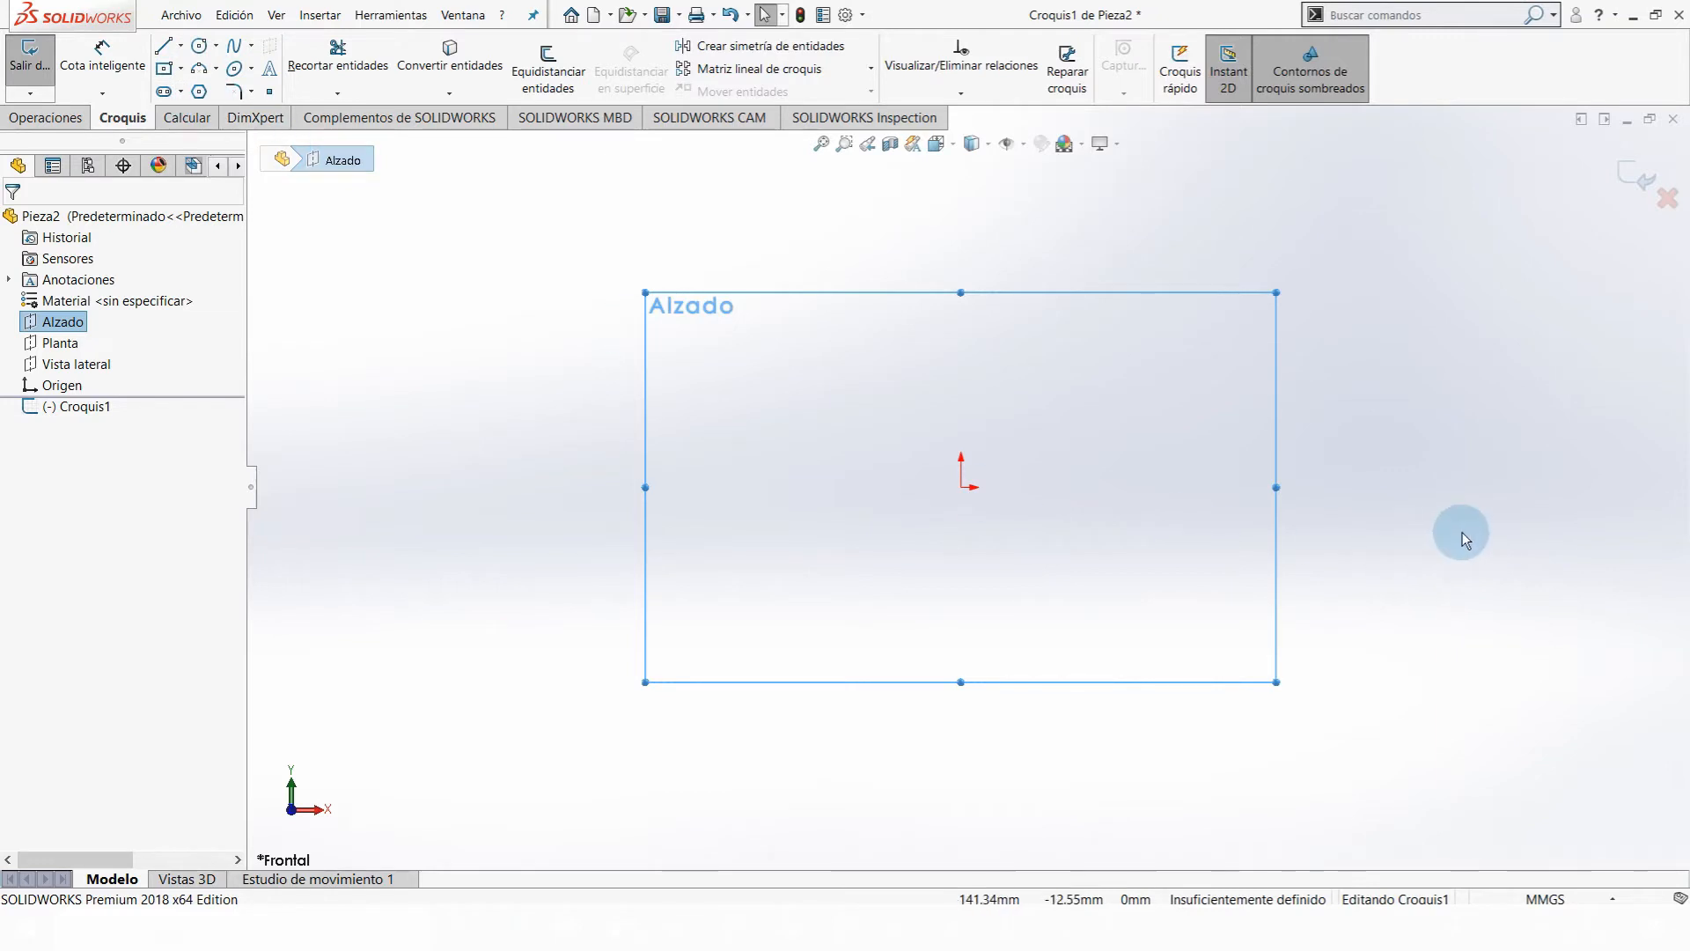
- Sketch a centre rectangle about 88 mm wide and 75 mm high, centred on the origin
{"action": "scroll", "coordinate": [1320, 378], "scroll_direction": "down", "scroll_amount": 2}
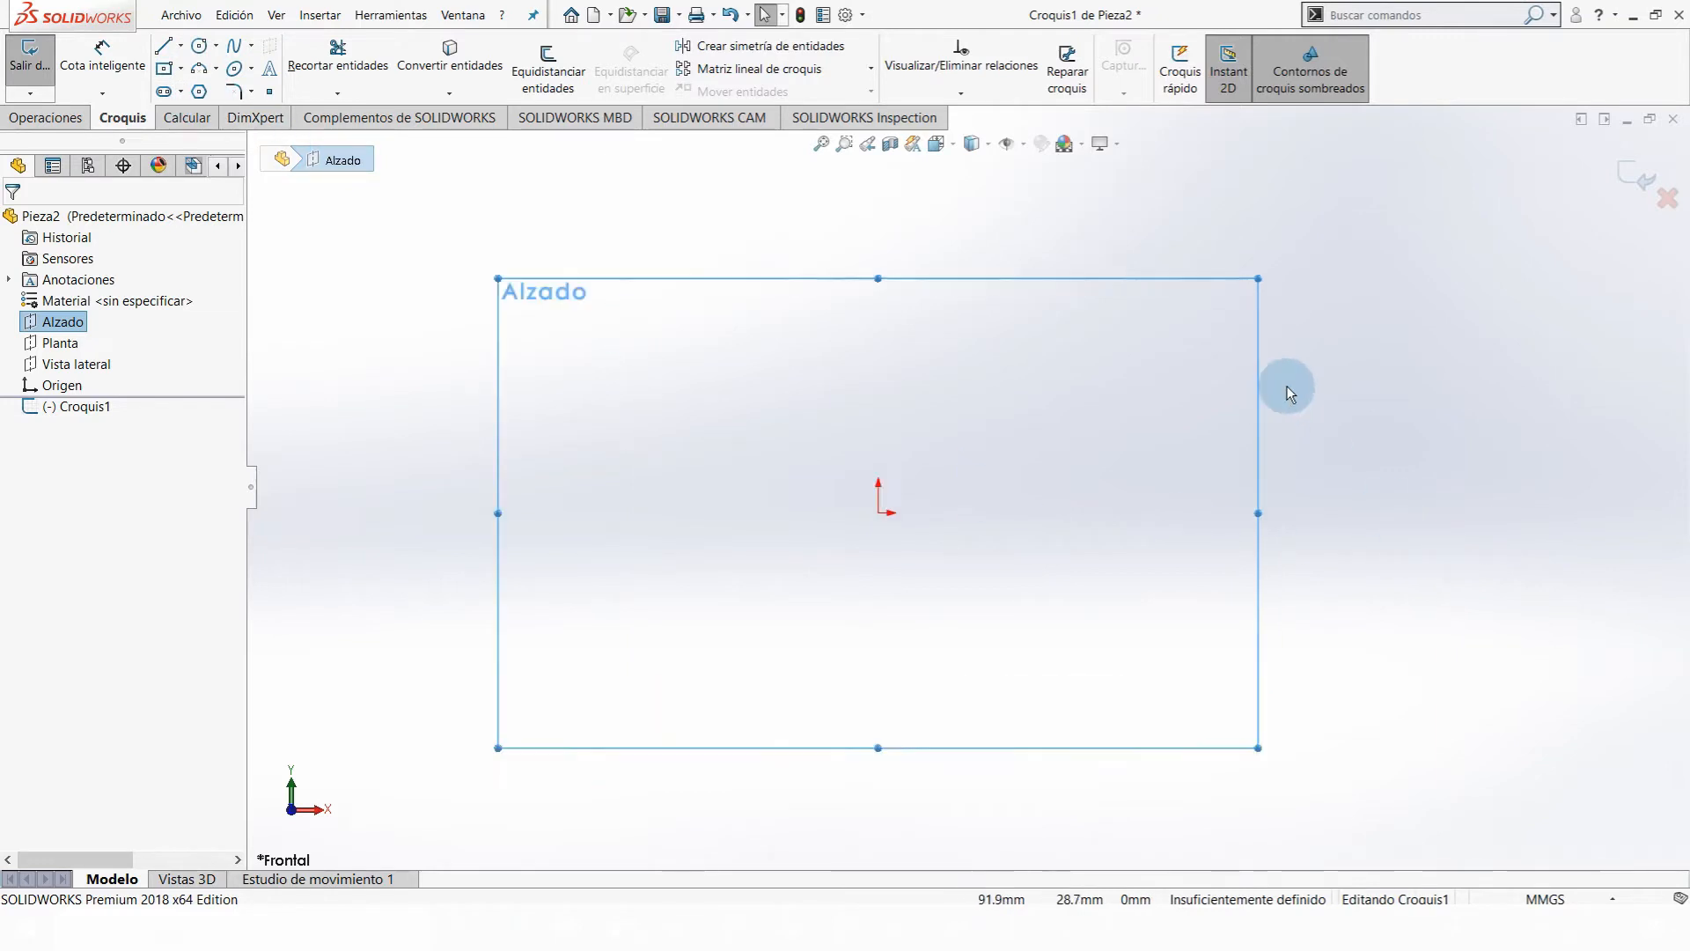
{"action": "left_click", "coordinate": [165, 69]}
{"action": "mouse_move", "coordinate": [879, 513]}
{"action": "left_mouse_down"}
{"action": "mouse_move", "coordinate": [1051, 401]}
{"action": "mouse_move", "coordinate": [1065, 355]}
{"action": "left_mouse_up"}
- Dimension the rectangle to a height of 75 mm and a width of 90 mm
{"action": "left_click", "coordinate": [102, 52]}
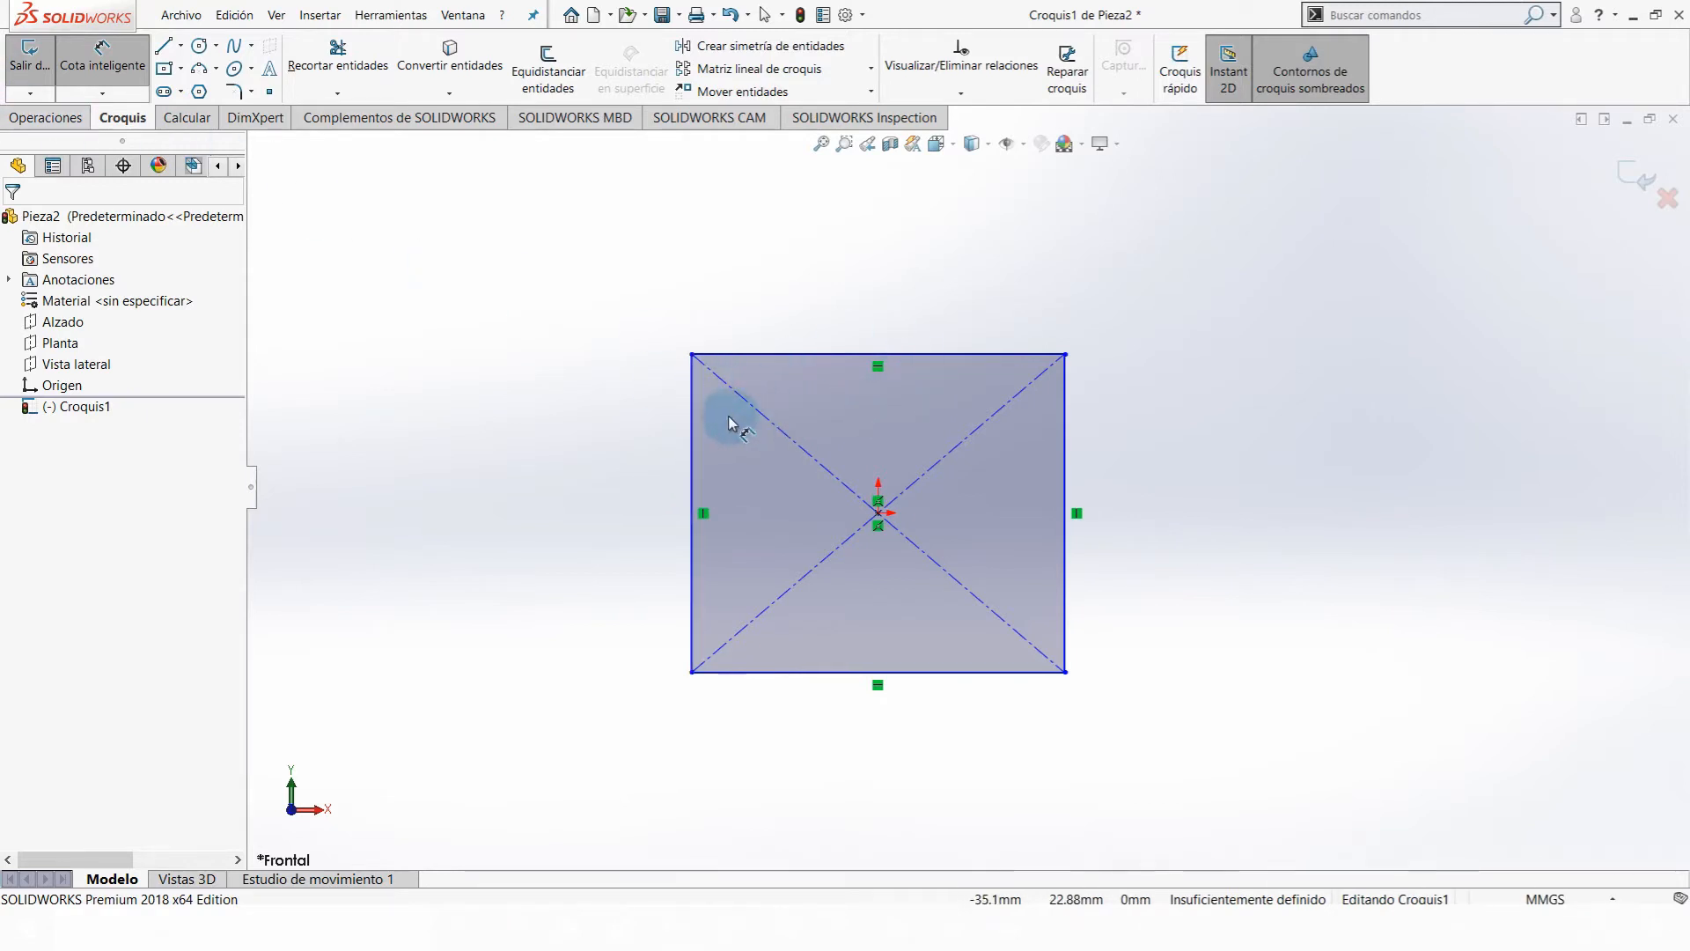
{"action": "left_click", "coordinate": [693, 416]}
{"action": "left_click", "coordinate": [584, 415]}
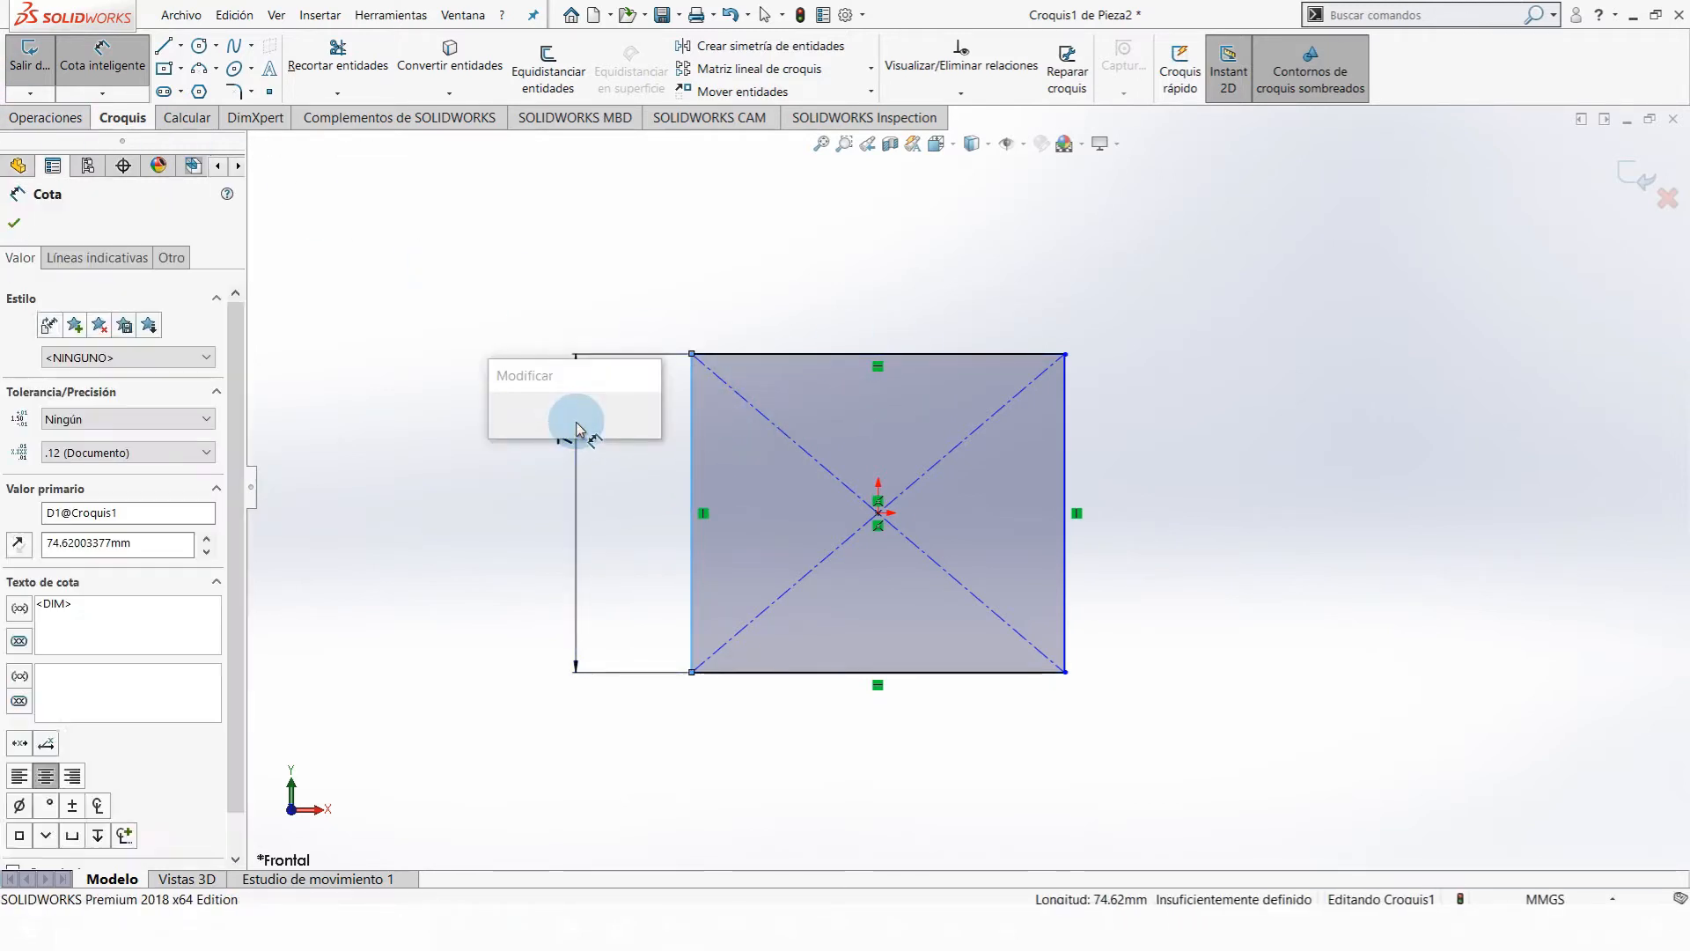
{"action": "type", "text": "75"}
{"action": "key", "text": "Return"}
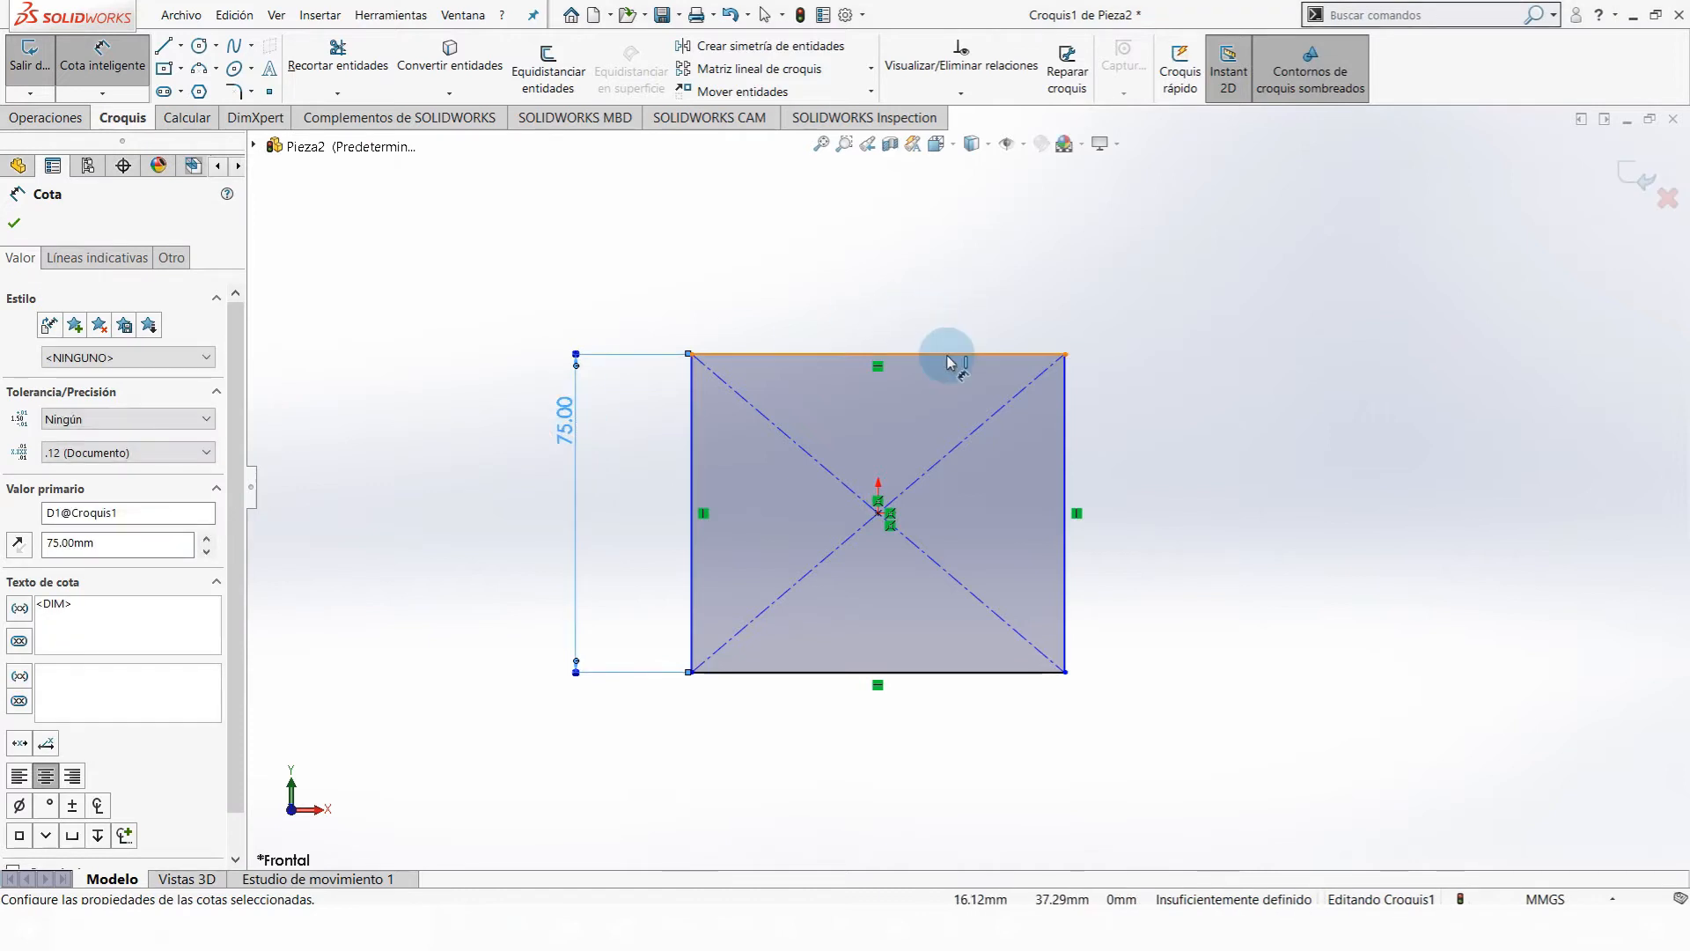
{"action": "left_click", "coordinate": [946, 356]}
{"action": "left_click", "coordinate": [969, 282]}
{"action": "type", "text": "90"}
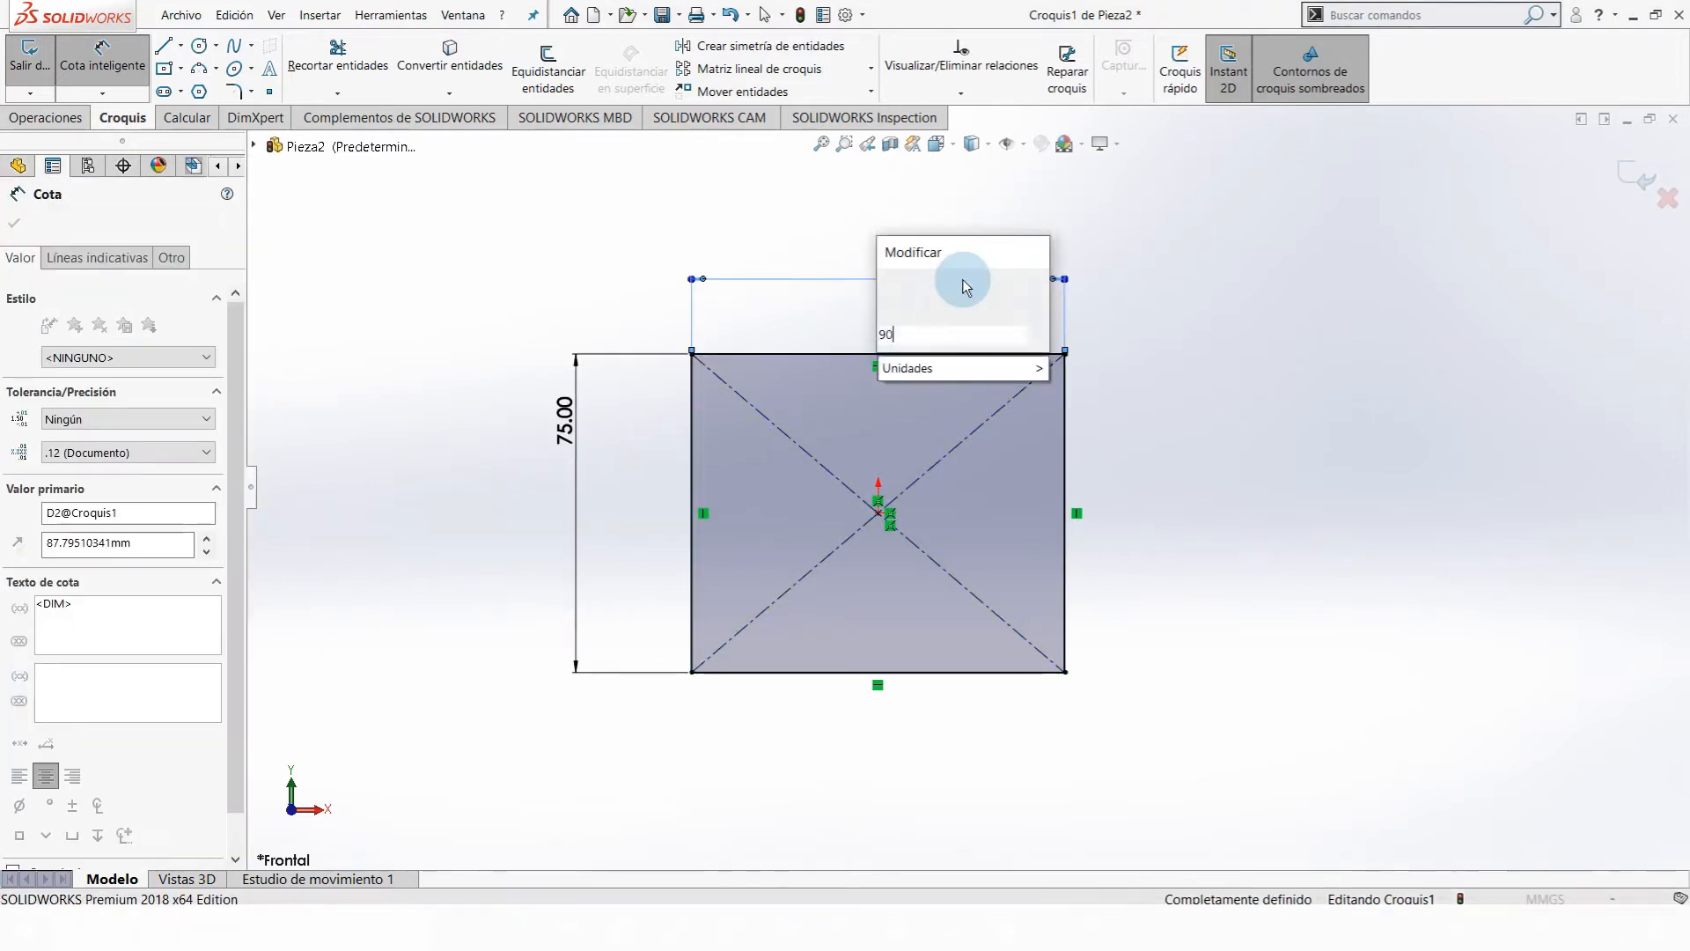
{"action": "key", "text": "Return"}
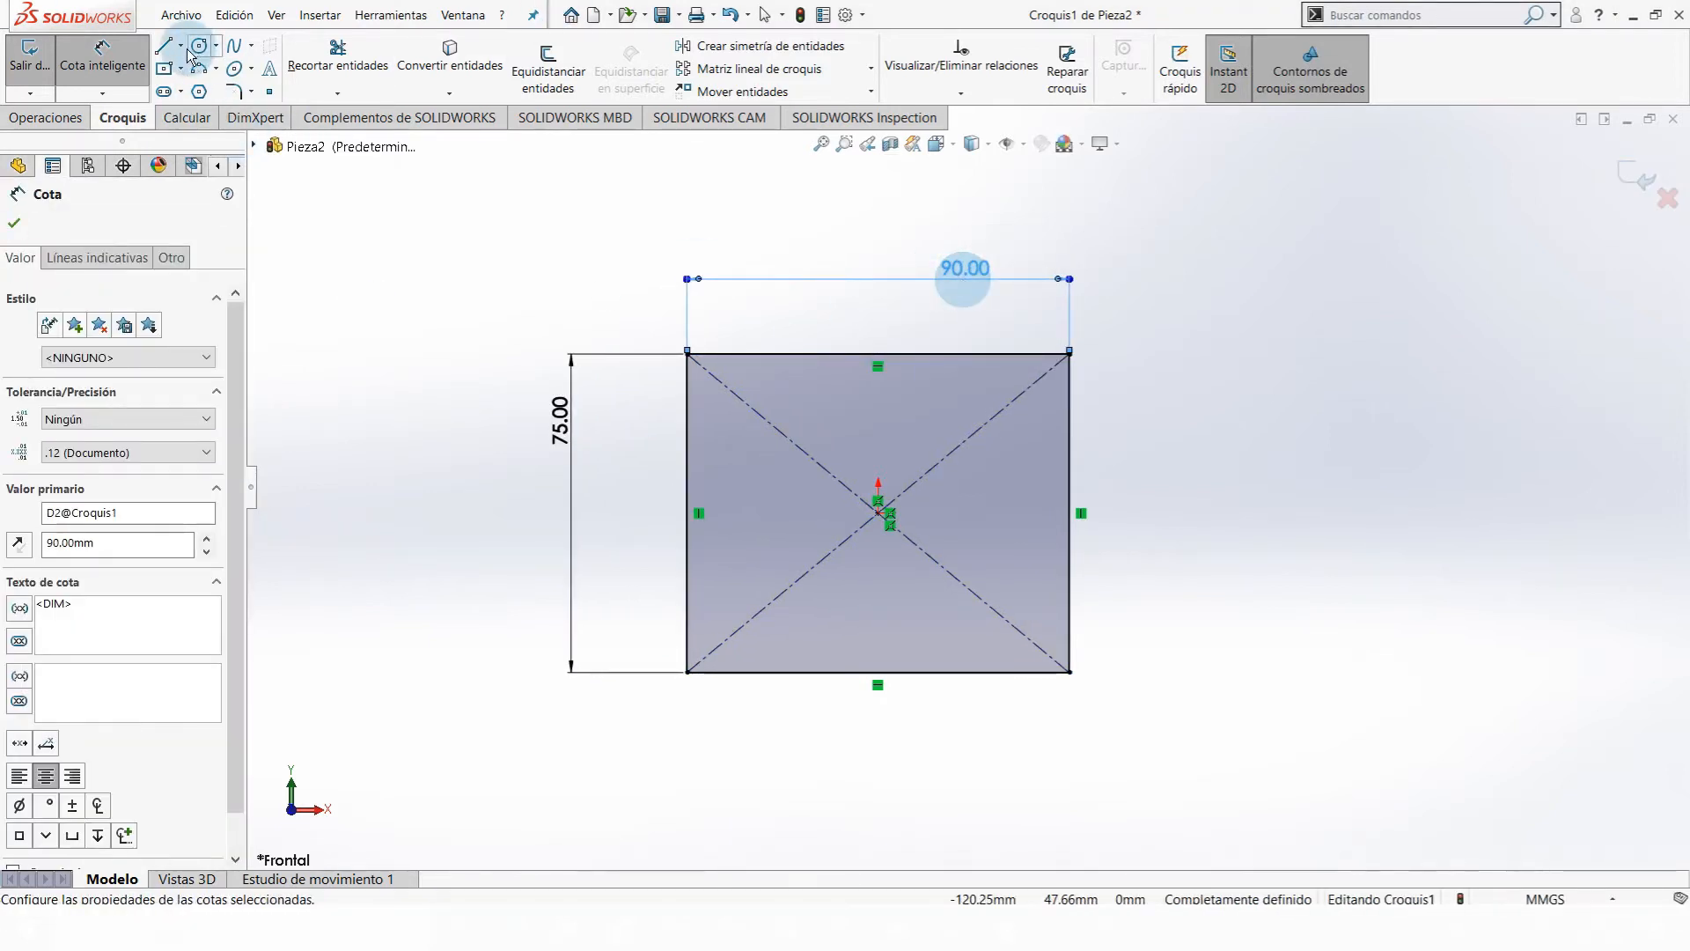
- Draw a circle to the right of the rectangle, centre level with the origin, and dimension its diameter to 75 mm
{"action": "left_click", "coordinate": [200, 48]}
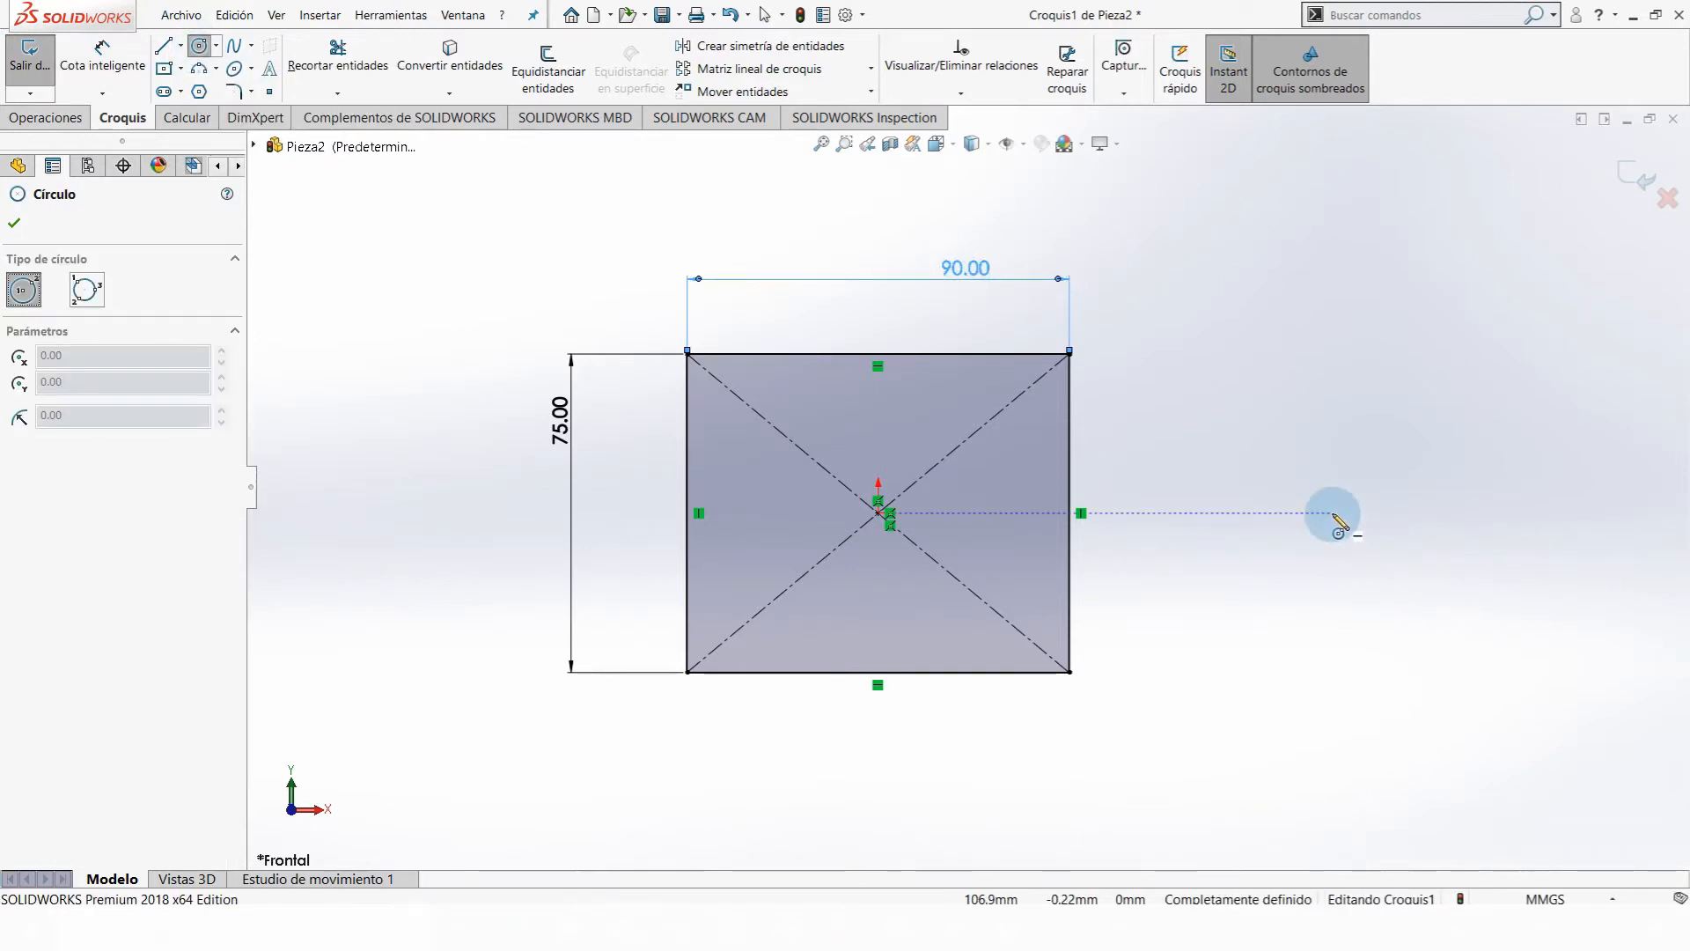
{"action": "left_click", "coordinate": [1222, 407]}
{"action": "left_click", "coordinate": [102, 61]}
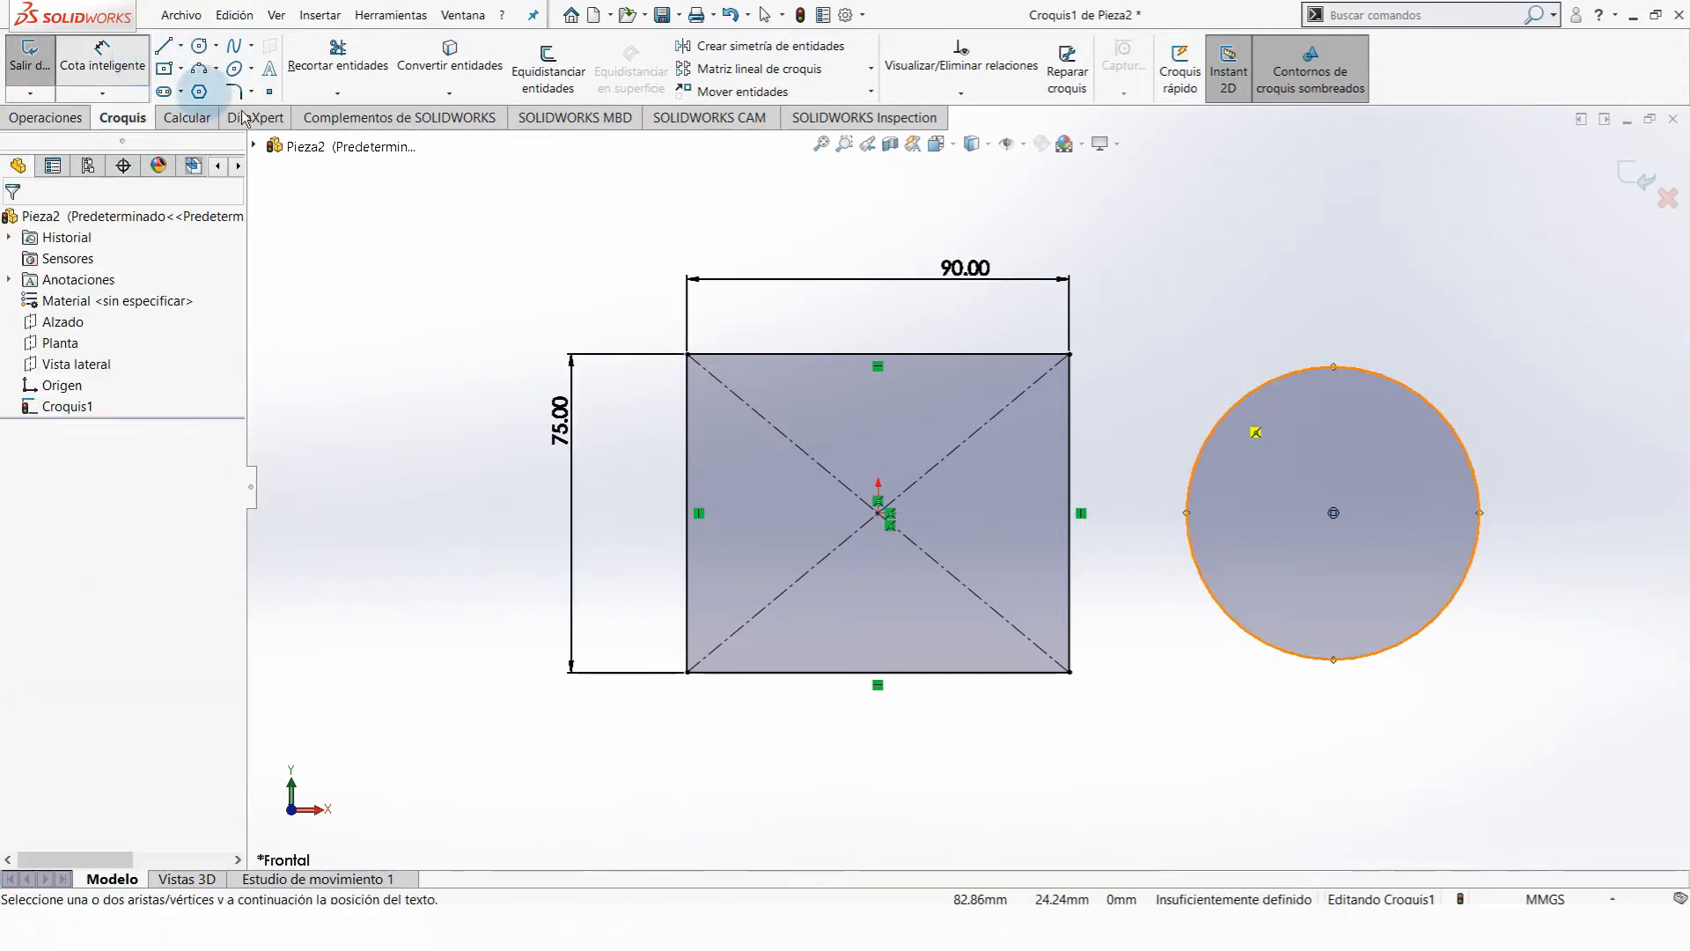
{"action": "left_click", "coordinate": [1393, 290]}
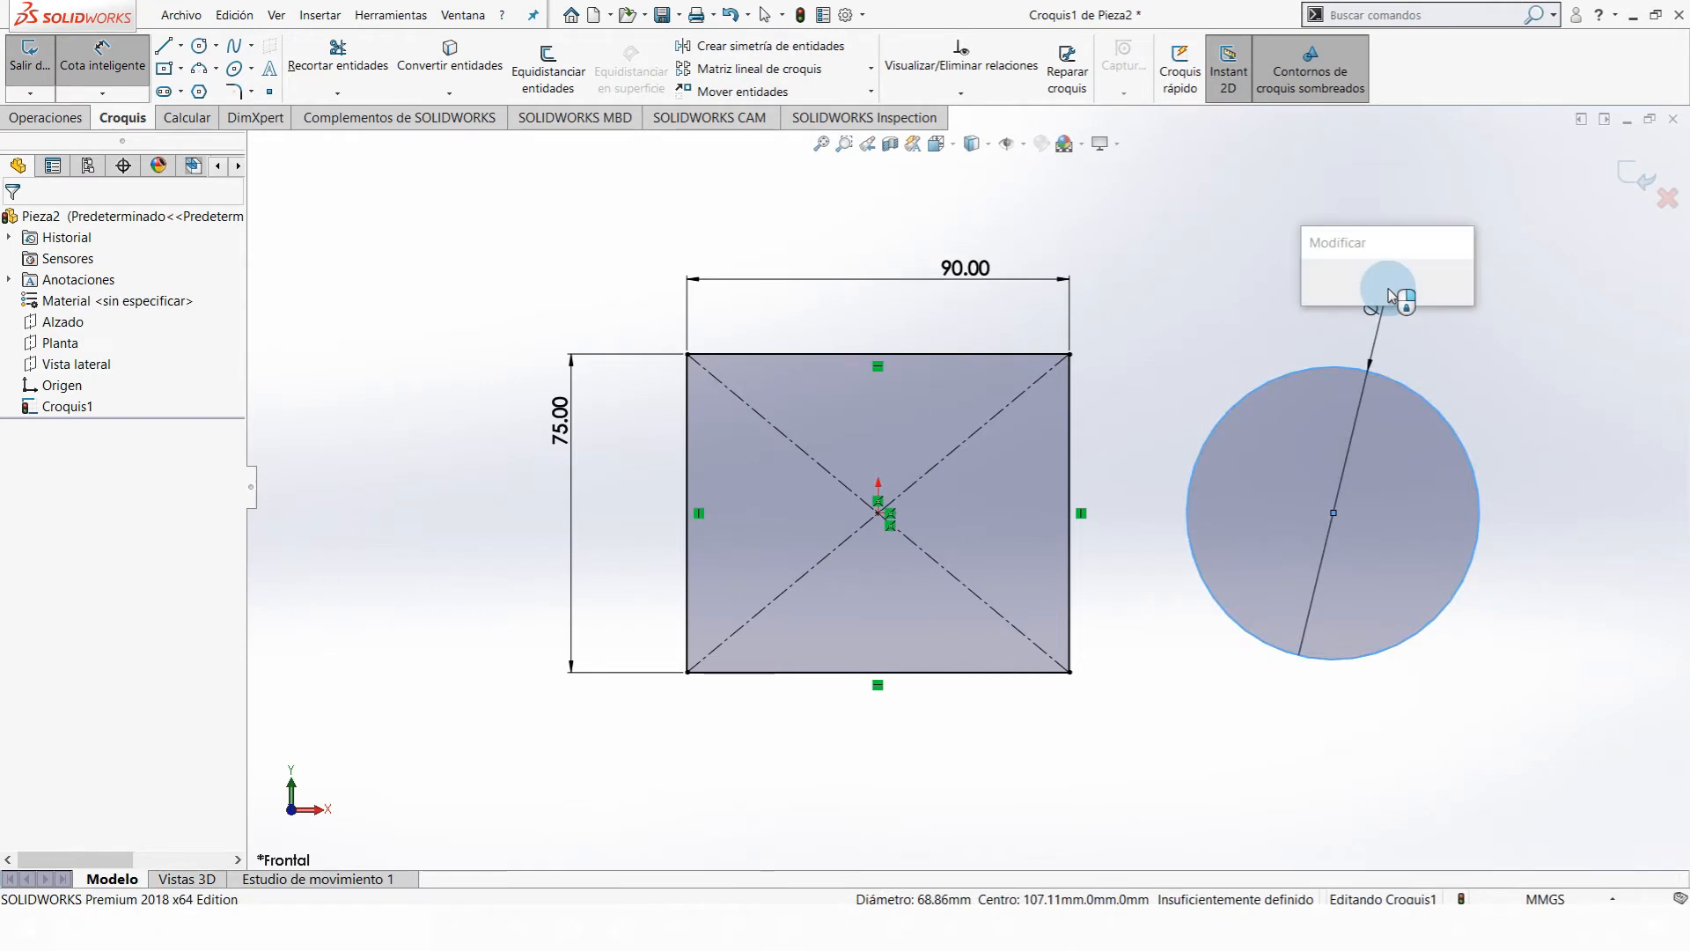
{"action": "key", "text": "Return"}
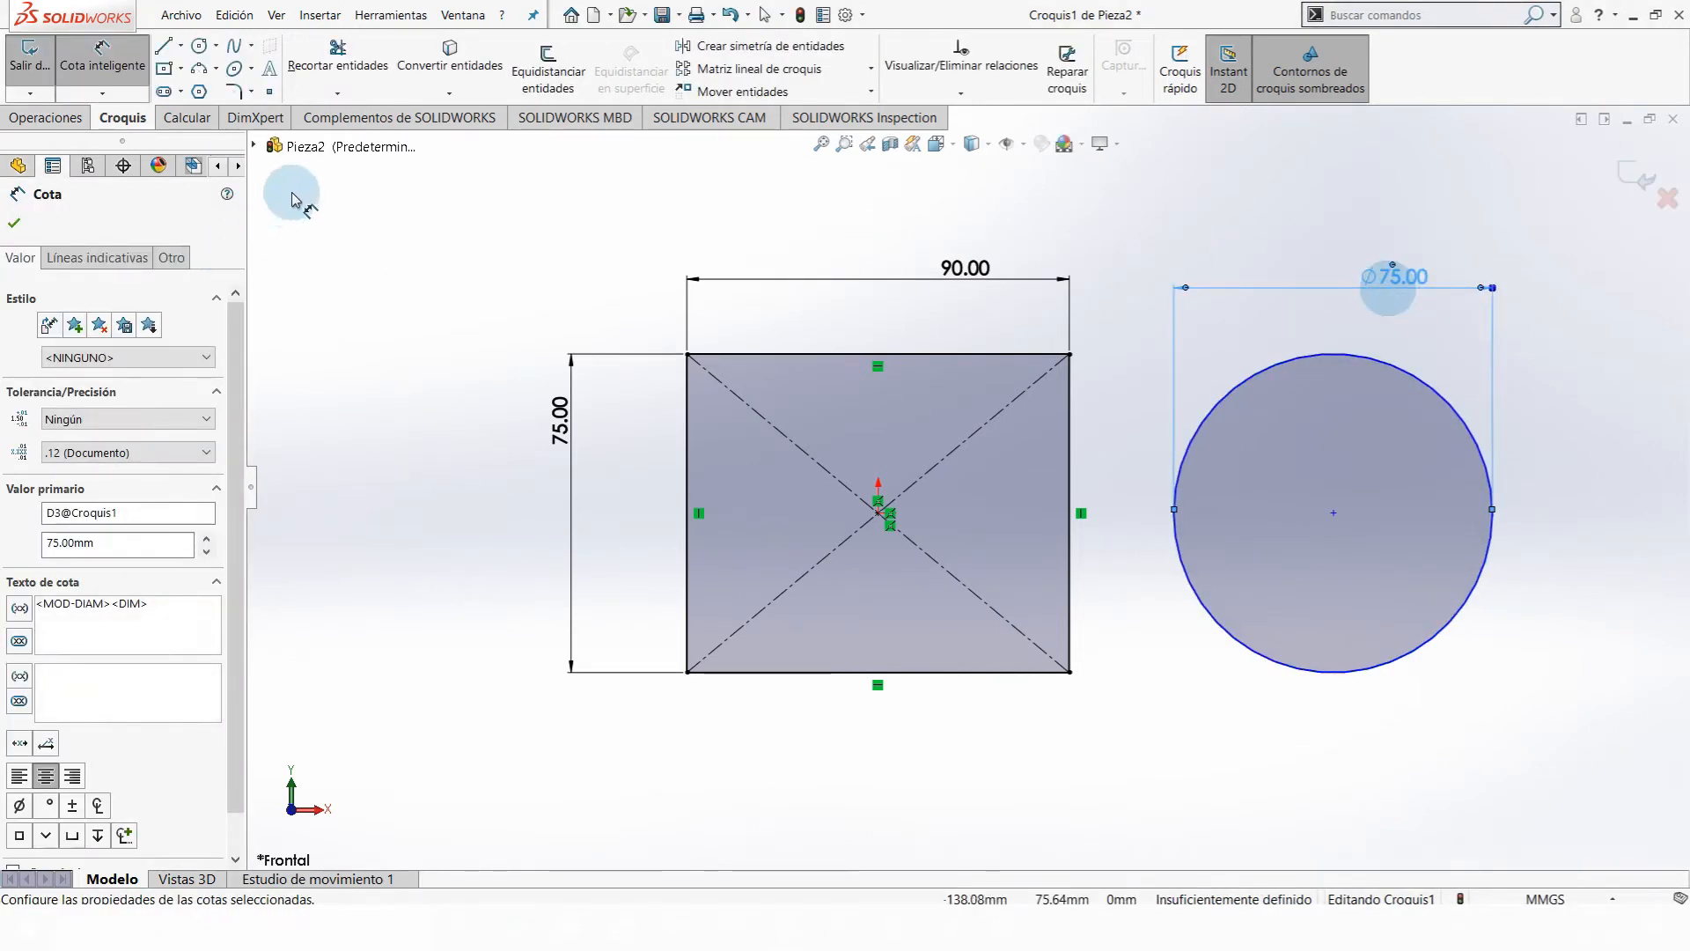
- Sketch a horizontal straight slot above the rectangle, about 105 mm between centres and 30 mm wide
{"action": "left_click", "coordinate": [164, 91]}
{"action": "left_click", "coordinate": [660, 235]}
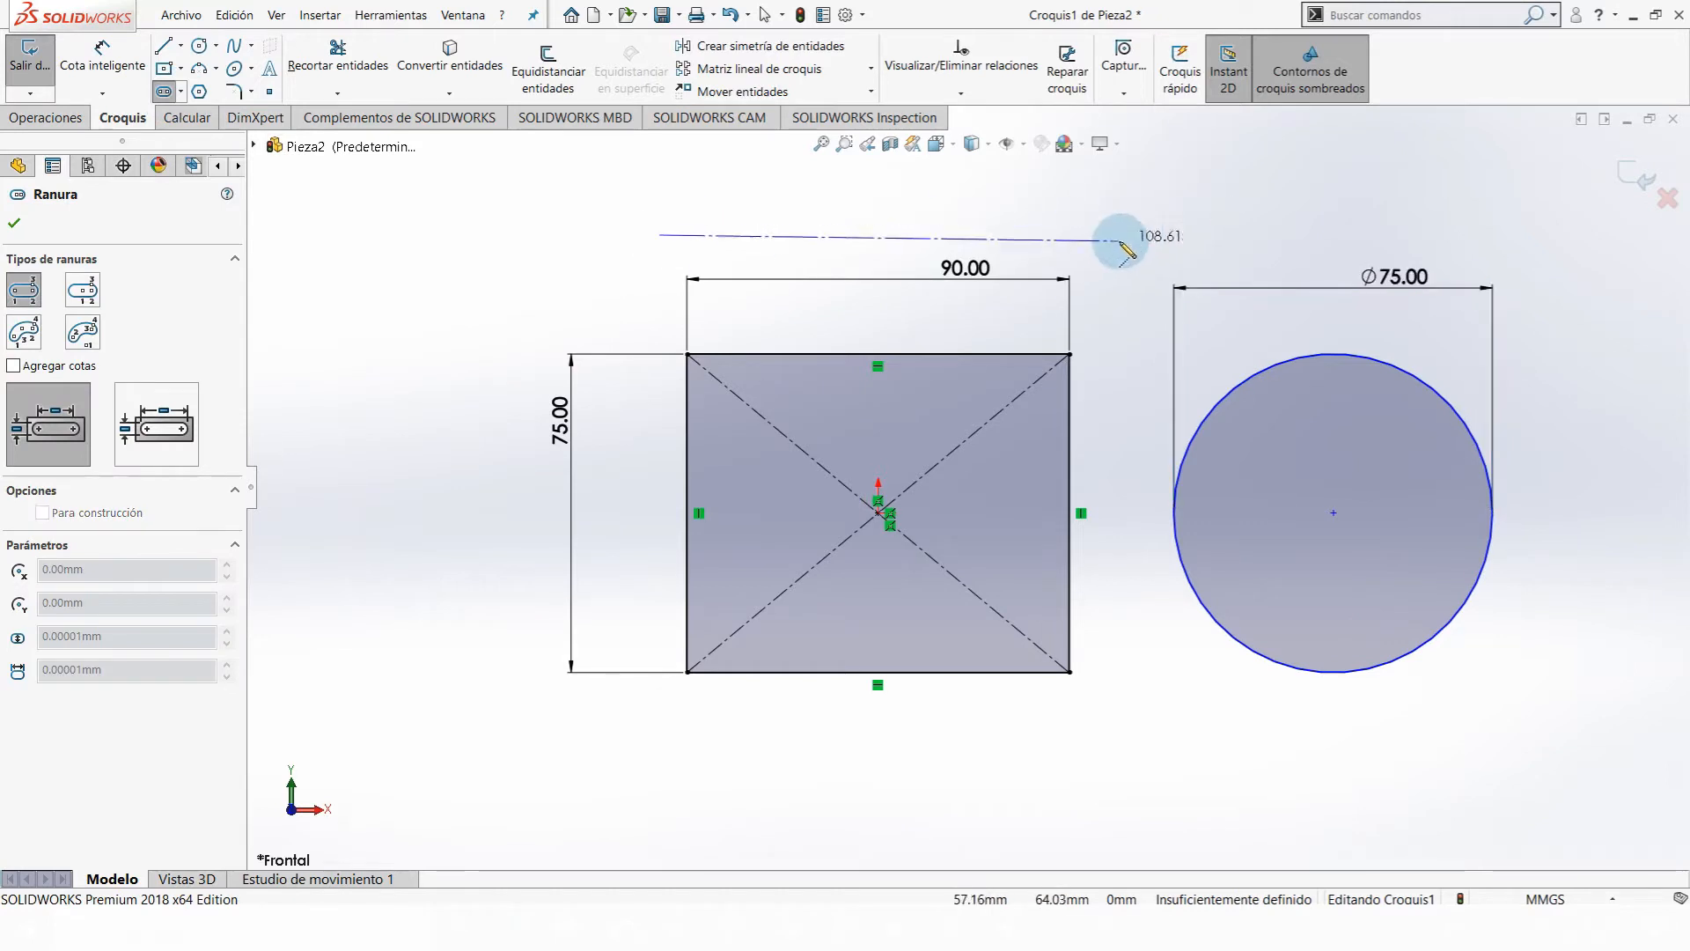
{"action": "left_click", "coordinate": [1107, 235]}
{"action": "left_click", "coordinate": [1106, 303]}
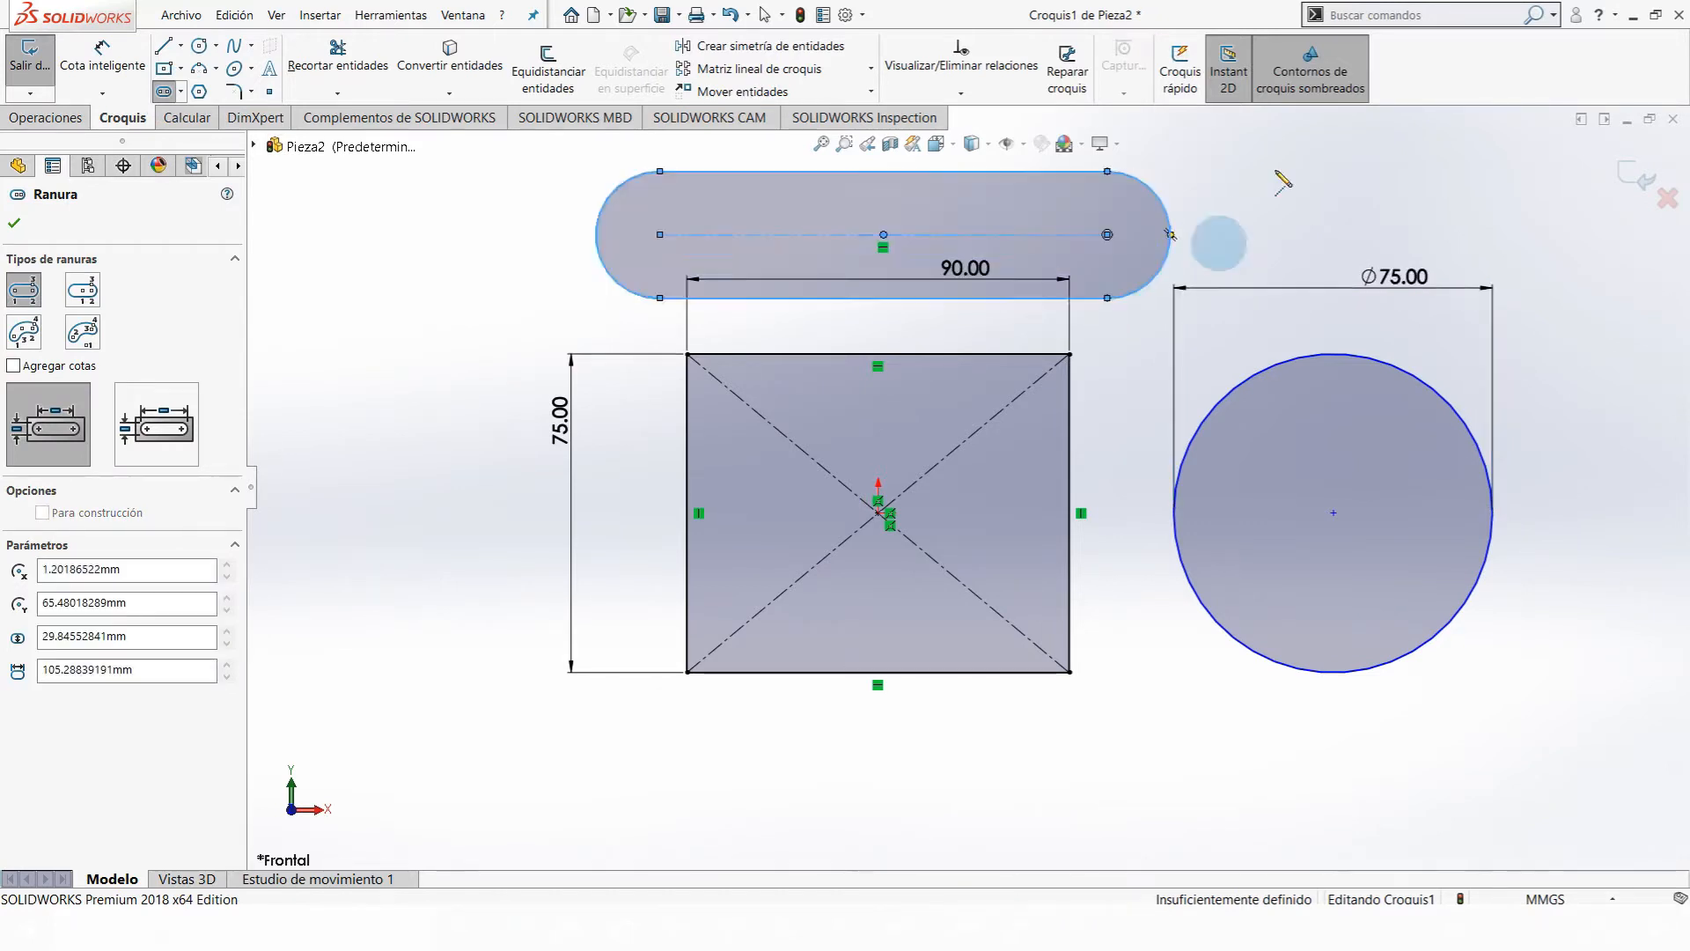
- Dimension the slot's centre-to-centre length to 100 mm, placing the dimension above the slot
{"action": "left_click", "coordinate": [102, 66]}
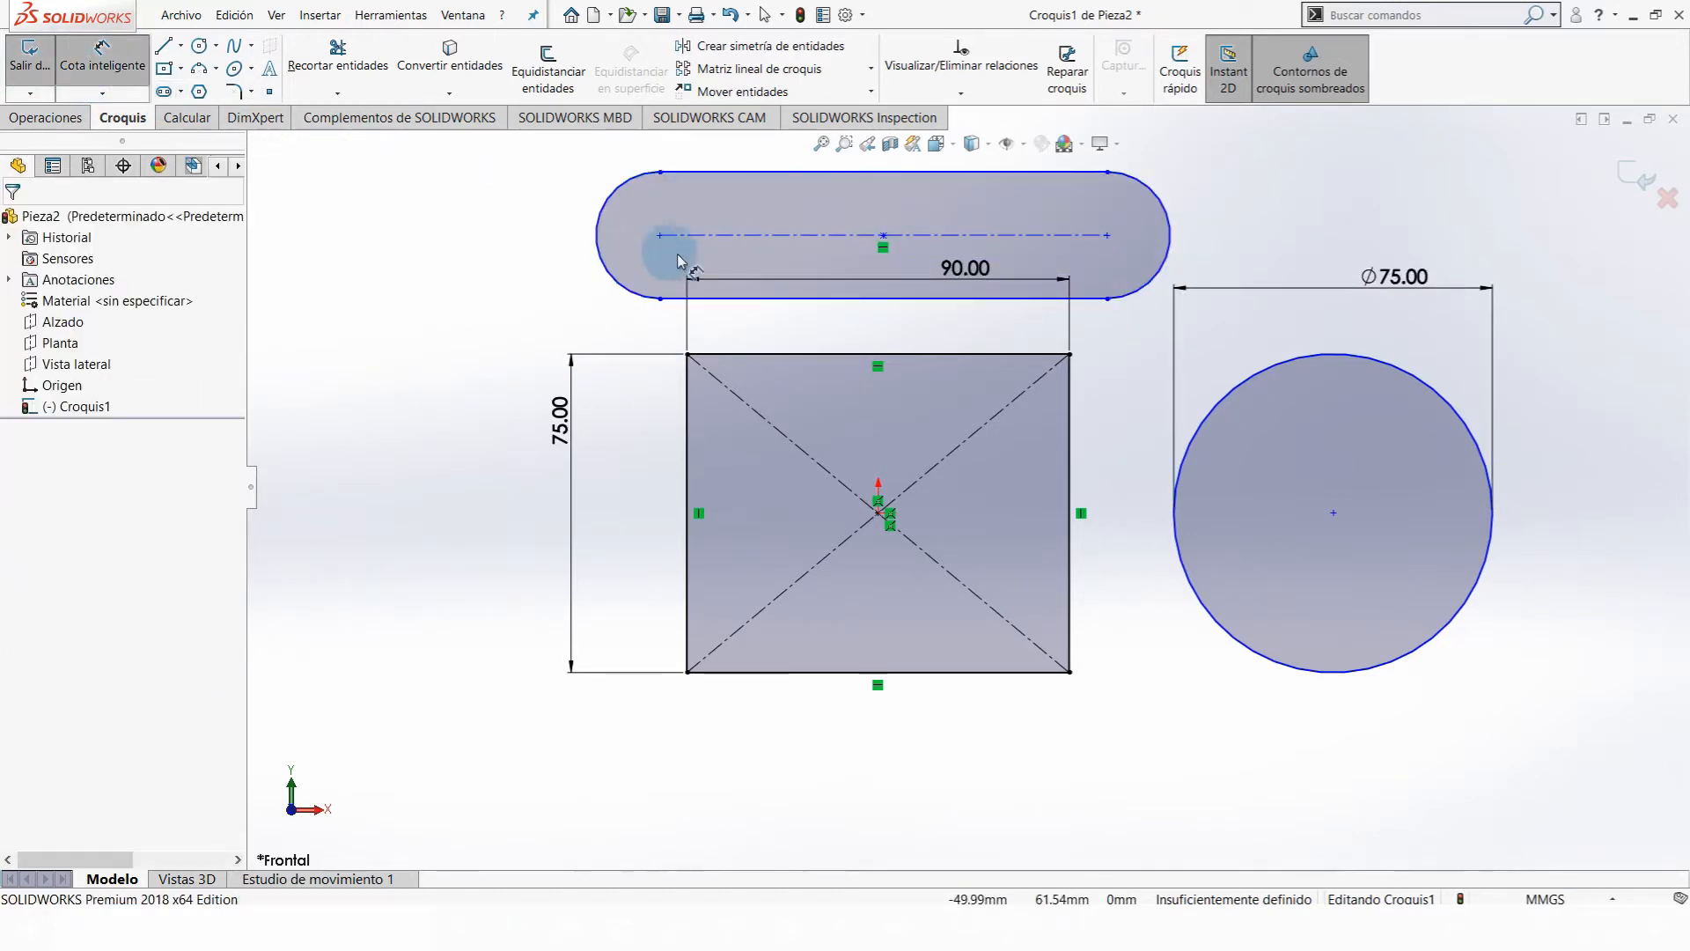
{"action": "left_click", "coordinate": [765, 236]}
{"action": "scroll", "coordinate": [884, 189], "scroll_direction": "down", "scroll_amount": 3}
{"action": "scroll", "coordinate": [906, 211], "scroll_direction": "up", "scroll_amount": 4}
{"action": "left_click", "coordinate": [922, 241]}
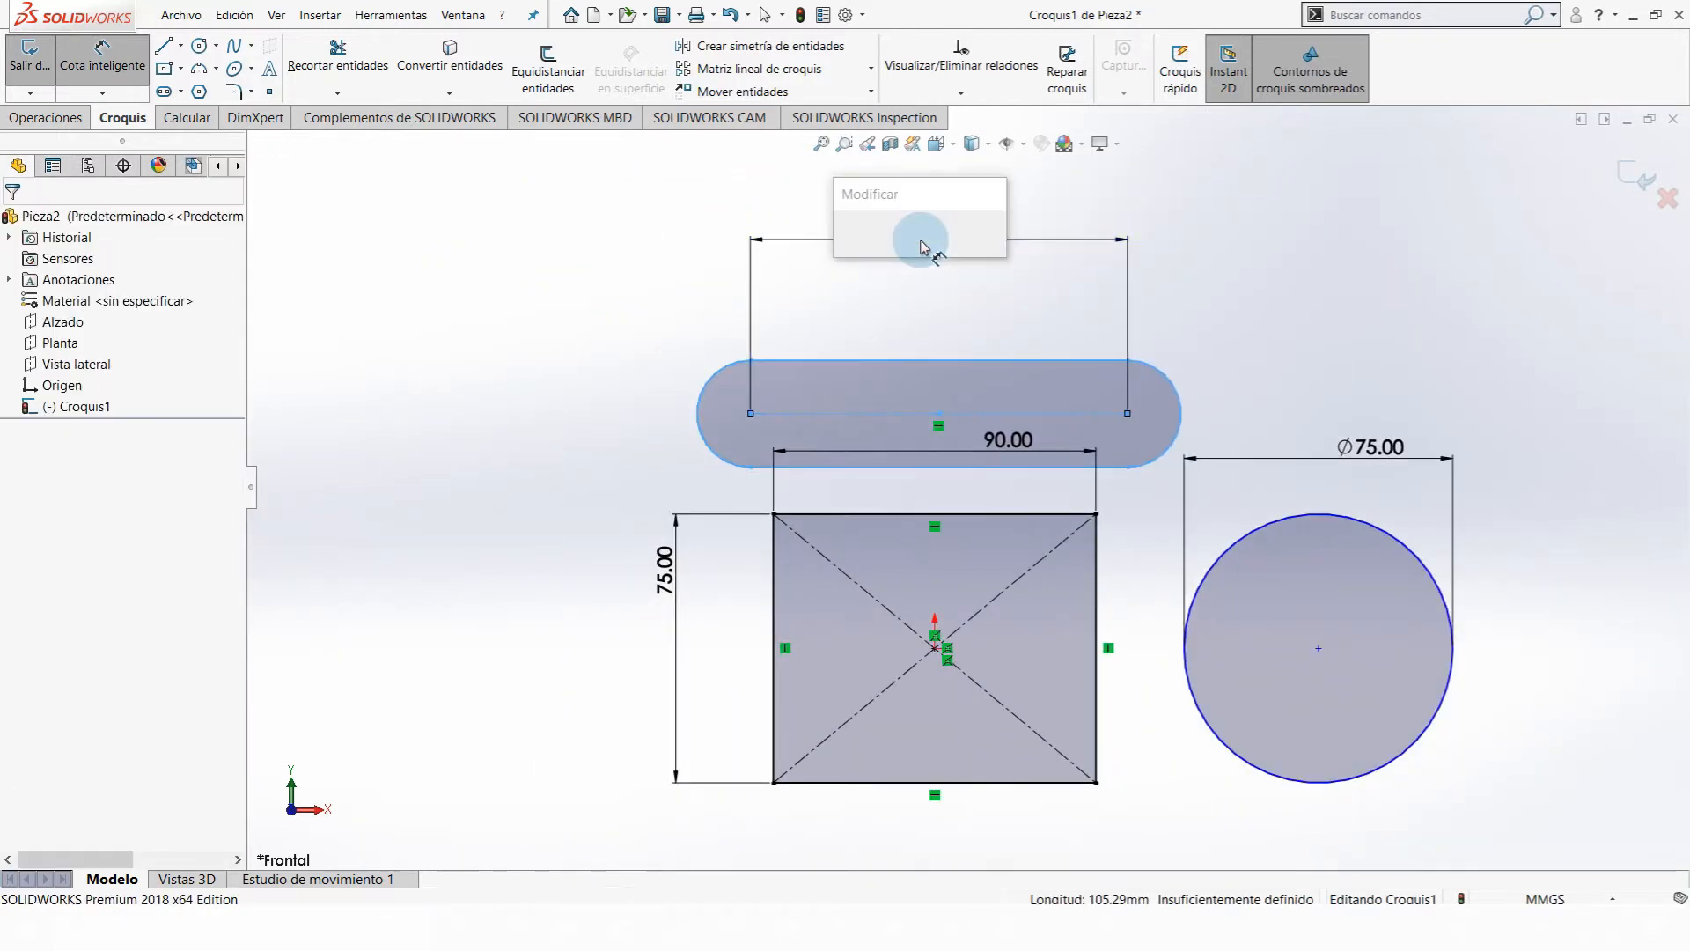
{"action": "type", "text": "100"}
{"action": "key", "text": "Return"}
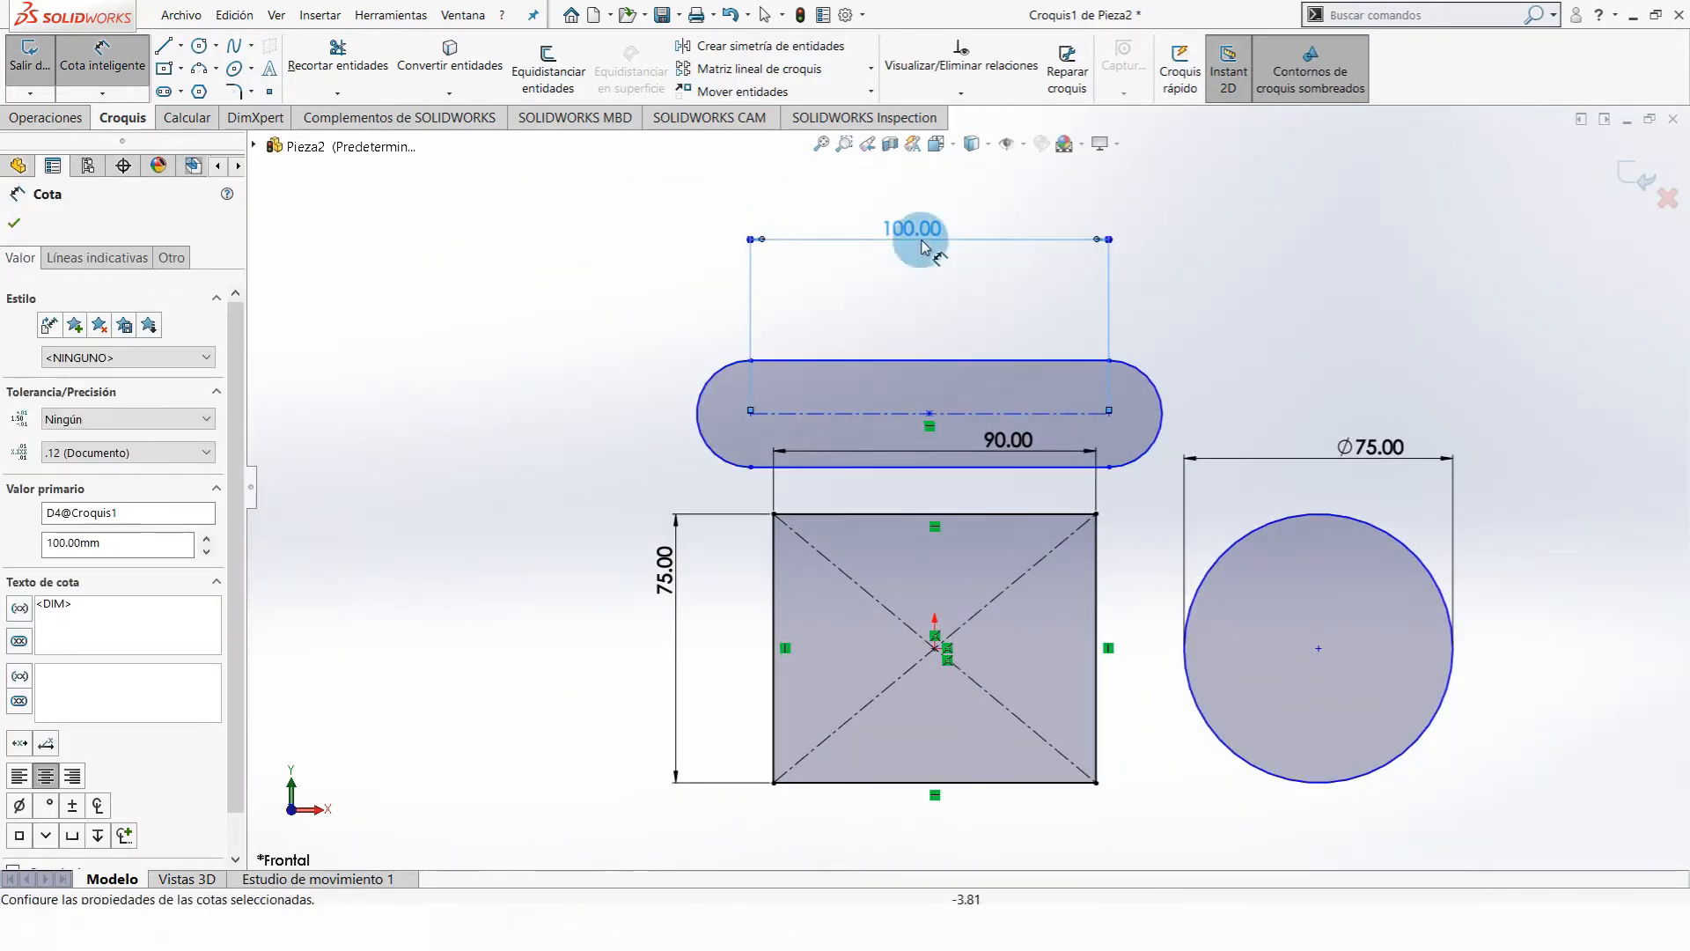
- Dimension the slot's width between its two straight edges to 30 mm, placing the dimension beside its left end
{"action": "left_click", "coordinate": [909, 361]}
{"action": "left_click", "coordinate": [906, 466]}
{"action": "left_click", "coordinate": [644, 423]}
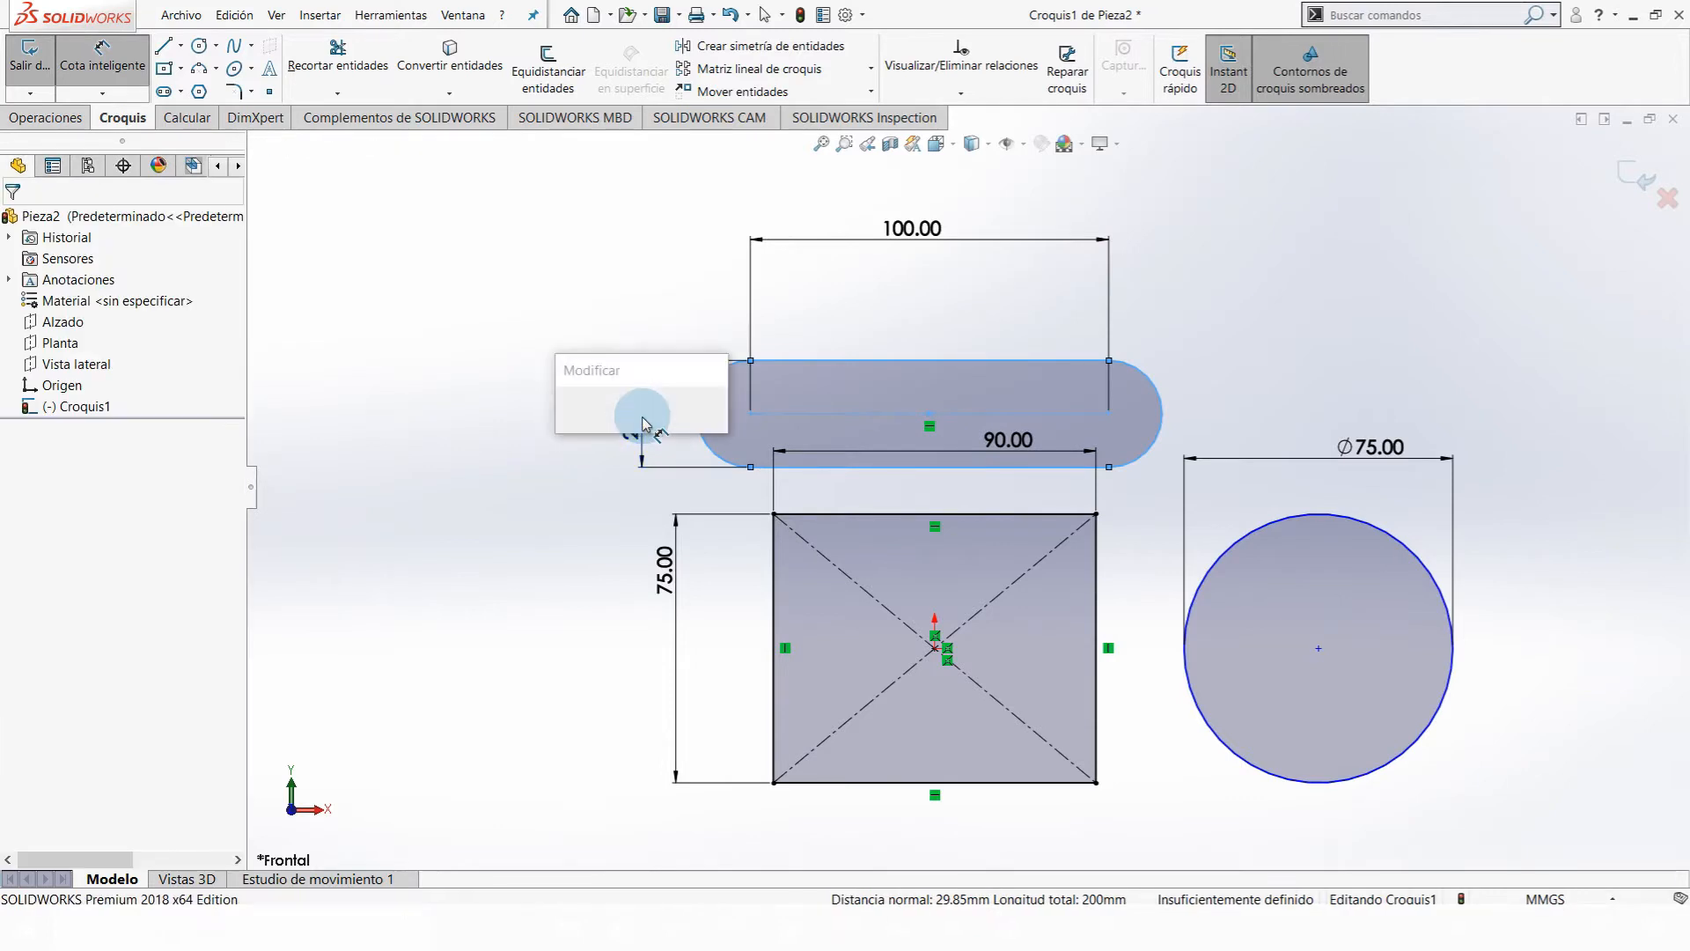
{"action": "type", "text": "30"}
{"action": "key", "text": "Return"}
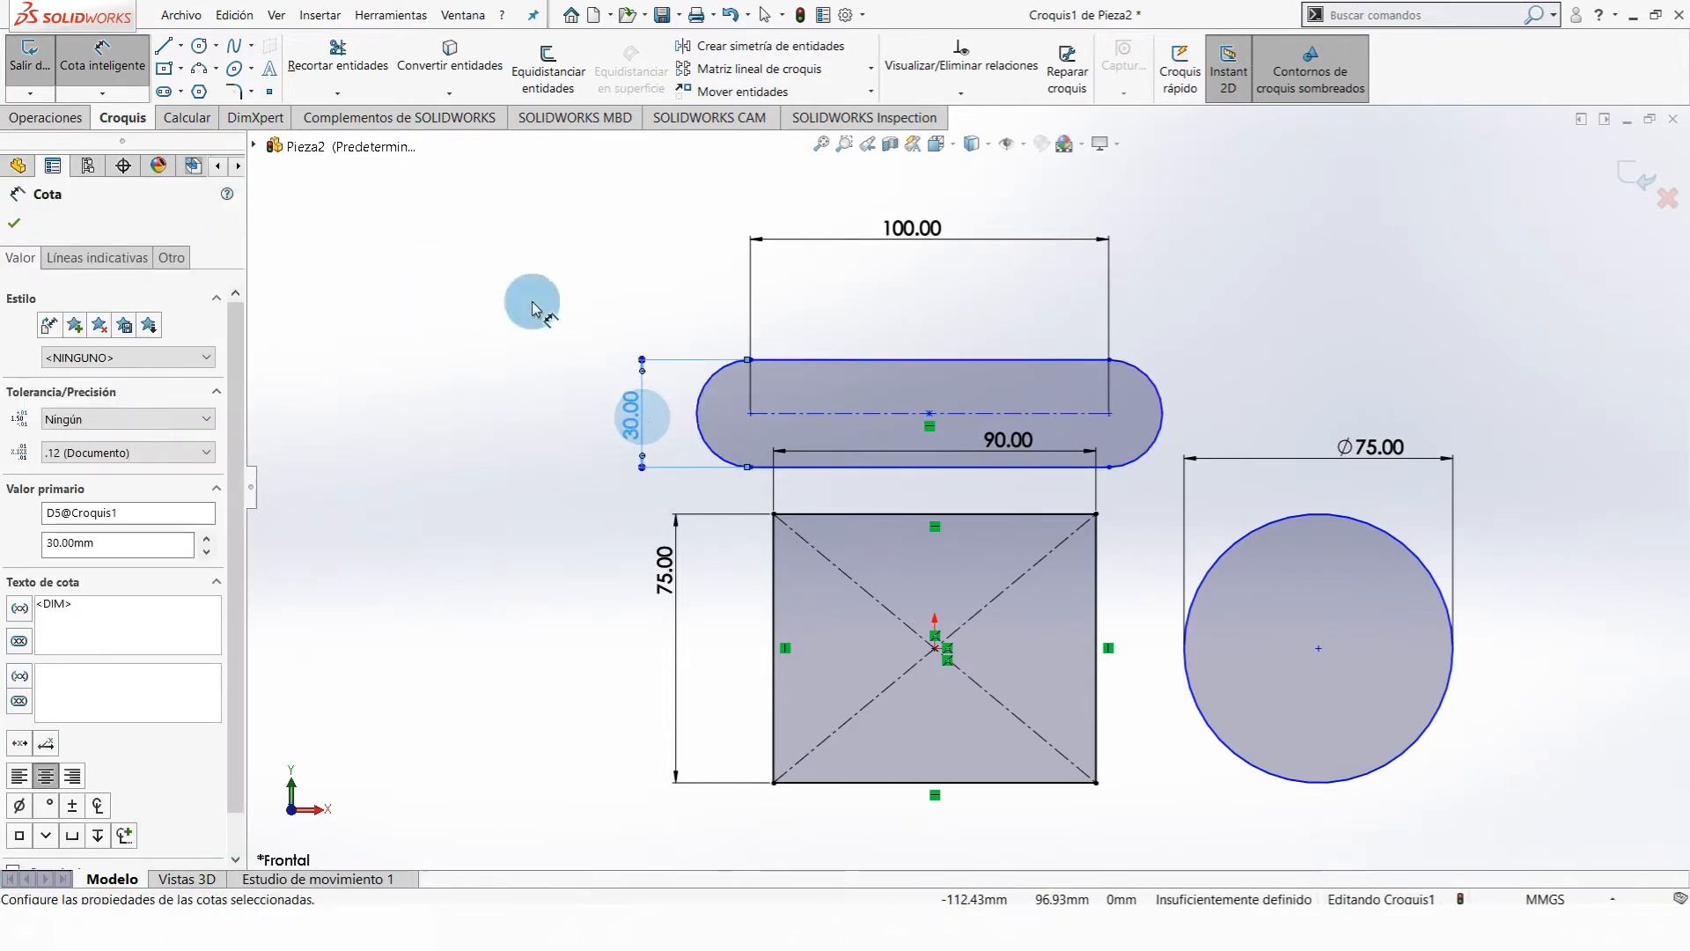
{"action": "key", "text": "Escape"}
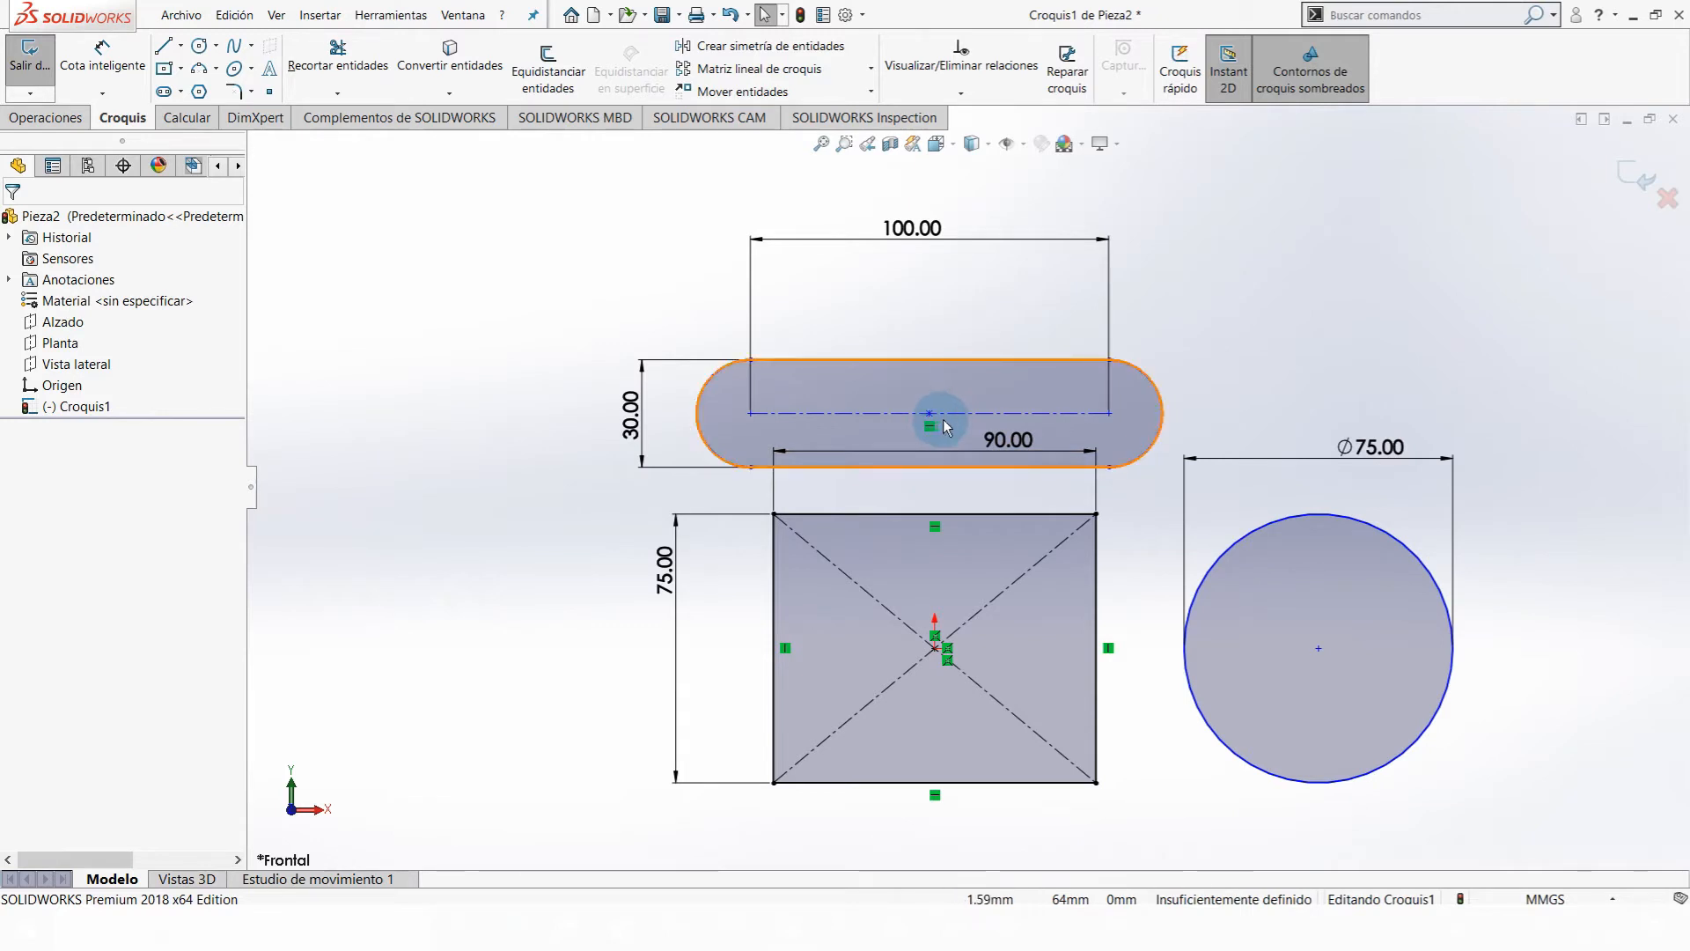
- Try deleting the horizontal relation on the slot's centreline, and undo that deletion
{"action": "scroll", "coordinate": [924, 502], "scroll_direction": "down", "scroll_amount": 3}
{"action": "scroll", "coordinate": [960, 544], "scroll_direction": "up", "scroll_amount": 1}
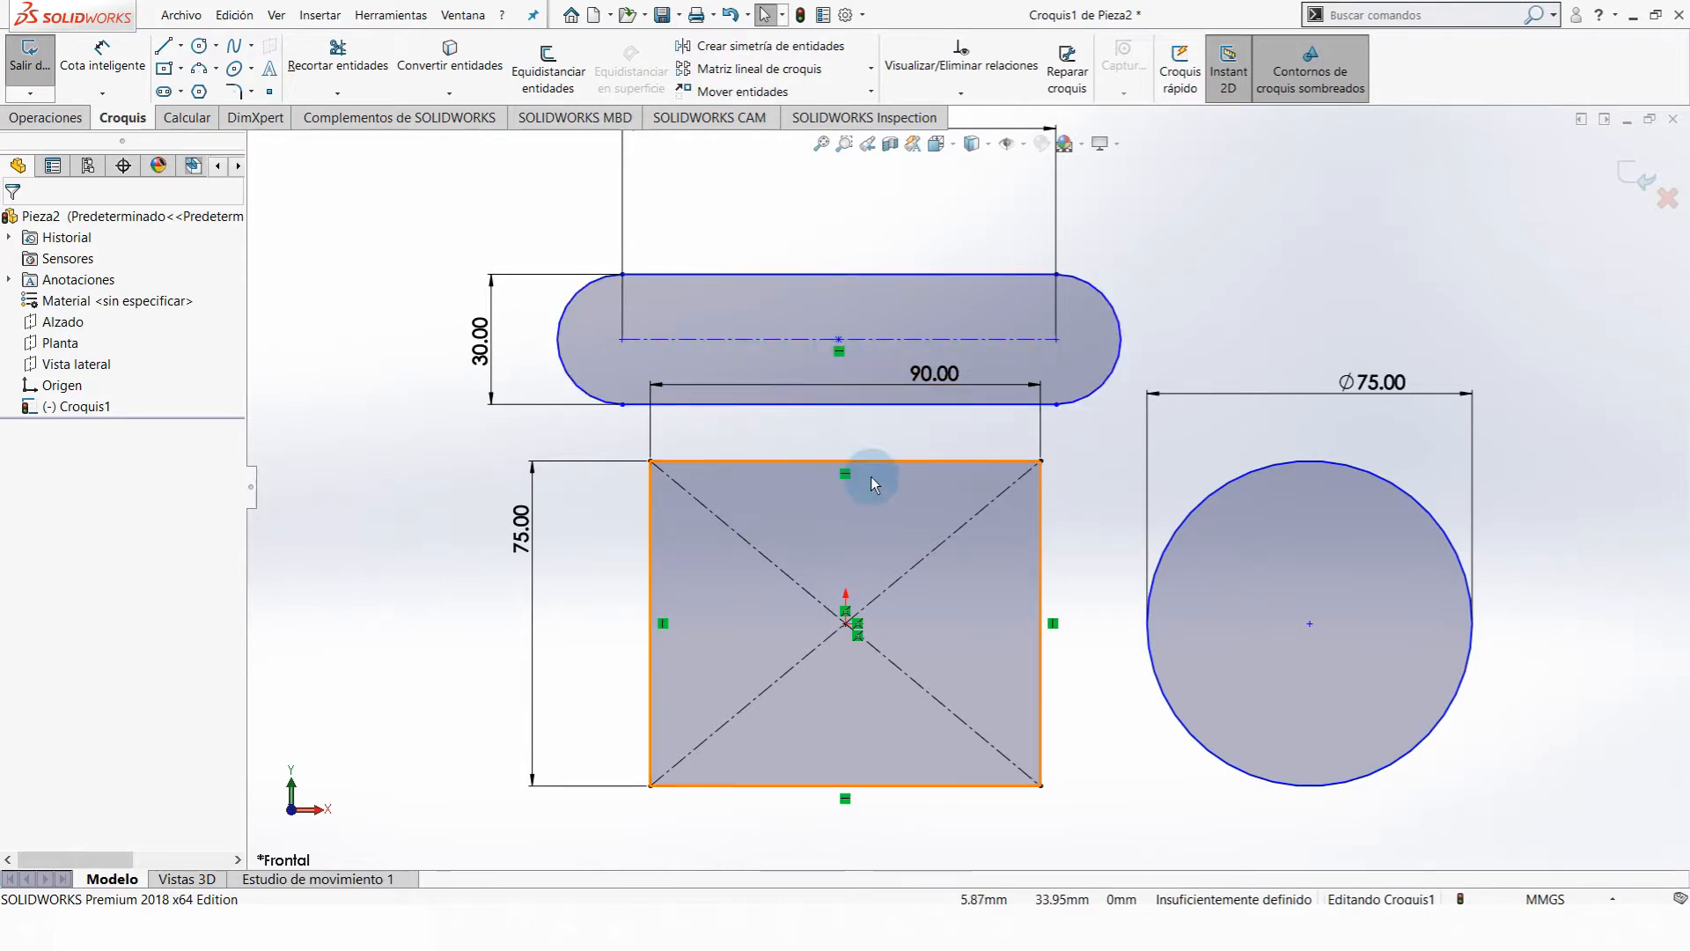
{"action": "left_click", "coordinate": [840, 351]}
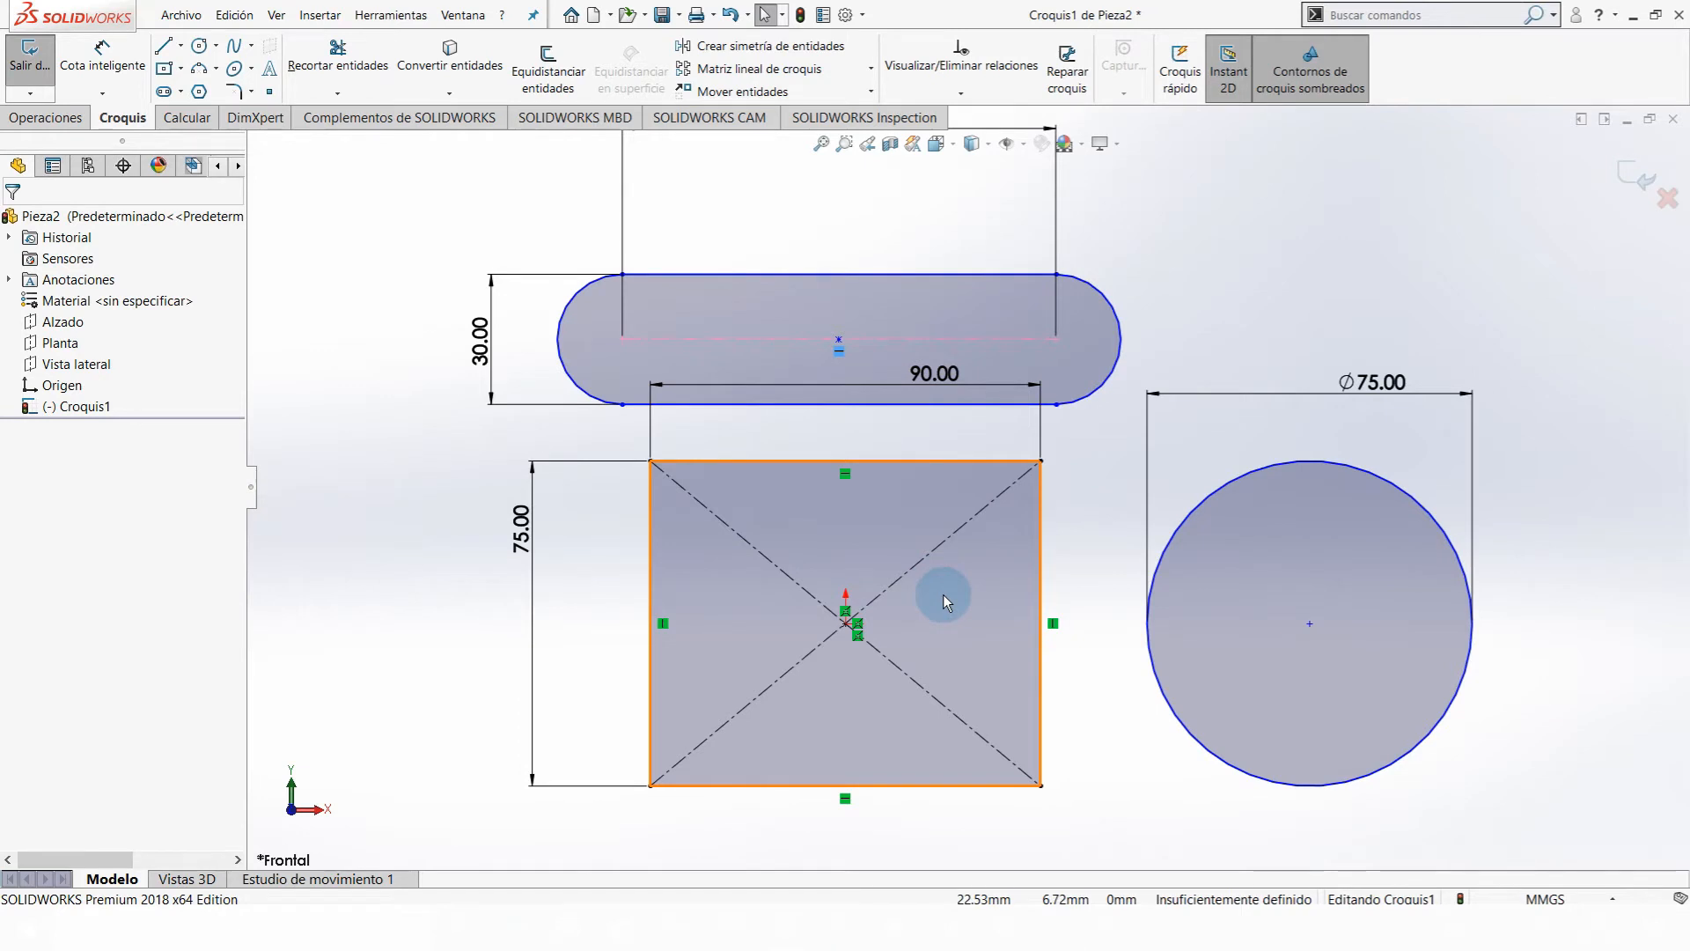
{"action": "right_click", "coordinate": [839, 353]}
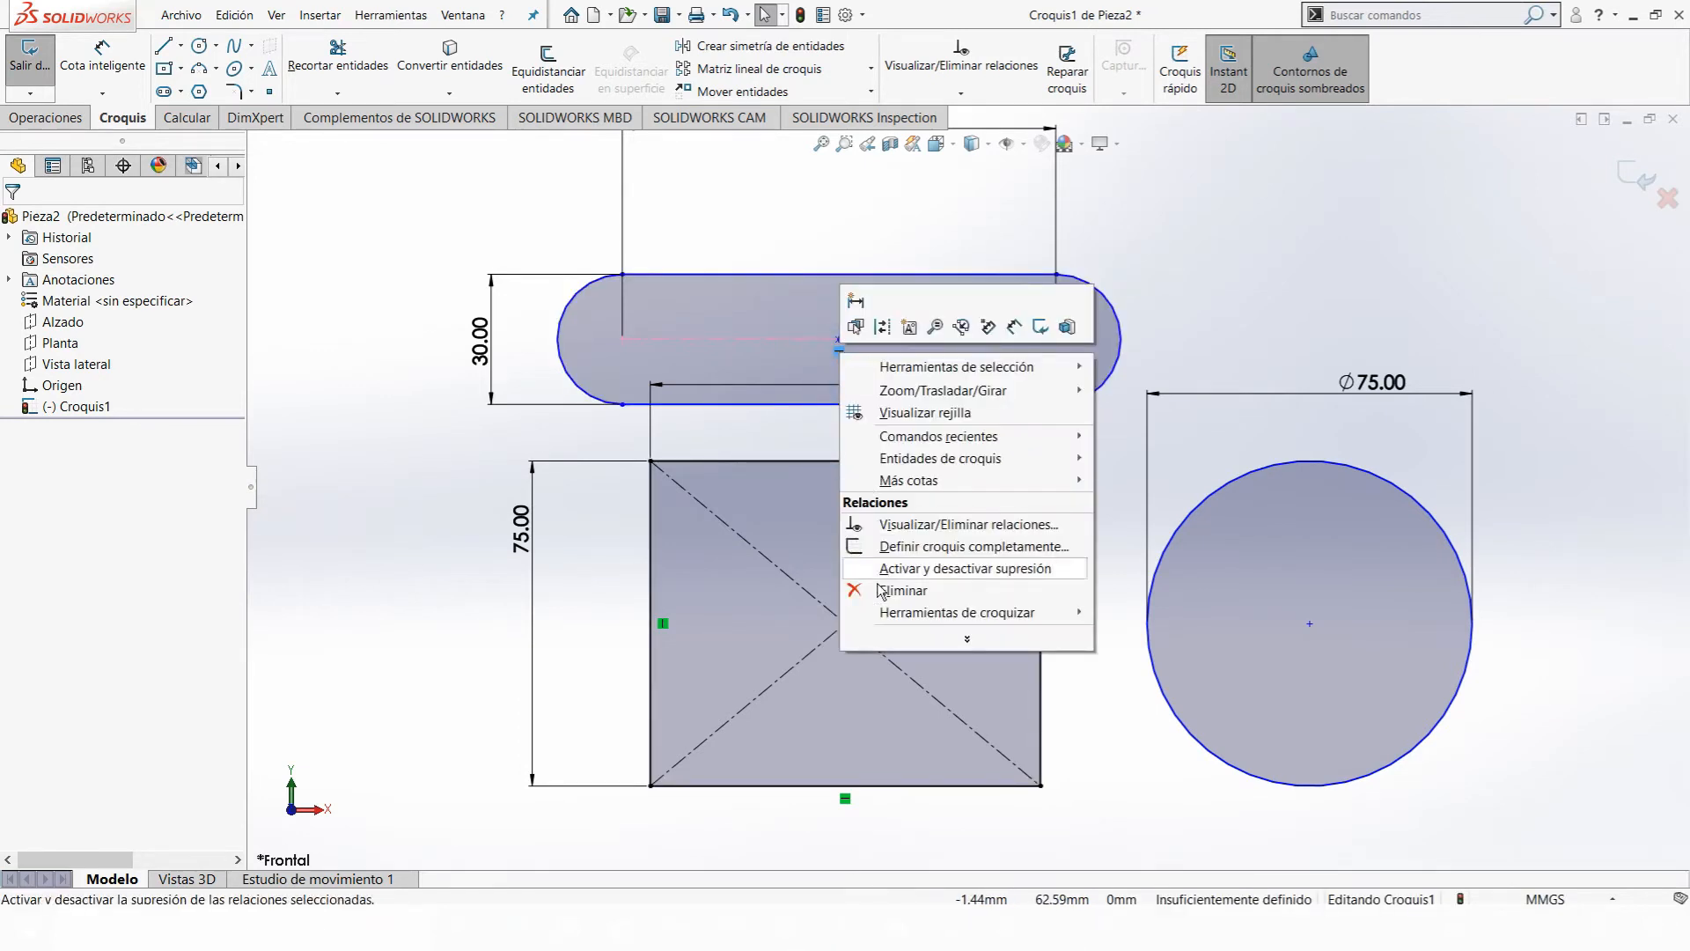
{"action": "left_click", "coordinate": [811, 522]}
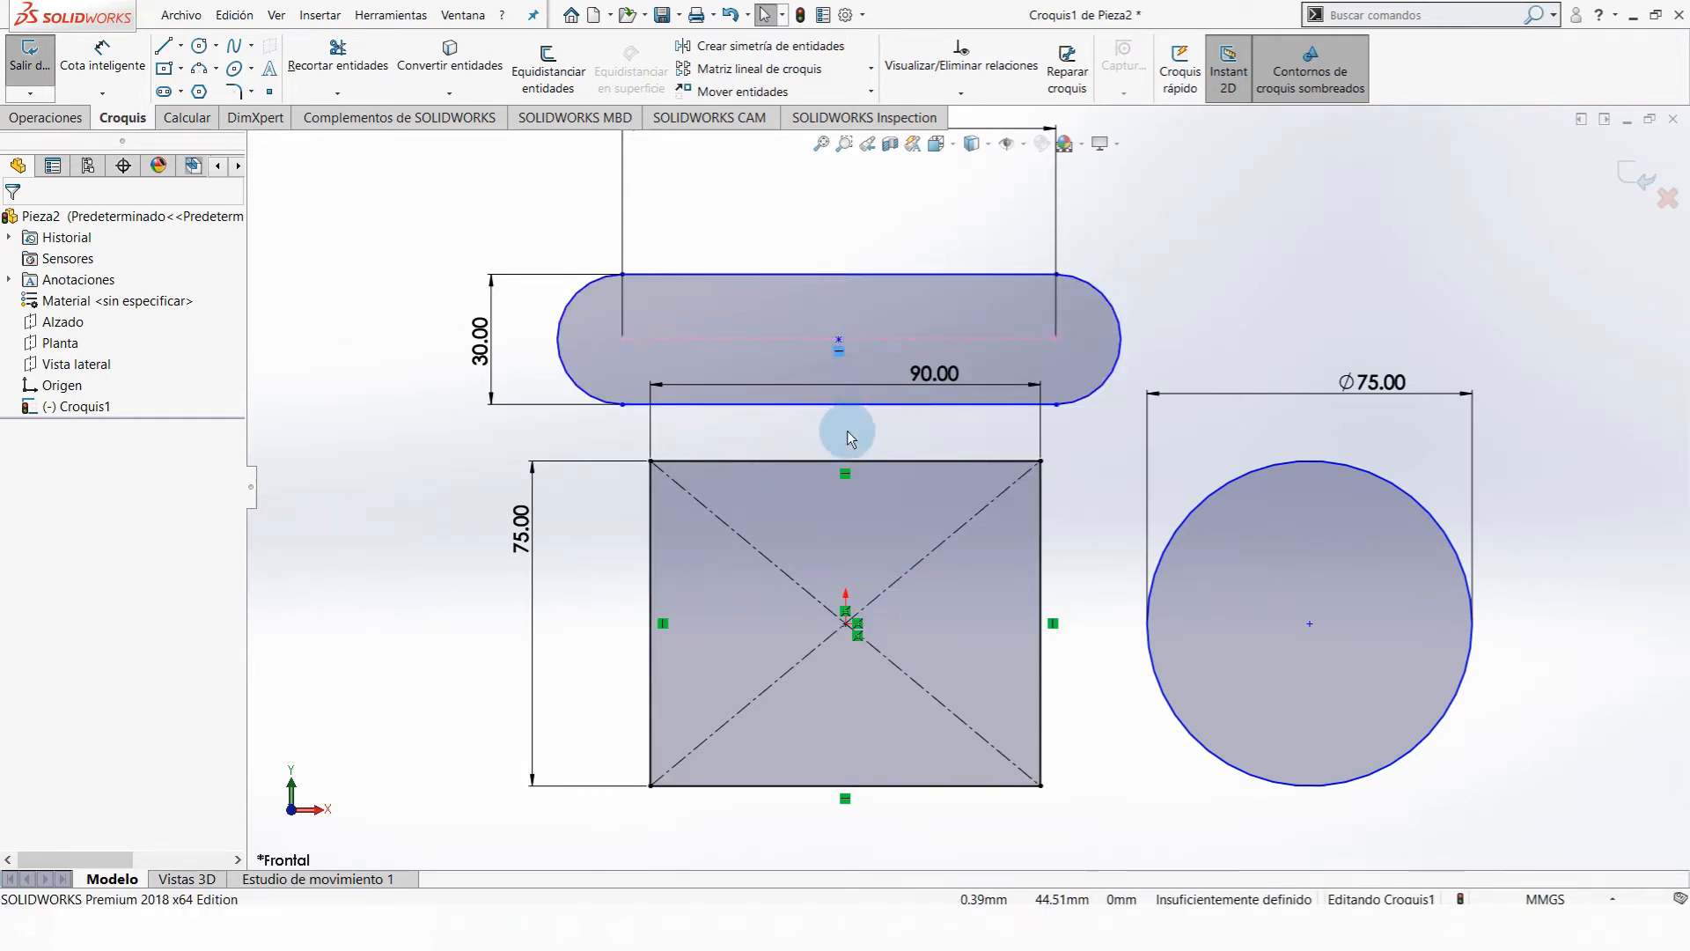
{"action": "scroll", "coordinate": [799, 291], "scroll_direction": "up", "scroll_amount": 5}
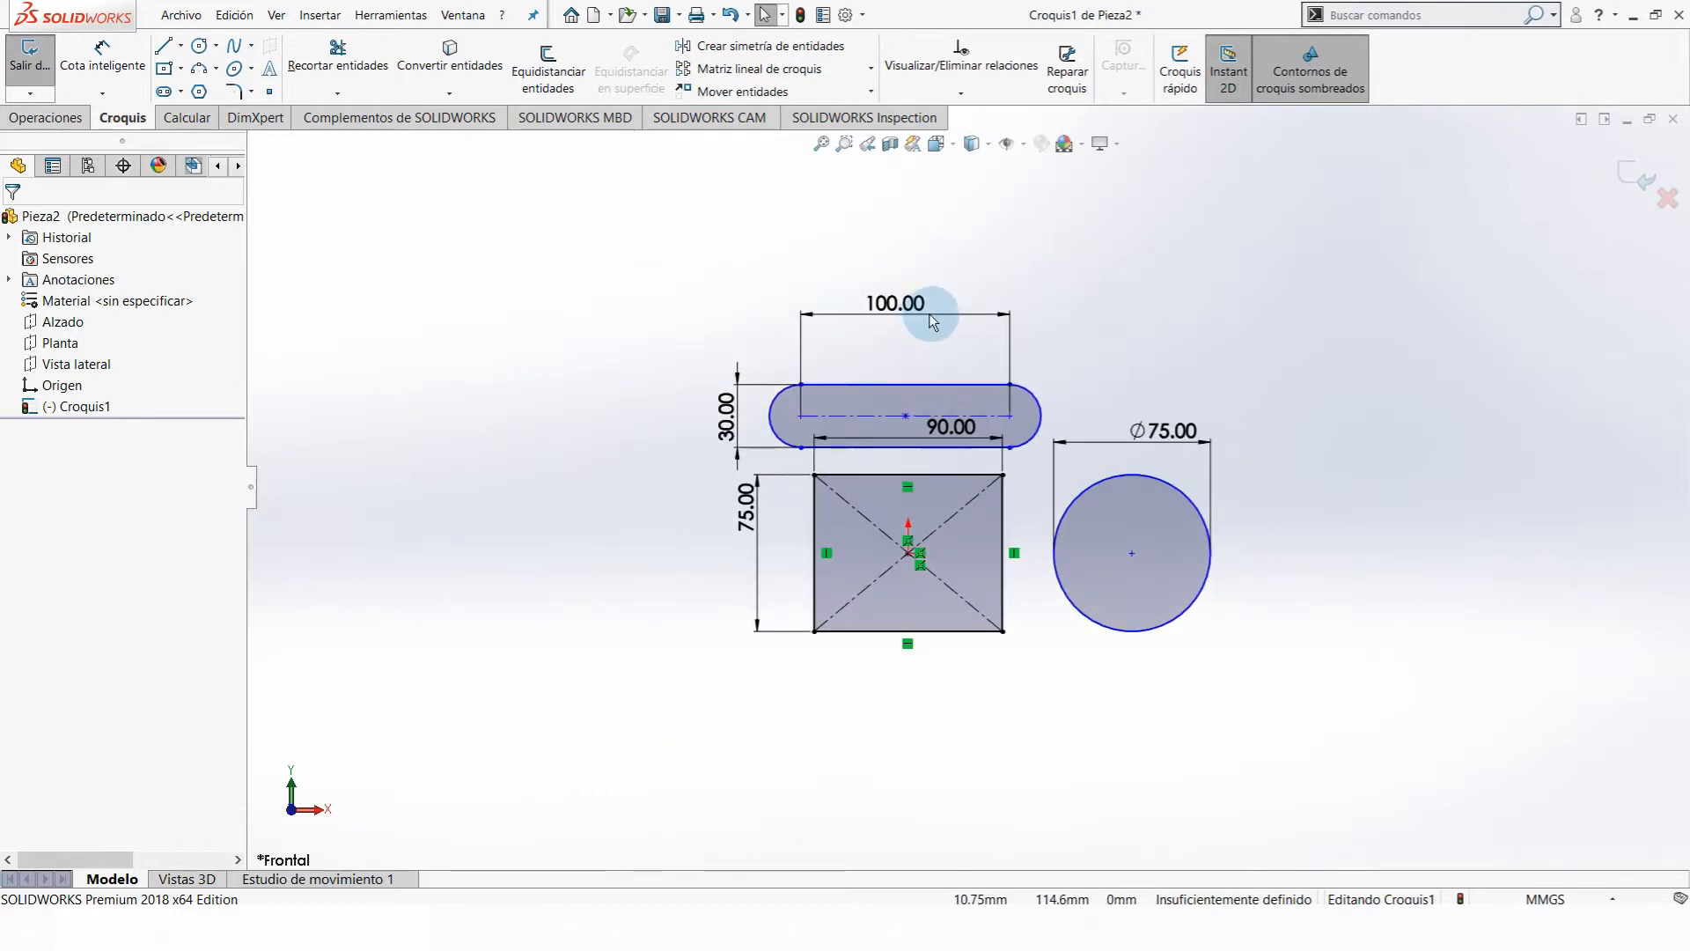
{"action": "scroll", "coordinate": [933, 326], "scroll_direction": "down", "scroll_amount": 6}
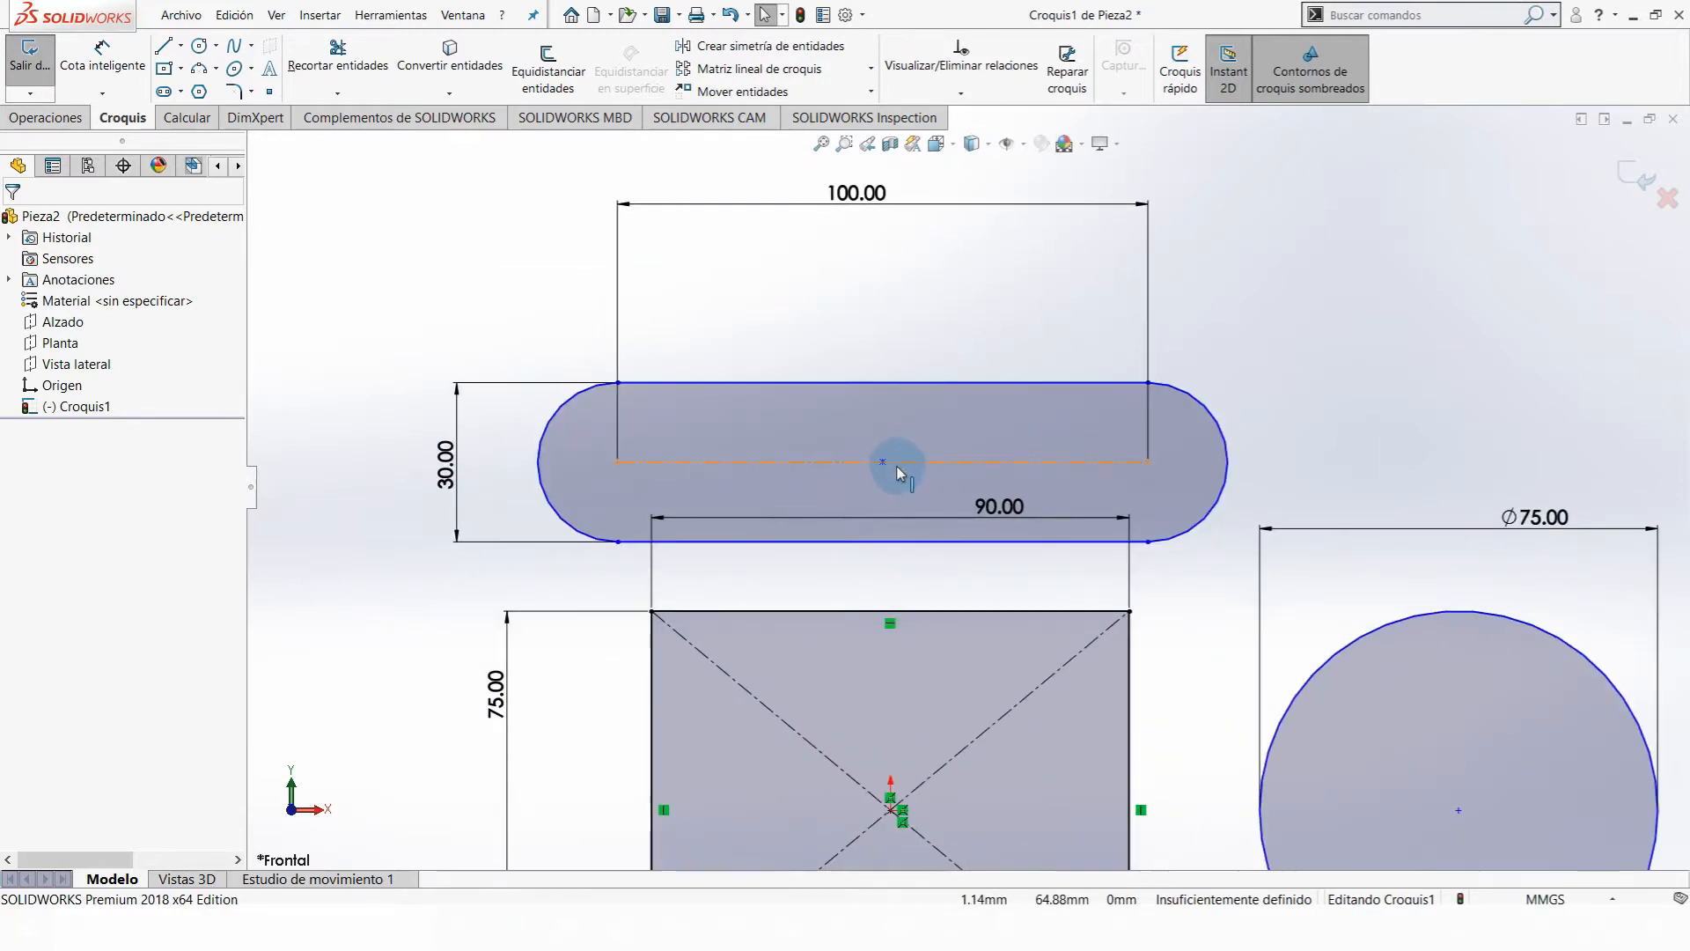
{"action": "key", "text": "ctrl+z"}
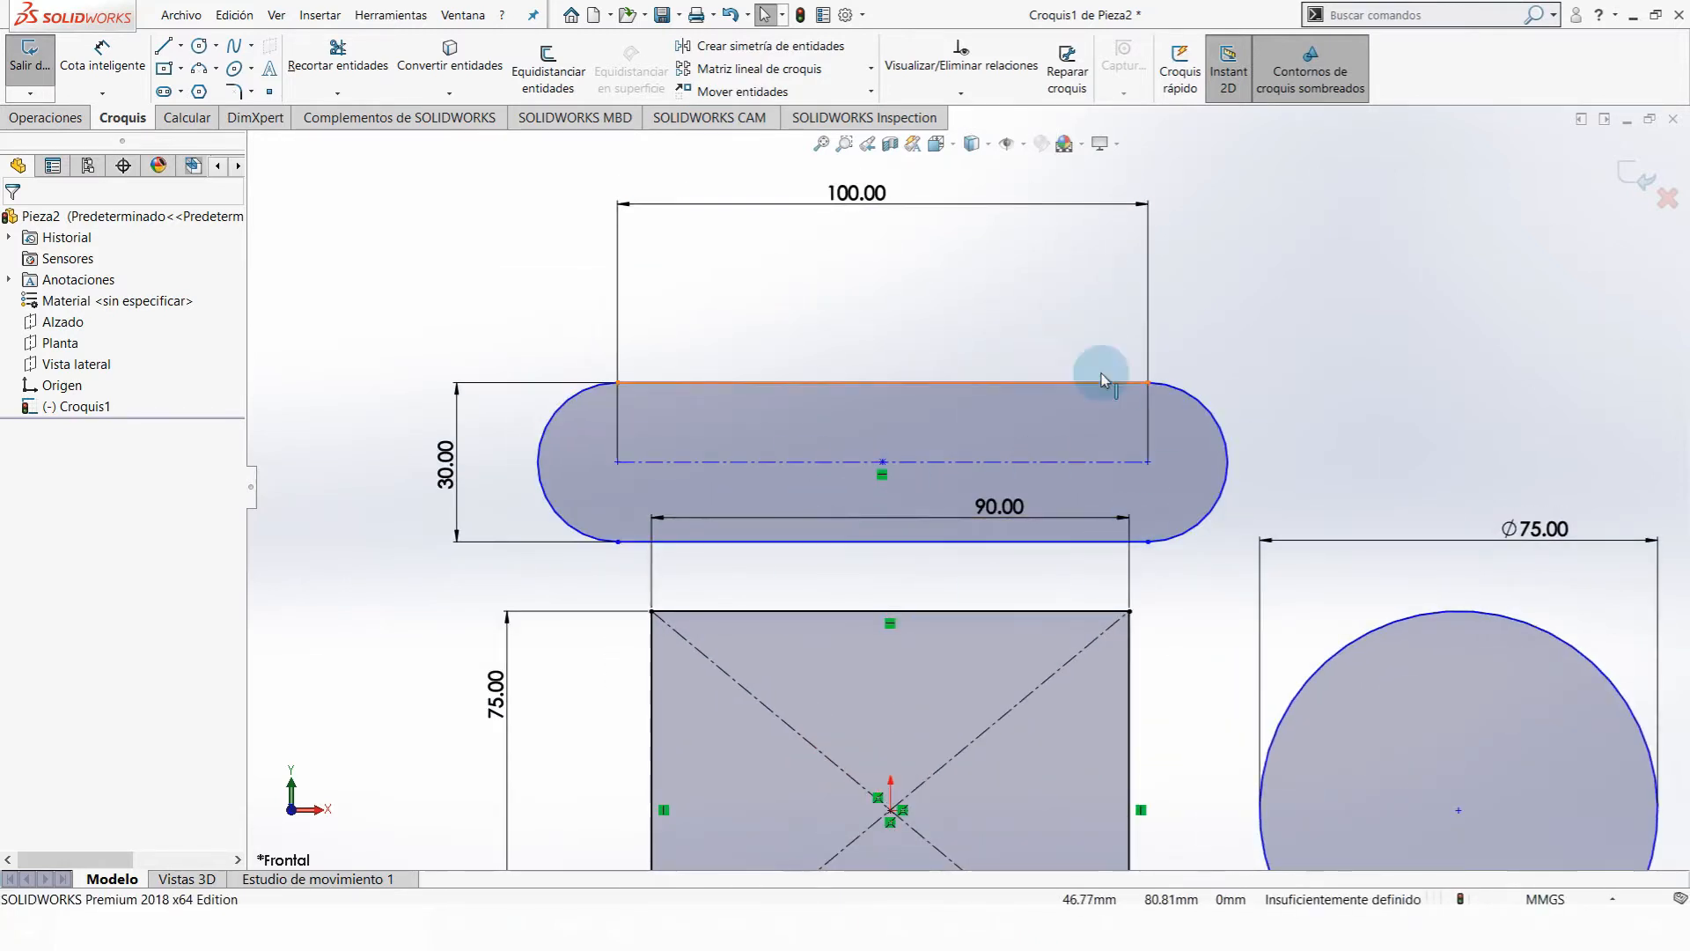
- Move the slot farther above the rectangle and delete the horizontal relation on its centreline
{"action": "scroll", "coordinate": [944, 437], "scroll_direction": "down", "scroll_amount": 1}
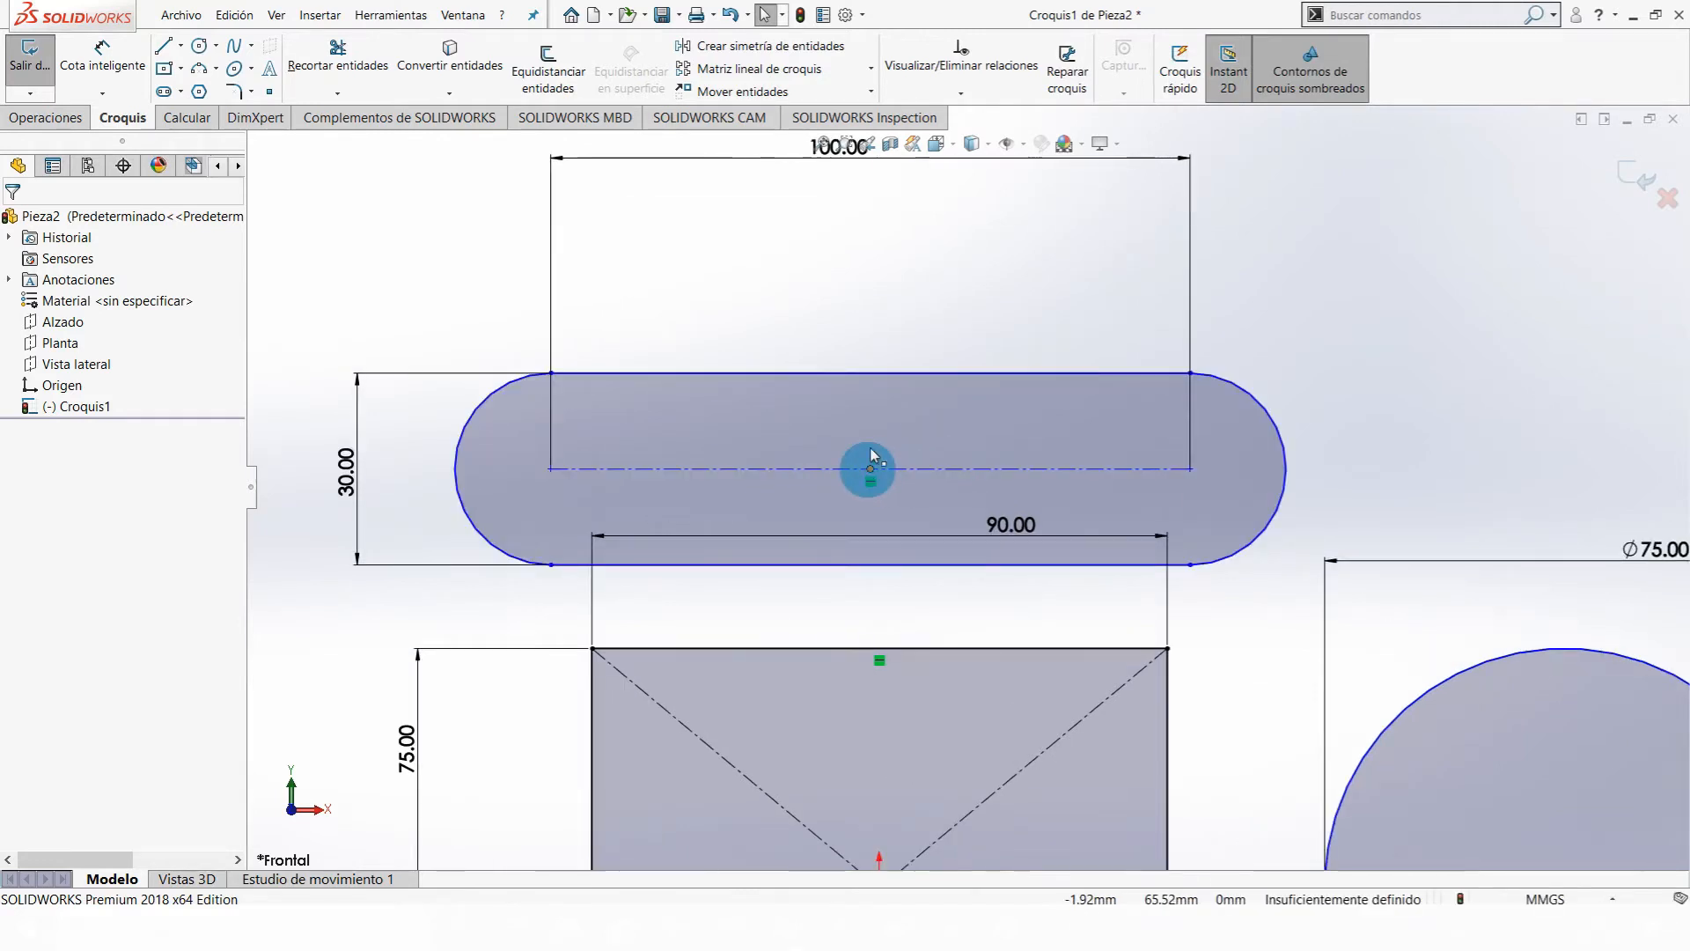
{"action": "left_click_drag", "start_coordinate": [870, 467], "coordinate": [879, 365]}
{"action": "mouse_move", "coordinate": [1200, 367]}
{"action": "left_mouse_down"}
{"action": "mouse_move", "coordinate": [1188, 462]}
{"action": "mouse_move", "coordinate": [1210, 343]}
{"action": "left_mouse_up"}
{"action": "left_click", "coordinate": [1472, 340]}
{"action": "left_click", "coordinate": [755, 358]}
{"action": "left_click", "coordinate": [890, 361]}
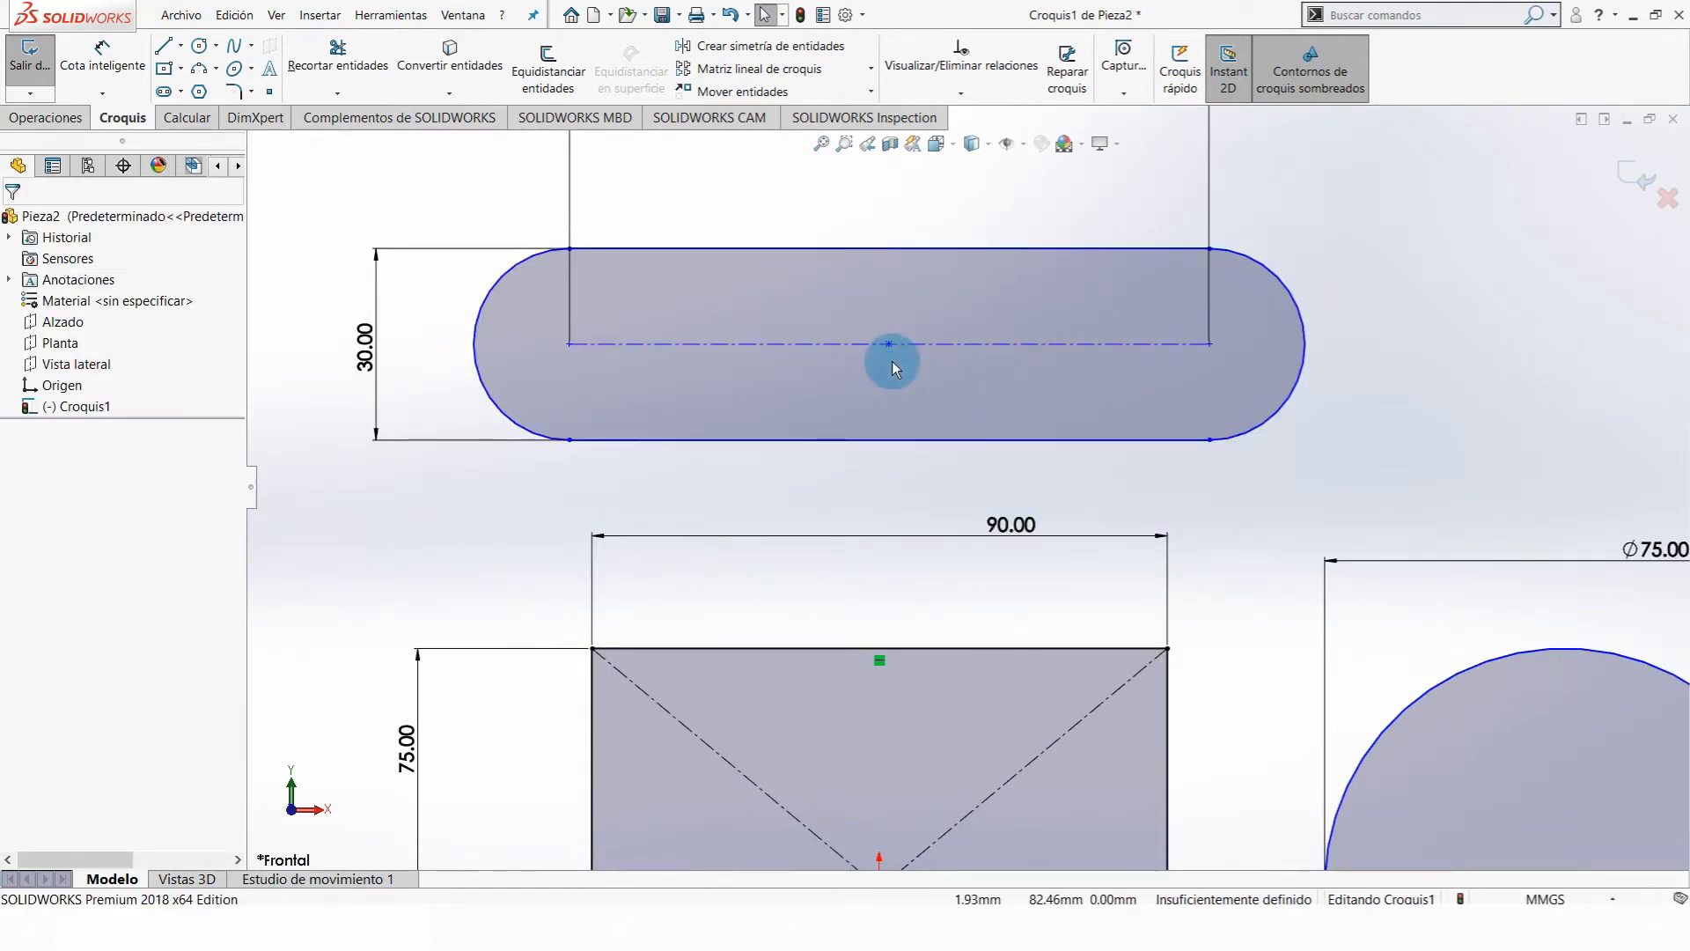
- Tilt the slot by moving the centre point of its right end upward
{"action": "left_click", "coordinate": [1211, 344]}
{"action": "left_click_drag", "start_coordinate": [1209, 382], "coordinate": [1220, 213]}
{"action": "scroll", "coordinate": [1021, 393], "scroll_direction": "up", "scroll_amount": 3}
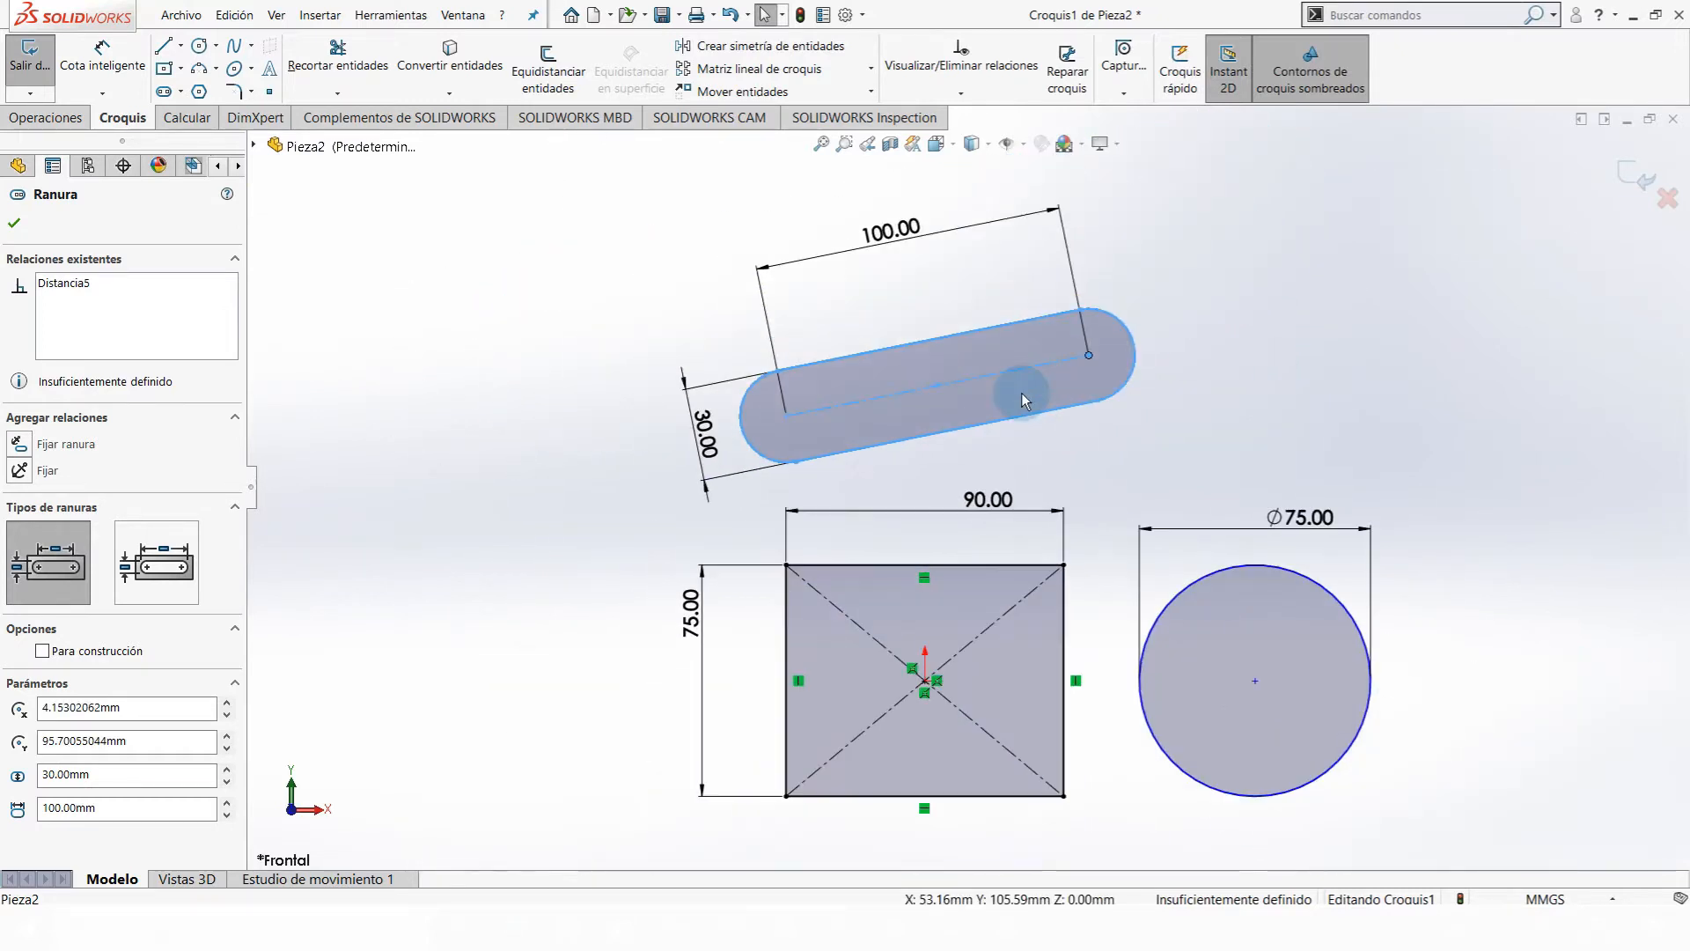
{"action": "scroll", "coordinate": [755, 378], "scroll_direction": "down", "scroll_amount": 3}
{"action": "left_click", "coordinate": [891, 282]}
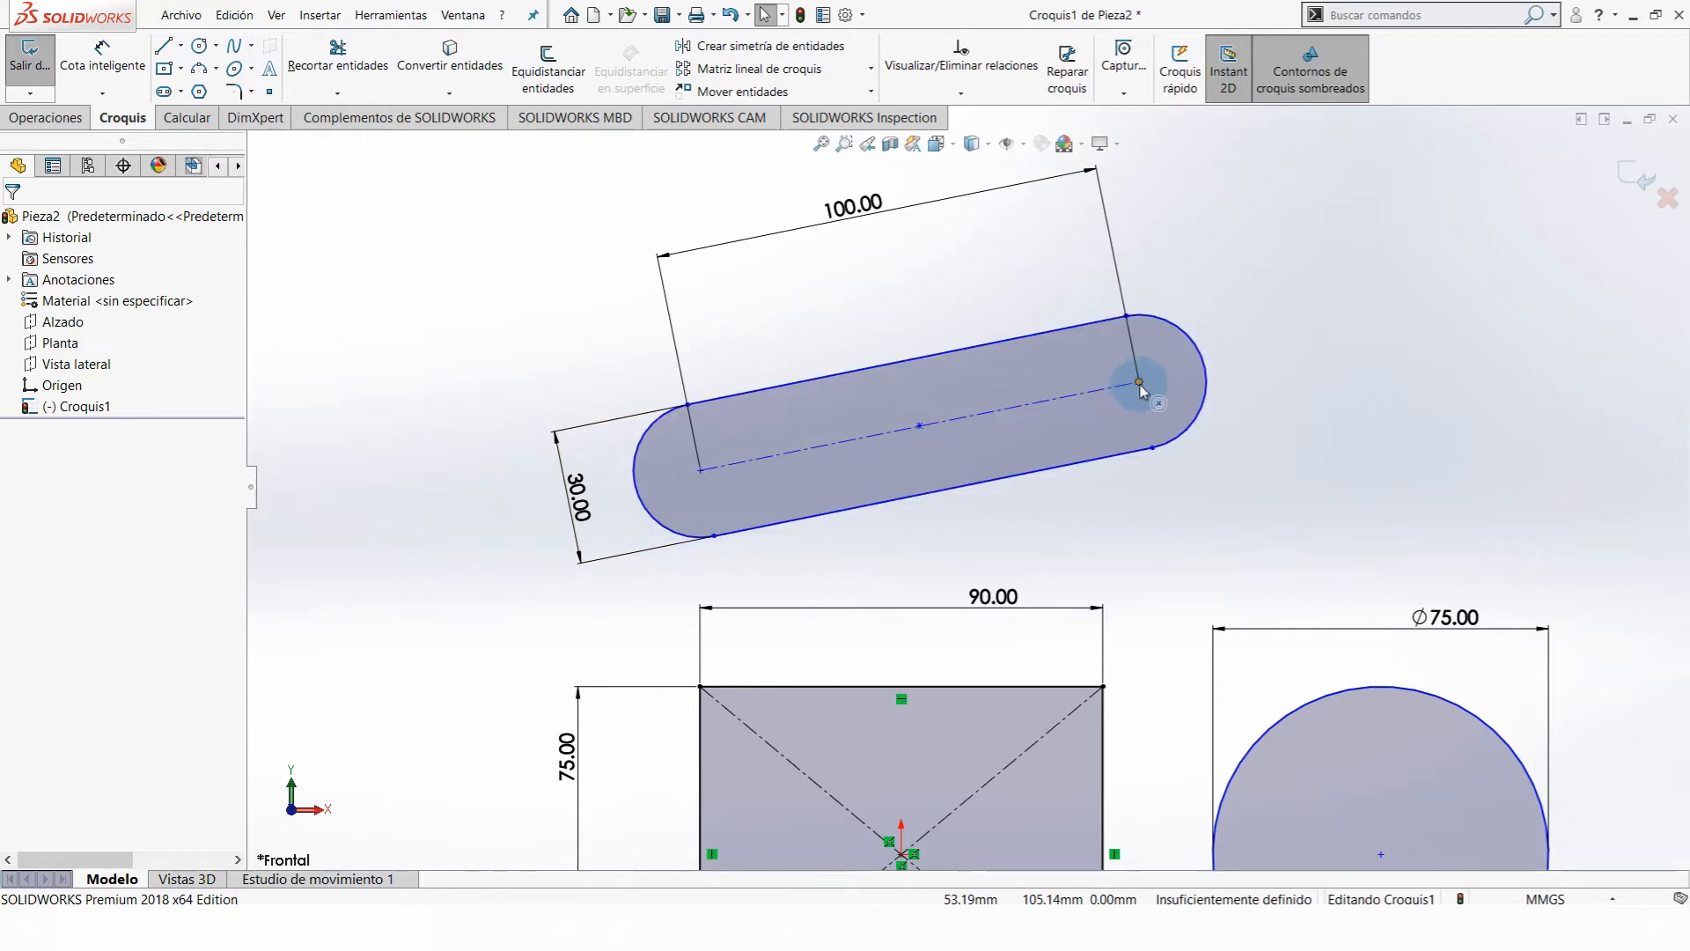
- Rotate the slot back to nearly horizontal by moving the centre point of its right end down
{"action": "left_click_drag", "start_coordinate": [1139, 383], "coordinate": [1128, 466]}
{"action": "left_click", "coordinate": [1345, 504]}
{"action": "scroll", "coordinate": [1155, 370], "scroll_direction": "up", "scroll_amount": 4}
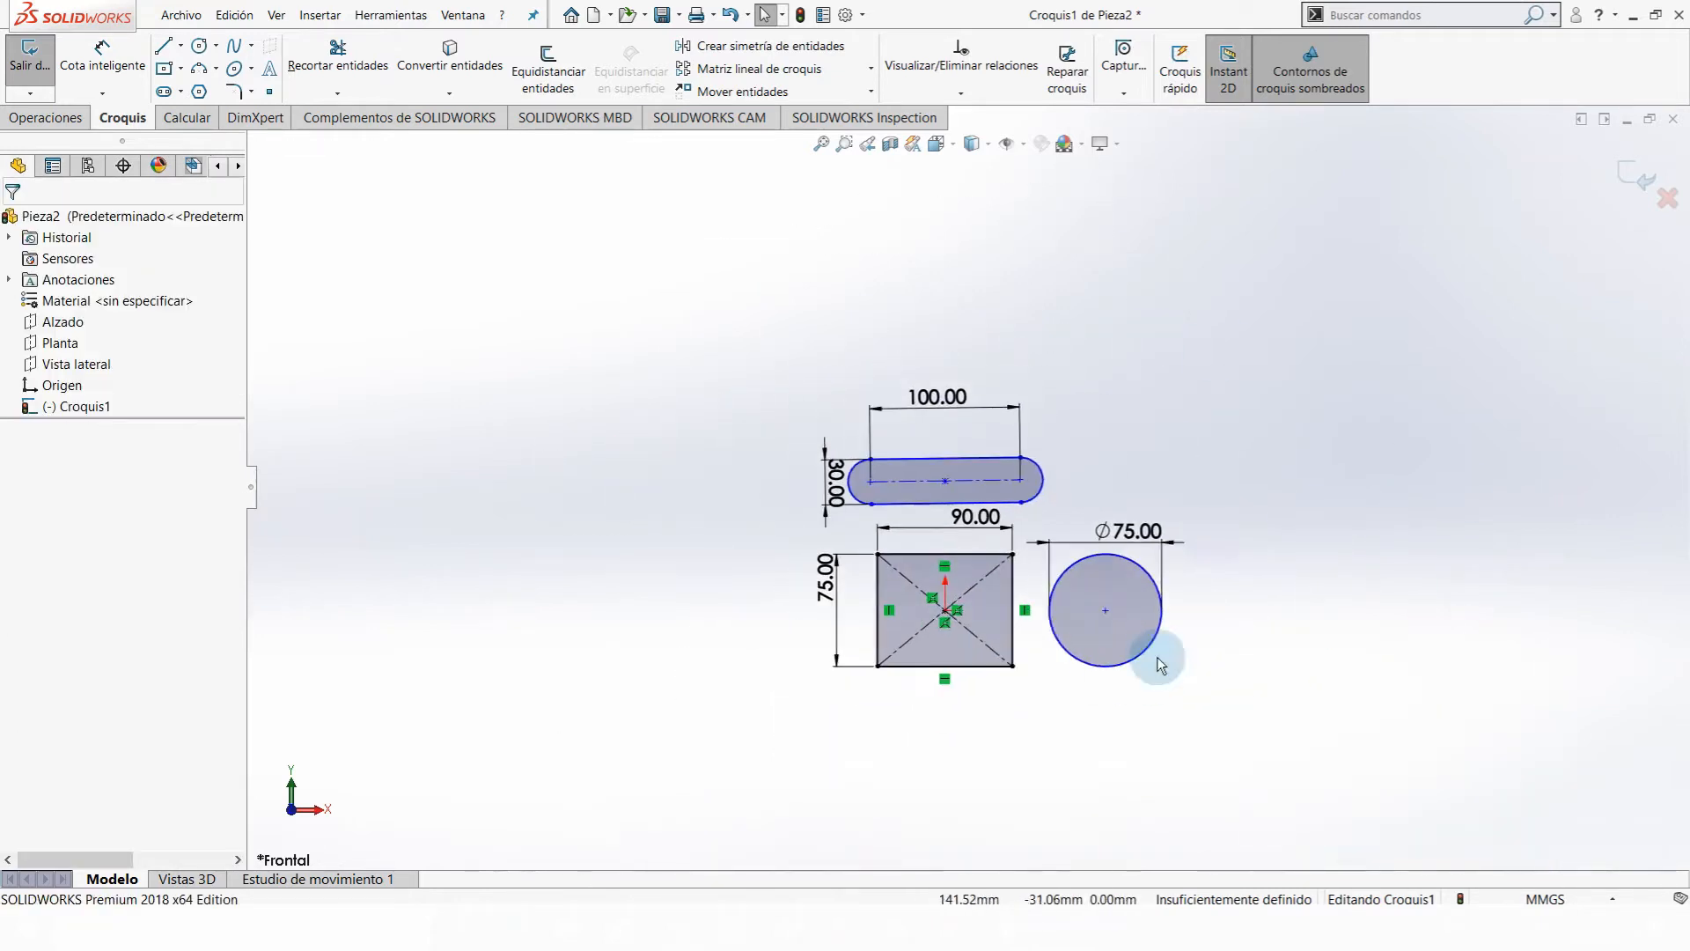
- Examine the slot centreline's existing relations and the relations that can be added to it
{"action": "scroll", "coordinate": [1159, 661], "scroll_direction": "down", "scroll_amount": 3}
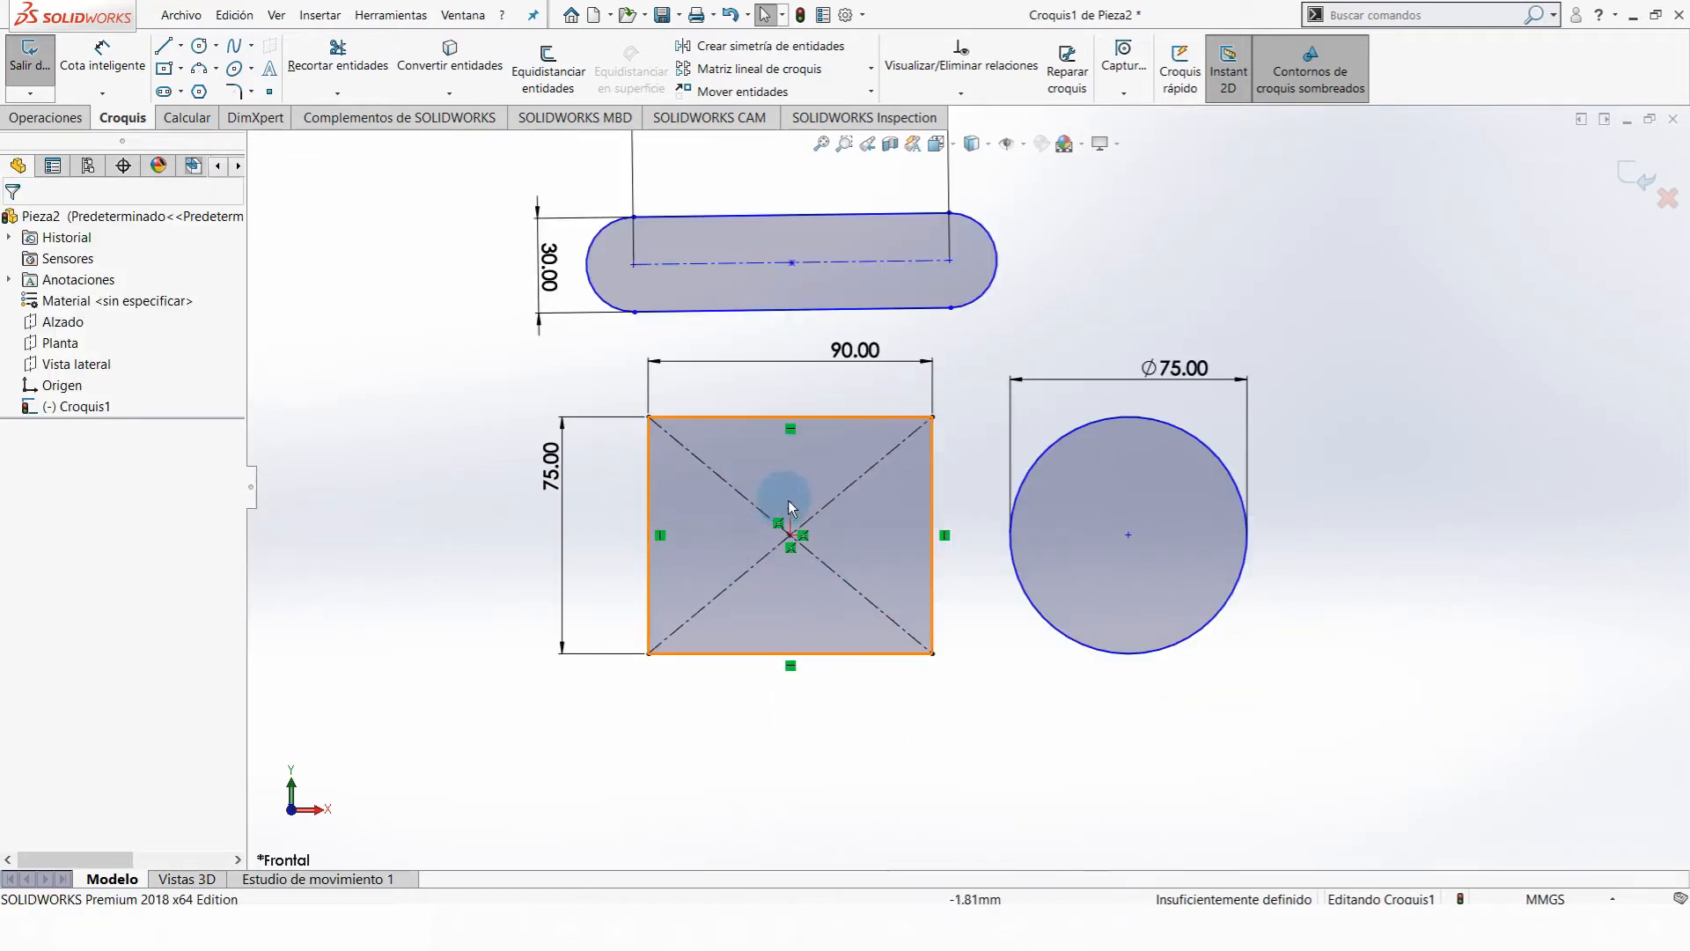
{"action": "scroll", "coordinate": [814, 559], "scroll_direction": "down", "scroll_amount": 2}
{"action": "scroll", "coordinate": [946, 425], "scroll_direction": "up", "scroll_amount": 3}
{"action": "scroll", "coordinate": [860, 331], "scroll_direction": "down", "scroll_amount": 2}
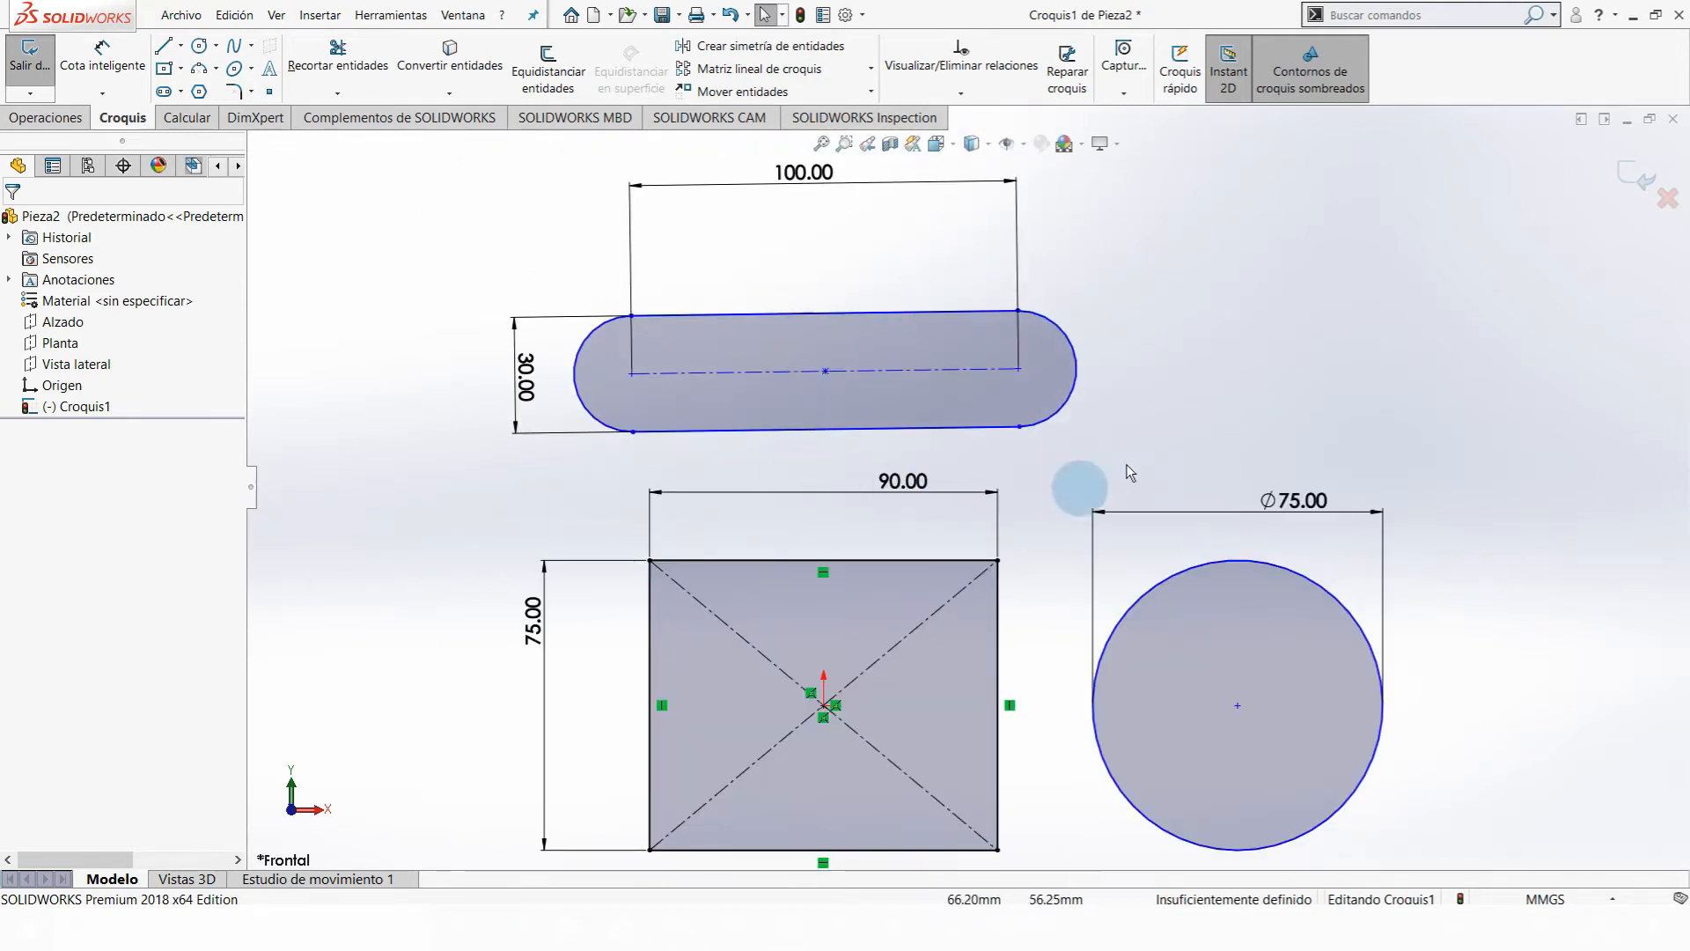
{"action": "scroll", "coordinate": [858, 378], "scroll_direction": "down", "scroll_amount": 2}
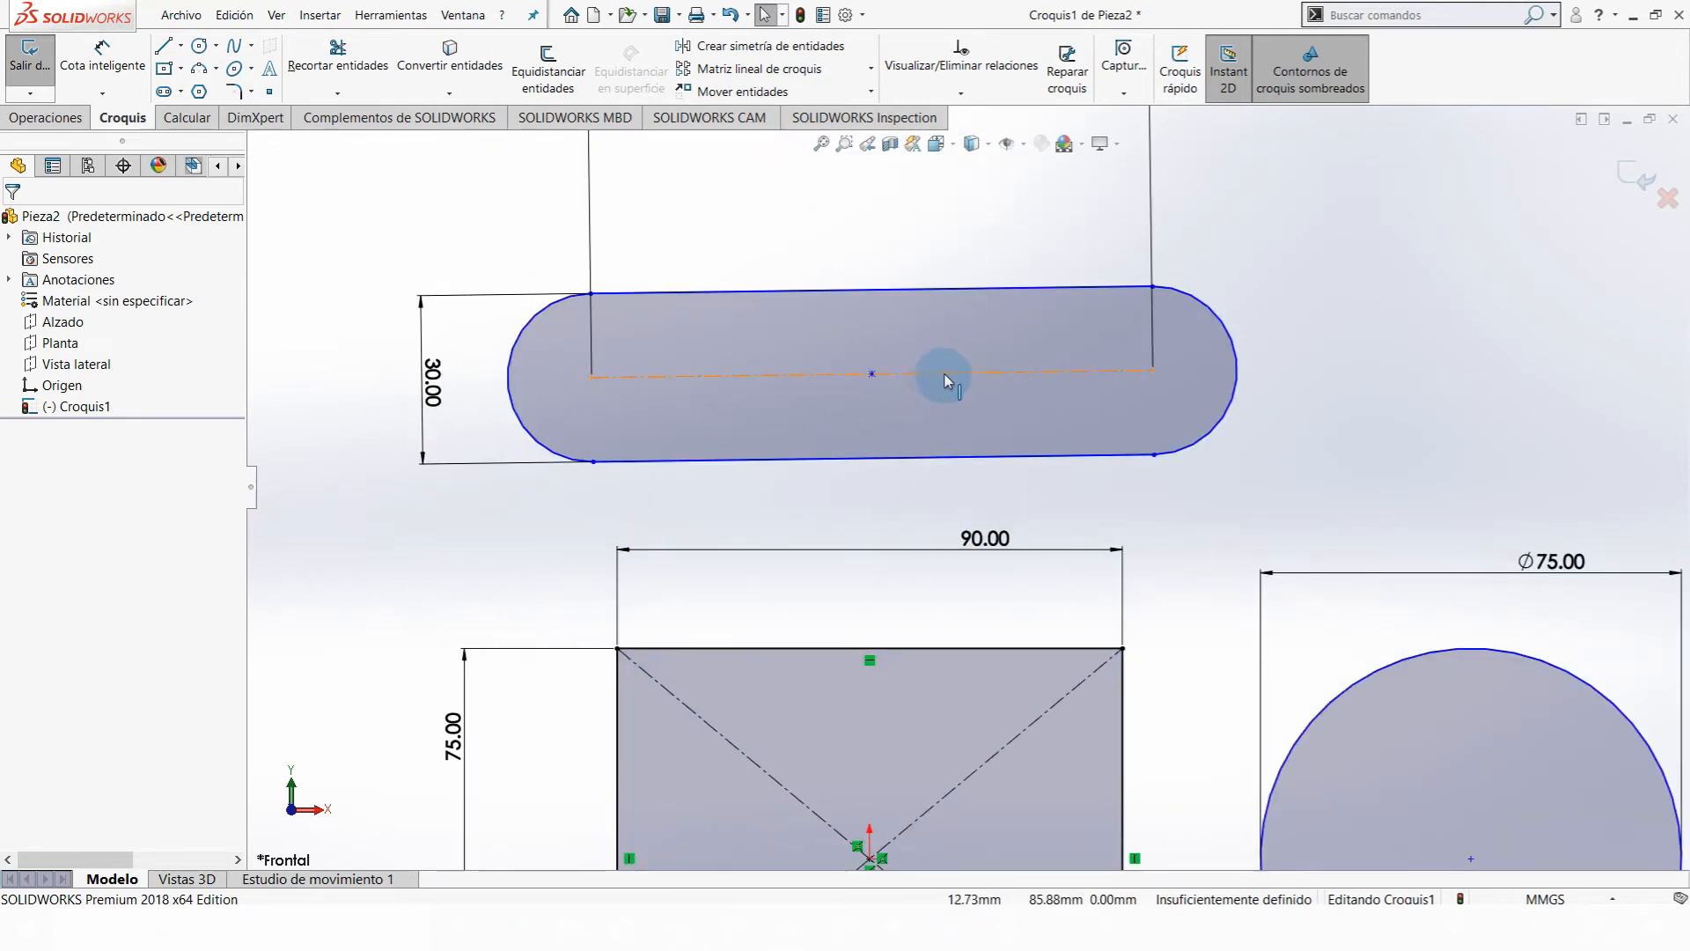
{"action": "left_click", "coordinate": [983, 444]}
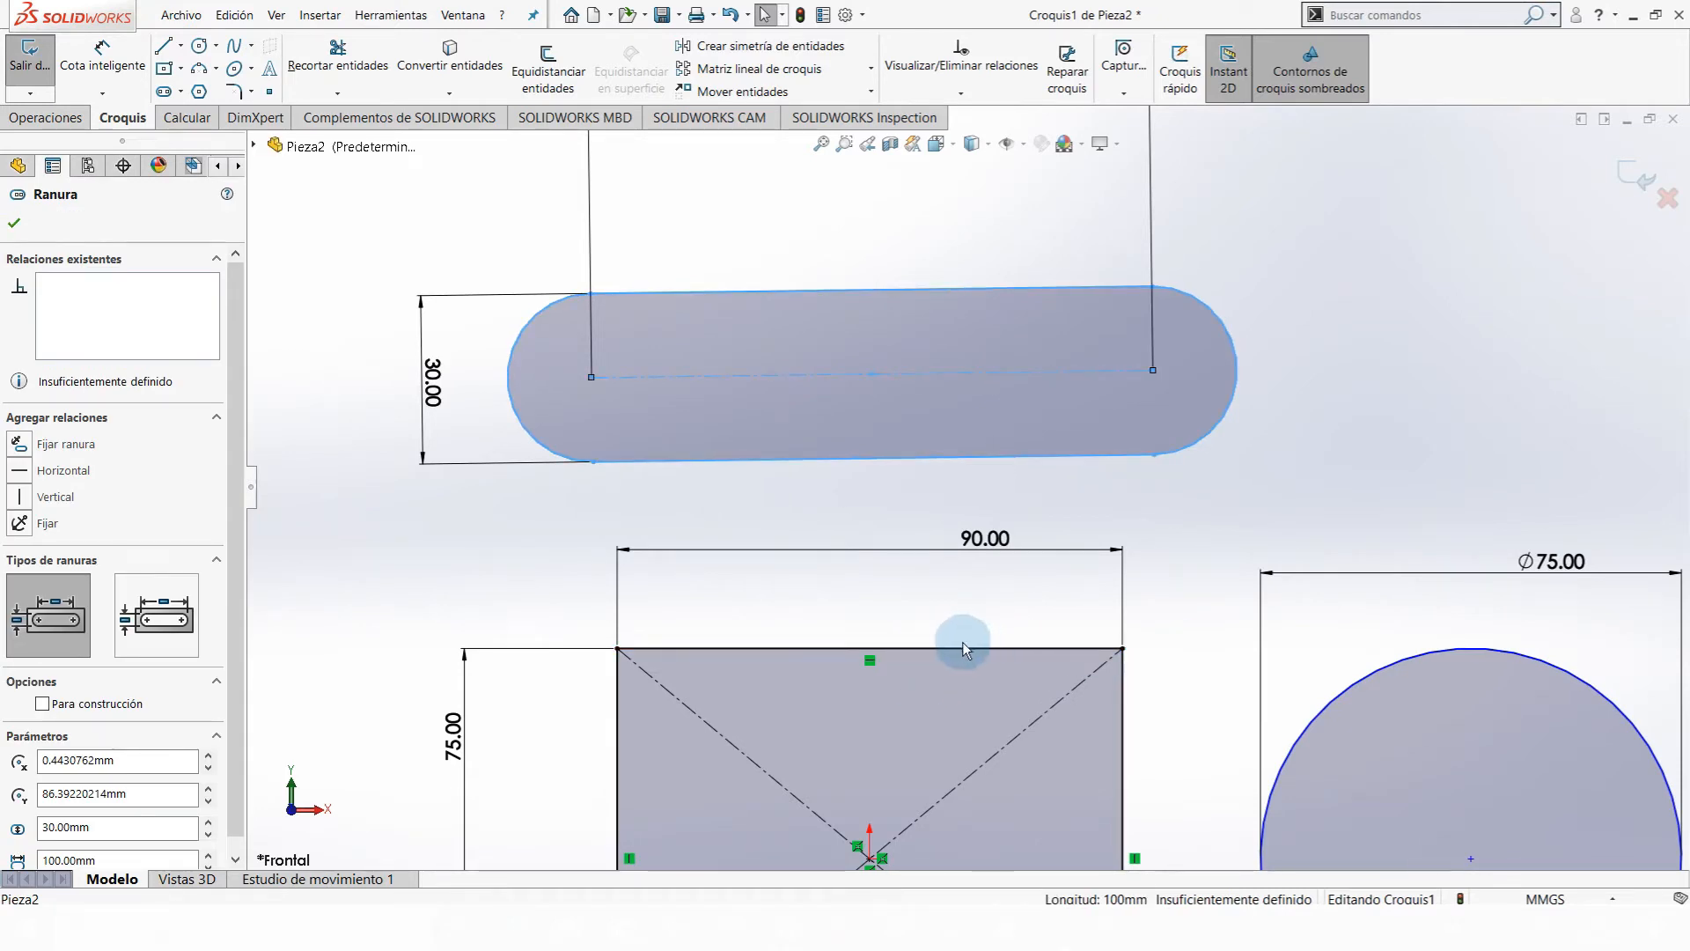
{"action": "left_click", "coordinate": [1502, 388]}
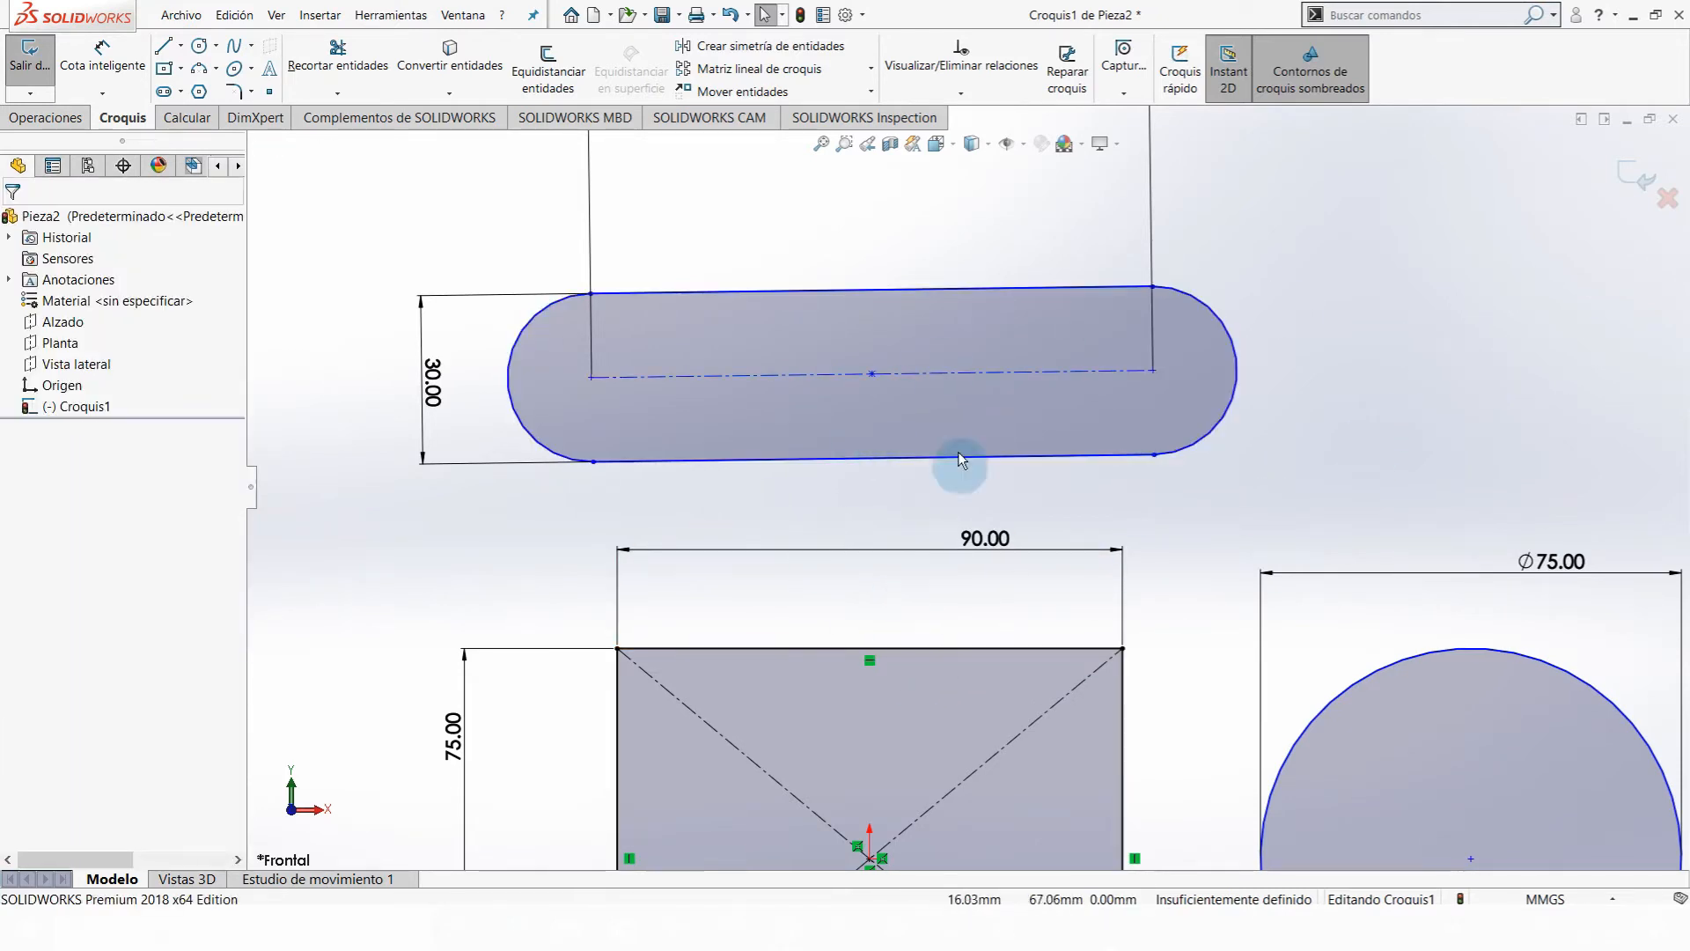
- Try a collinear relation between the slot's centreline and the rectangle's top edge, and undo it
{"action": "left_click", "coordinate": [1013, 380]}
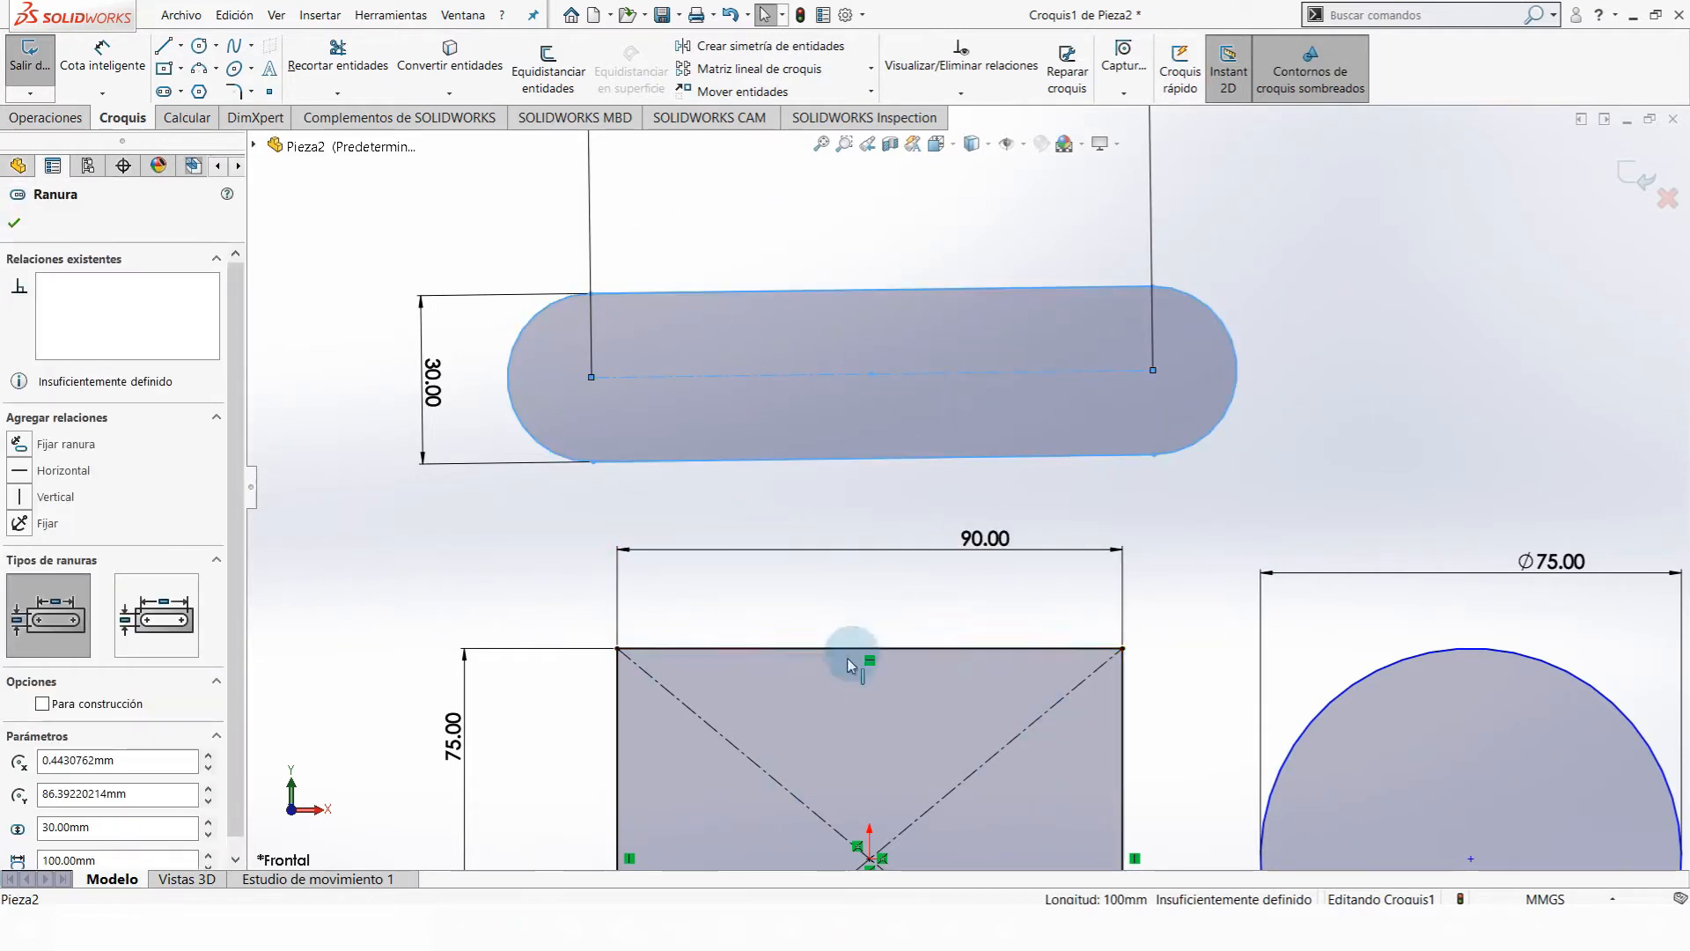
{"action": "left_click", "coordinate": [965, 651], "text": "ctrl"}
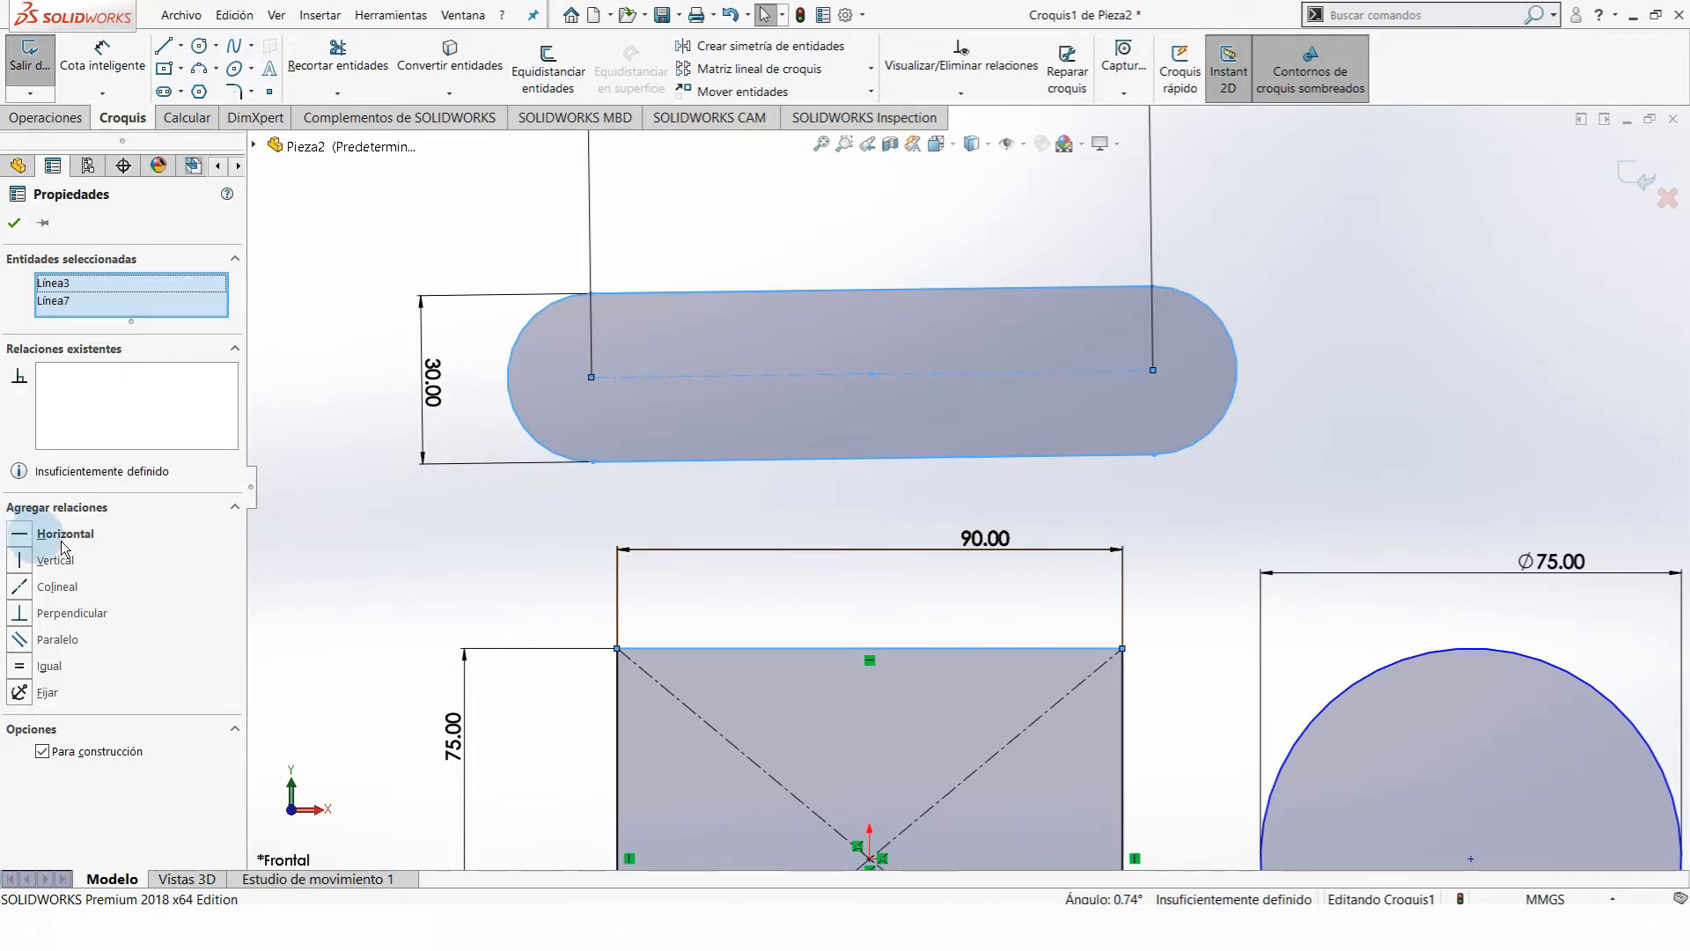
{"action": "left_click", "coordinate": [615, 396]}
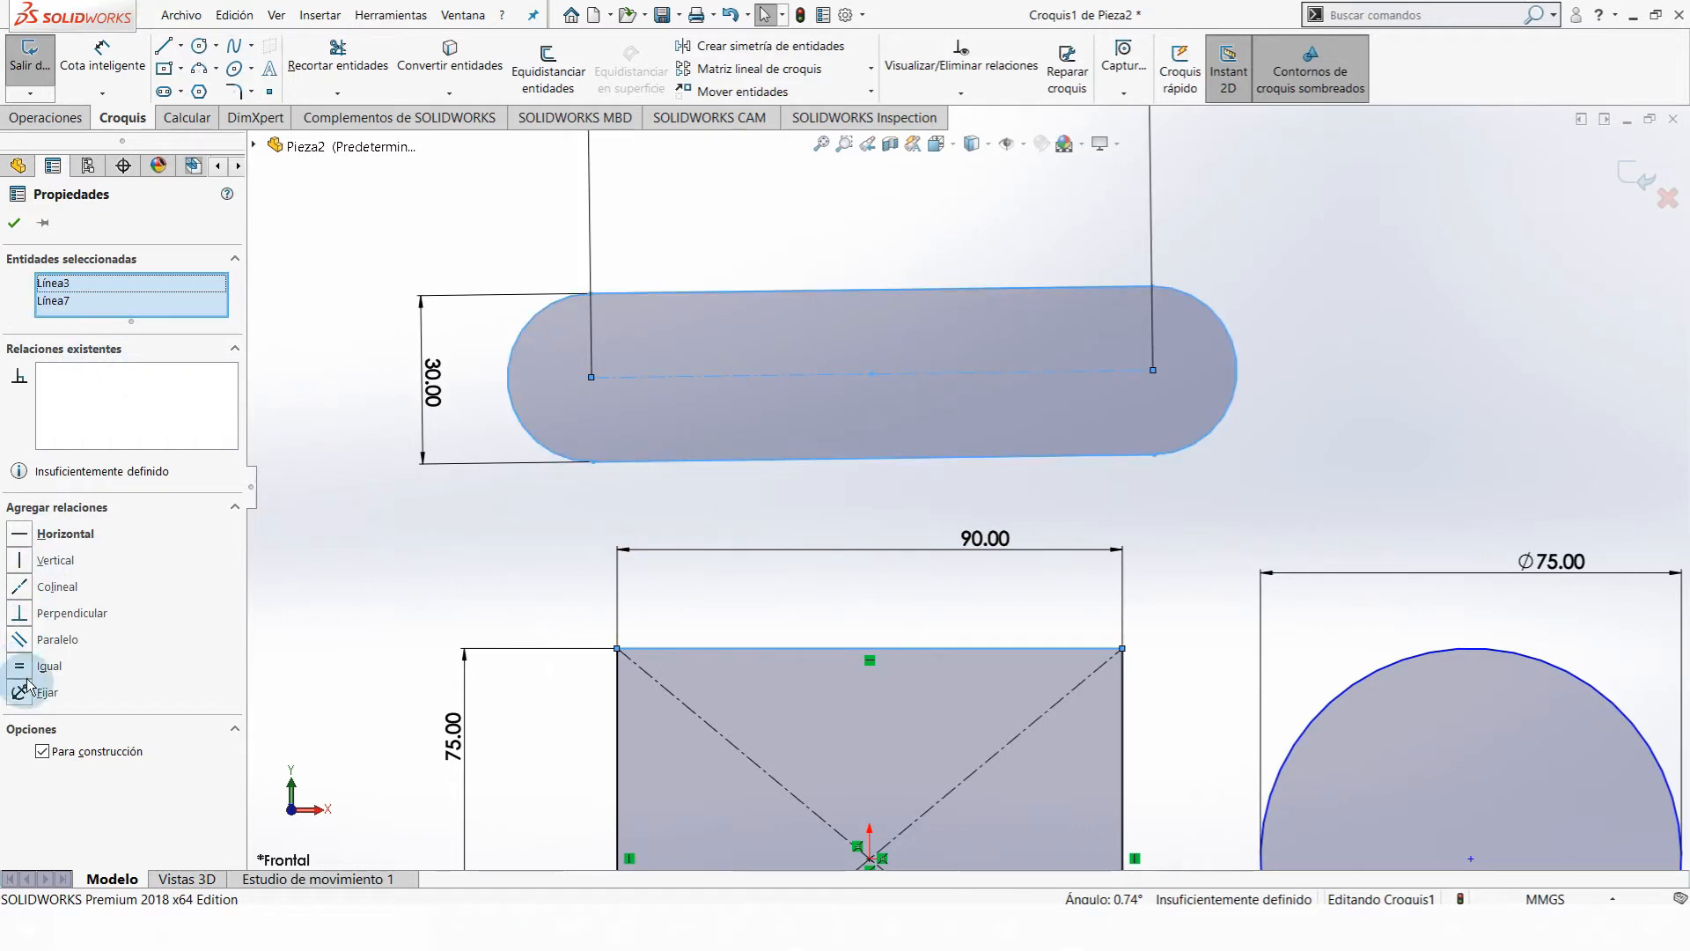
{"action": "left_click", "coordinate": [19, 590]}
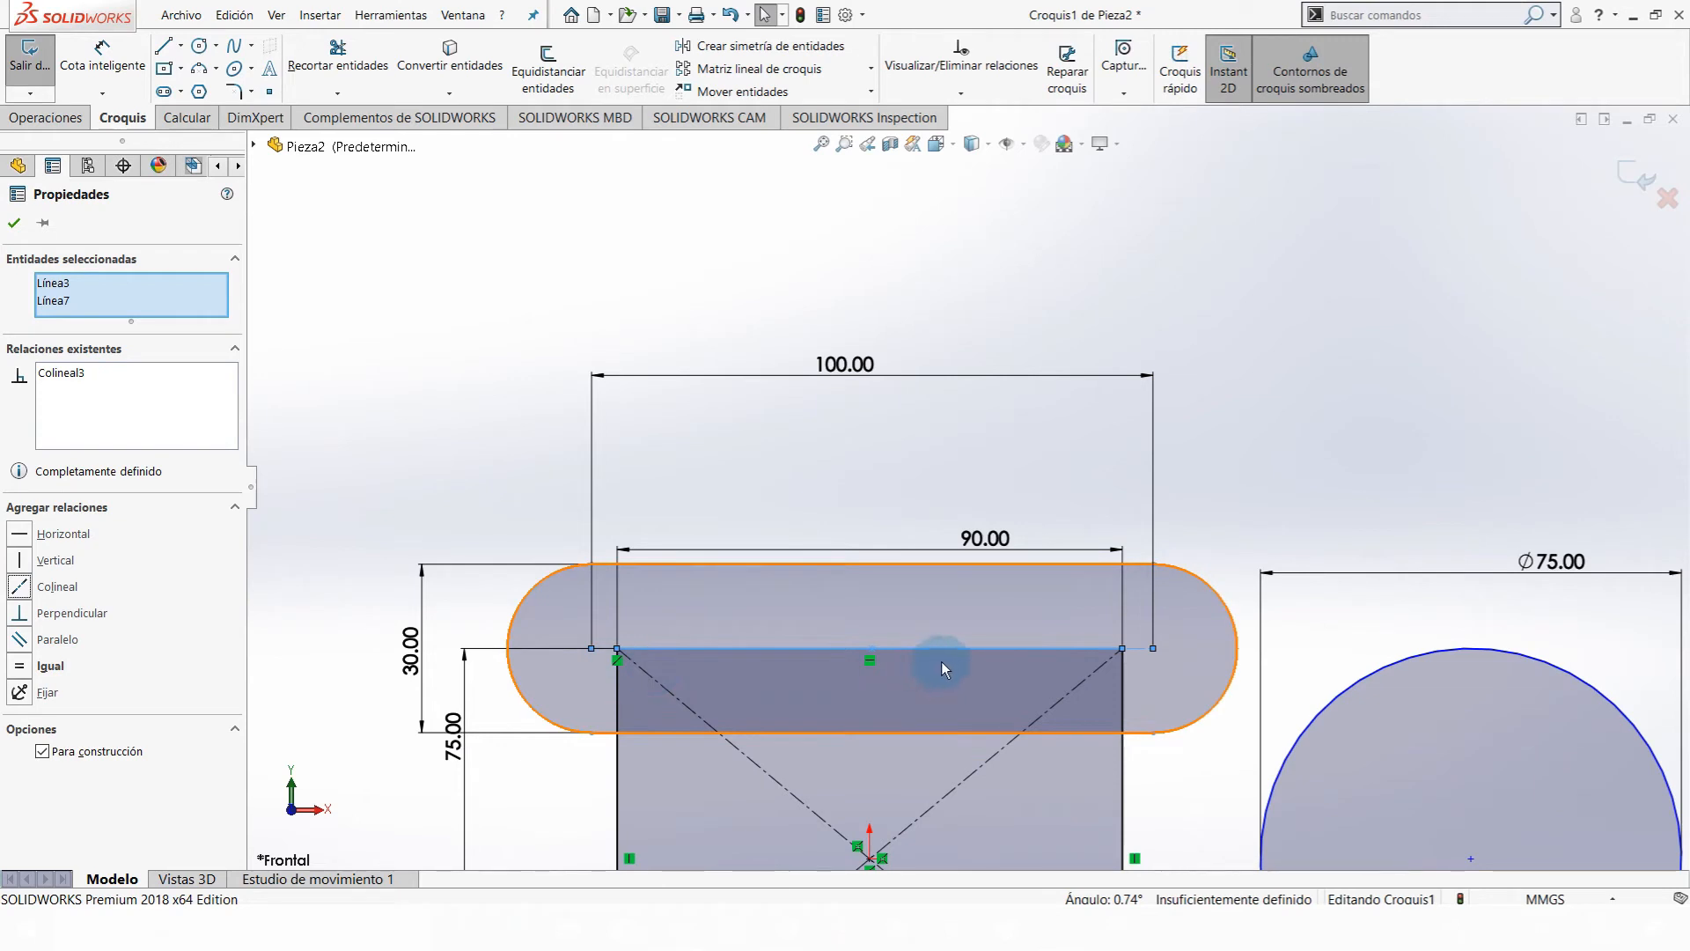
{"action": "key", "text": "ctrl+z"}
- Try a perpendicular relation between the slot's centreline and the rectangle's top edge, and undo it
{"action": "left_click", "coordinate": [92, 529]}
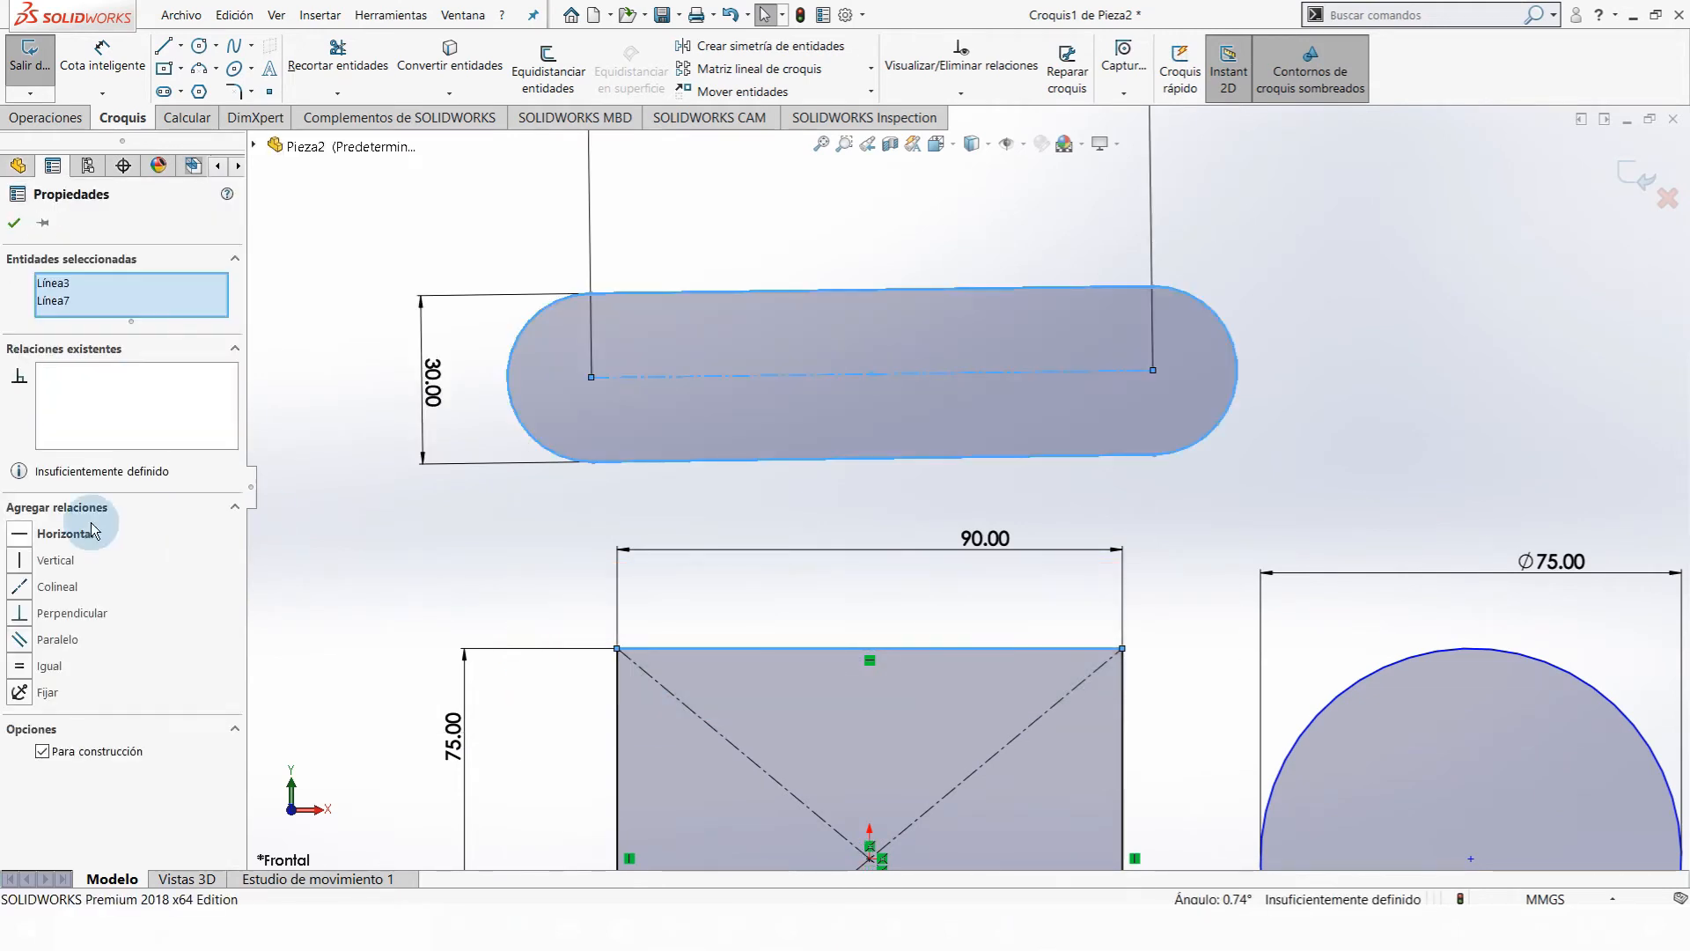
{"action": "left_click", "coordinate": [22, 617]}
{"action": "scroll", "coordinate": [906, 547], "scroll_direction": "up", "scroll_amount": 3}
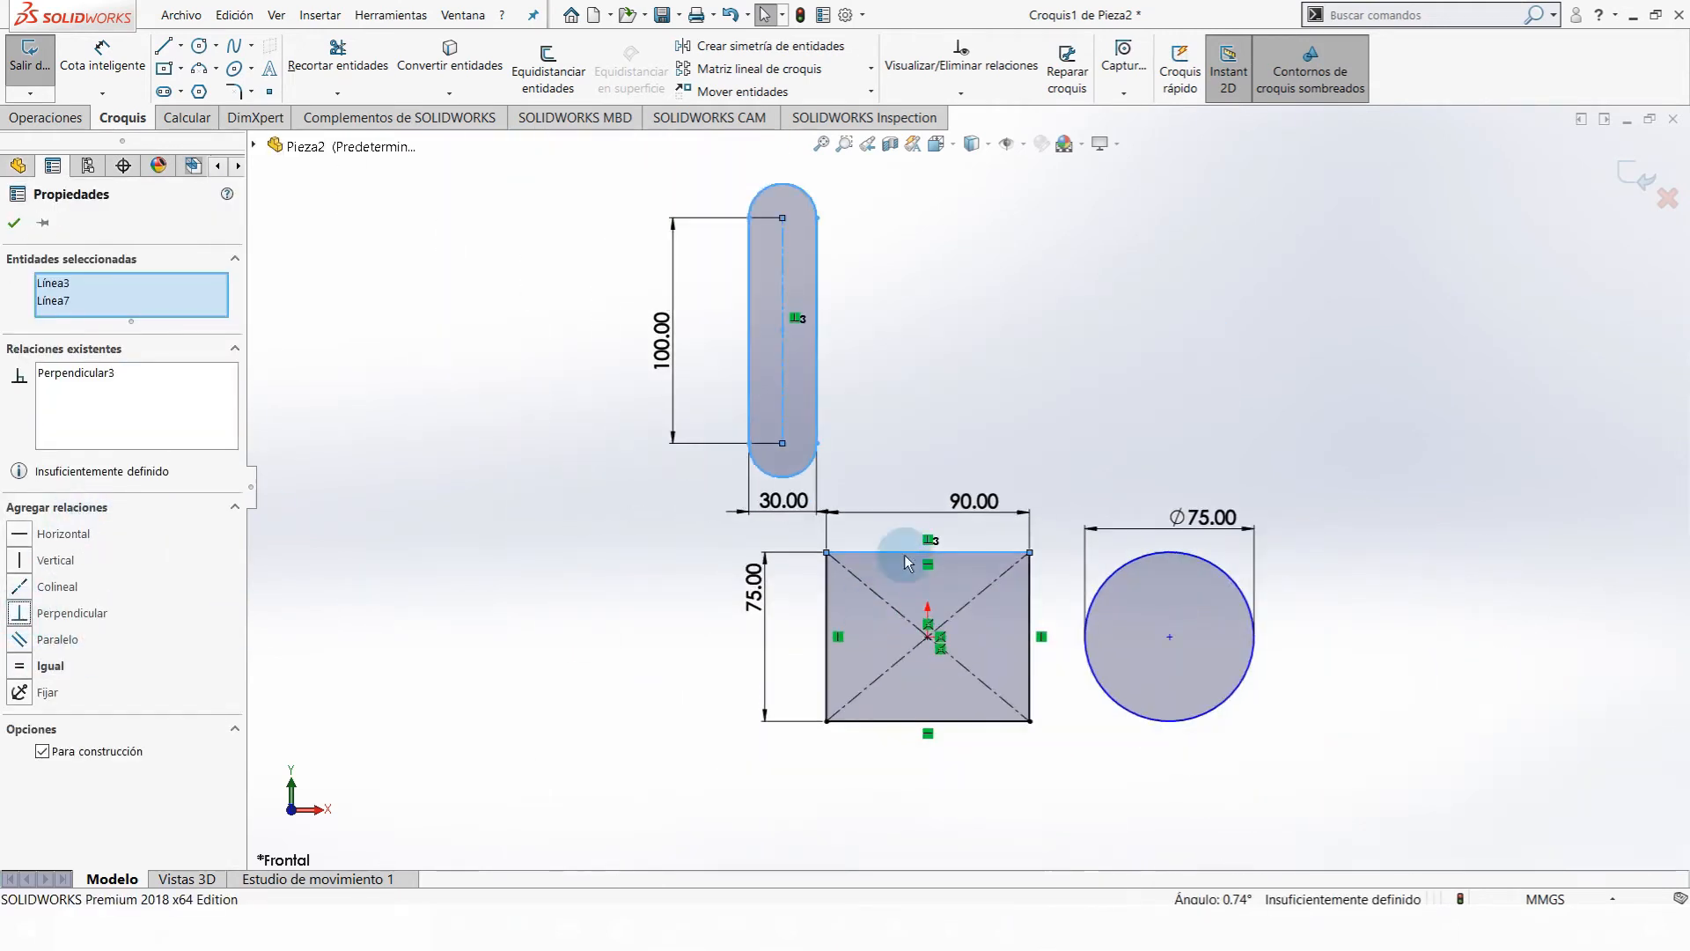
{"action": "scroll", "coordinate": [963, 315], "scroll_direction": "down", "scroll_amount": 5}
{"action": "scroll", "coordinate": [851, 522], "scroll_direction": "up", "scroll_amount": 2}
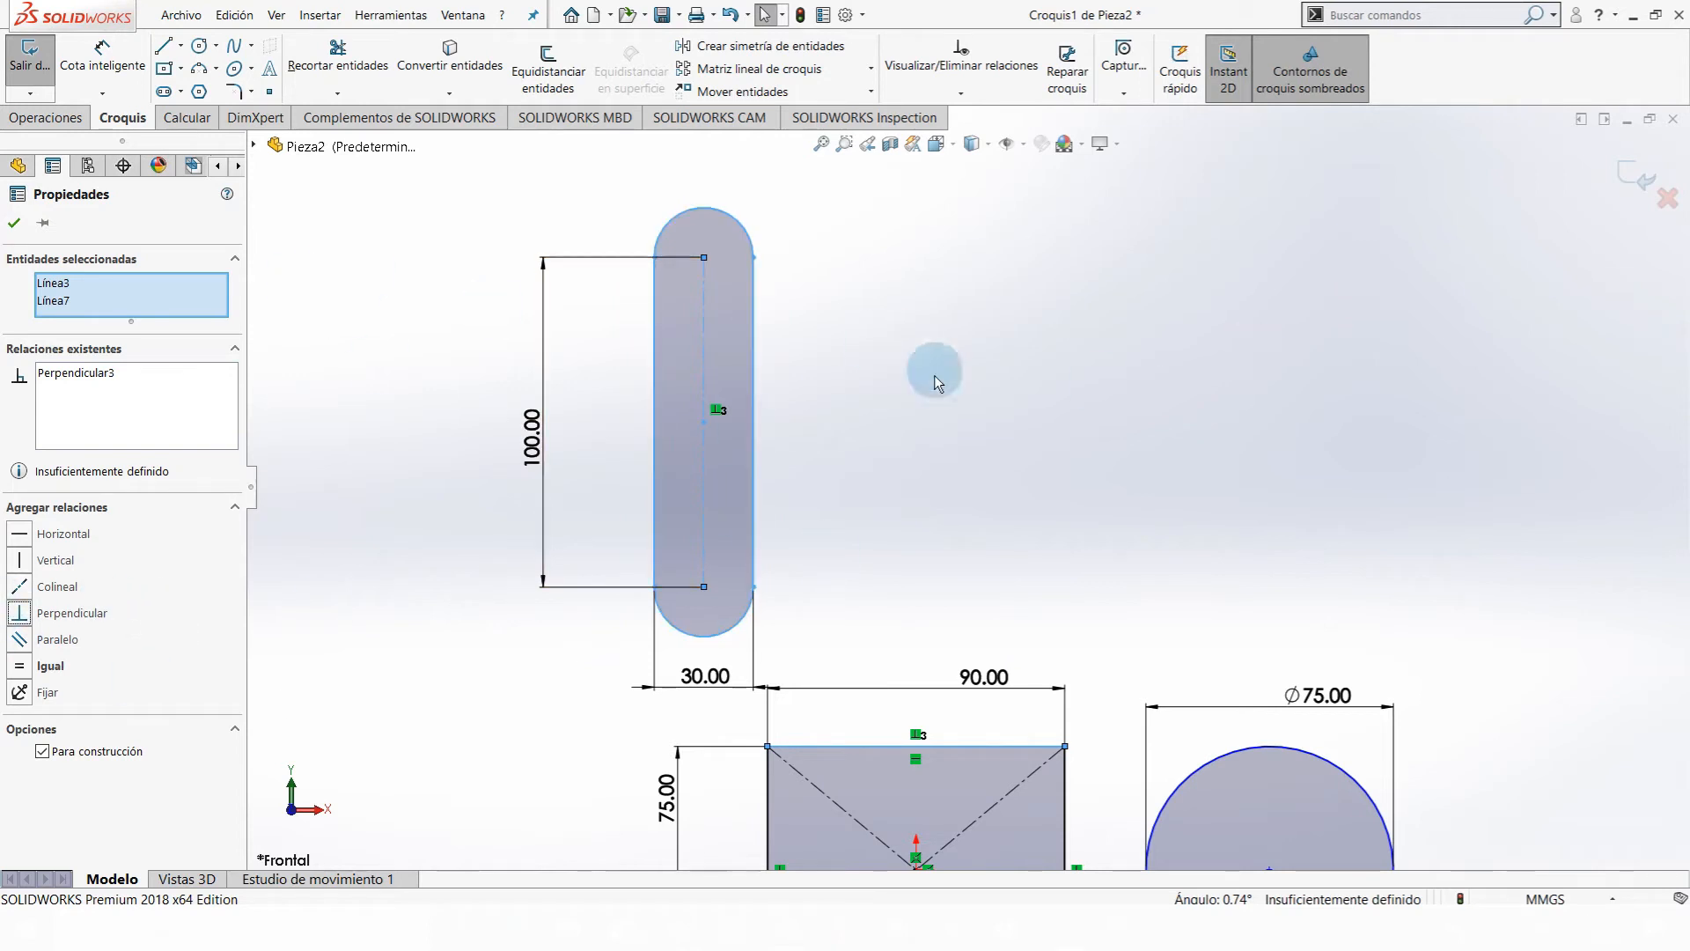
{"action": "left_click", "coordinate": [89, 637]}
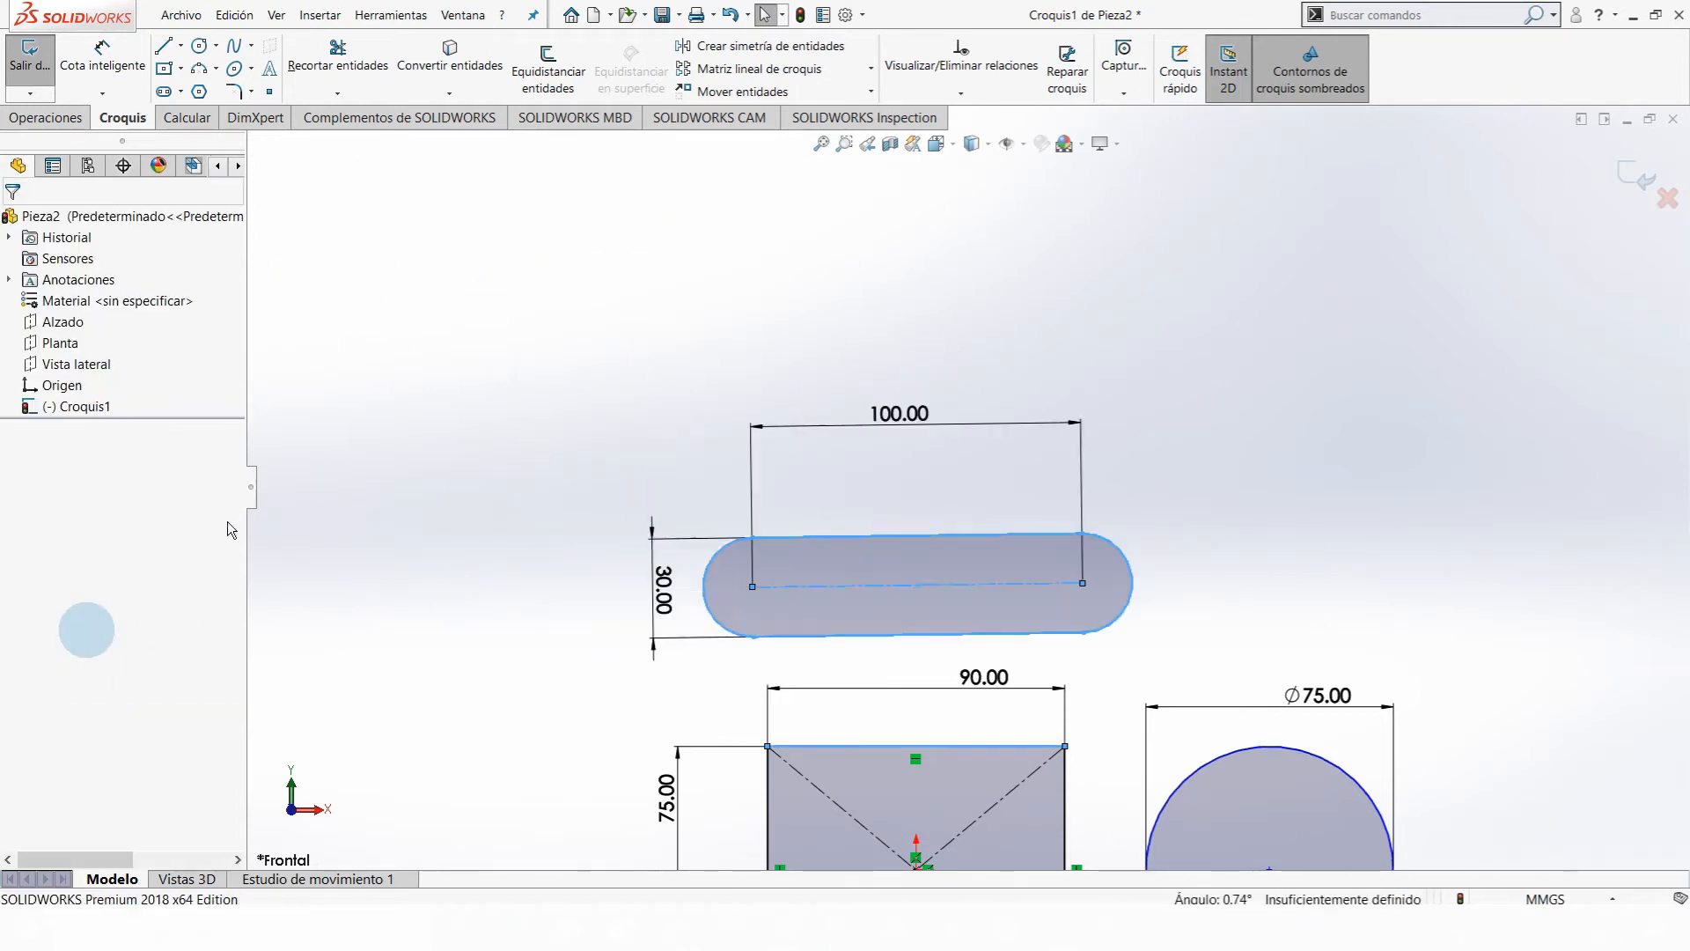
- Try a parallel and an equal relation between the slot's centreline and the rectangle's top edge, undoing each one
{"action": "left_click", "coordinate": [19, 641]}
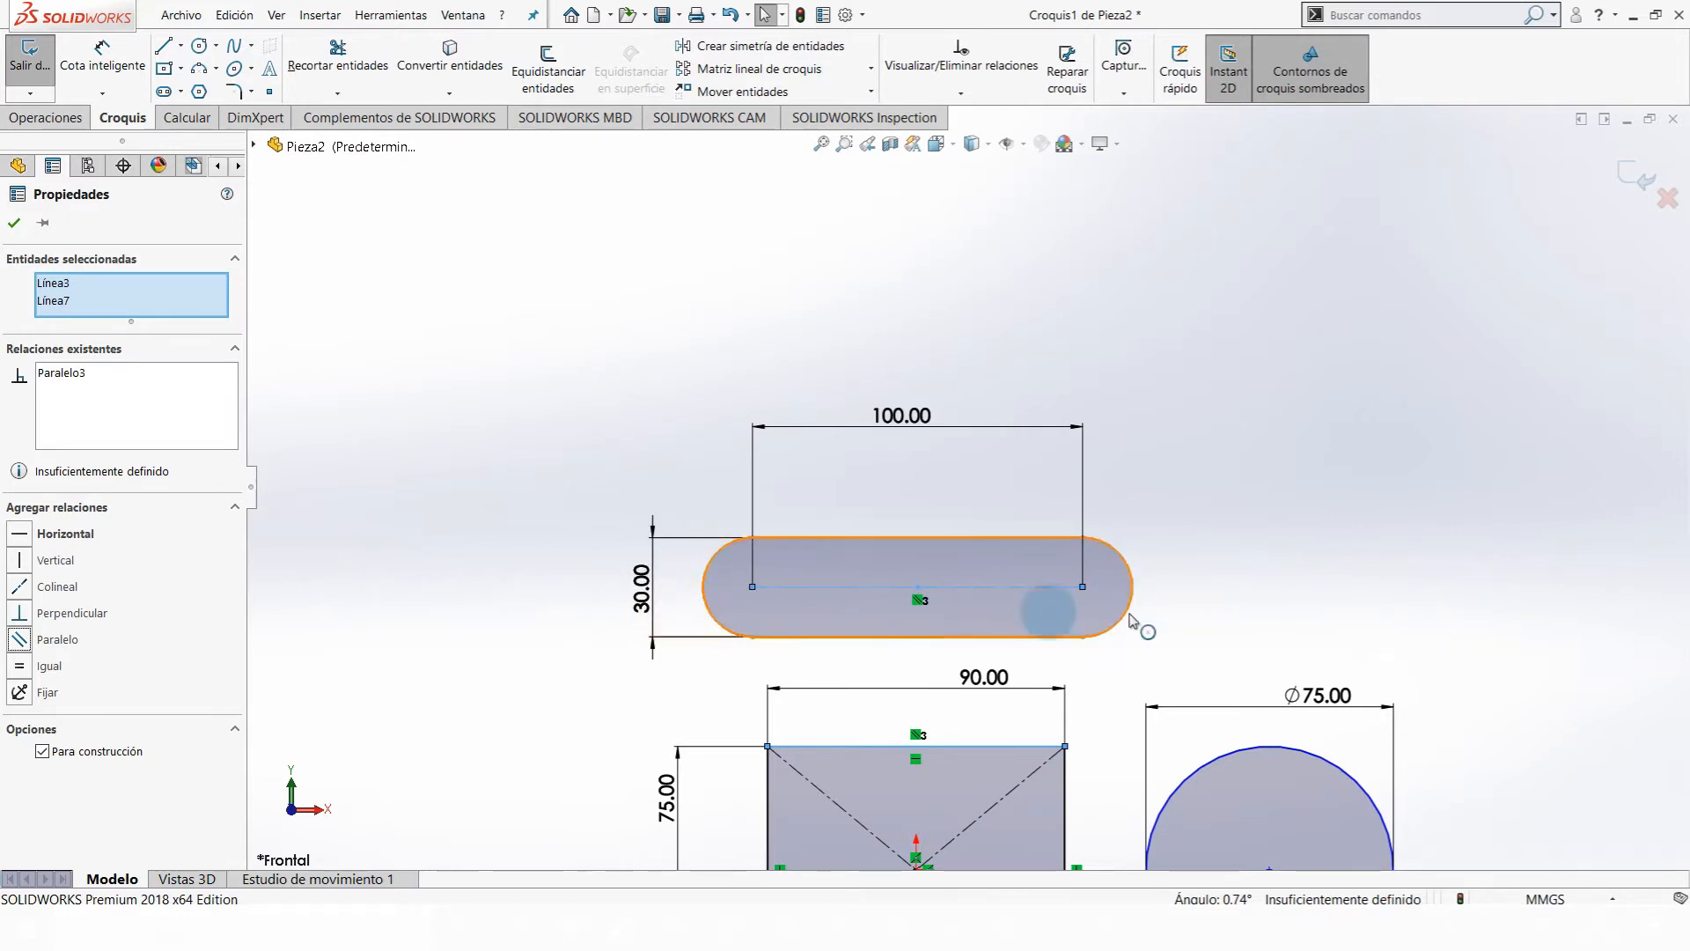
{"action": "left_click", "coordinate": [34, 635]}
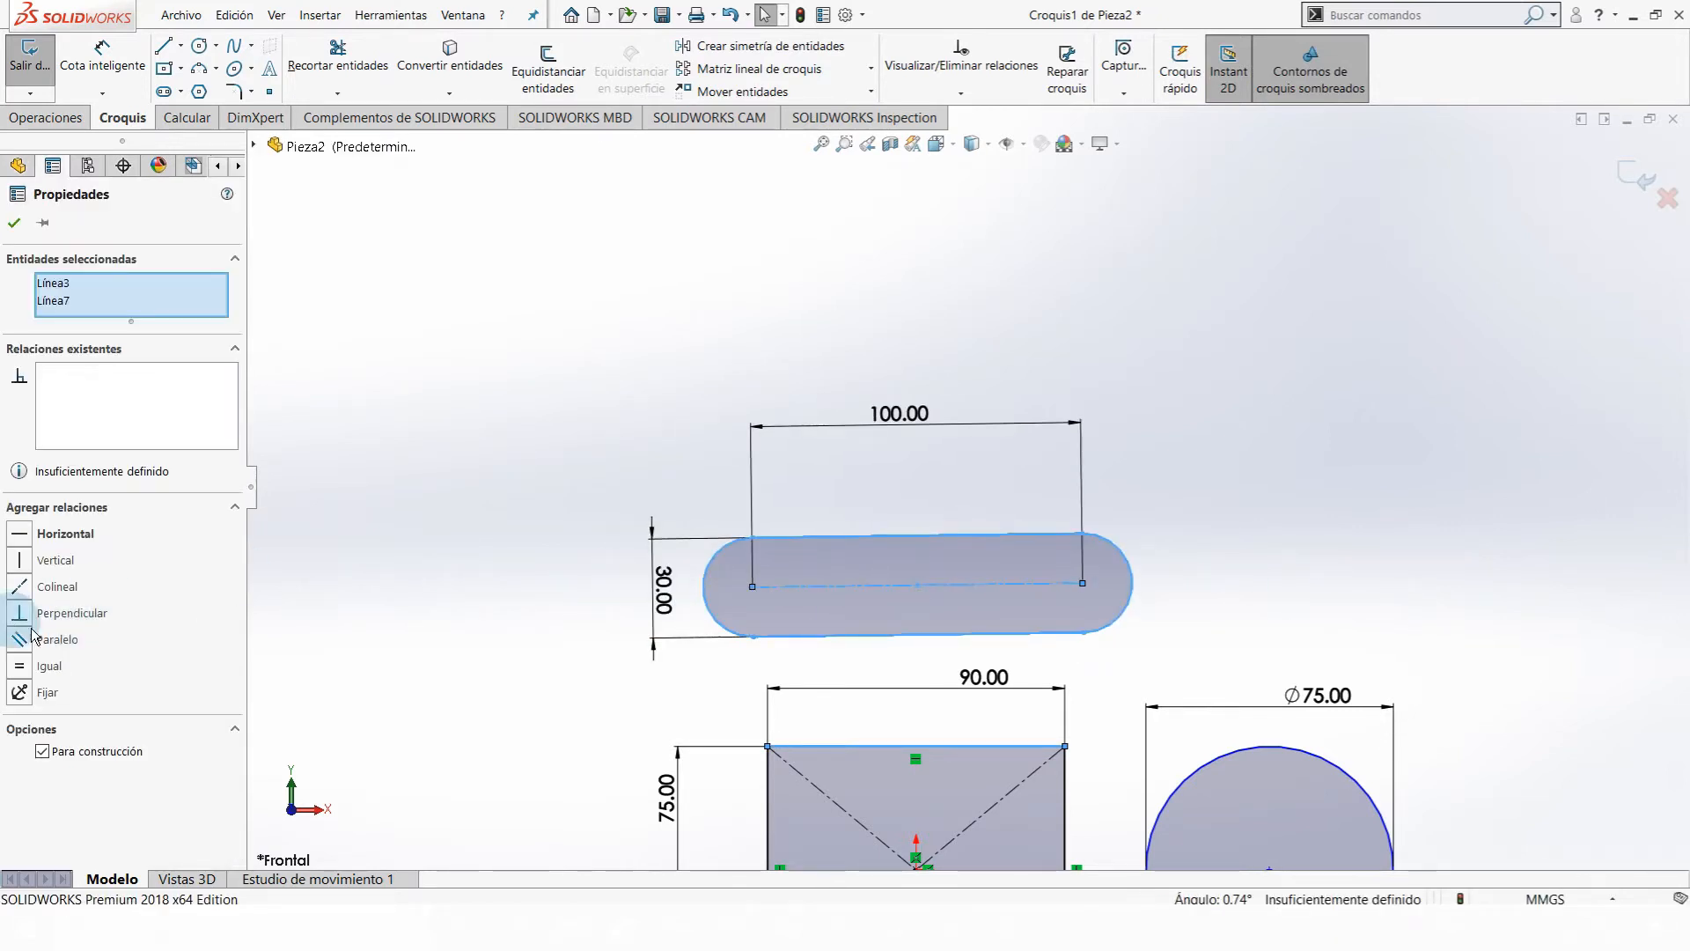
{"action": "left_click", "coordinate": [25, 667]}
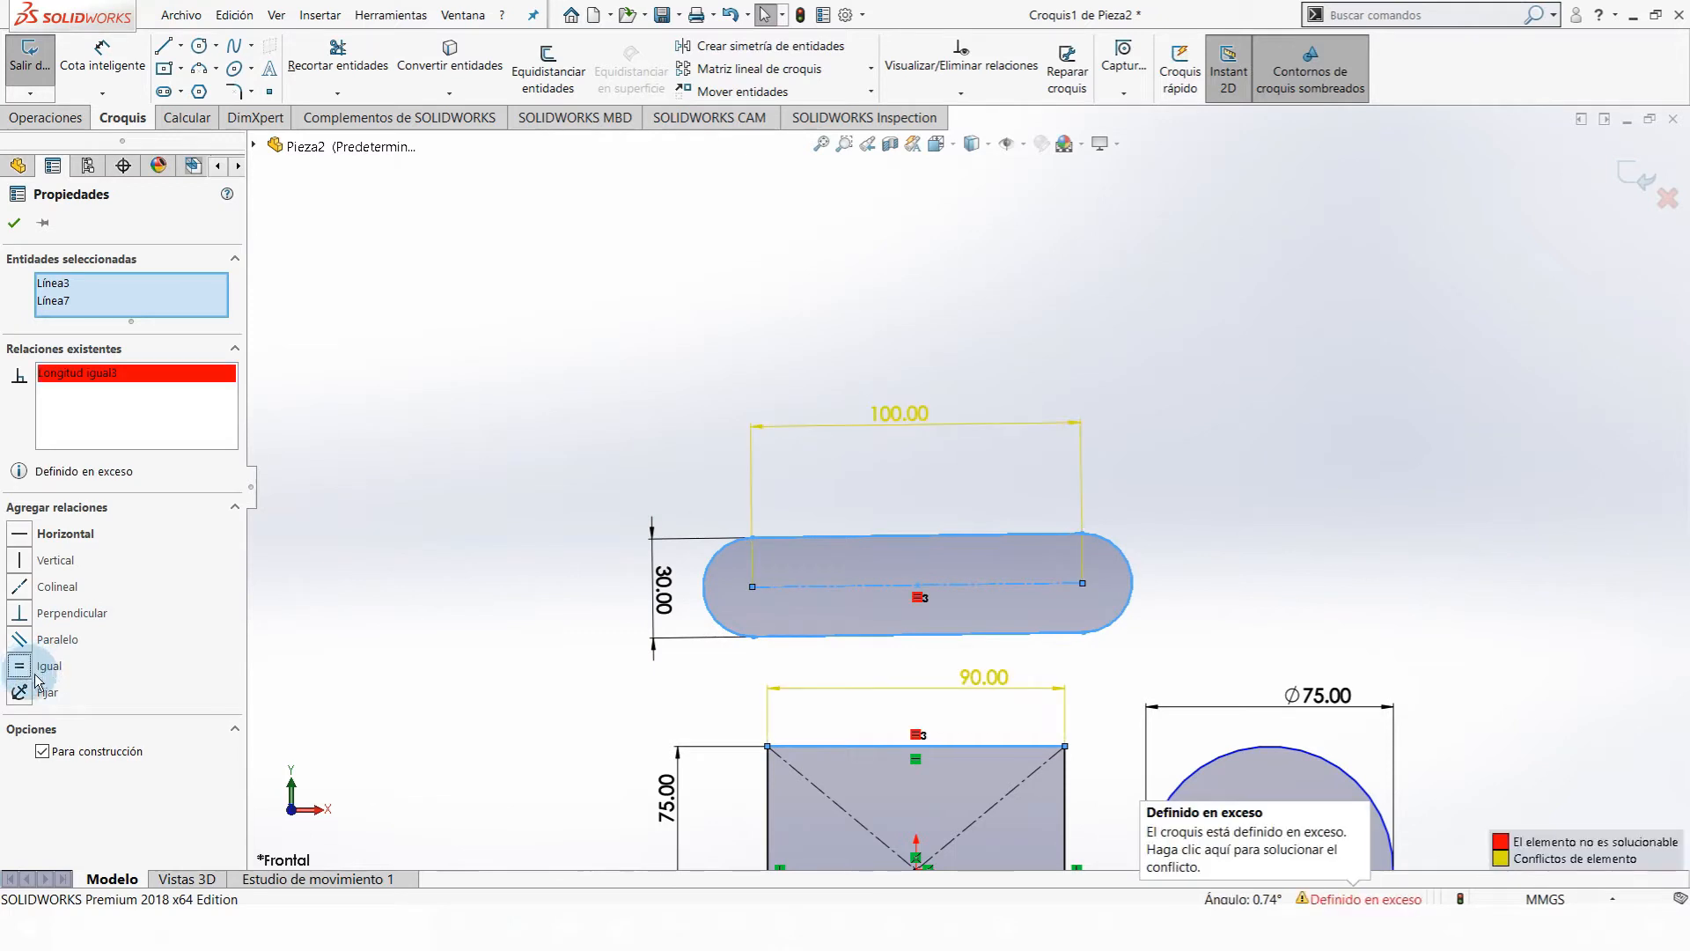
{"action": "key", "text": "ctrl+z"}
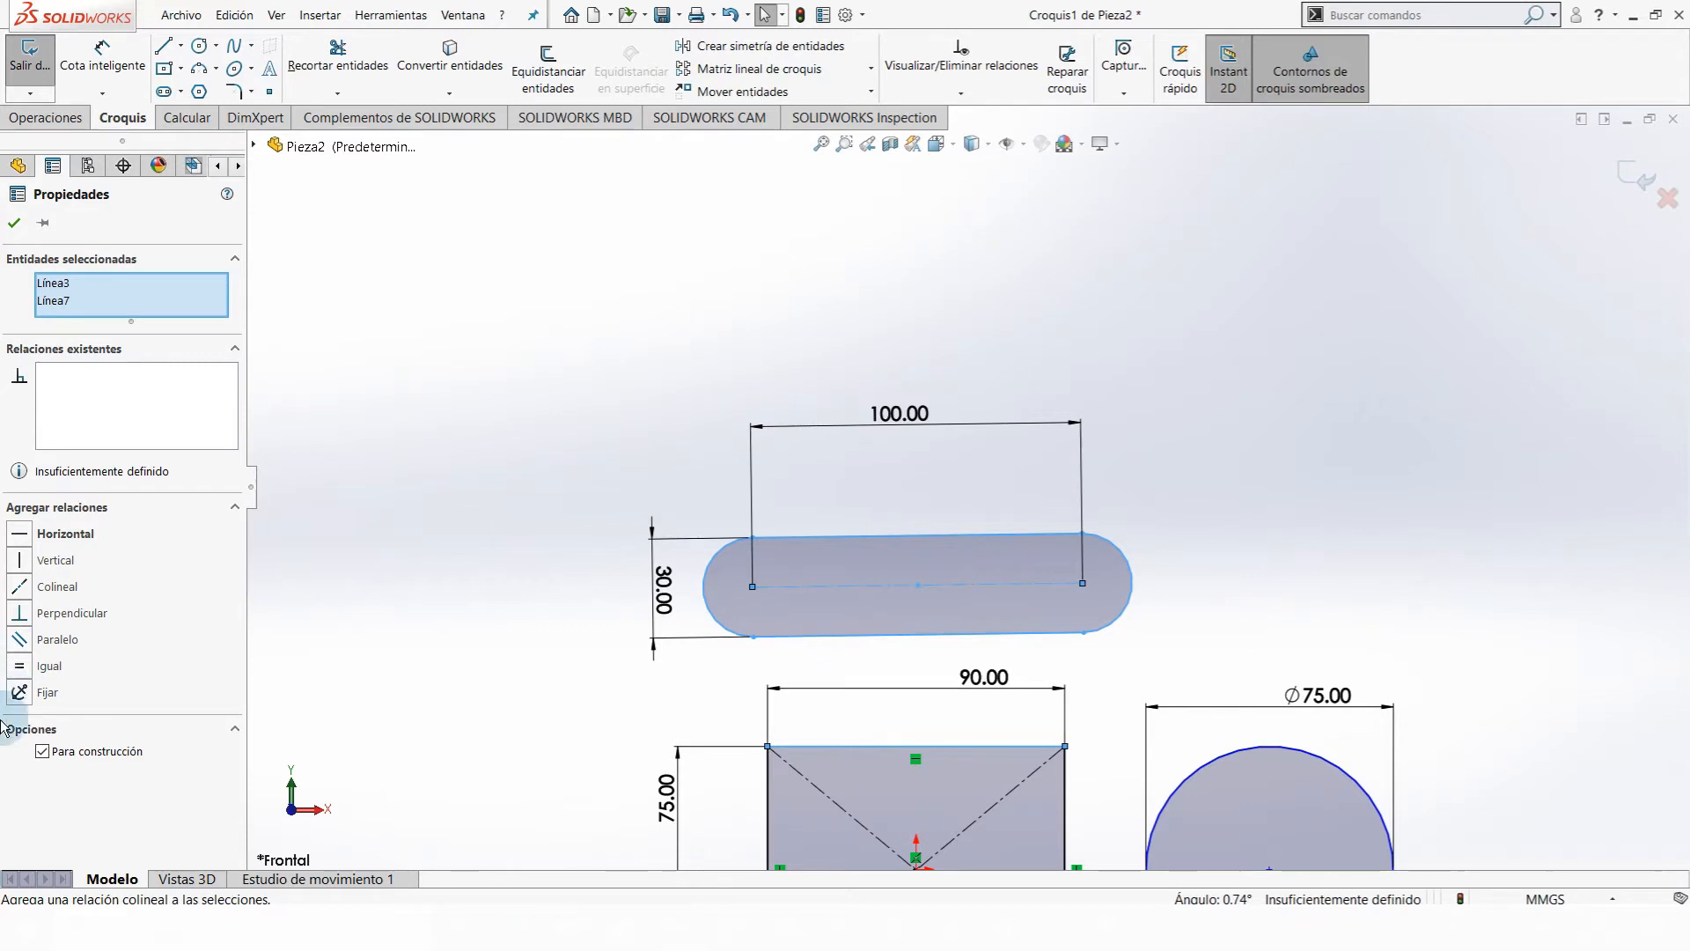
- Try fixing the slot's centreline and the rectangle's top edge, inspect the effect on the sketch, and undo the fix relations
{"action": "left_click", "coordinate": [42, 694]}
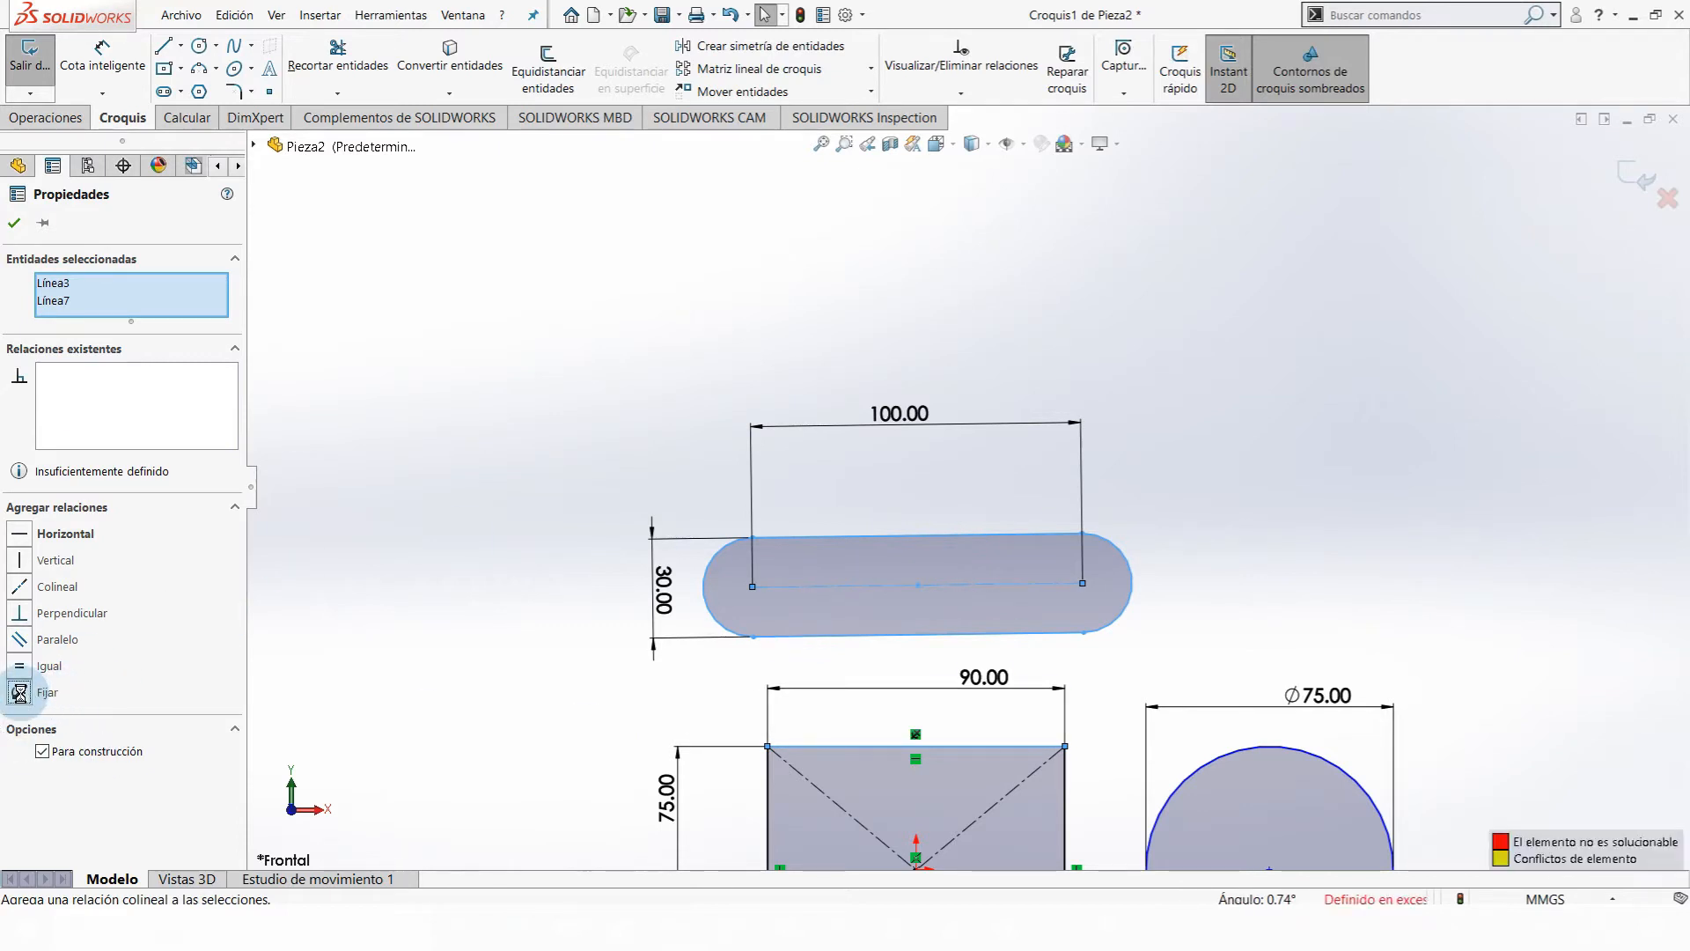
{"action": "scroll", "coordinate": [1070, 676], "scroll_direction": "up", "scroll_amount": 3}
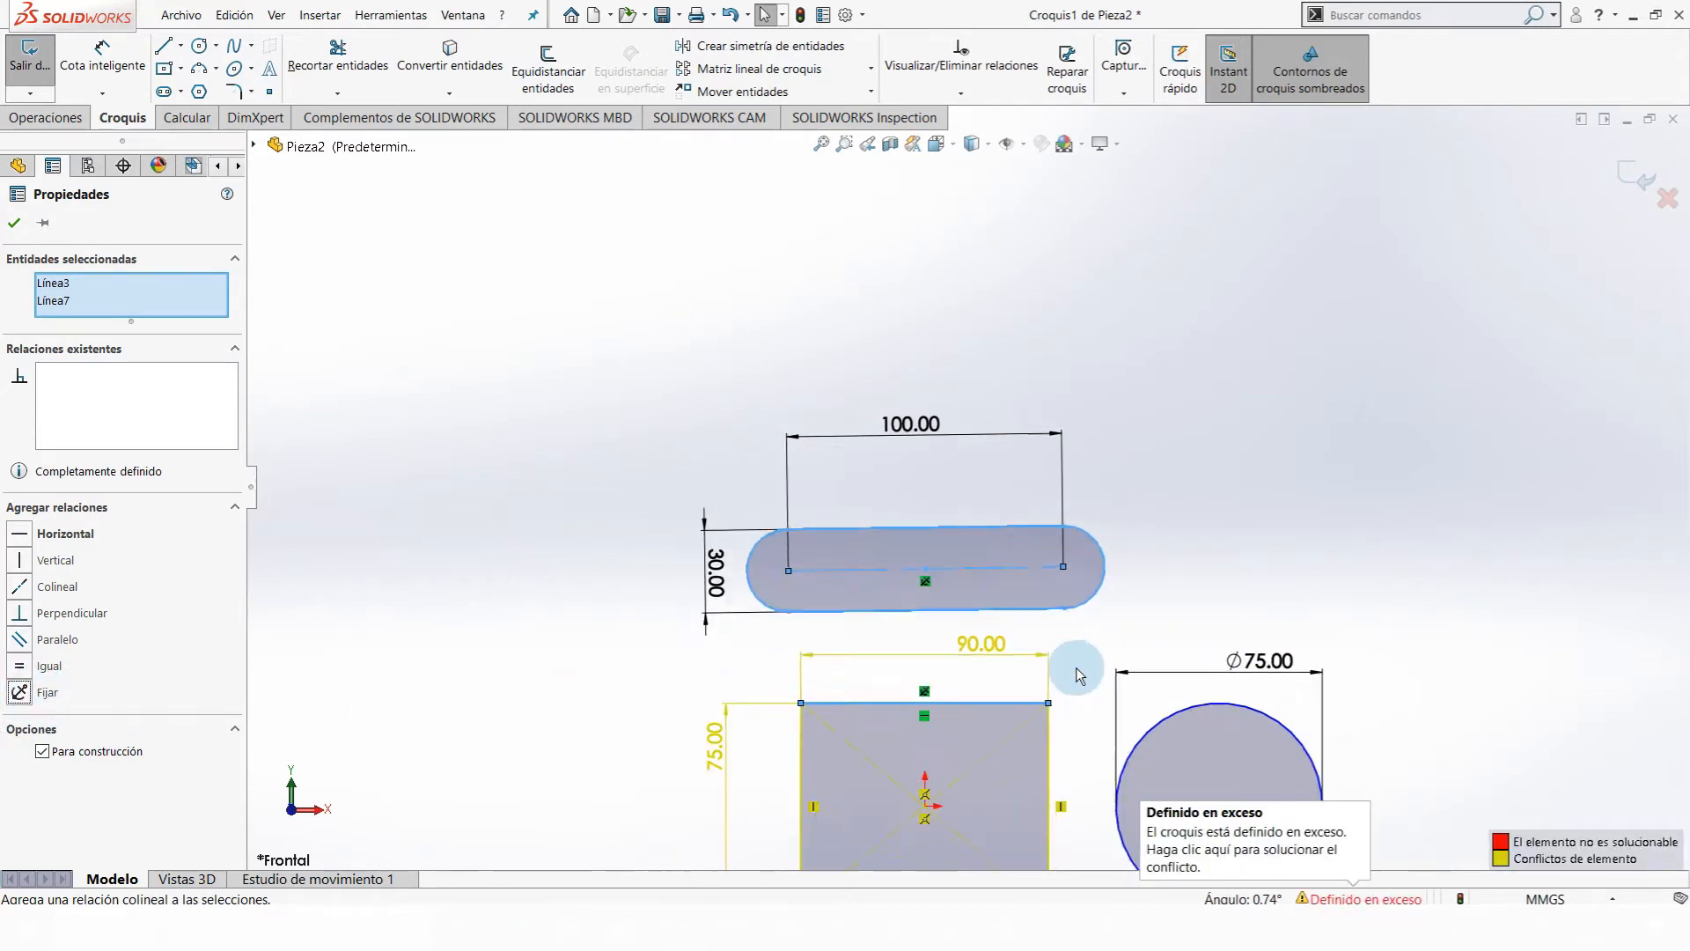
{"action": "scroll", "coordinate": [1061, 676], "scroll_direction": "down", "scroll_amount": 3}
{"action": "scroll", "coordinate": [951, 672], "scroll_direction": "up", "scroll_amount": 3}
{"action": "scroll", "coordinate": [943, 670], "scroll_direction": "down", "scroll_amount": 3}
{"action": "scroll", "coordinate": [995, 440], "scroll_direction": "up", "scroll_amount": 1}
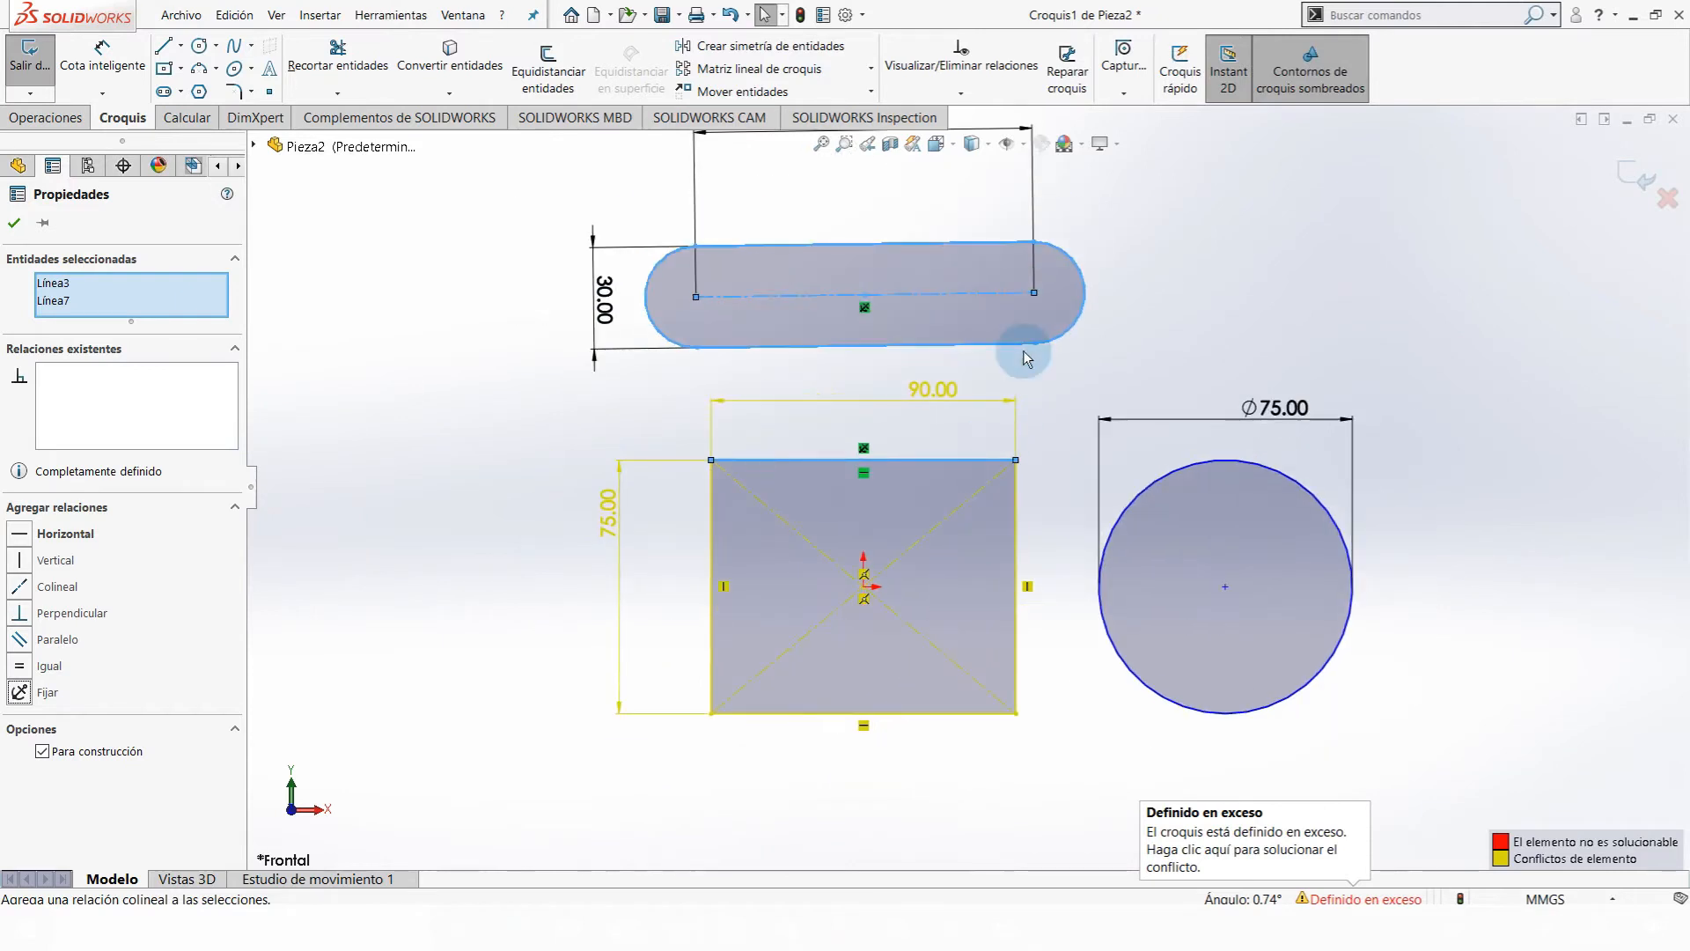
{"action": "scroll", "coordinate": [1025, 354], "scroll_direction": "up", "scroll_amount": 1}
{"action": "scroll", "coordinate": [1025, 354], "scroll_direction": "down", "scroll_amount": 1}
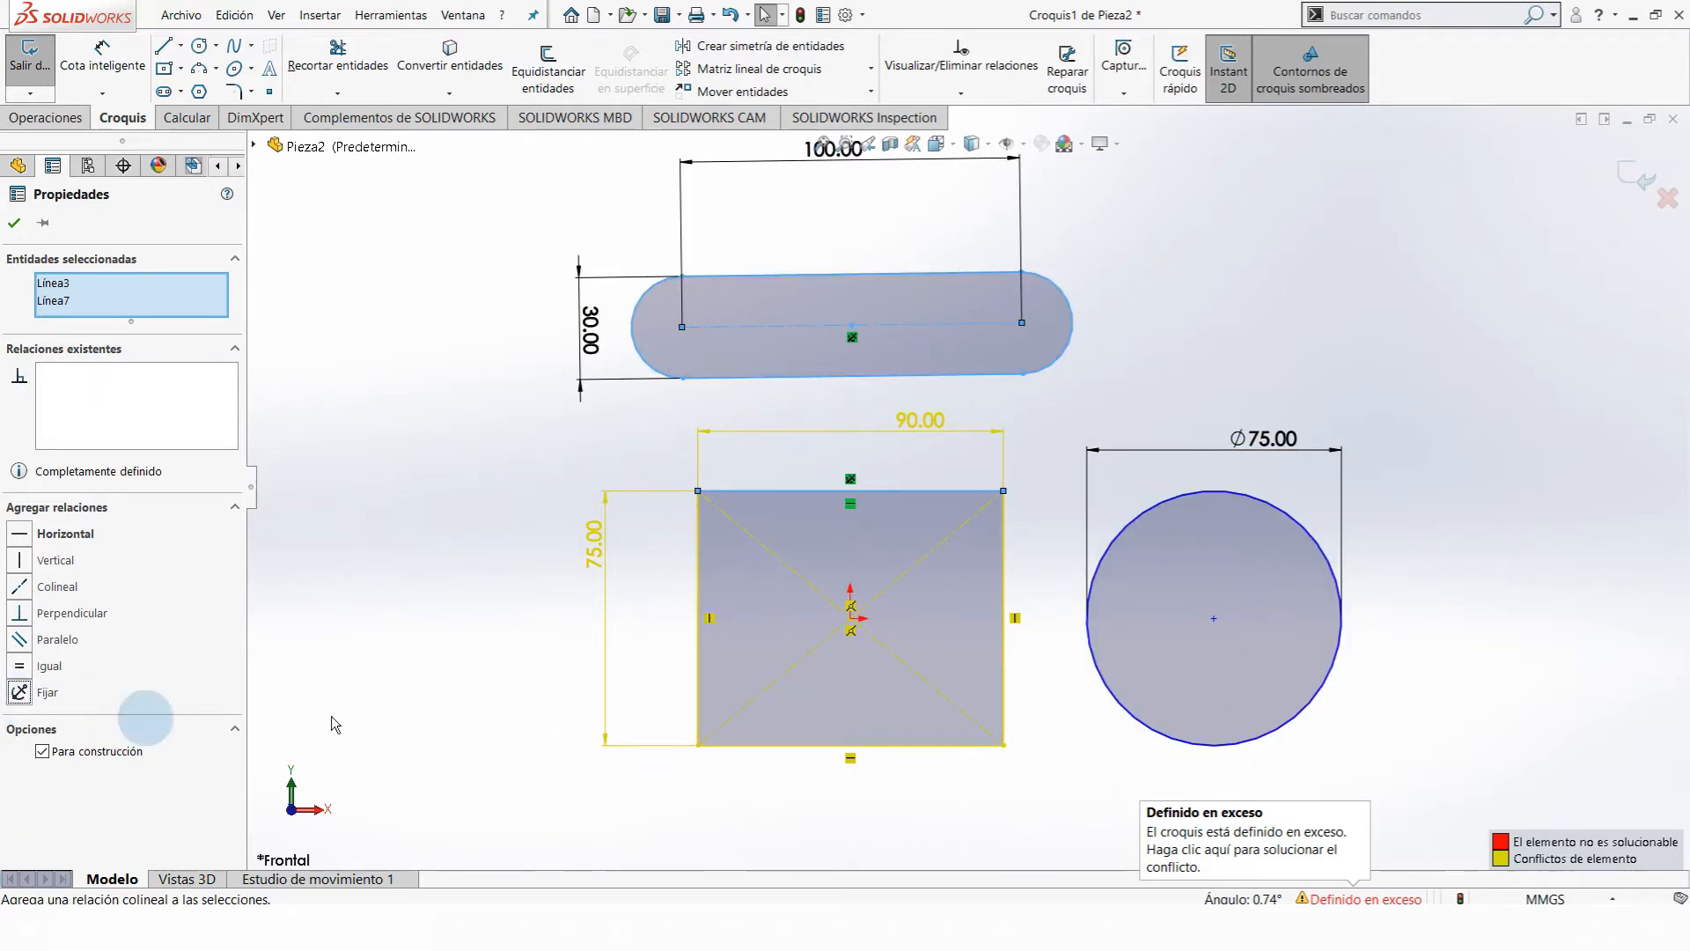
{"action": "key", "text": "ctrl+z"}
{"action": "scroll", "coordinate": [1084, 379], "scroll_direction": "up", "scroll_amount": 2}
{"action": "scroll", "coordinate": [968, 449], "scroll_direction": "down", "scroll_amount": 2}
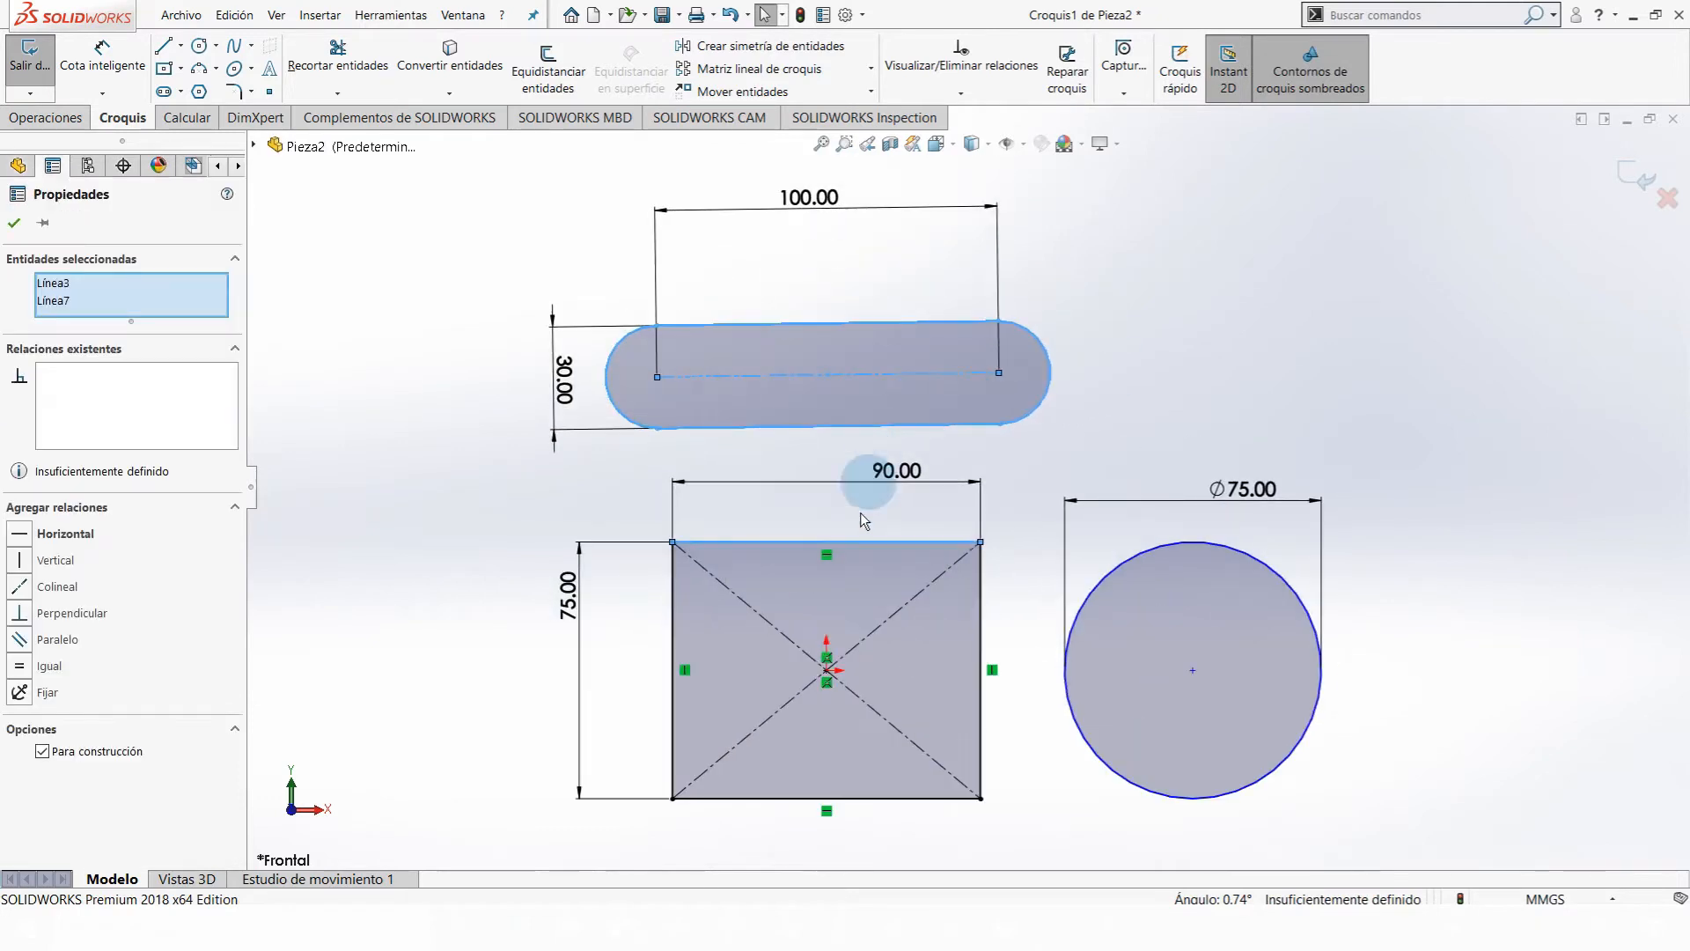
- Move the text of the rectangle's 75 mm height dimension lower along its dimension line
{"action": "left_click", "coordinate": [560, 599]}
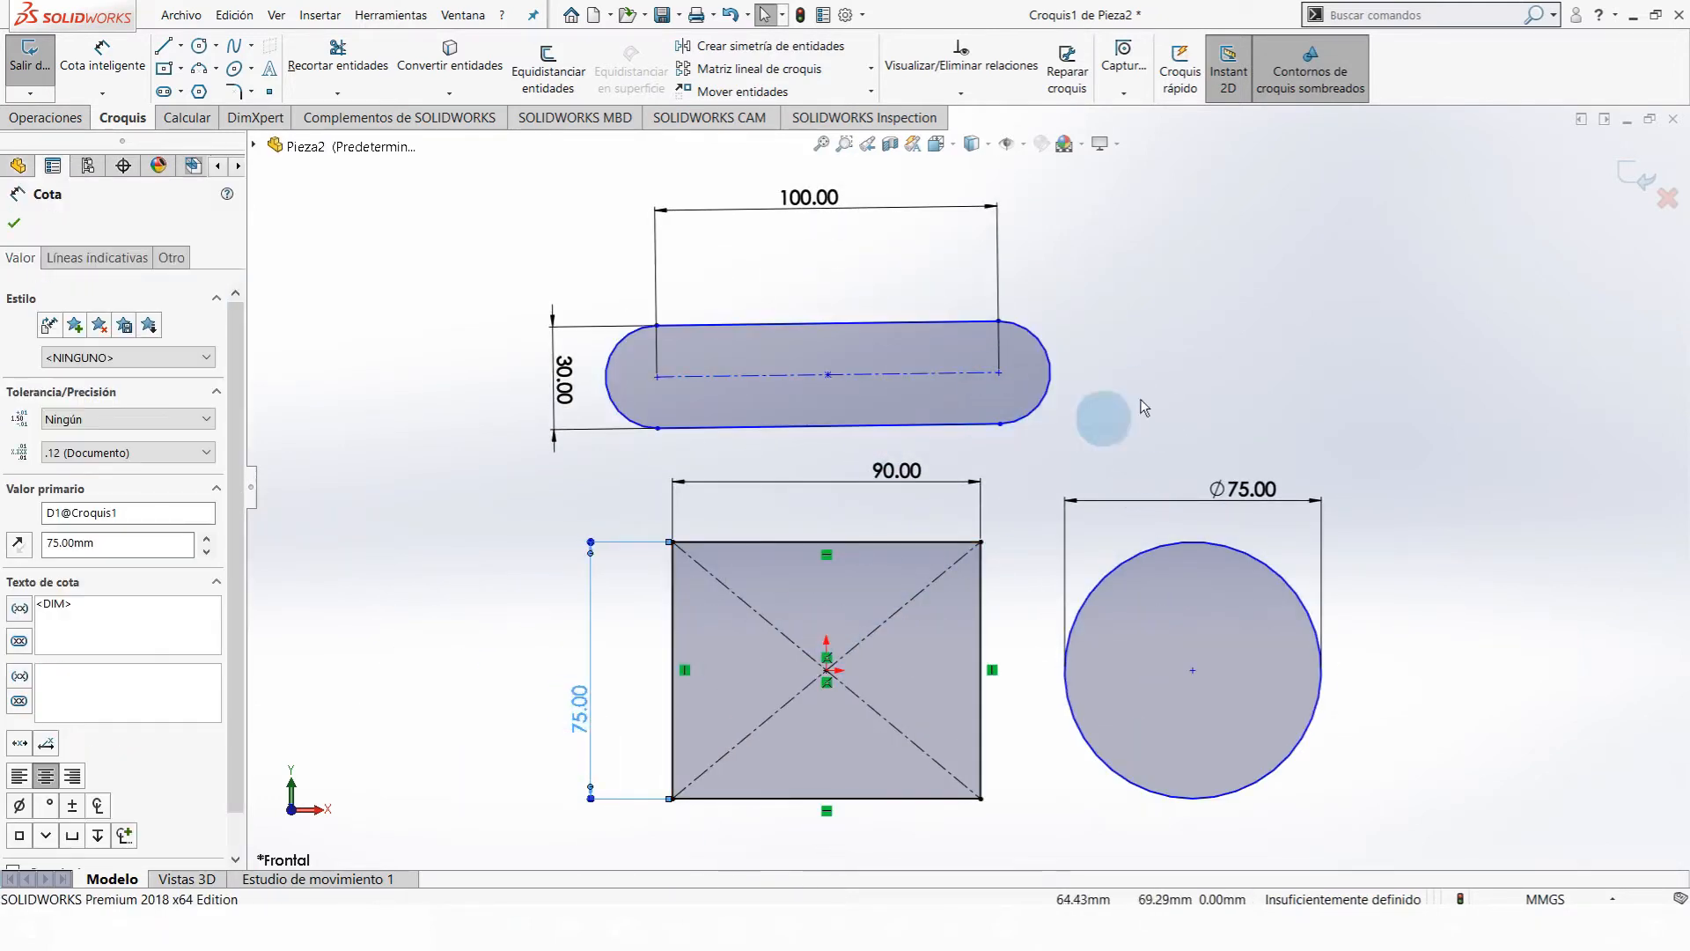
{"action": "scroll", "coordinate": [1072, 375], "scroll_direction": "up", "scroll_amount": 2}
{"action": "scroll", "coordinate": [1012, 342], "scroll_direction": "down", "scroll_amount": 2}
{"action": "left_click", "coordinate": [1251, 341]}
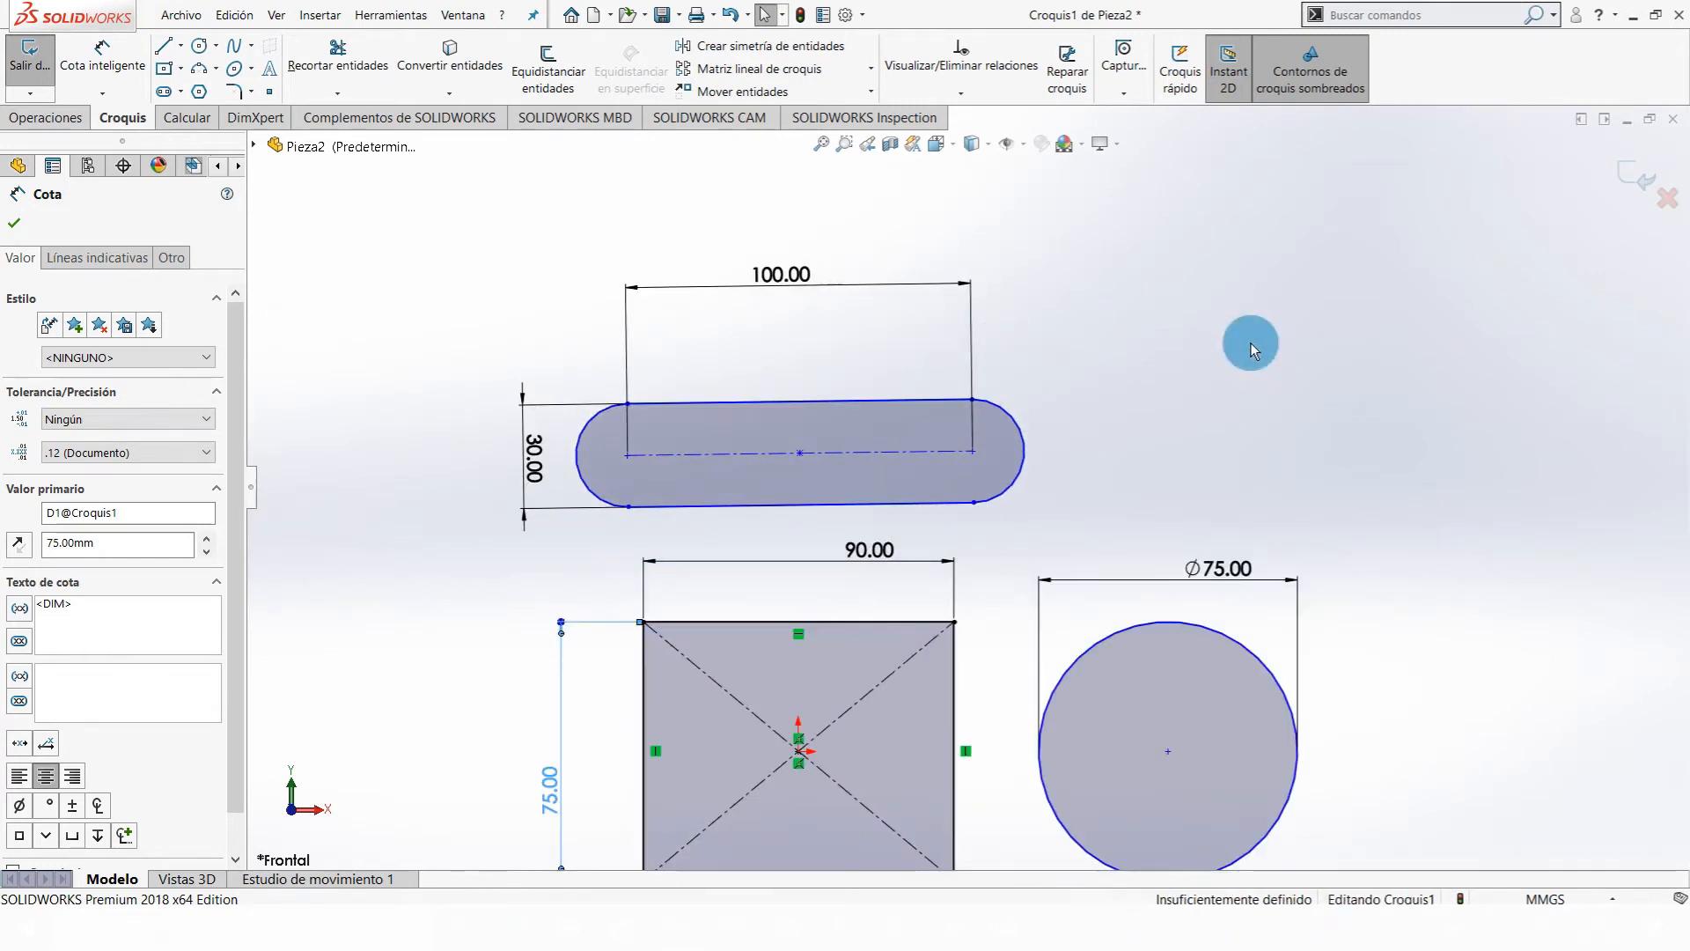
- Make the slot's centreline parallel to the rectangle's top edge and move the slot farther above the rectangle
{"action": "left_click", "coordinate": [887, 463]}
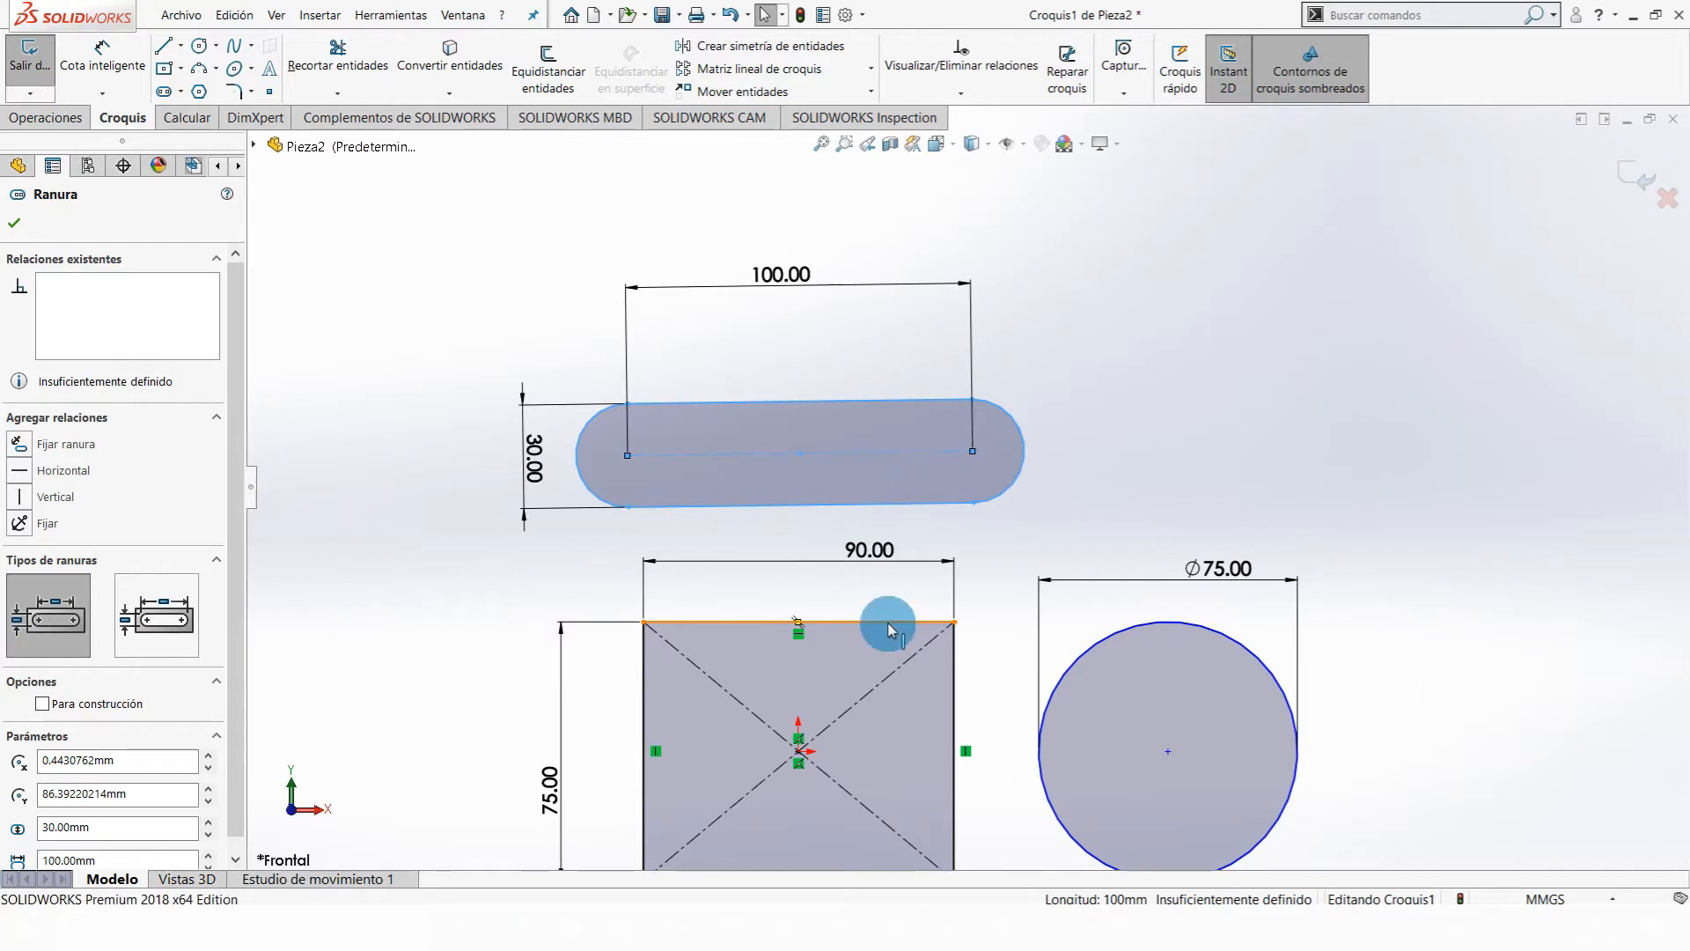
{"action": "left_click", "coordinate": [889, 625], "text": "ctrl"}
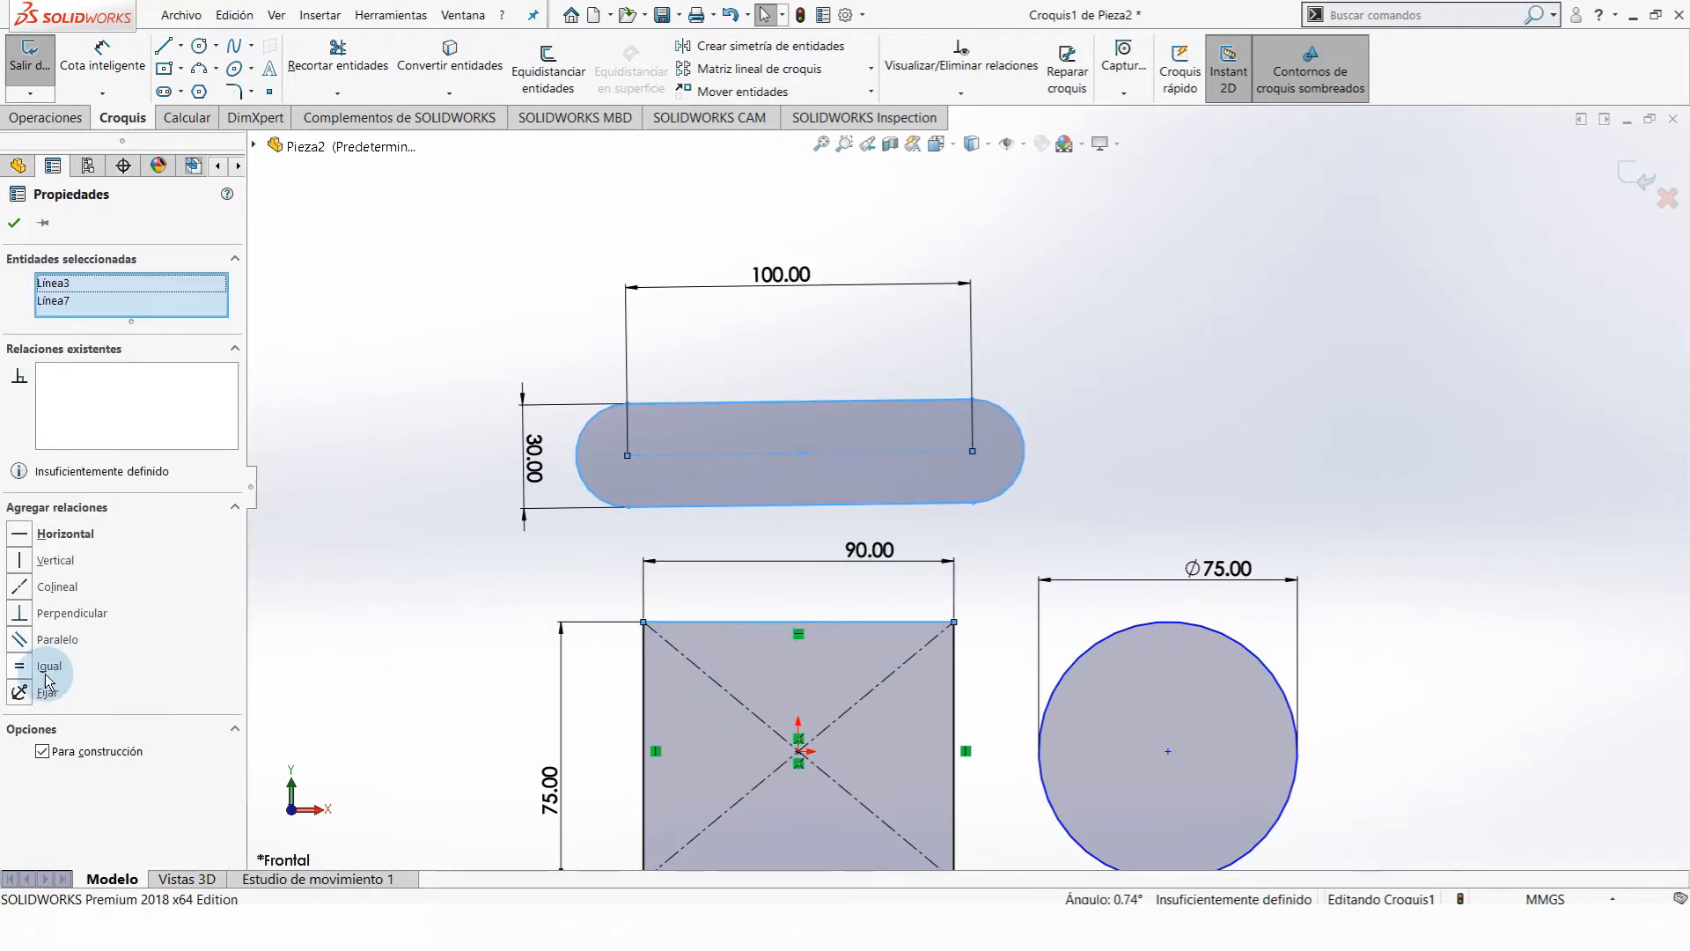
{"action": "left_click", "coordinate": [19, 640]}
{"action": "left_click", "coordinate": [1233, 292]}
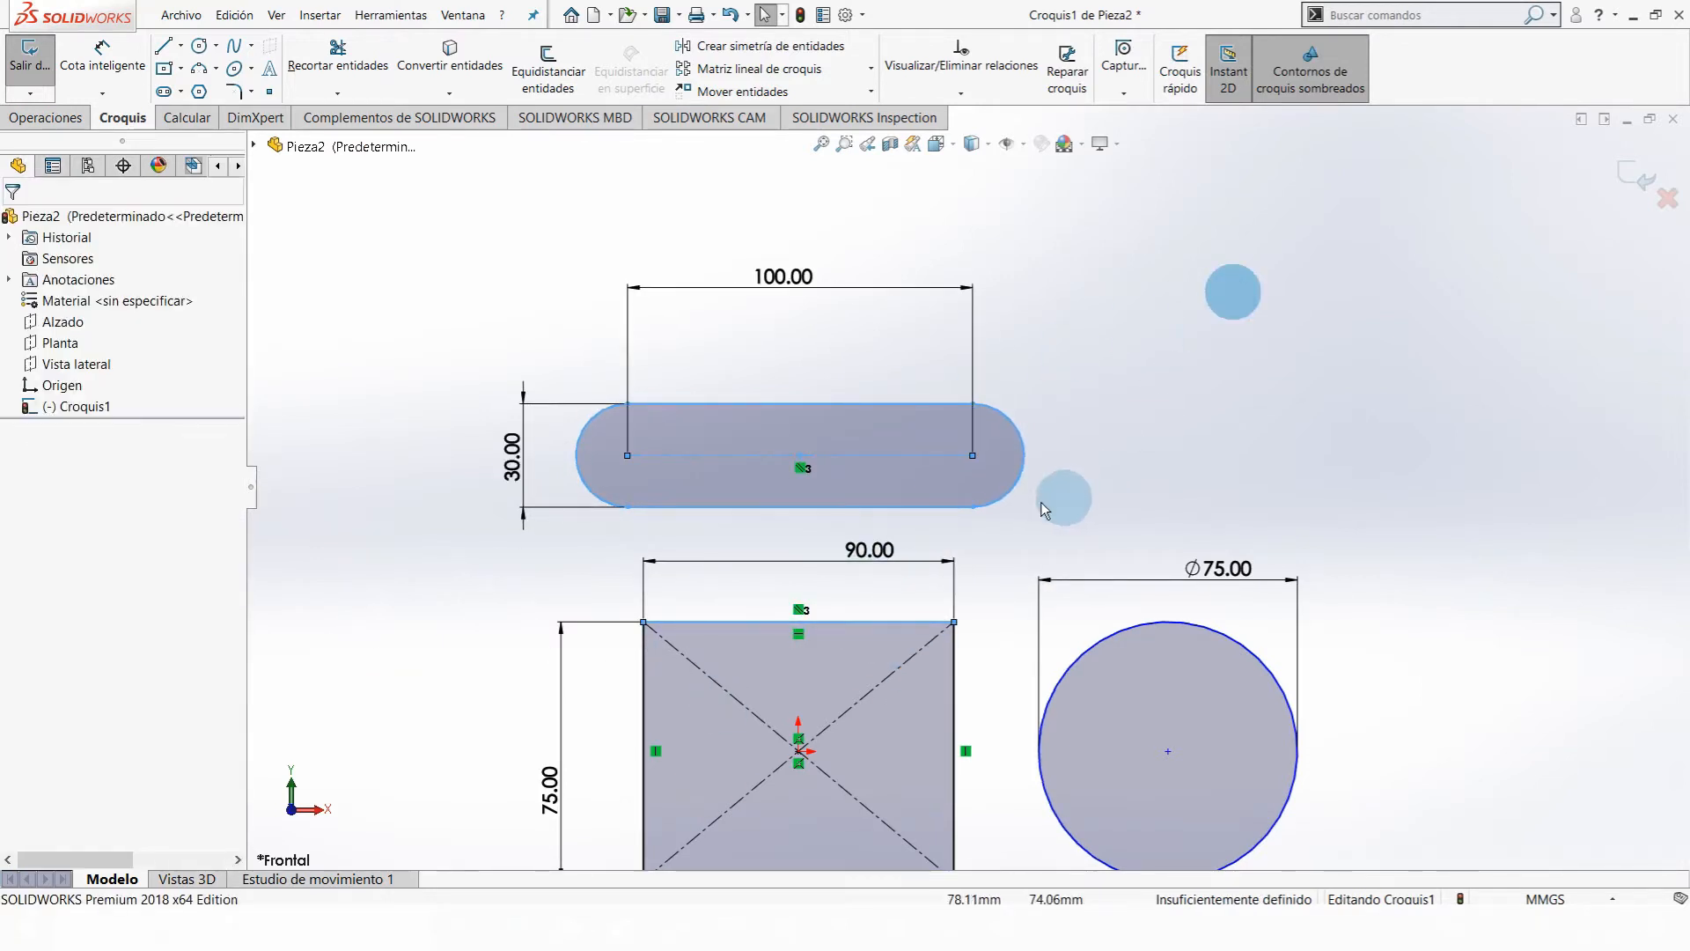
{"action": "left_click_drag", "start_coordinate": [974, 475], "coordinate": [960, 374]}
{"action": "left_click", "coordinate": [914, 532]}
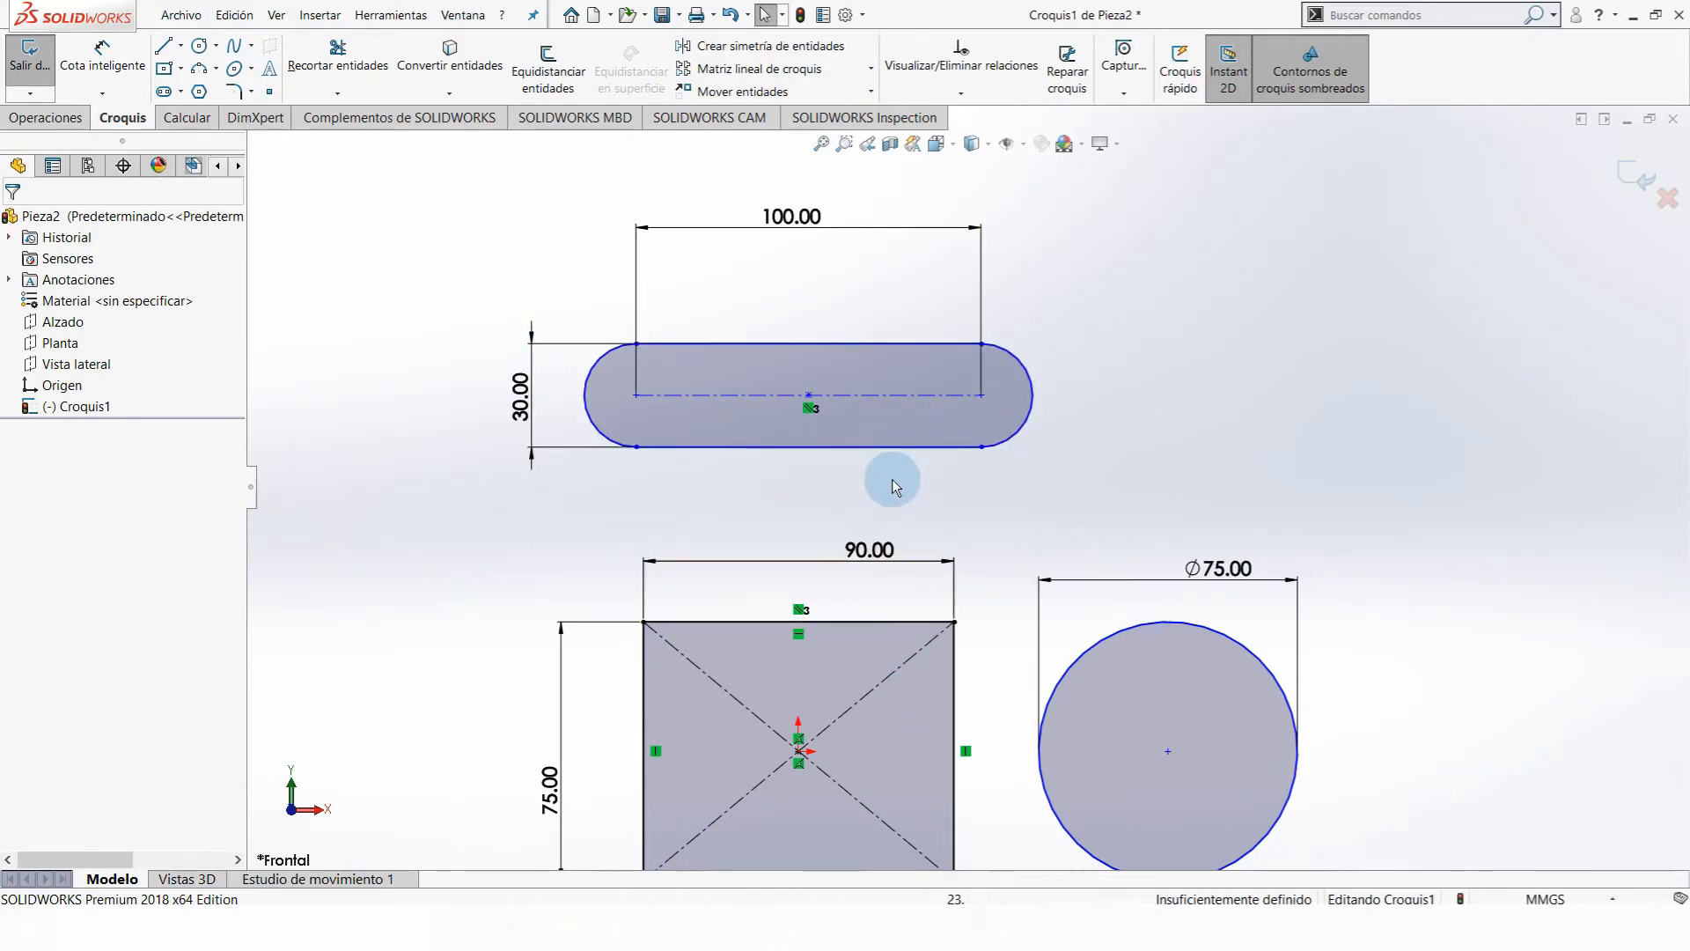
- Try a horizontal relation between the slot's centre point and the rectangle's centre point, and undo it
{"action": "scroll", "coordinate": [1012, 528], "scroll_direction": "down", "scroll_amount": 3}
{"action": "scroll", "coordinate": [1237, 454], "scroll_direction": "up", "scroll_amount": 2}
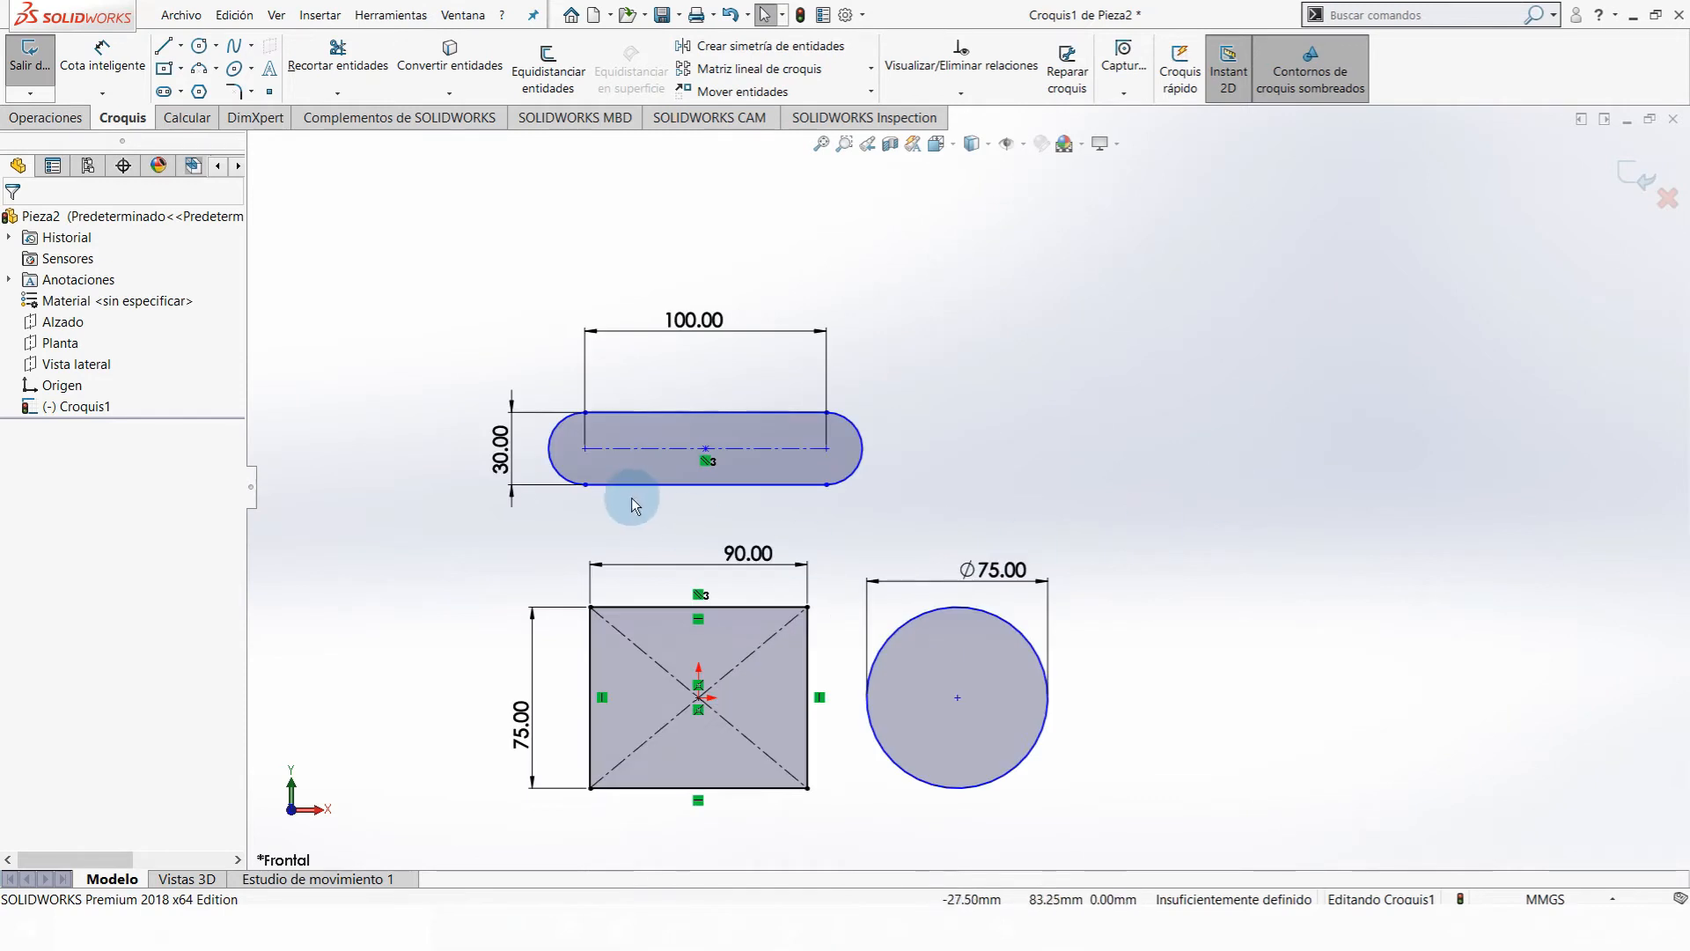
{"action": "scroll", "coordinate": [632, 499], "scroll_direction": "up", "scroll_amount": 2}
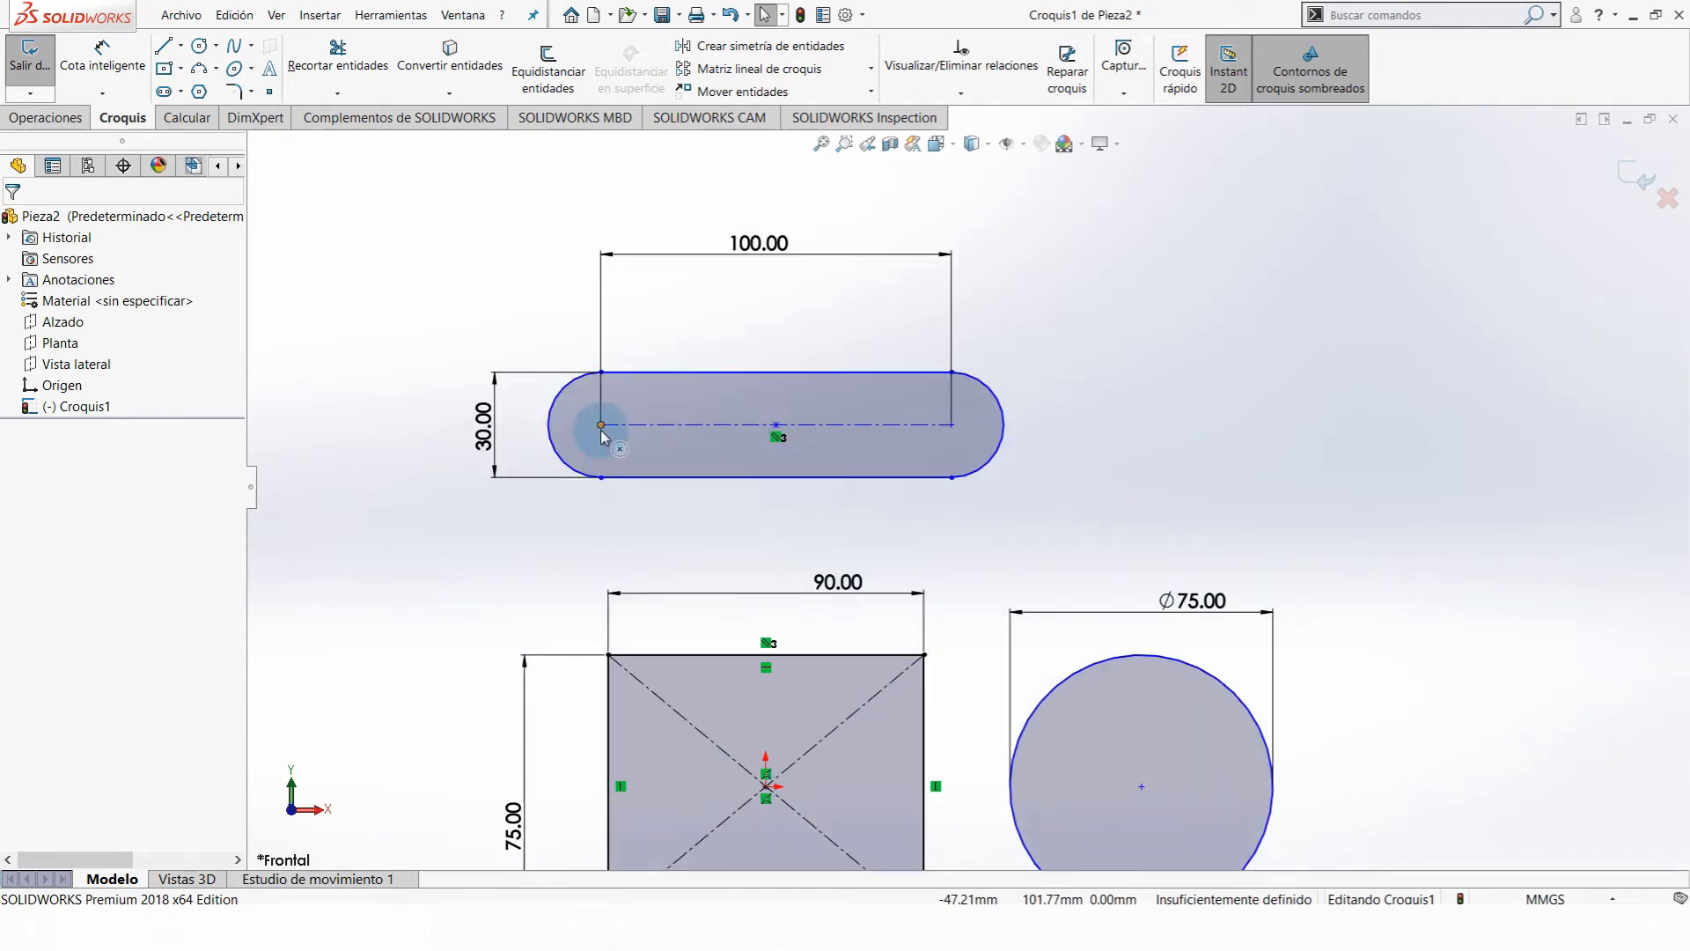
{"action": "left_click", "coordinate": [761, 414]}
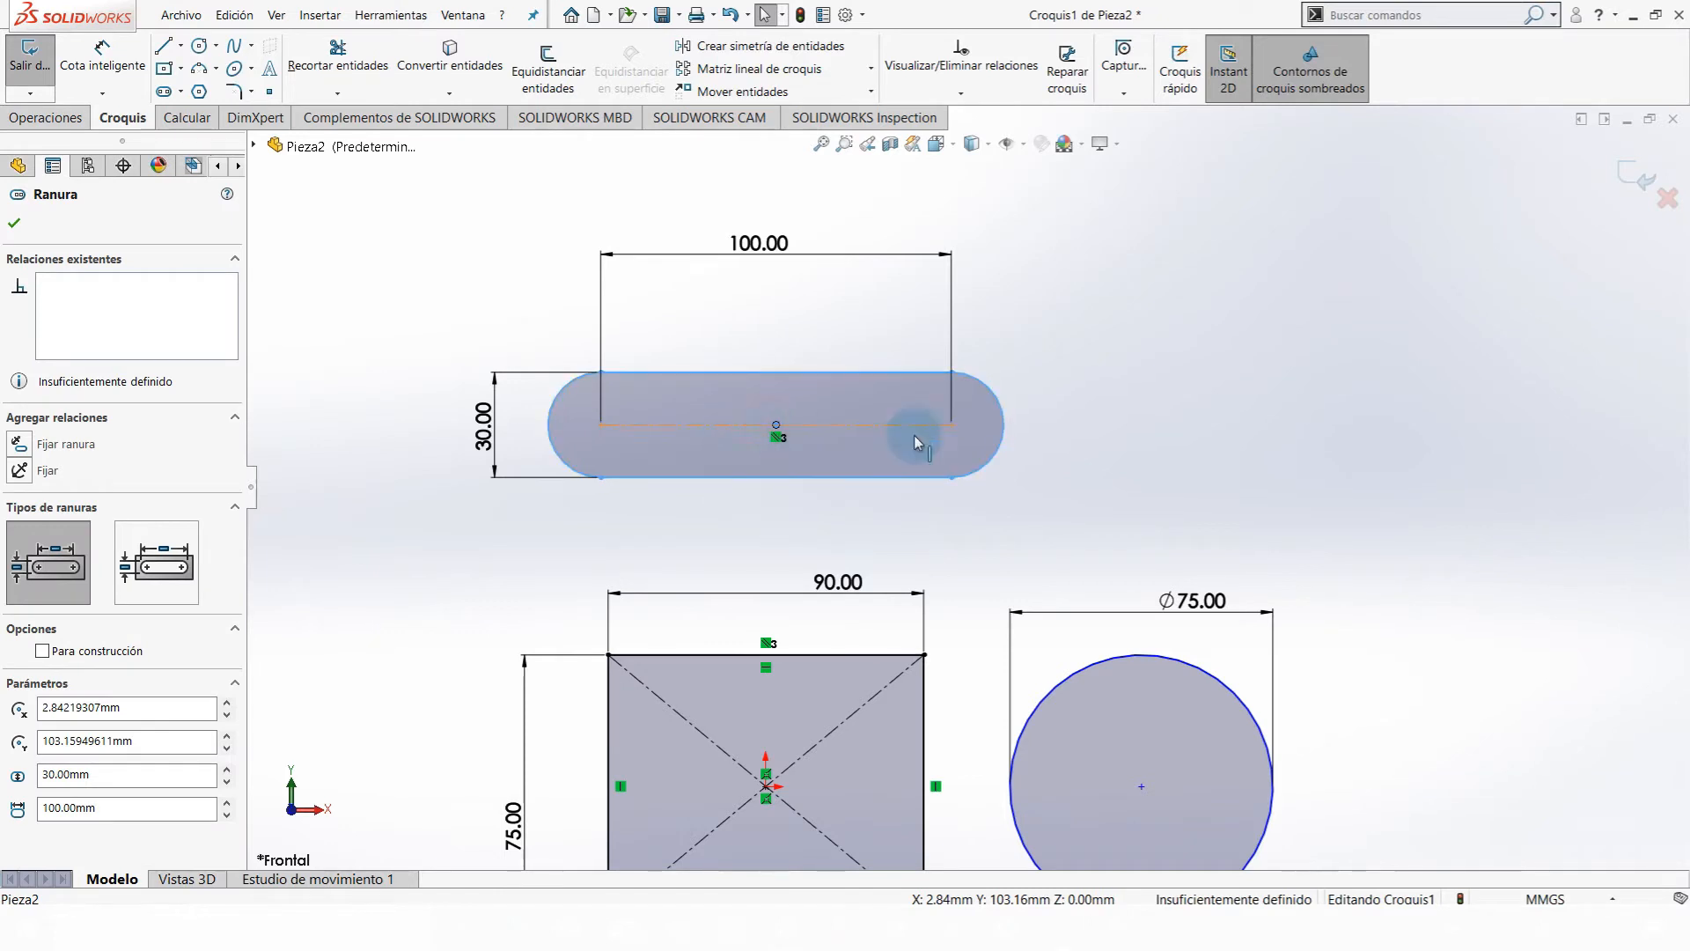
{"action": "scroll", "coordinate": [825, 684], "scroll_direction": "down", "scroll_amount": 1}
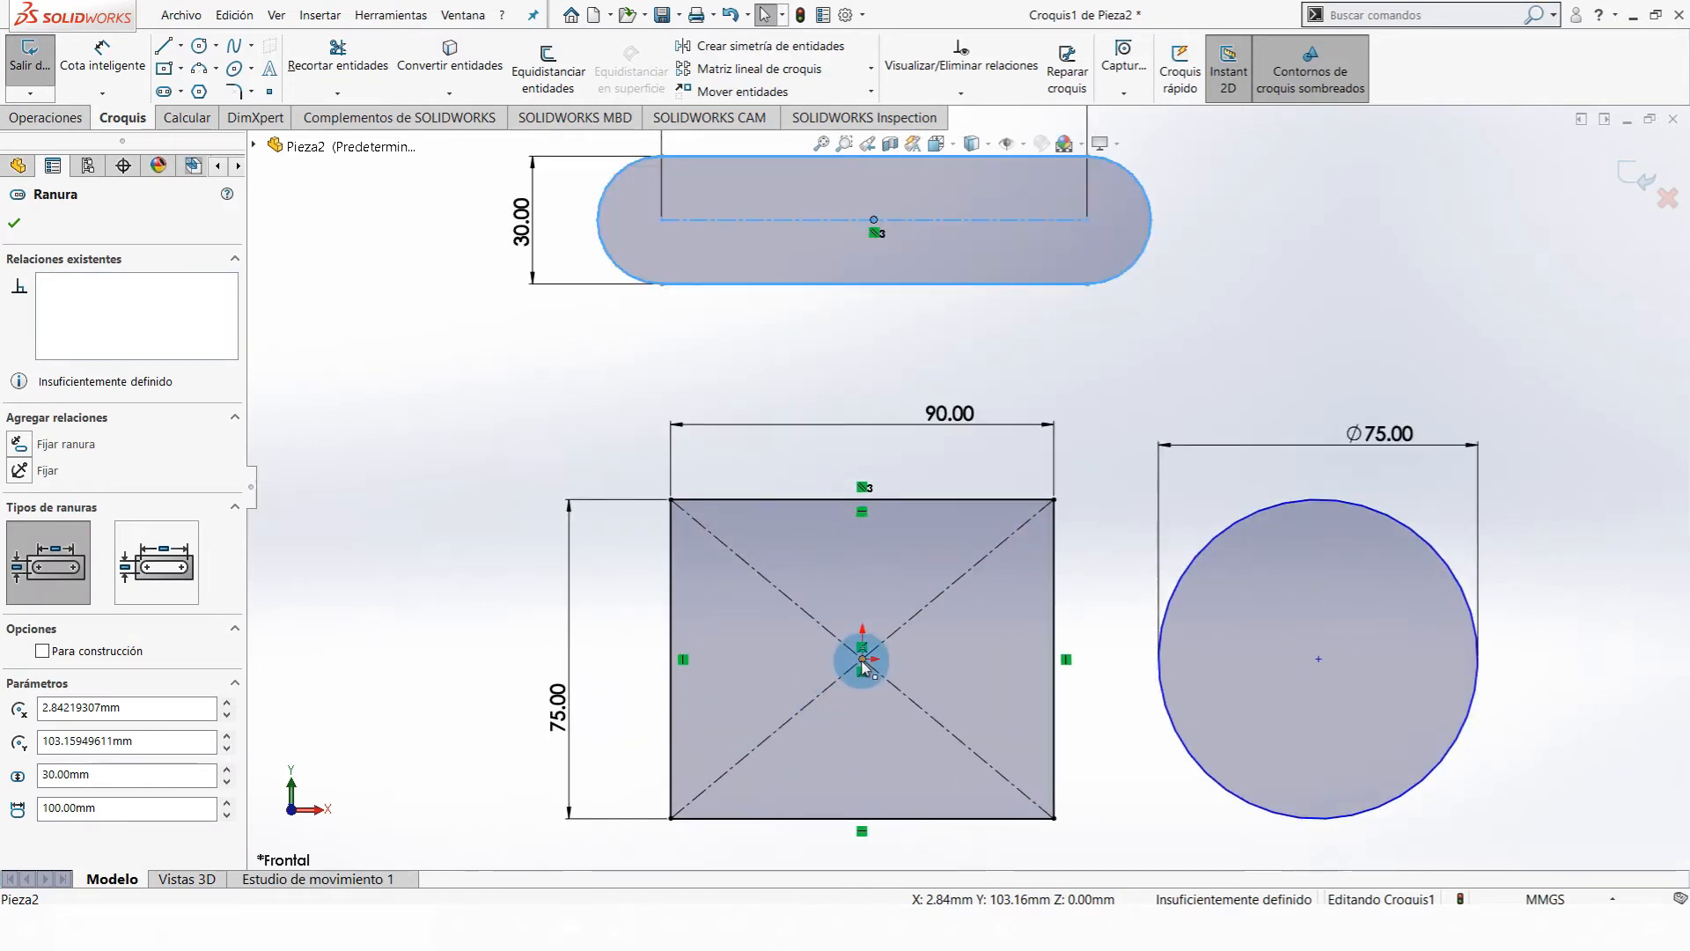
{"action": "left_click", "coordinate": [863, 666]}
{"action": "left_click", "coordinate": [862, 667], "text": "ctrl"}
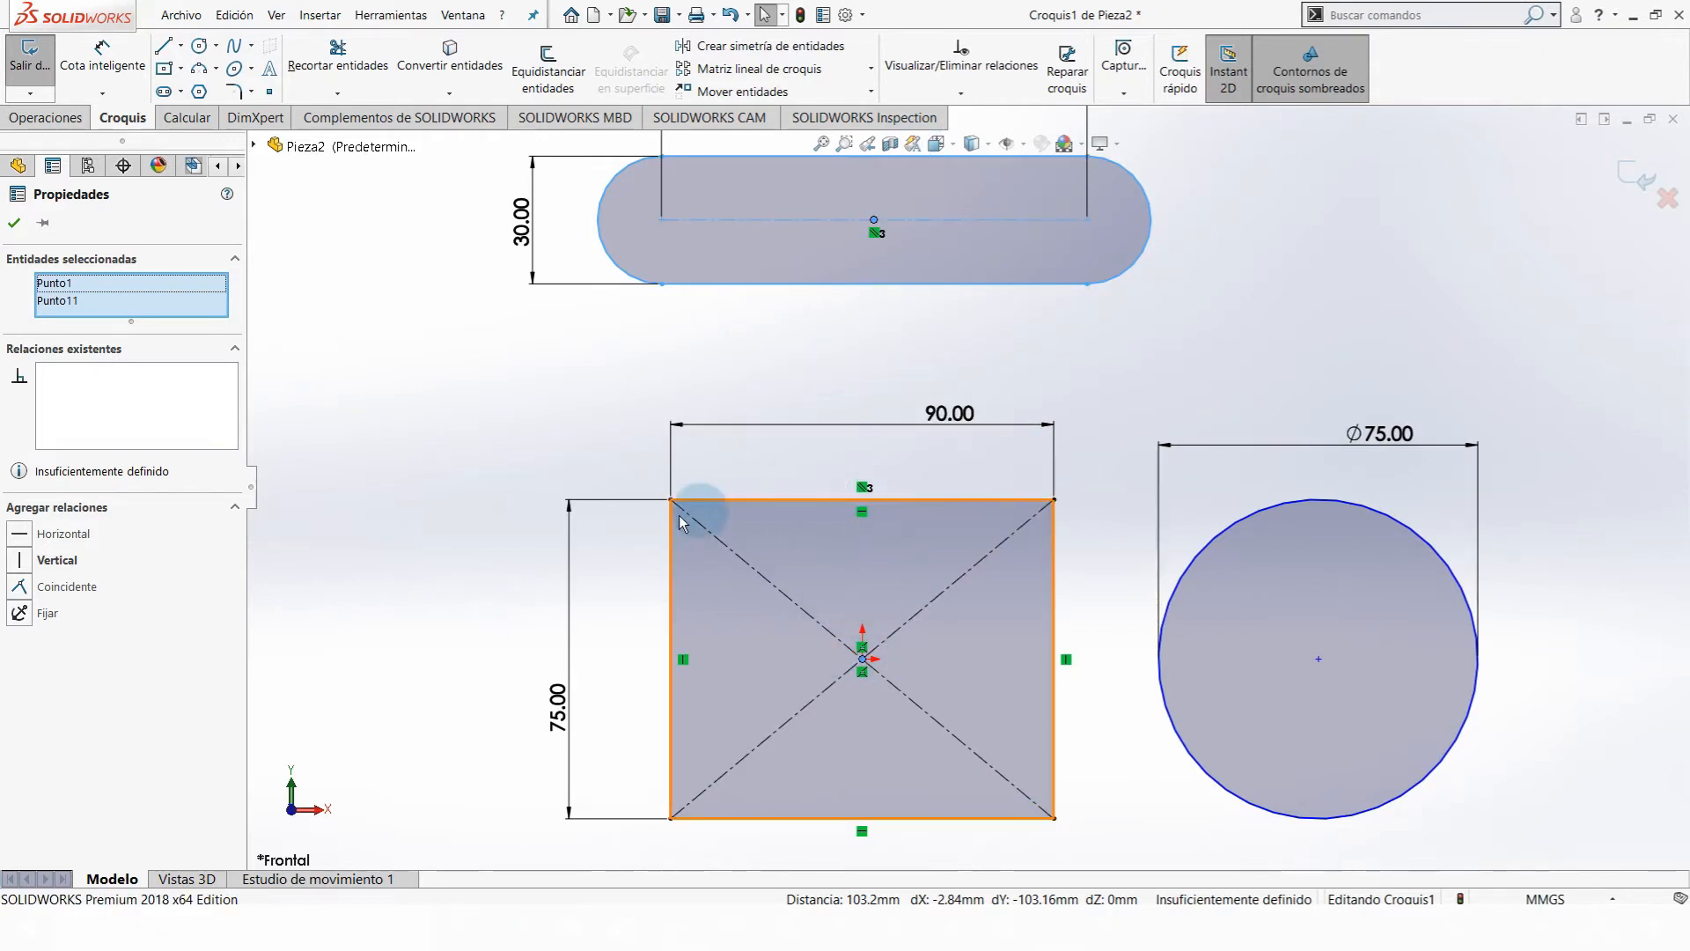
{"action": "left_click", "coordinate": [17, 535]}
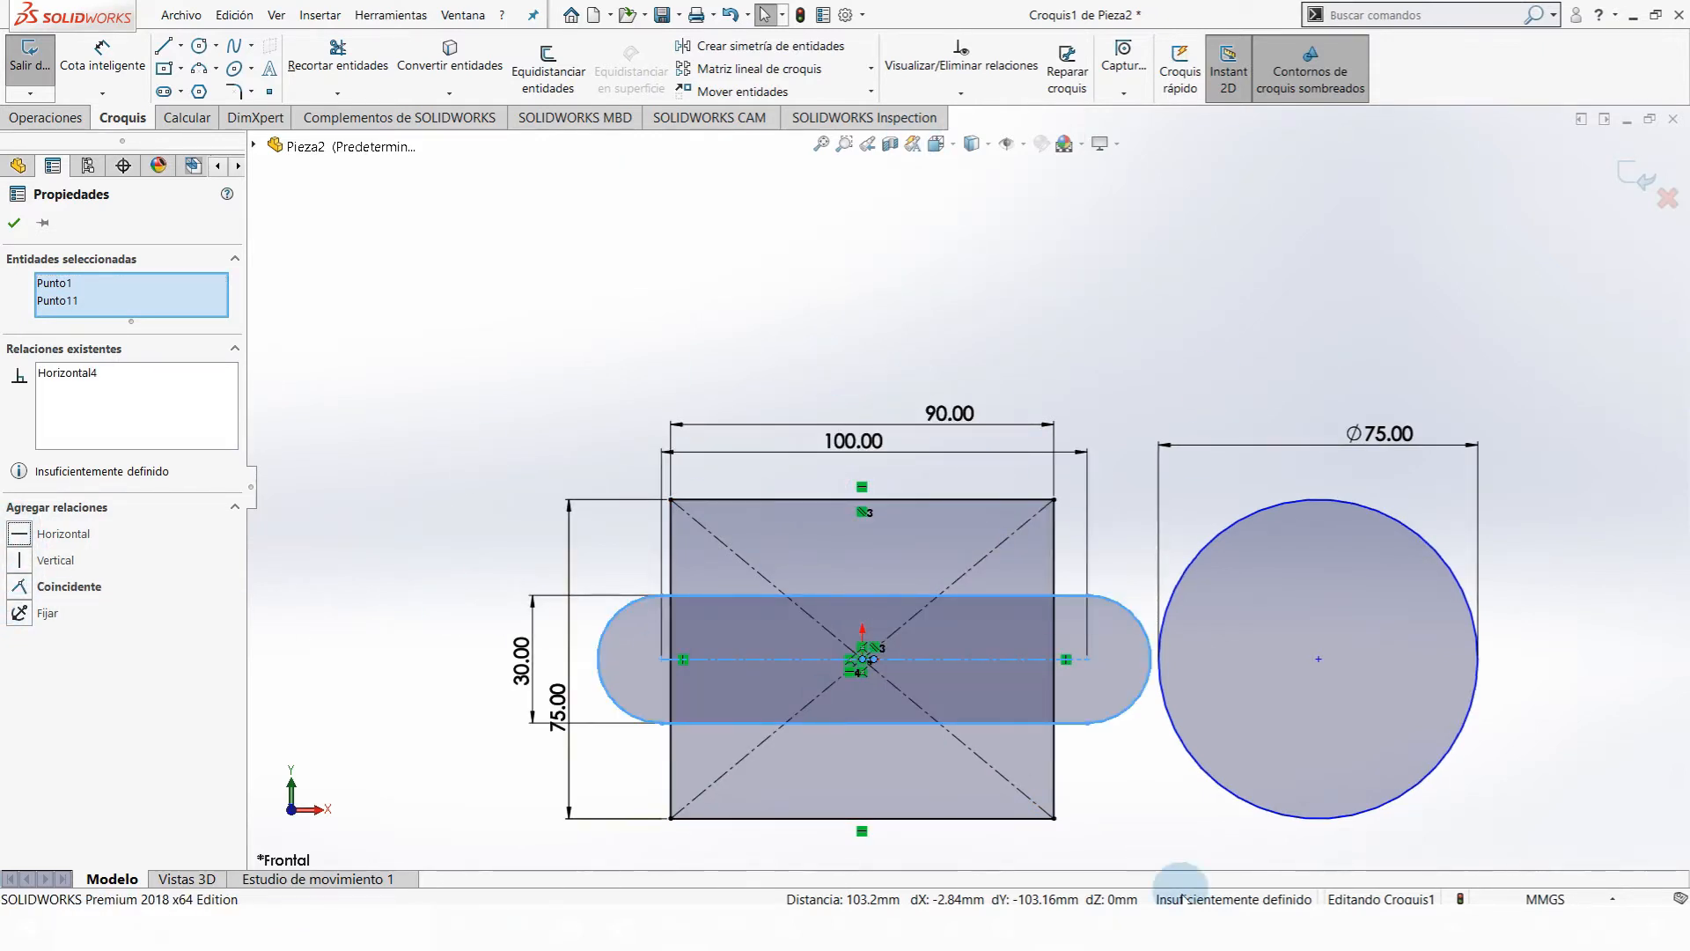
{"action": "key", "text": "z"}
{"action": "key", "text": "ctrl+z"}
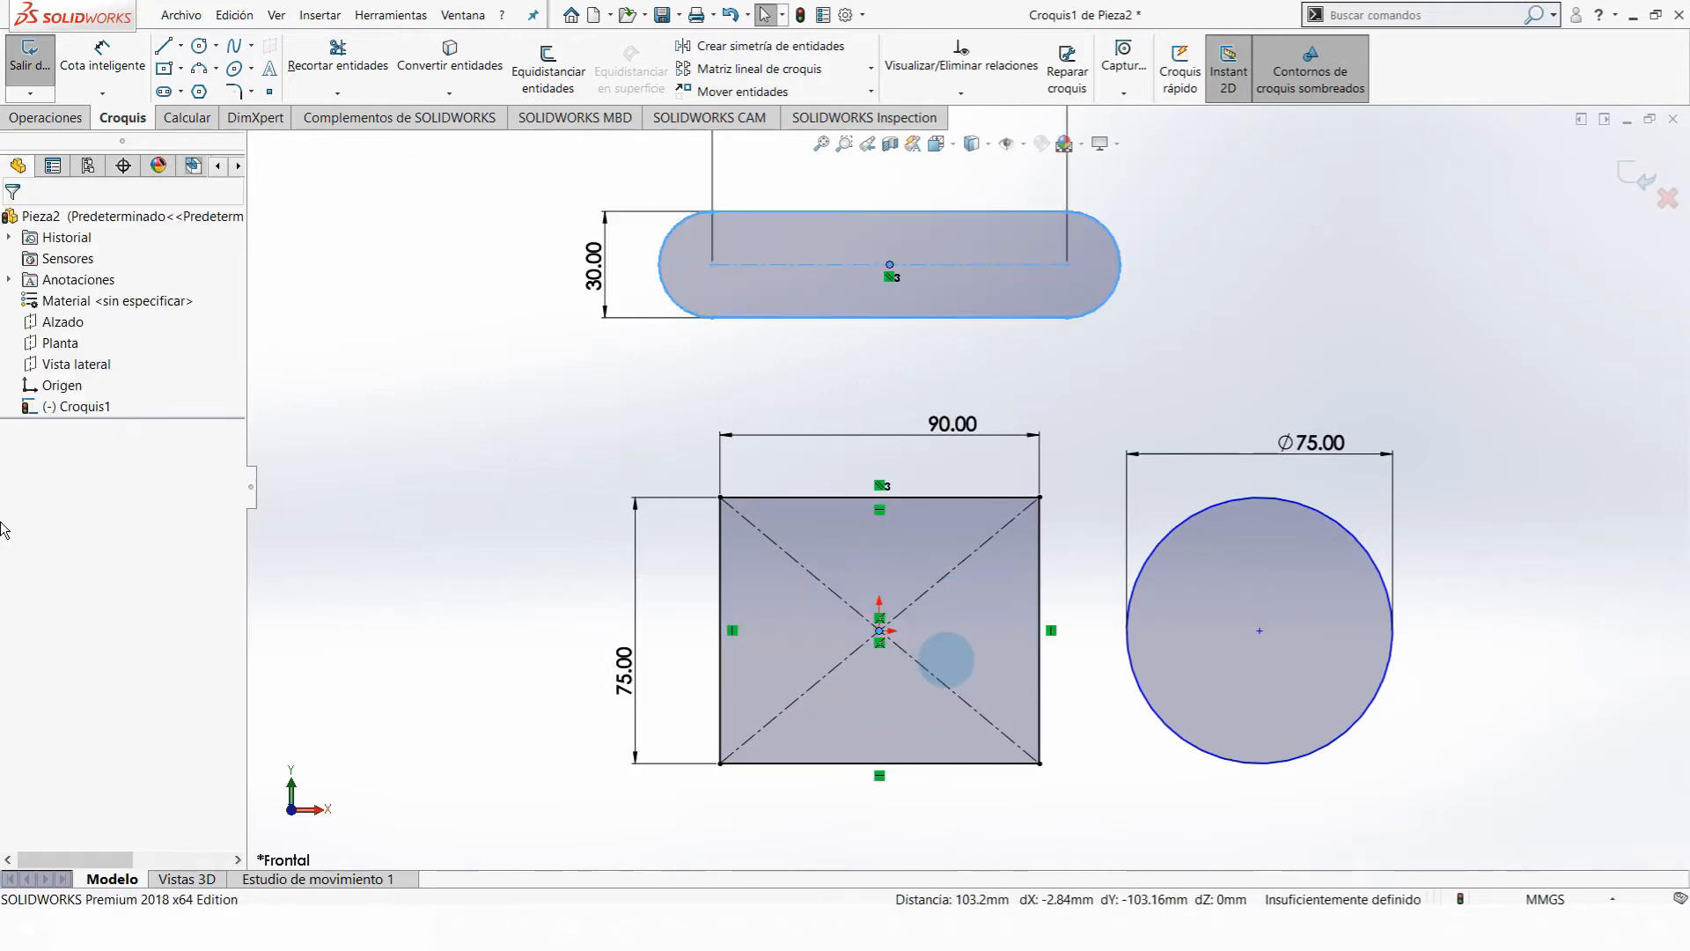
- Try a vertical relation between the slot's centre point and the rectangle's centre point, and undo it
{"action": "left_click", "coordinate": [32, 561]}
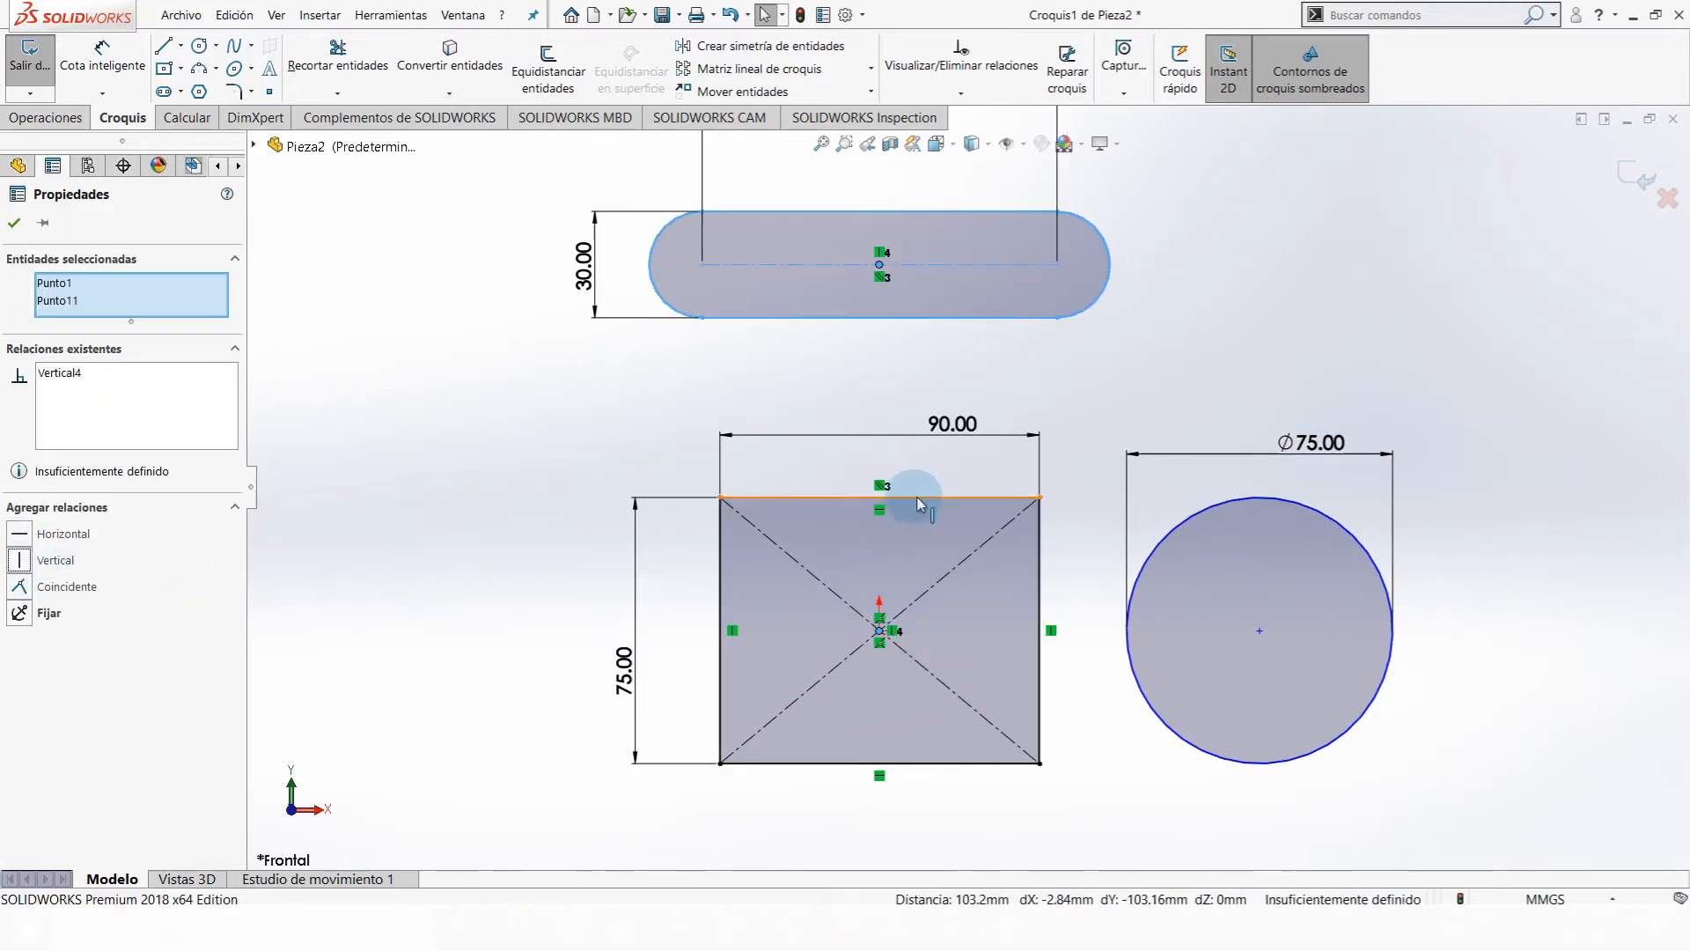
{"action": "scroll", "coordinate": [916, 491], "scroll_direction": "up", "scroll_amount": 1}
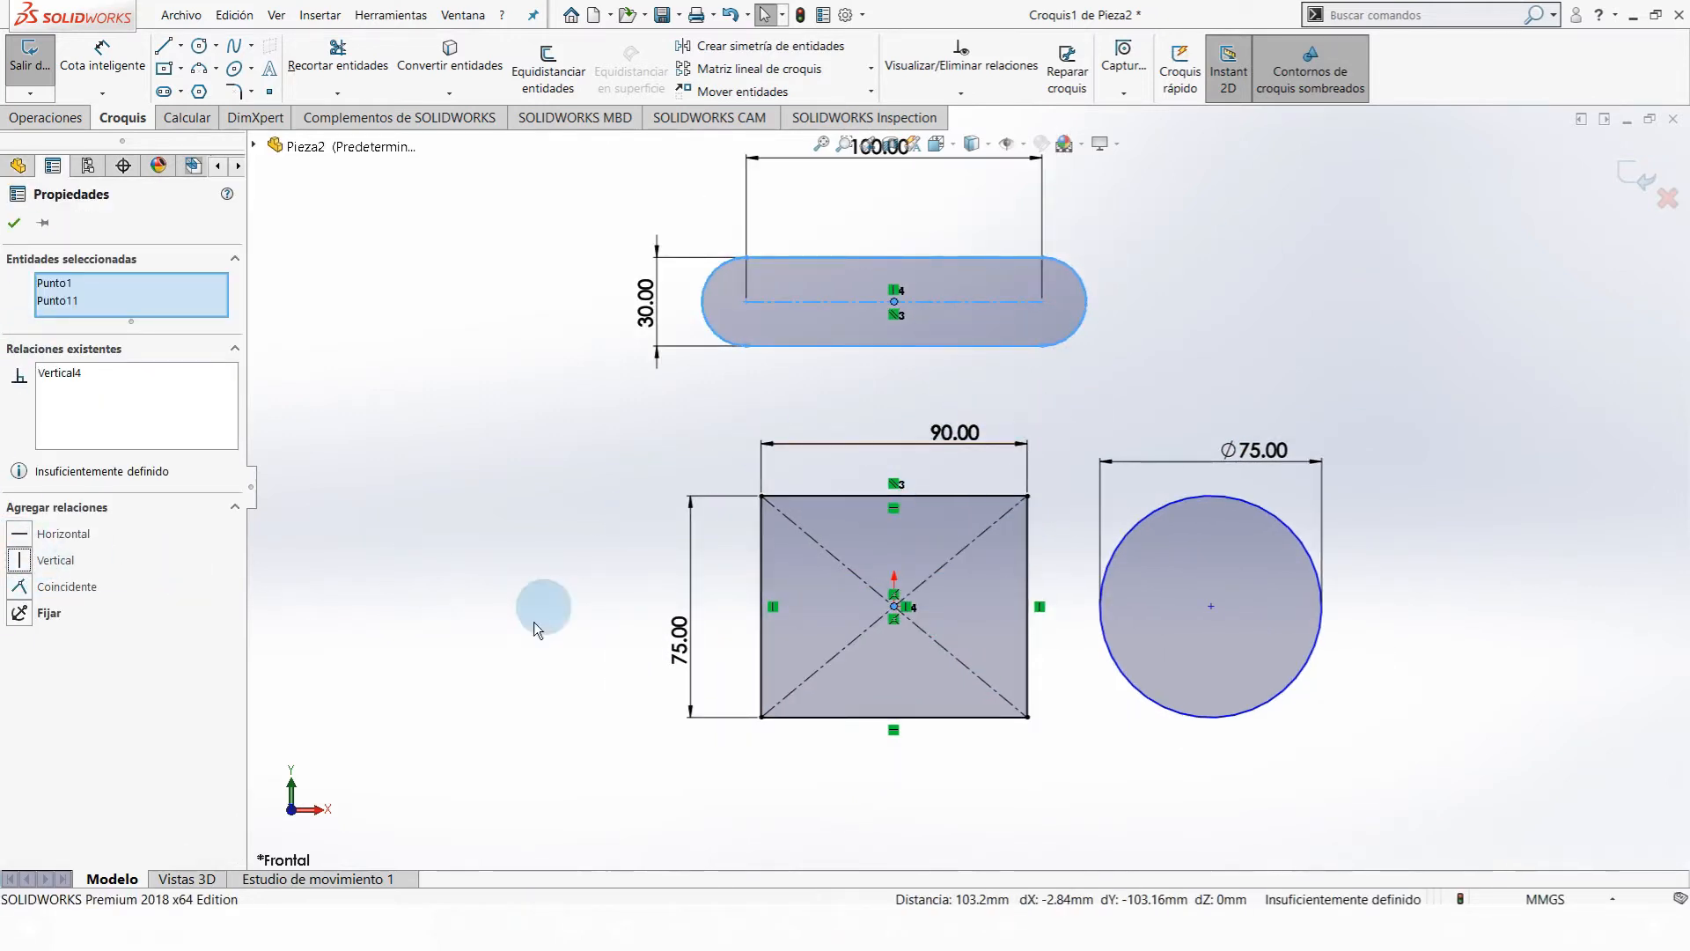
{"action": "key", "text": "ctrl+z"}
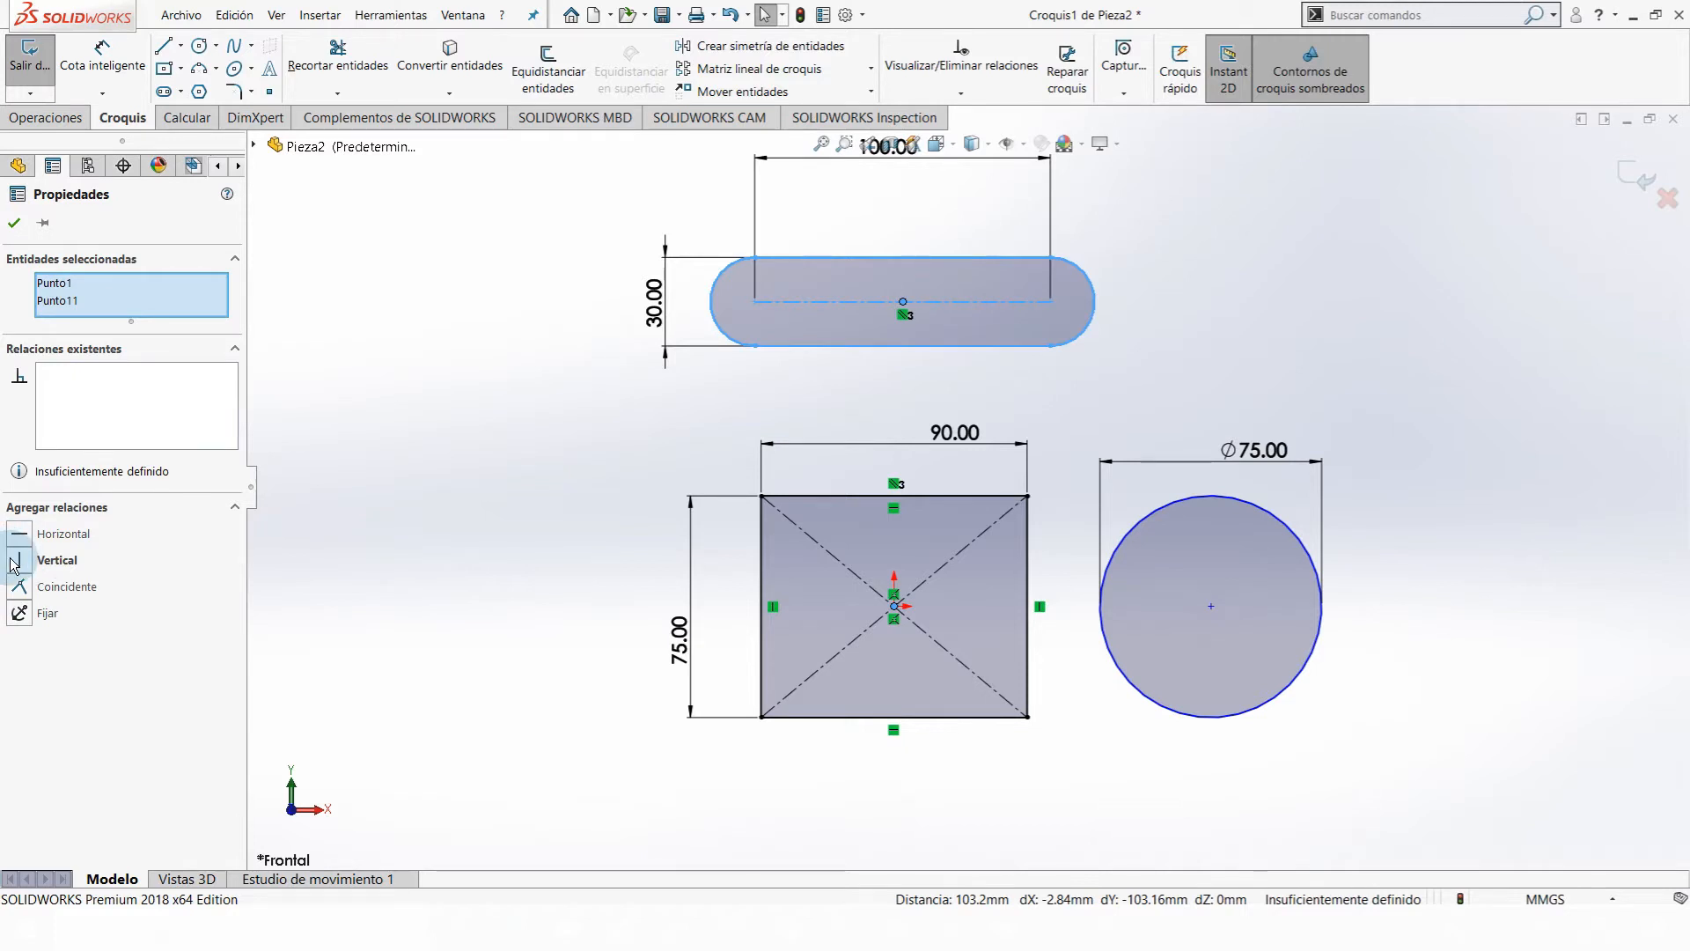
- Make the slot's centre point coincident with the rectangle's centre point
{"action": "left_click", "coordinate": [20, 587]}
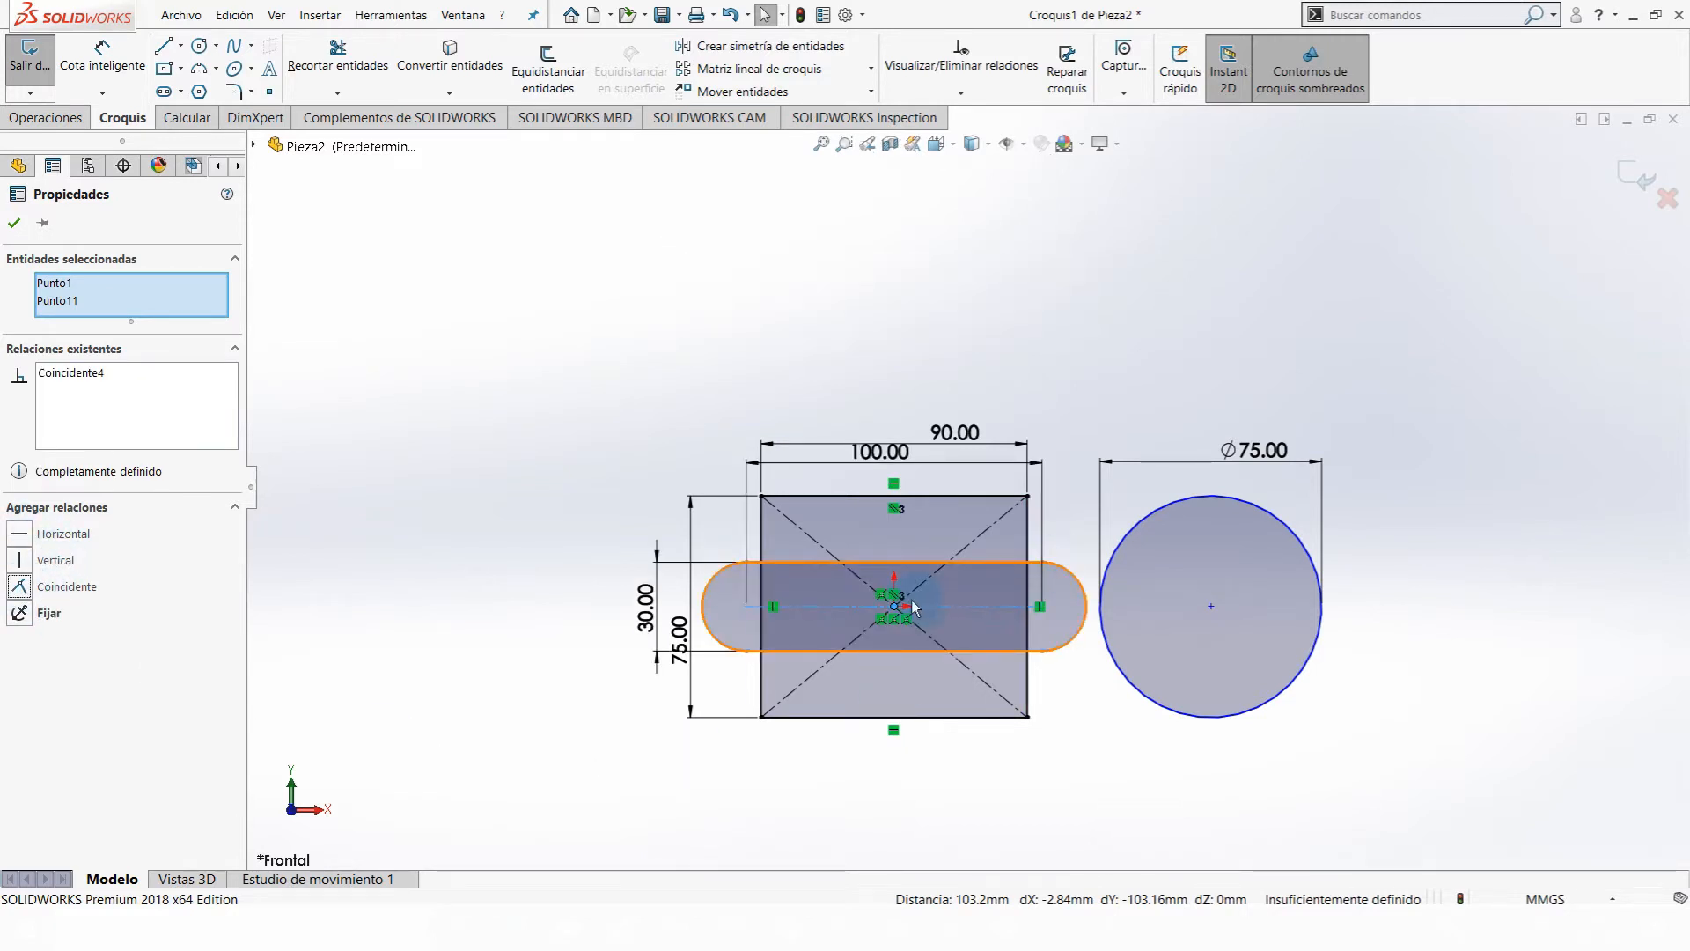
{"action": "scroll", "coordinate": [899, 628], "scroll_direction": "down", "scroll_amount": 5}
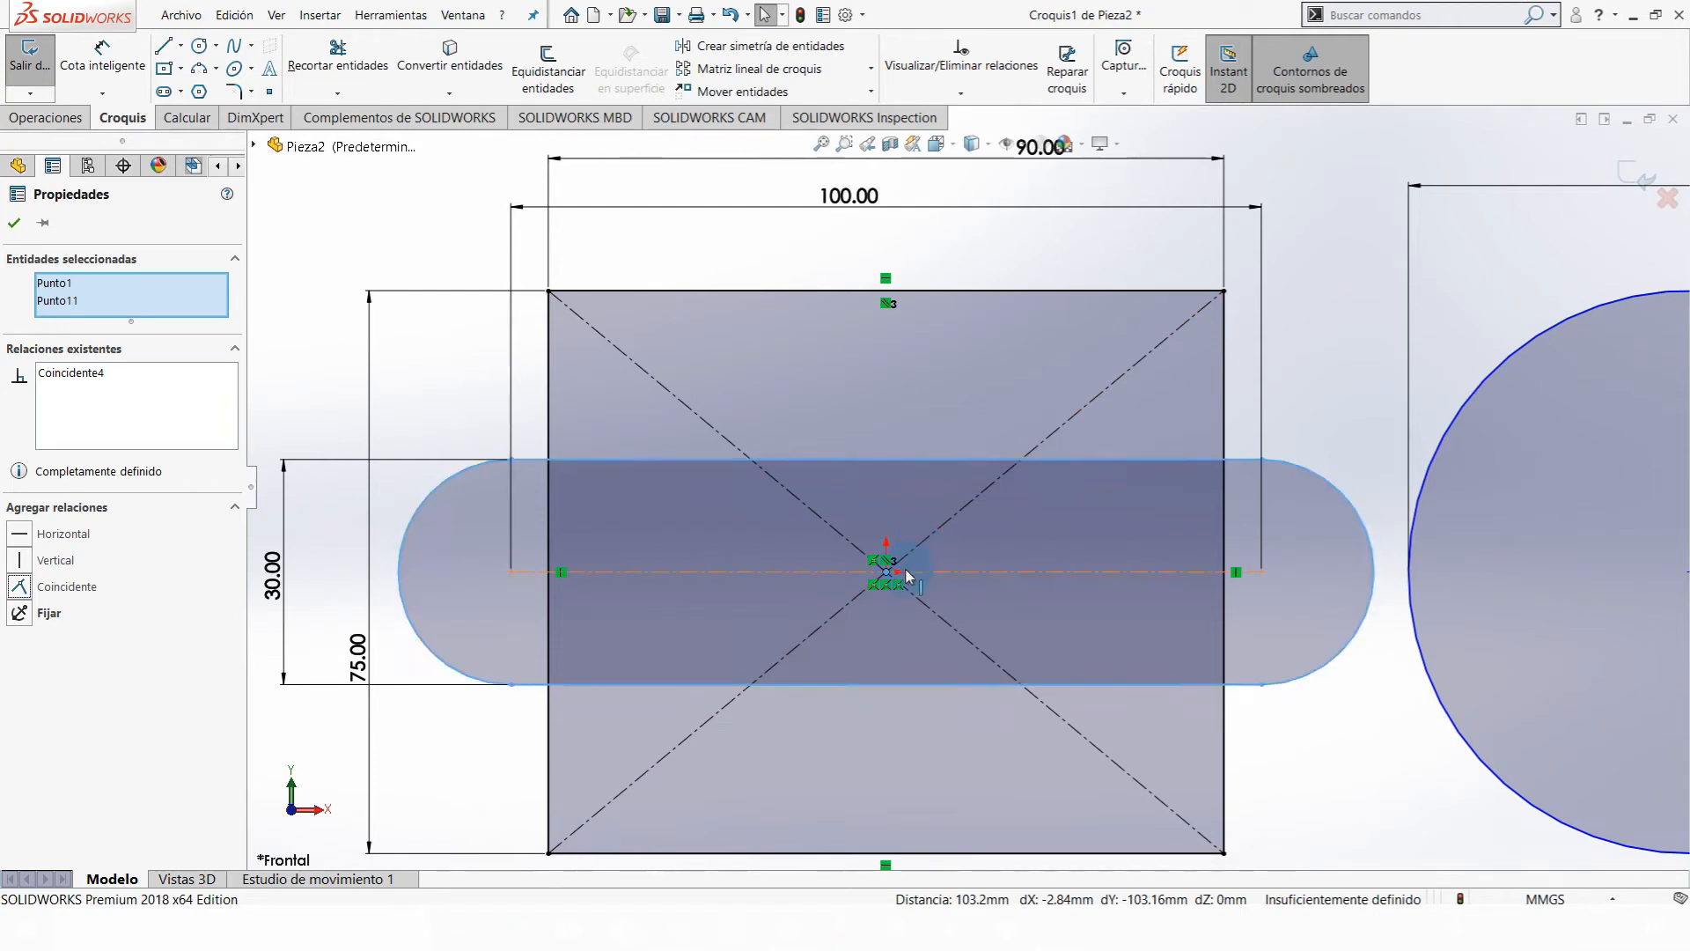
- Undo the coincident relation and make the slot's centre point vertical with the rectangle's centre point
{"action": "key", "text": "ctrl+z"}
{"action": "scroll", "coordinate": [916, 511], "scroll_direction": "up", "scroll_amount": 6}
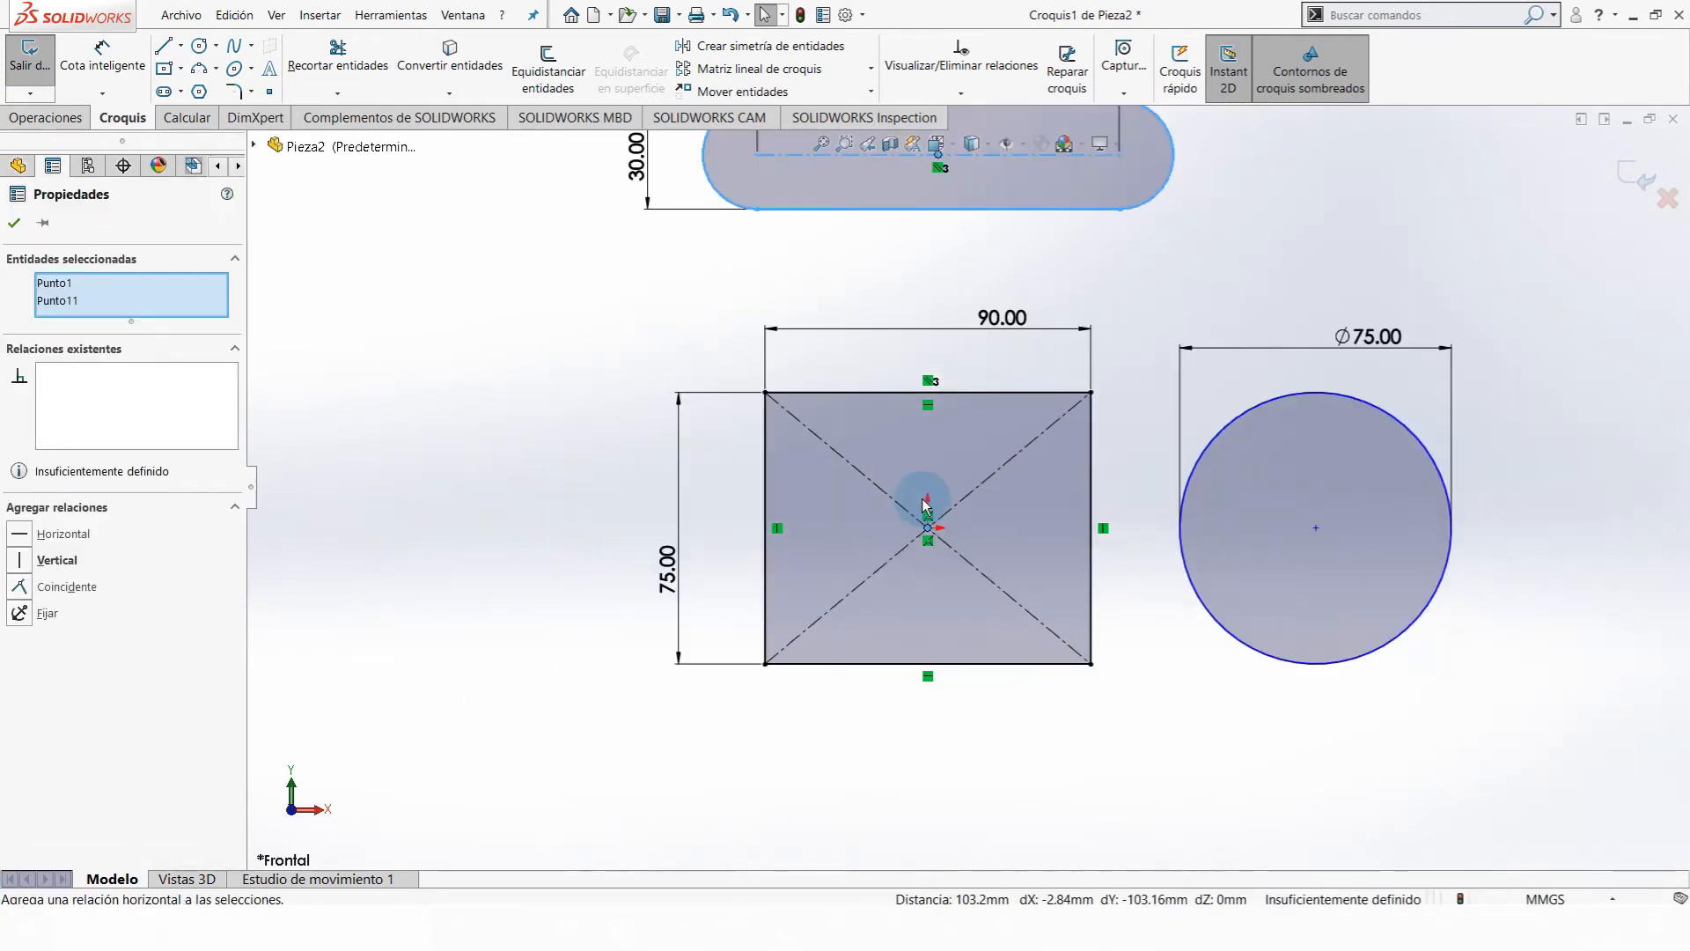
{"action": "left_click", "coordinate": [19, 563]}
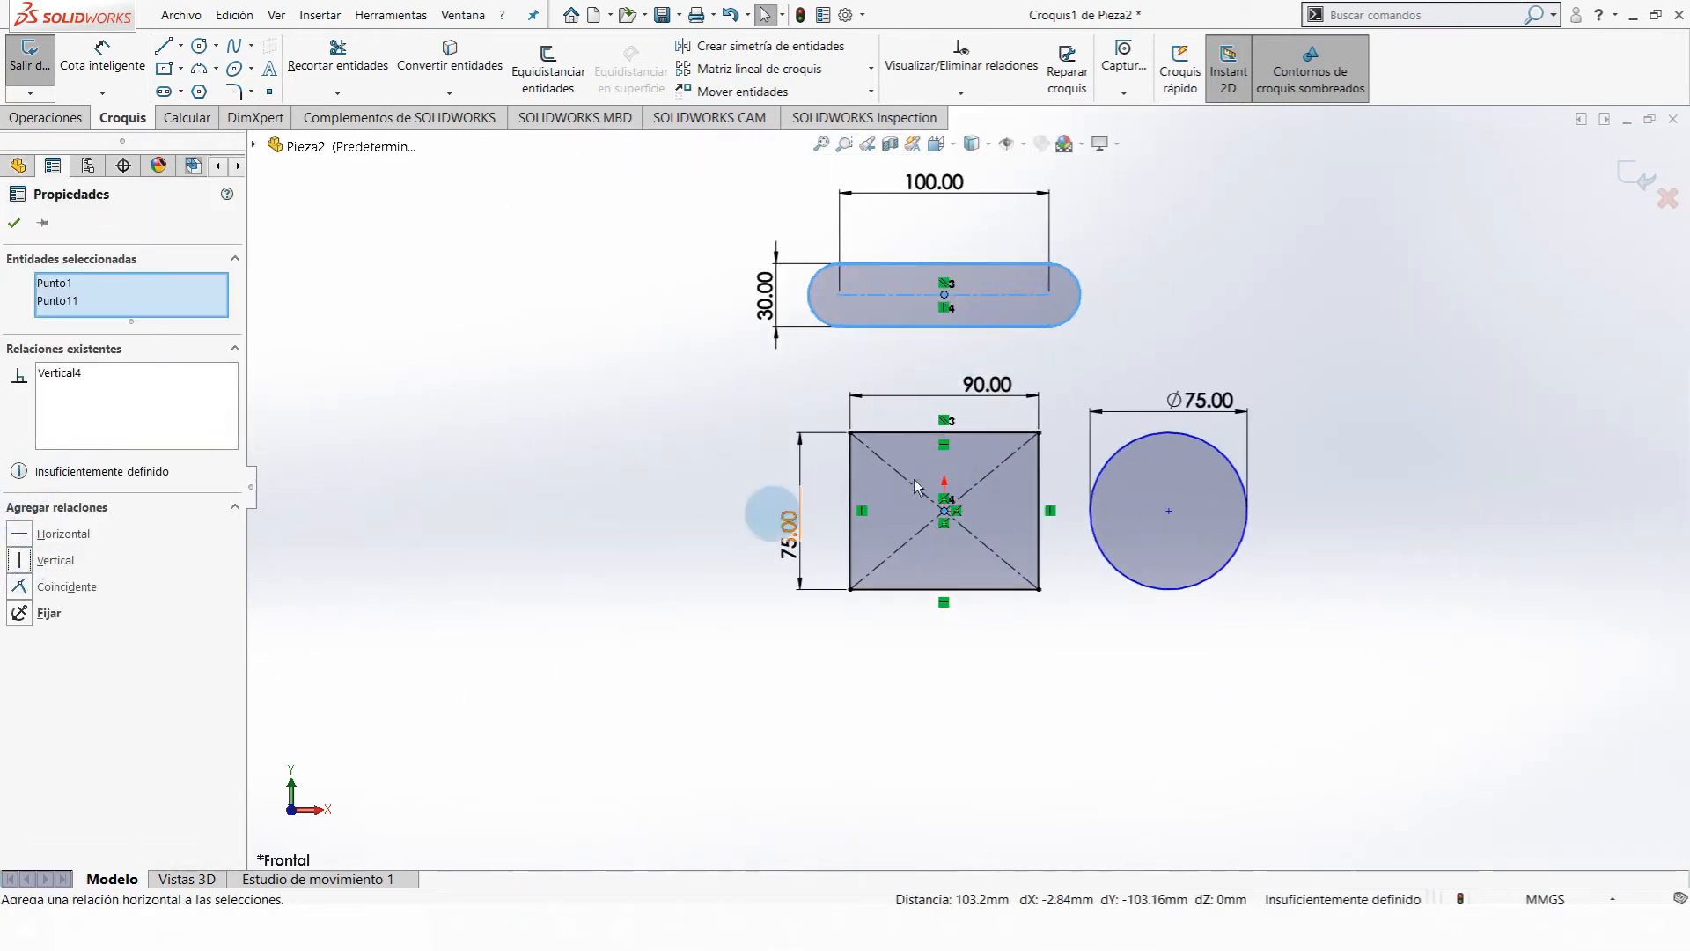
{"action": "scroll", "coordinate": [1090, 396], "scroll_direction": "down", "scroll_amount": 4}
{"action": "scroll", "coordinate": [817, 347], "scroll_direction": "up", "scroll_amount": 1}
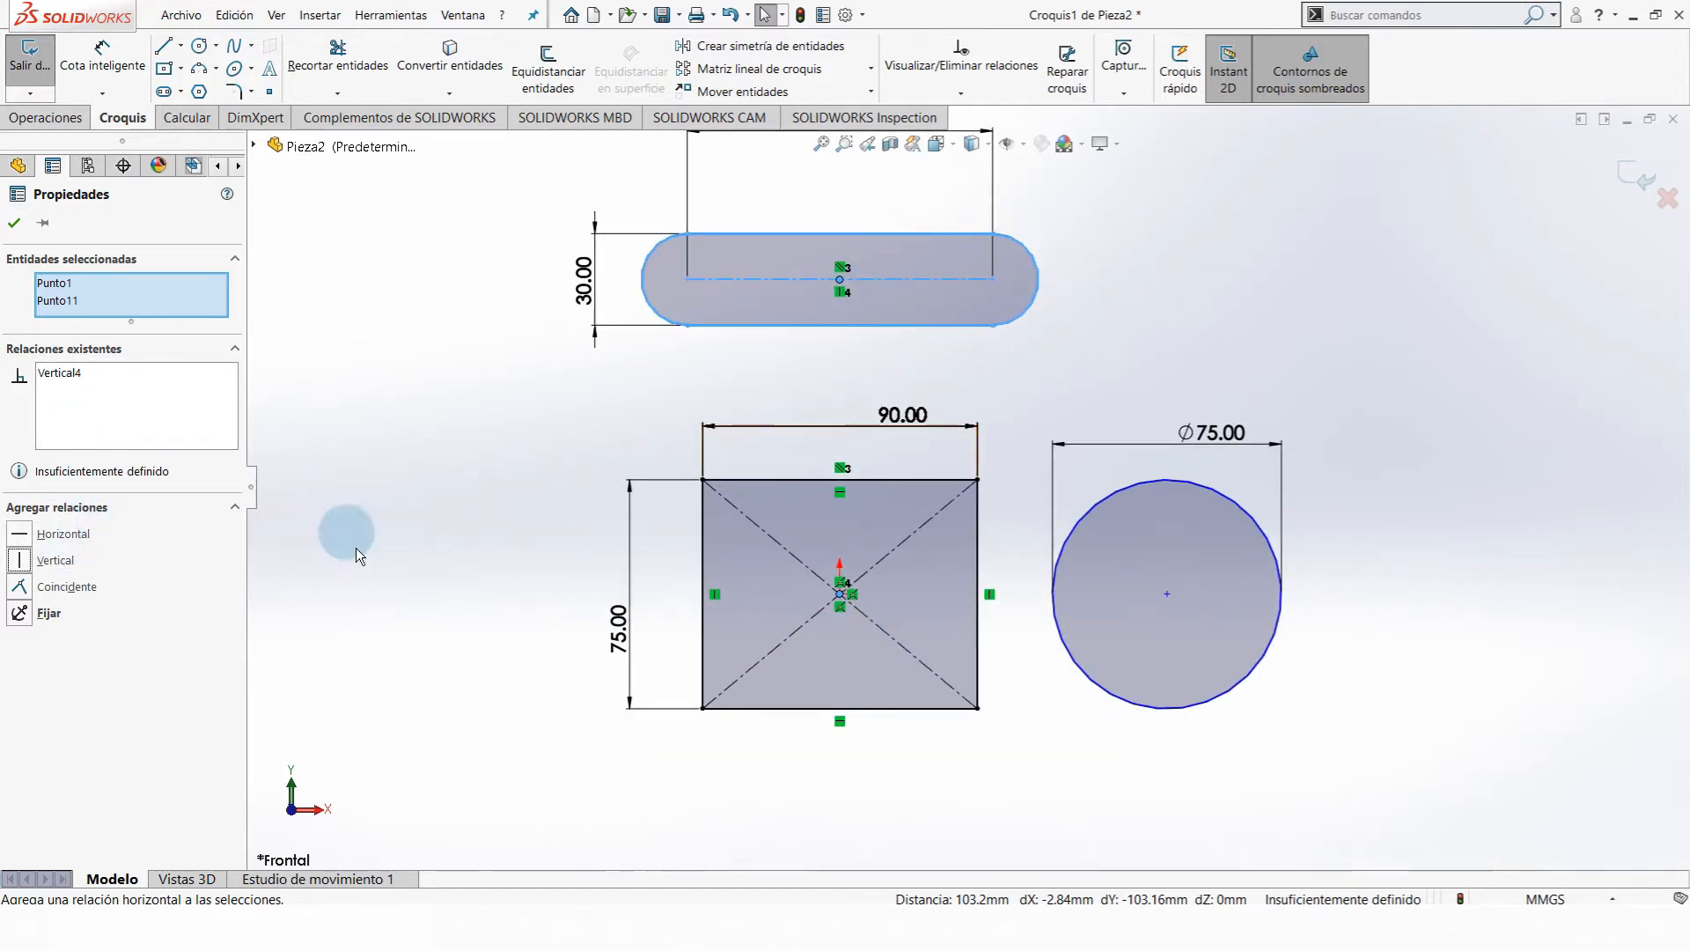
{"action": "left_click", "coordinate": [838, 354]}
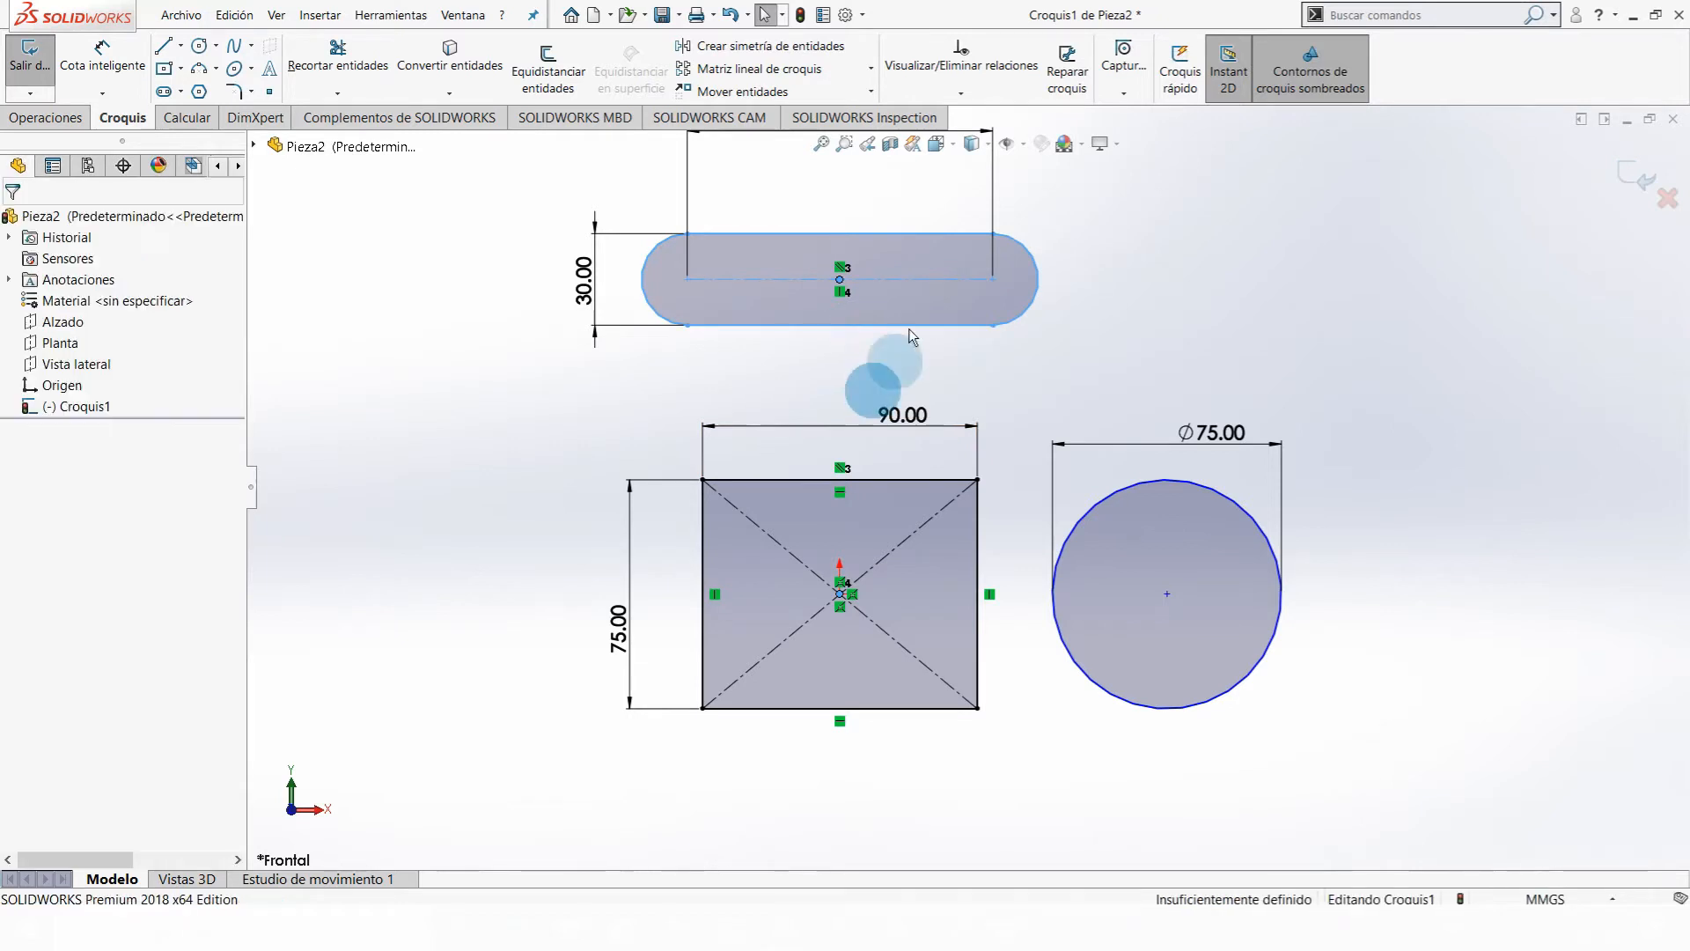
- Try moving the slot by its centre point to test the vertical relation with the rectangle's centre
{"action": "scroll", "coordinate": [935, 305], "scroll_direction": "up", "scroll_amount": 3}
{"action": "scroll", "coordinate": [910, 438], "scroll_direction": "down", "scroll_amount": 3}
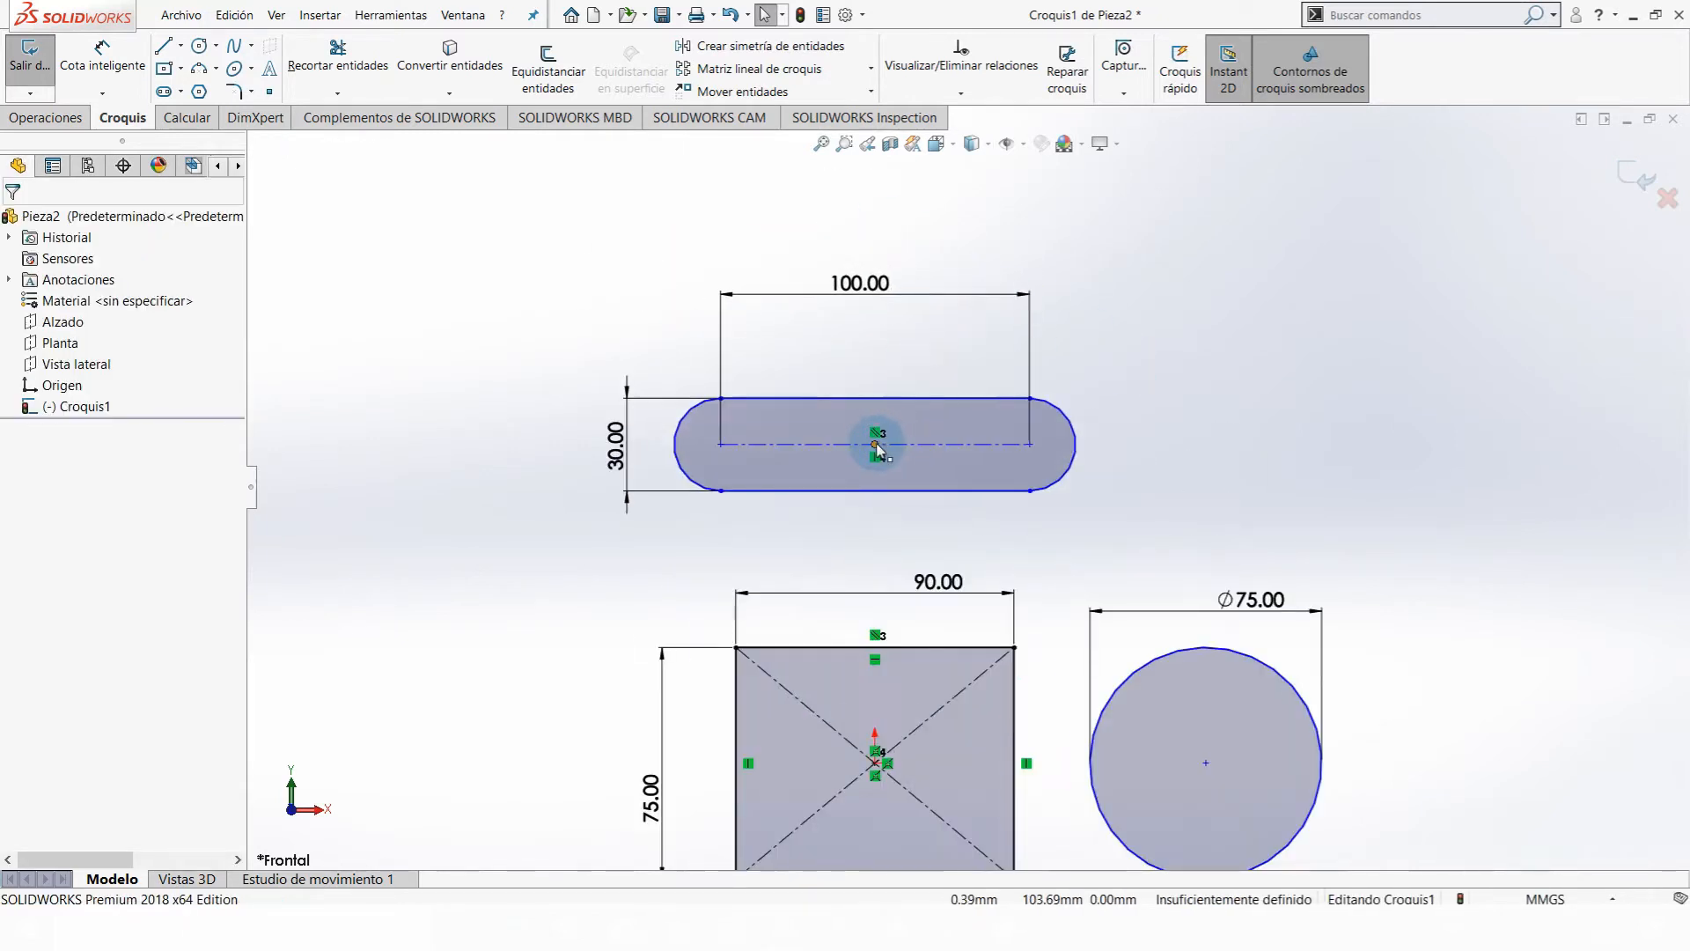
{"action": "left_click_drag", "start_coordinate": [882, 415], "coordinate": [920, 432]}
{"action": "left_click", "coordinate": [1311, 471]}
{"action": "scroll", "coordinate": [854, 608], "scroll_direction": "up", "scroll_amount": 3}
{"action": "scroll", "coordinate": [915, 599], "scroll_direction": "down", "scroll_amount": 3}
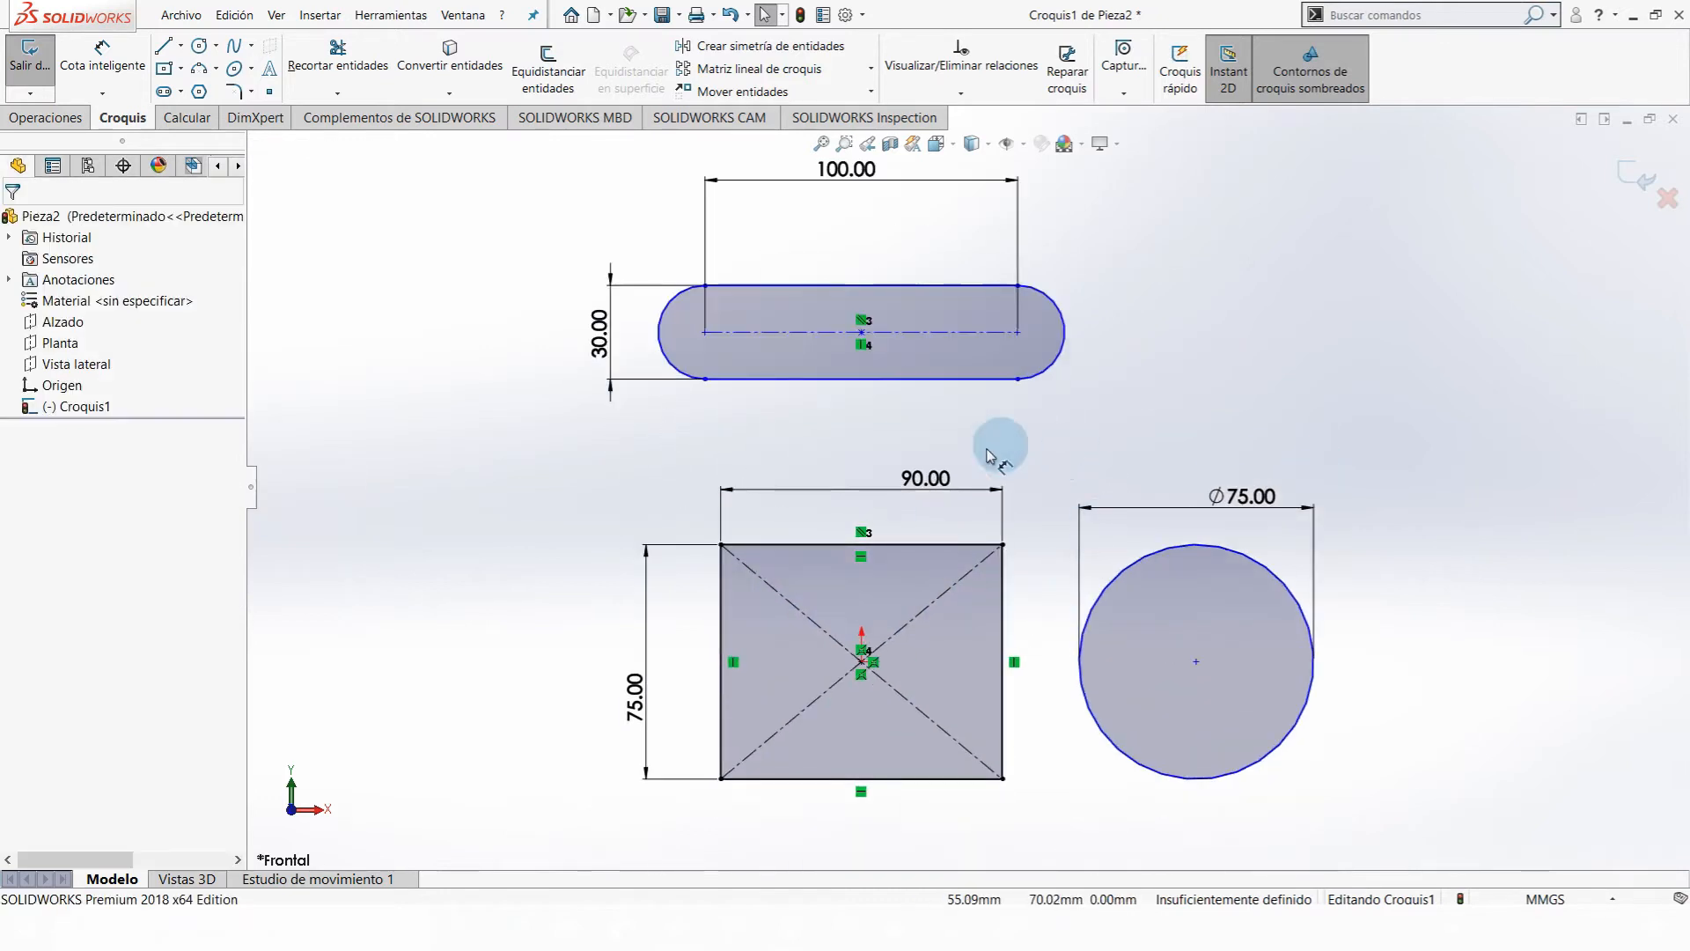
{"action": "scroll", "coordinate": [1256, 757], "scroll_direction": "up", "scroll_amount": 1}
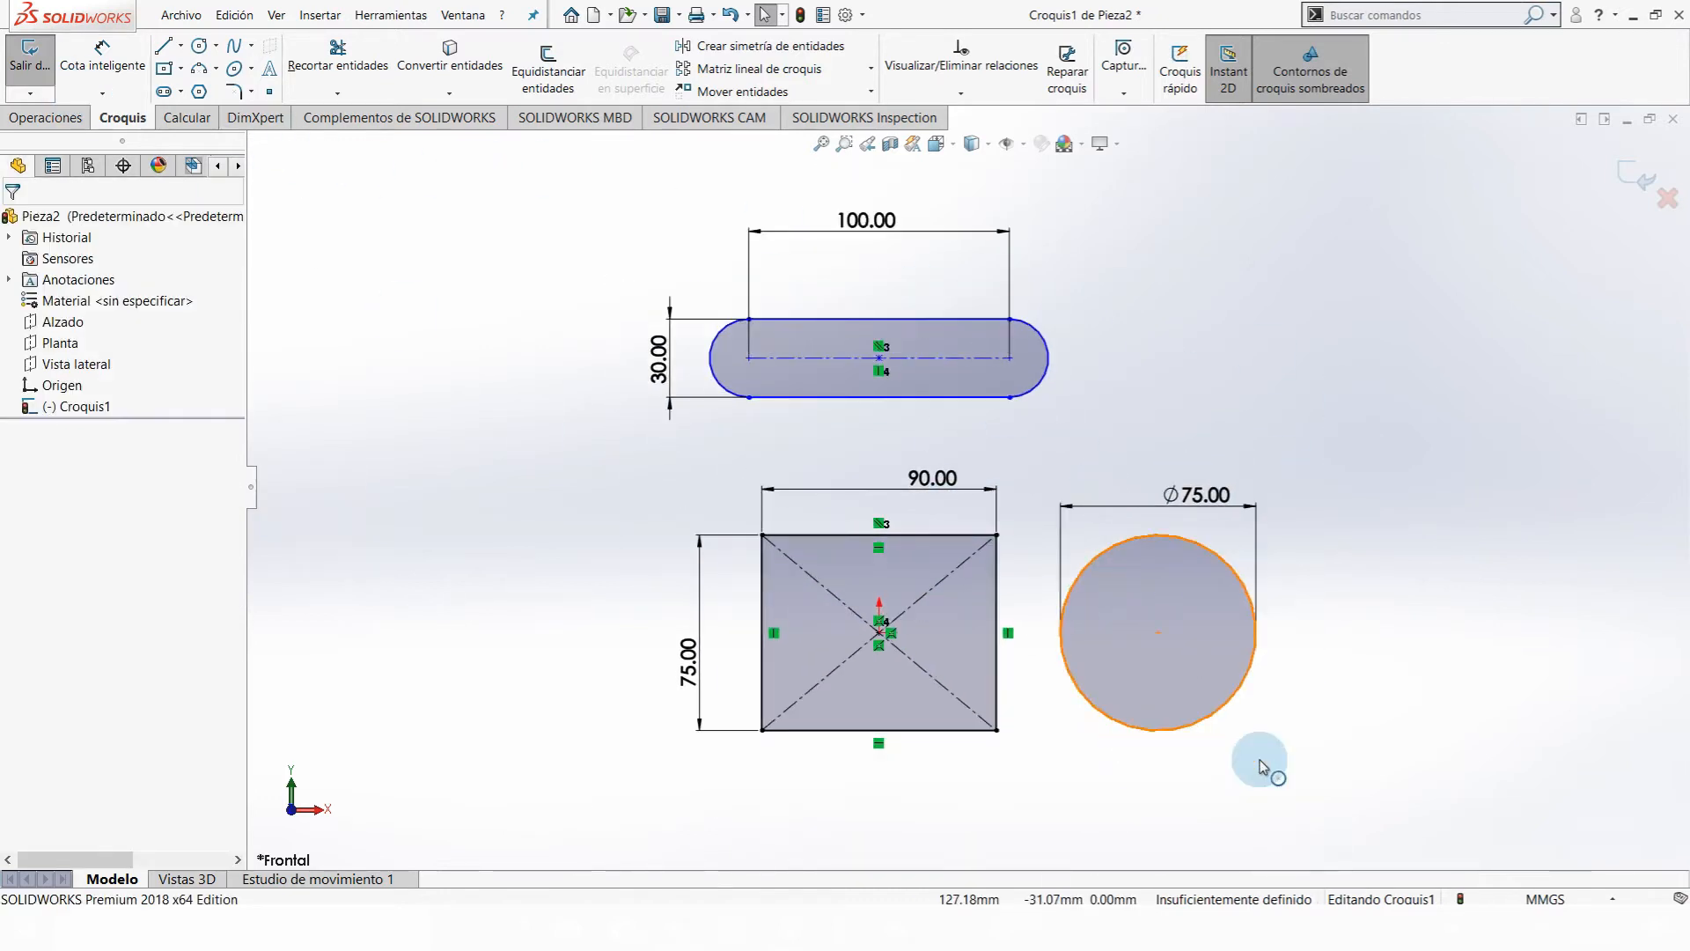
{"action": "scroll", "coordinate": [1078, 617], "scroll_direction": "down", "scroll_amount": 2}
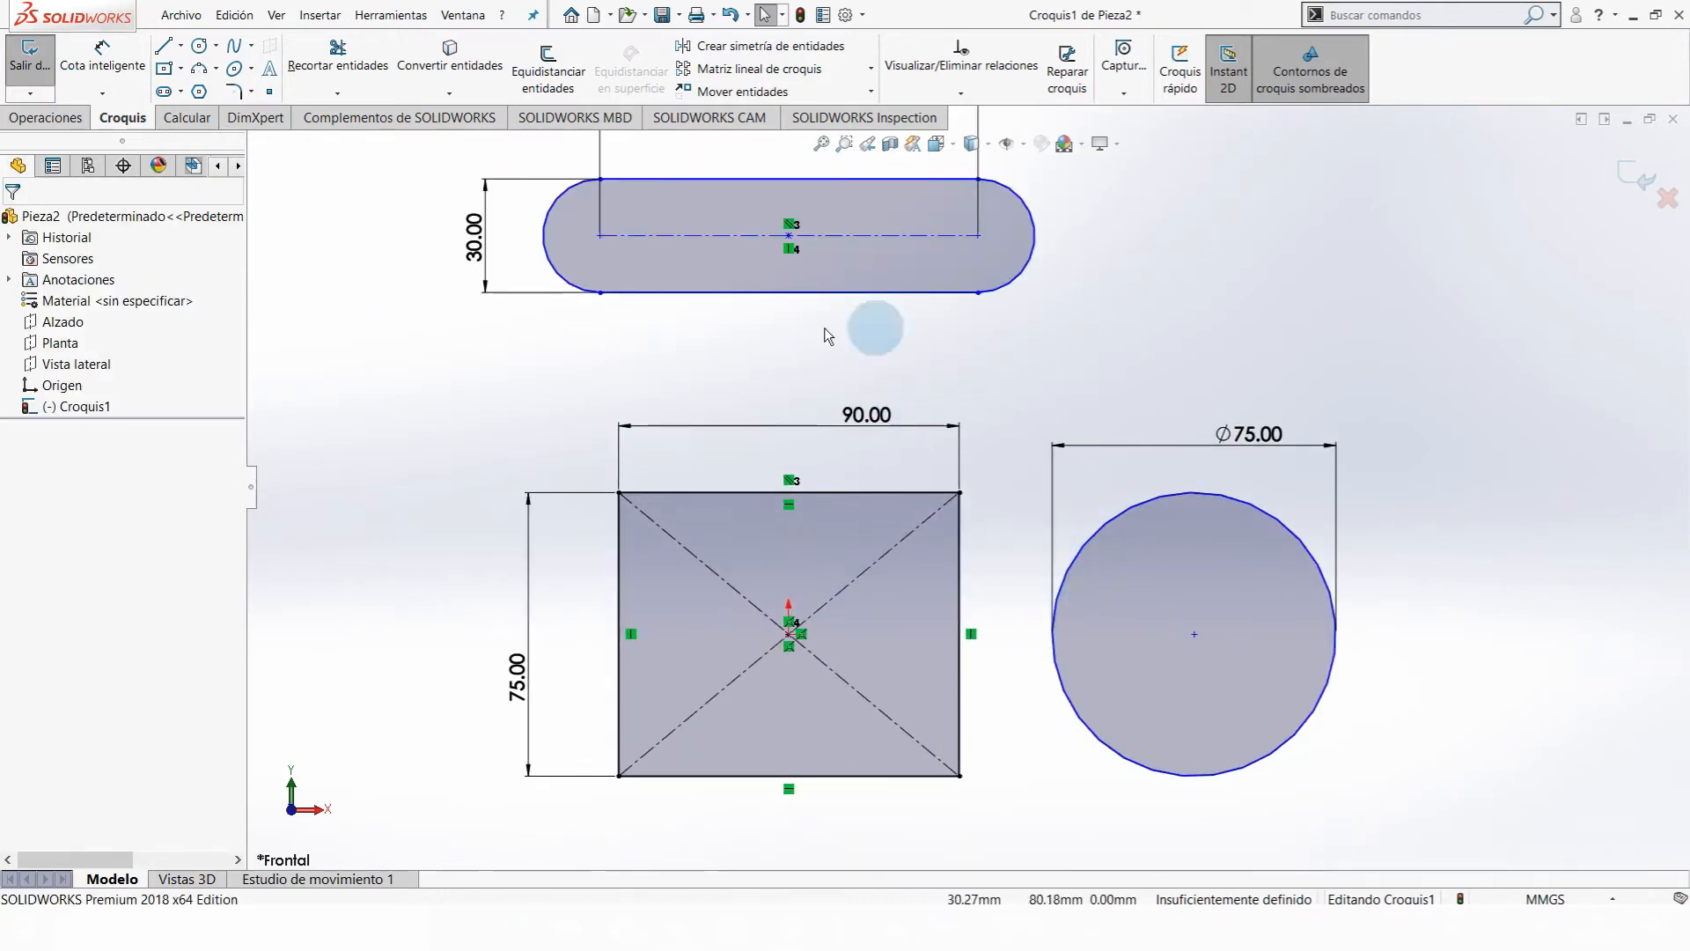
- Dimension the distance between the slot's lower edge and the rectangle's top edge as 50 mm
{"action": "left_click", "coordinate": [97, 58]}
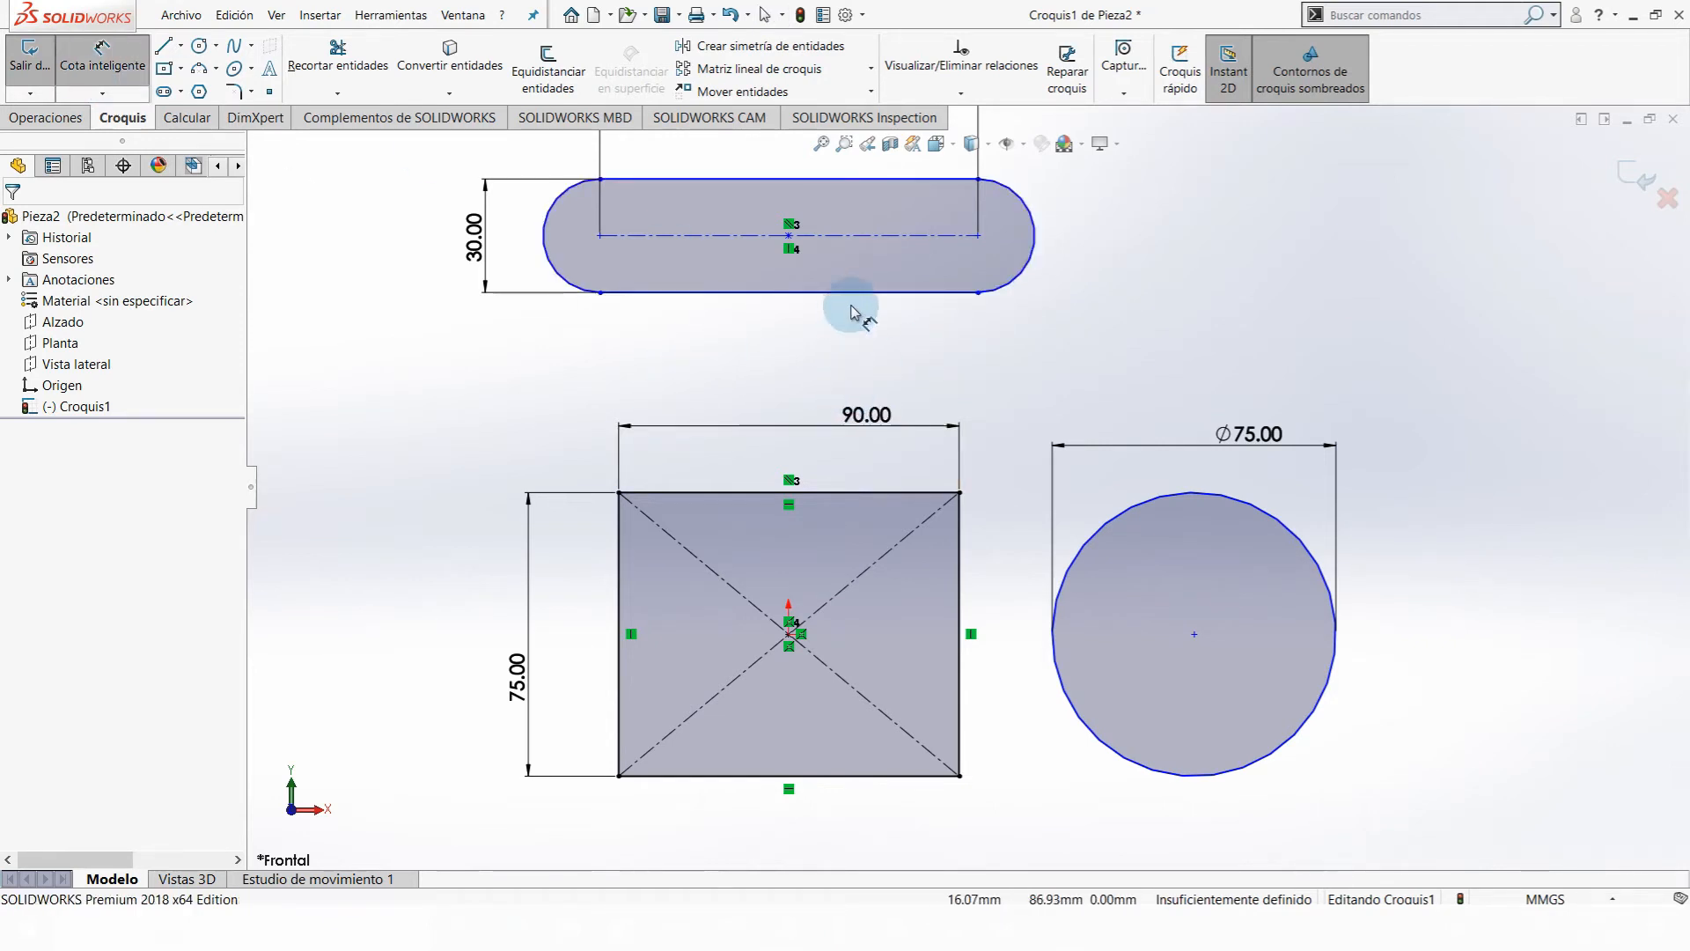
{"action": "left_click", "coordinate": [868, 492]}
{"action": "left_click", "coordinate": [527, 436]}
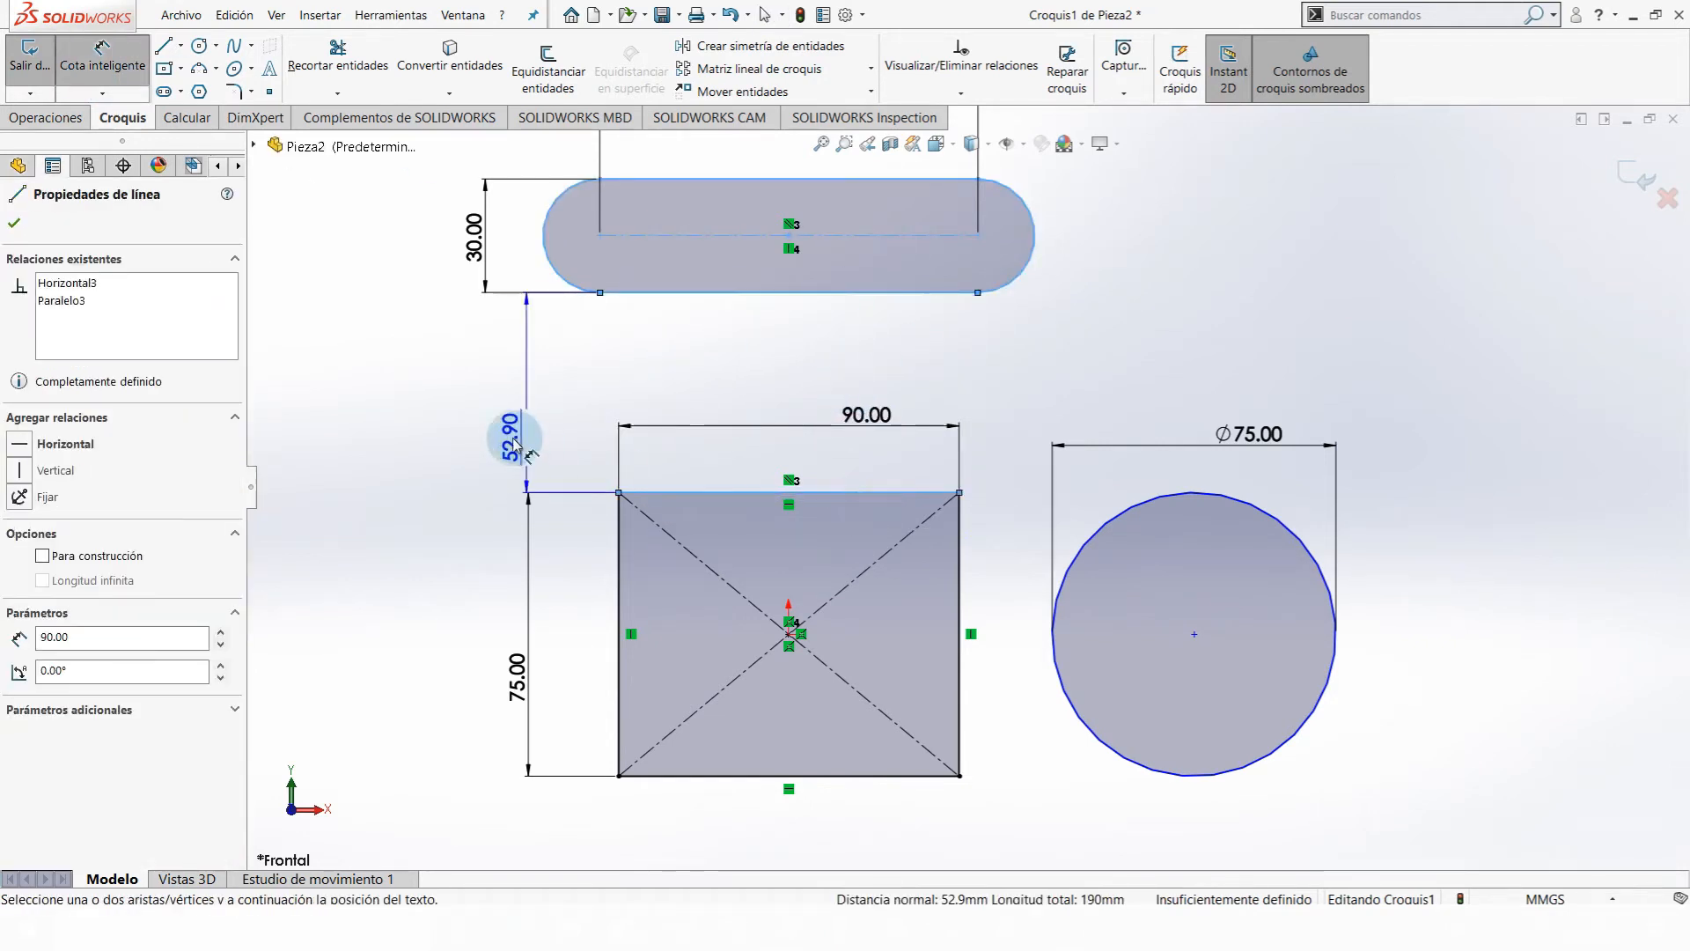
{"action": "type", "text": "50"}
{"action": "key", "text": "Return"}
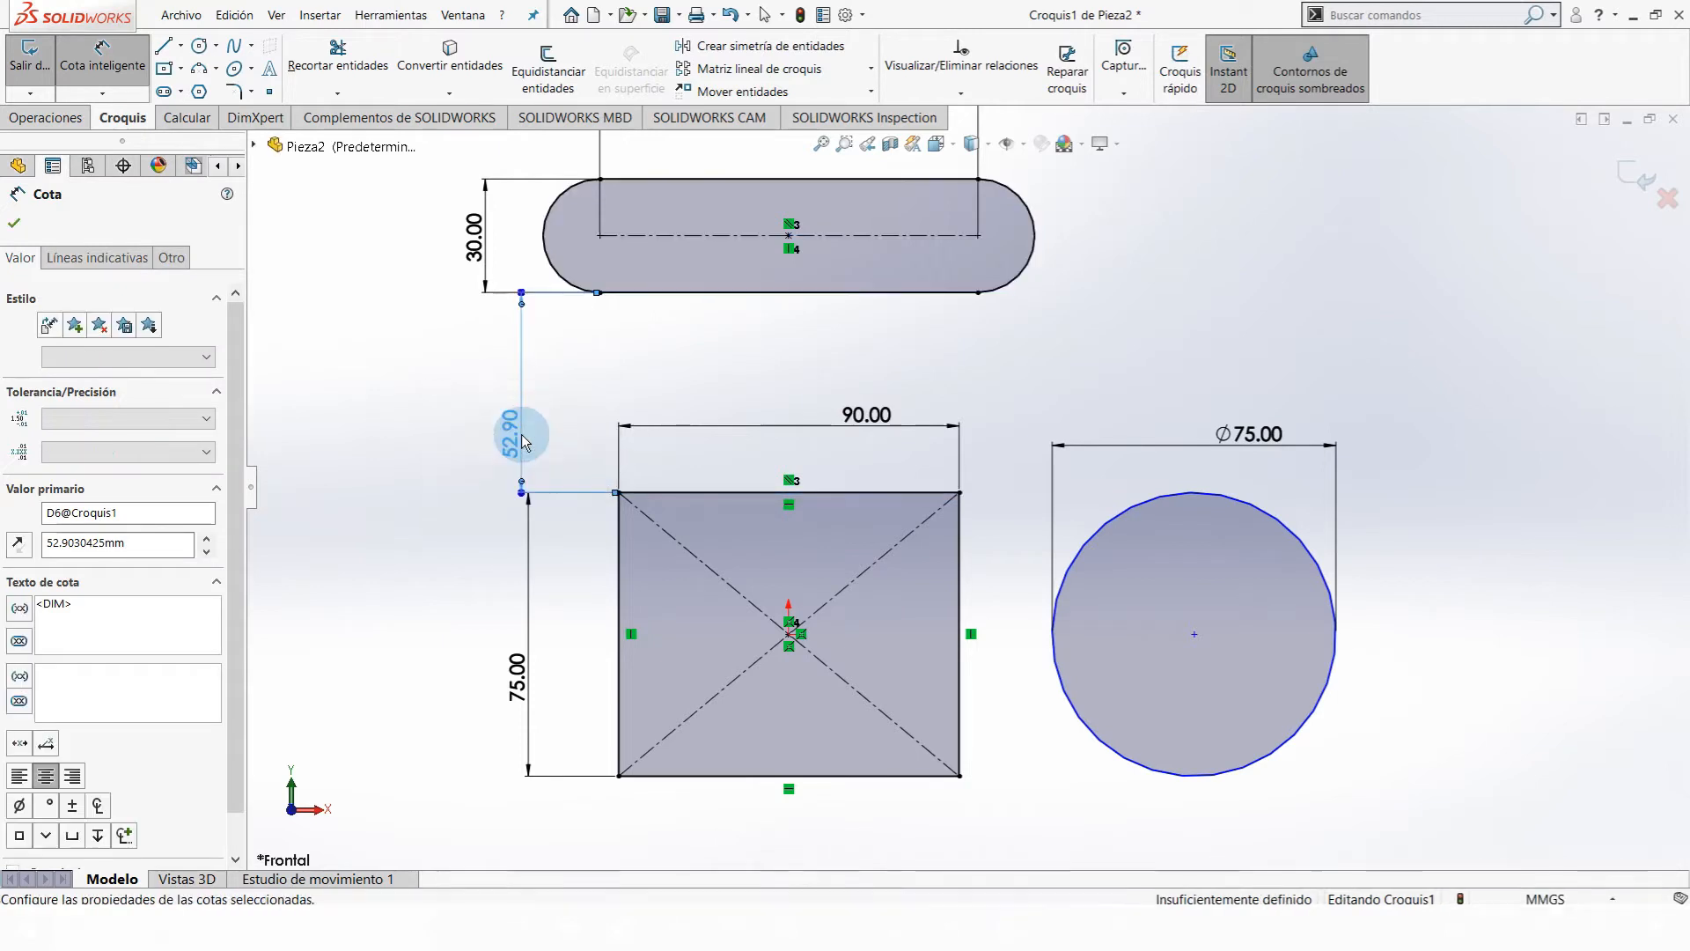
{"action": "key", "text": "Escape"}
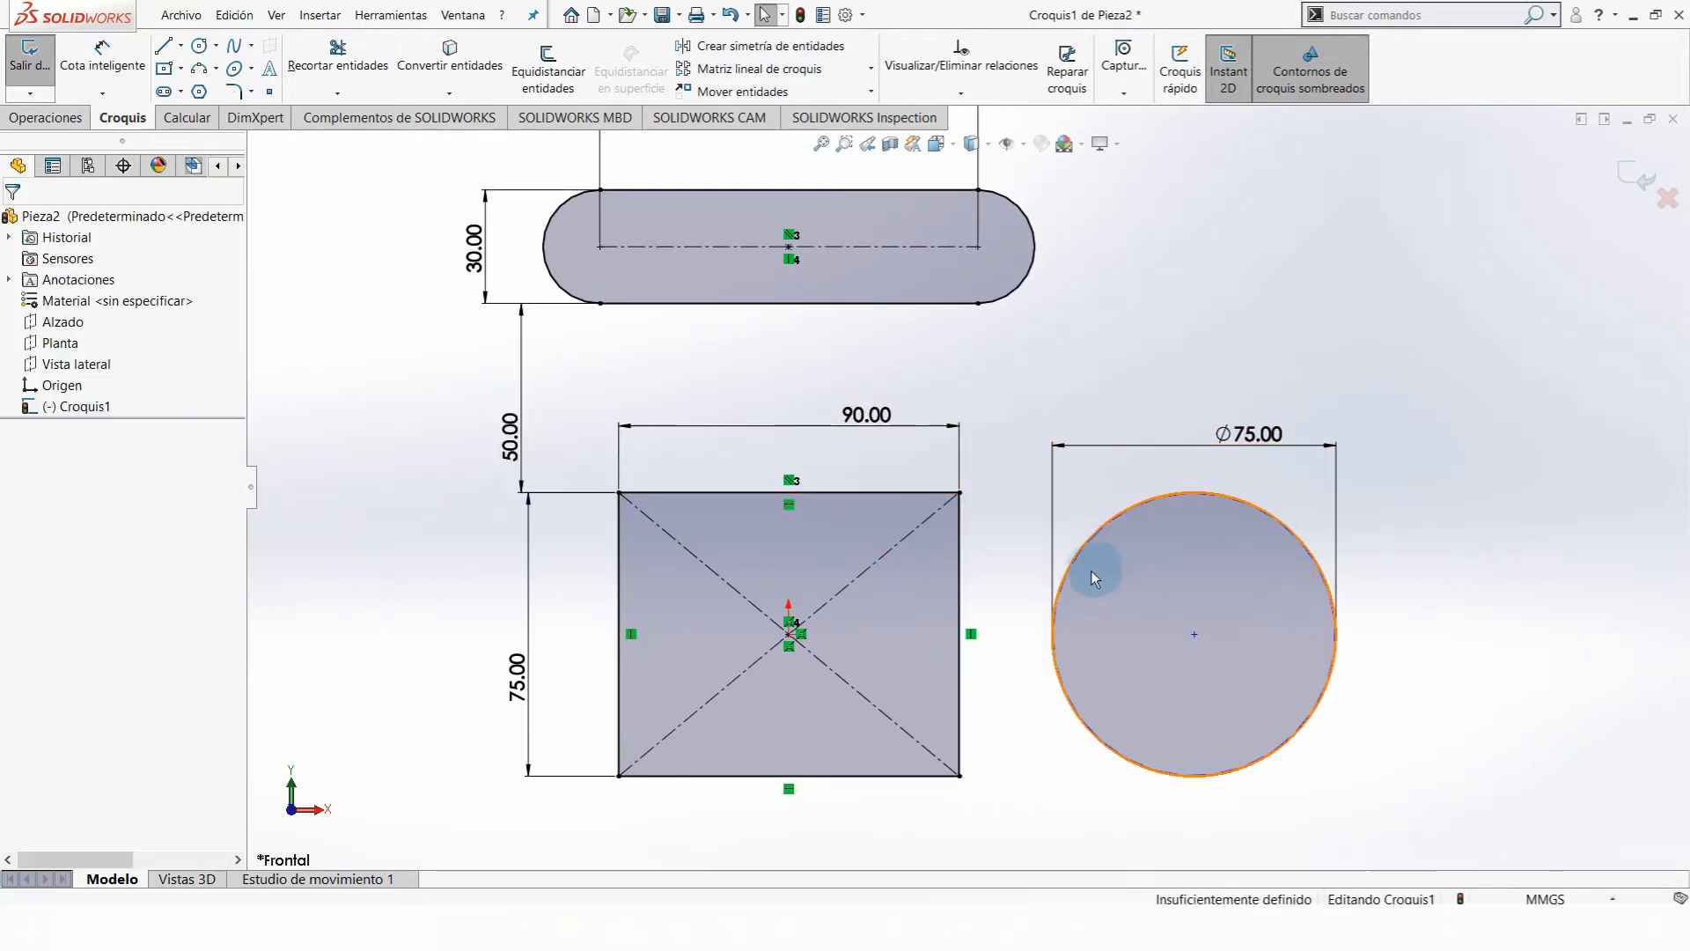
- Add a tangent relation between the circle and the rectangle's right edge
{"action": "scroll", "coordinate": [1170, 649], "scroll_direction": "up", "scroll_amount": 2}
{"action": "scroll", "coordinate": [1086, 573], "scroll_direction": "down", "scroll_amount": 2}
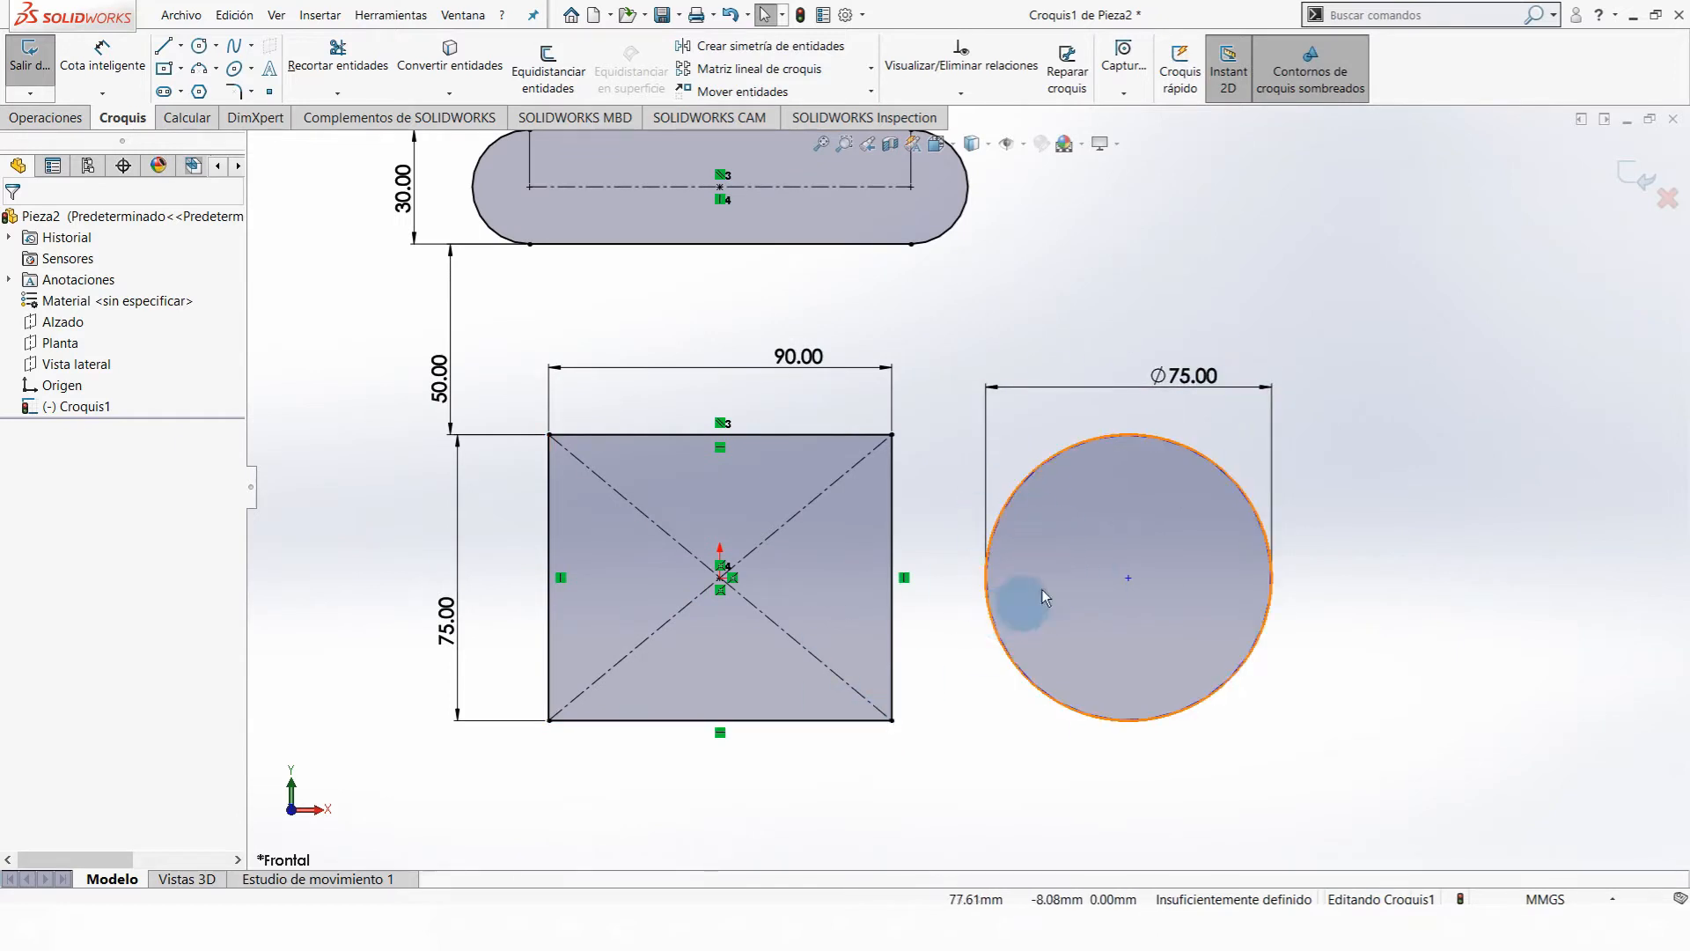
{"action": "left_click", "coordinate": [1007, 514]}
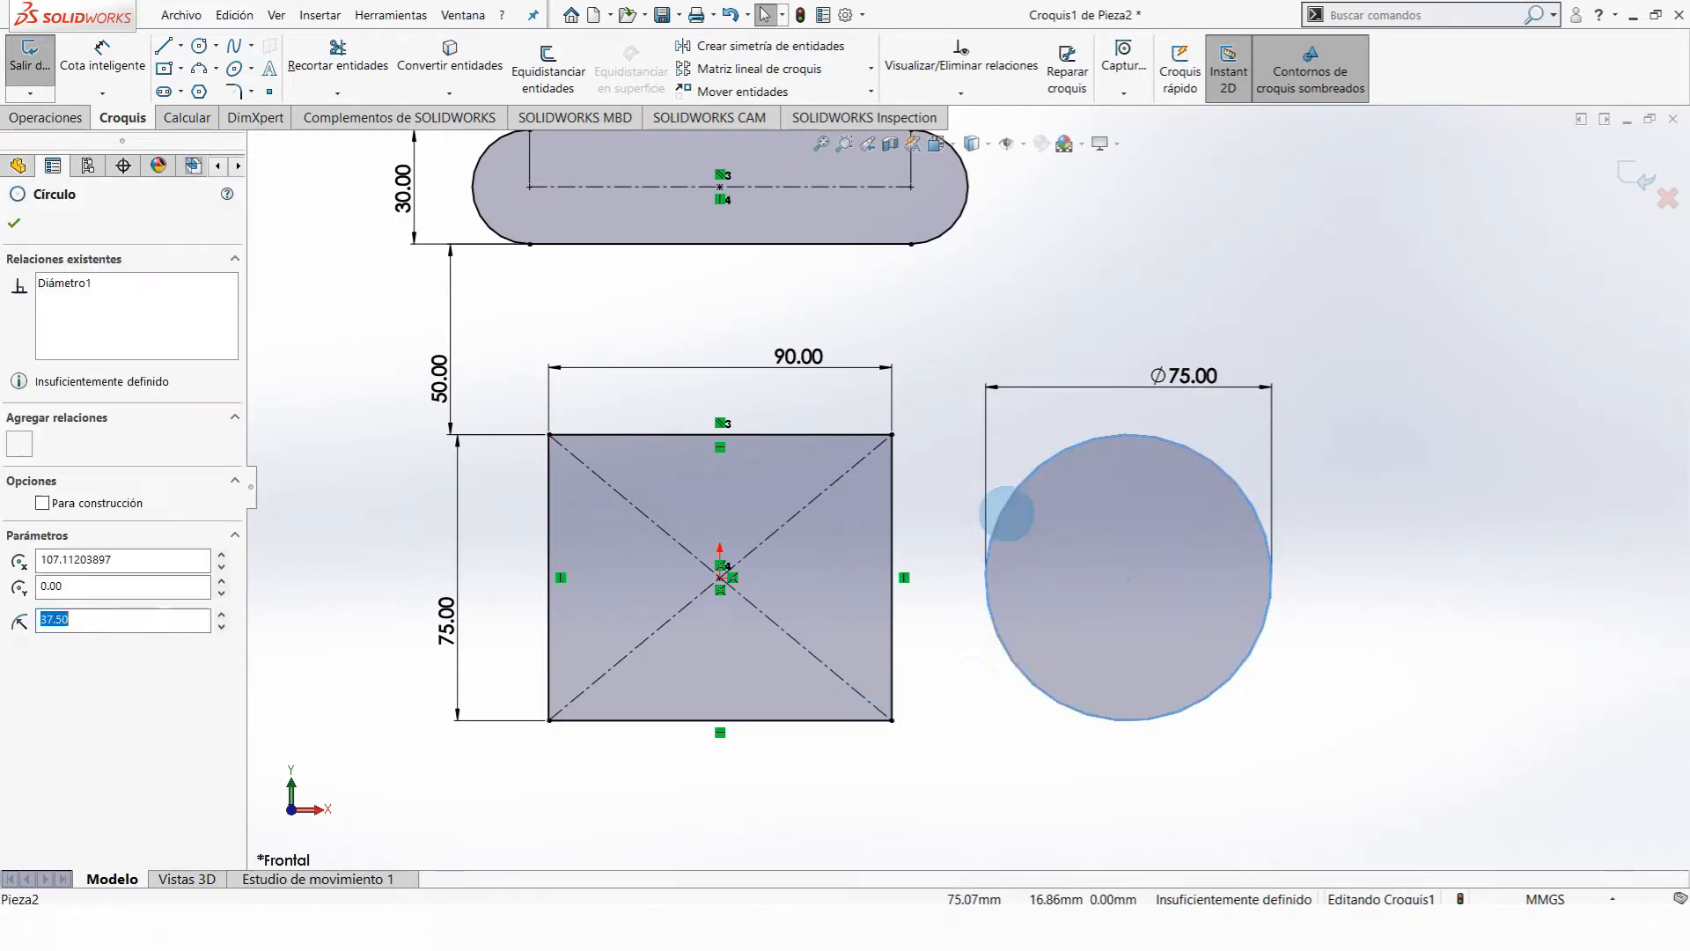
{"action": "left_click", "coordinate": [892, 500], "text": "ctrl"}
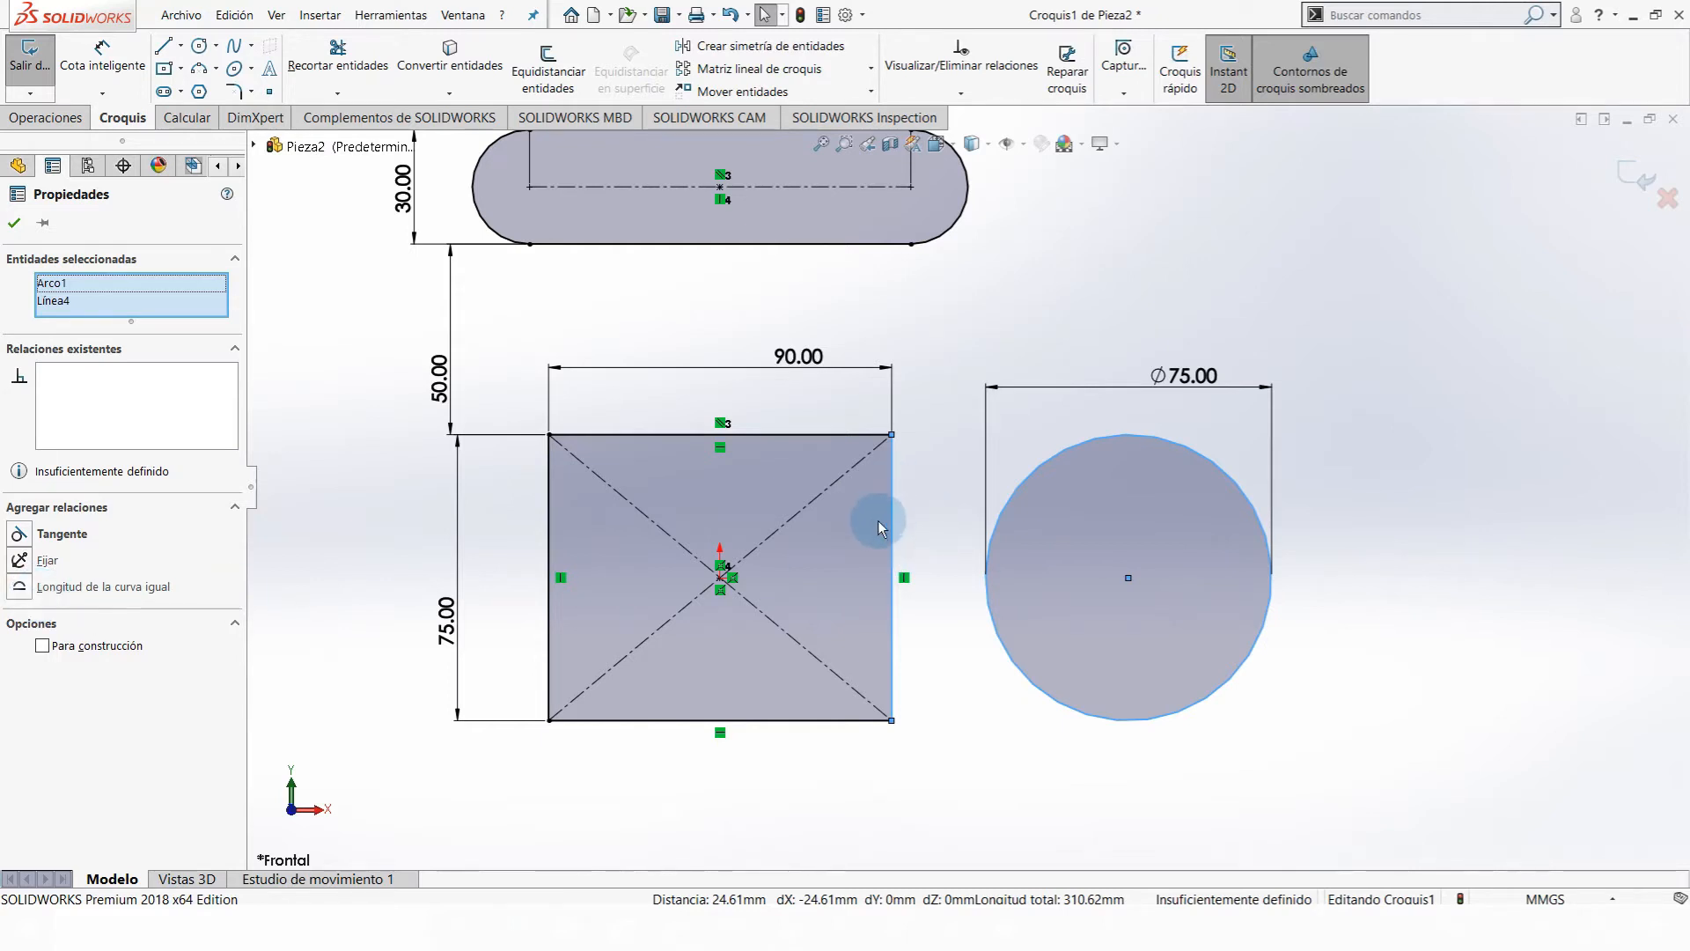
{"action": "left_click", "coordinate": [20, 535]}
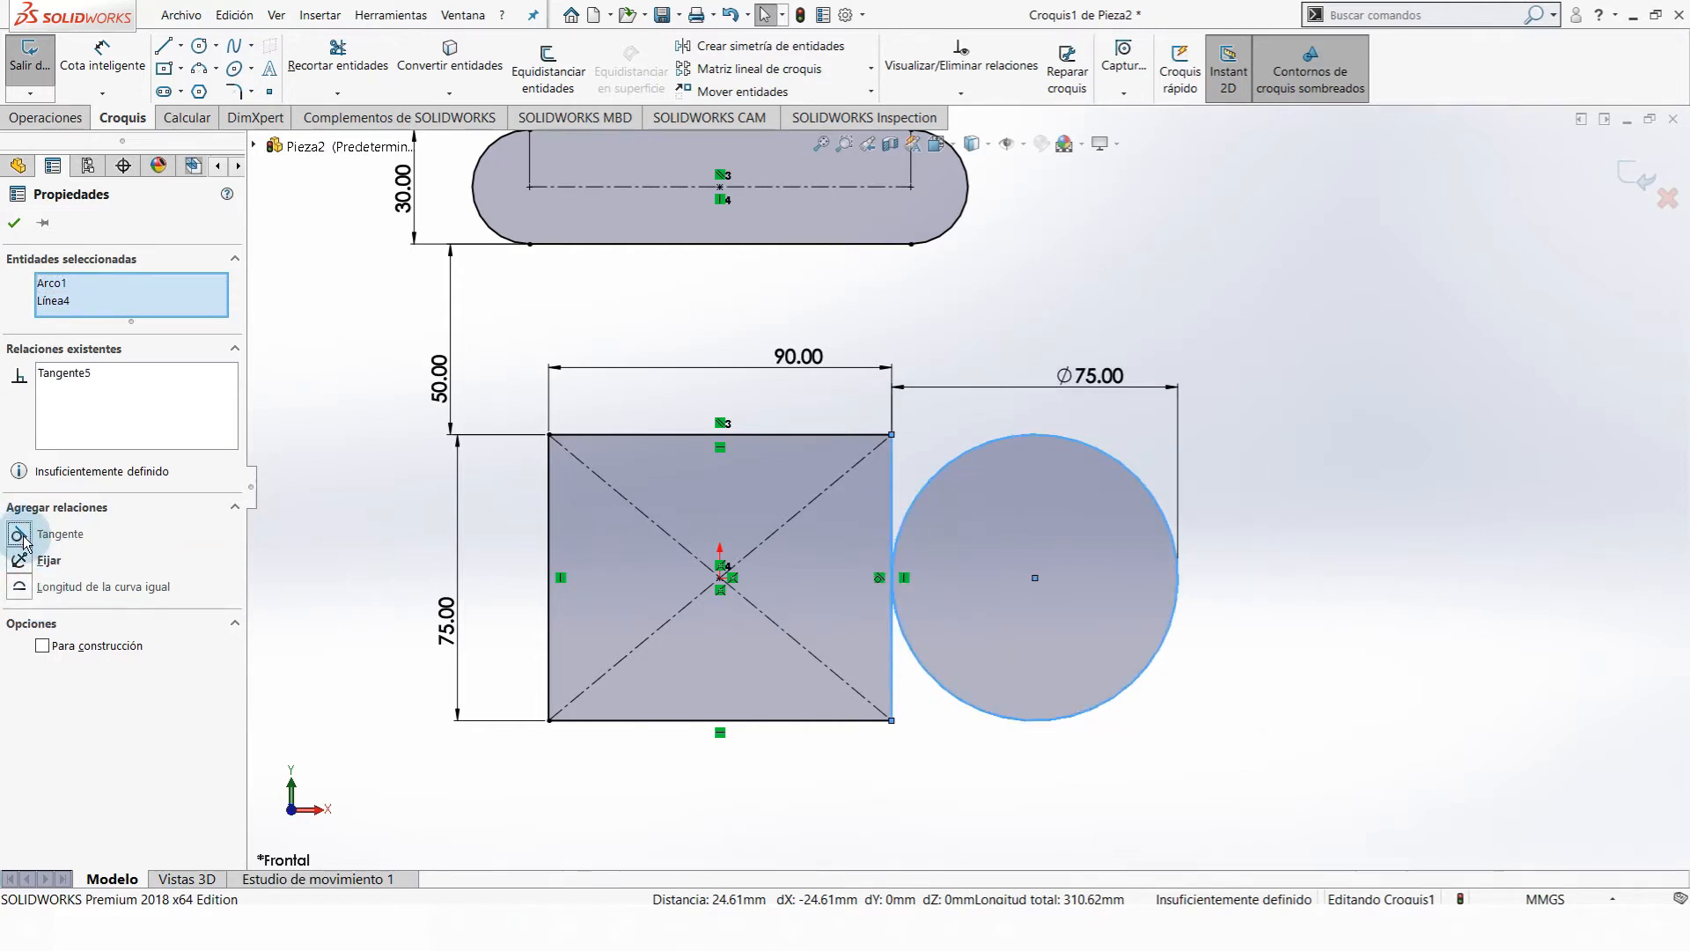
{"action": "left_click", "coordinate": [1502, 532]}
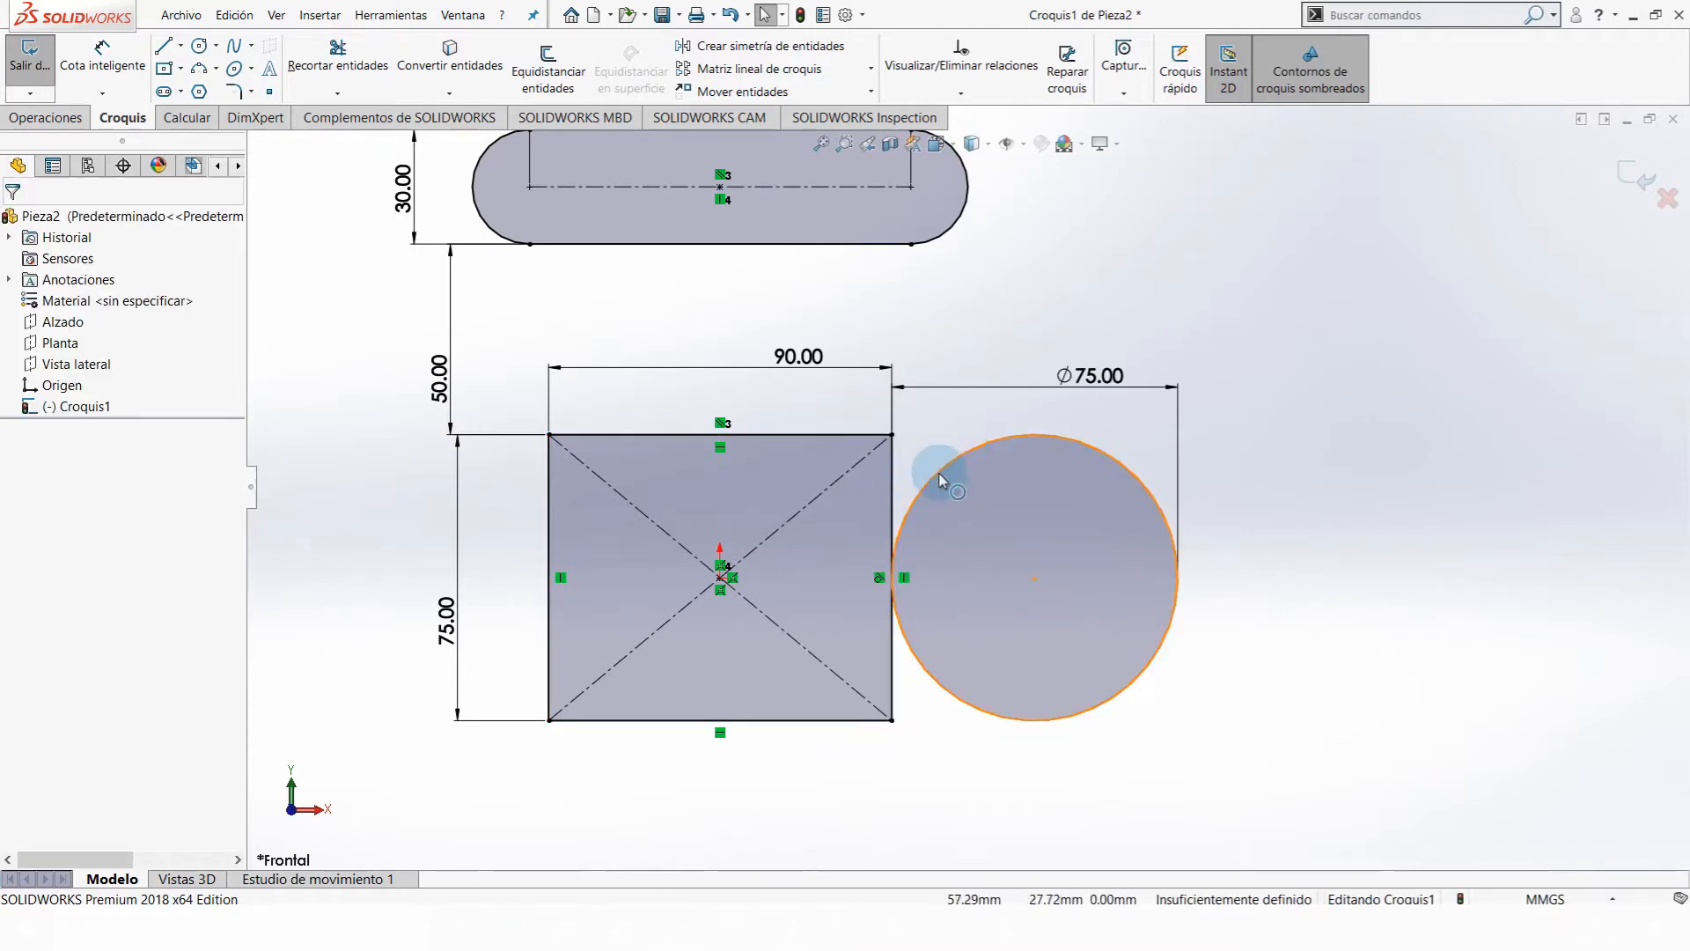
- Slide the circle down along the rectangle's right edge and back up beside it to test the tangency
{"action": "left_click", "coordinate": [991, 438]}
{"action": "left_click_drag", "start_coordinate": [1012, 447], "coordinate": [946, 670]}
{"action": "scroll", "coordinate": [880, 651], "scroll_direction": "up", "scroll_amount": 3}
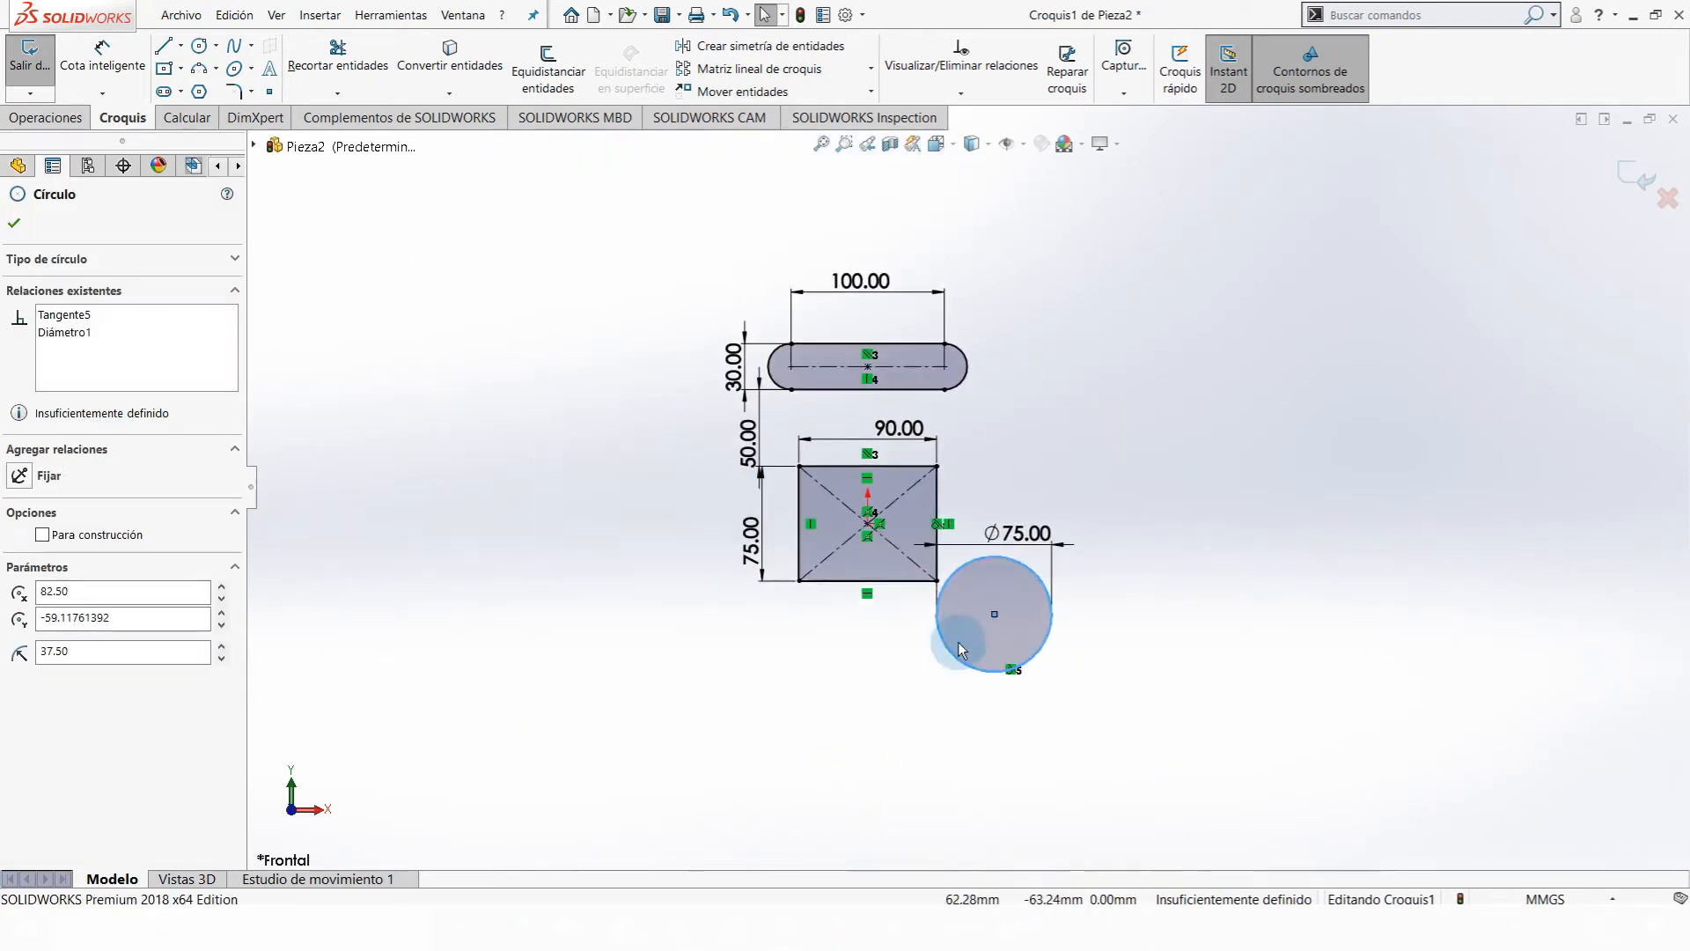
{"action": "scroll", "coordinate": [958, 642], "scroll_direction": "down", "scroll_amount": 6}
{"action": "scroll", "coordinate": [1003, 650], "scroll_direction": "down", "scroll_amount": 3}
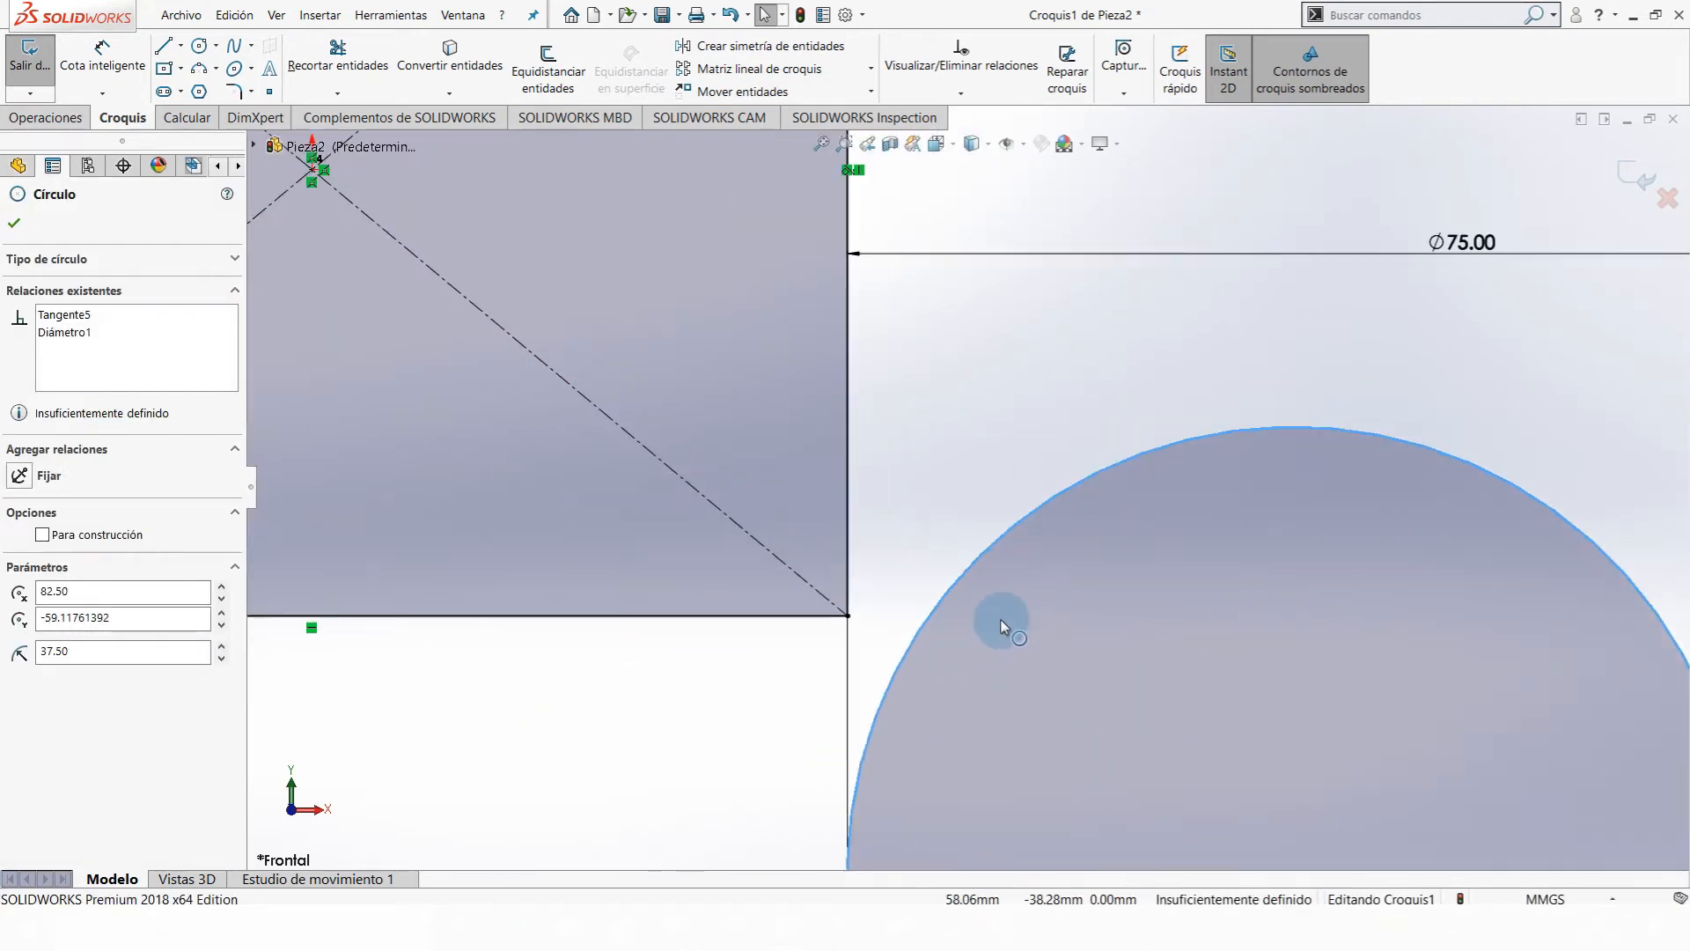
{"action": "scroll", "coordinate": [1013, 493], "scroll_direction": "up", "scroll_amount": 10}
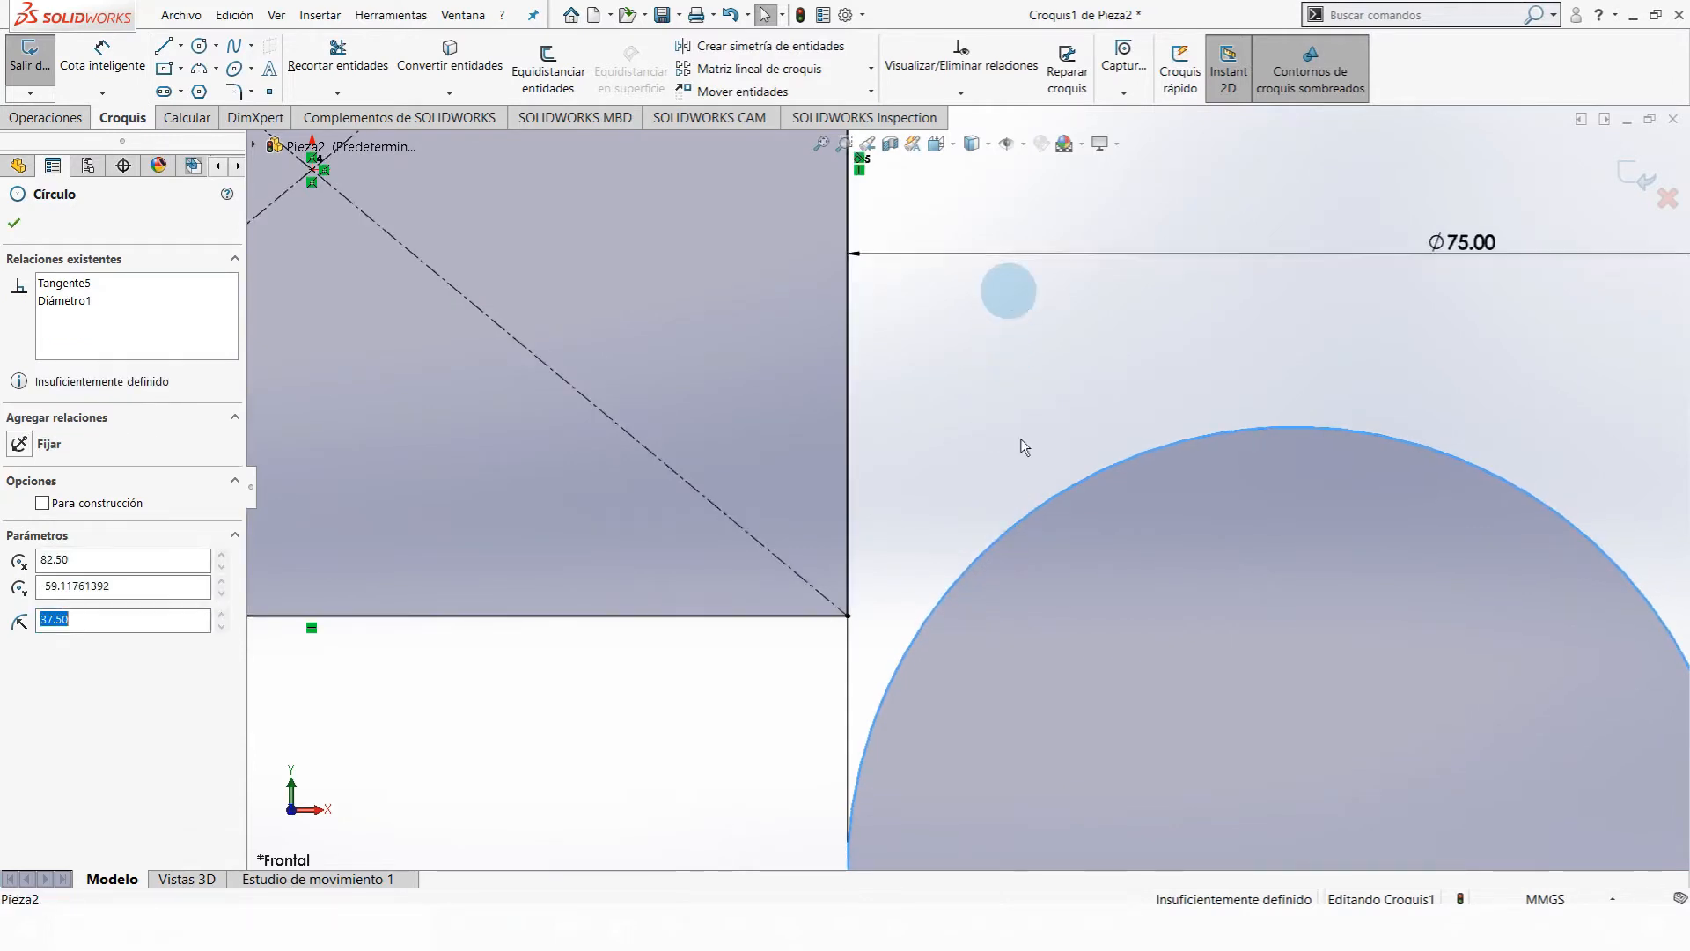
{"action": "left_click", "coordinate": [1056, 366]}
{"action": "scroll", "coordinate": [1016, 524], "scroll_direction": "down", "scroll_amount": 4}
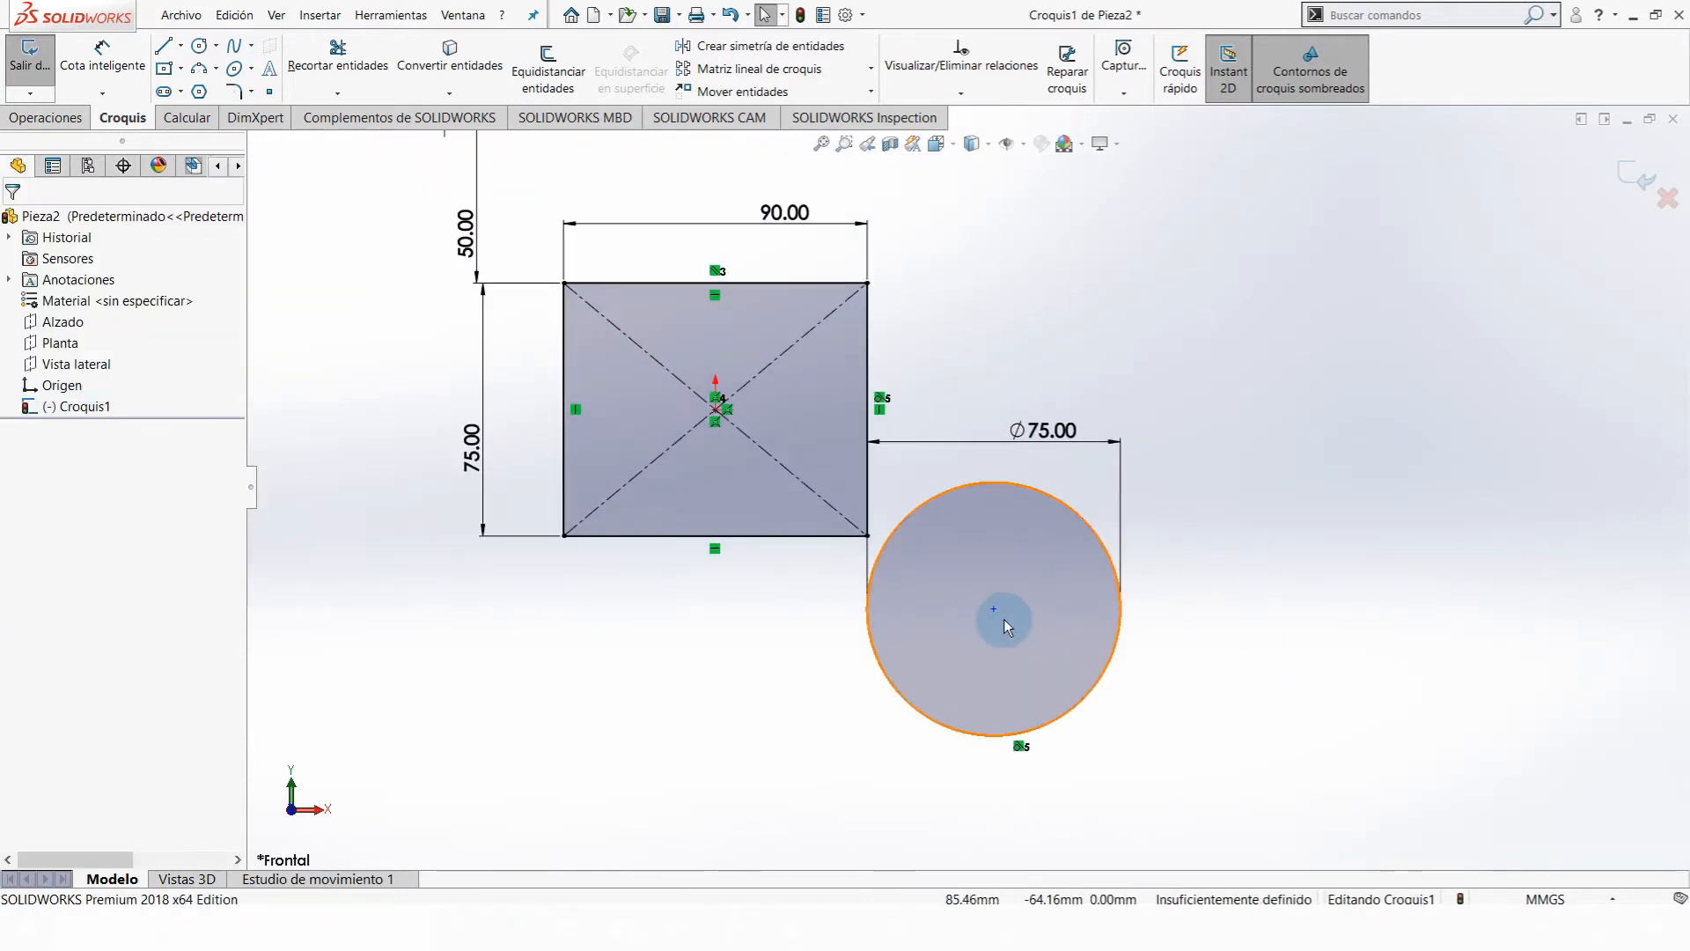
{"action": "left_click_drag", "start_coordinate": [991, 615], "coordinate": [1002, 429]}
{"action": "scroll", "coordinate": [925, 345], "scroll_direction": "down", "scroll_amount": 4}
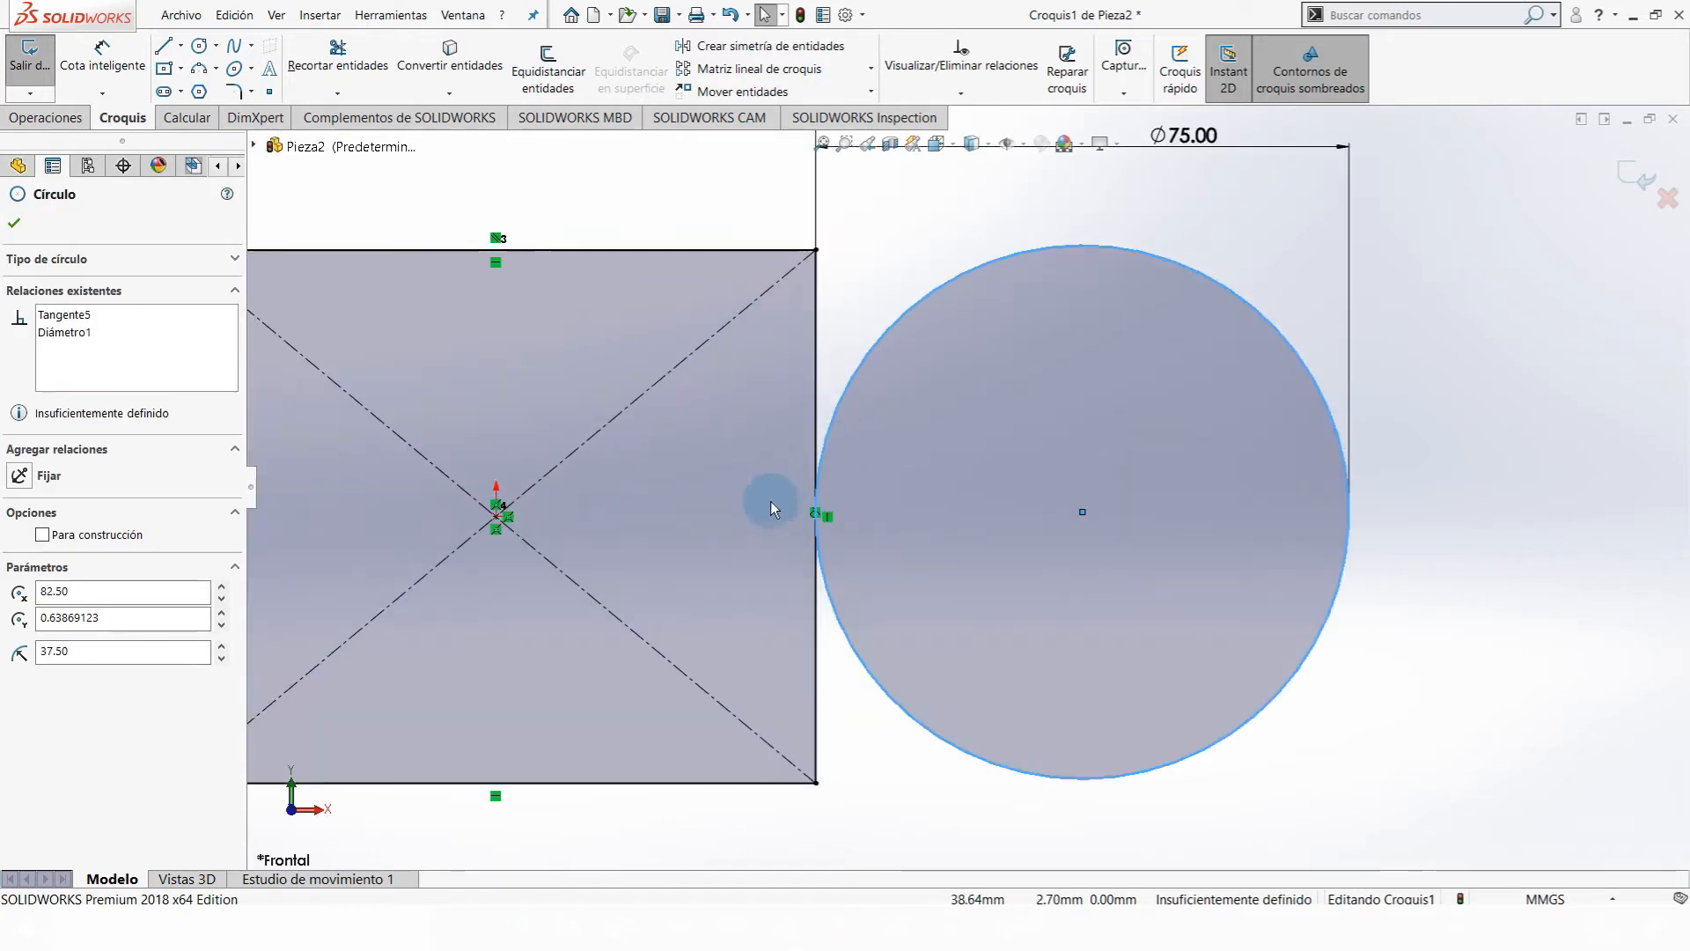
- Delete the circle's tangent relation to the rectangle and move the circle away to the right
{"action": "key", "text": "Escape"}
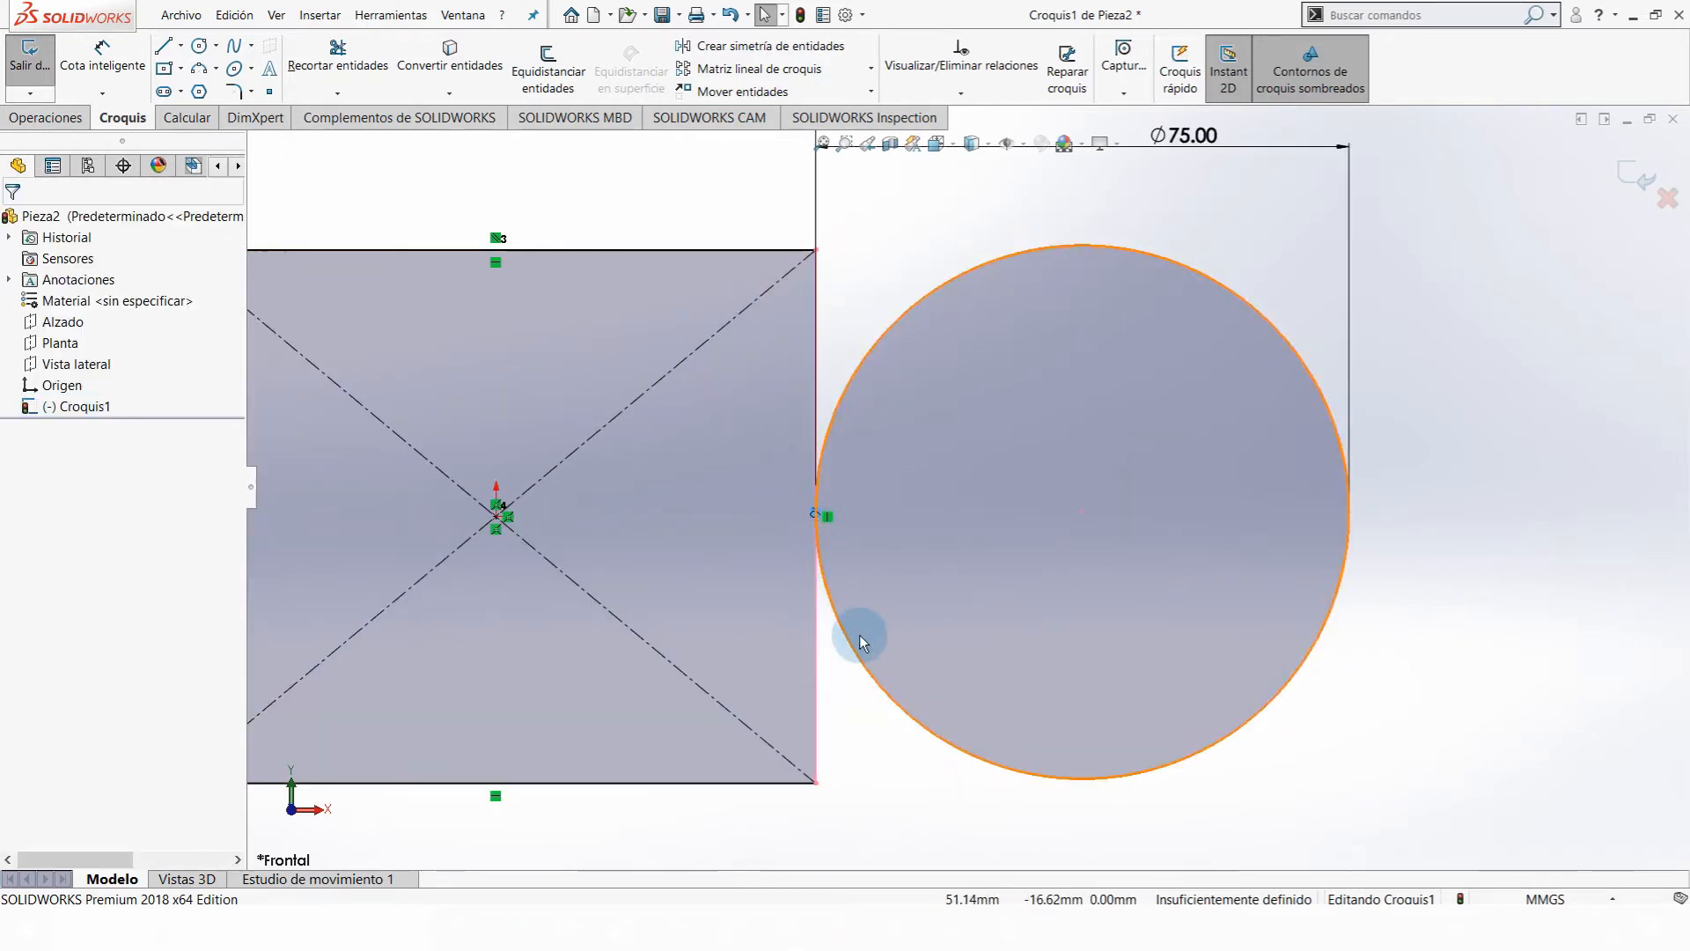
{"action": "scroll", "coordinate": [859, 636], "scroll_direction": "up", "scroll_amount": 4}
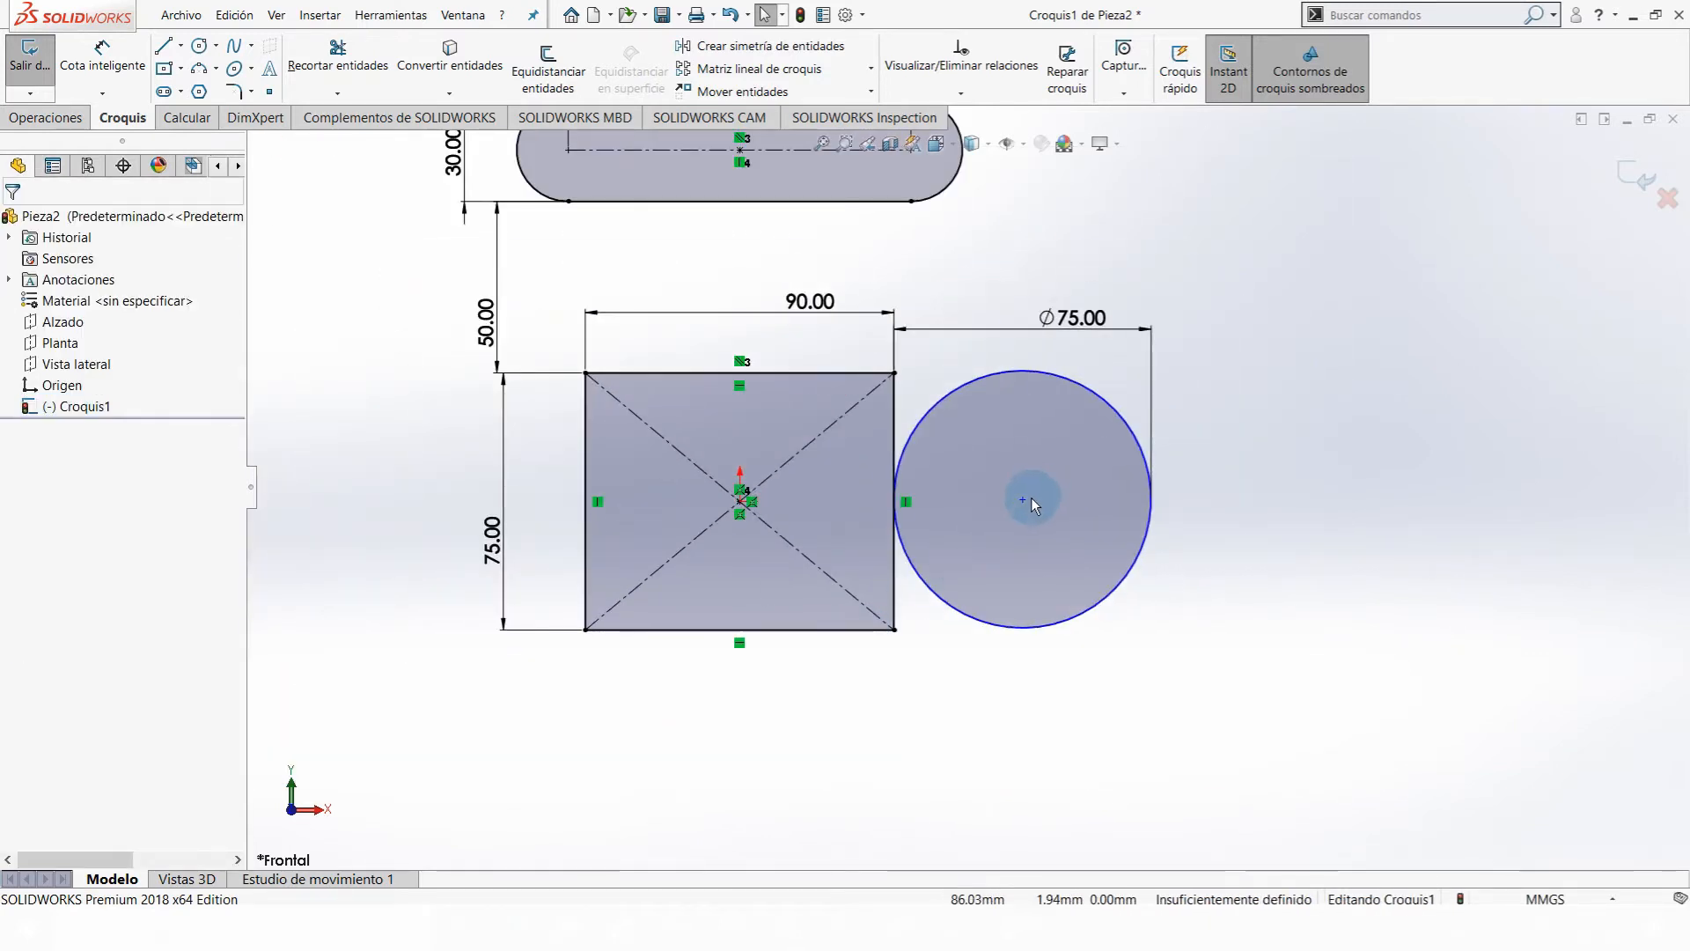
{"action": "left_click_drag", "start_coordinate": [1023, 500], "coordinate": [1170, 489]}
{"action": "left_click", "coordinate": [1199, 711]}
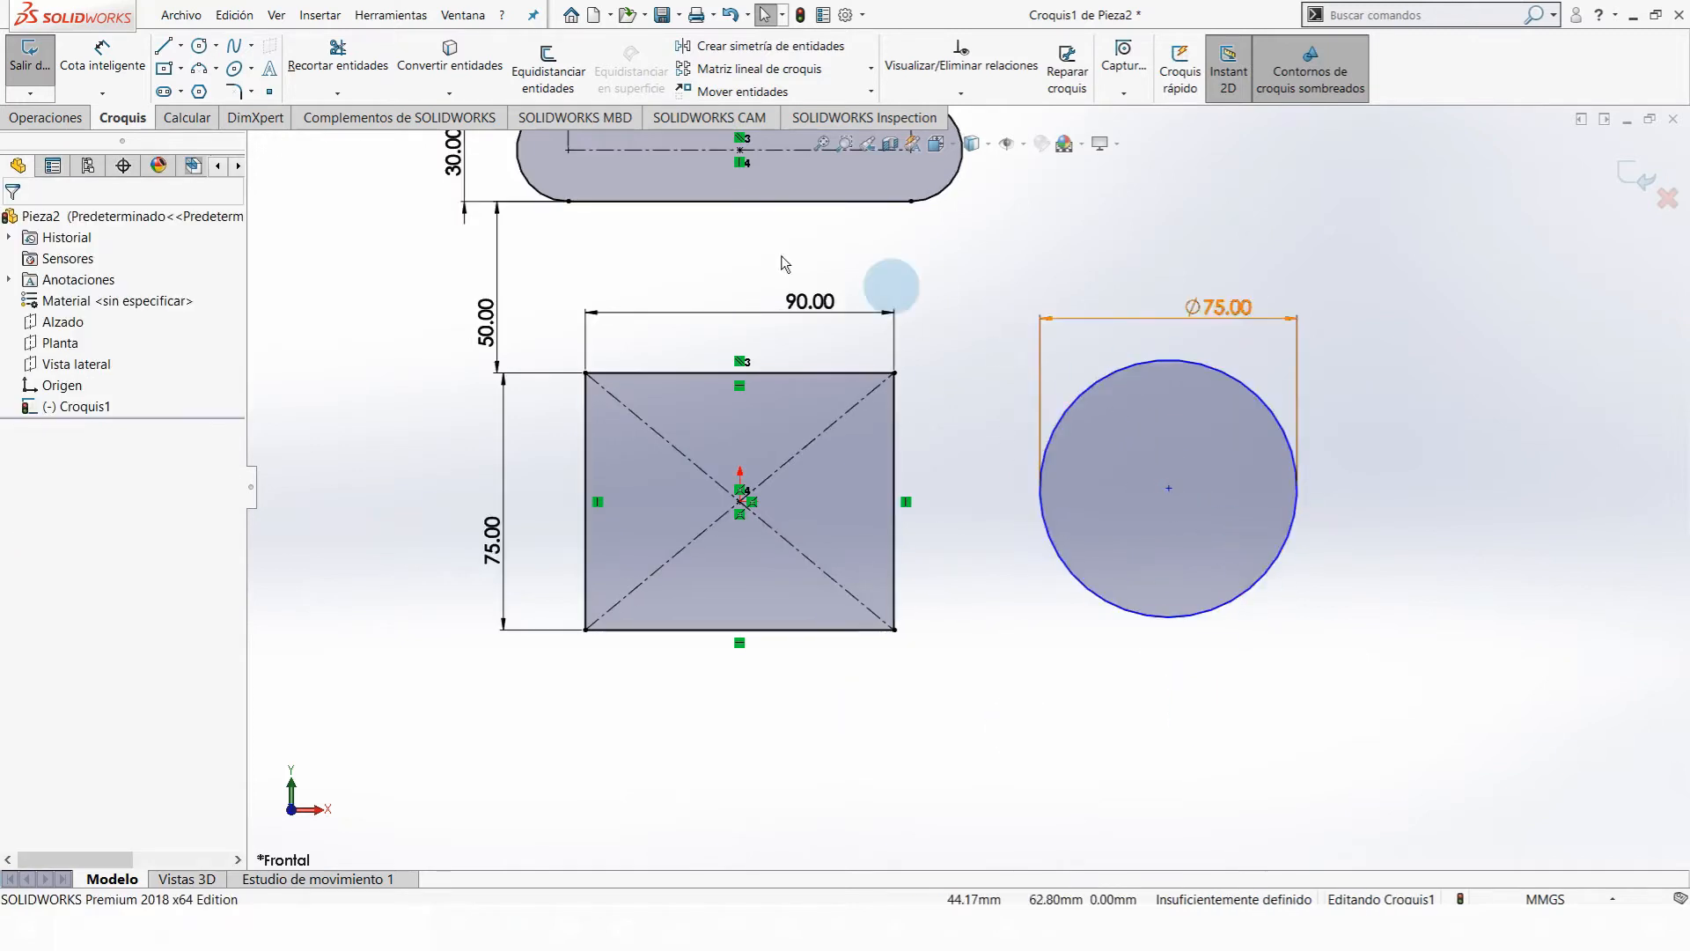
- Make the circle tangent to the rectangle's right edge again
{"action": "left_click", "coordinate": [1081, 404]}
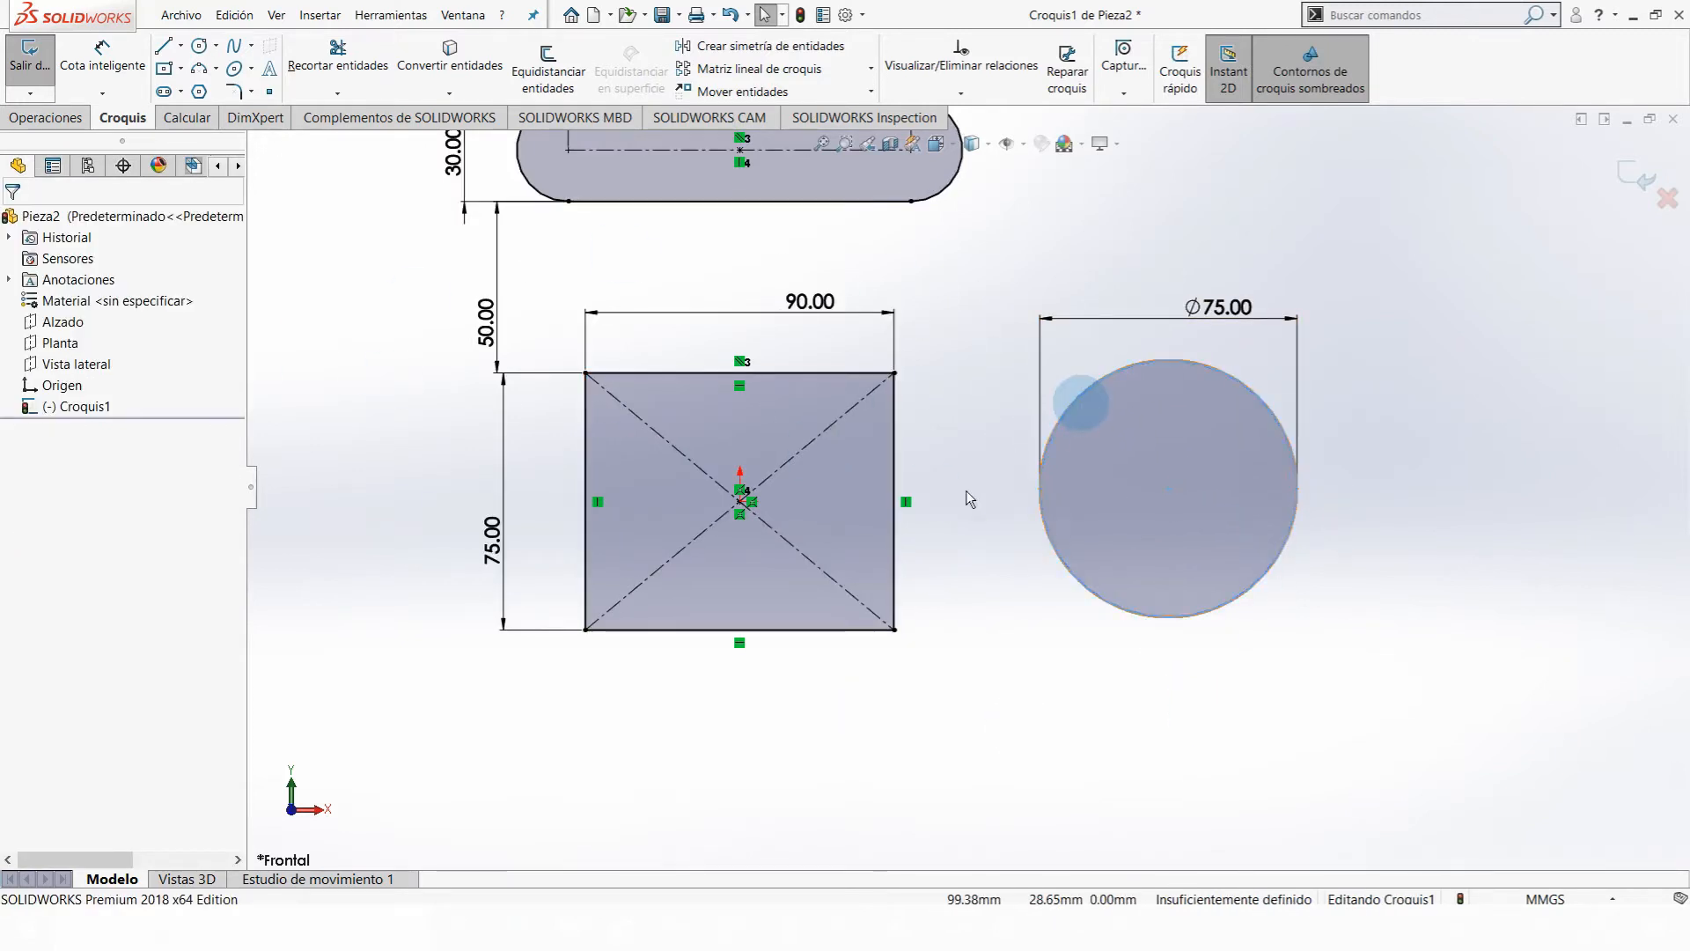
{"action": "left_click", "coordinate": [893, 445], "text": "ctrl"}
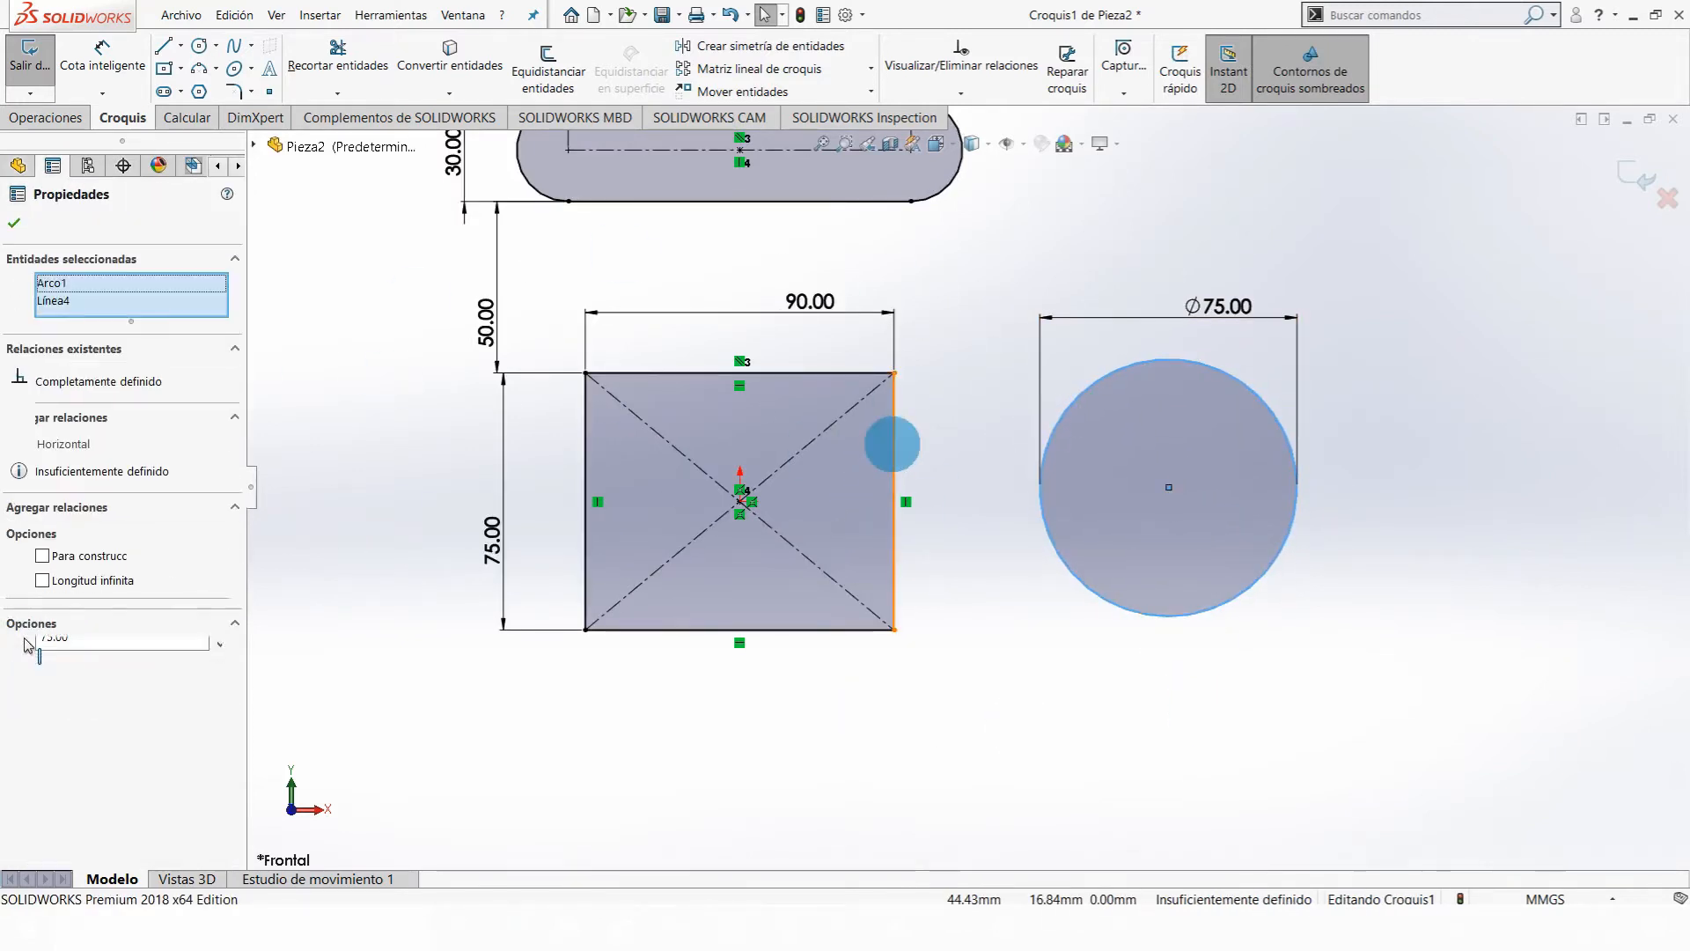
{"action": "left_click", "coordinate": [24, 538]}
{"action": "left_click", "coordinate": [1369, 671]}
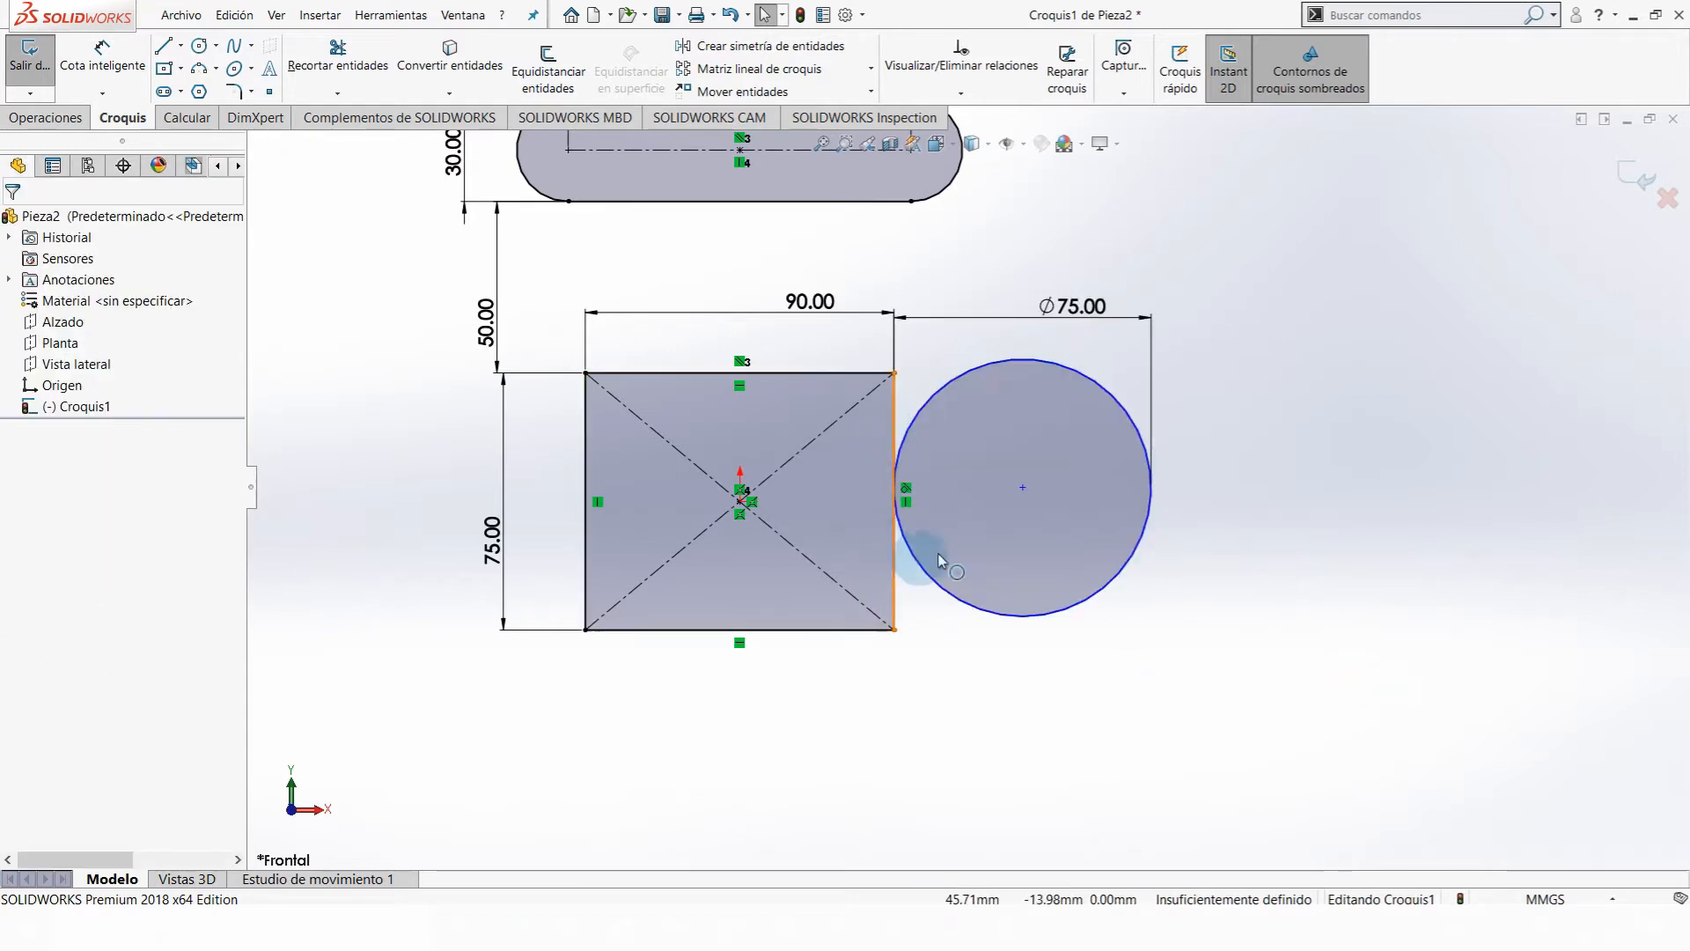
- Add a horizontal relation between the circle's centre point and the rectangle's centre point
{"action": "left_click", "coordinate": [1022, 487]}
{"action": "left_click", "coordinate": [1023, 487]}
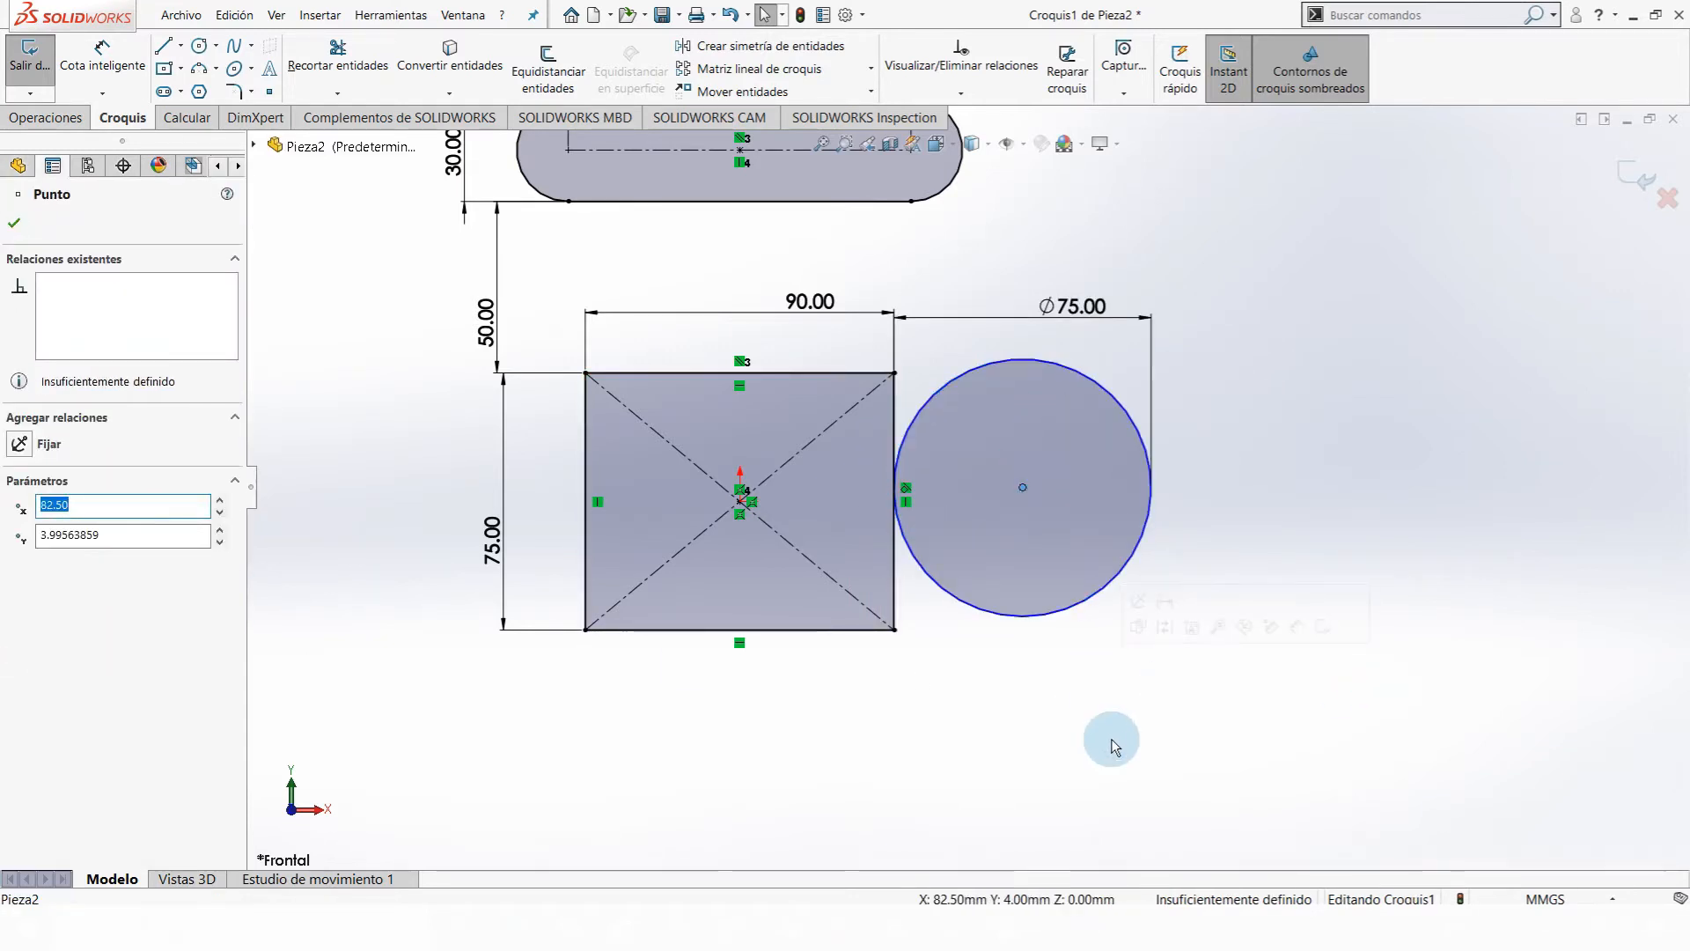
{"action": "left_click", "coordinate": [740, 502]}
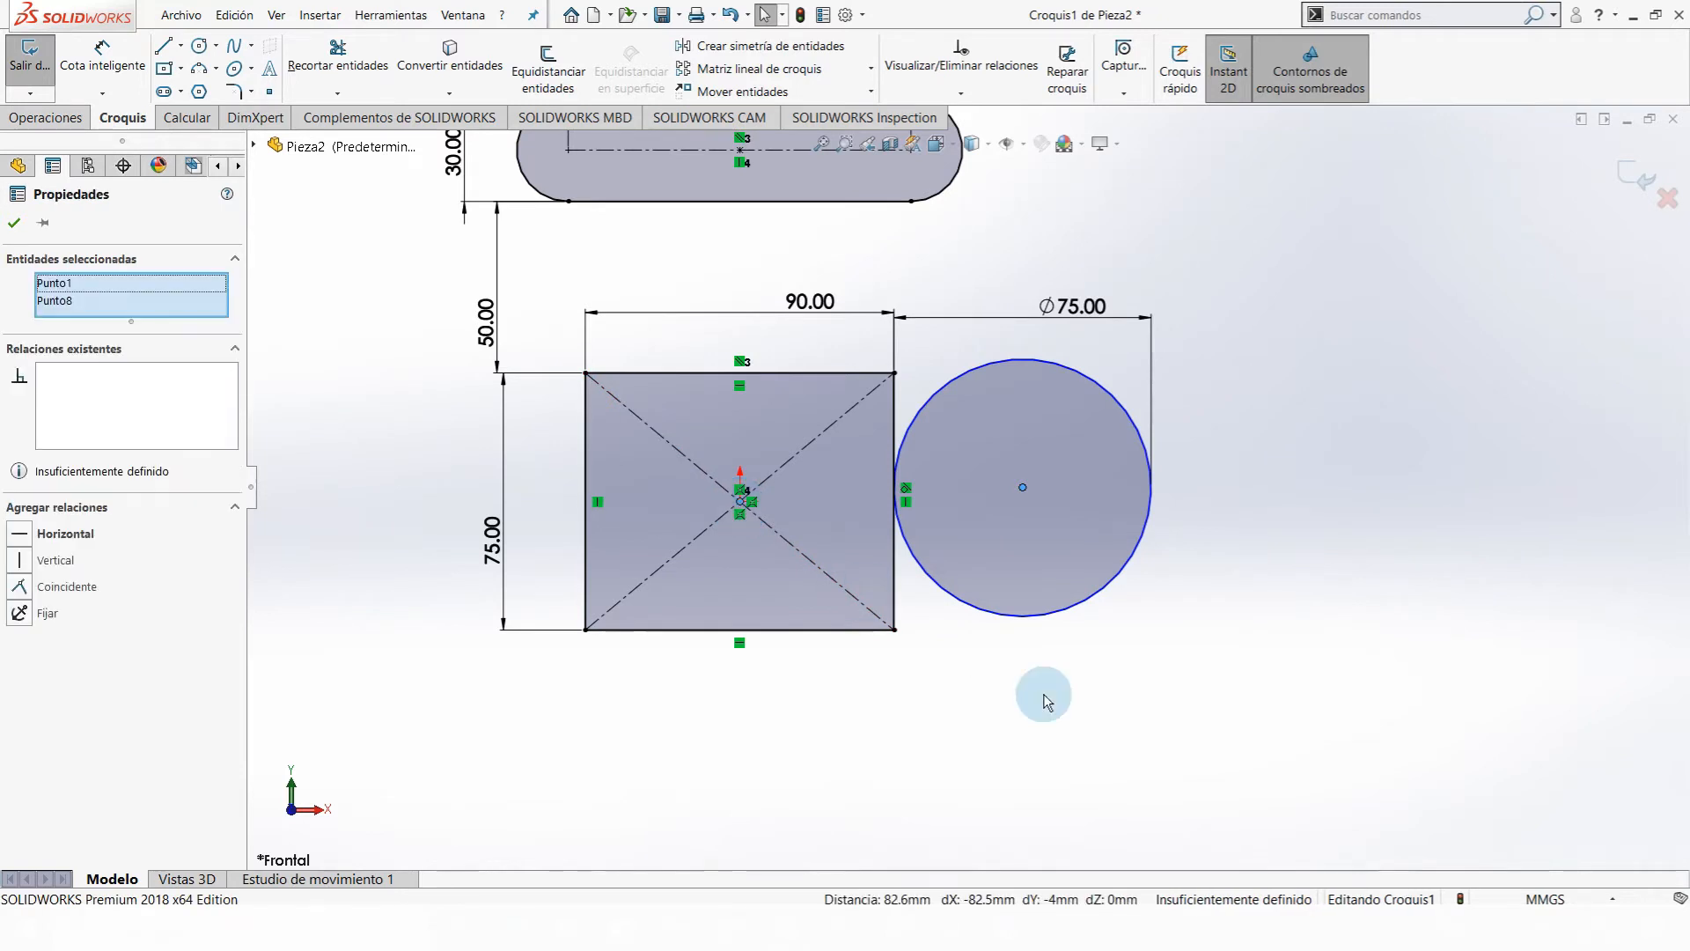
{"action": "left_click", "coordinate": [23, 539]}
{"action": "left_click", "coordinate": [1553, 472]}
- Move the 50 mm gap dimension and the rectangle's height dimension outward to line up with the slot's 30 mm dimension
{"action": "scroll", "coordinate": [890, 378], "scroll_direction": "up", "scroll_amount": 4}
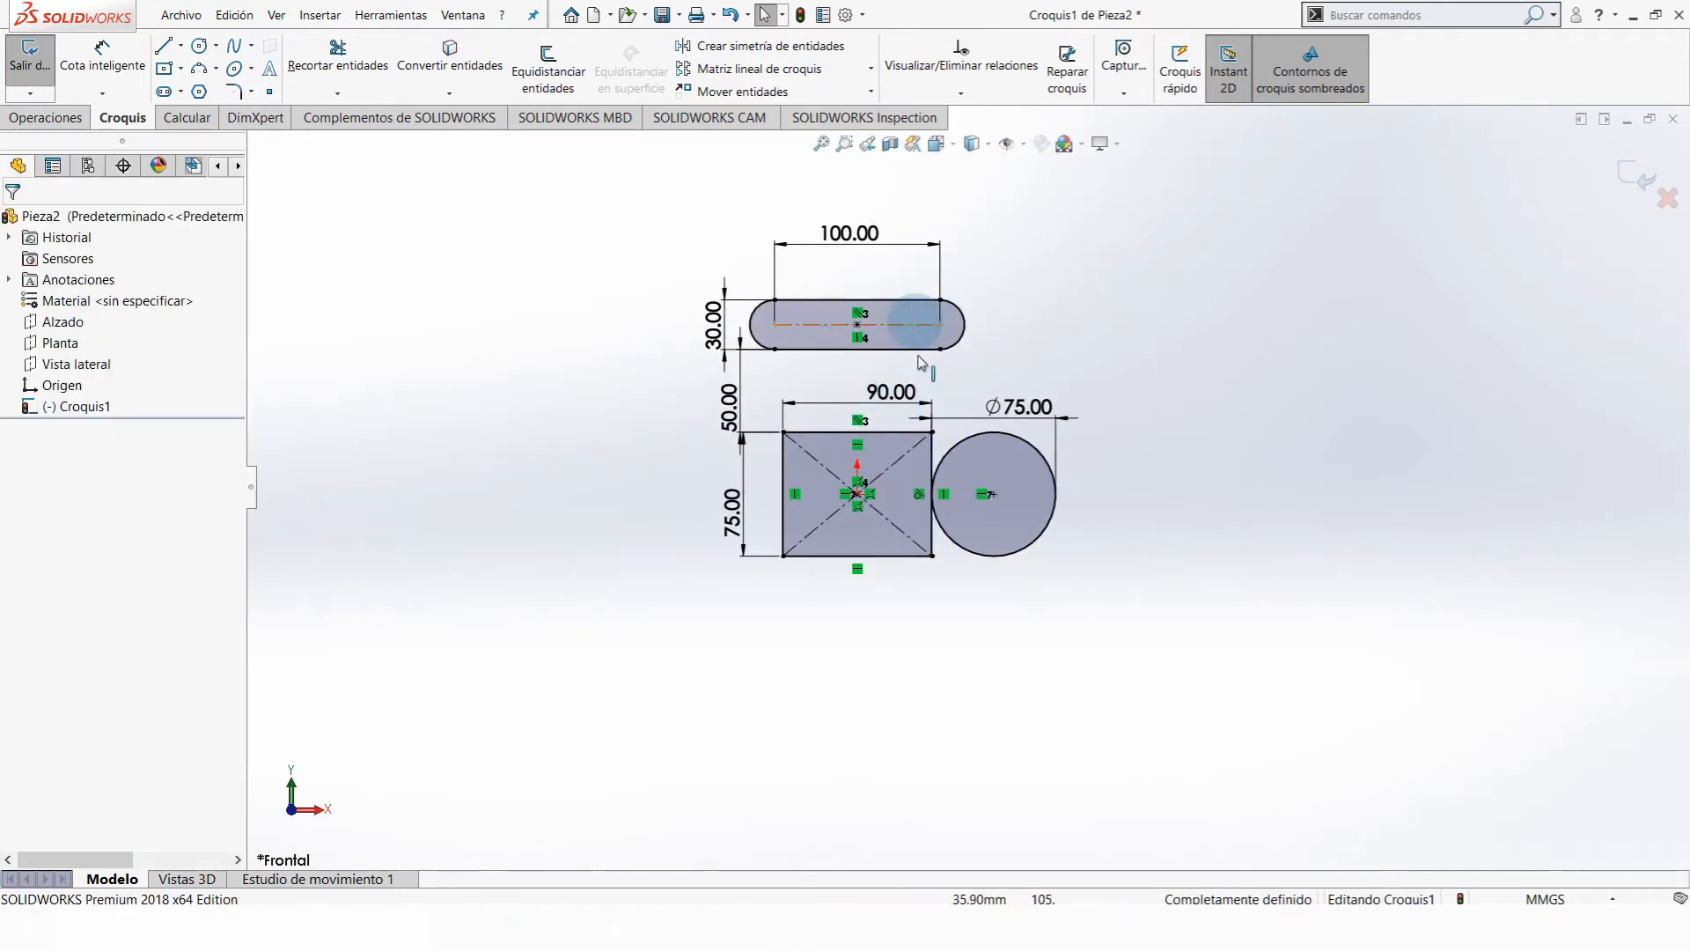
{"action": "scroll", "coordinate": [918, 357], "scroll_direction": "down", "scroll_amount": 3}
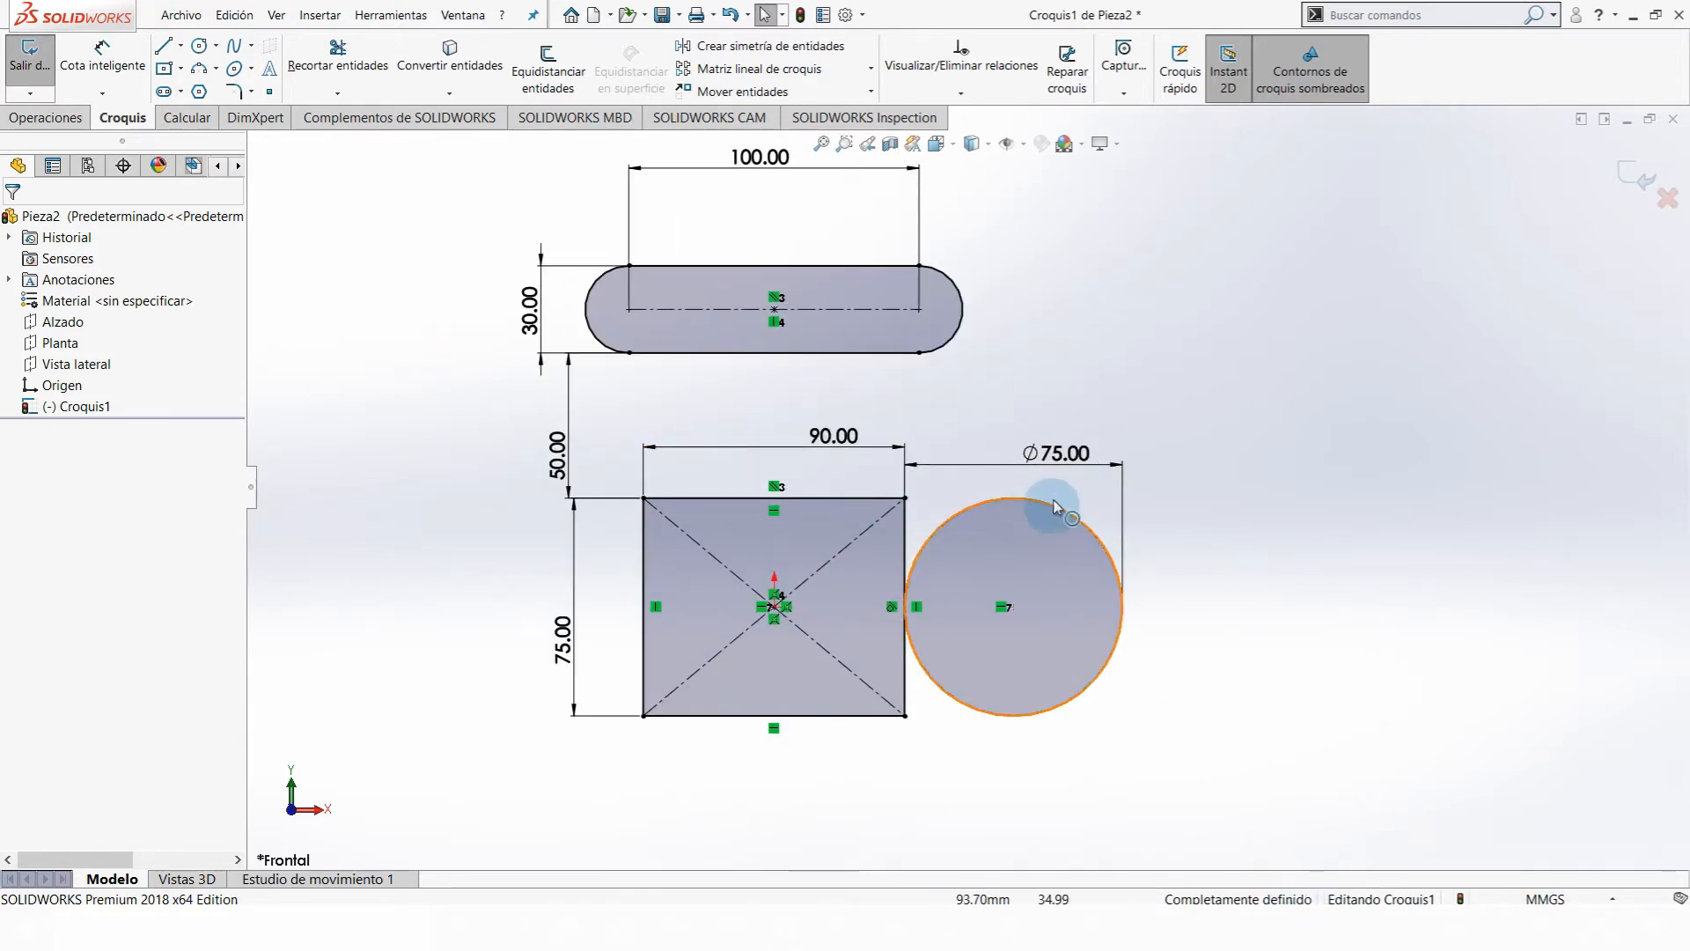
{"action": "scroll", "coordinate": [904, 410], "scroll_direction": "up", "scroll_amount": 1}
{"action": "scroll", "coordinate": [715, 387], "scroll_direction": "down", "scroll_amount": 1}
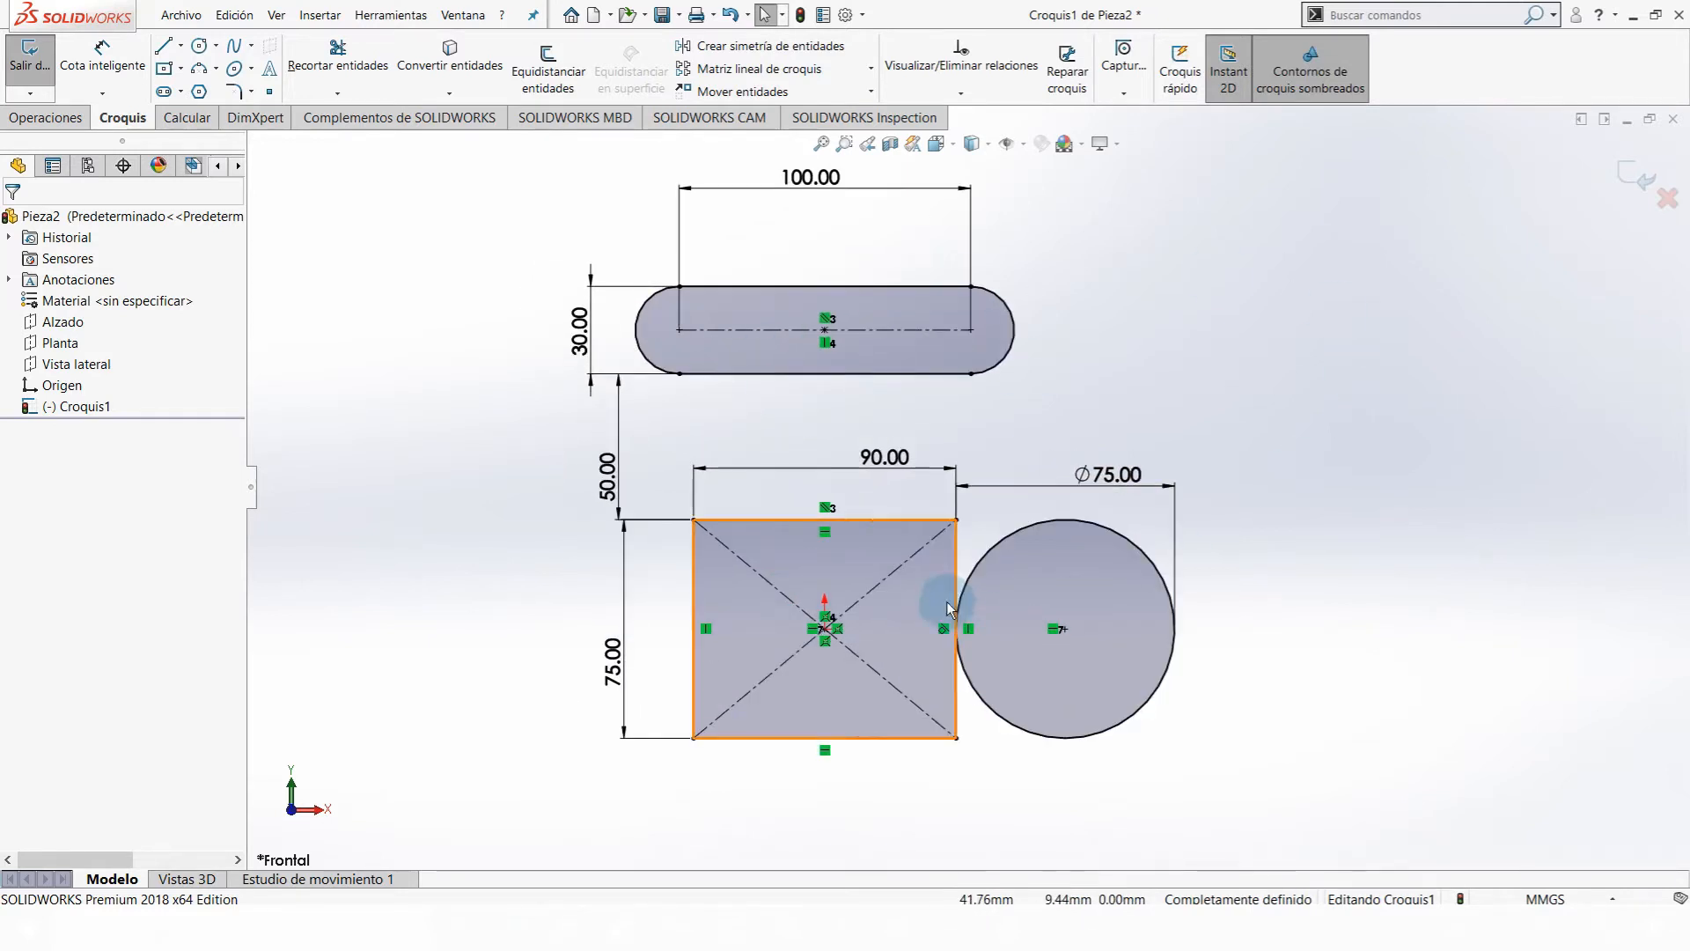
{"action": "left_click_drag", "start_coordinate": [606, 478], "coordinate": [583, 480]}
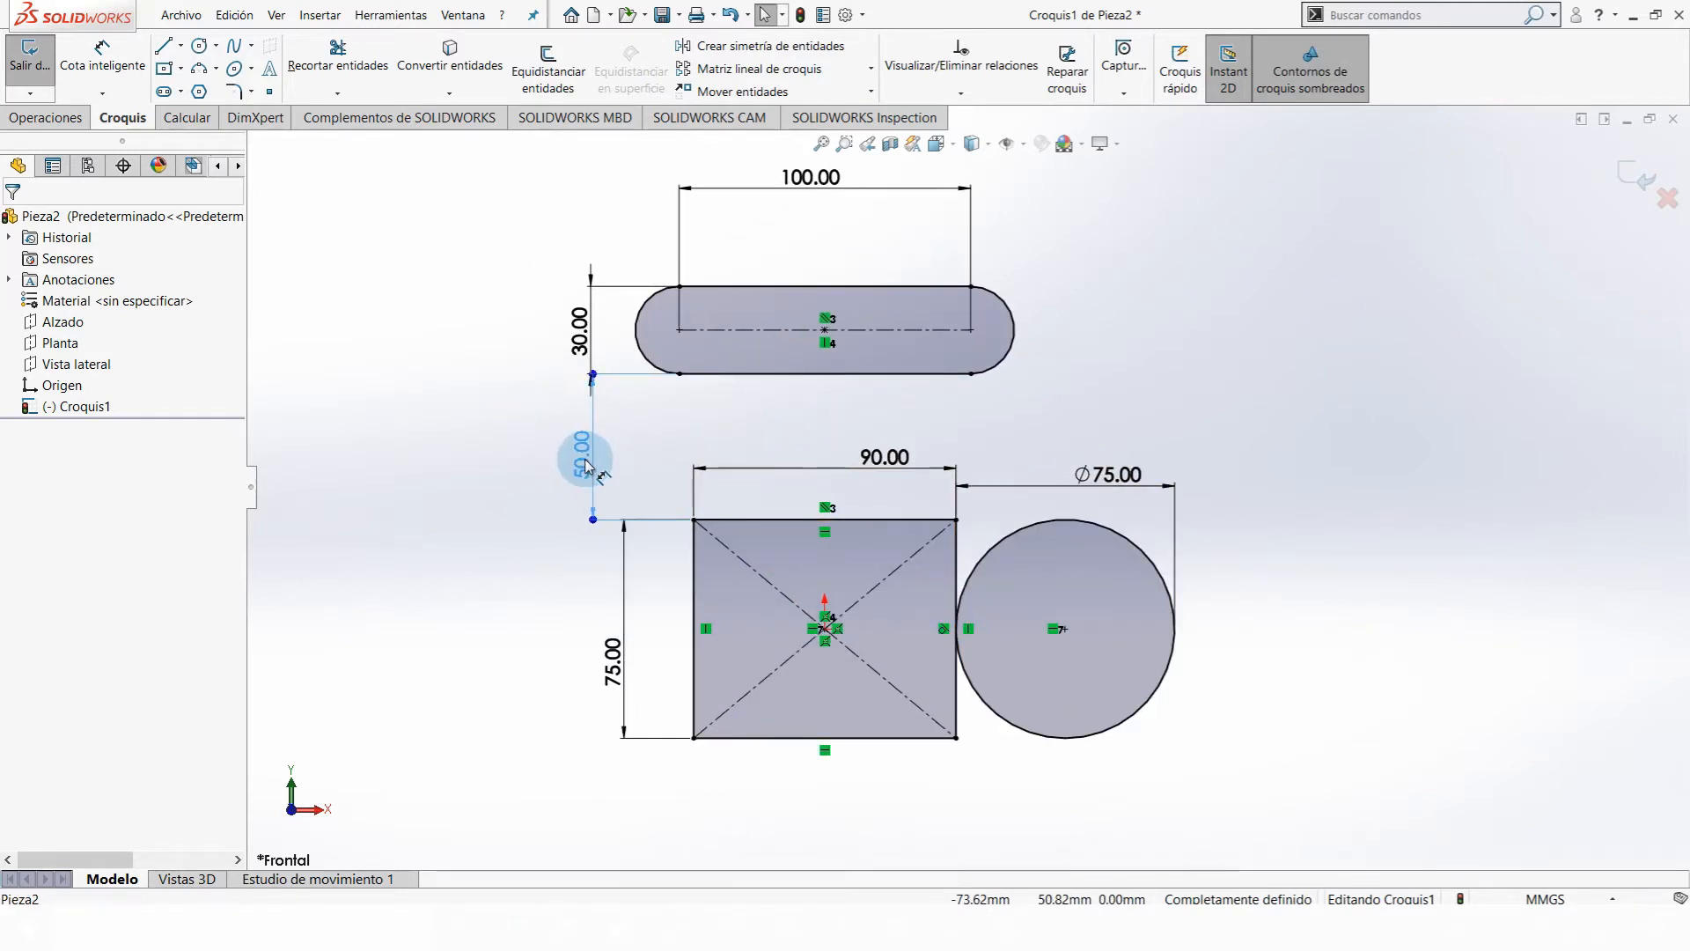
{"action": "left_click", "coordinate": [1090, 396]}
{"action": "left_click_drag", "start_coordinate": [615, 666], "coordinate": [586, 669]}
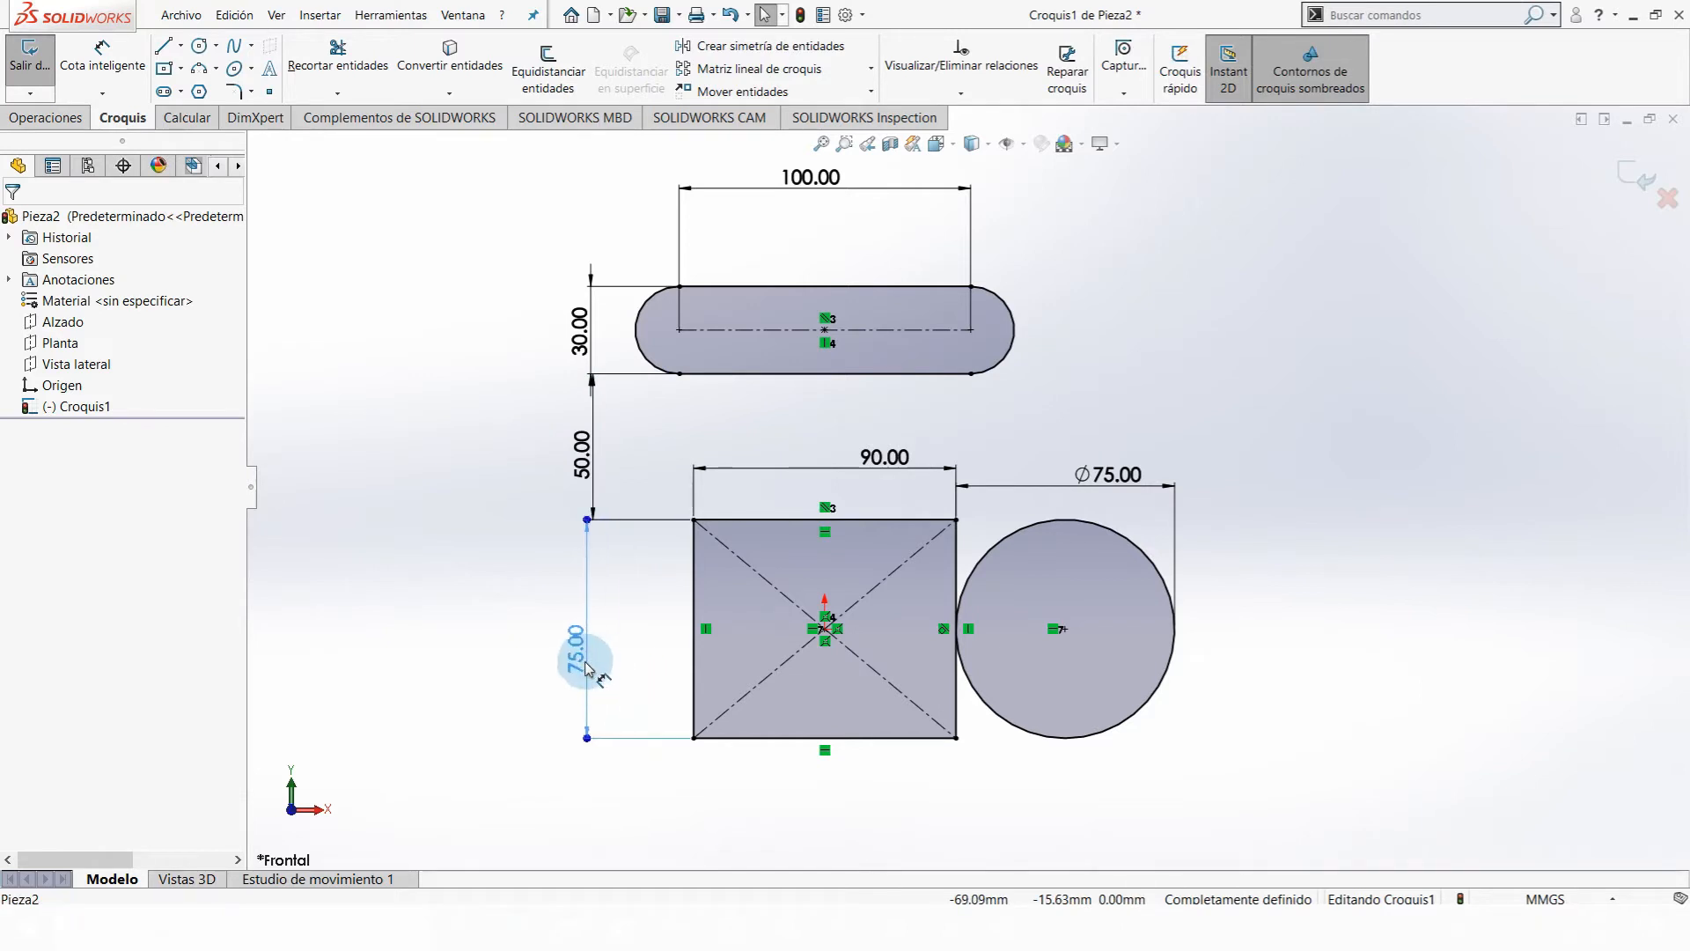
- Delete the tangent relation between the circle and the rectangle, and move the circle away to the right of the rectangle
{"action": "scroll", "coordinate": [1056, 687], "scroll_direction": "down", "scroll_amount": 2}
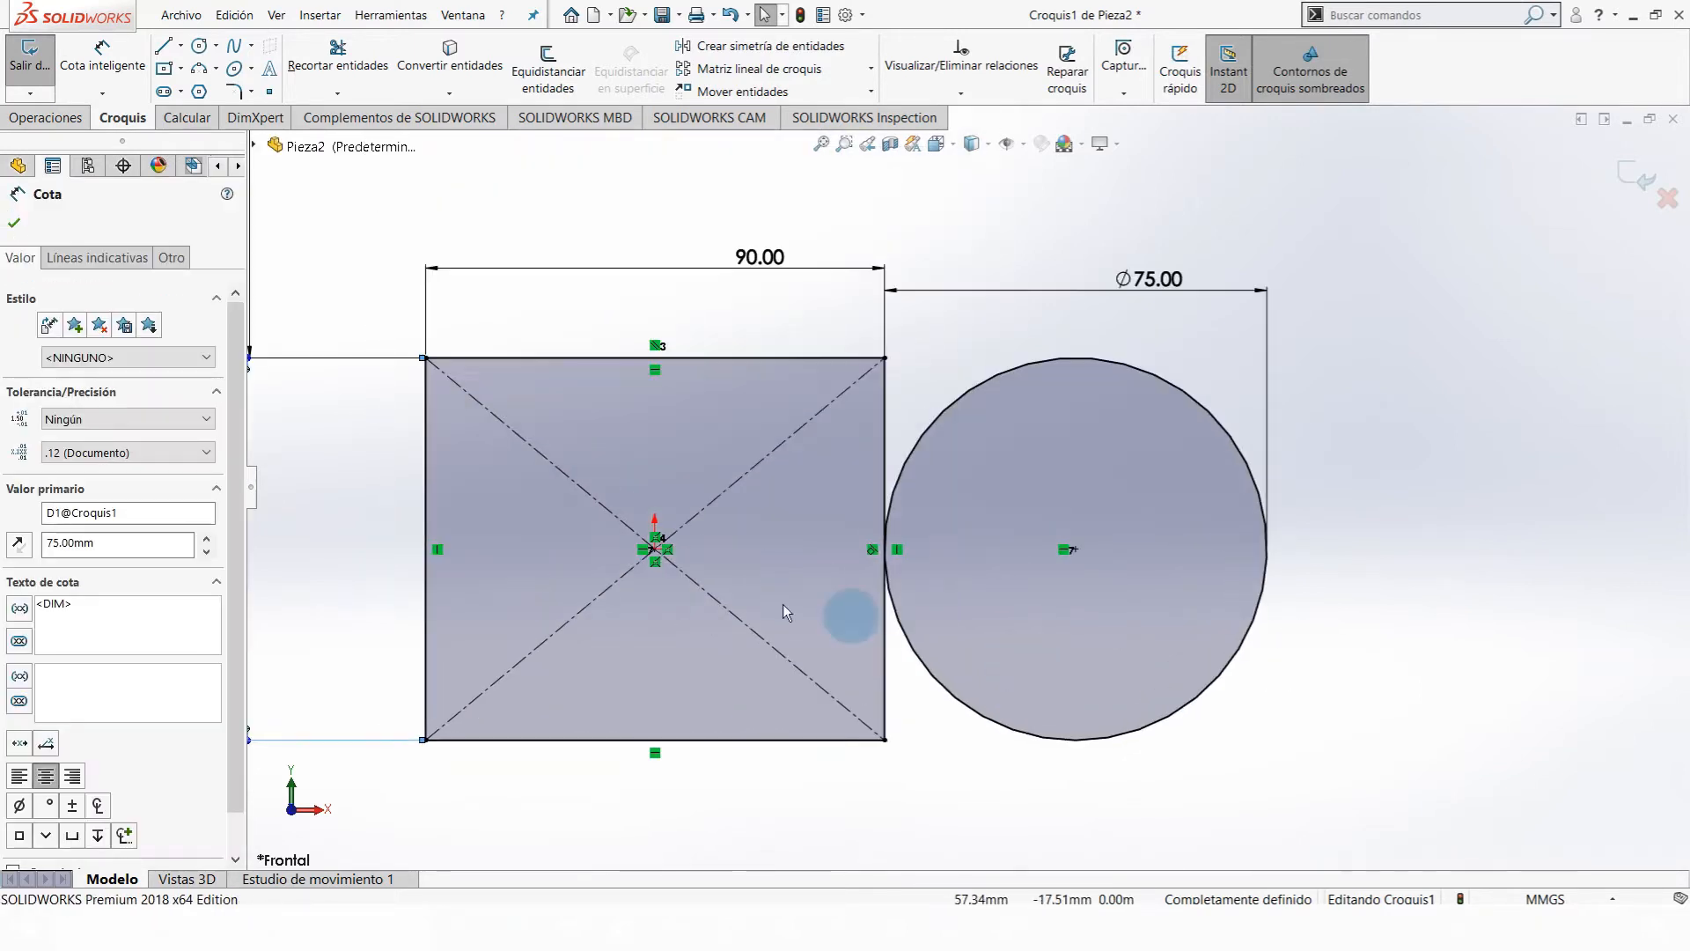
{"action": "left_click", "coordinate": [872, 547]}
{"action": "key", "text": "Delete"}
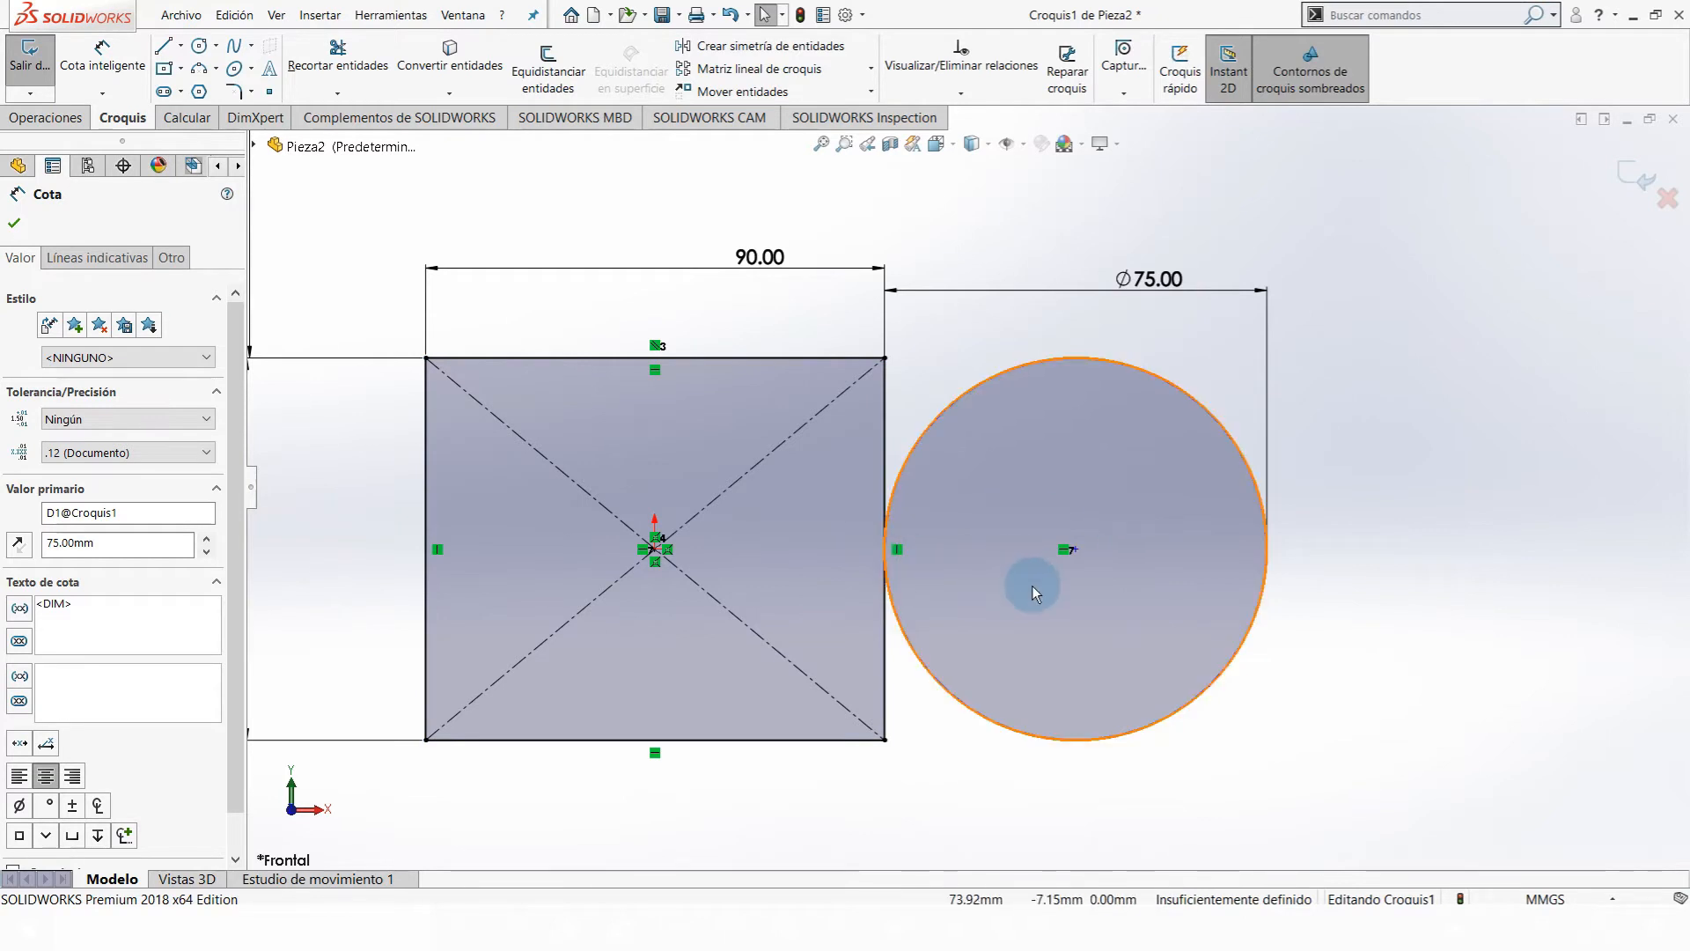
{"action": "left_click_drag", "start_coordinate": [1075, 550], "coordinate": [1210, 537]}
{"action": "scroll", "coordinate": [1209, 536], "scroll_direction": "up", "scroll_amount": 3}
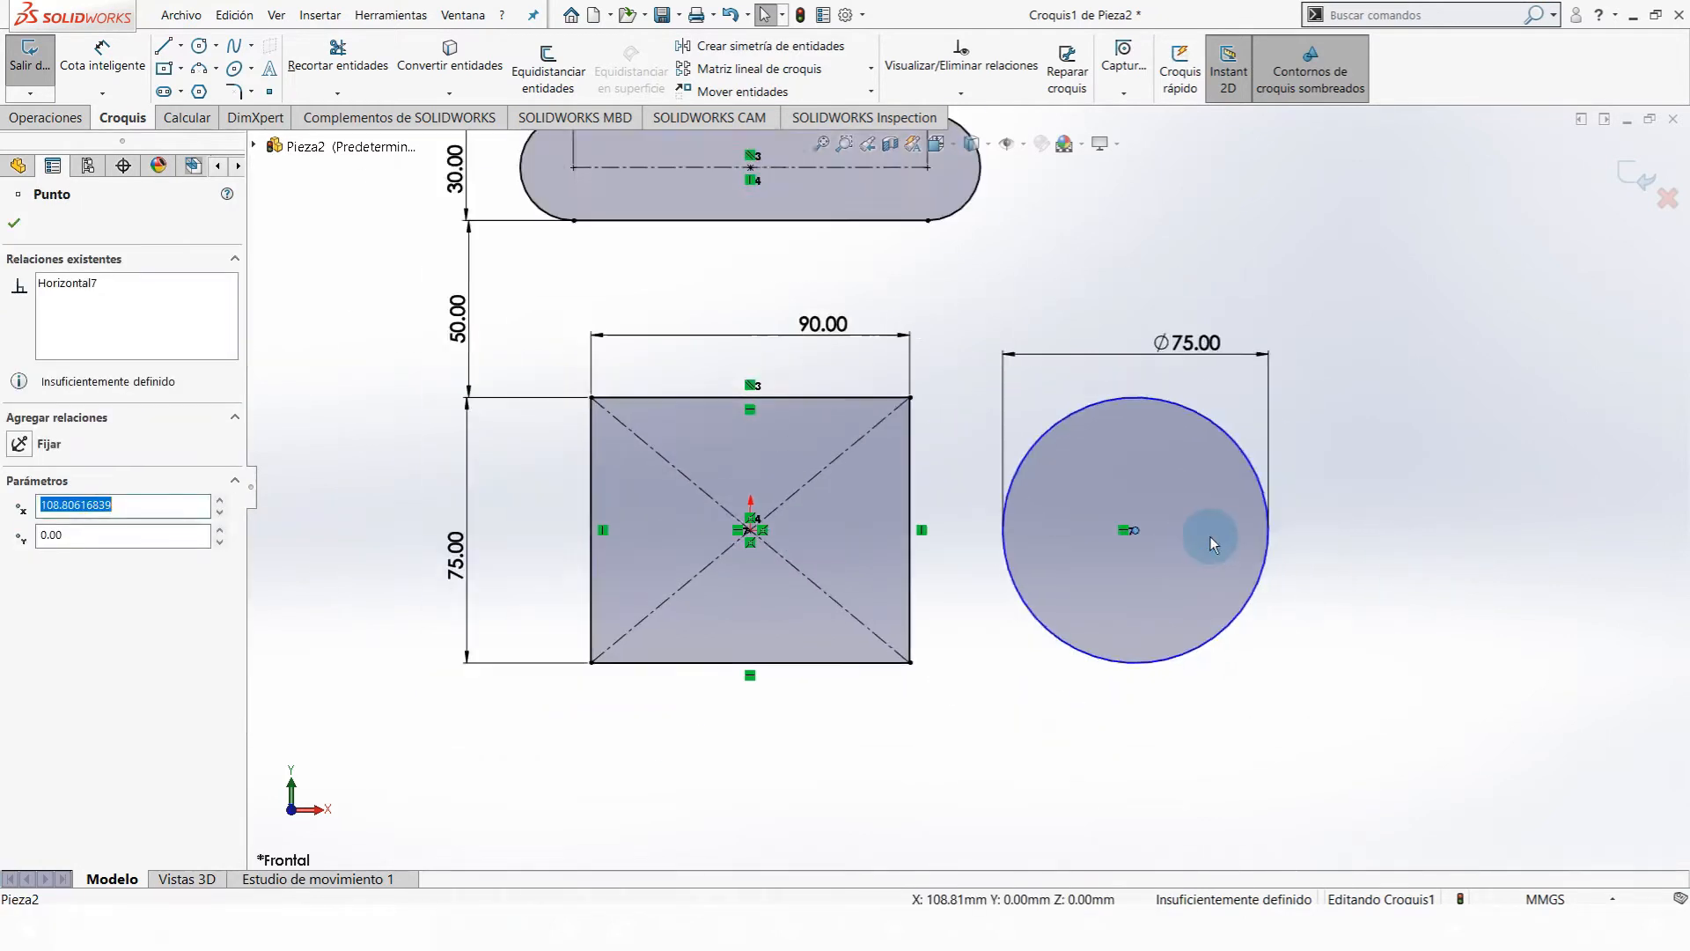
- Move the circle by eye until it touches the rectangle's right edge and fix its centre point in place
{"action": "scroll", "coordinate": [1000, 519], "scroll_direction": "down", "scroll_amount": 2}
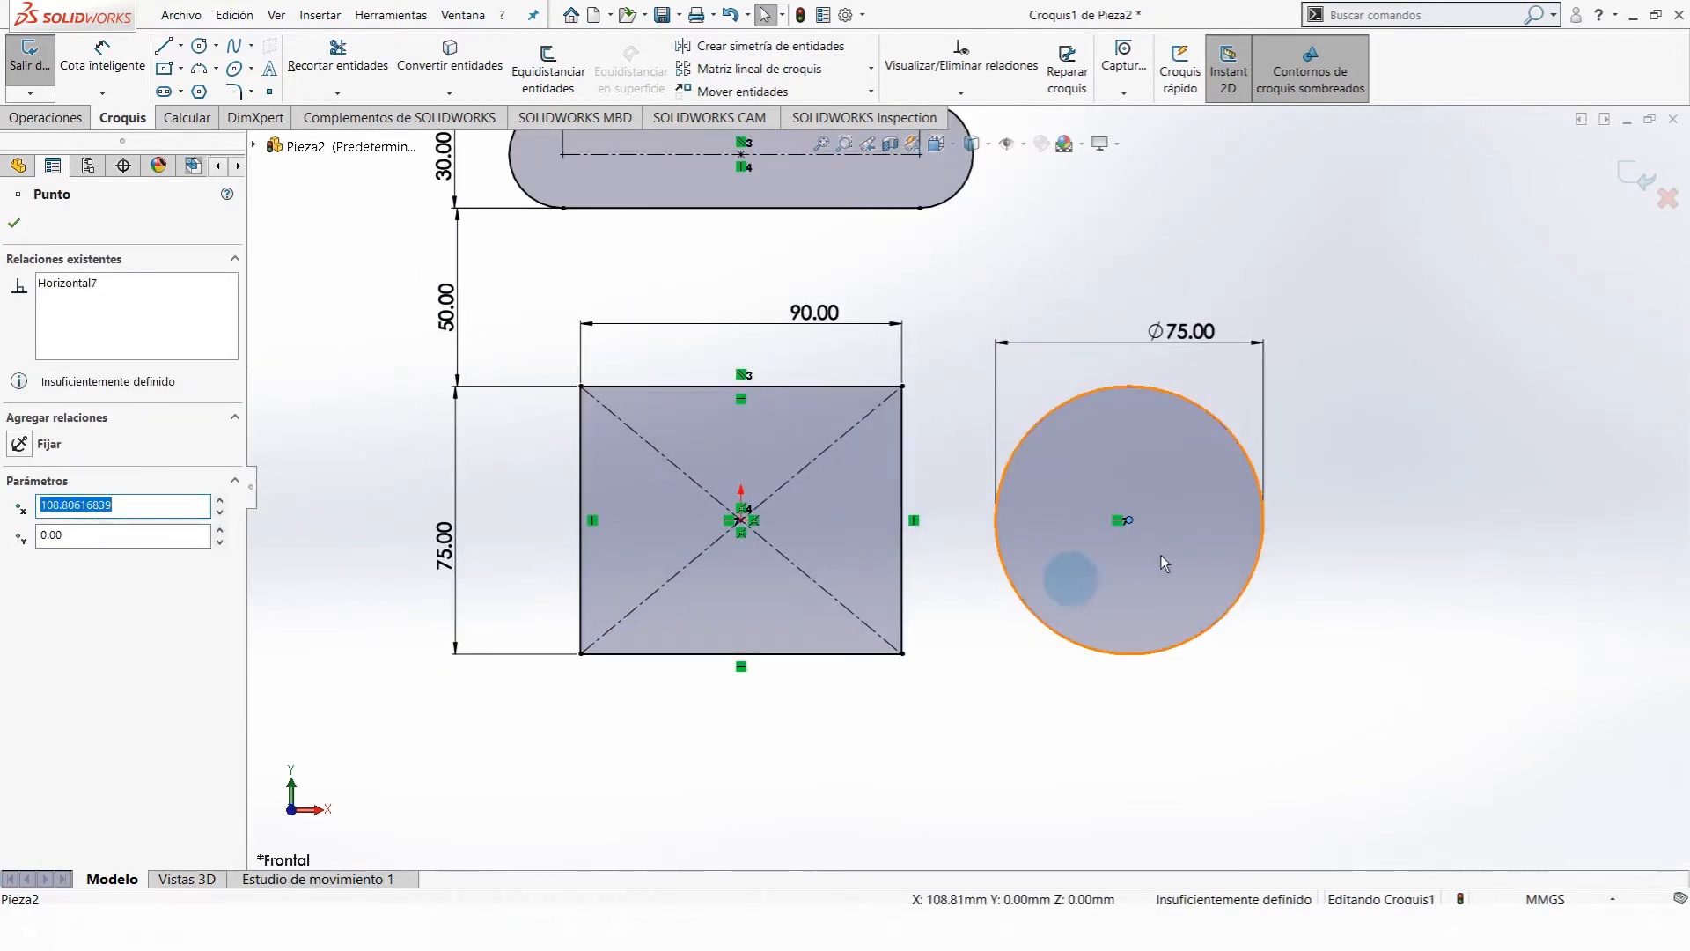
{"action": "scroll", "coordinate": [845, 509], "scroll_direction": "down", "scroll_amount": 3}
{"action": "left_click", "coordinate": [940, 405]}
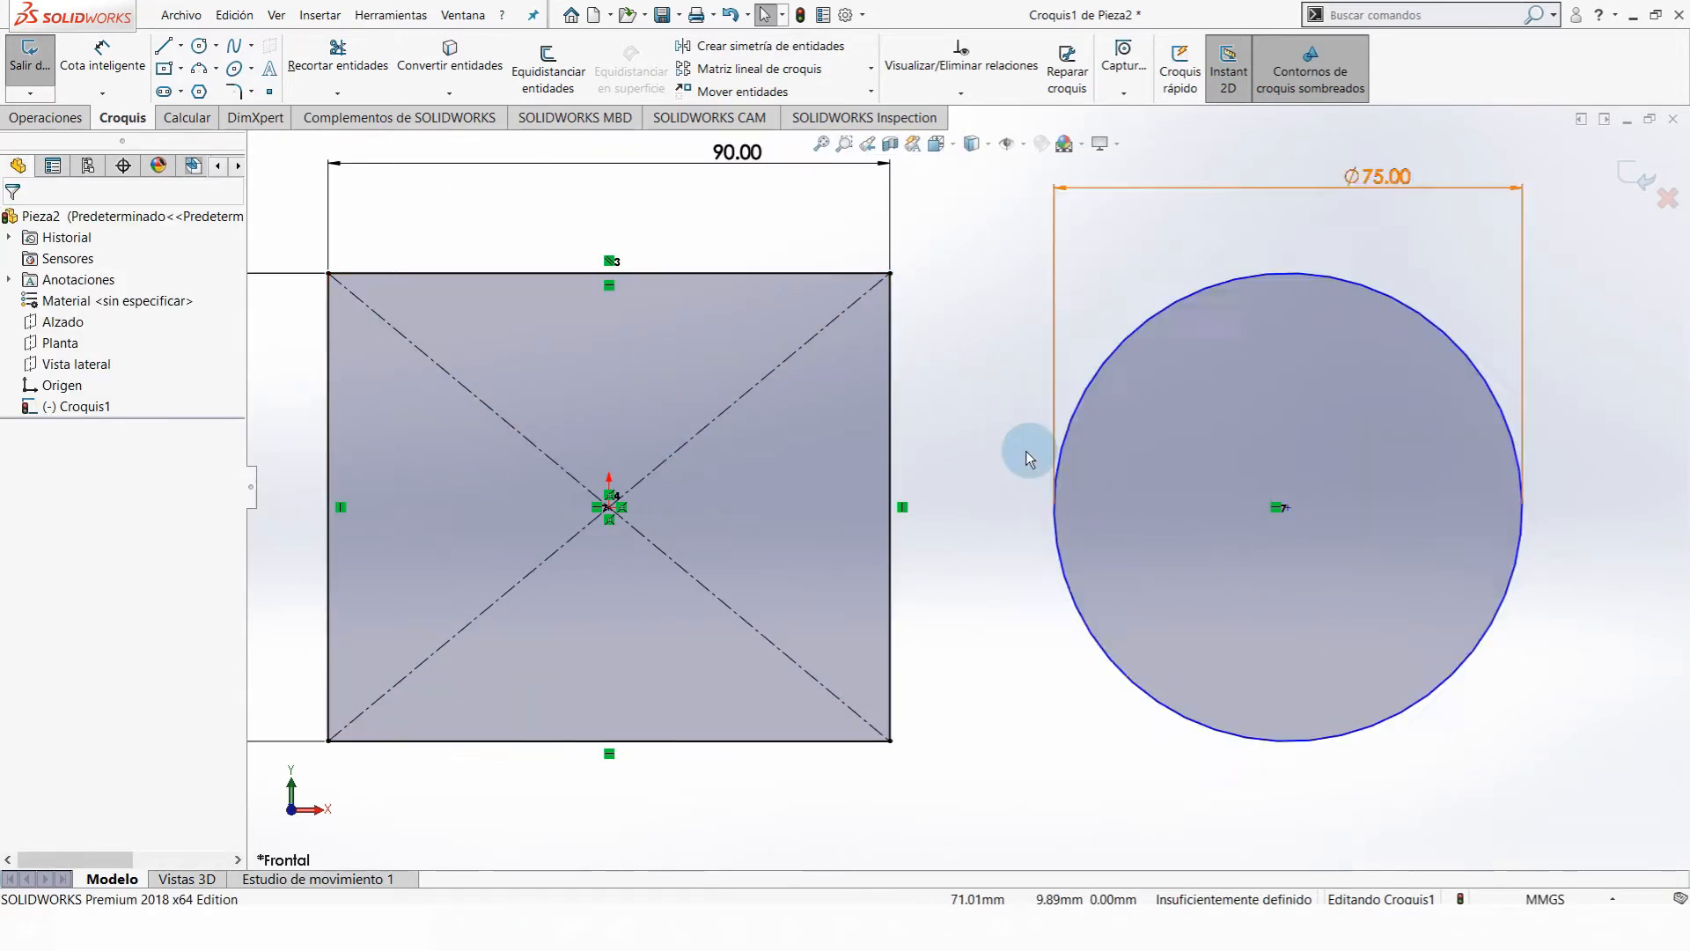
{"action": "left_click_drag", "start_coordinate": [1286, 519], "coordinate": [1125, 509]}
{"action": "left_click_drag", "start_coordinate": [1019, 298], "coordinate": [970, 269]}
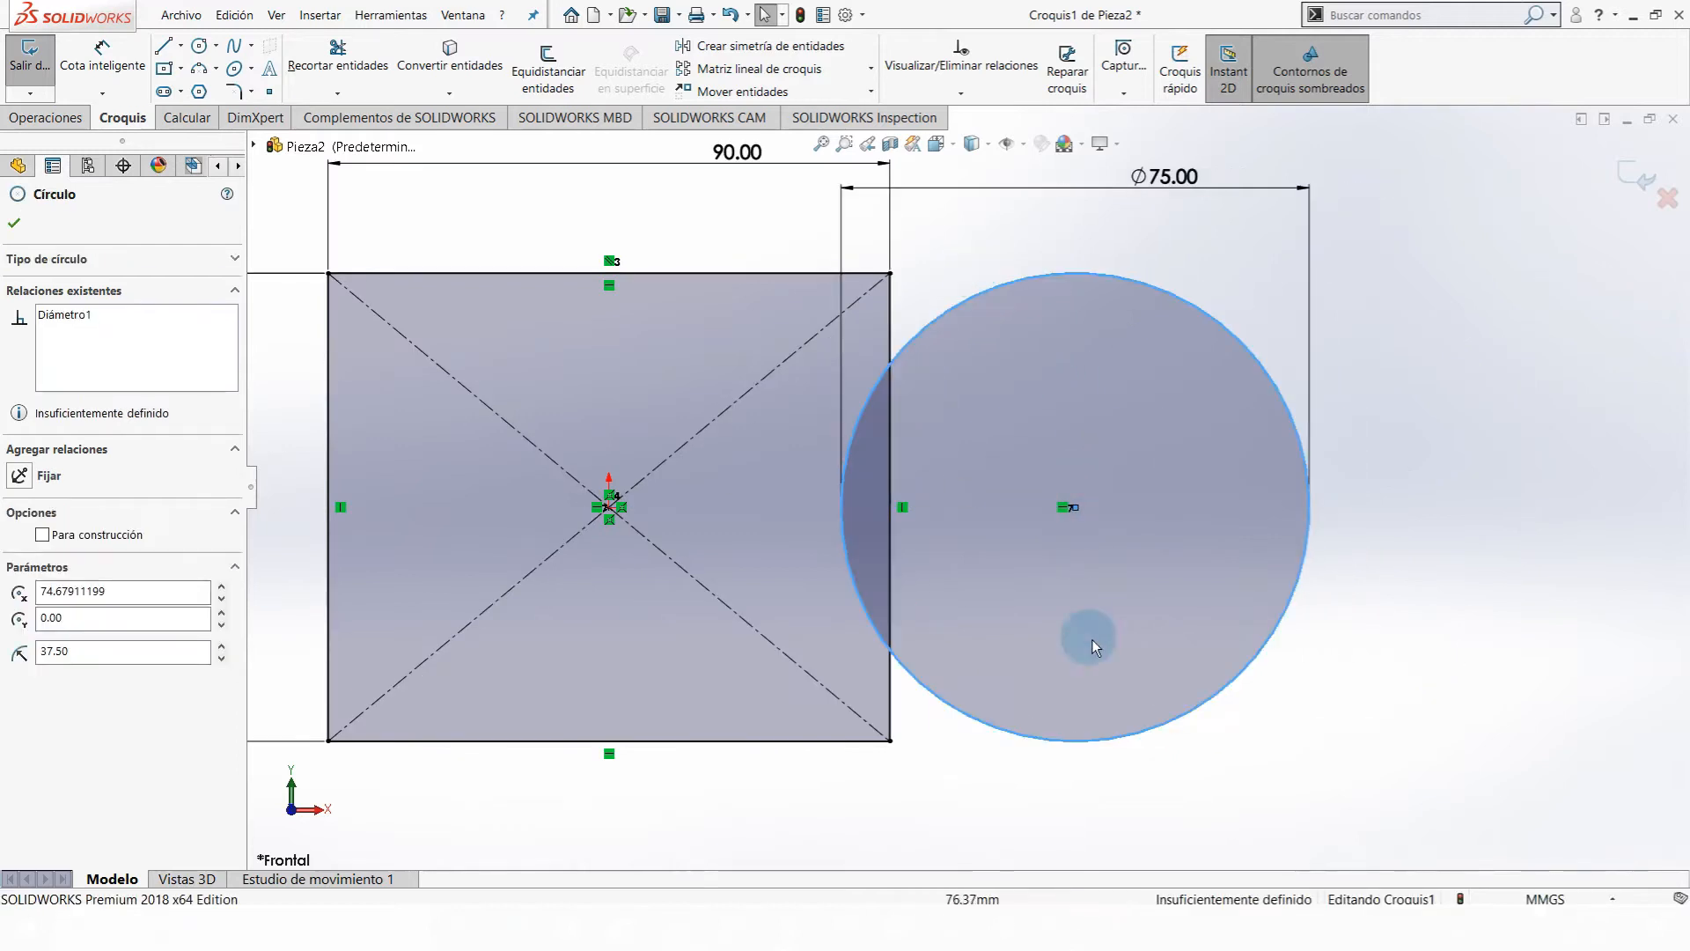
{"action": "left_click_drag", "start_coordinate": [1093, 517], "coordinate": [1128, 521]}
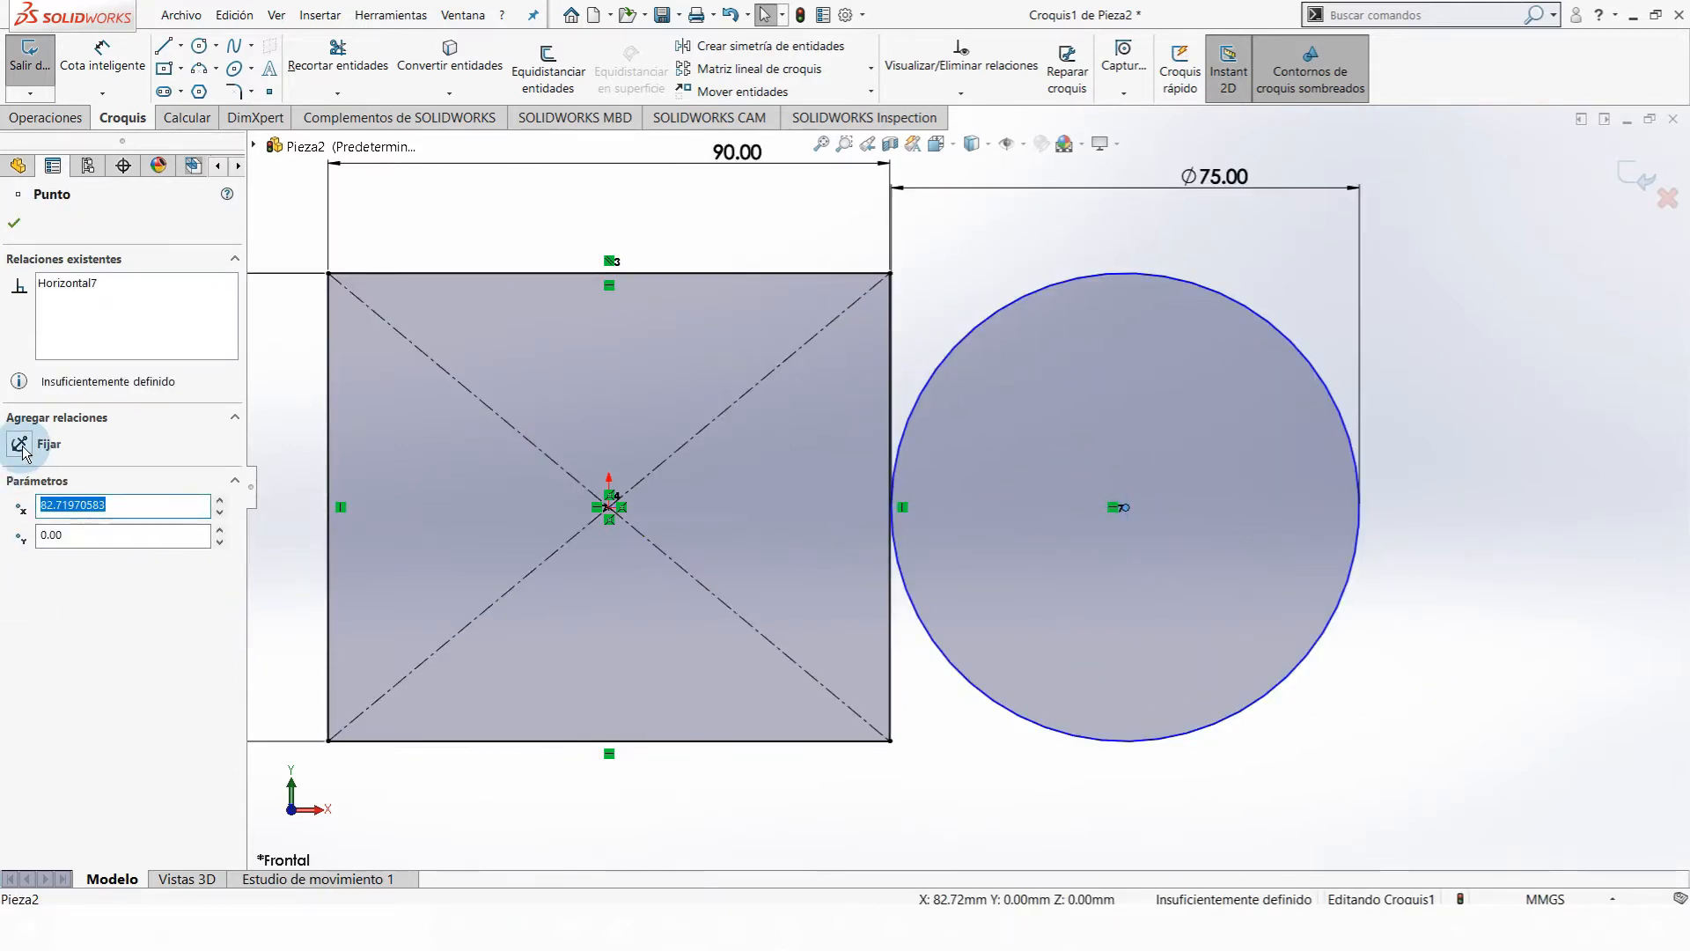
{"action": "left_click", "coordinate": [23, 447]}
{"action": "left_click", "coordinate": [1655, 393]}
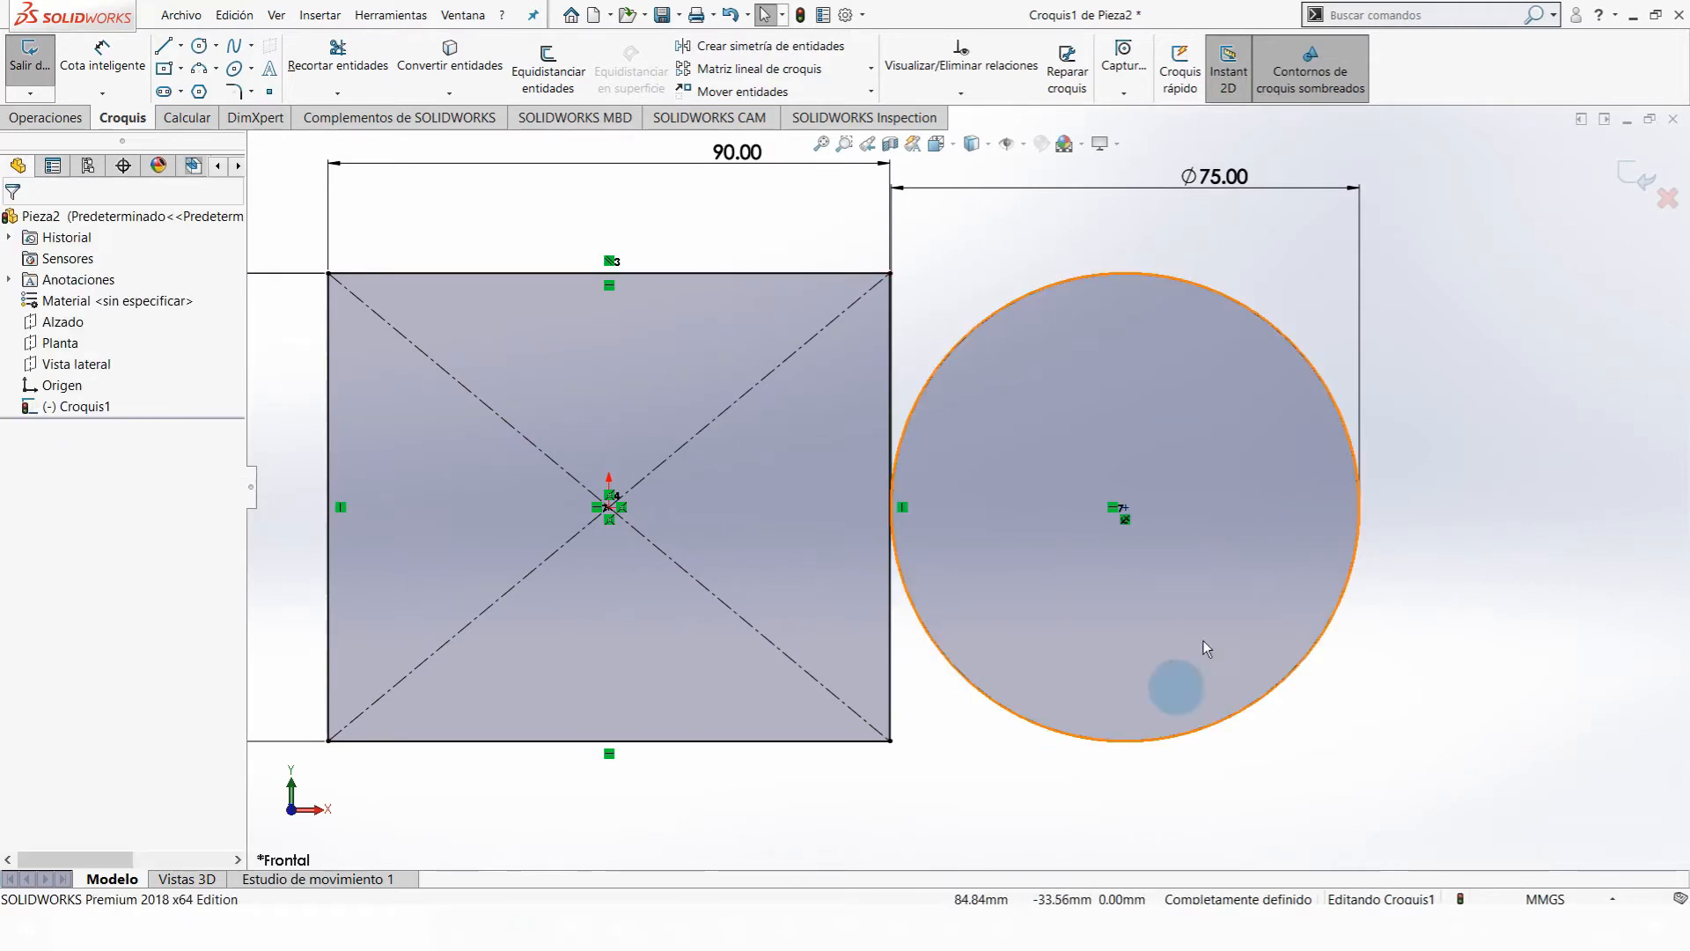
- Check the contact between the circle and the rectangle's right edge up close, and delete the centre point's fix relation
{"action": "scroll", "coordinate": [921, 546], "scroll_direction": "down", "scroll_amount": 6}
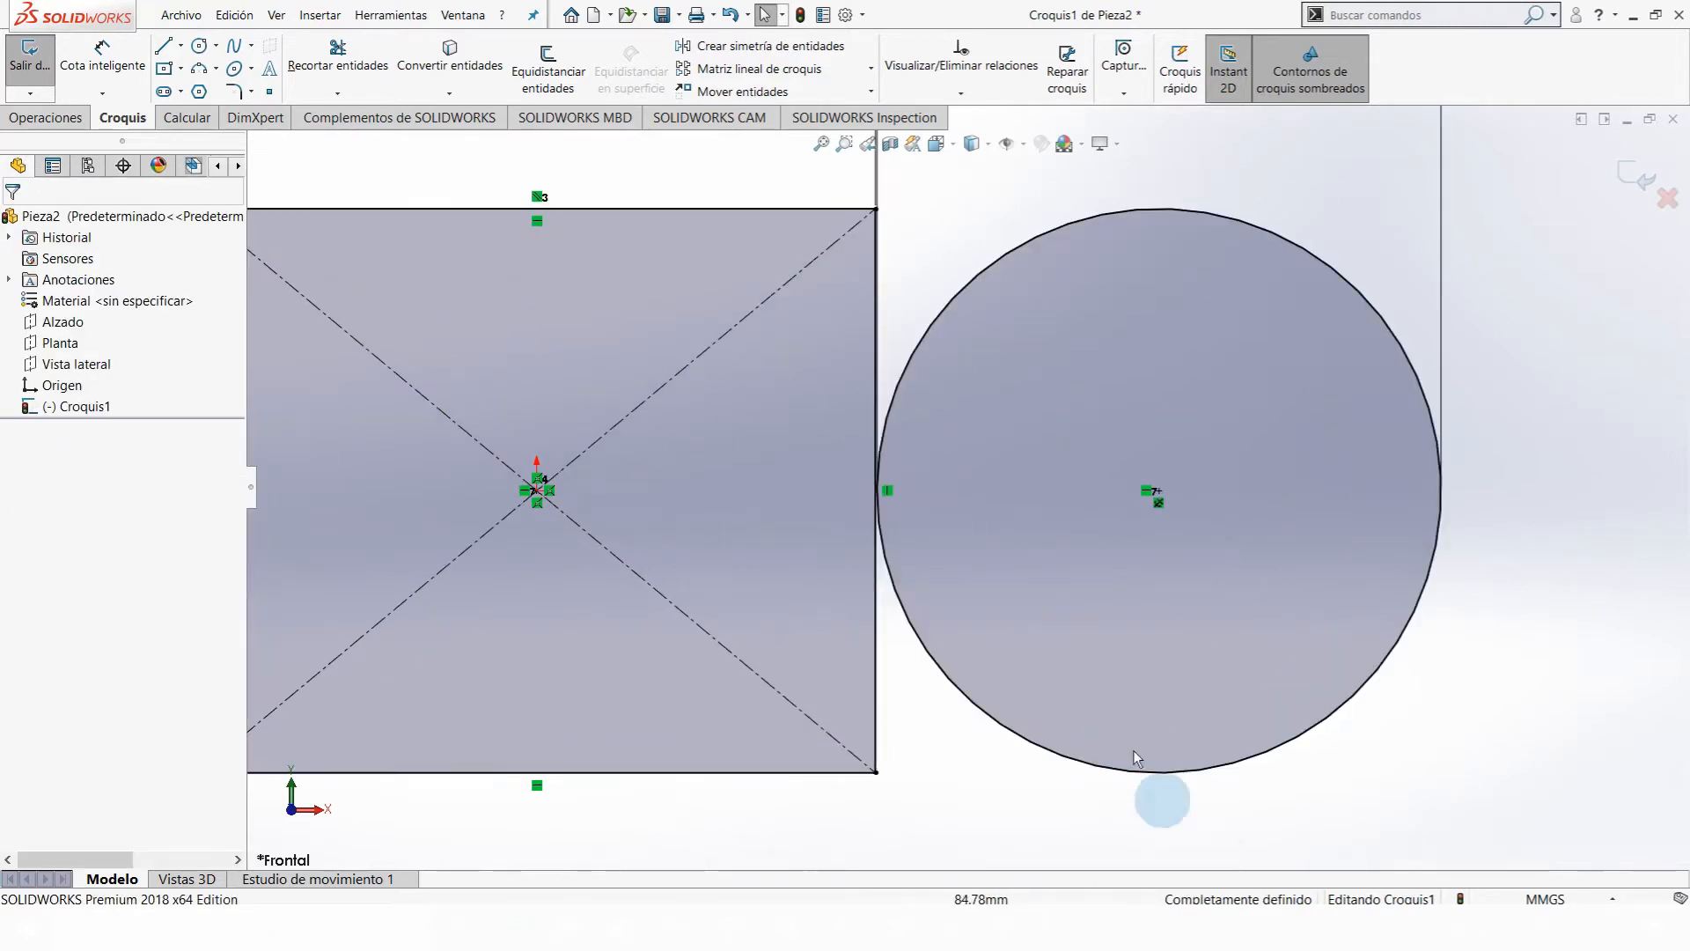
{"action": "scroll", "coordinate": [973, 488], "scroll_direction": "down", "scroll_amount": 5}
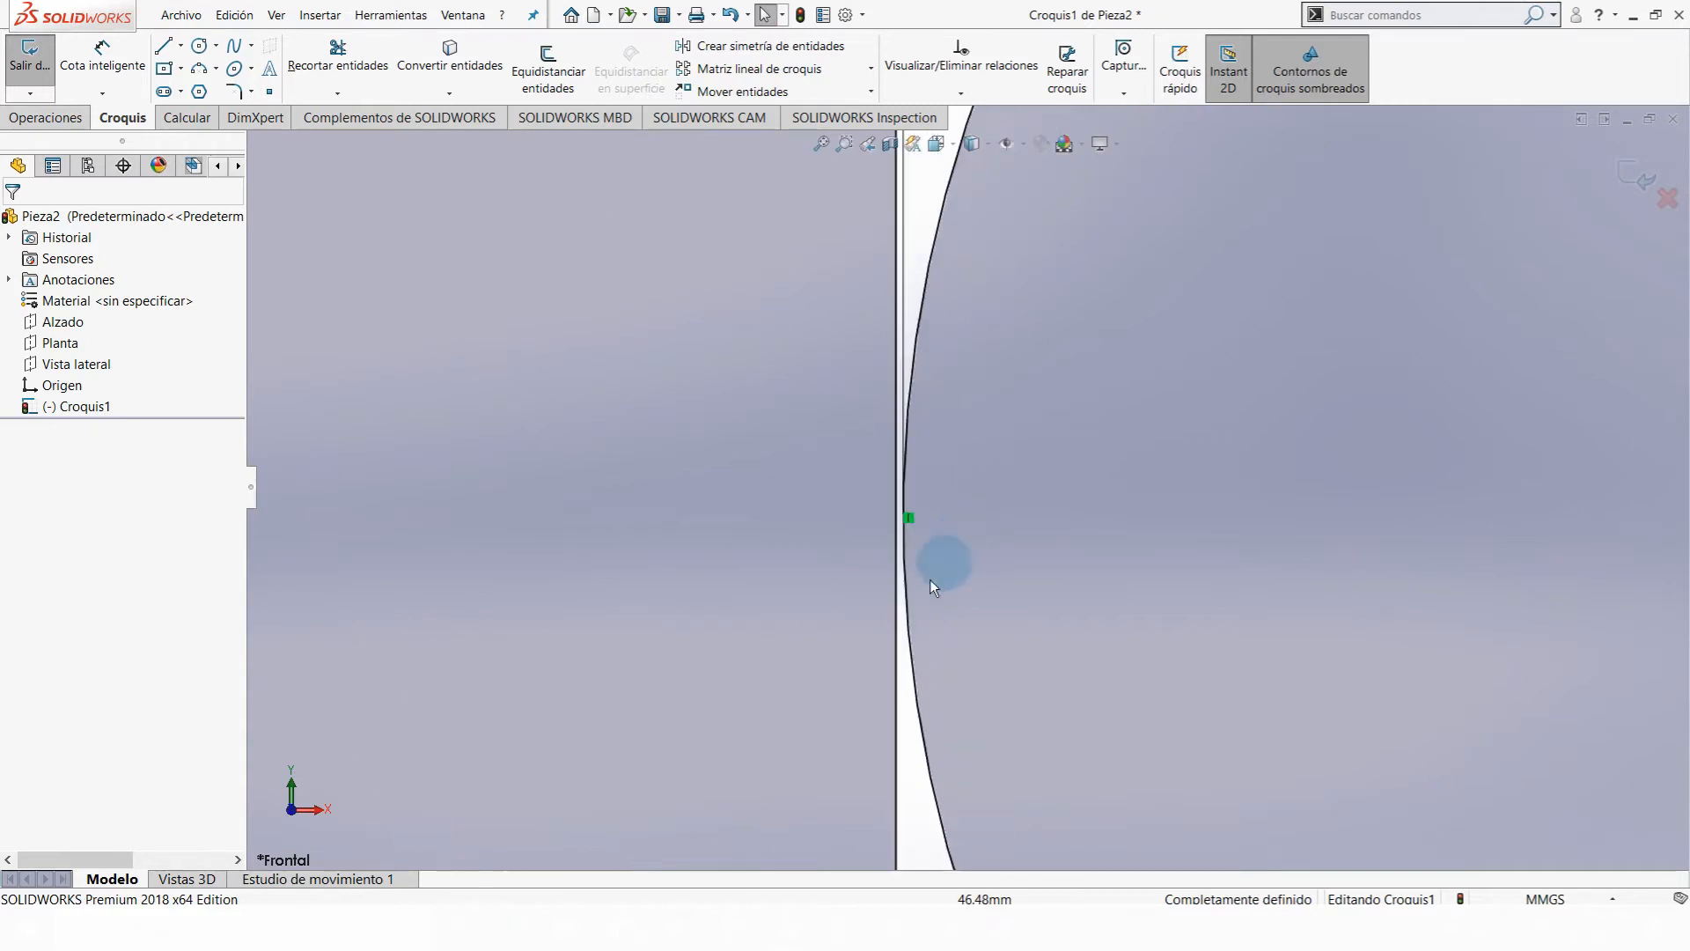
{"action": "scroll", "coordinate": [1206, 535], "scroll_direction": "up", "scroll_amount": 10}
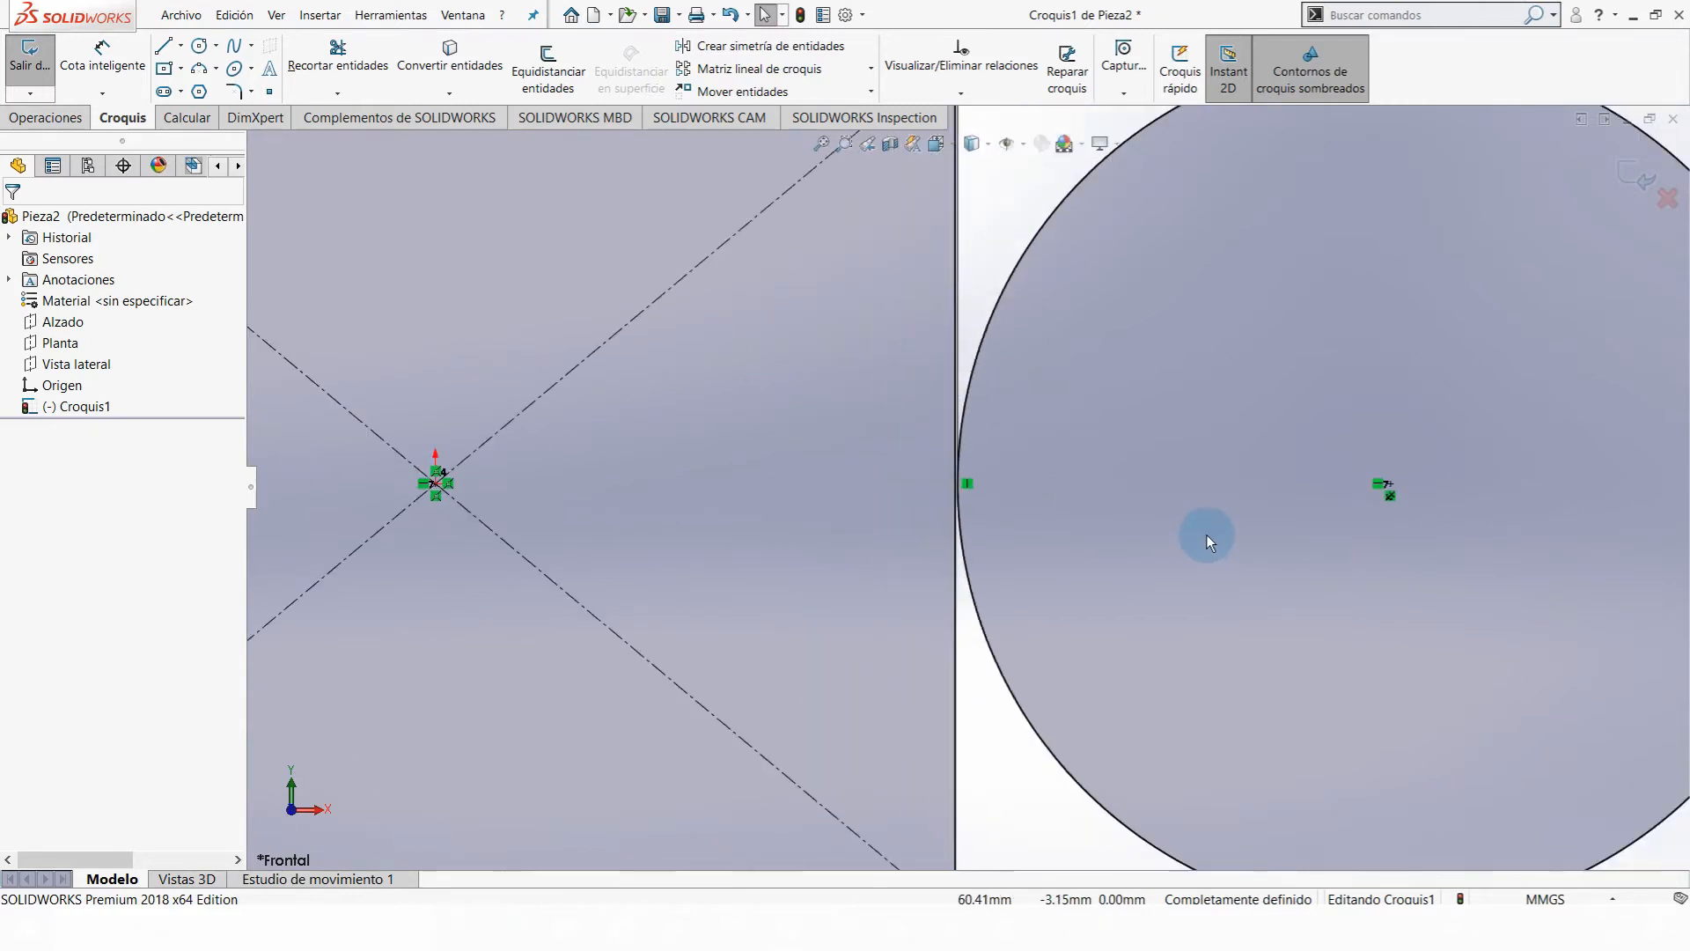
{"action": "scroll", "coordinate": [965, 440], "scroll_direction": "down", "scroll_amount": 5}
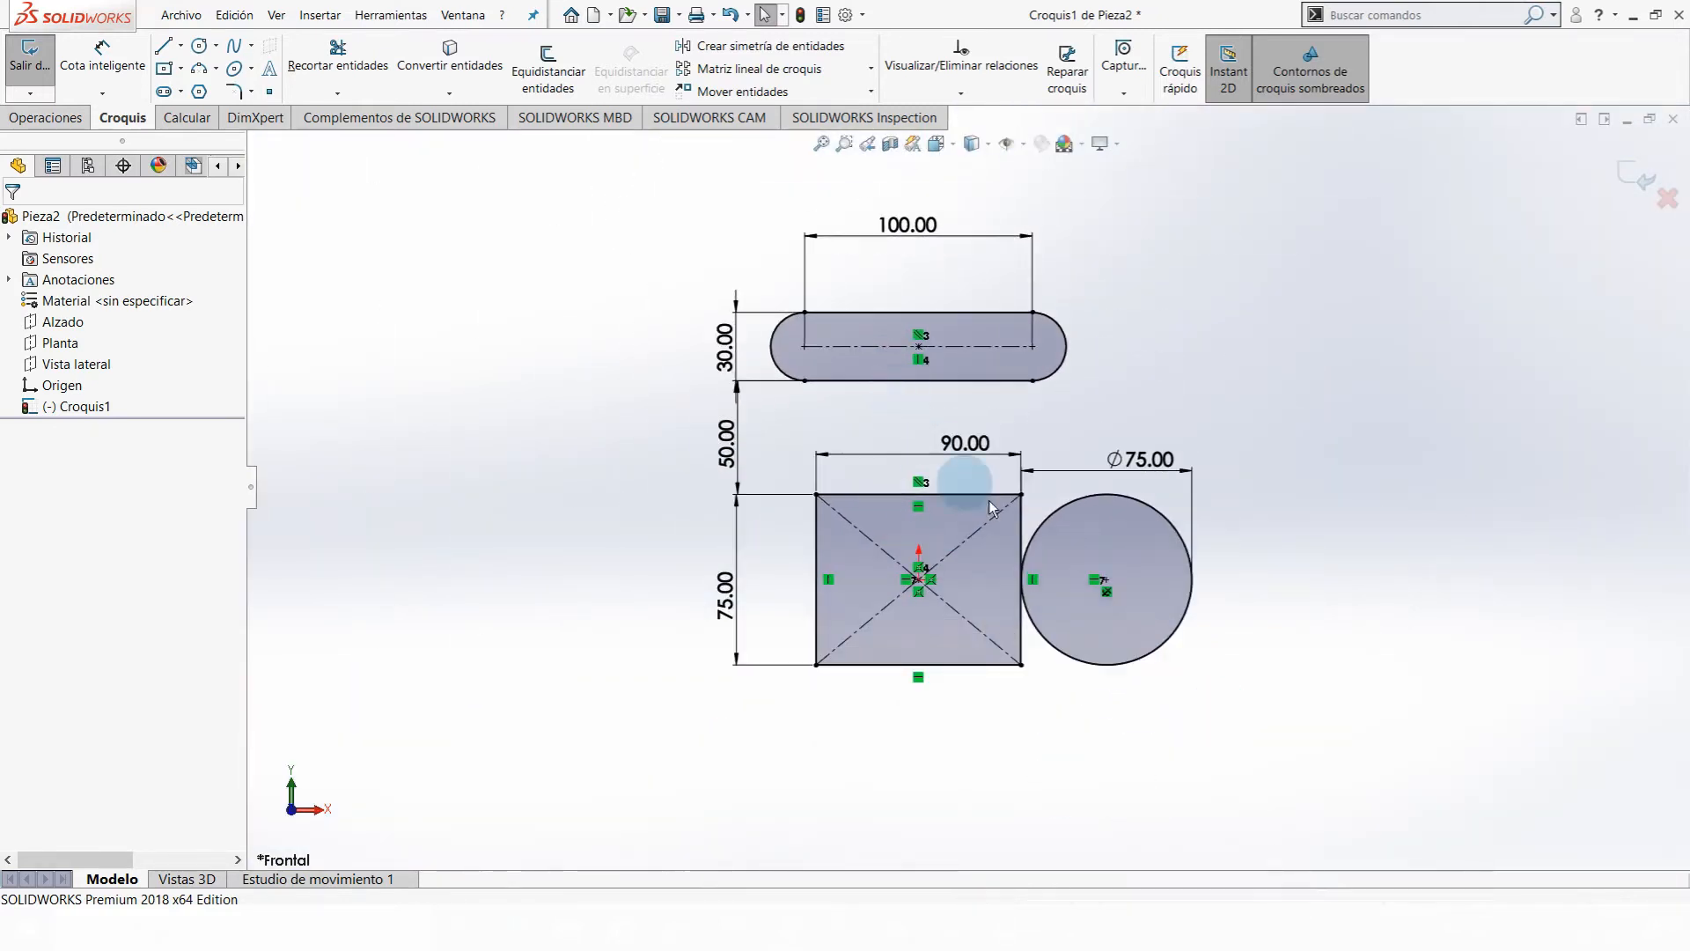
{"action": "key", "text": "Delete"}
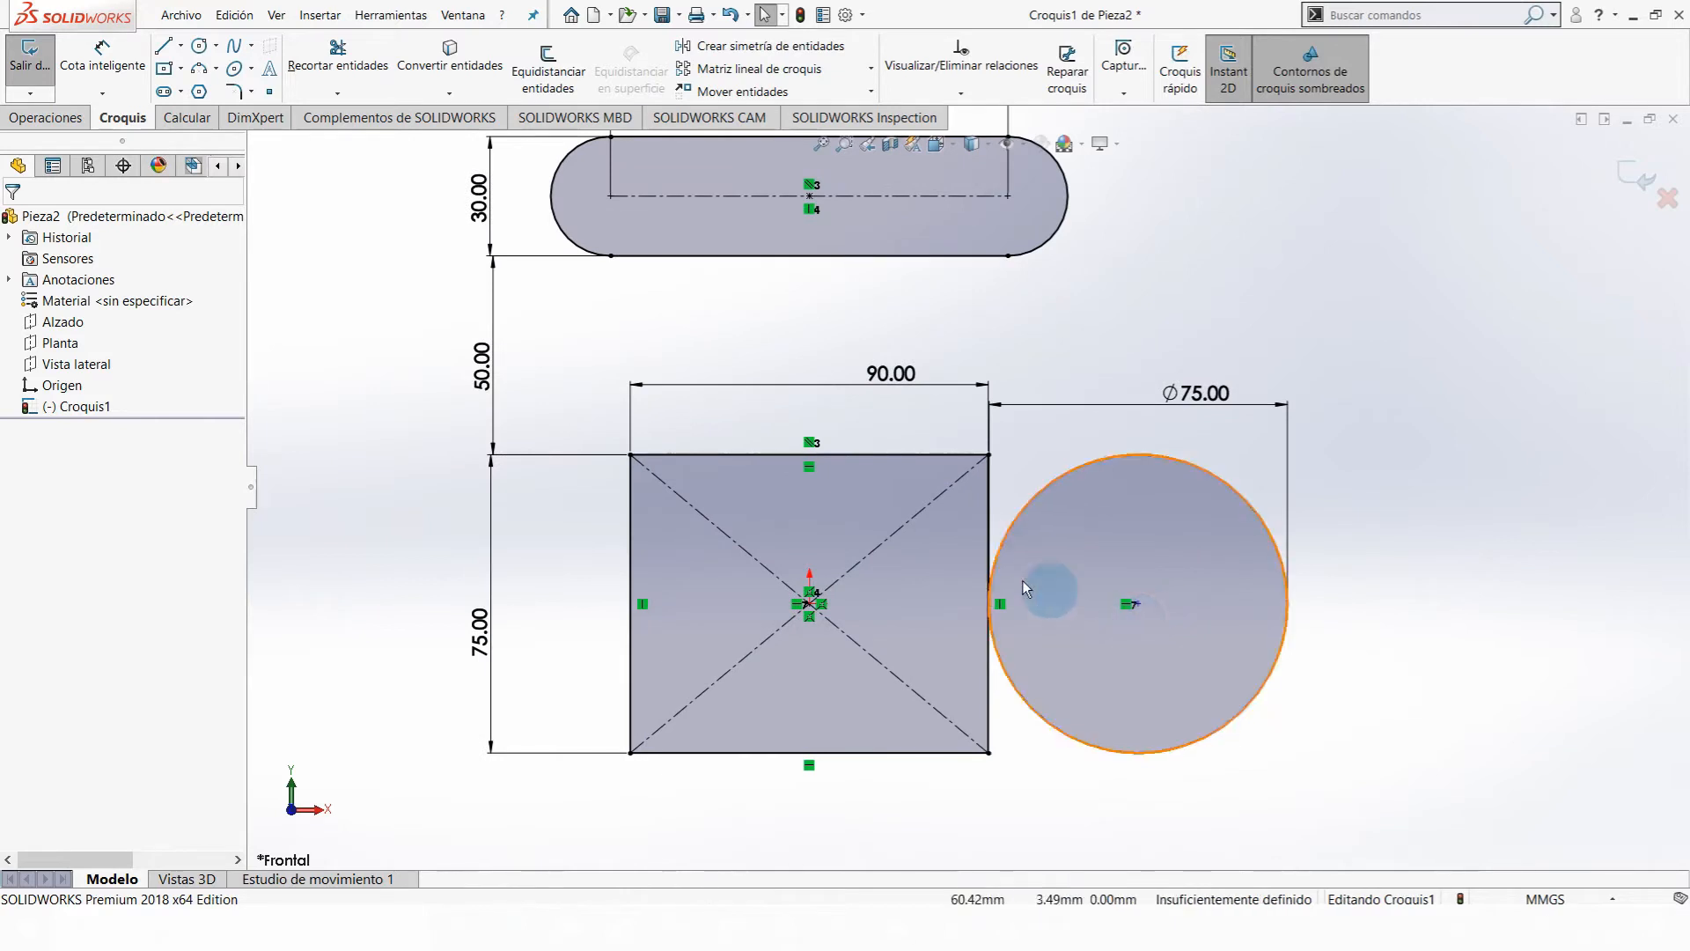
- Add a tangent relation between the circle and the rectangle's right edge
{"action": "left_click", "coordinate": [1001, 543]}
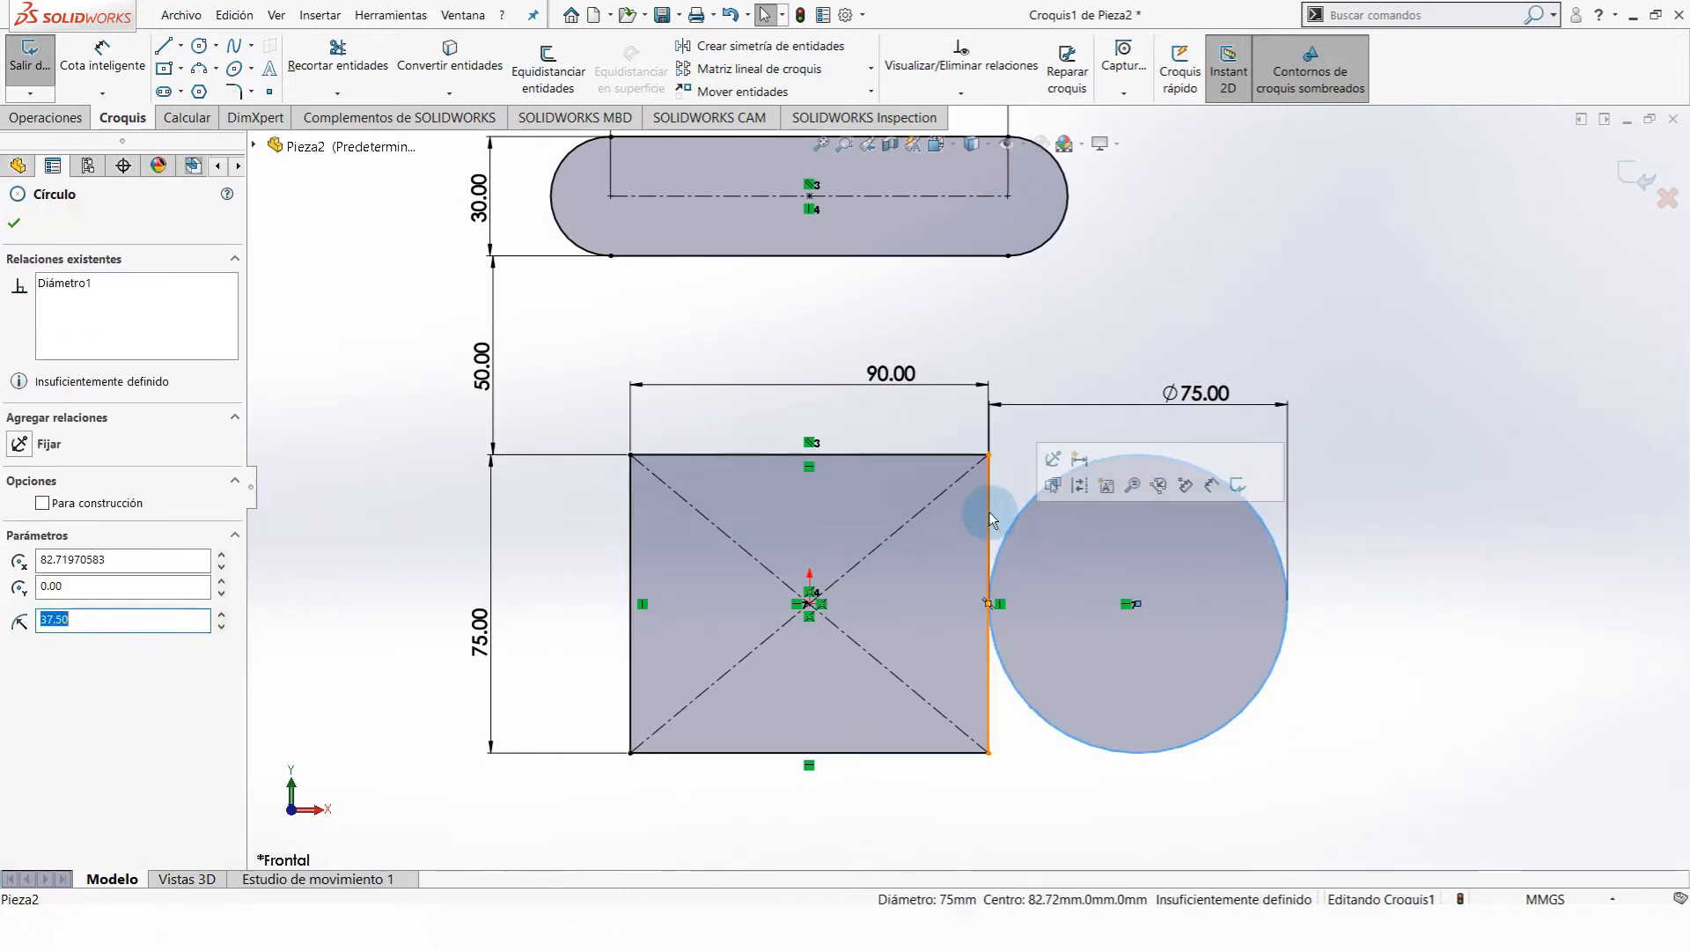
{"action": "left_click", "coordinate": [988, 503], "text": "ctrl"}
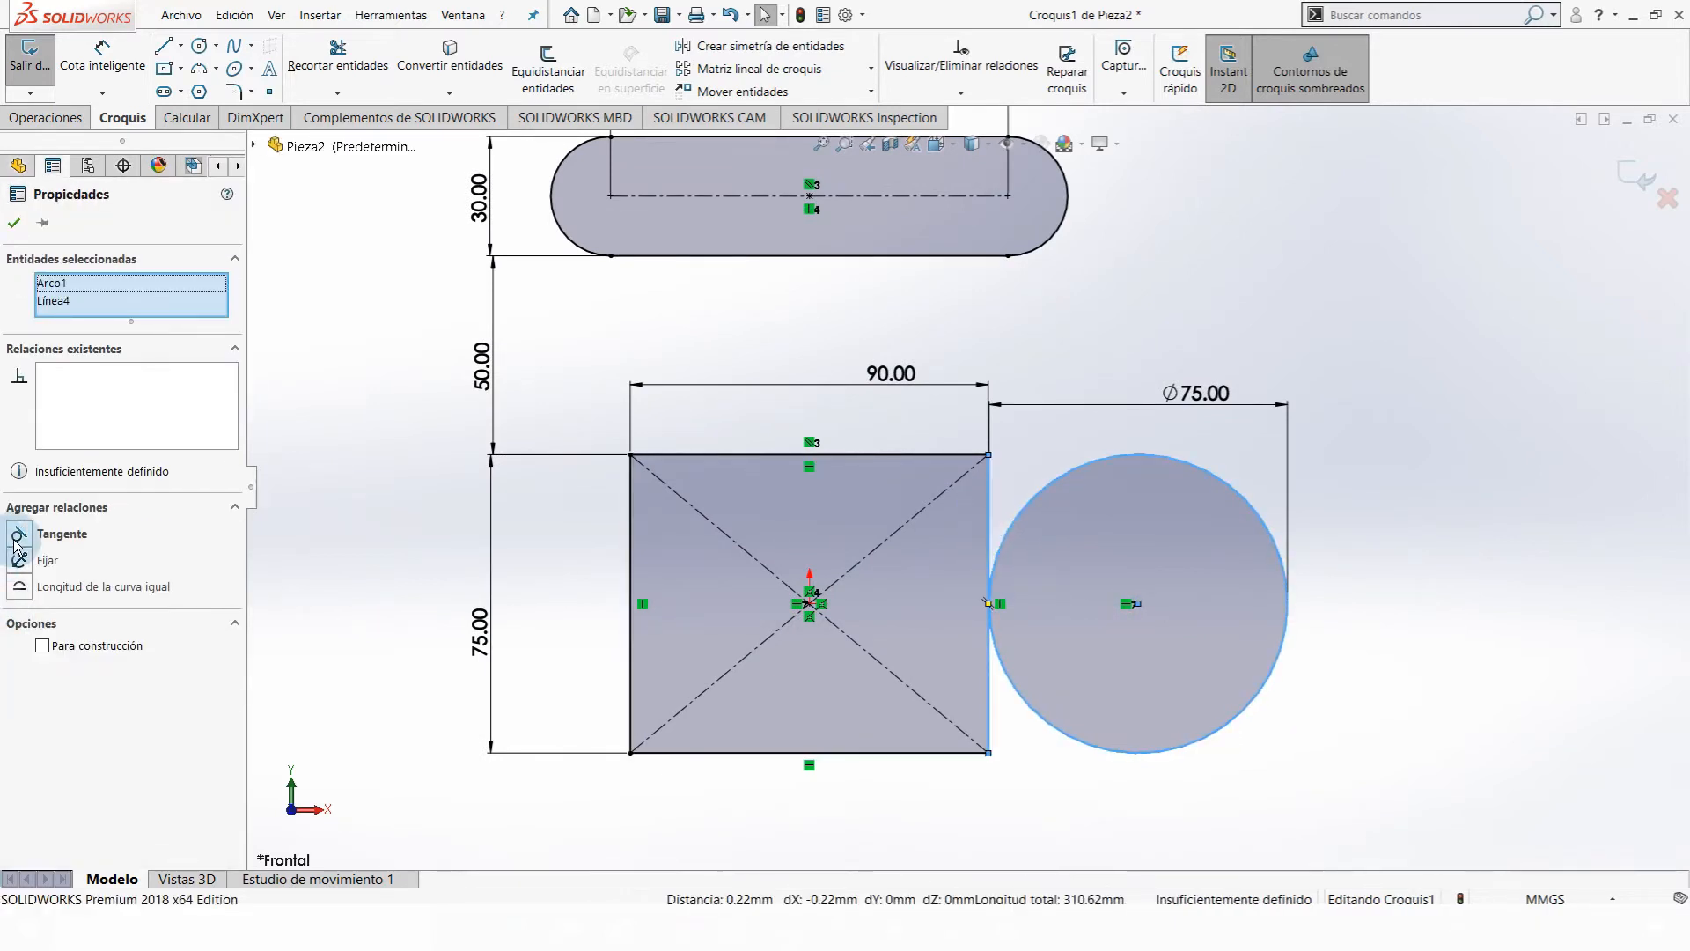
{"action": "left_click", "coordinate": [16, 536]}
{"action": "left_click", "coordinate": [1418, 383]}
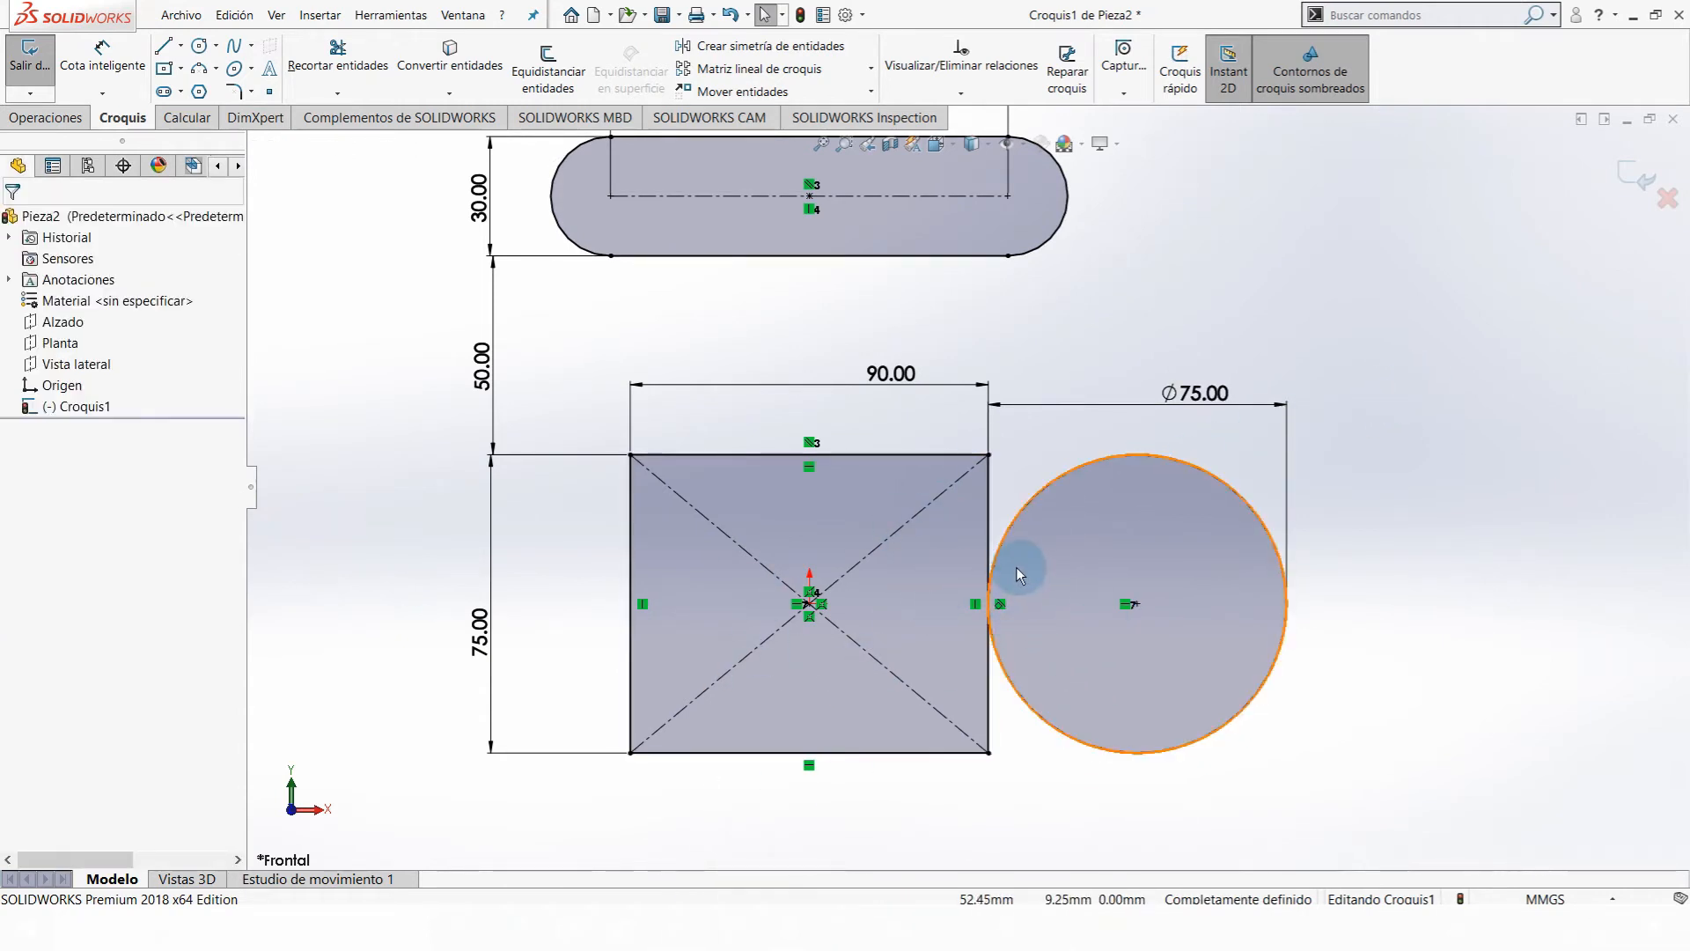
- Sketch a three-point arc of about 74 mm radius from the circle's right side to the slot's right end, bulging outward
{"action": "scroll", "coordinate": [1197, 346], "scroll_direction": "up", "scroll_amount": 3}
{"action": "scroll", "coordinate": [1189, 345], "scroll_direction": "down", "scroll_amount": 2}
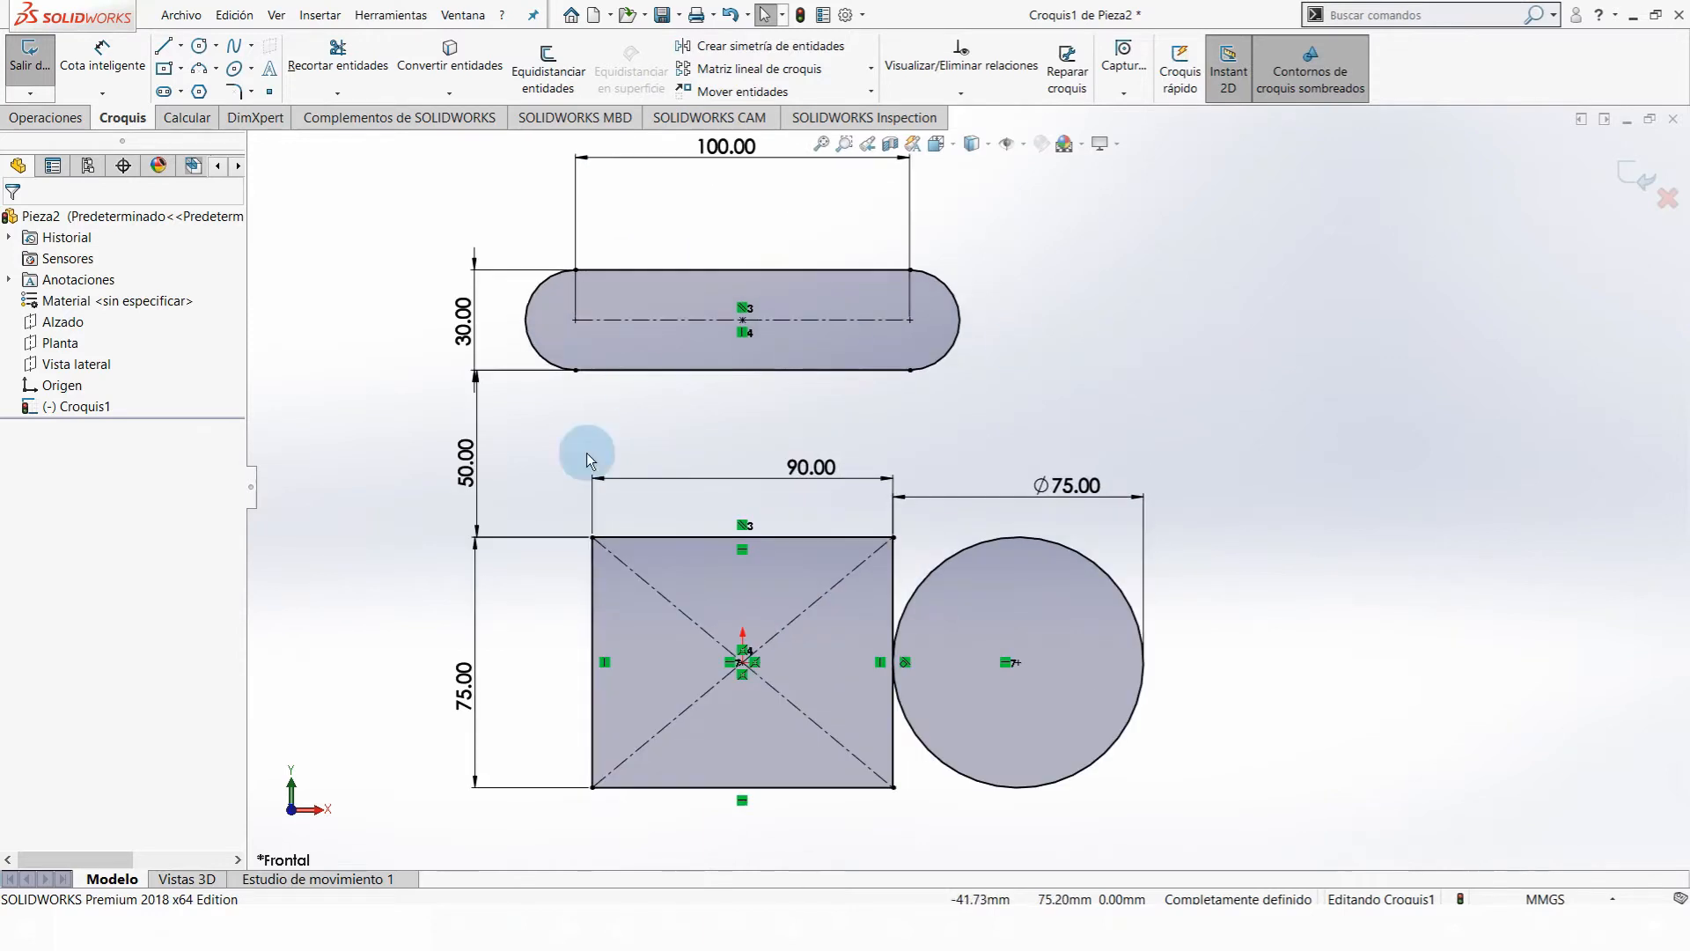
{"action": "scroll", "coordinate": [717, 432], "scroll_direction": "up", "scroll_amount": 2}
{"action": "scroll", "coordinate": [717, 435], "scroll_direction": "down", "scroll_amount": 2}
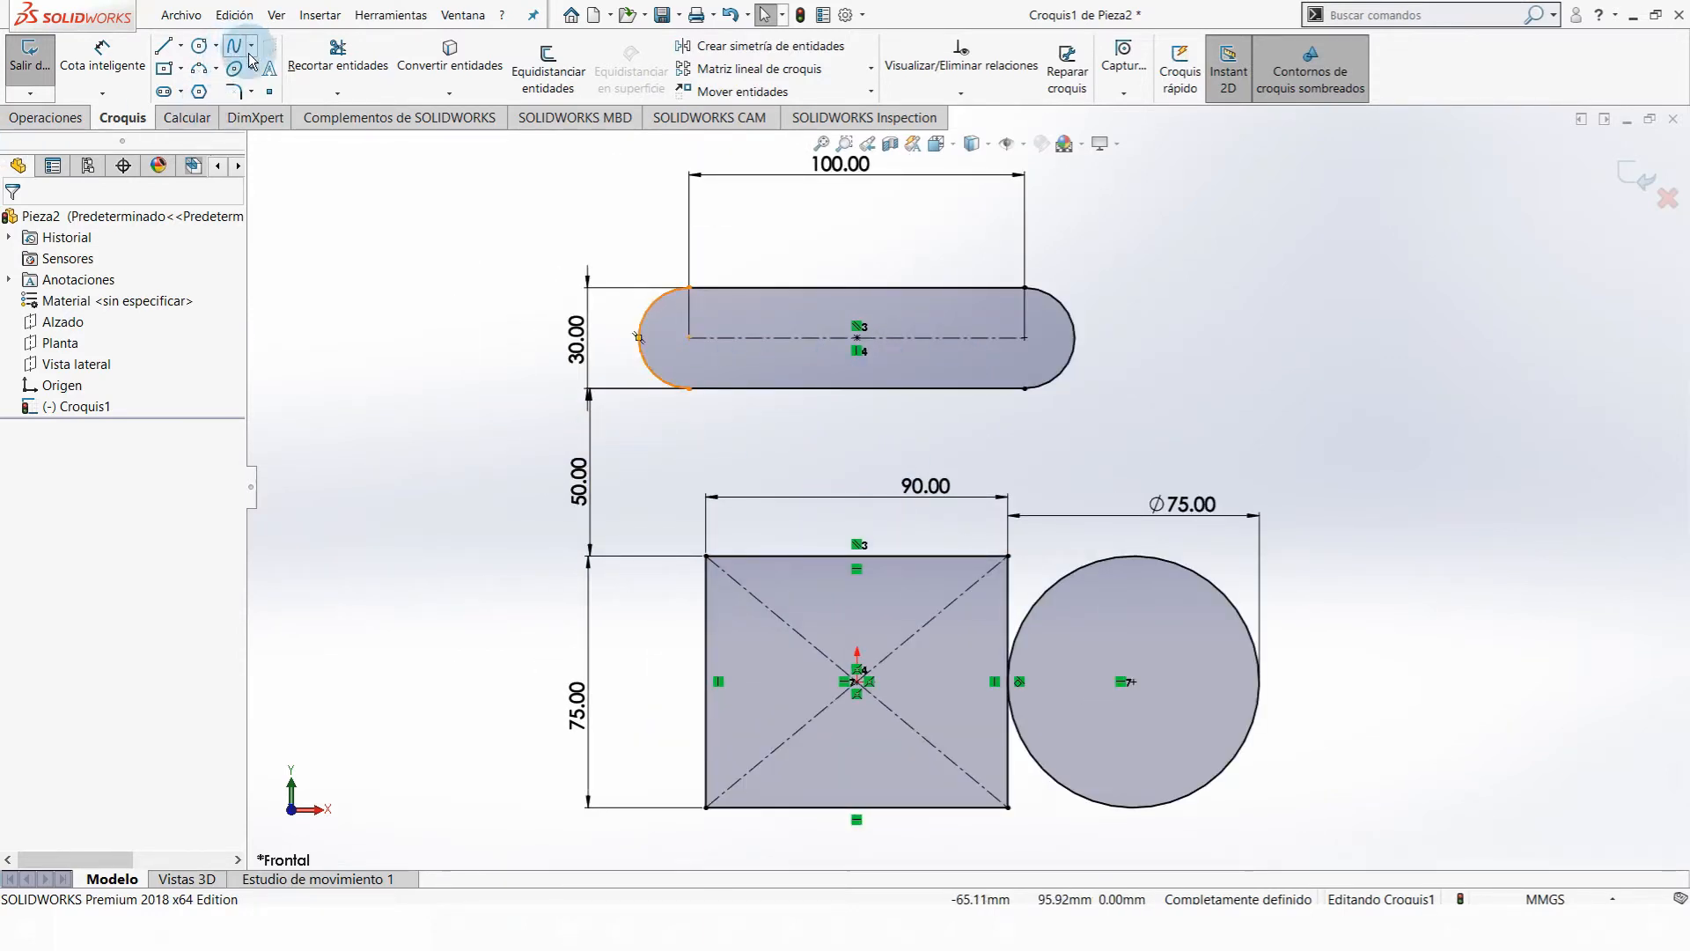
{"action": "left_click", "coordinate": [199, 68]}
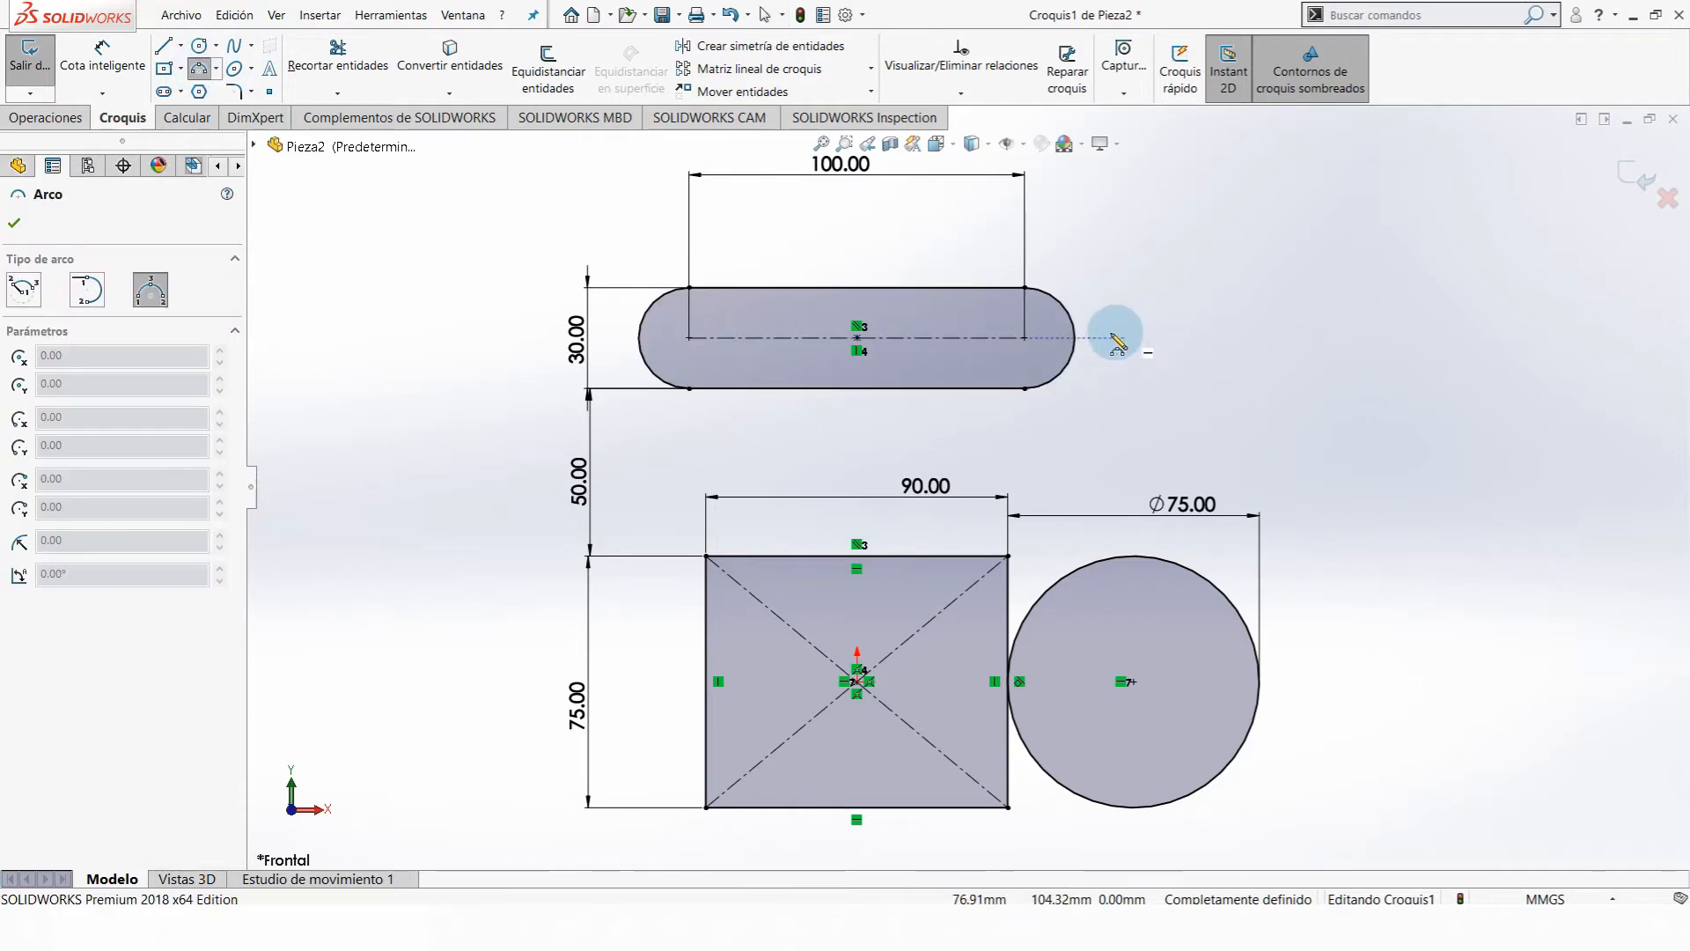
{"action": "left_click", "coordinate": [1259, 681]}
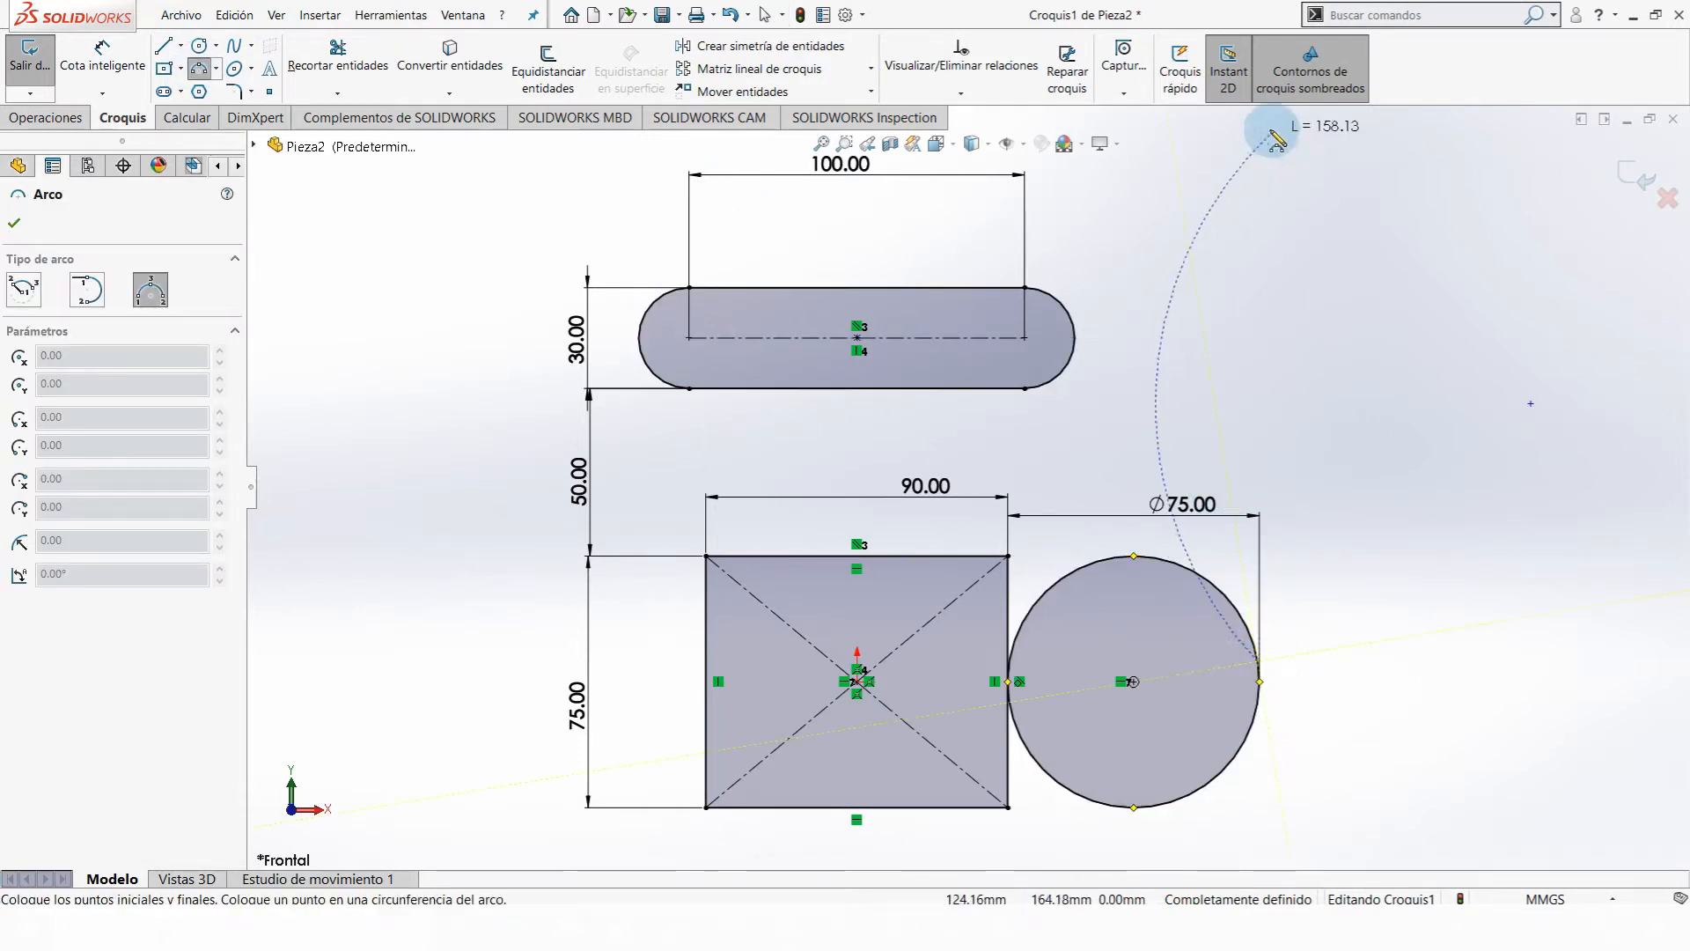
{"action": "left_click", "coordinate": [1074, 328]}
{"action": "left_click", "coordinate": [1215, 392]}
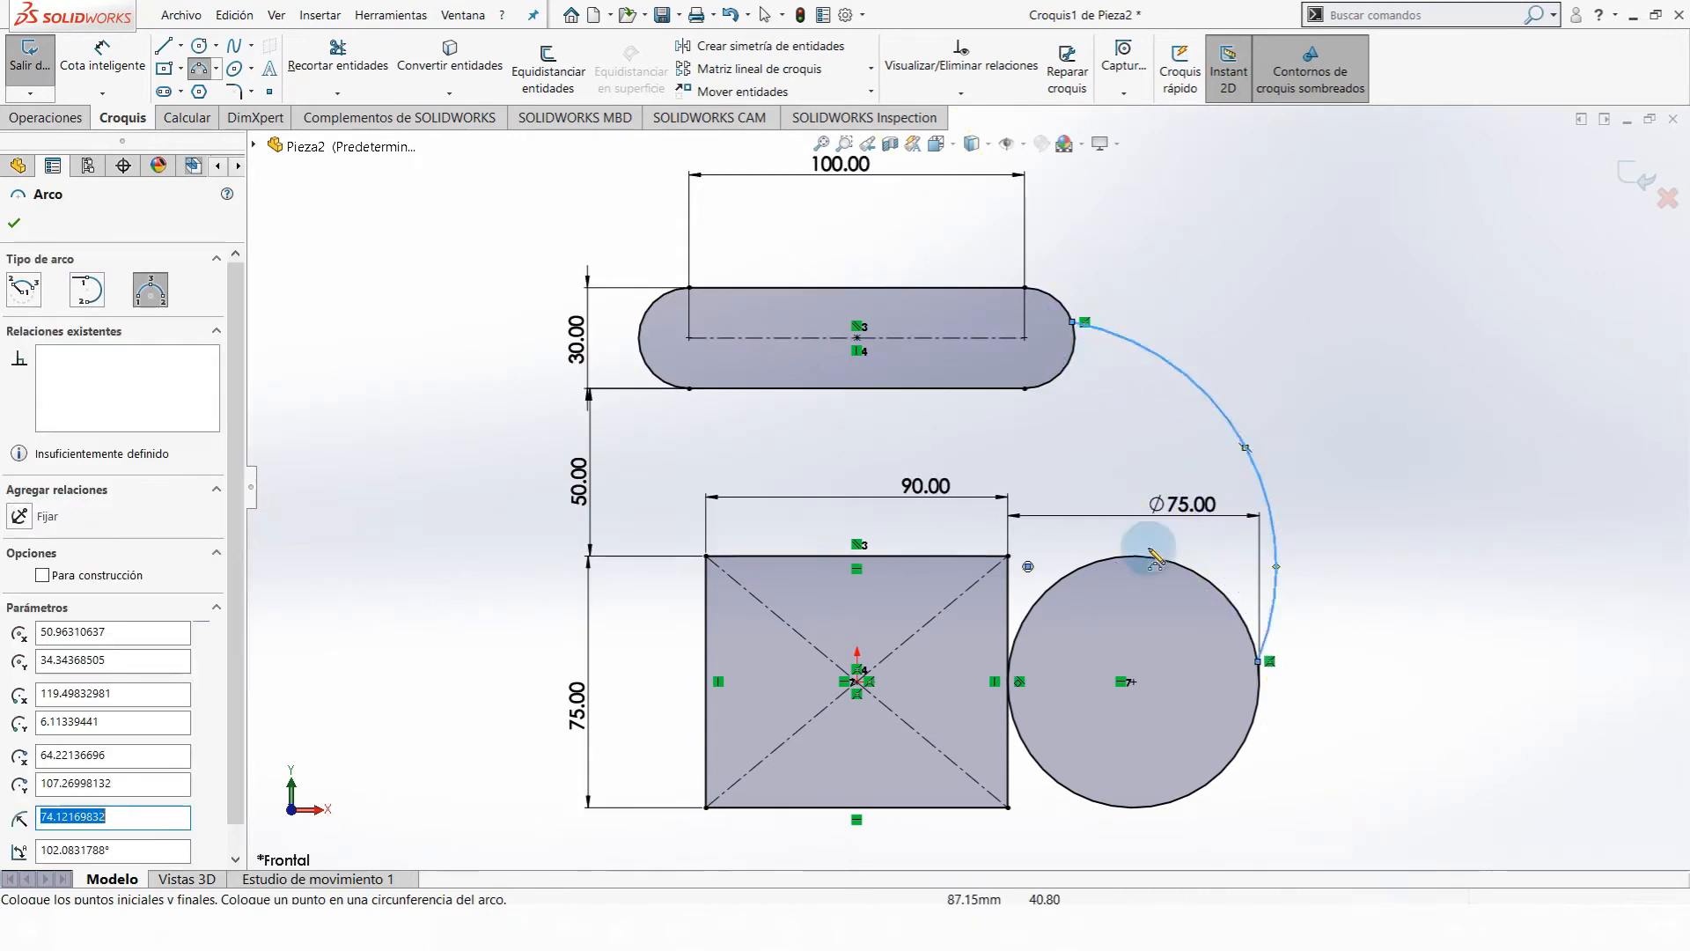
{"action": "key", "text": "Escape"}
- Delete the coincident relation between the arc's lower endpoint and the circle, and pull that endpoint away to the right
{"action": "scroll", "coordinate": [1100, 343], "scroll_direction": "down", "scroll_amount": 3}
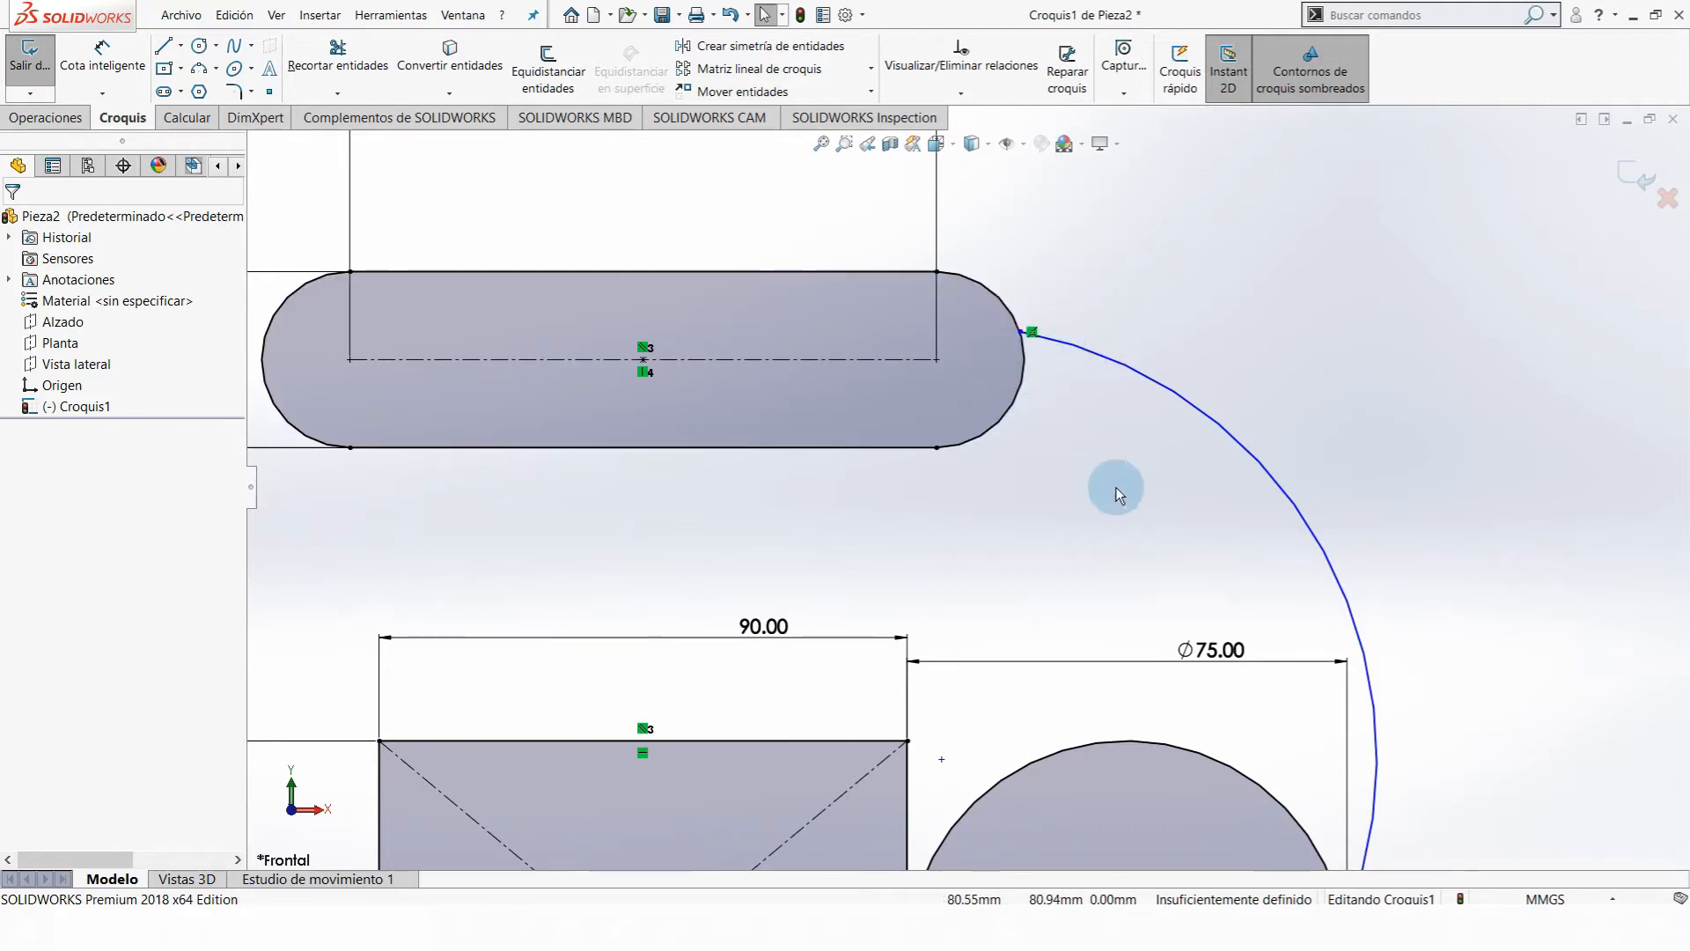
{"action": "scroll", "coordinate": [1116, 488], "scroll_direction": "up", "scroll_amount": 5}
{"action": "scroll", "coordinate": [1117, 566], "scroll_direction": "down", "scroll_amount": 4}
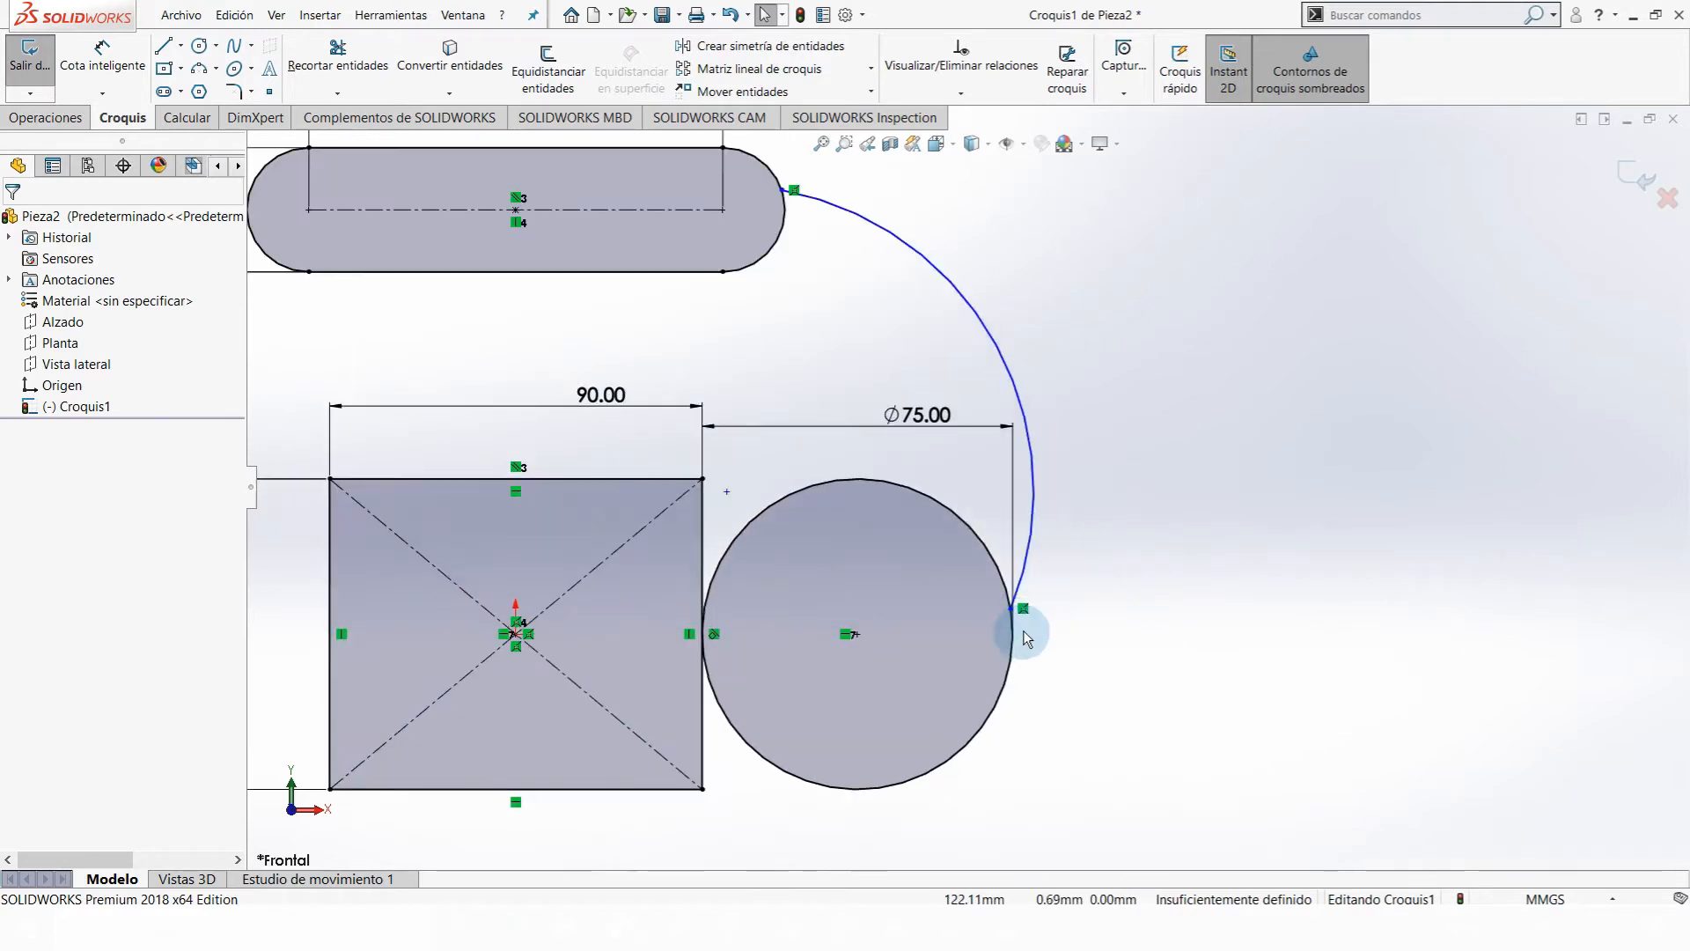
{"action": "scroll", "coordinate": [1027, 638], "scroll_direction": "down", "scroll_amount": 2}
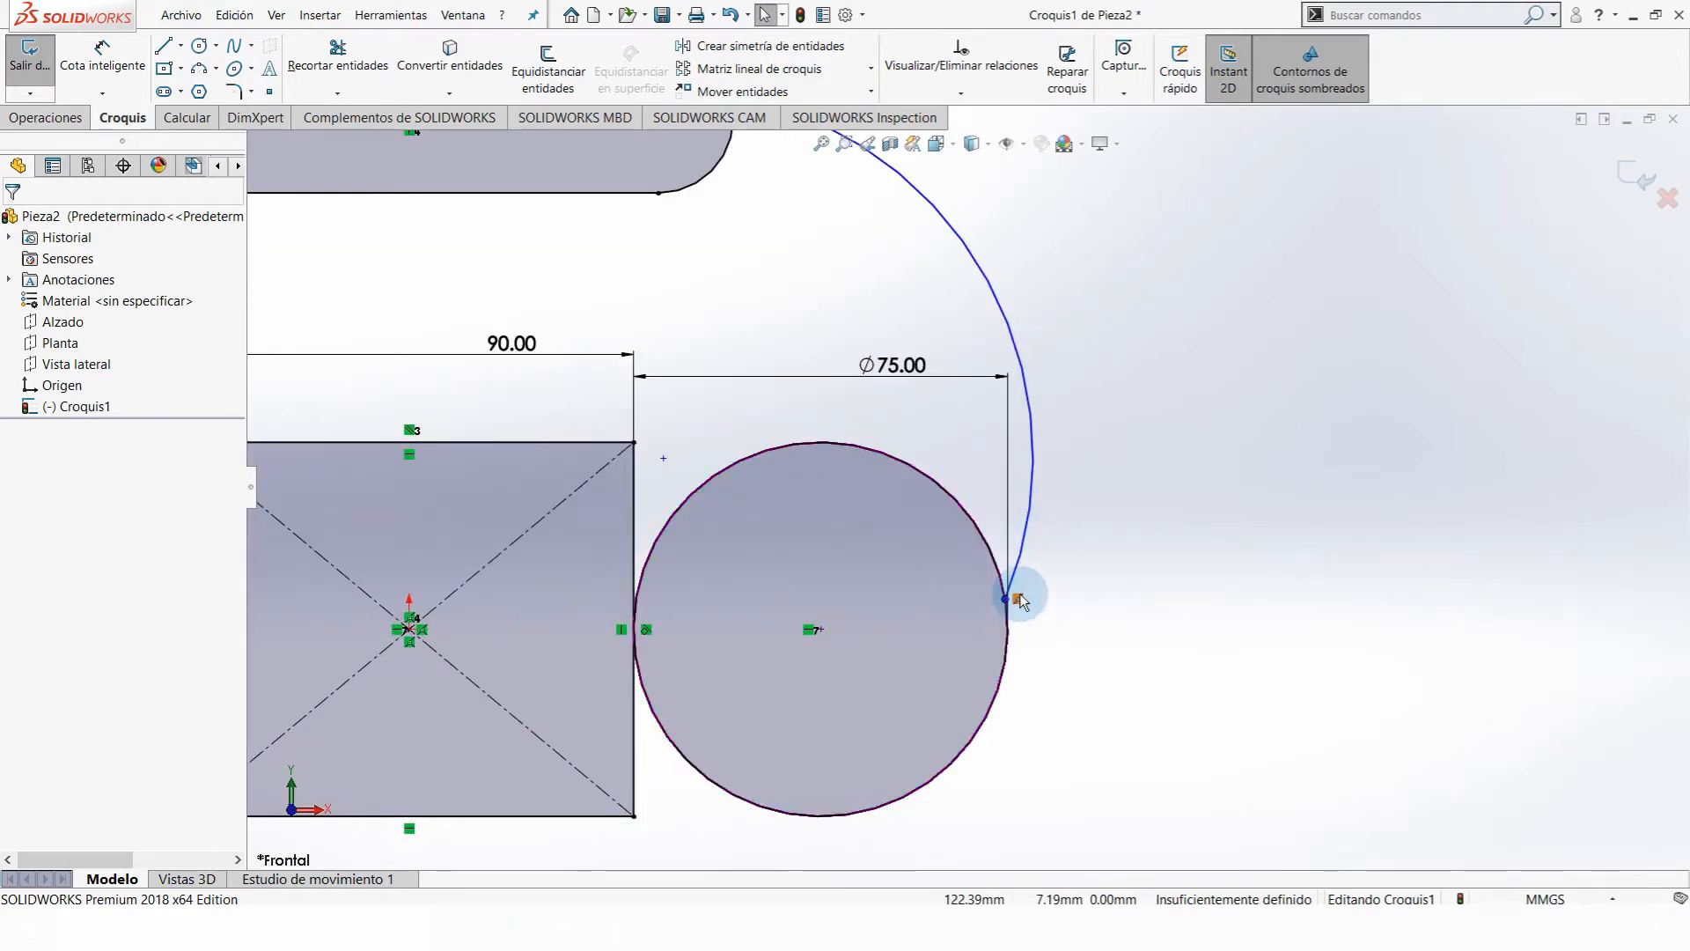
{"action": "left_click_drag", "start_coordinate": [1005, 597], "coordinate": [1154, 632]}
{"action": "scroll", "coordinate": [1144, 614], "scroll_direction": "up", "scroll_amount": 5}
{"action": "scroll", "coordinate": [845, 515], "scroll_direction": "down", "scroll_amount": 4}
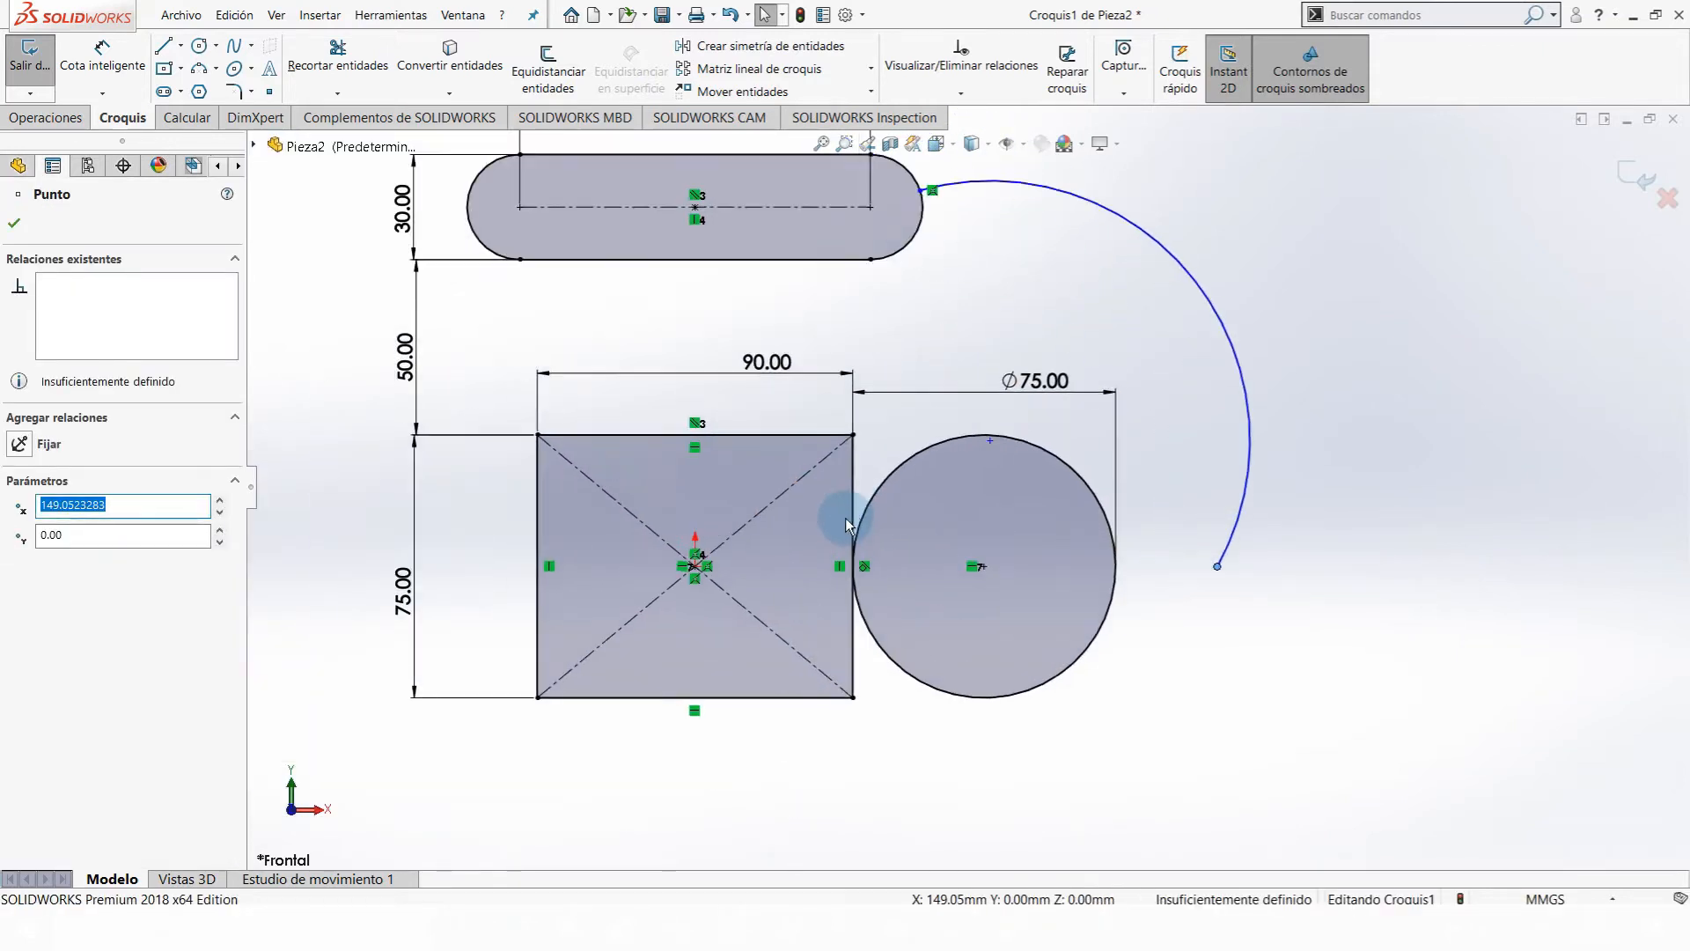
- Bring the arc's lower endpoint back near the circle and make it coincident with the circle's edge
{"action": "scroll", "coordinate": [1278, 597], "scroll_direction": "up", "scroll_amount": 2}
{"action": "scroll", "coordinate": [1225, 561], "scroll_direction": "down", "scroll_amount": 2}
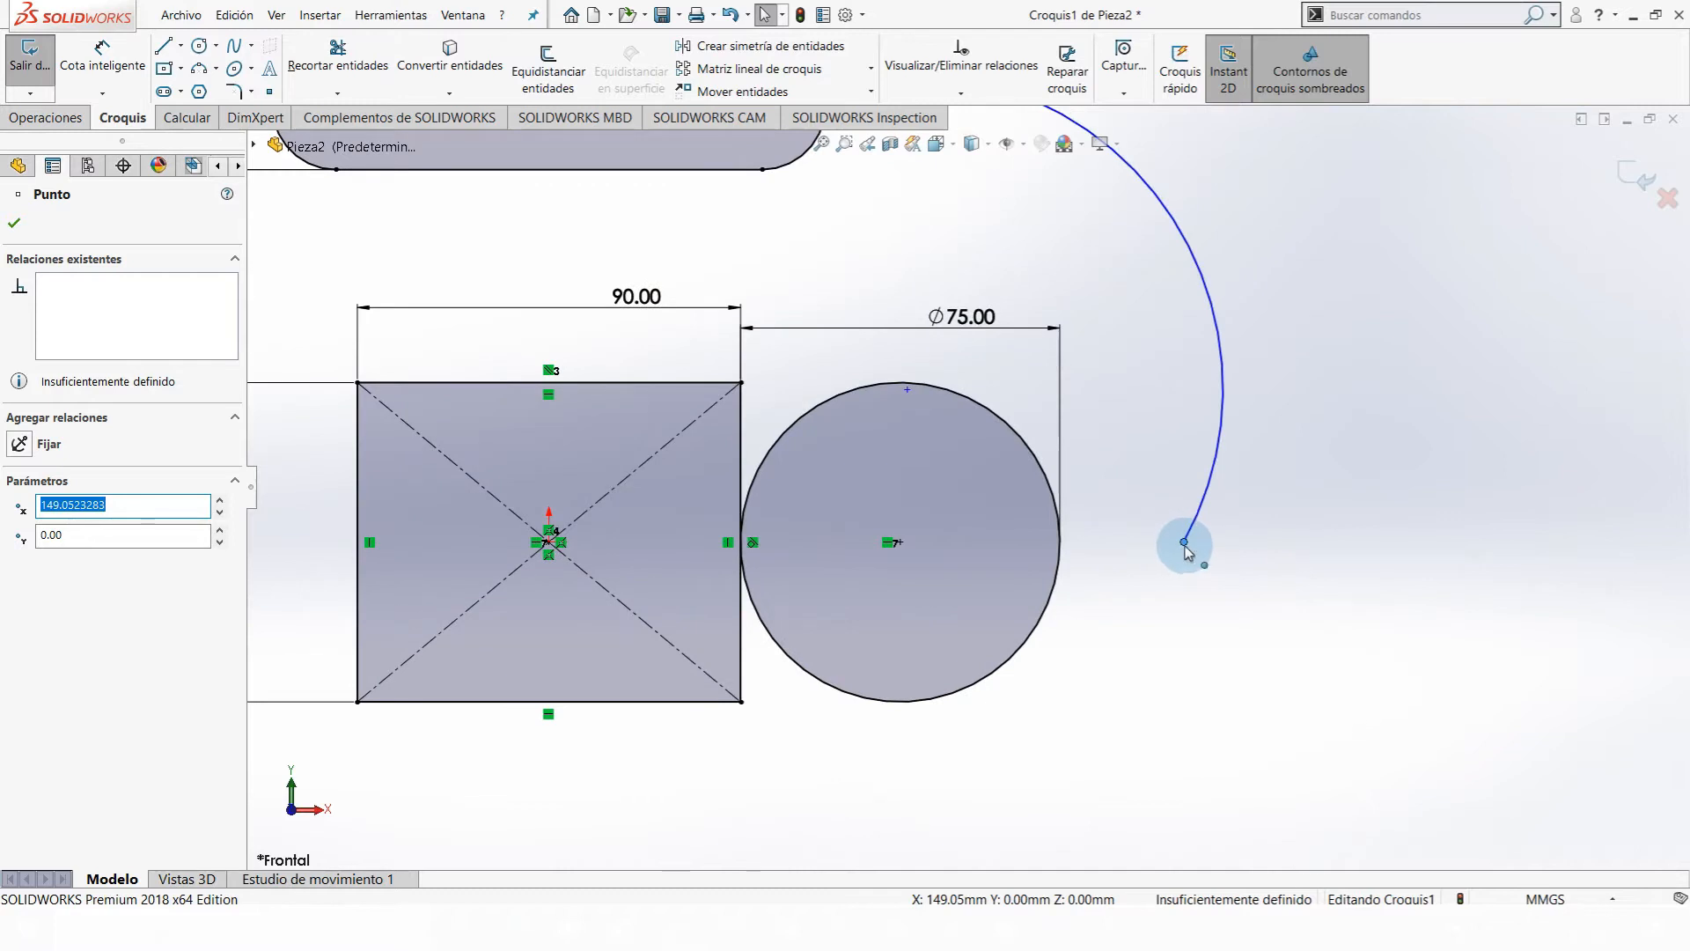
{"action": "left_click_drag", "start_coordinate": [1185, 545], "coordinate": [1111, 464]}
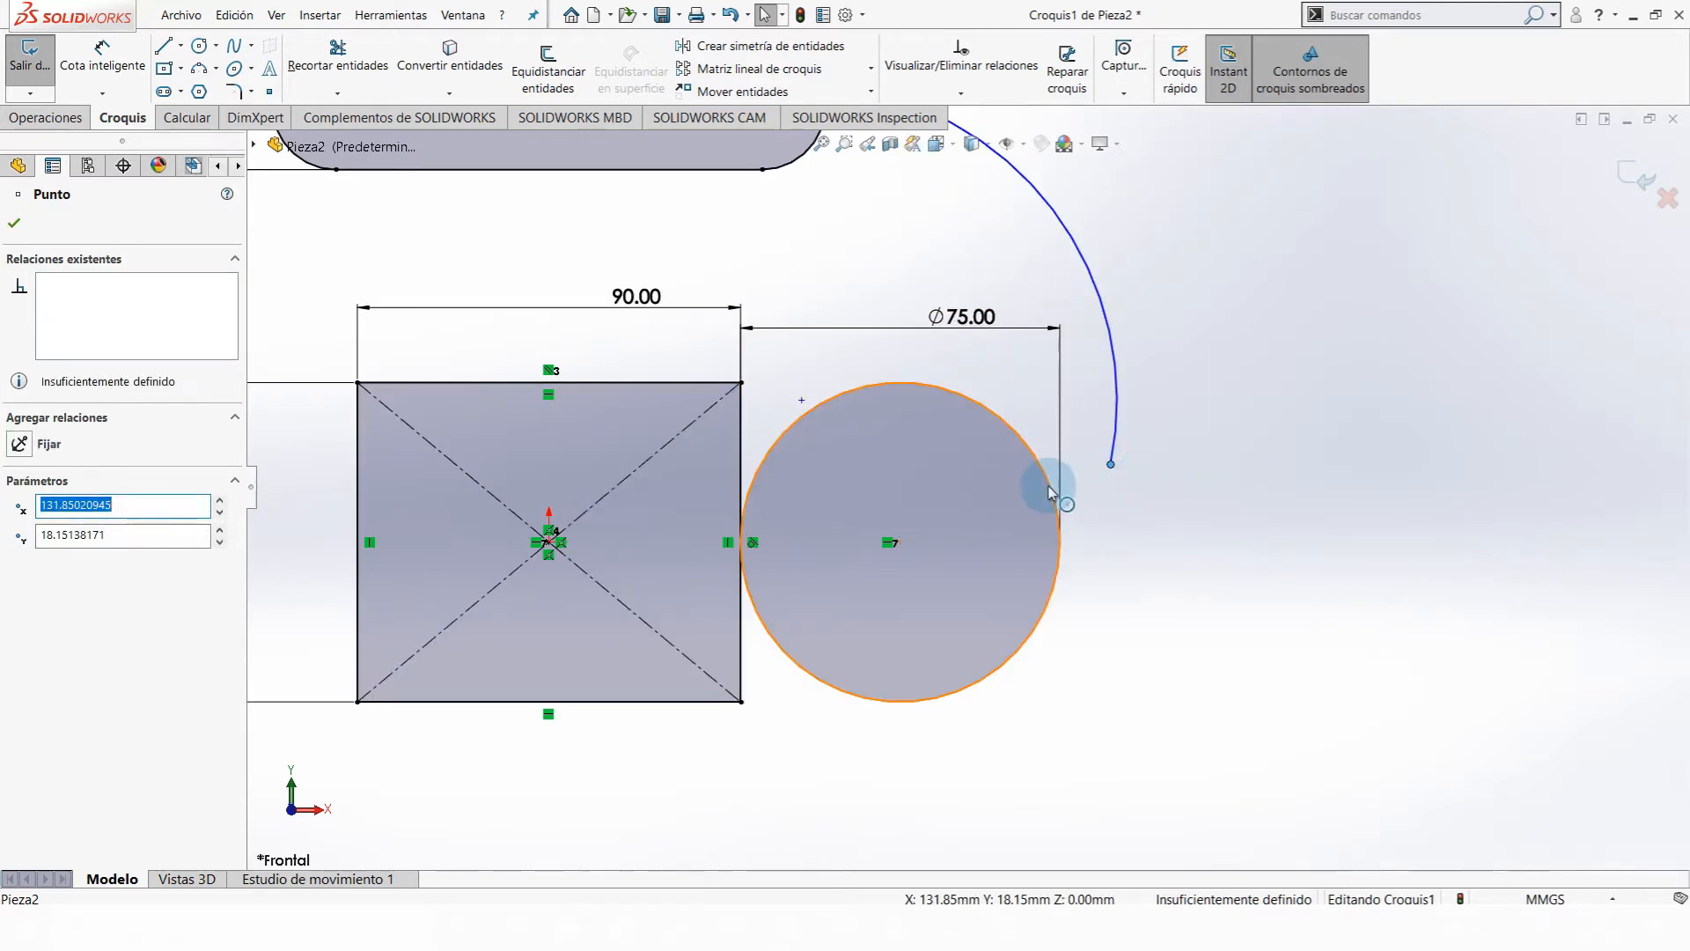
{"action": "left_click", "coordinate": [1043, 467], "text": "ctrl"}
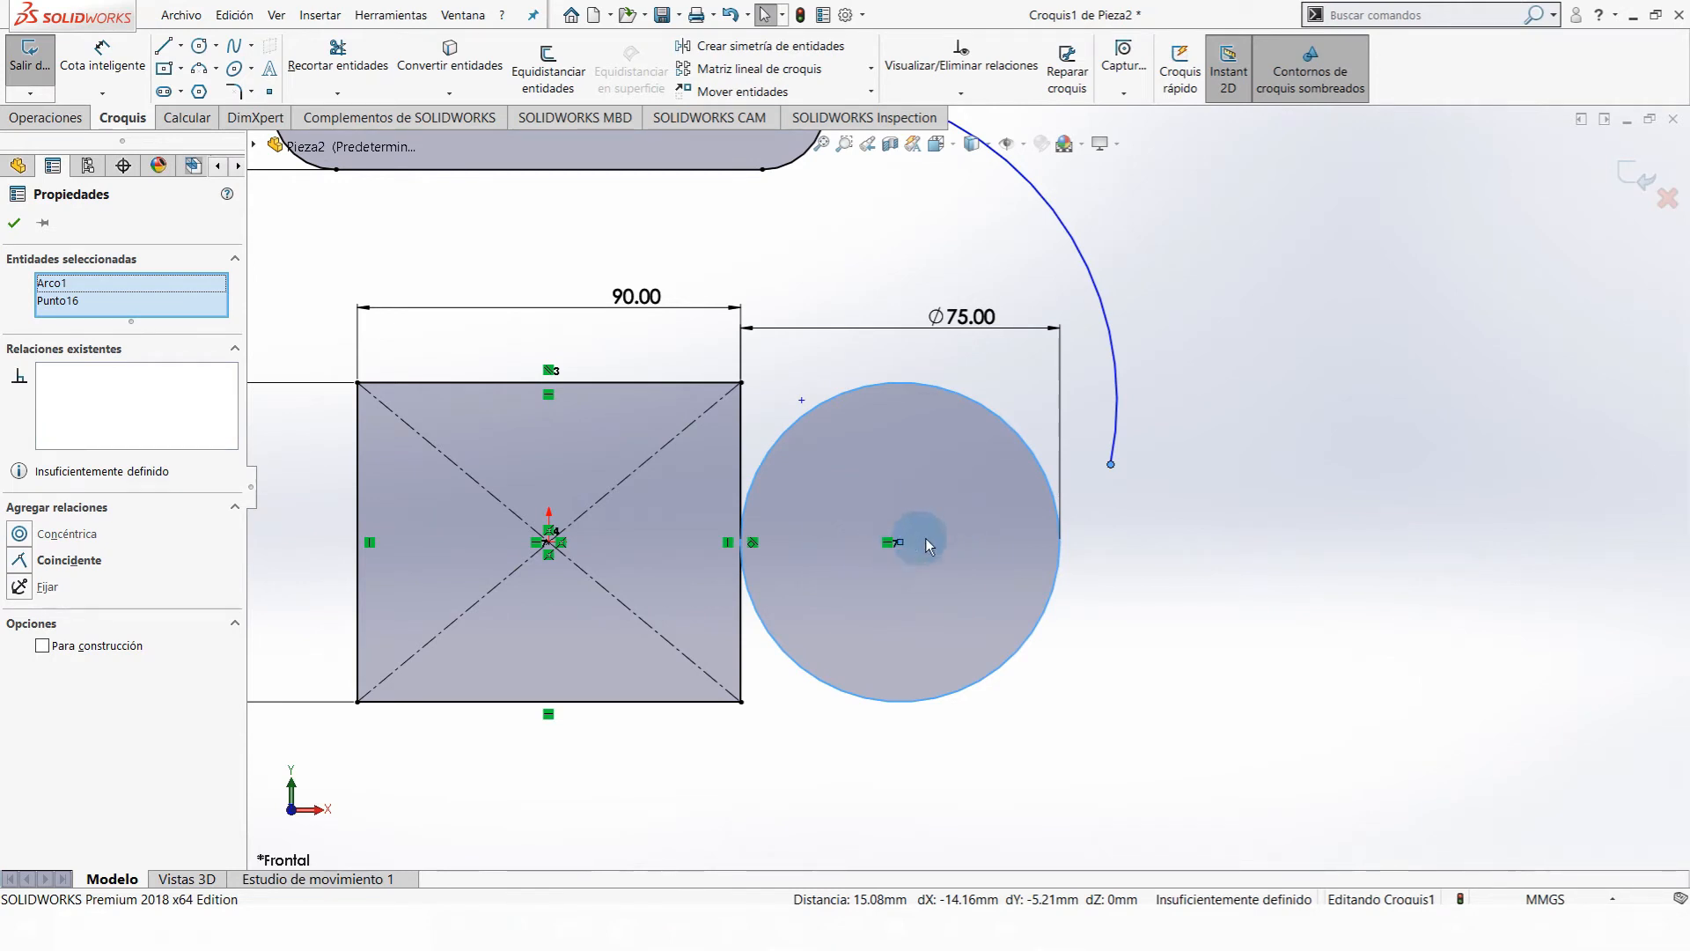
{"action": "left_click", "coordinate": [19, 562]}
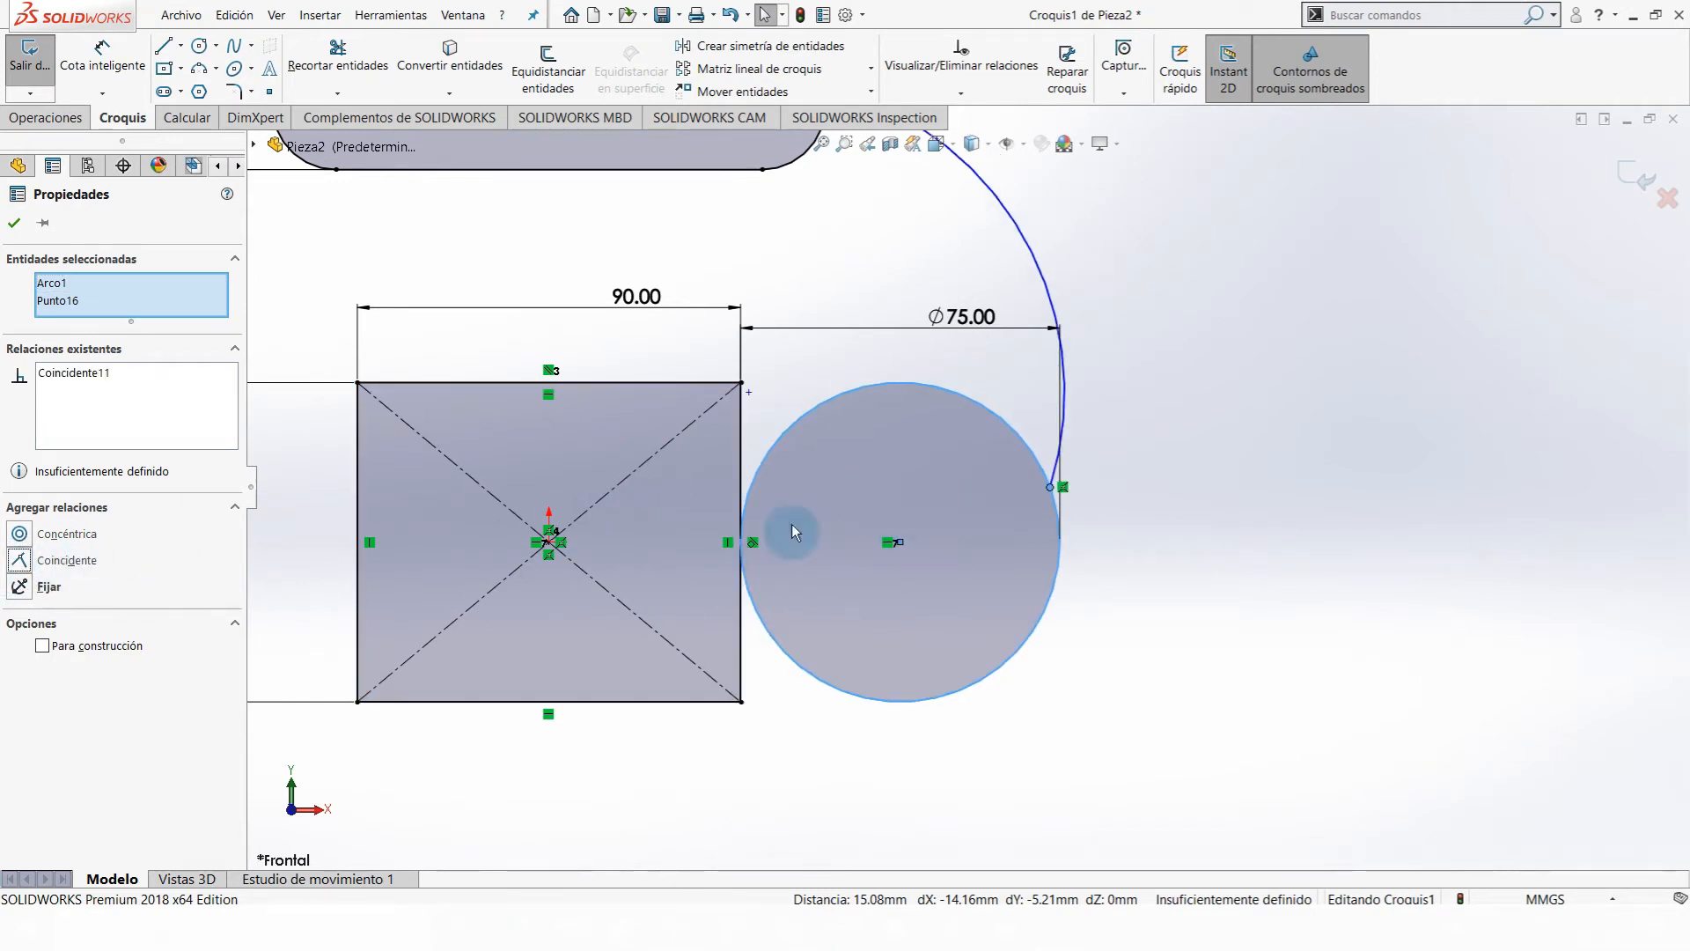
{"action": "left_click", "coordinate": [1388, 460]}
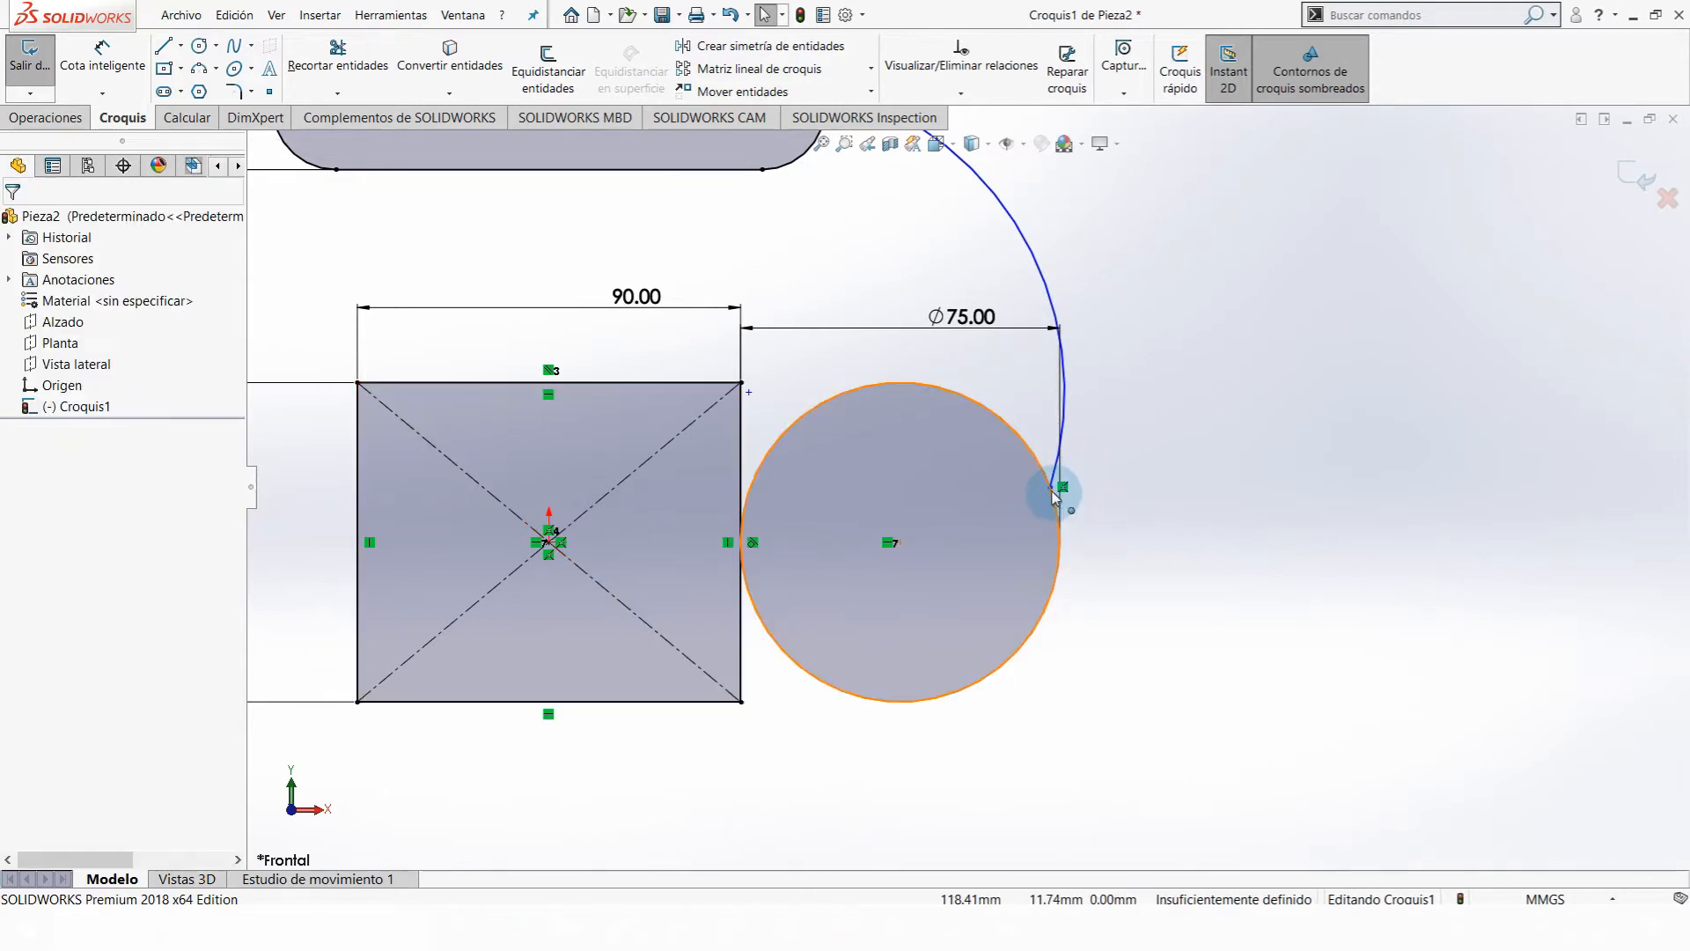
{"action": "mouse_move", "coordinate": [1053, 487]}
{"action": "left_mouse_down"}
{"action": "mouse_move", "coordinate": [1061, 579]}
{"action": "mouse_move", "coordinate": [1050, 483]}
{"action": "left_mouse_up"}
- Add a tangent relation between the connecting arc and the slot's right end arc
{"action": "scroll", "coordinate": [1038, 467], "scroll_direction": "up", "scroll_amount": 5}
{"action": "scroll", "coordinate": [975, 311], "scroll_direction": "down", "scroll_amount": 4}
{"action": "left_click", "coordinate": [962, 403]}
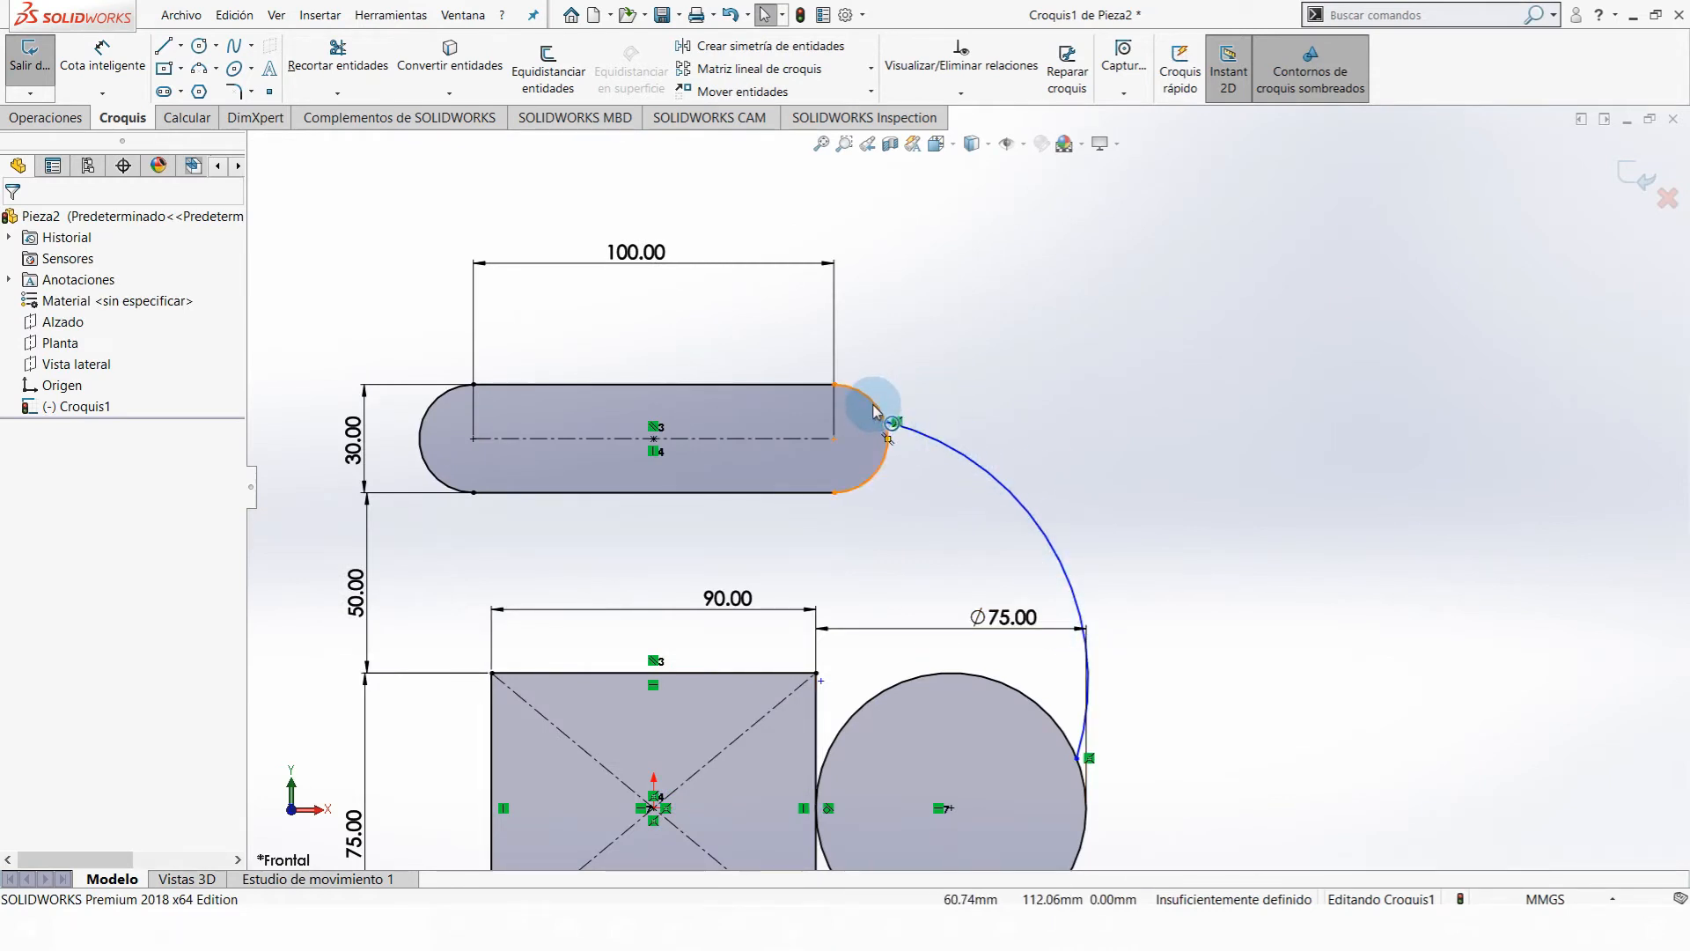
{"action": "left_click", "coordinate": [926, 445]}
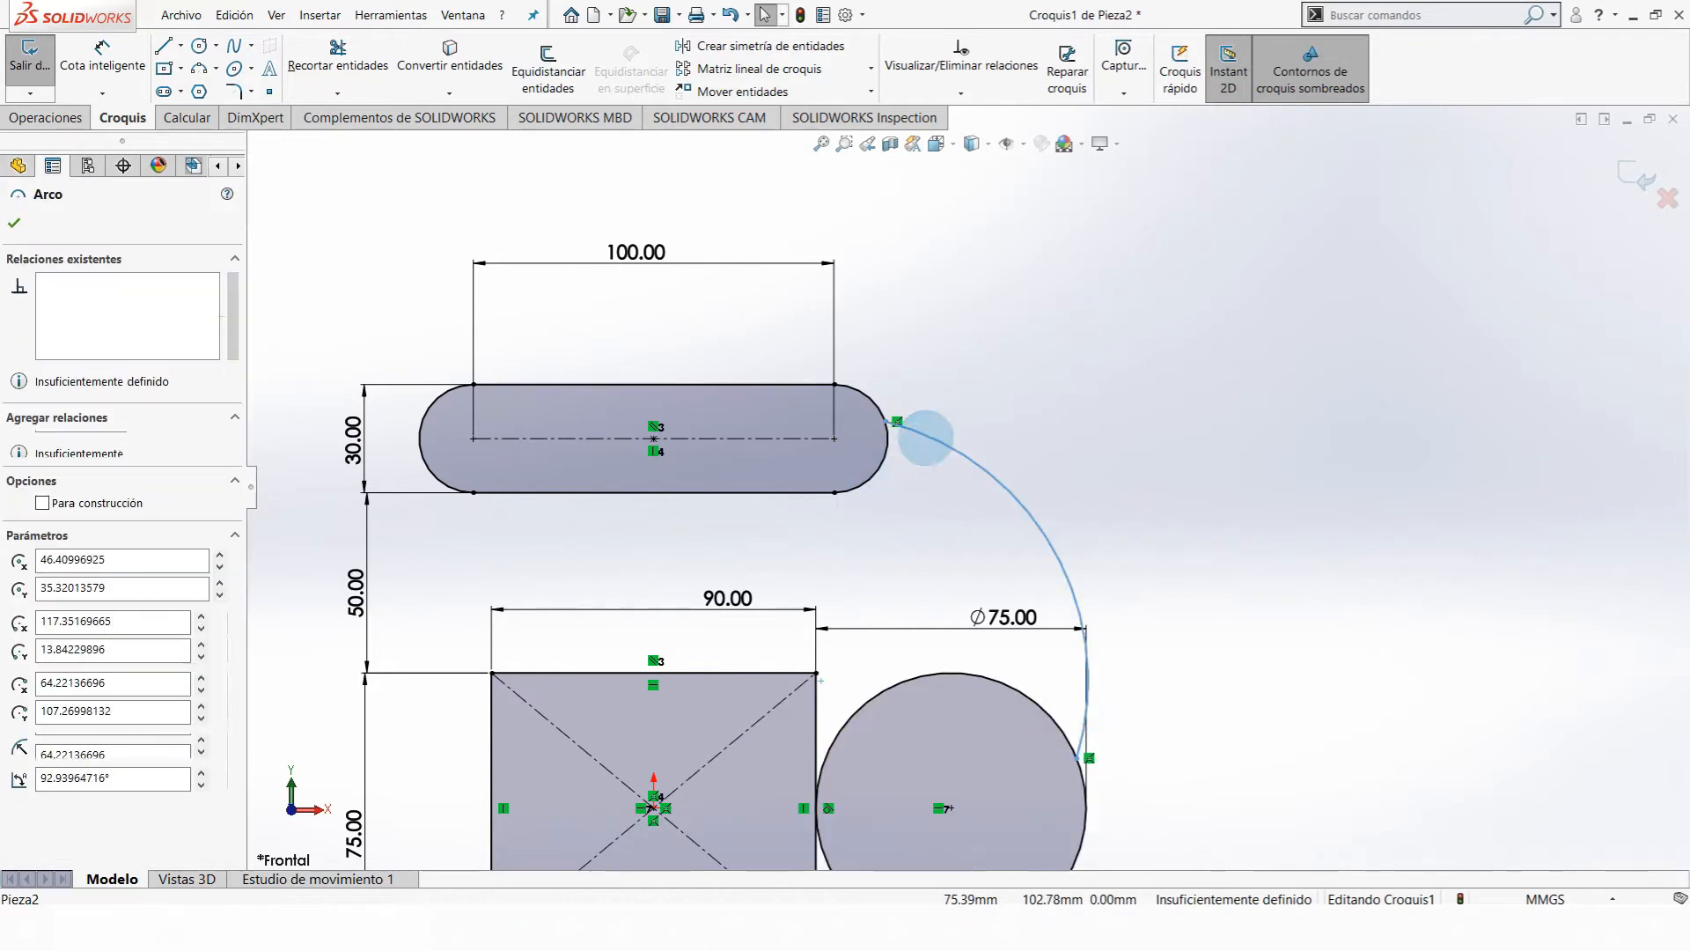
{"action": "left_click", "coordinate": [878, 406]}
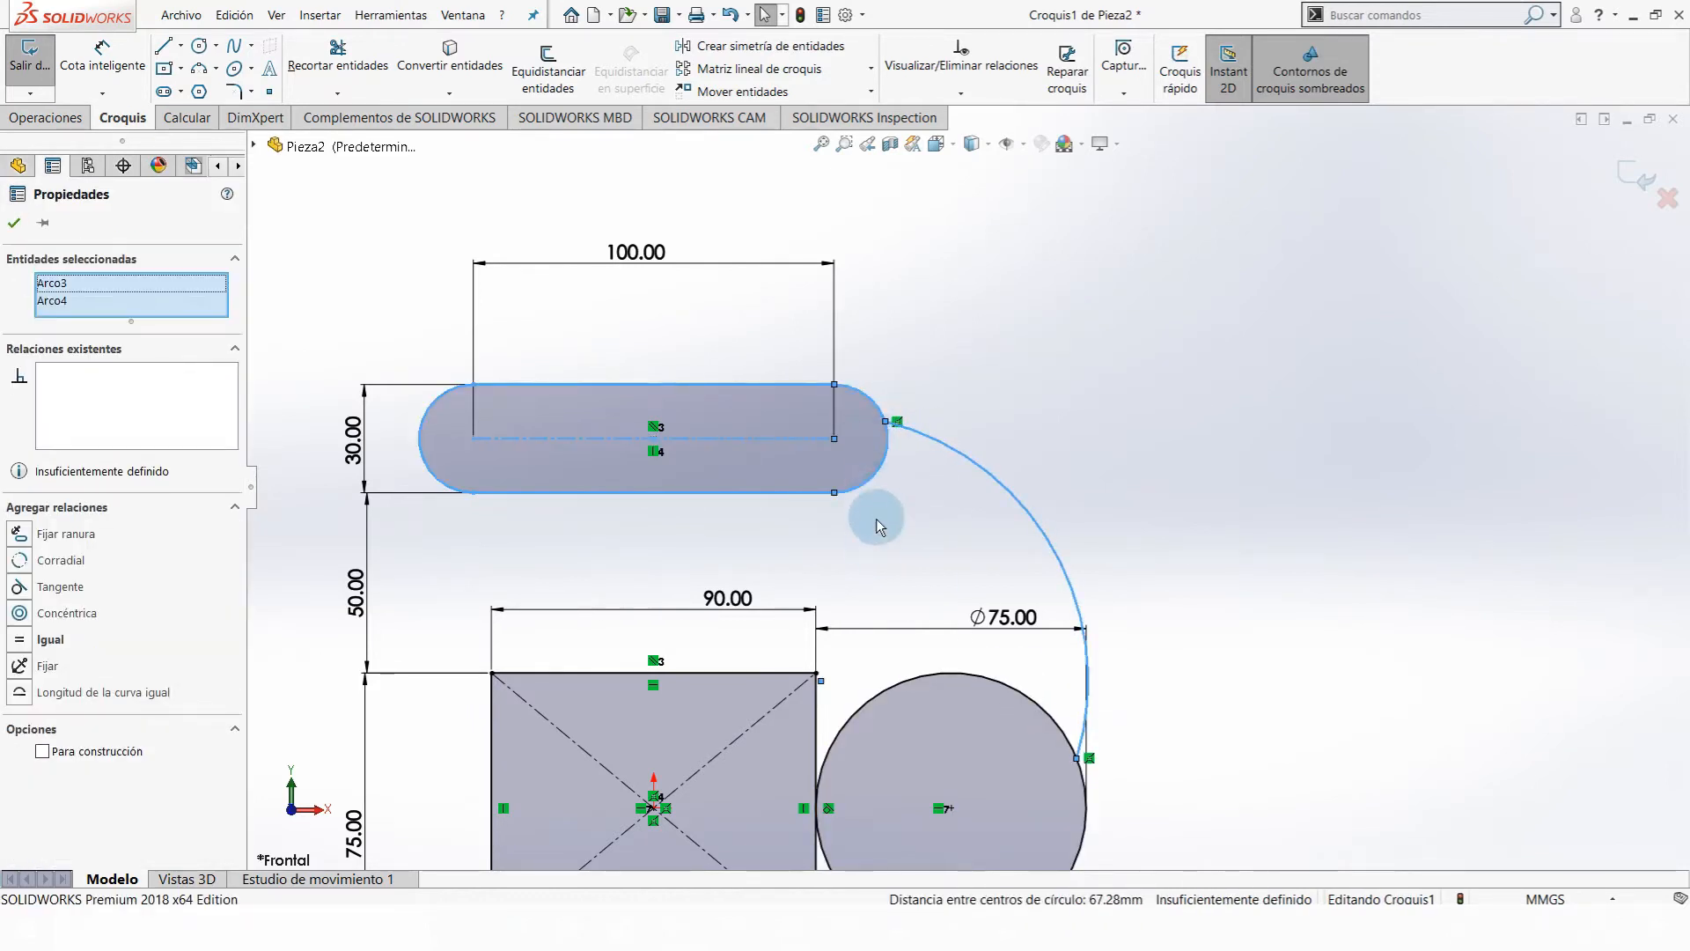
{"action": "left_click", "coordinate": [18, 587]}
{"action": "left_click", "coordinate": [1228, 457]}
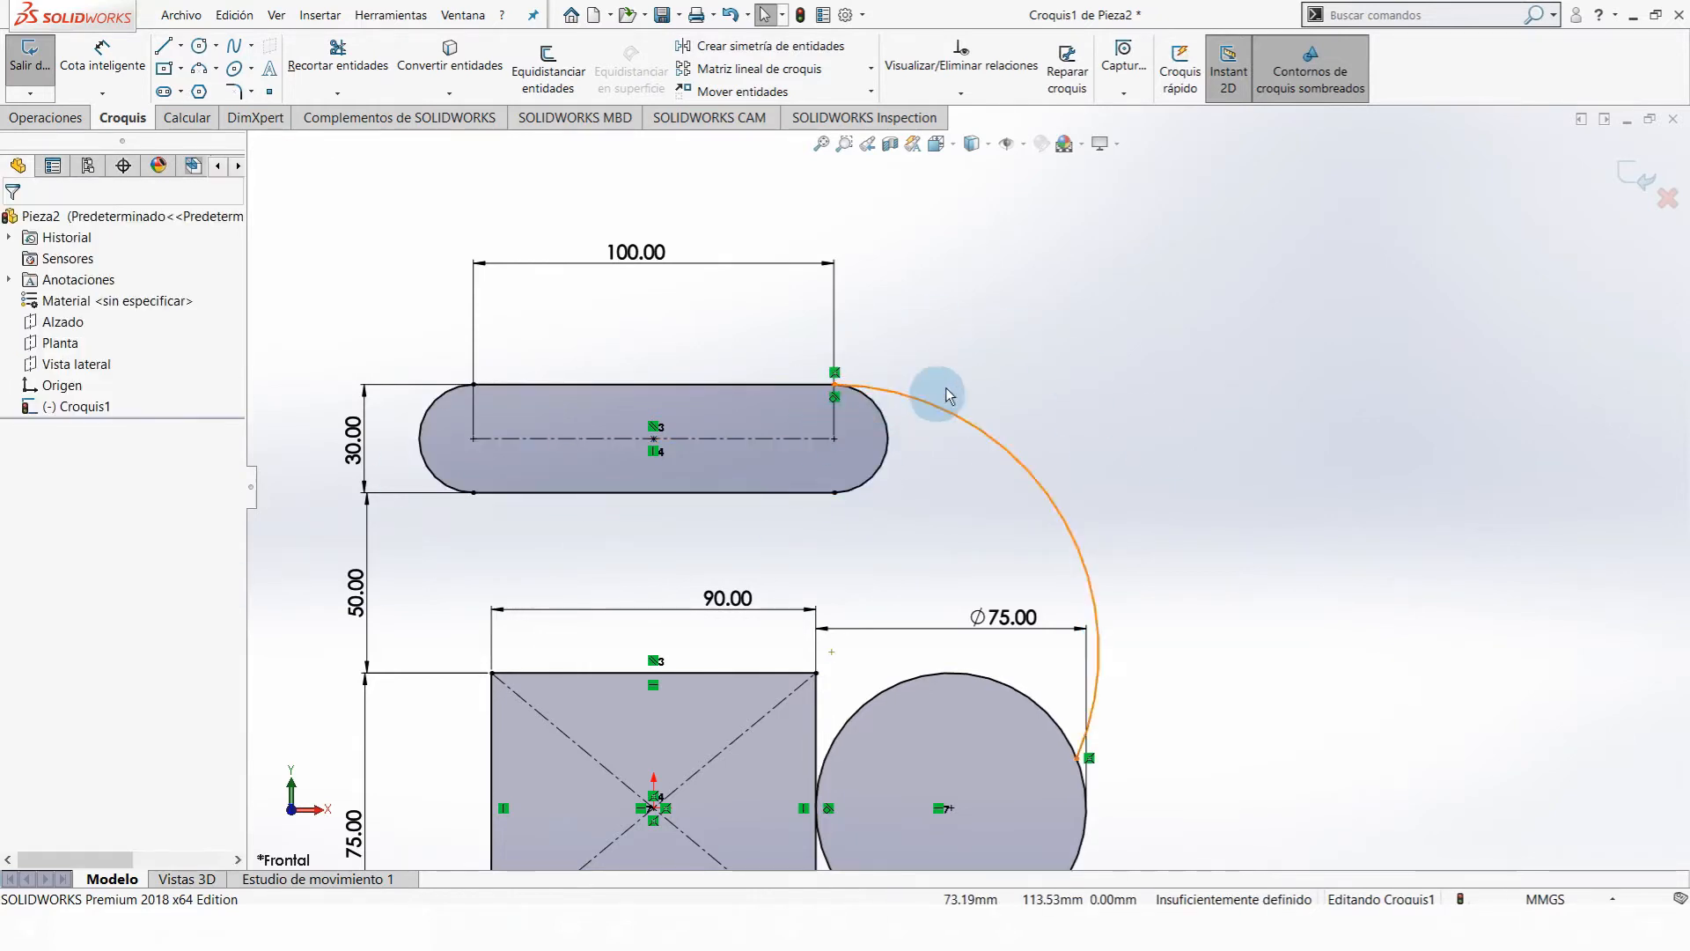
{"action": "scroll", "coordinate": [1159, 795], "scroll_direction": "up", "scroll_amount": 2}
{"action": "scroll", "coordinate": [1118, 790], "scroll_direction": "down", "scroll_amount": 1}
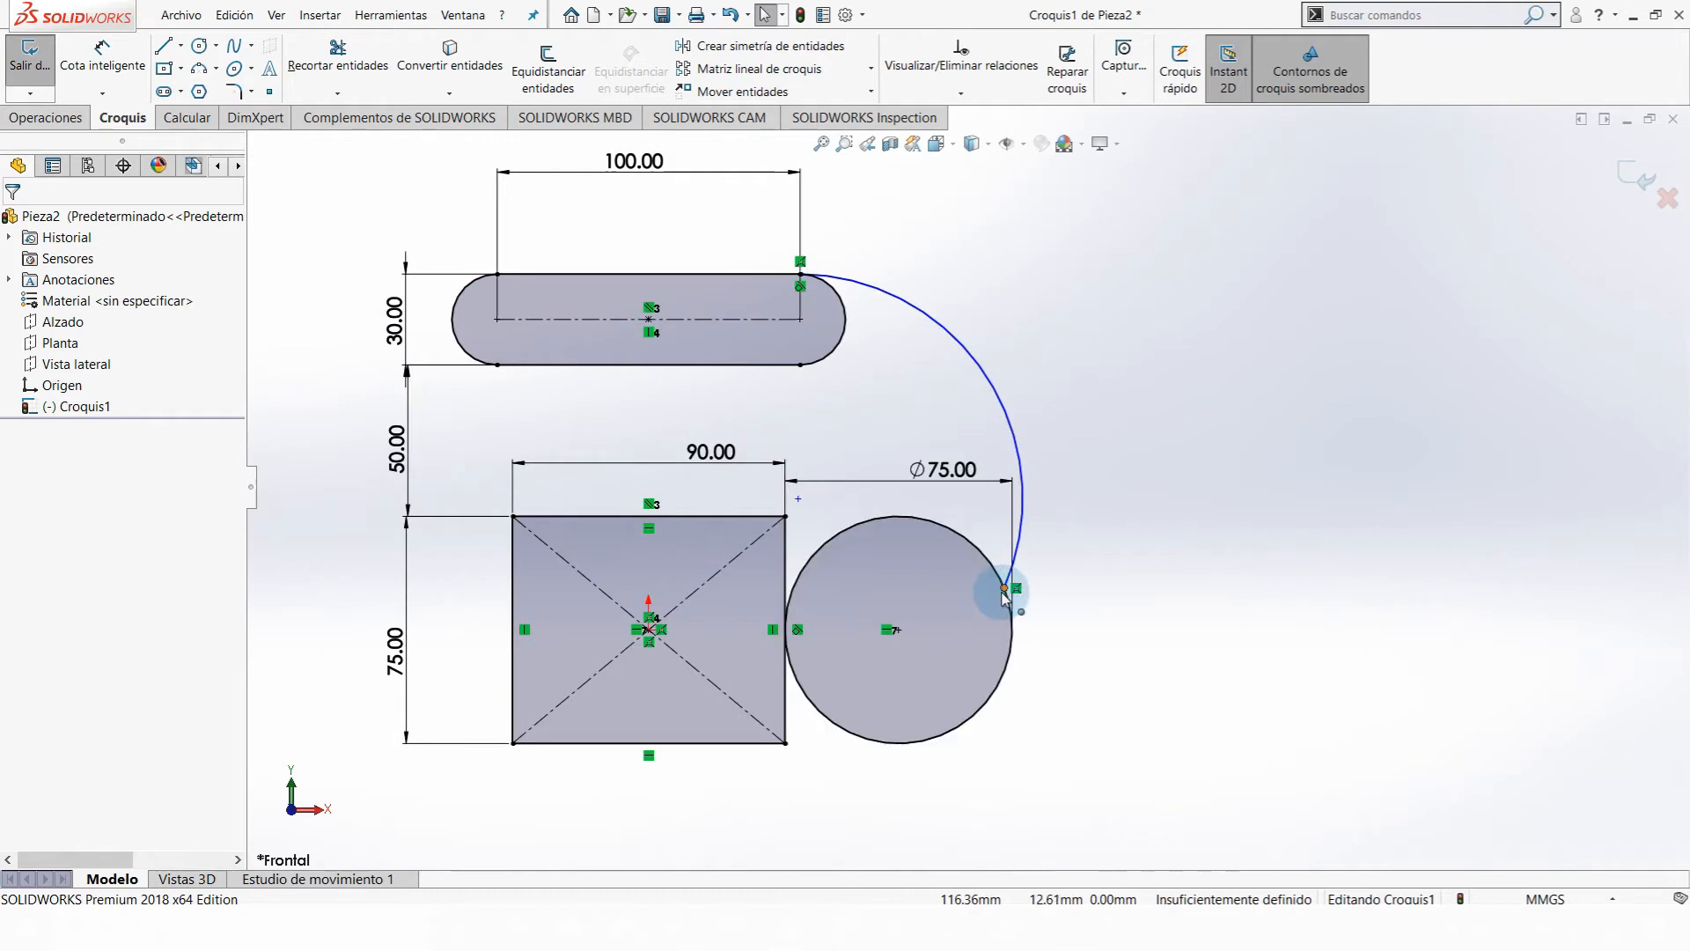
- Slide the connecting arc's lower endpoint down the circle's right side, and add a tangent relation between the arc and the circle
{"action": "left_click_drag", "start_coordinate": [1005, 595], "coordinate": [977, 736]}
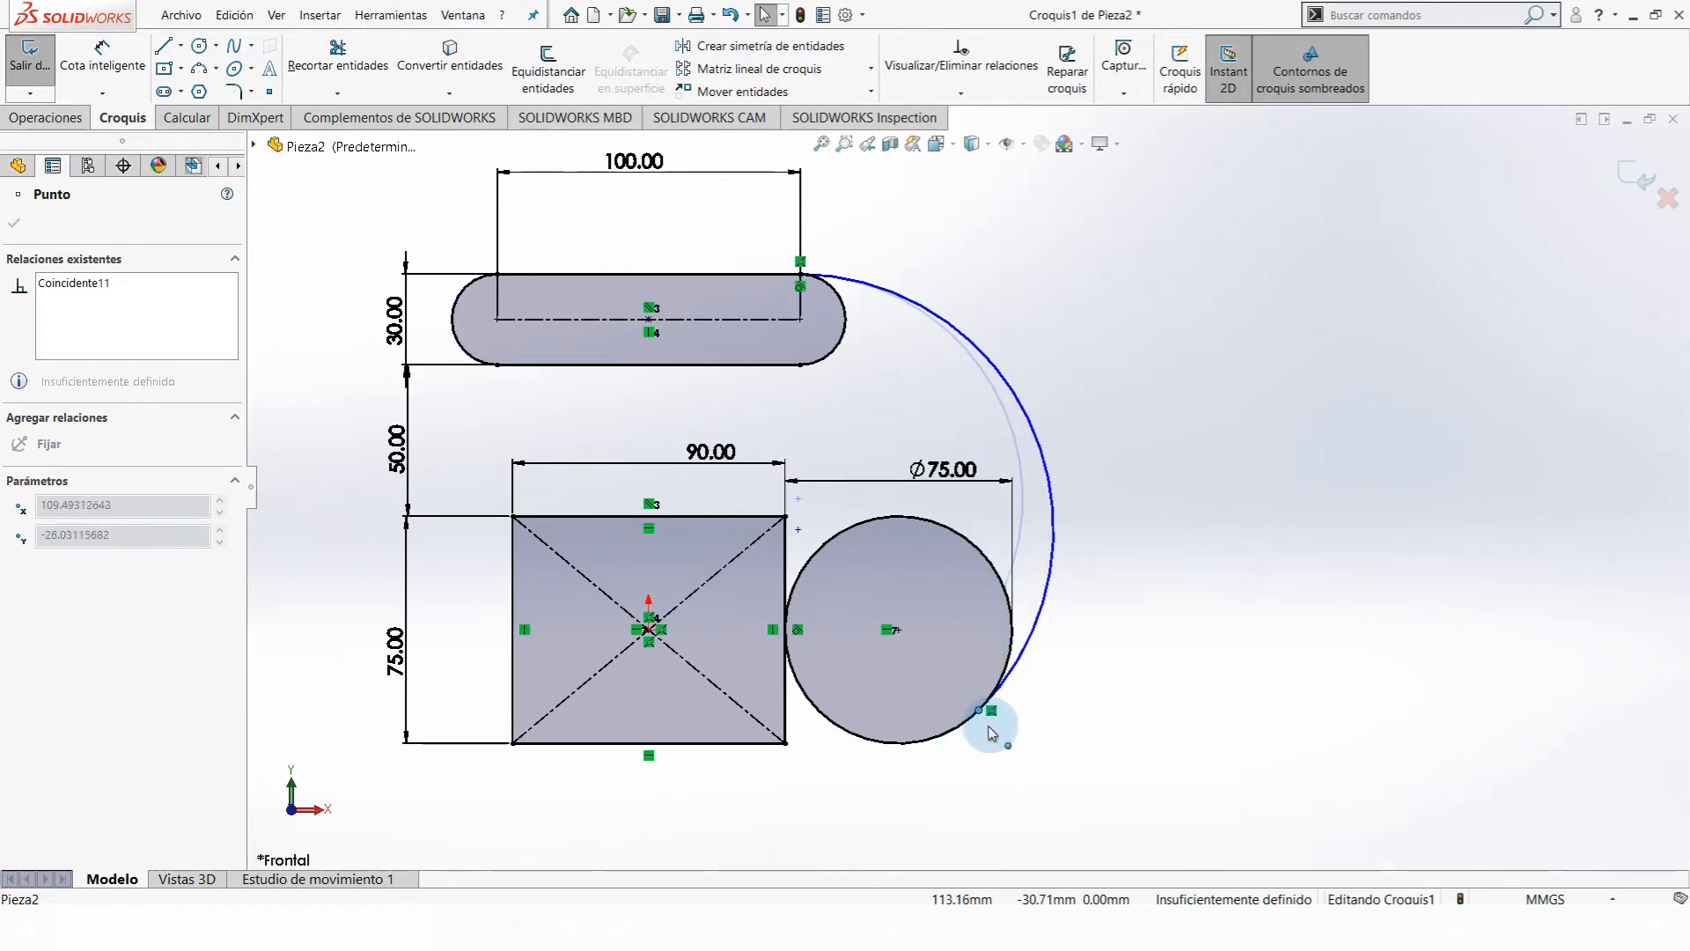
{"action": "left_click_drag", "start_coordinate": [993, 733], "coordinate": [1004, 670]}
{"action": "left_click", "coordinate": [1038, 639]}
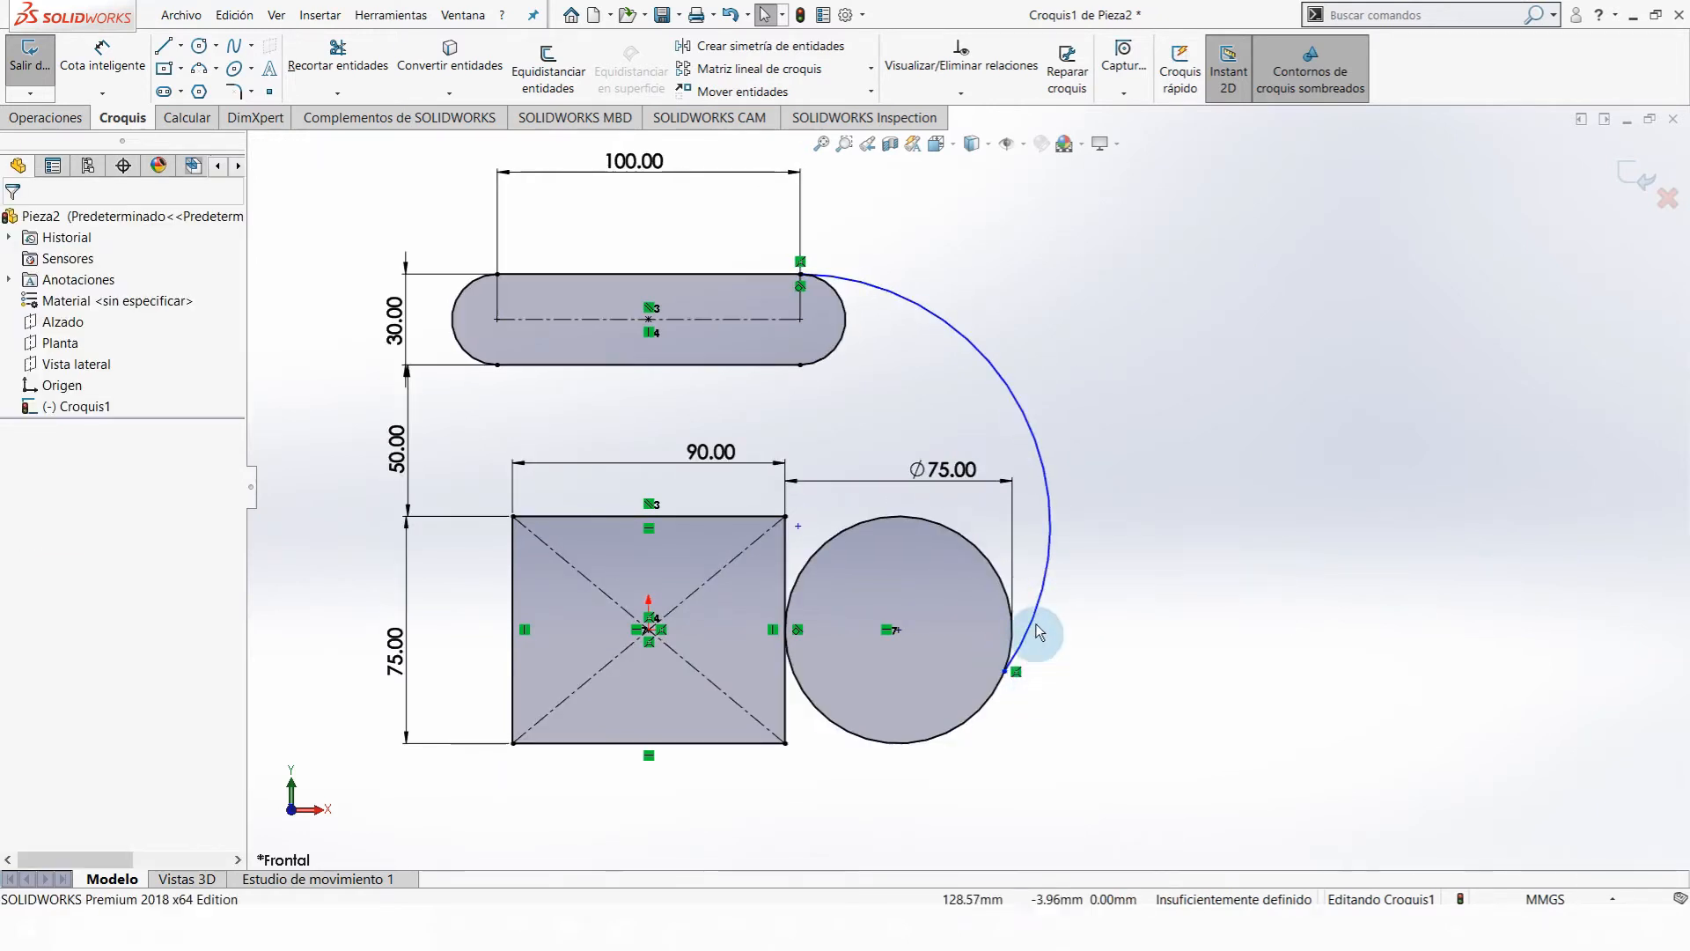
{"action": "left_click", "coordinate": [1035, 606]}
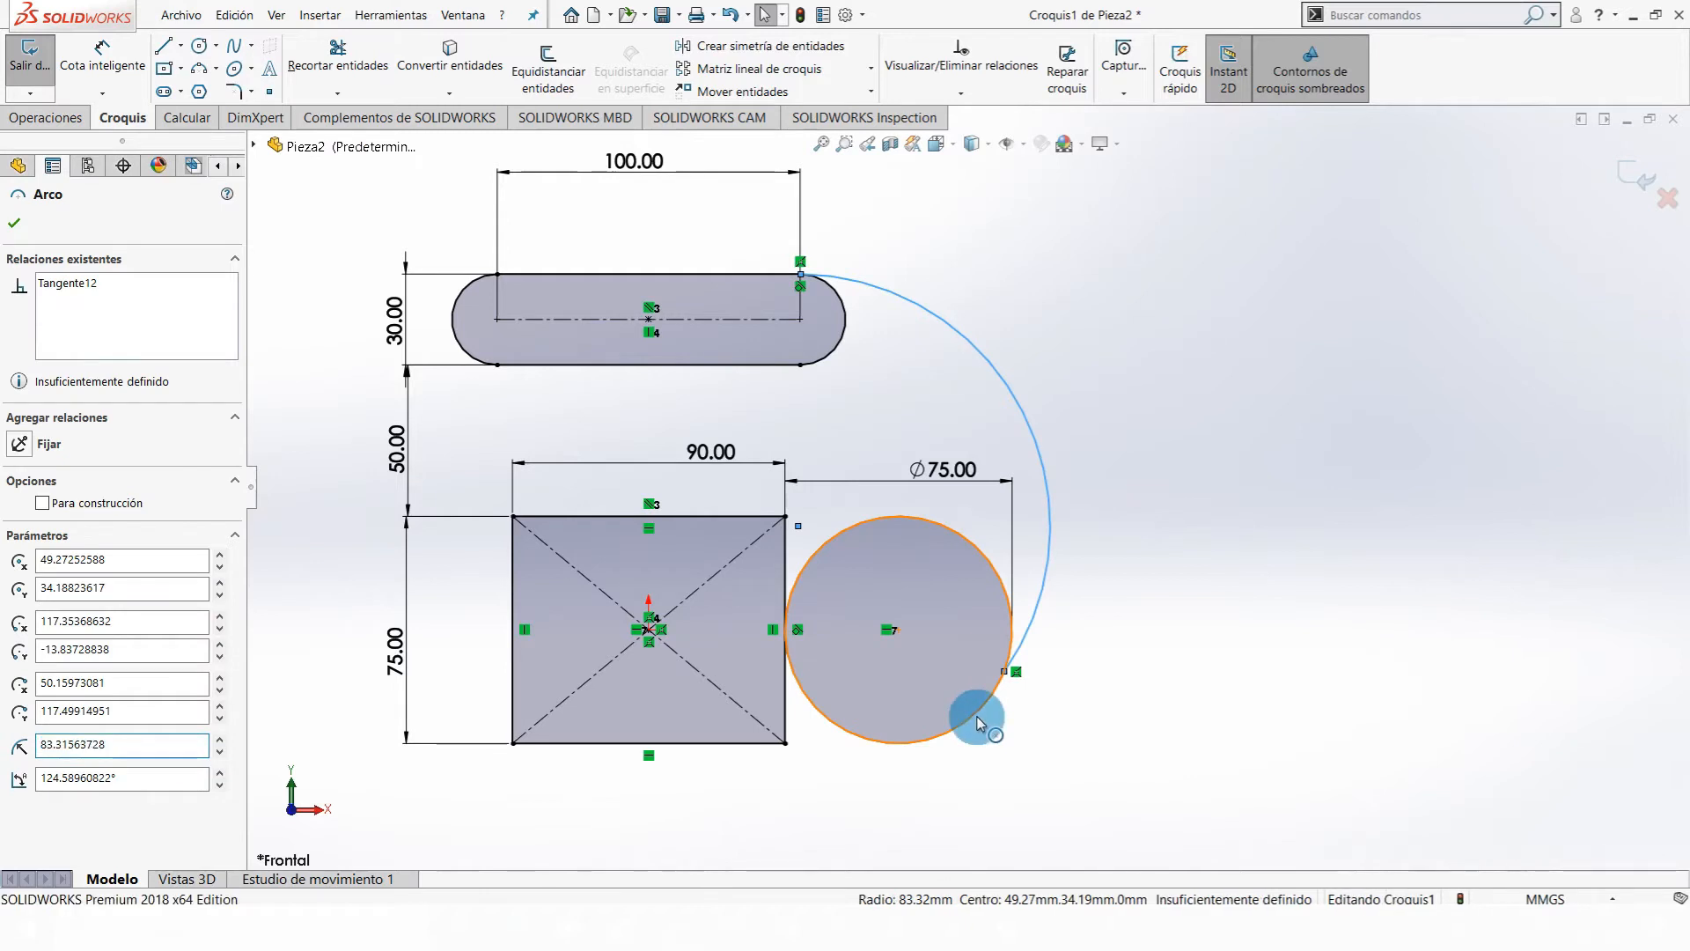
{"action": "left_click", "coordinate": [978, 716], "text": "ctrl"}
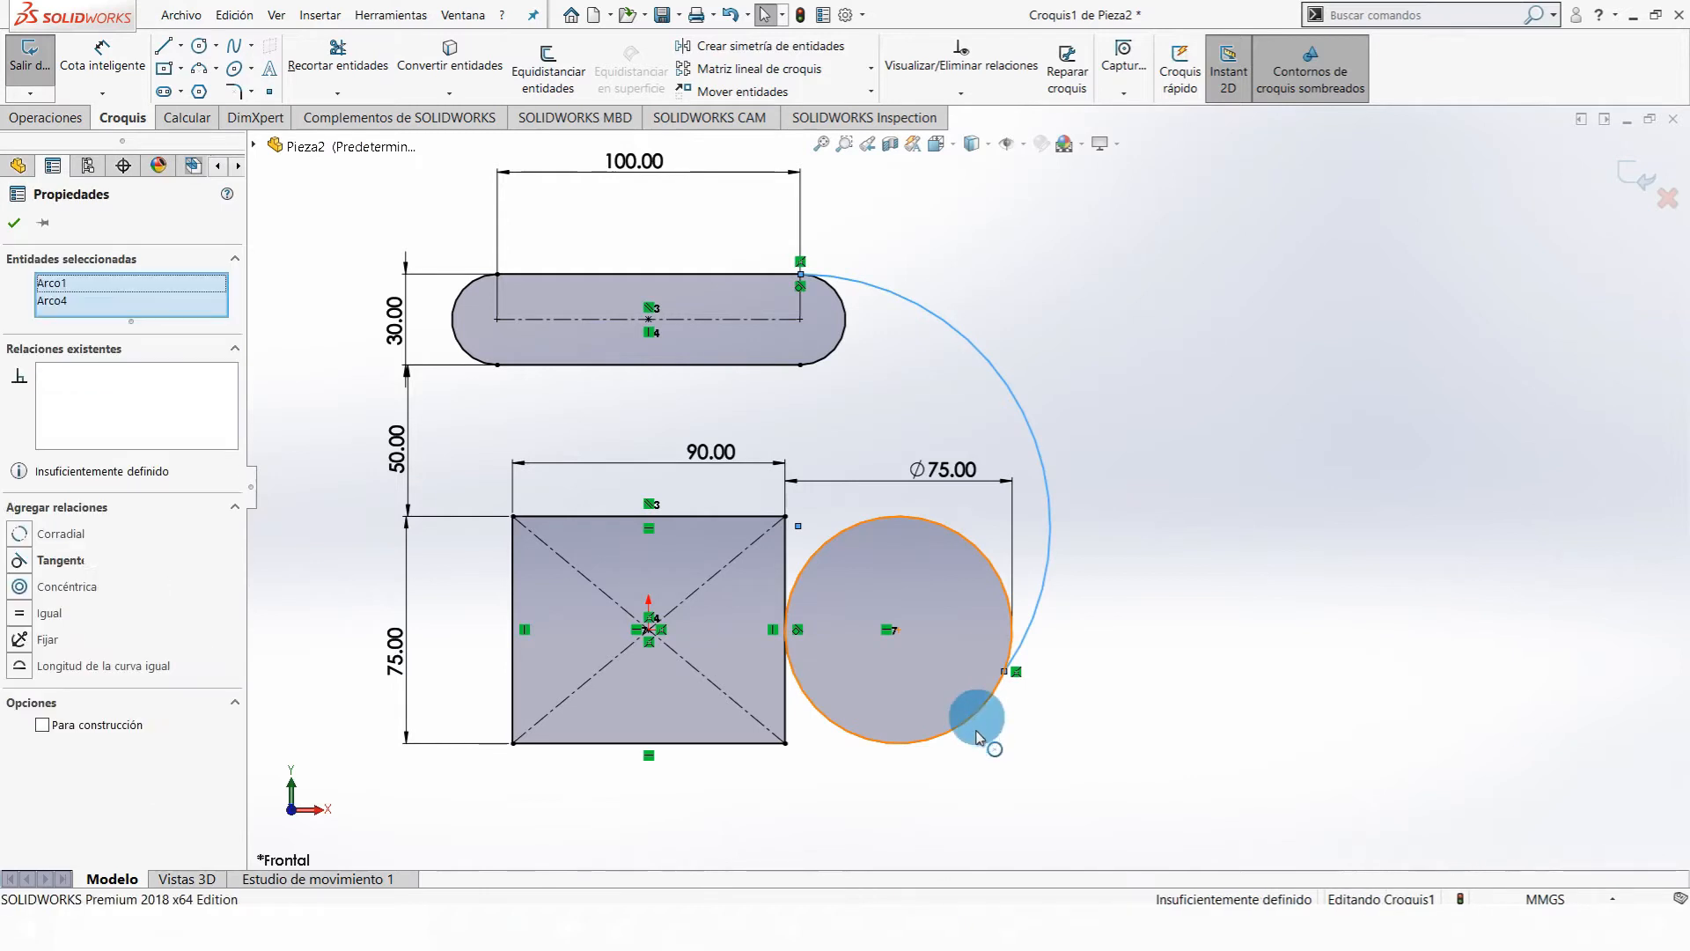
{"action": "left_click", "coordinate": [31, 564]}
{"action": "left_click", "coordinate": [1298, 634]}
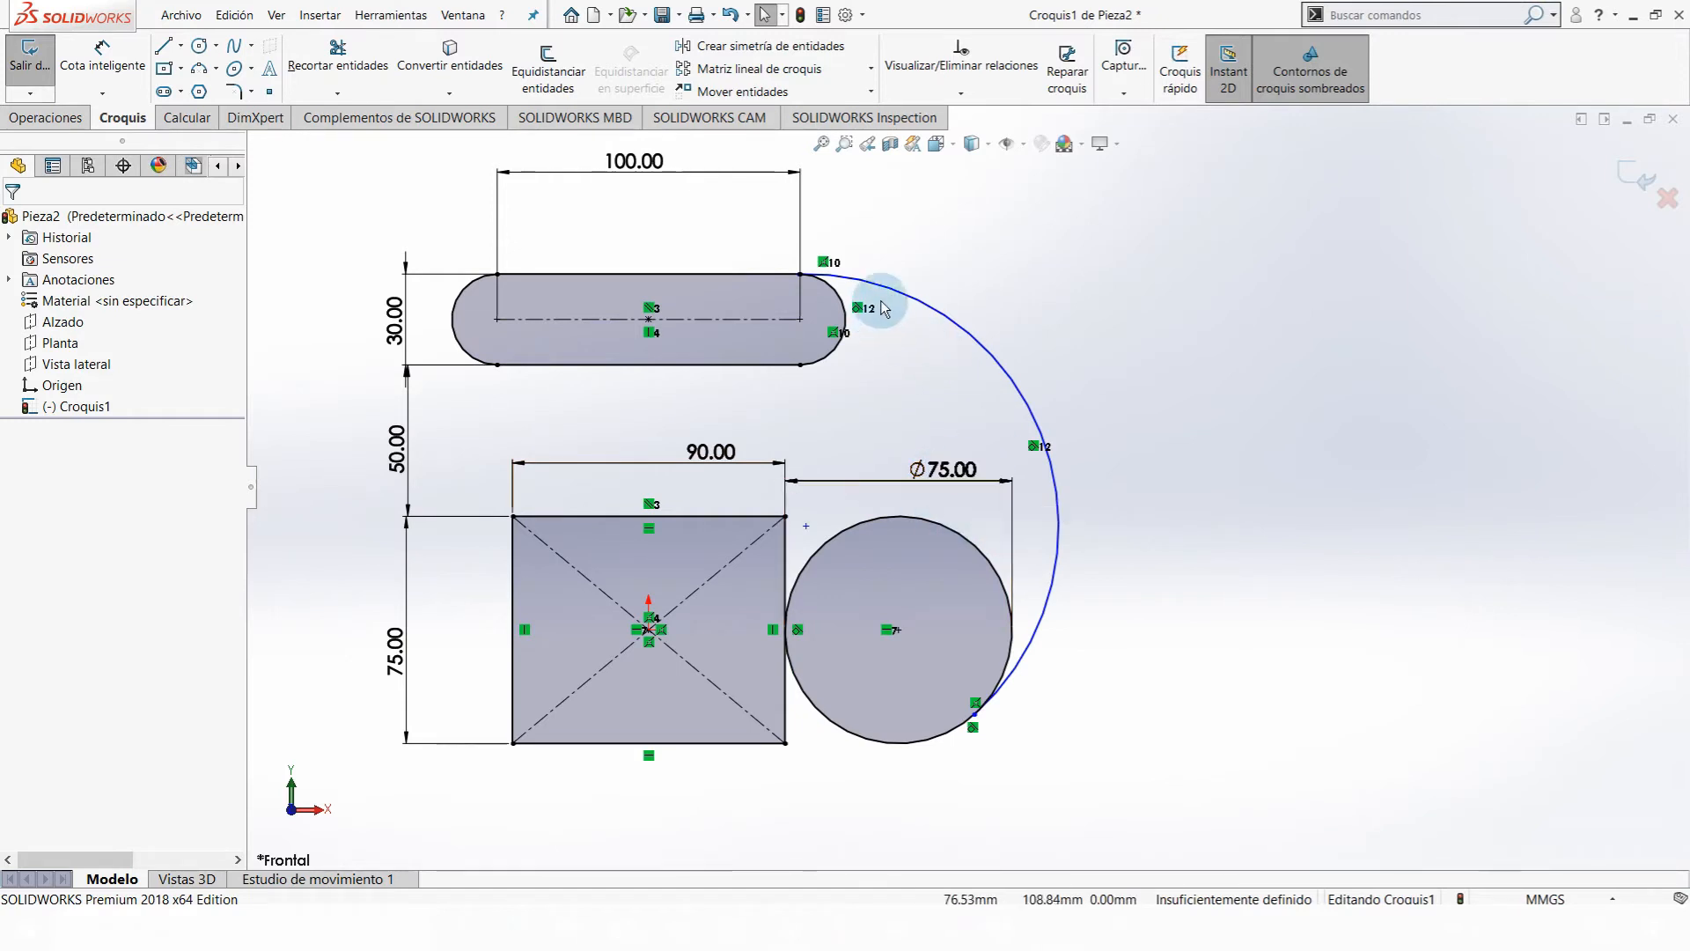
- Move the connecting arc's upper endpoint slightly to the right along the slot's rounded end
{"action": "scroll", "coordinate": [876, 281], "scroll_direction": "down", "scroll_amount": 6}
{"action": "scroll", "coordinate": [768, 313], "scroll_direction": "down", "scroll_amount": 4}
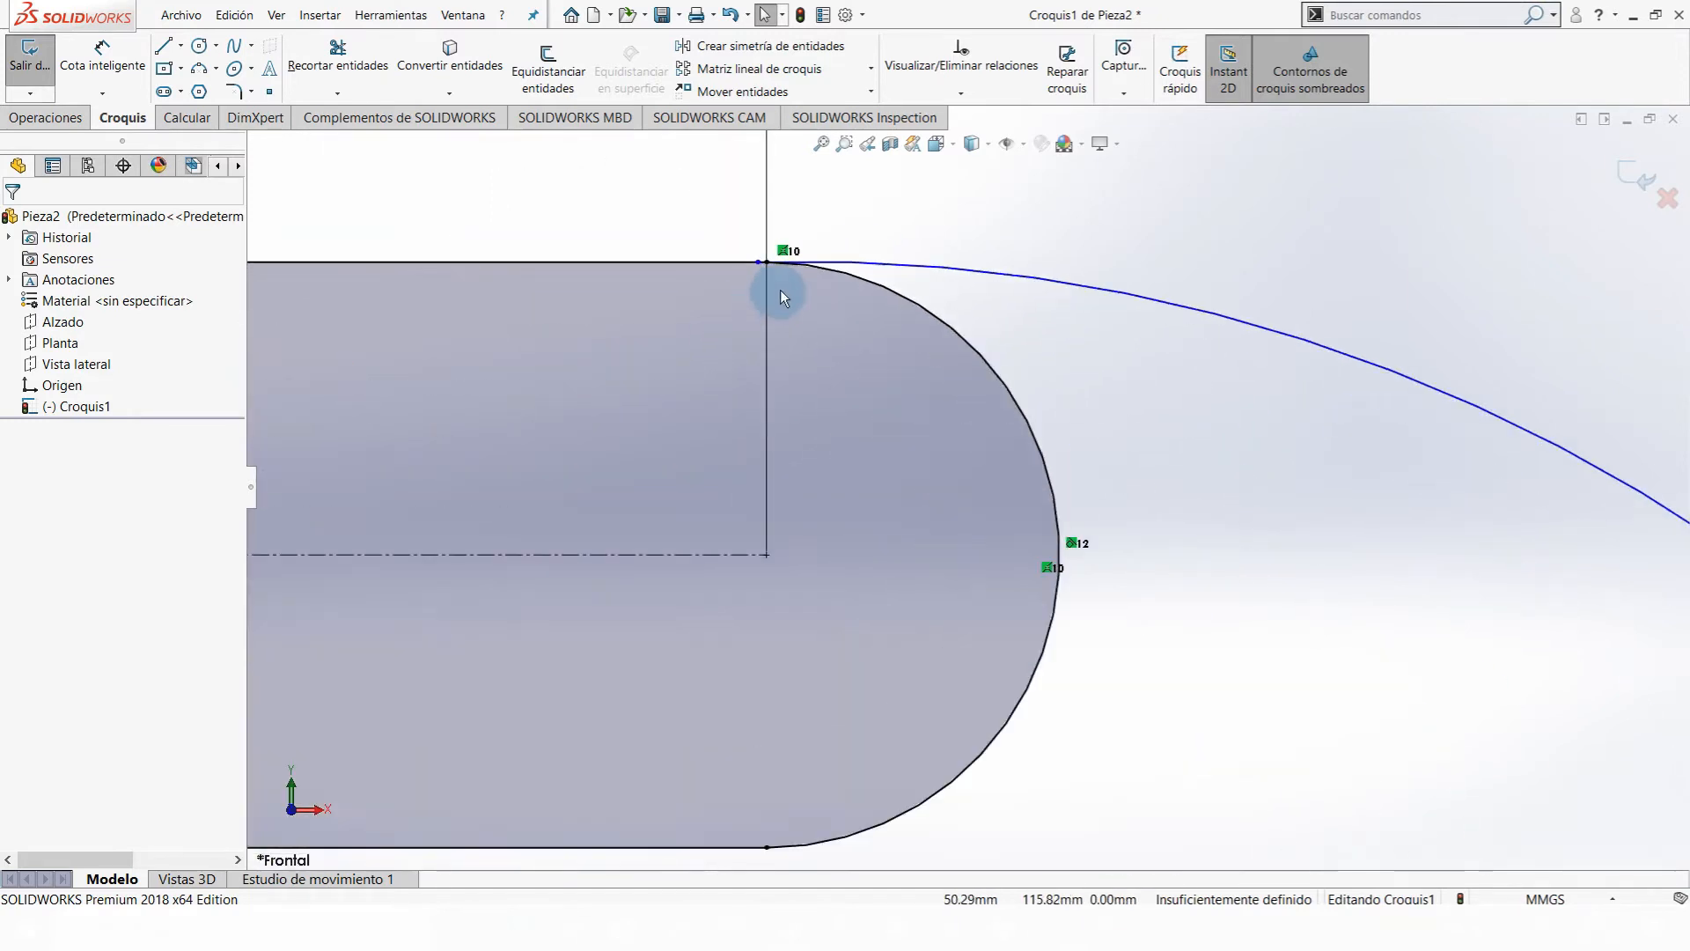
{"action": "left_click", "coordinate": [770, 269]}
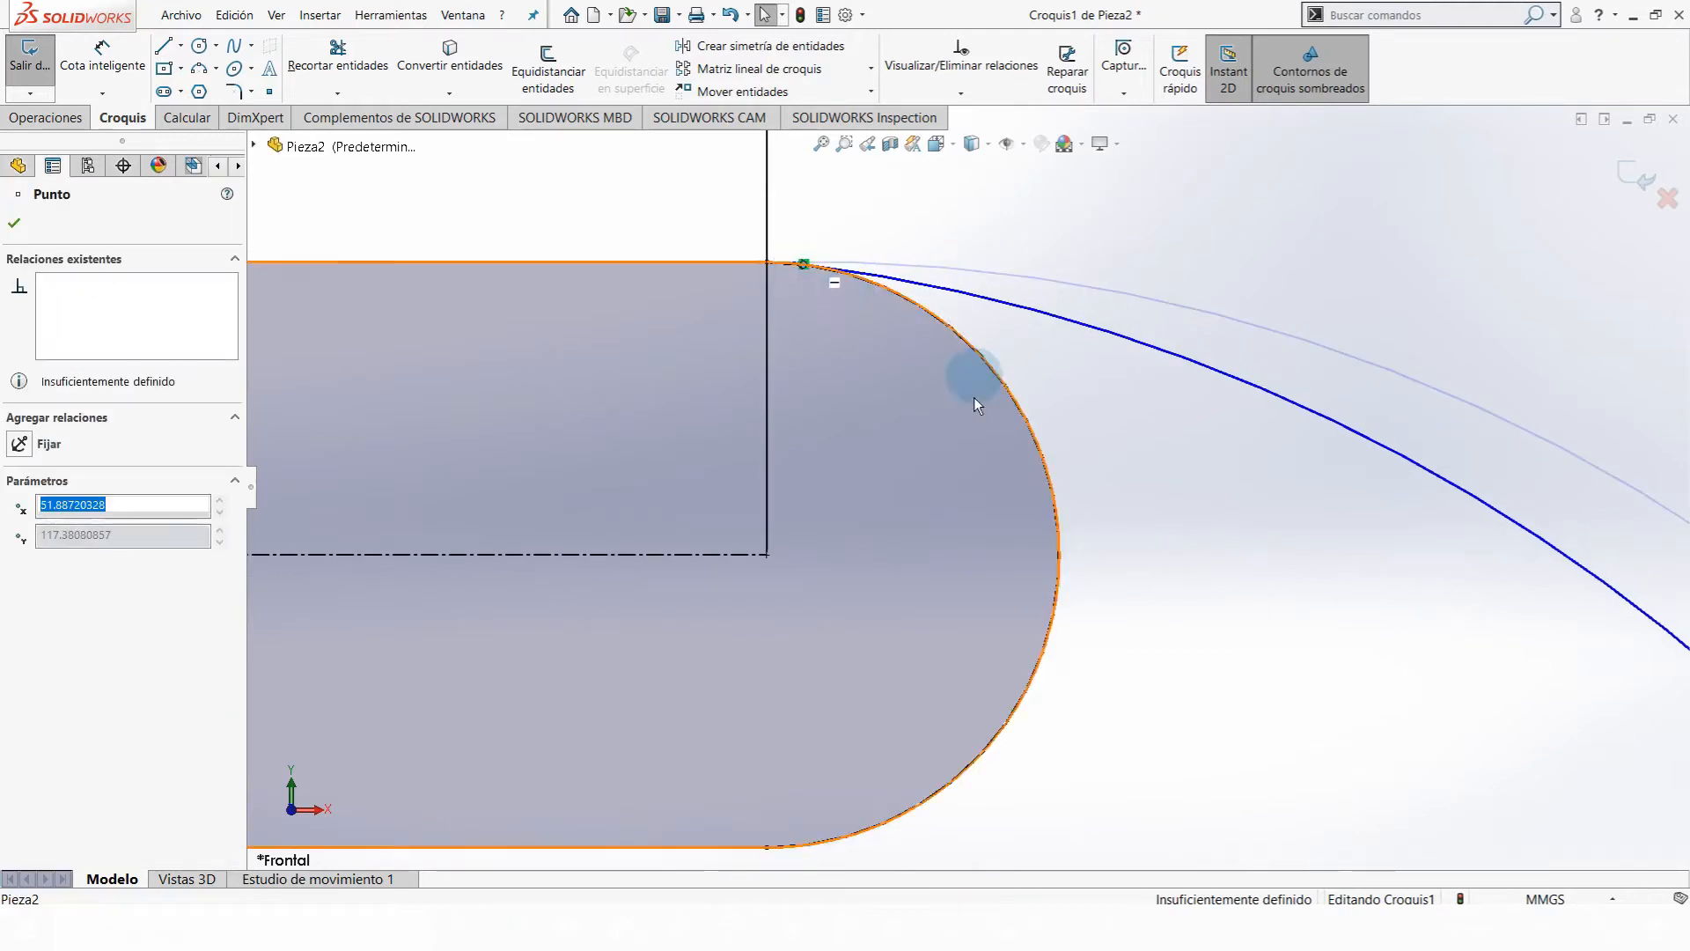
{"action": "scroll", "coordinate": [973, 398], "scroll_direction": "up", "scroll_amount": 10}
{"action": "scroll", "coordinate": [1030, 683], "scroll_direction": "down", "scroll_amount": 3}
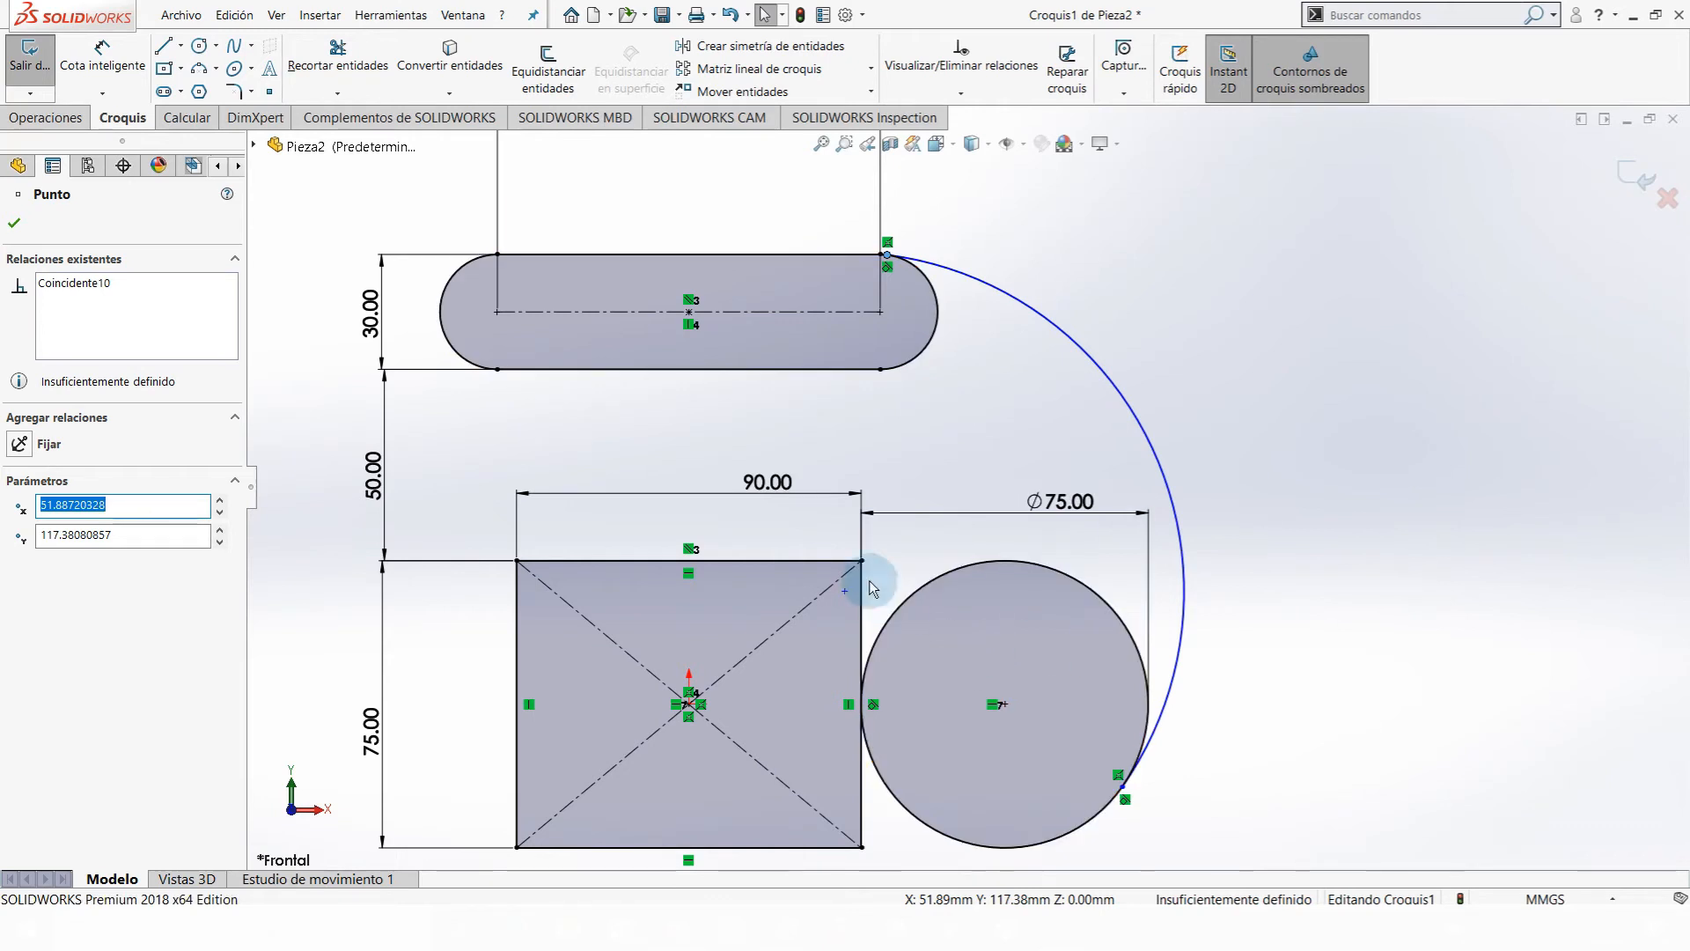
- Make the connecting arc's center point coincident with the rectangle's right edge
{"action": "left_click", "coordinate": [845, 591]}
{"action": "scroll", "coordinate": [847, 593], "scroll_direction": "down", "scroll_amount": 3}
{"action": "scroll", "coordinate": [916, 486], "scroll_direction": "up", "scroll_amount": 4}
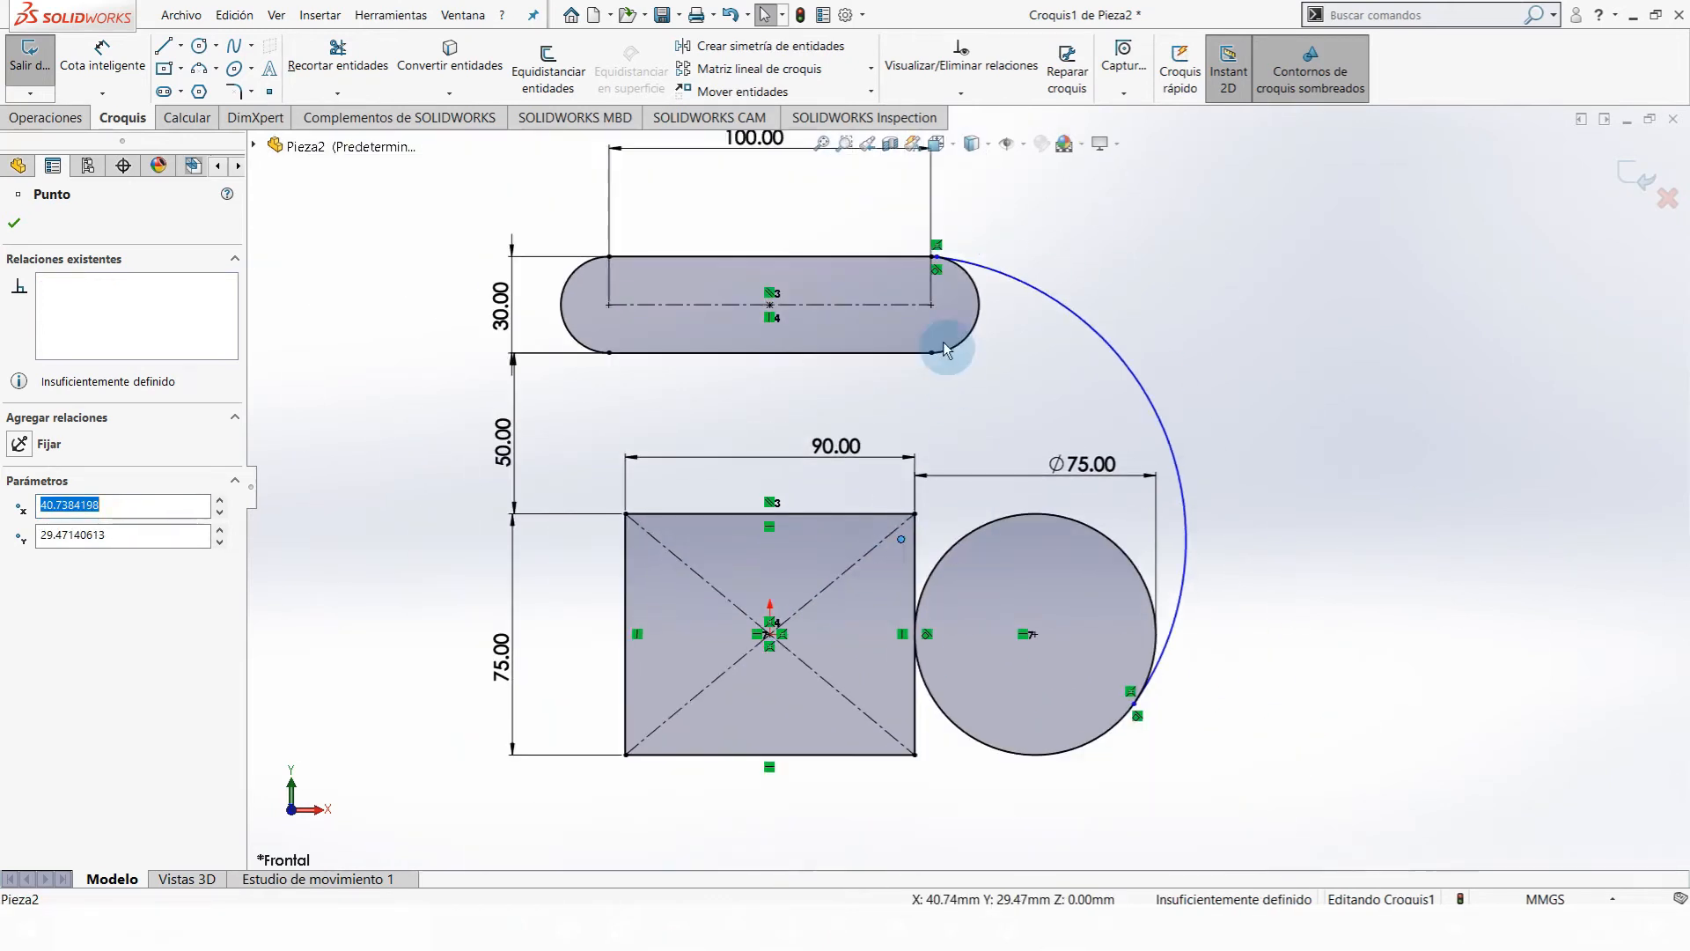
{"action": "scroll", "coordinate": [937, 423], "scroll_direction": "down", "scroll_amount": 3}
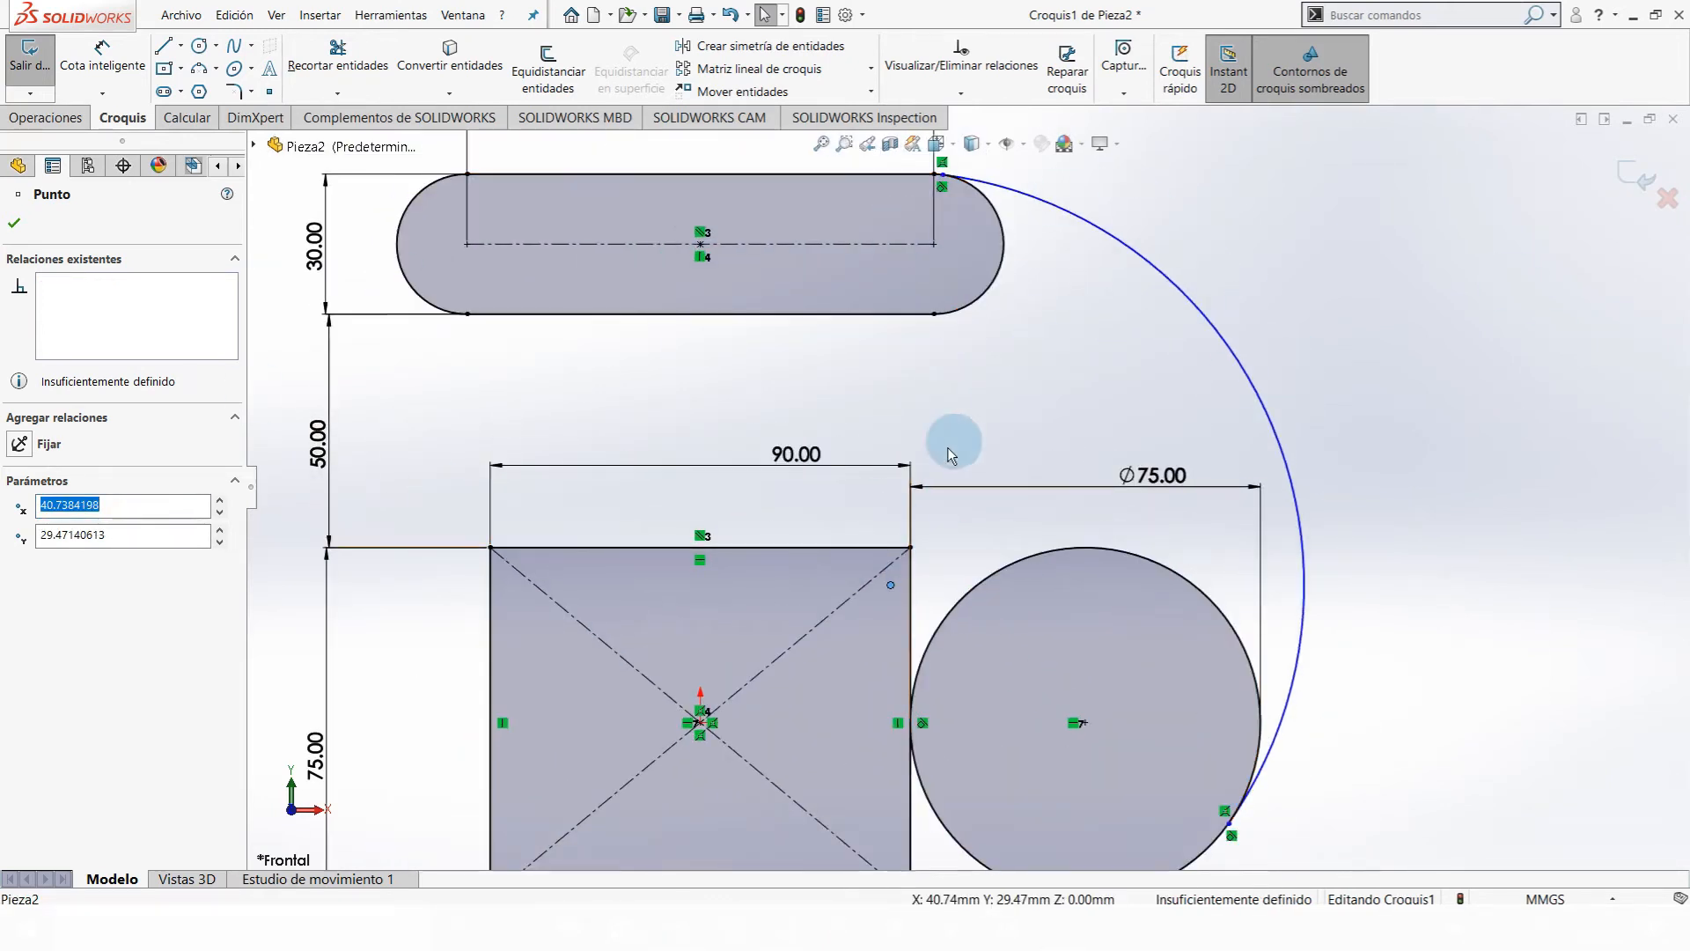
{"action": "left_click", "coordinate": [912, 595], "text": "ctrl"}
{"action": "left_click", "coordinate": [22, 568]}
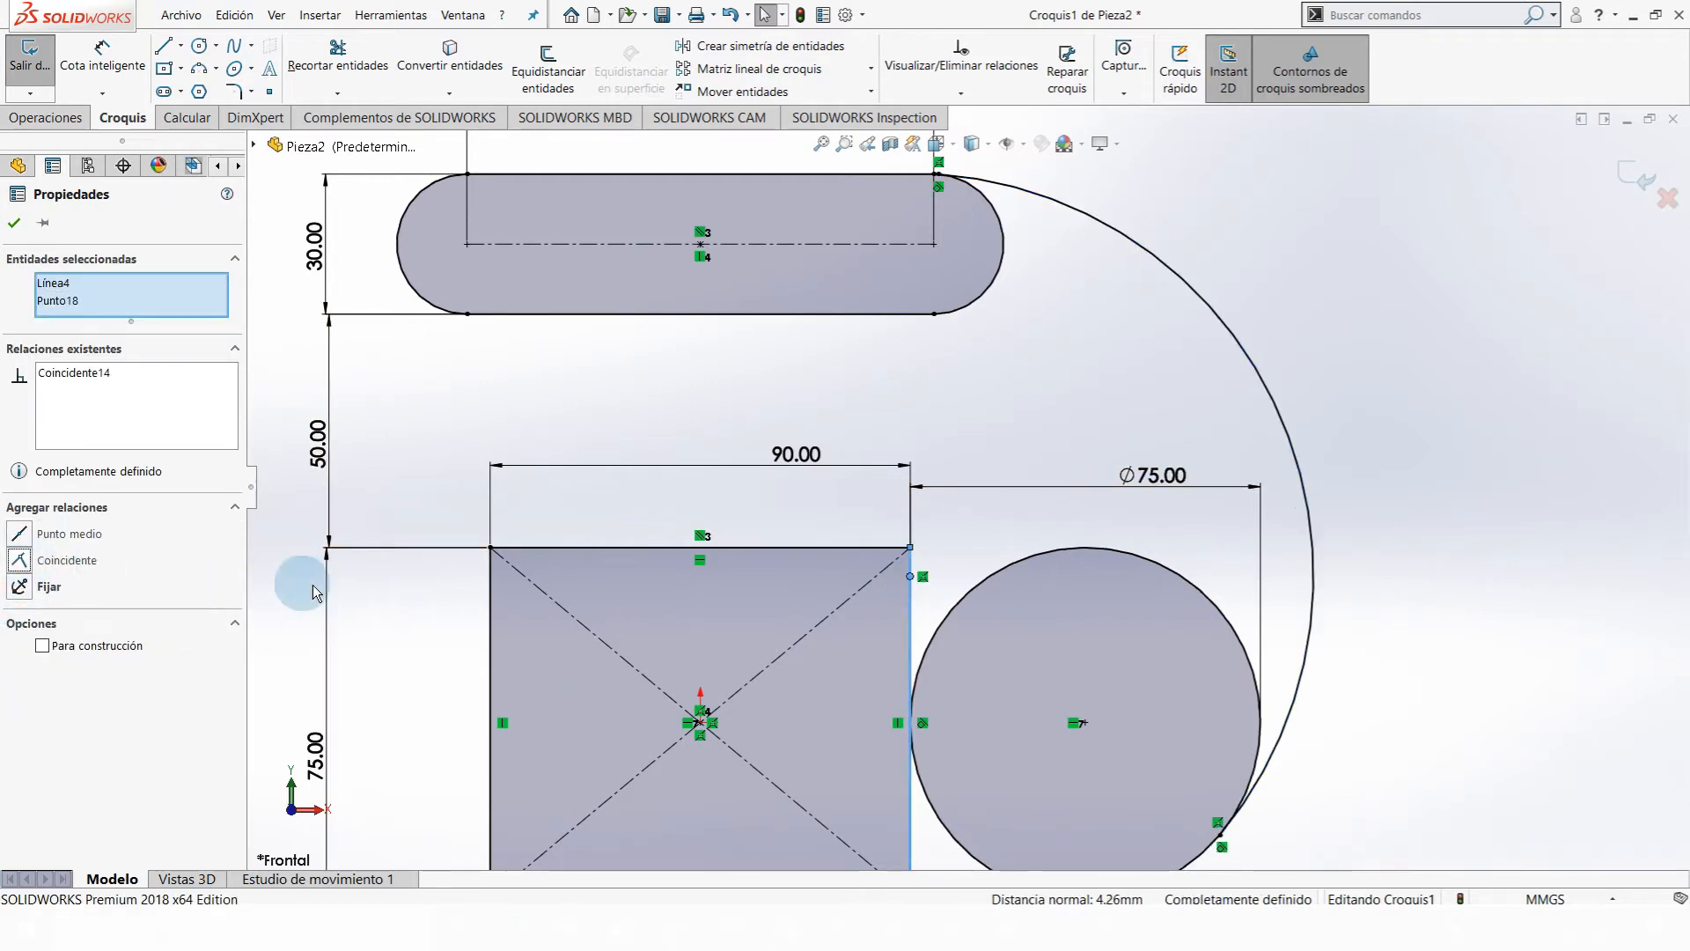
{"action": "left_click", "coordinate": [1151, 339]}
{"action": "key", "text": "f"}
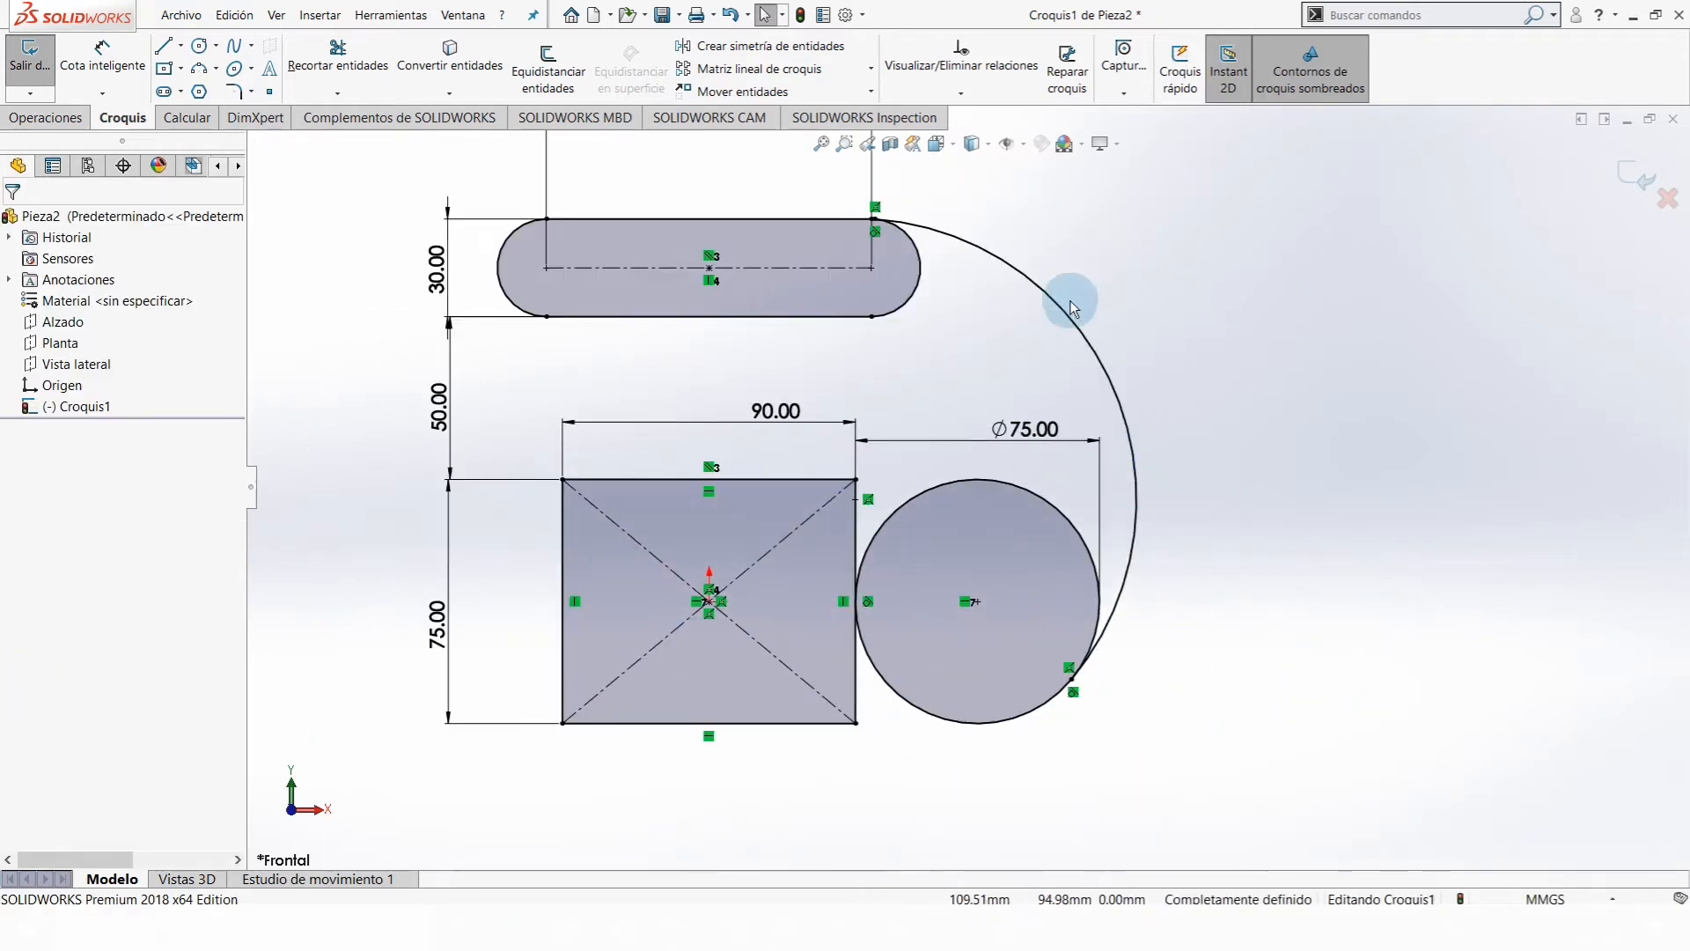
{"action": "scroll", "coordinate": [969, 493], "scroll_direction": "up", "scroll_amount": 2}
{"action": "scroll", "coordinate": [1024, 339], "scroll_direction": "down", "scroll_amount": 2}
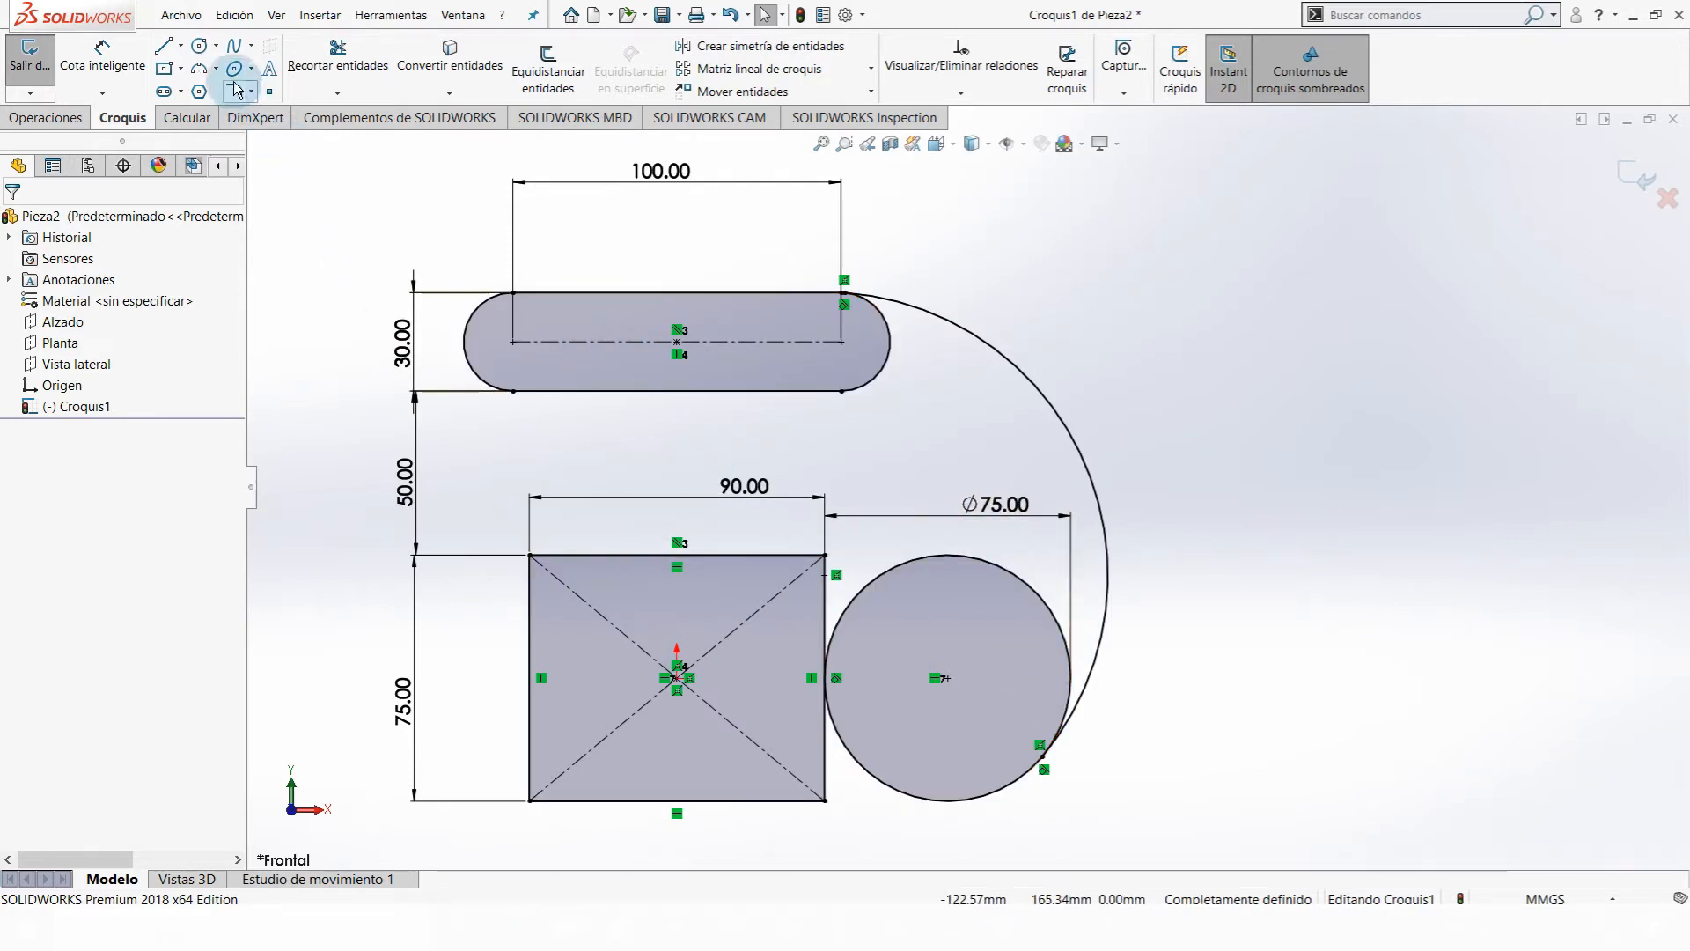
- Sketch a free circle outside the connecting arc, to its right, and resize it to about 34 mm radius
{"action": "left_click", "coordinate": [200, 45]}
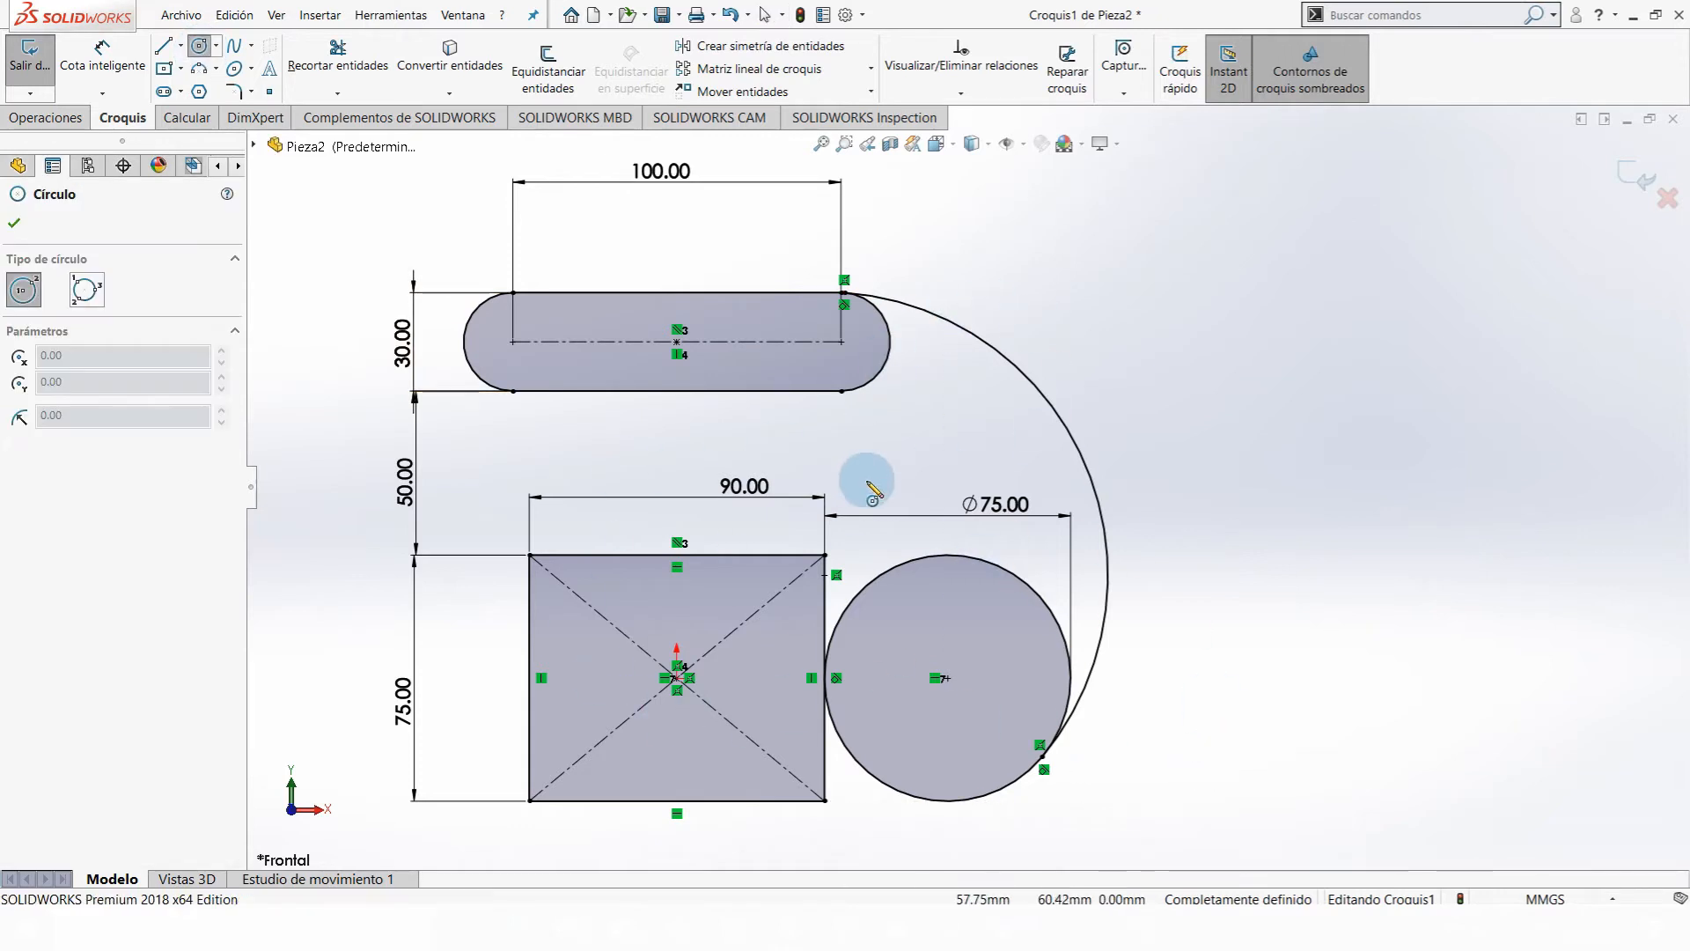
{"action": "left_click", "coordinate": [1277, 435]}
{"action": "left_click", "coordinate": [1294, 519]}
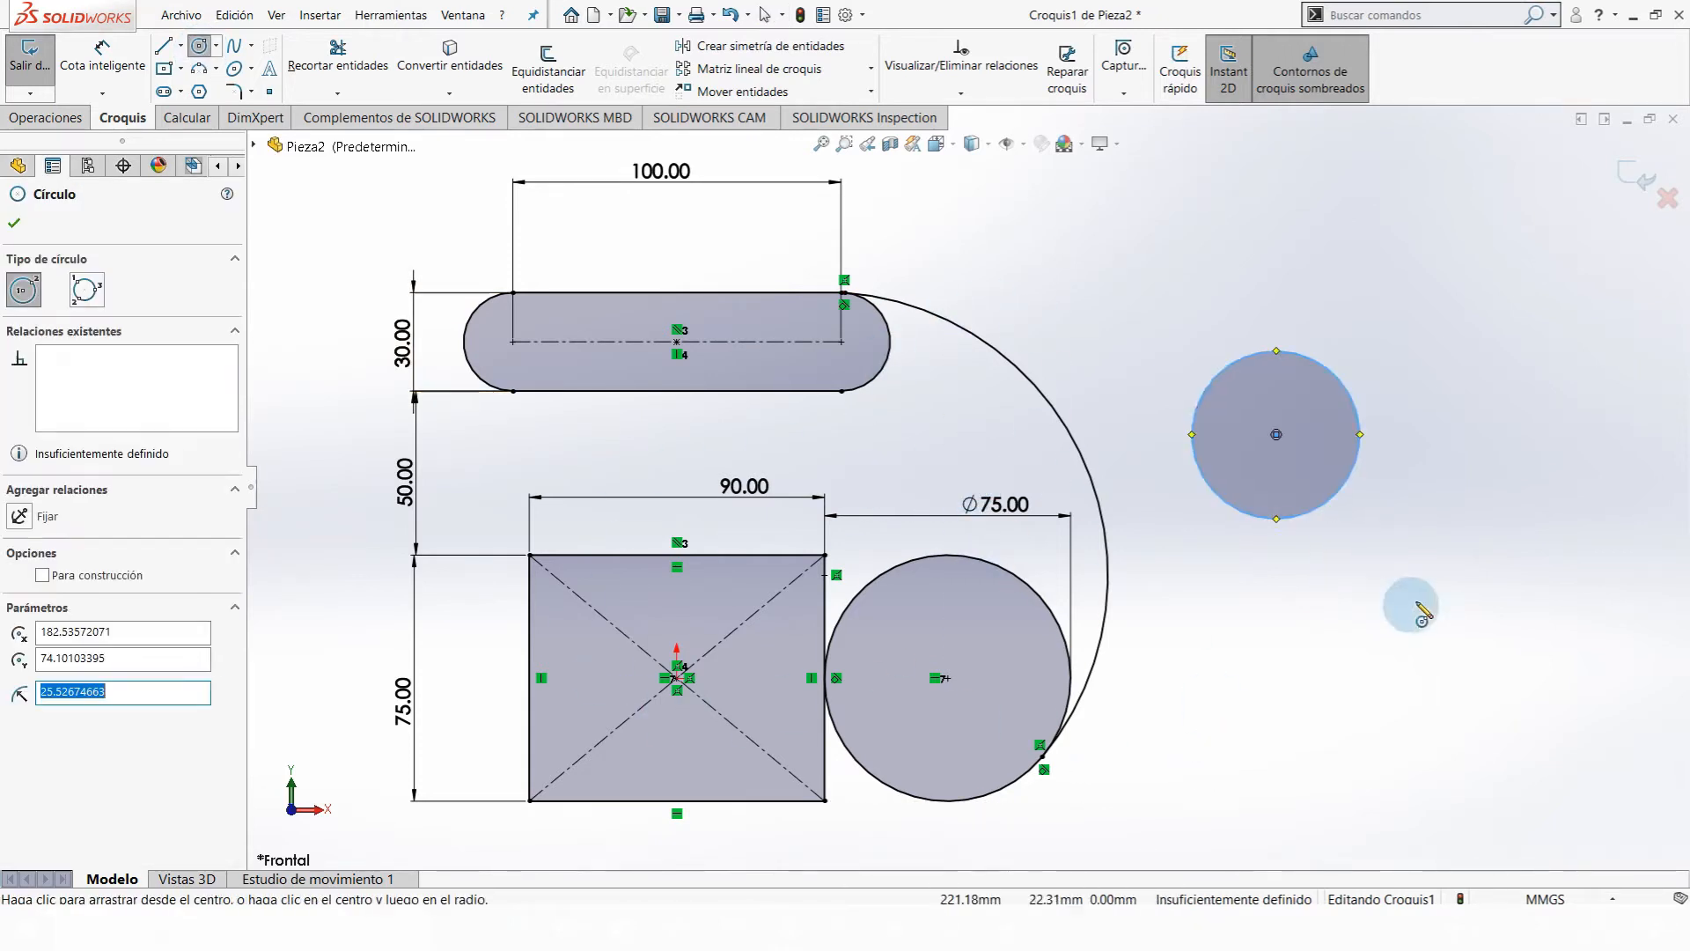
{"action": "key", "text": "Escape"}
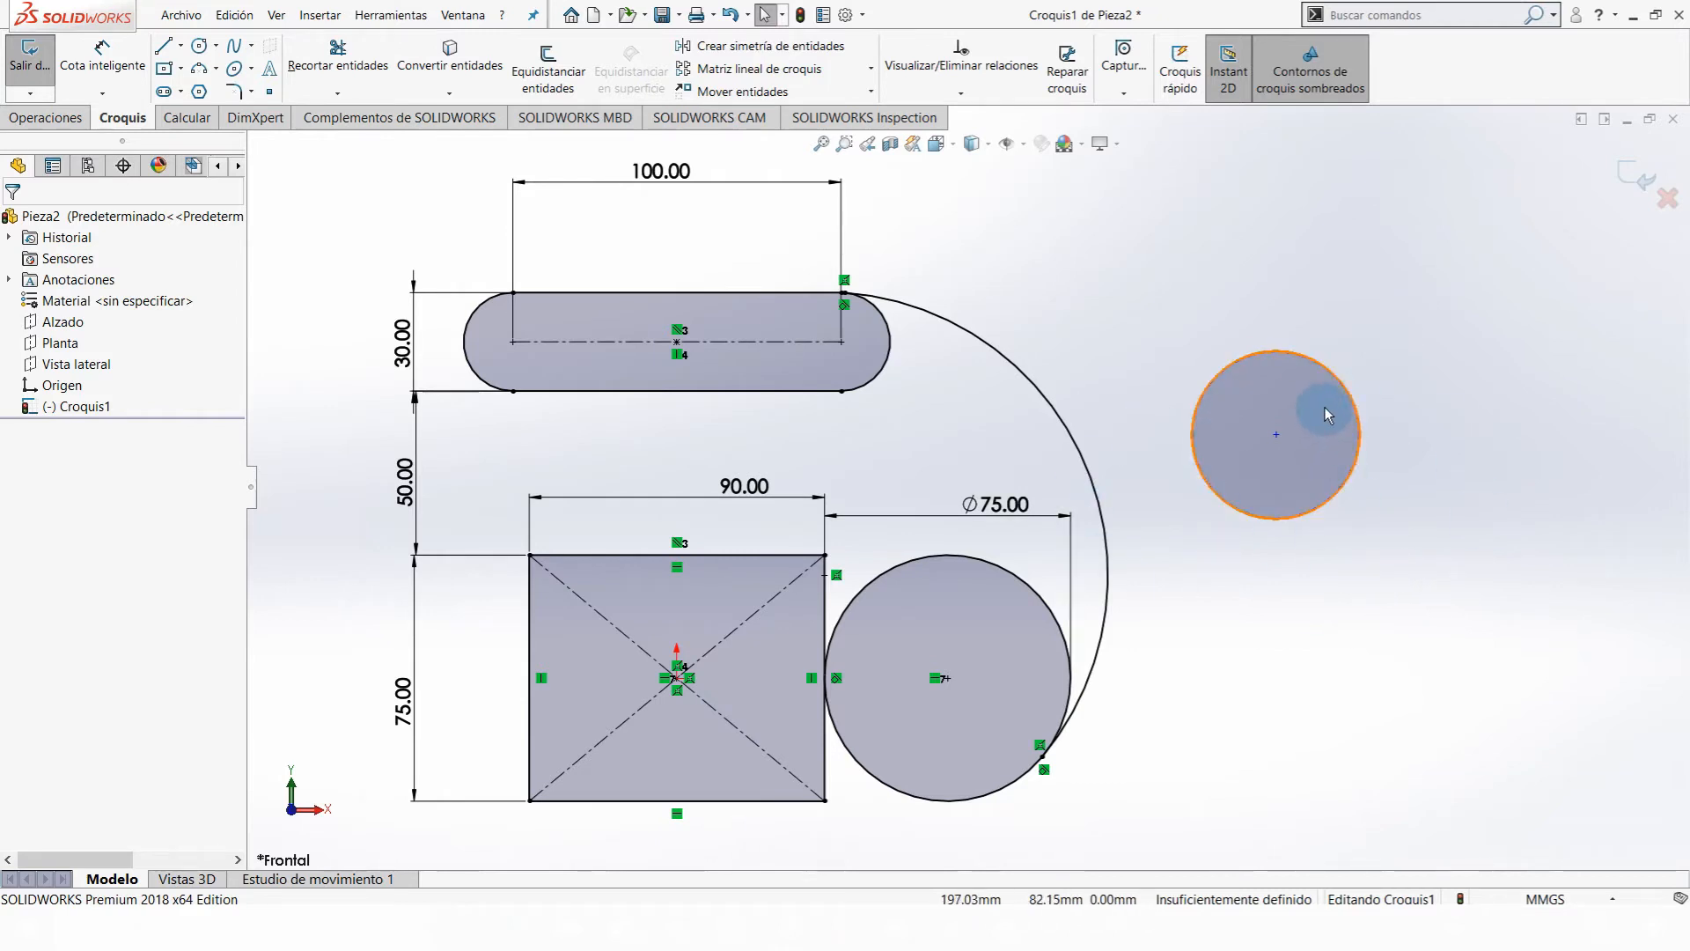
{"action": "left_click_drag", "start_coordinate": [1334, 388], "coordinate": [1365, 358]}
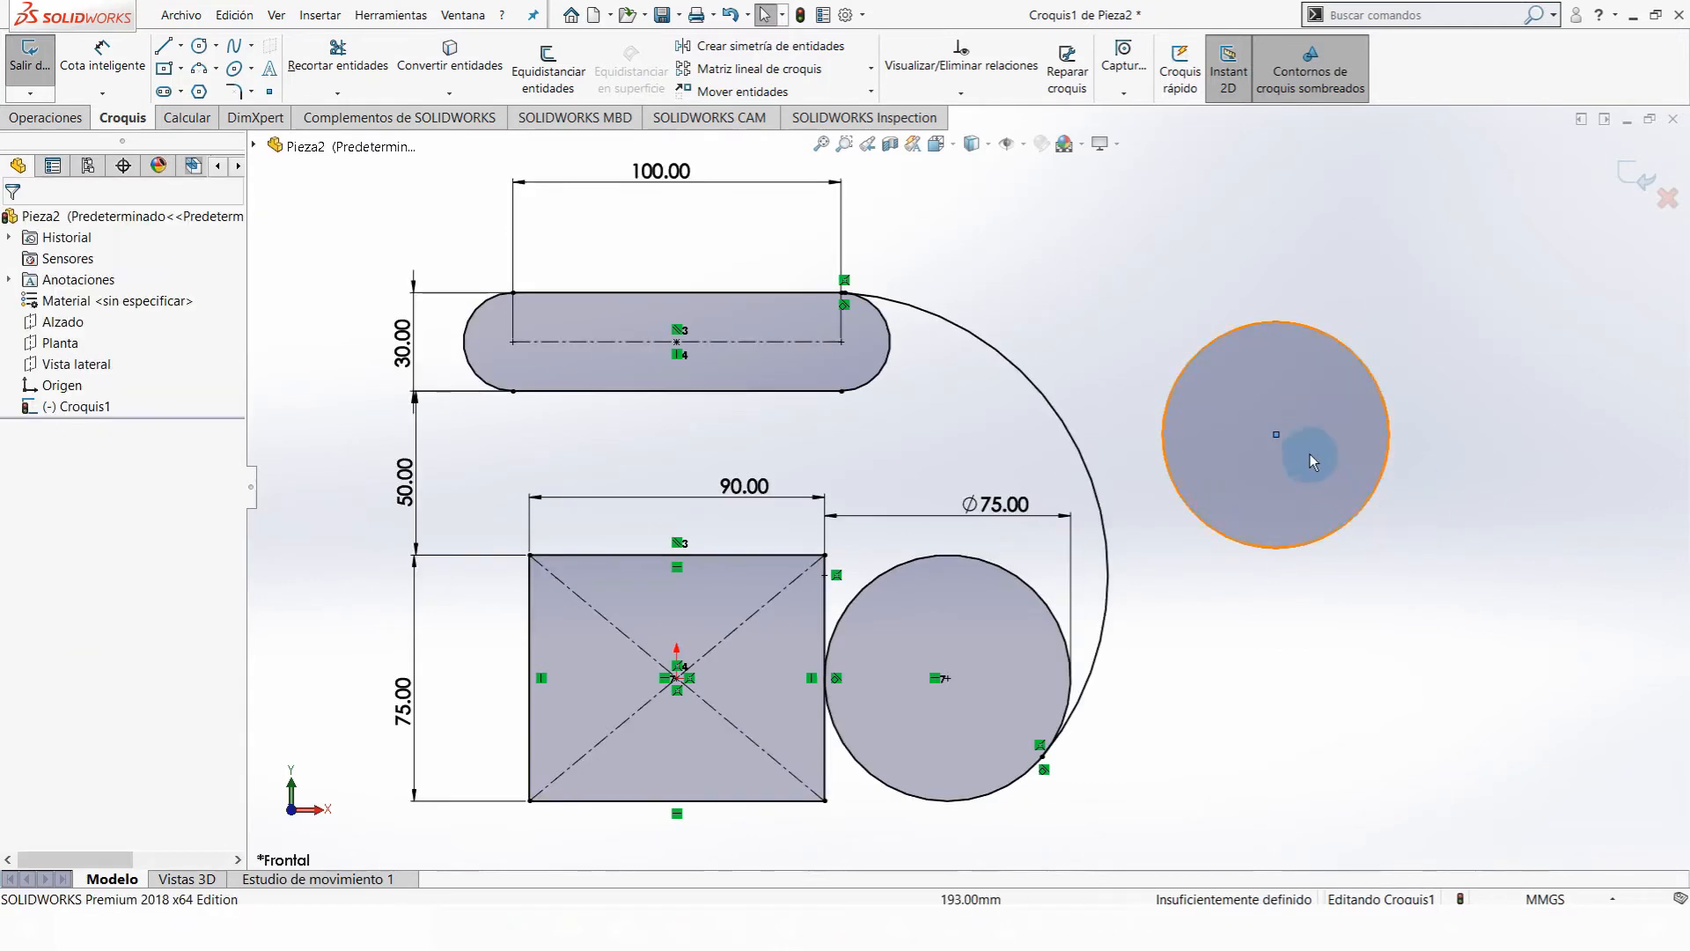
{"action": "left_click_drag", "start_coordinate": [1294, 458], "coordinate": [1301, 508]}
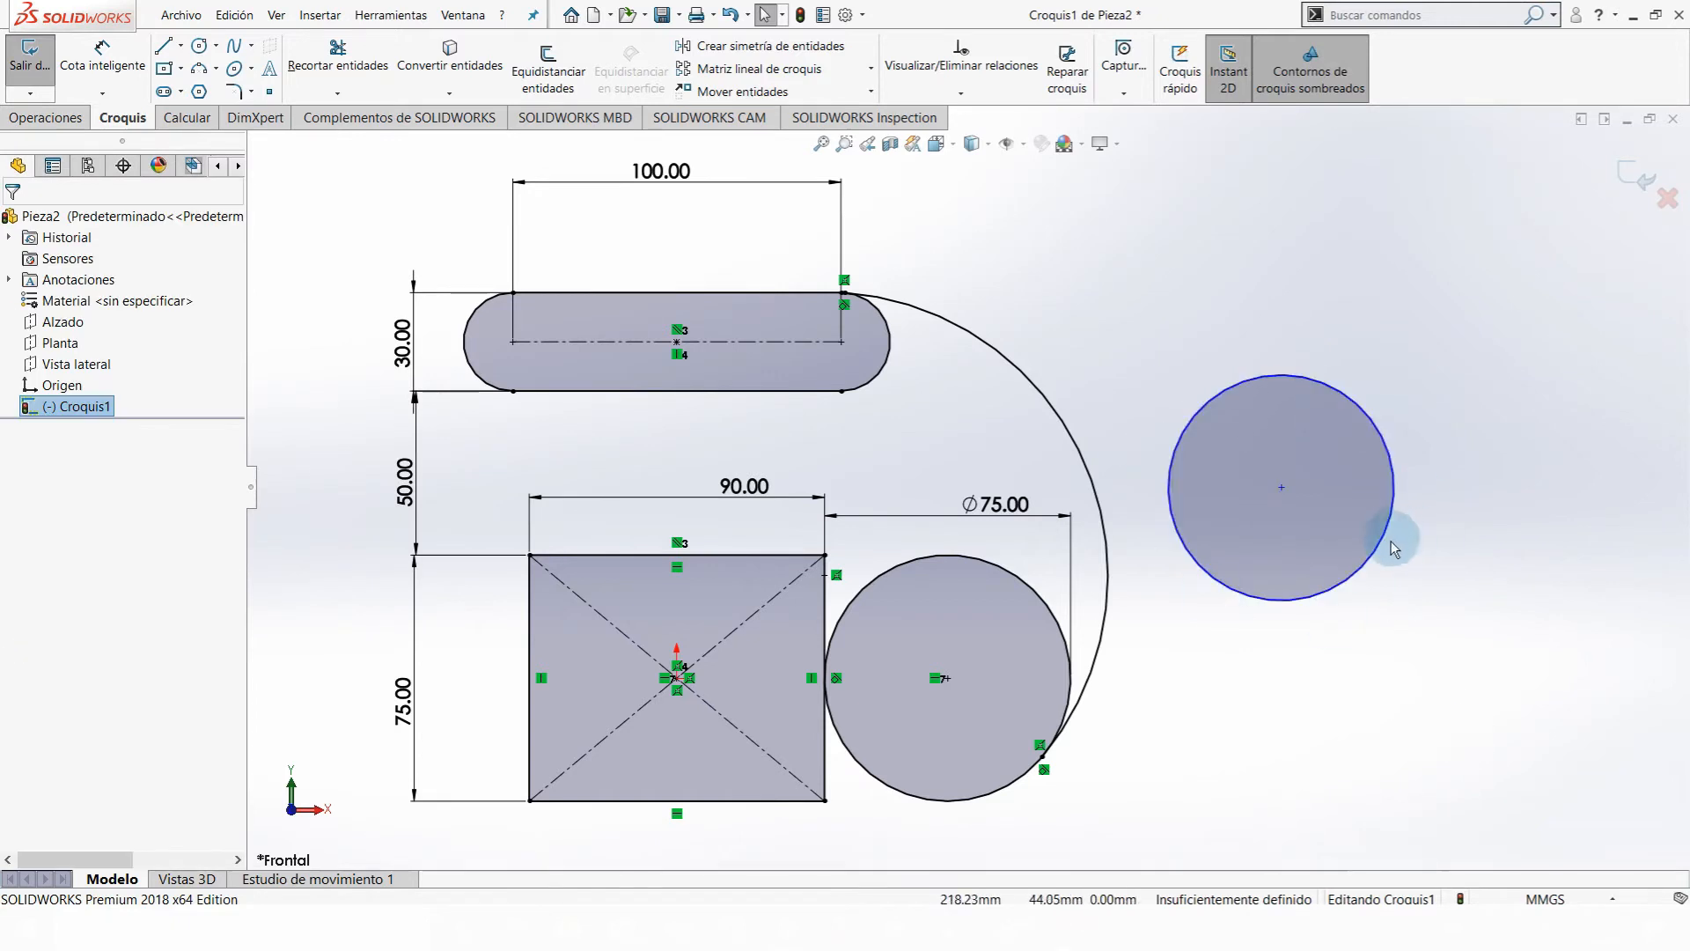
- Make the new free circle concentric with the 75 mm diameter circle
{"action": "left_click", "coordinate": [1336, 604]}
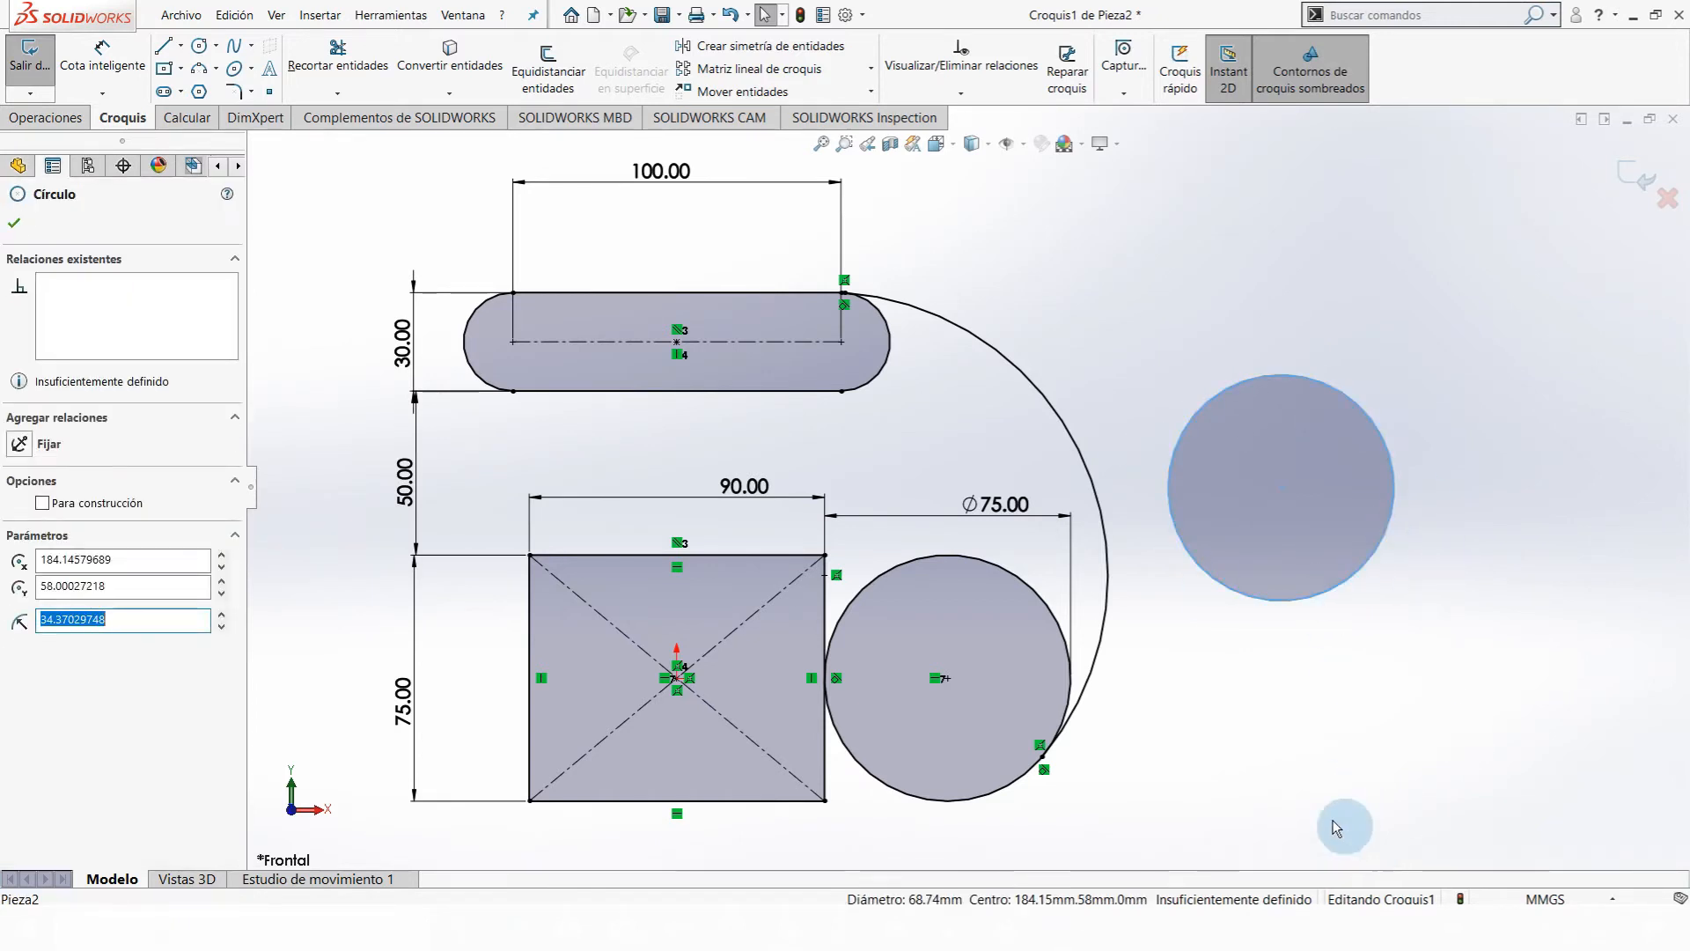
{"action": "left_click", "coordinate": [982, 568], "text": "ctrl"}
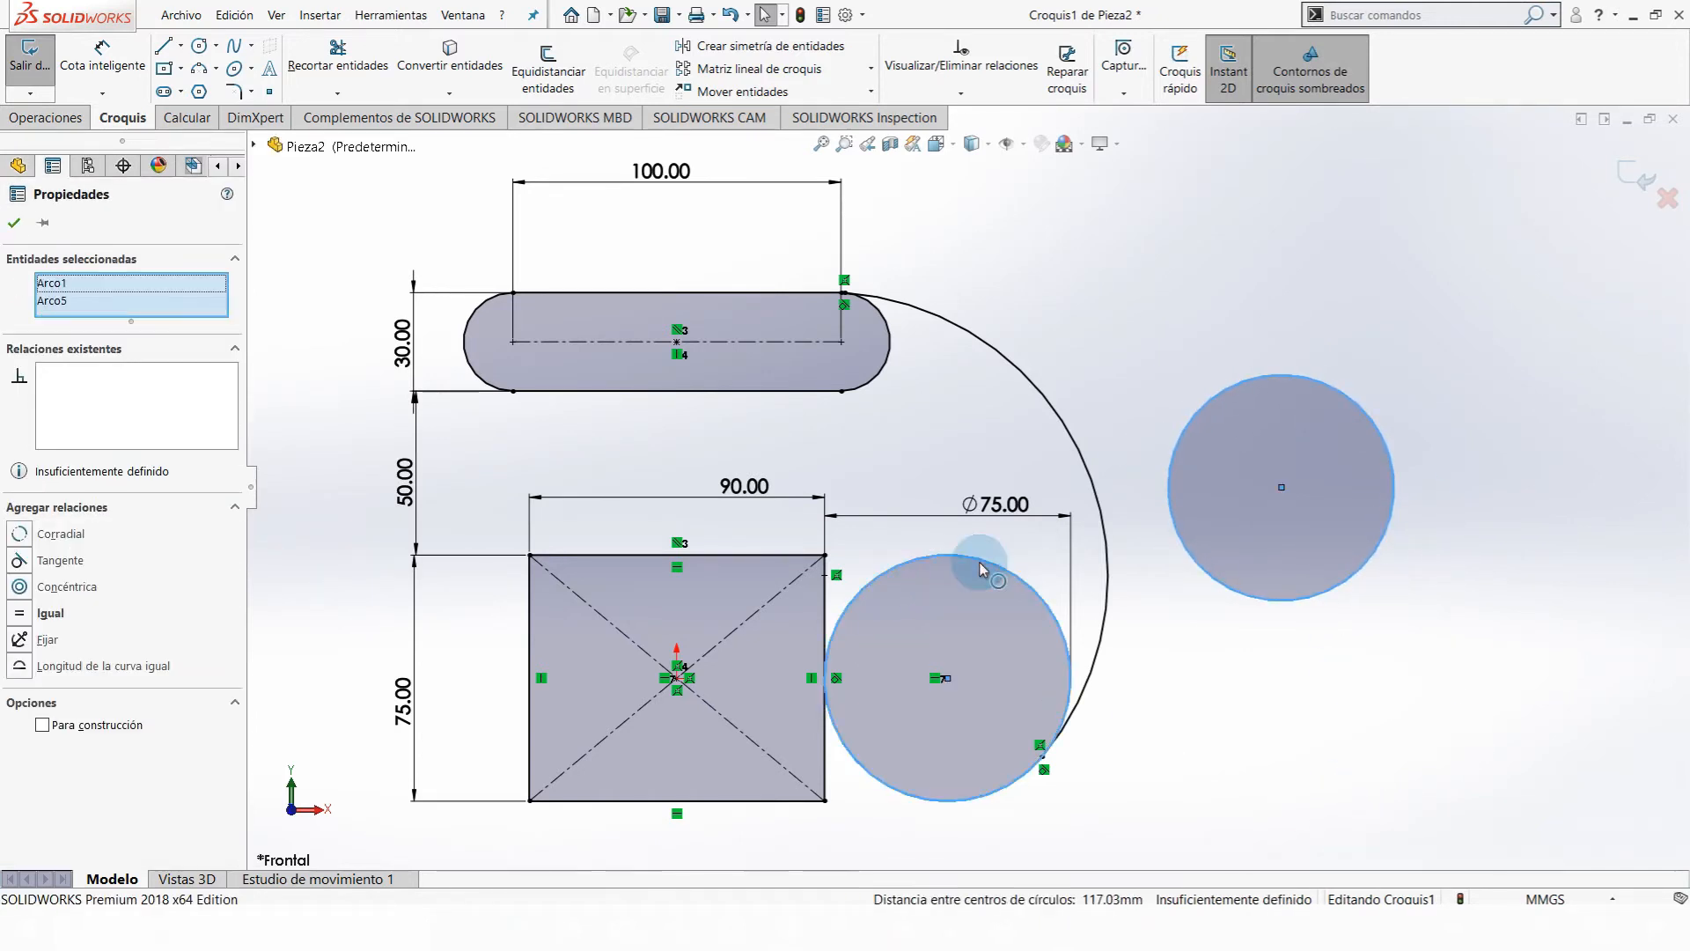
{"action": "left_click", "coordinate": [19, 586]}
{"action": "left_click", "coordinate": [1359, 528]}
- Shrink the inner concentric circle to about 25 mm radius
{"action": "scroll", "coordinate": [1021, 647], "scroll_direction": "up", "scroll_amount": 2}
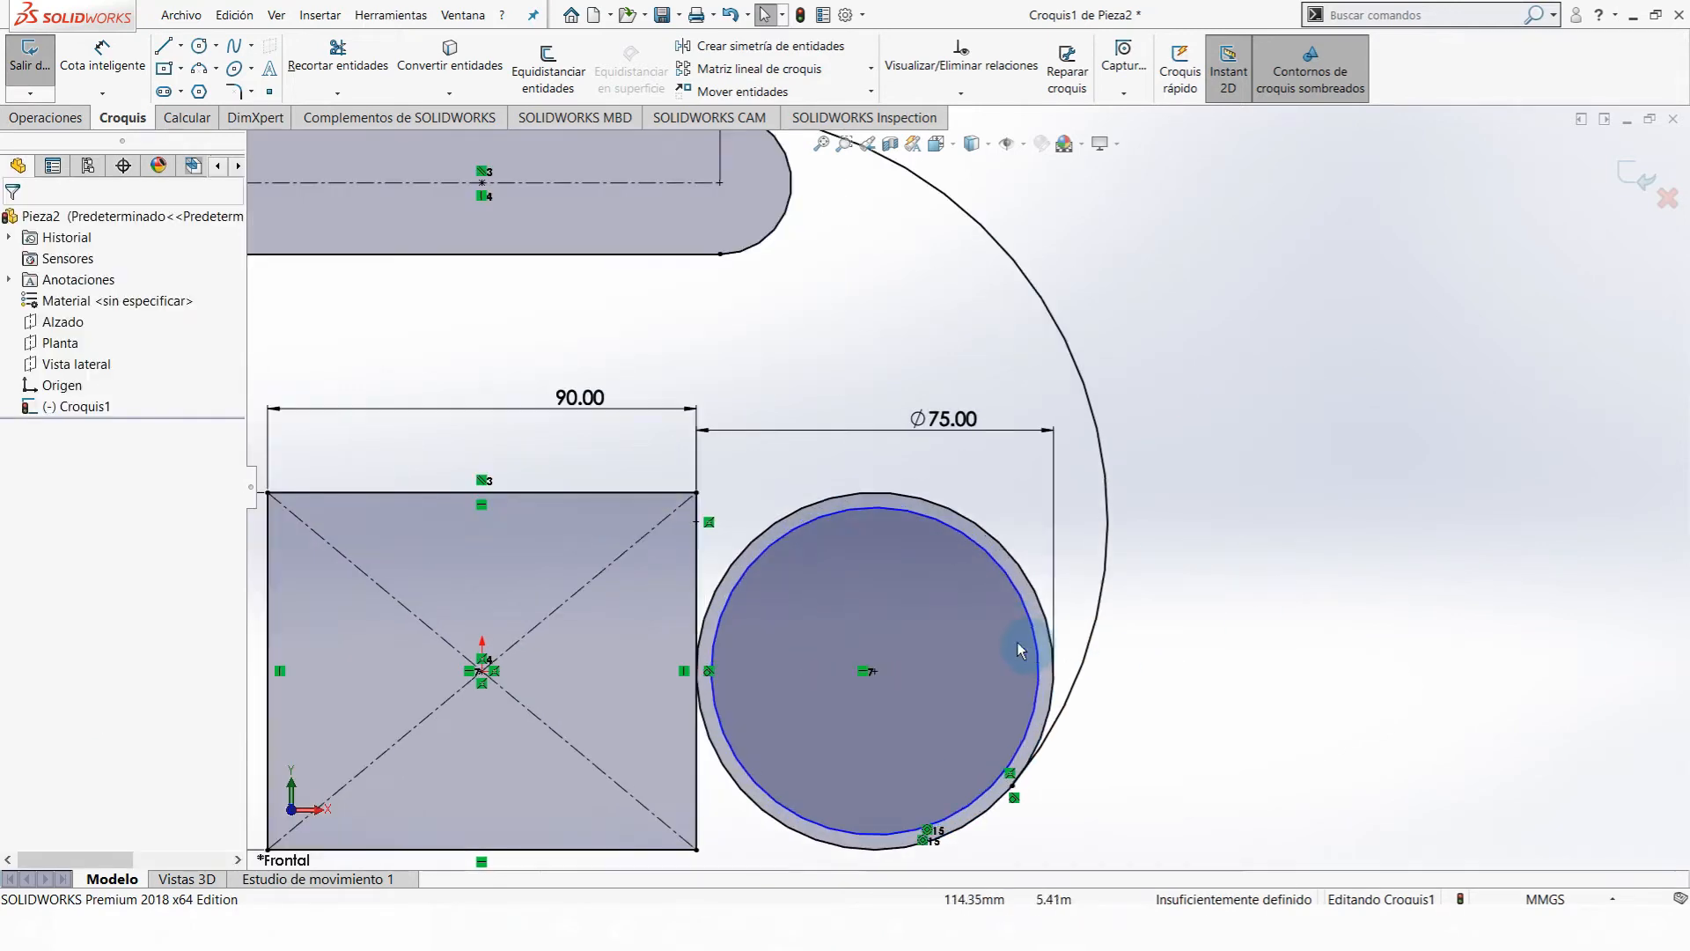
{"action": "scroll", "coordinate": [854, 525], "scroll_direction": "up", "scroll_amount": 2}
{"action": "left_click_drag", "start_coordinate": [875, 500], "coordinate": [889, 551]}
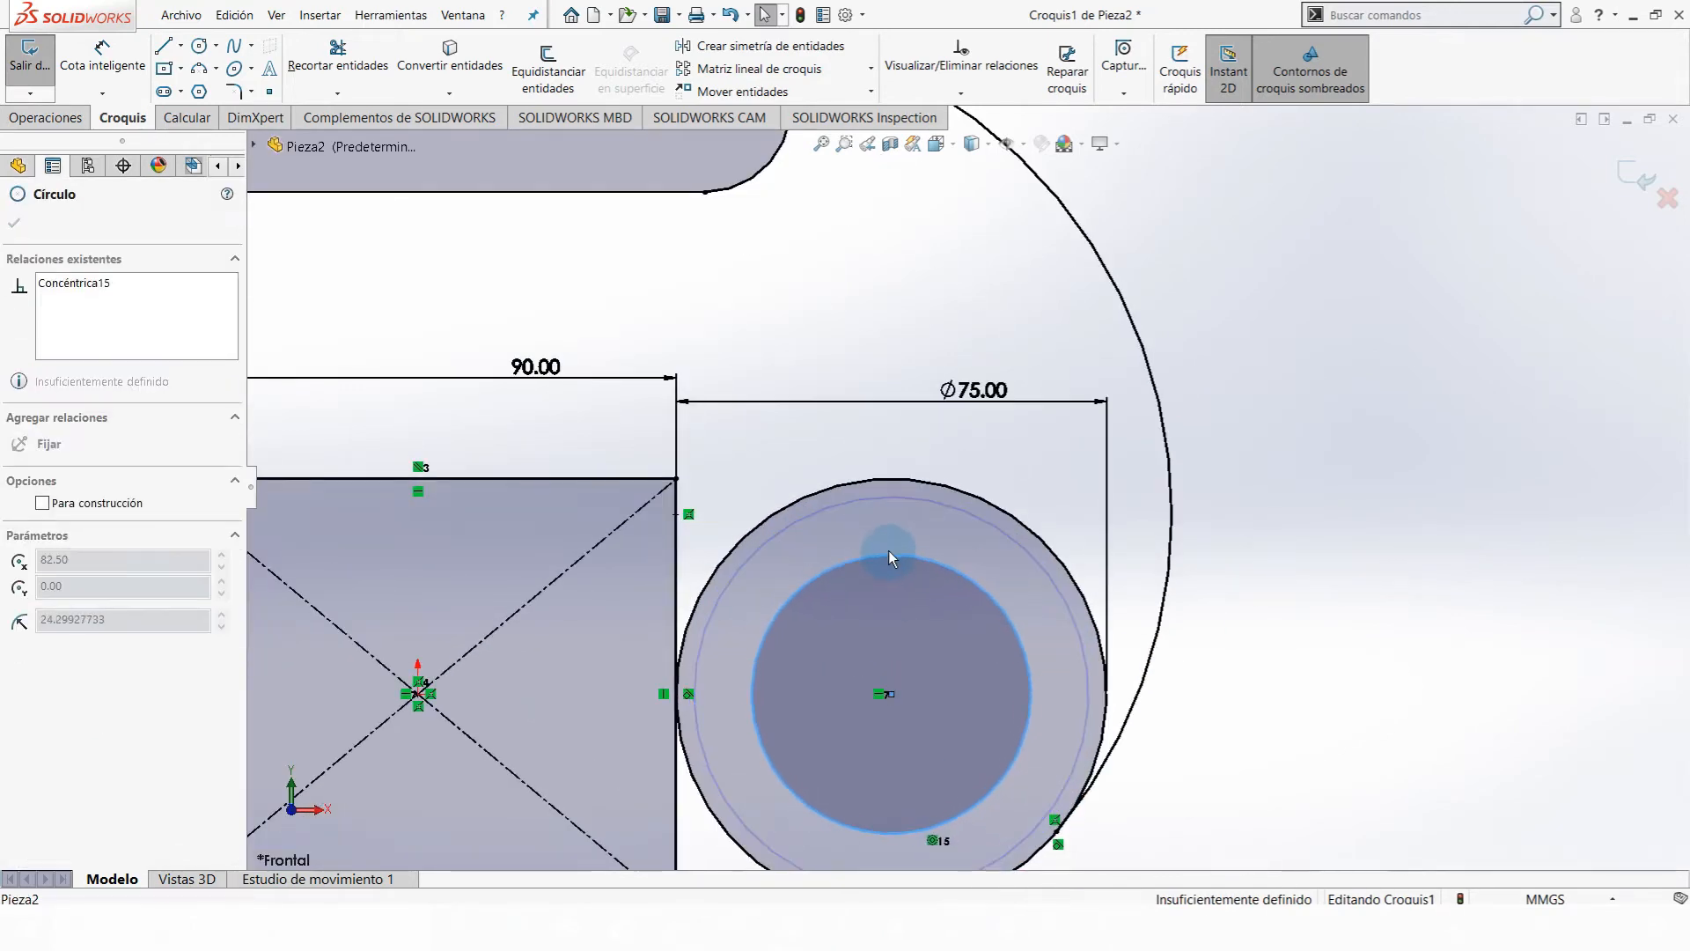
{"action": "left_click", "coordinate": [1415, 766]}
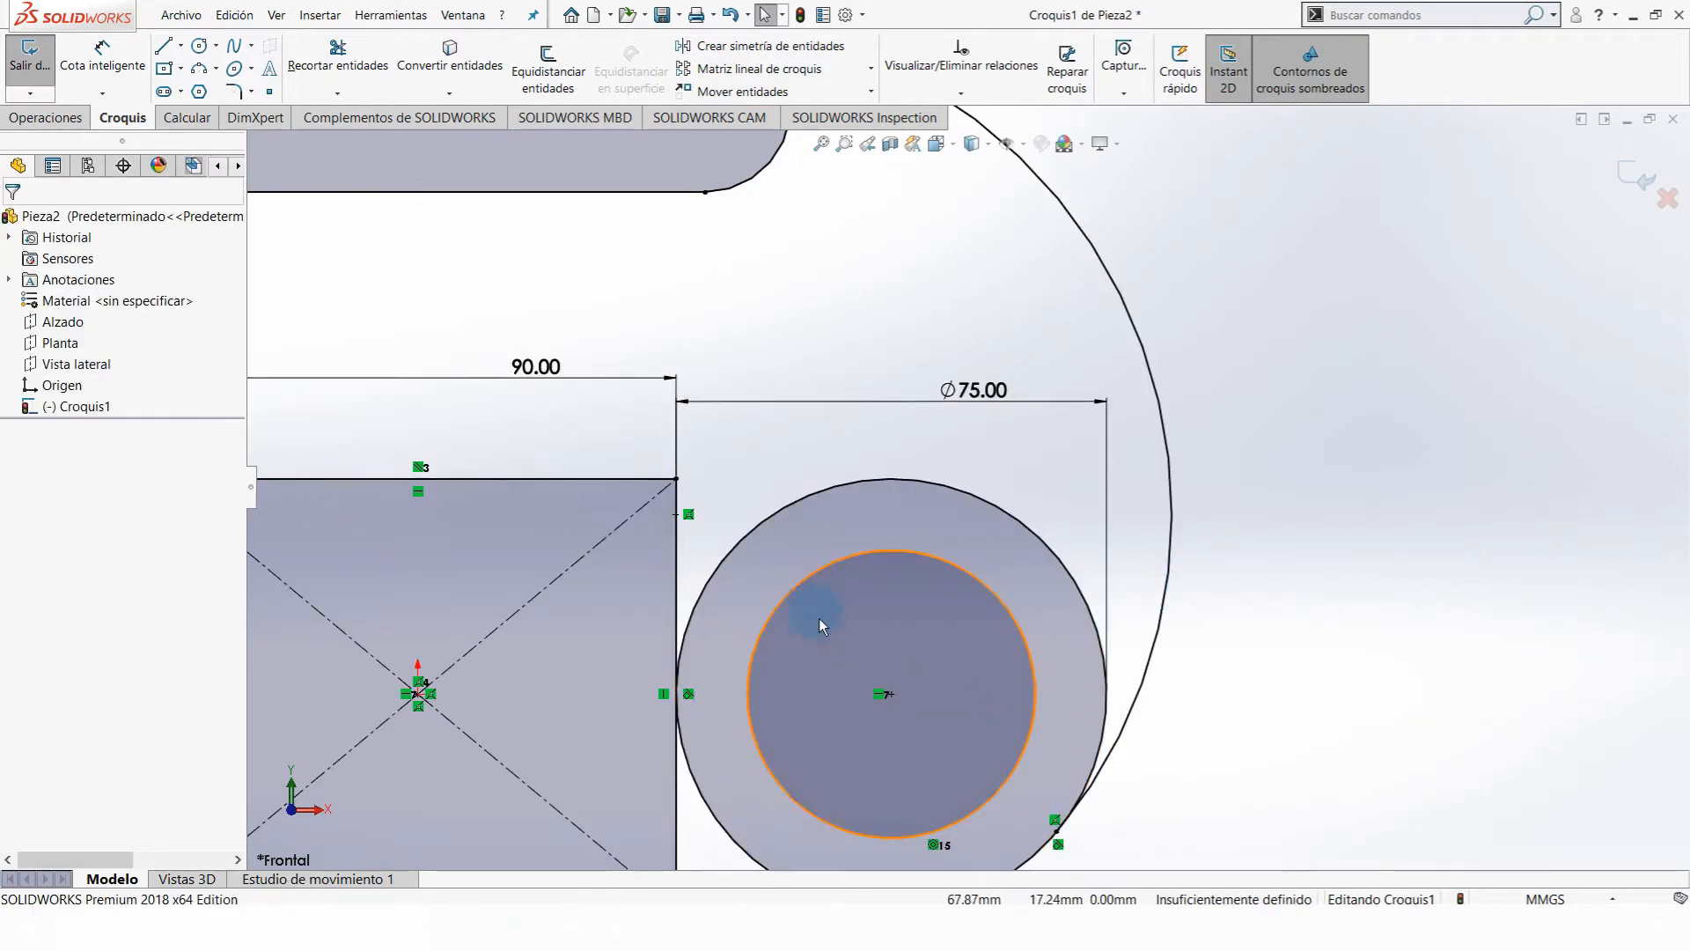
{"action": "scroll", "coordinate": [938, 552], "scroll_direction": "up", "scroll_amount": 2}
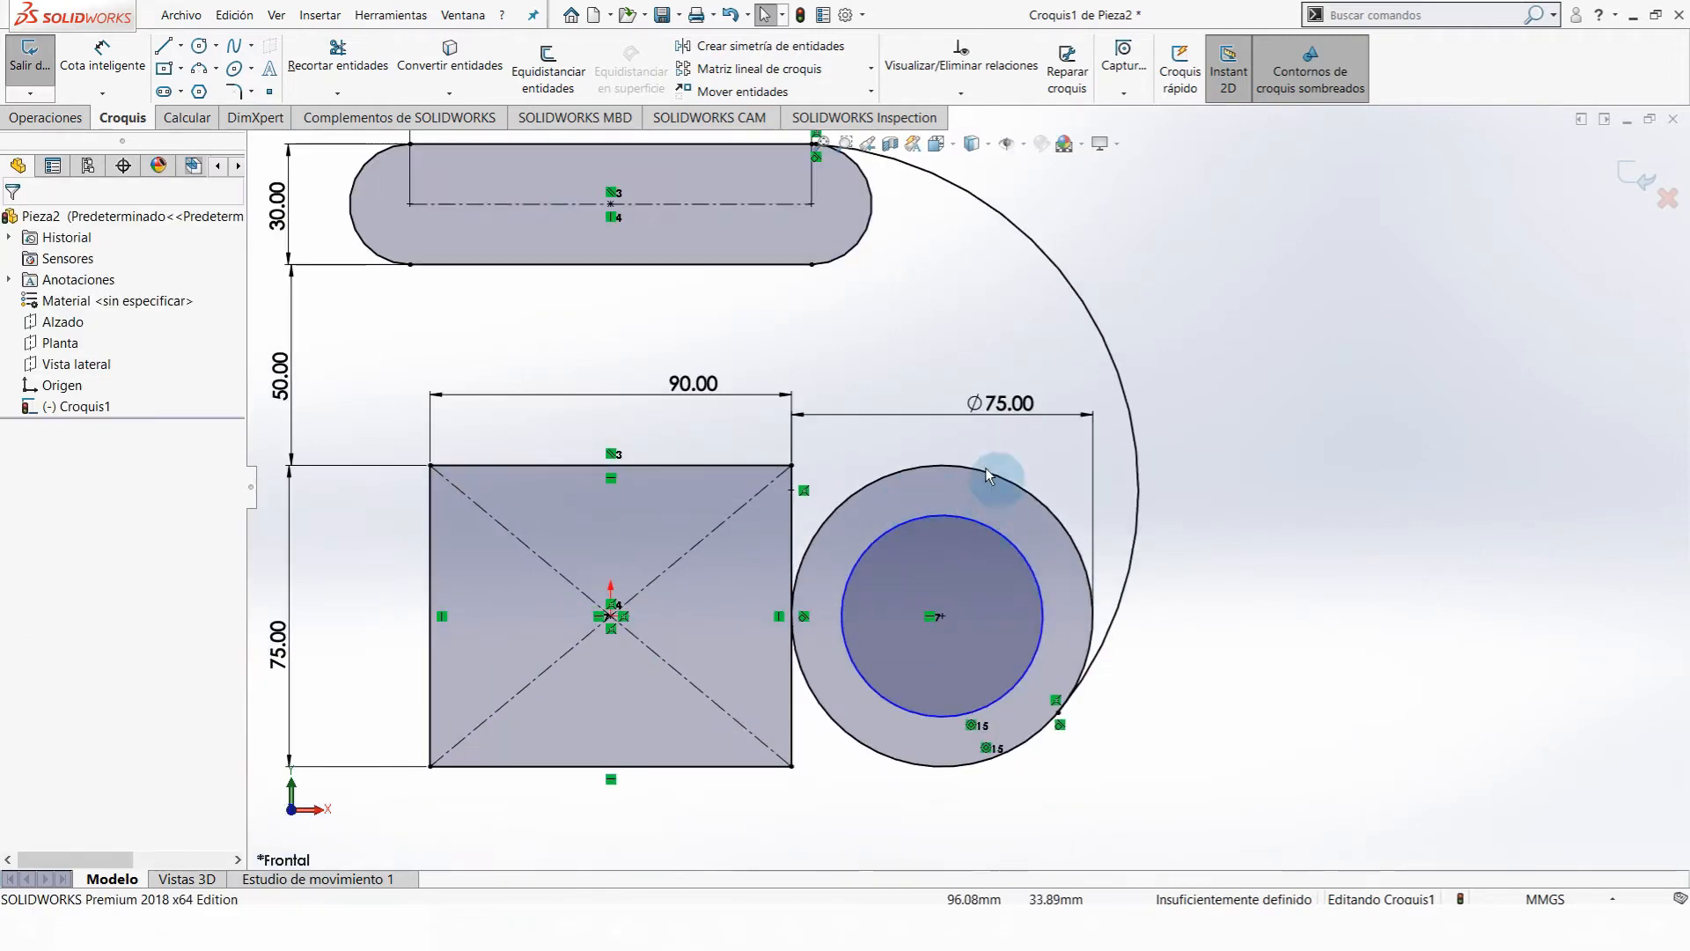
- Add a coradial relation between the inner circle and the 75 mm diameter circle
{"action": "left_click", "coordinate": [967, 526]}
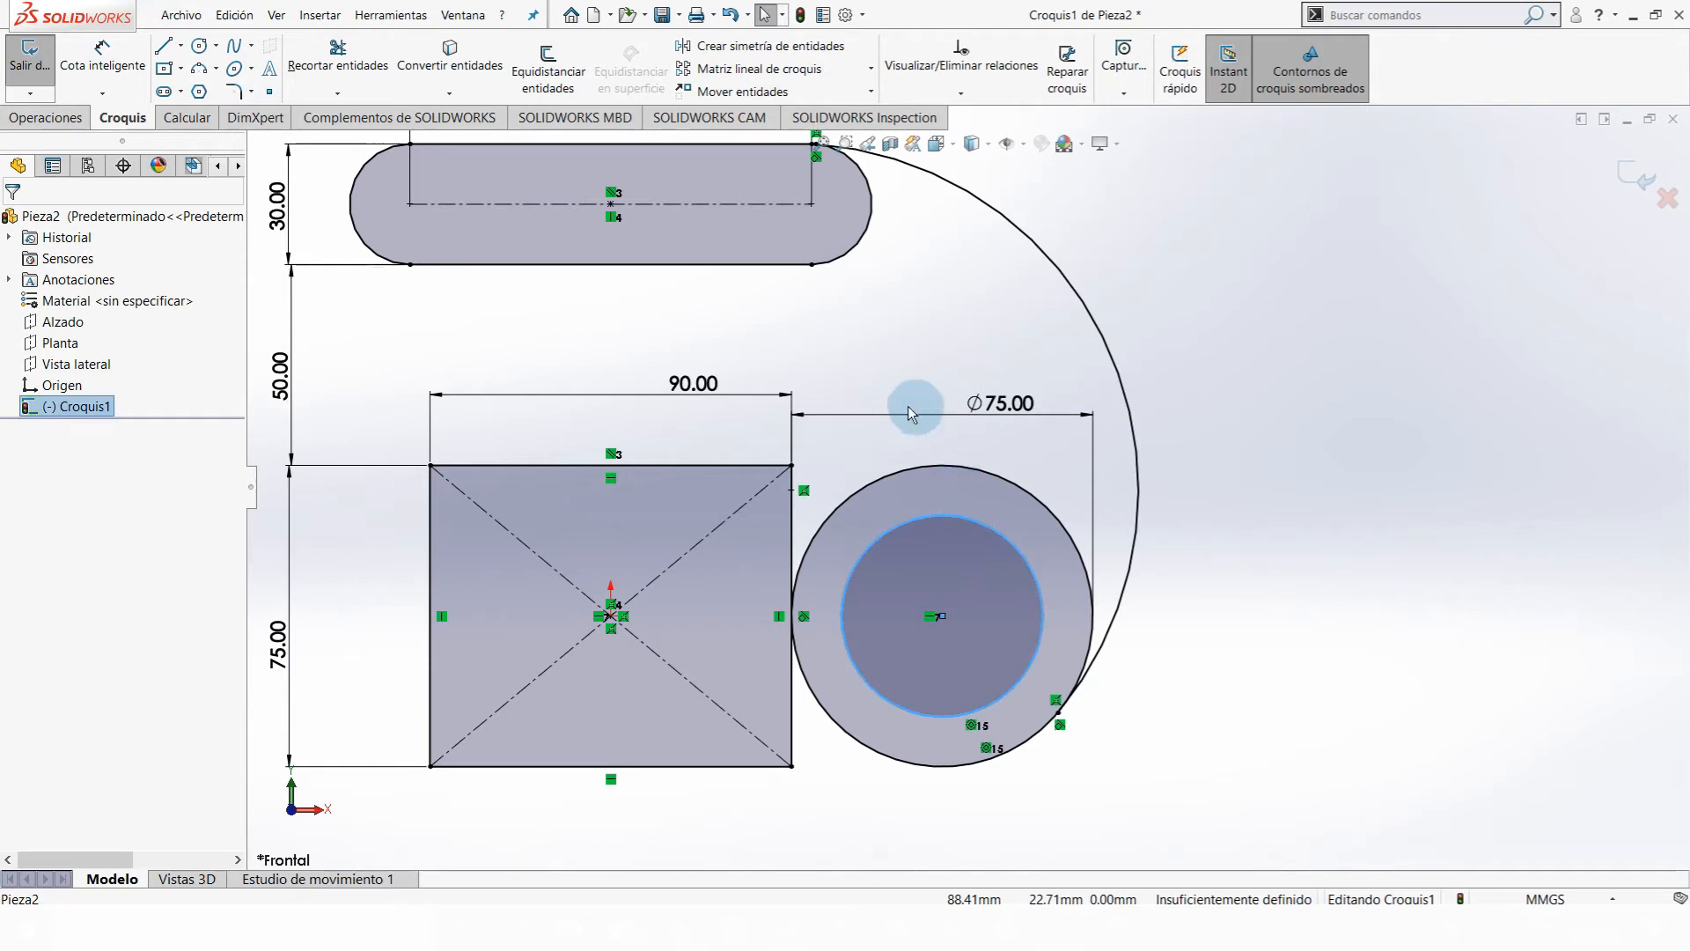
{"action": "left_click", "coordinate": [930, 523]}
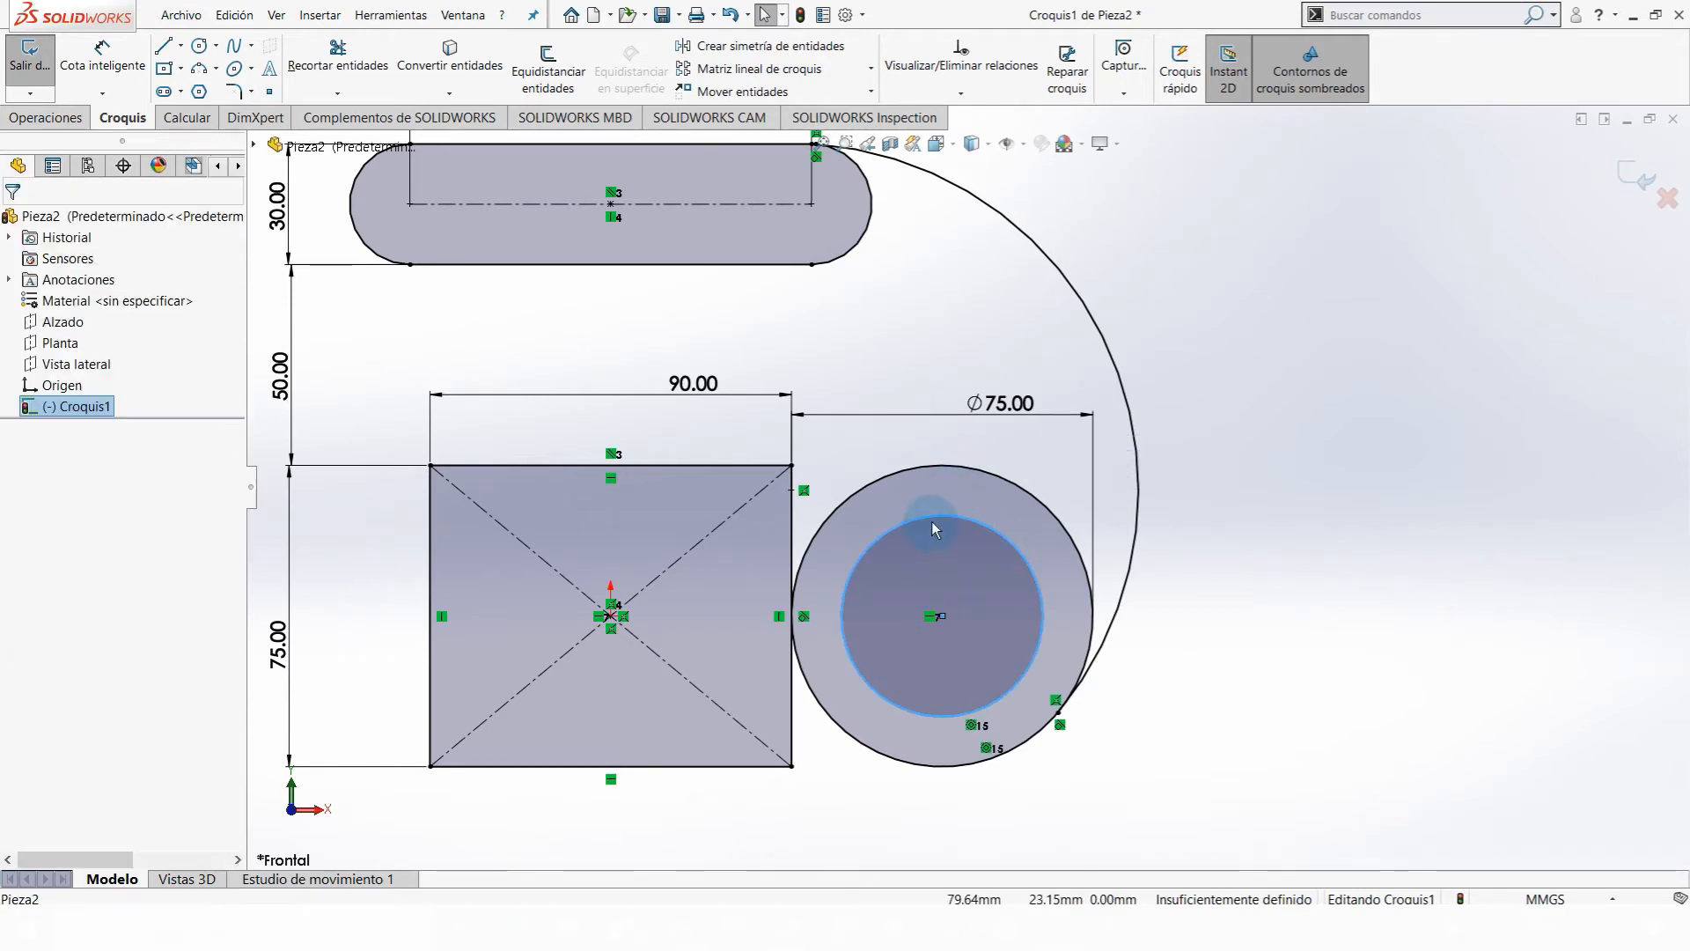
{"action": "left_click", "coordinate": [1025, 428]}
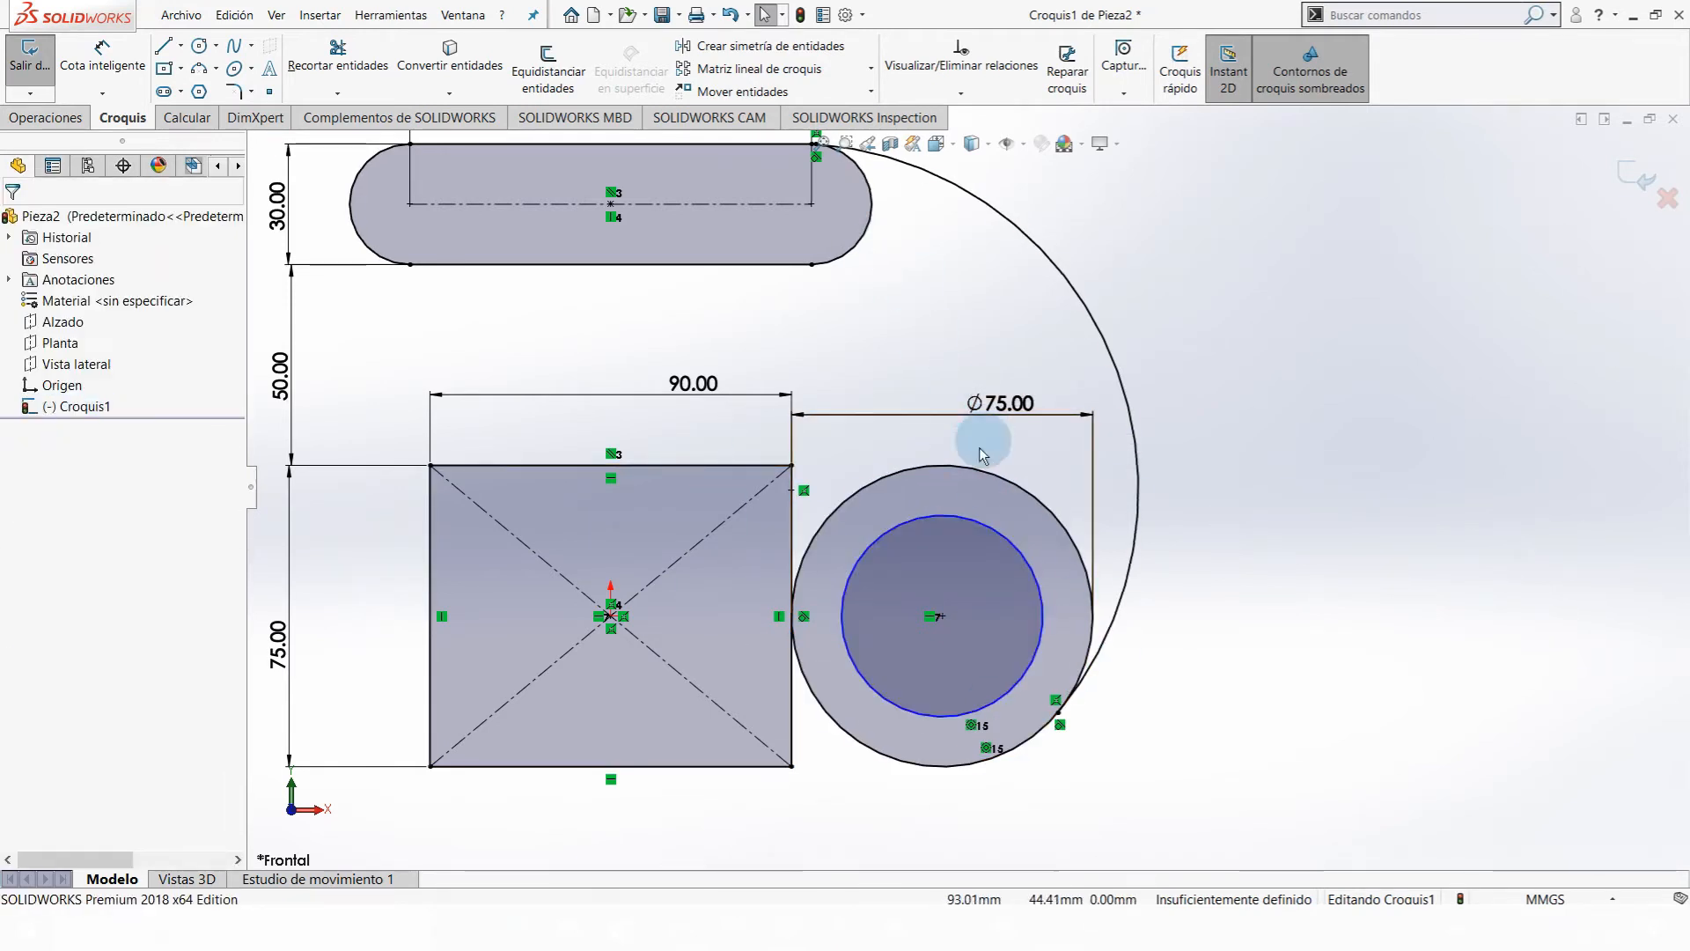
{"action": "left_click", "coordinate": [950, 528]}
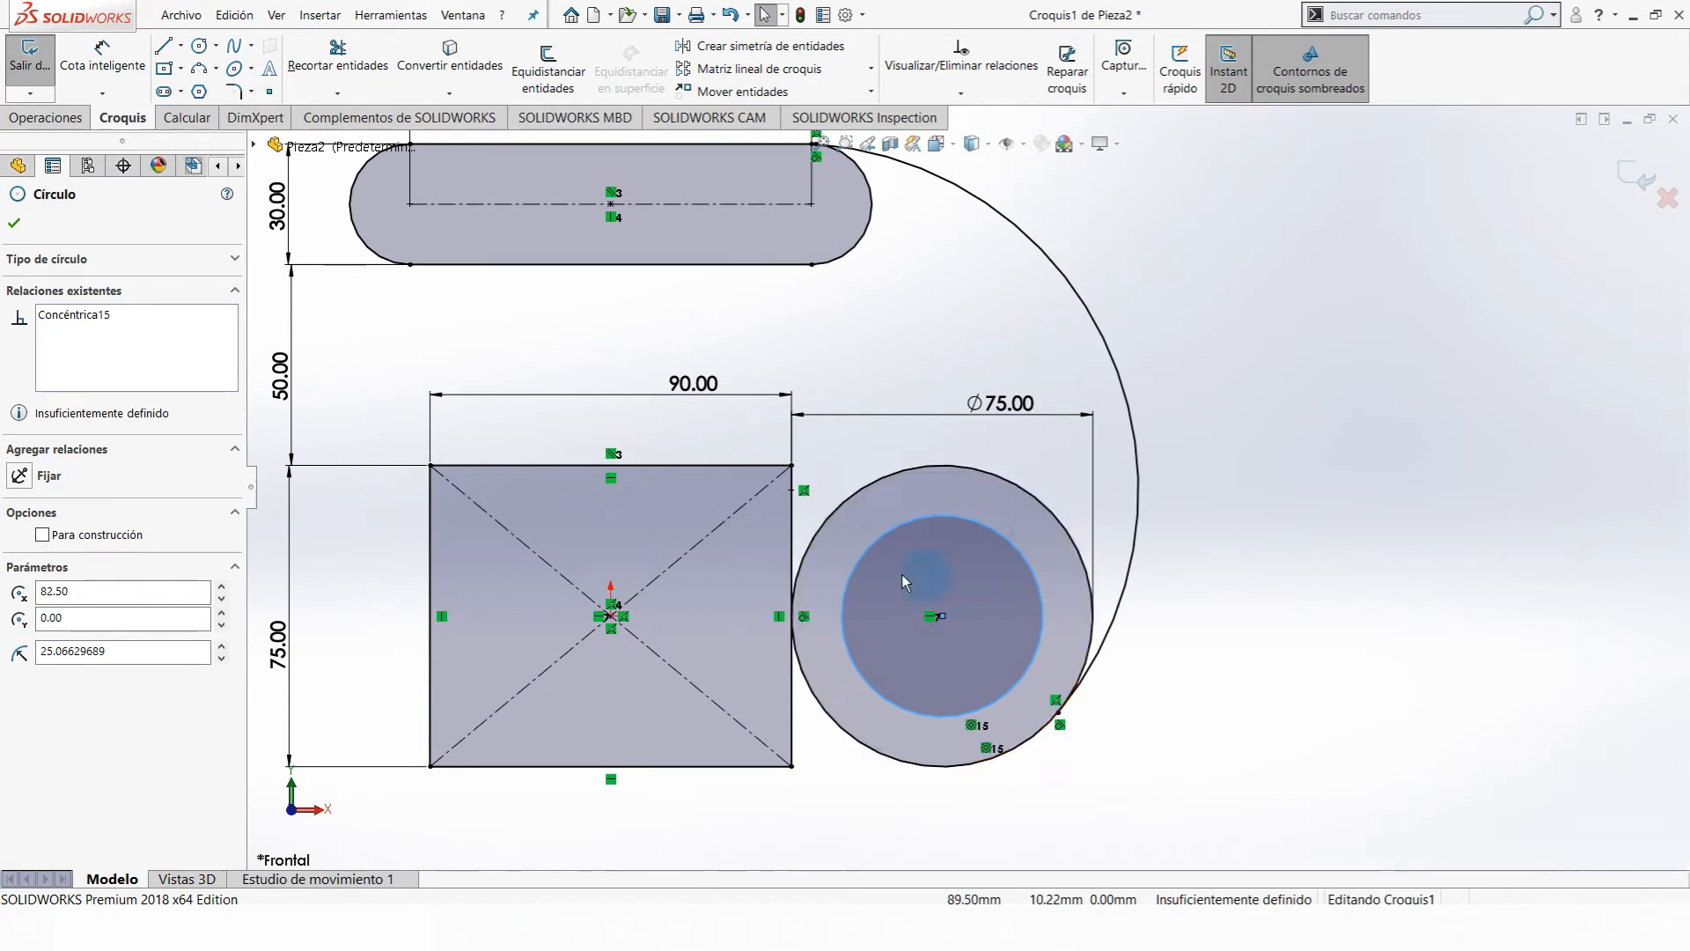
{"action": "left_click", "coordinate": [949, 460], "text": "ctrl"}
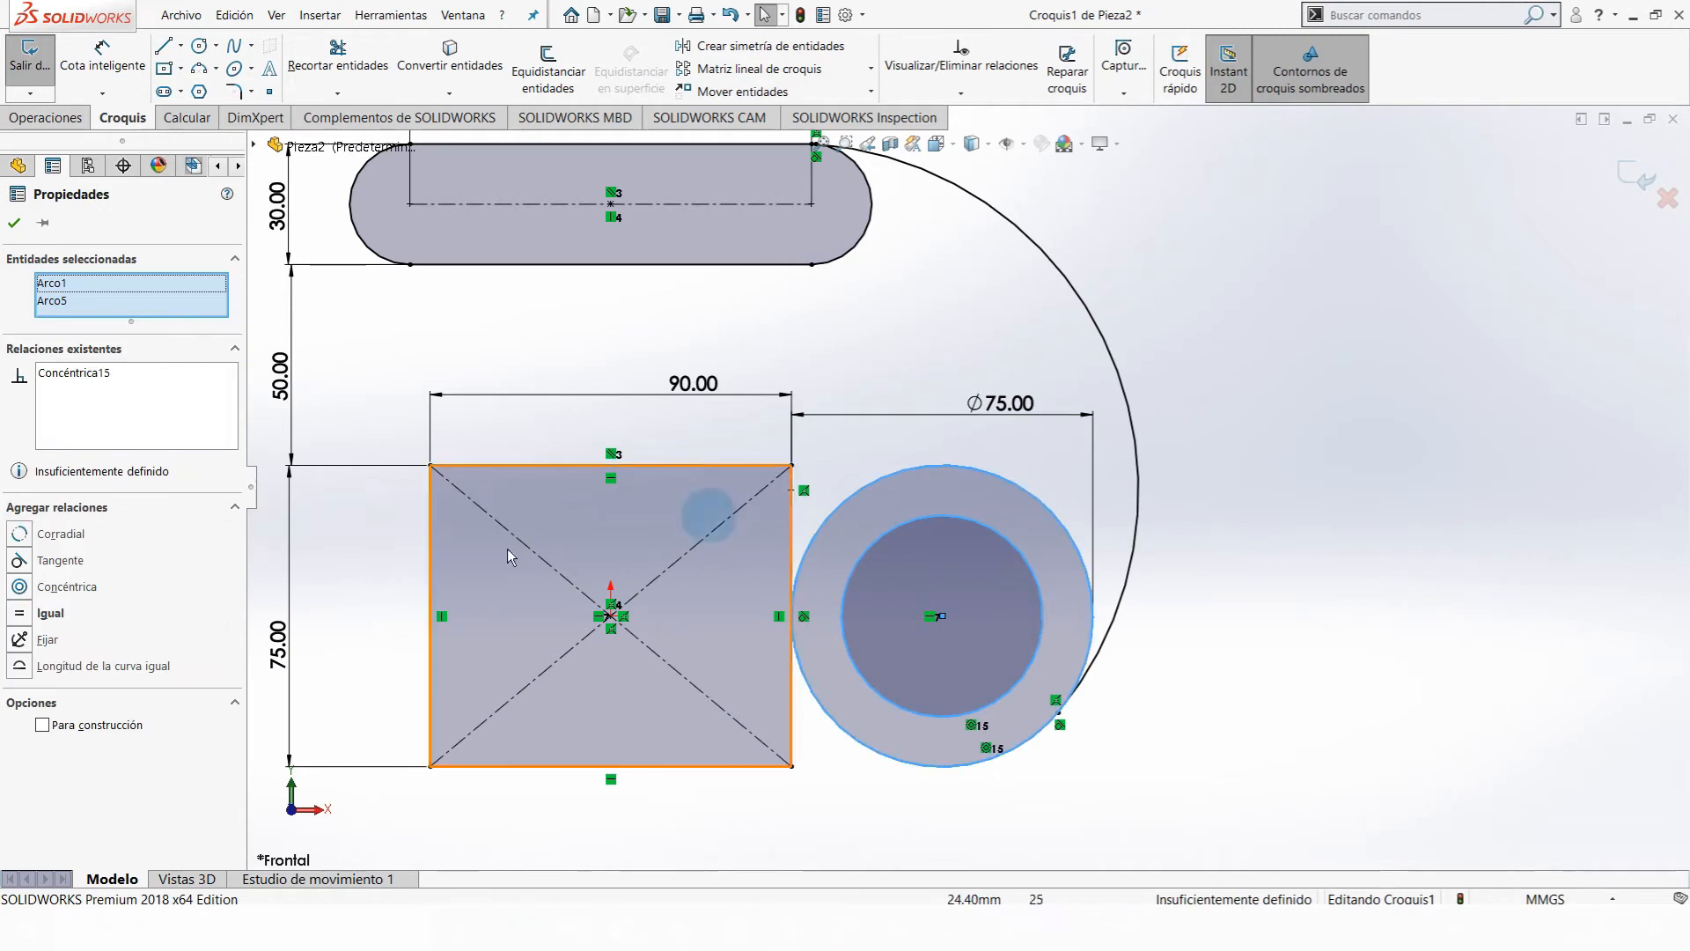
{"action": "left_click", "coordinate": [19, 533]}
{"action": "left_click", "coordinate": [1397, 498]}
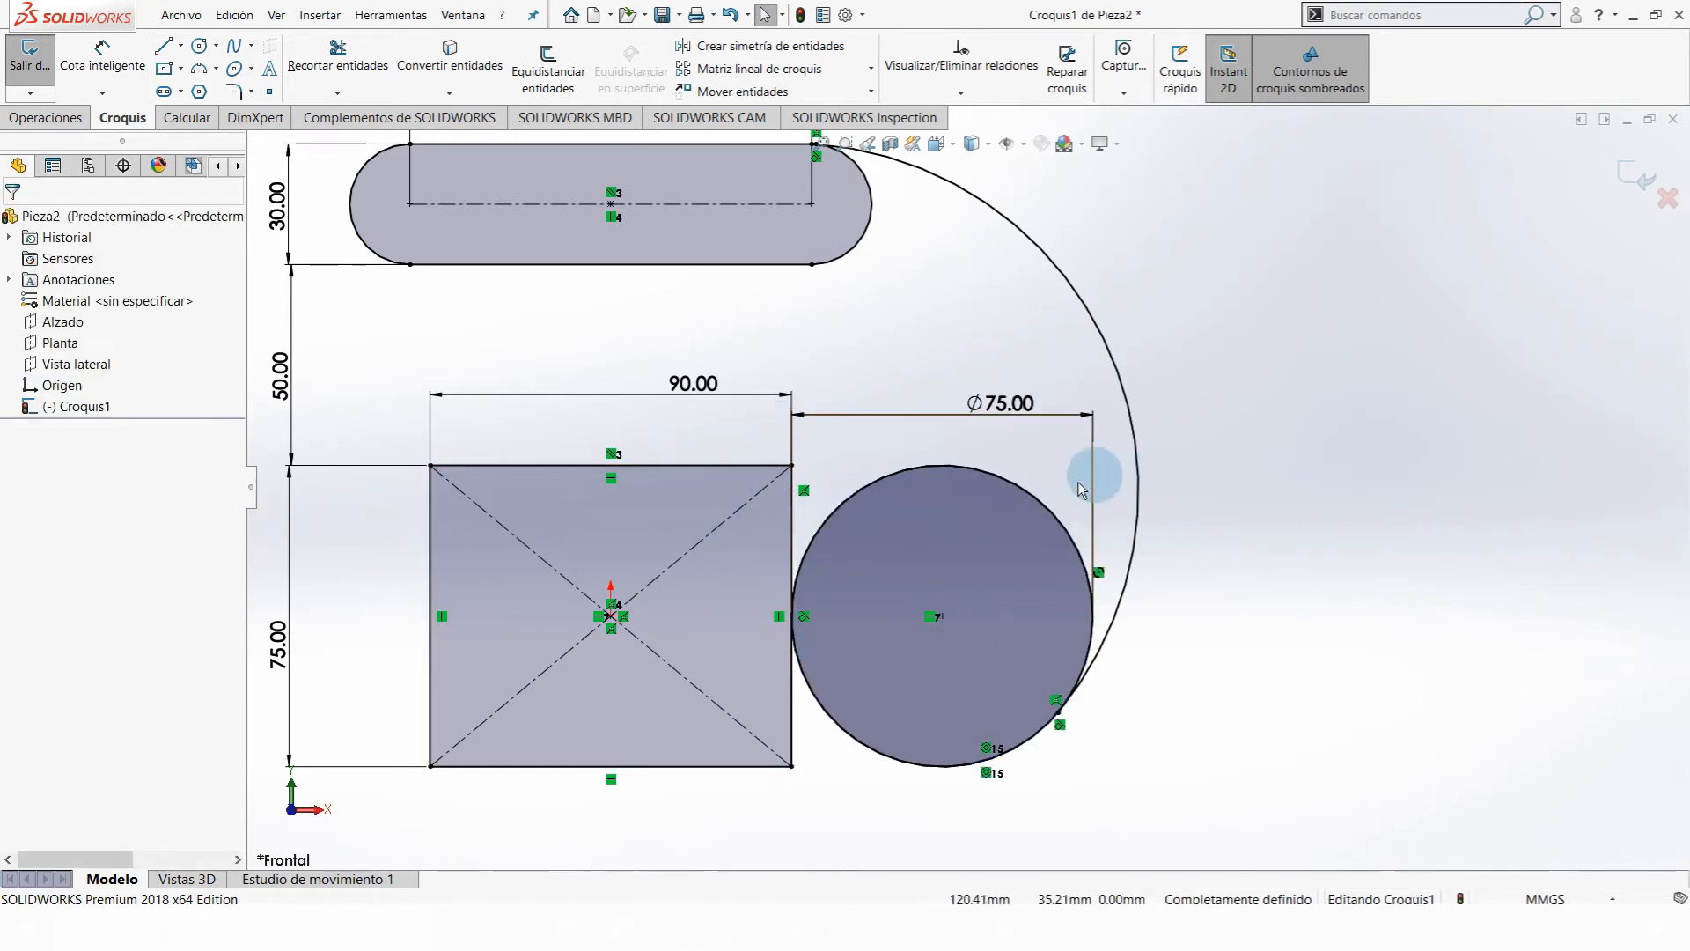
- Convert the original 75 mm diameter circle to construction geometry
{"action": "left_click", "coordinate": [974, 474]}
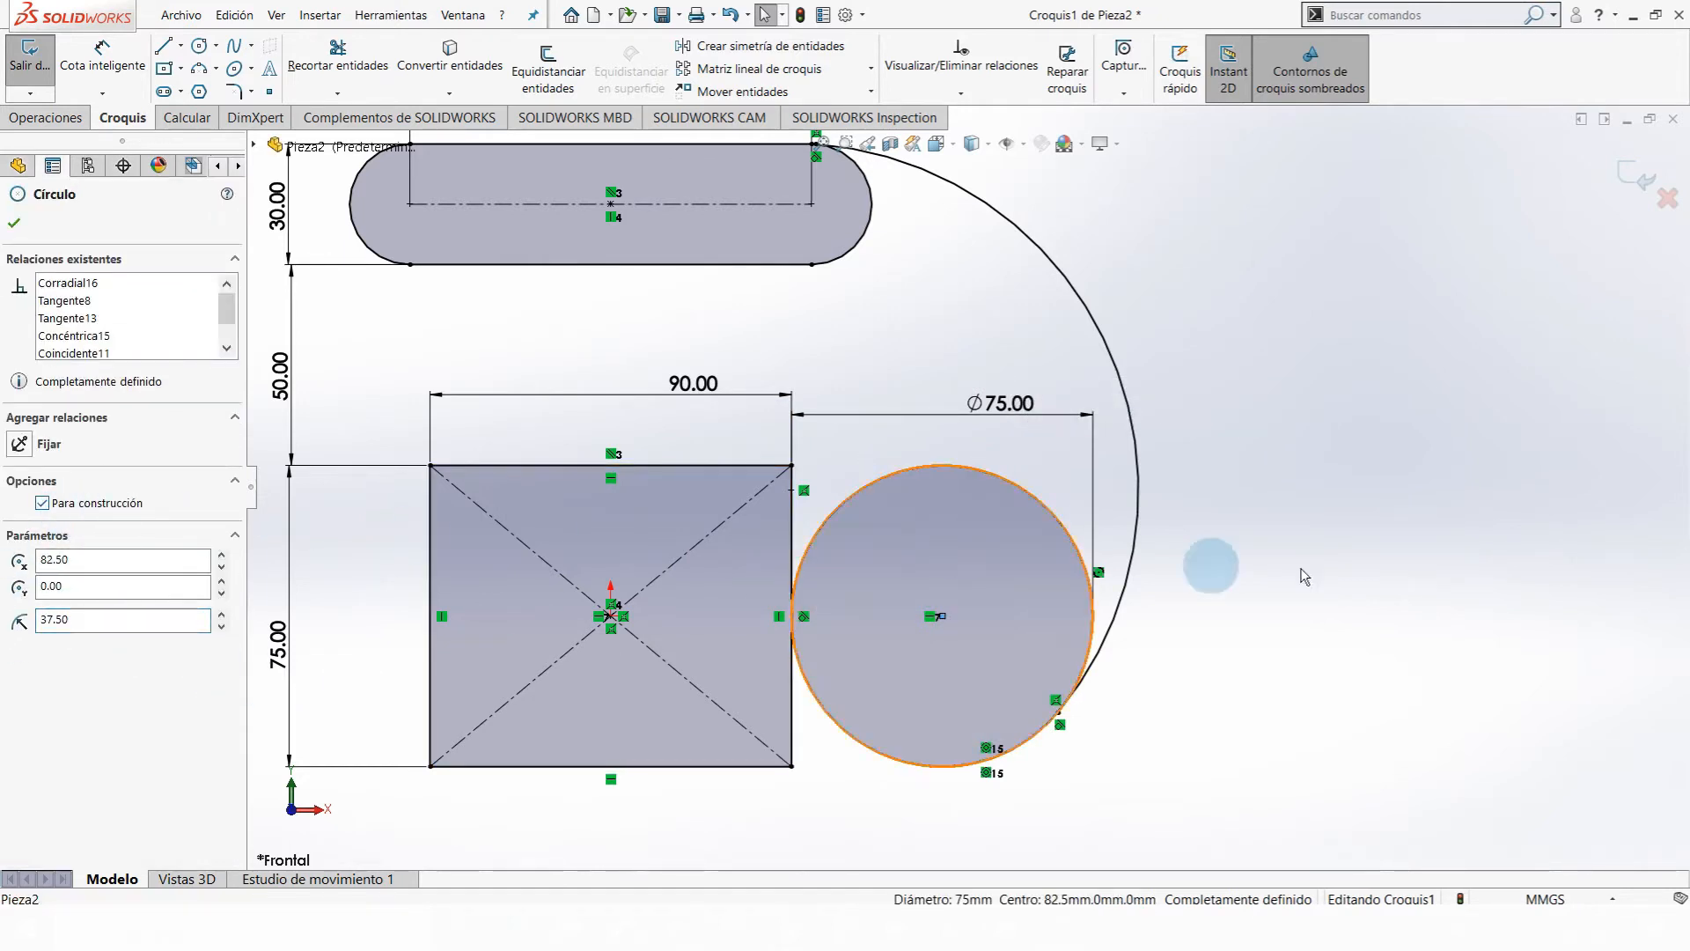
{"action": "left_click", "coordinate": [1382, 519]}
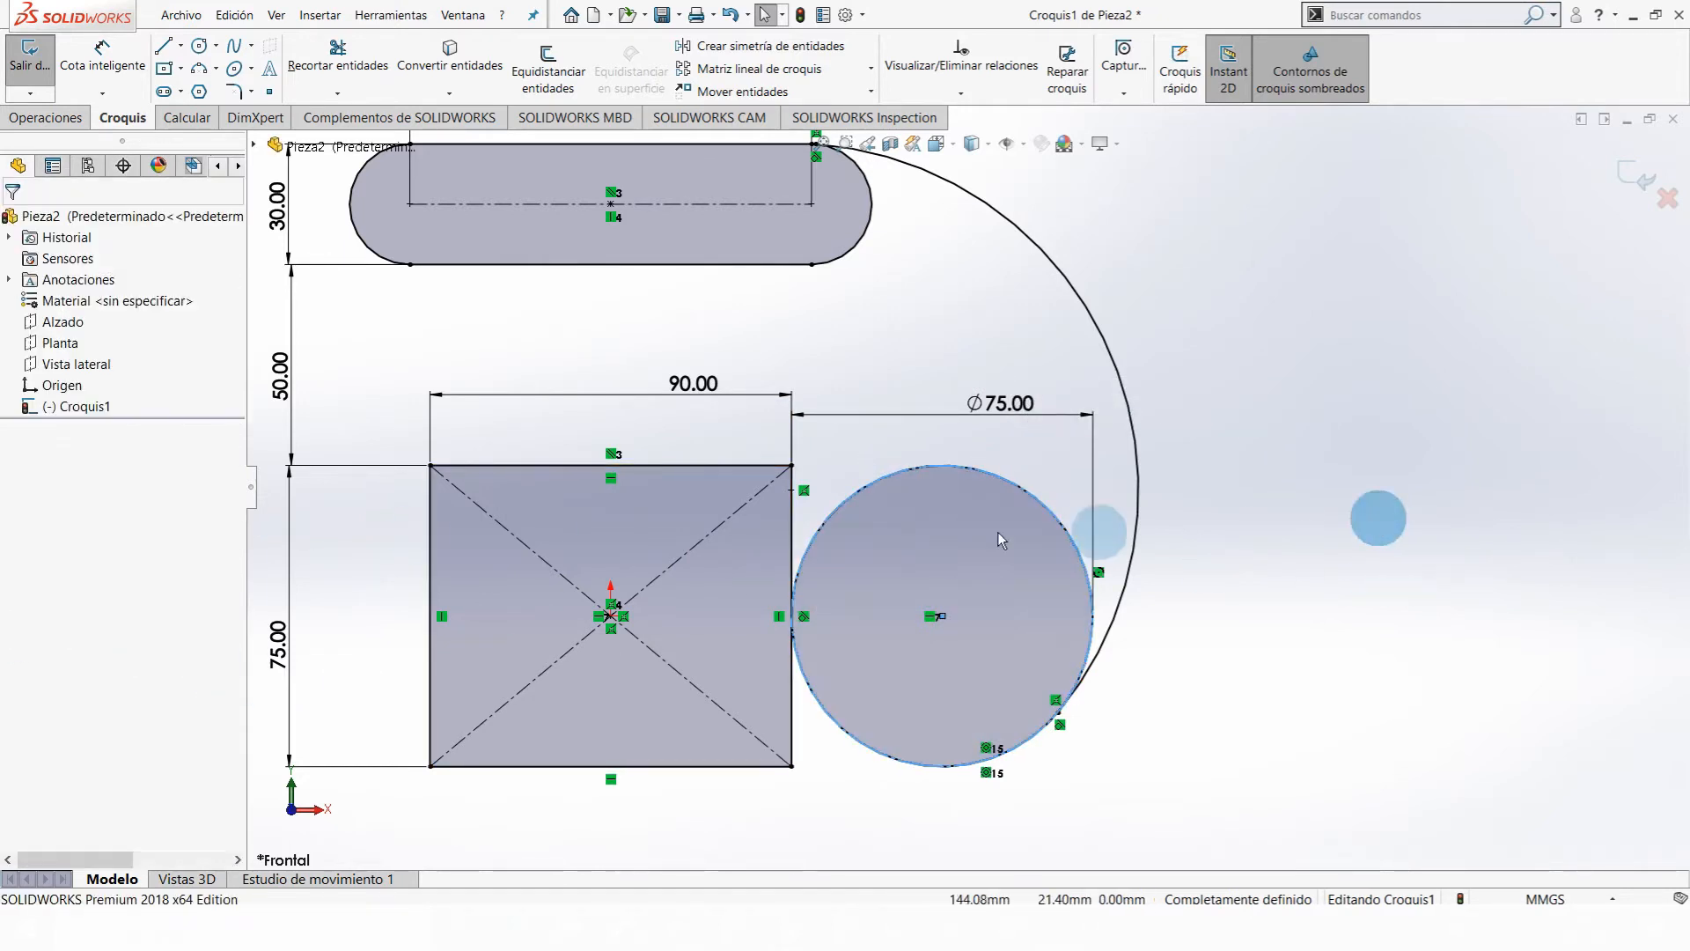
{"action": "left_click", "coordinate": [951, 473]}
{"action": "left_click", "coordinate": [1307, 536]}
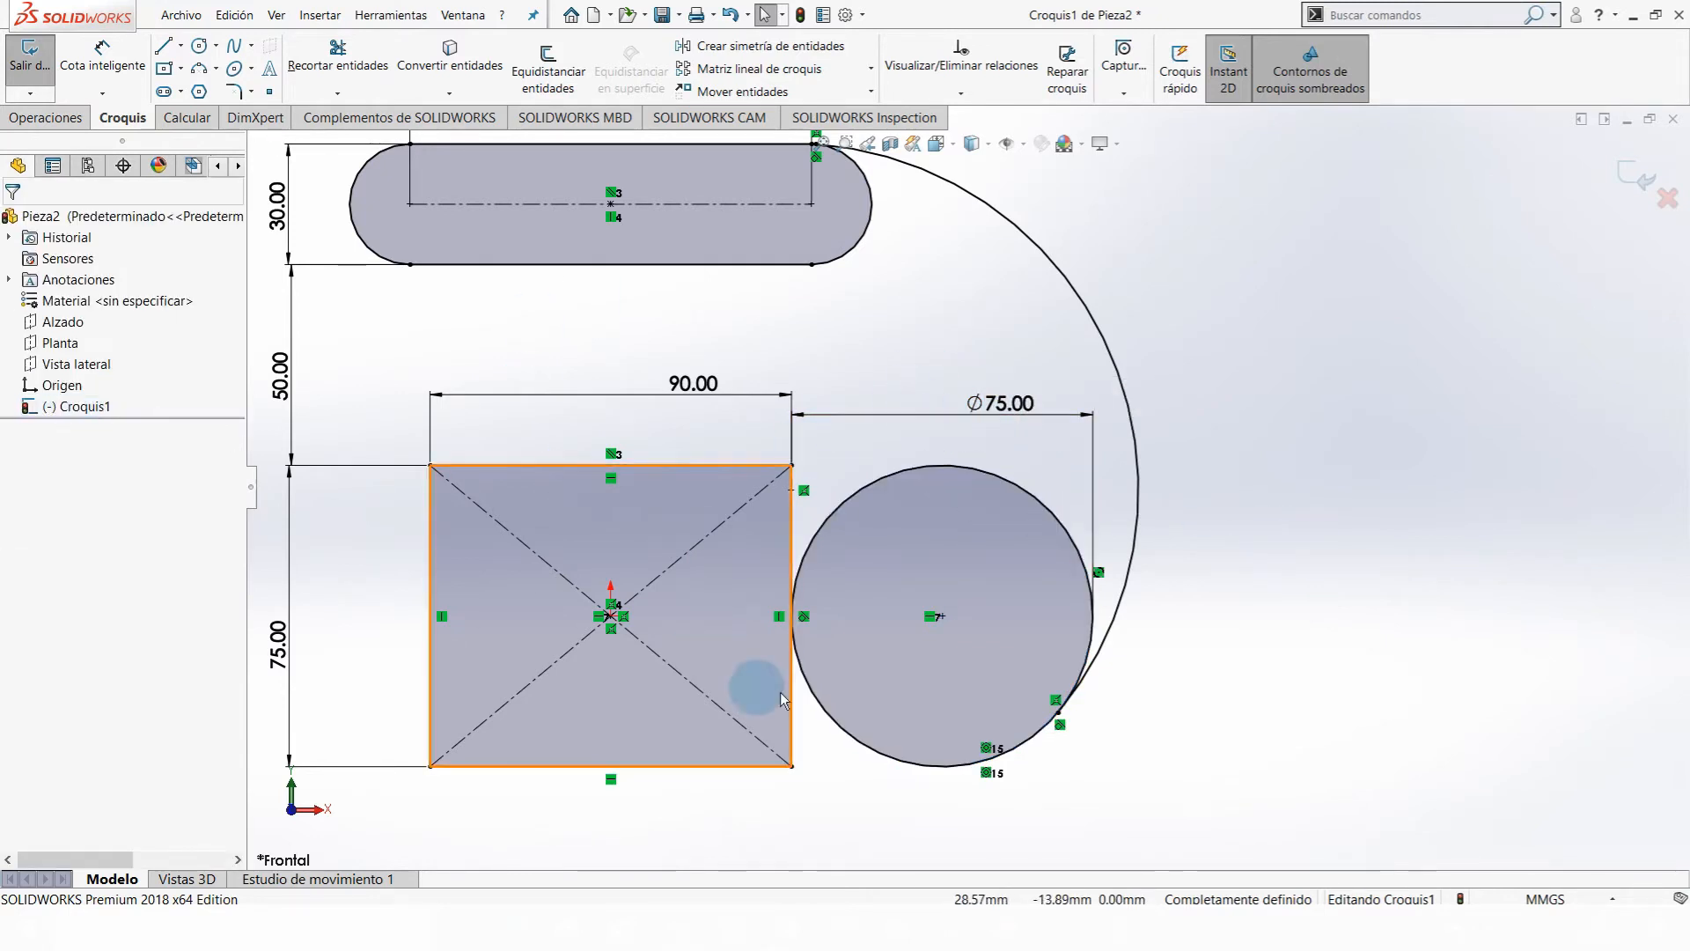
{"action": "scroll", "coordinate": [1083, 528], "scroll_direction": "up", "scroll_amount": 5}
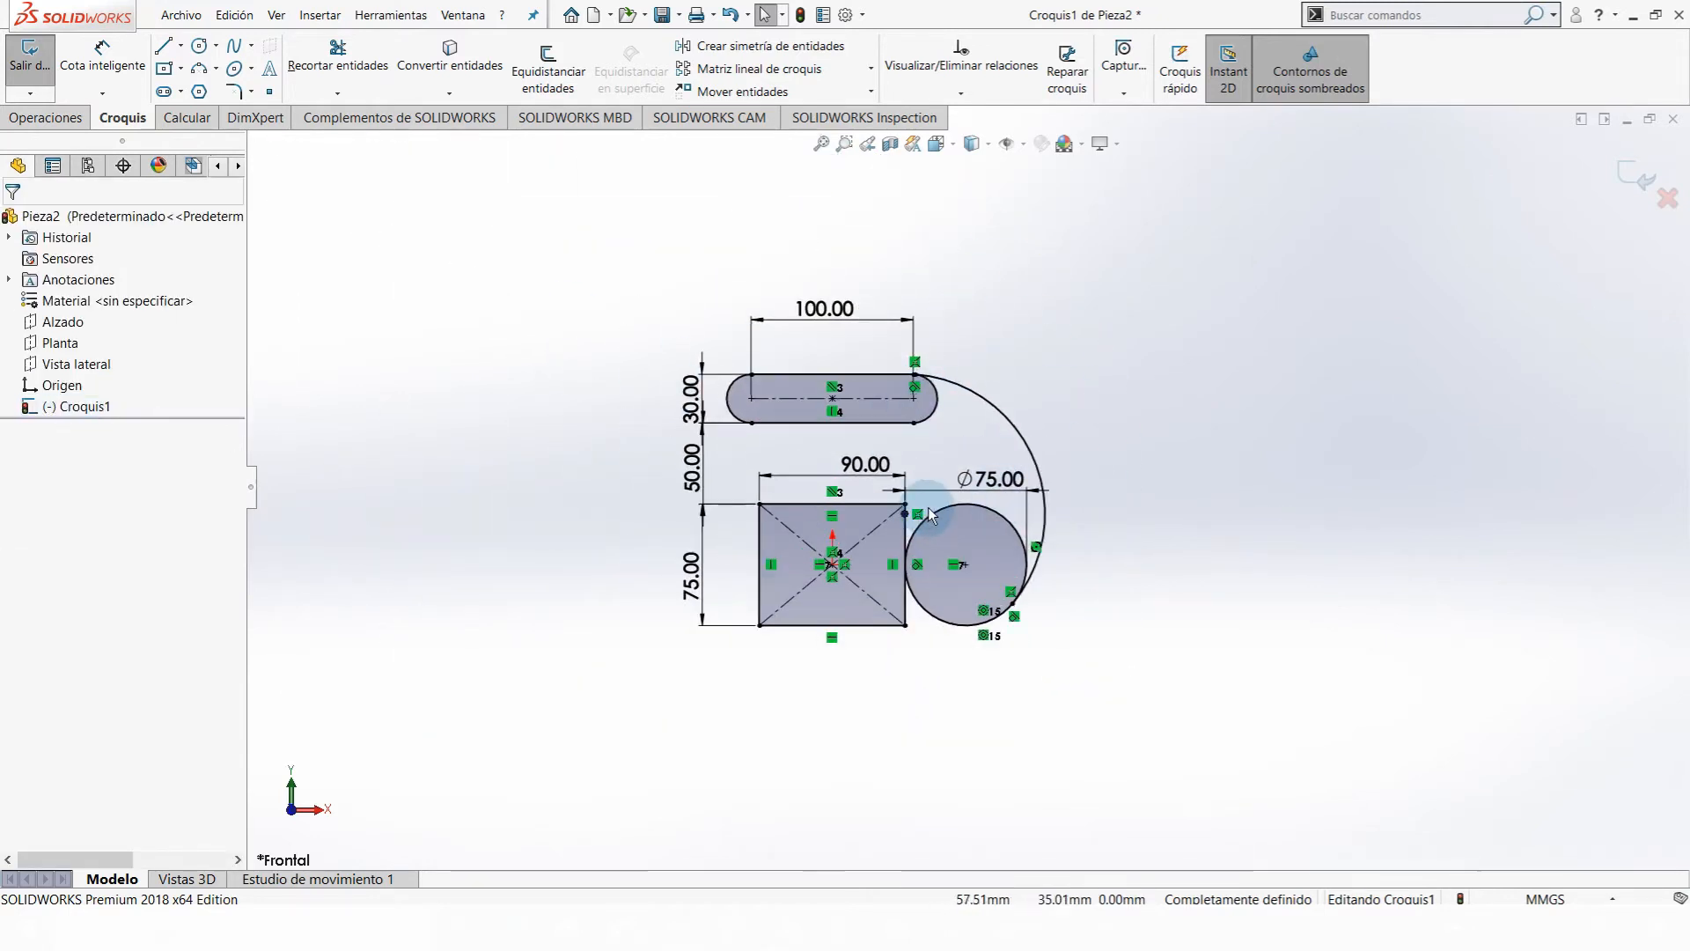
{"action": "scroll", "coordinate": [942, 506], "scroll_direction": "down", "scroll_amount": 3}
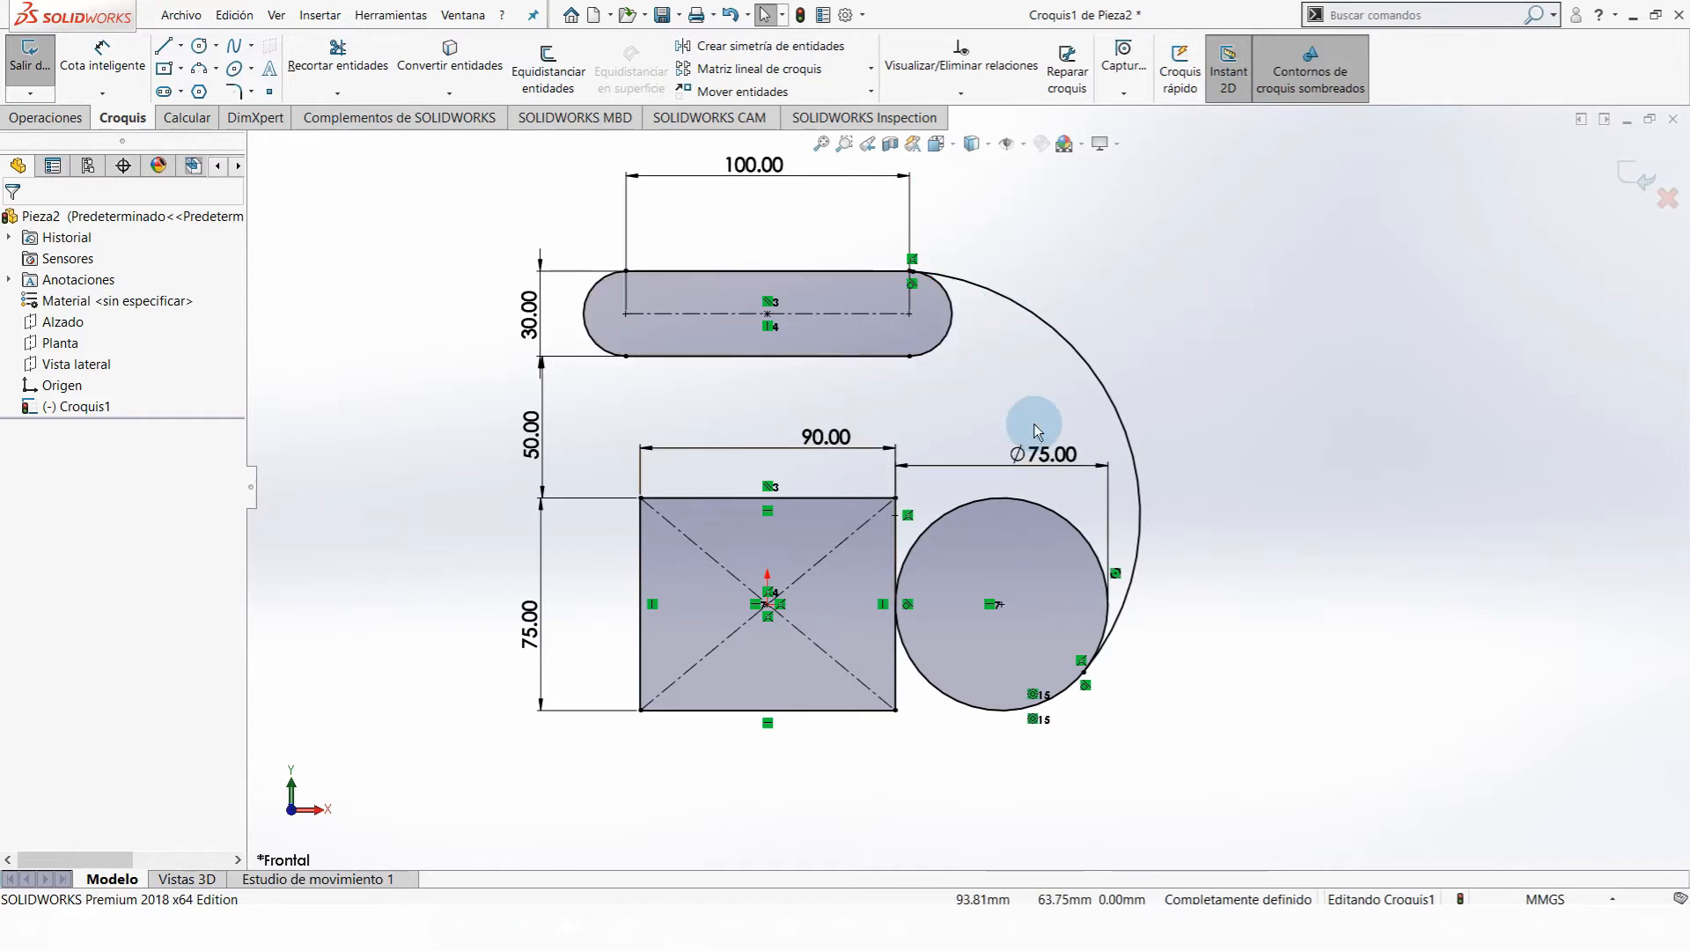
- Sketch a free circle of about 21 mm radius to the right of the connecting arc, level with the origin
{"action": "left_click", "coordinate": [199, 49]}
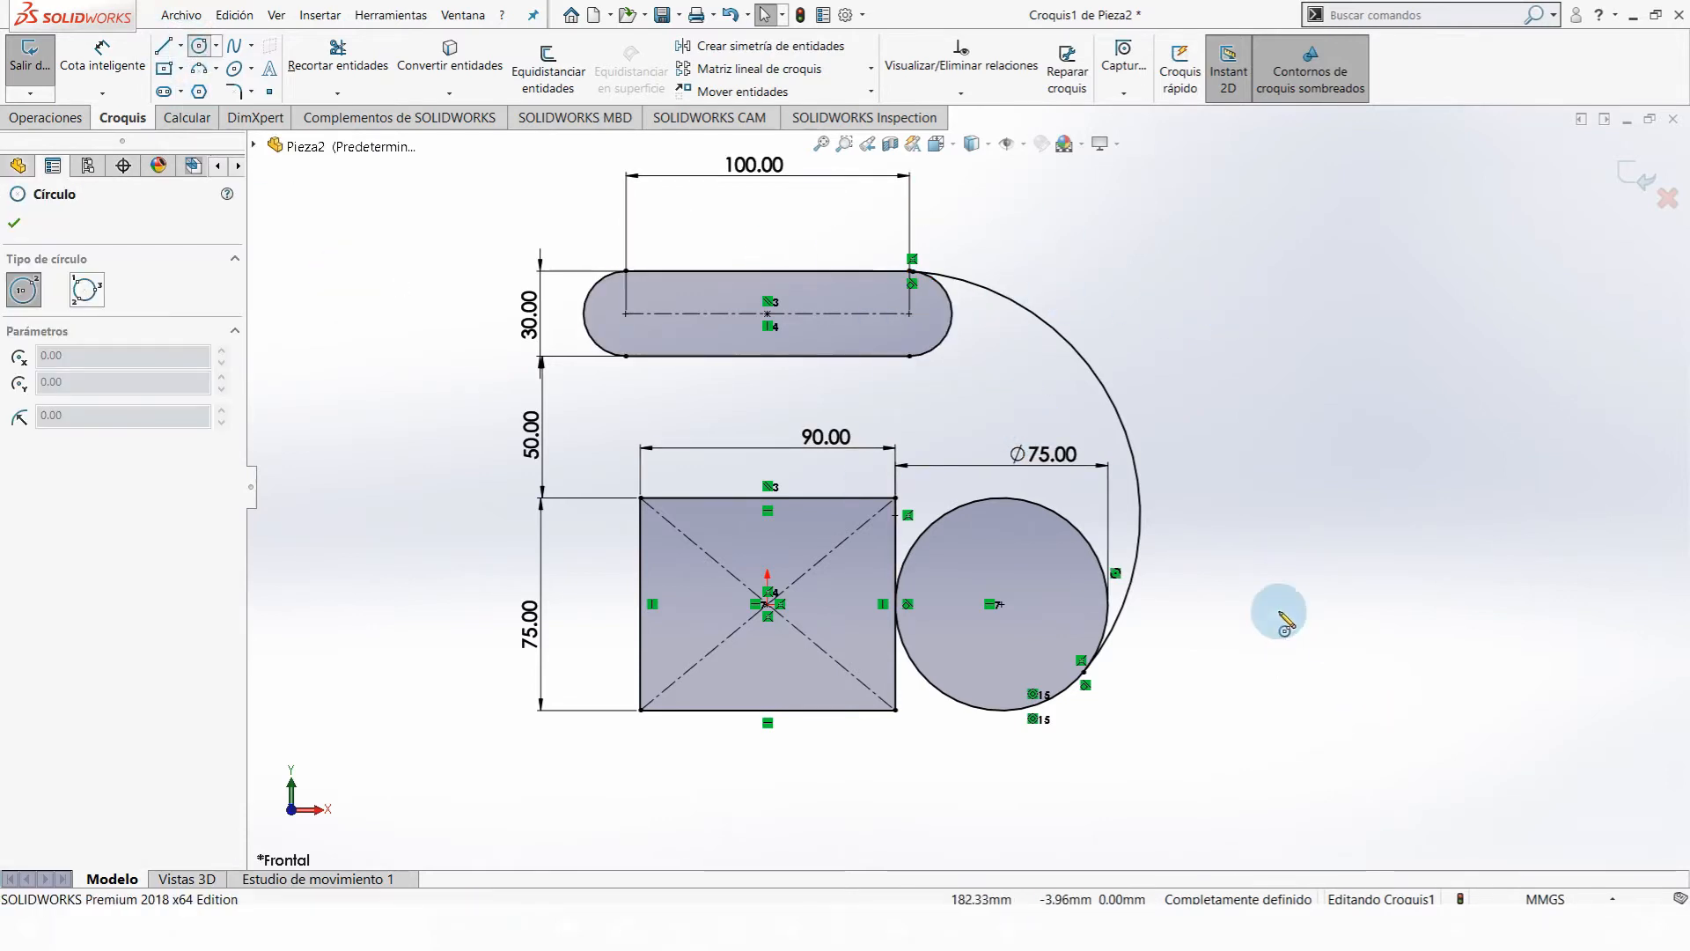
{"action": "left_click", "coordinate": [1313, 606]}
{"action": "left_click", "coordinate": [1295, 543]}
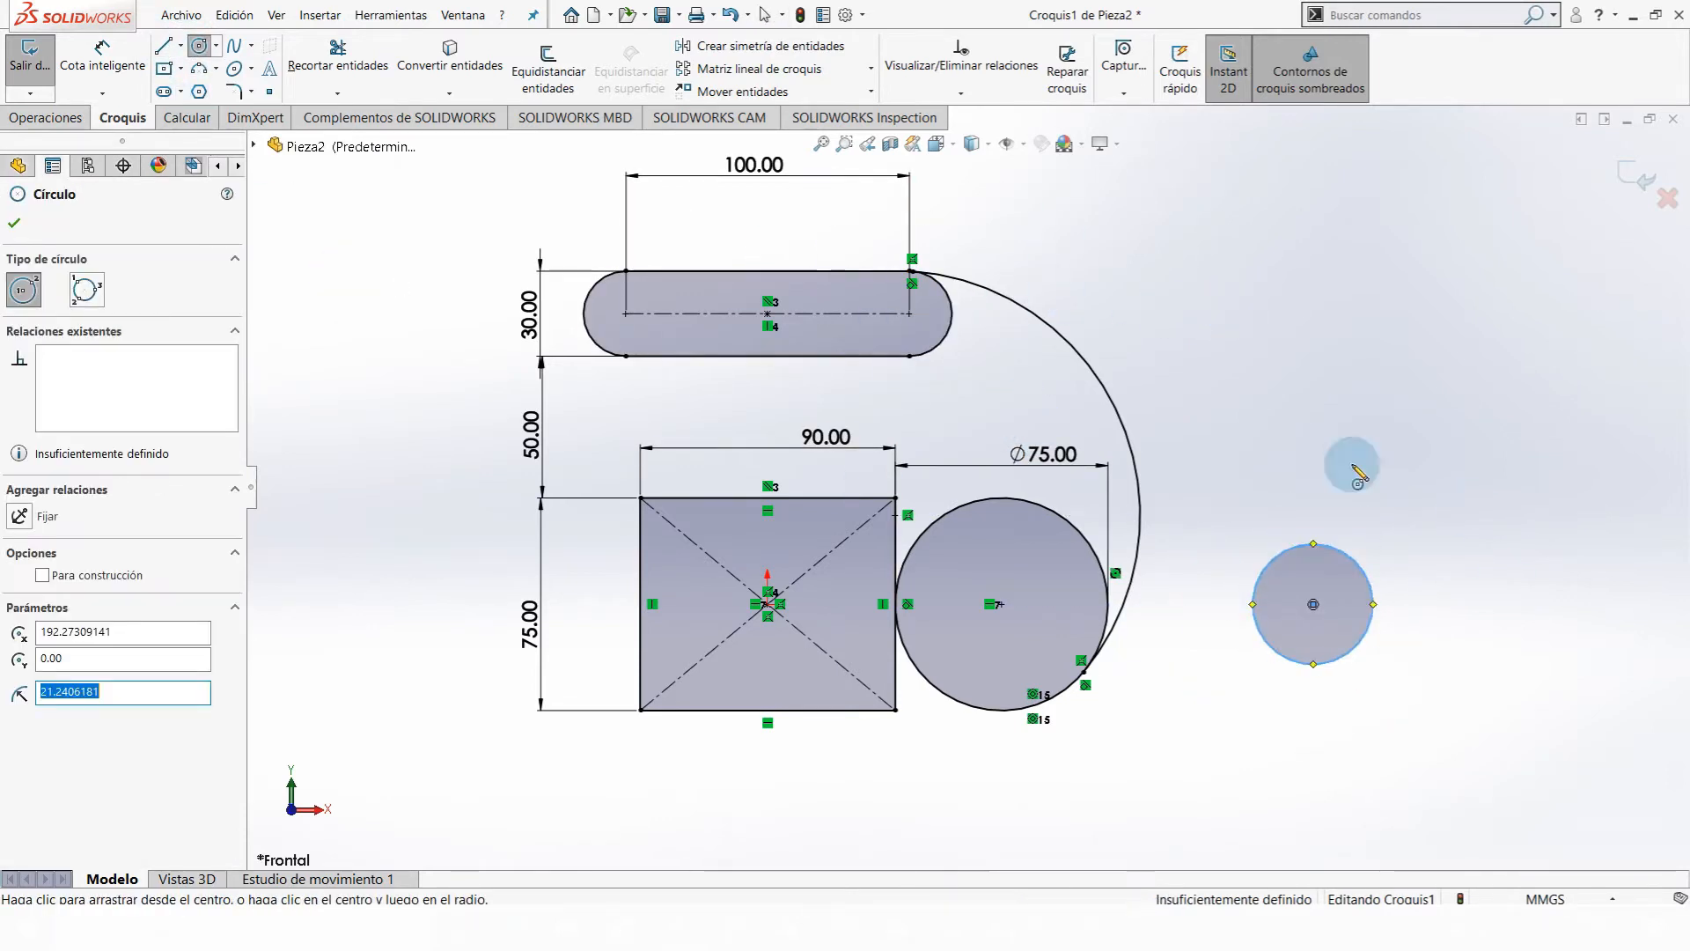
{"action": "key", "text": "Escape"}
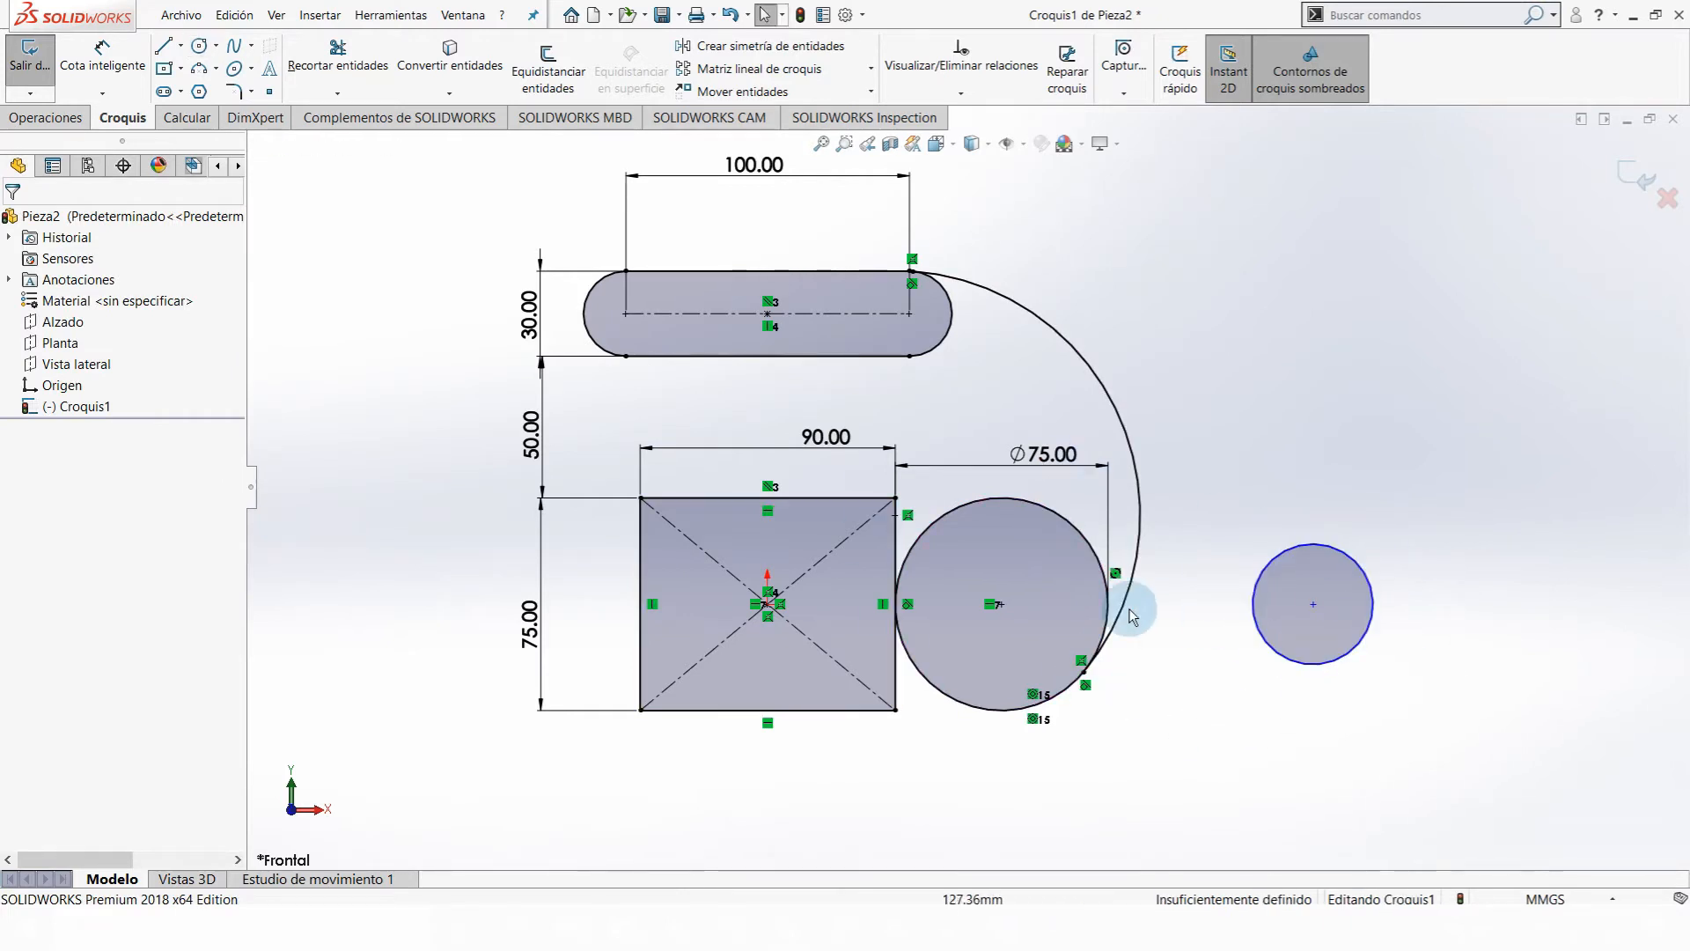
- Add an equal relation between the free circle and the 75 mm diameter circle, and move the free circle up beside the arc
{"action": "left_click", "coordinate": [1255, 630]}
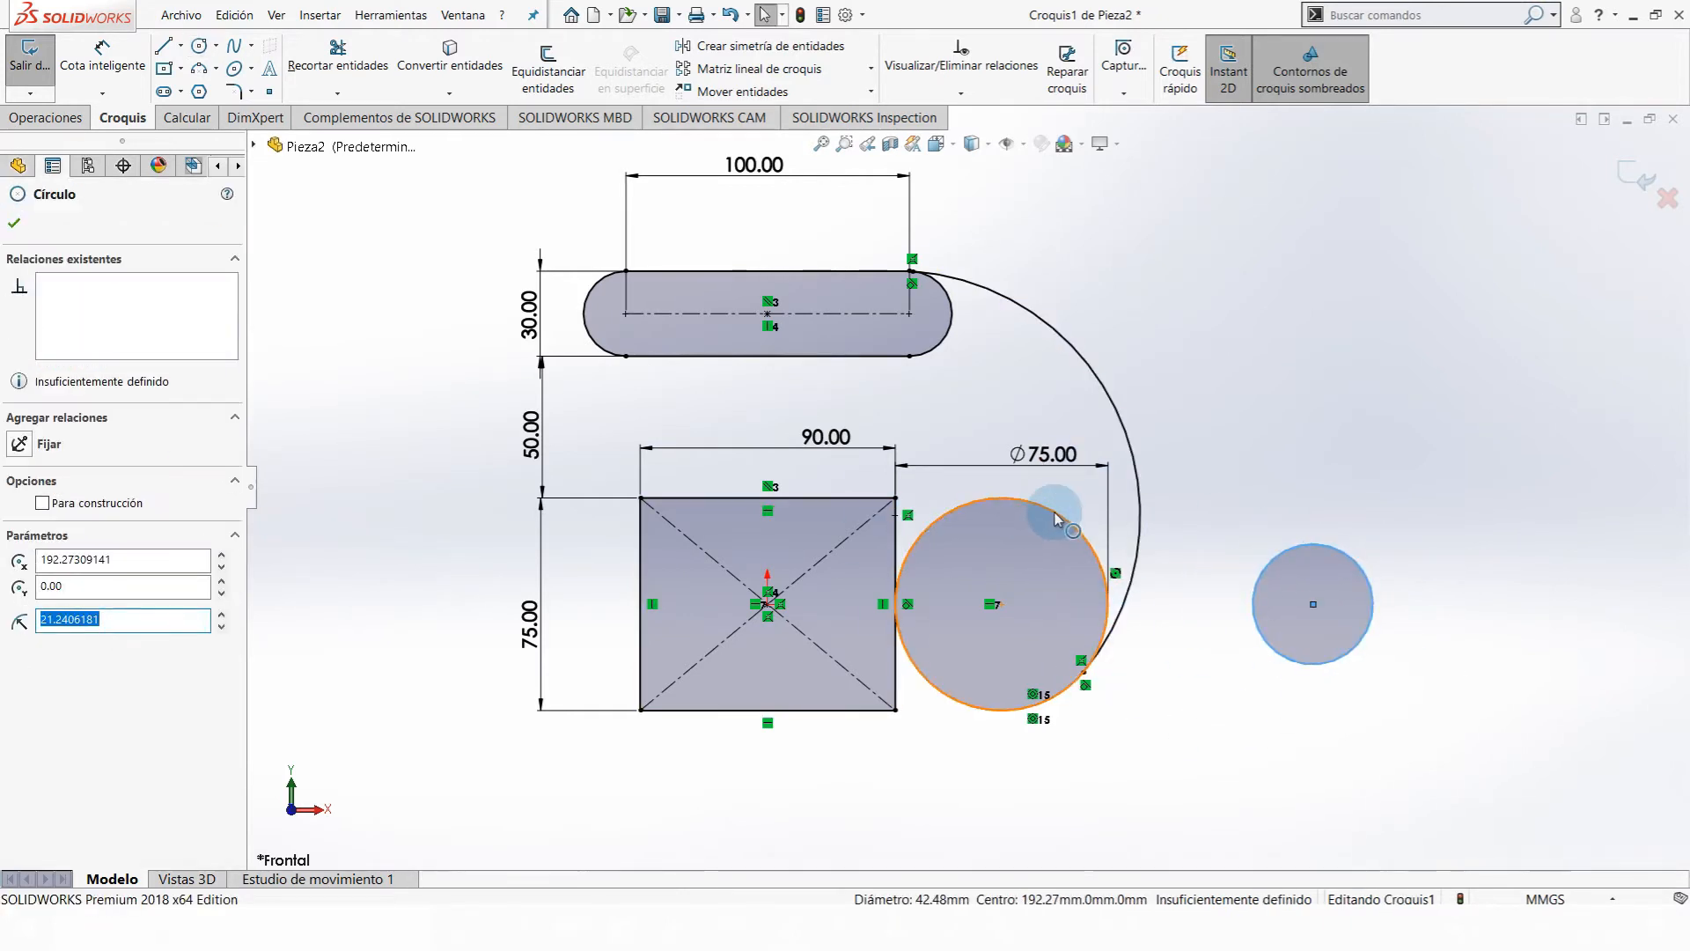
{"action": "left_click", "coordinate": [1056, 520], "text": "ctrl"}
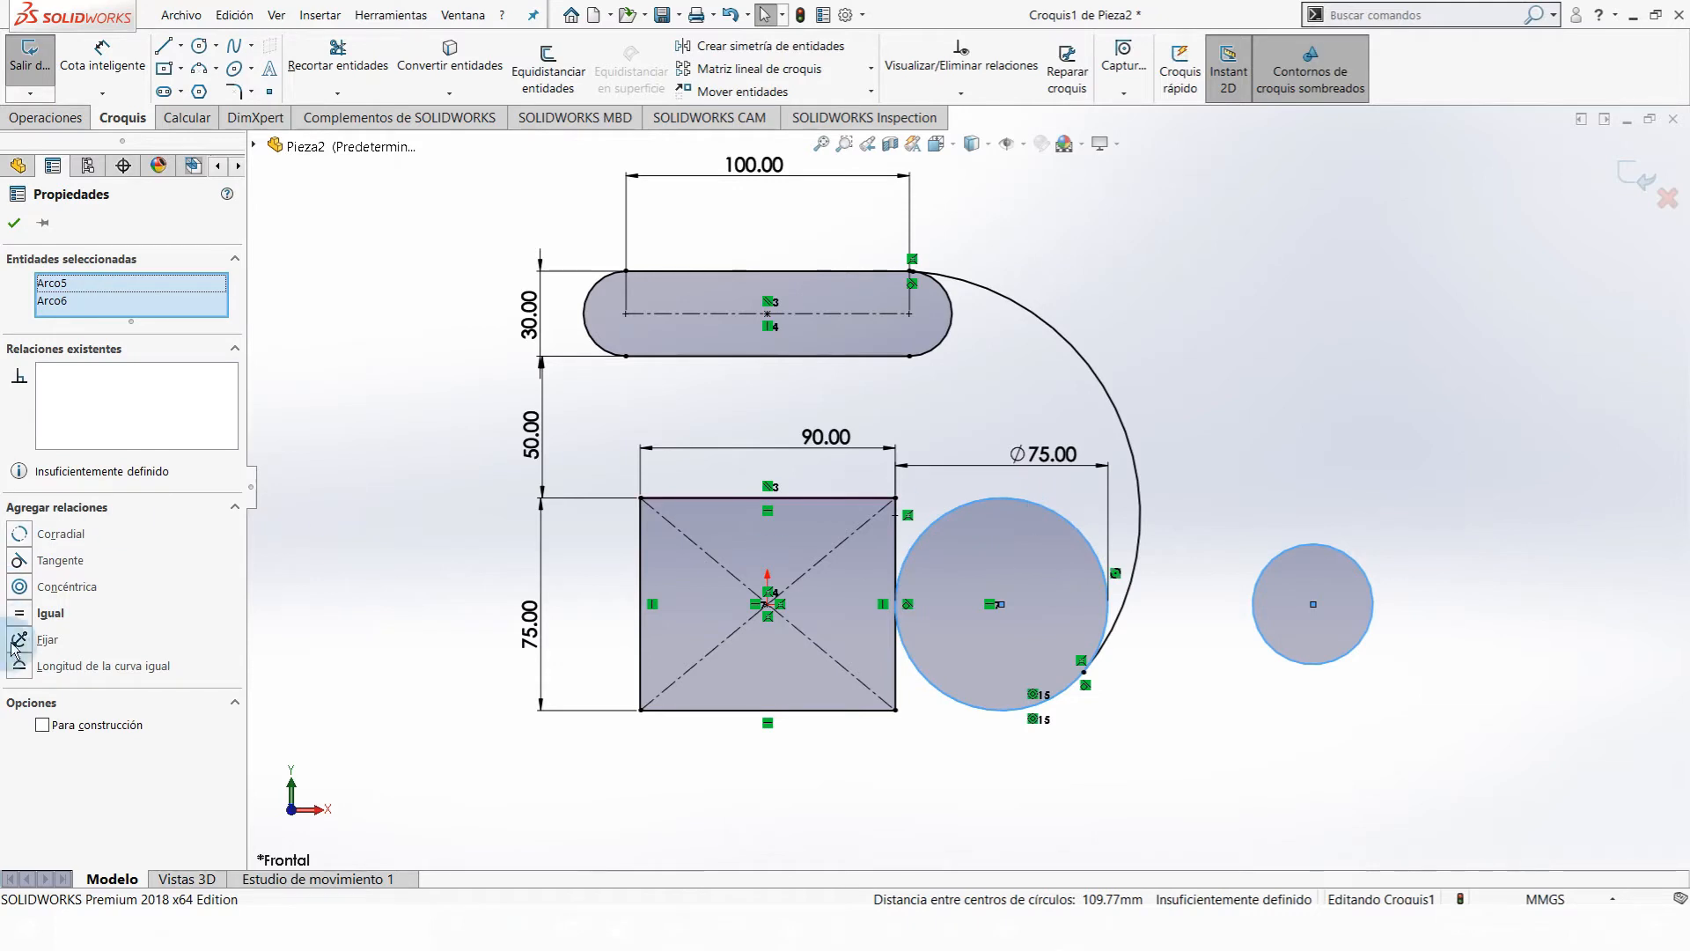
{"action": "left_click", "coordinate": [24, 615]}
{"action": "left_click", "coordinate": [1175, 351]}
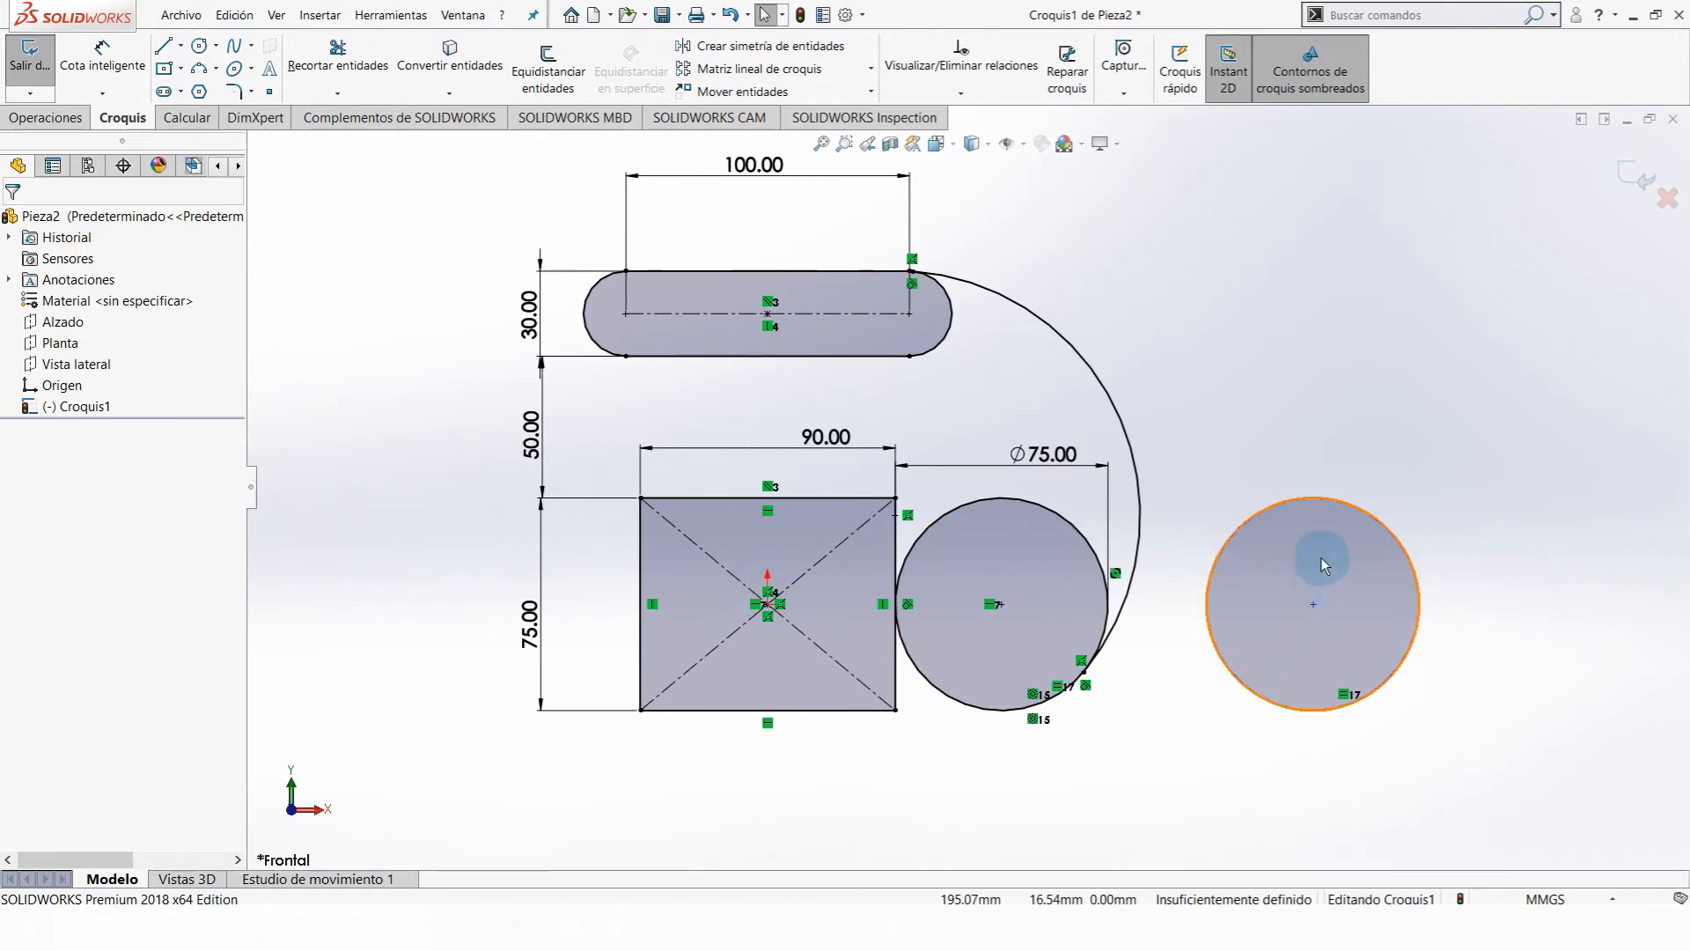
{"action": "left_click_drag", "start_coordinate": [1322, 557], "coordinate": [1322, 507]}
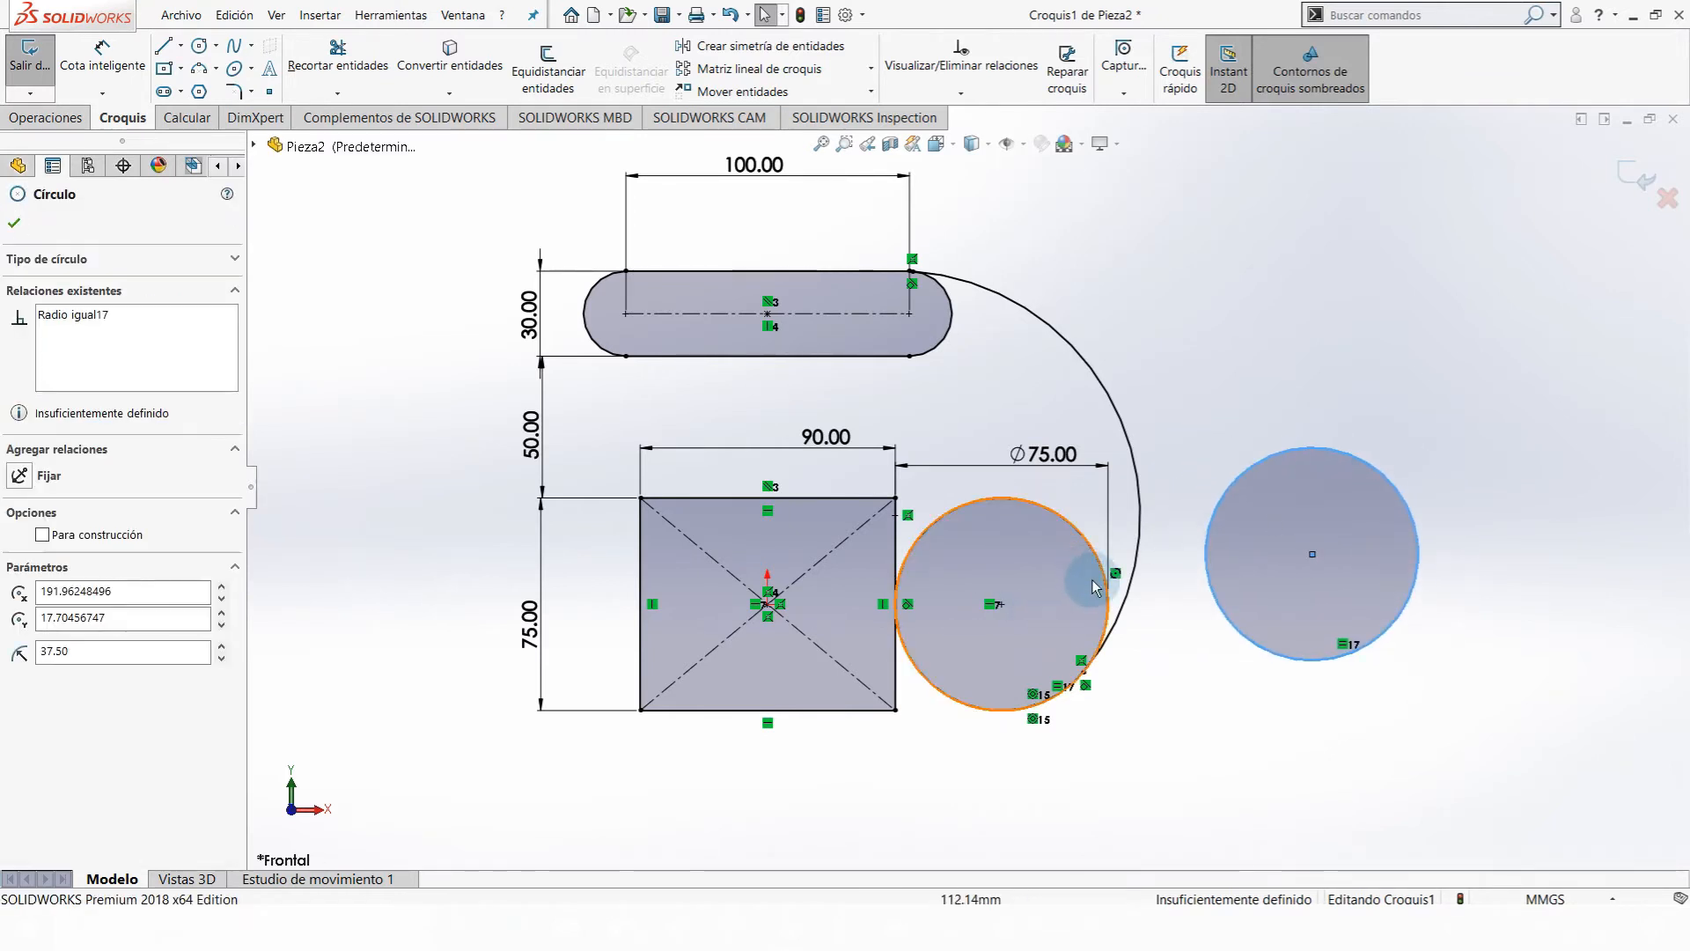
{"action": "left_click_drag", "start_coordinate": [1243, 544], "coordinate": [1265, 282]}
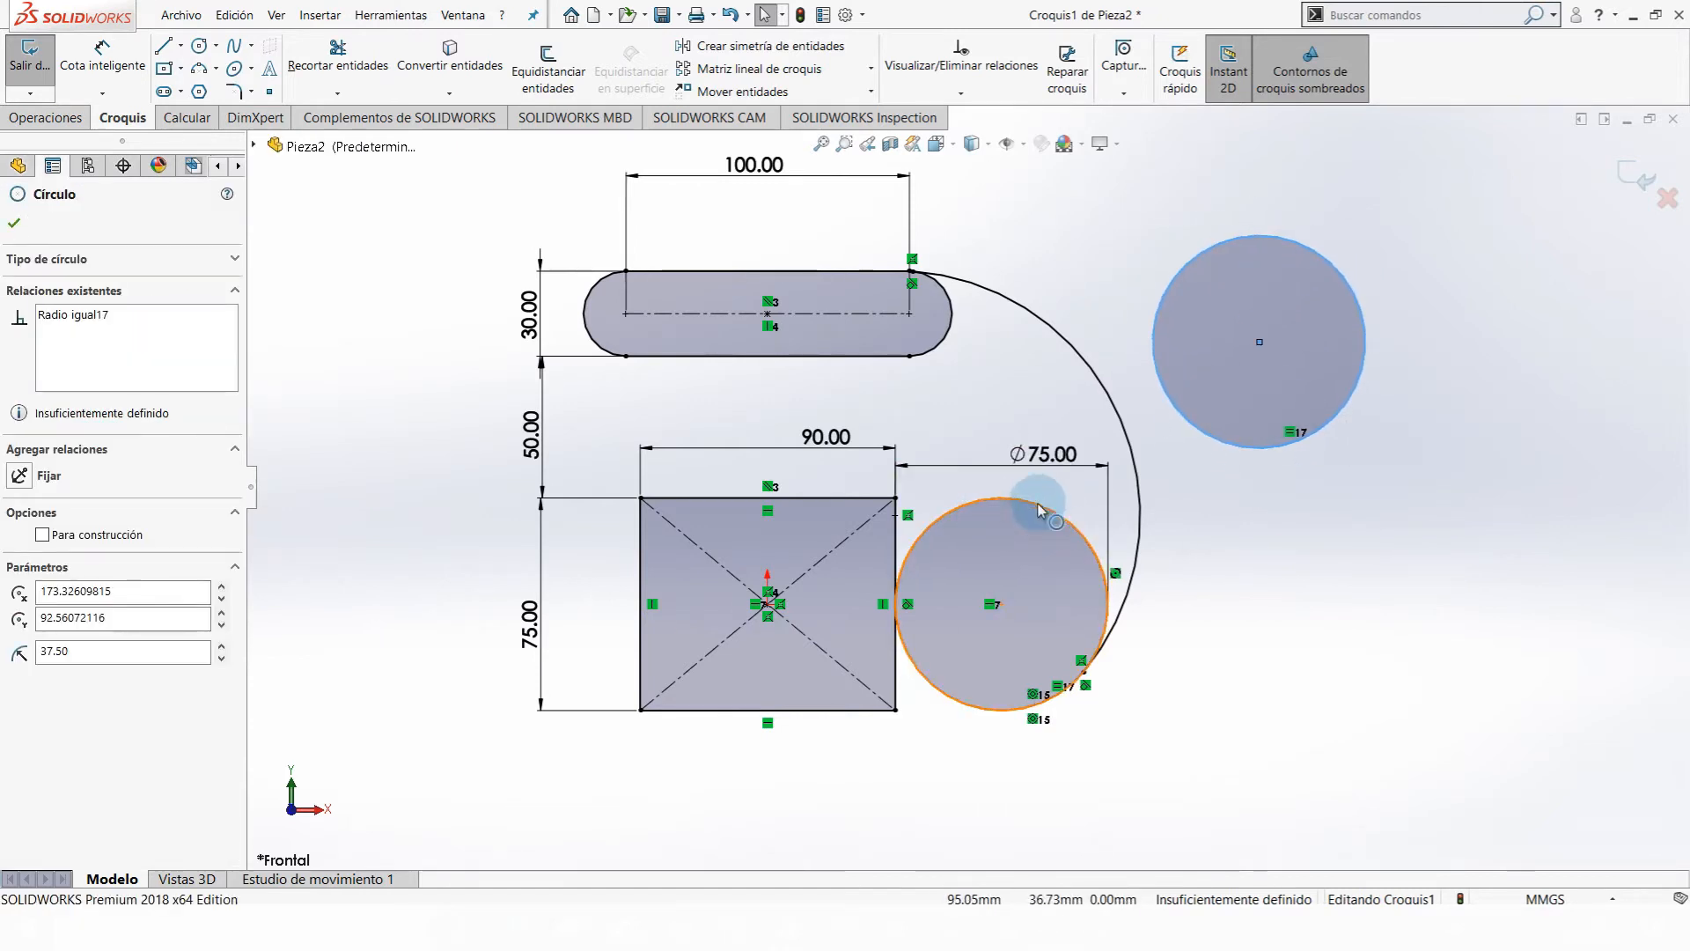
- Set the diameter of the dimensioned circle beside the rectangle to 78 mm
{"action": "double_click", "coordinate": [1056, 459]}
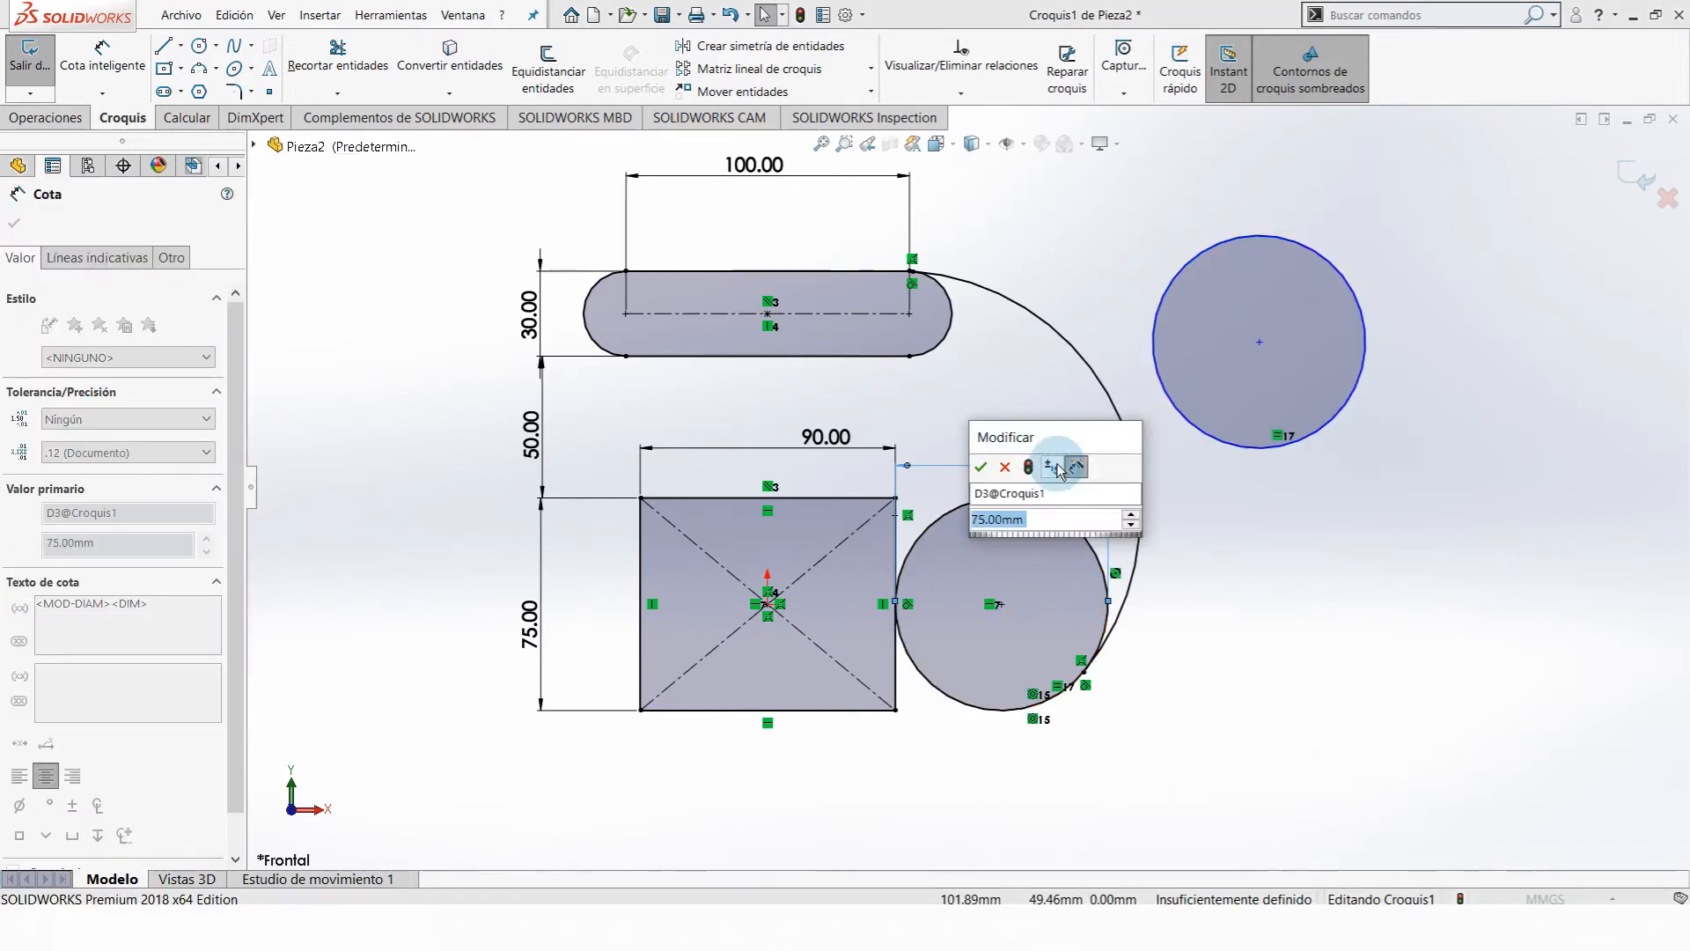
{"action": "type", "text": "78"}
{"action": "key", "text": "Return"}
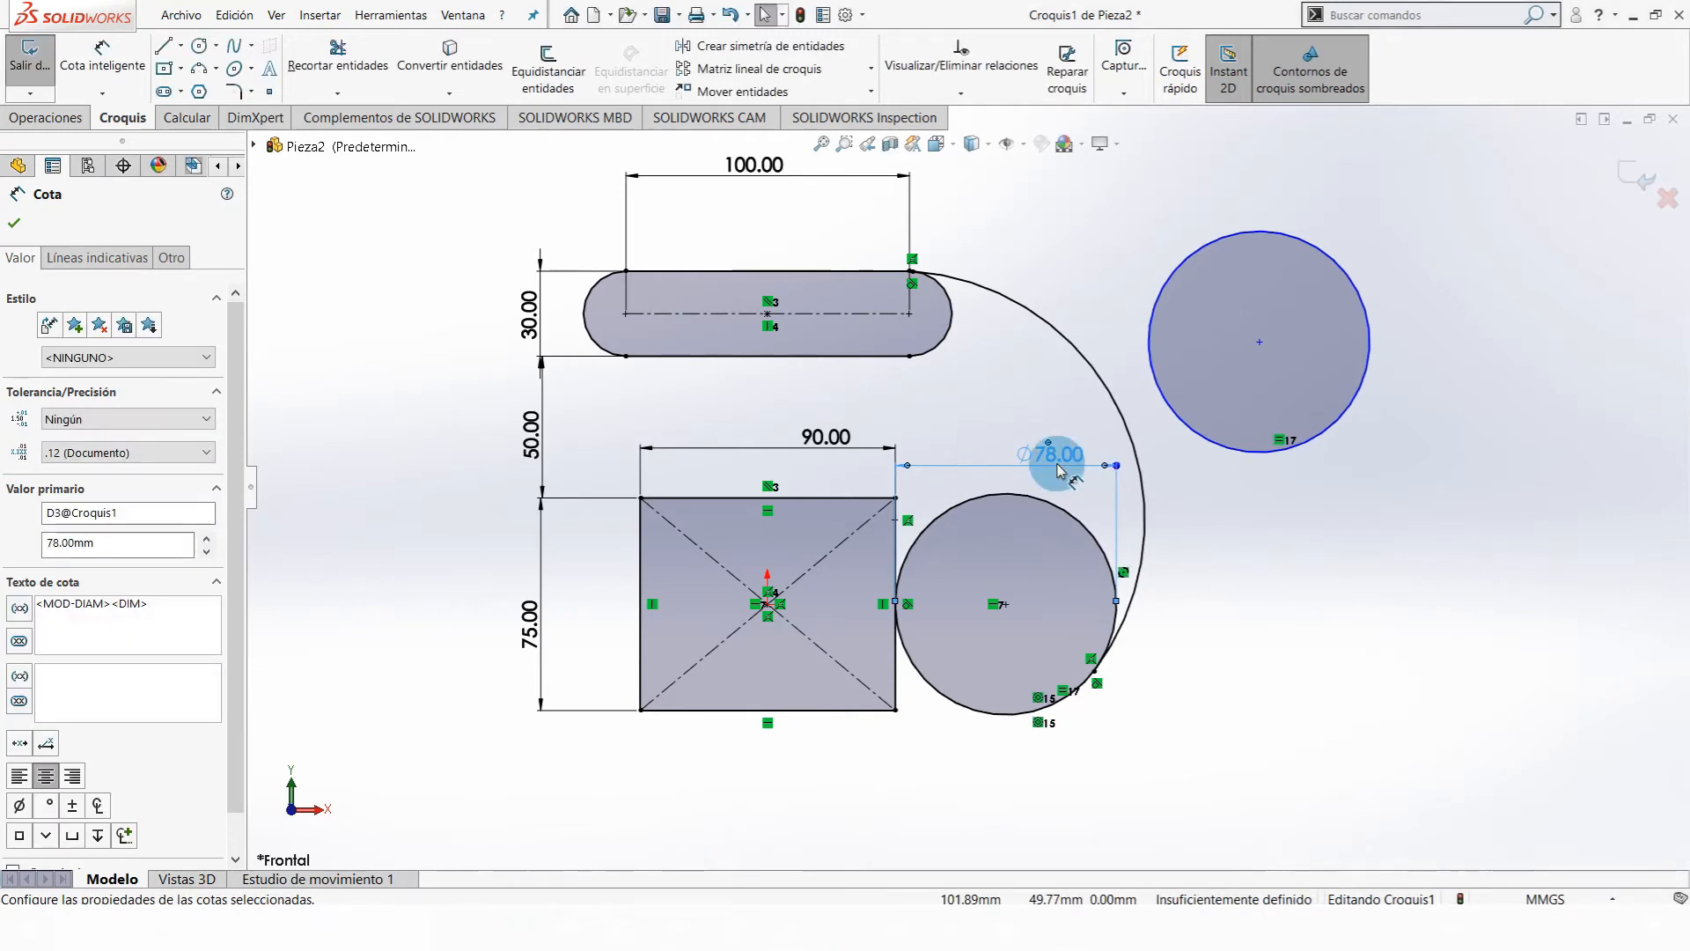
{"action": "left_click", "coordinate": [1394, 529]}
{"action": "left_click_drag", "start_coordinate": [1433, 522], "coordinate": [1306, 302]}
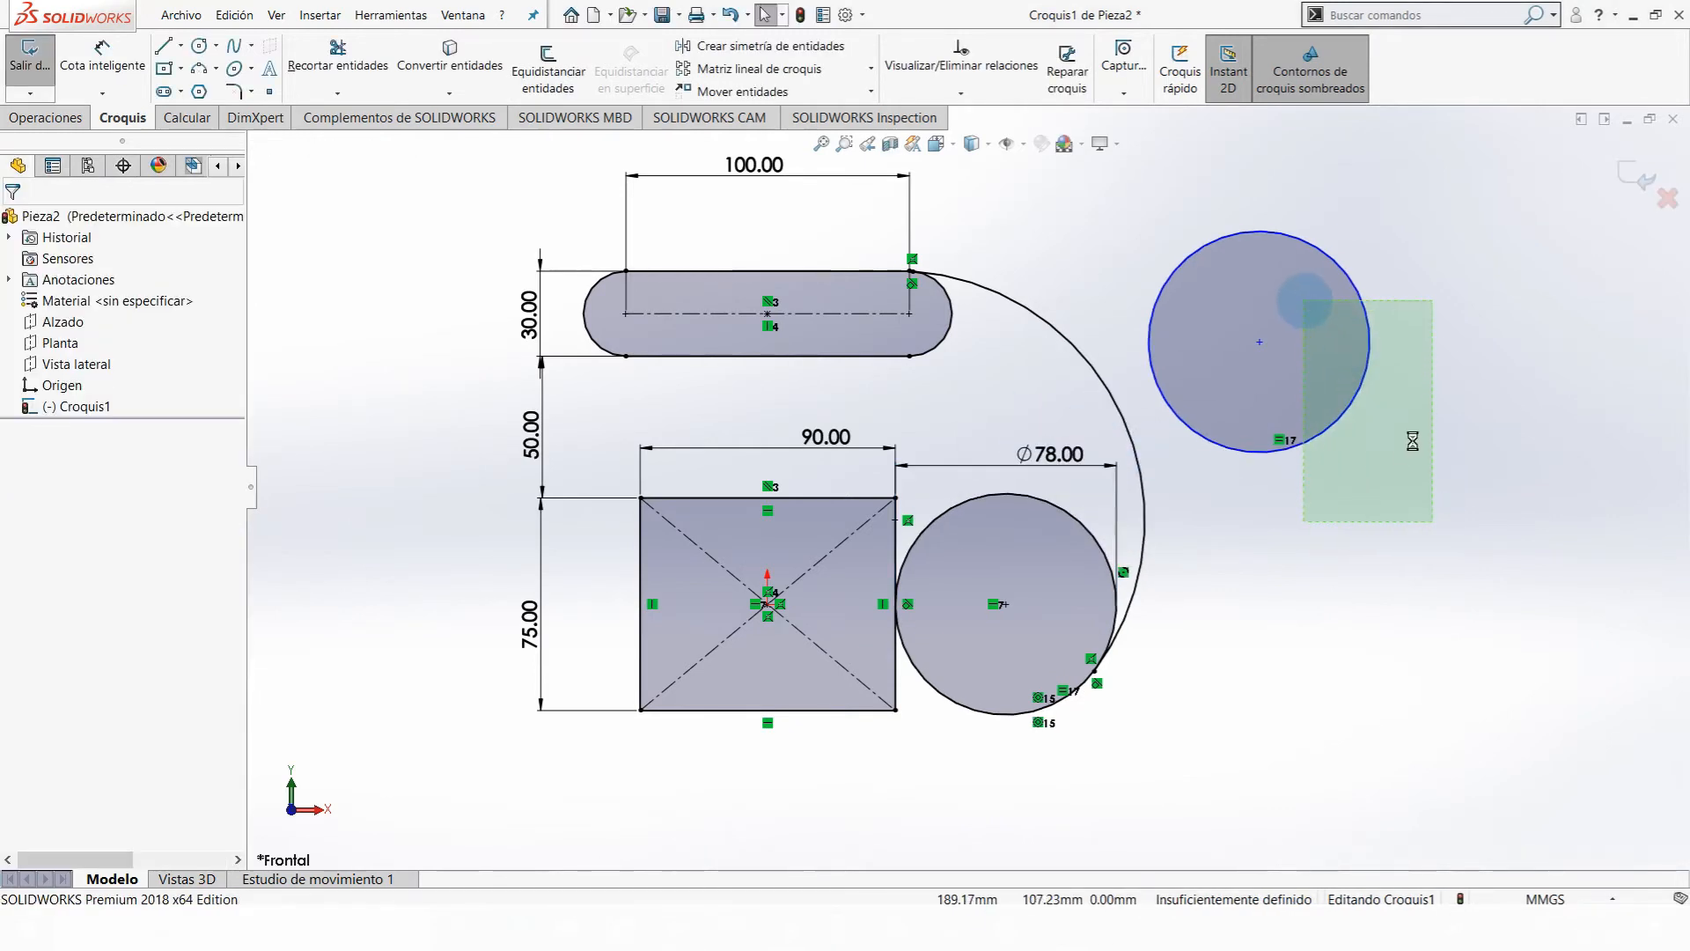
{"action": "left_click", "coordinate": [1472, 583]}
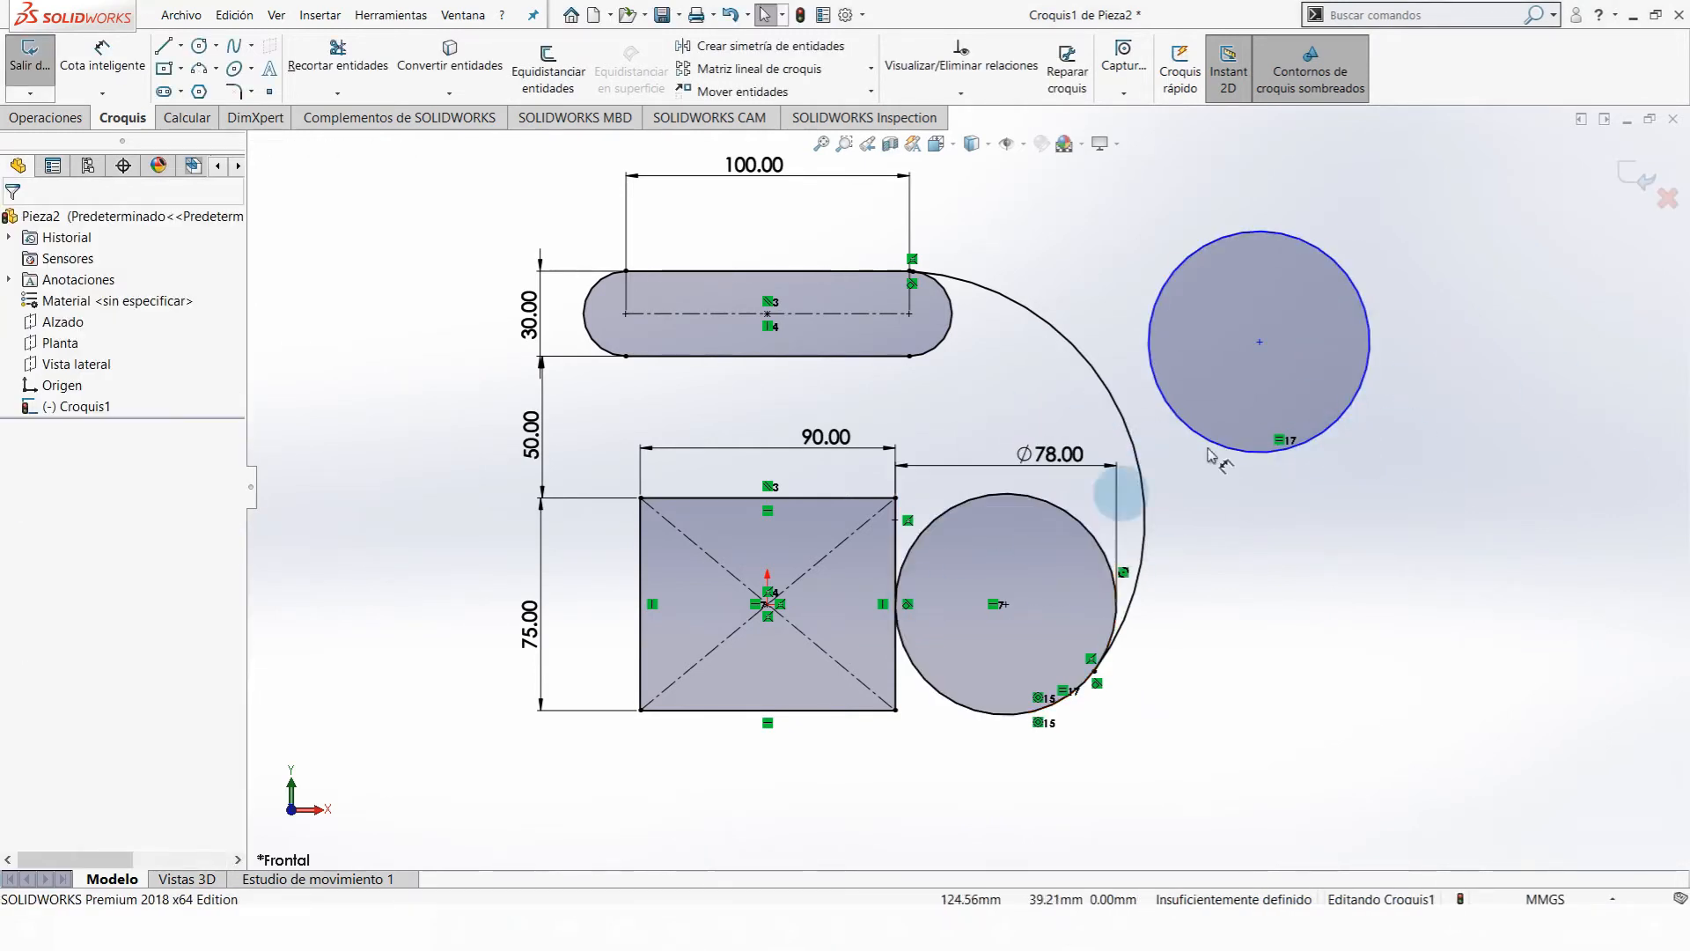
- Move the free equal circle across the sketch and attach its centre to the midpoint of the rectangle's left edge
{"action": "scroll", "coordinate": [877, 334], "scroll_direction": "up", "scroll_amount": 2}
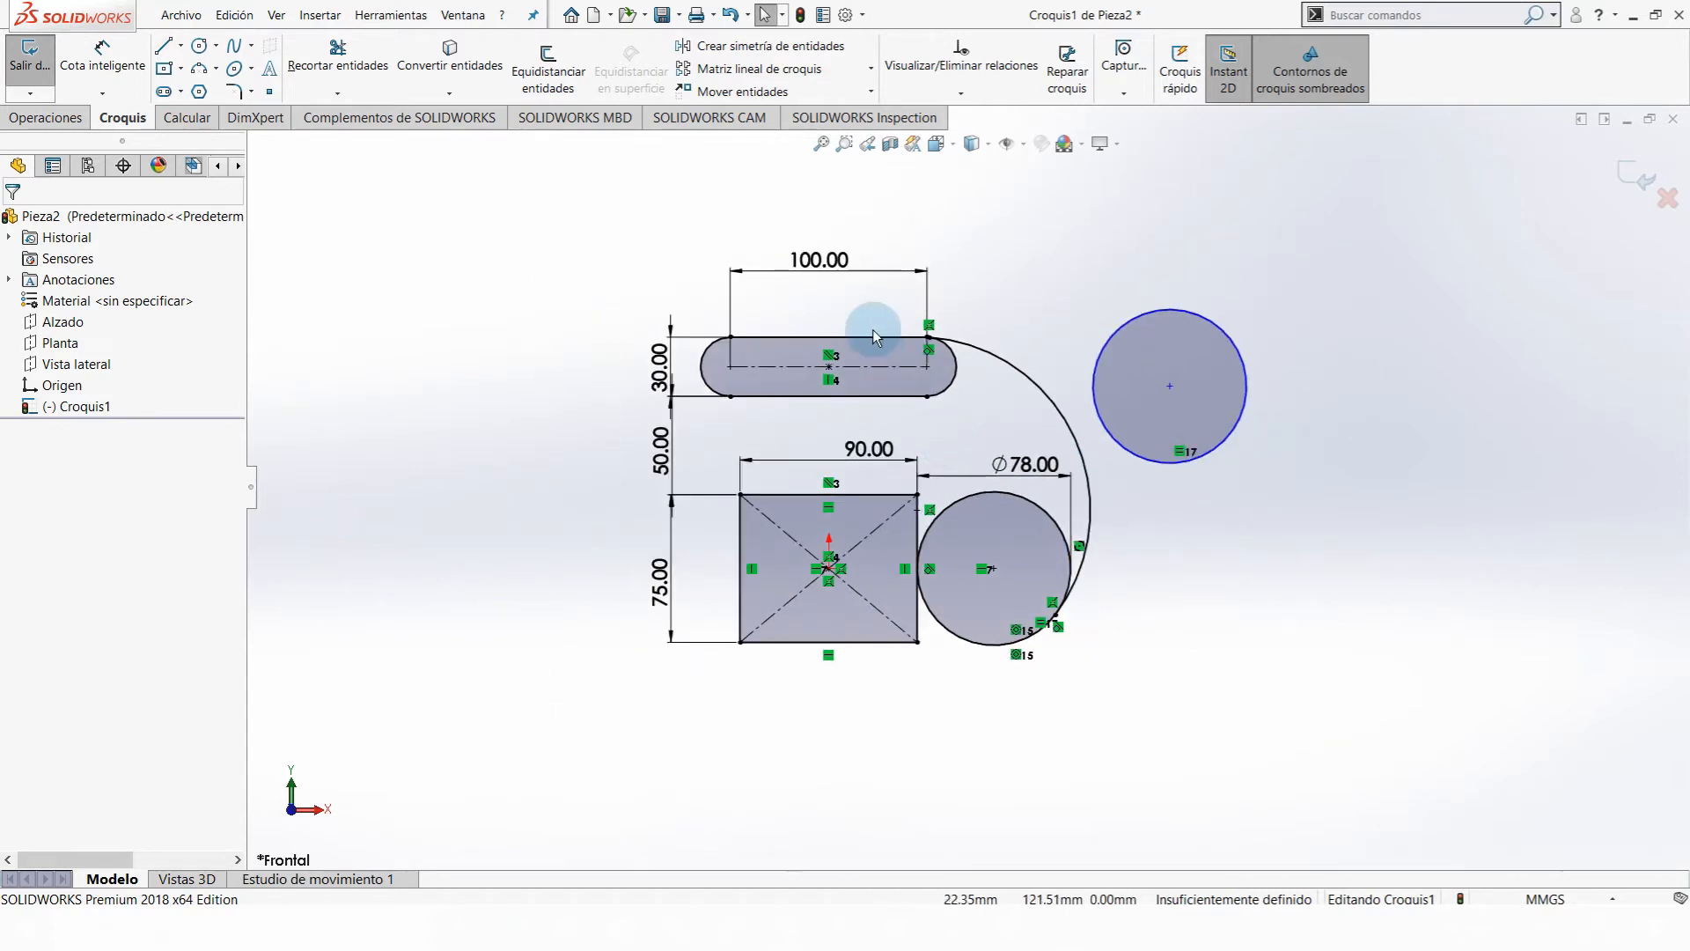
{"action": "scroll", "coordinate": [874, 329], "scroll_direction": "down", "scroll_amount": 3}
{"action": "mouse_move", "coordinate": [1384, 453]}
{"action": "left_mouse_down"}
{"action": "mouse_move", "coordinate": [954, 238]}
{"action": "mouse_move", "coordinate": [363, 391]}
{"action": "mouse_move", "coordinate": [430, 778]}
{"action": "mouse_move", "coordinate": [425, 760]}
{"action": "left_mouse_up"}
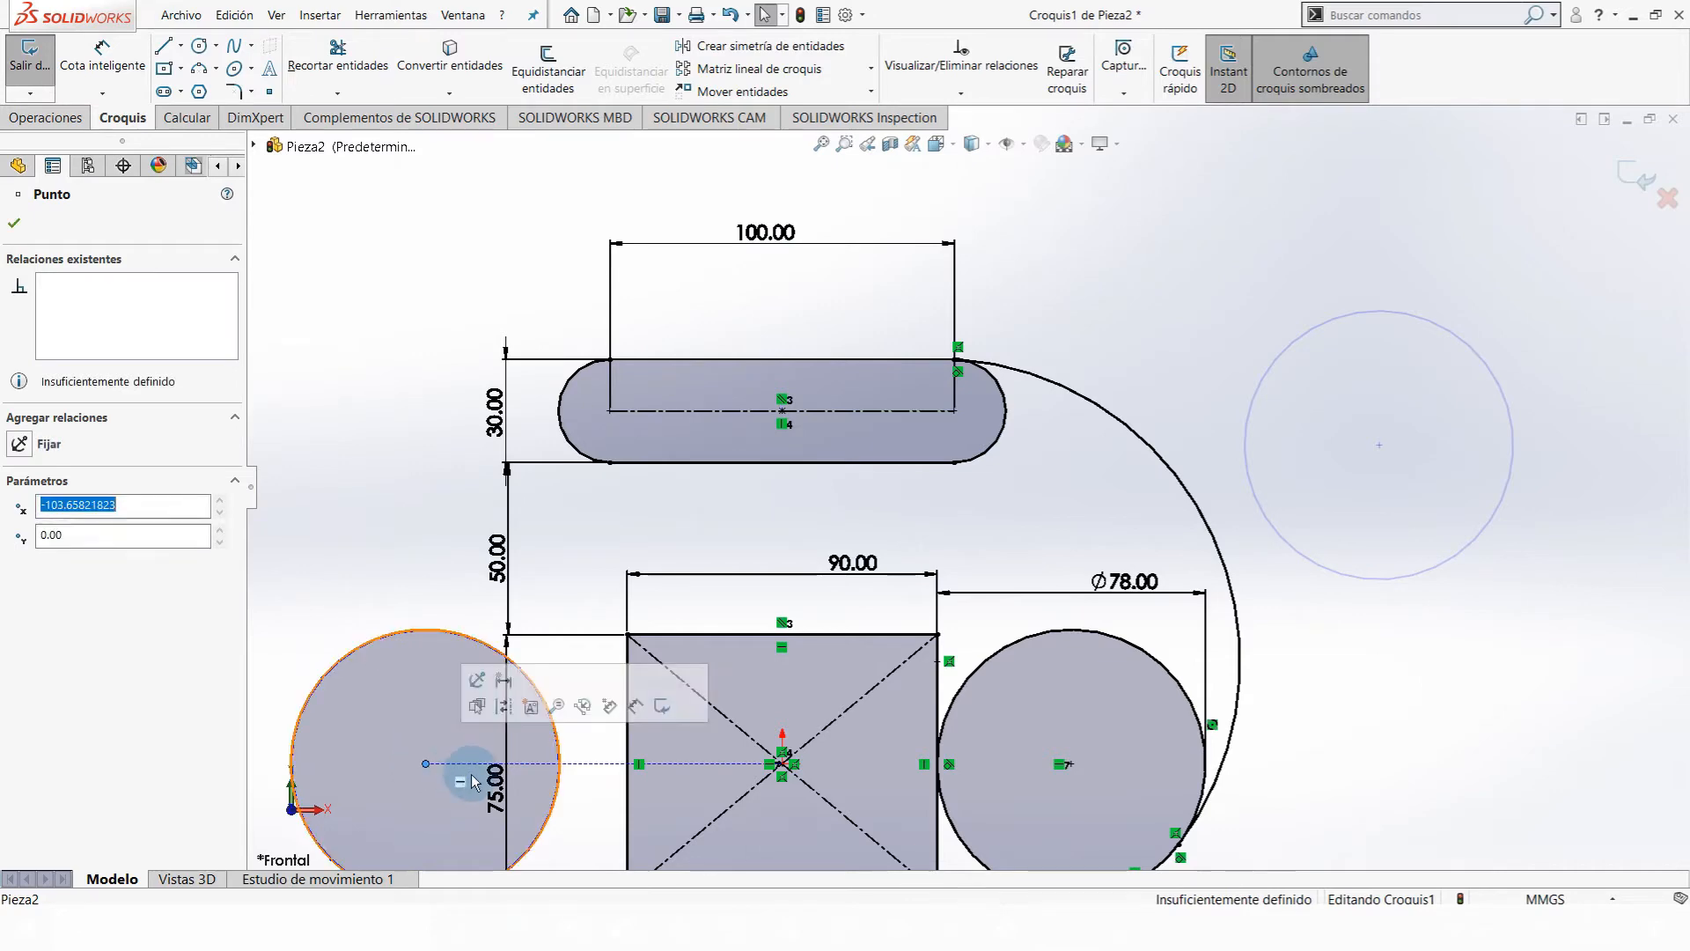
{"action": "scroll", "coordinate": [471, 773], "scroll_direction": "up", "scroll_amount": 2}
{"action": "scroll", "coordinate": [500, 749], "scroll_direction": "down", "scroll_amount": 2}
{"action": "scroll", "coordinate": [1290, 292], "scroll_direction": "up", "scroll_amount": 1}
{"action": "scroll", "coordinate": [1296, 291], "scroll_direction": "down", "scroll_amount": 2}
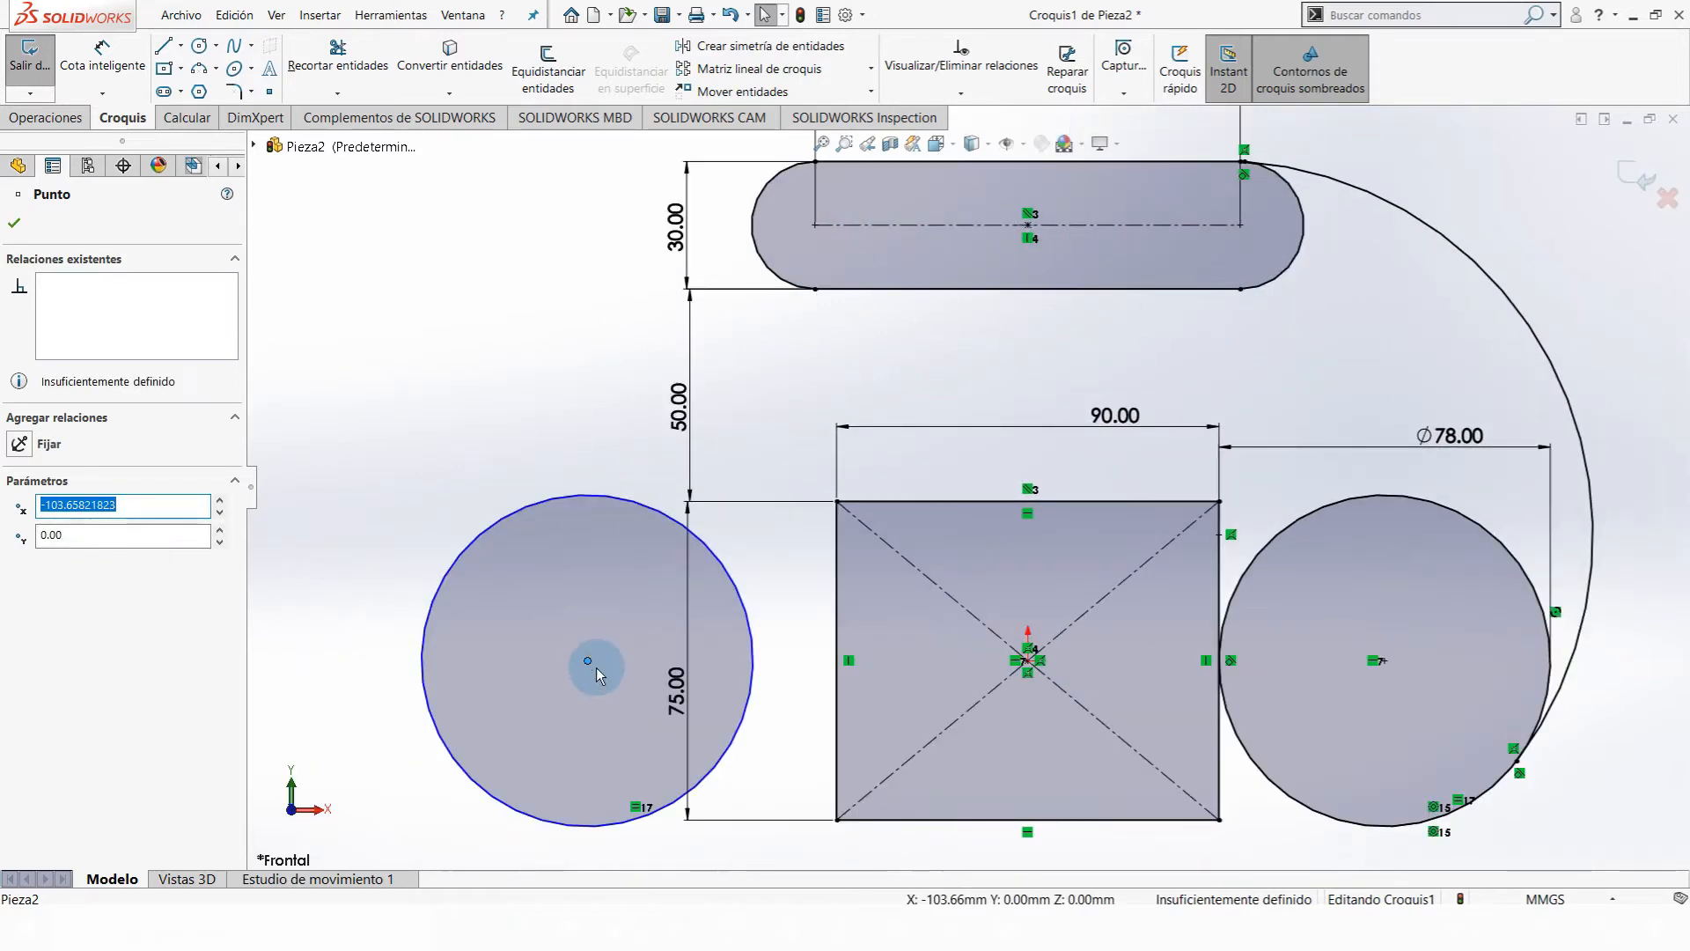
{"action": "left_click_drag", "start_coordinate": [585, 659], "coordinate": [835, 664]}
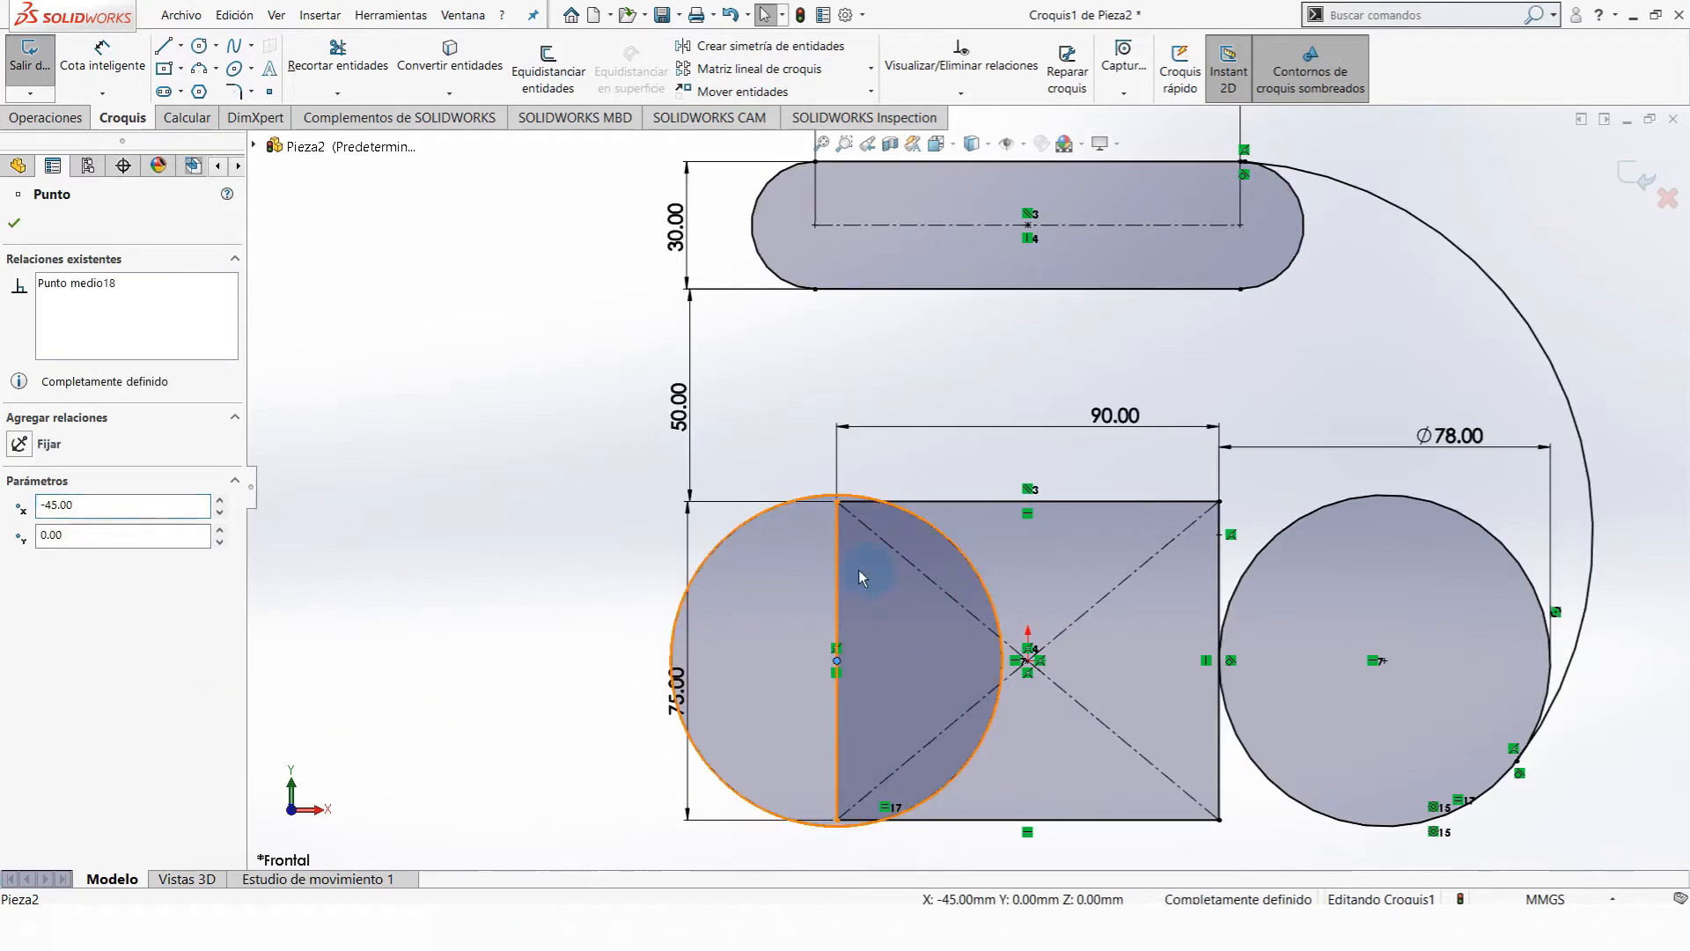
{"action": "scroll", "coordinate": [969, 488], "scroll_direction": "up", "scroll_amount": 2}
{"action": "left_click", "coordinate": [1428, 403]}
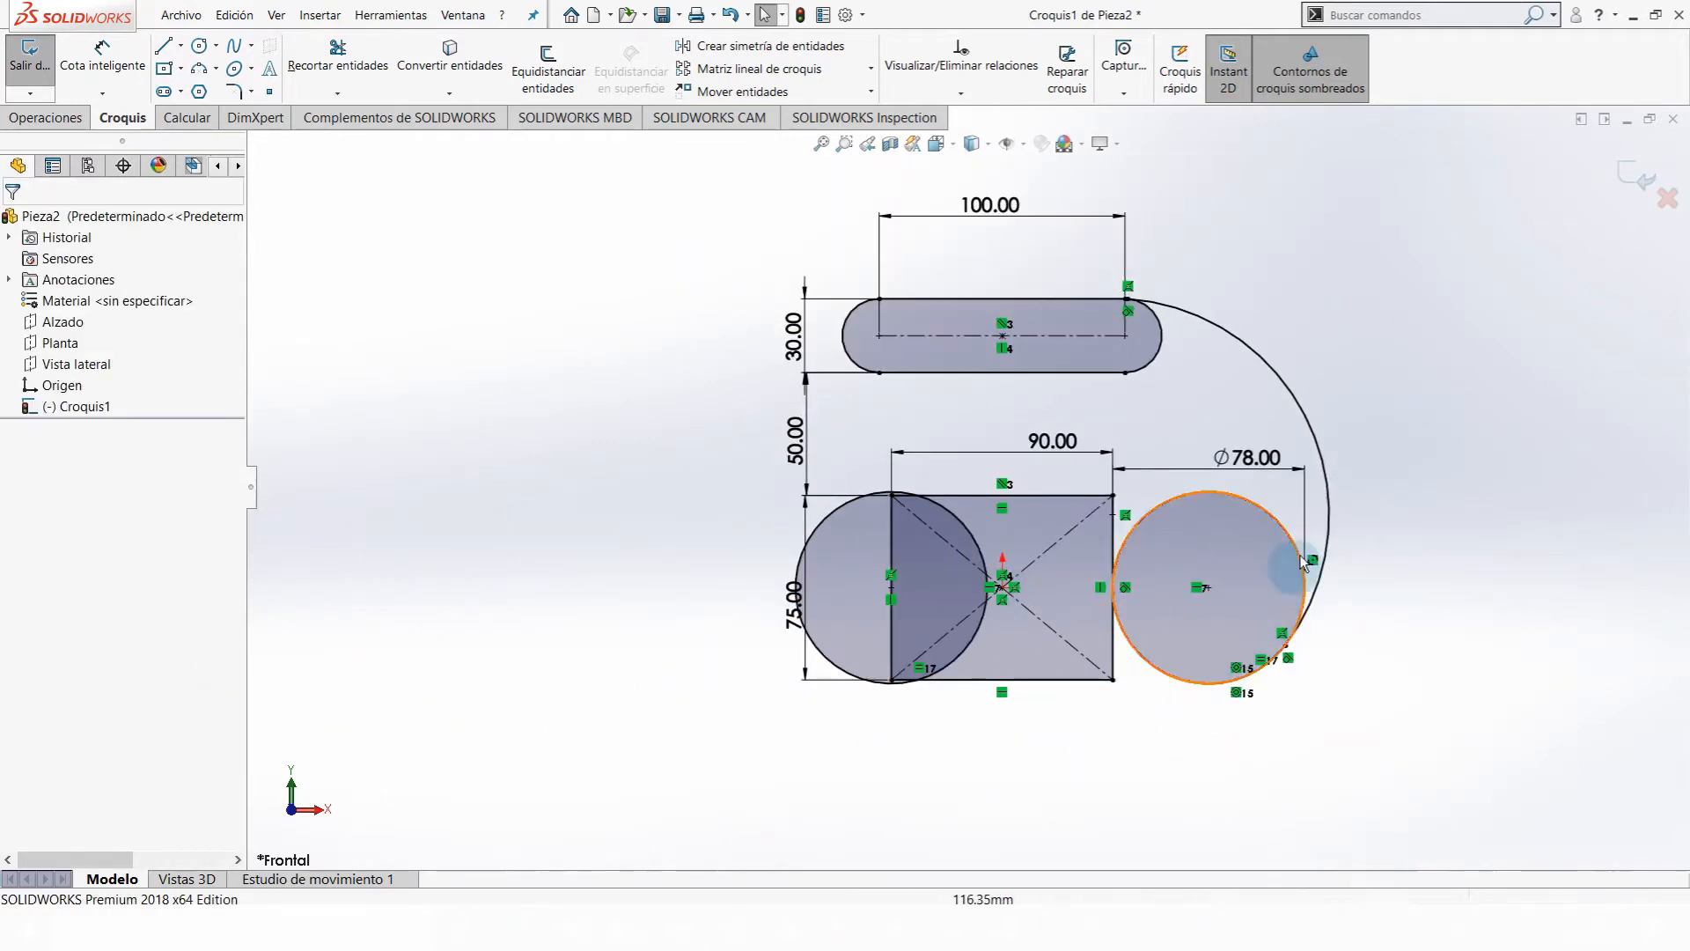
- Offset the 78 mm diameter circle inward by 2 mm, with the direction reversed and dimensions added
{"action": "scroll", "coordinate": [1302, 547], "scroll_direction": "down", "scroll_amount": 2}
{"action": "scroll", "coordinate": [966, 488], "scroll_direction": "up", "scroll_amount": 3}
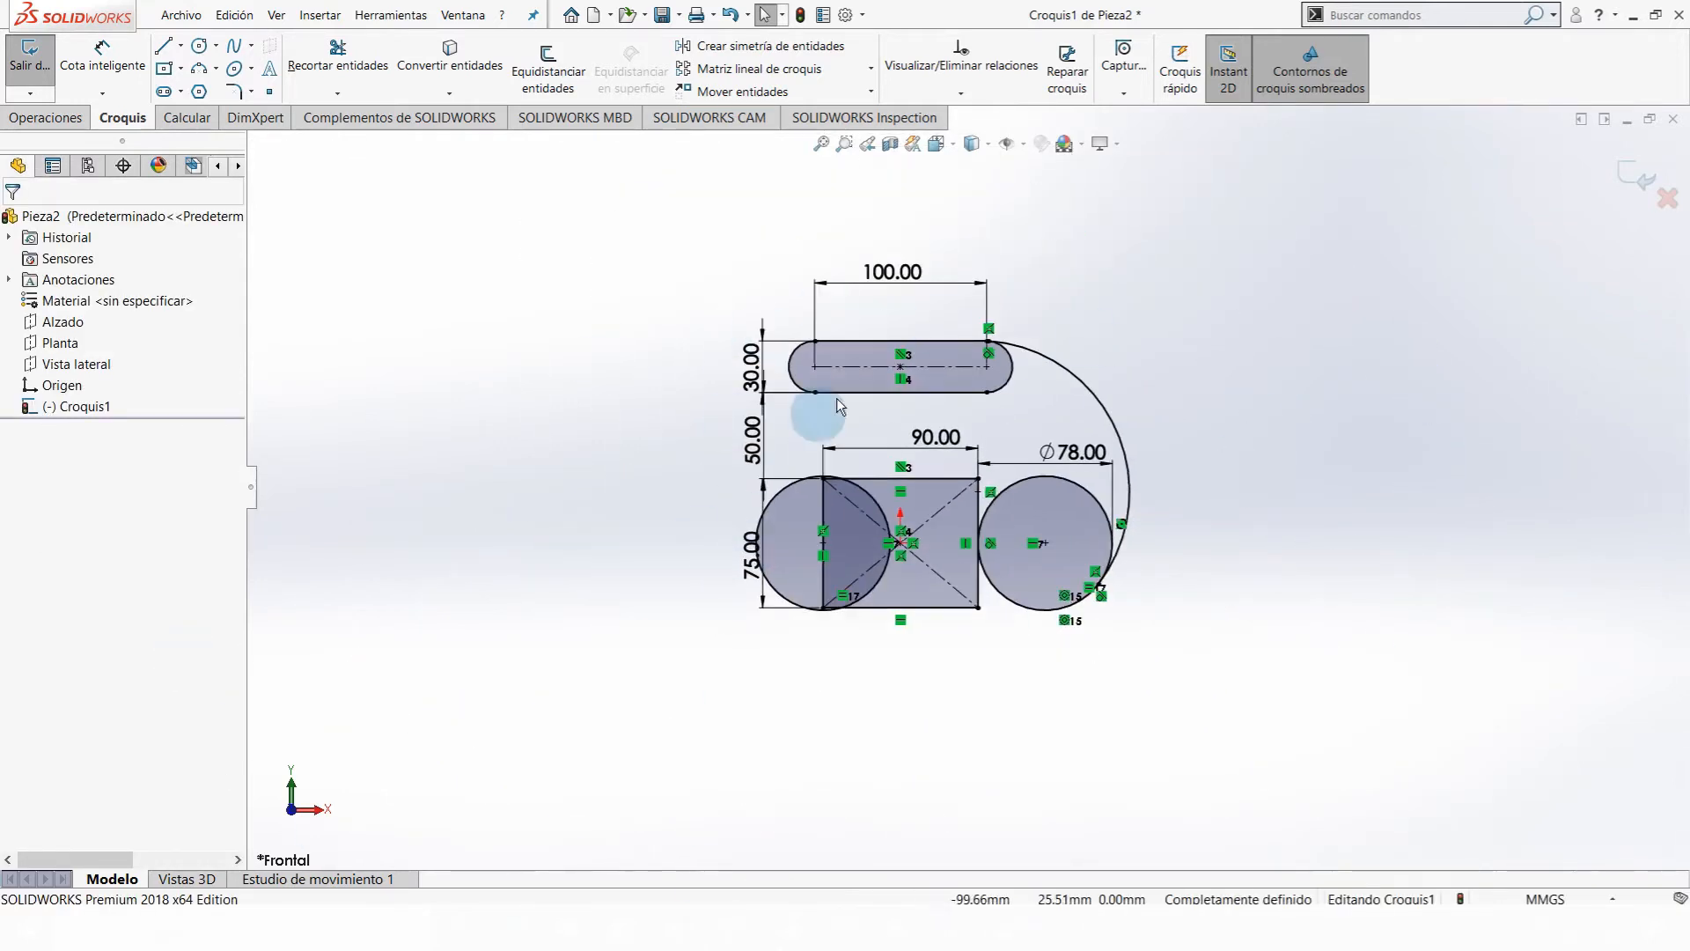
{"action": "scroll", "coordinate": [859, 370], "scroll_direction": "down", "scroll_amount": 3}
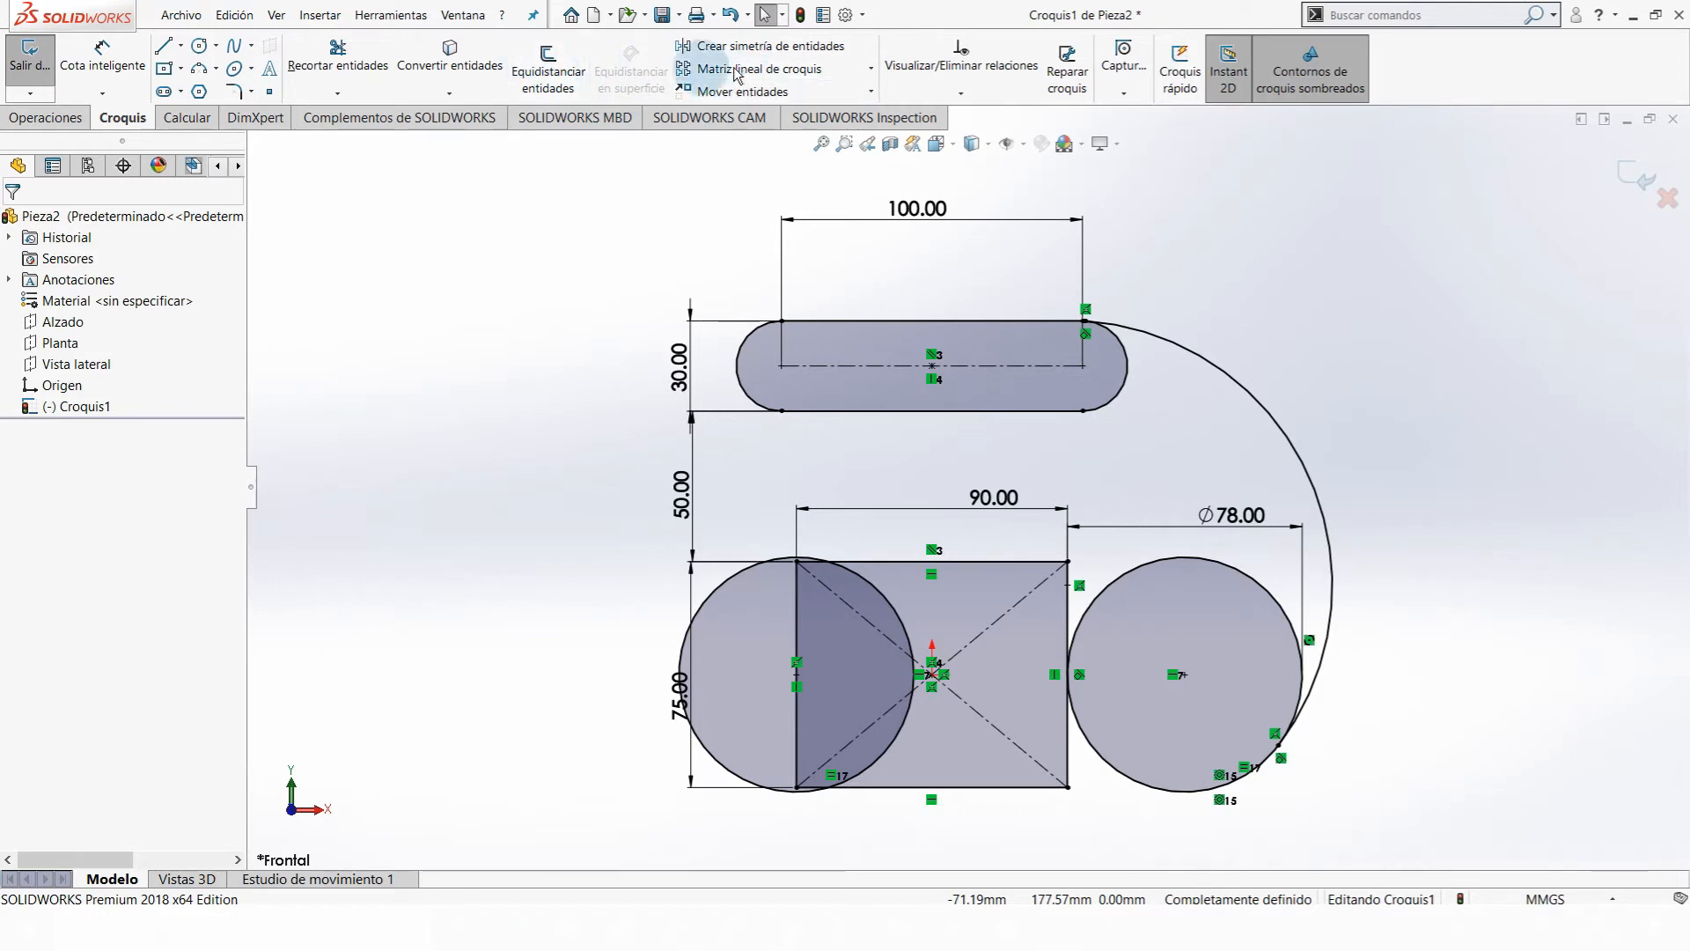
{"action": "scroll", "coordinate": [978, 537], "scroll_direction": "down", "scroll_amount": 2}
{"action": "scroll", "coordinate": [1450, 609], "scroll_direction": "up", "scroll_amount": 1}
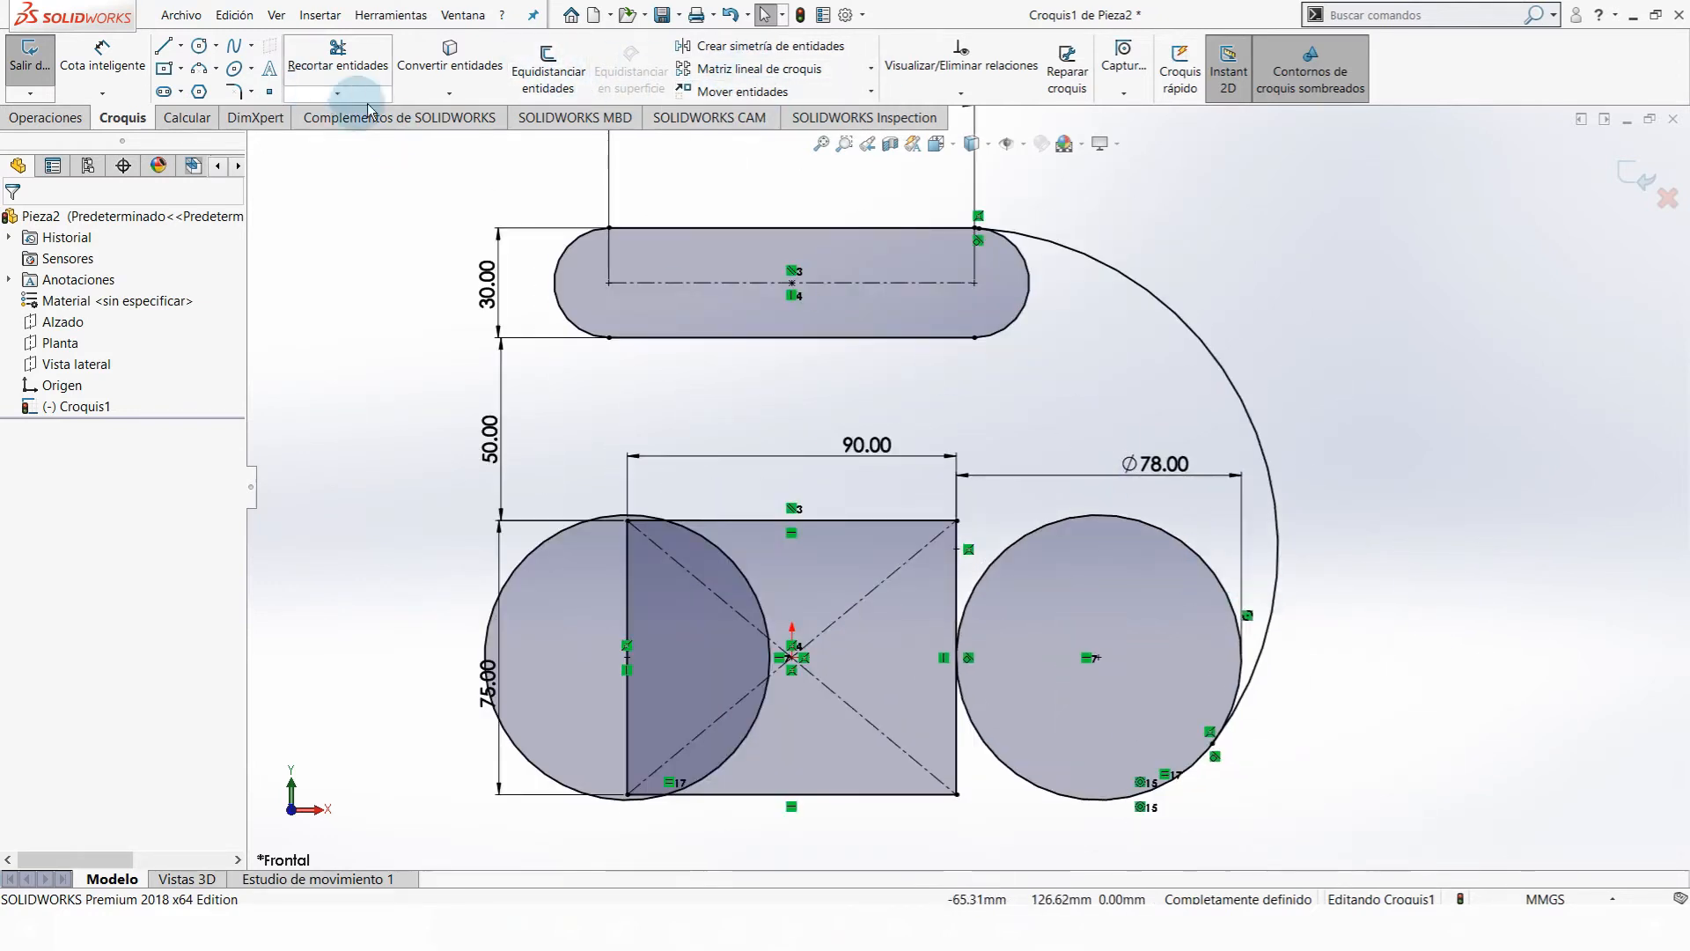
{"action": "left_click", "coordinate": [576, 75]}
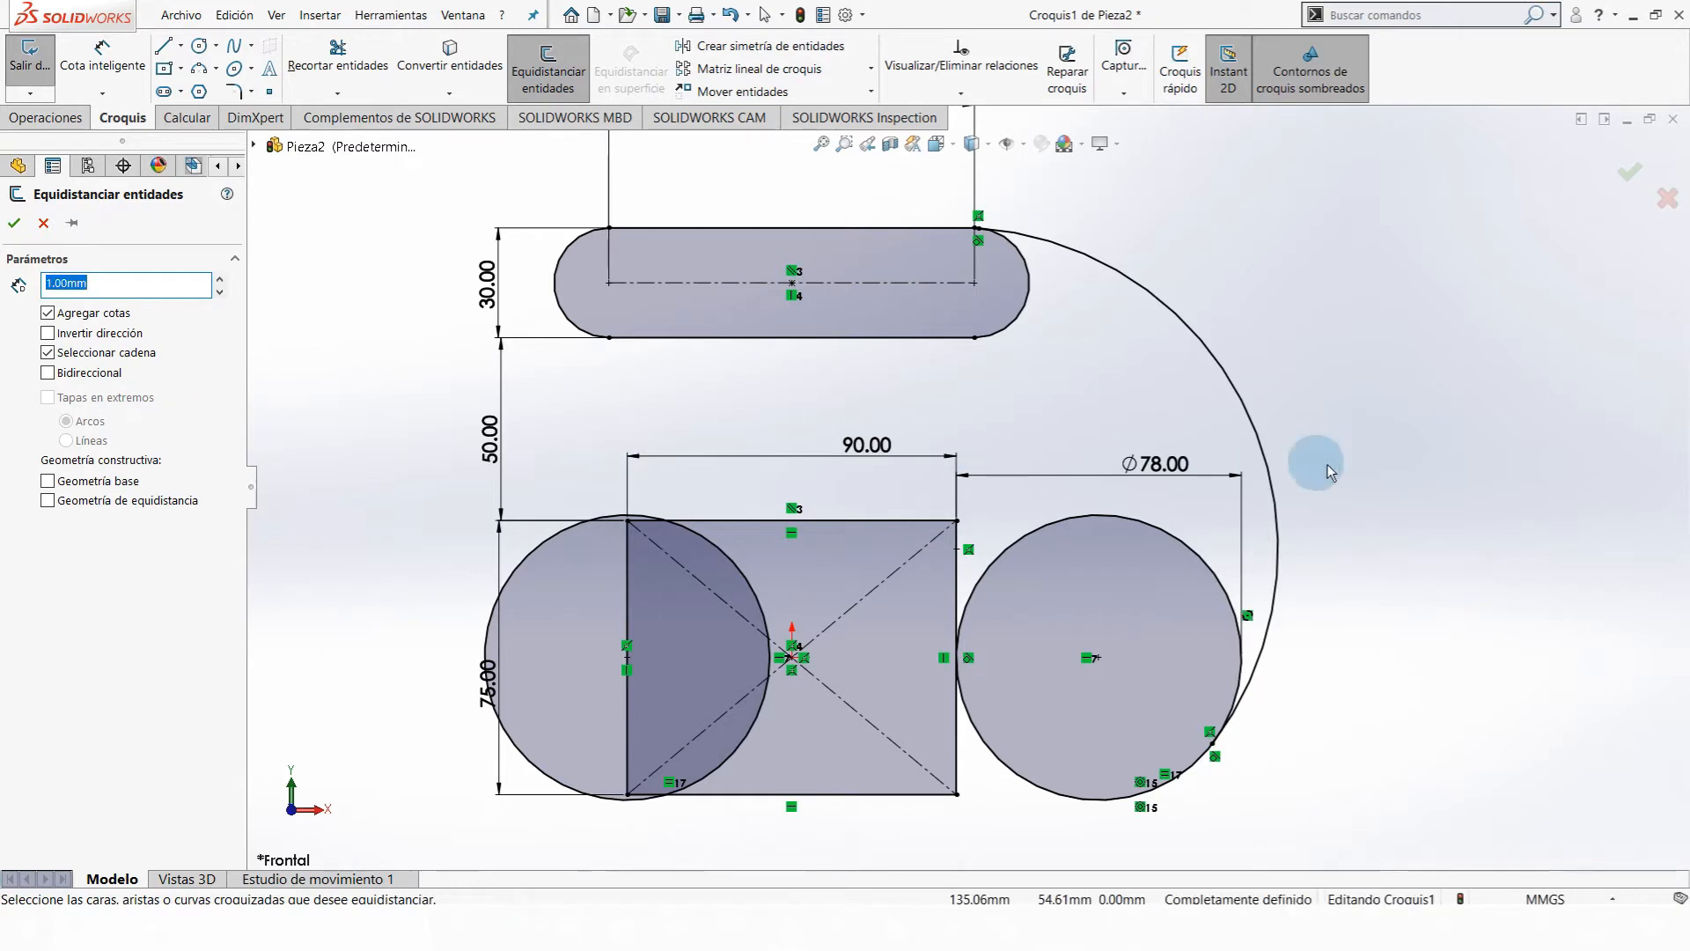
{"action": "left_click", "coordinate": [1188, 553]}
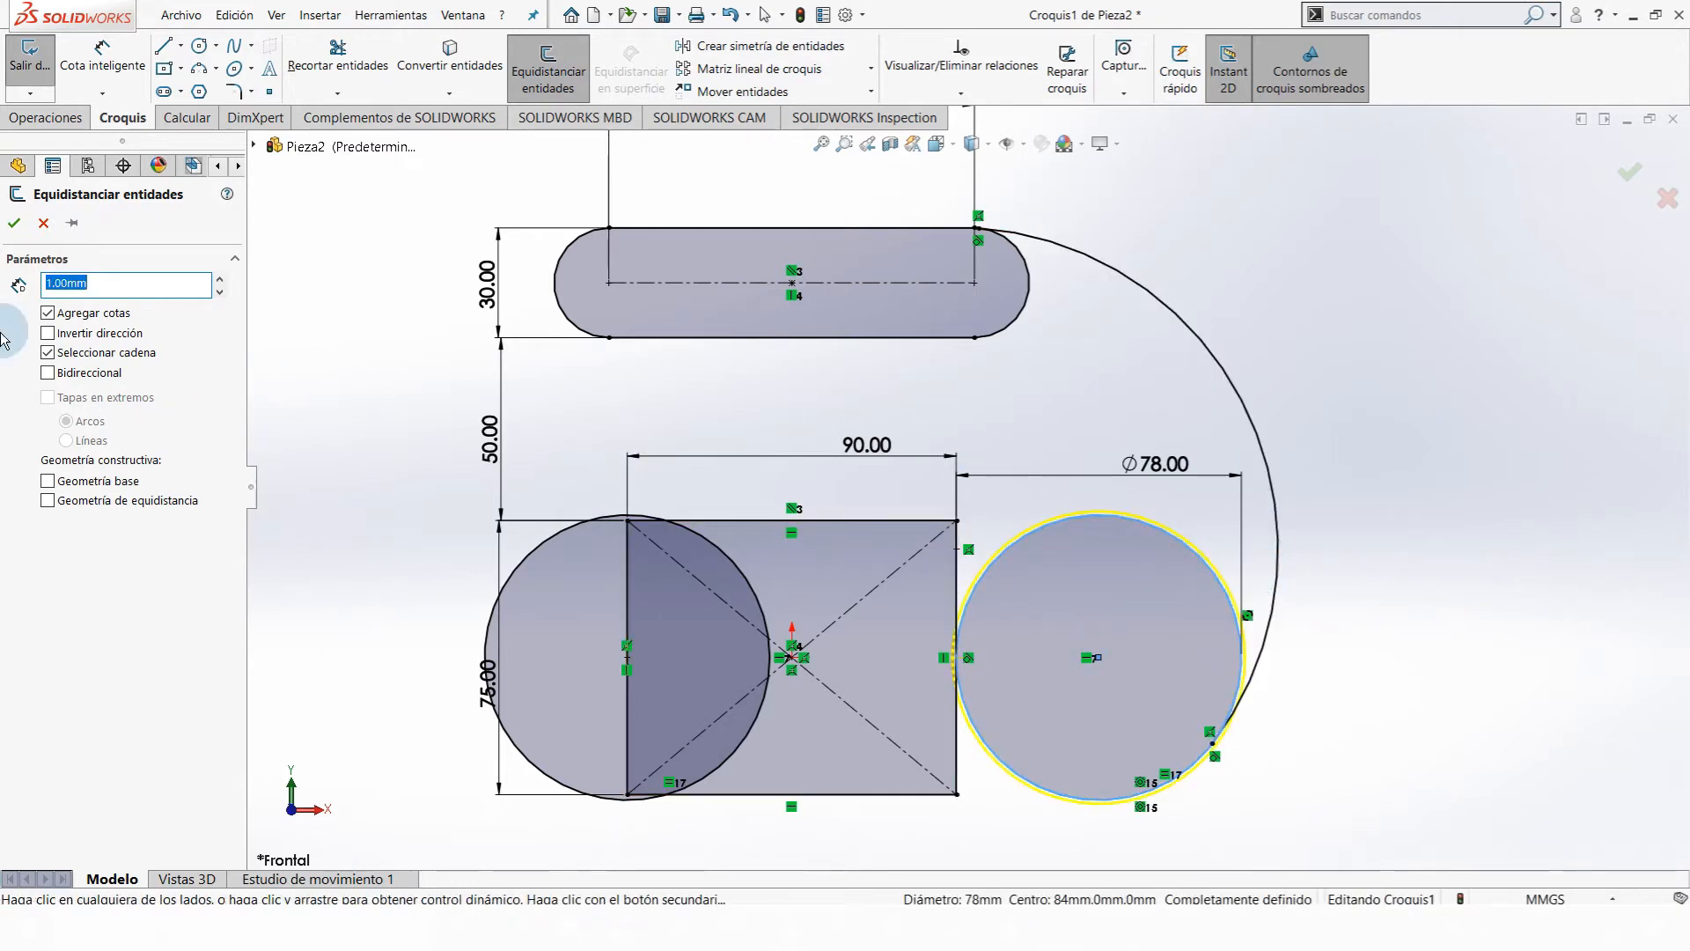
{"action": "left_click", "coordinate": [49, 333]}
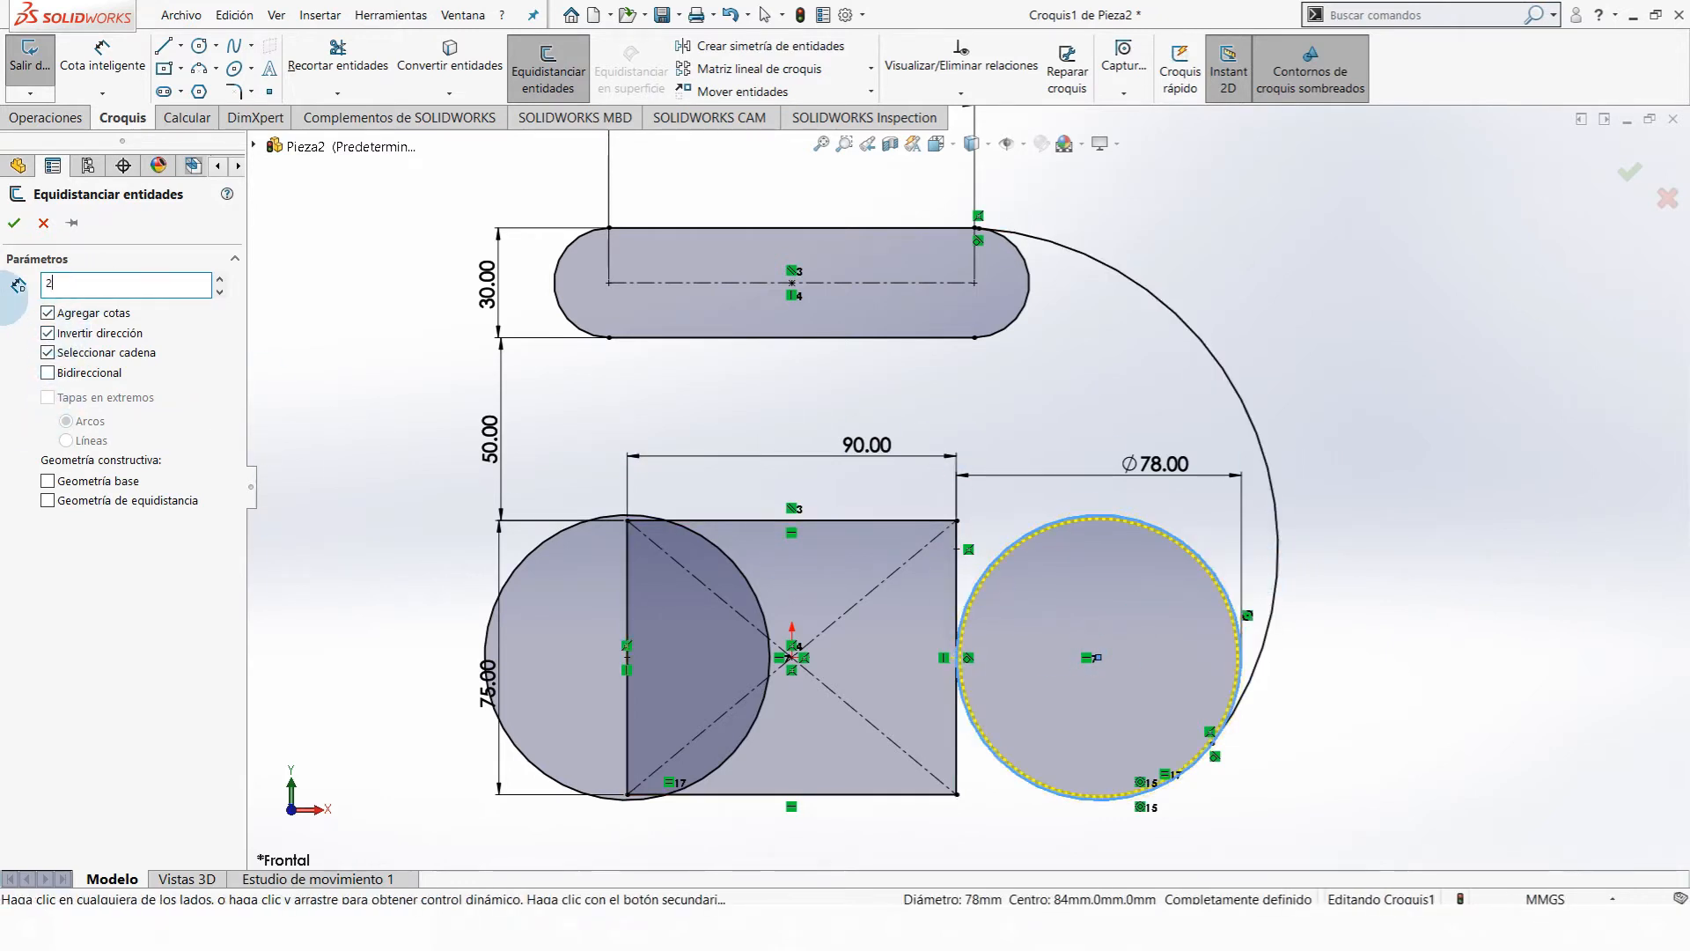
{"action": "key", "text": "Return"}
{"action": "scroll", "coordinate": [1192, 754], "scroll_direction": "down", "scroll_amount": 6}
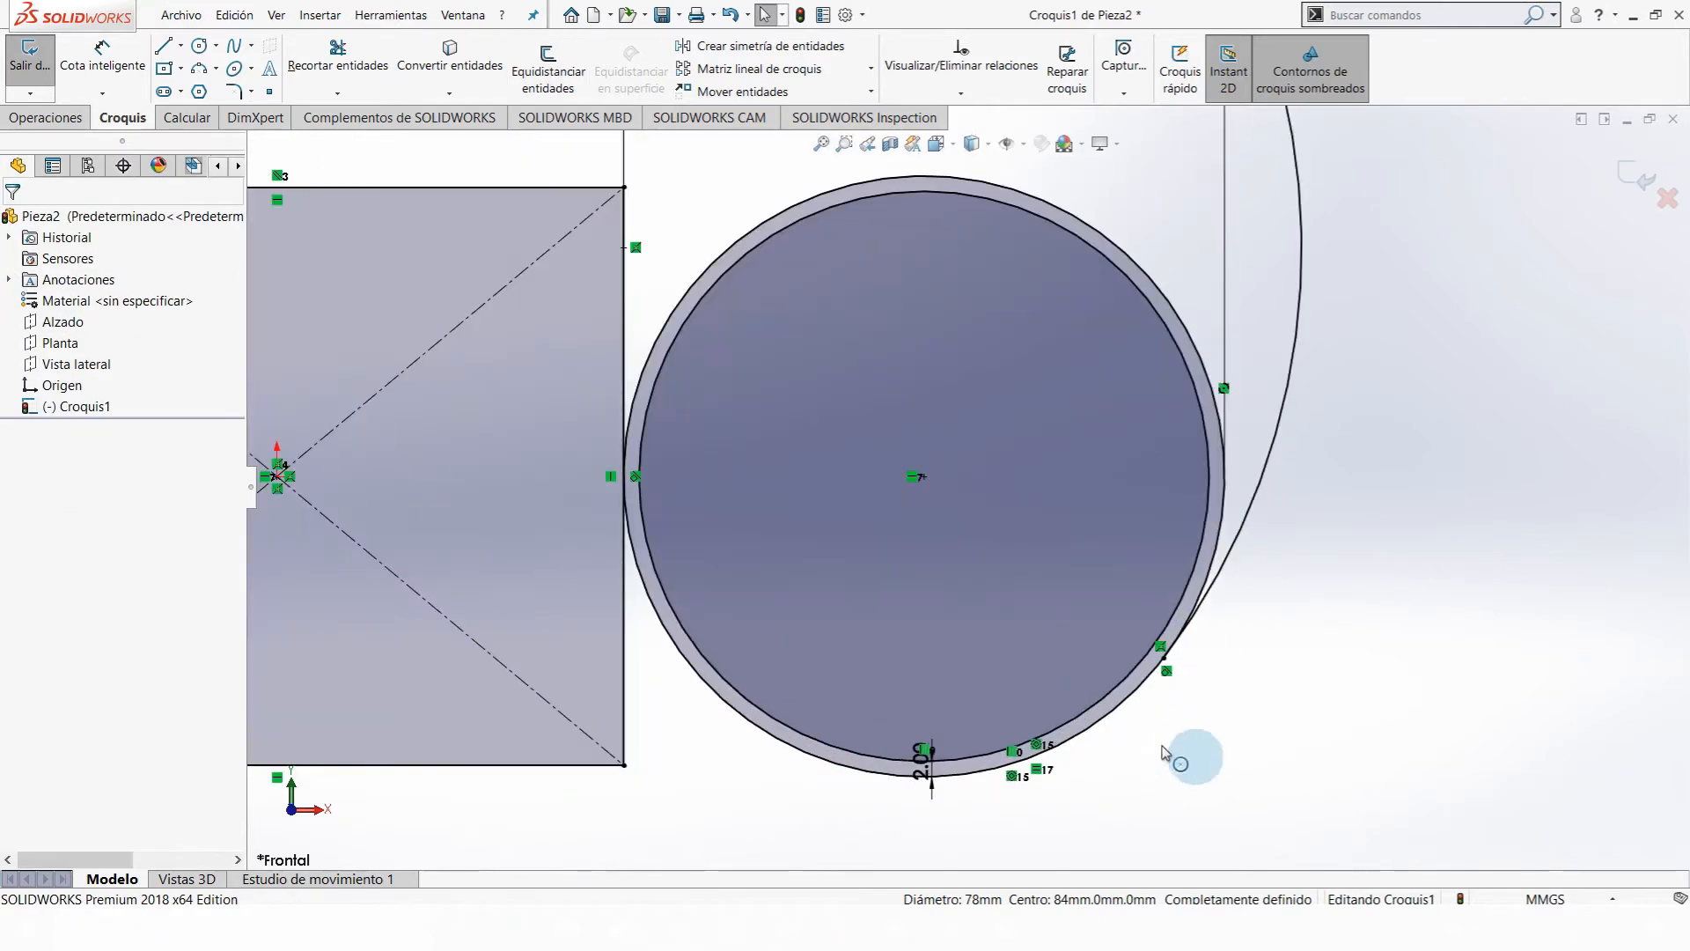
- Move the 2 mm offset dimension outside the circle, to its lower left, and inspect the offset relation between both circles
{"action": "left_click_drag", "start_coordinate": [915, 748], "coordinate": [559, 764]}
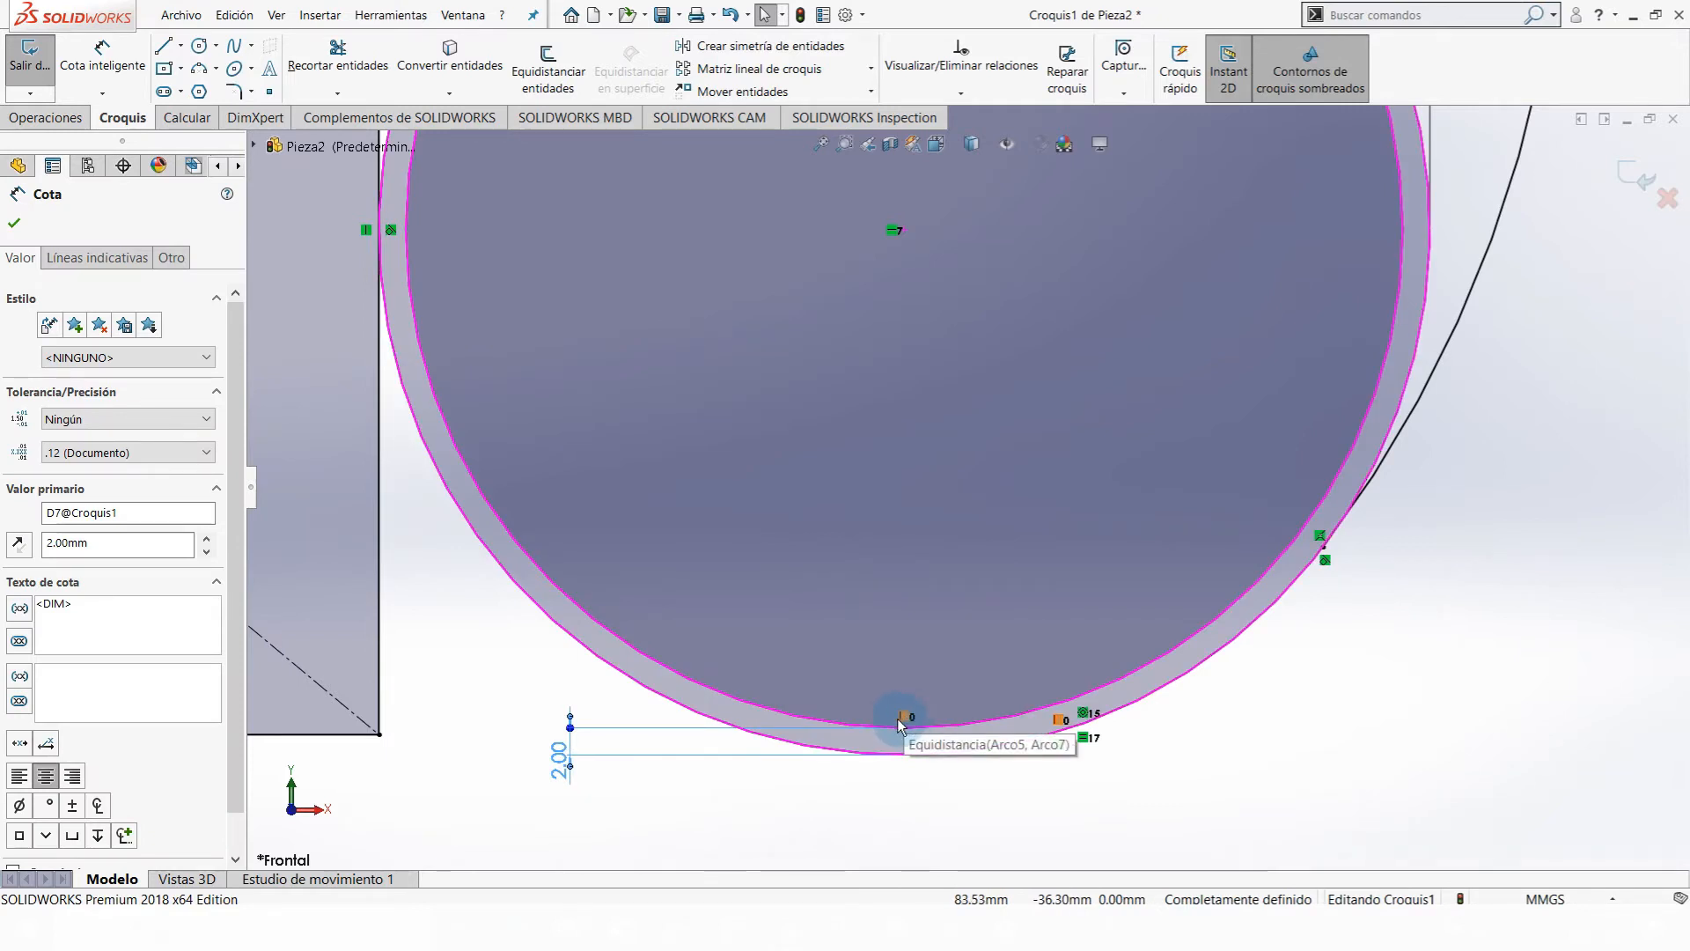
{"action": "scroll", "coordinate": [556, 467], "scroll_direction": "up", "scroll_amount": 6}
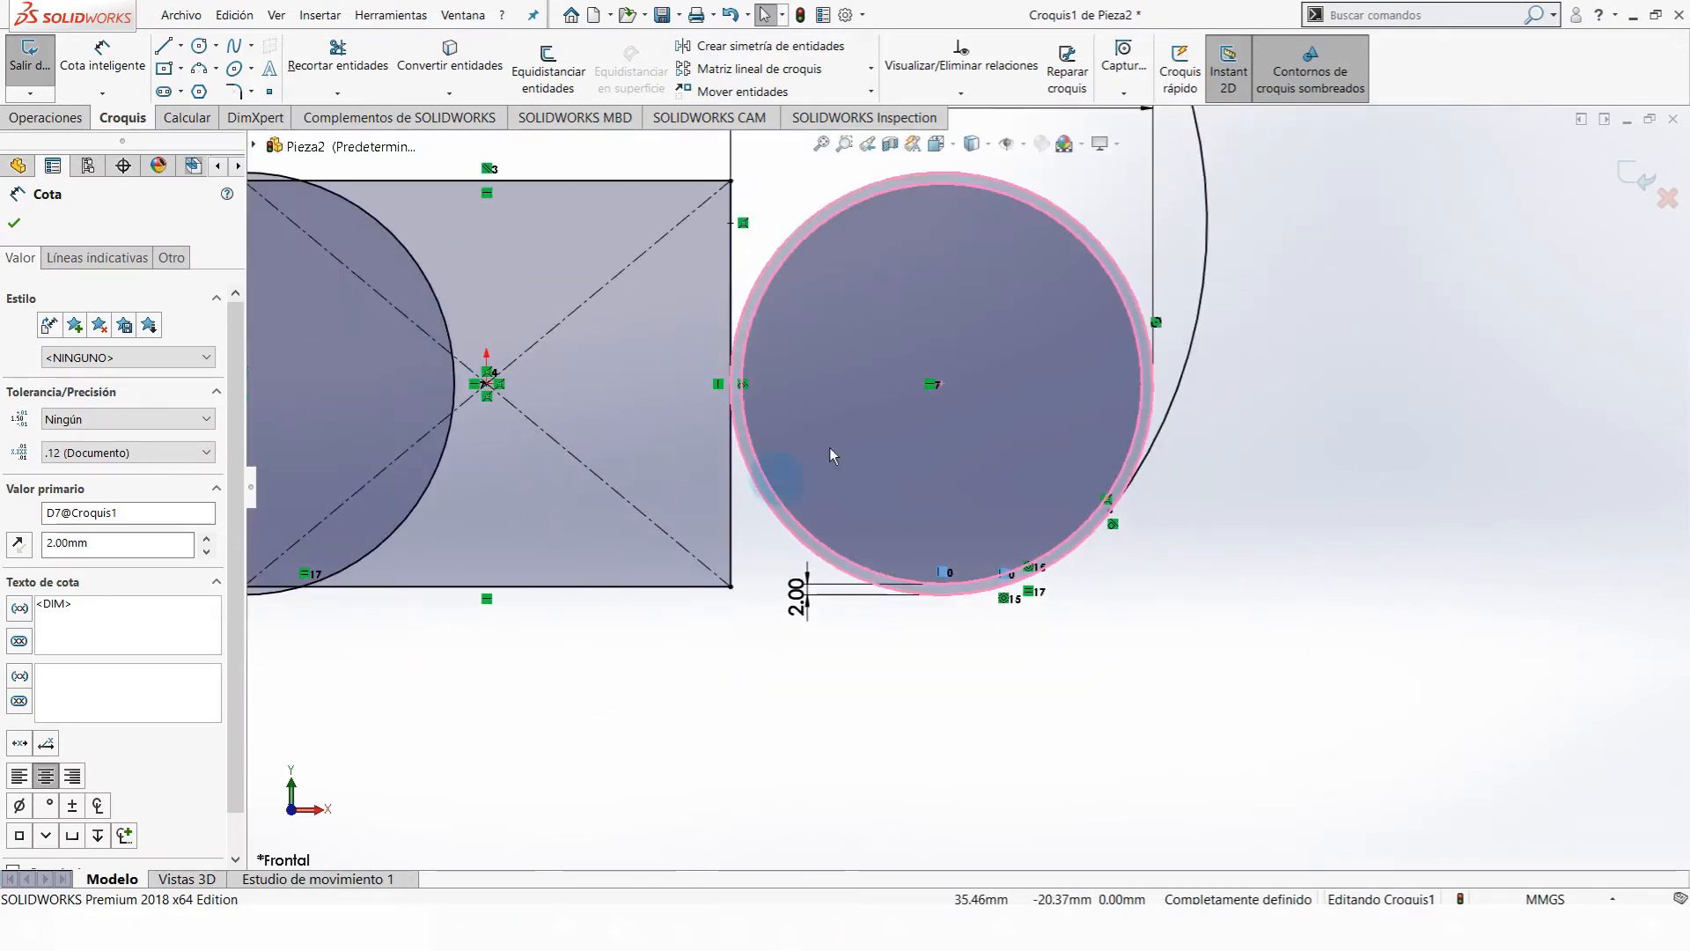
{"action": "scroll", "coordinate": [908, 526], "scroll_direction": "down", "scroll_amount": 2}
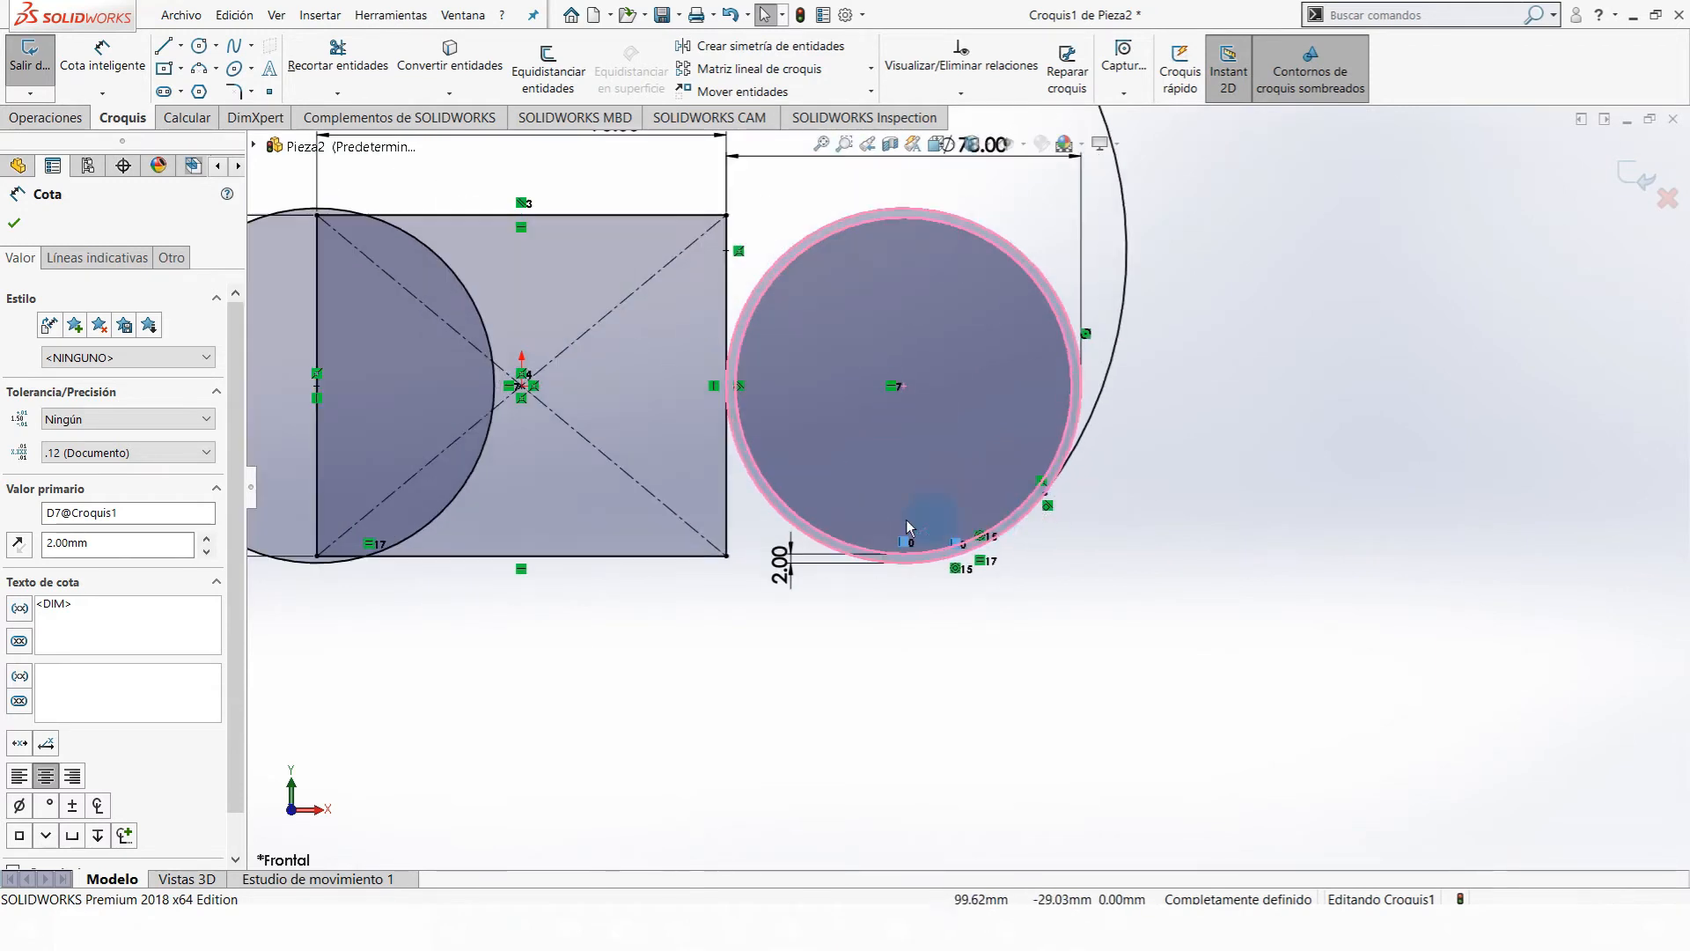
{"action": "scroll", "coordinate": [927, 516], "scroll_direction": "down", "scroll_amount": 2}
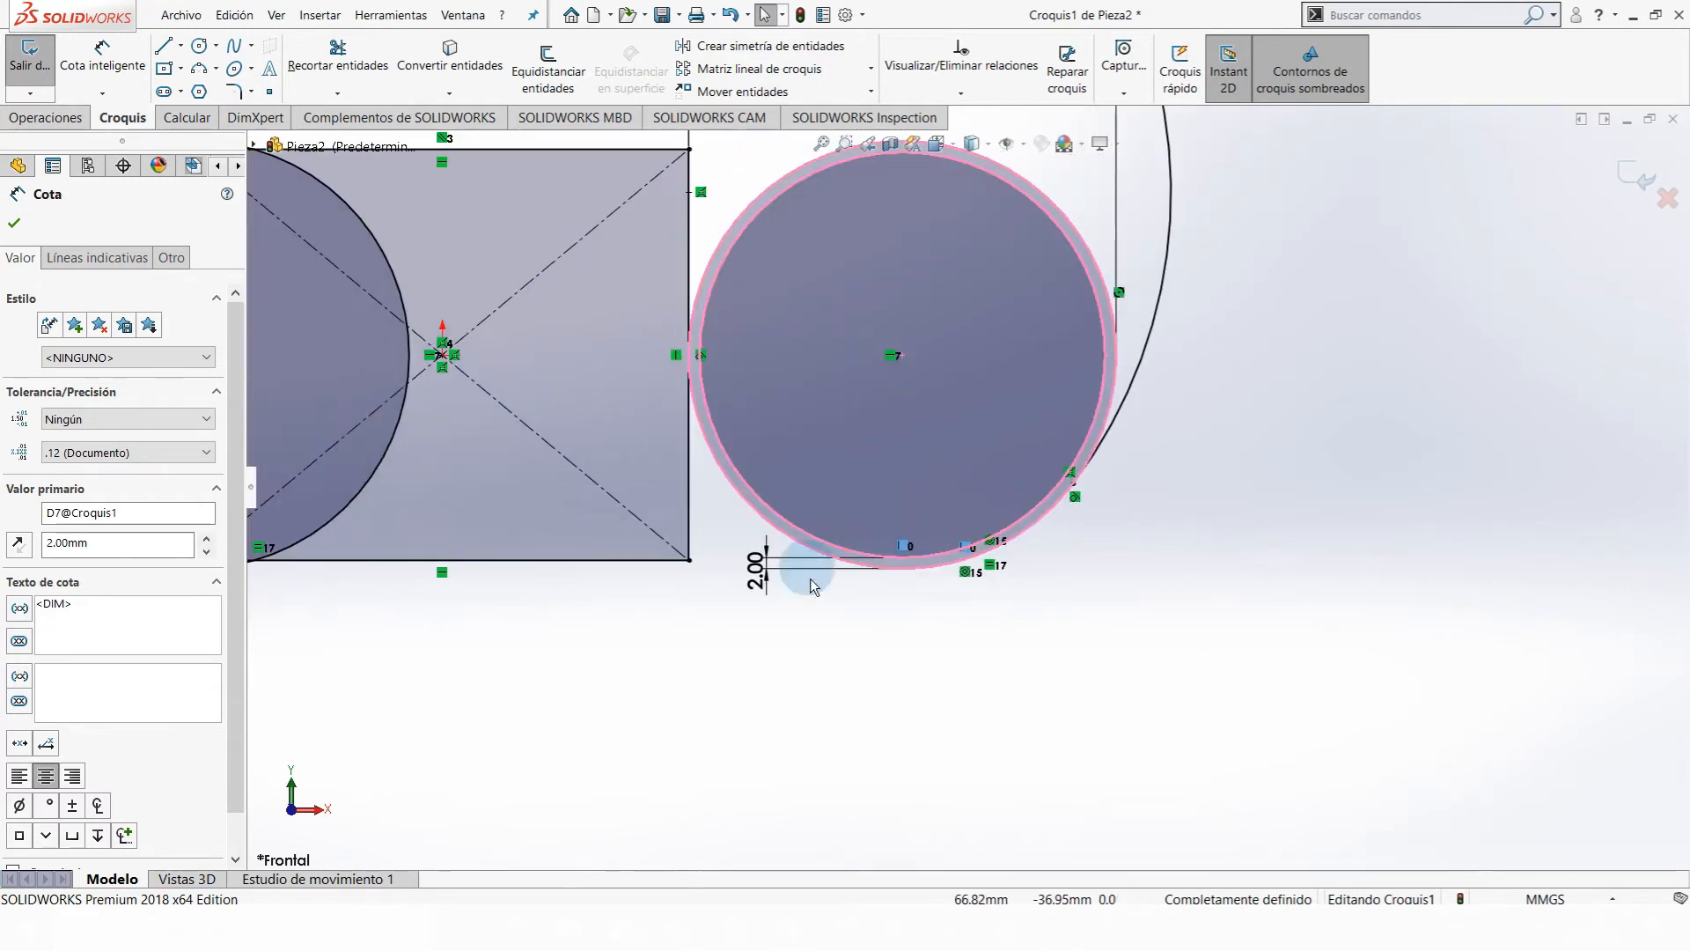
{"action": "scroll", "coordinate": [905, 547], "scroll_direction": "down", "scroll_amount": 2}
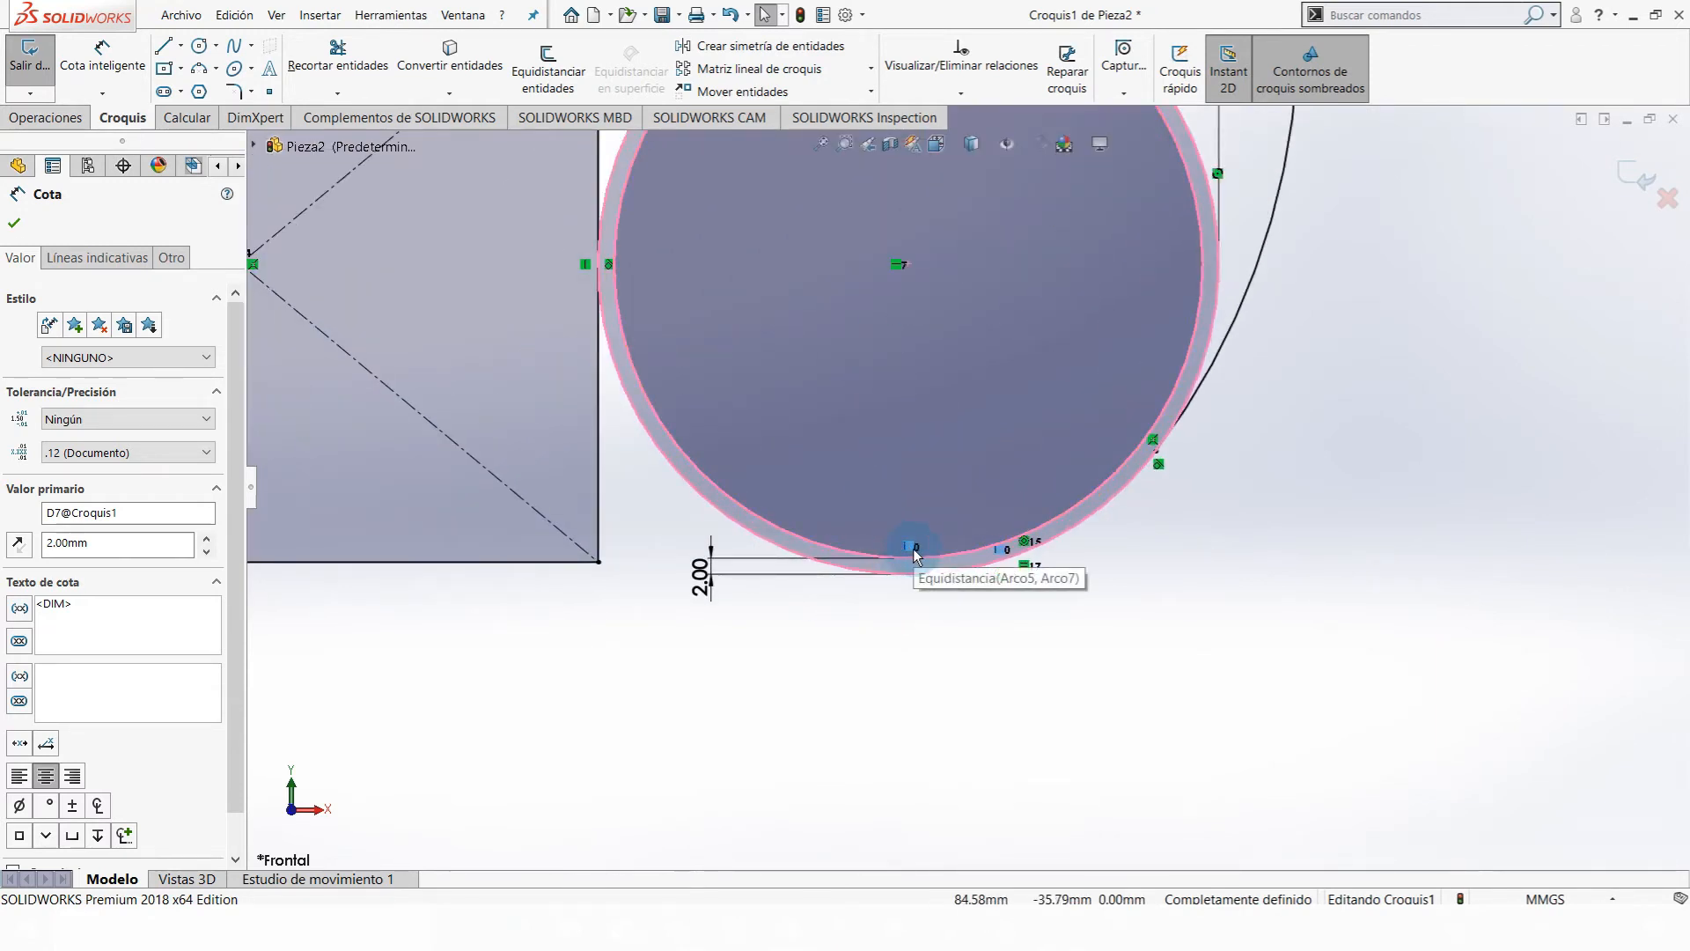
{"action": "left_click", "coordinate": [868, 647]}
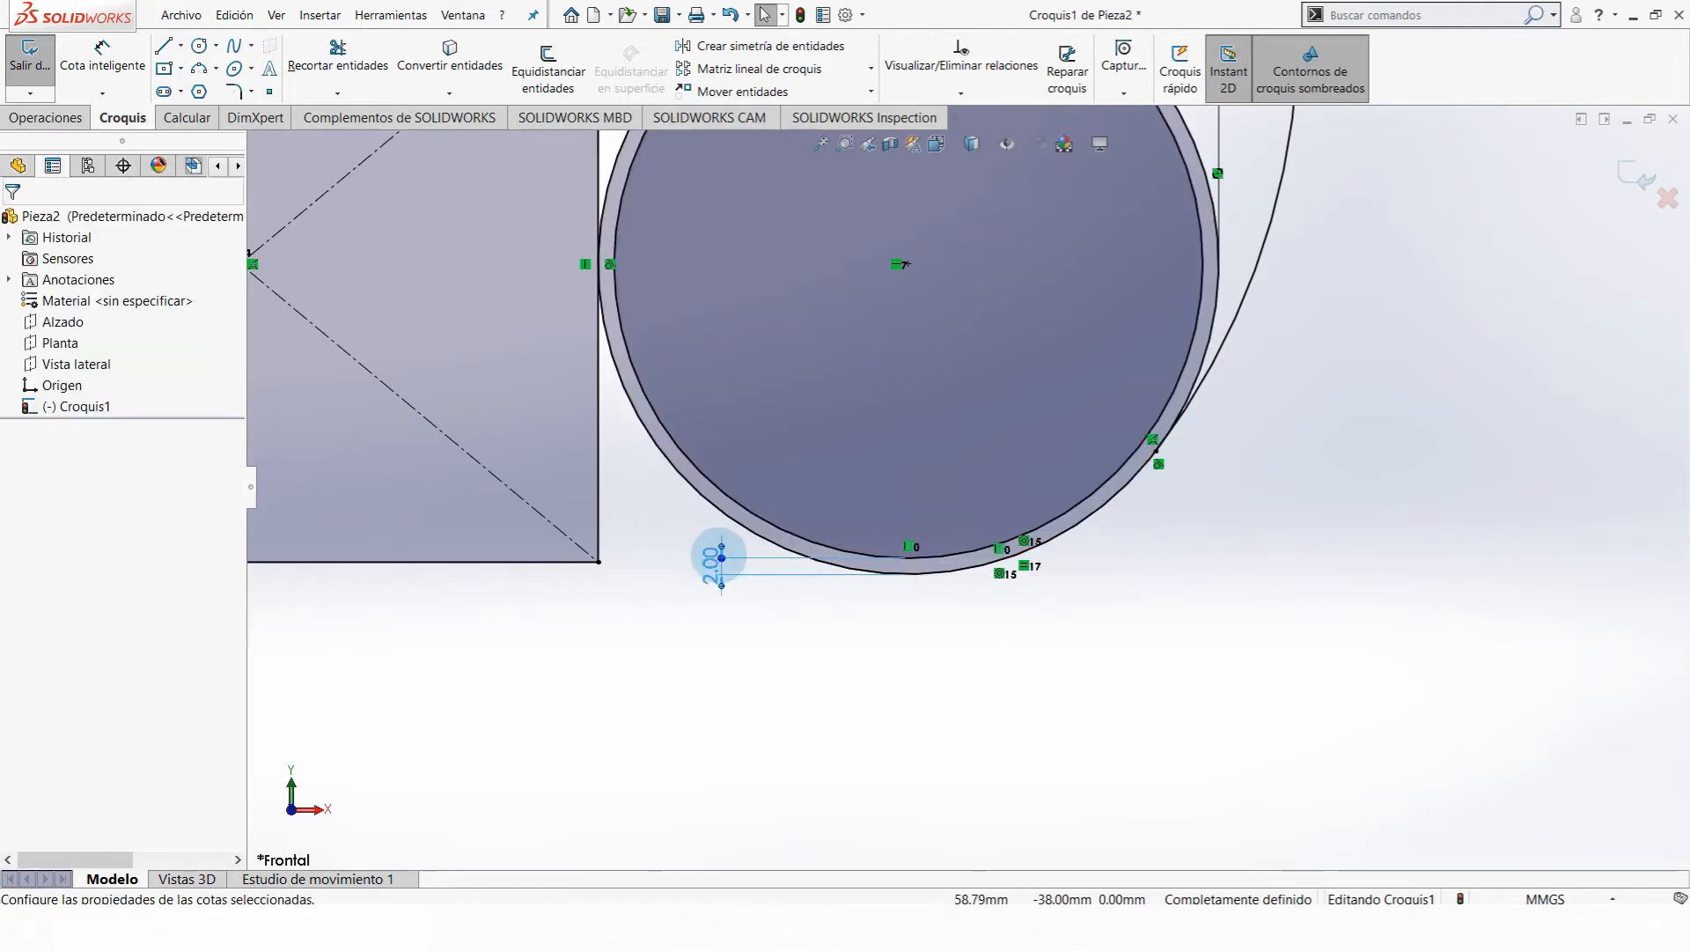
- Set the offset distance between the two concentric circles to 4 mm
{"action": "double_click", "coordinate": [722, 556]}
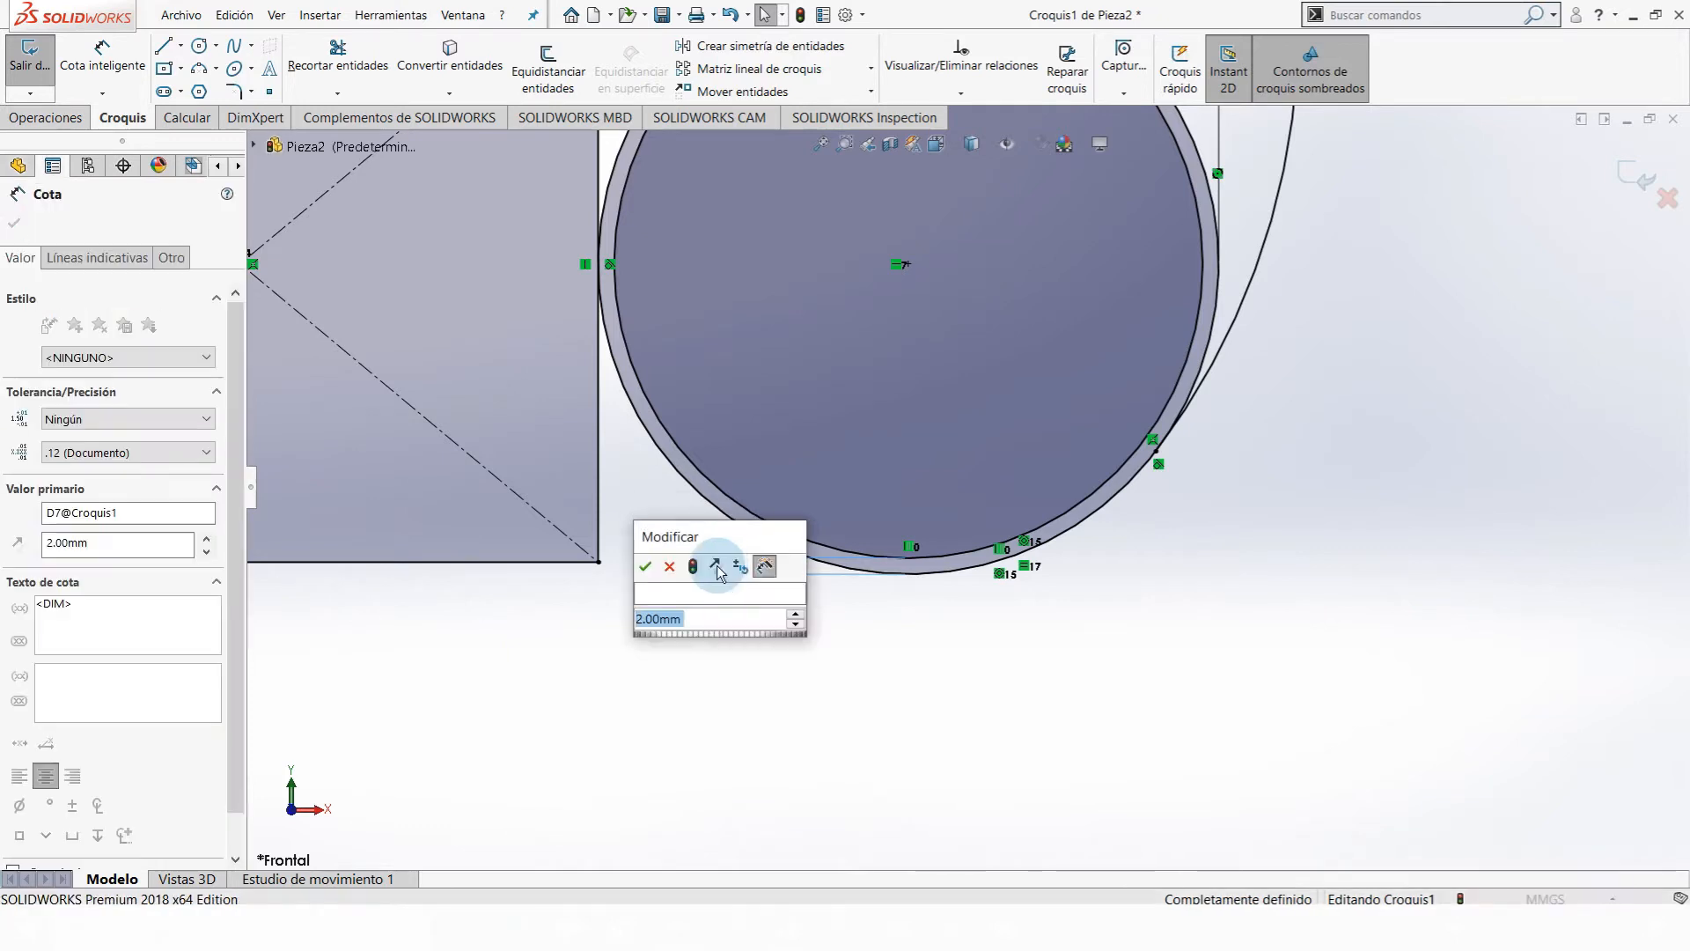
{"action": "type", "text": "4"}
{"action": "key", "text": "Return"}
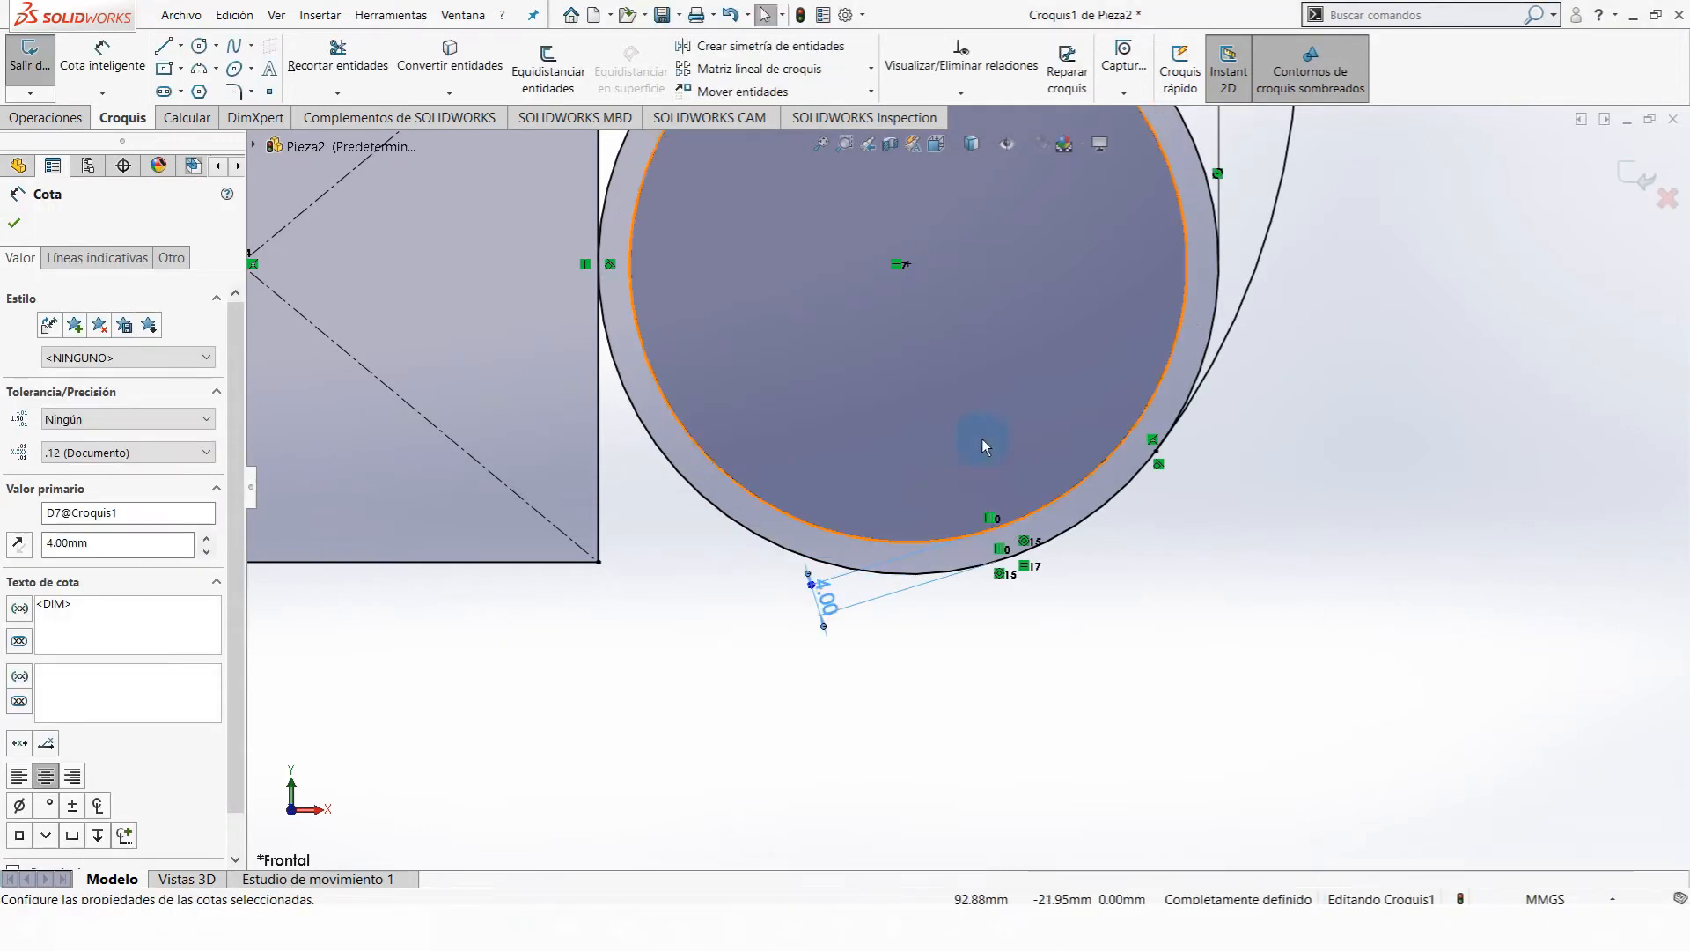
{"action": "scroll", "coordinate": [981, 439], "scroll_direction": "up", "scroll_amount": 5}
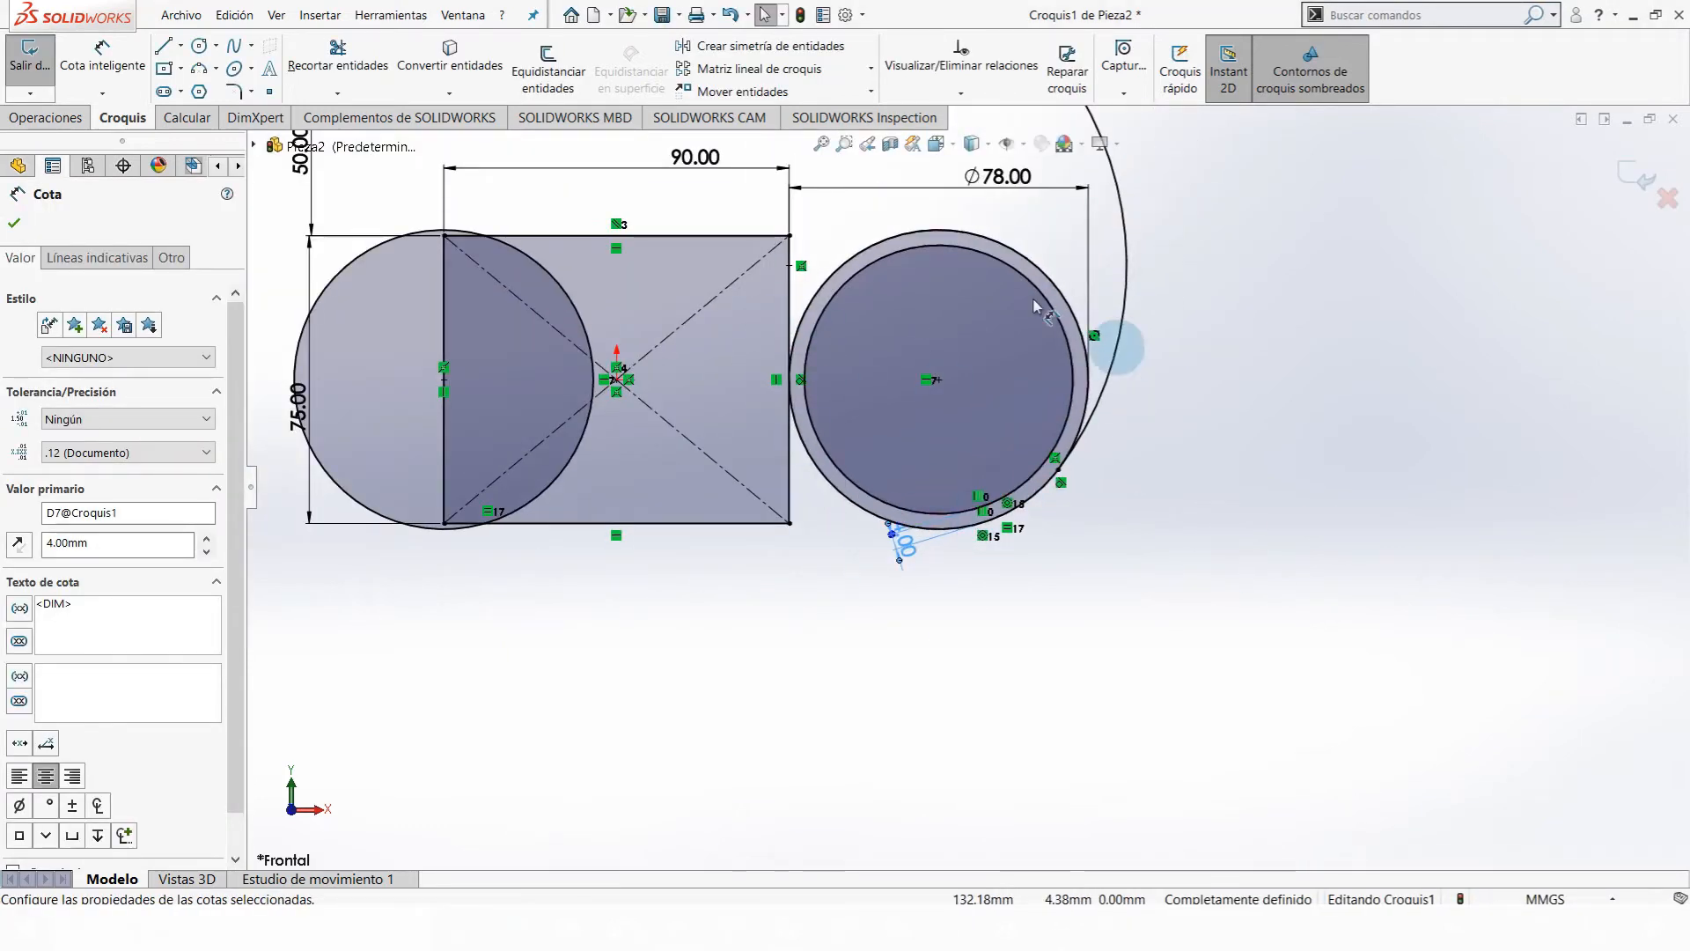
{"action": "scroll", "coordinate": [915, 340], "scroll_direction": "up", "scroll_amount": 6}
{"action": "scroll", "coordinate": [881, 259], "scroll_direction": "down", "scroll_amount": 2}
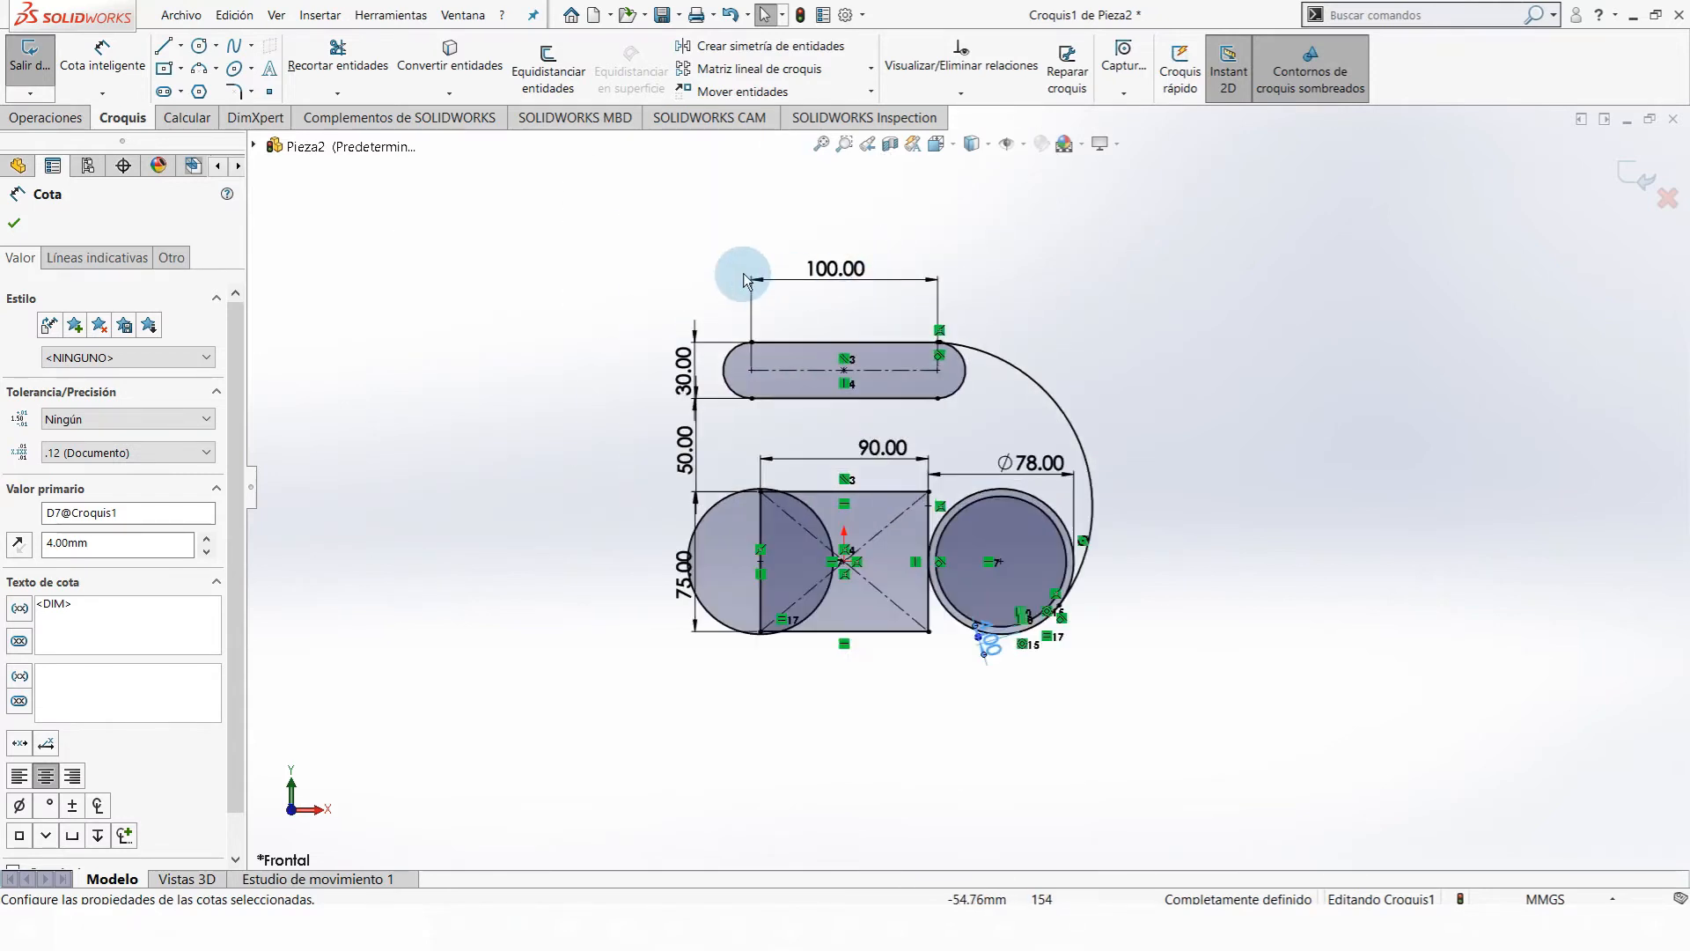
{"action": "scroll", "coordinate": [814, 451], "scroll_direction": "down", "scroll_amount": 3}
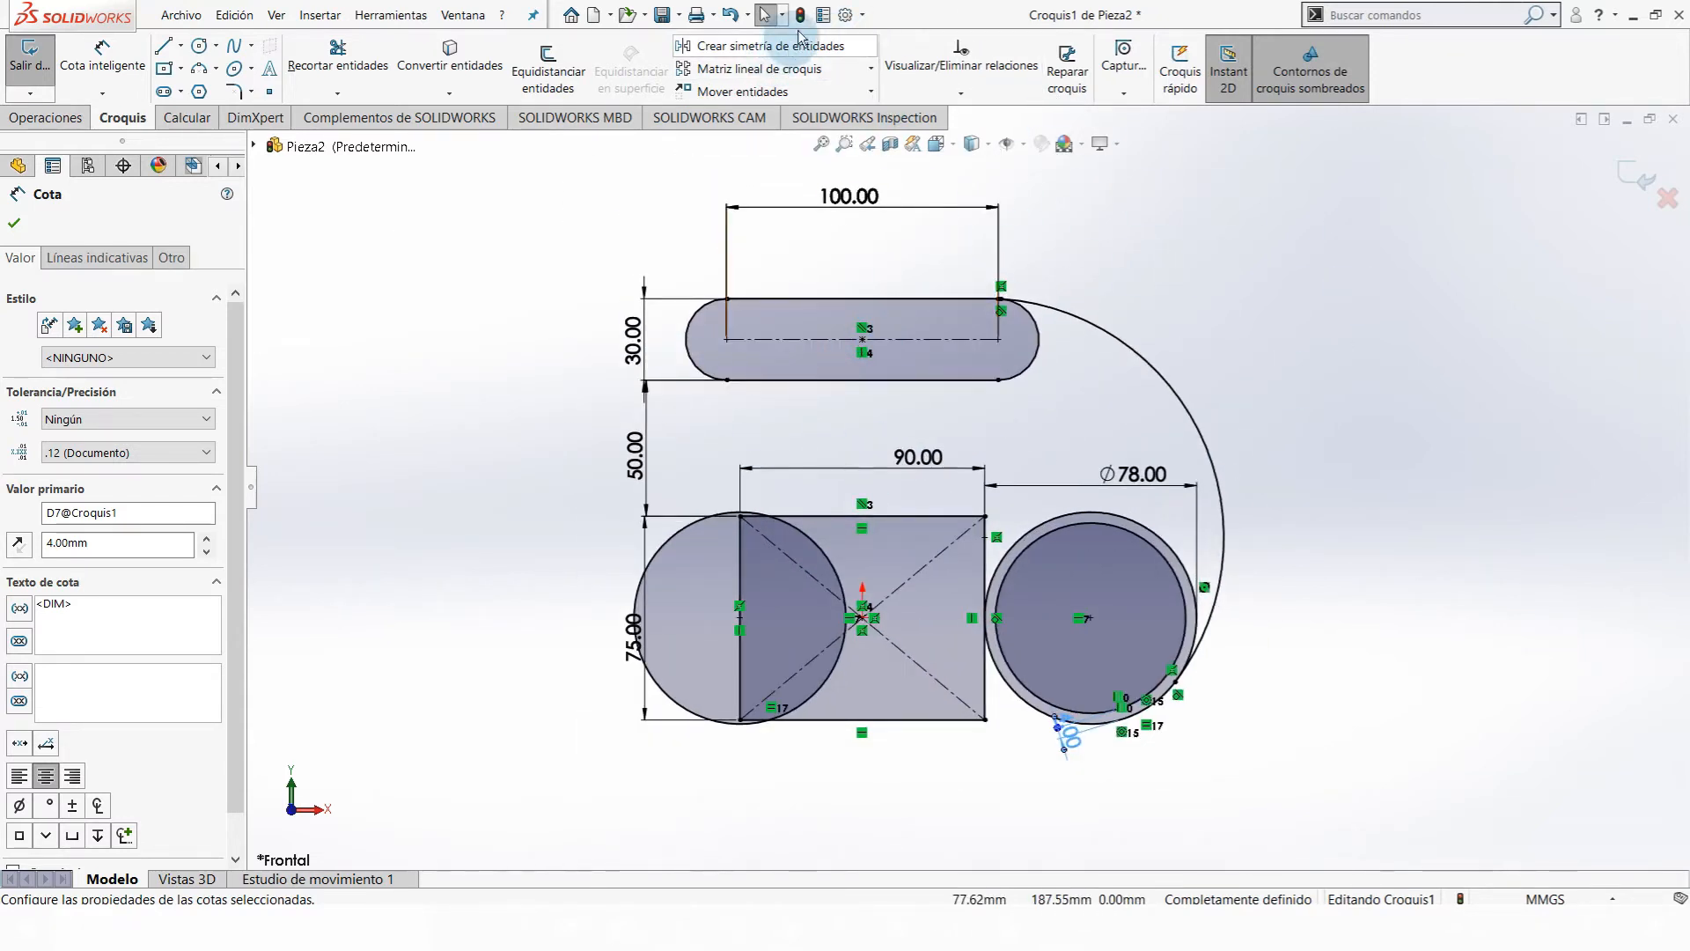
- Draw a vertical construction line upward from the midpoint of the slot's centreline, ending above the 100 mm dimension
{"action": "left_click", "coordinate": [183, 45]}
{"action": "left_click", "coordinate": [201, 91]}
{"action": "scroll", "coordinate": [1124, 385], "scroll_direction": "up", "scroll_amount": 1}
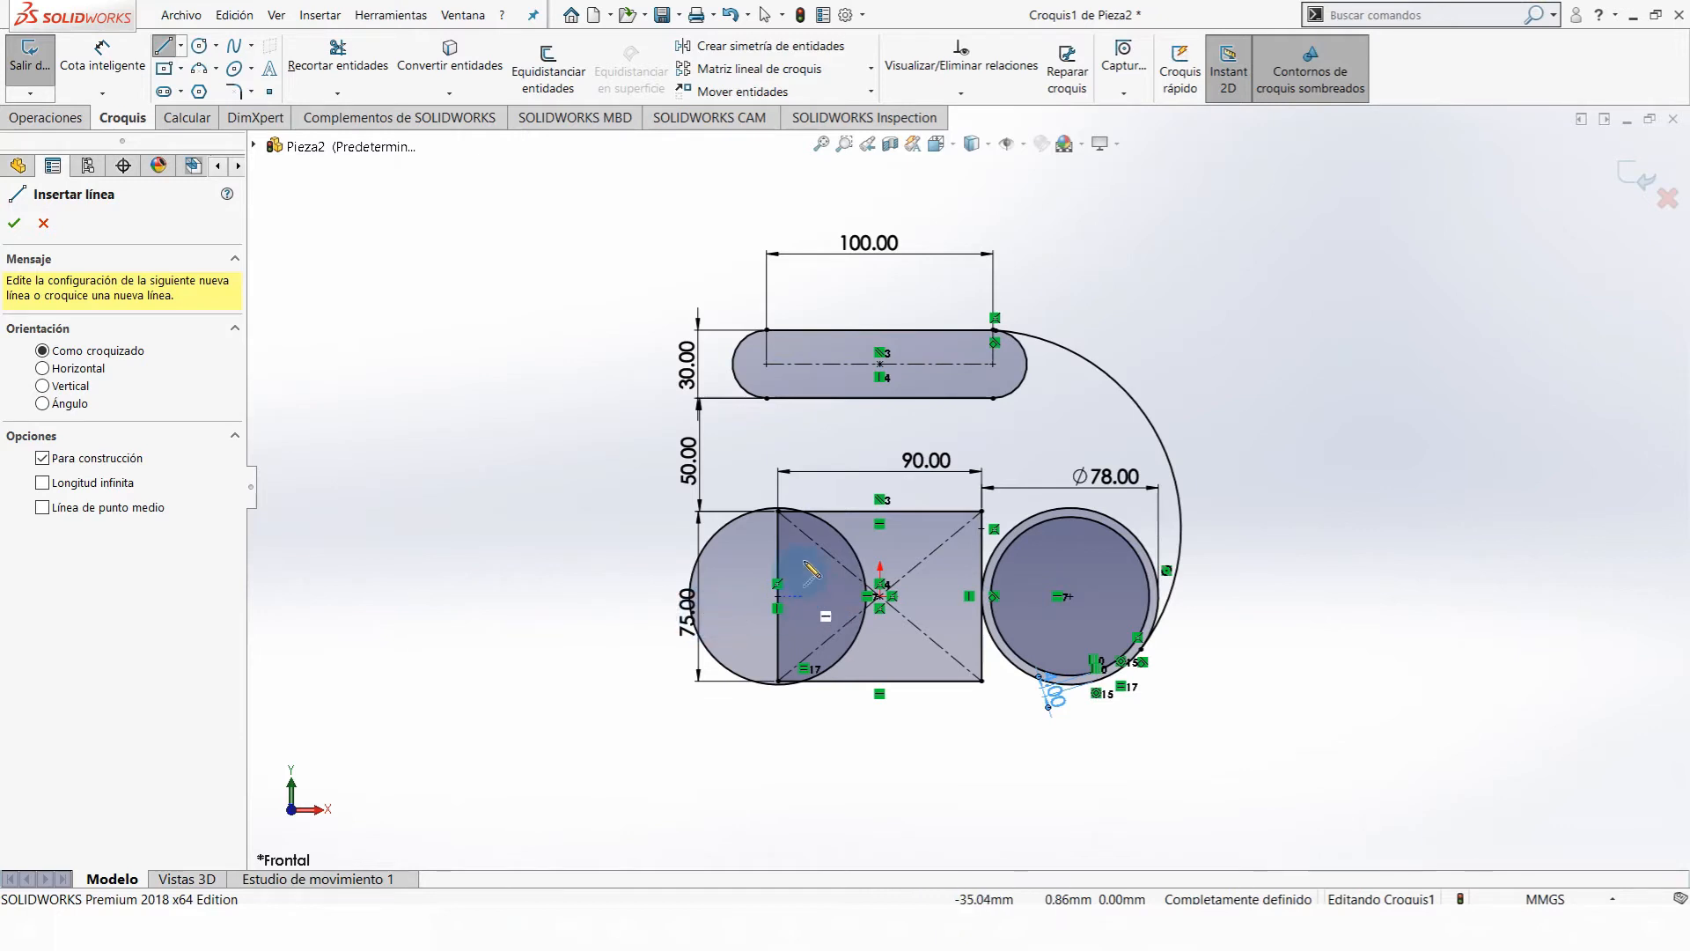
{"action": "scroll", "coordinate": [905, 264], "scroll_direction": "up", "scroll_amount": 2}
{"action": "scroll", "coordinate": [916, 313], "scroll_direction": "down", "scroll_amount": 3}
{"action": "left_click", "coordinate": [909, 505]}
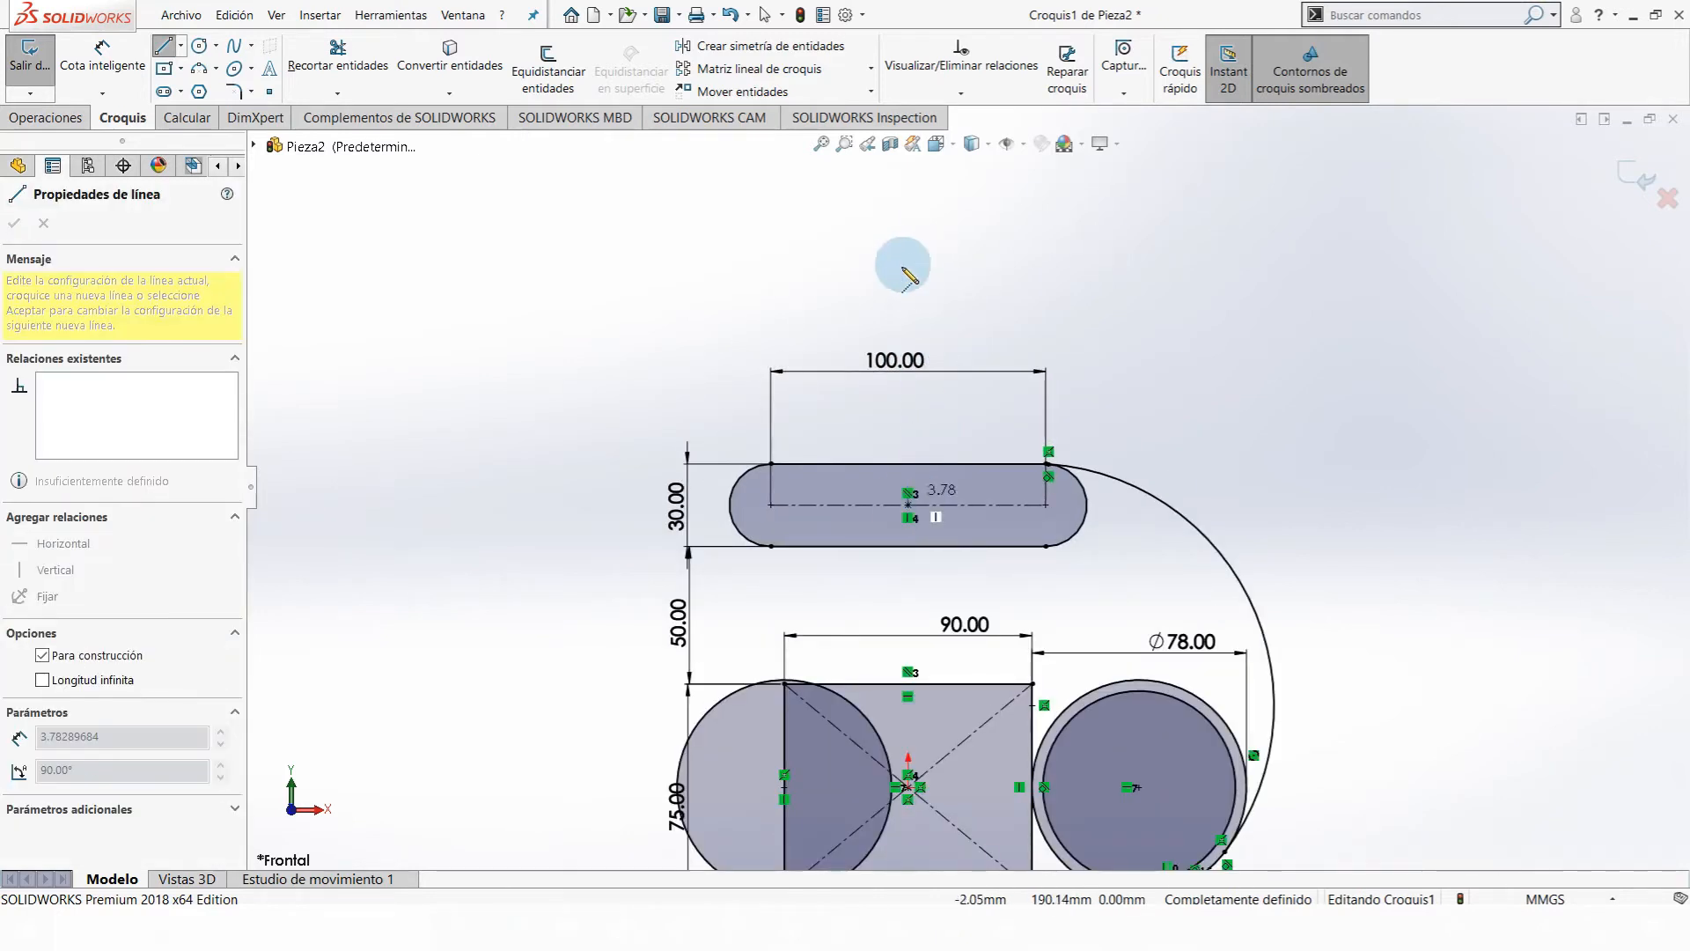
{"action": "key", "text": "Escape"}
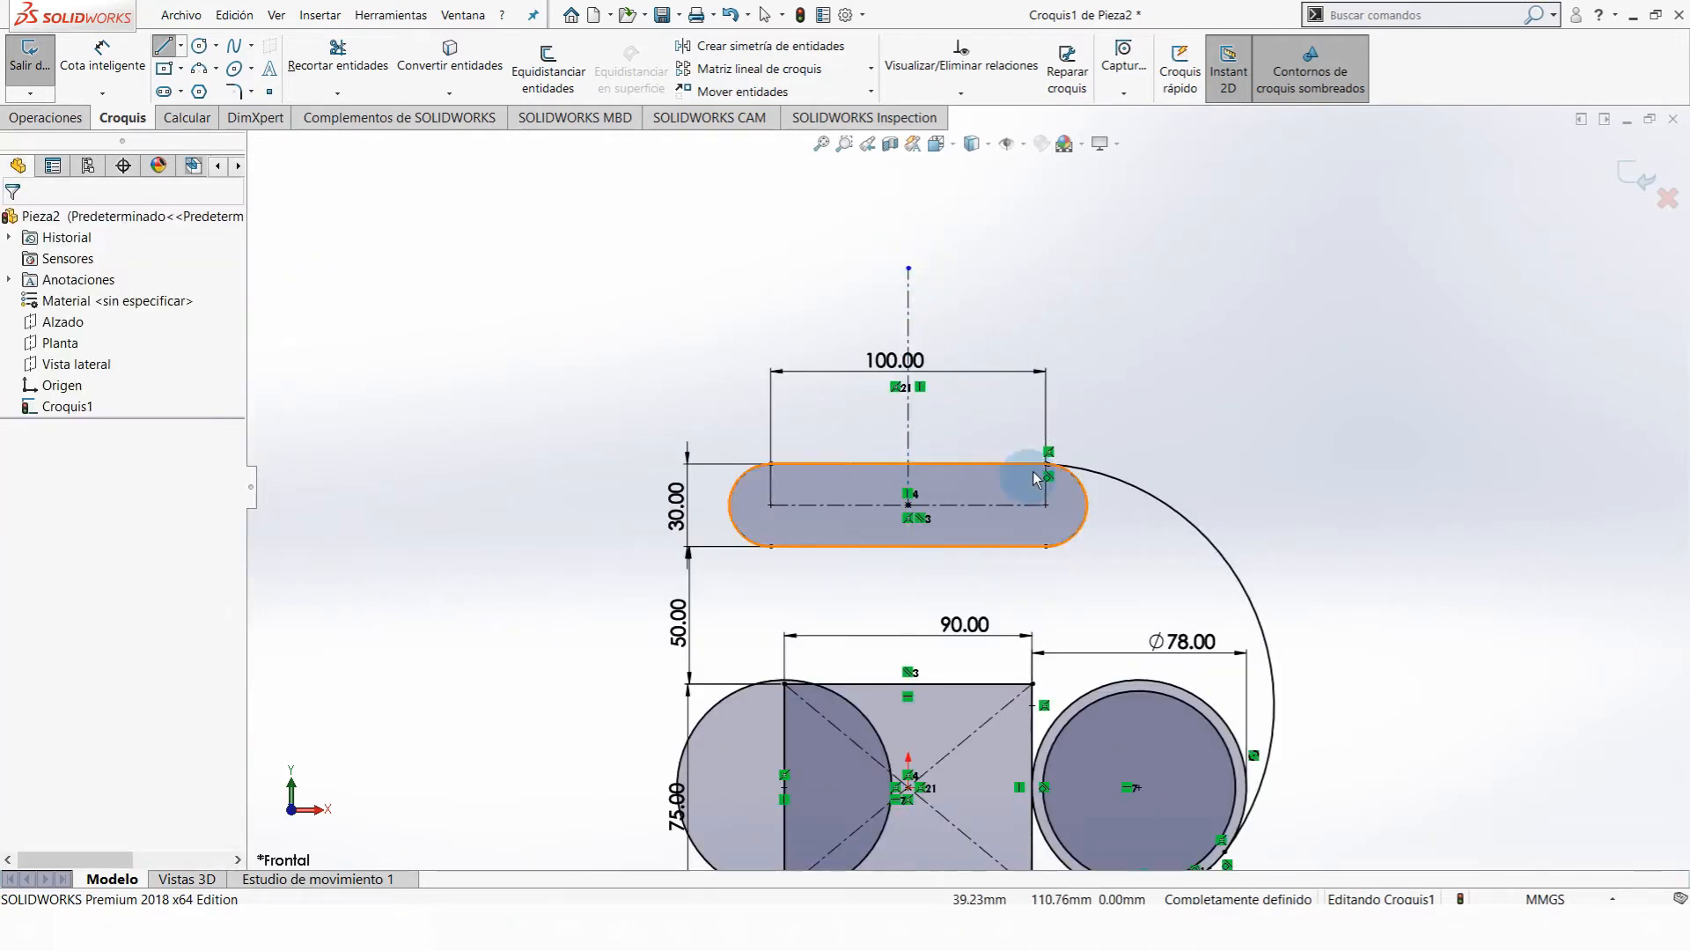
- Mirror the large arc about the vertical construction line, keeping the original as a copy
{"action": "left_click", "coordinate": [729, 49]}
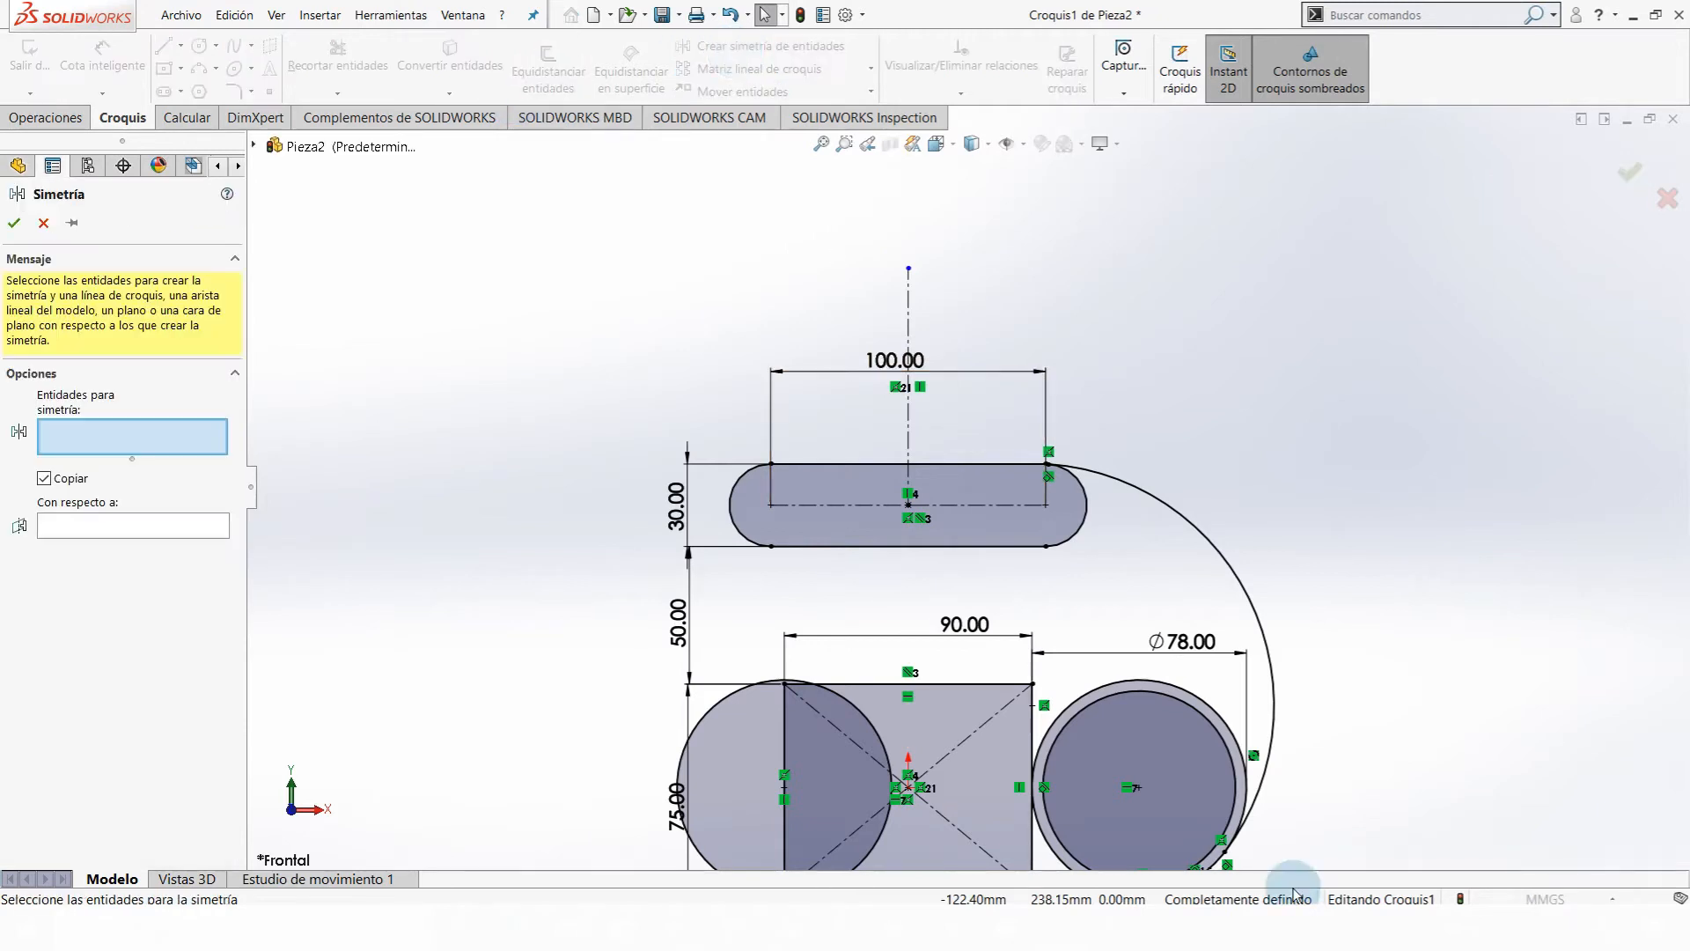
{"action": "scroll", "coordinate": [966, 484], "scroll_direction": "up", "scroll_amount": 1}
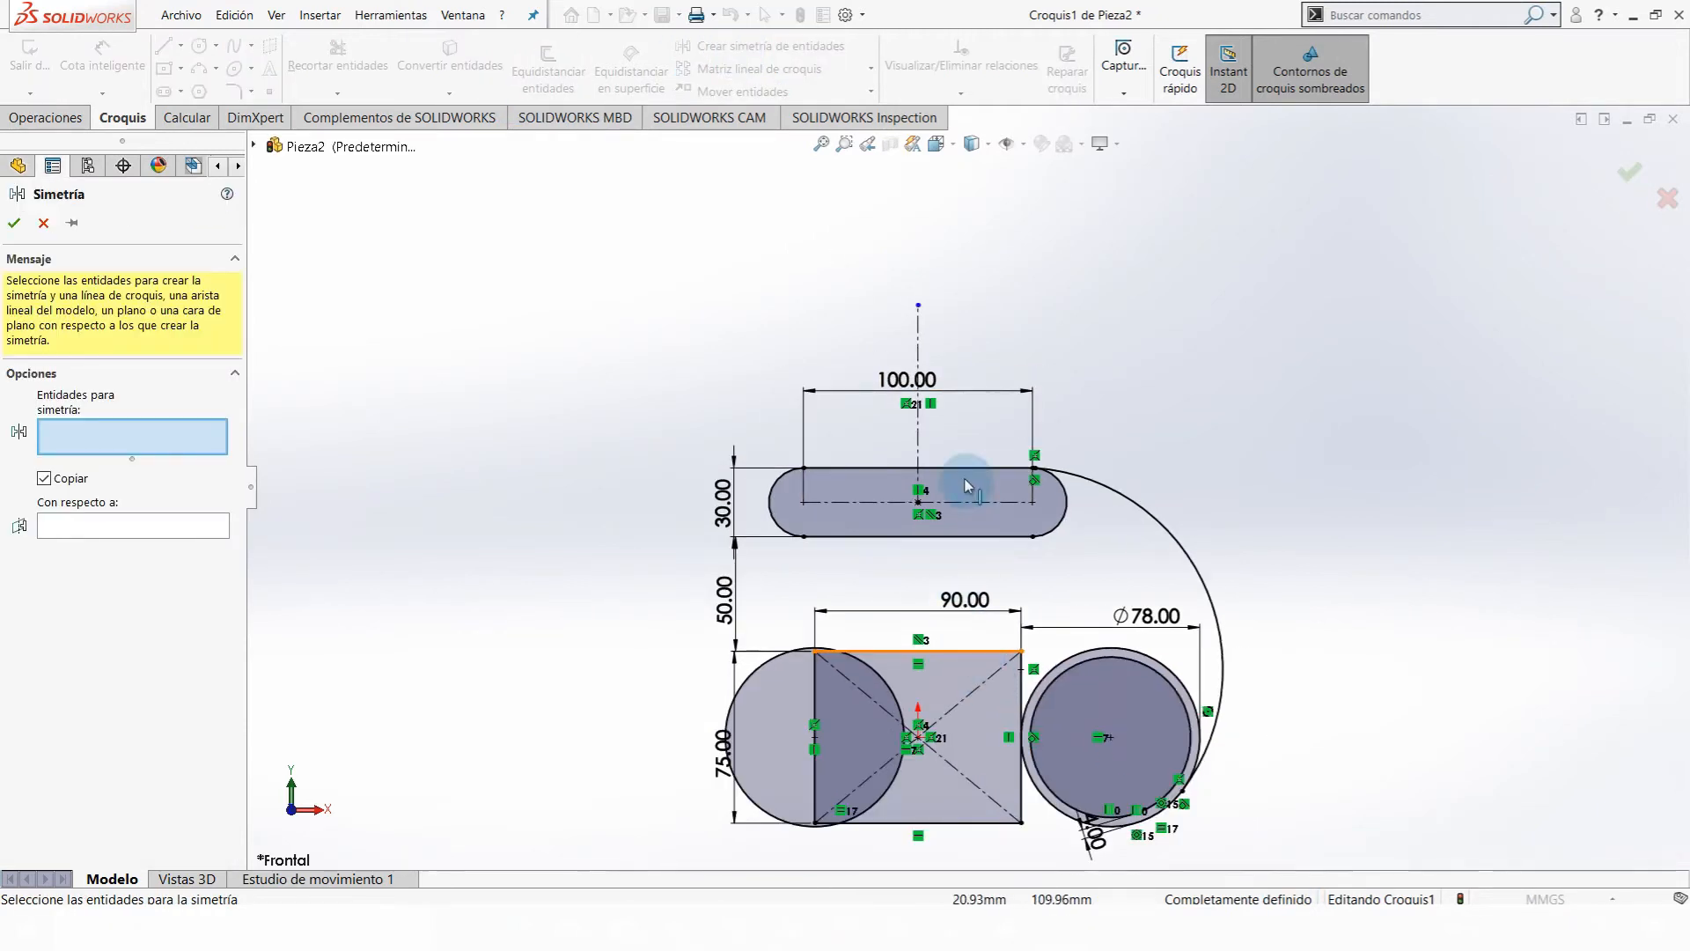
{"action": "left_click", "coordinate": [1177, 550]}
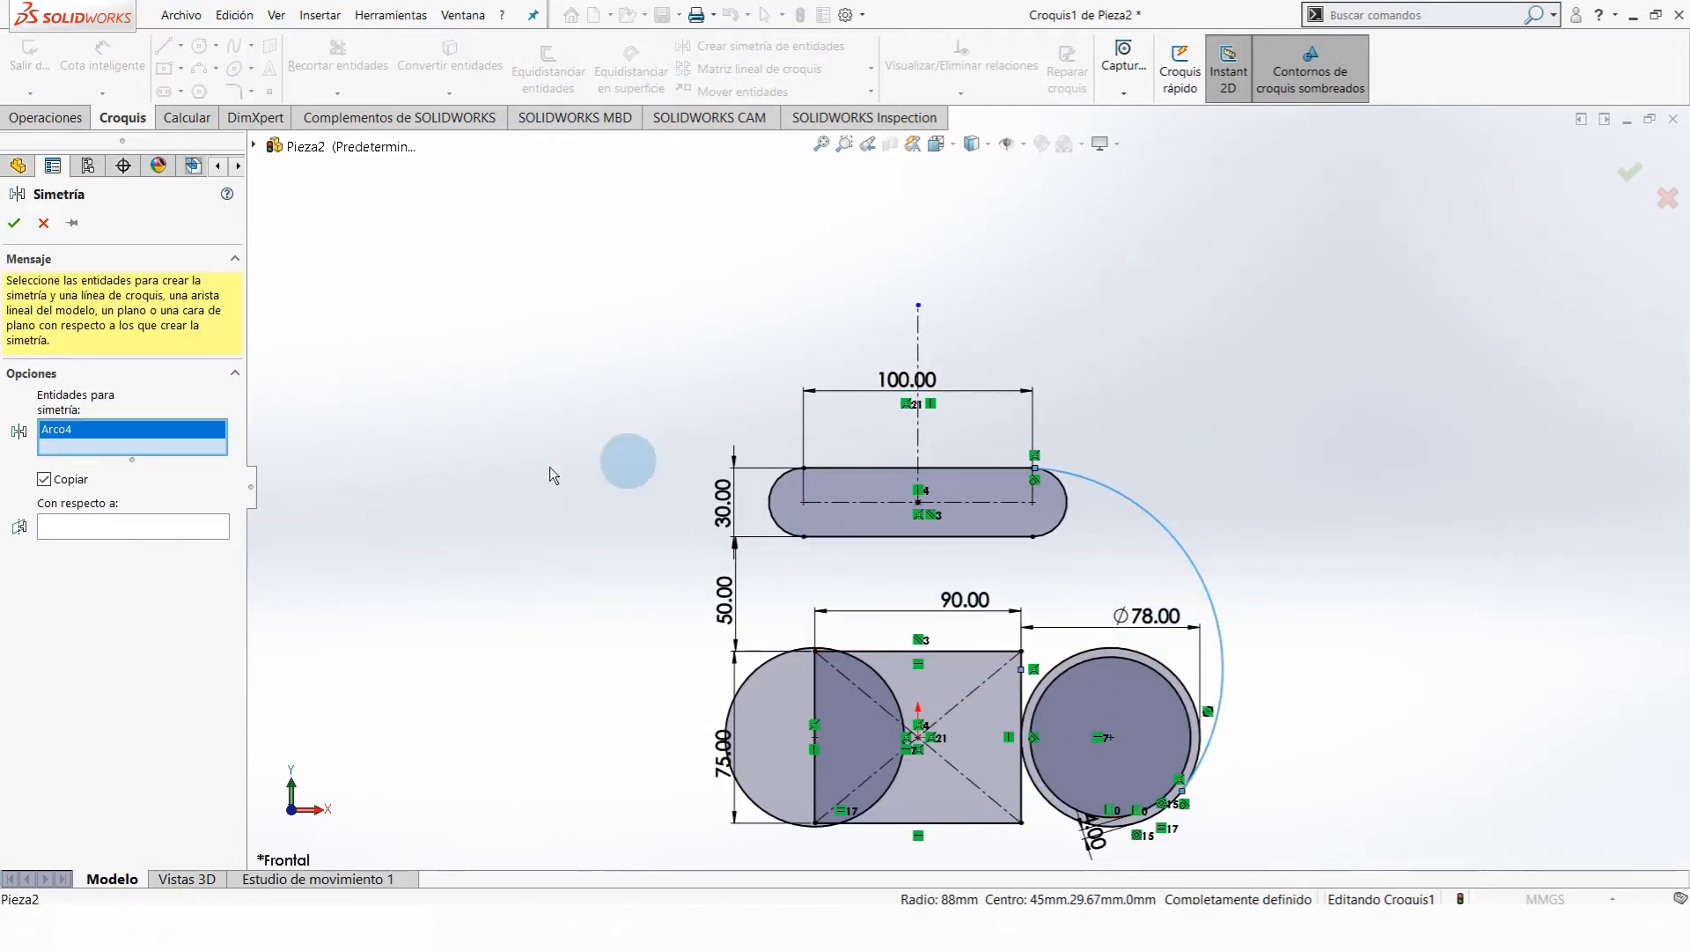
{"action": "left_click", "coordinate": [97, 526]}
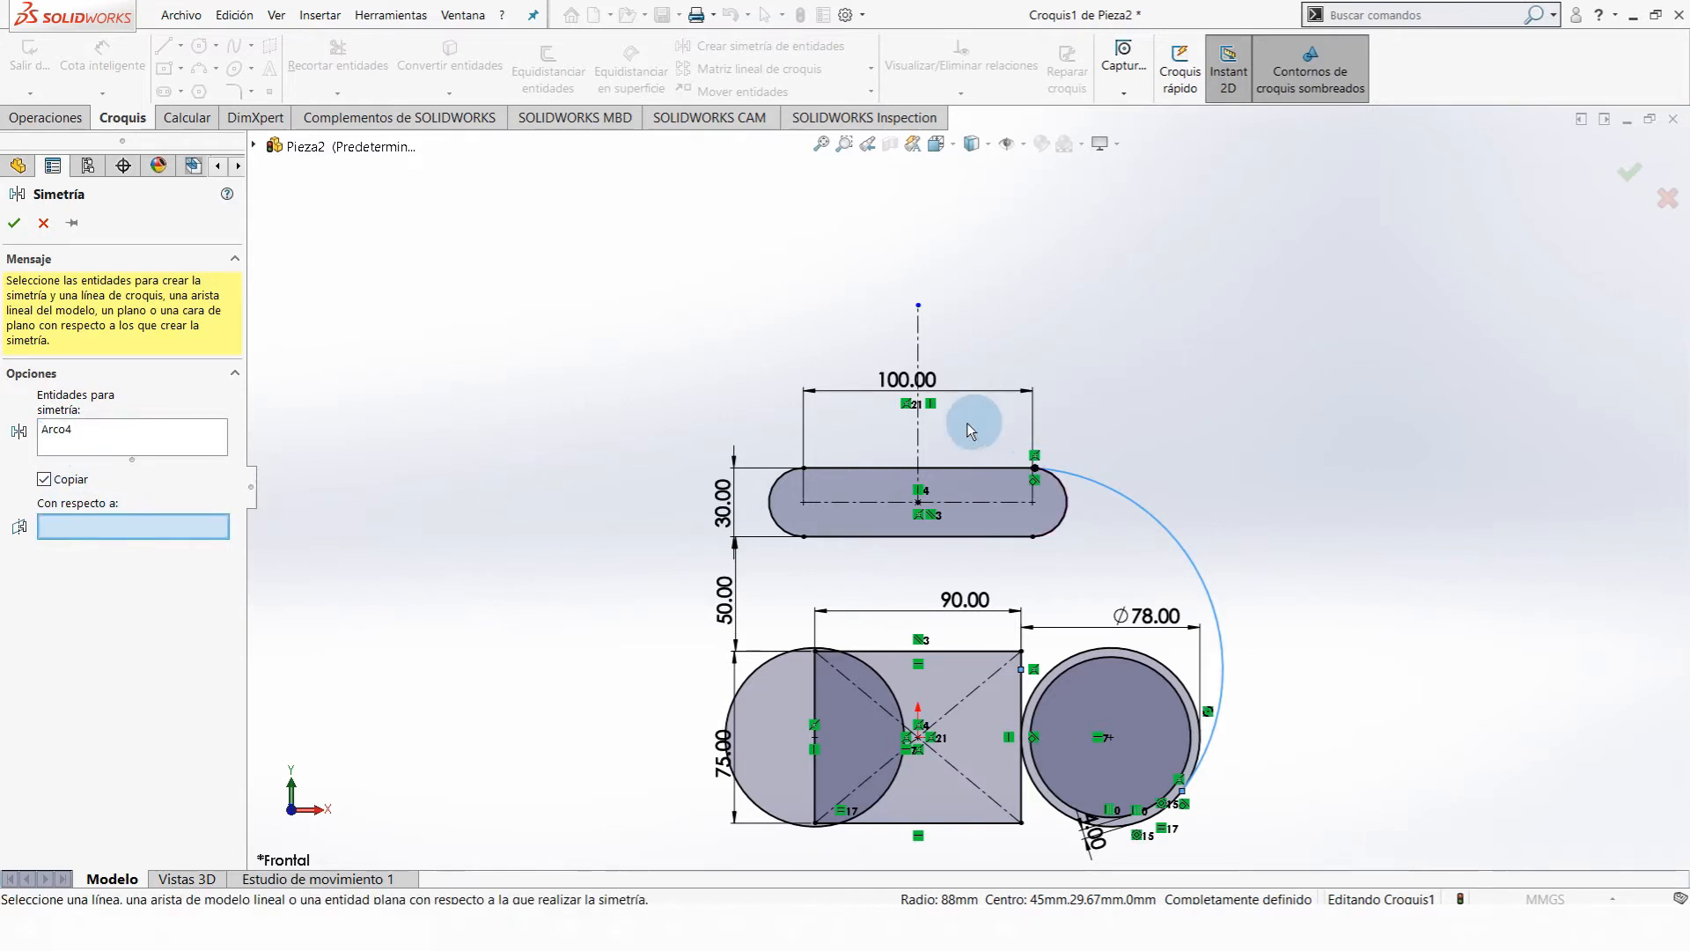
{"action": "left_click", "coordinate": [920, 442]}
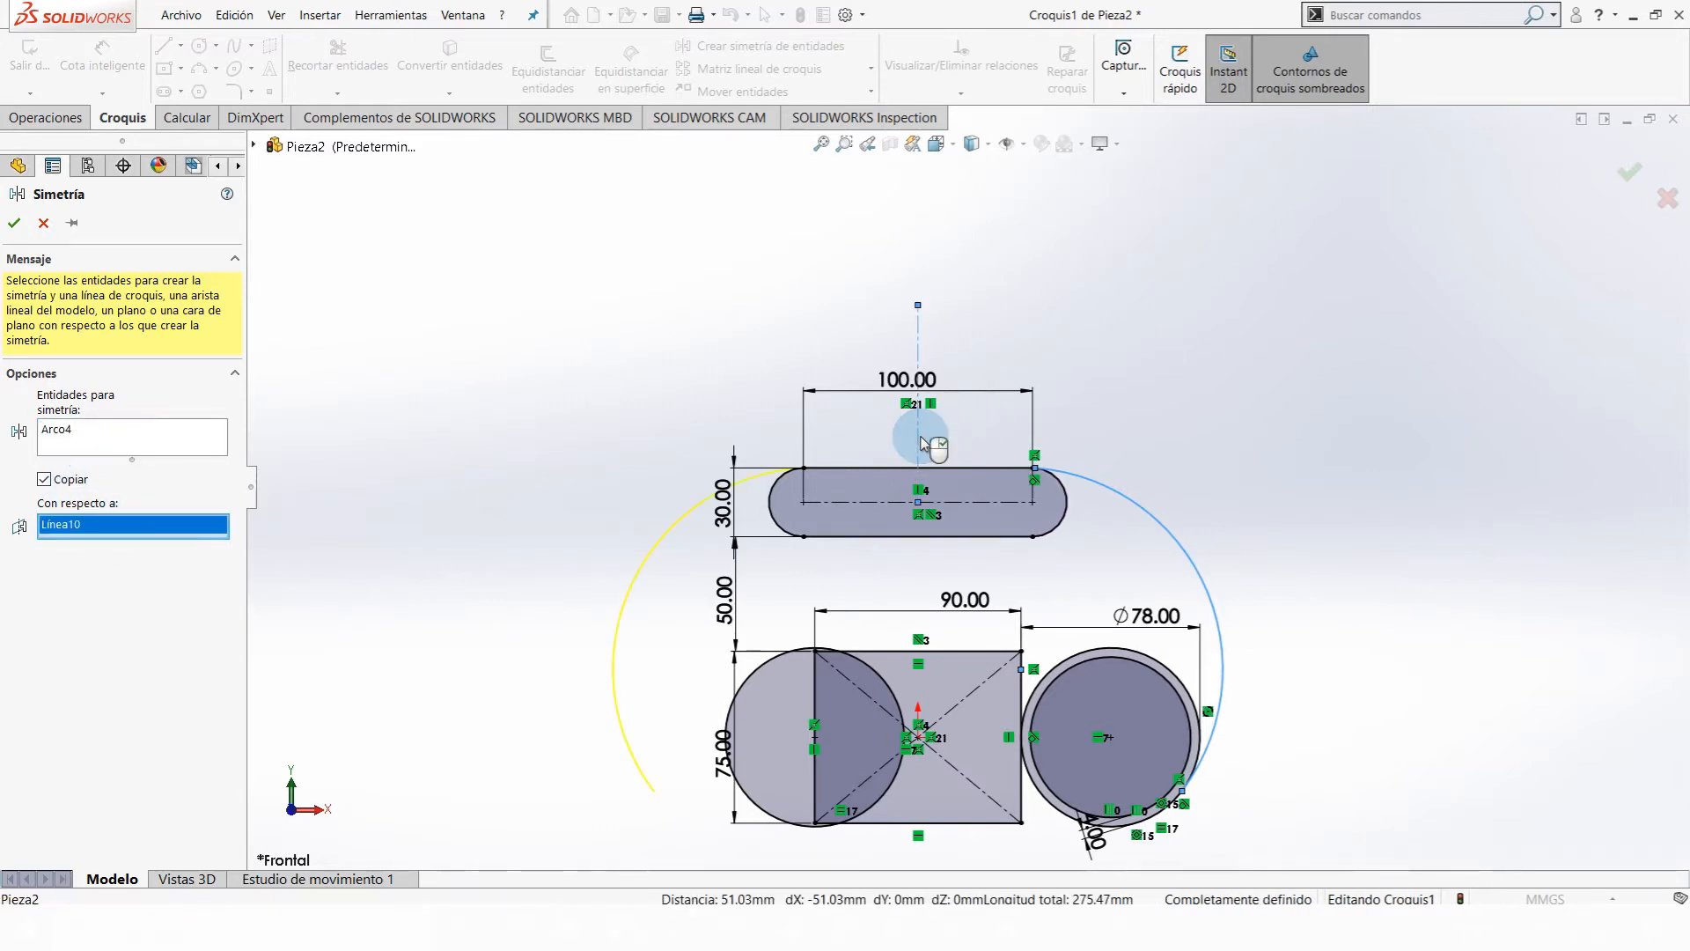
{"action": "right_click", "coordinate": [921, 440]}
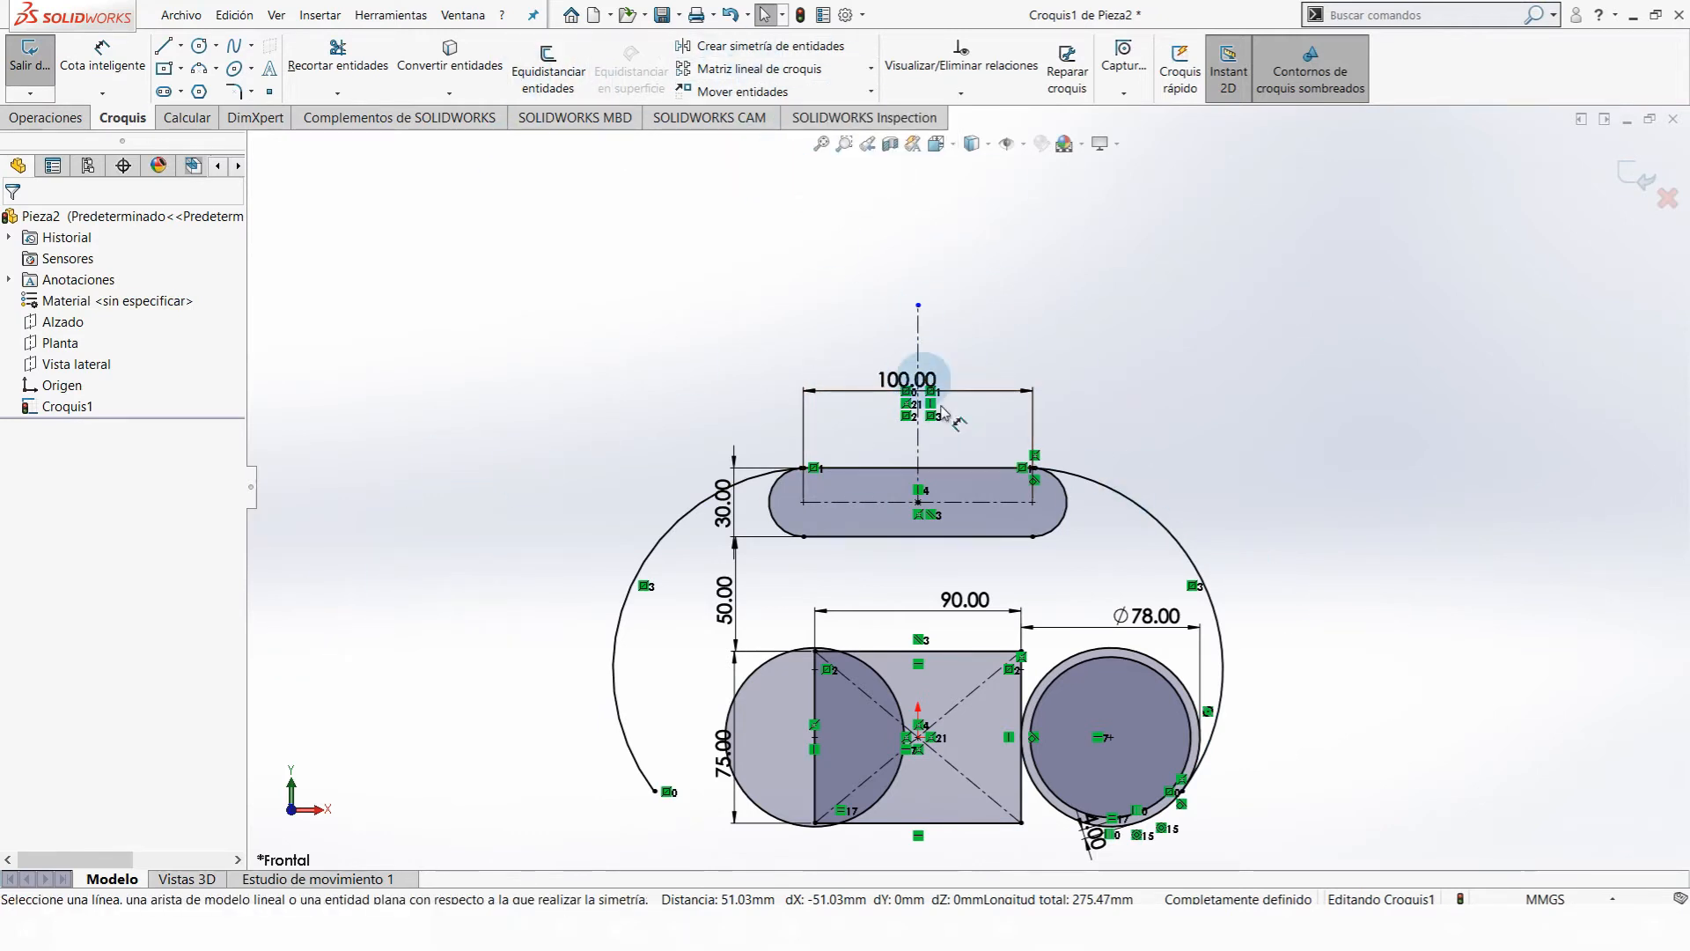
- Inspect the symmetric relations attached to the vertical construction line above the slot
{"action": "scroll", "coordinate": [920, 409], "scroll_direction": "down", "scroll_amount": 8}
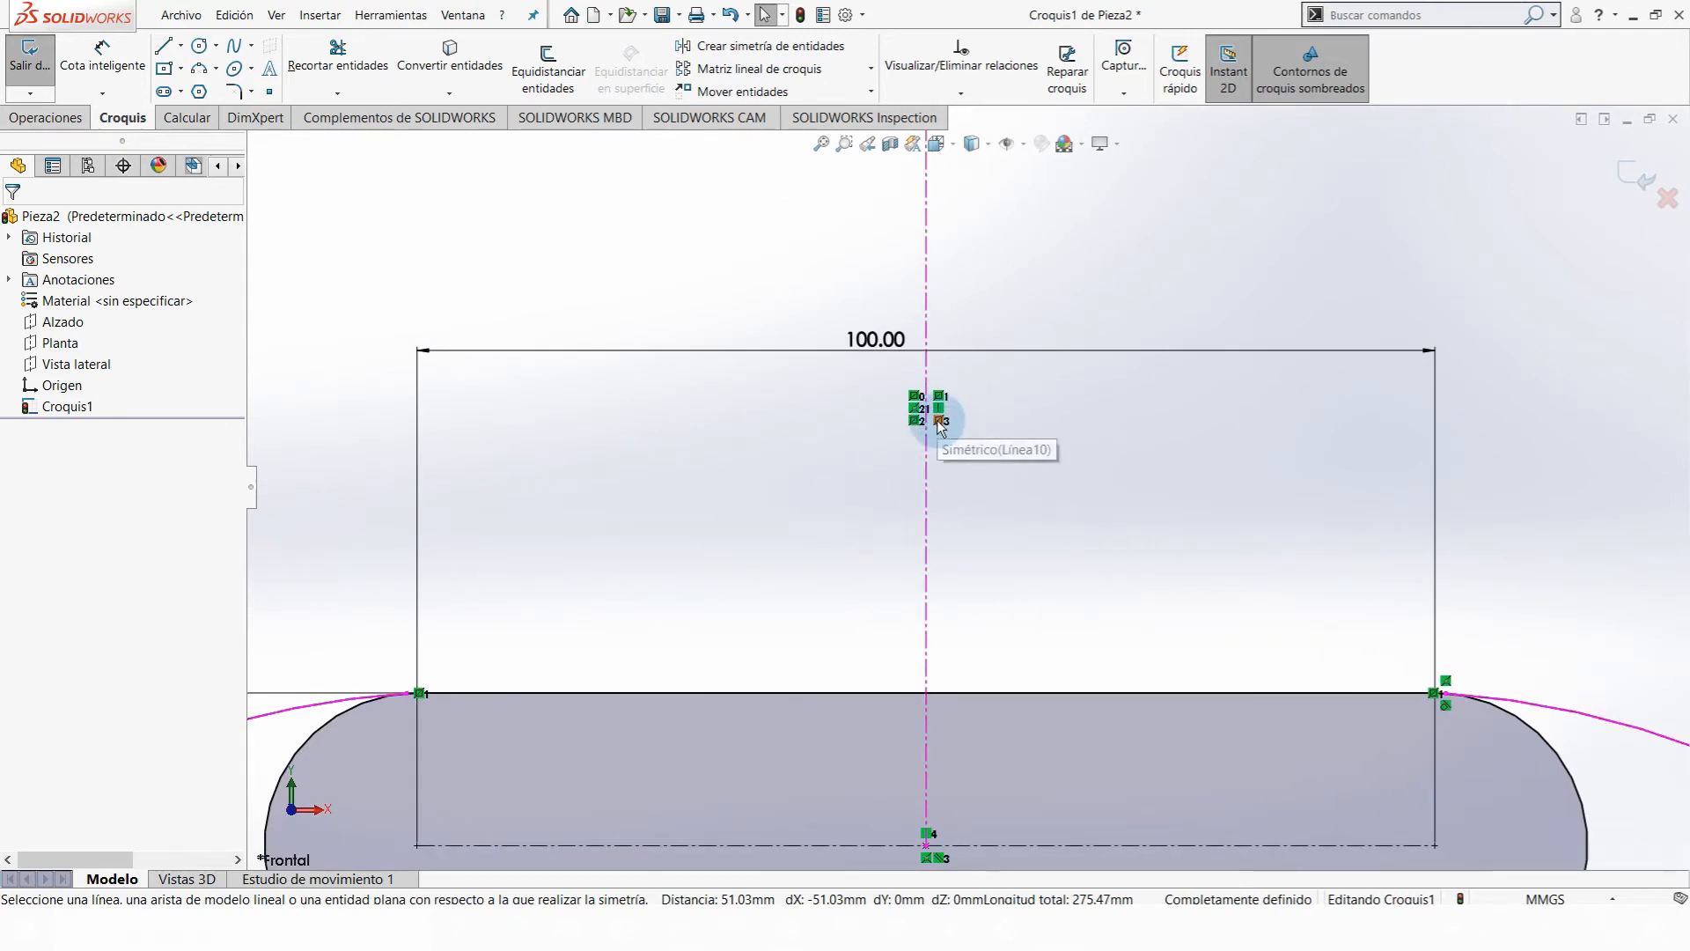
{"action": "left_click", "coordinate": [940, 422]}
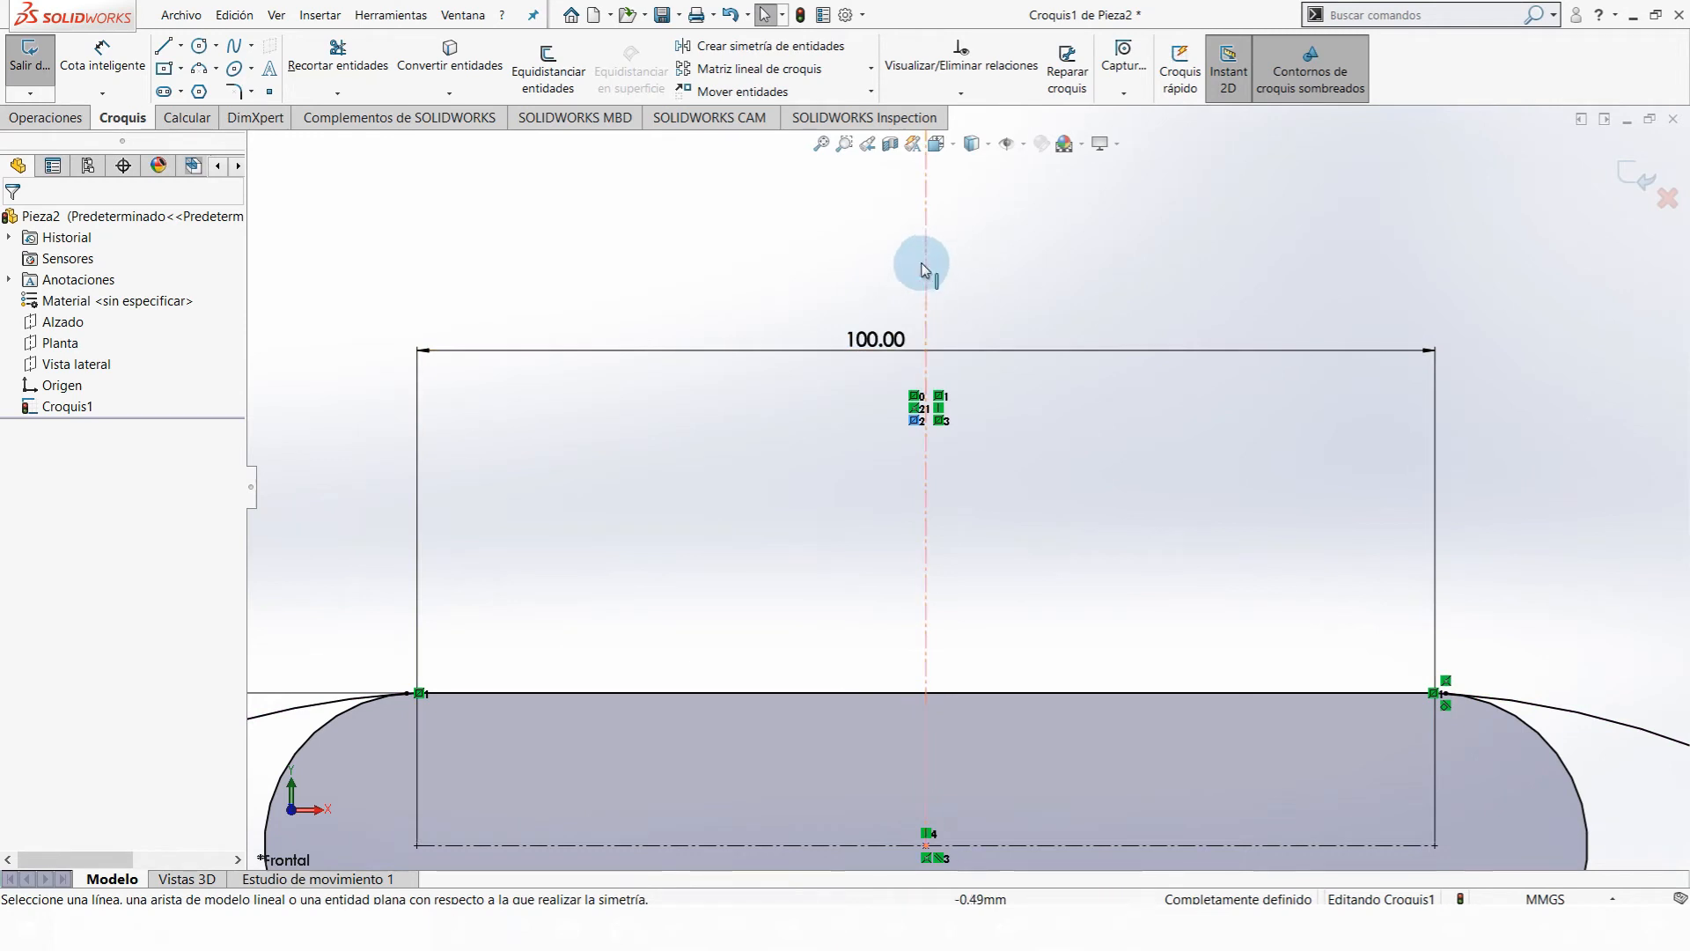
{"action": "left_click", "coordinate": [940, 421]}
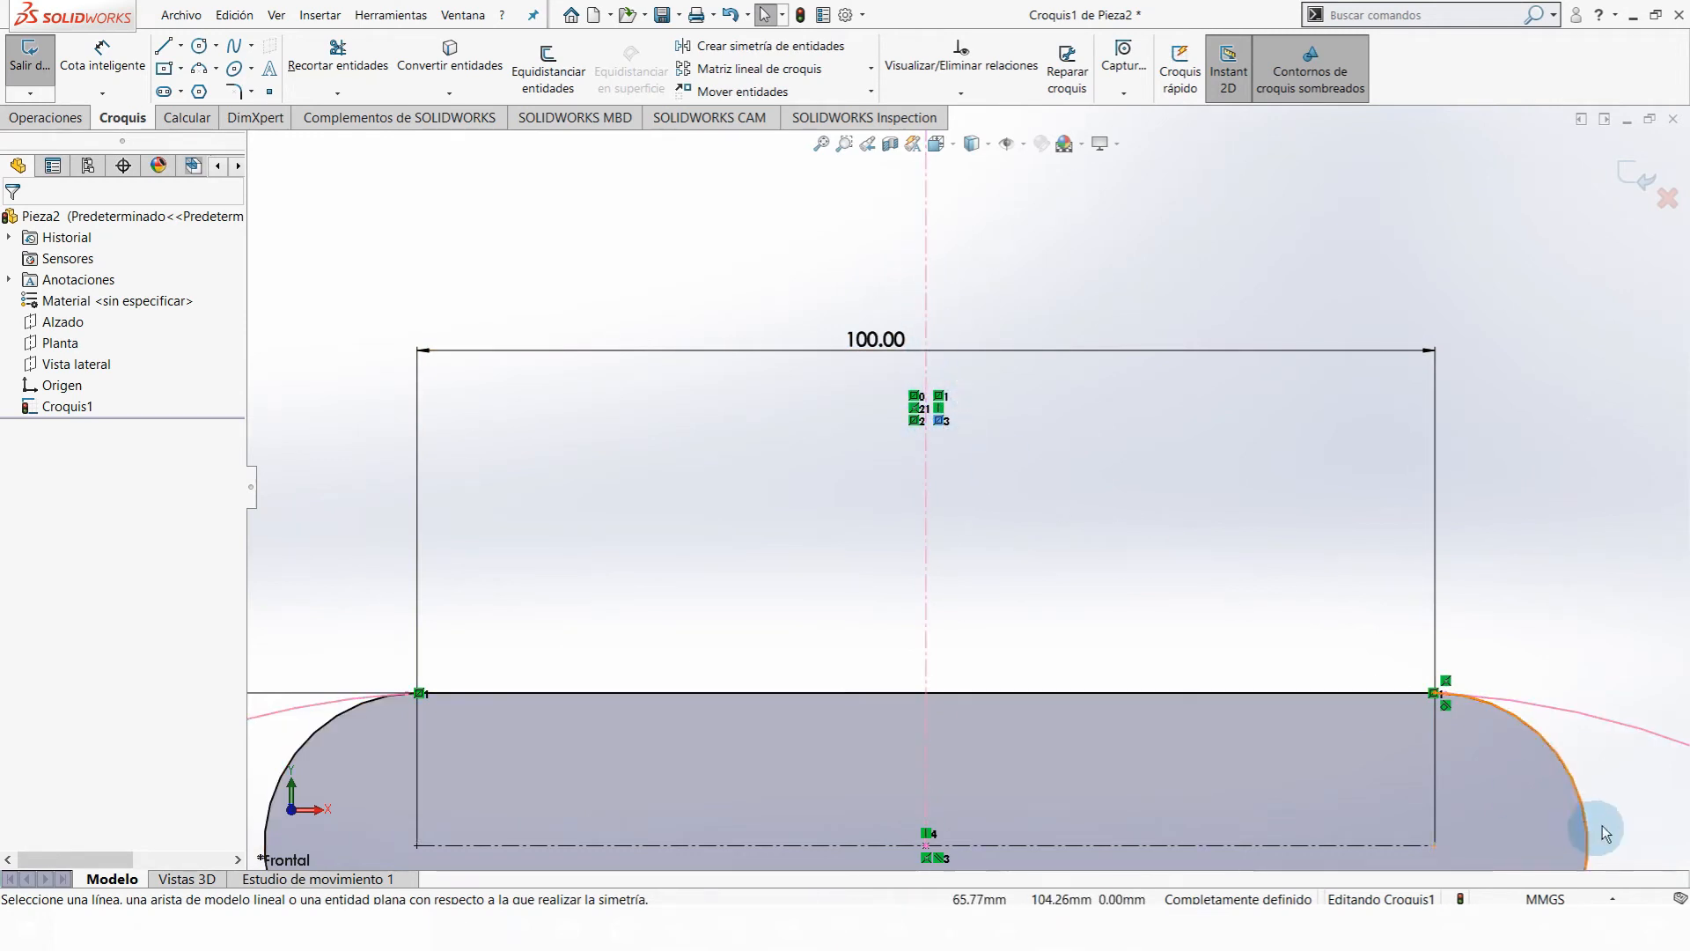
{"action": "scroll", "coordinate": [1051, 599], "scroll_direction": "up", "scroll_amount": 5}
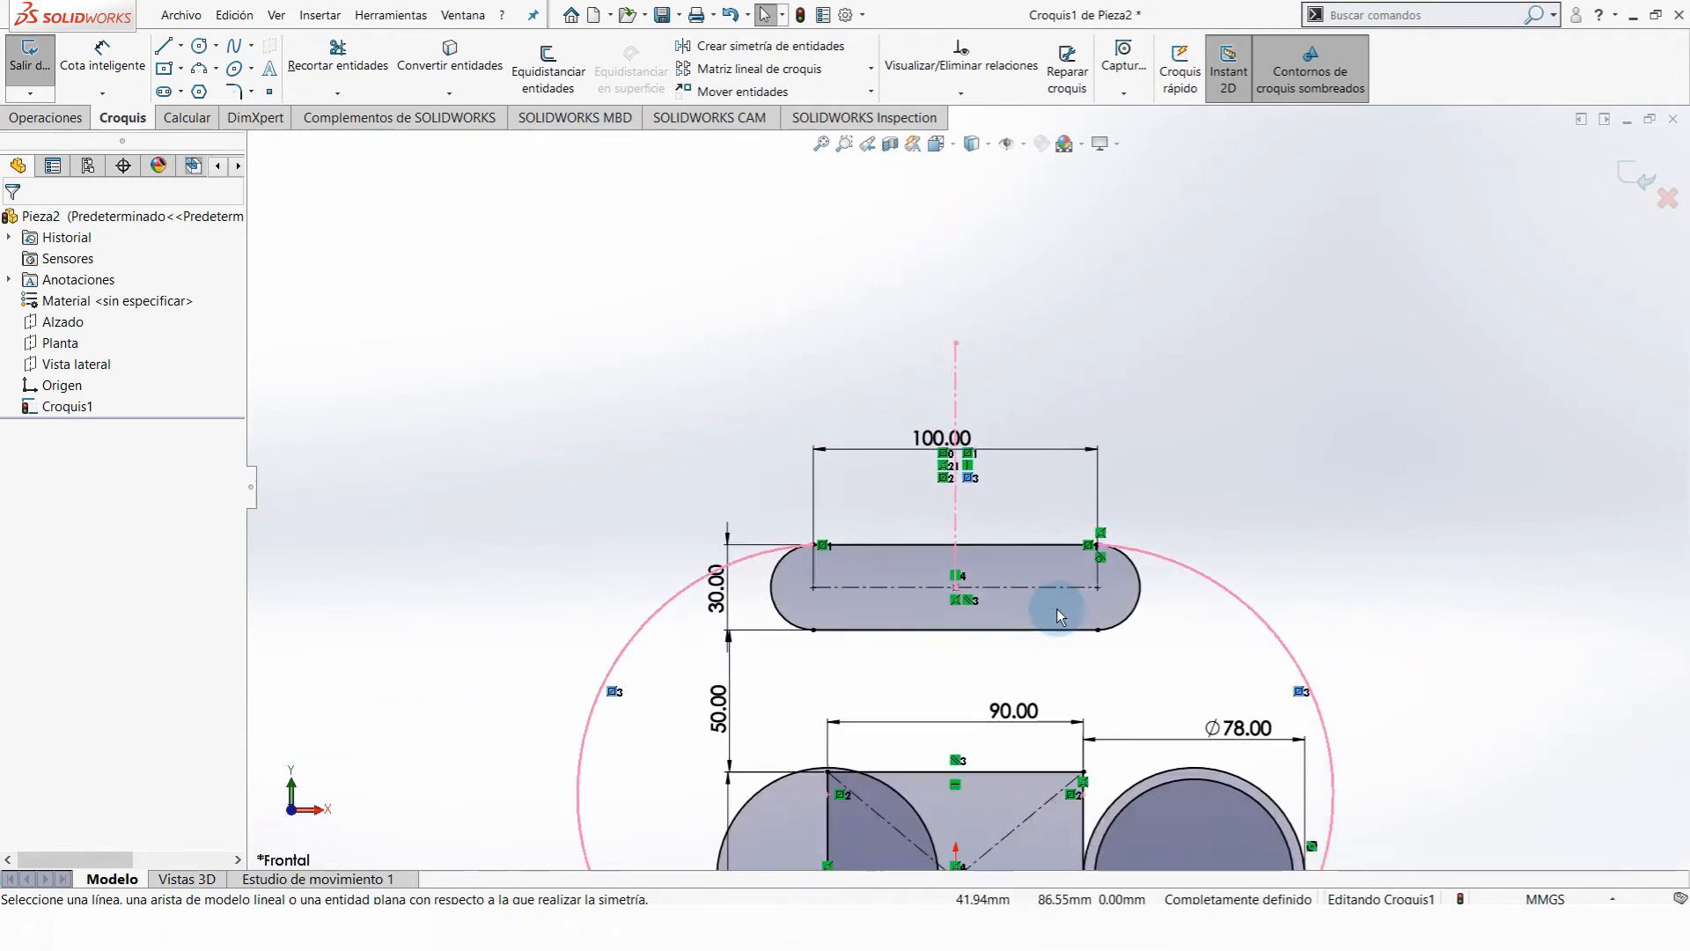
{"action": "left_click", "coordinate": [788, 656]}
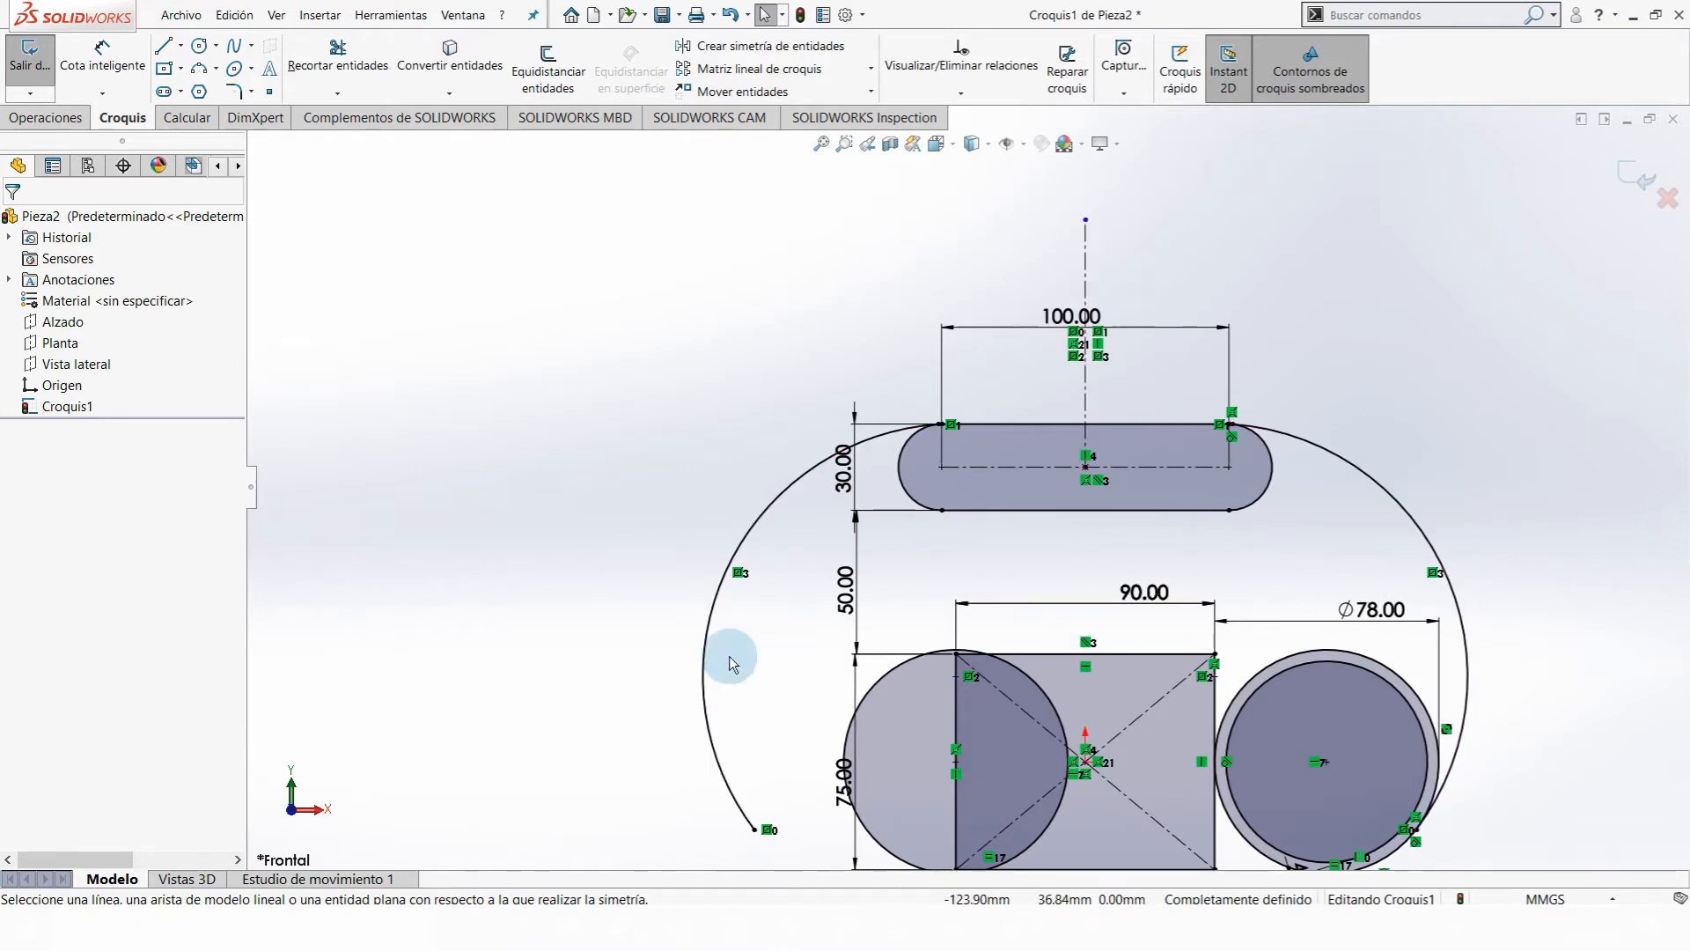
- Inspect the symmetric relations at the mirrored arc's lower end, on the arc itself and at its upper end
{"action": "left_click", "coordinate": [764, 835]}
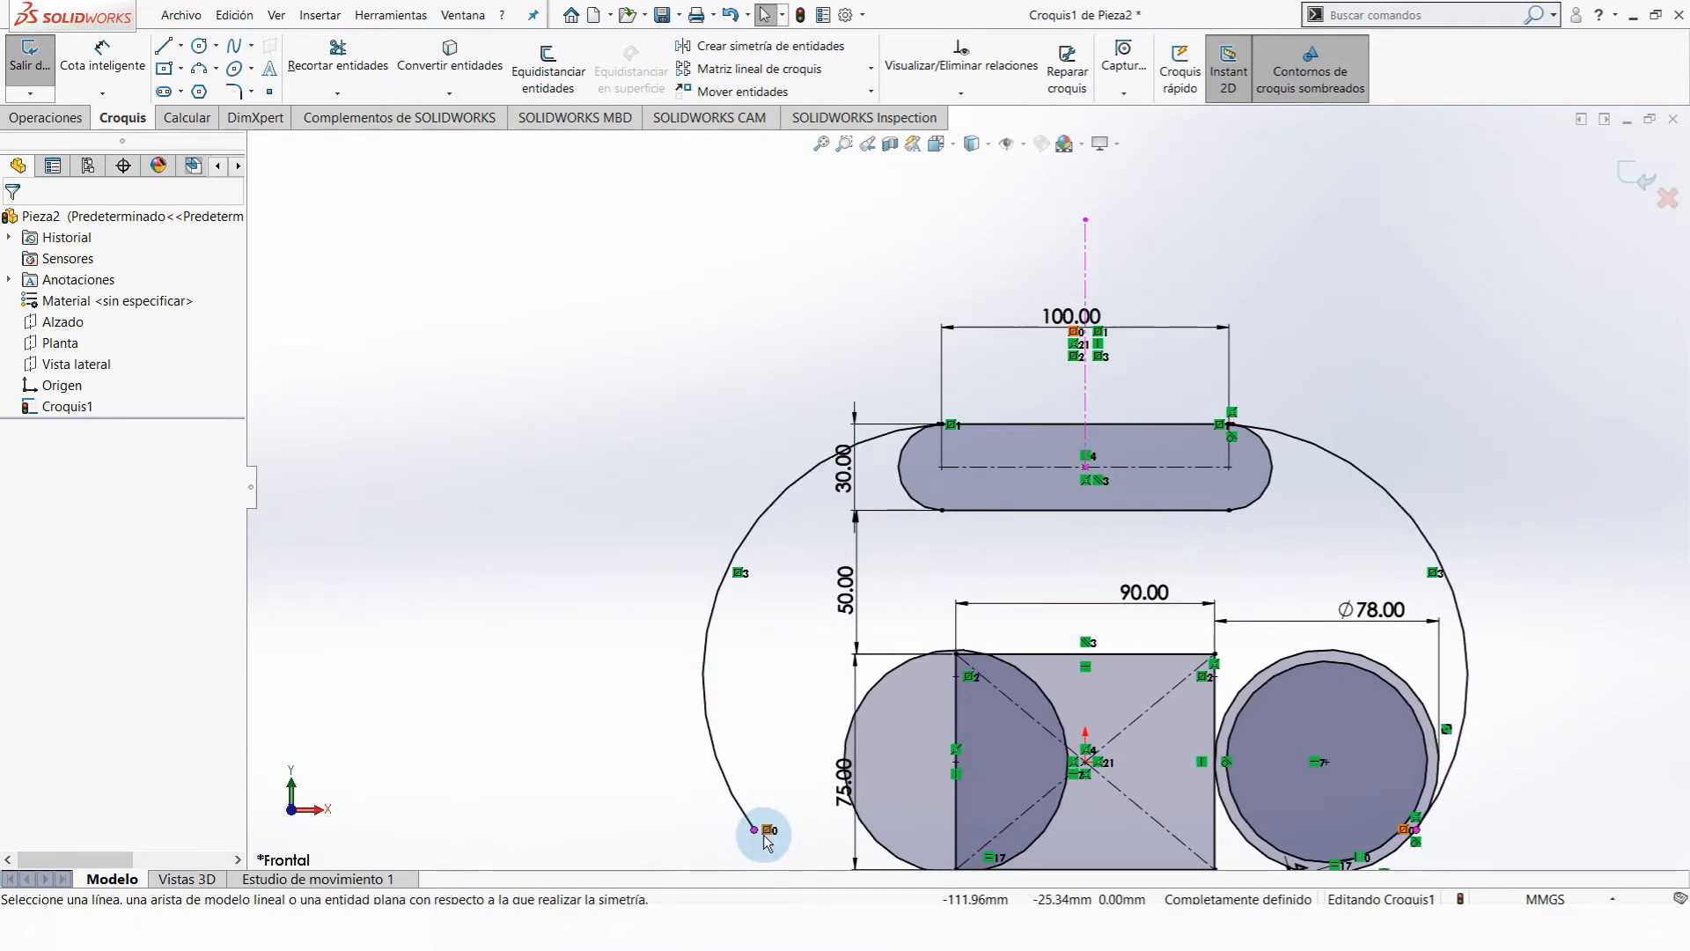
{"action": "left_click", "coordinate": [737, 572]}
{"action": "left_click", "coordinate": [949, 427]}
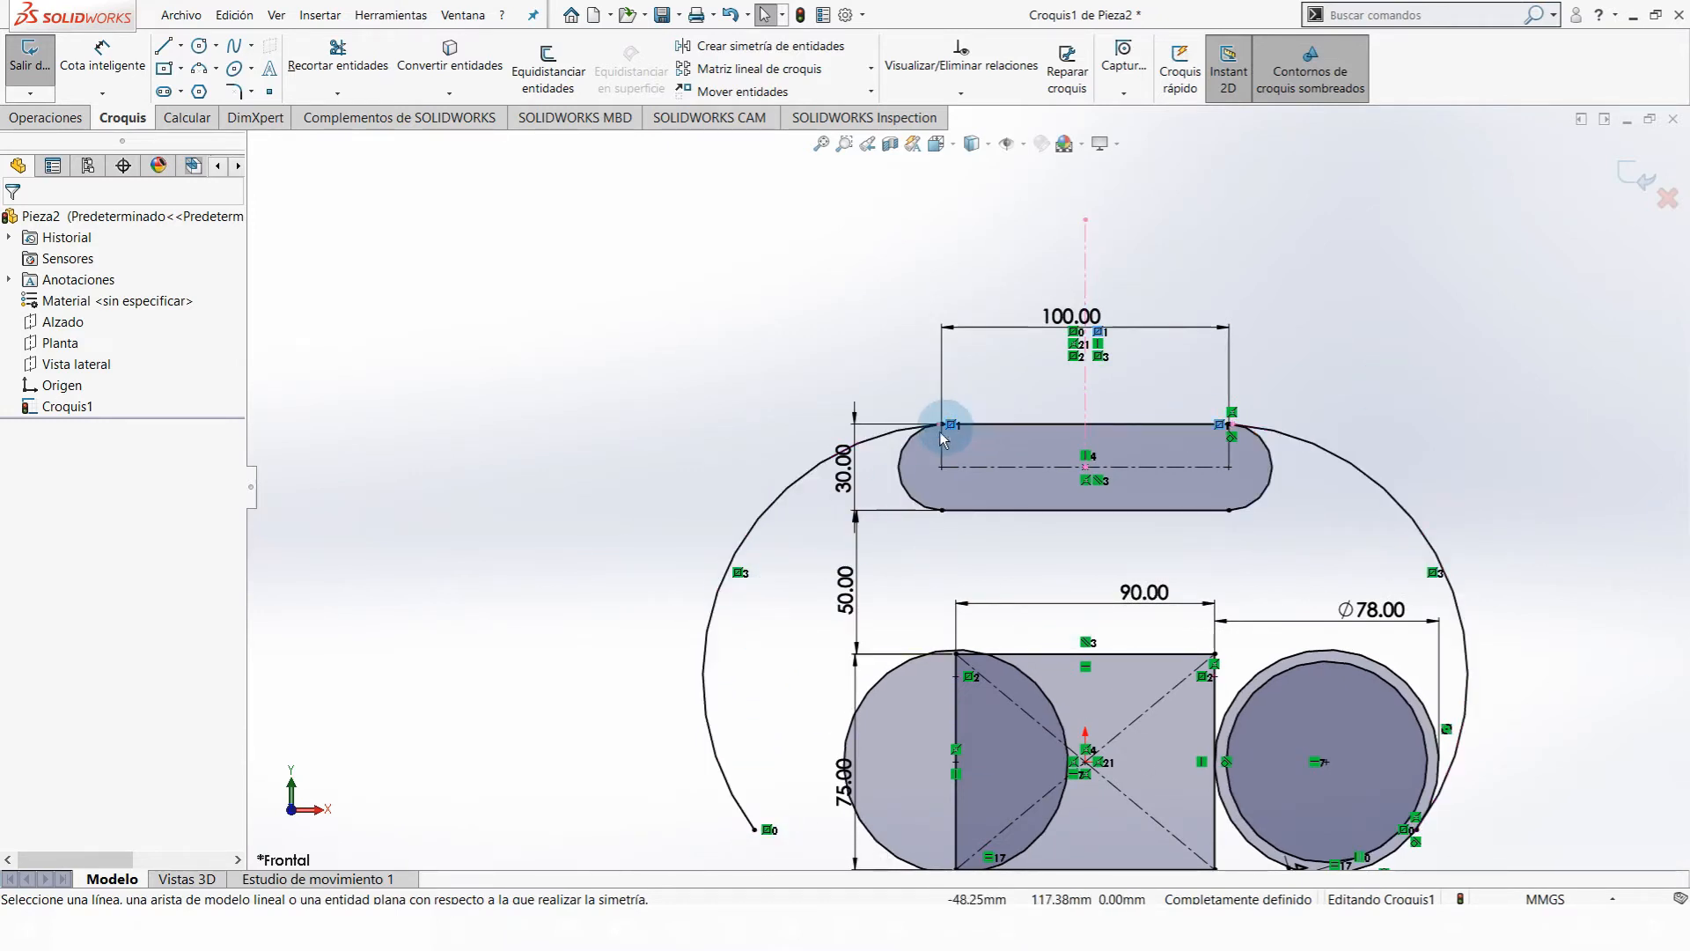
{"action": "left_click", "coordinate": [739, 573]}
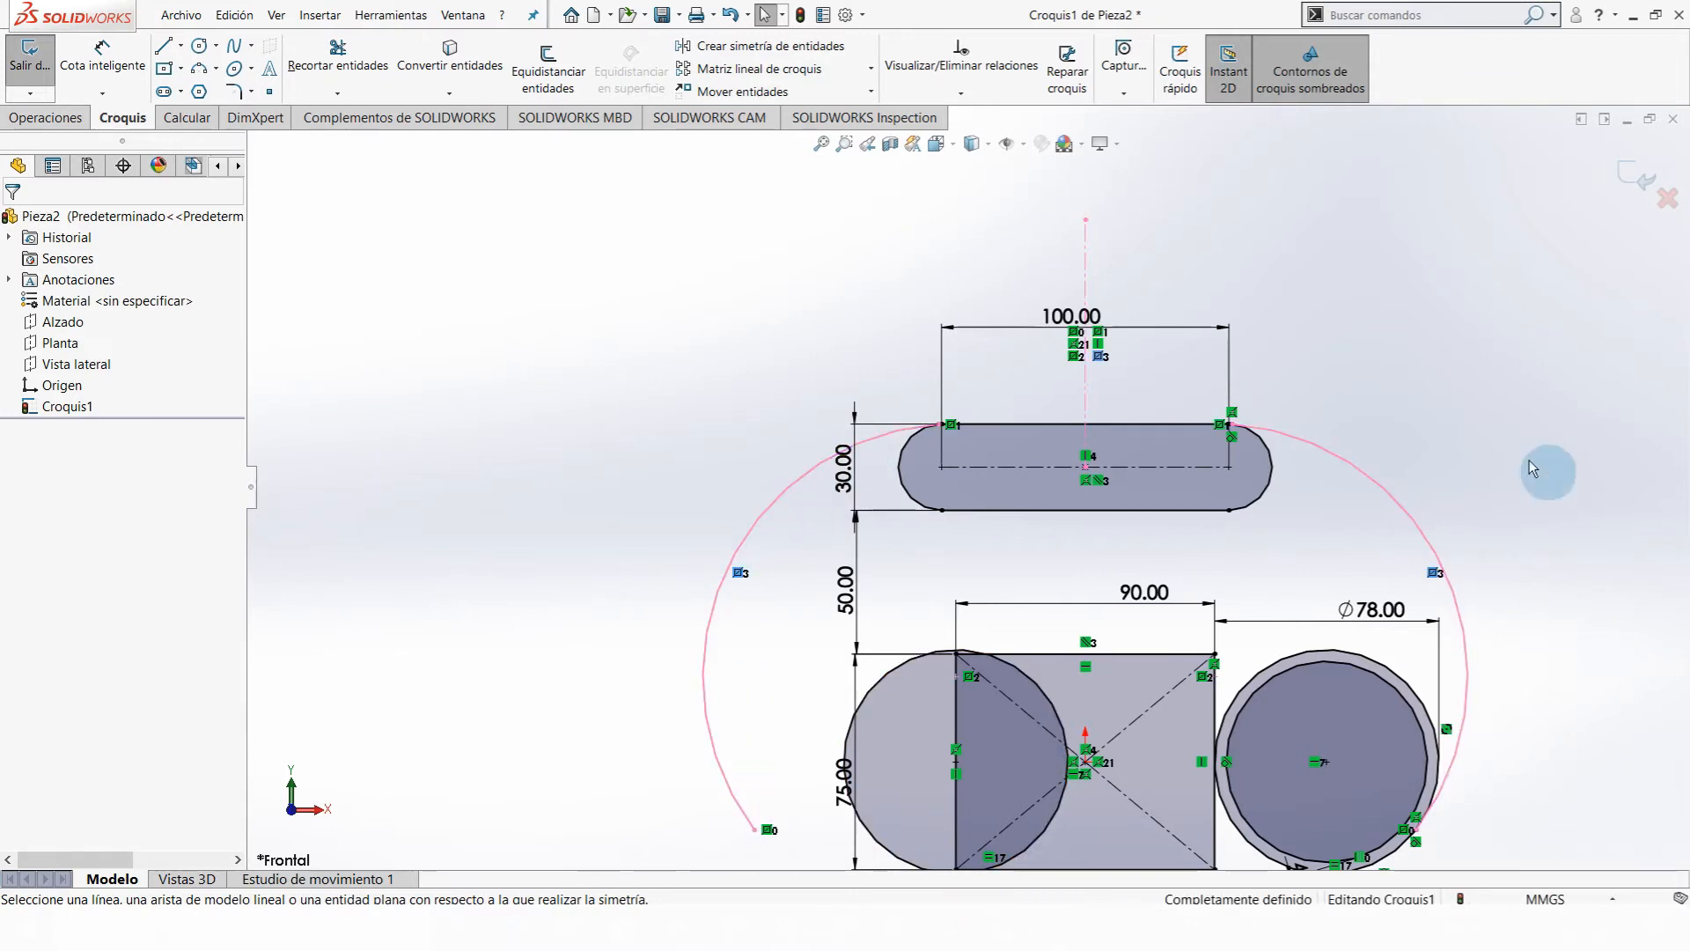
{"action": "left_click", "coordinate": [1465, 451]}
{"action": "scroll", "coordinate": [1092, 462], "scroll_direction": "up", "scroll_amount": 3}
{"action": "scroll", "coordinate": [1144, 480], "scroll_direction": "down", "scroll_amount": 3}
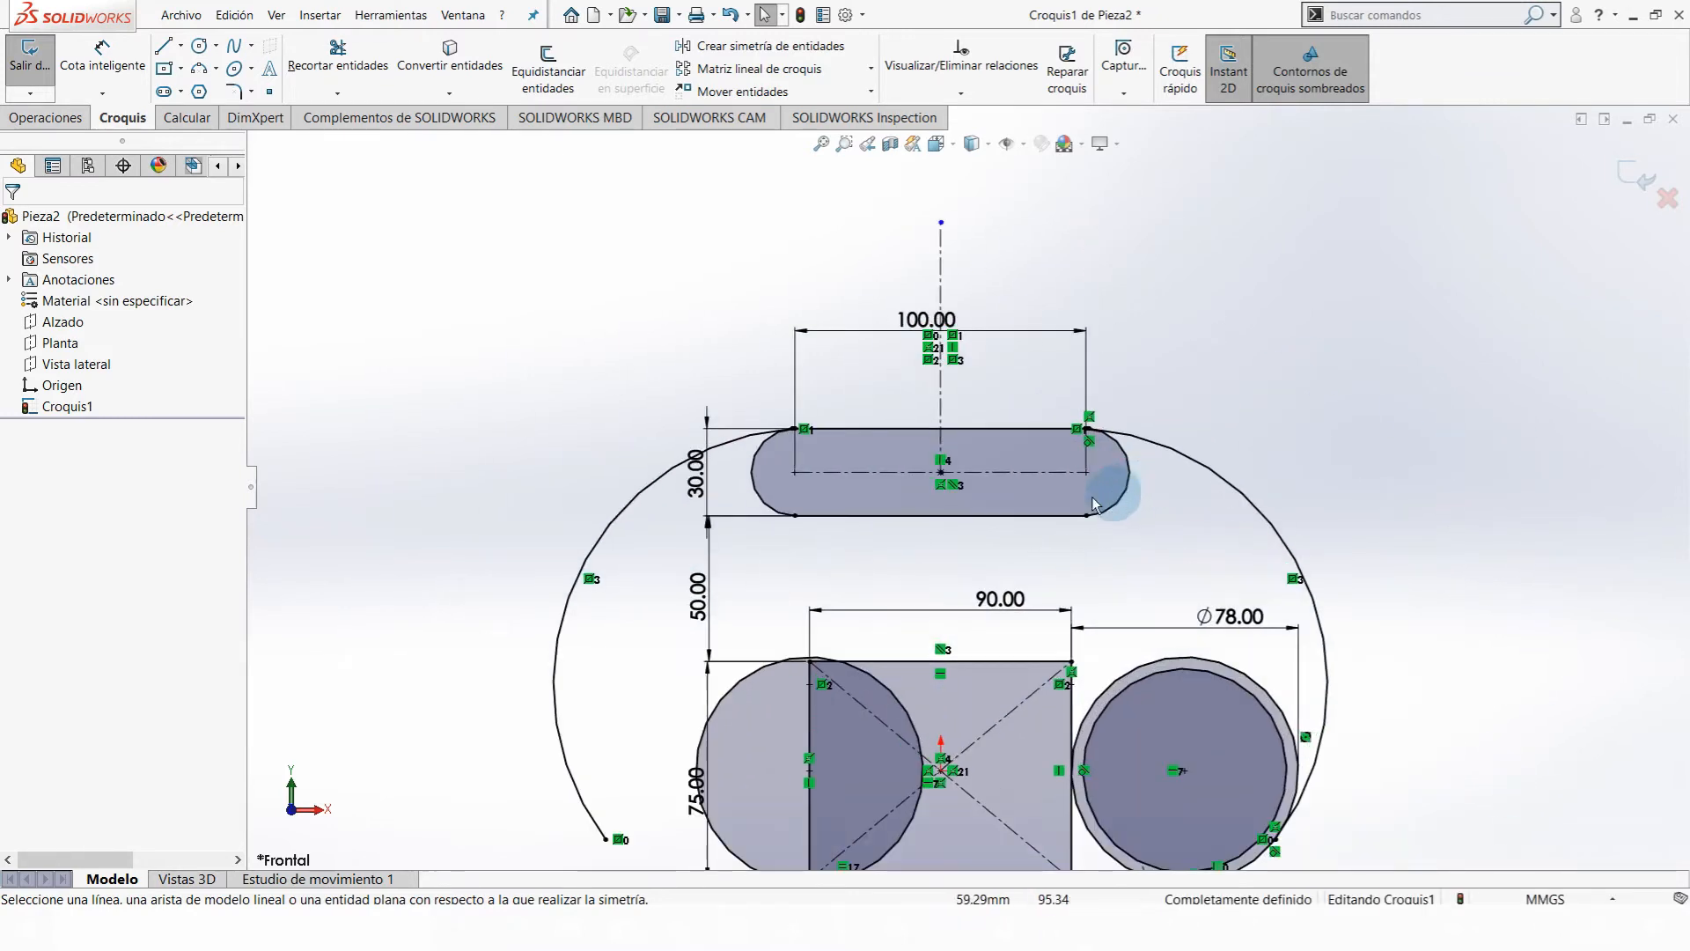
{"action": "scroll", "coordinate": [1056, 704], "scroll_direction": "up", "scroll_amount": 2}
{"action": "scroll", "coordinate": [1241, 682], "scroll_direction": "down", "scroll_amount": 2}
{"action": "scroll", "coordinate": [784, 544], "scroll_direction": "up", "scroll_amount": 1}
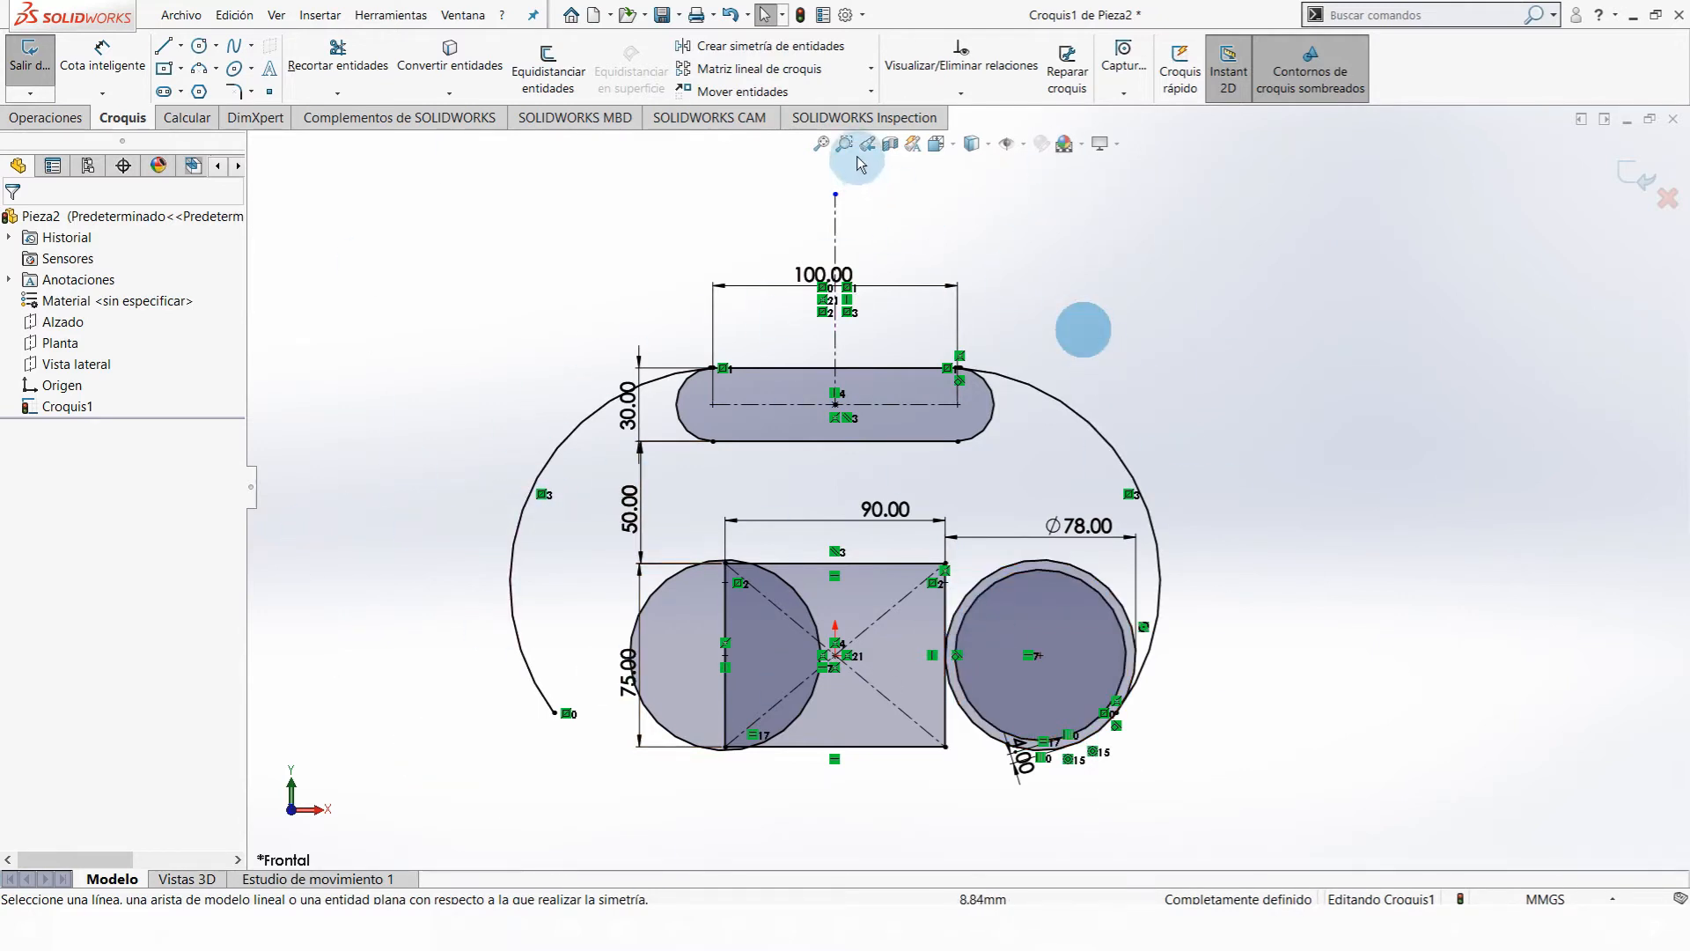
{"action": "left_click", "coordinate": [916, 145]}
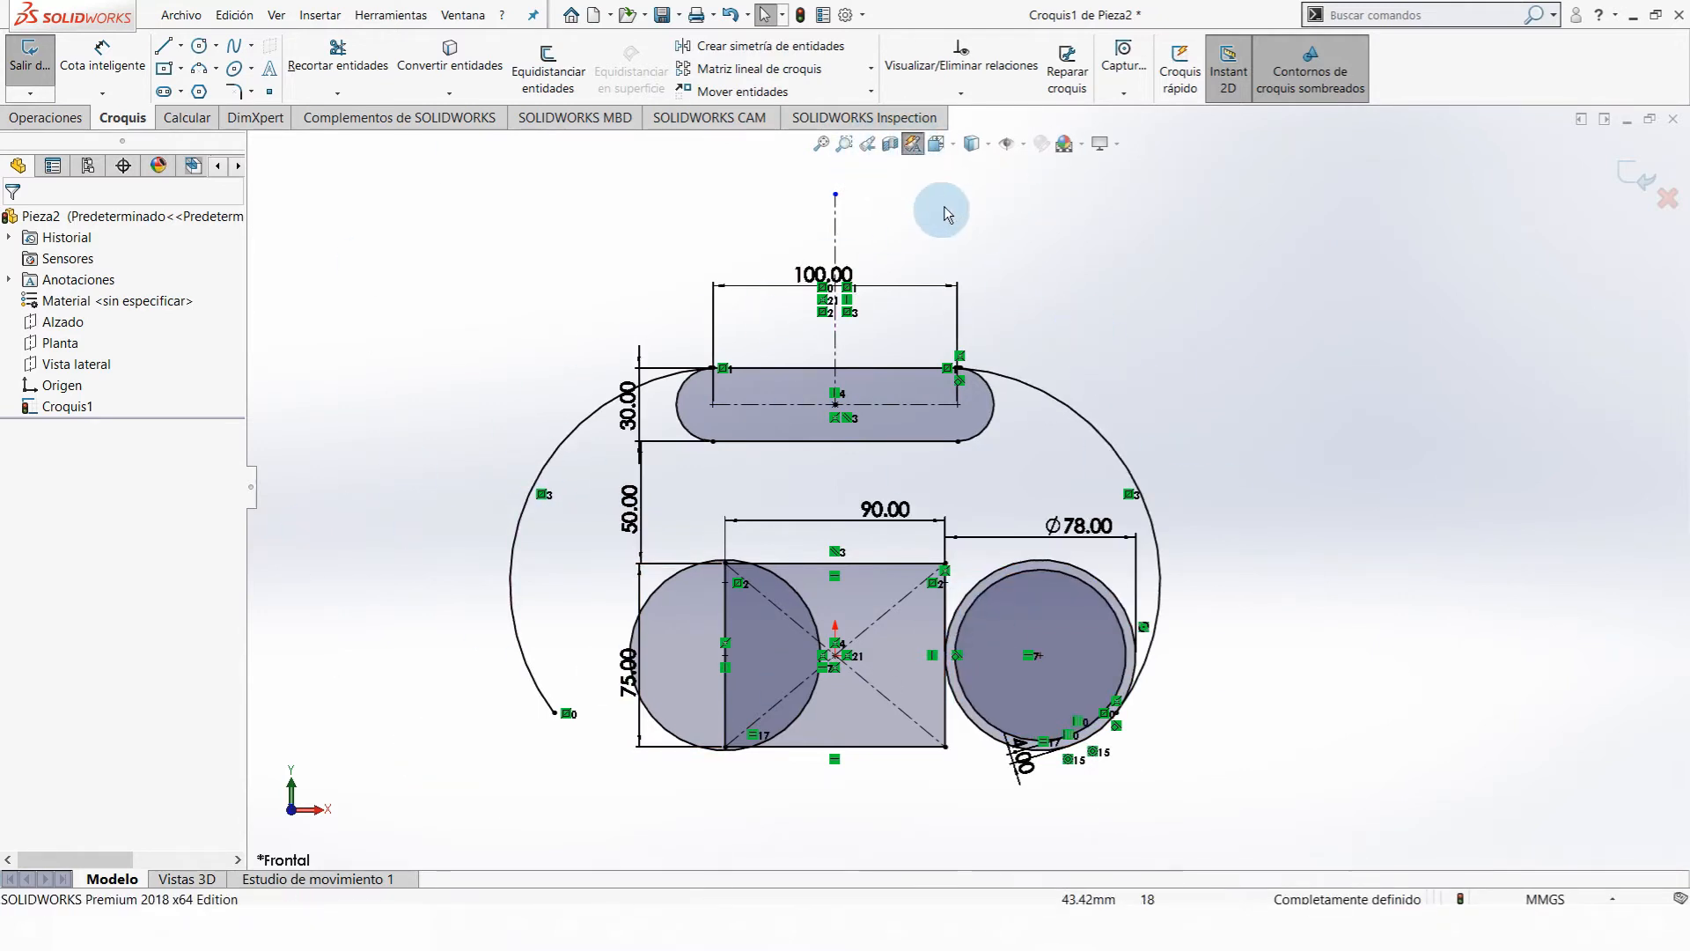
{"action": "left_click", "coordinate": [1022, 148]}
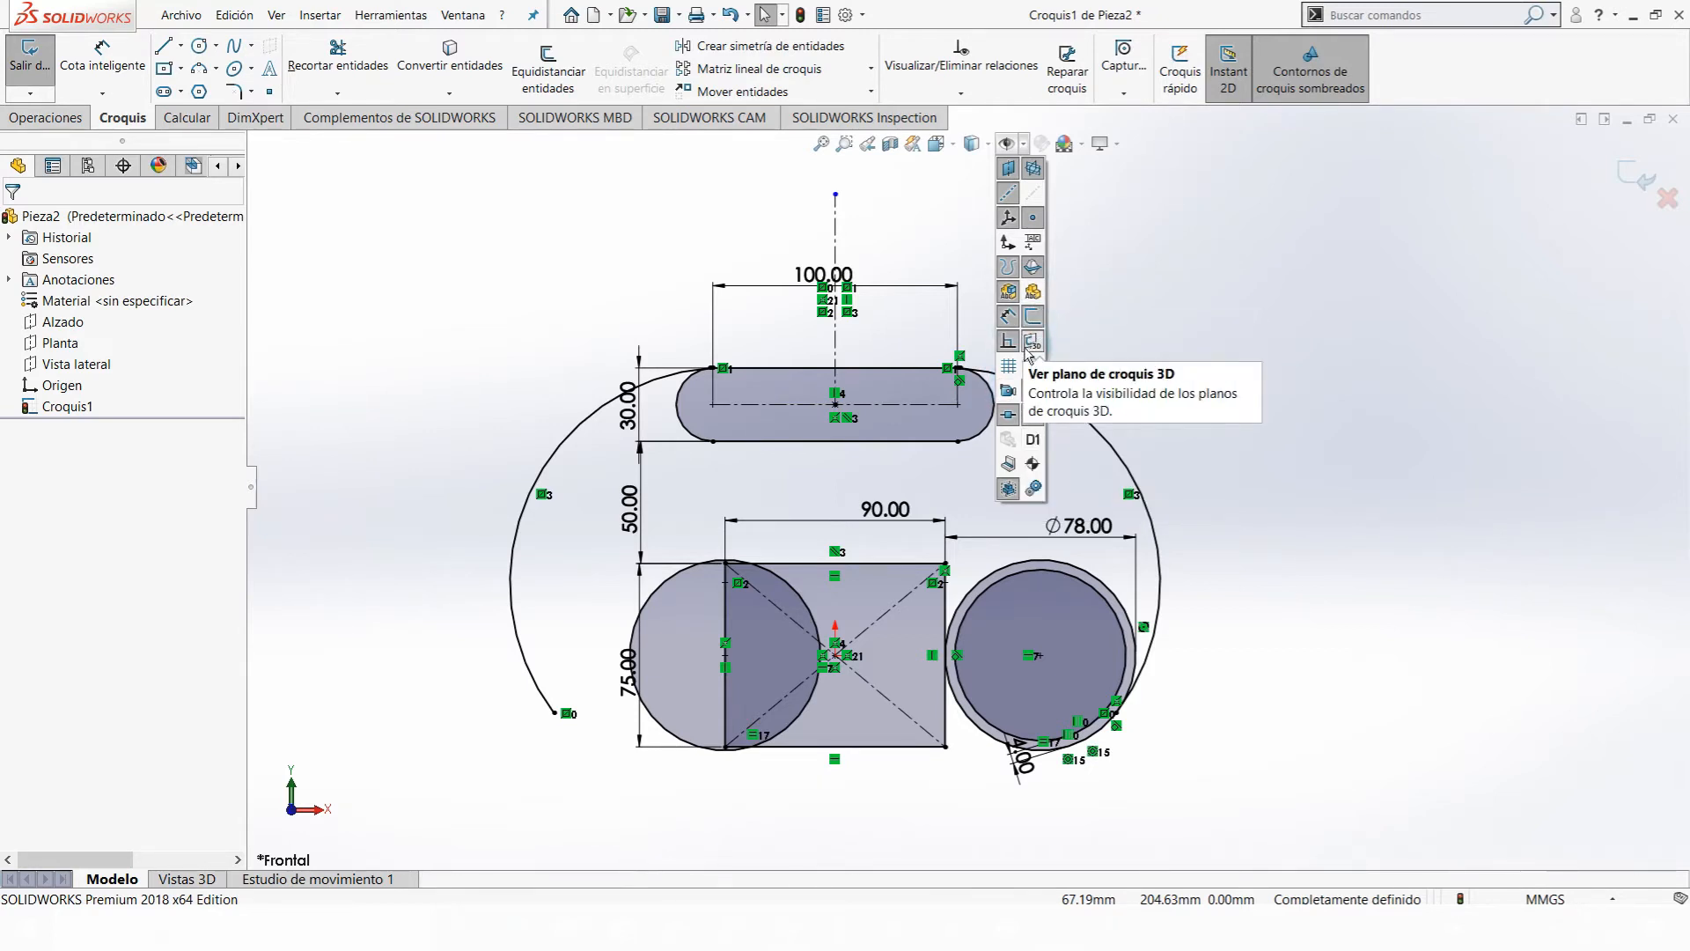
{"action": "left_click", "coordinate": [542, 381]}
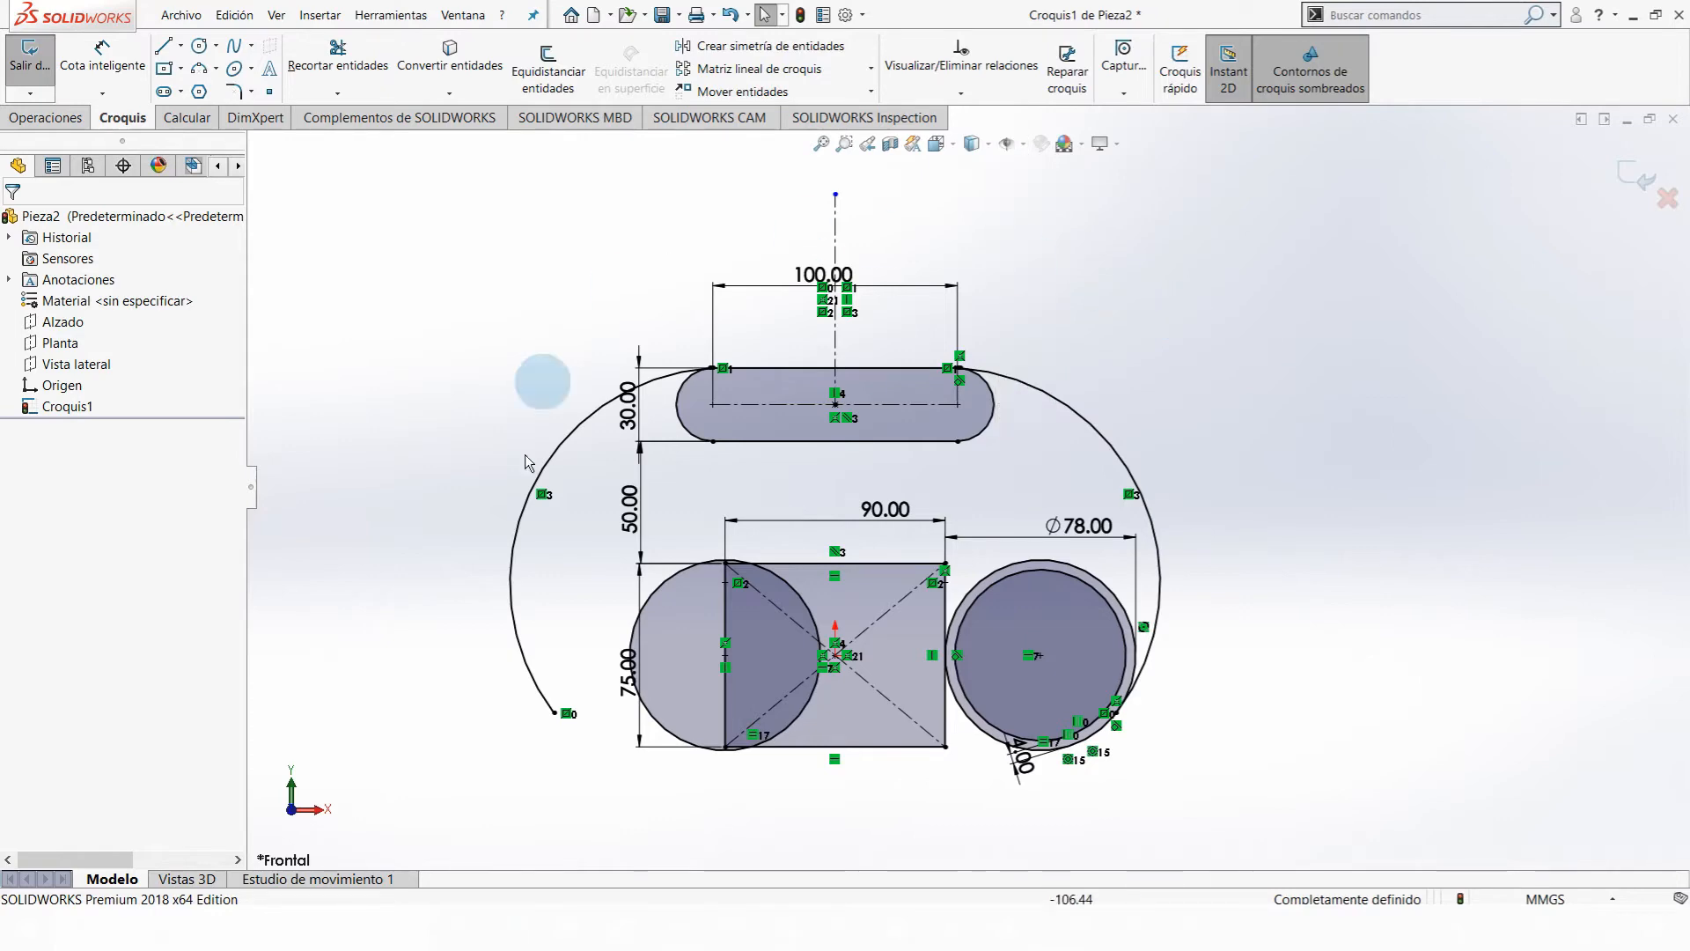
{"action": "scroll", "coordinate": [928, 472], "scroll_direction": "down", "scroll_amount": 2}
{"action": "scroll", "coordinate": [750, 294], "scroll_direction": "up", "scroll_amount": 2}
{"action": "scroll", "coordinate": [750, 294], "scroll_direction": "down", "scroll_amount": 4}
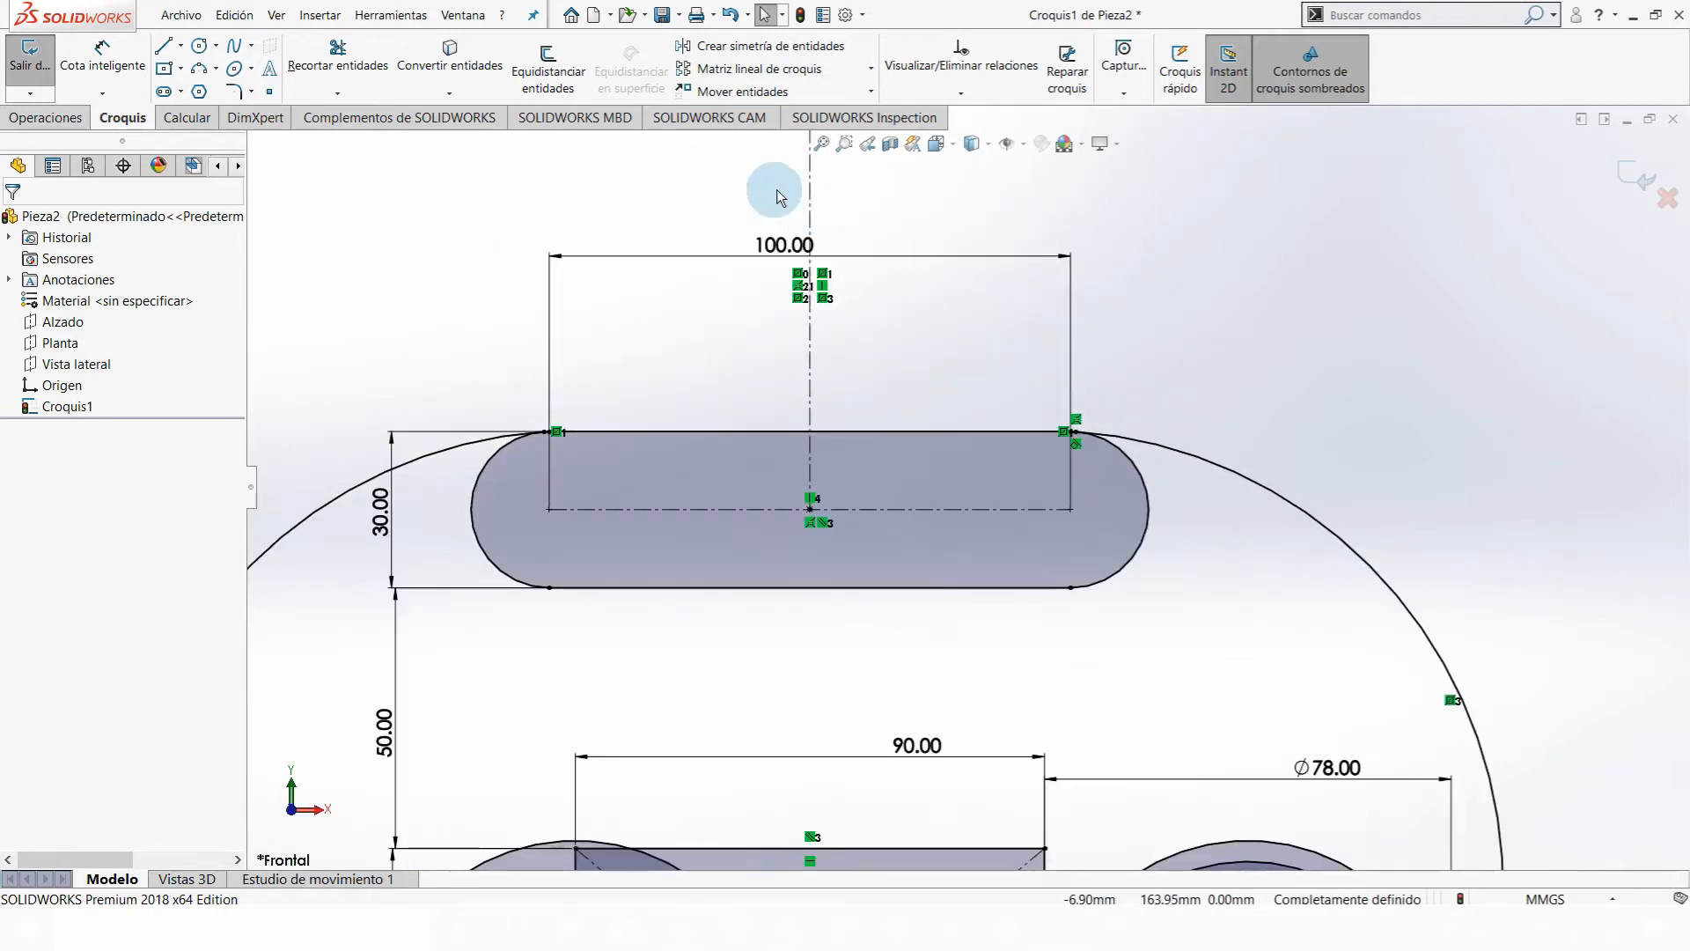
{"action": "scroll", "coordinate": [684, 396], "scroll_direction": "down", "scroll_amount": 3}
{"action": "scroll", "coordinate": [710, 414], "scroll_direction": "up", "scroll_amount": 3}
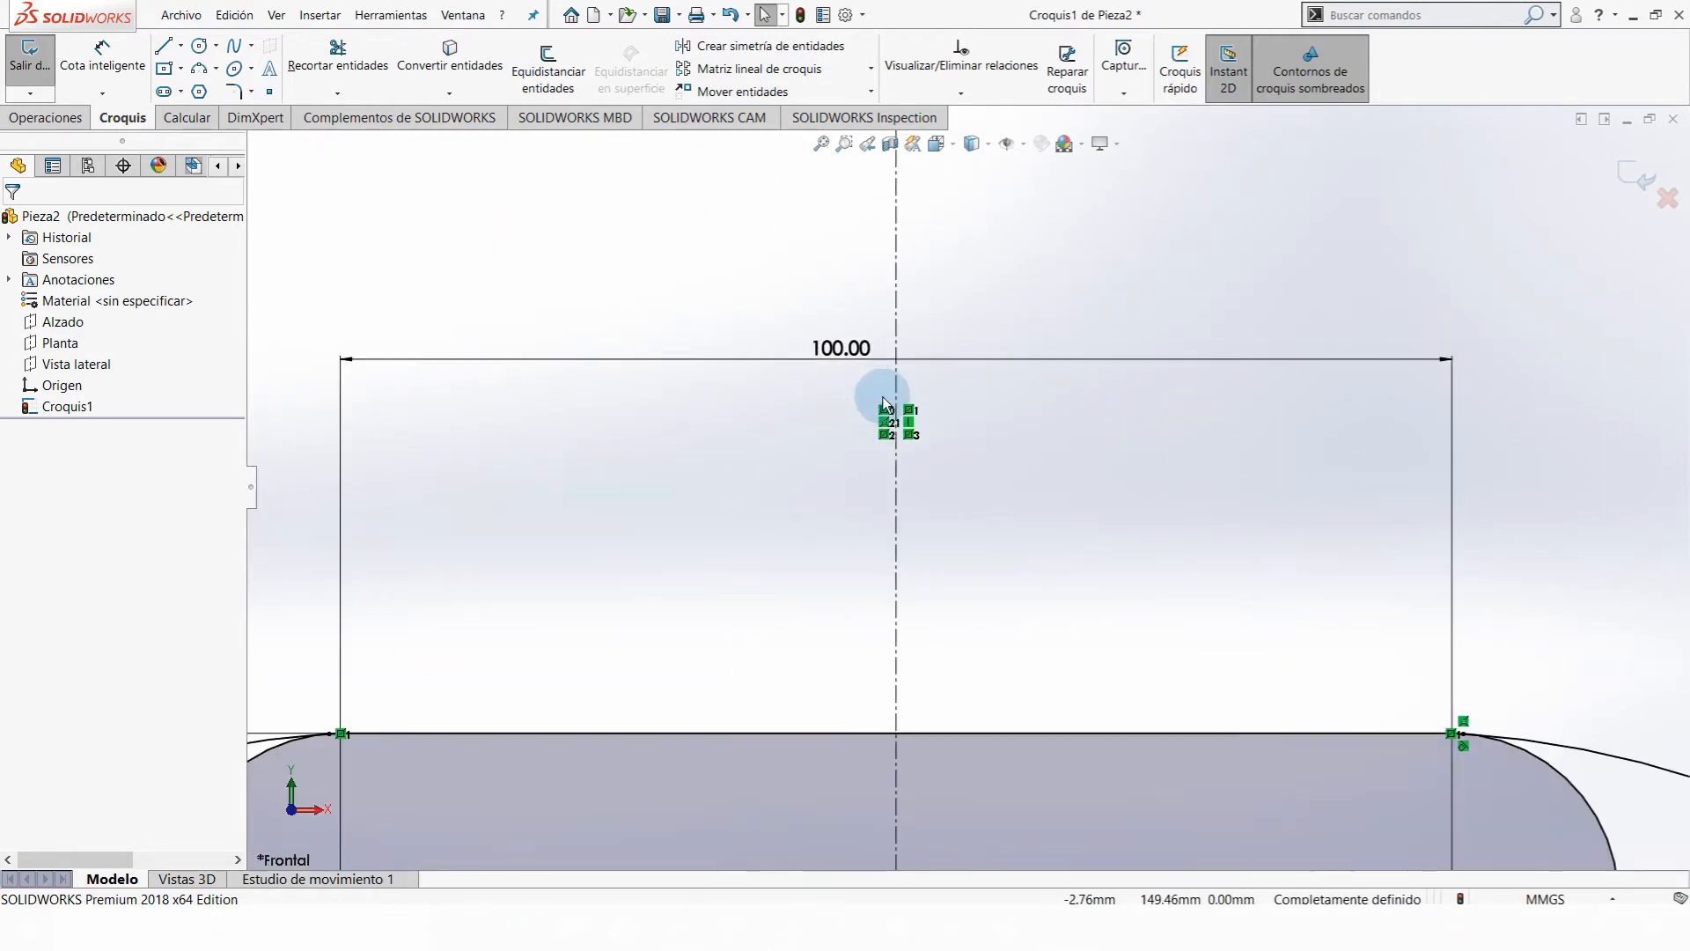
{"action": "scroll", "coordinate": [1192, 664], "scroll_direction": "up", "scroll_amount": 6}
{"action": "scroll", "coordinate": [754, 509], "scroll_direction": "down", "scroll_amount": 3}
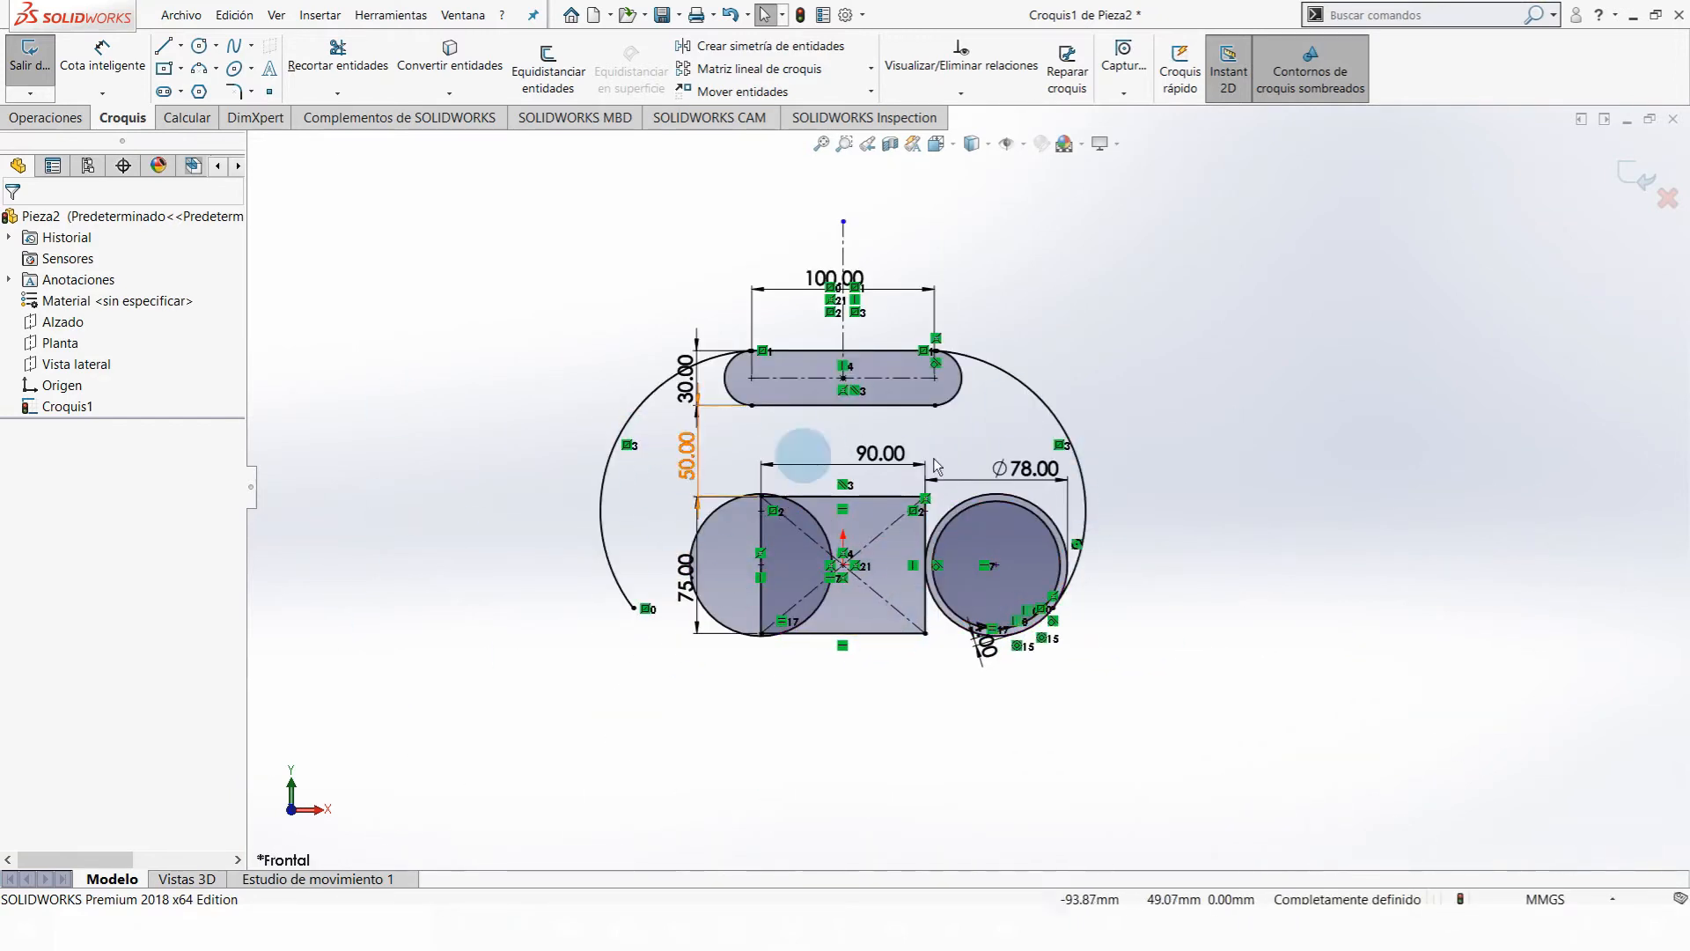
{"action": "scroll", "coordinate": [838, 453], "scroll_direction": "down", "scroll_amount": 2}
{"action": "scroll", "coordinate": [911, 324], "scroll_direction": "down", "scroll_amount": 2}
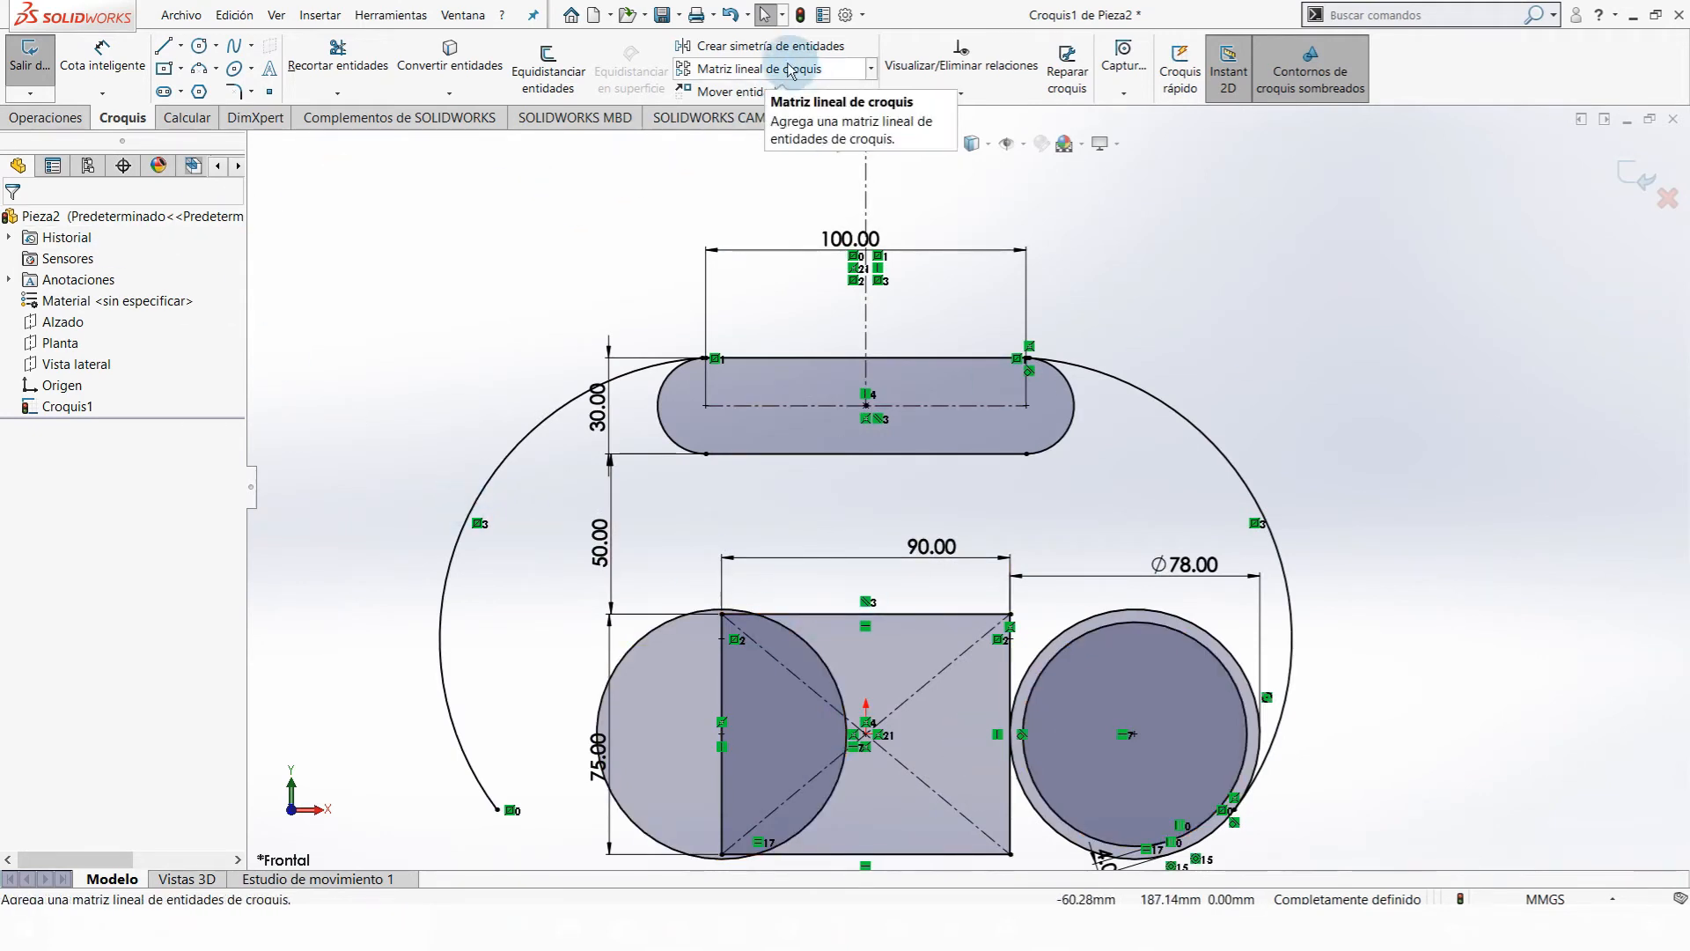
{"action": "left_click", "coordinate": [875, 73]}
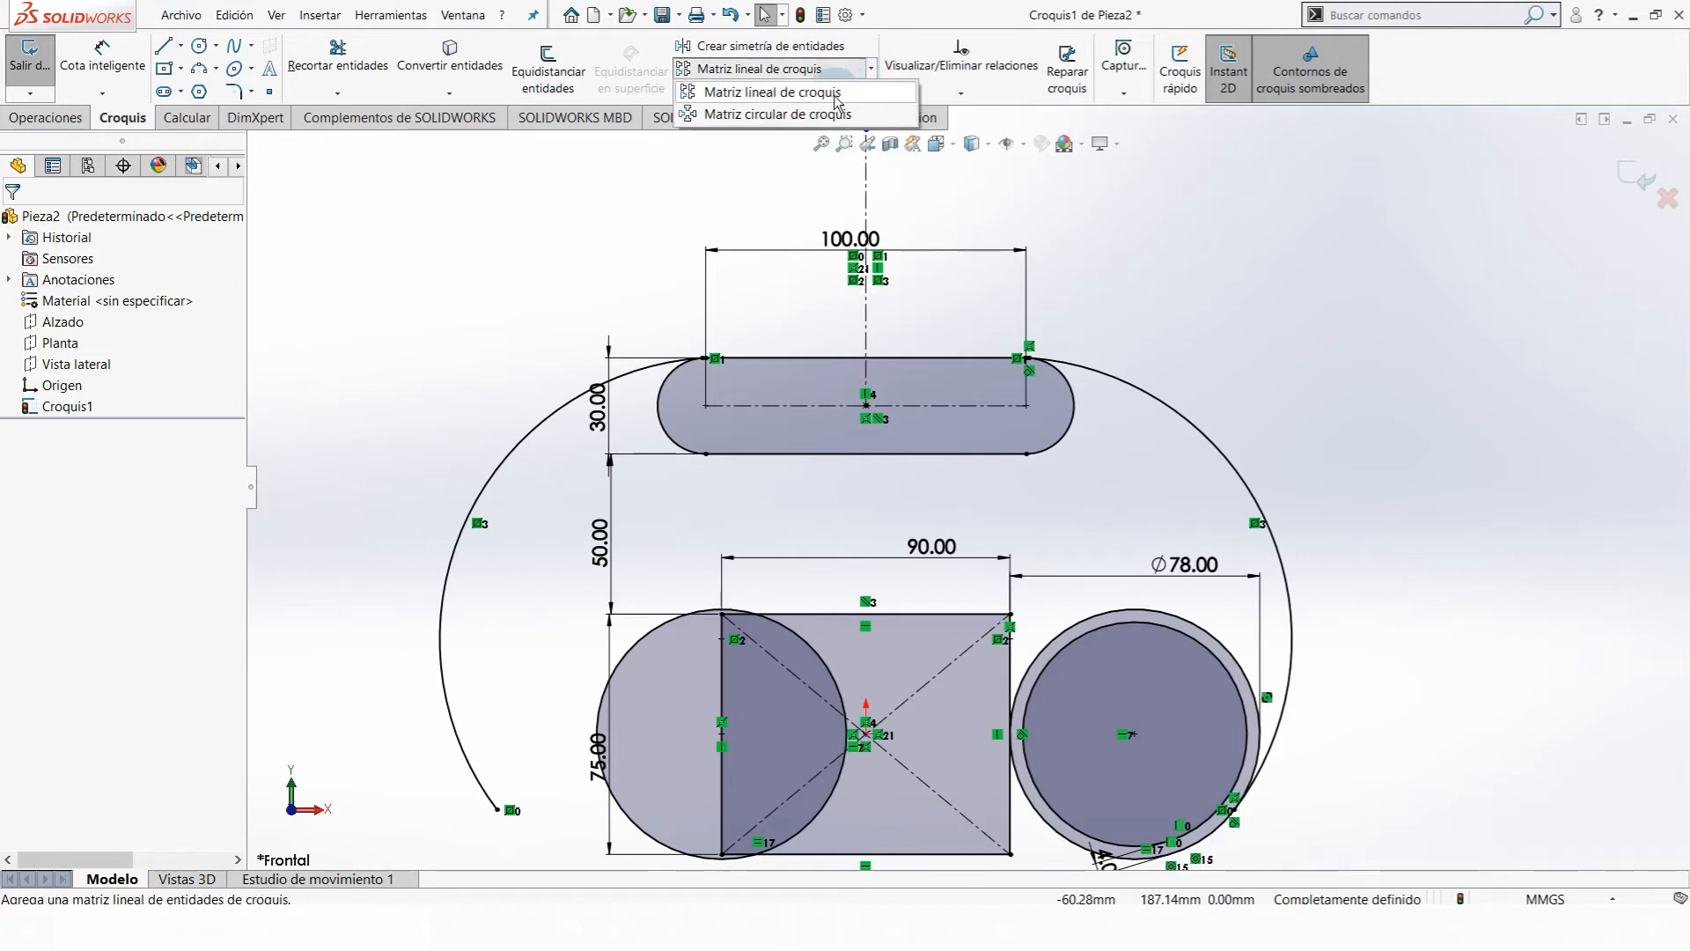
{"action": "left_click", "coordinate": [1322, 317]}
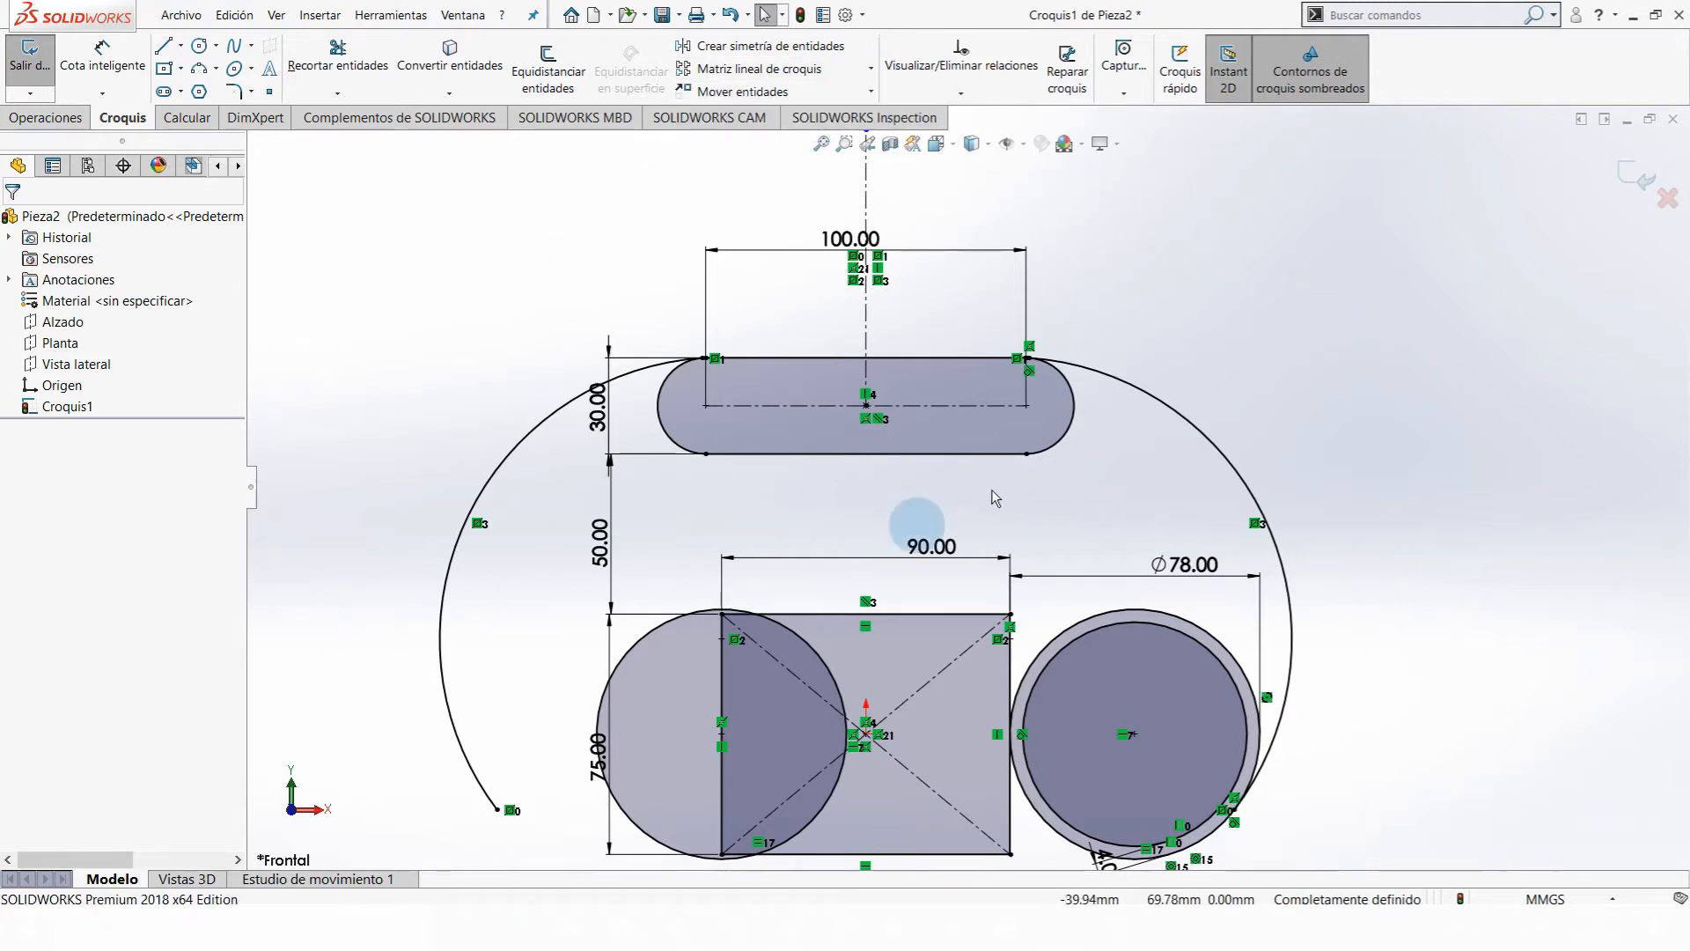
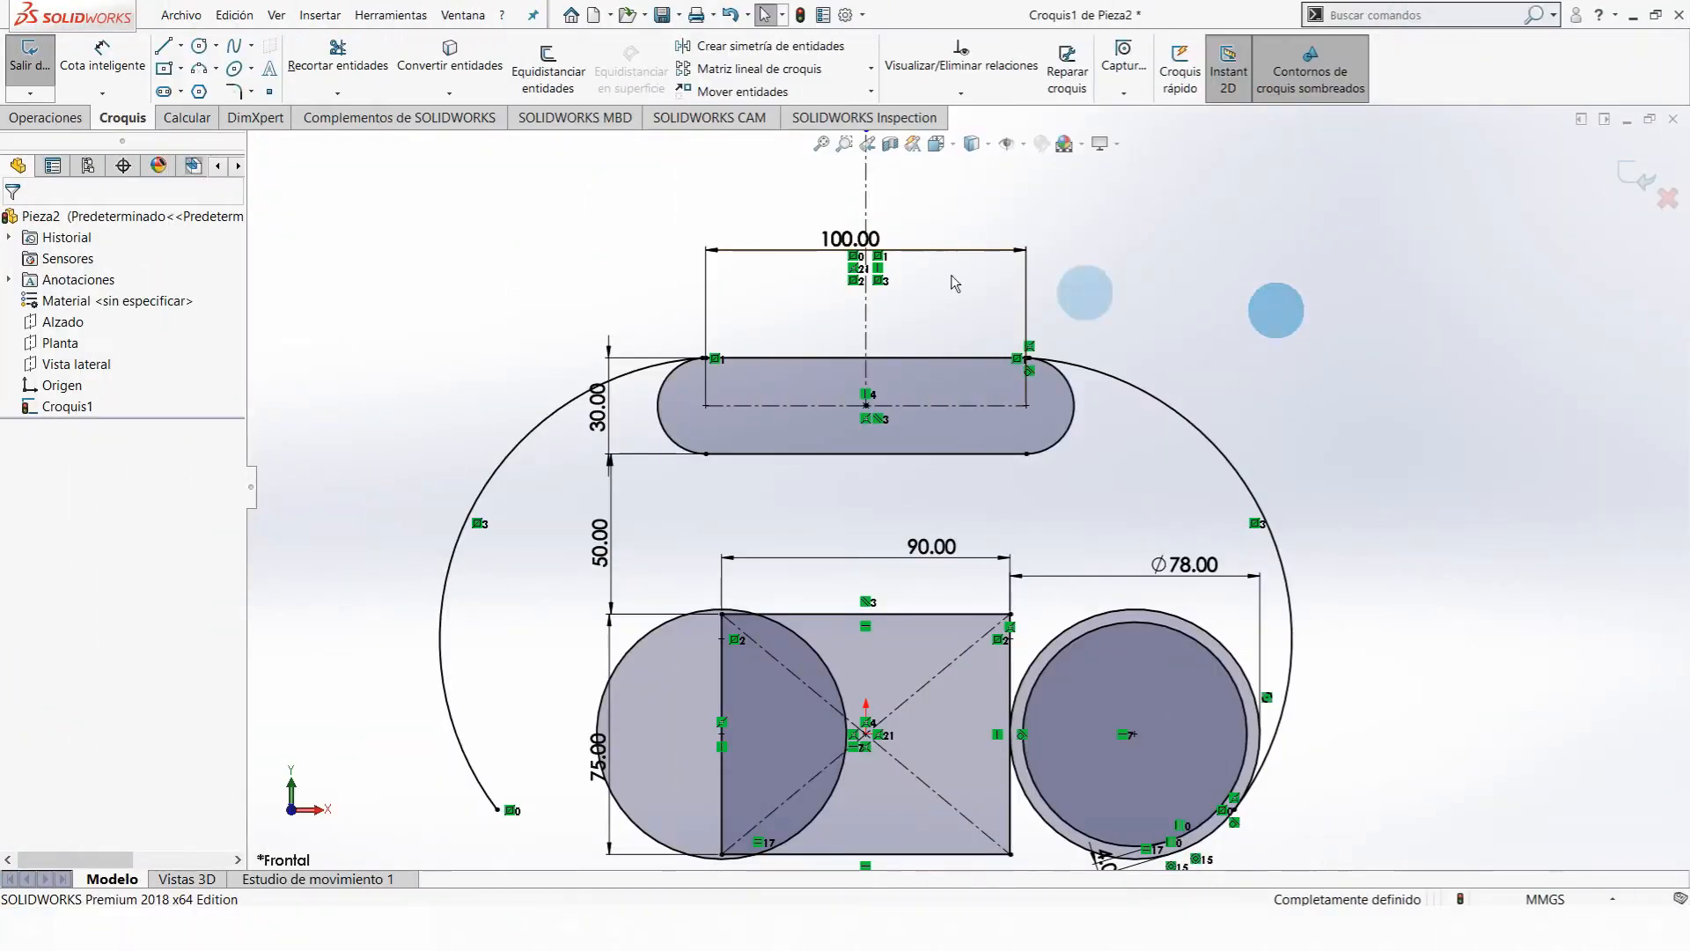
- Exit the sketch and extrude the two regions that make up the rectangle to a depth of 62 mm
{"action": "left_click", "coordinate": [22, 84]}
{"action": "scroll", "coordinate": [1167, 630], "scroll_direction": "up", "scroll_amount": 3}
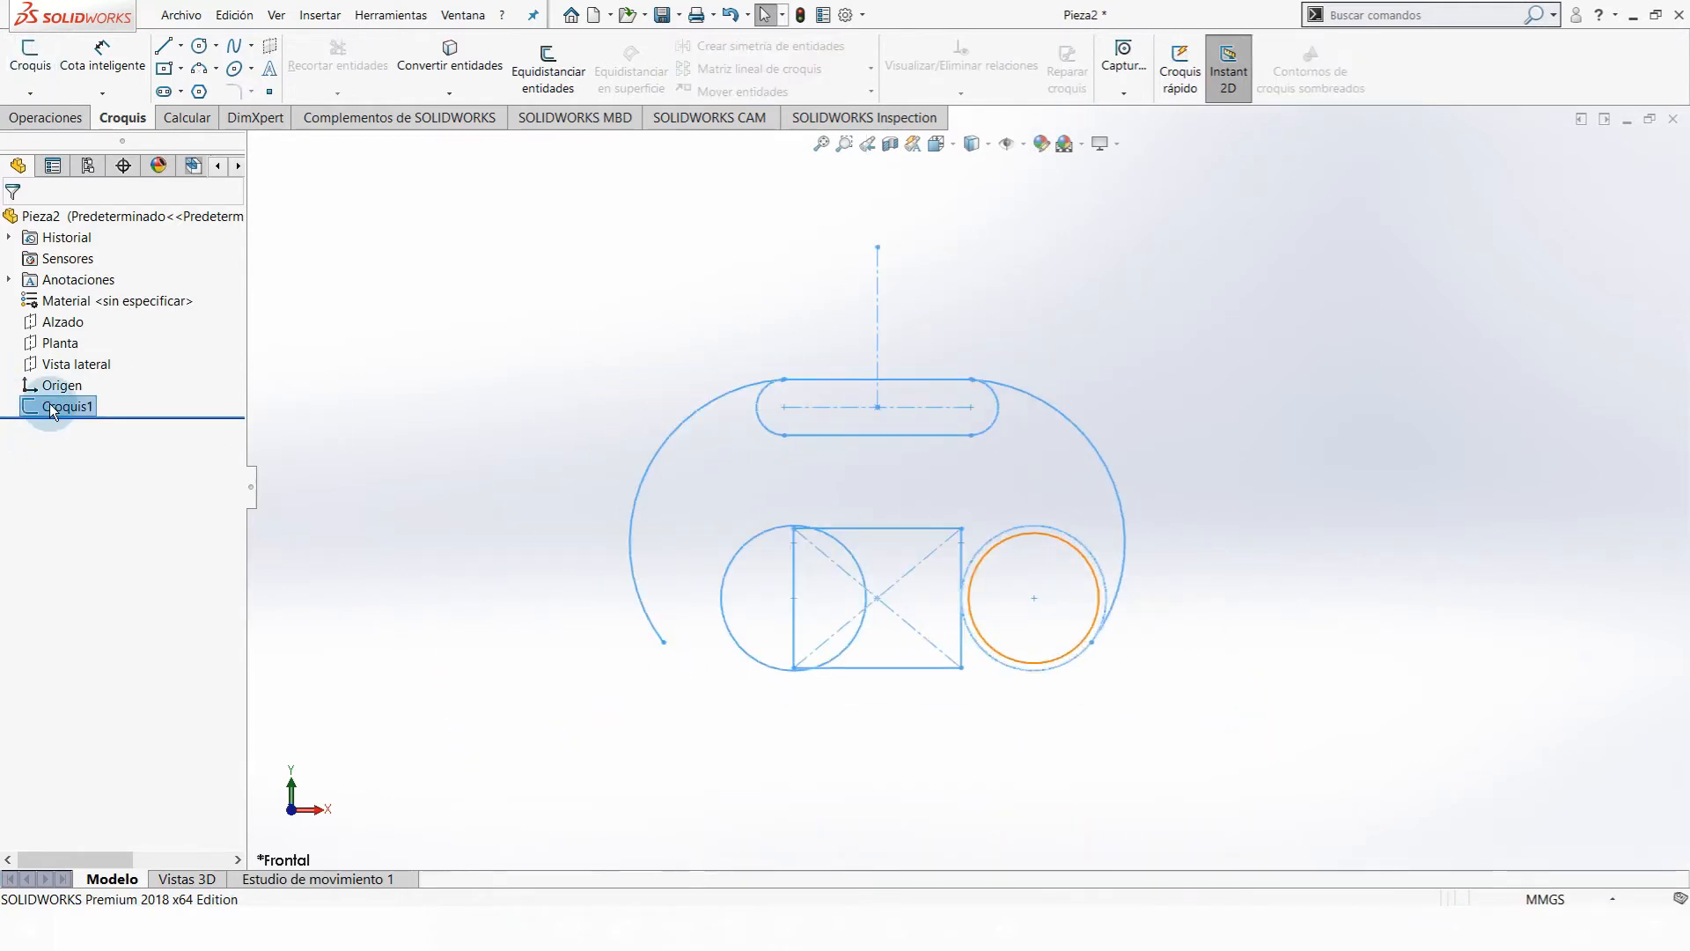
{"action": "left_click", "coordinate": [44, 117]}
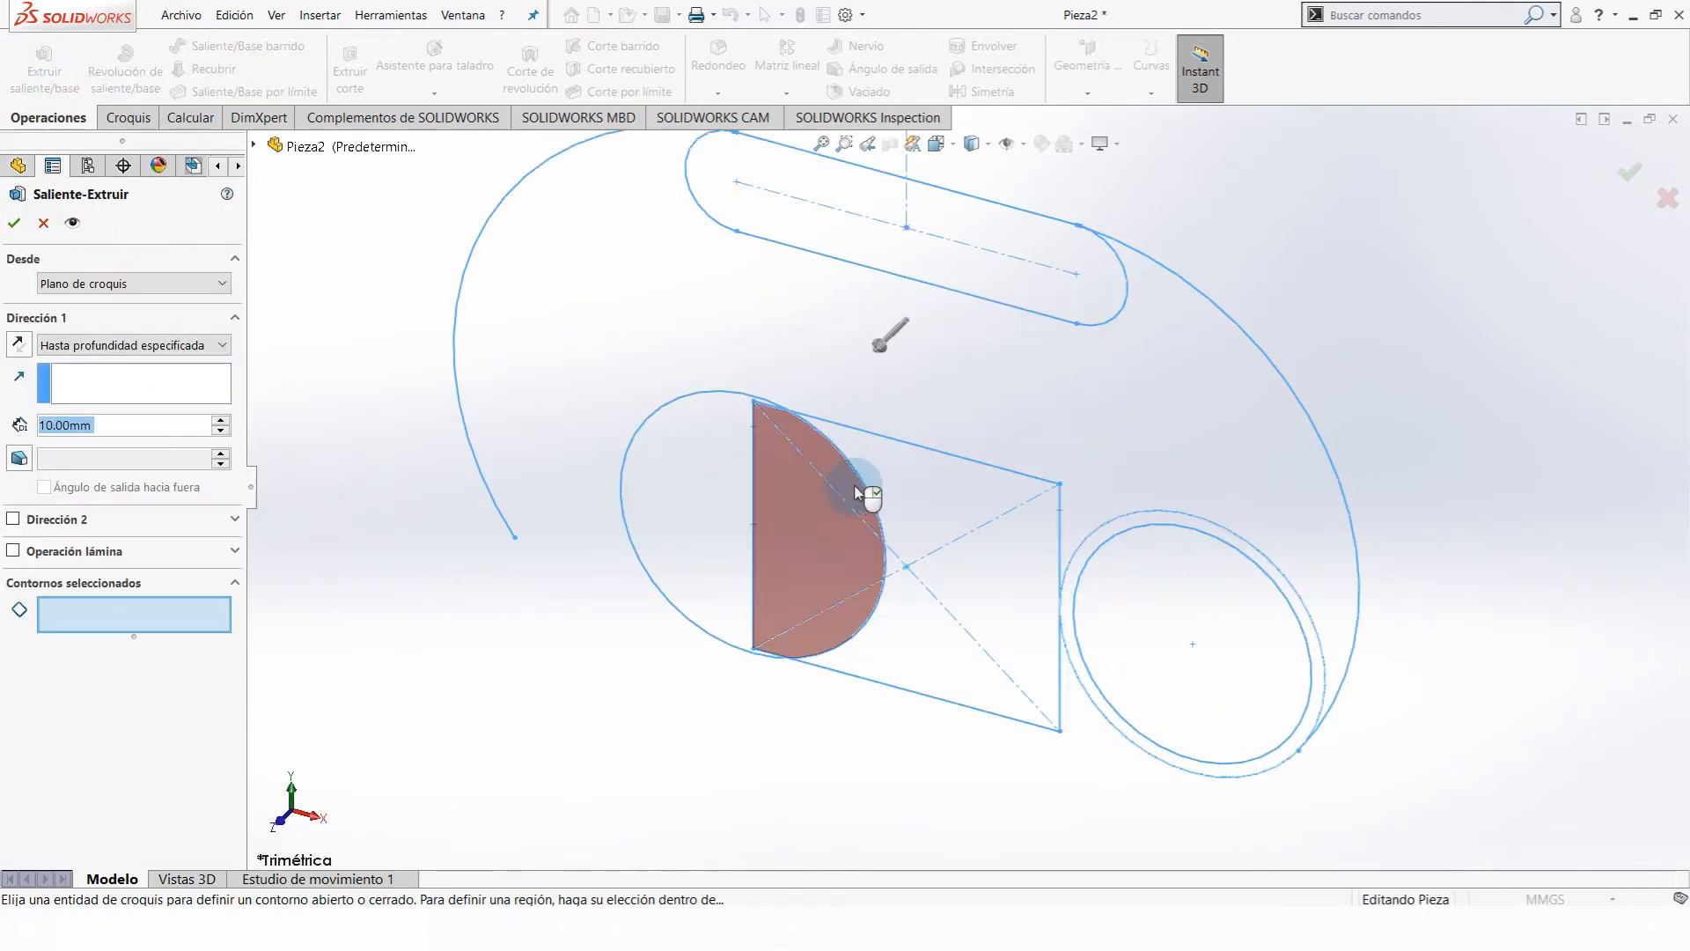
{"action": "scroll", "coordinate": [860, 484], "scroll_direction": "down", "scroll_amount": 2}
{"action": "left_click", "coordinate": [836, 487]}
{"action": "left_click", "coordinate": [780, 504]}
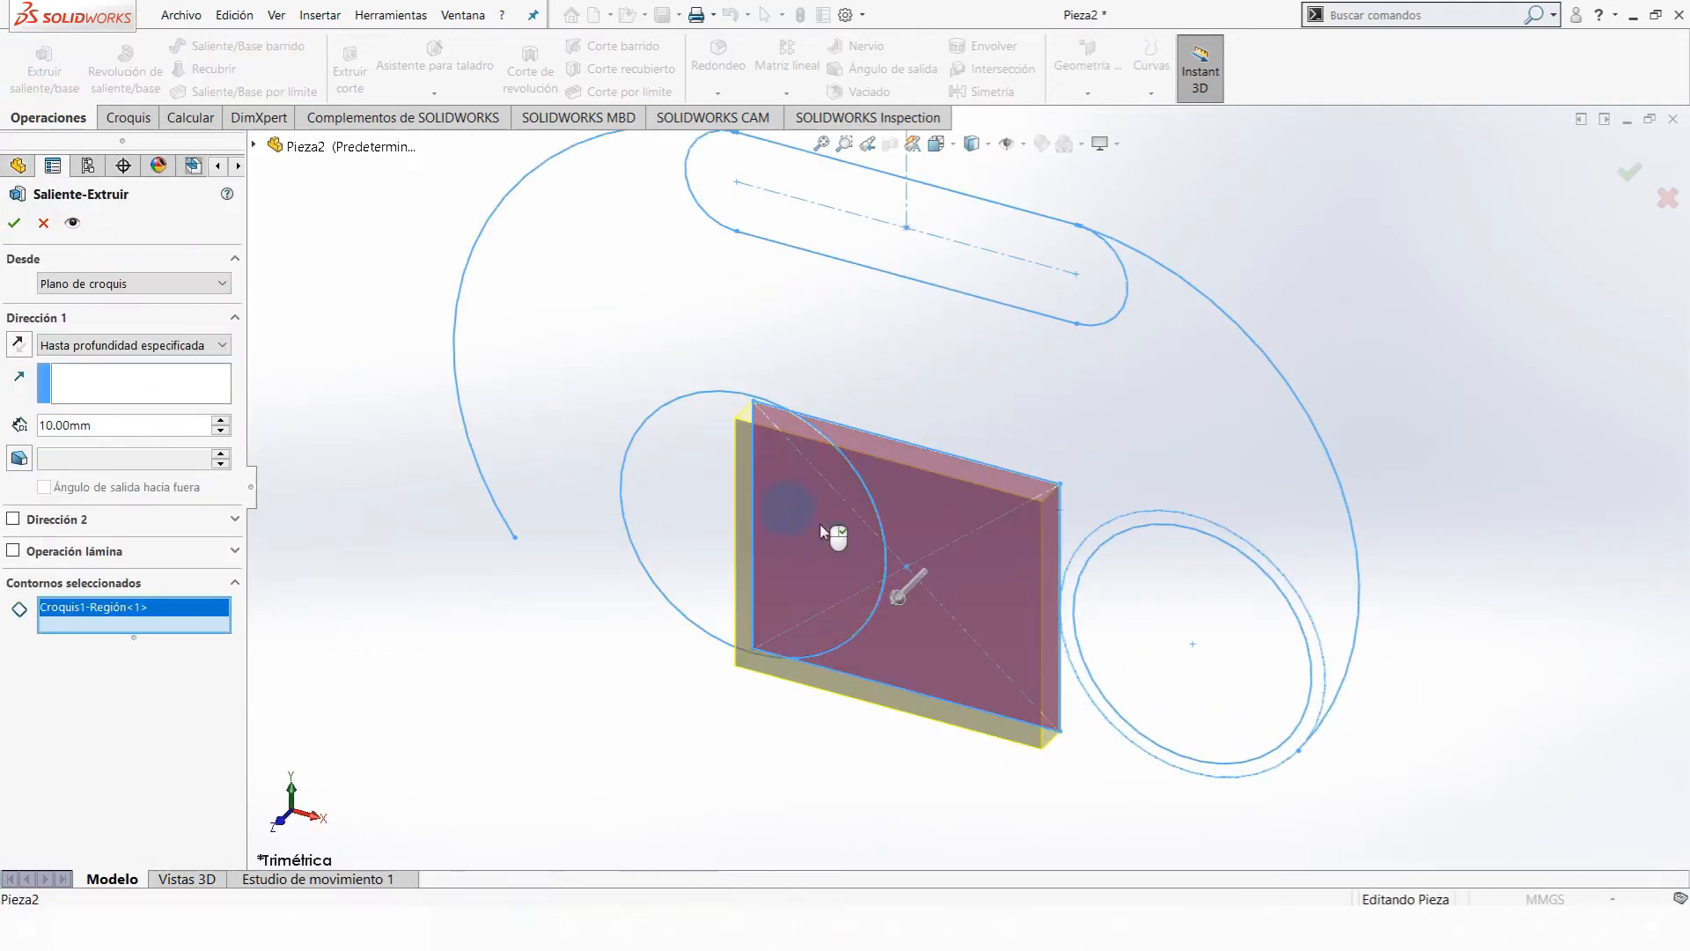
{"action": "mouse_move", "coordinate": [909, 543]}
{"action": "middle_mouse_down"}
{"action": "mouse_move", "coordinate": [969, 332]}
{"action": "mouse_move", "coordinate": [758, 475]}
{"action": "mouse_move", "coordinate": [795, 397]}
{"action": "mouse_move", "coordinate": [920, 601]}
{"action": "mouse_move", "coordinate": [969, 563]}
{"action": "mouse_move", "coordinate": [985, 573]}
{"action": "mouse_move", "coordinate": [931, 622]}
{"action": "middle_mouse_up"}
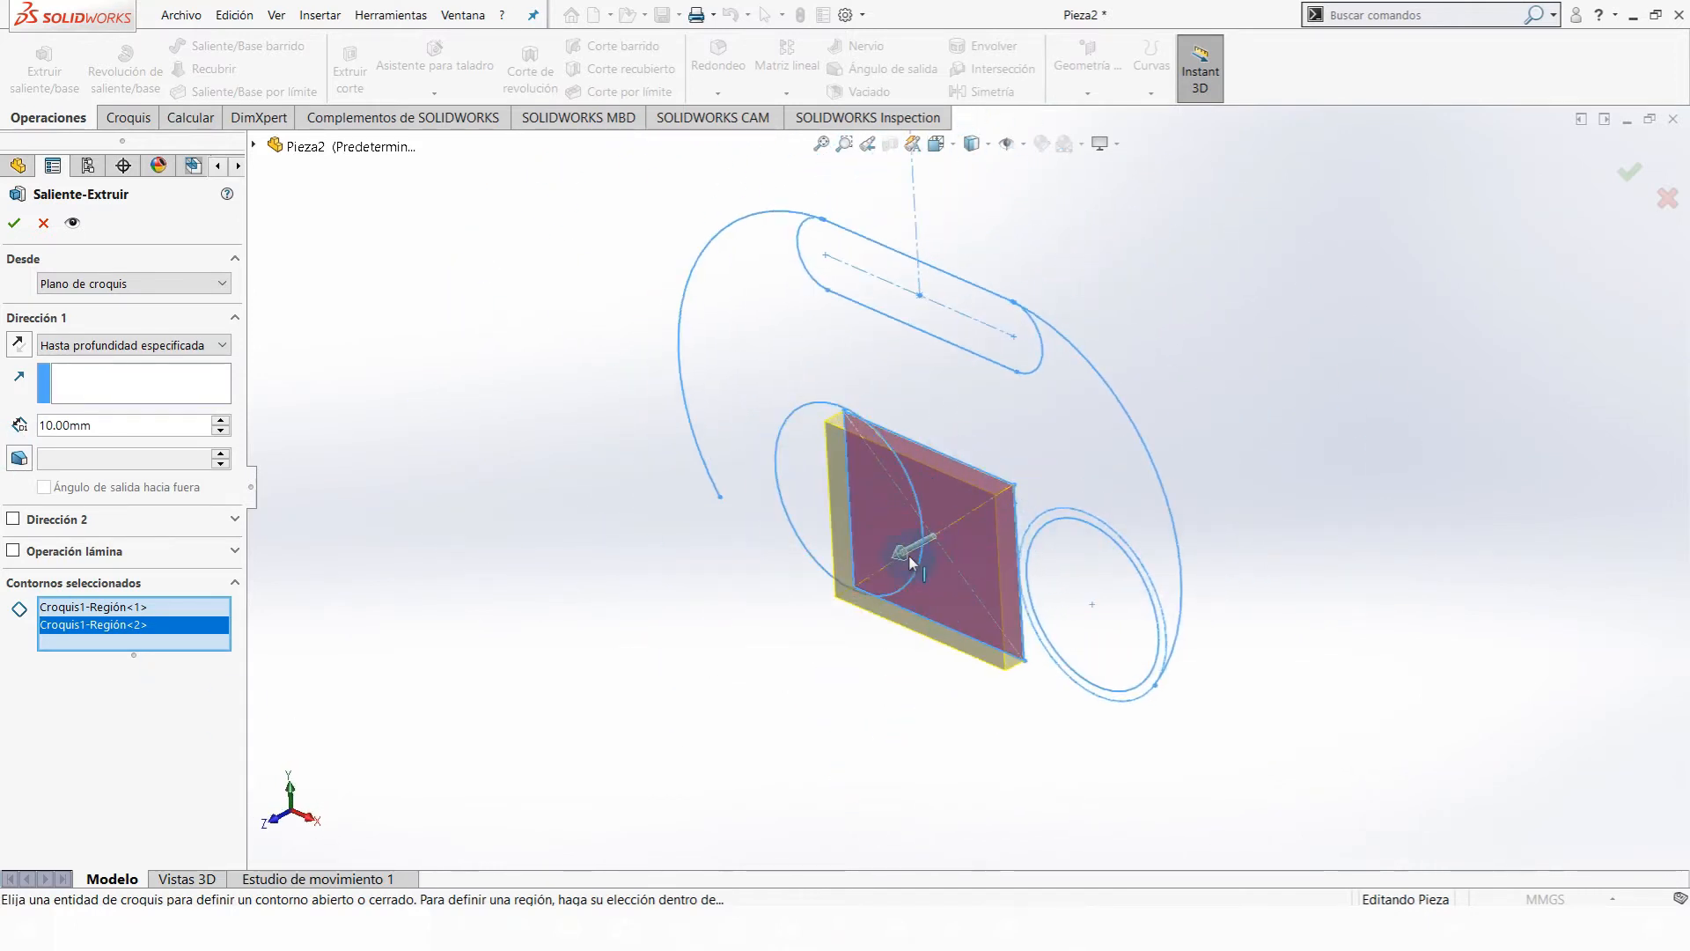
{"action": "left_click_drag", "start_coordinate": [910, 562], "coordinate": [833, 592]}
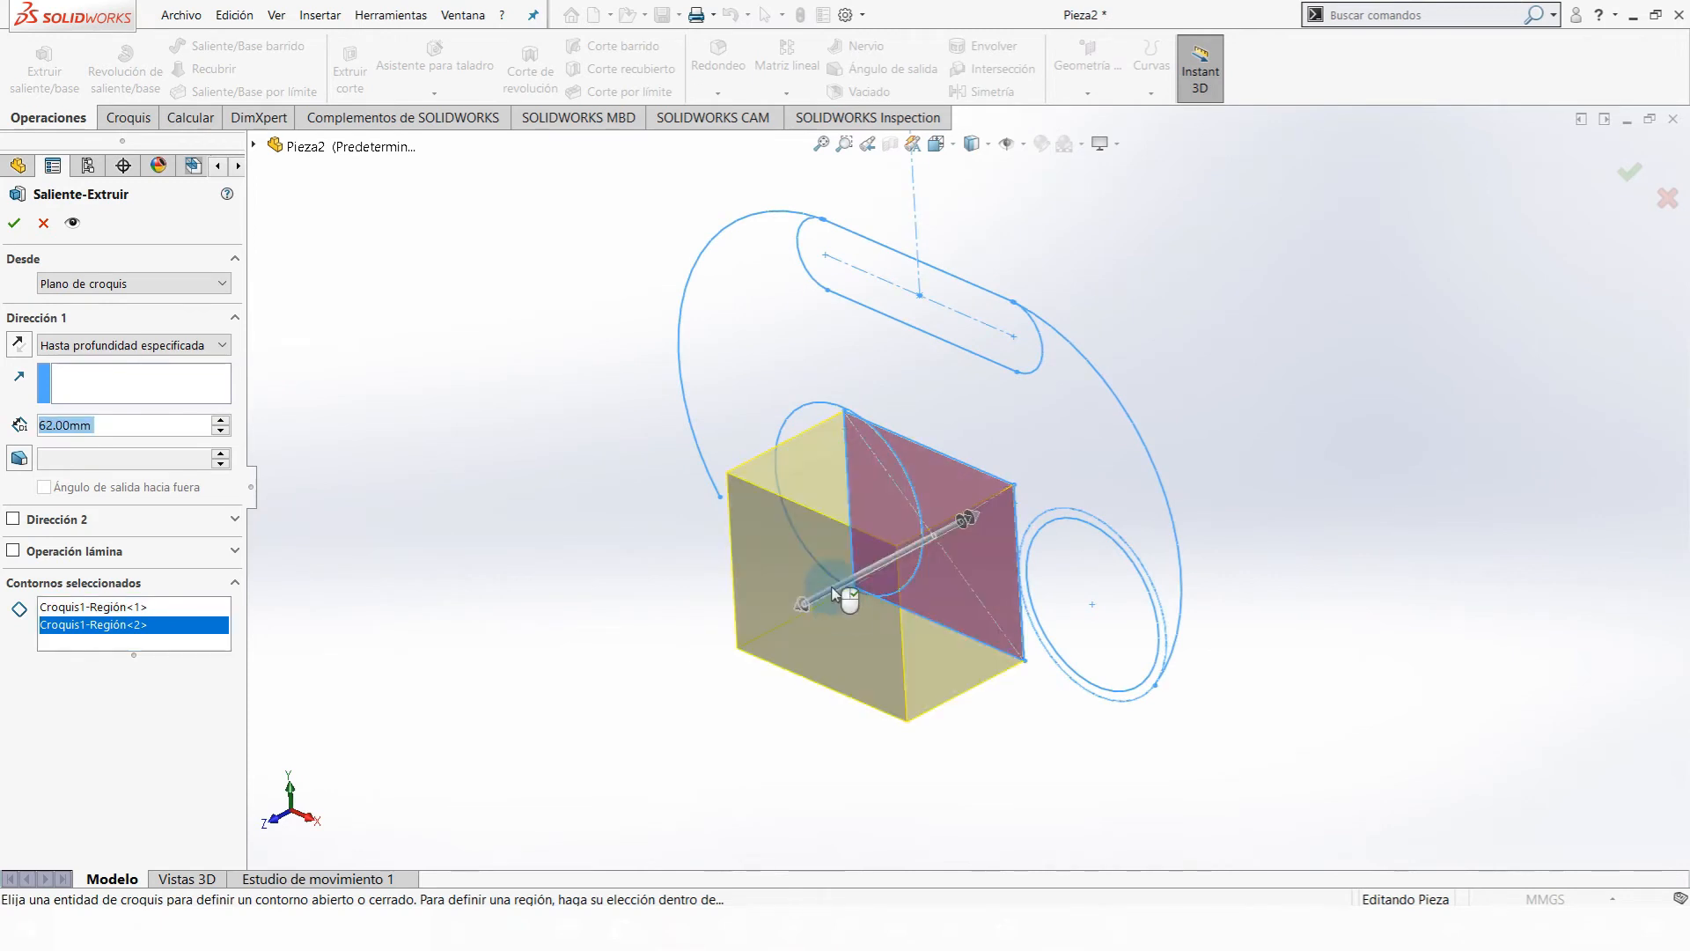
{"action": "left_click", "coordinate": [8, 230]}
{"action": "middle_click_drag", "start_coordinate": [915, 608], "coordinate": [811, 609]}
{"action": "scroll", "coordinate": [946, 445], "scroll_direction": "up", "scroll_amount": 3}
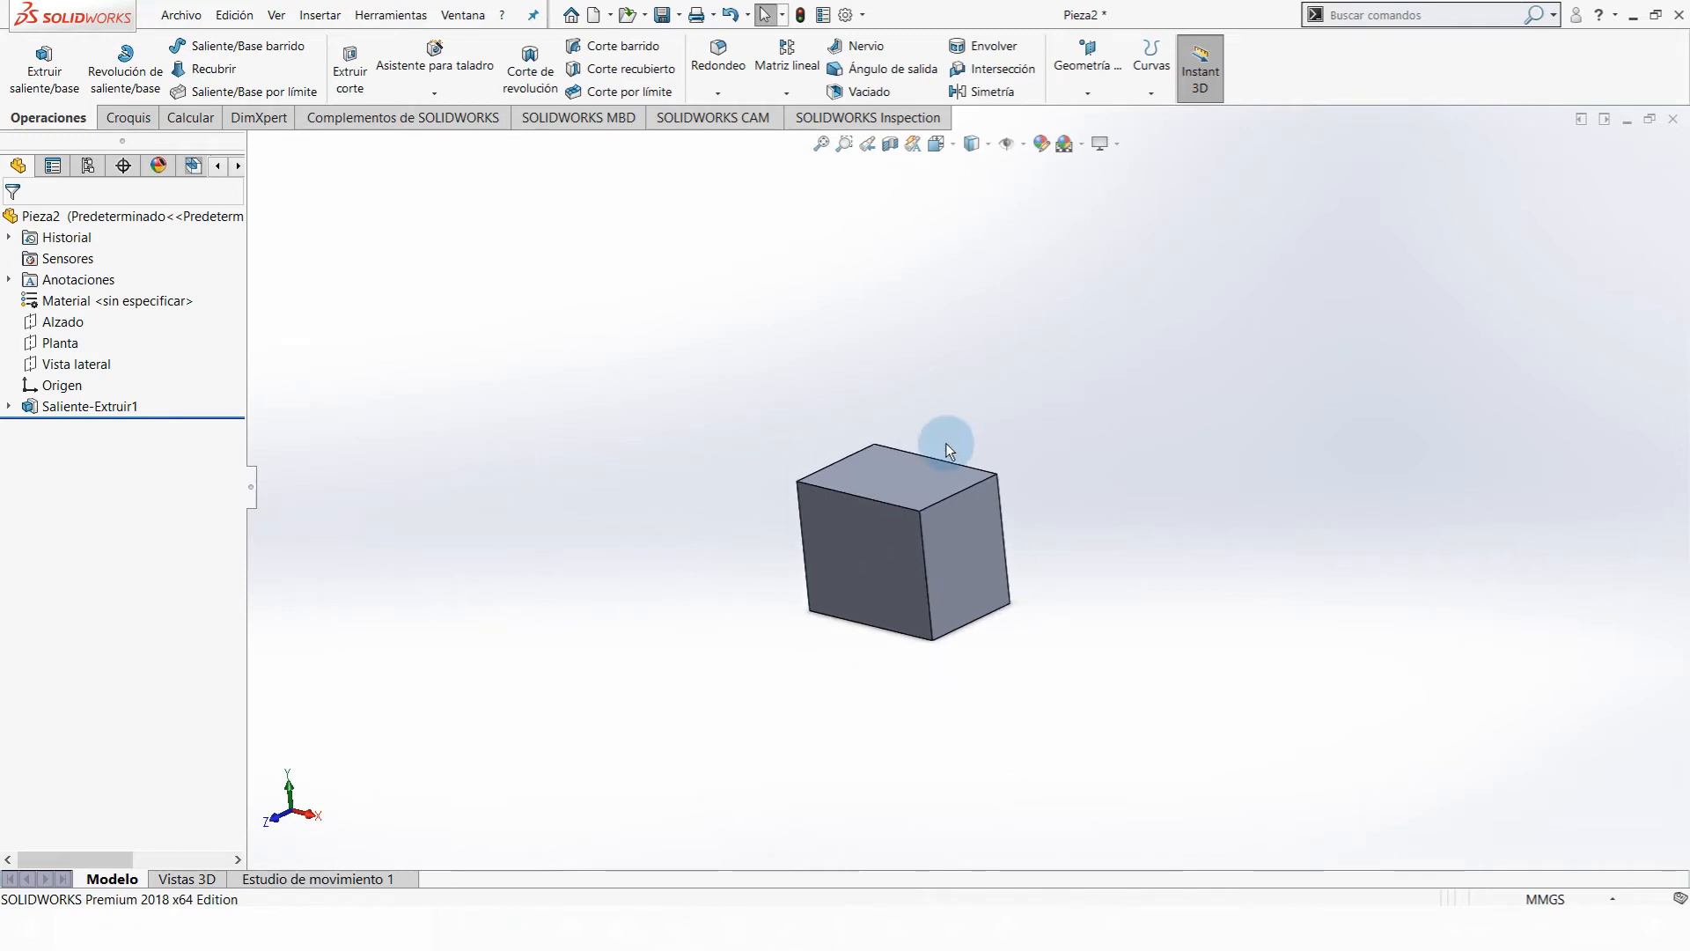
- Examine the extruded block from the front and from an angled view
{"action": "key", "text": "ctrl+1"}
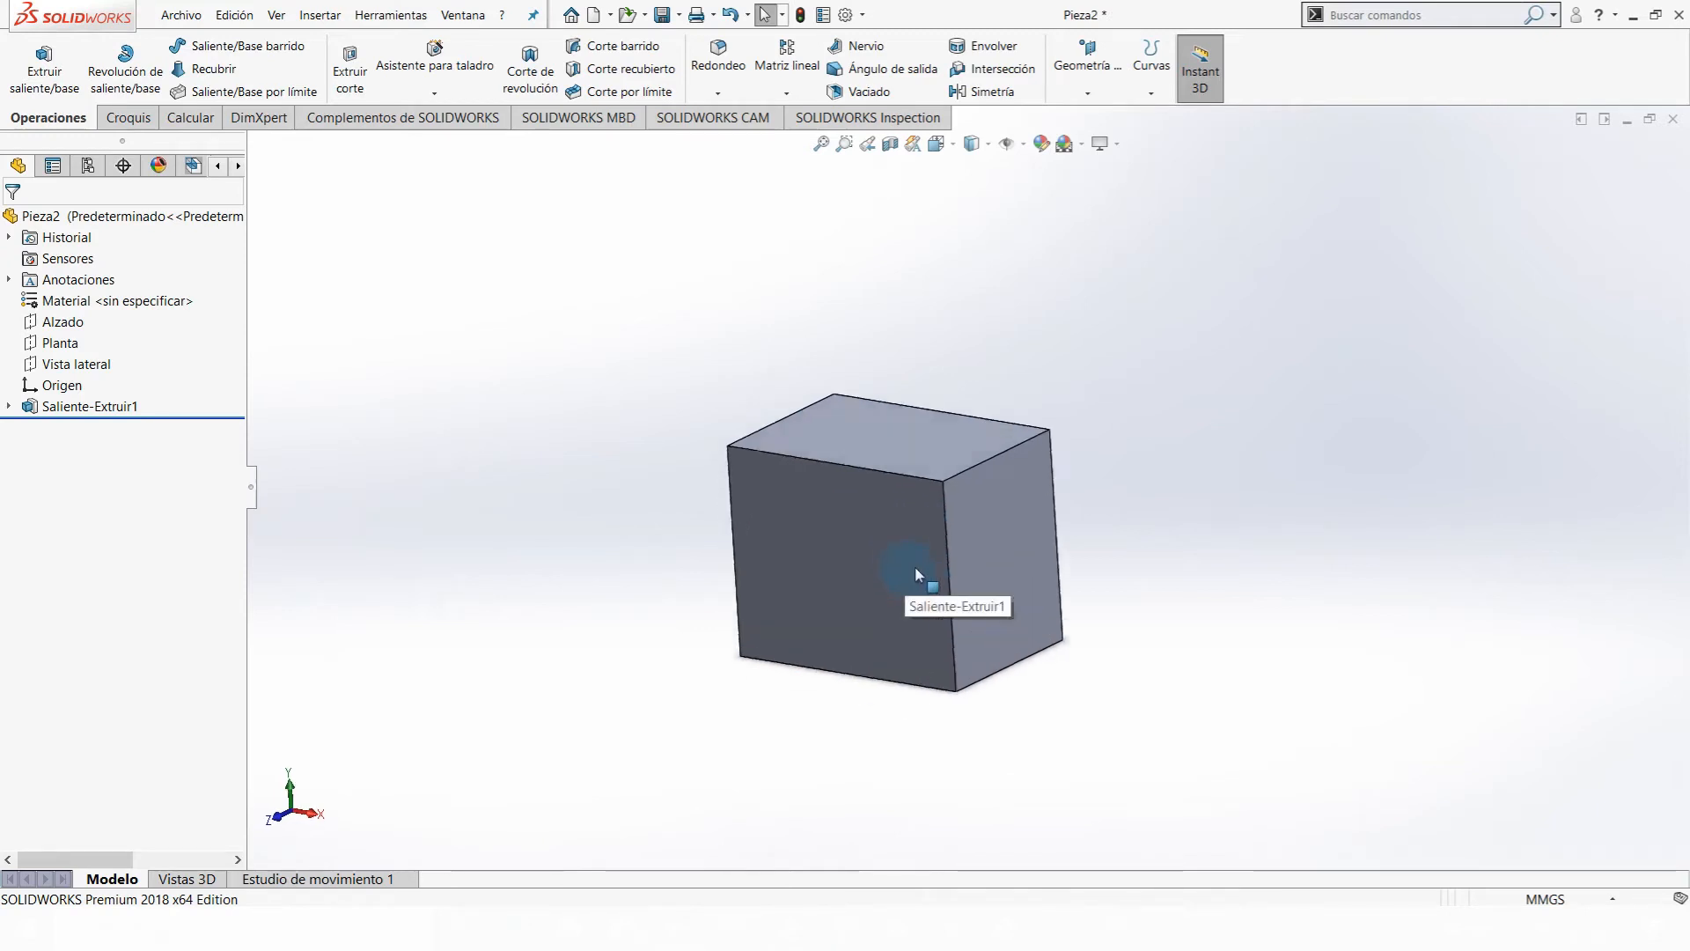
{"action": "left_click", "coordinate": [322, 483]}
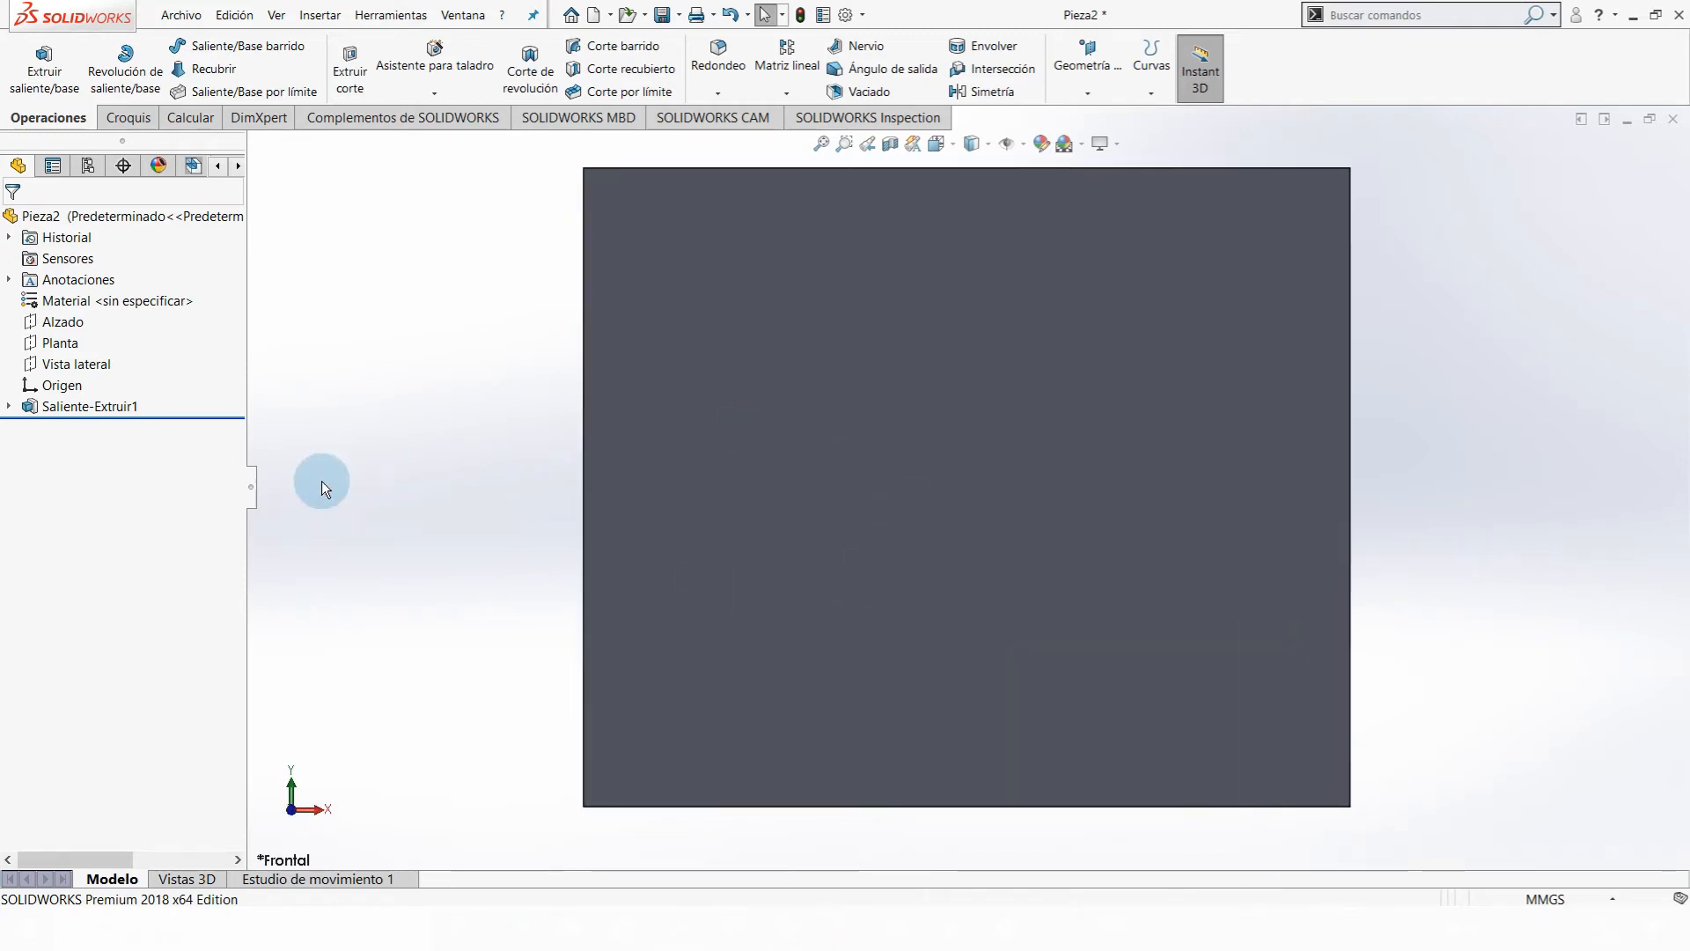
{"action": "left_click", "coordinate": [847, 348]}
{"action": "middle_click_drag", "start_coordinate": [975, 362], "coordinate": [1070, 377]}
{"action": "scroll", "coordinate": [1070, 373], "scroll_direction": "up", "scroll_amount": 2}
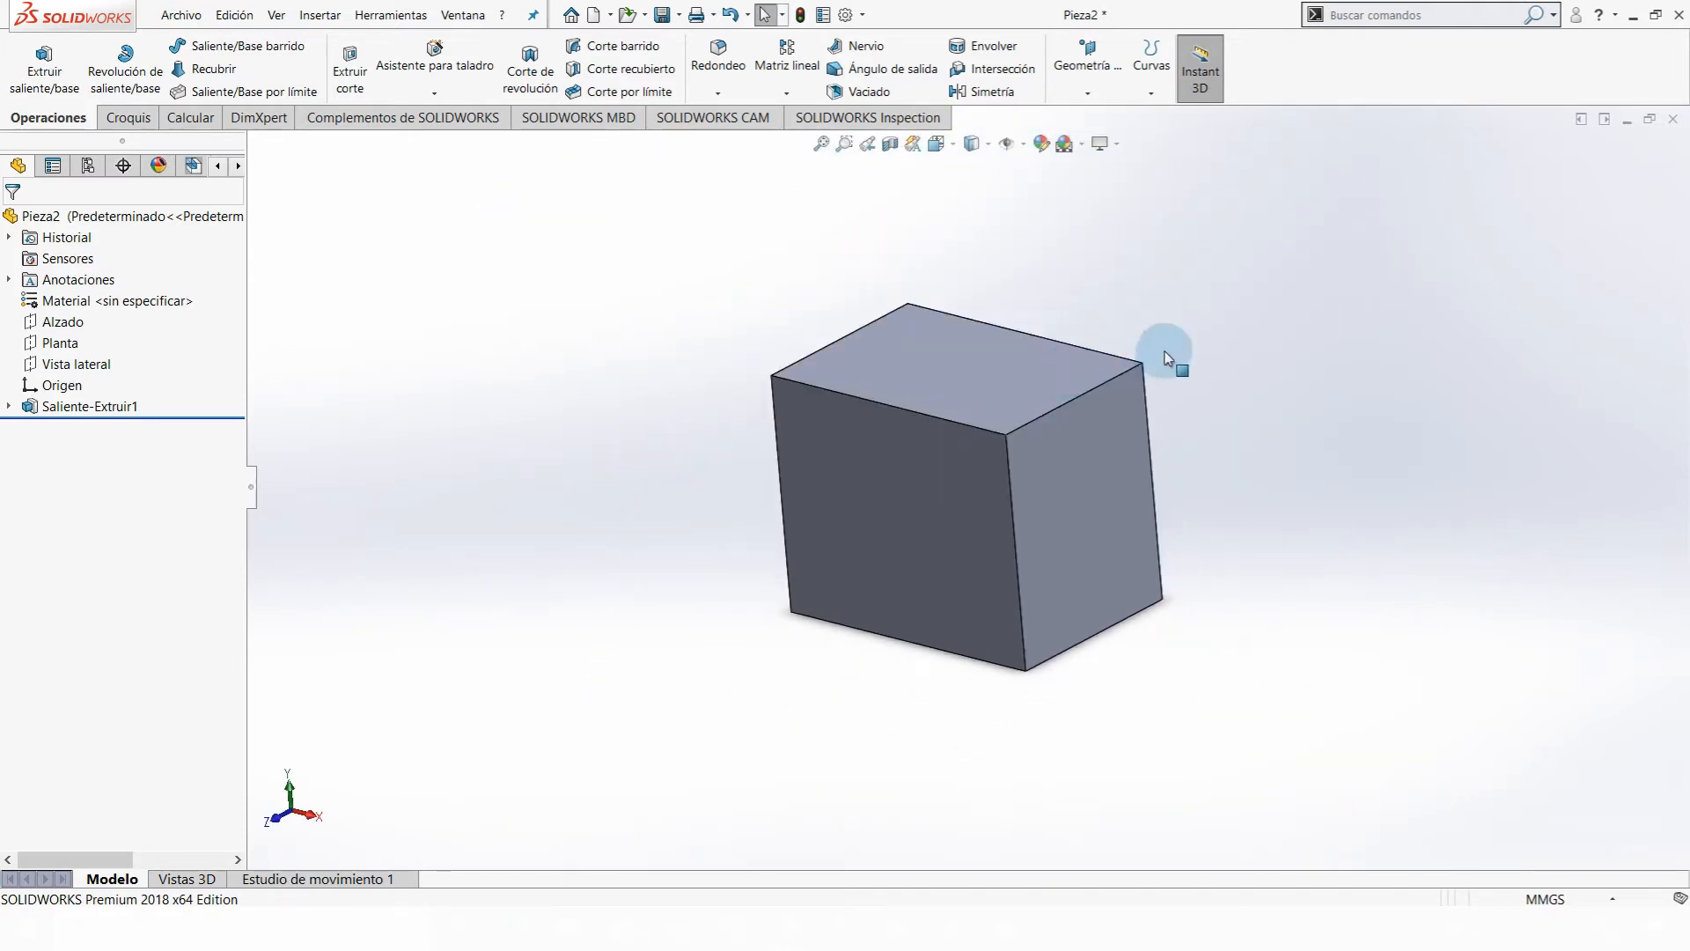
{"action": "scroll", "coordinate": [1161, 257], "scroll_direction": "down", "scroll_amount": 2}
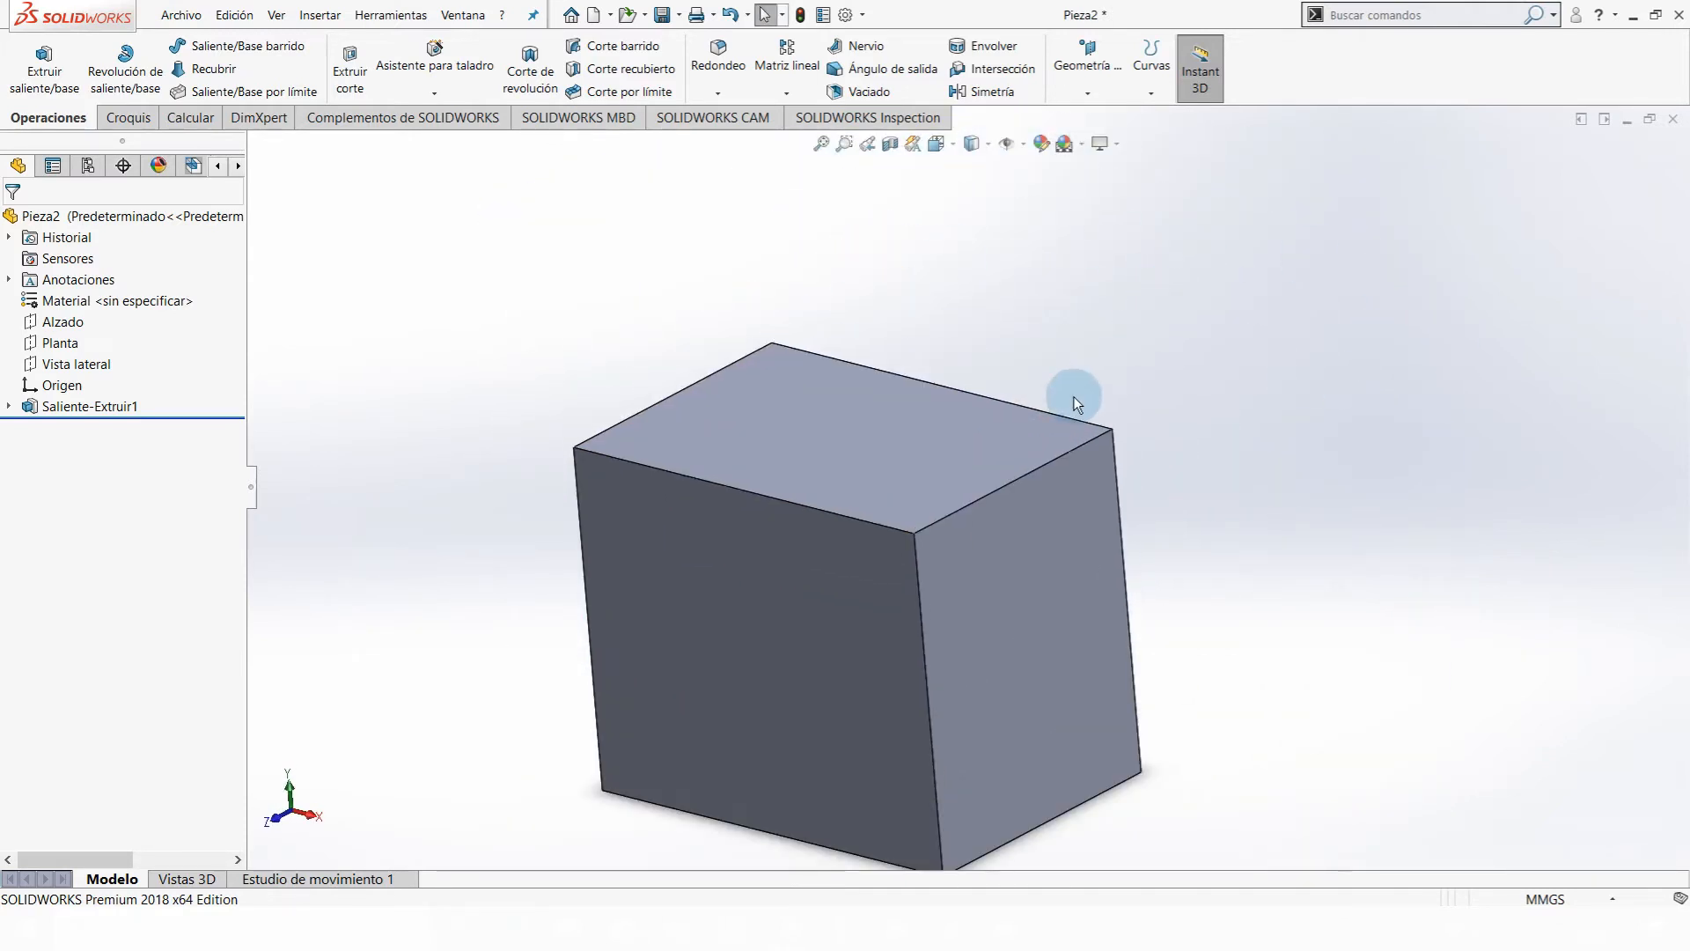
{"action": "scroll", "coordinate": [1079, 635], "scroll_direction": "up", "scroll_amount": 1}
{"action": "scroll", "coordinate": [1080, 639], "scroll_direction": "down", "scroll_amount": 1}
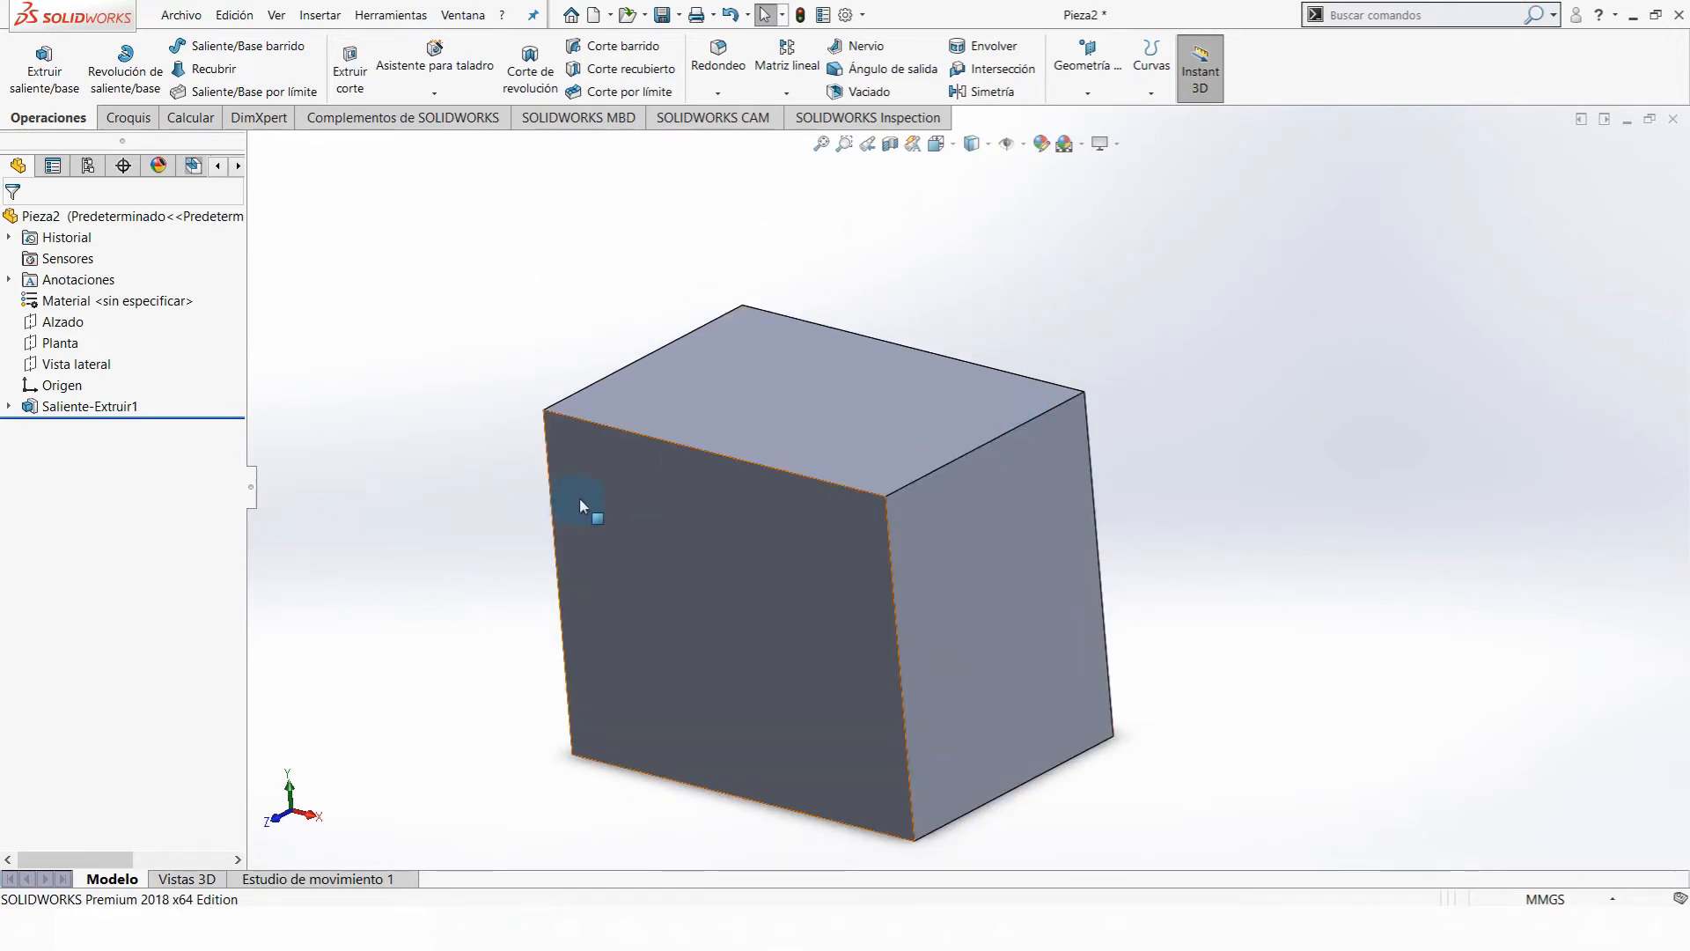
- Show Croquis1 of the block's extrusion, and widen the feature tree with its display pane expanded
{"action": "left_click", "coordinate": [9, 406]}
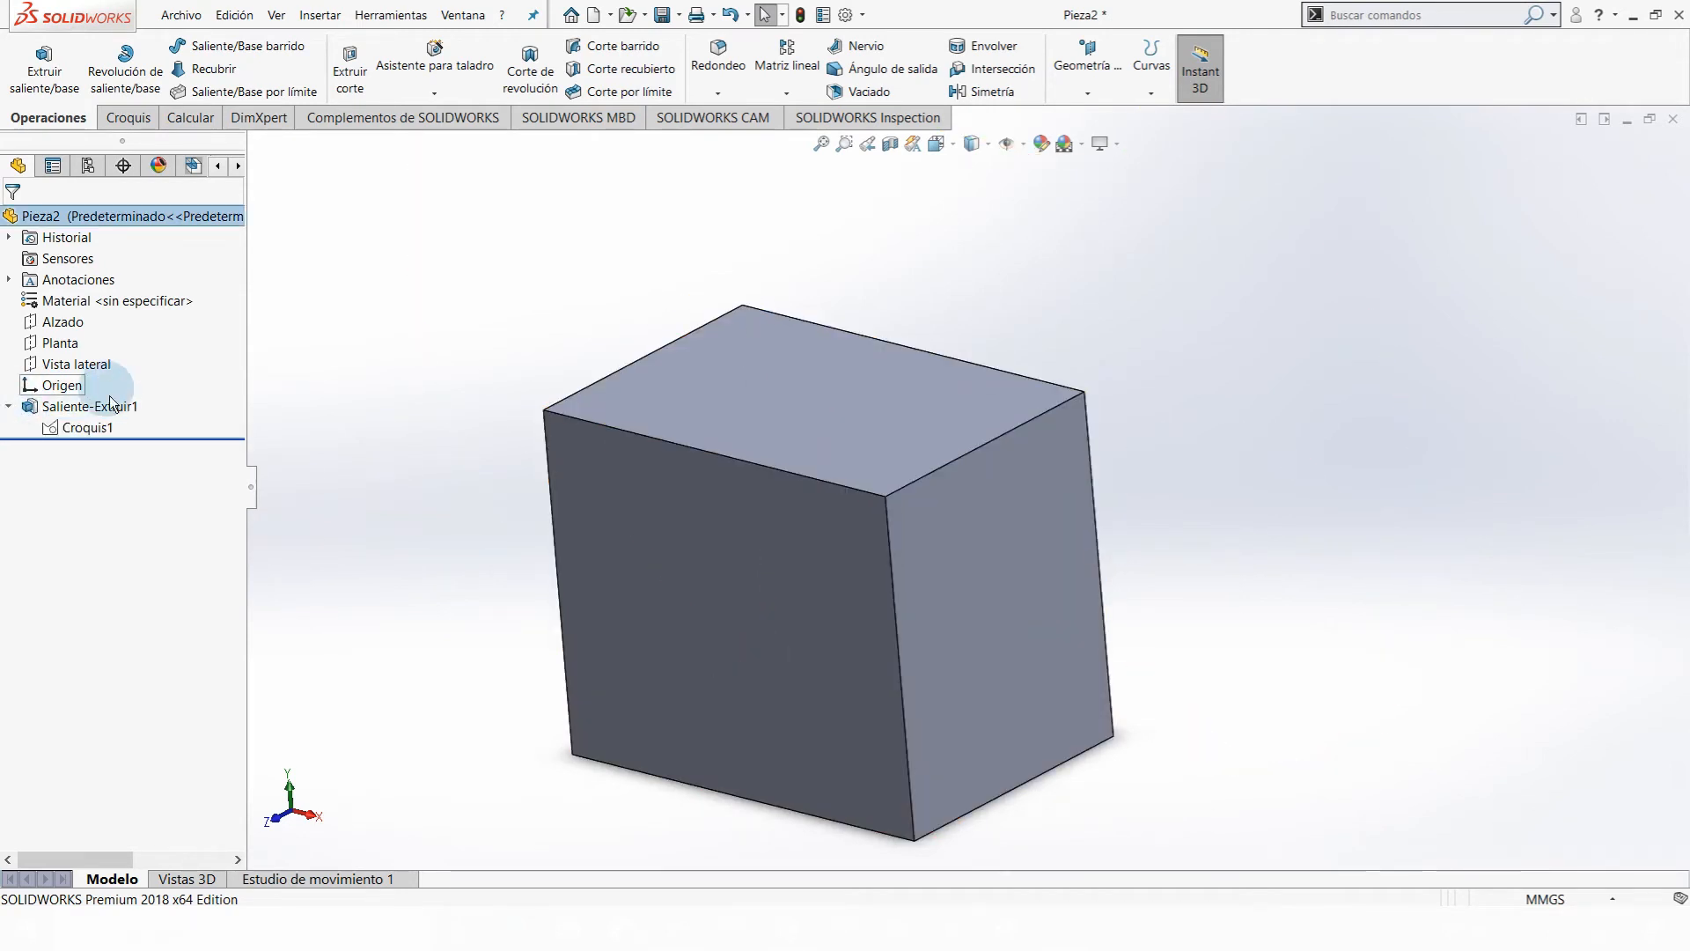
{"action": "left_click", "coordinate": [40, 426]}
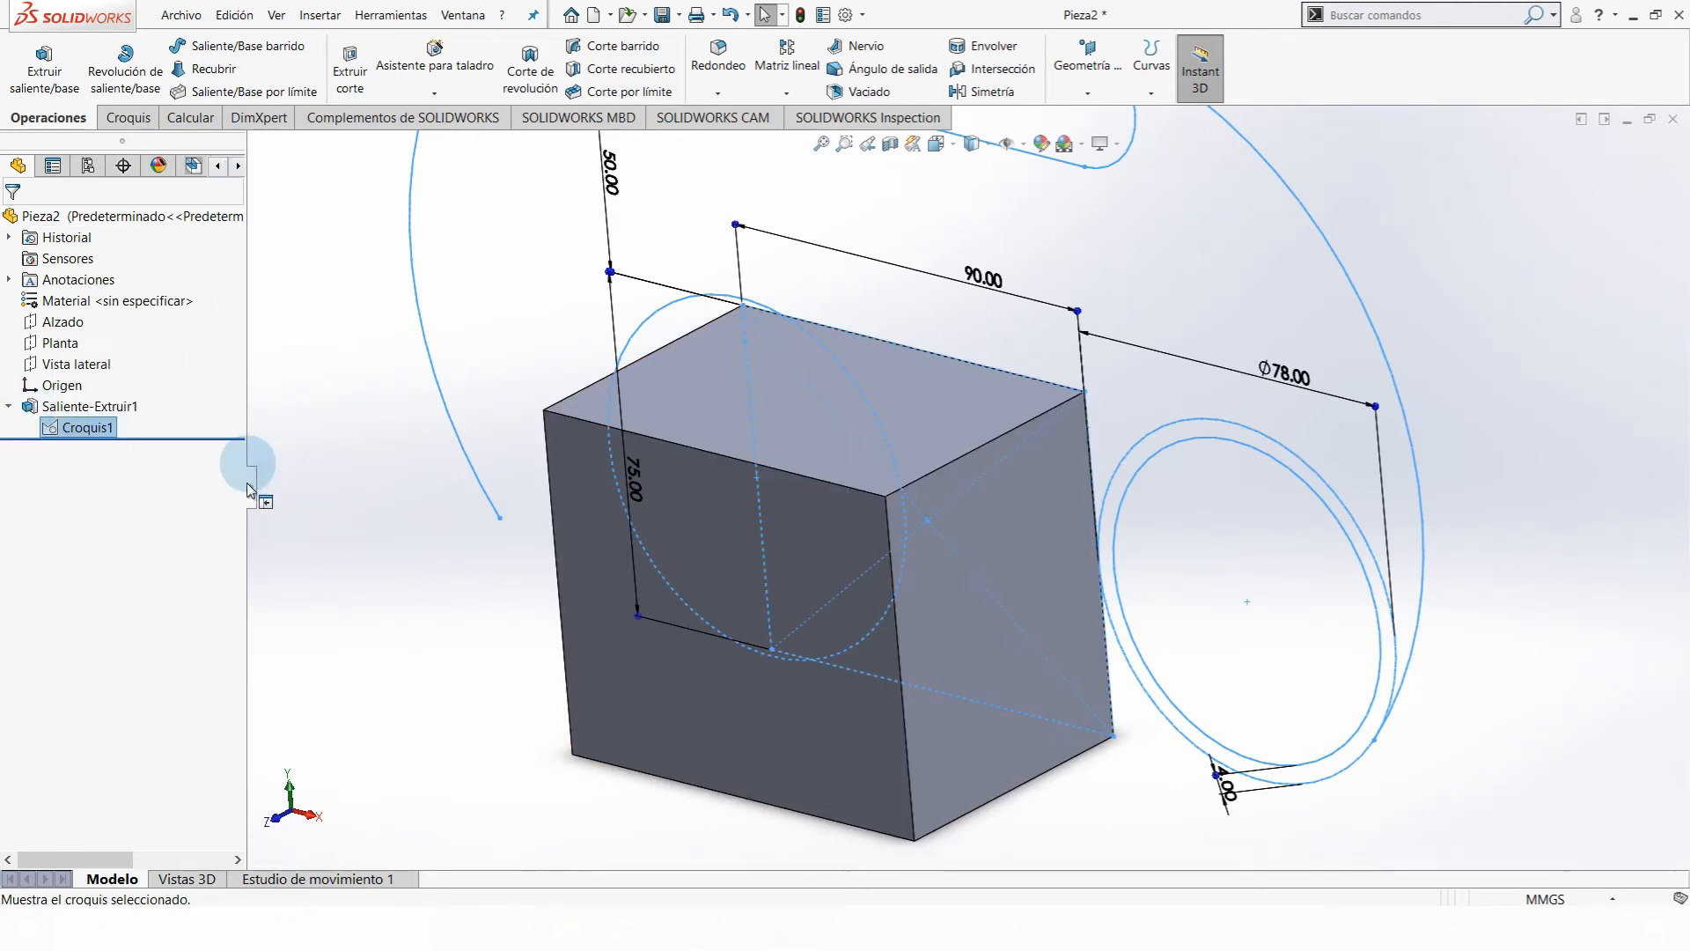
{"action": "left_click_drag", "start_coordinate": [249, 445], "coordinate": [368, 427]}
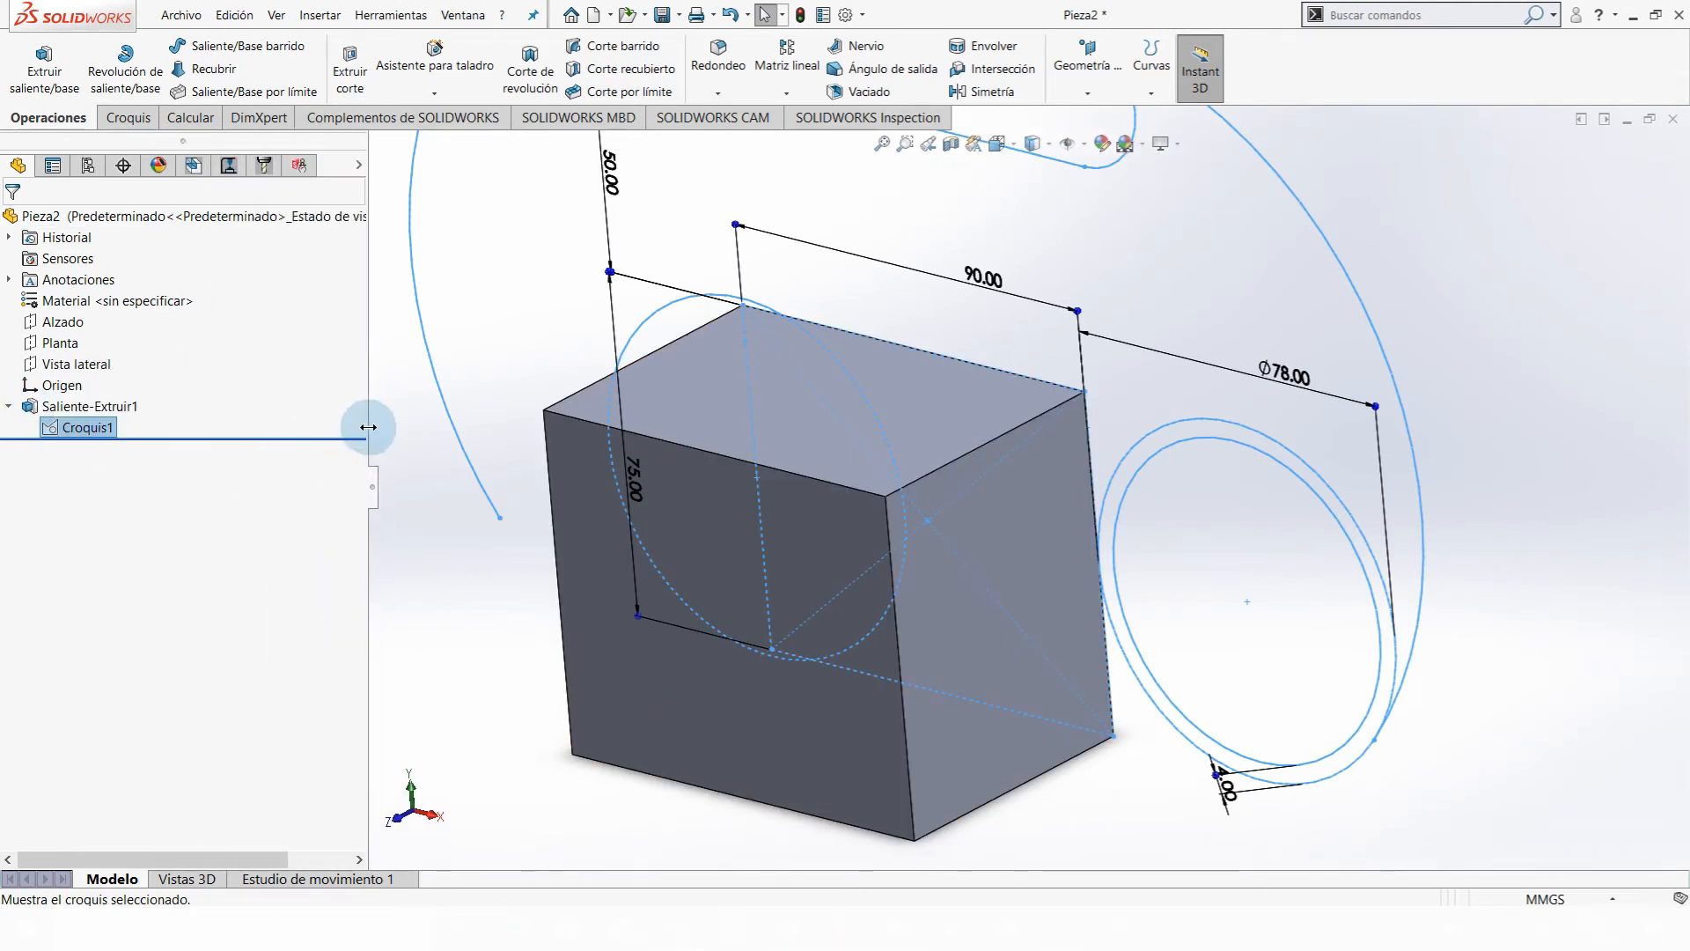
{"action": "left_click", "coordinate": [356, 165]}
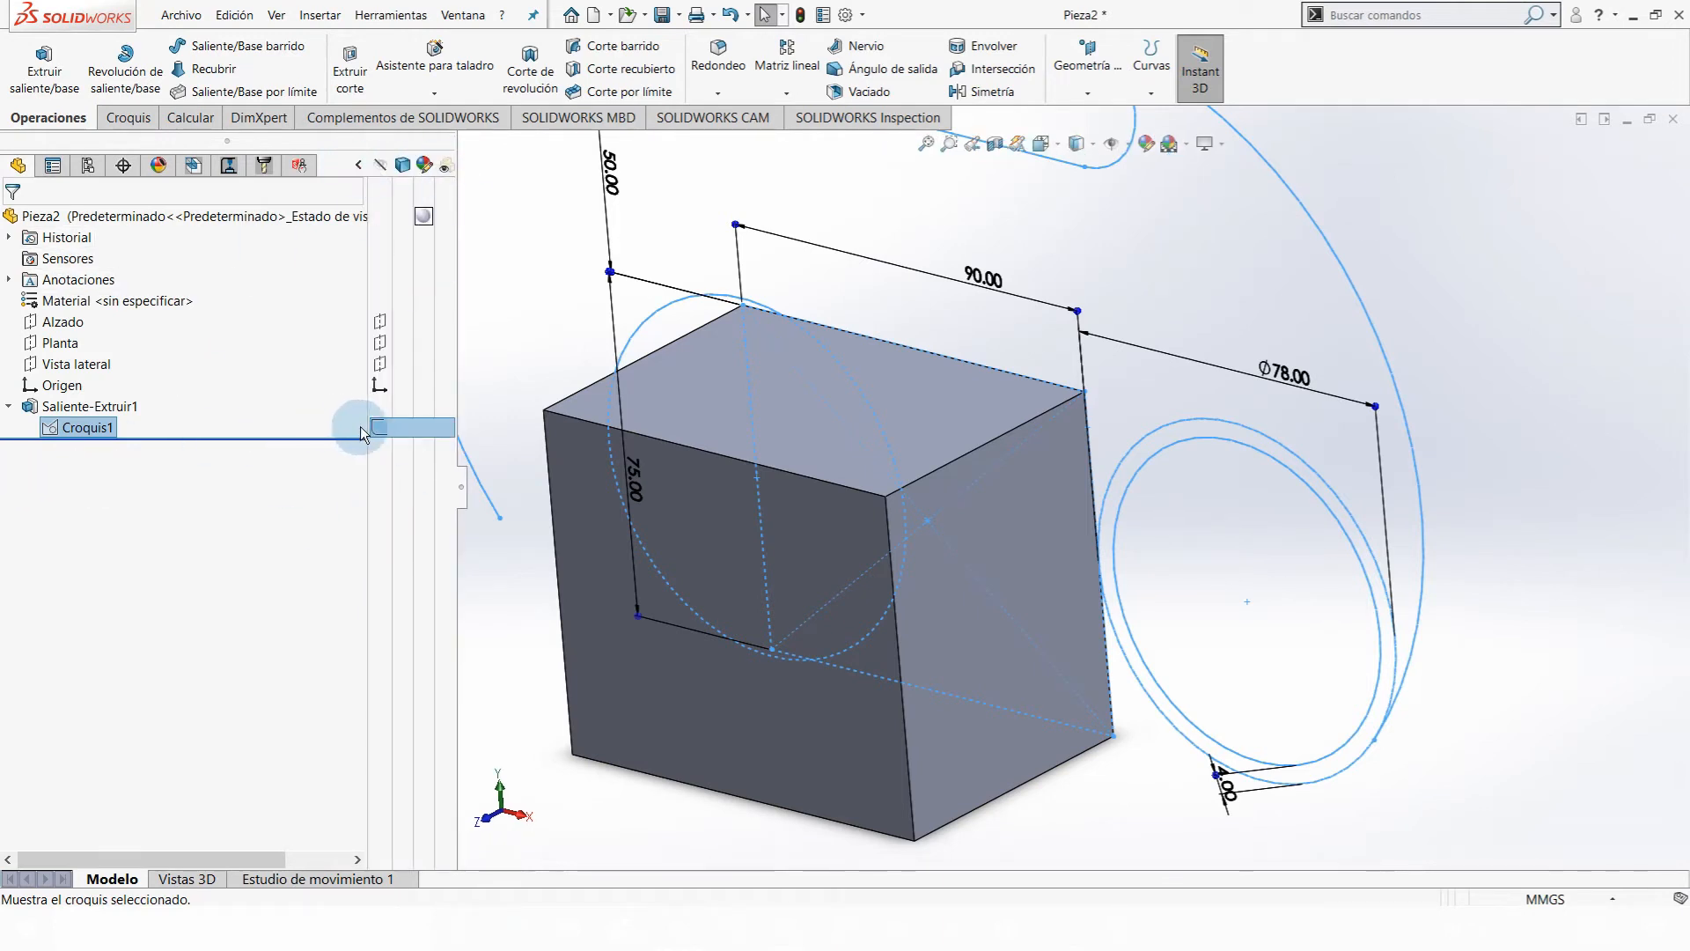
- Review the displayed sketch Croquis1 around the block and hide it
{"action": "left_click", "coordinate": [382, 446]}
{"action": "scroll", "coordinate": [1141, 588], "scroll_direction": "up", "scroll_amount": 5}
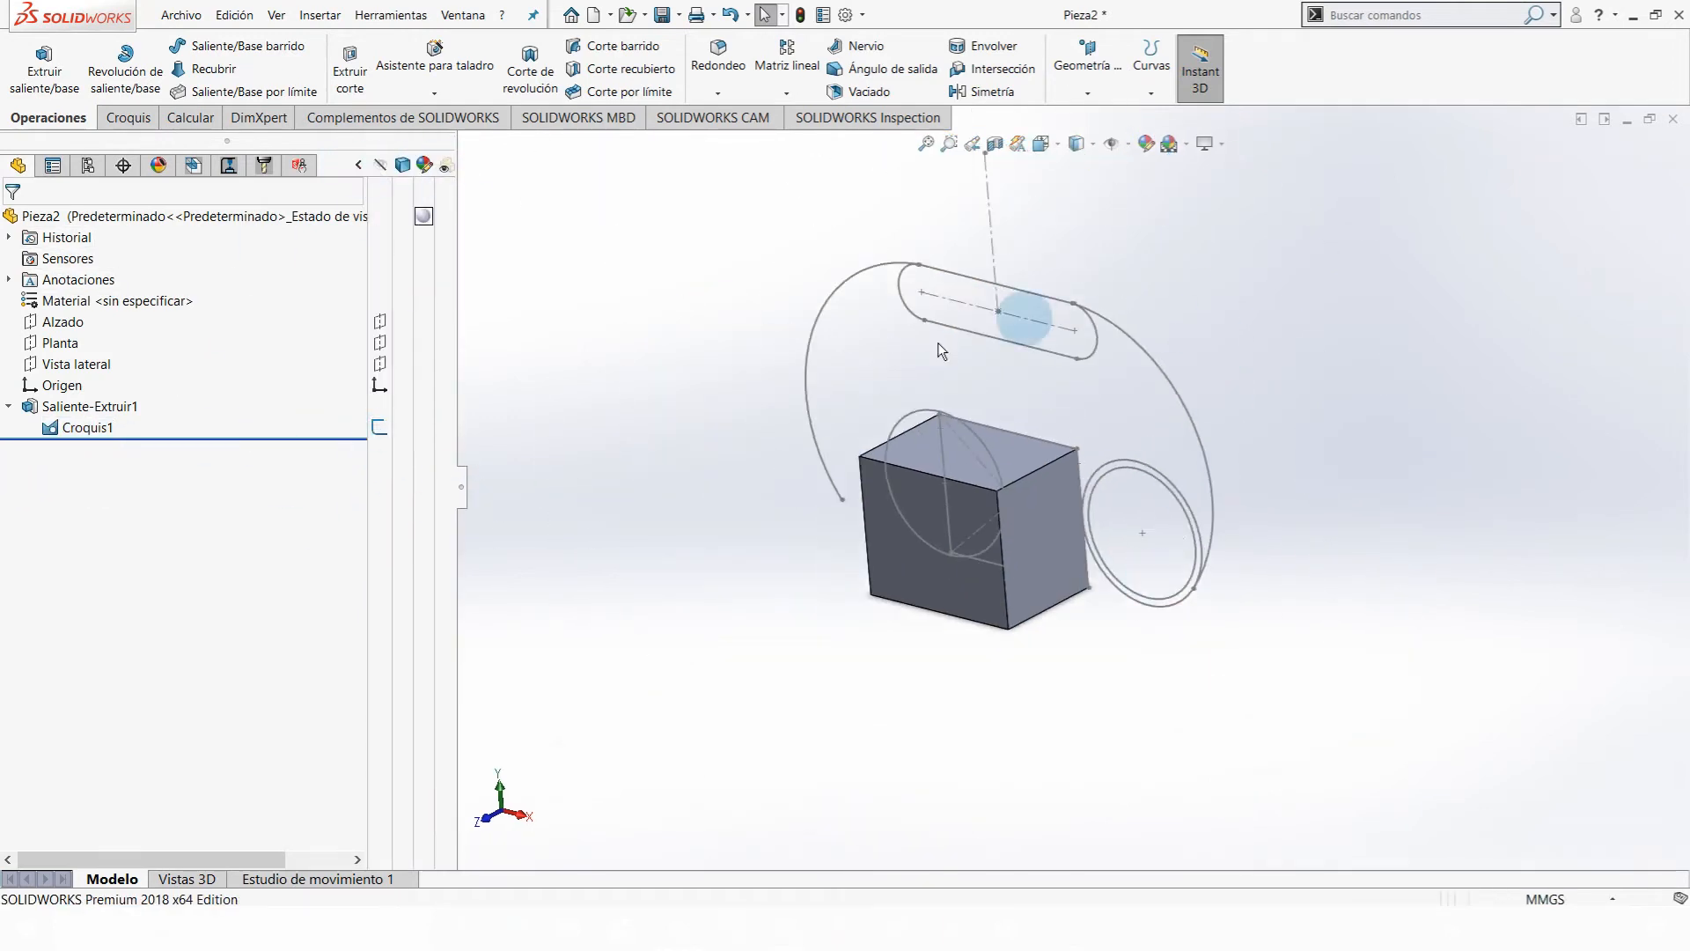
{"action": "mouse_move", "coordinate": [970, 436]}
{"action": "middle_mouse_down"}
{"action": "mouse_move", "coordinate": [1075, 302]}
{"action": "mouse_move", "coordinate": [1030, 437]}
{"action": "middle_mouse_up"}
{"action": "left_click", "coordinate": [222, 460]}
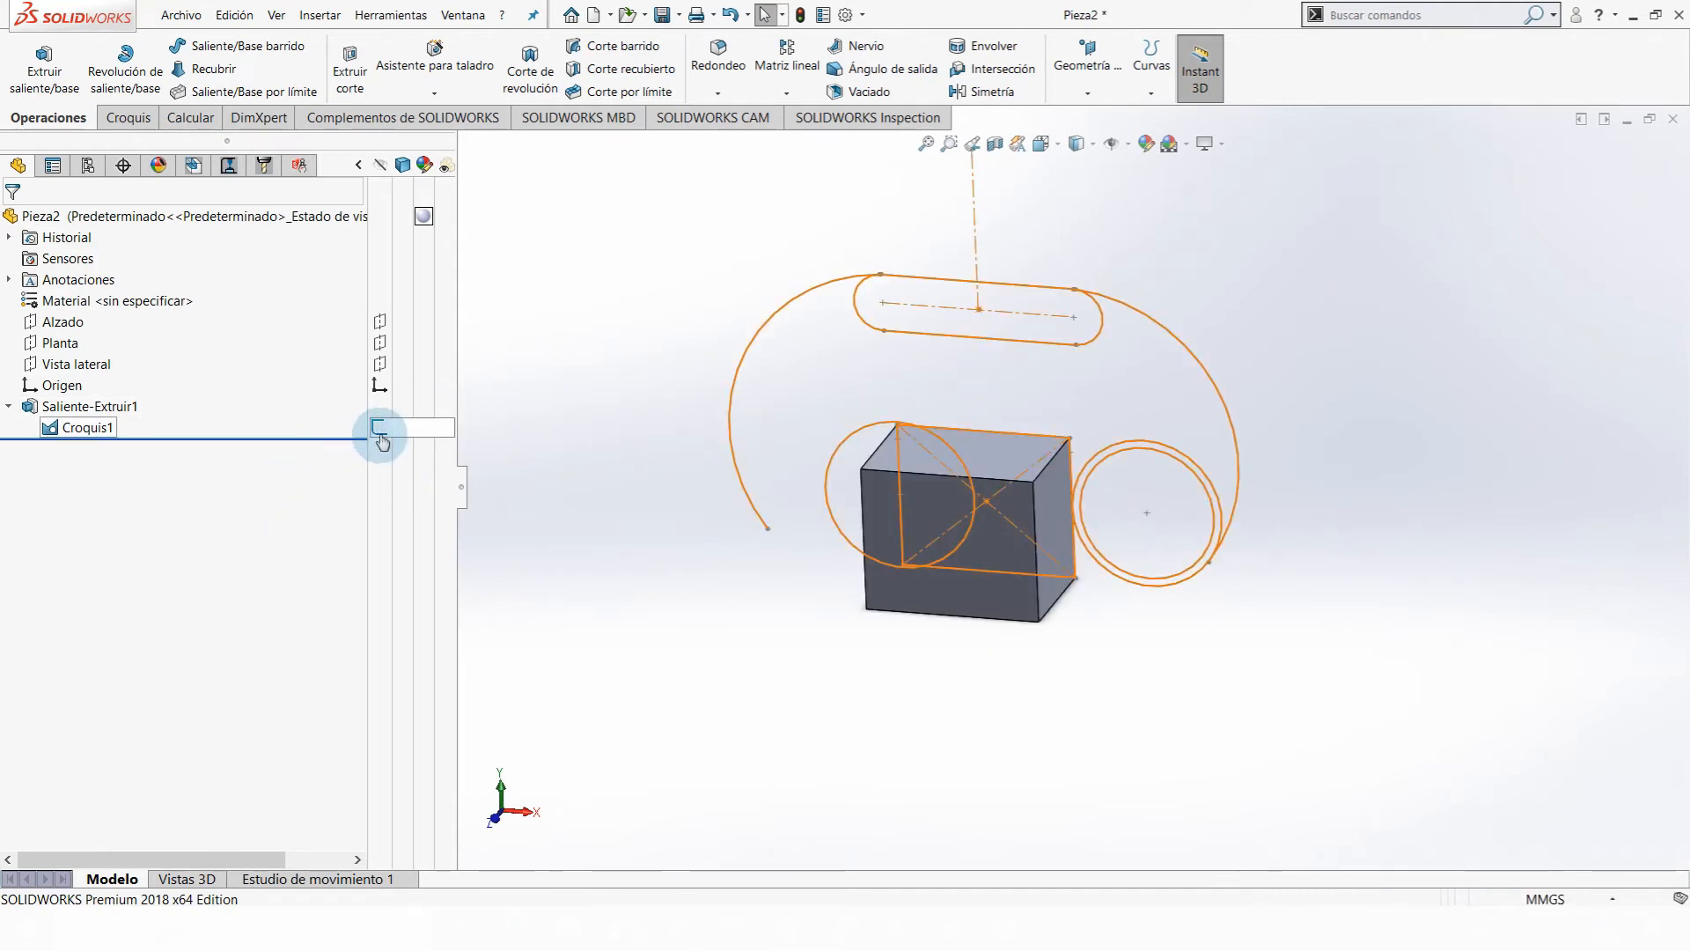
{"action": "left_click", "coordinate": [410, 429]}
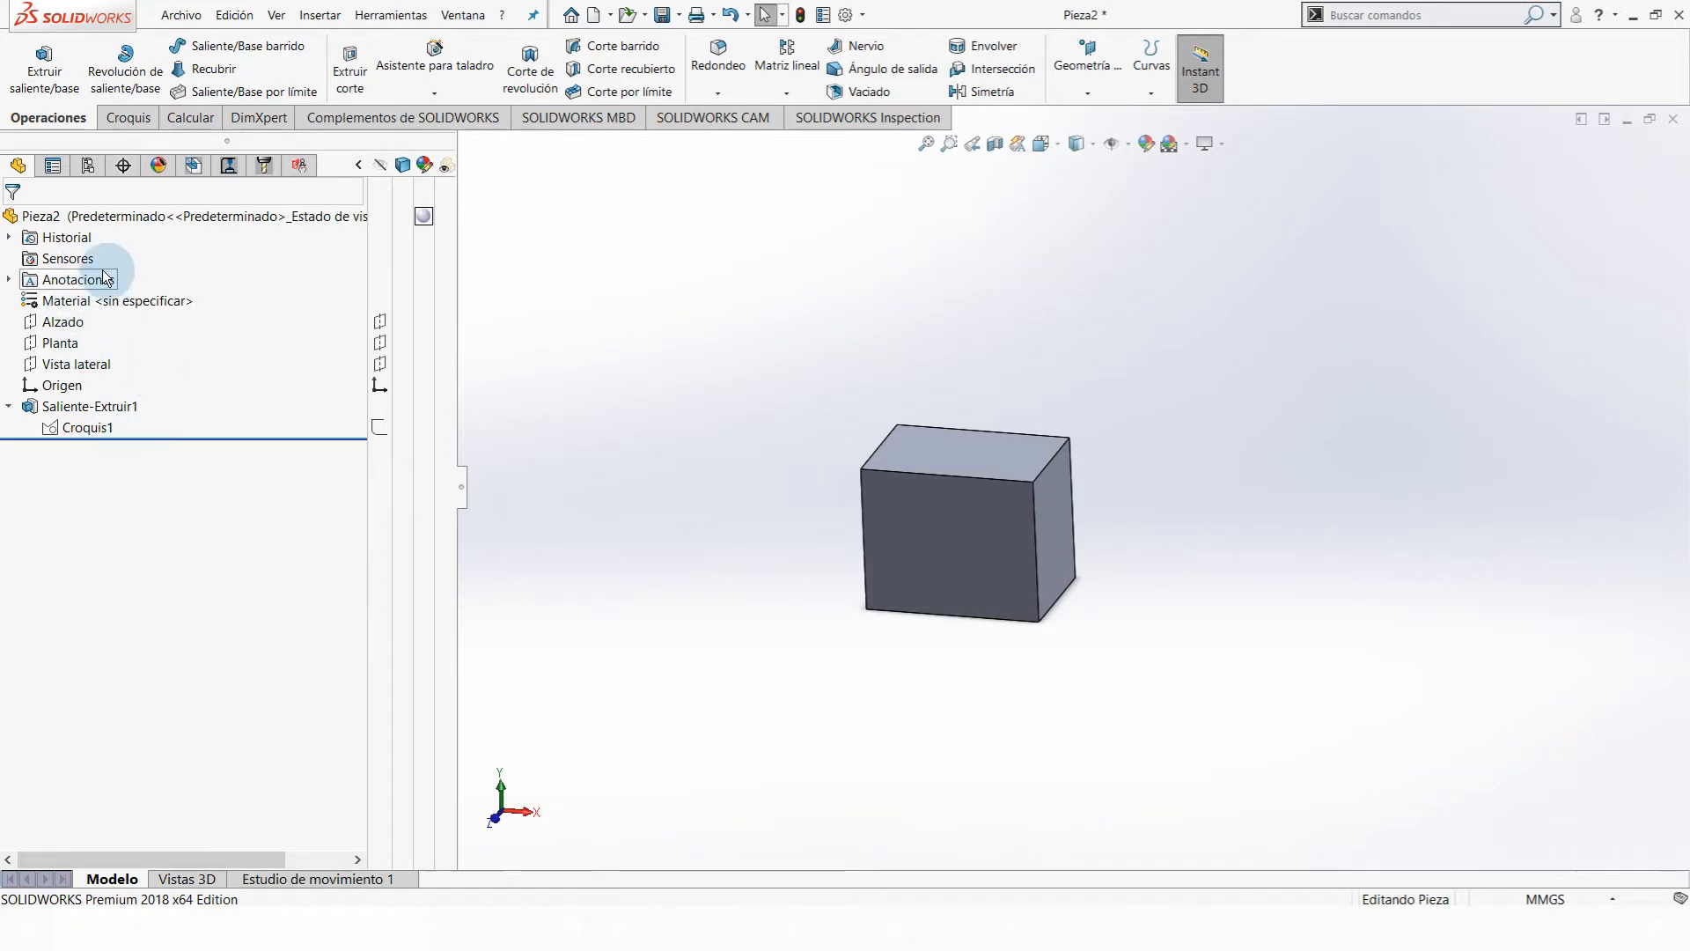
- Extrude the slot region of Croquis1 with end condition Hasta el vértice, ending at the block's upper front corner
{"action": "left_click", "coordinate": [101, 433]}
{"action": "scroll", "coordinate": [1145, 376], "scroll_direction": "down", "scroll_amount": 2}
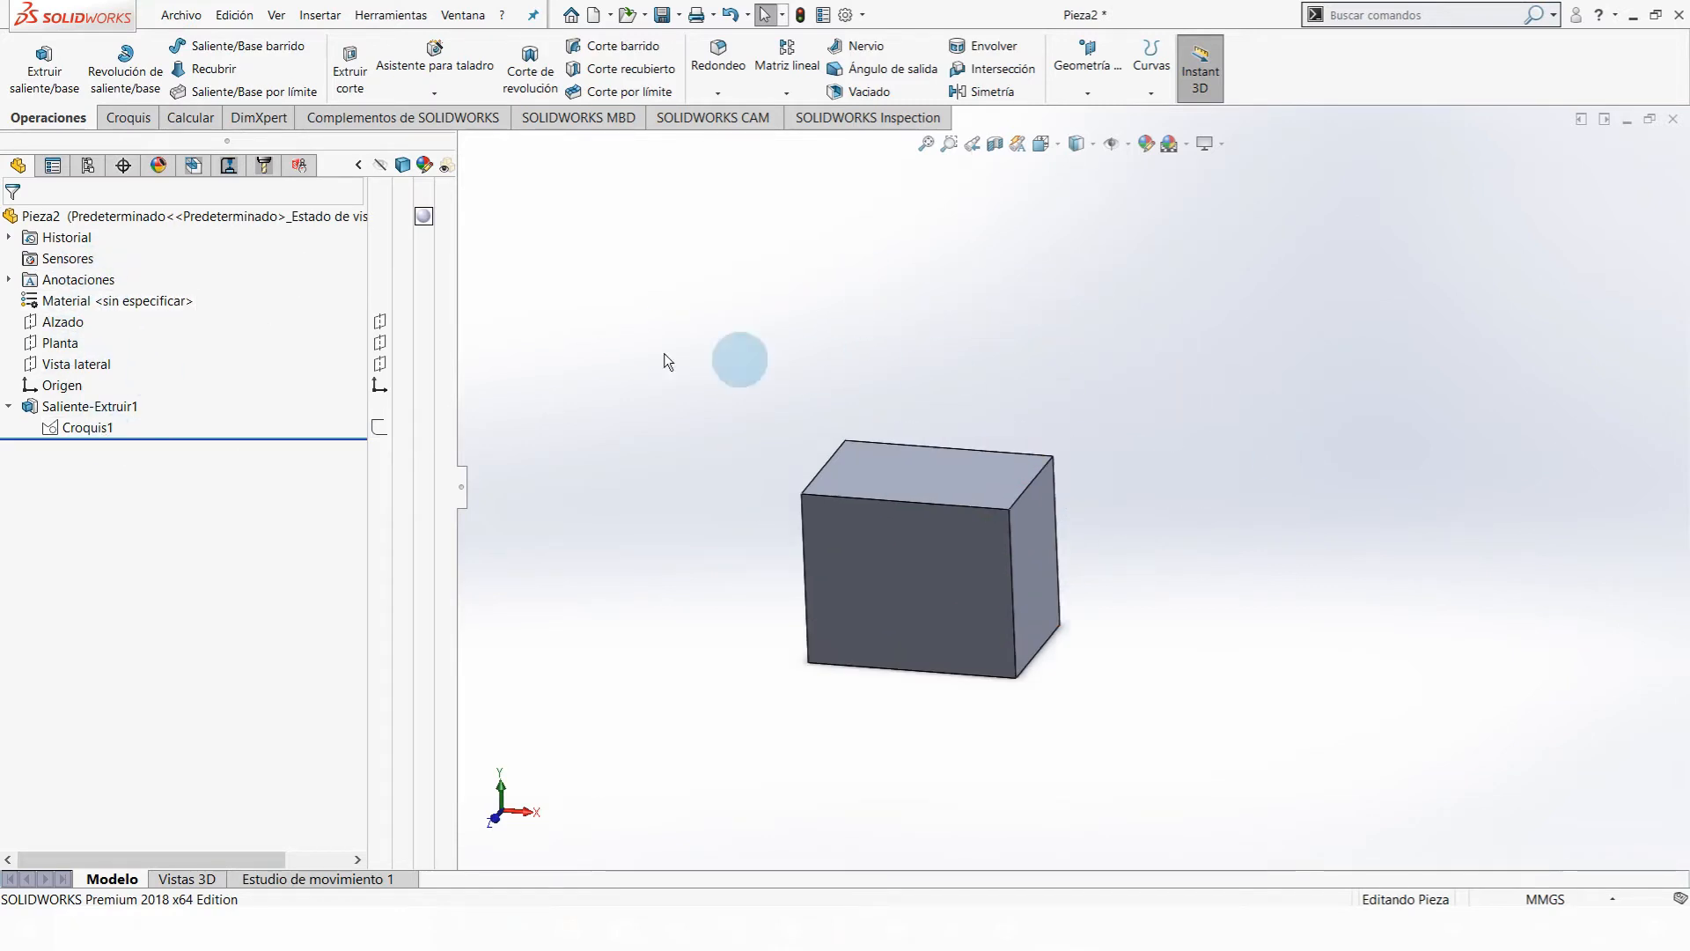
{"action": "double_click", "coordinate": [64, 431]}
{"action": "left_click", "coordinate": [1332, 676]}
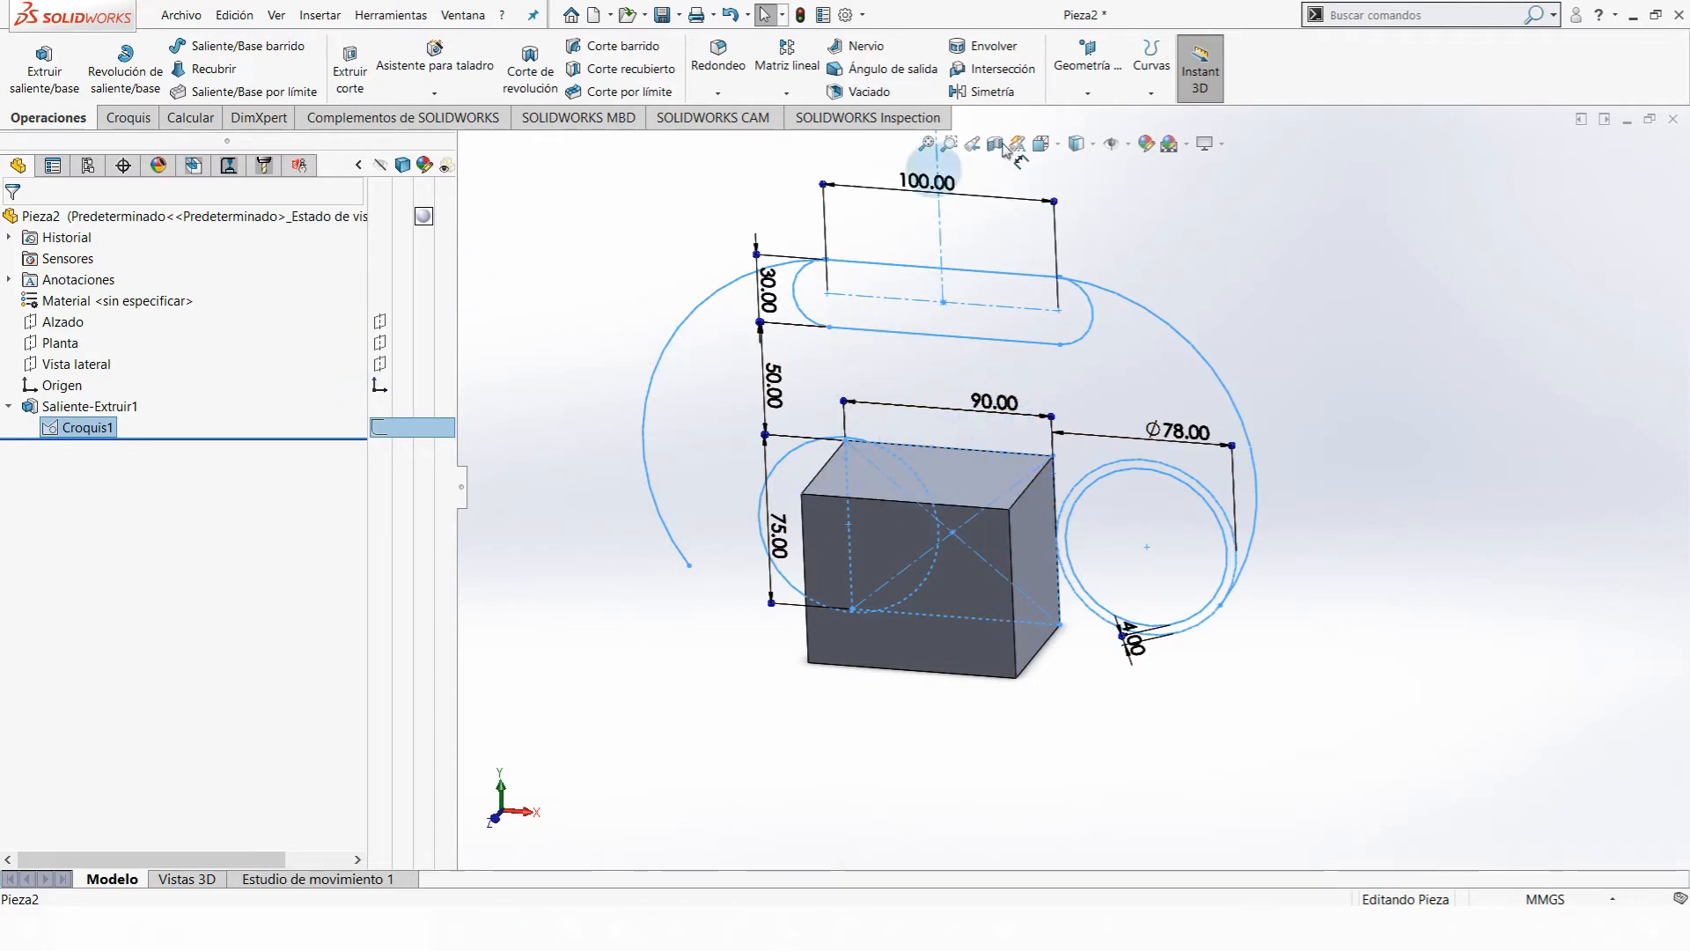
{"action": "left_click", "coordinate": [44, 69]}
{"action": "left_click", "coordinate": [937, 342]}
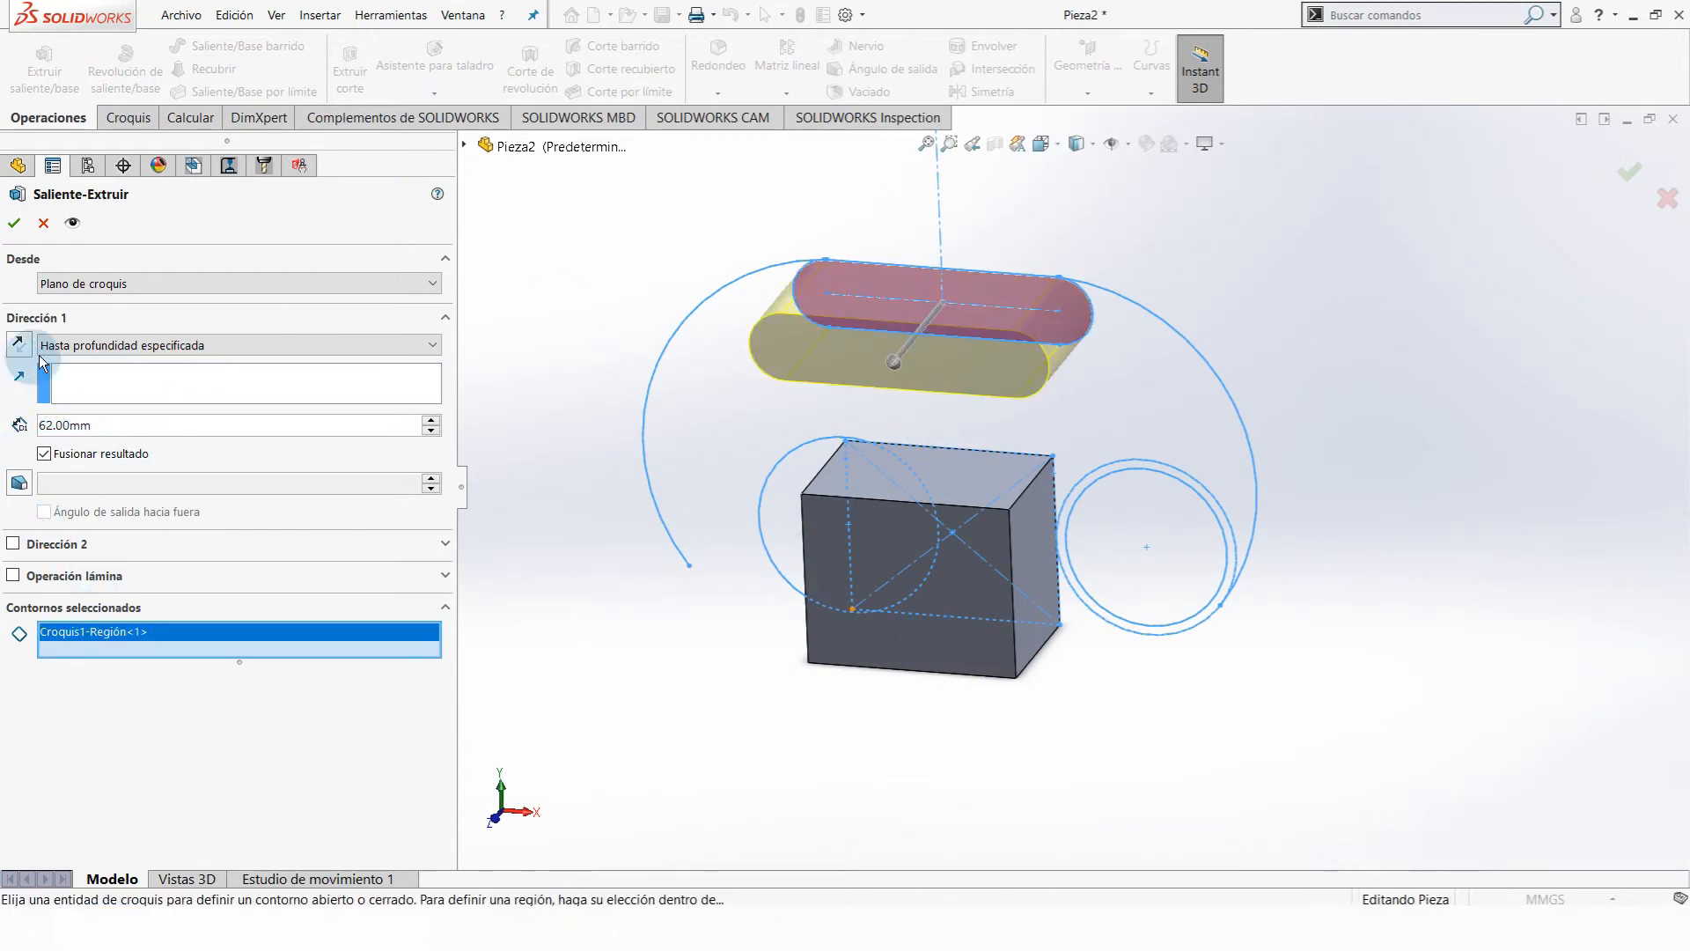
{"action": "left_click", "coordinate": [370, 345]}
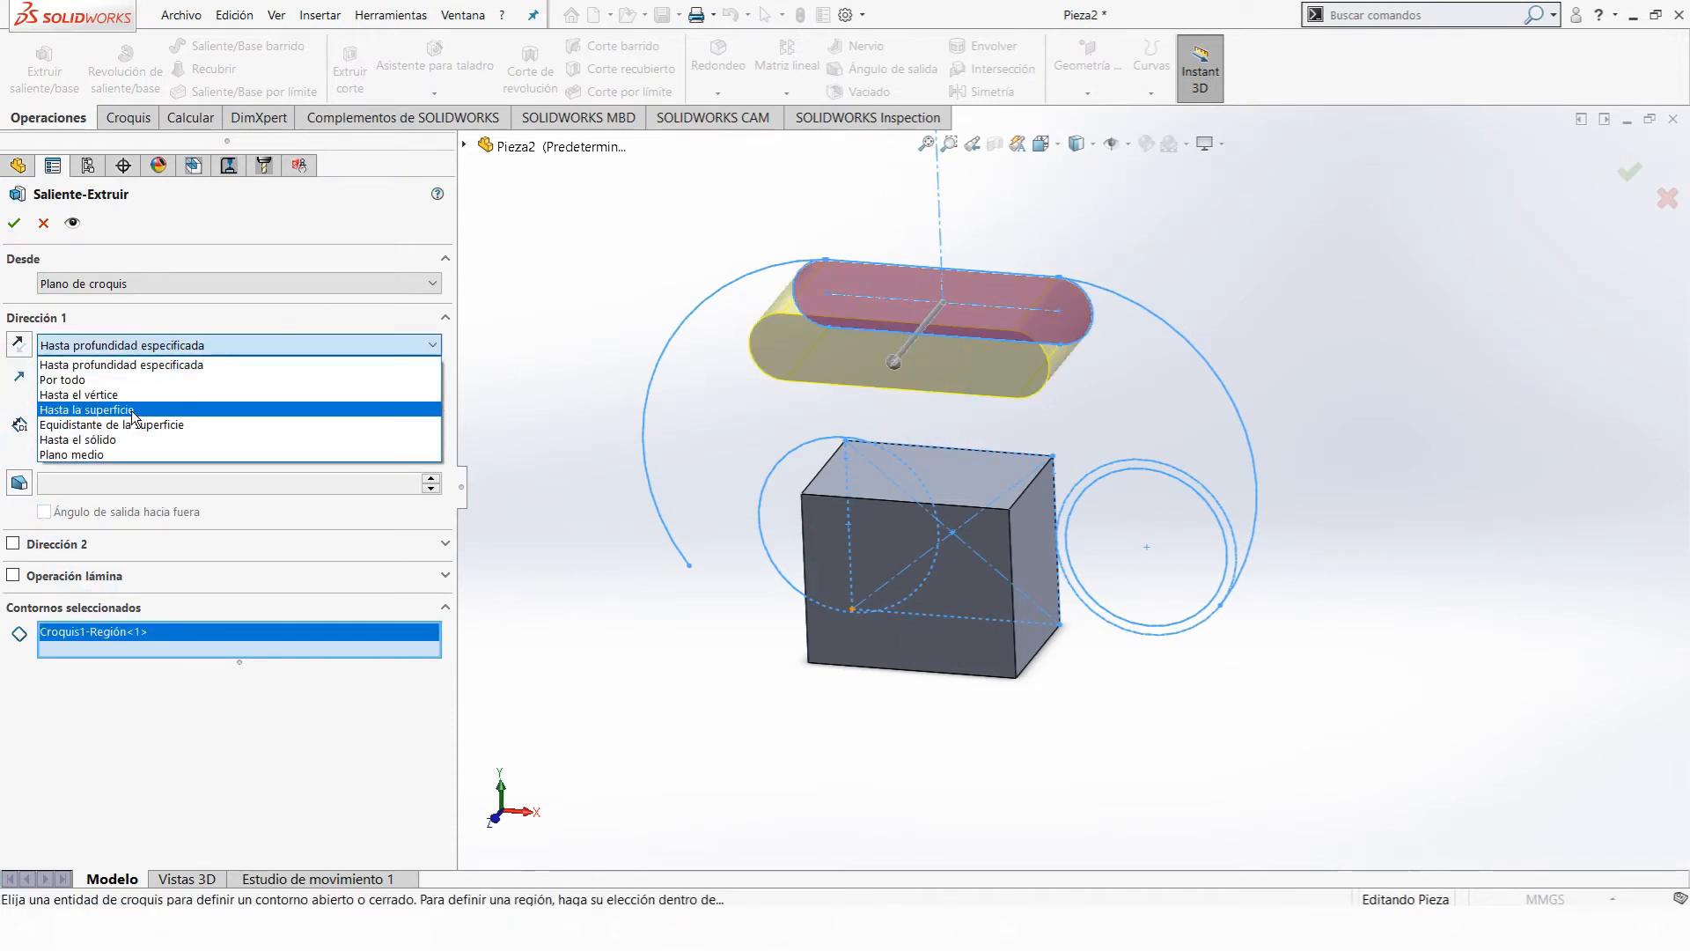
{"action": "left_click", "coordinate": [84, 395]}
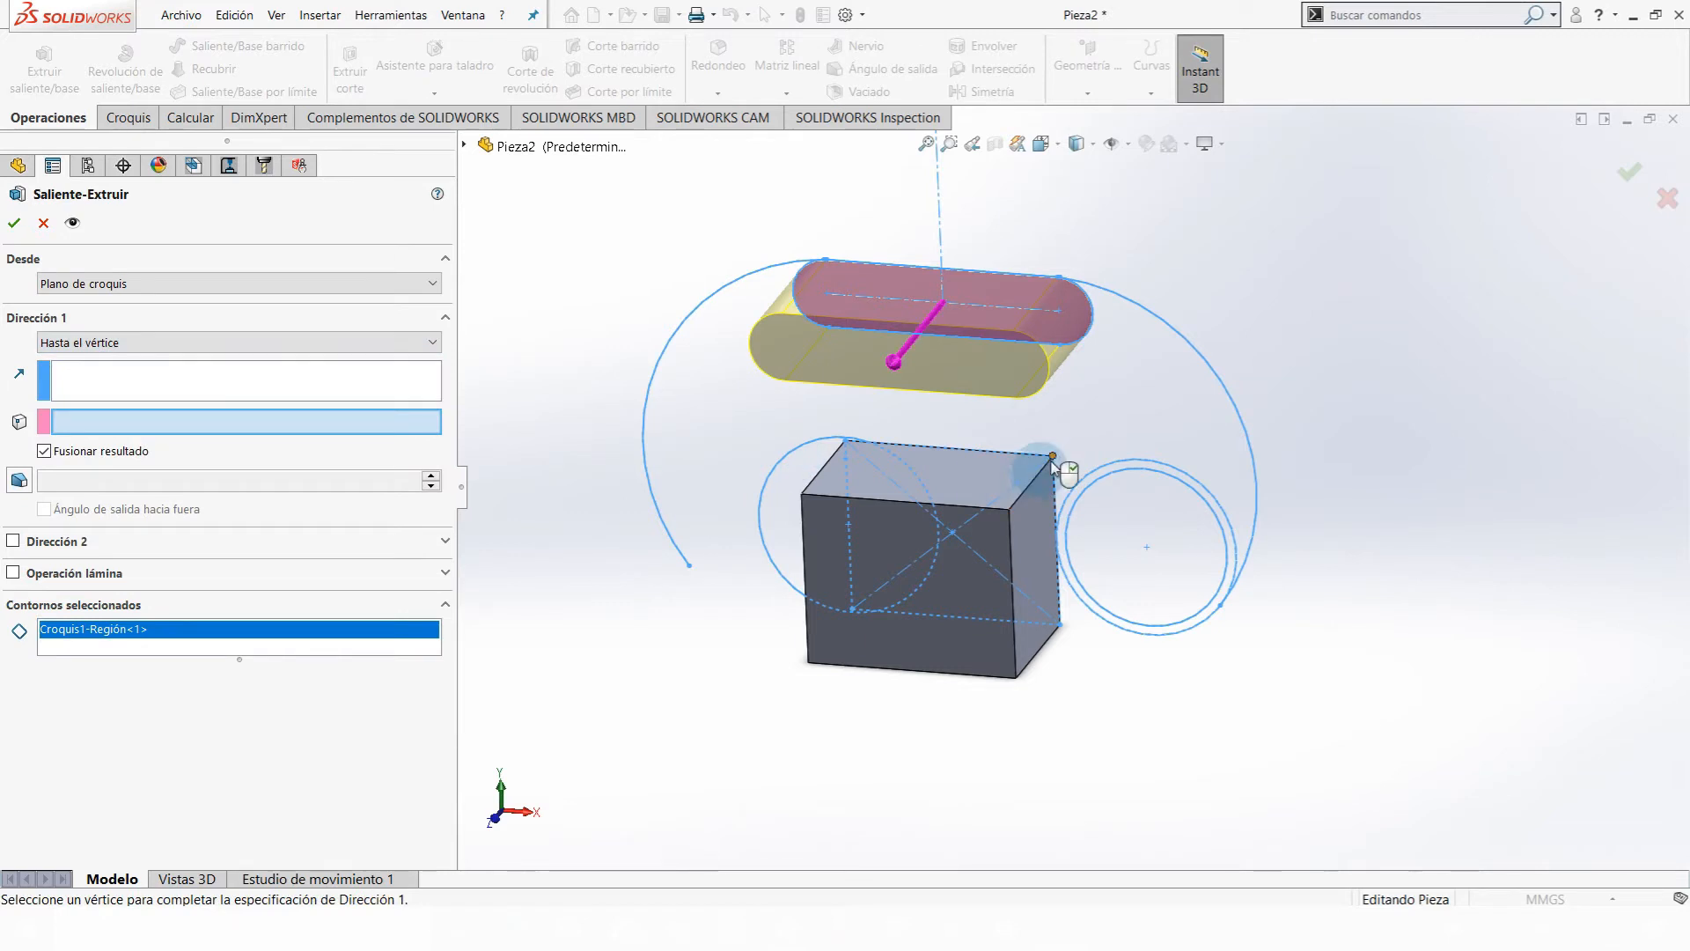
{"action": "left_click", "coordinate": [1009, 510]}
{"action": "left_click", "coordinate": [14, 223]}
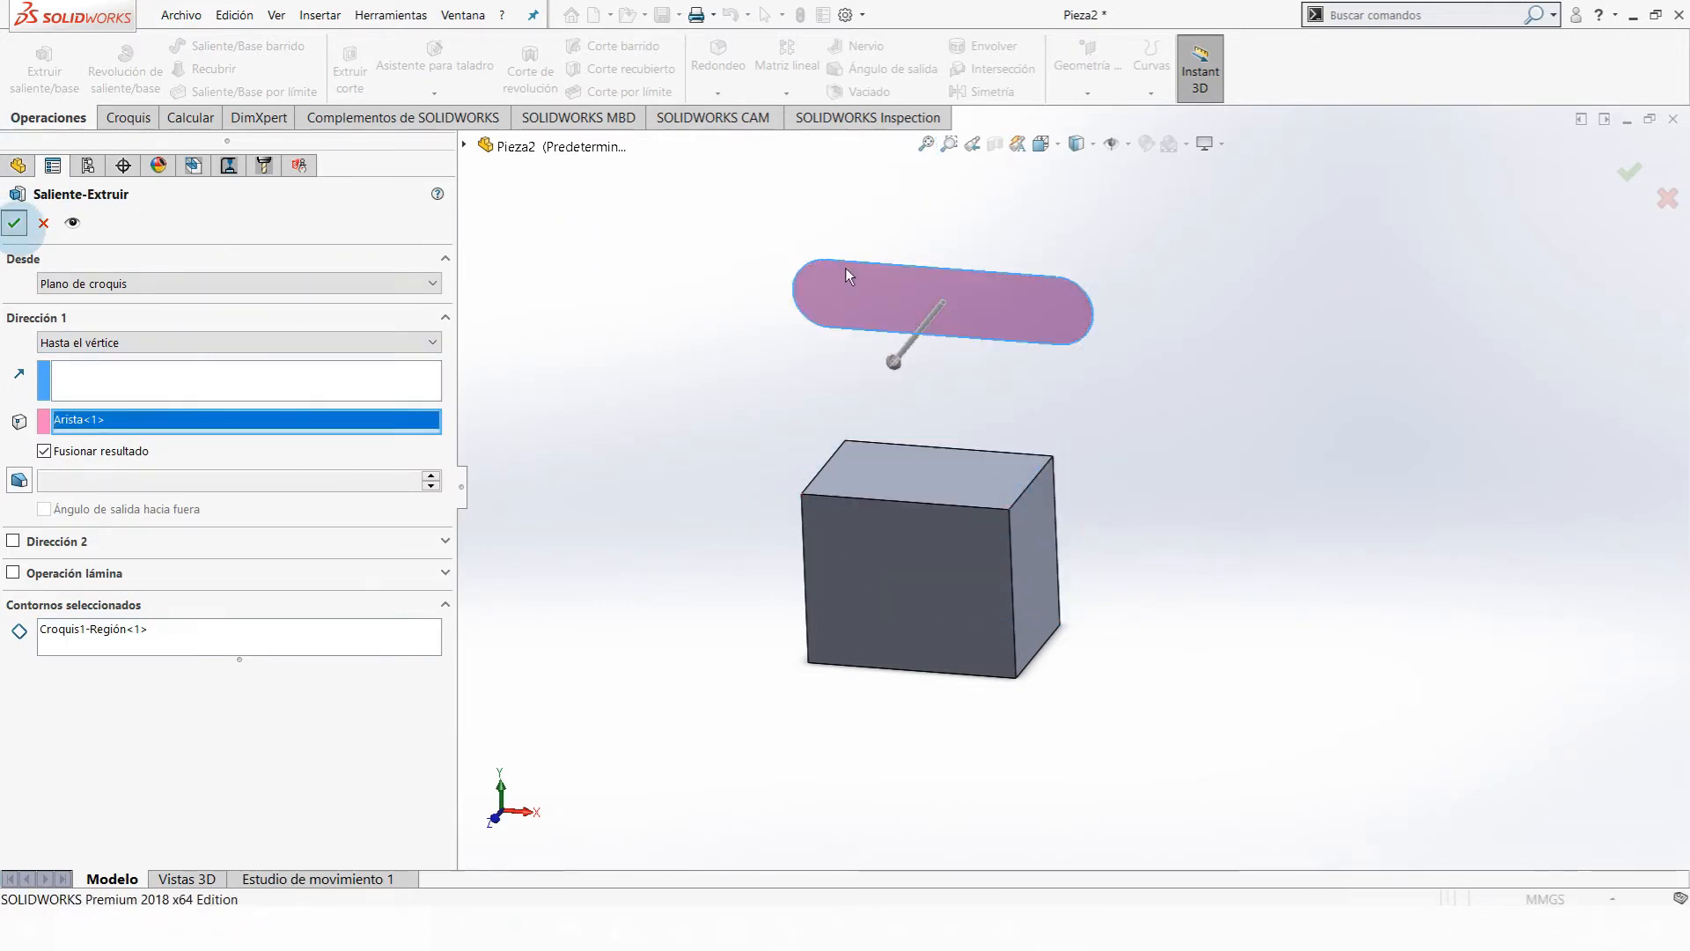
{"action": "left_click", "coordinate": [1310, 324]}
{"action": "mouse_move", "coordinate": [1256, 468]}
{"action": "middle_mouse_down"}
{"action": "mouse_move", "coordinate": [1286, 358]}
{"action": "mouse_move", "coordinate": [1105, 603]}
{"action": "mouse_move", "coordinate": [1051, 441]}
{"action": "mouse_move", "coordinate": [1092, 388]}
{"action": "middle_mouse_up"}
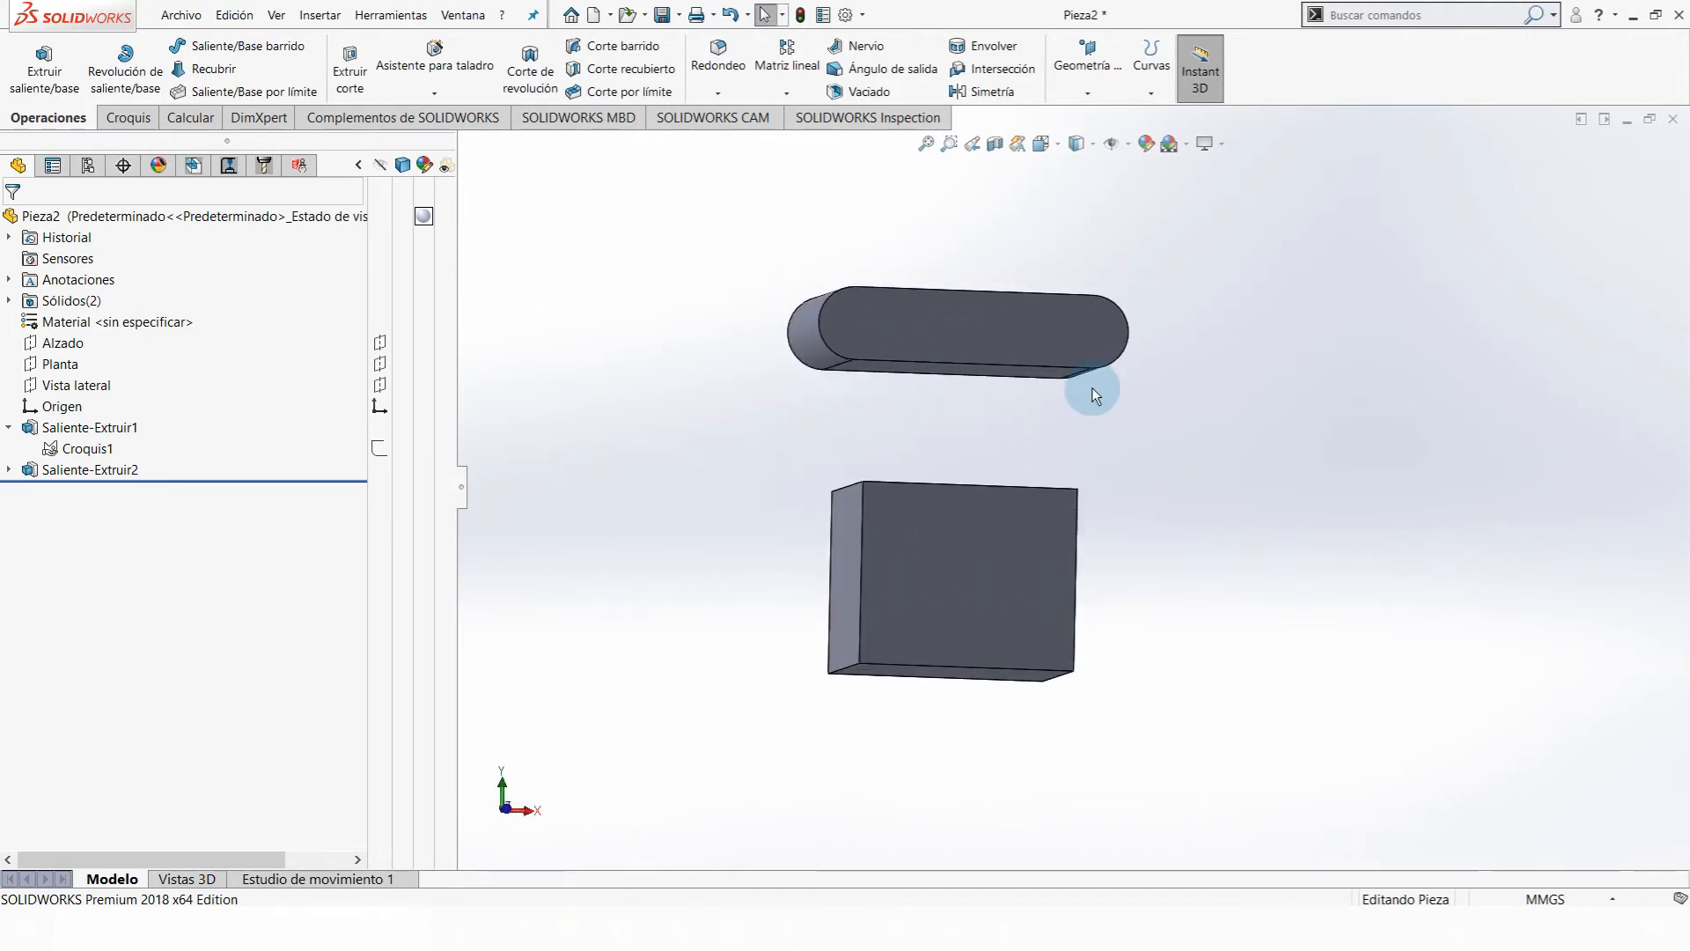
- Inspect the shared sketch Croquis1 listed under both Saliente-Extruir1 and Saliente-Extruir2
{"action": "left_click", "coordinate": [8, 427]}
{"action": "left_click", "coordinate": [48, 427]}
{"action": "left_click", "coordinate": [8, 427]}
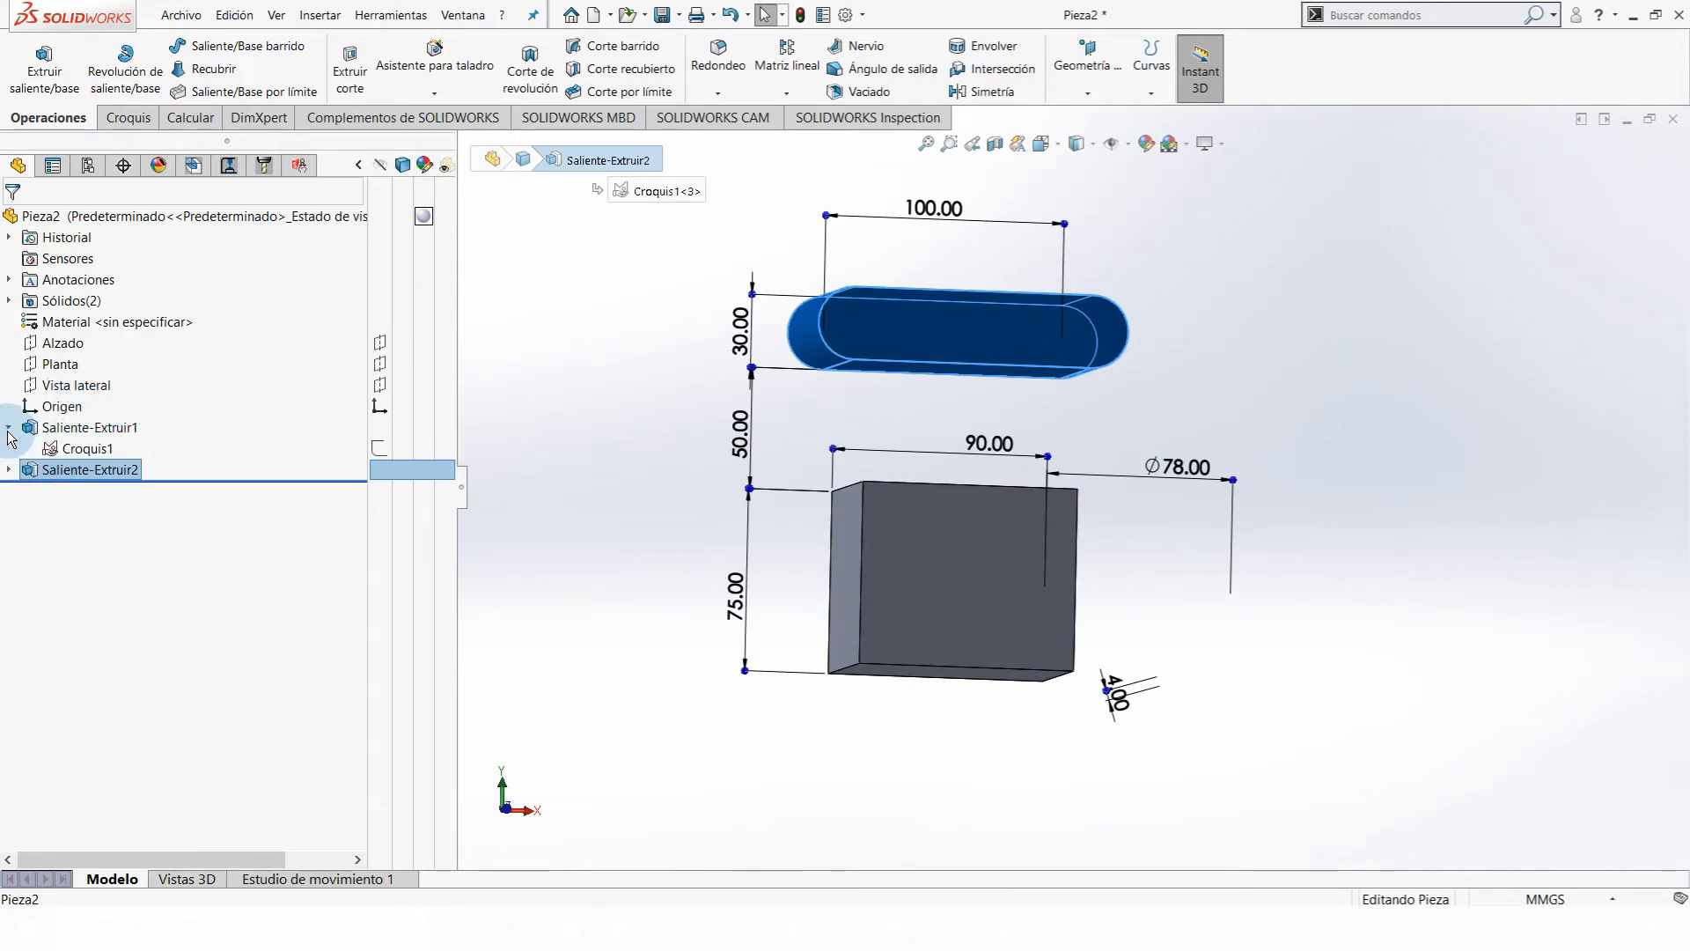
{"action": "left_click", "coordinate": [75, 448]}
{"action": "left_click", "coordinate": [9, 472]}
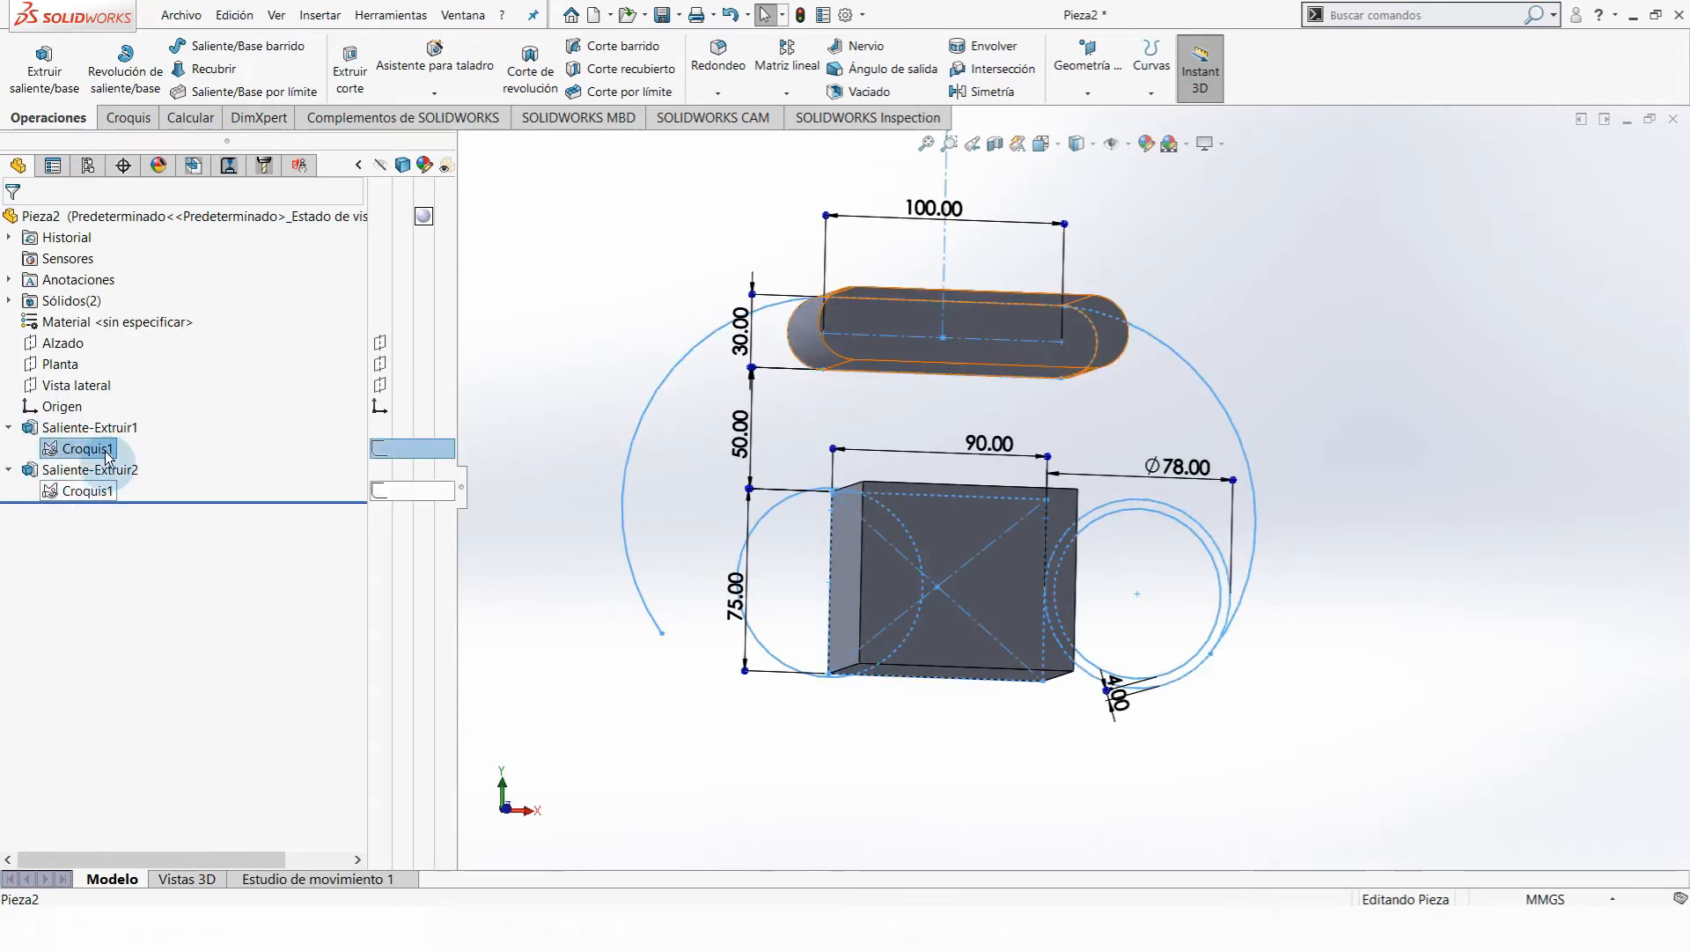
{"action": "left_click", "coordinate": [81, 491]}
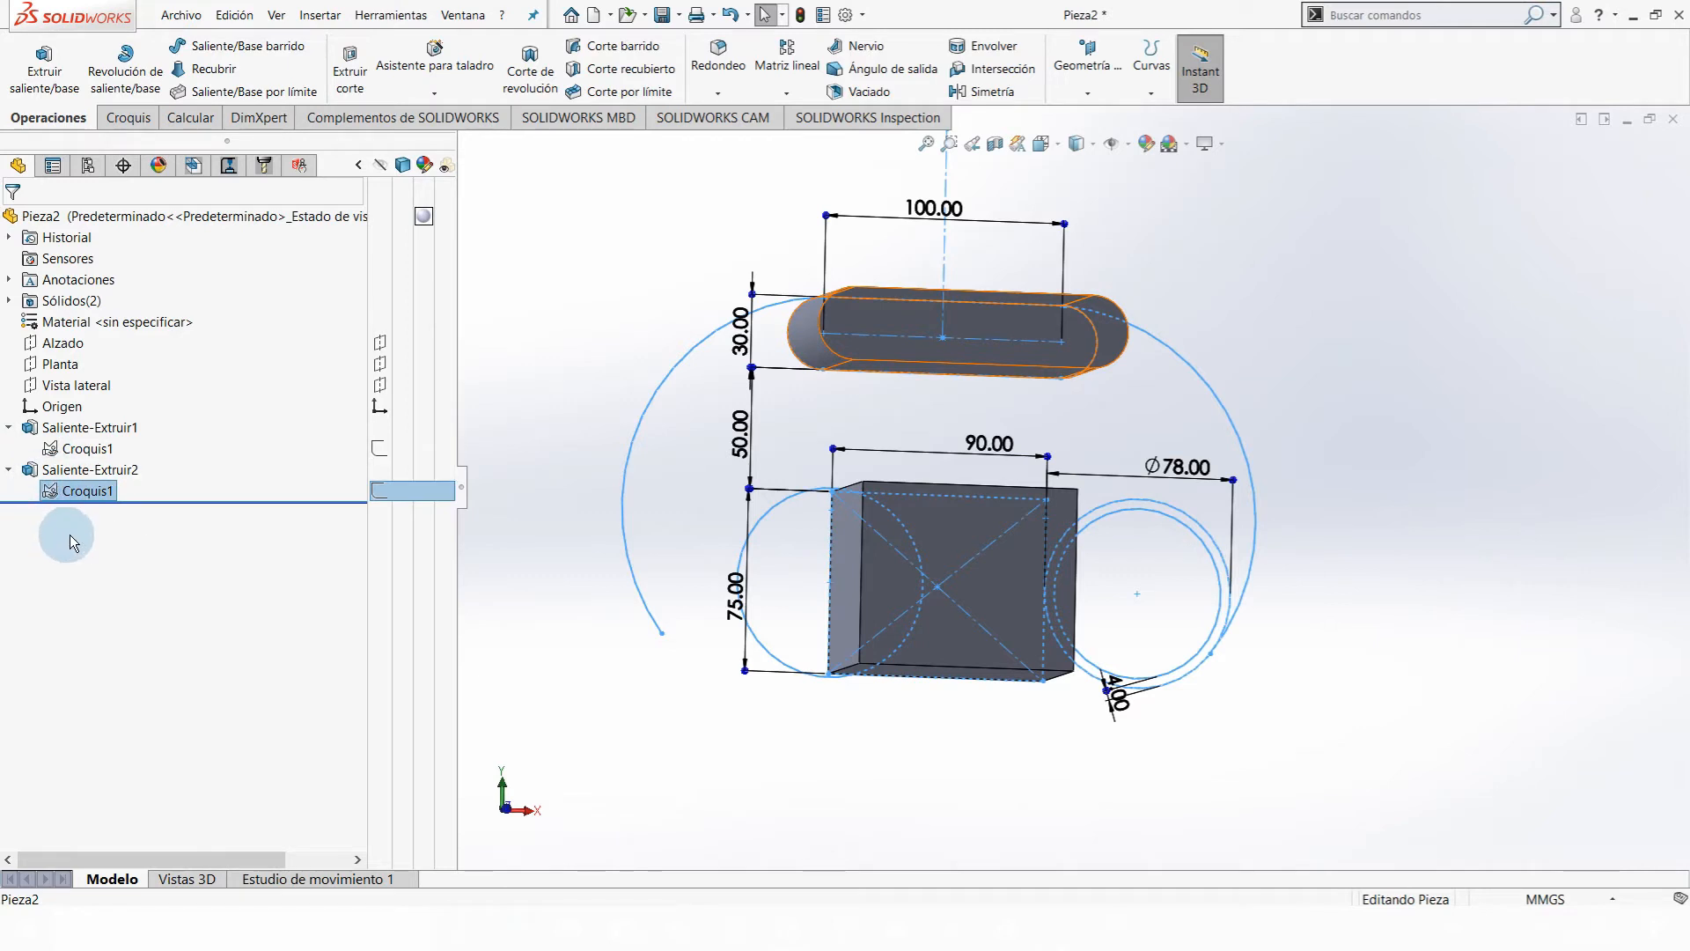
{"action": "left_click", "coordinate": [87, 449]}
{"action": "left_click", "coordinate": [1276, 367]}
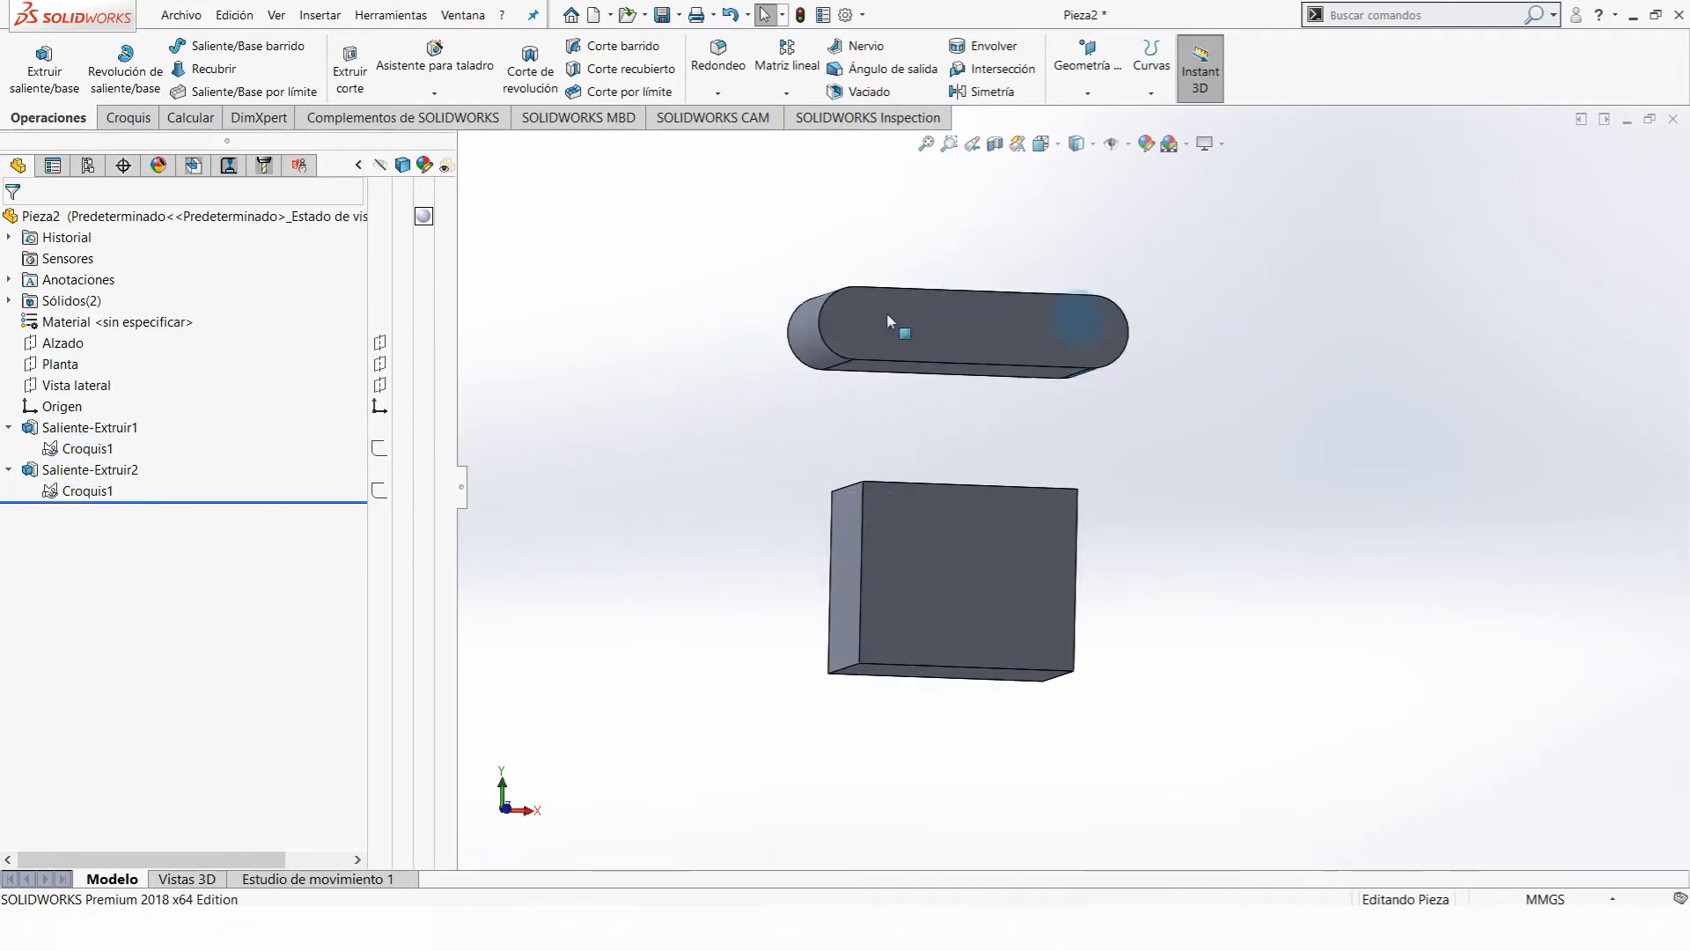
{"action": "left_click", "coordinate": [10, 471]}
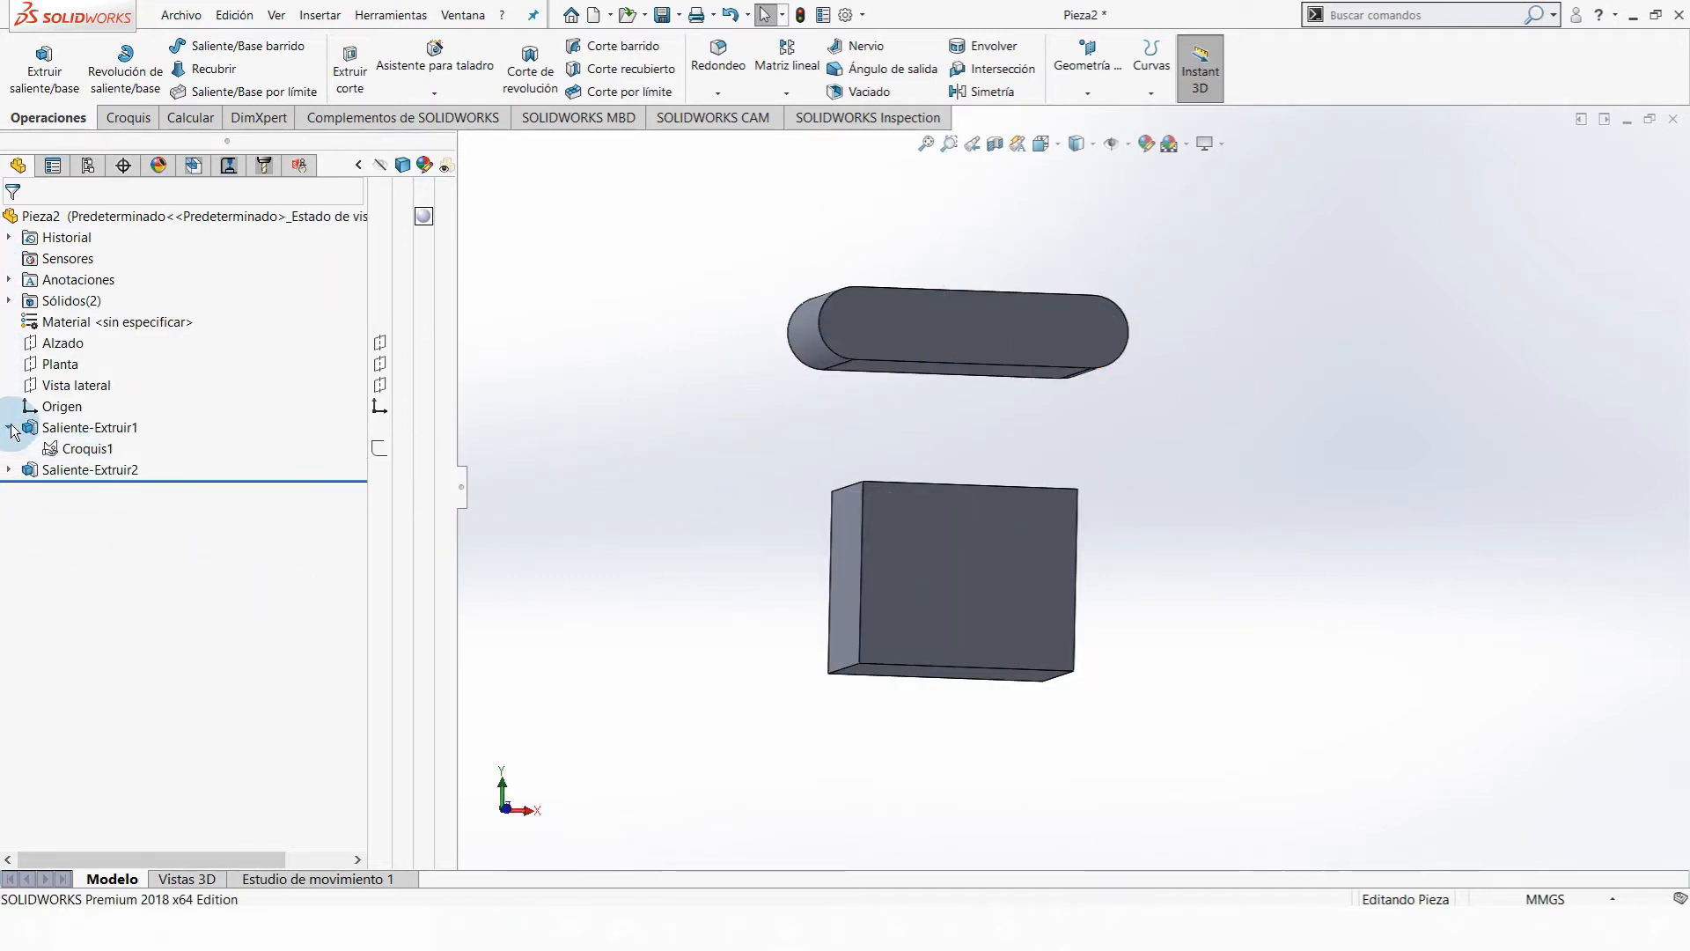
{"action": "left_click", "coordinate": [12, 432]}
{"action": "left_click", "coordinate": [850, 366]}
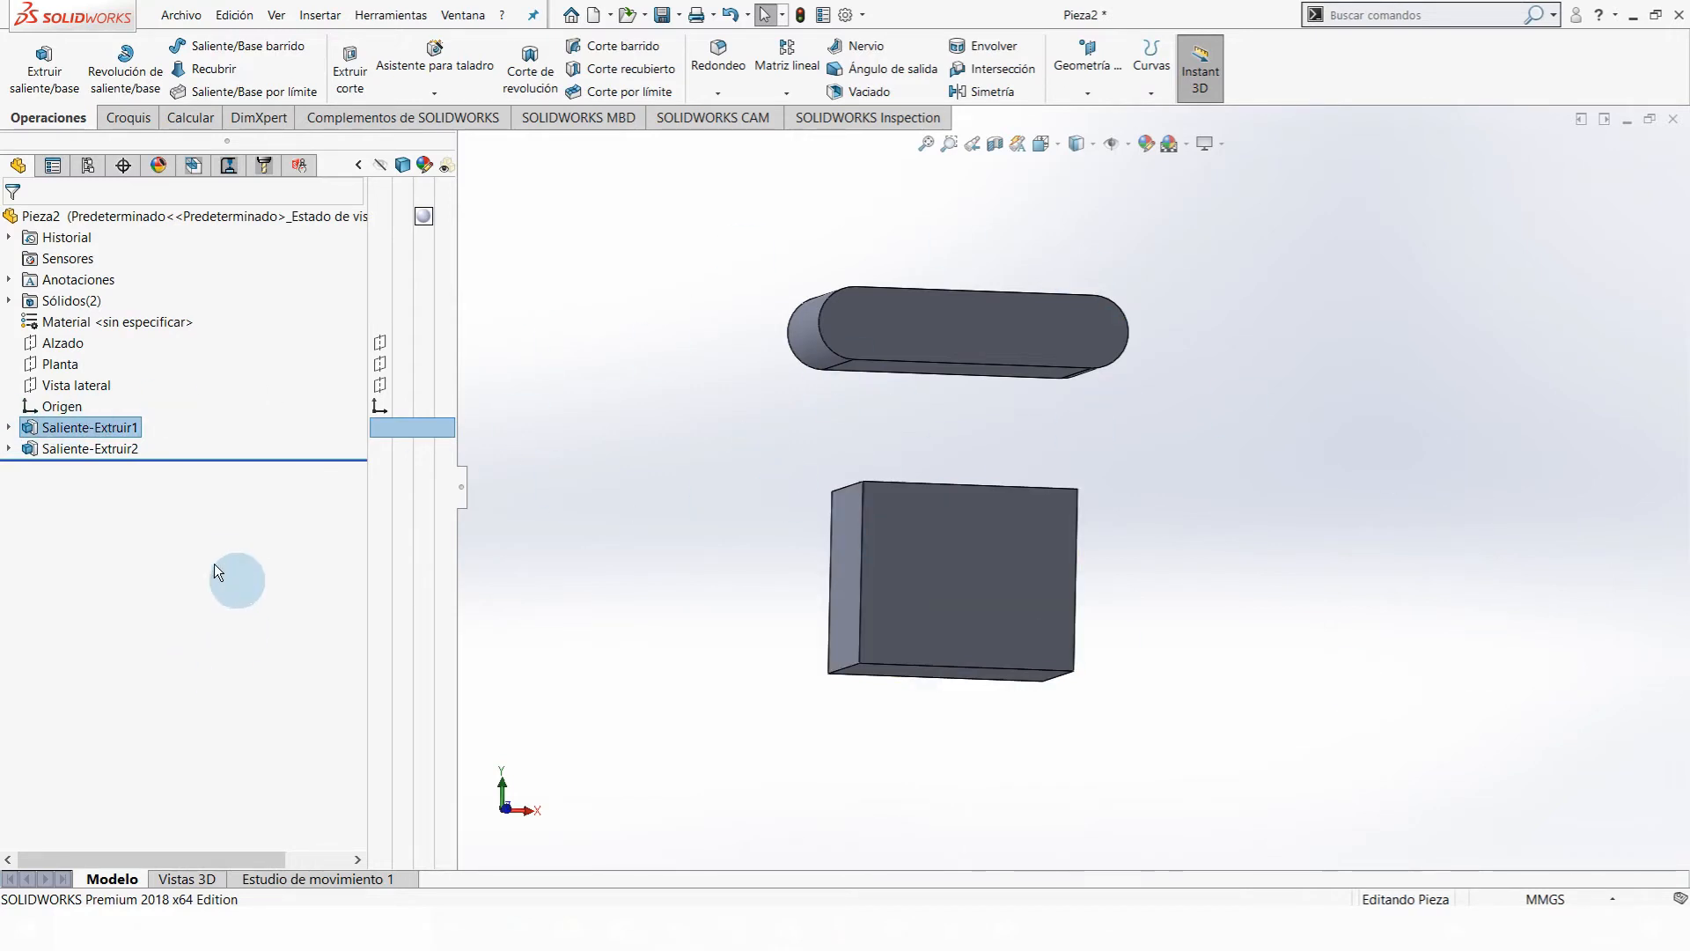
- Expand both extrusions and select the shared sketch Croquis1 under Saliente-Extruir1
{"action": "left_click", "coordinate": [8, 449]}
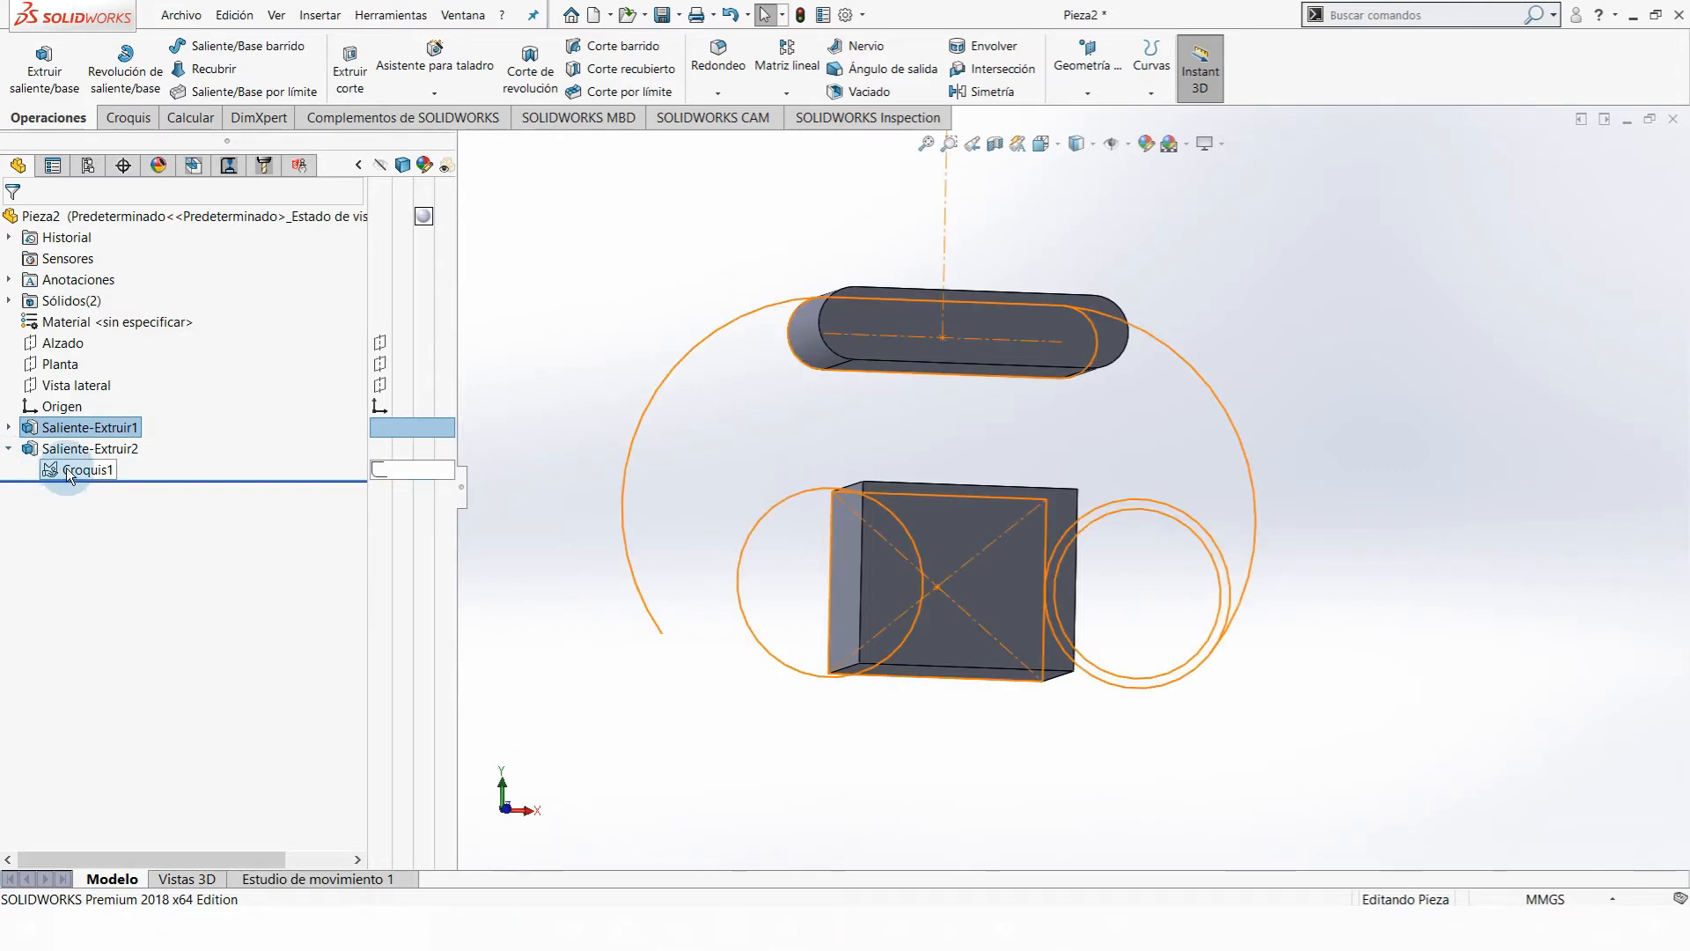
{"action": "left_click", "coordinate": [70, 474]}
{"action": "left_click", "coordinate": [9, 429]}
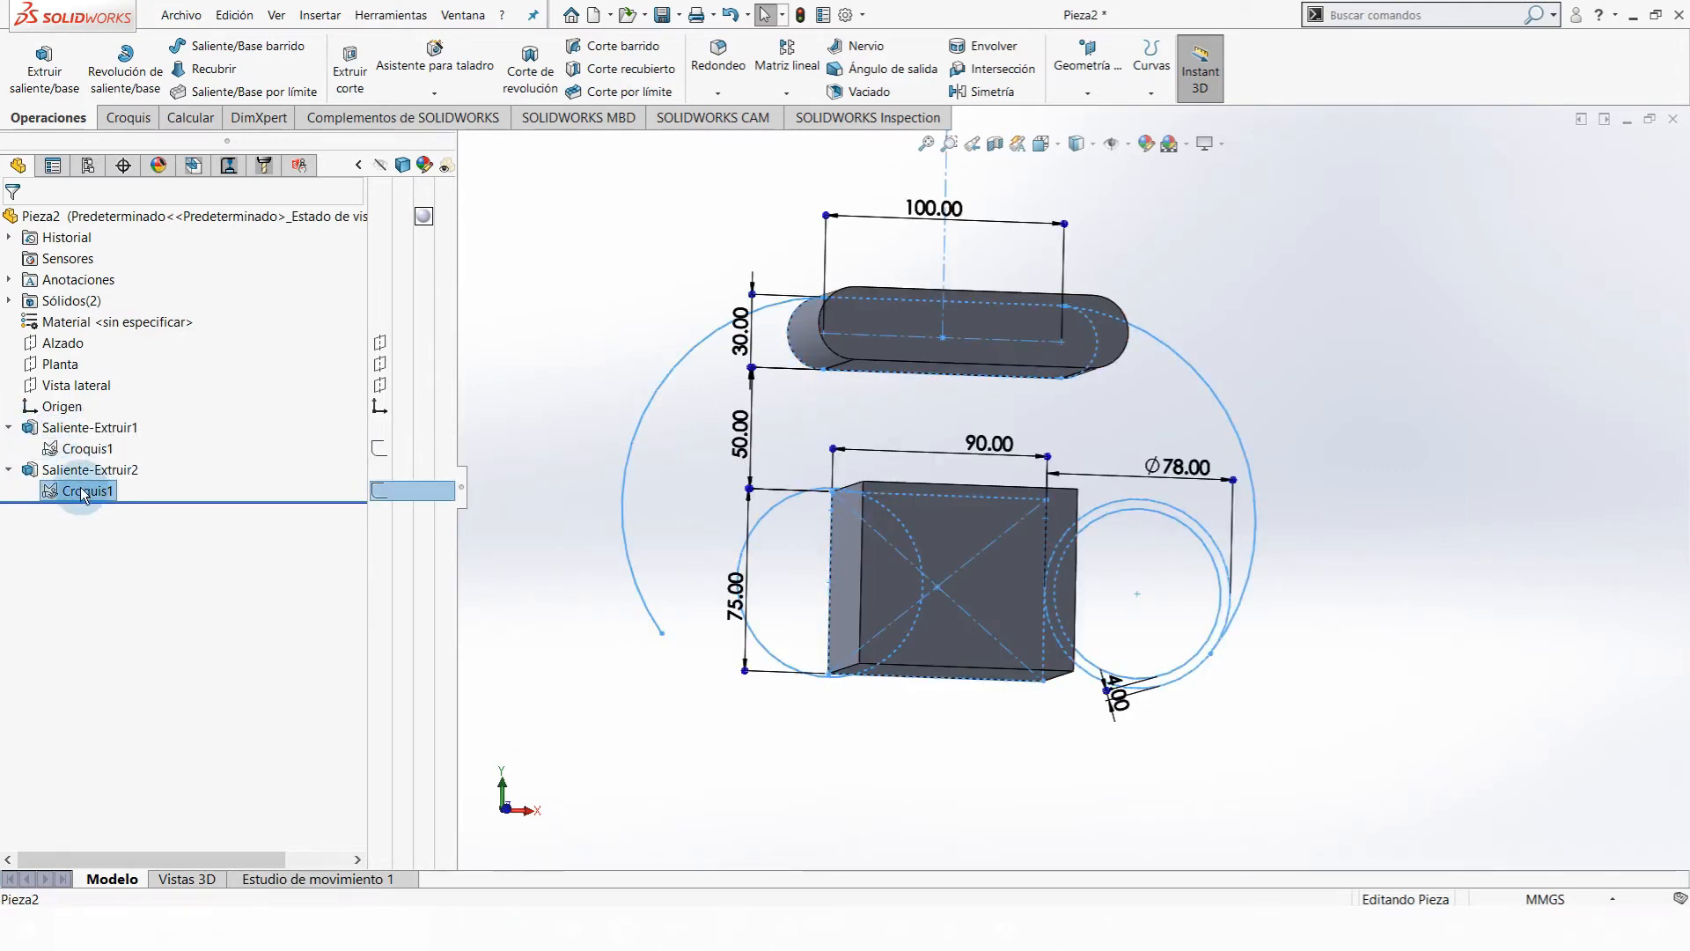
{"action": "left_click", "coordinate": [88, 449]}
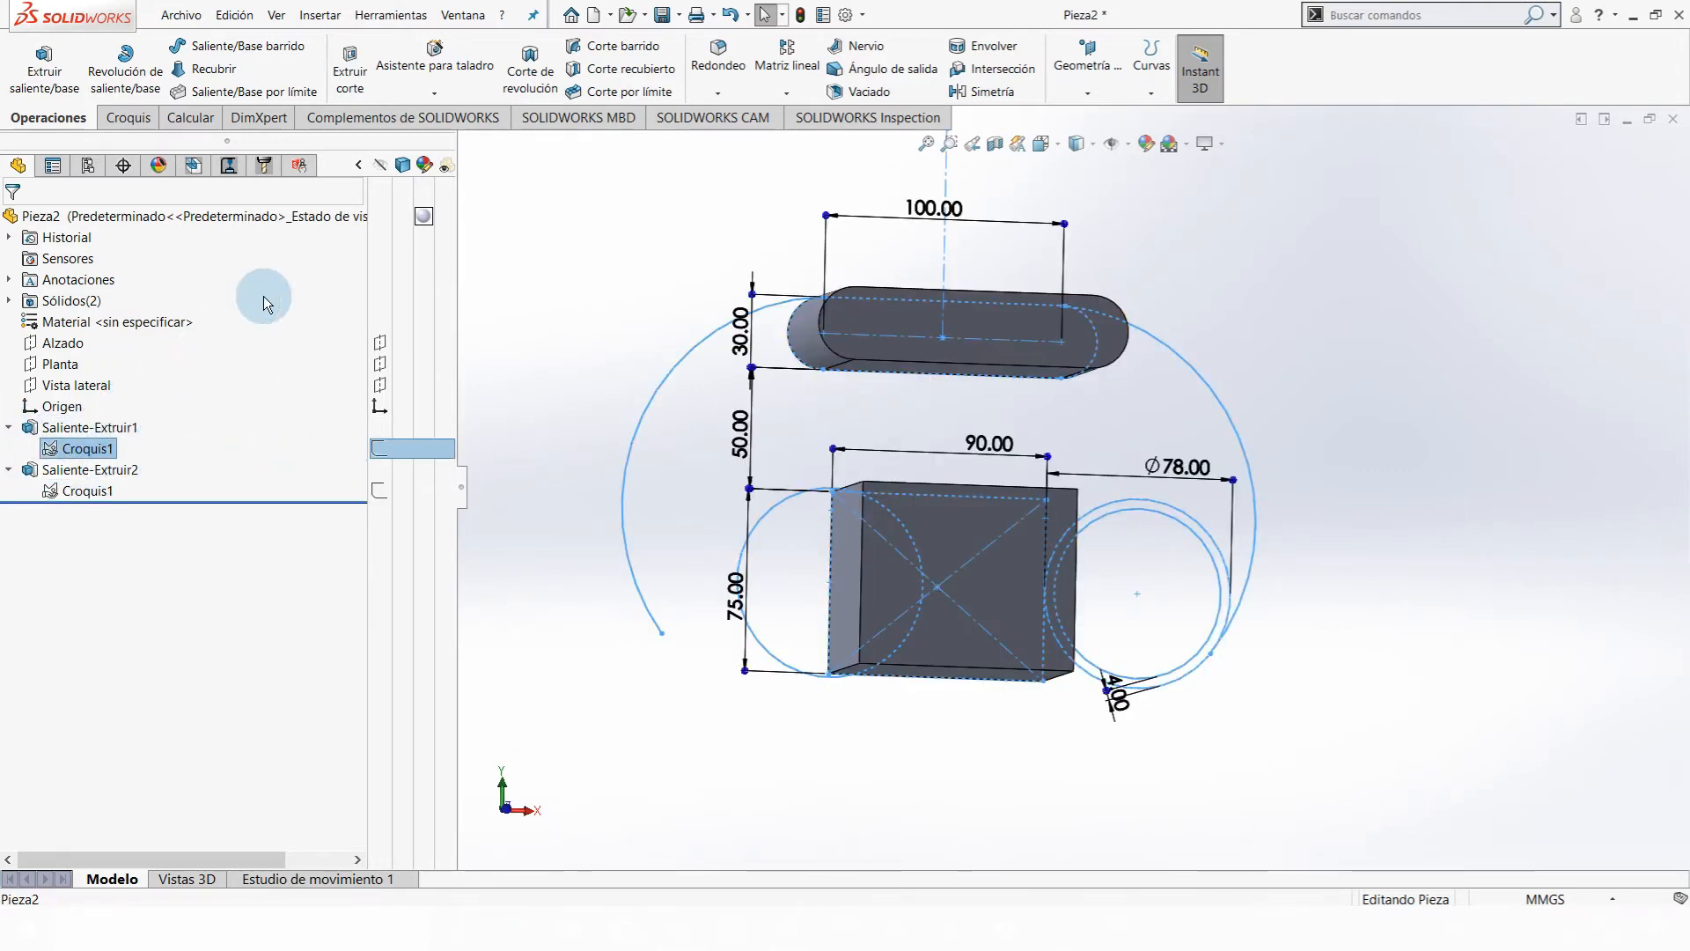
{"action": "left_click", "coordinate": [41, 66]}
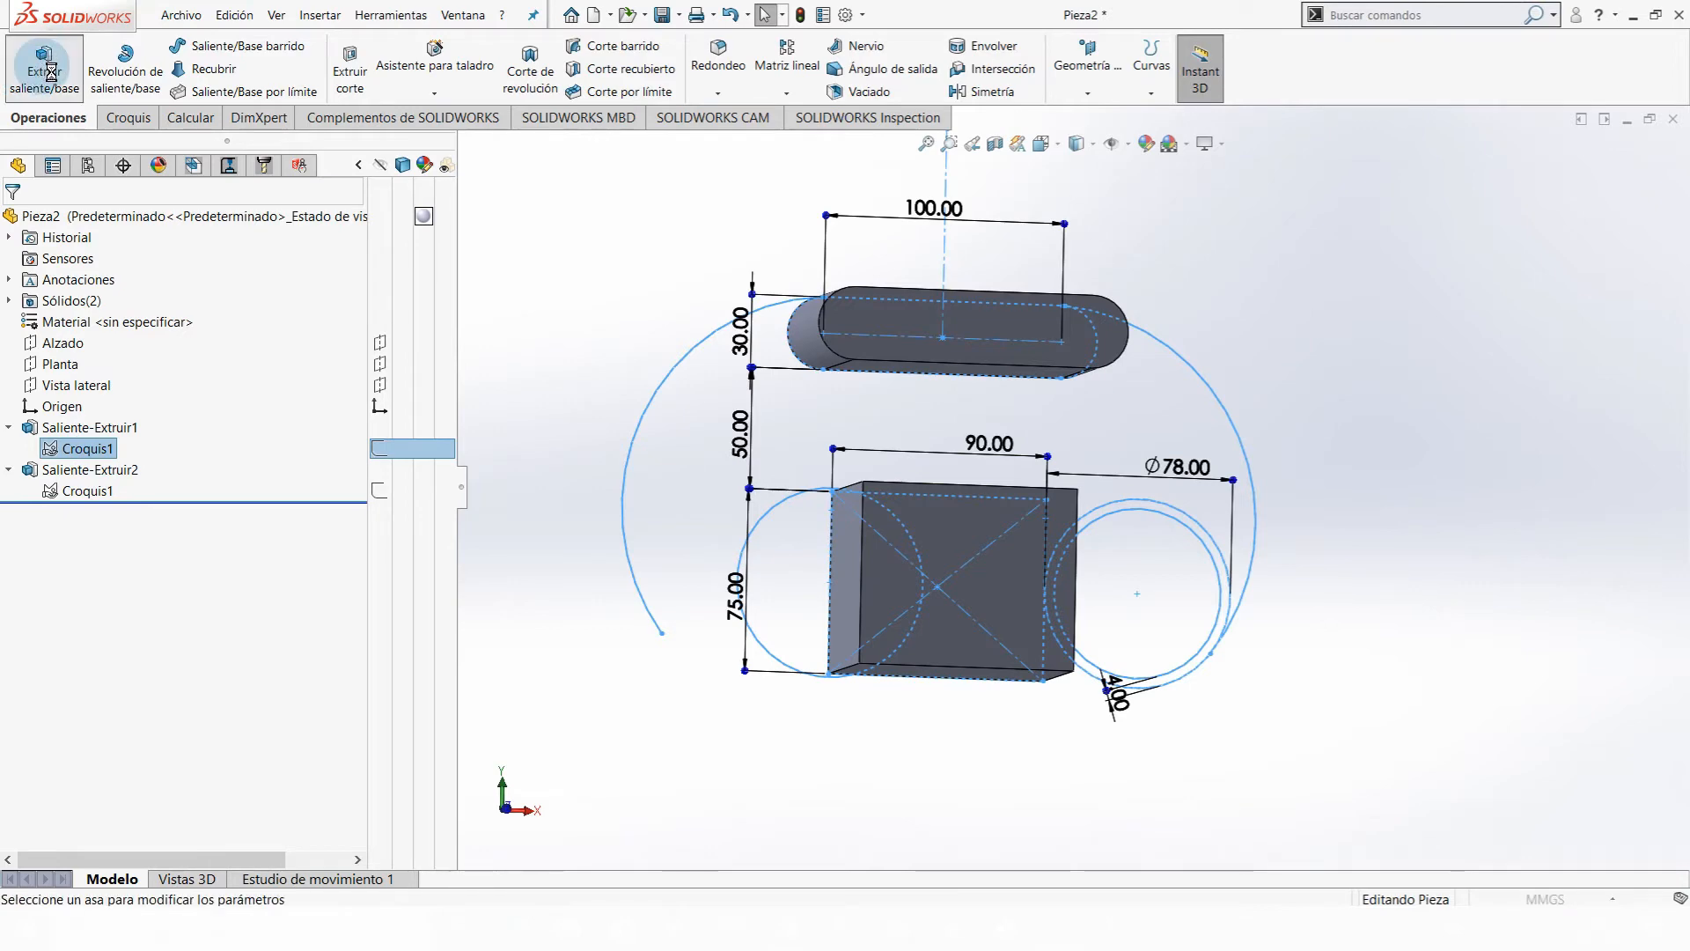
{"action": "middle_click_drag", "start_coordinate": [977, 593], "coordinate": [1012, 573]}
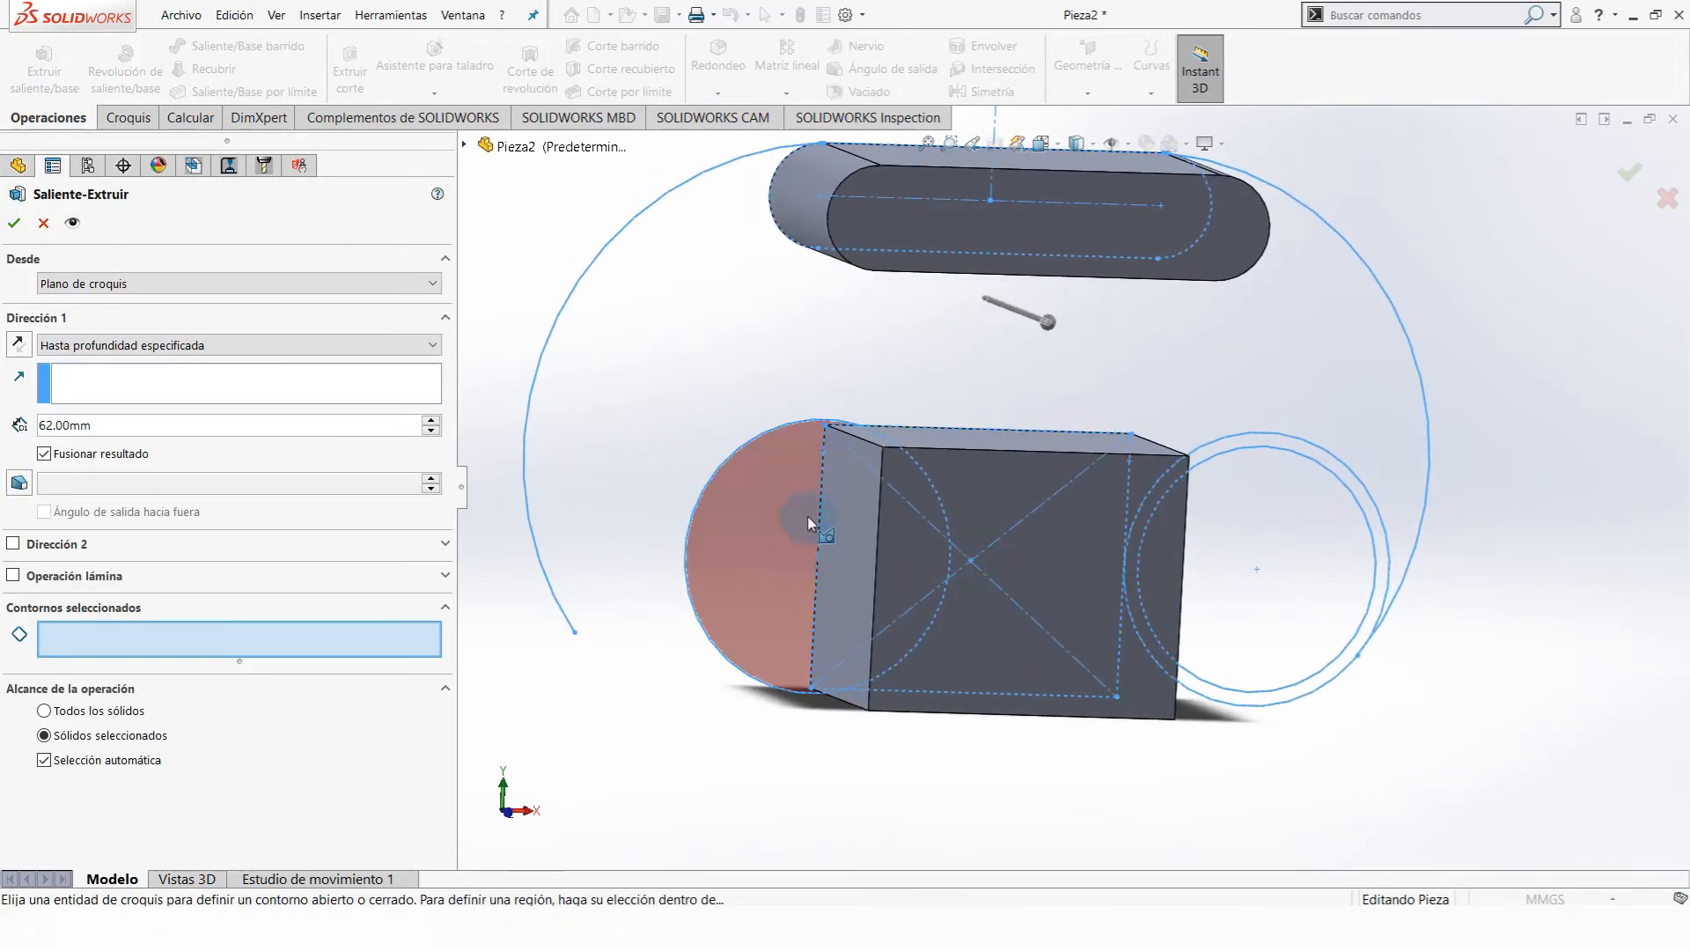
{"action": "left_click", "coordinate": [43, 223]}
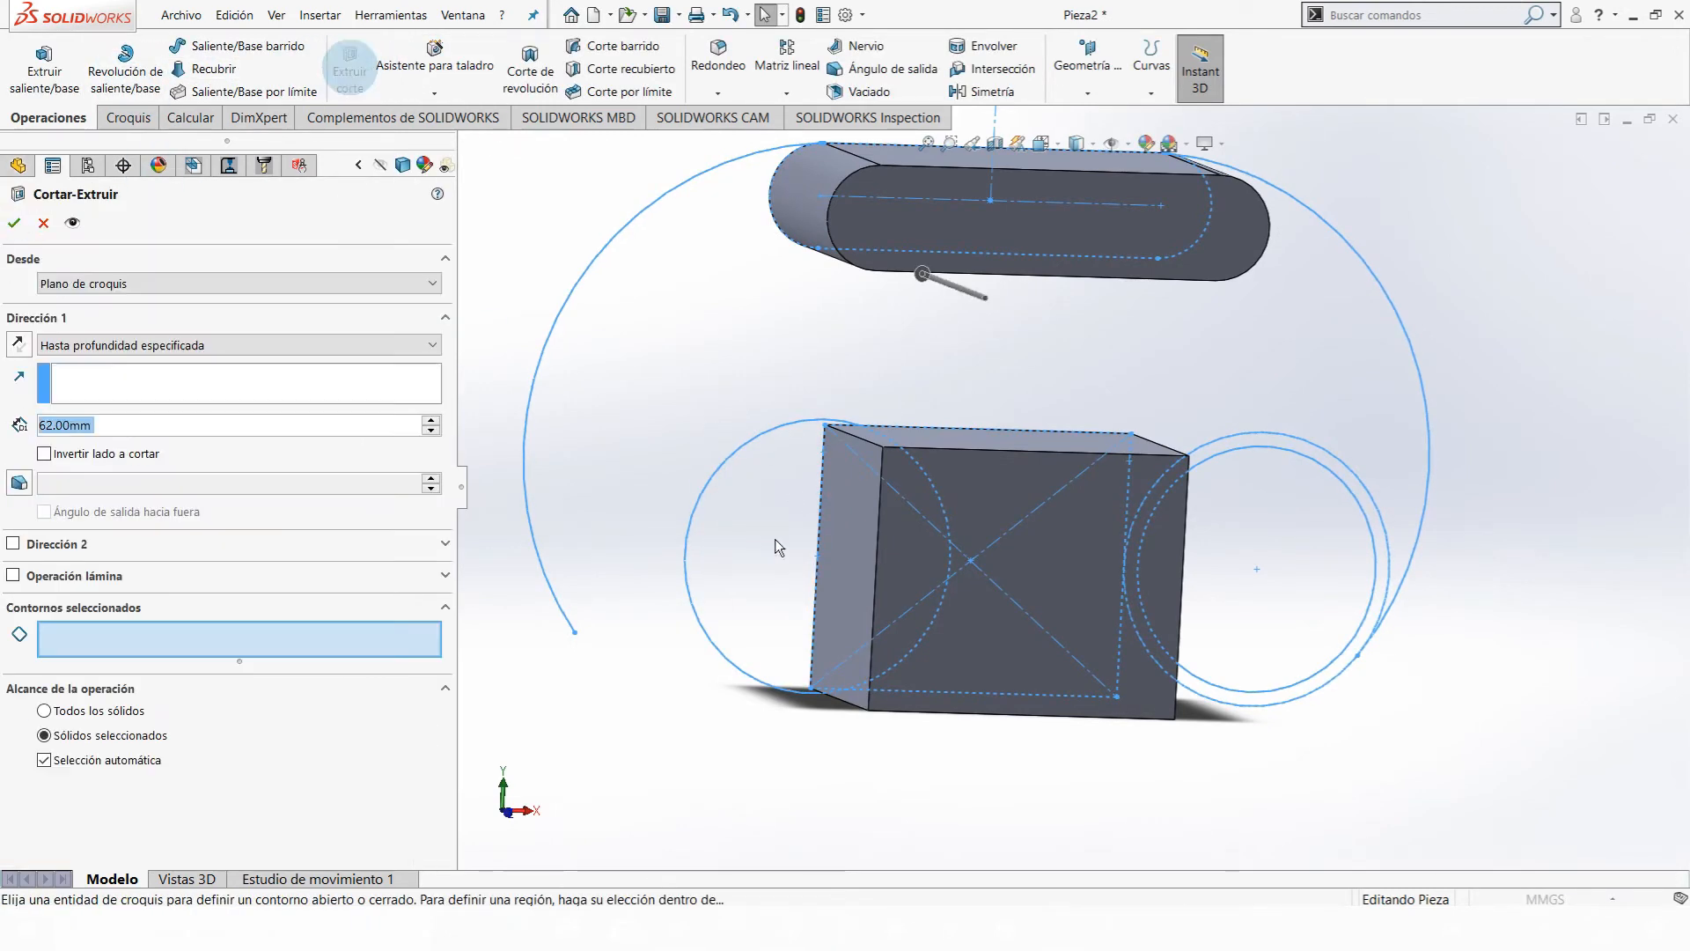
- Cut-extrude both regions of the circle overlapping the block's side, with end condition Hasta la superficie, up to the block's front face
{"action": "left_click", "coordinate": [784, 515]}
{"action": "mouse_move", "coordinate": [754, 566]}
{"action": "middle_mouse_down"}
{"action": "mouse_move", "coordinate": [775, 650]}
{"action": "mouse_move", "coordinate": [648, 487]}
{"action": "mouse_move", "coordinate": [1117, 592]}
{"action": "mouse_move", "coordinate": [1018, 705]}
{"action": "middle_mouse_up"}
{"action": "left_click", "coordinate": [797, 552]}
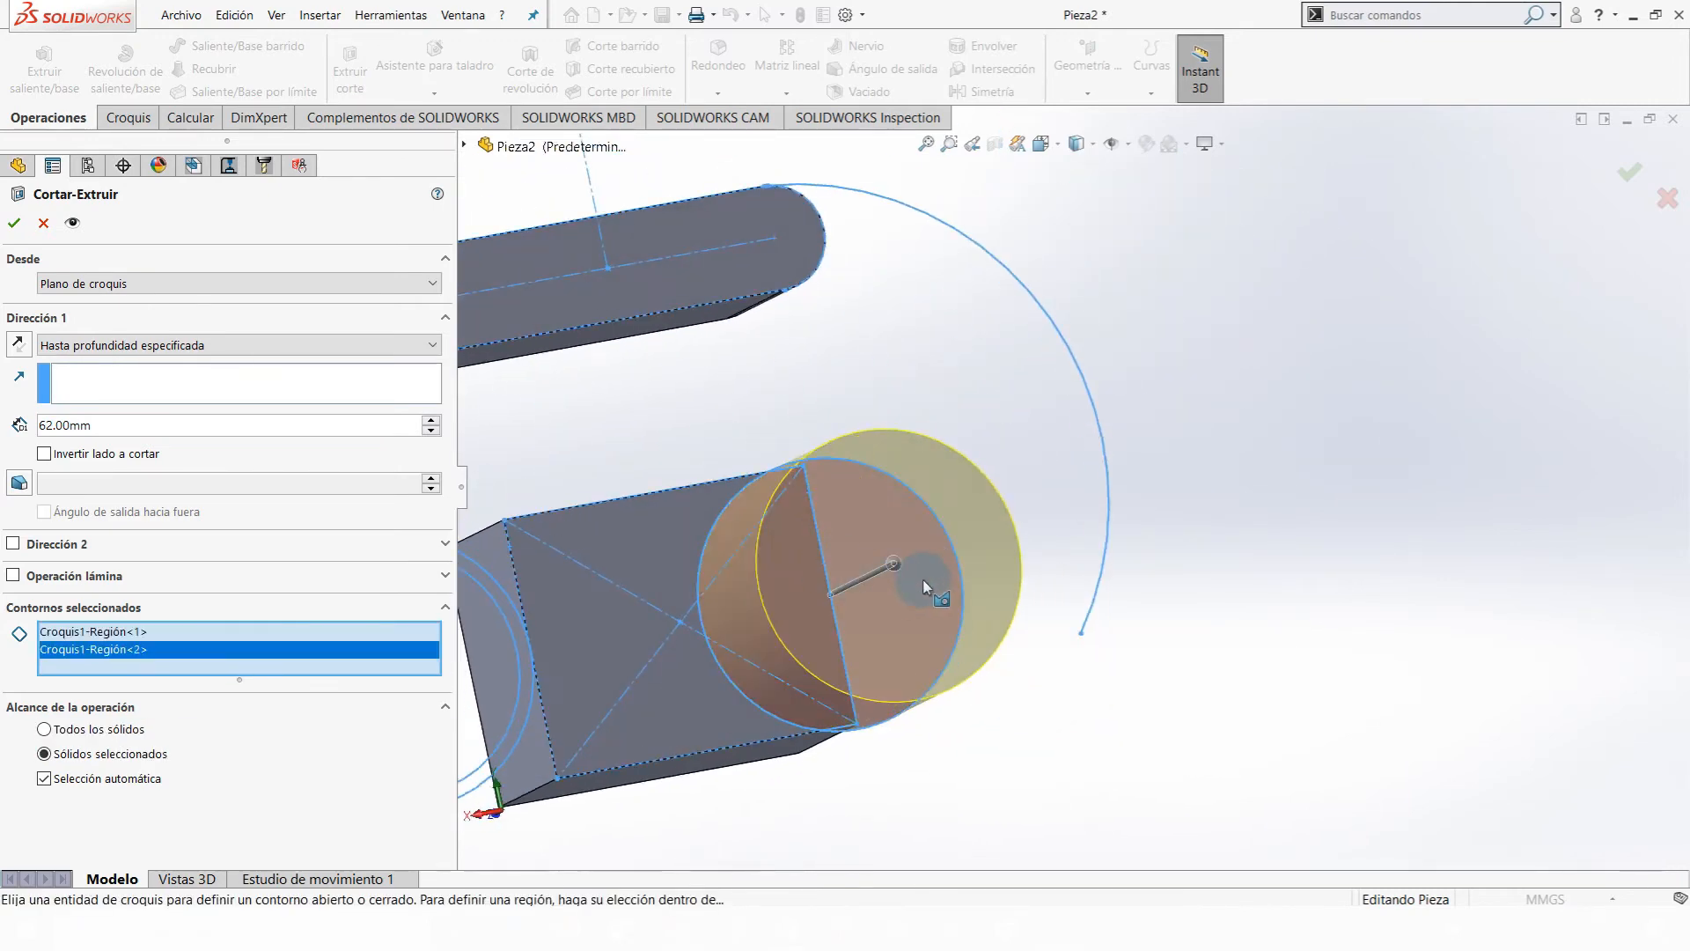
{"action": "mouse_move", "coordinate": [797, 552]}
{"action": "middle_mouse_down"}
{"action": "mouse_move", "coordinate": [660, 709]}
{"action": "mouse_move", "coordinate": [678, 730]}
{"action": "middle_mouse_up"}
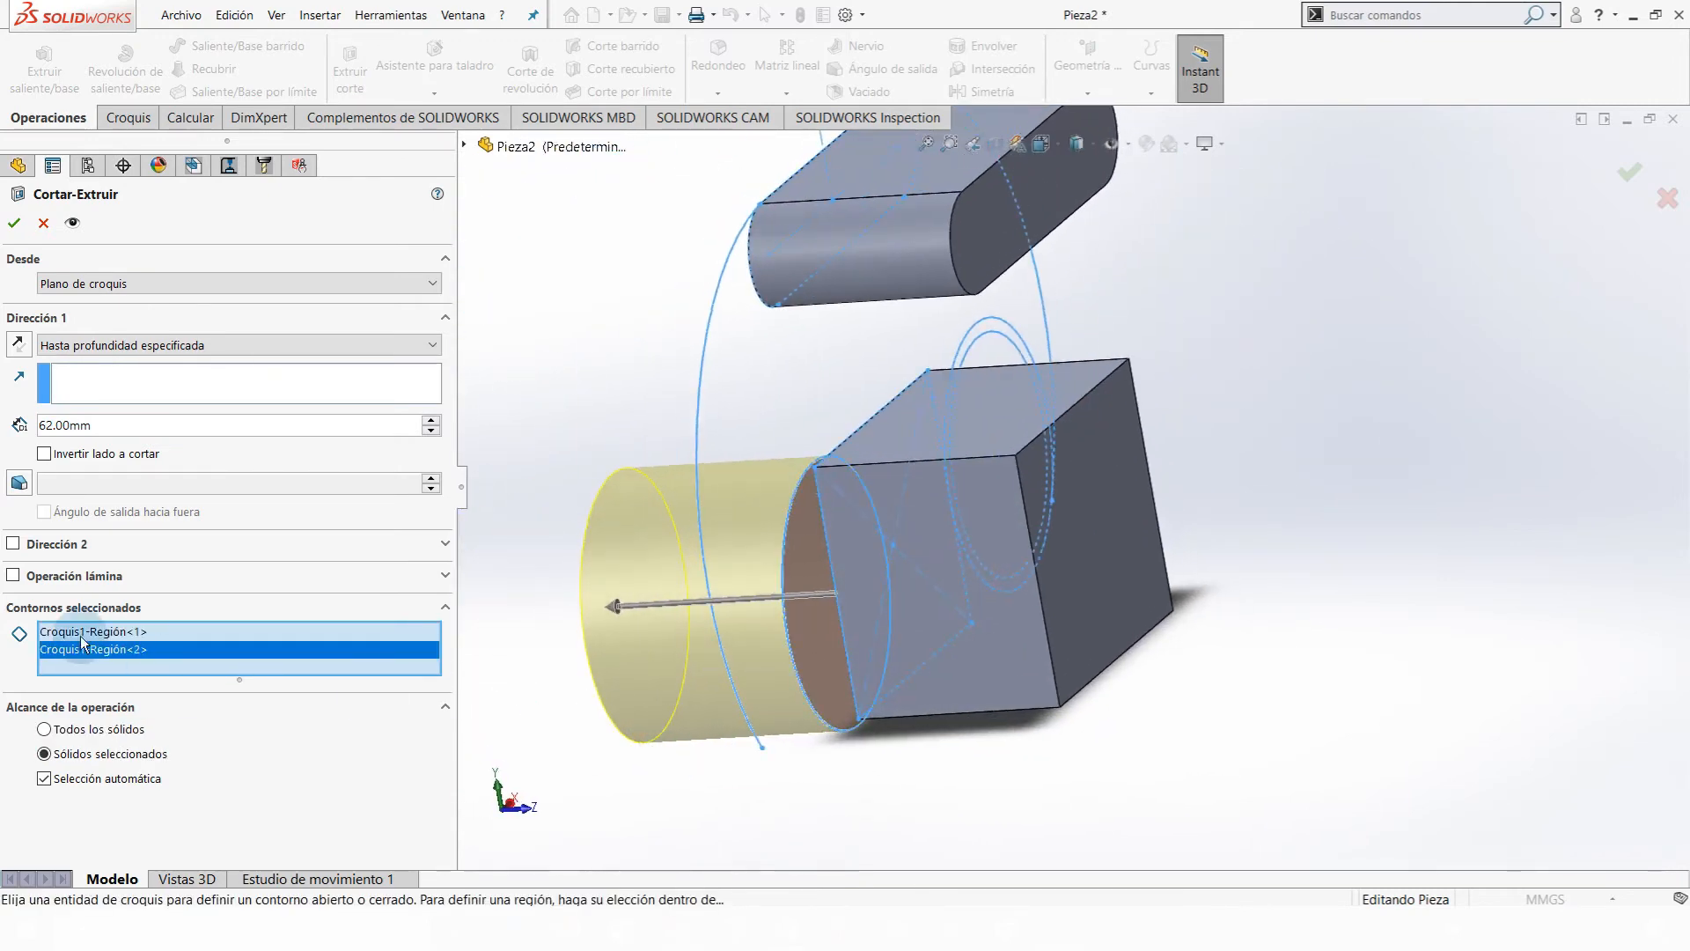
{"action": "left_click", "coordinate": [97, 345]}
{"action": "left_click", "coordinate": [97, 434]}
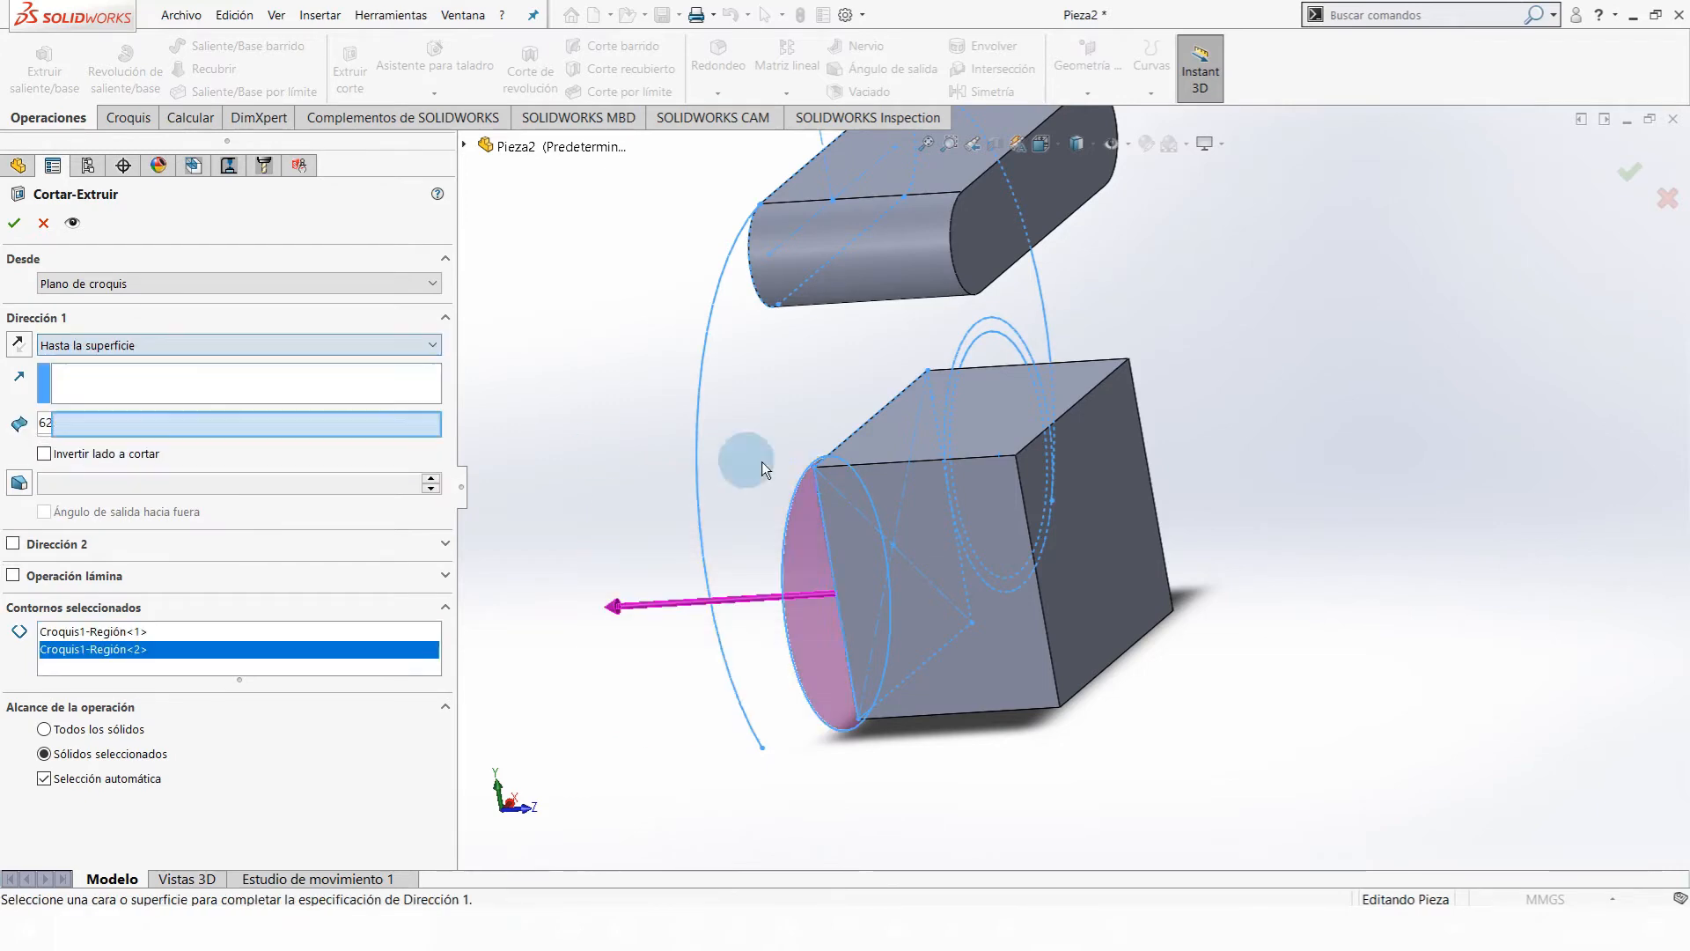
{"action": "left_click", "coordinate": [1121, 526]}
{"action": "middle_click_drag", "start_coordinate": [1120, 526], "coordinate": [999, 469]}
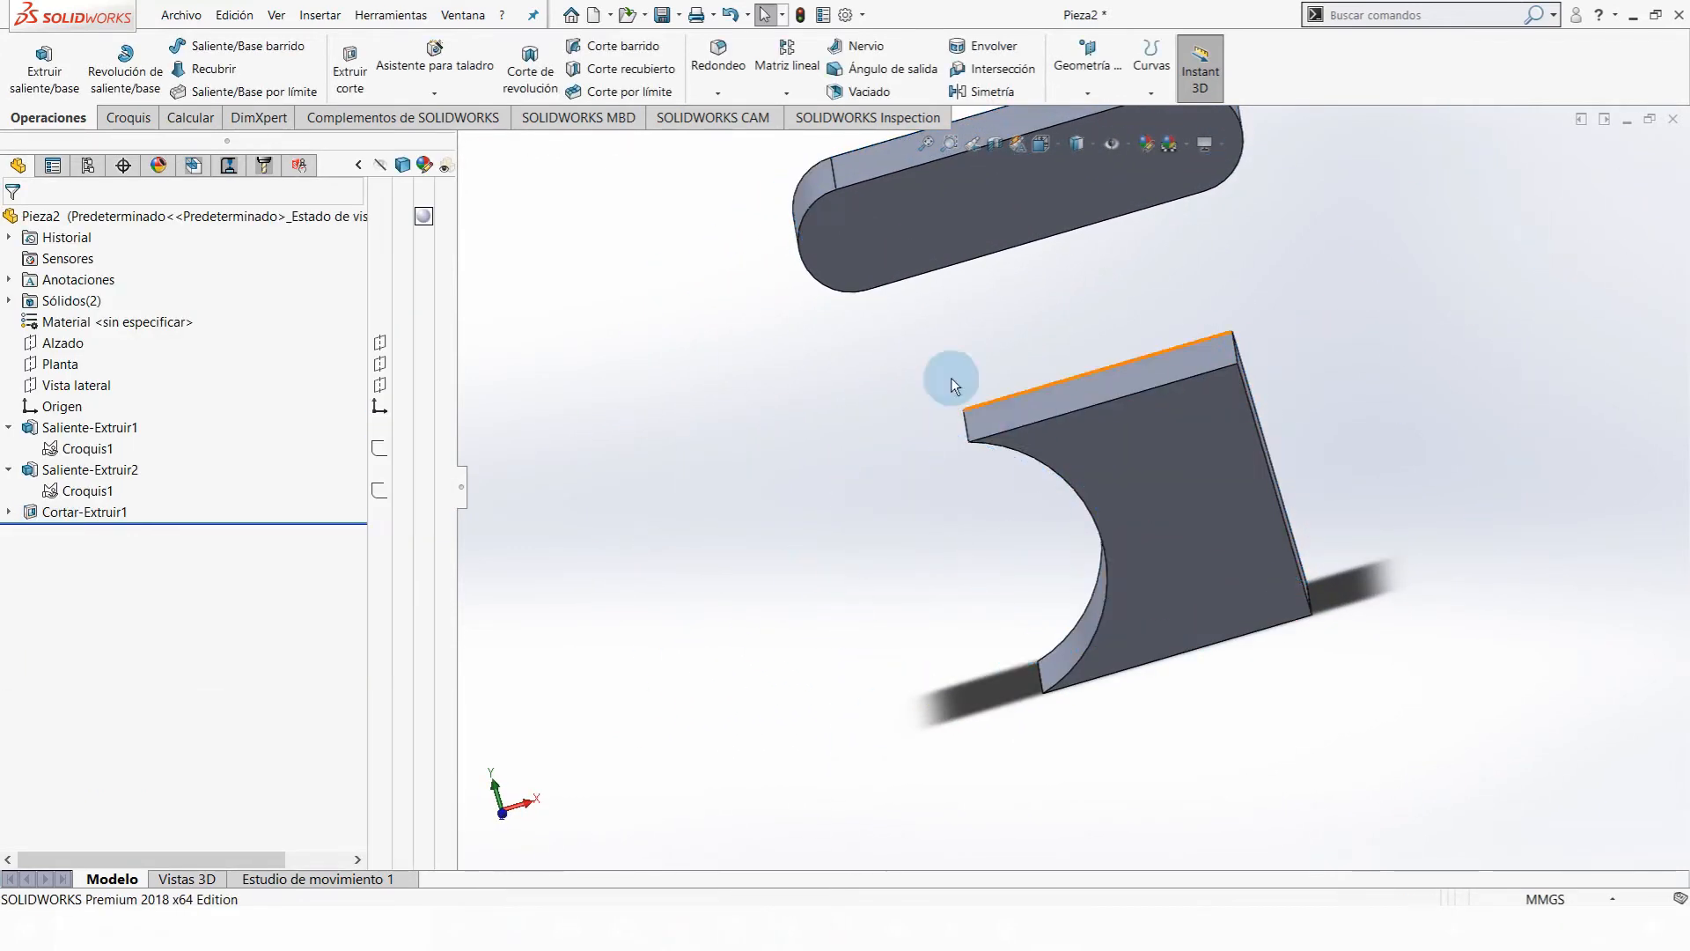
- Inspect the circular cut from the front and at an angle, and collapse Saliente-Extruir1 and Saliente-Extruir2 in the feature tree
{"action": "key", "text": "ctrl+1"}
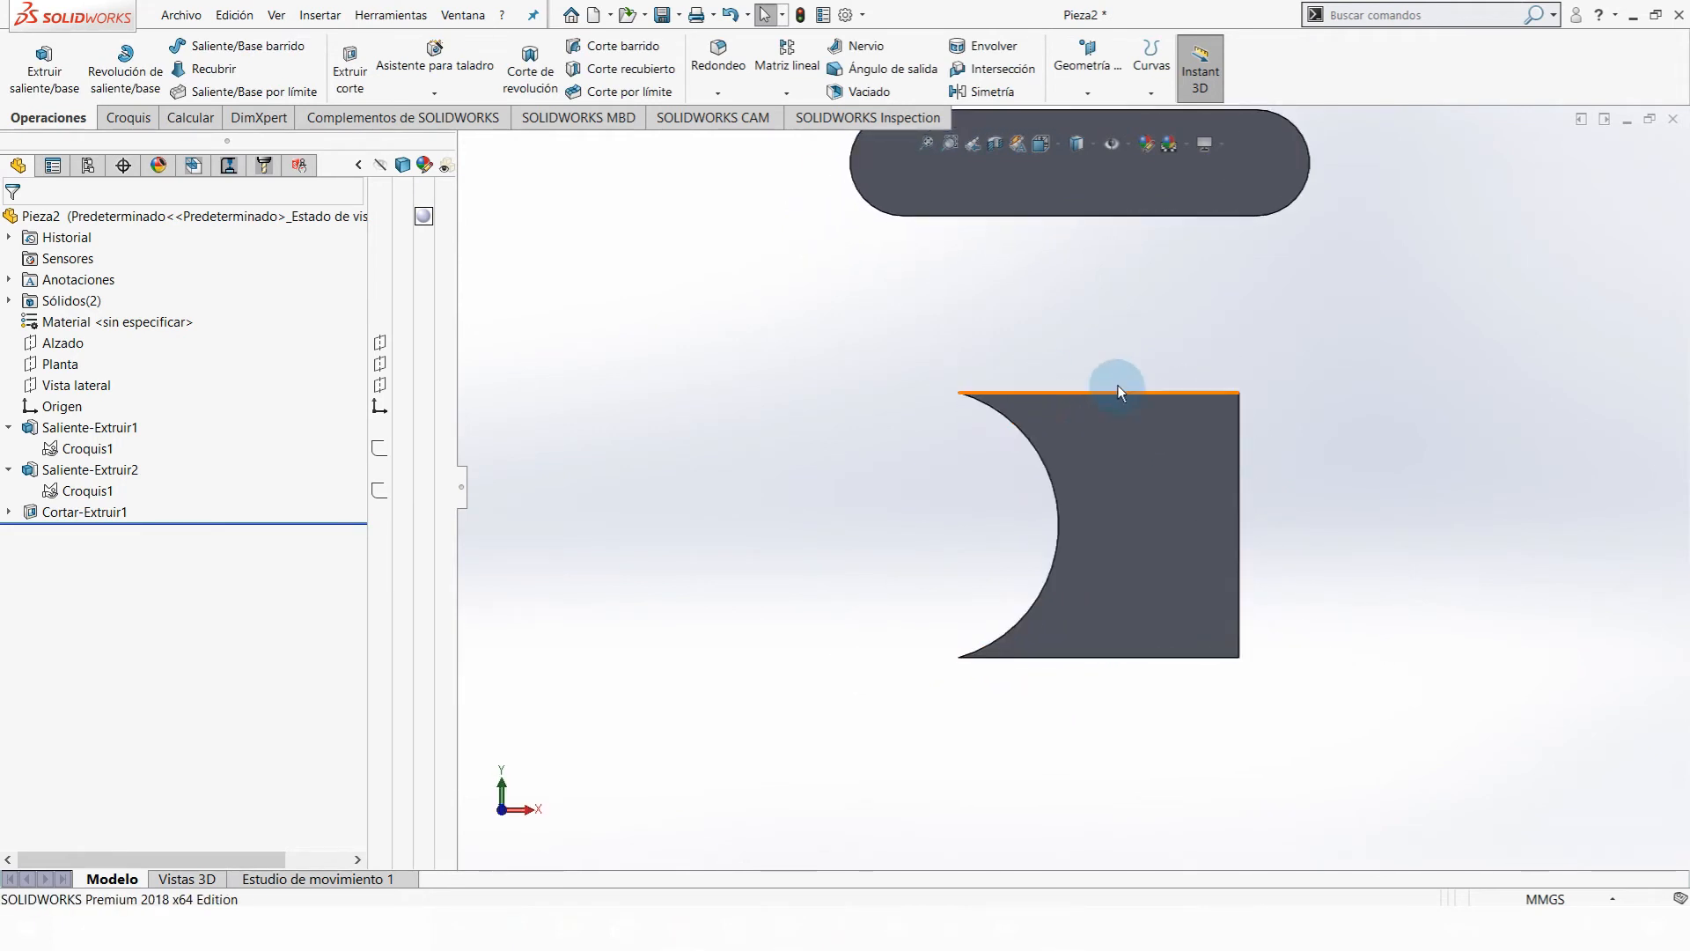
{"action": "scroll", "coordinate": [1129, 332], "scroll_direction": "up", "scroll_amount": 1}
{"action": "mouse_move", "coordinate": [1129, 331]}
{"action": "middle_mouse_down"}
{"action": "mouse_move", "coordinate": [916, 426]}
{"action": "mouse_move", "coordinate": [1139, 456]}
{"action": "mouse_move", "coordinate": [1118, 467]}
{"action": "middle_mouse_up"}
{"action": "left_click", "coordinate": [8, 469]}
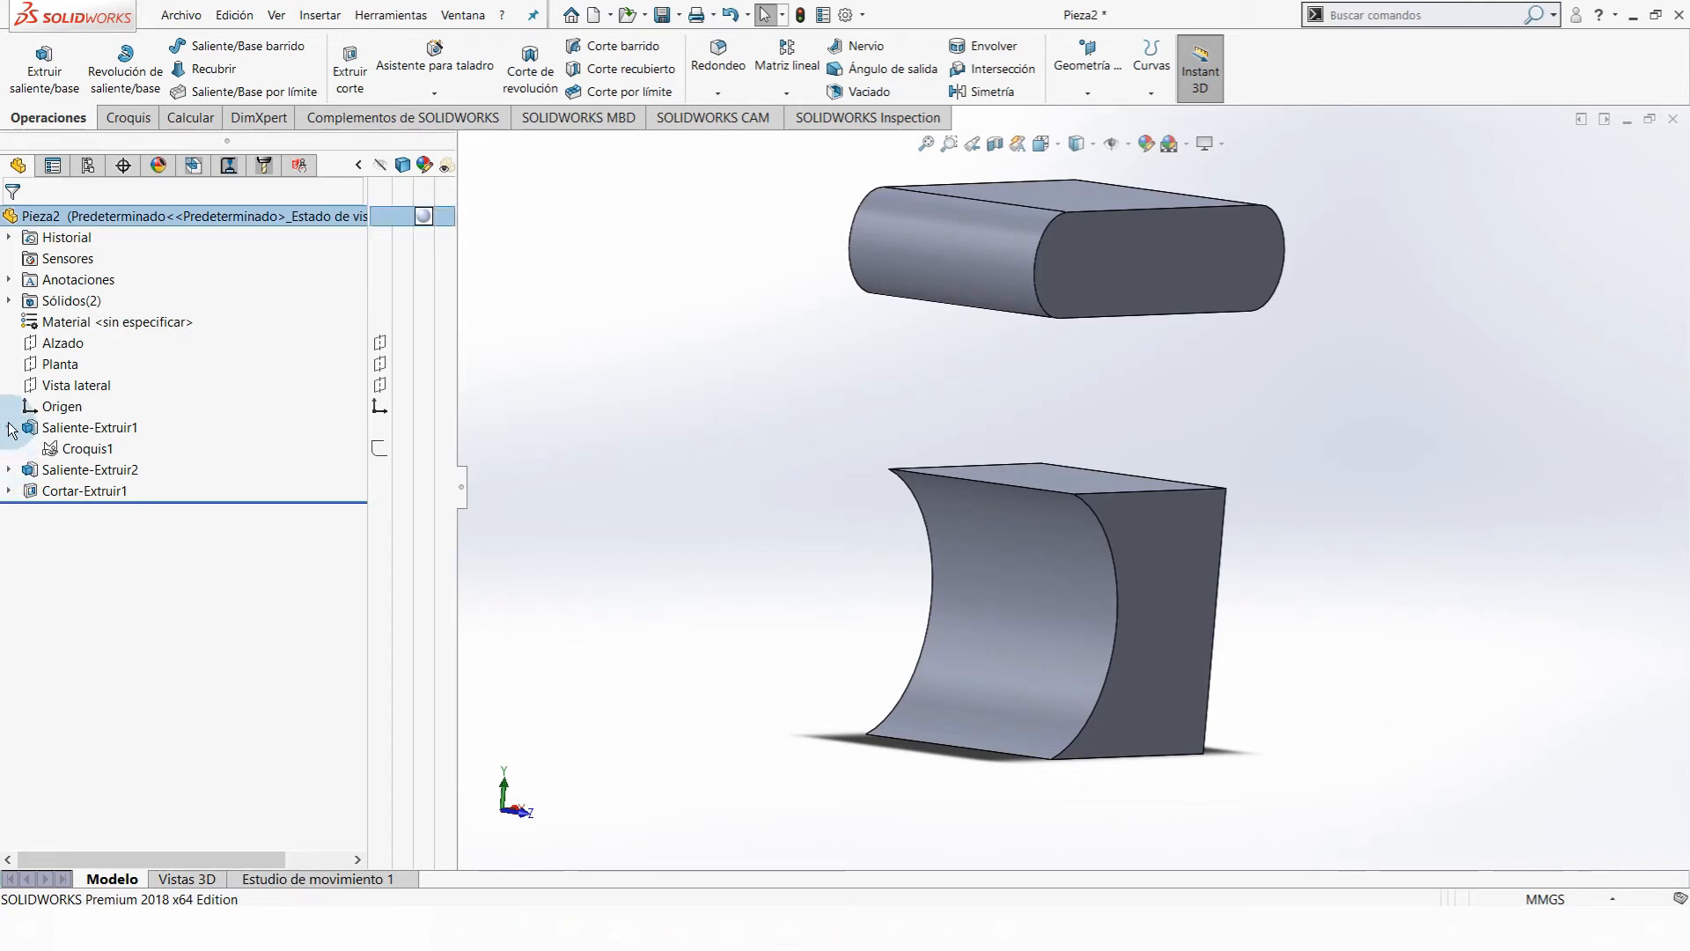
{"action": "left_click", "coordinate": [9, 427]}
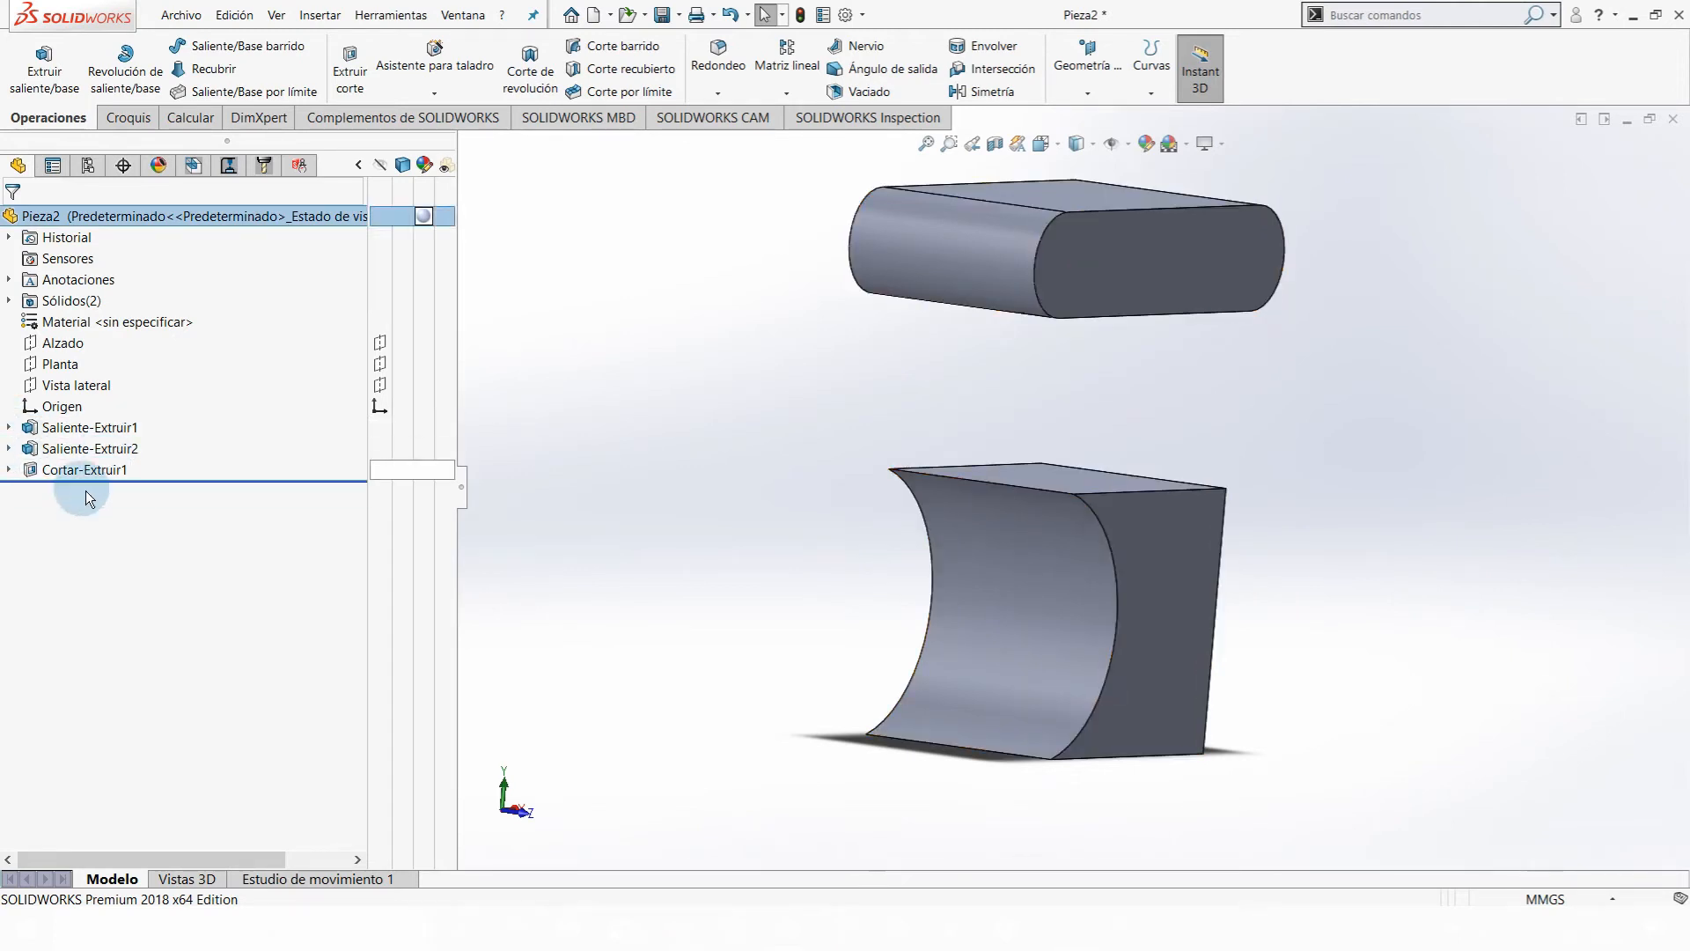
{"action": "left_click", "coordinate": [3, 428]}
{"action": "left_click", "coordinate": [7, 429]}
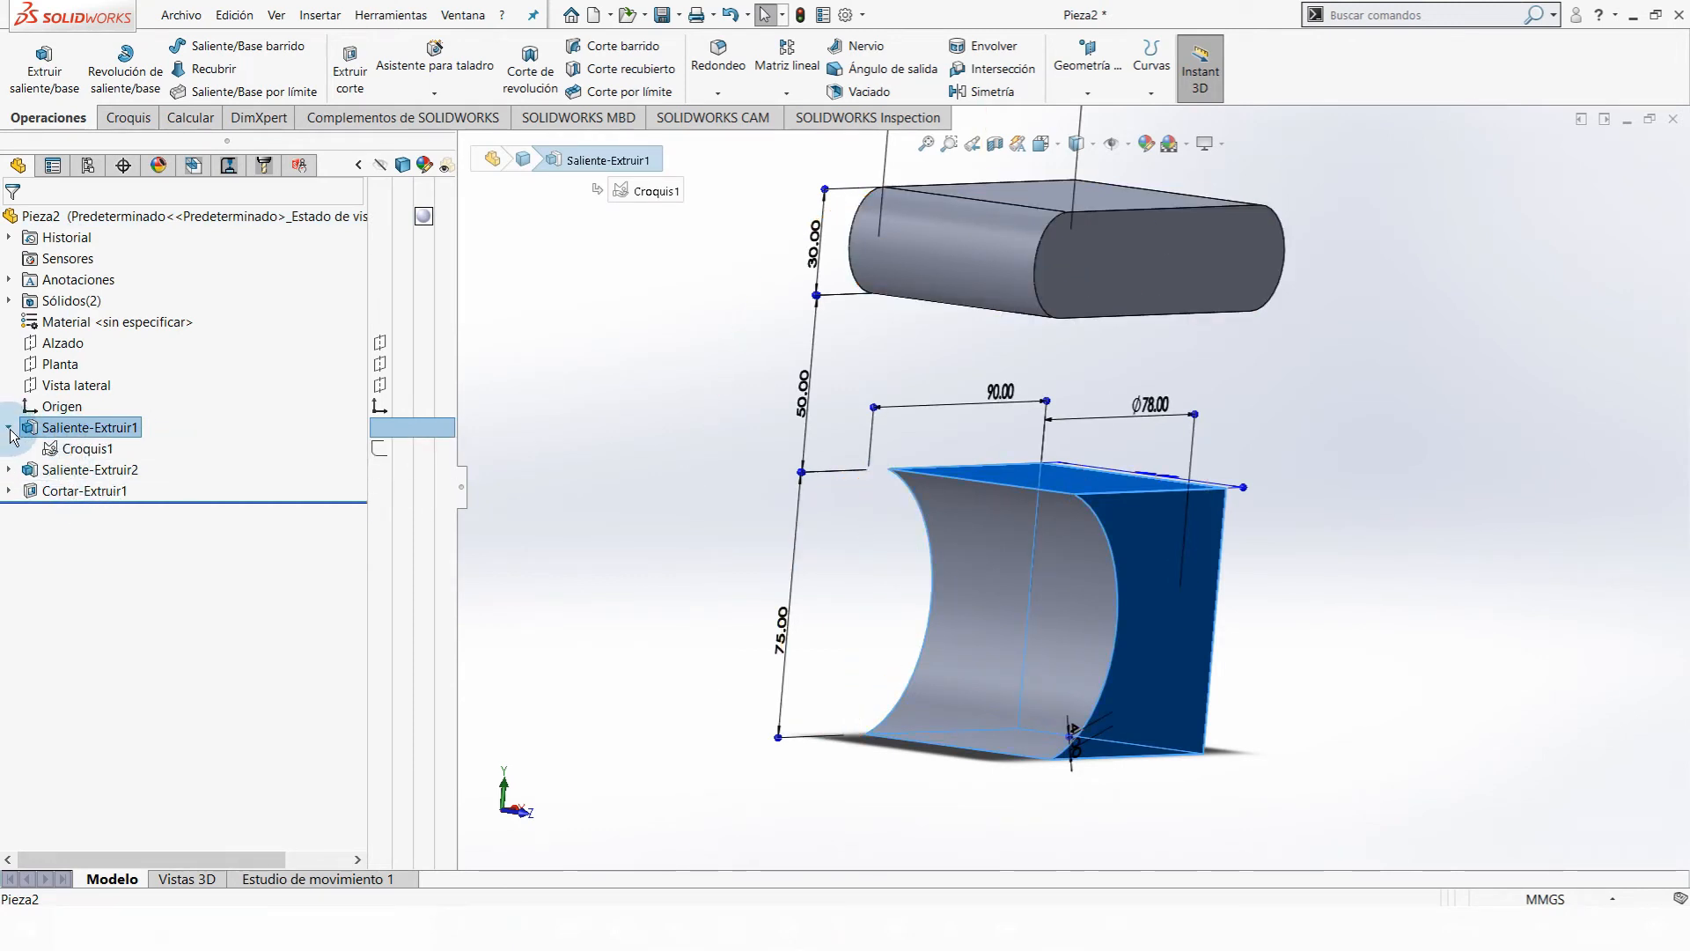
{"action": "left_click", "coordinate": [8, 428]}
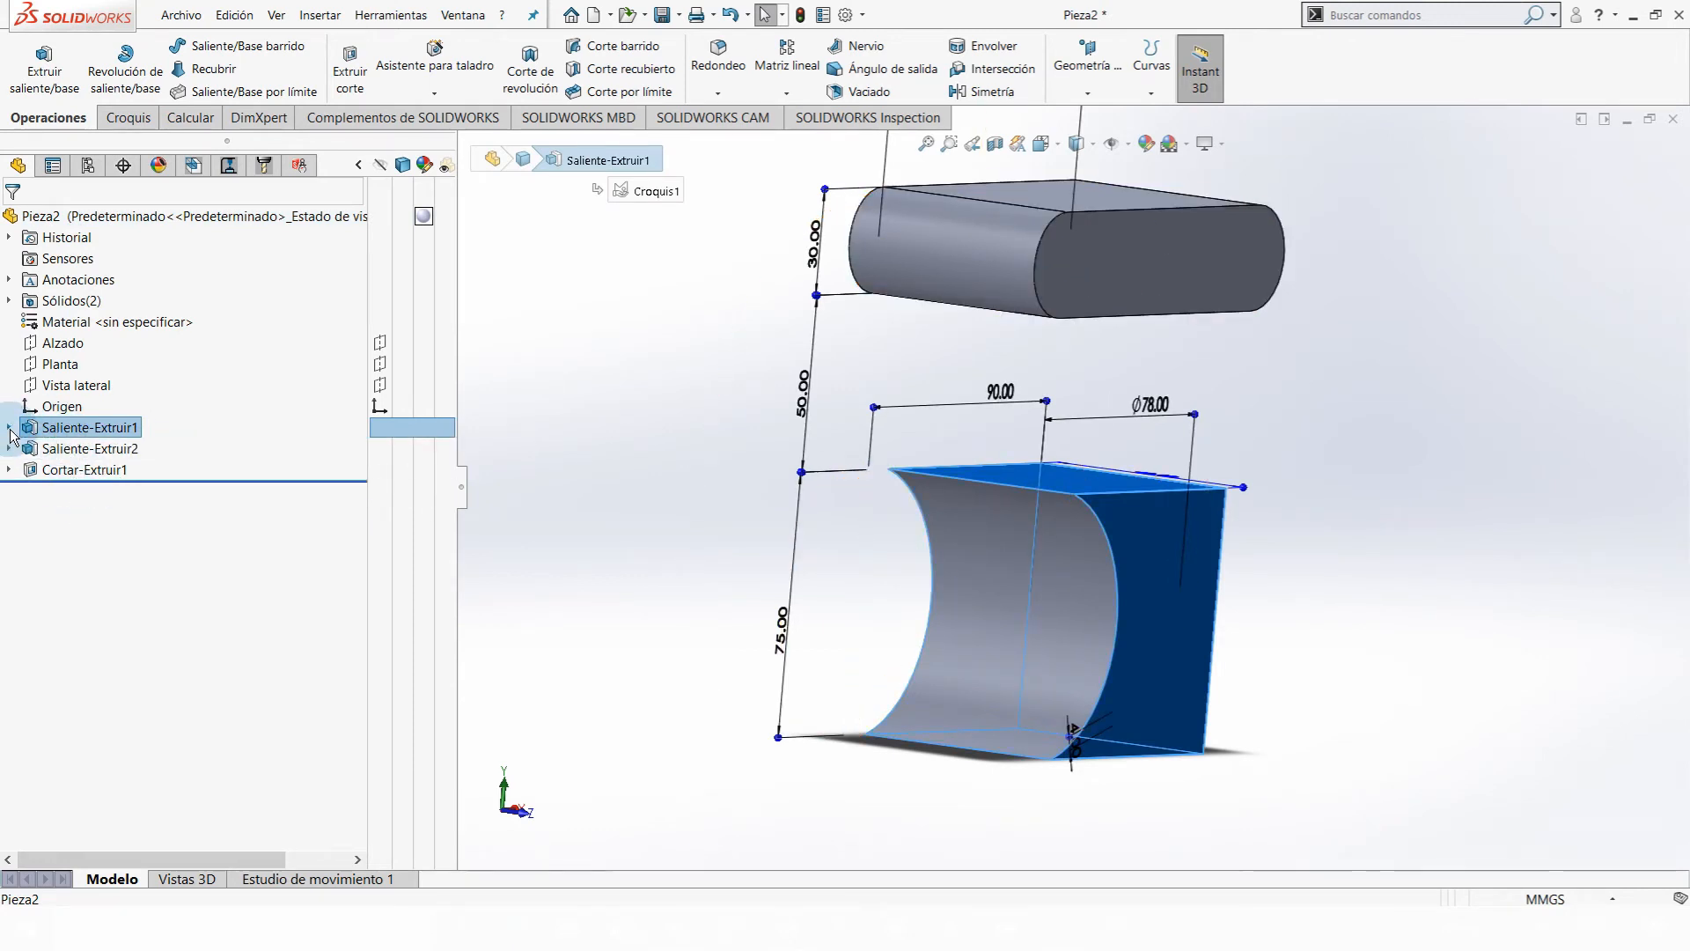
{"action": "left_click", "coordinate": [678, 499]}
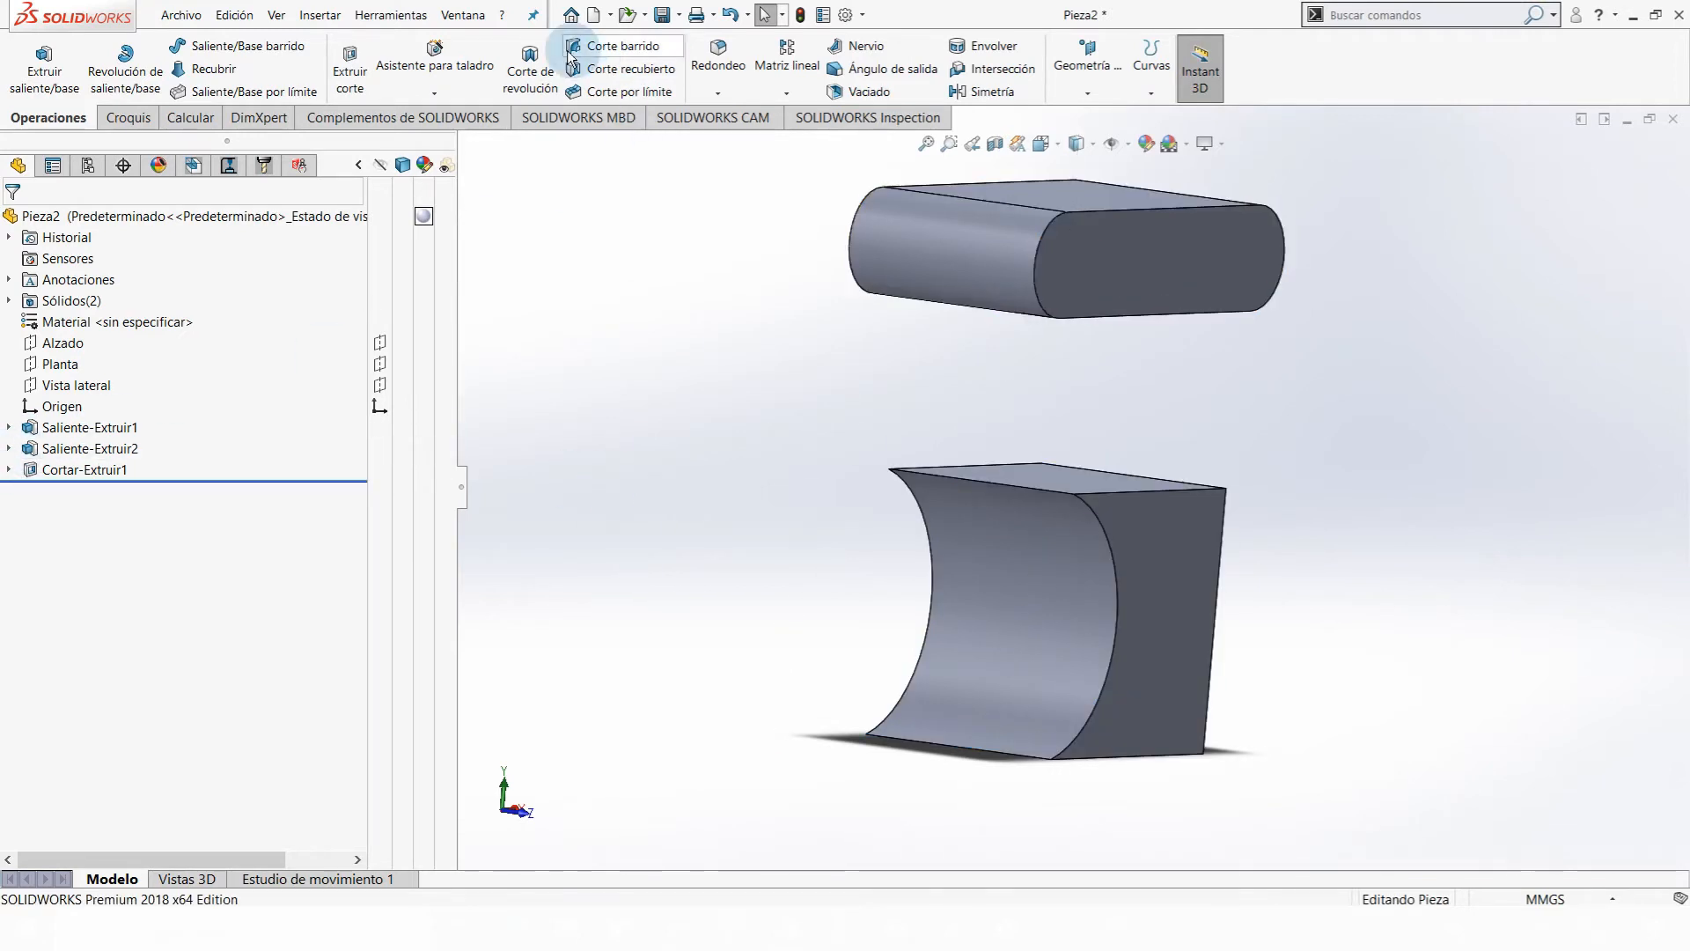
- Examine where the Alzado plane lies relative to the slot solid and the cut block
{"action": "left_click", "coordinate": [128, 118]}
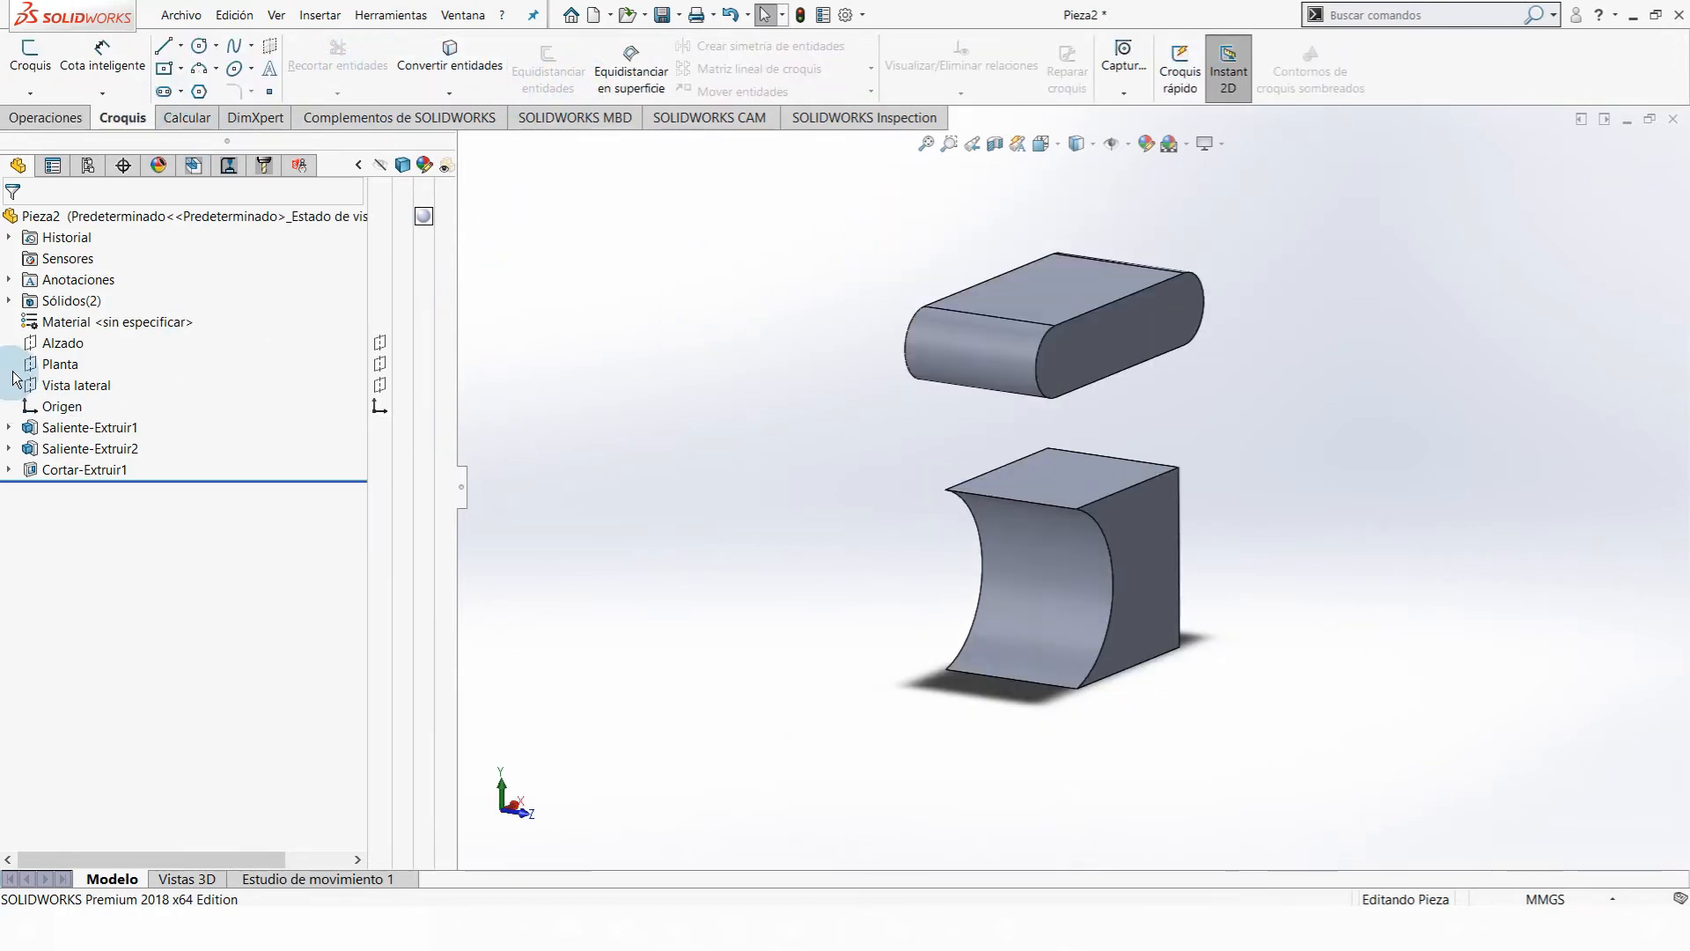
{"action": "left_click", "coordinate": [47, 350]}
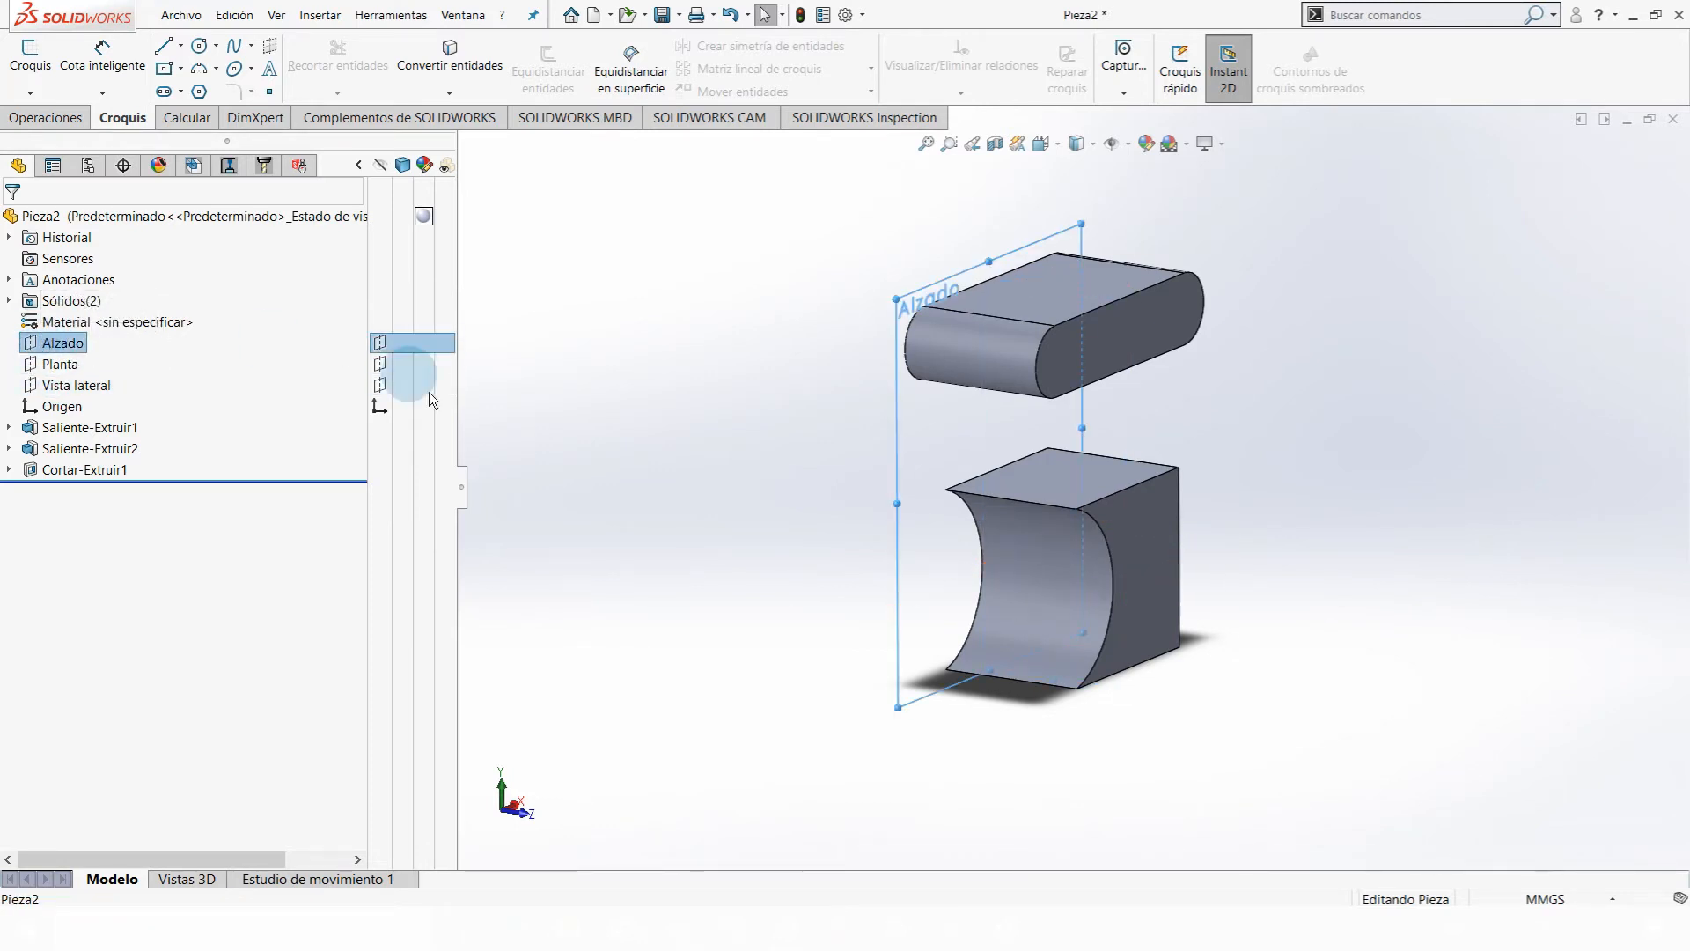
{"action": "left_click", "coordinate": [606, 327]}
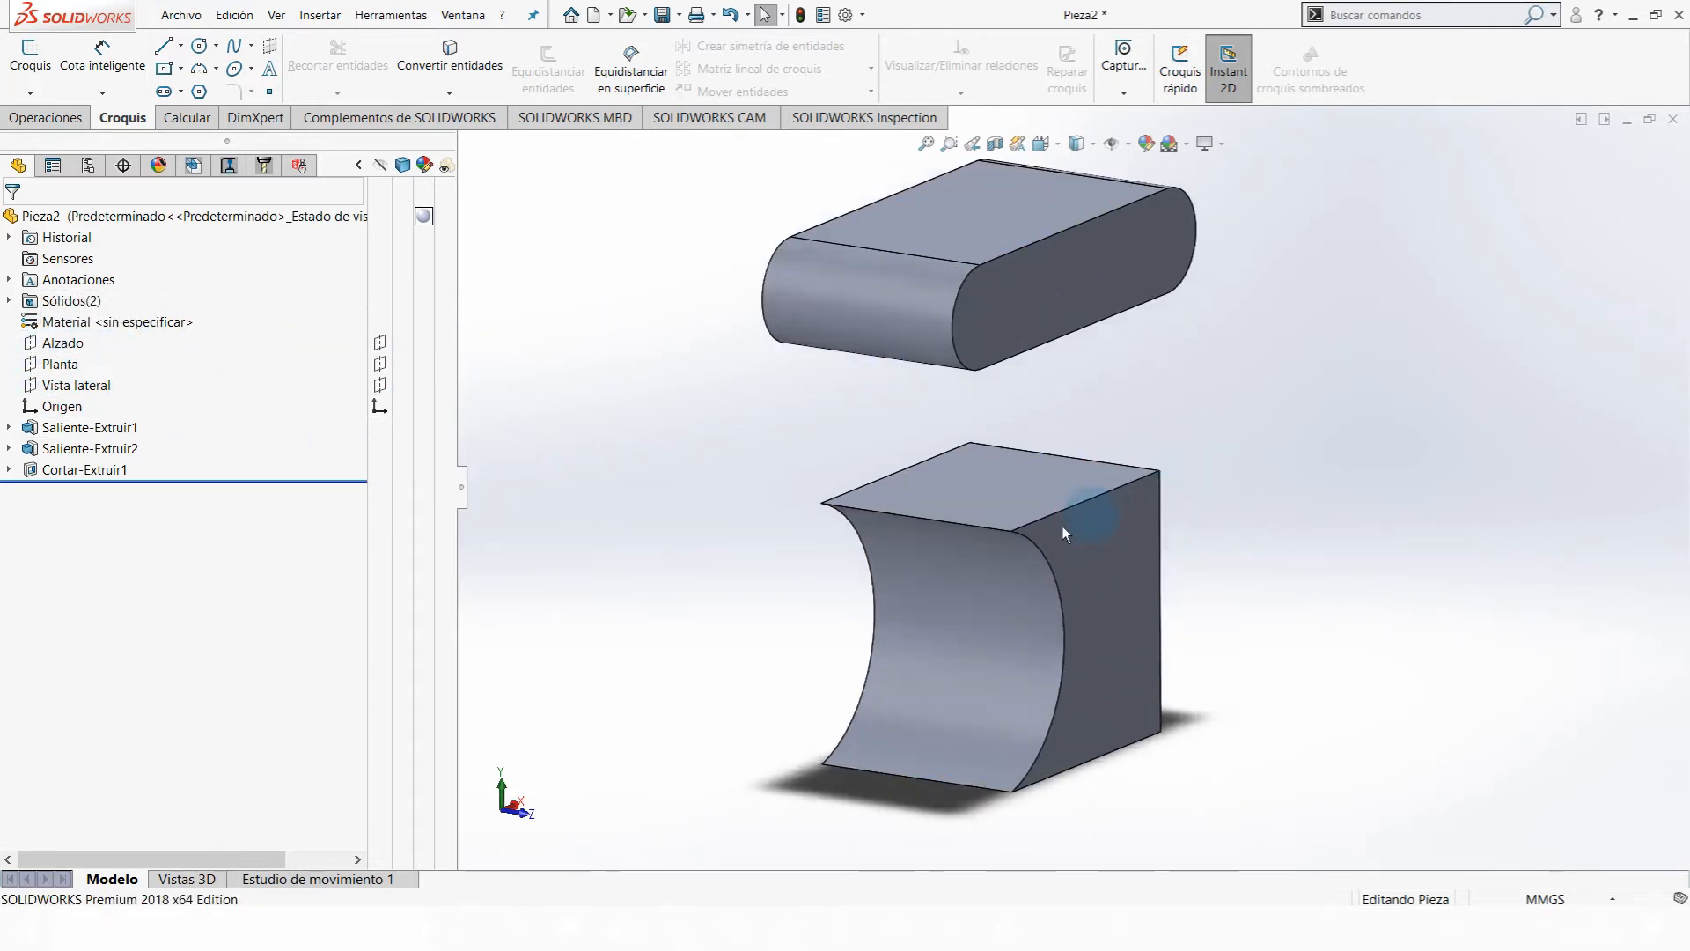
{"action": "scroll", "coordinate": [1064, 534], "scroll_direction": "down", "scroll_amount": 1}
{"action": "middle_click_drag", "start_coordinate": [1064, 533], "coordinate": [1026, 551]}
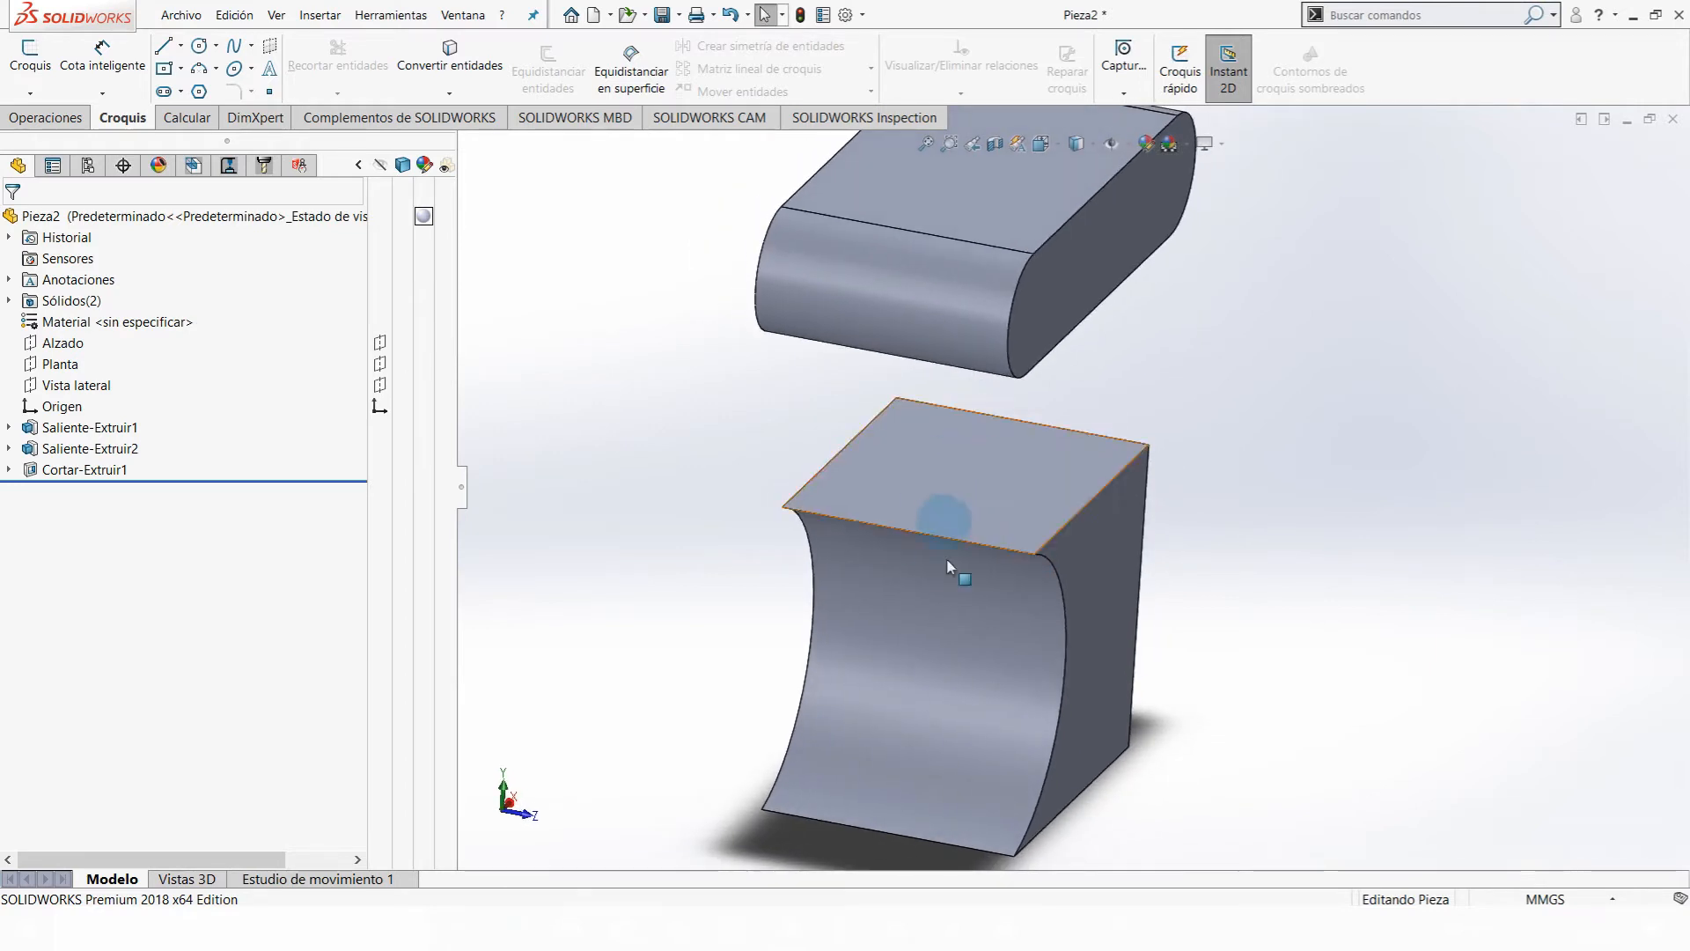
{"action": "left_click", "coordinate": [62, 342]}
{"action": "middle_click_drag", "start_coordinate": [968, 415], "coordinate": [838, 479]}
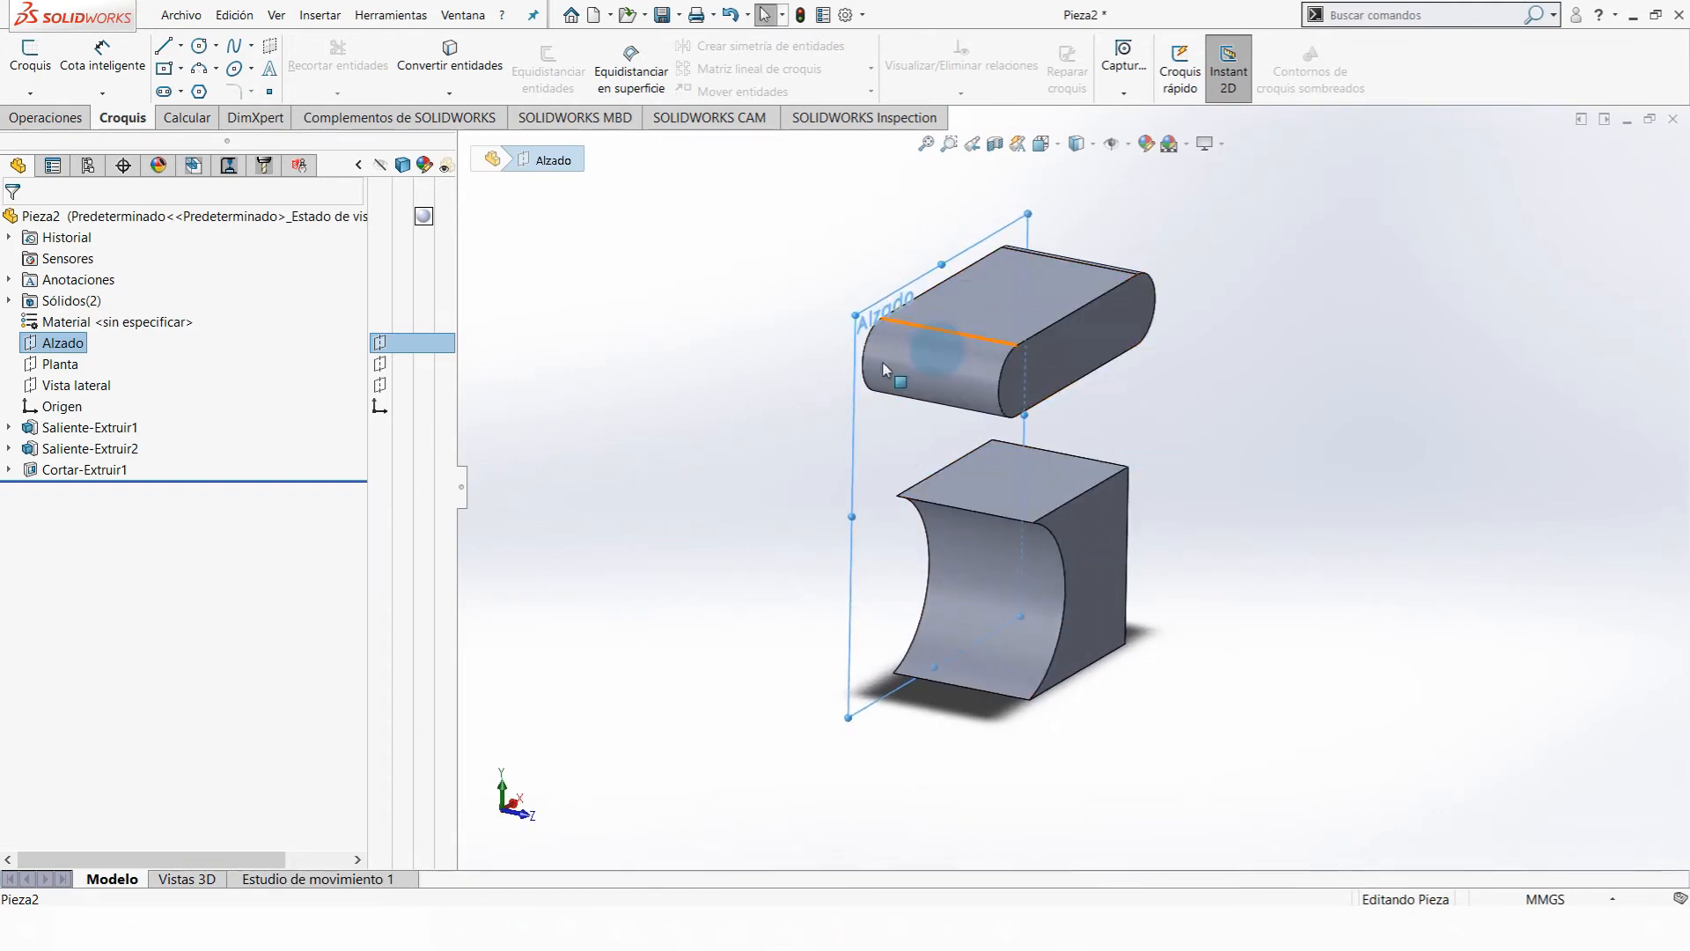
{"action": "left_click", "coordinate": [622, 322]}
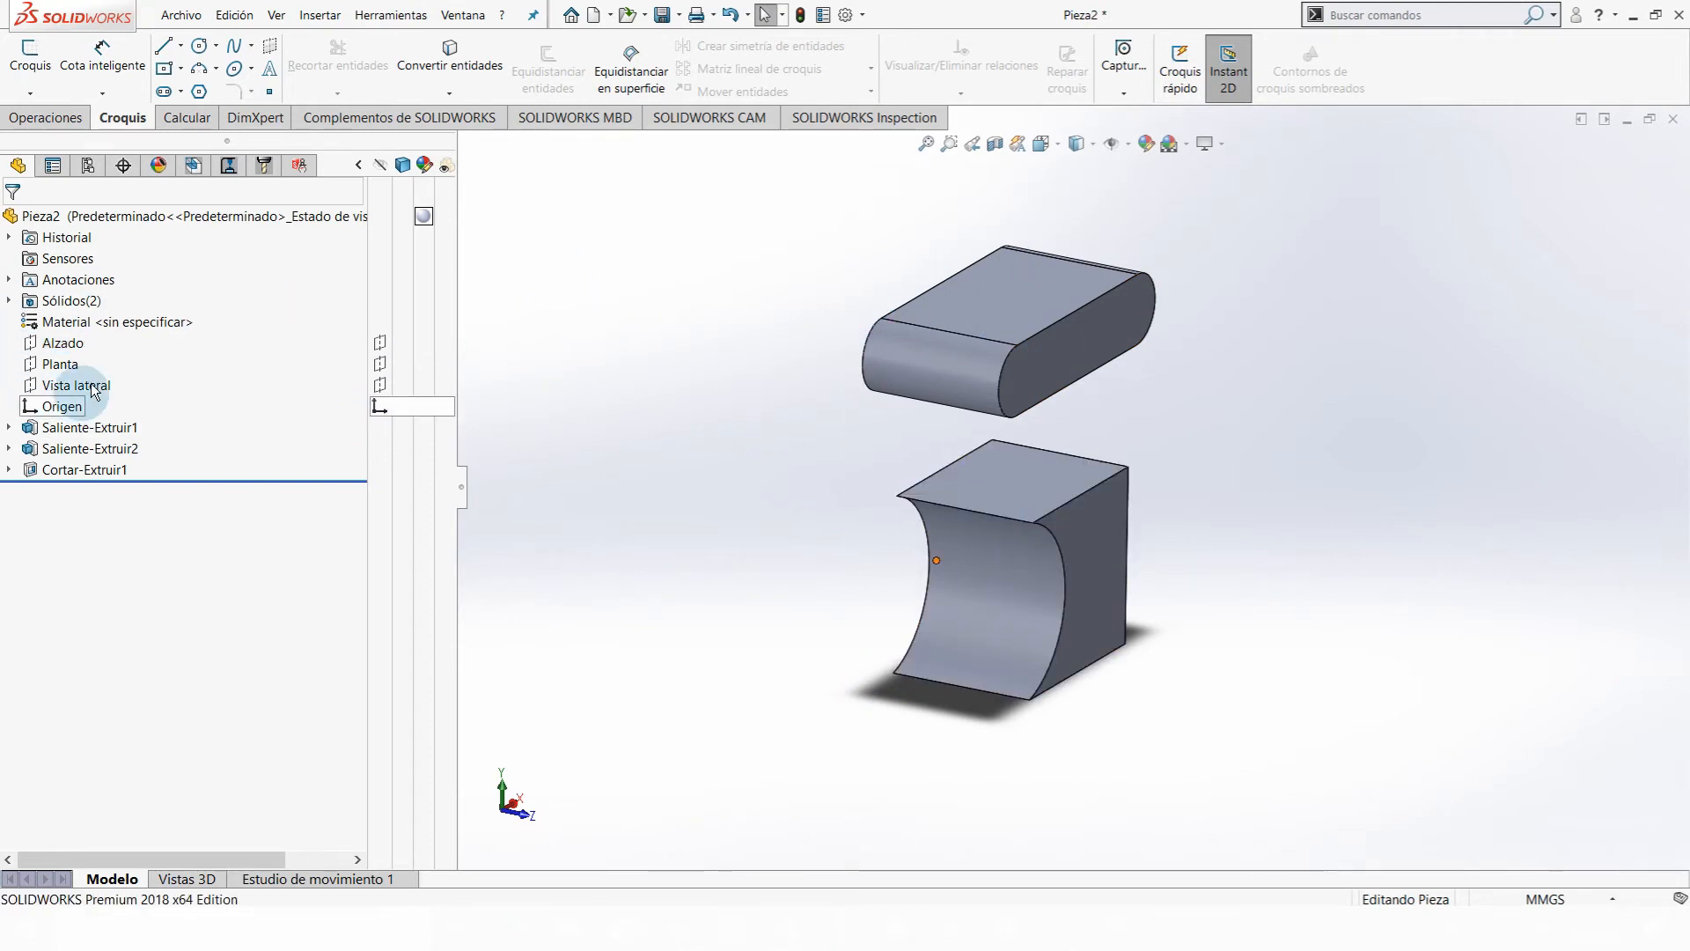
- Start a reference plane with the Alzado plane as its first reference
{"action": "left_click", "coordinate": [48, 123]}
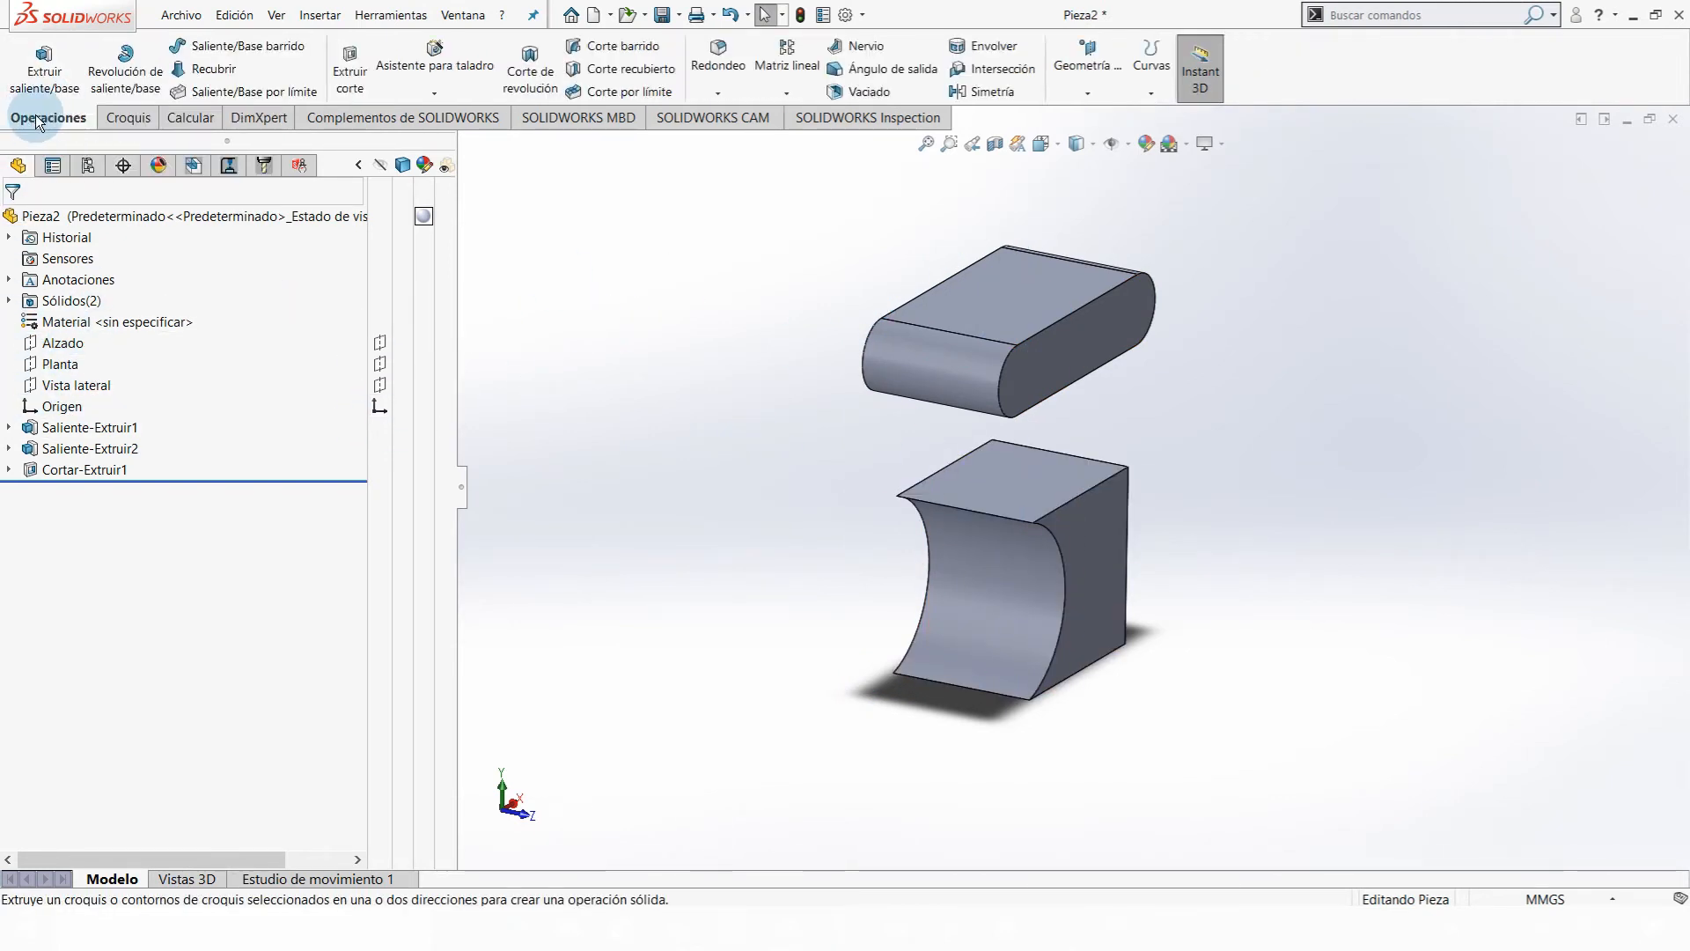
{"action": "left_click", "coordinate": [1089, 92]}
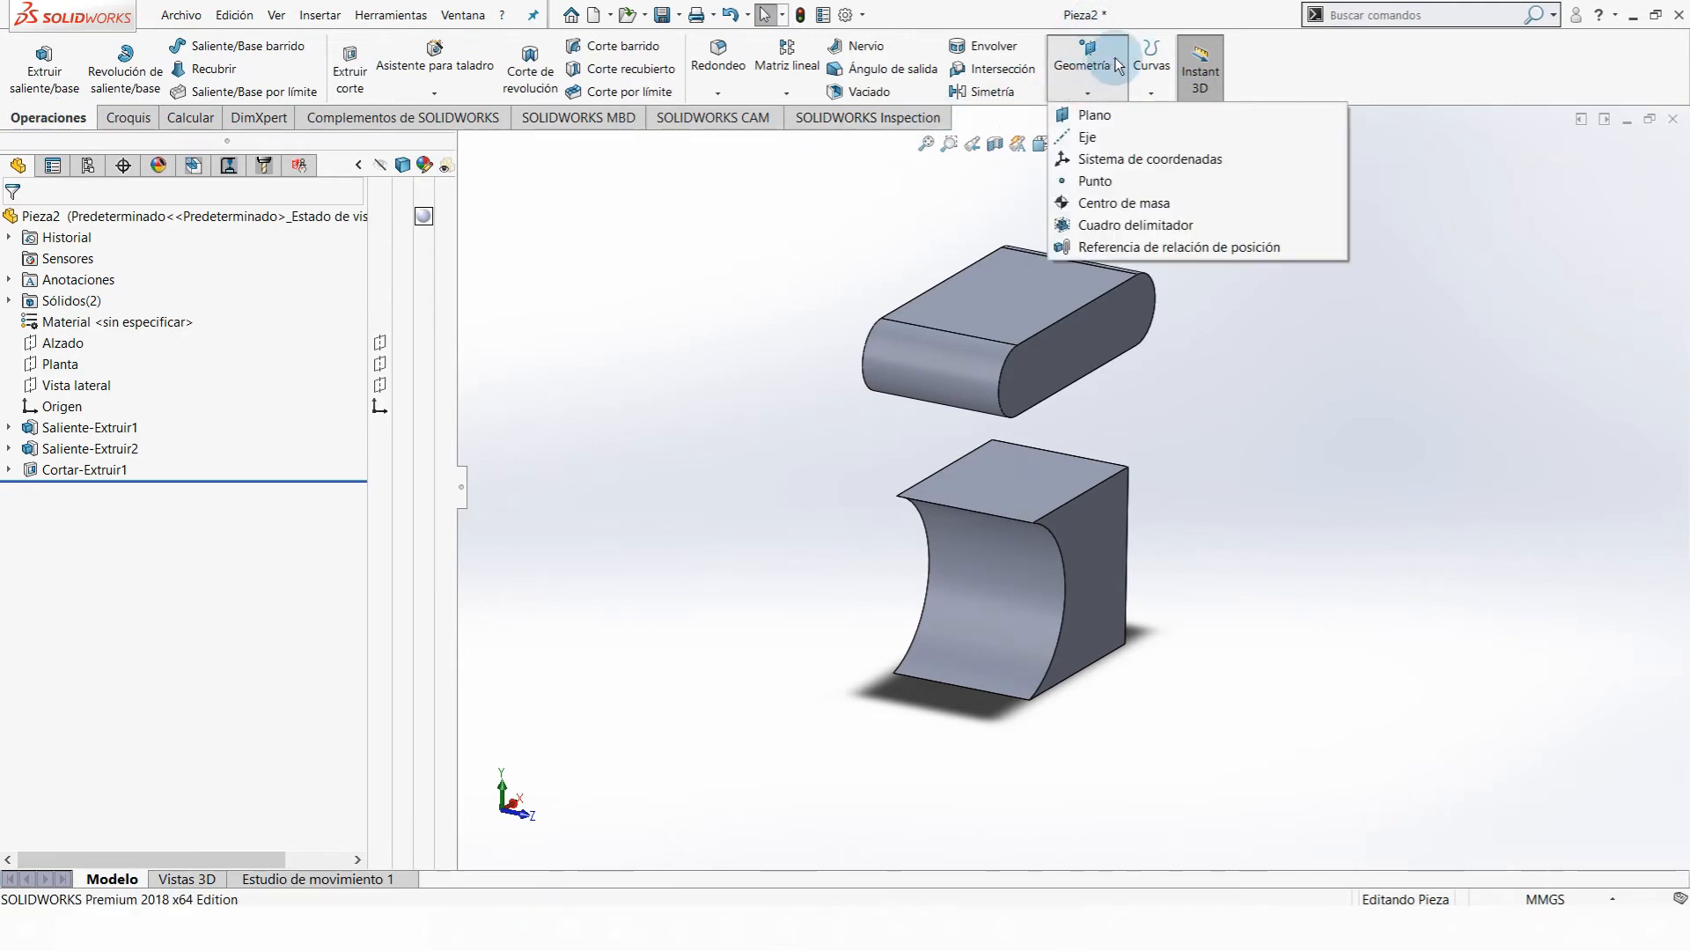
{"action": "left_click", "coordinate": [1117, 66]}
{"action": "left_click", "coordinate": [1100, 70]}
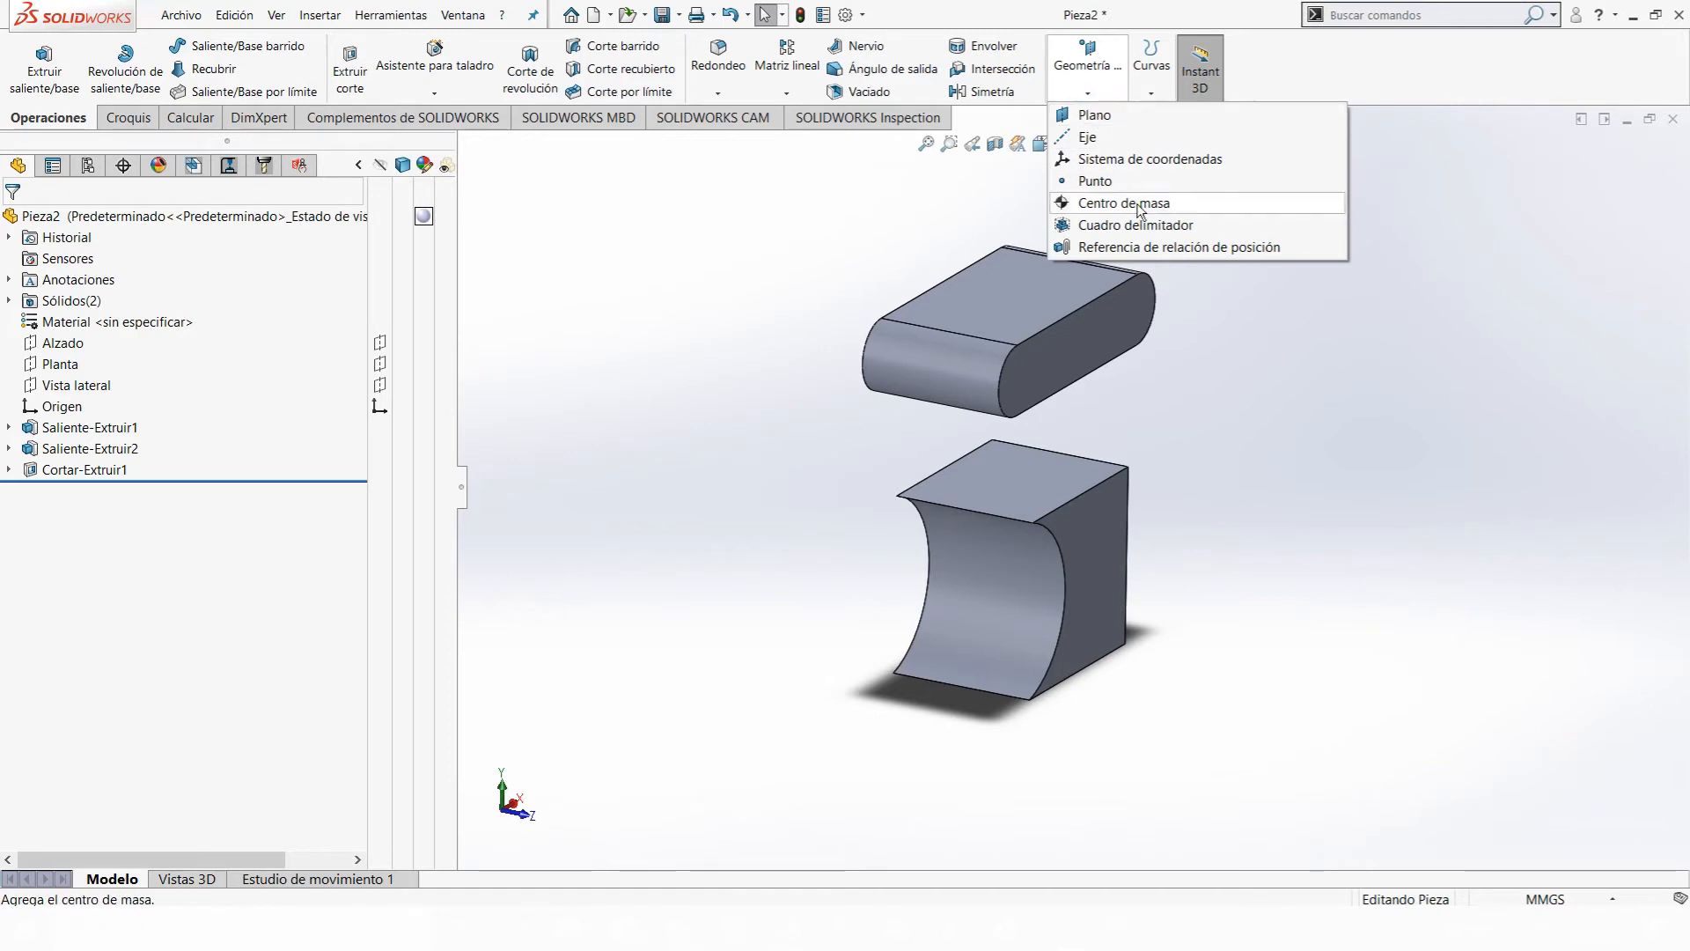
{"action": "left_click", "coordinate": [1096, 115]}
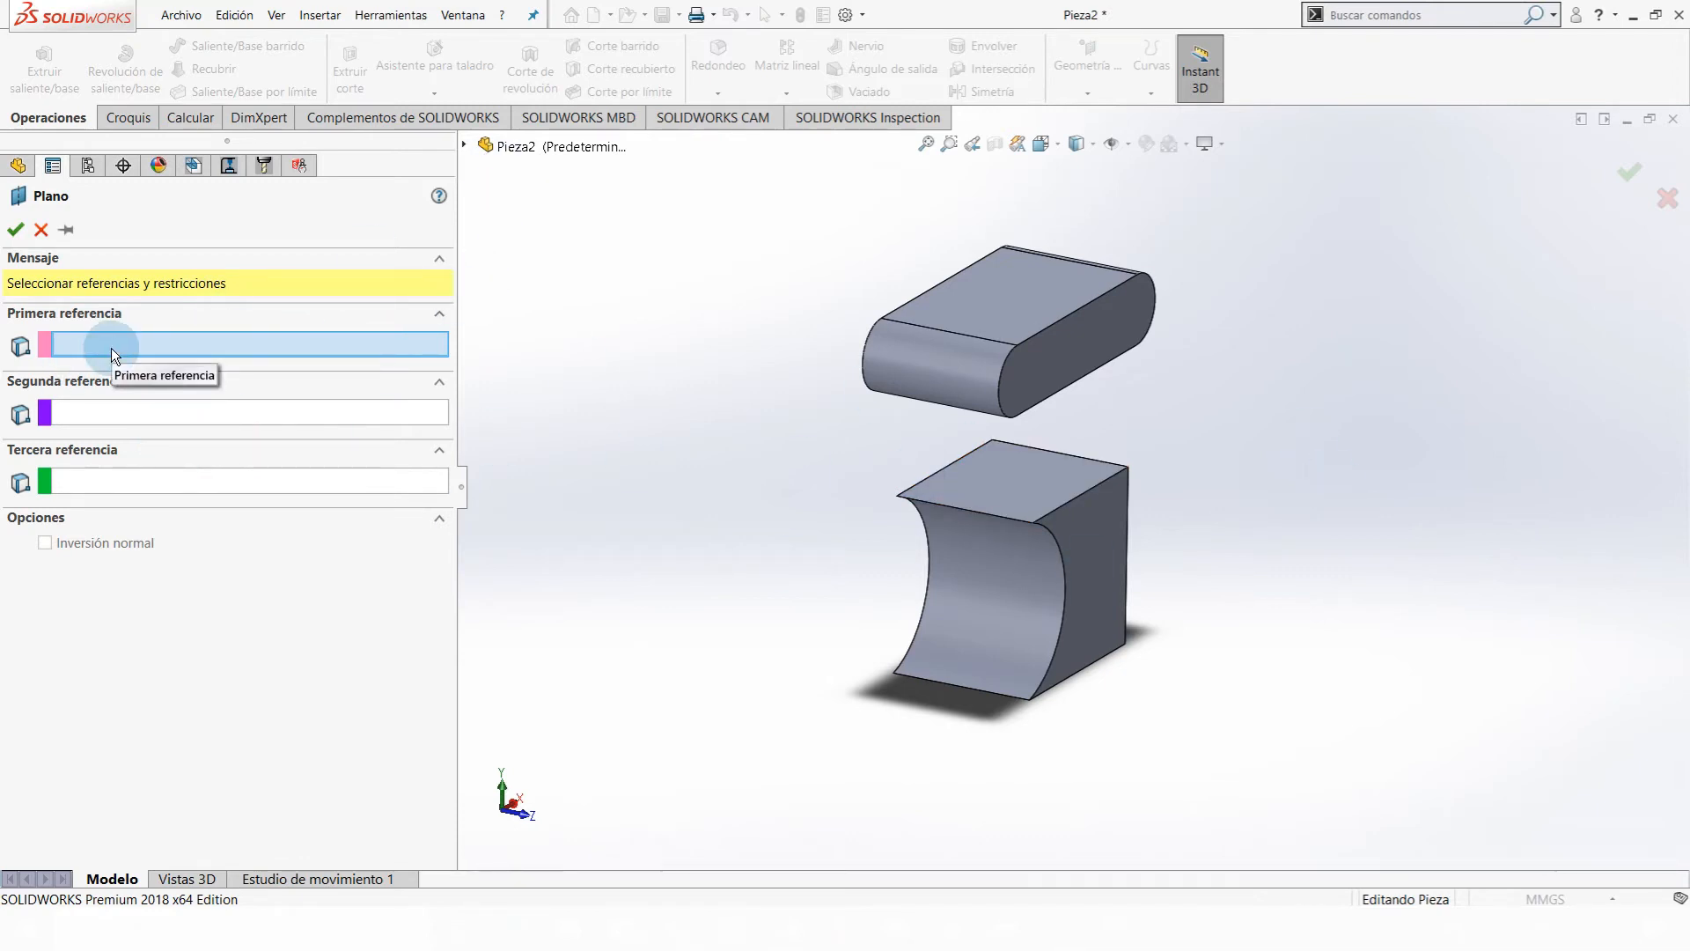
{"action": "left_click", "coordinate": [464, 146]}
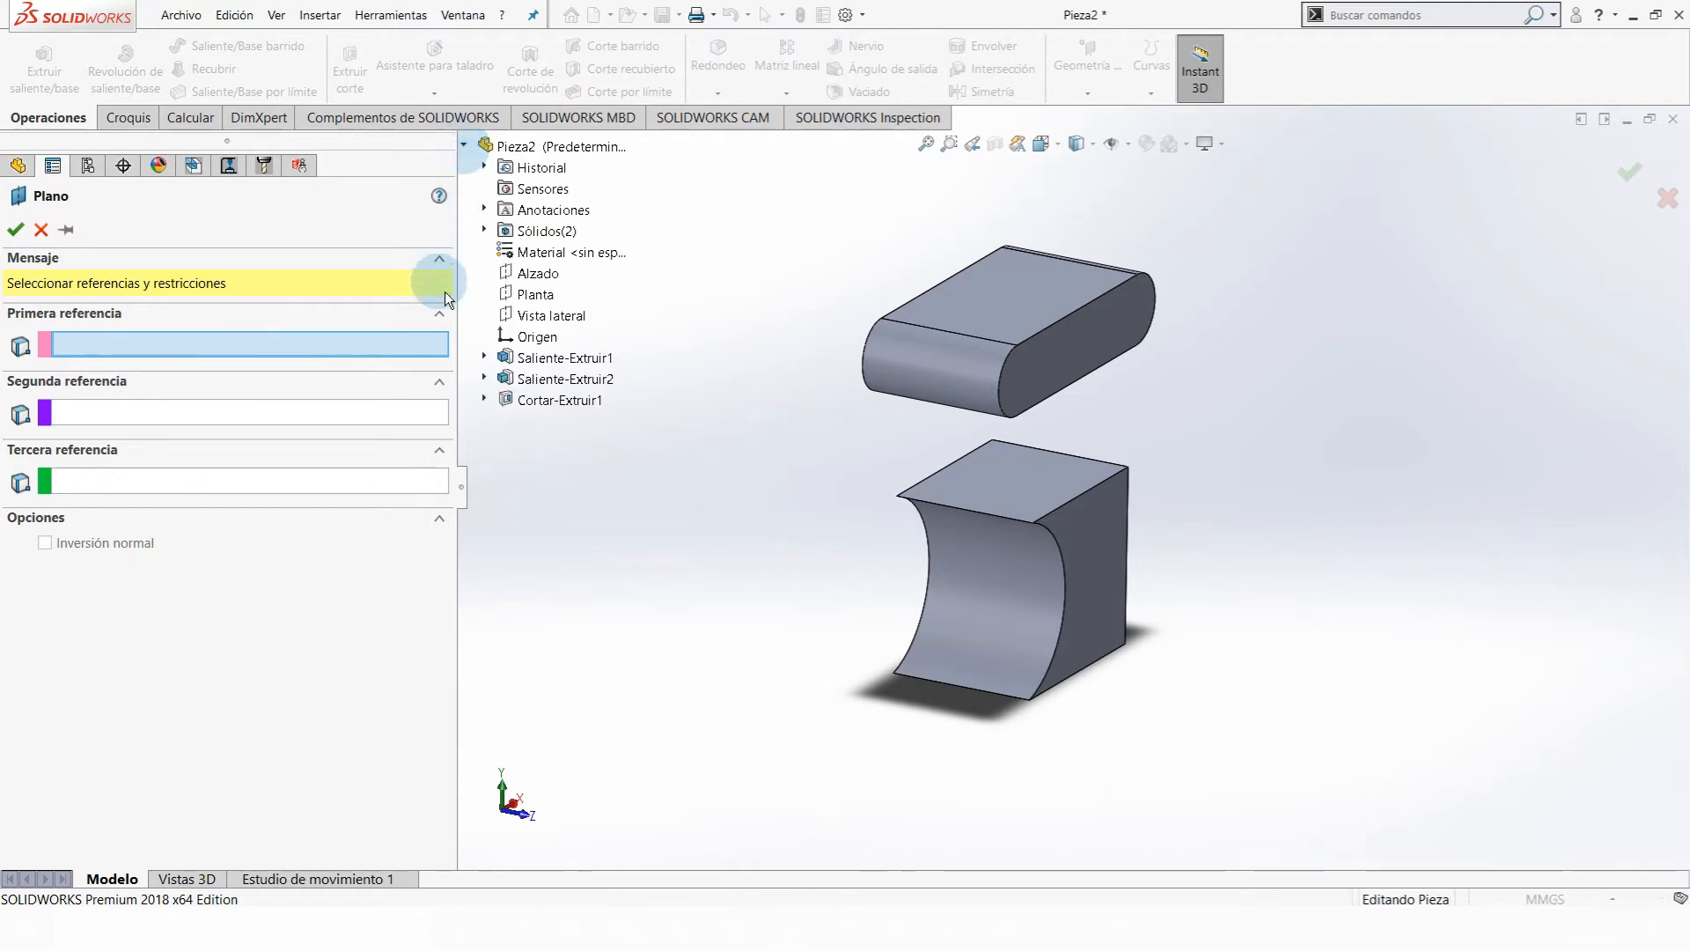
{"action": "left_click", "coordinate": [533, 274]}
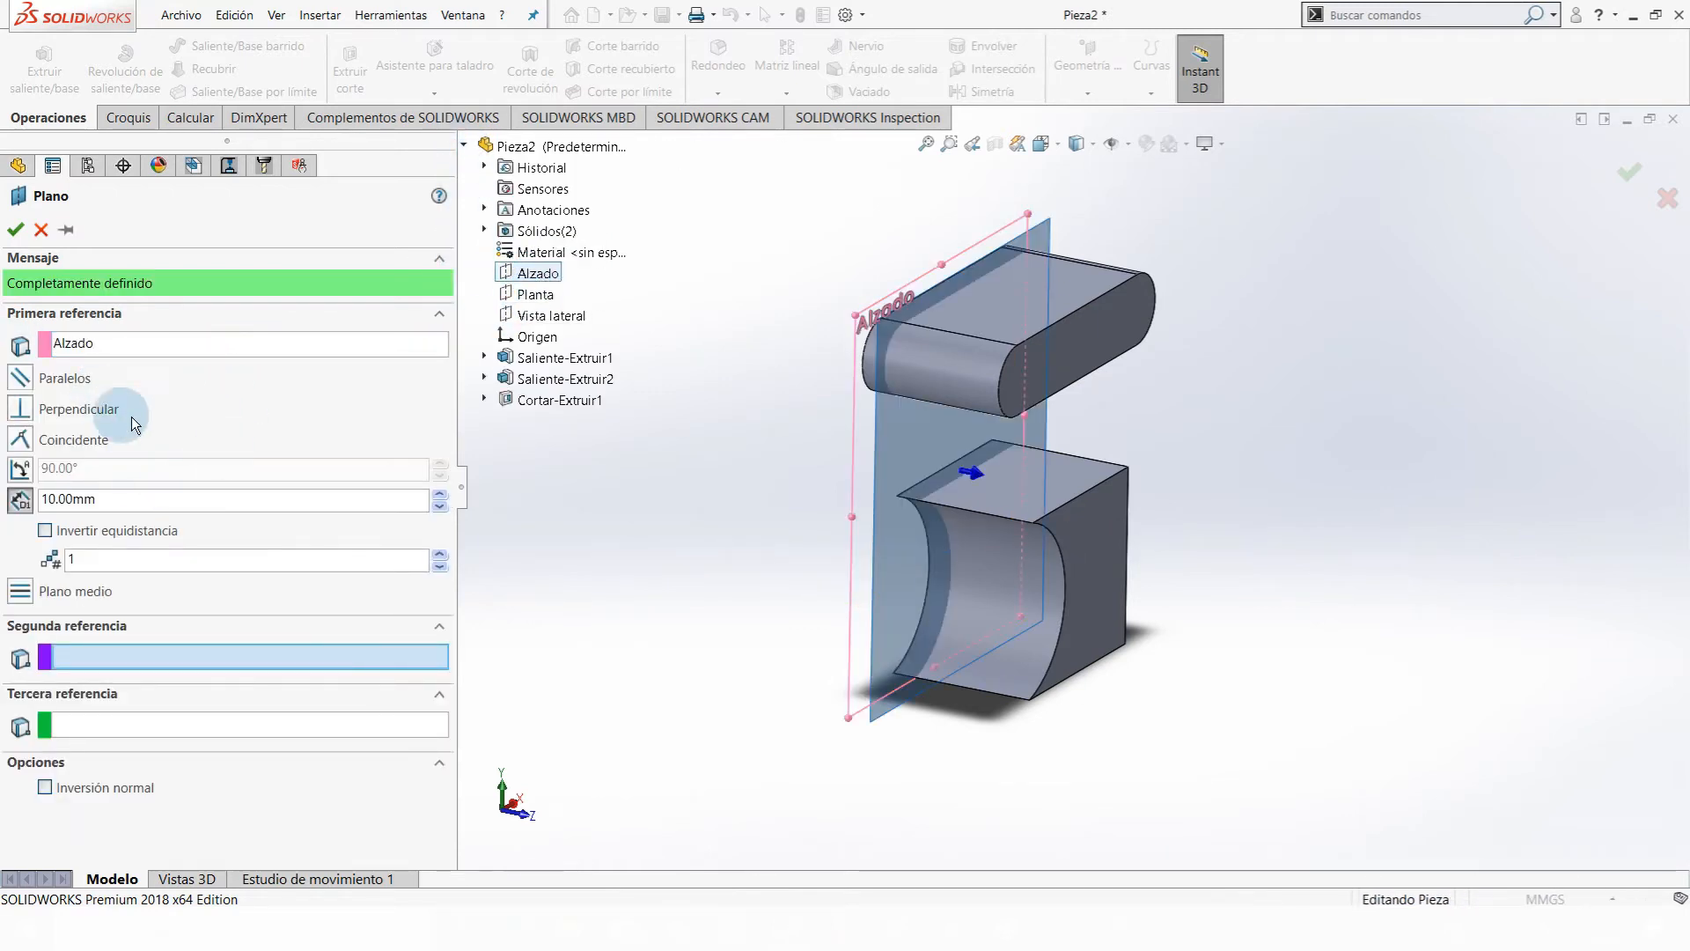
- Set the new plane's offset distance from Alzado to 30 mm
{"action": "scroll", "coordinate": [938, 398], "scroll_direction": "down", "scroll_amount": 2}
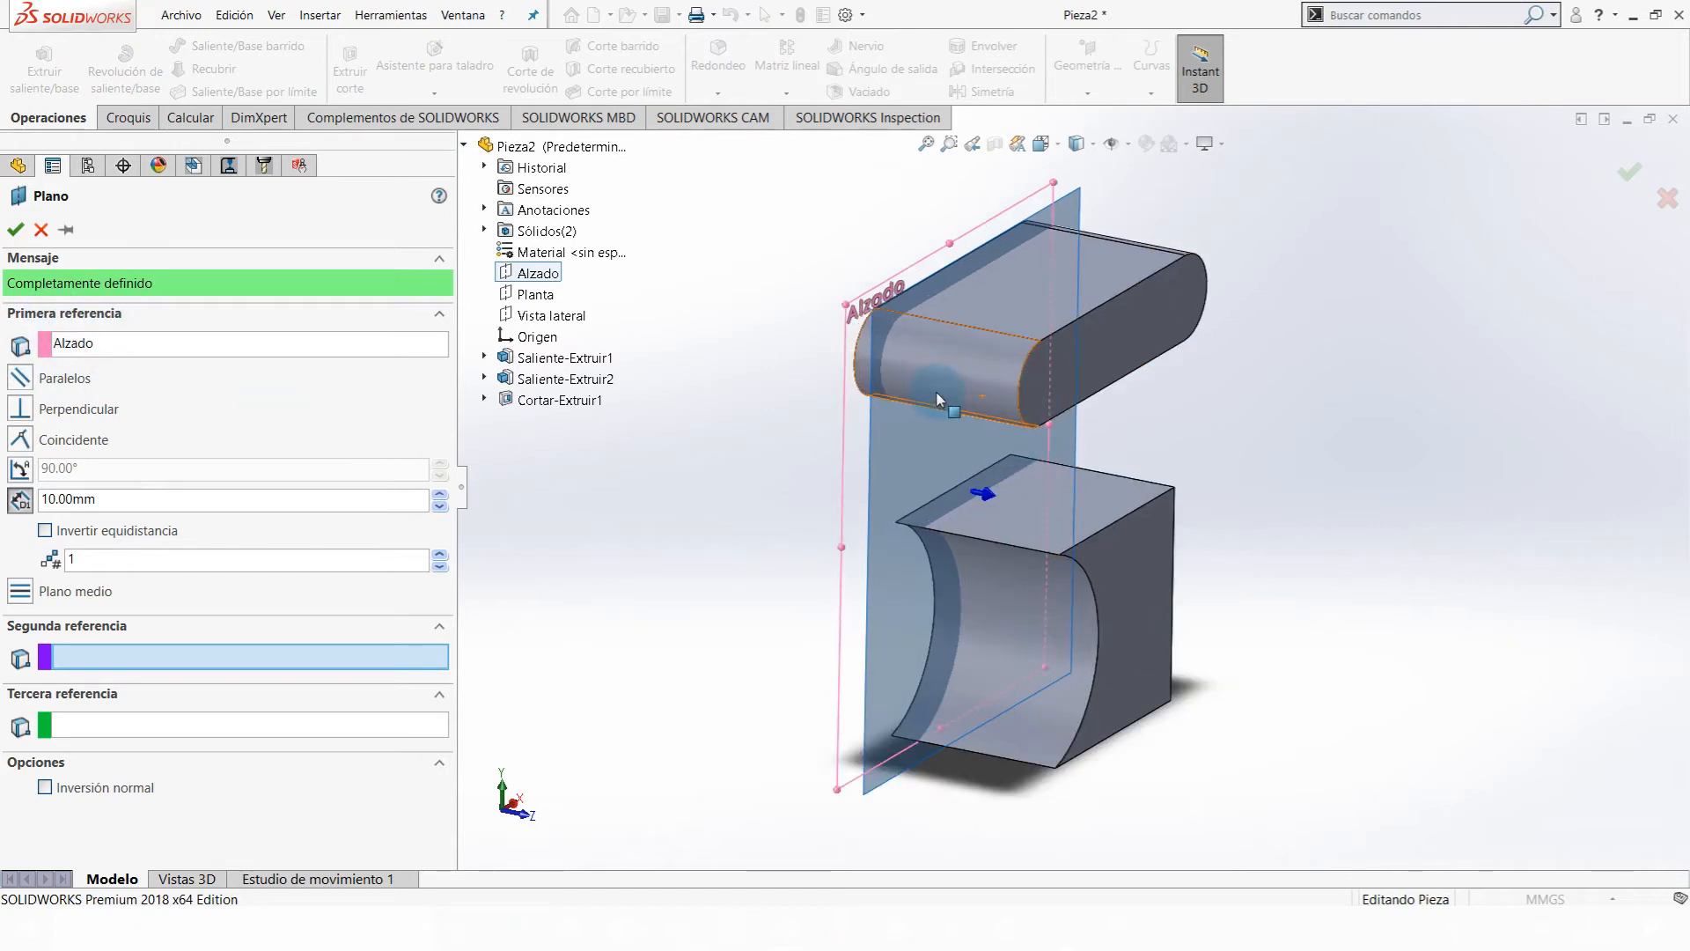
{"action": "middle_click_drag", "start_coordinate": [938, 399], "coordinate": [899, 262]}
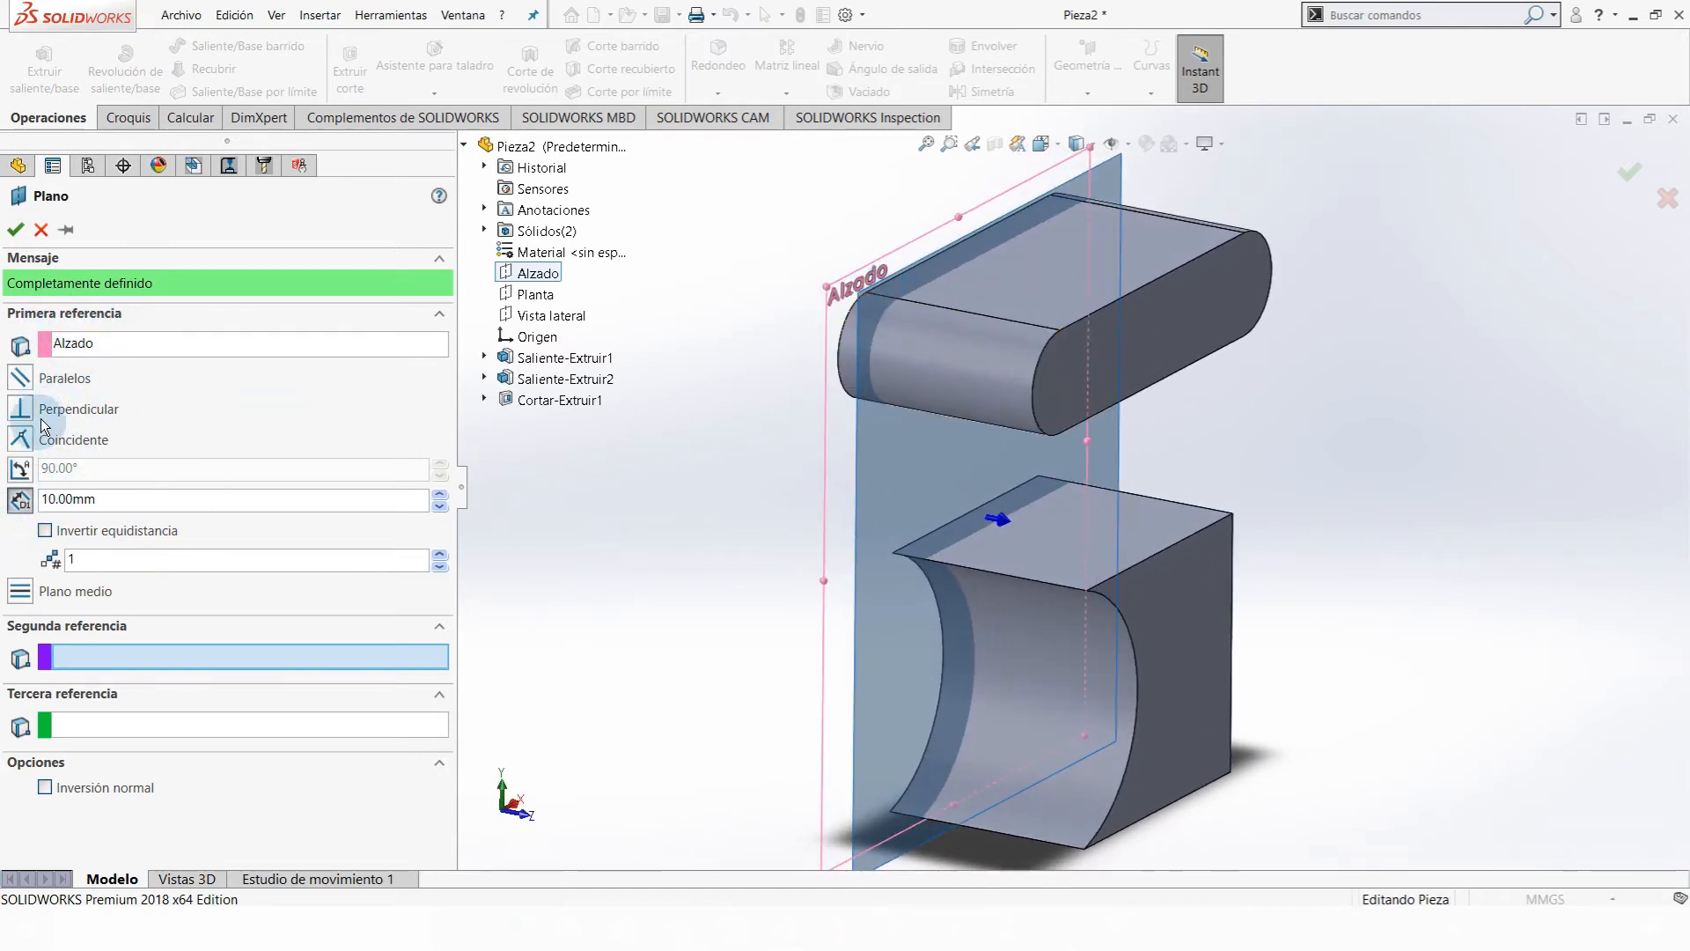
{"action": "left_click", "coordinate": [29, 511]}
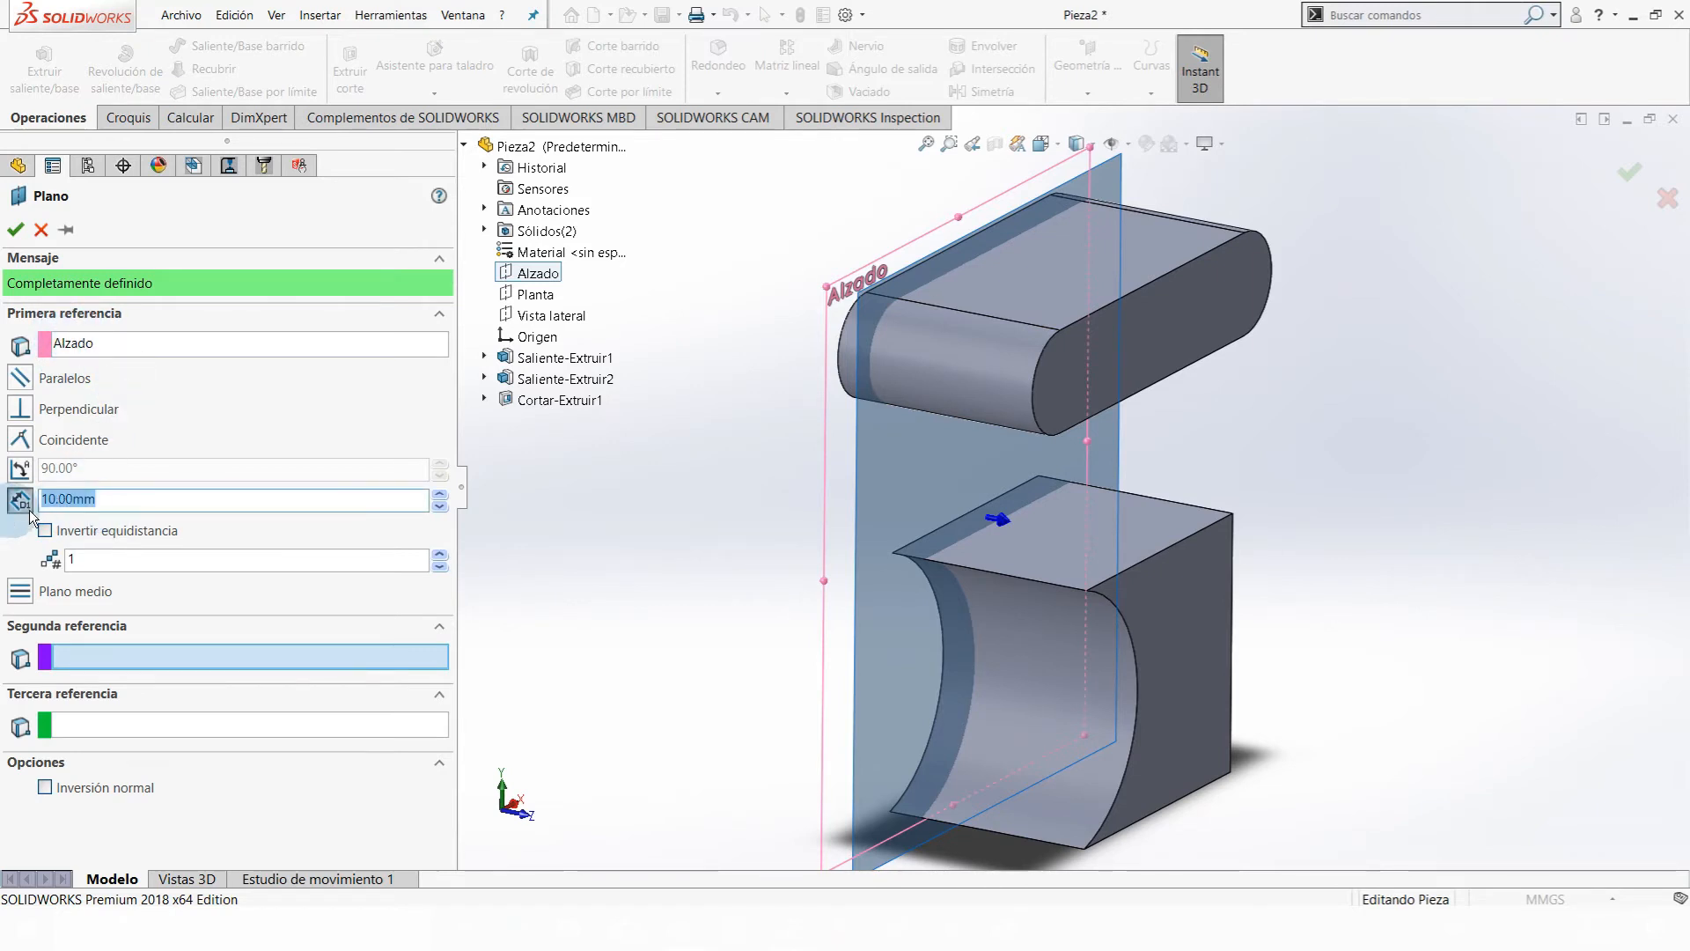
{"action": "left_click", "coordinate": [424, 498]}
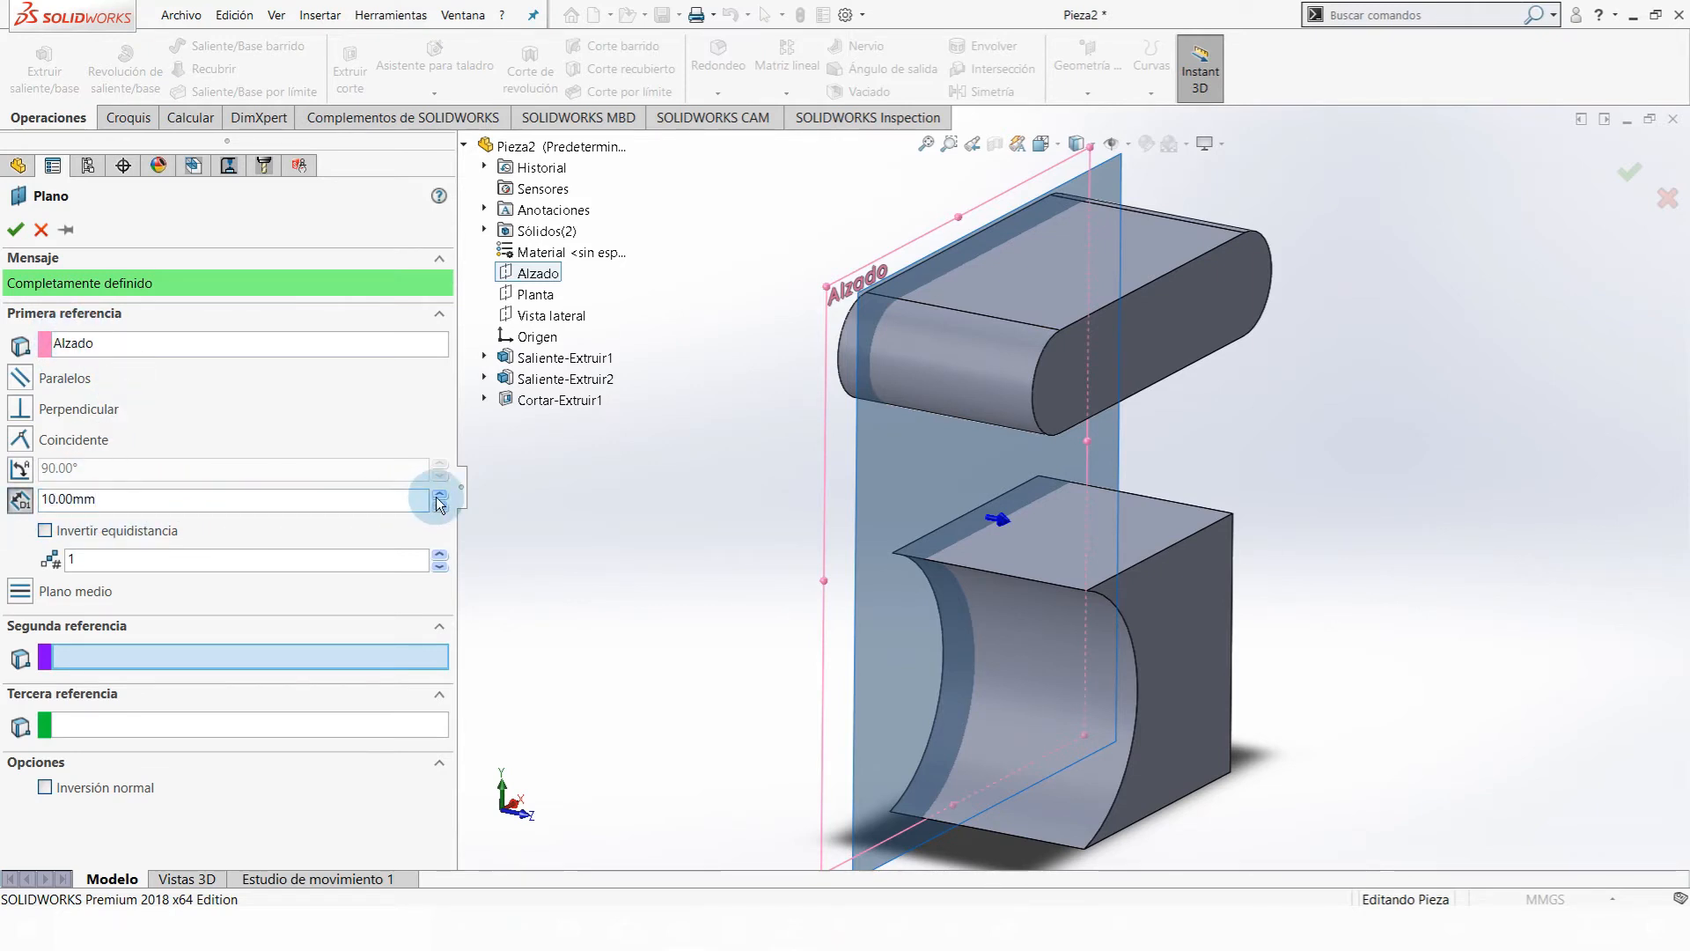
{"action": "left_click", "coordinate": [439, 495]}
{"action": "left_click", "coordinate": [439, 494]}
{"action": "left_click", "coordinate": [440, 495]}
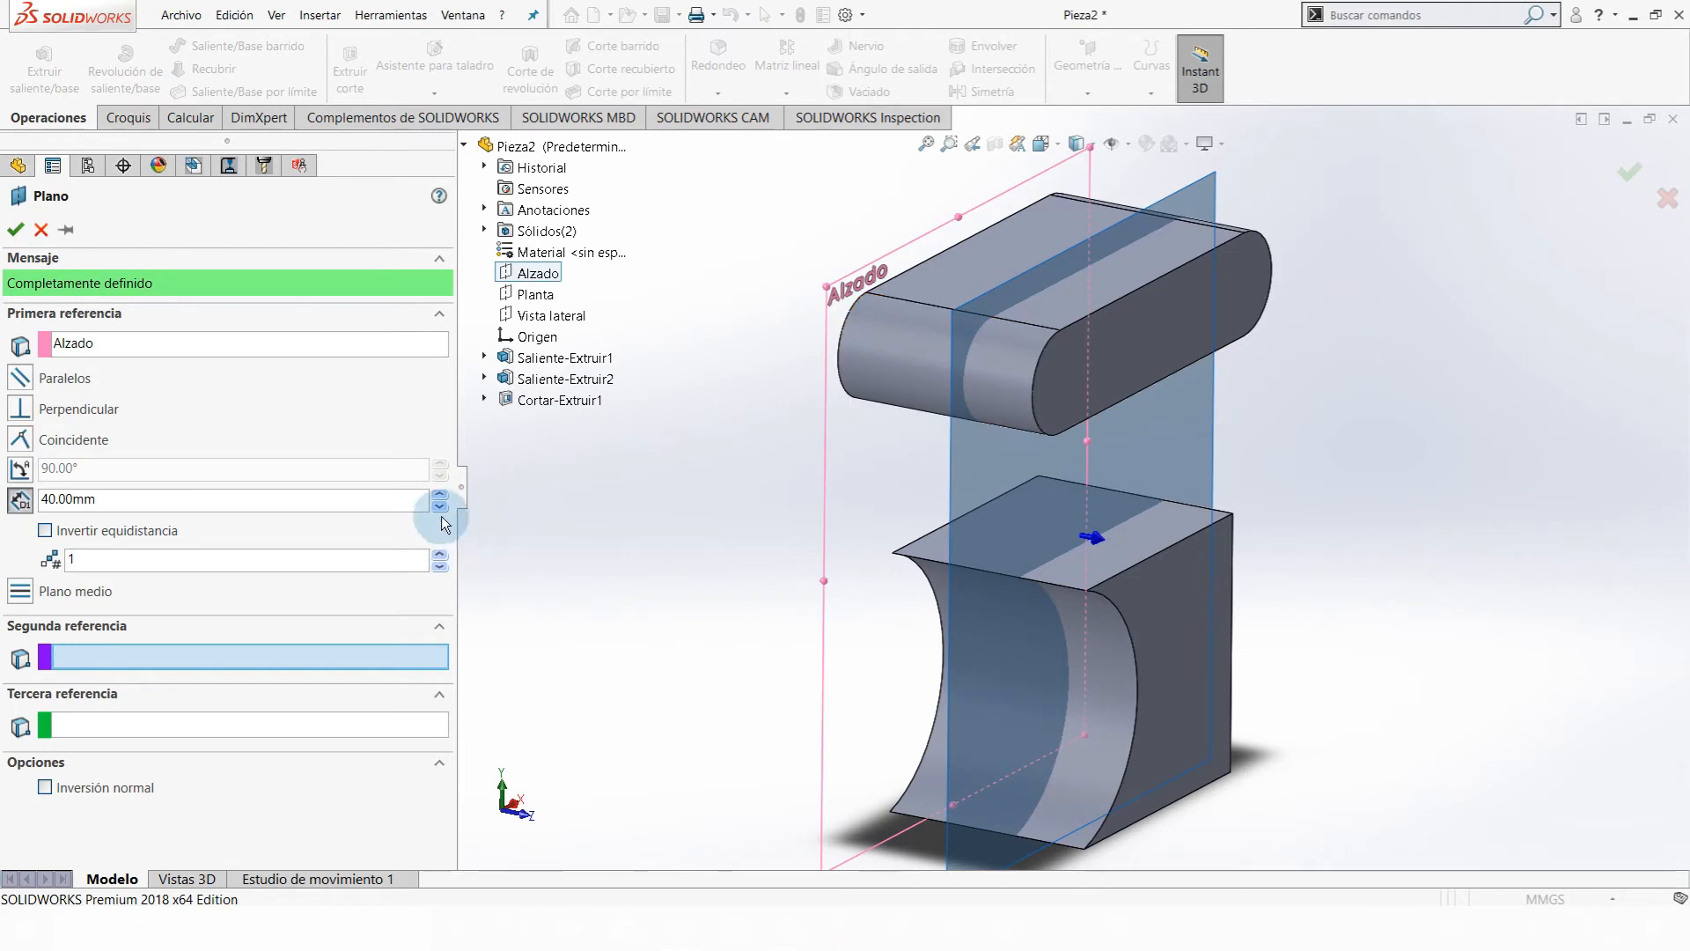
{"action": "left_click", "coordinate": [439, 507]}
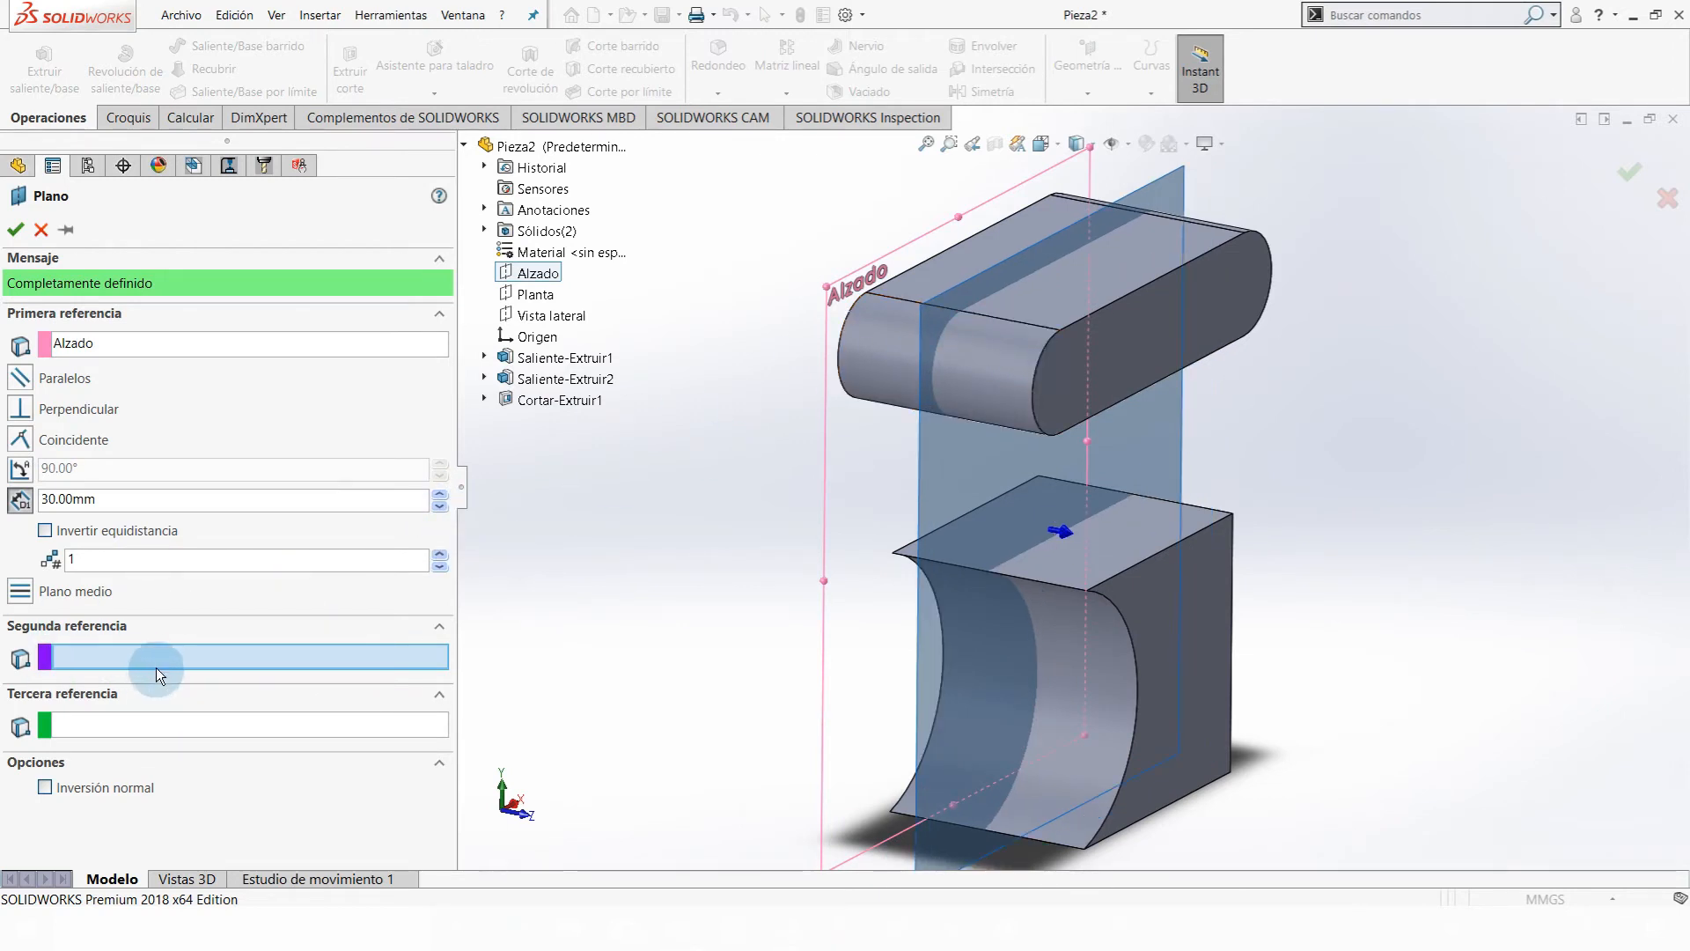
- Add the midpoint of the slot solid's upper depth-direction edge as the plane's second reference
{"action": "right_click", "coordinate": [957, 318]}
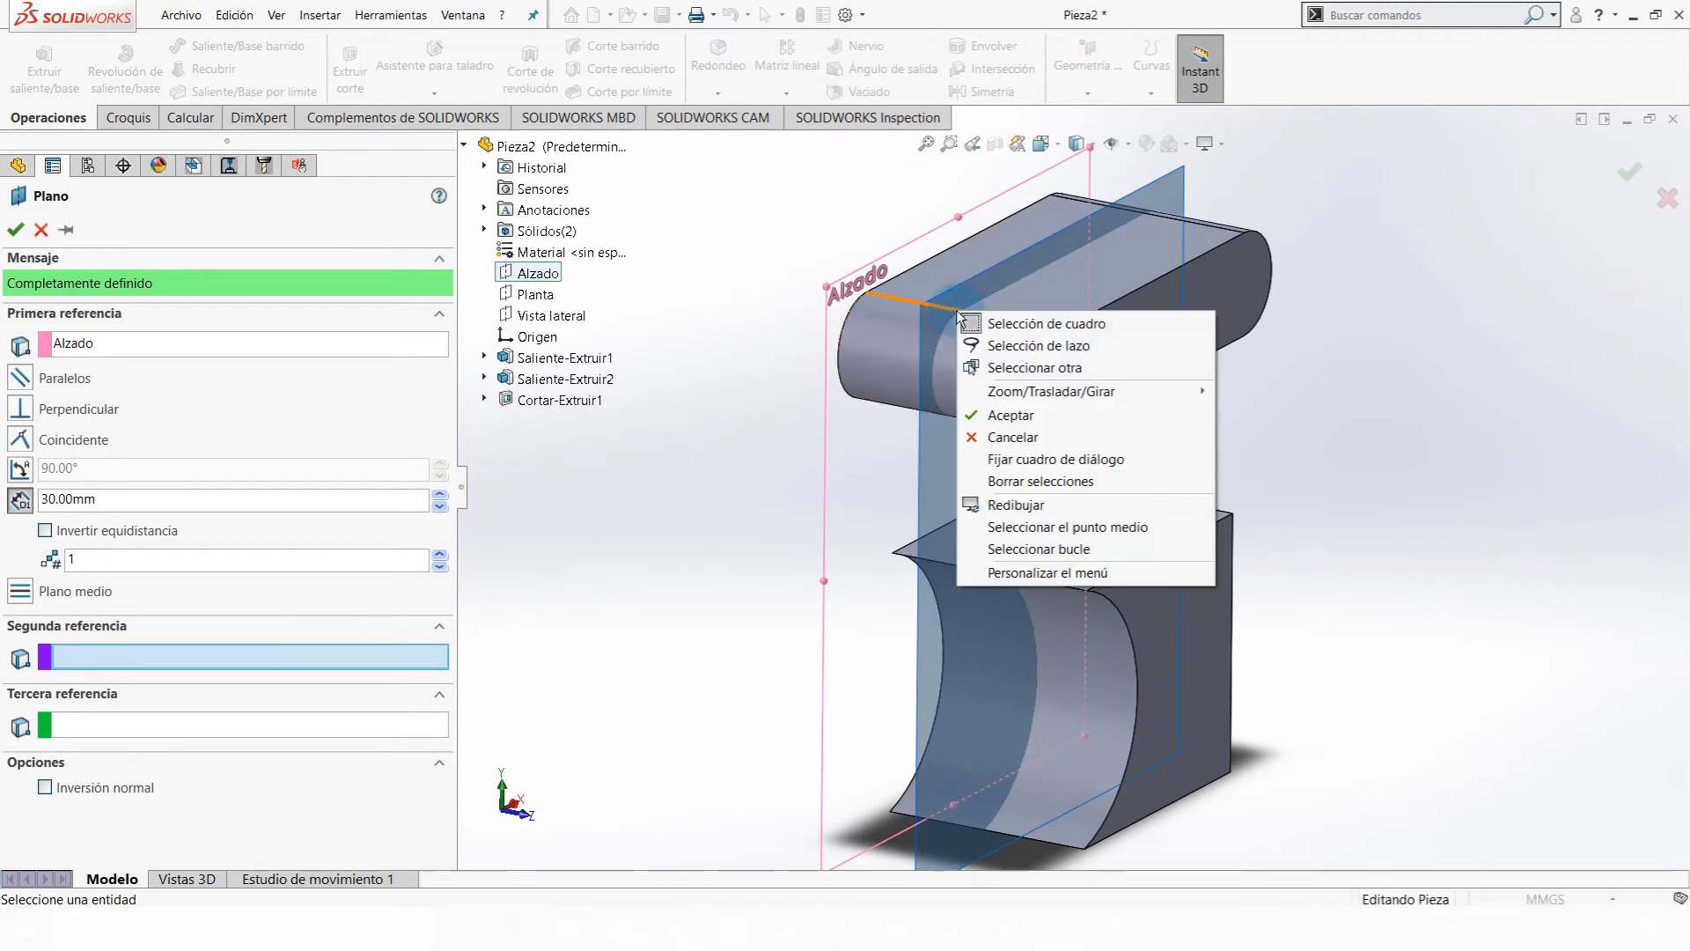
{"action": "left_click", "coordinate": [1083, 527]}
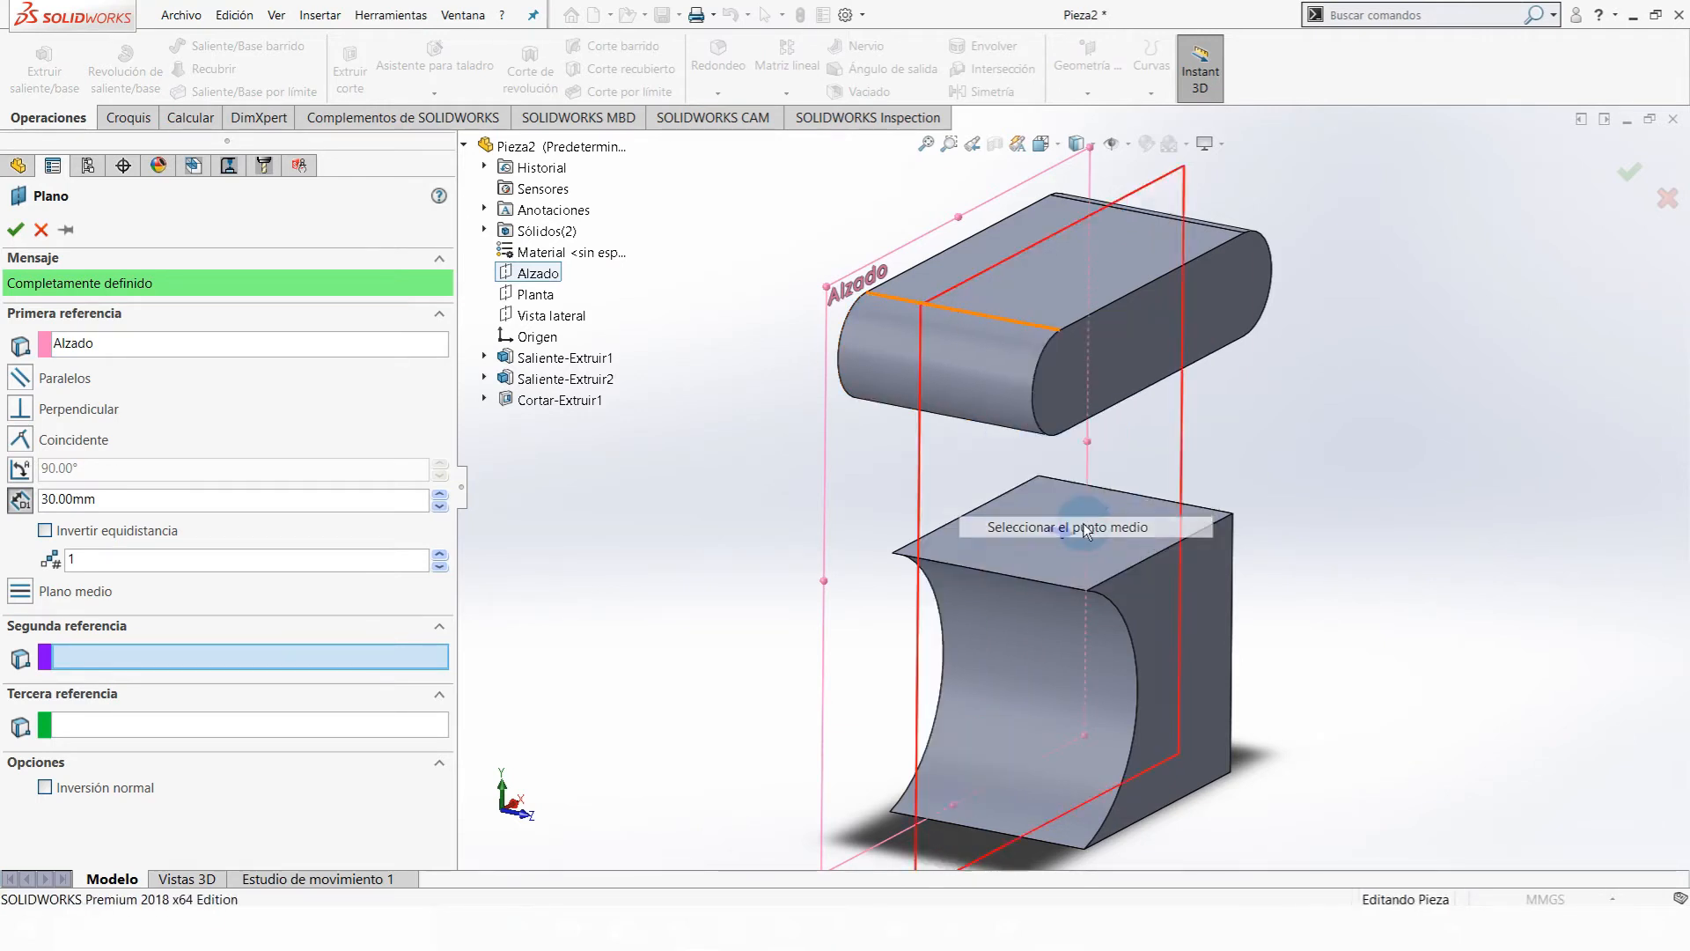
{"action": "middle_click_drag", "start_coordinate": [948, 352], "coordinate": [1038, 378]}
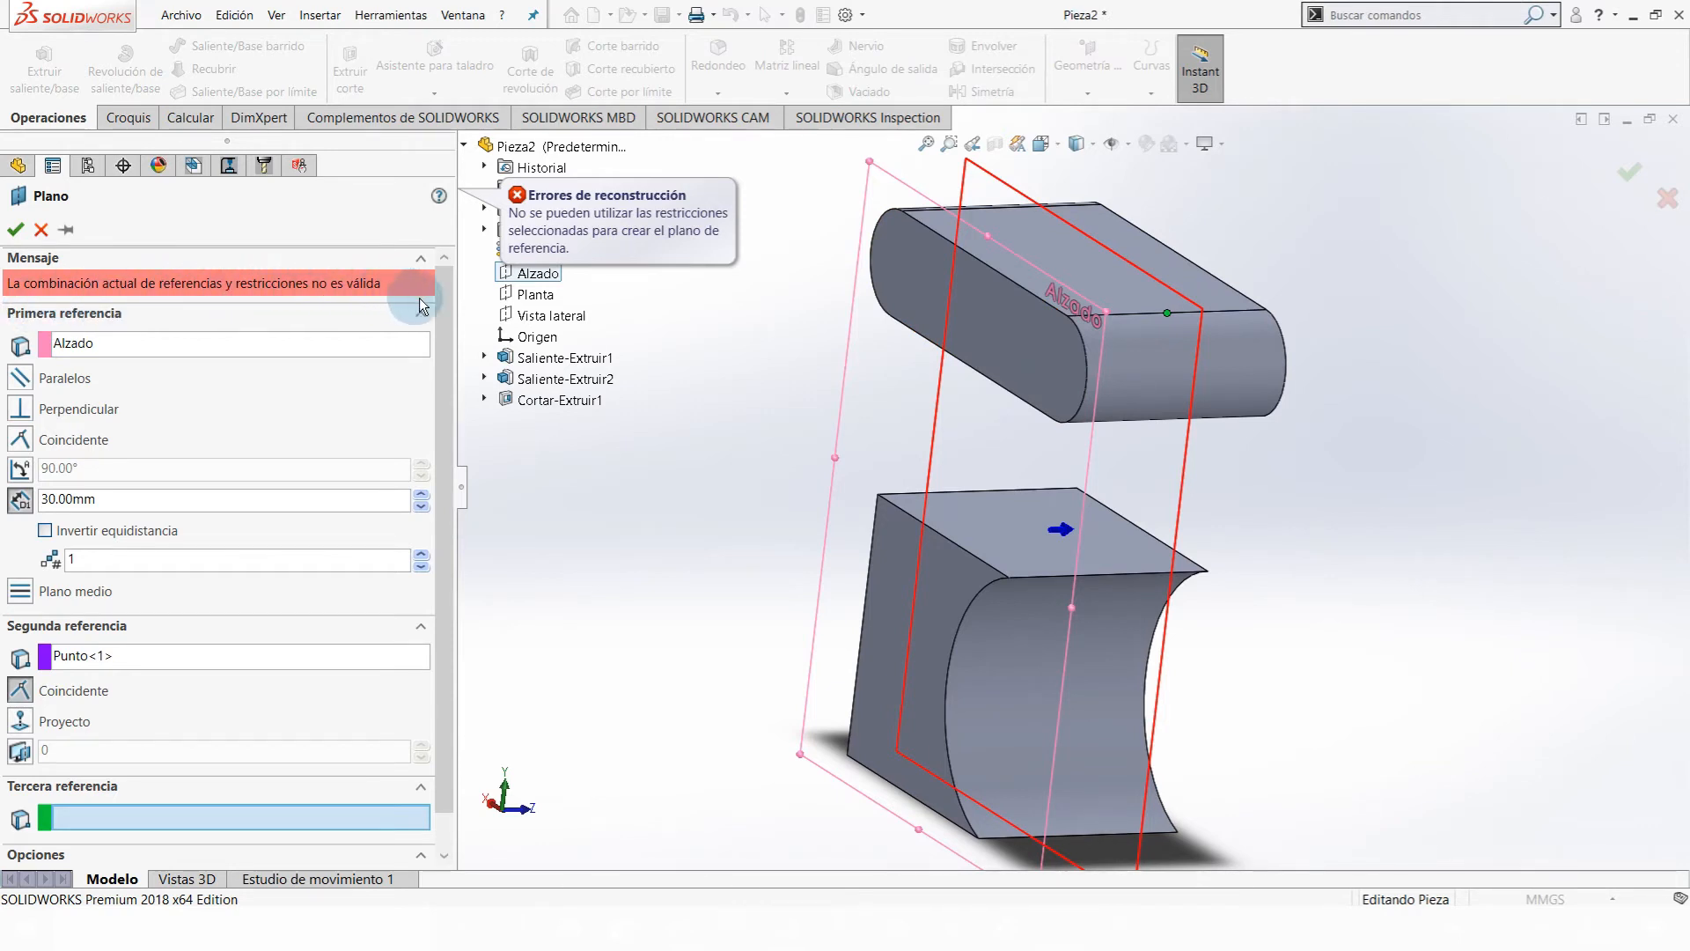
{"action": "scroll", "coordinate": [1129, 511], "scroll_direction": "up", "scroll_amount": 2}
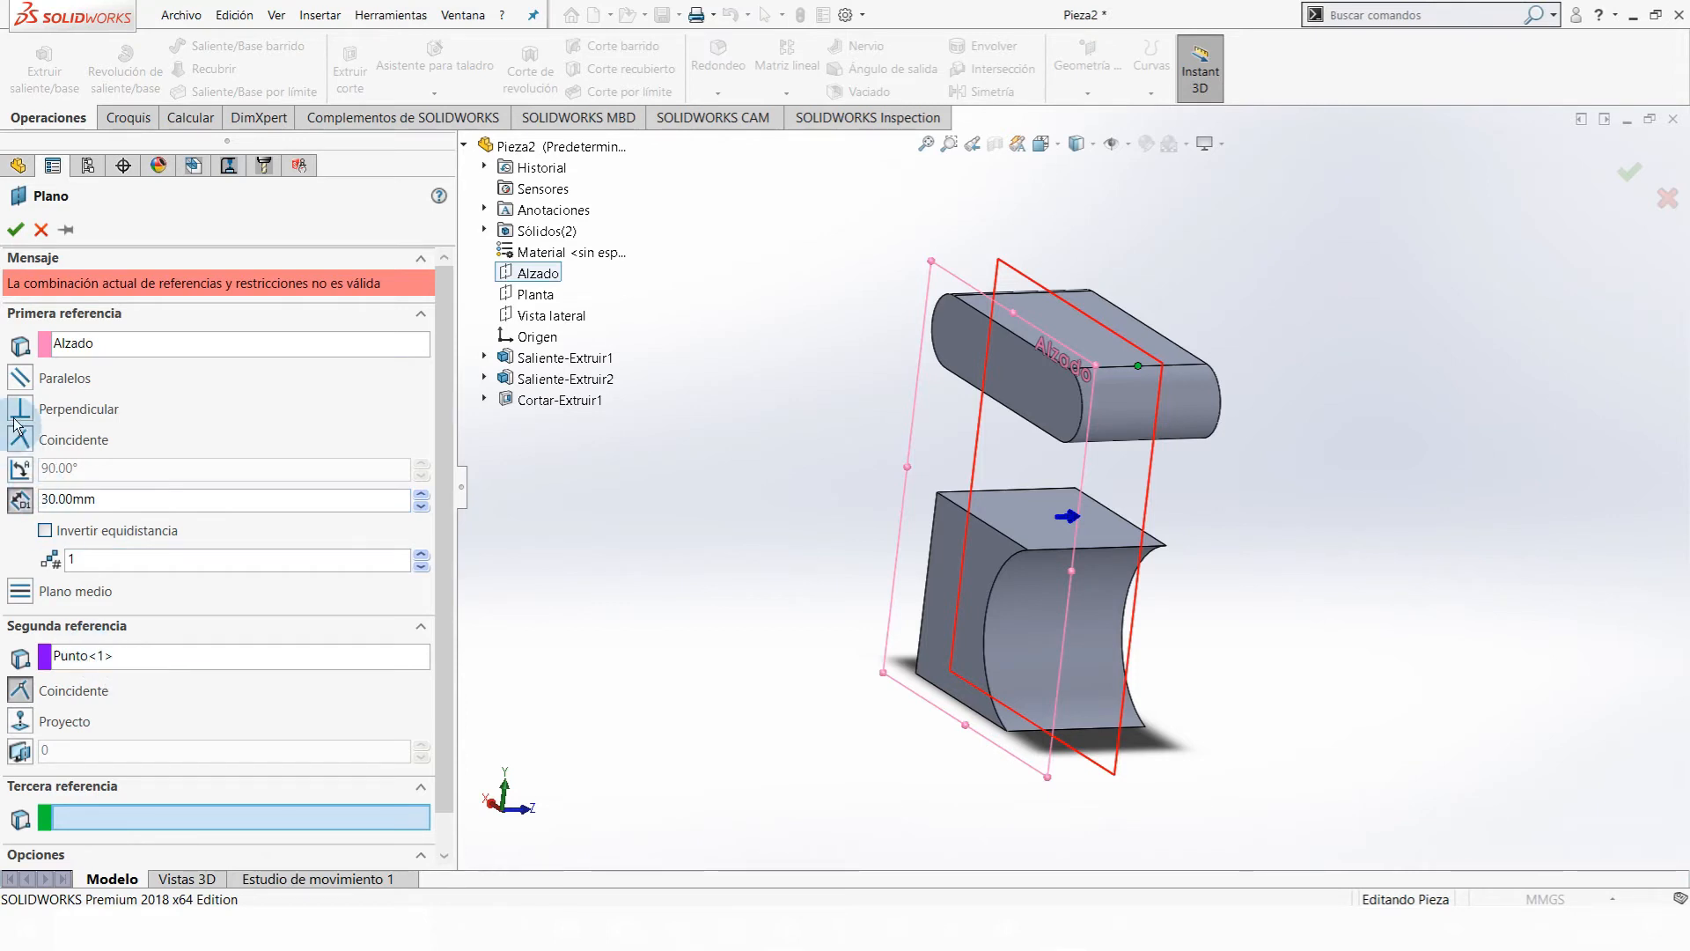
- Constrain the plane parallel to Alzado through the selected midpoint and create it
{"action": "left_click", "coordinate": [19, 379]}
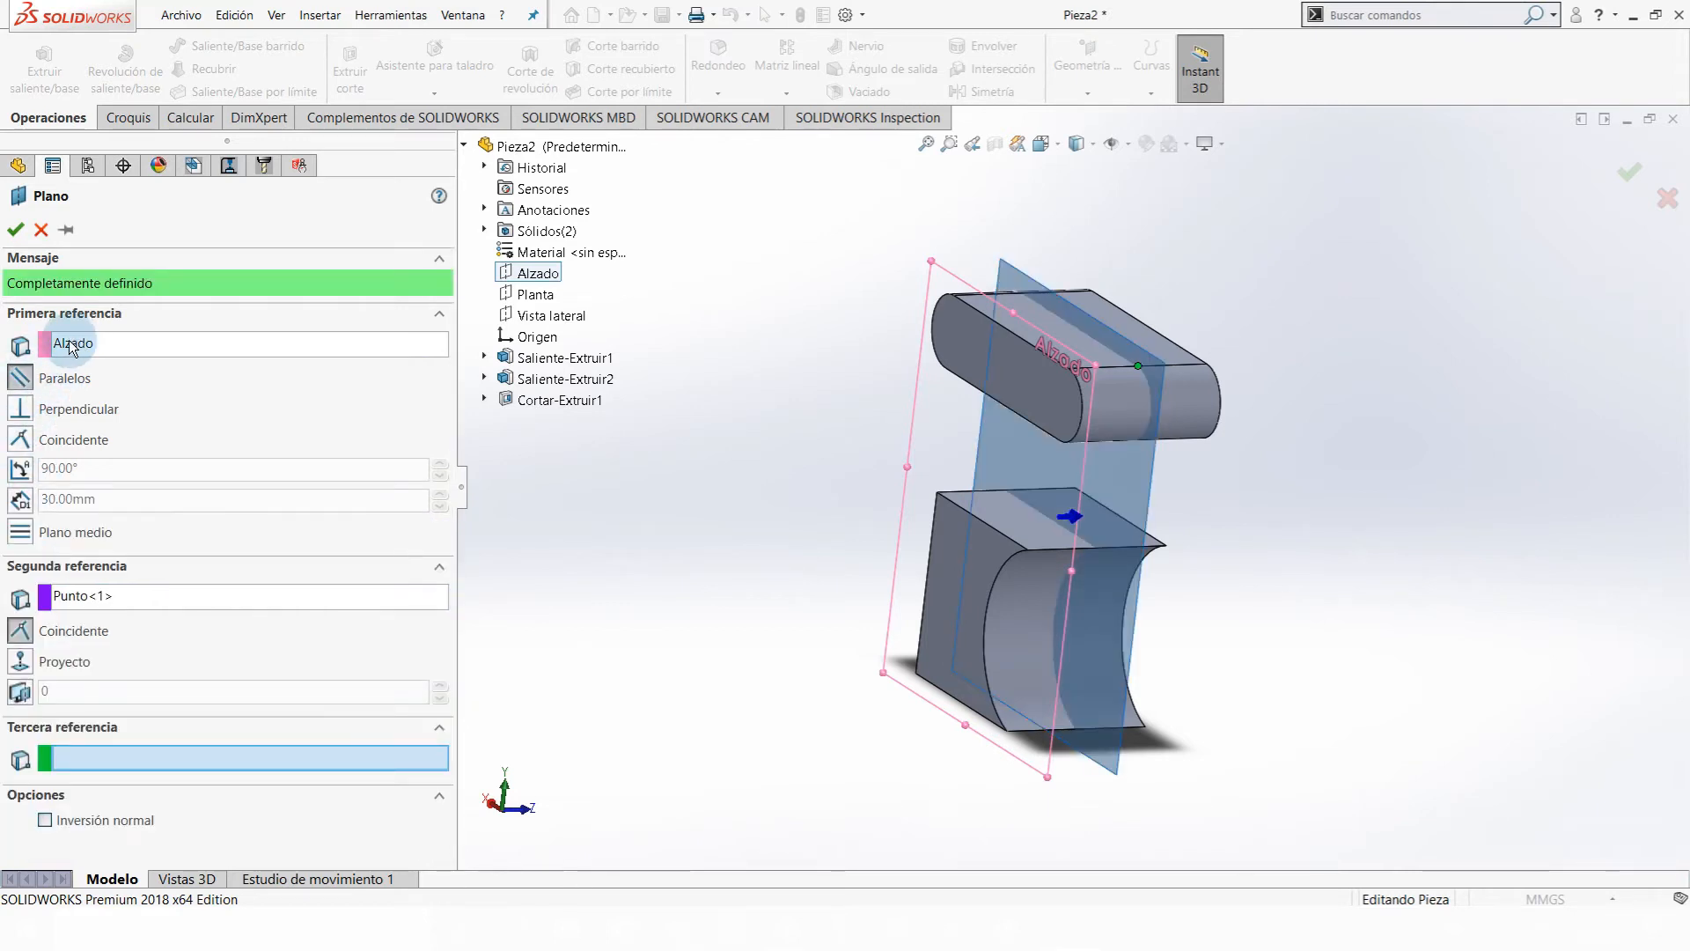
{"action": "left_click", "coordinate": [84, 588]}
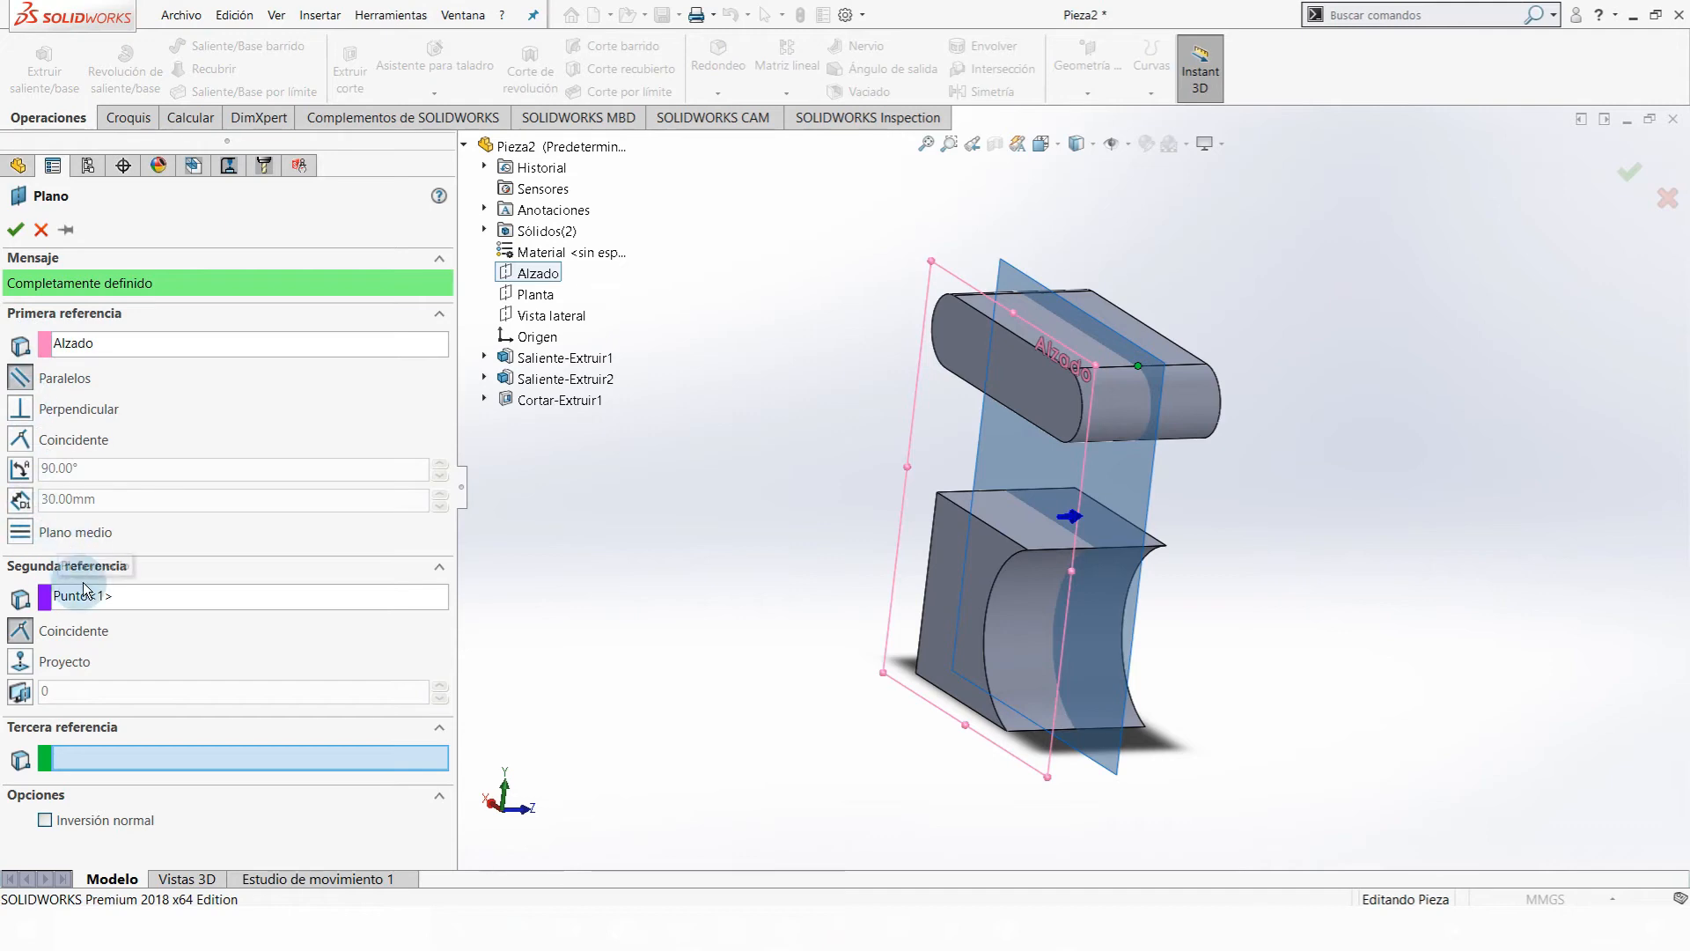
{"action": "middle_click_drag", "start_coordinate": [1144, 436], "coordinate": [1096, 398]}
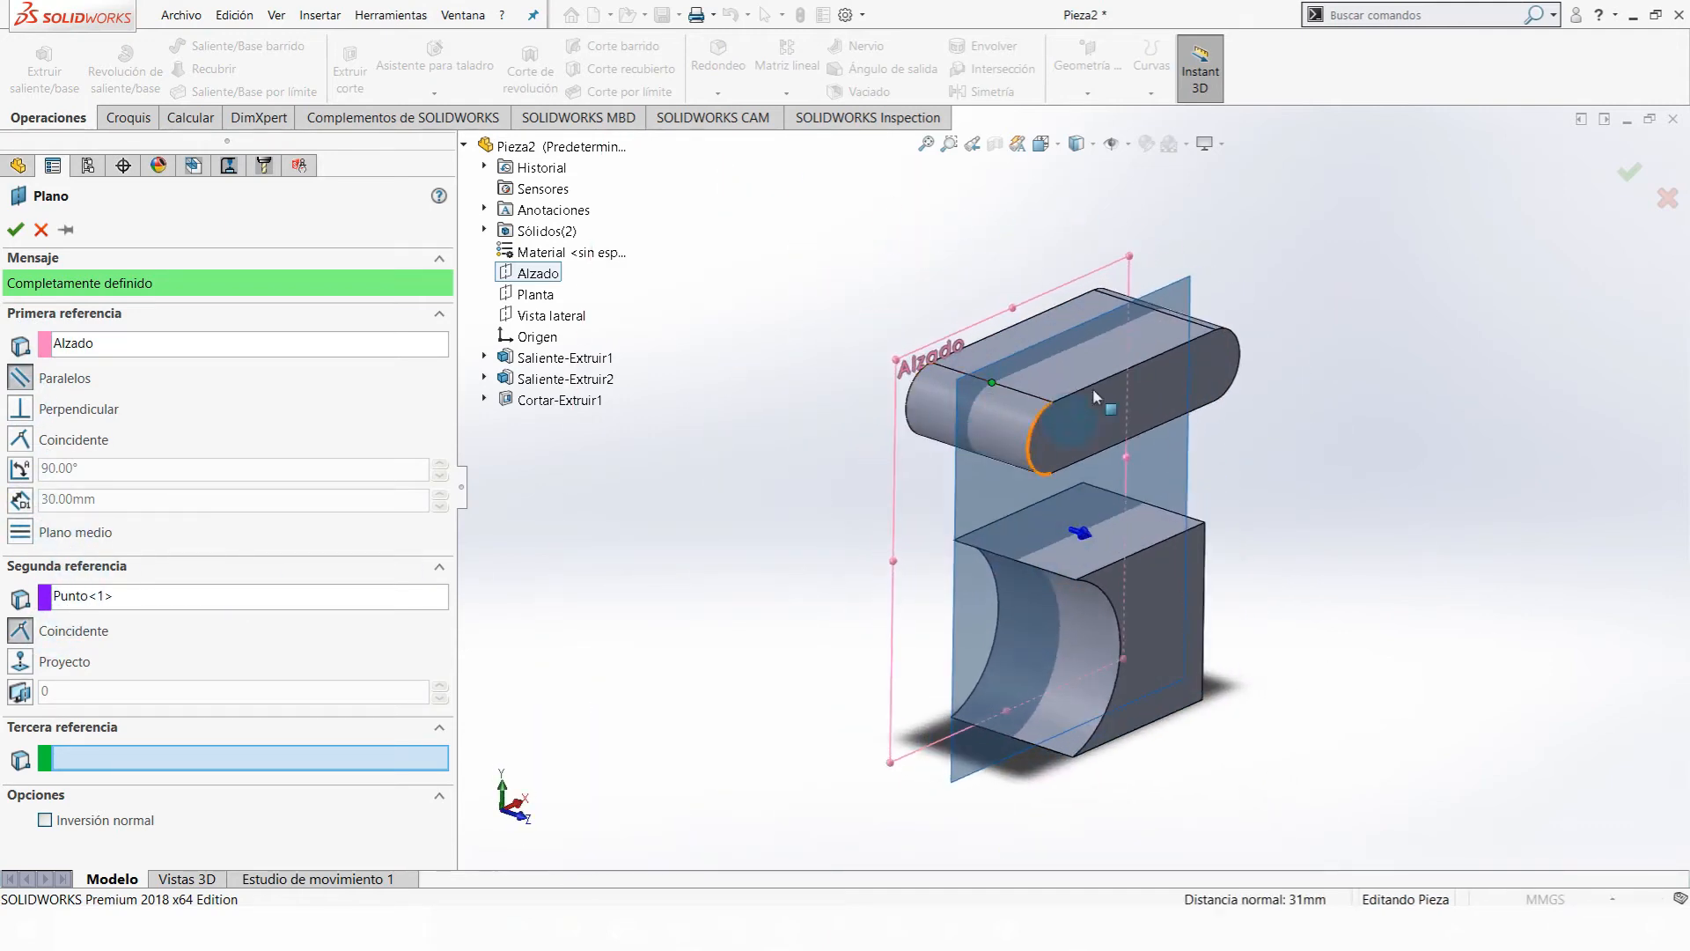
{"action": "left_click", "coordinate": [14, 232]}
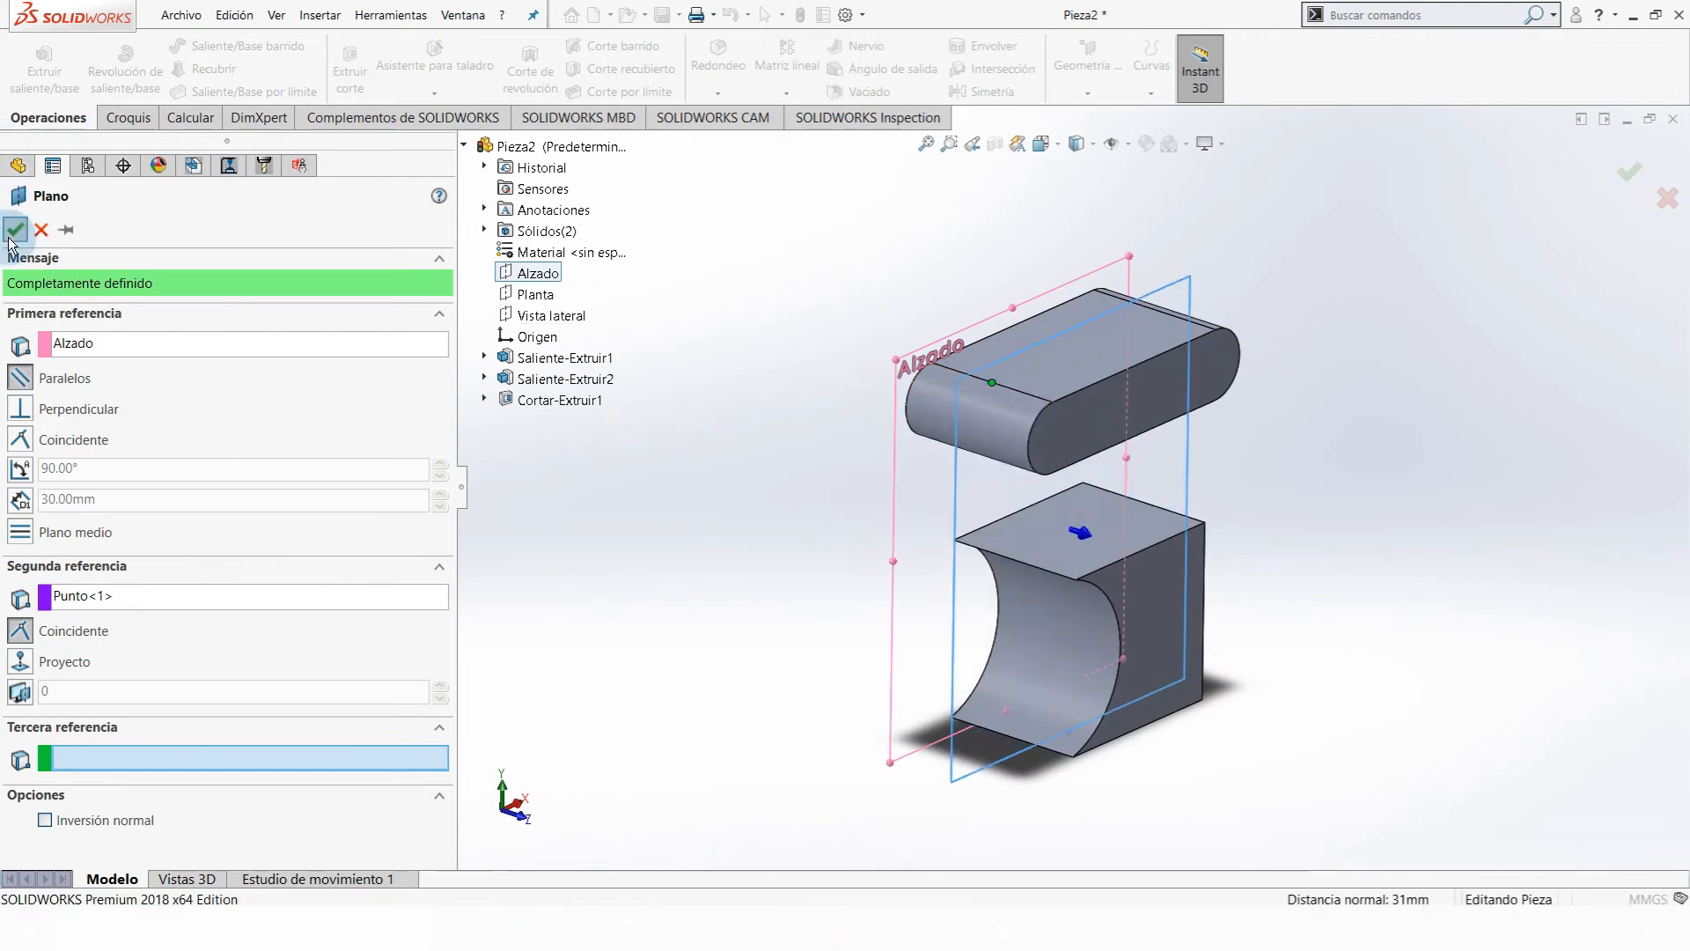
- Create the reference plane parallel to Alzado and coincident with the selected point
{"action": "left_click", "coordinate": [618, 424]}
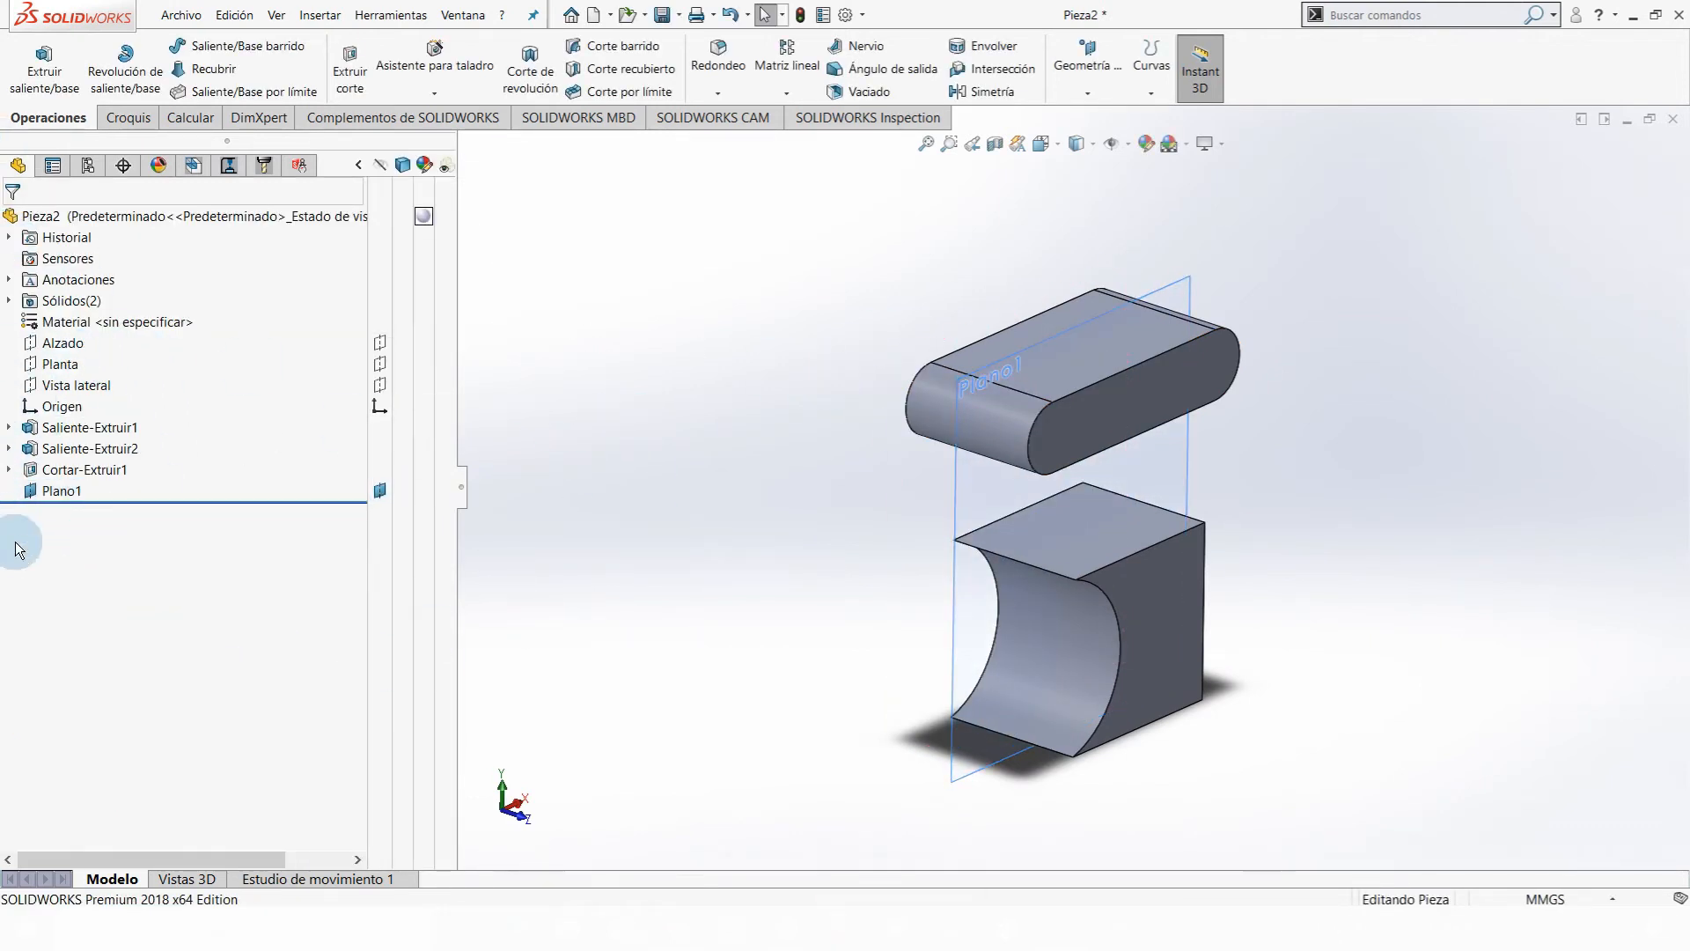
{"action": "left_click", "coordinate": [40, 494]}
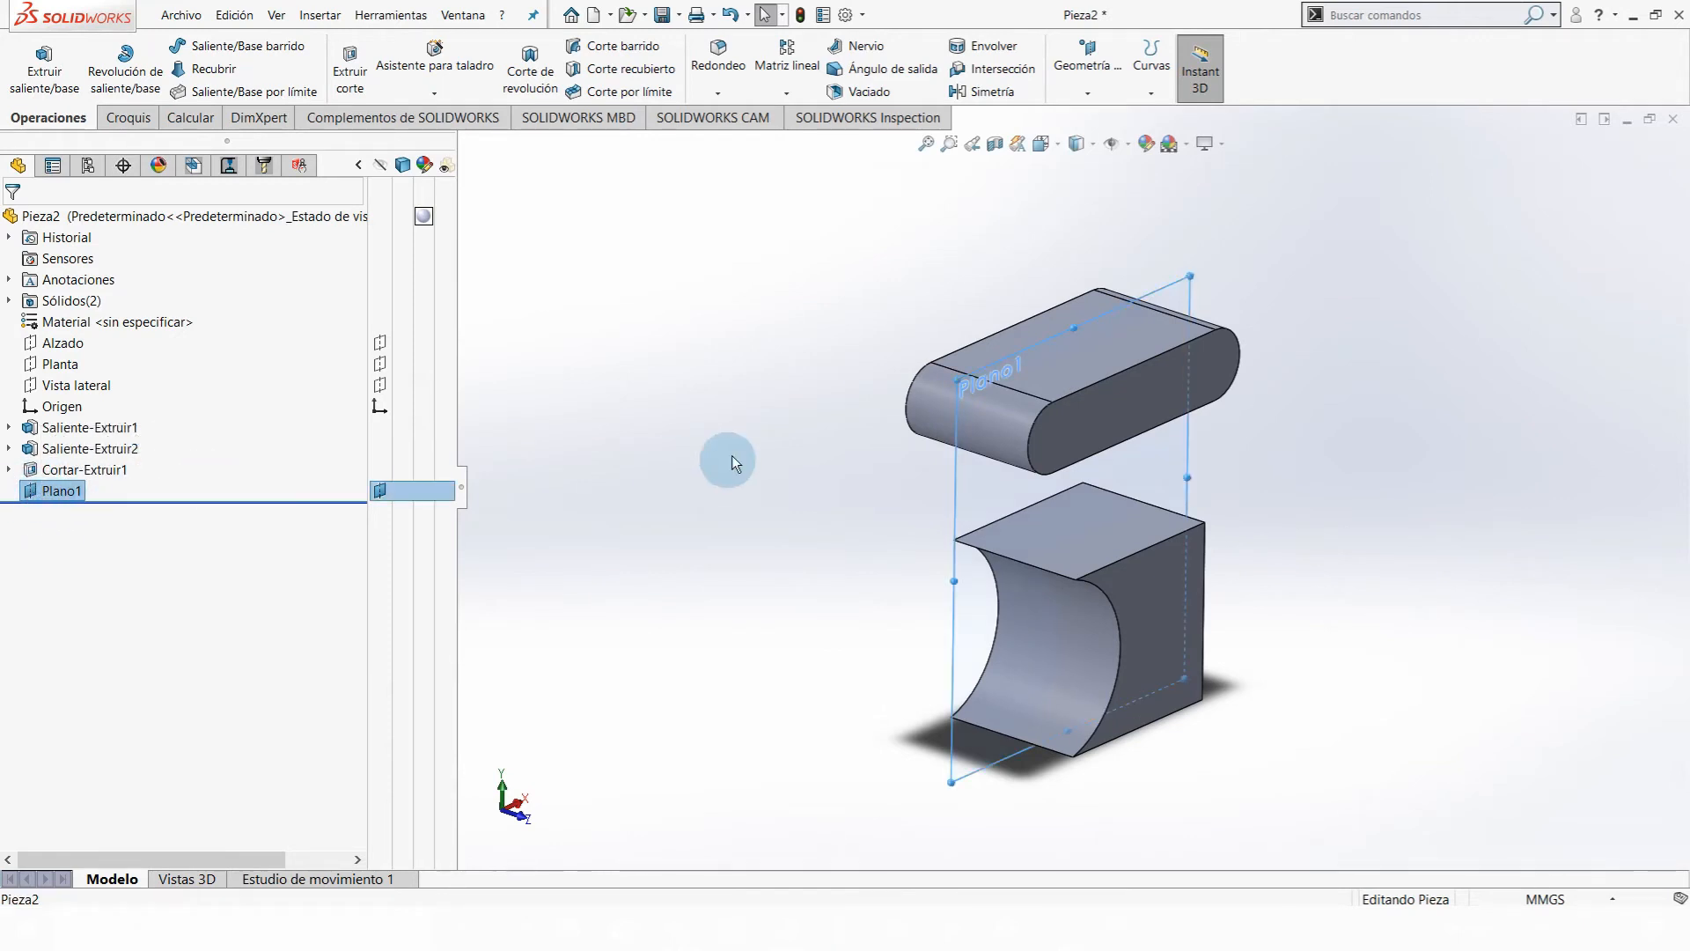
{"action": "left_click", "coordinate": [864, 390]}
{"action": "left_click", "coordinate": [68, 495]}
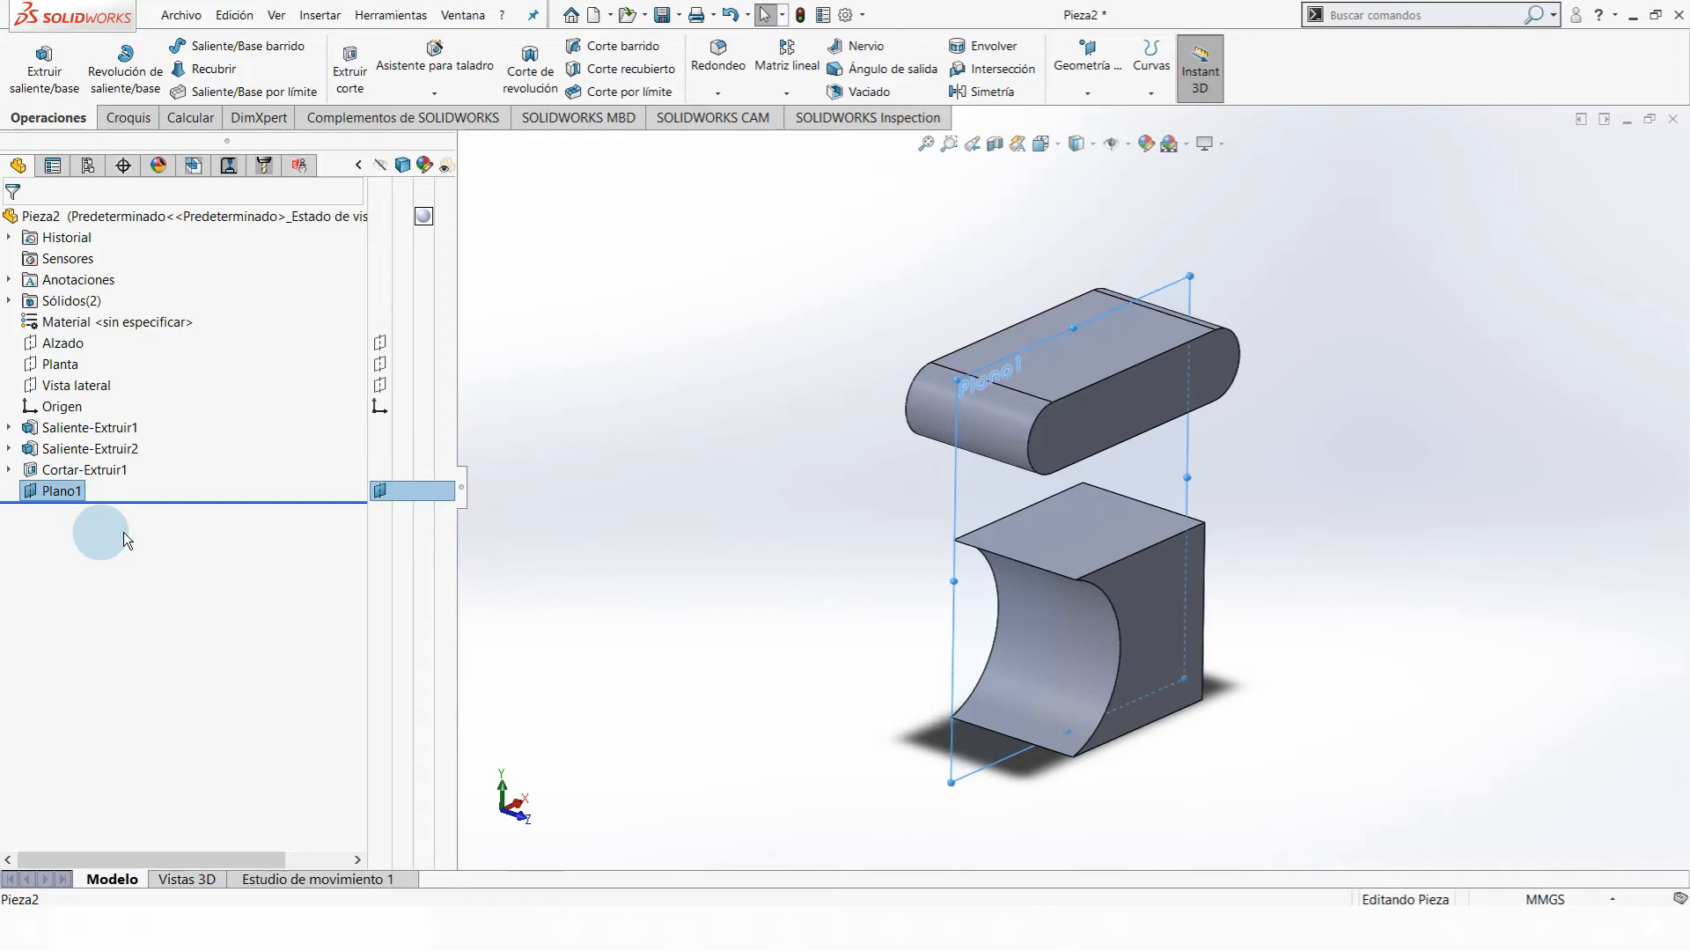
{"action": "left_click", "coordinate": [685, 508]}
{"action": "middle_click_drag", "start_coordinate": [925, 529], "coordinate": [1118, 297]}
{"action": "middle_click_drag", "start_coordinate": [1186, 453], "coordinate": [935, 447]}
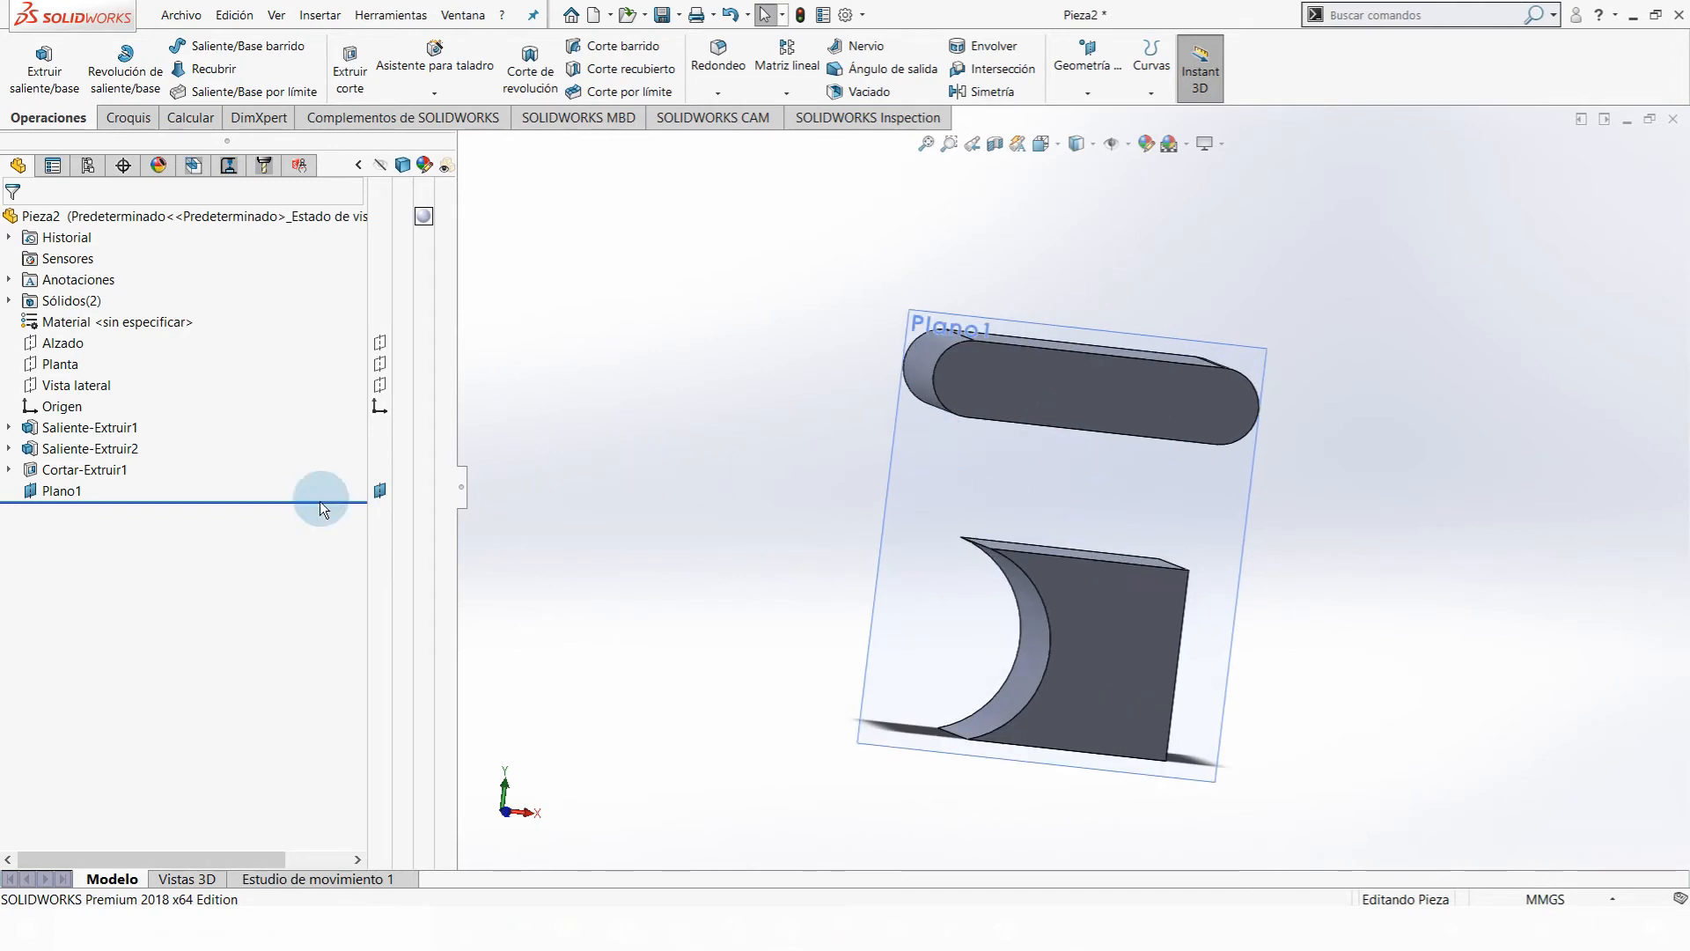
- Hide the new reference plane and show it again
{"action": "left_click", "coordinate": [381, 493]}
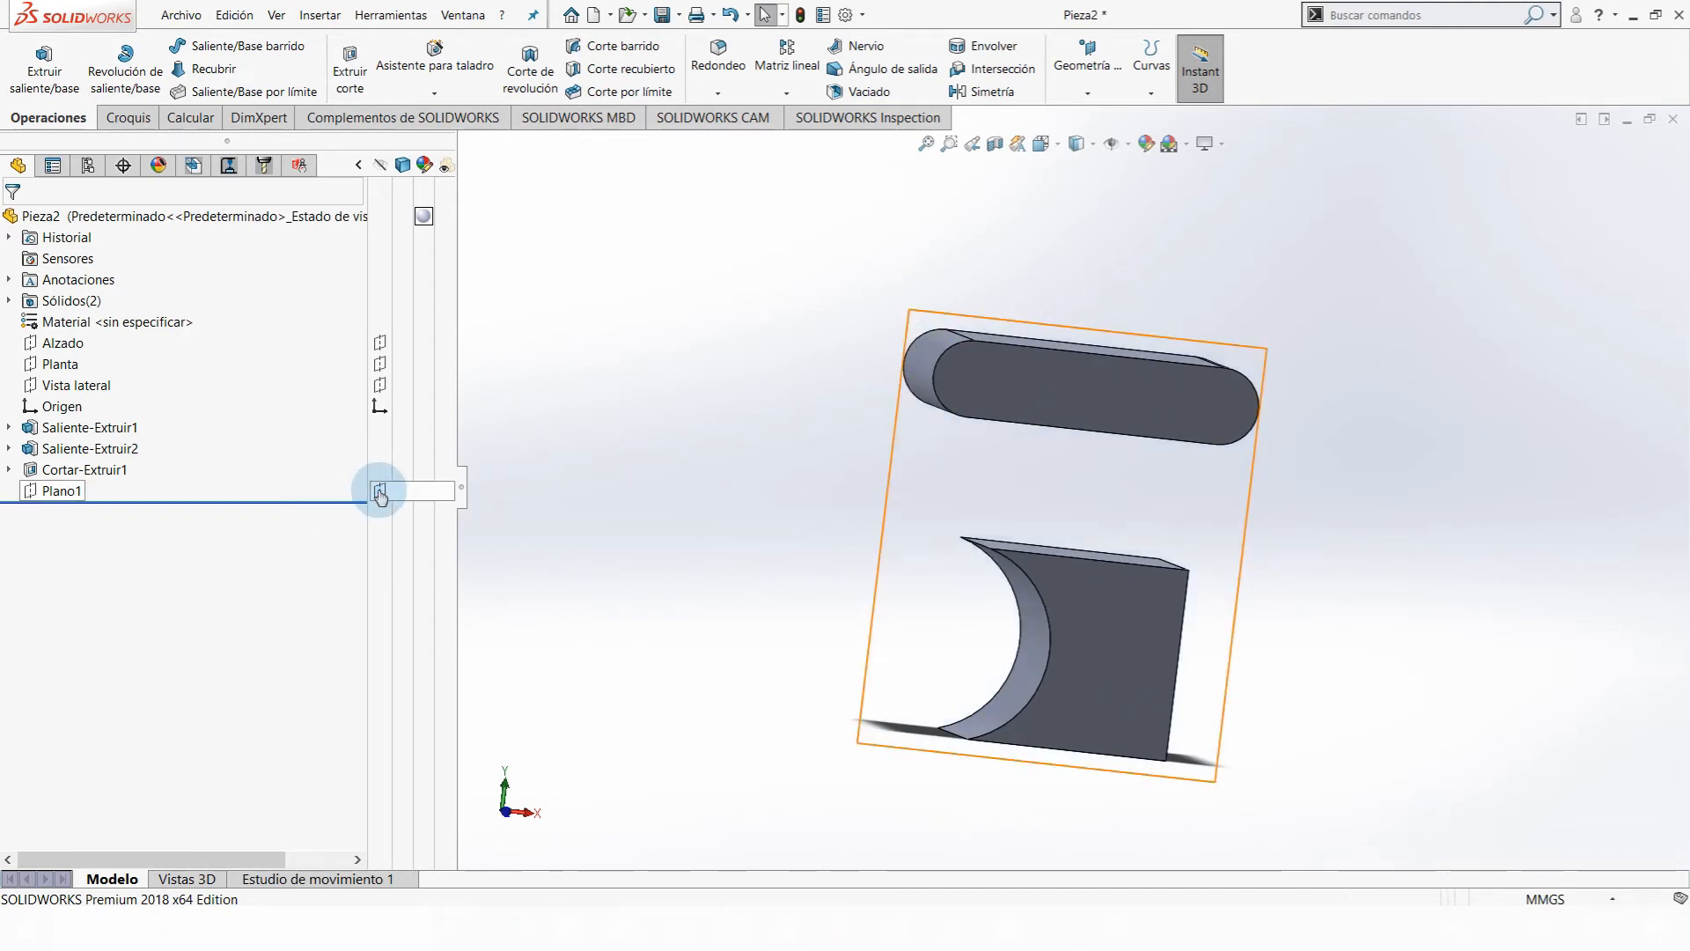
{"action": "left_click", "coordinate": [383, 490]}
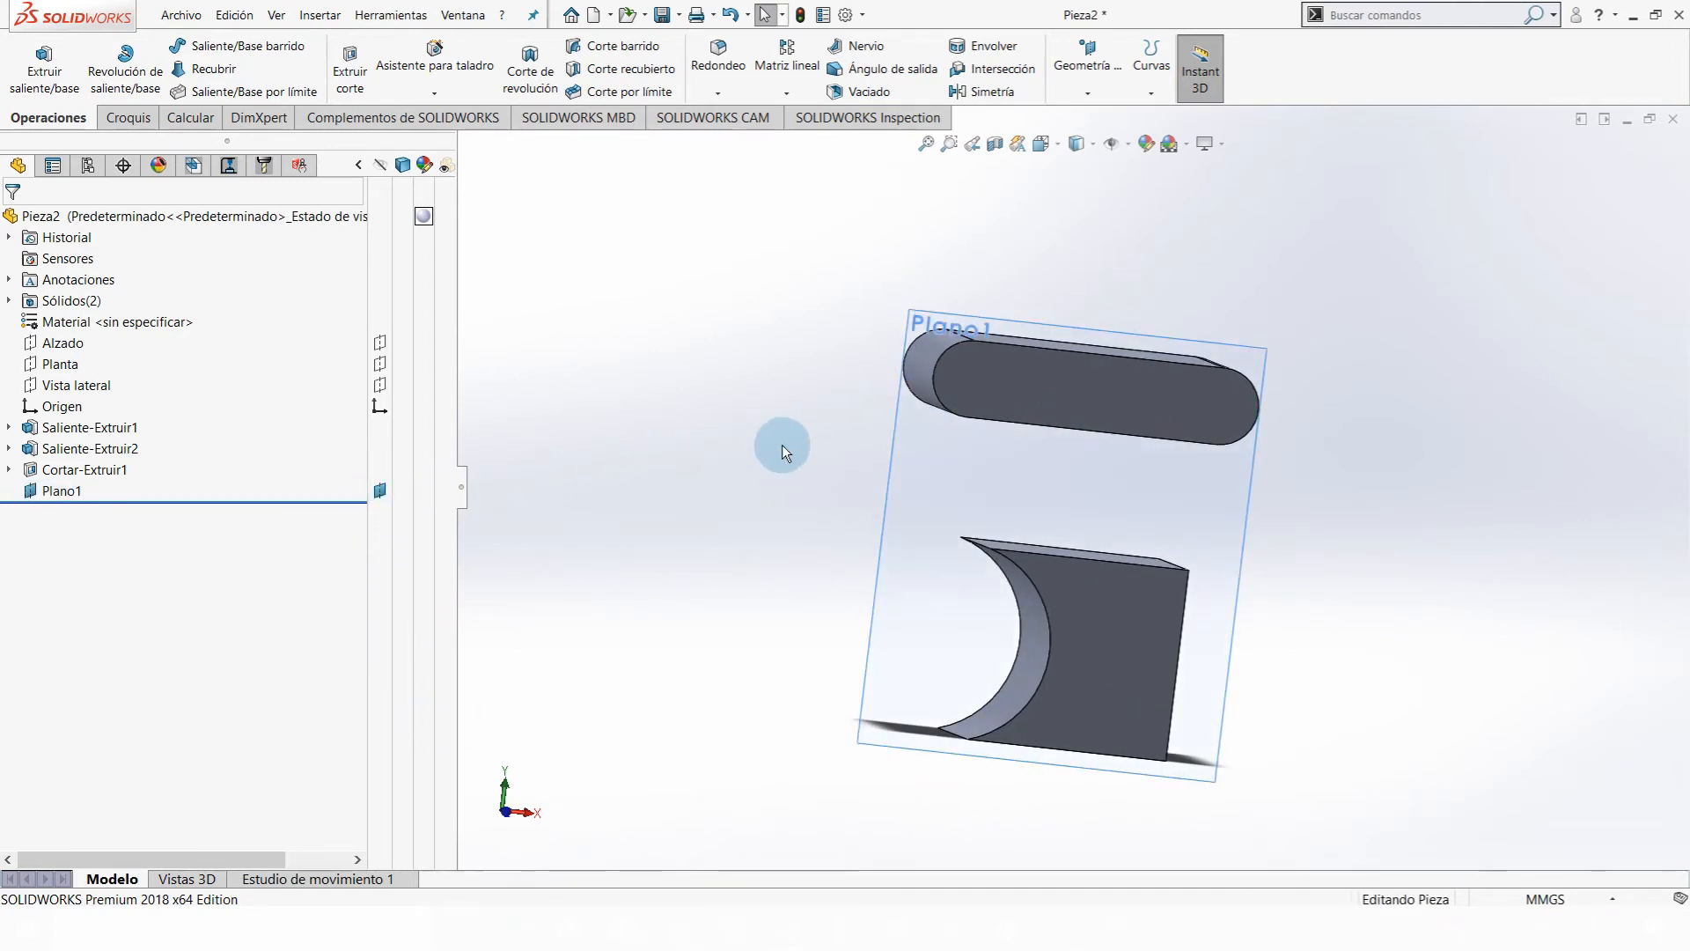
{"action": "middle_click_drag", "start_coordinate": [782, 446], "coordinate": [1046, 473]}
{"action": "scroll", "coordinate": [1046, 473], "scroll_direction": "down", "scroll_amount": 2}
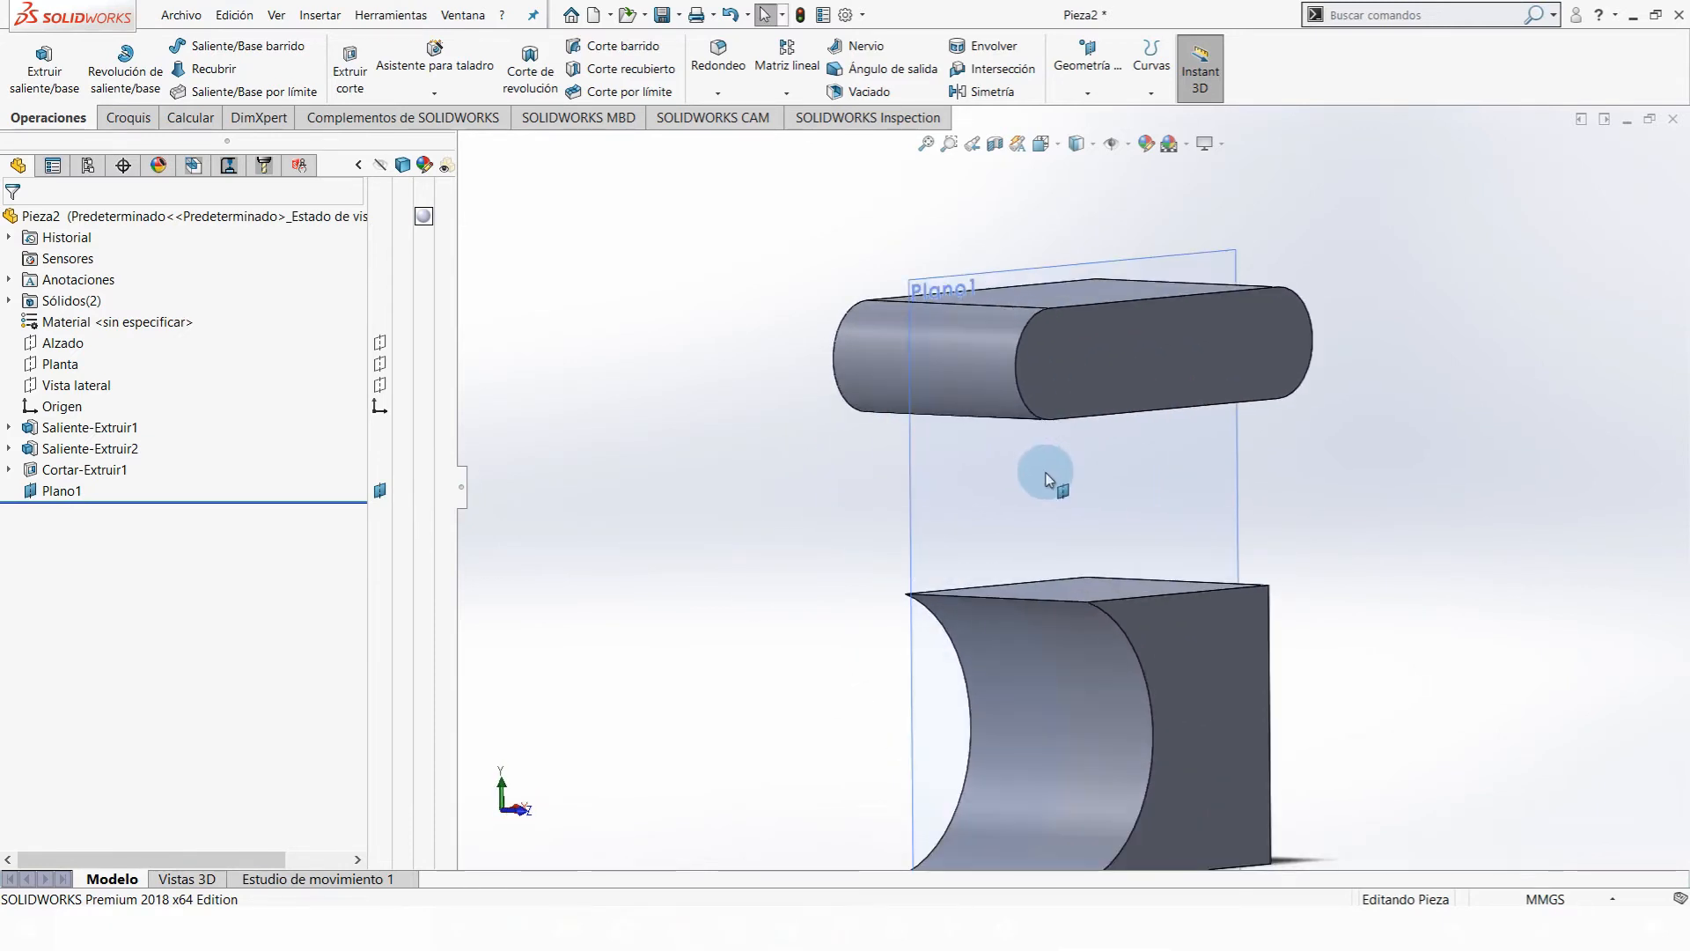
- Start a sketch on Plano1 and orient the view normal to the plane
{"action": "left_click", "coordinate": [1045, 523]}
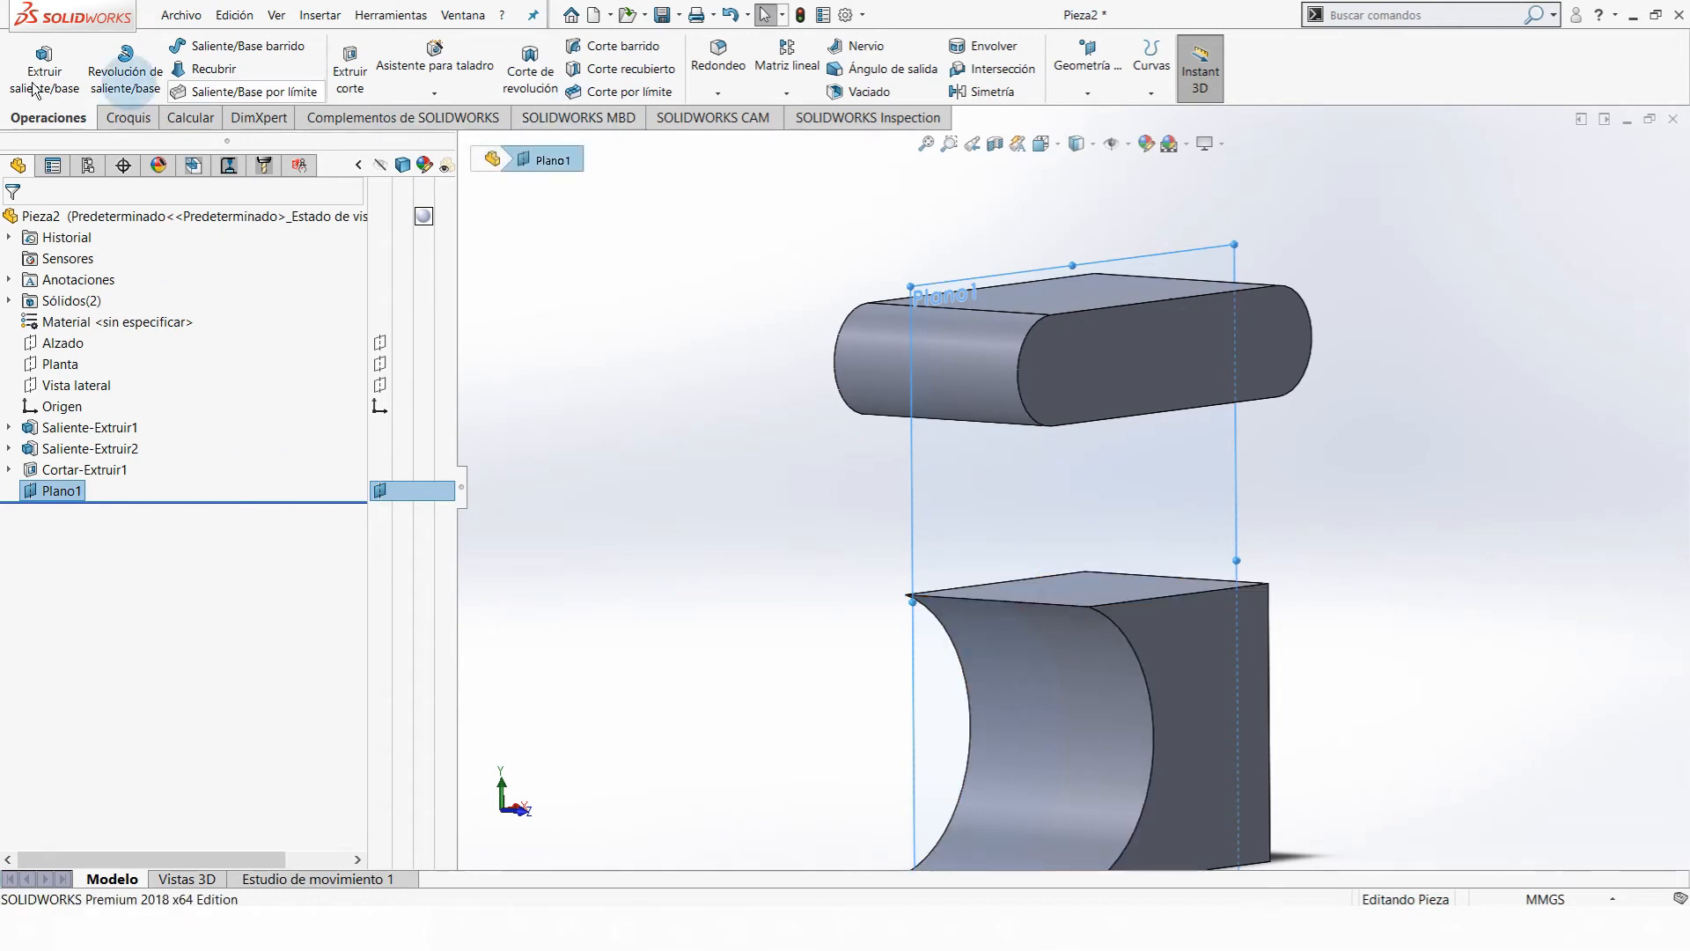
{"action": "left_click", "coordinate": [150, 120]}
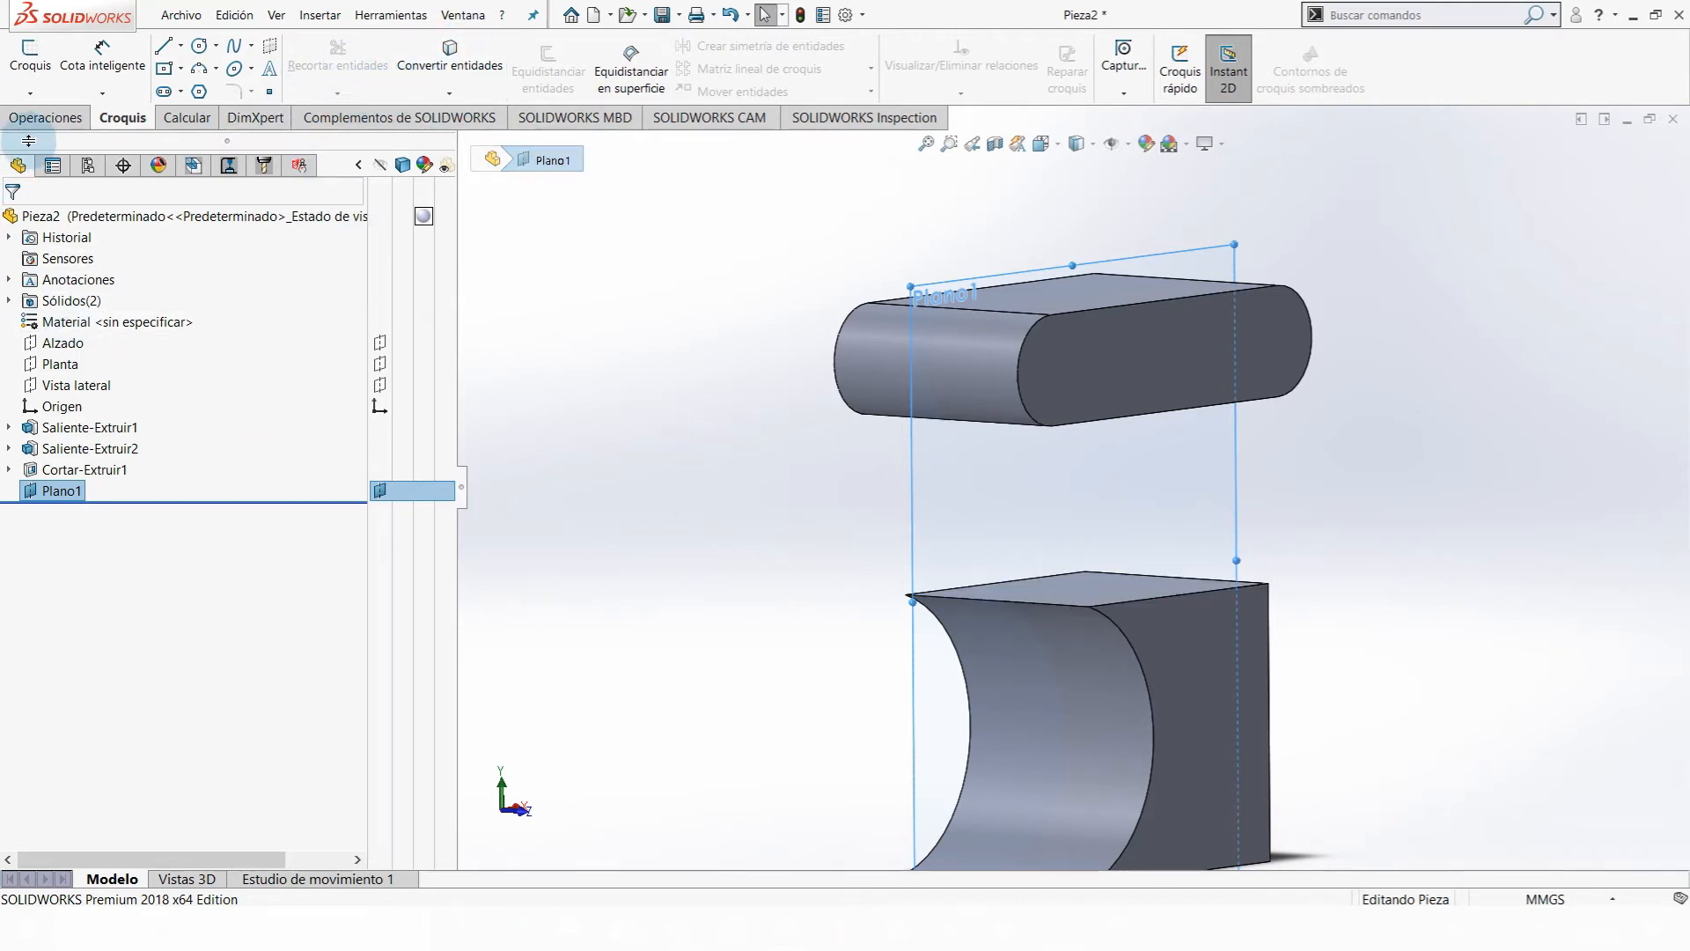
{"action": "left_click", "coordinate": [929, 508]}
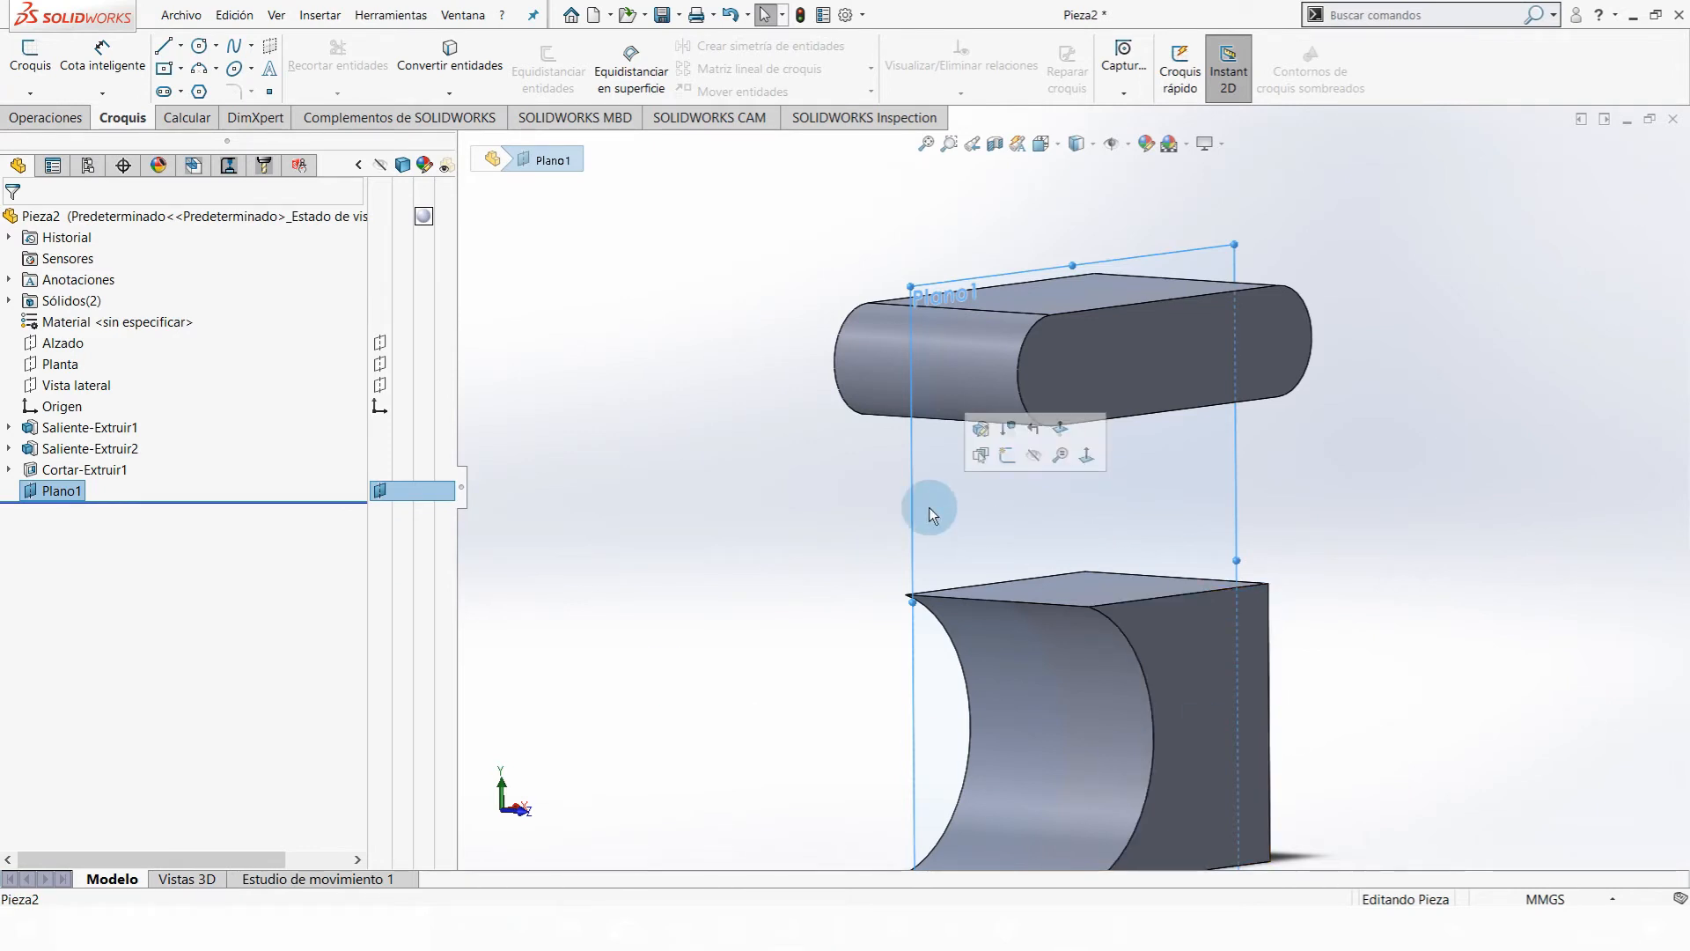
{"action": "left_click", "coordinate": [29, 64]}
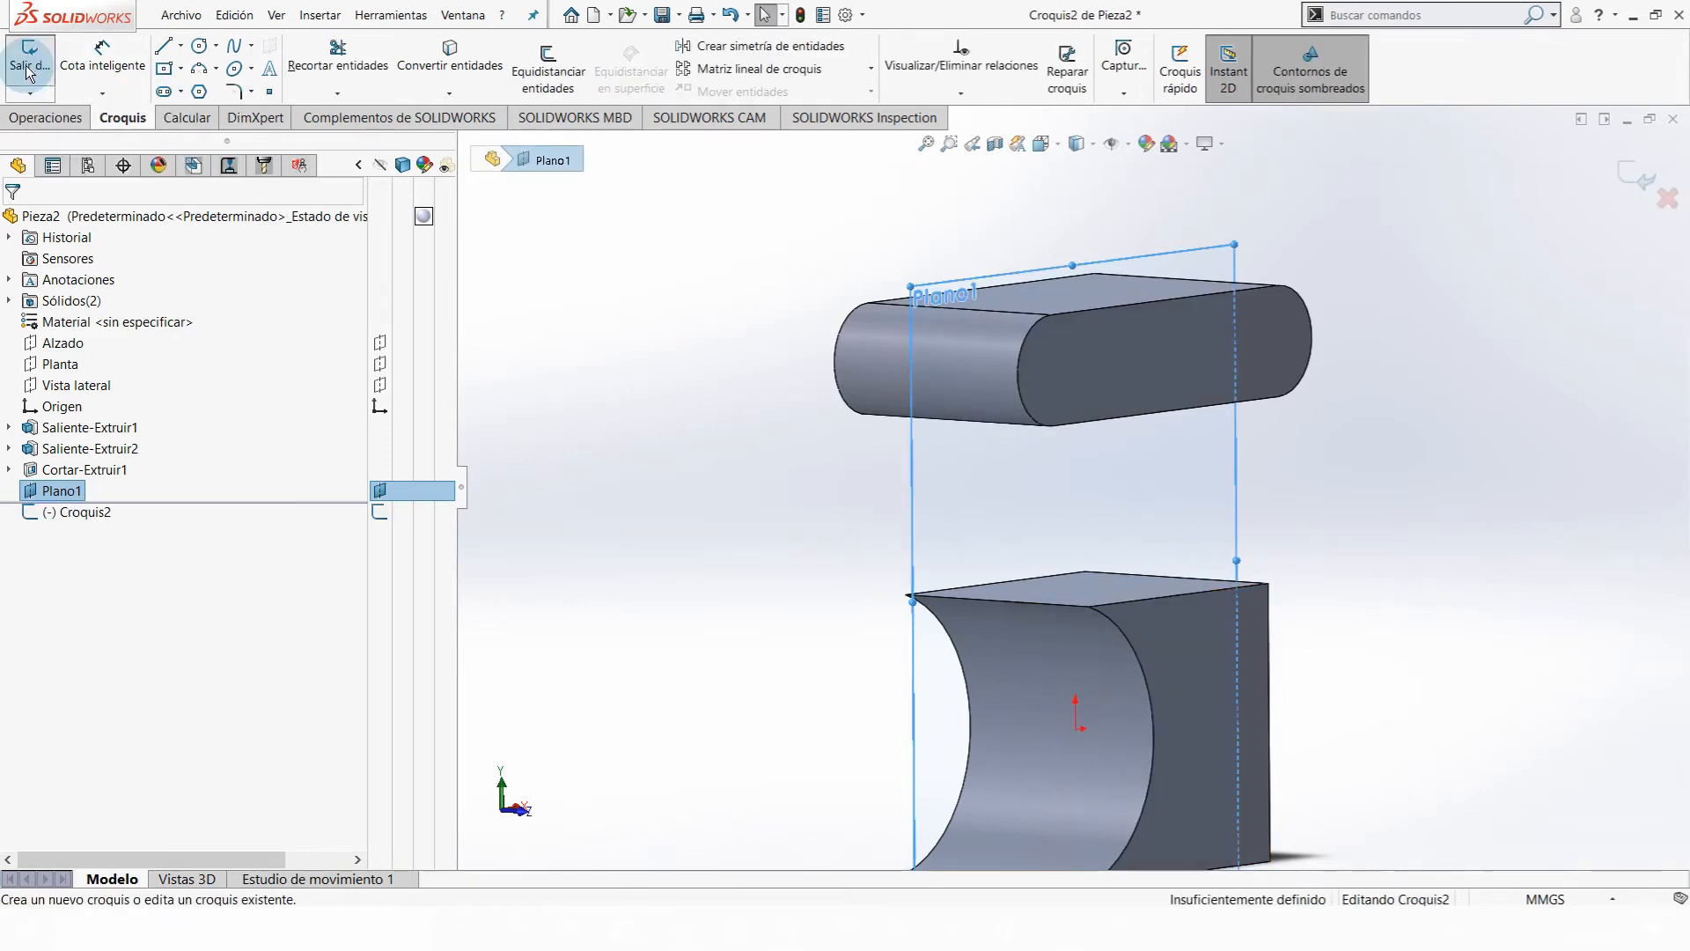
{"action": "middle_click_drag", "start_coordinate": [1118, 574], "coordinate": [1085, 585]}
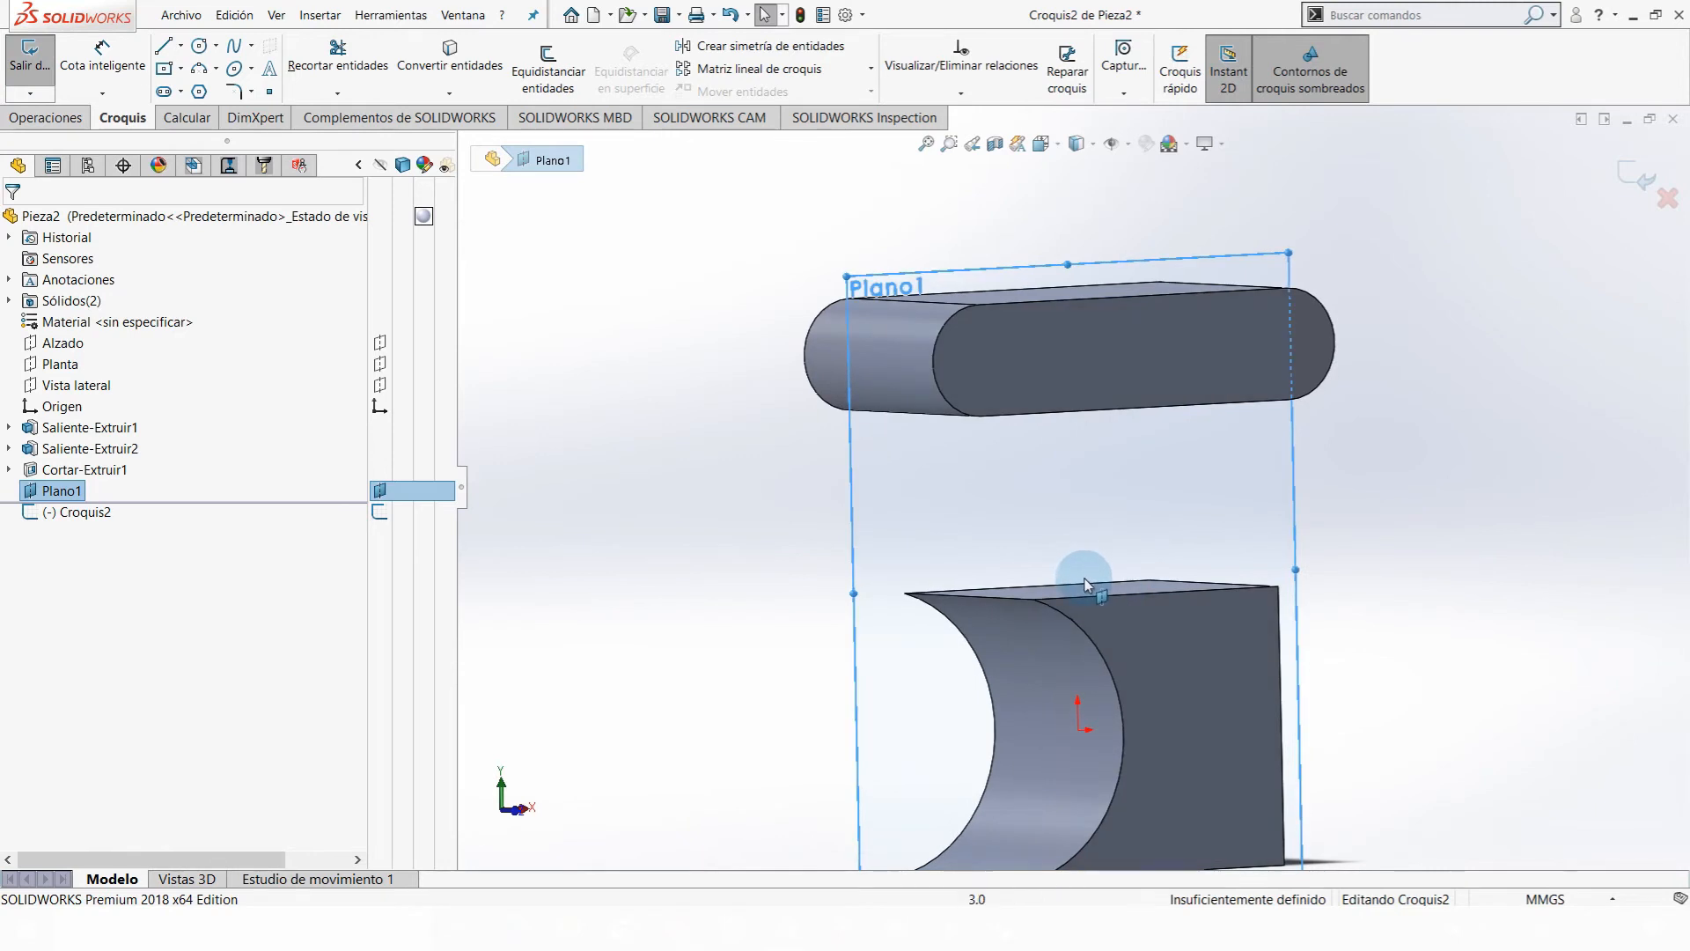
{"action": "key", "text": "ctrl+8"}
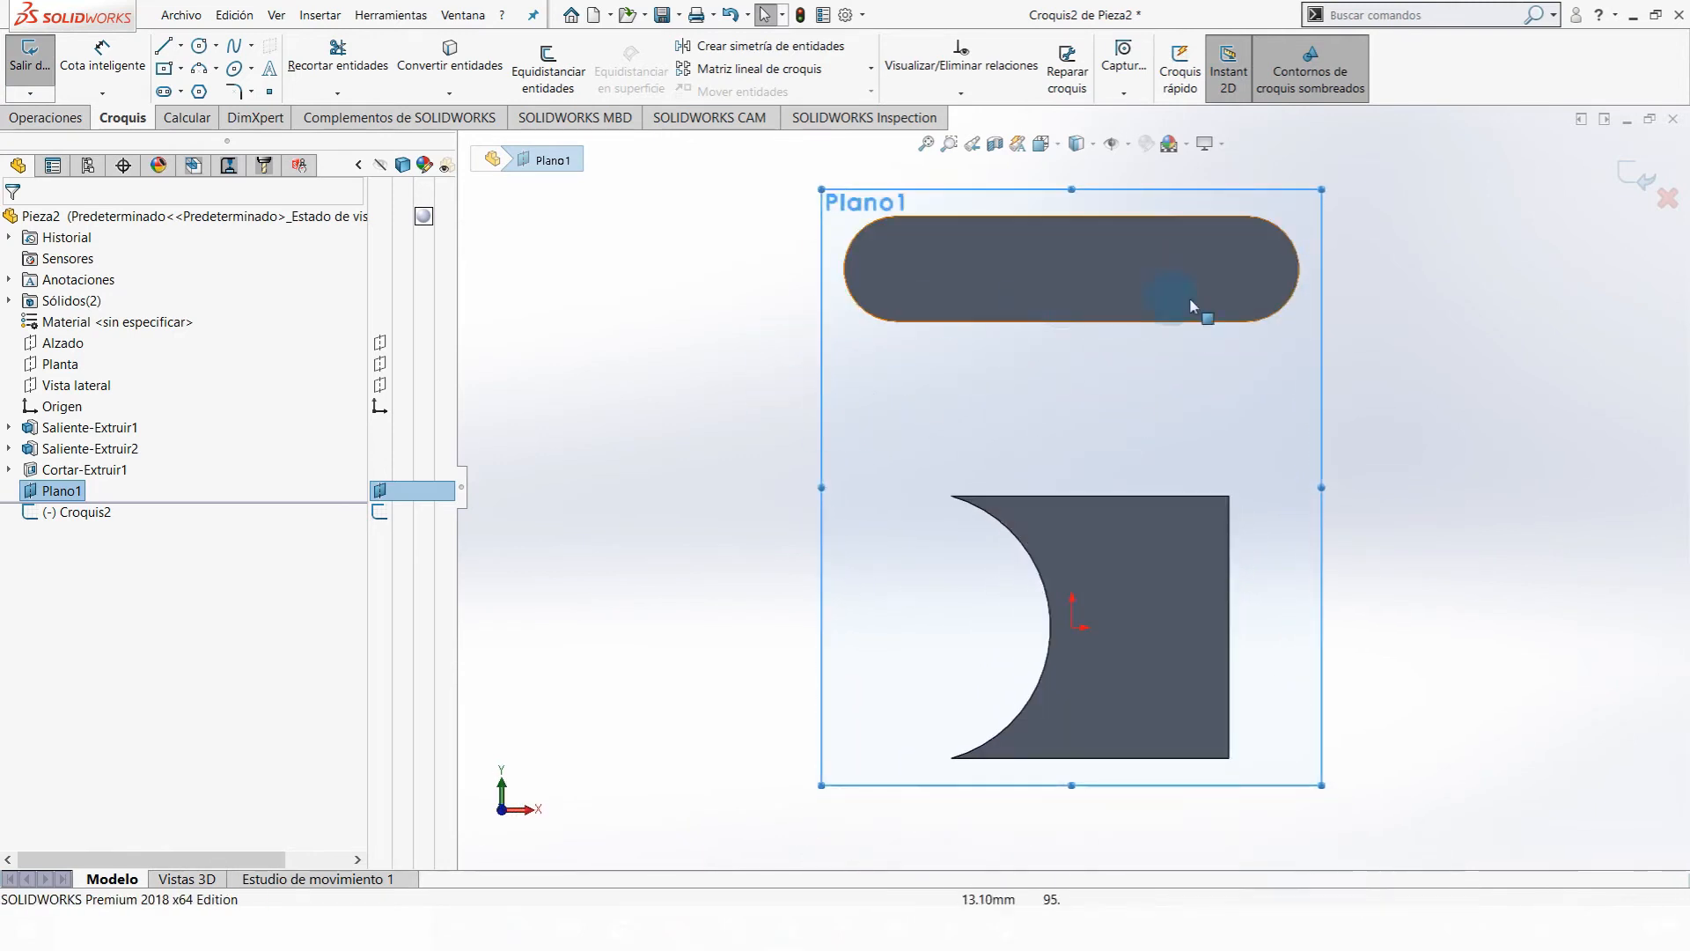
{"action": "scroll", "coordinate": [1344, 345], "scroll_direction": "down", "scroll_amount": 1}
{"action": "scroll", "coordinate": [1344, 345], "scroll_direction": "up", "scroll_amount": 1}
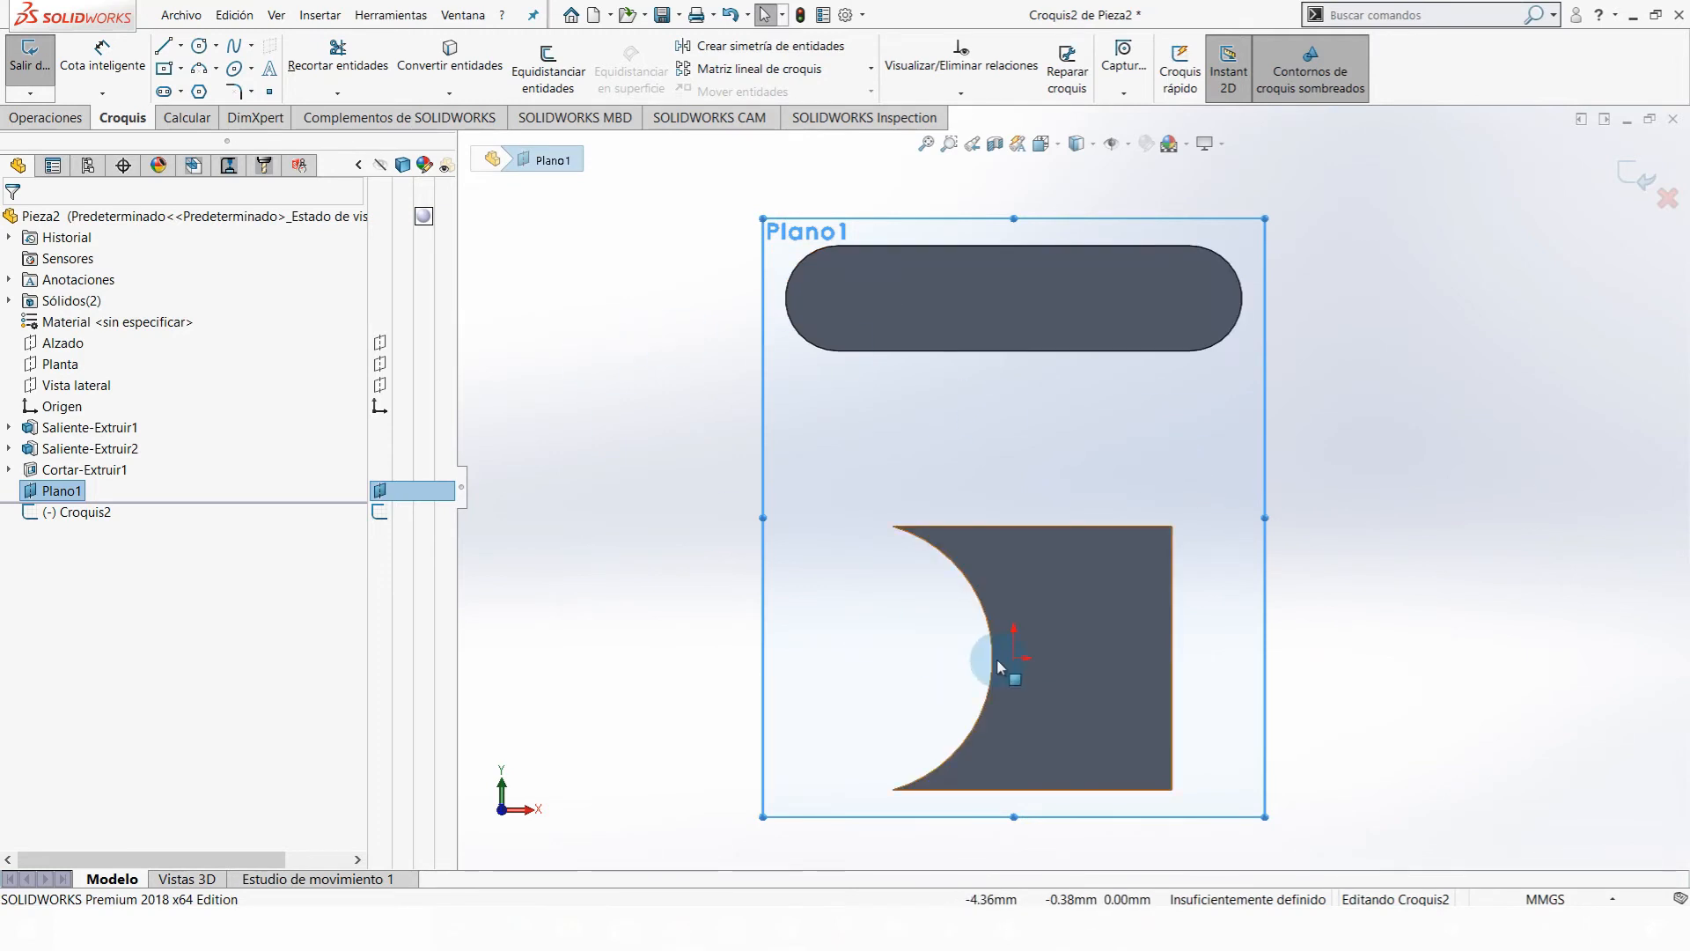
{"action": "middle_click_drag", "start_coordinate": [906, 540], "coordinate": [1009, 467]}
{"action": "key", "text": "ctrl+8"}
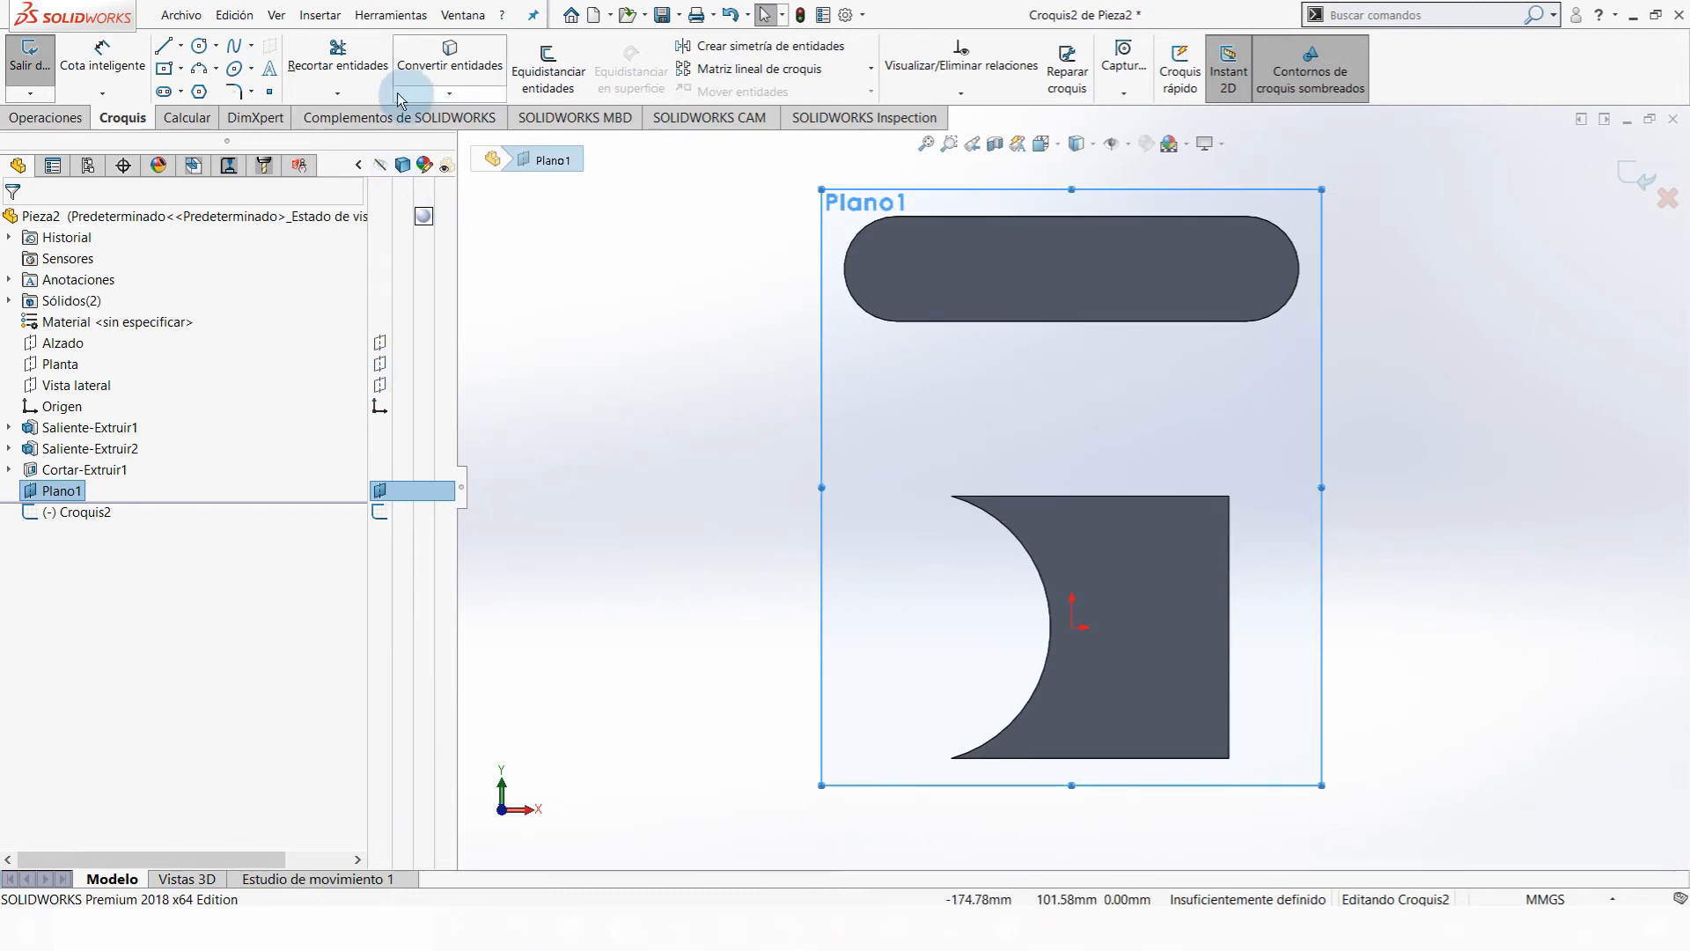
- Generate intersection curves where the sketch plane cuts the upper body's two rounded ends and the lower block's concave and opposite flat faces
{"action": "left_click", "coordinate": [338, 93]}
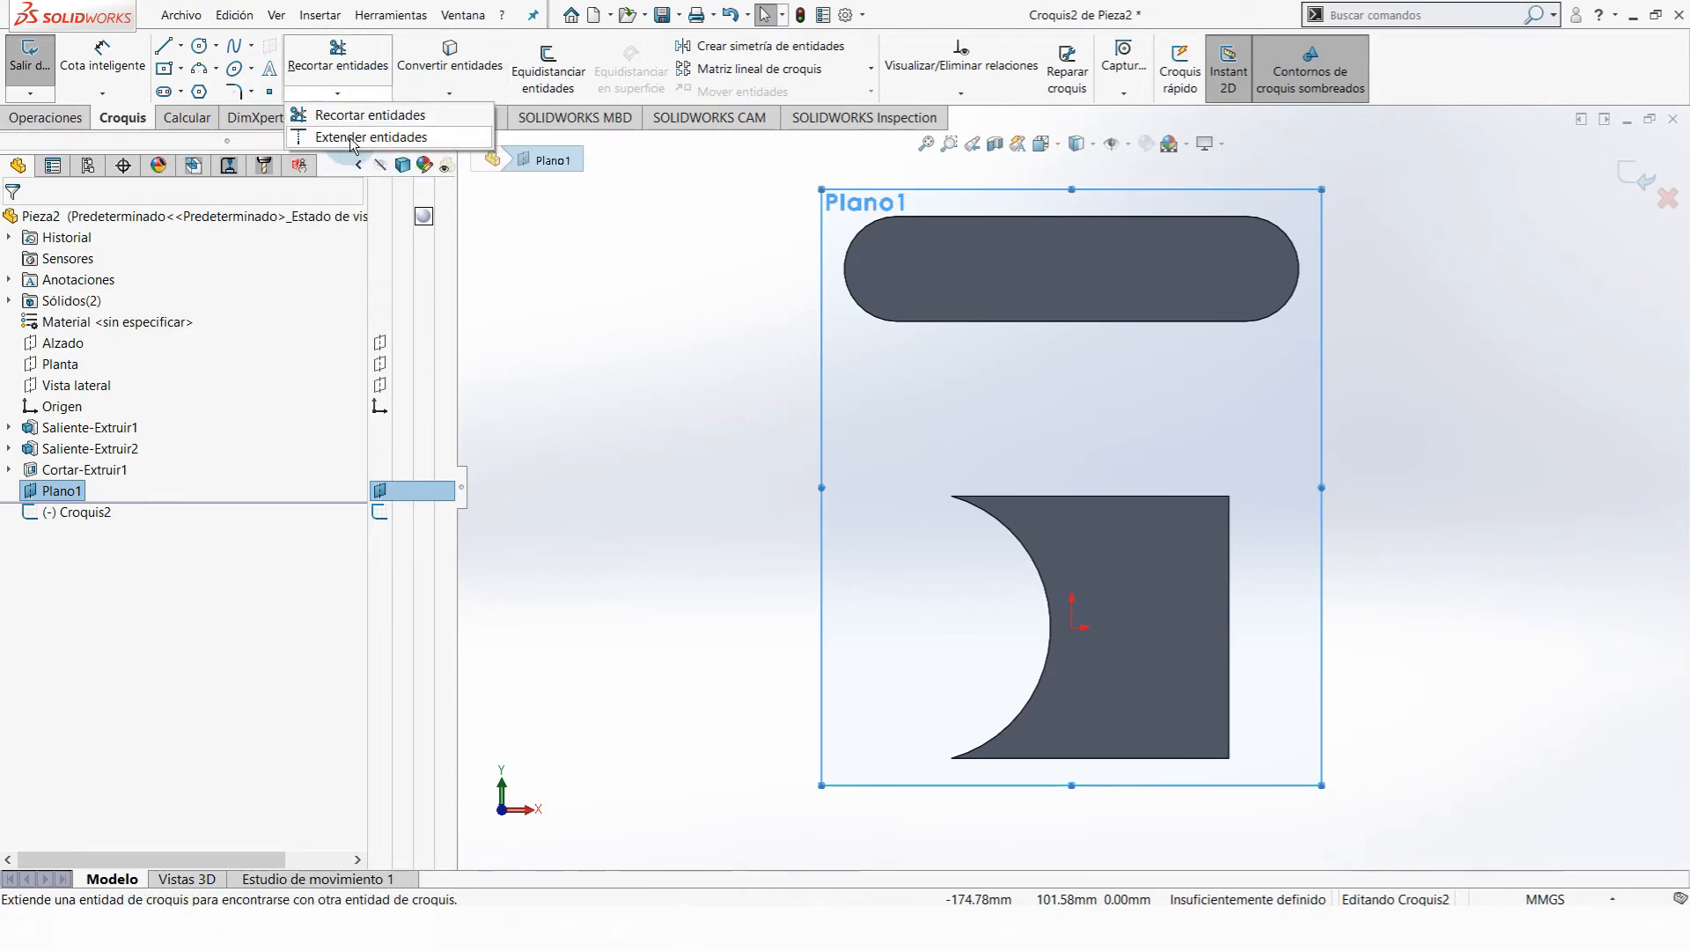
{"action": "left_click", "coordinate": [431, 95]}
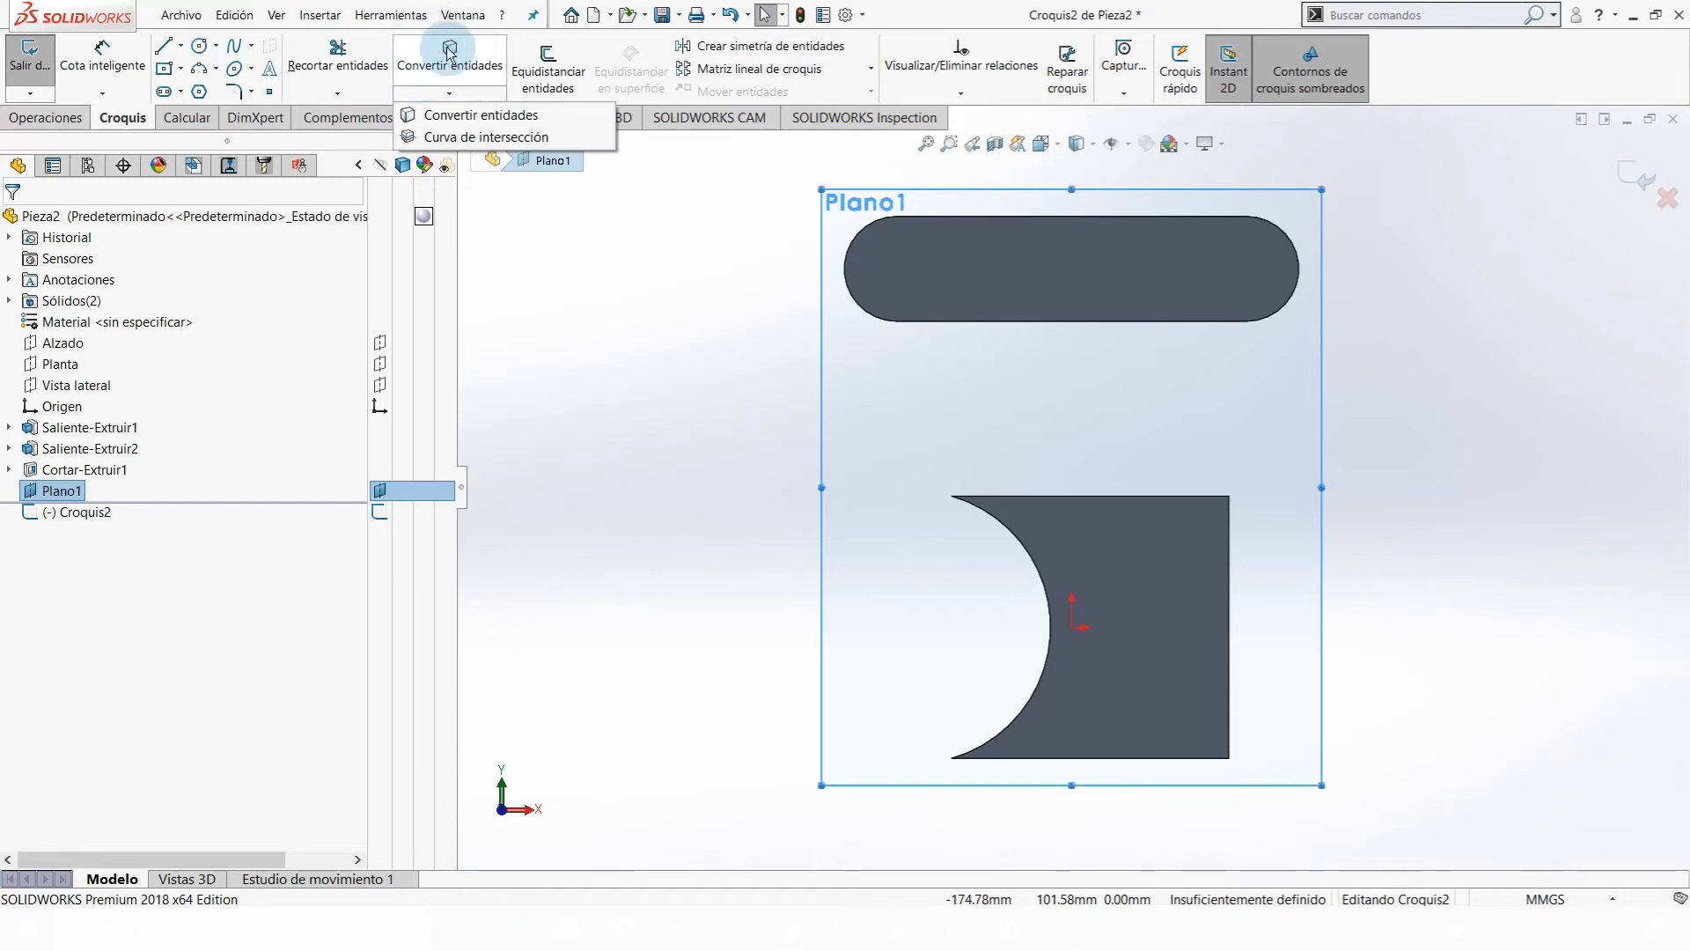
{"action": "left_click", "coordinate": [467, 138]}
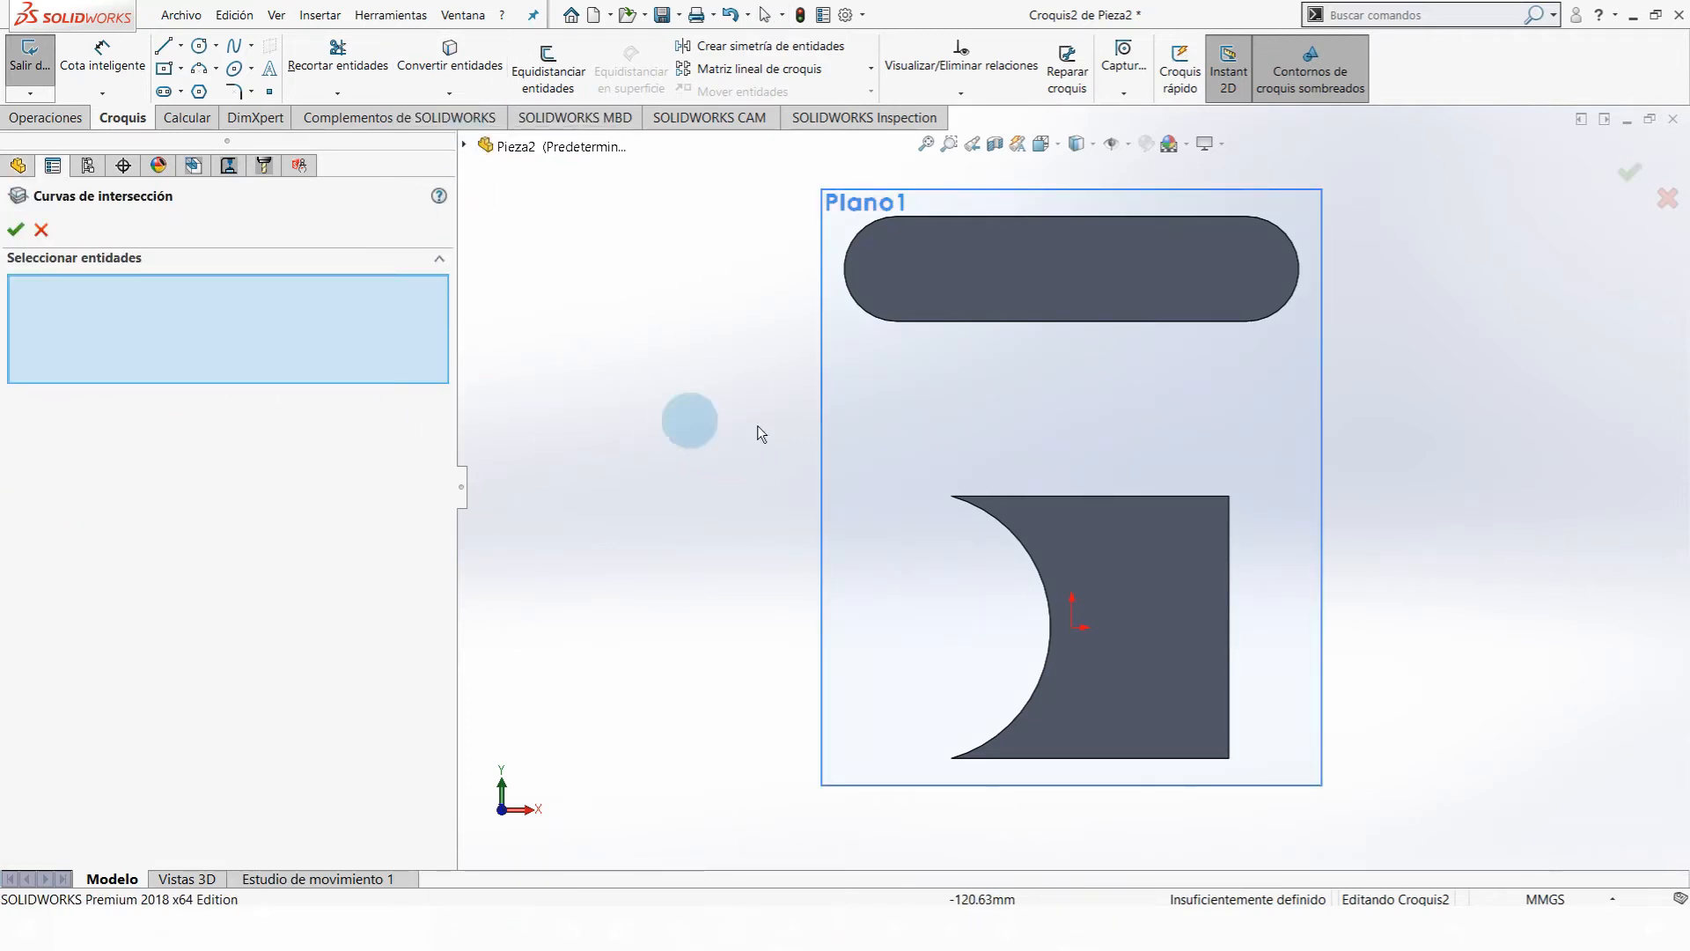
{"action": "middle_click_drag", "start_coordinate": [870, 413], "coordinate": [1226, 203]}
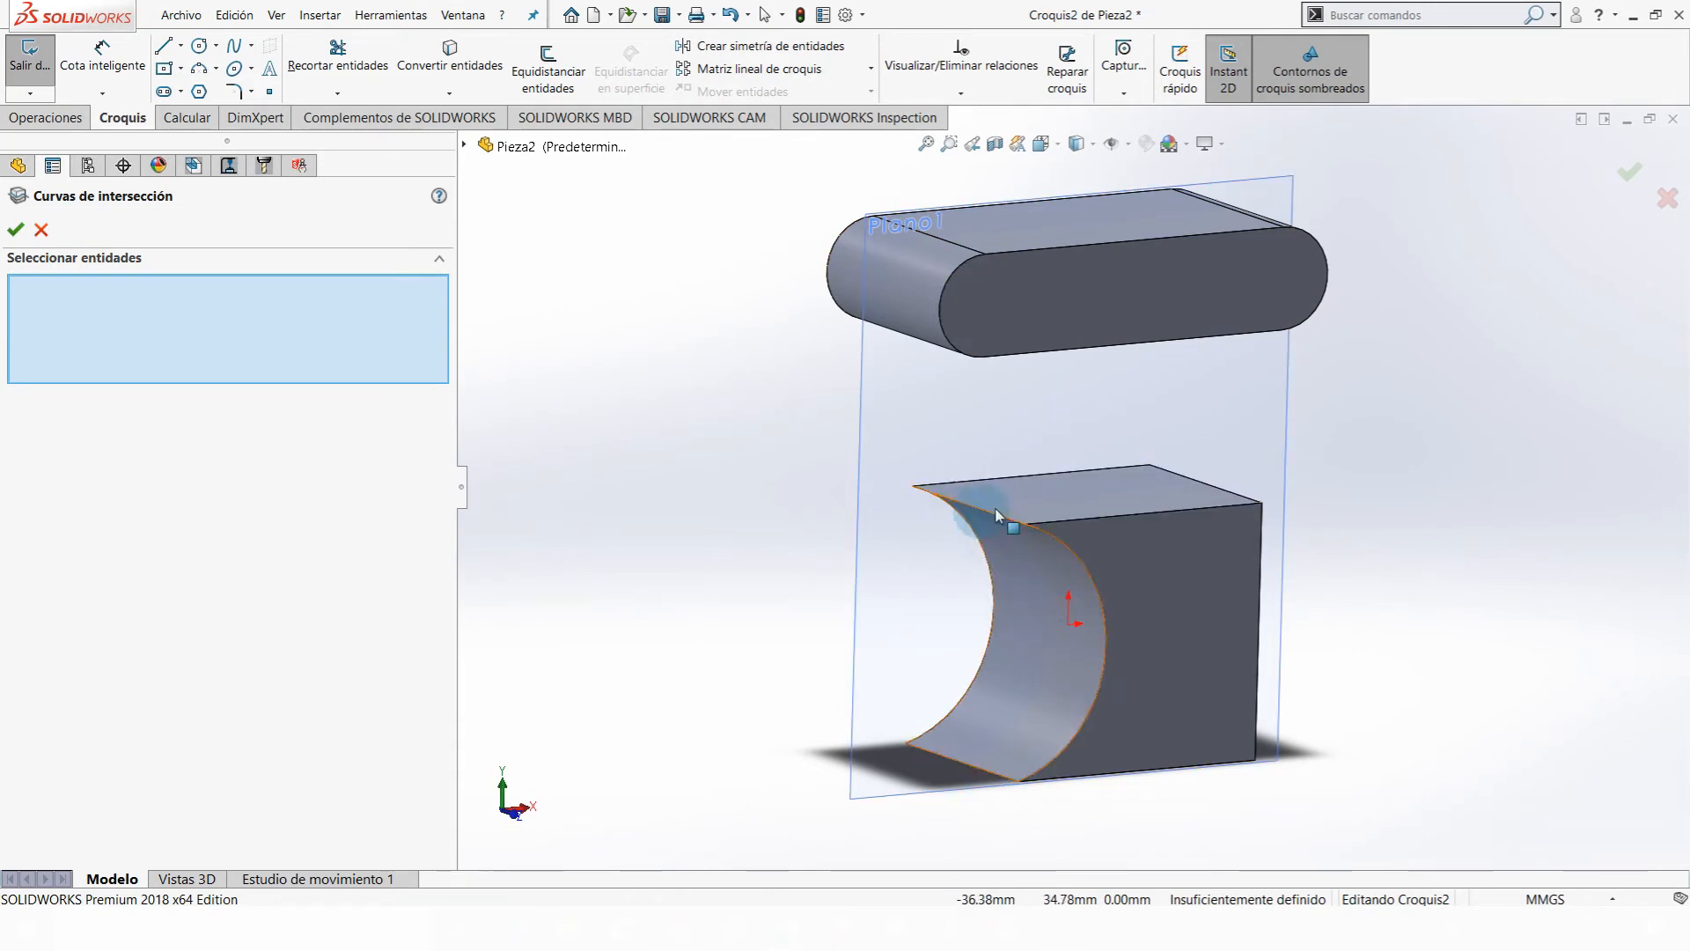
{"action": "middle_click_drag", "start_coordinate": [959, 438], "coordinate": [943, 388]}
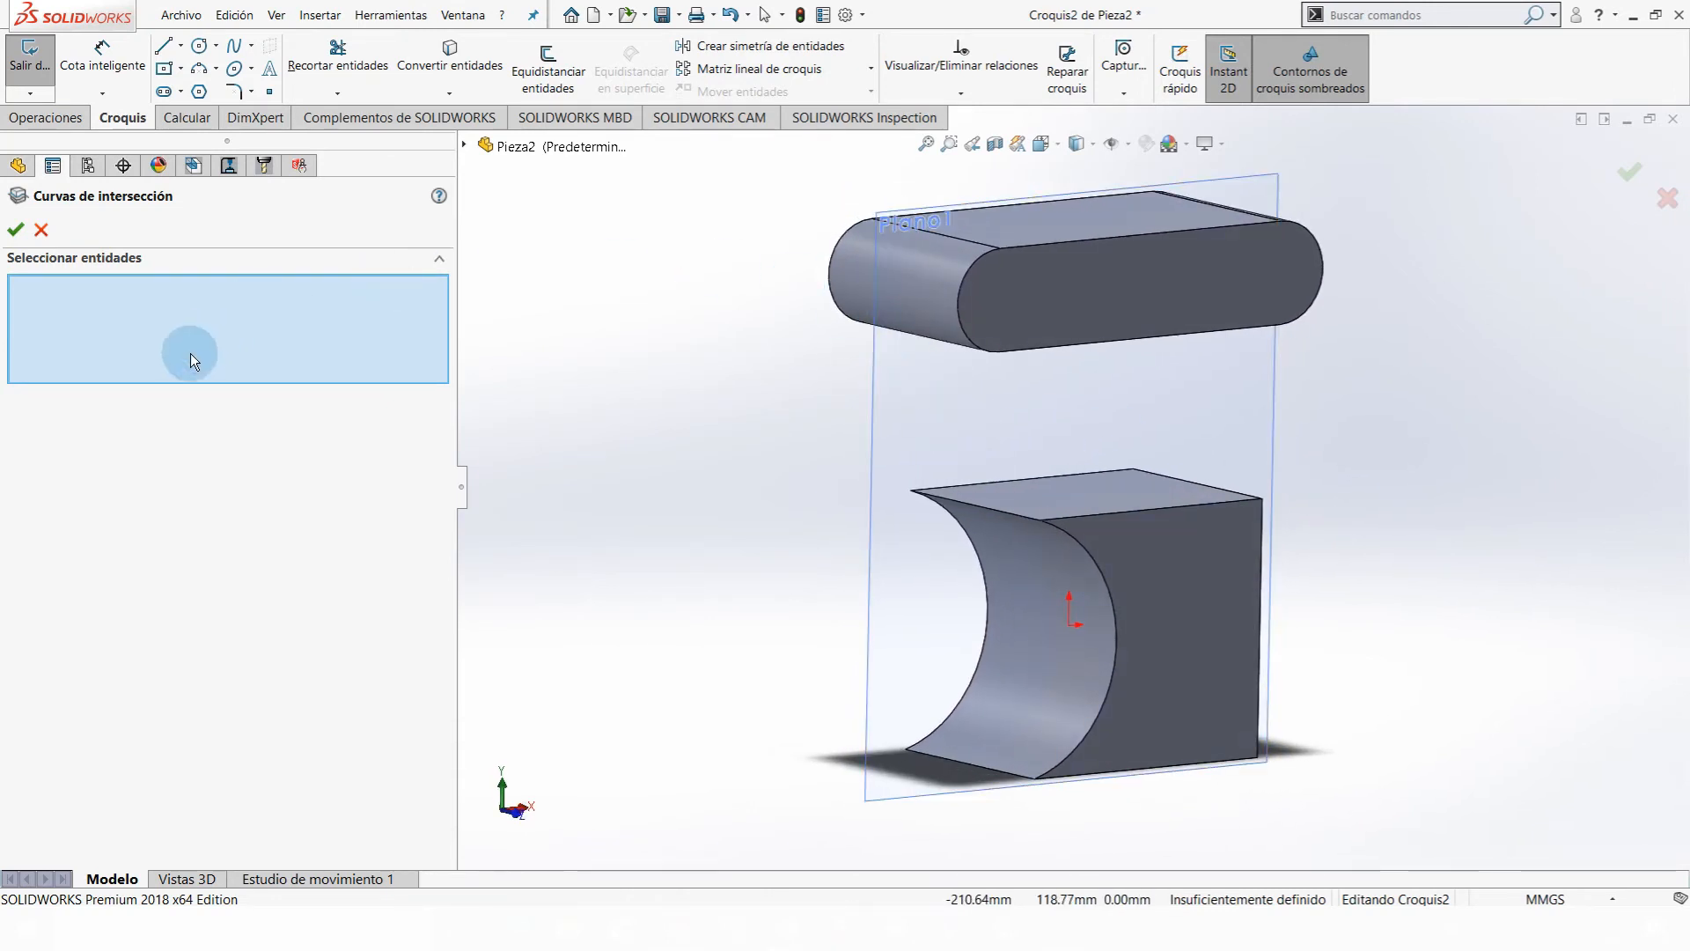
{"action": "left_click", "coordinate": [924, 293]}
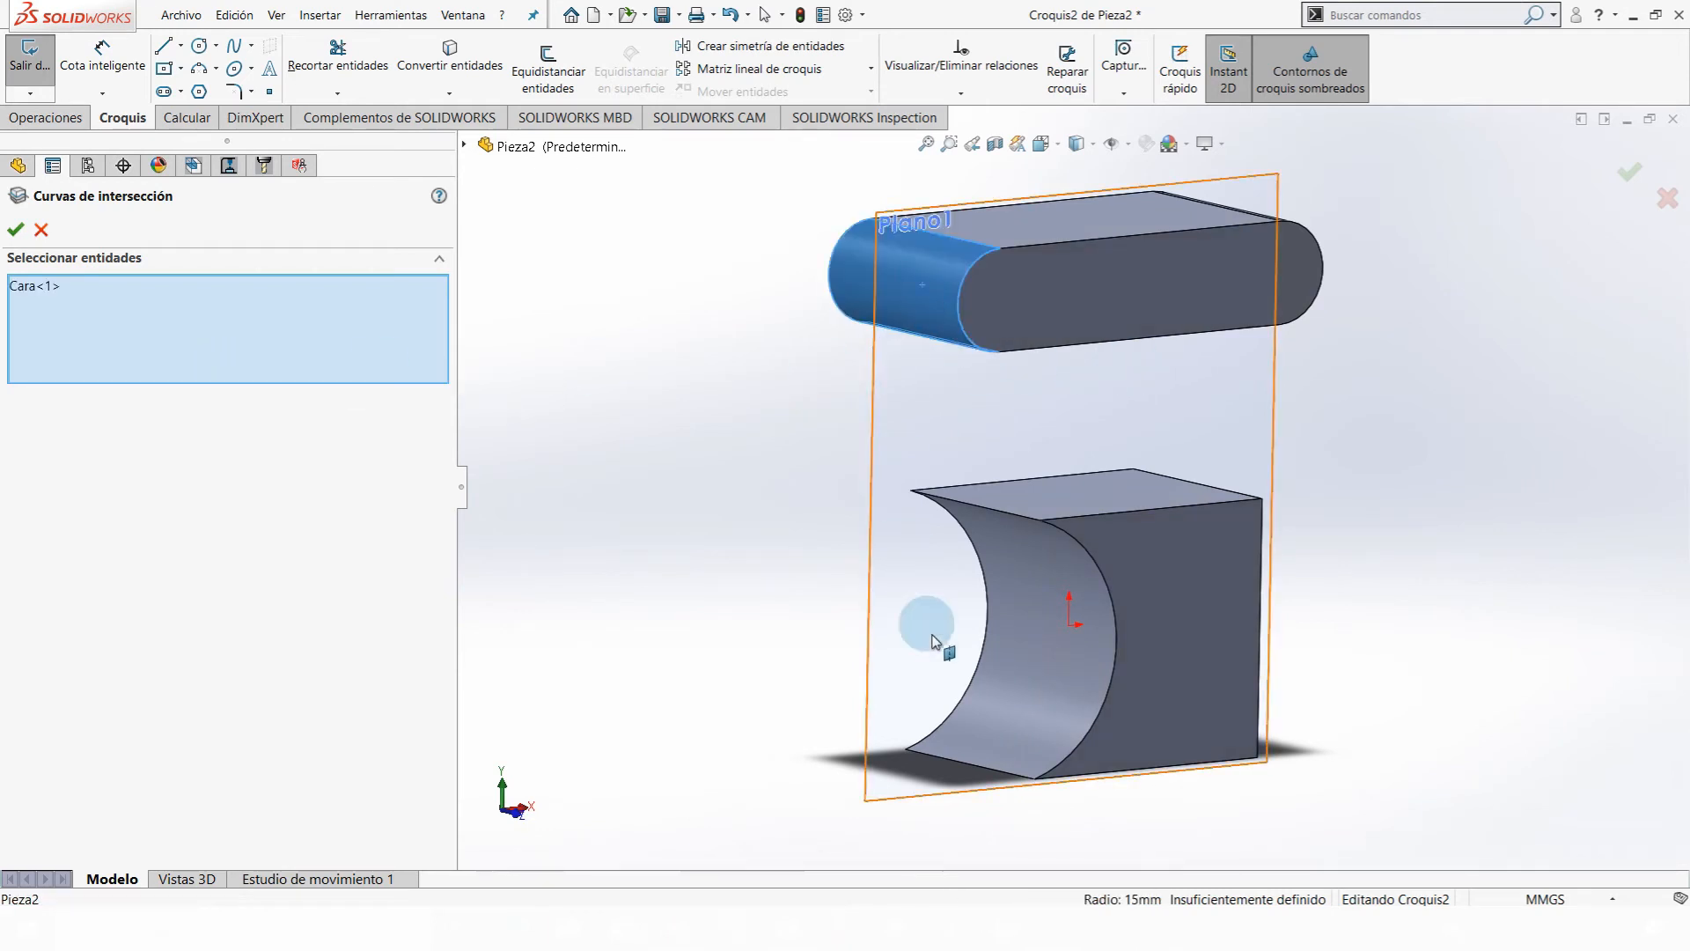
{"action": "left_click", "coordinate": [1018, 585]}
{"action": "middle_click_drag", "start_coordinate": [1094, 801], "coordinate": [1260, 494]}
{"action": "left_click", "coordinate": [1078, 538]}
{"action": "left_click", "coordinate": [956, 300]}
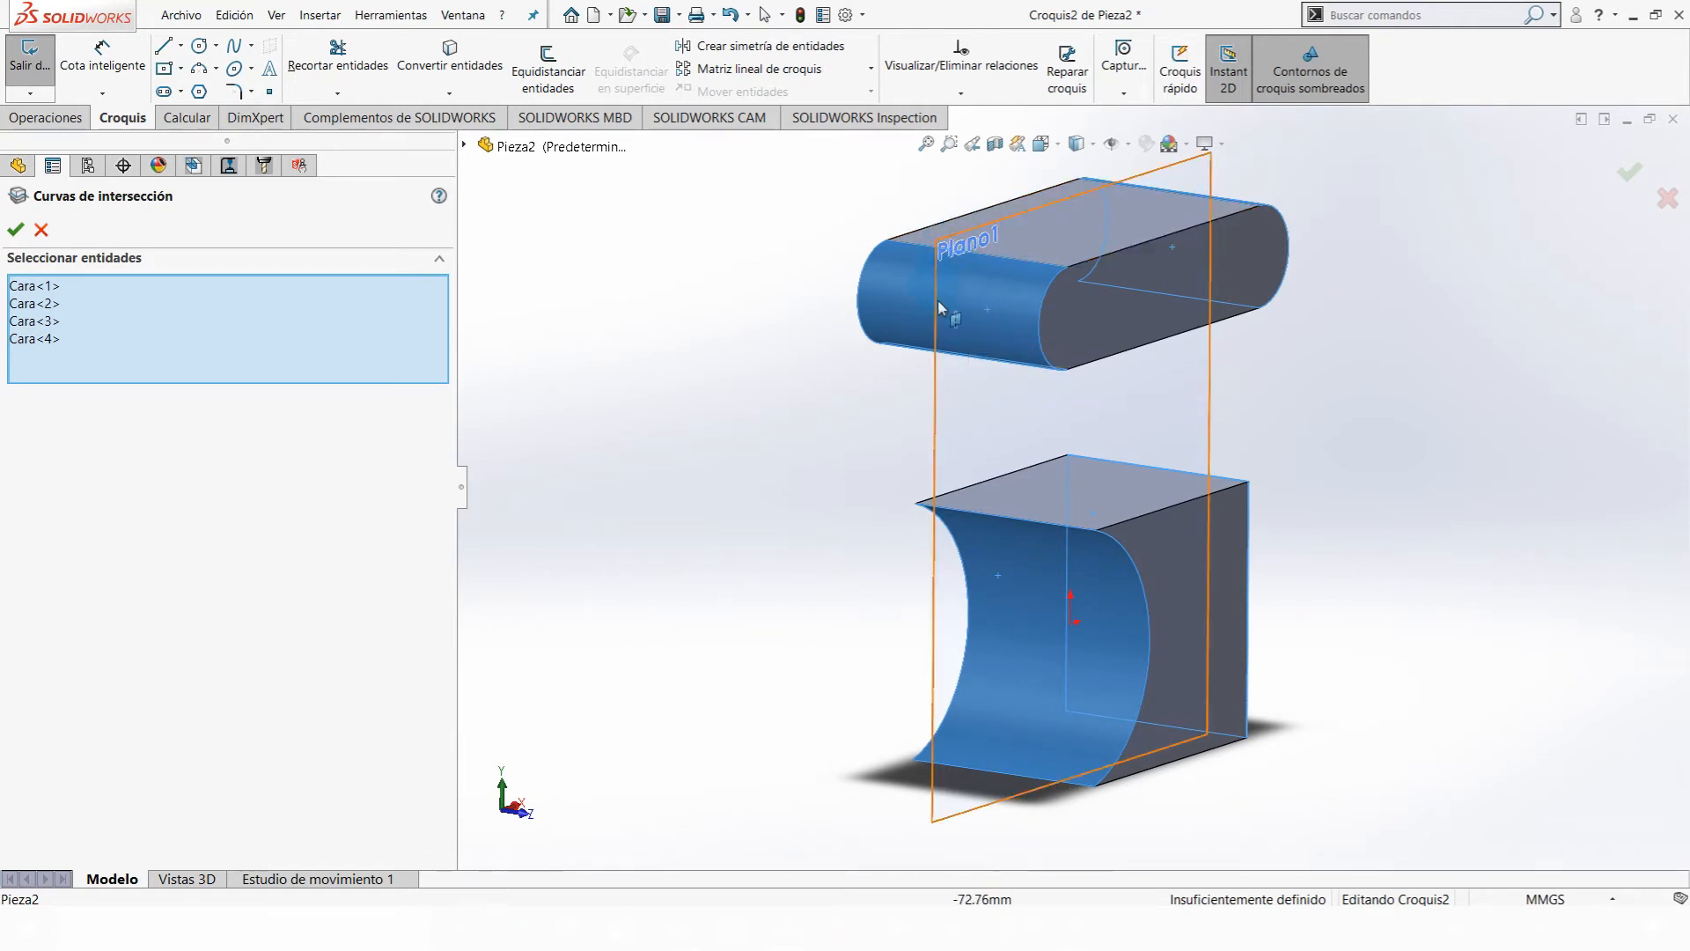
{"action": "left_click", "coordinate": [15, 231]}
{"action": "middle_click_drag", "start_coordinate": [914, 542], "coordinate": [1003, 500]}
{"action": "key", "text": "ctrl+8"}
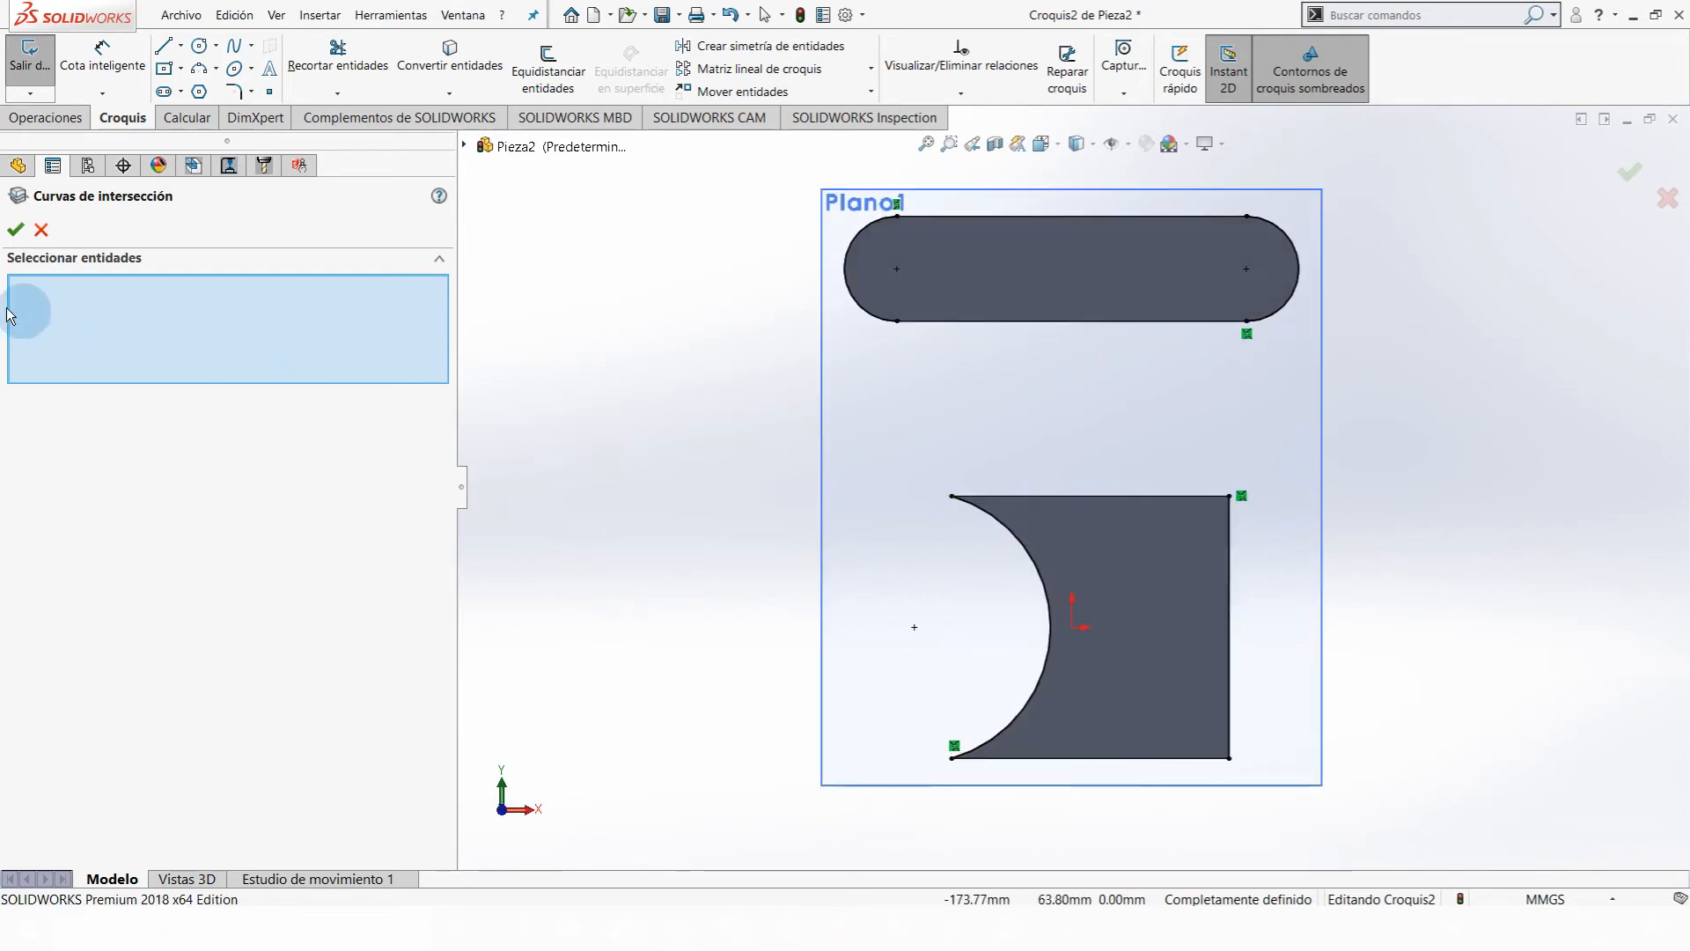
{"action": "left_click", "coordinate": [15, 230]}
- Inspect the intersection arcs on the upper body's rounded end and the lower block's concave face, including their relations and parameters
{"action": "left_click", "coordinate": [916, 256]}
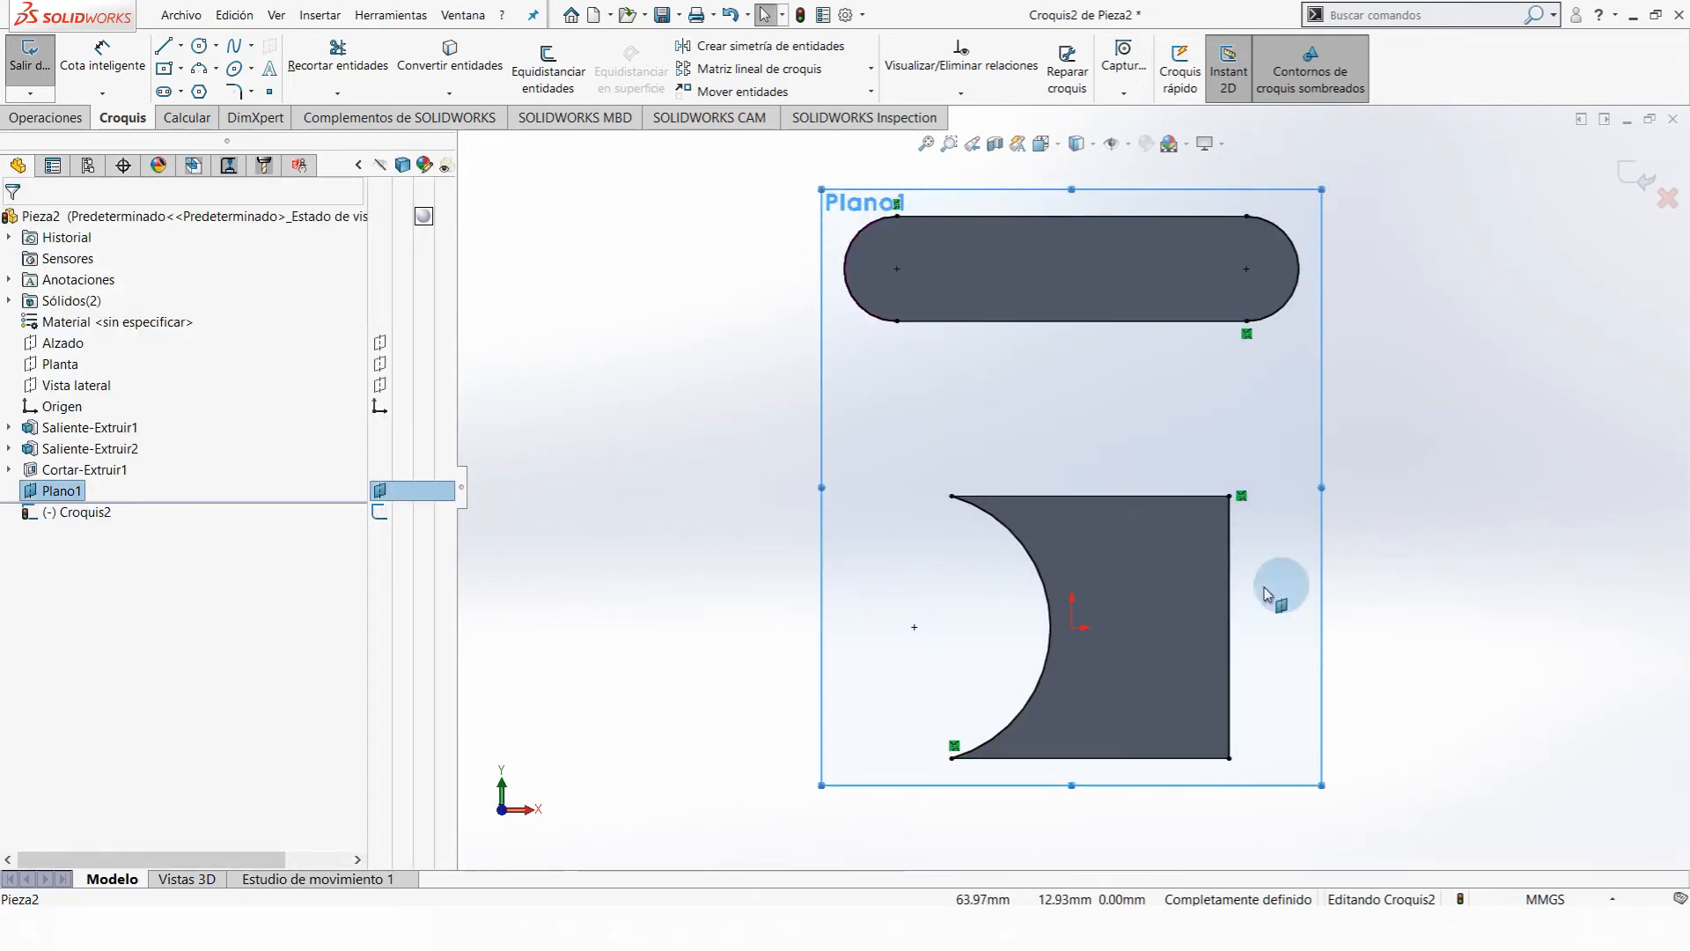
{"action": "middle_click_drag", "start_coordinate": [880, 249], "coordinate": [911, 268]}
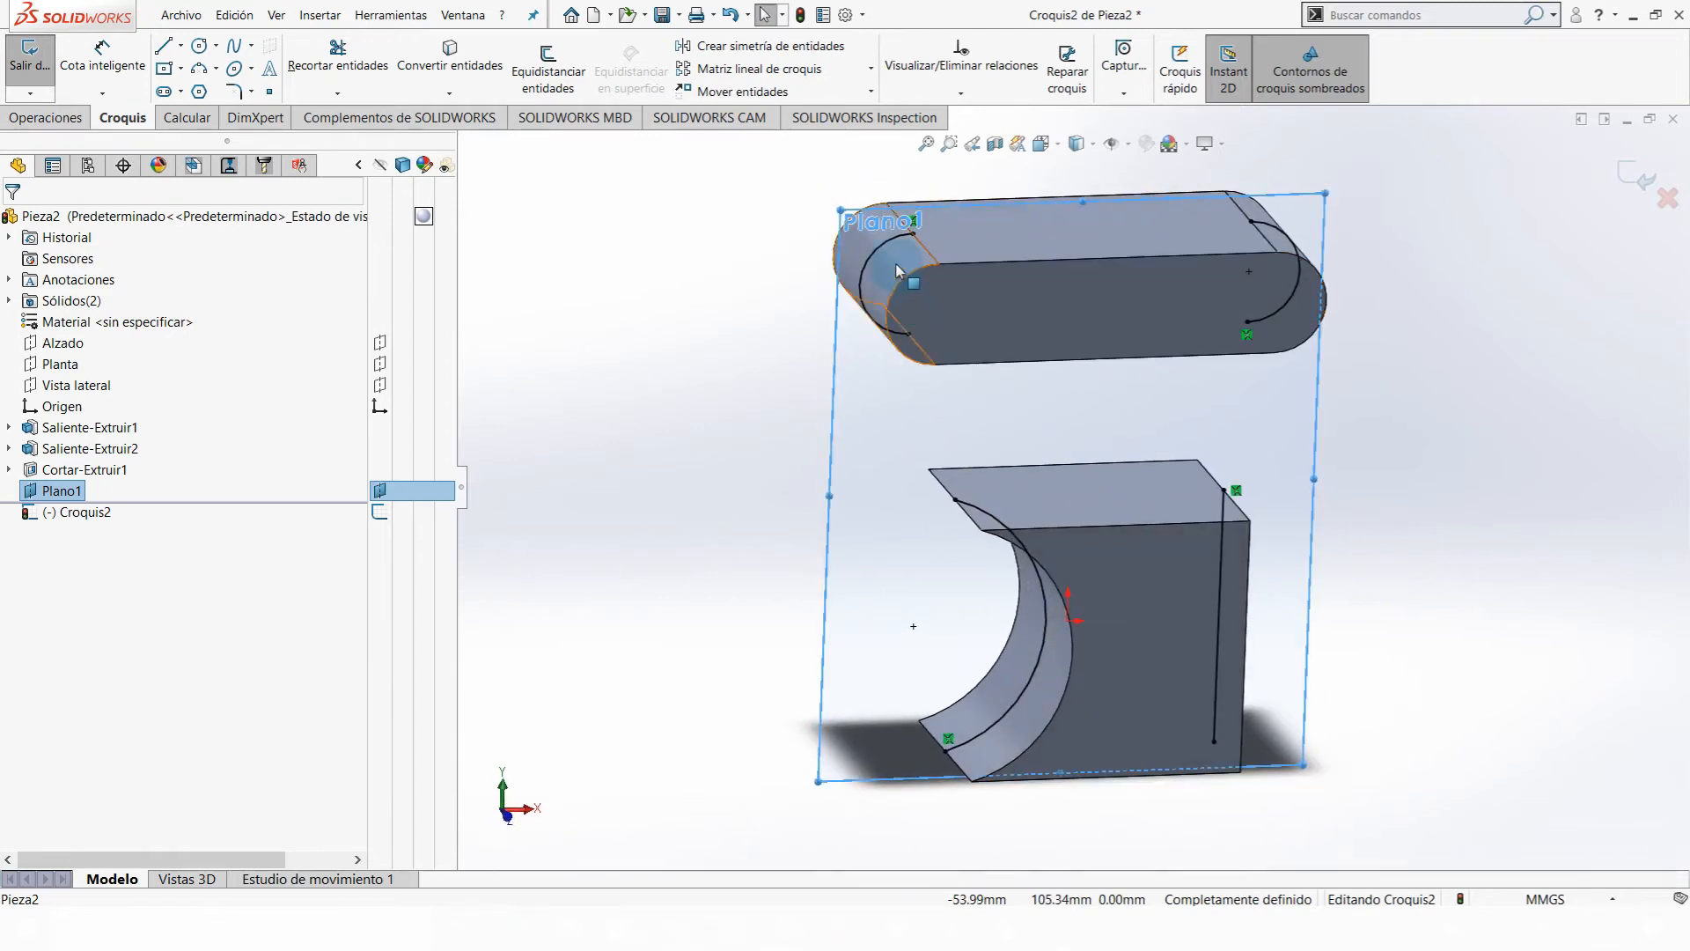
{"action": "scroll", "coordinate": [915, 271], "scroll_direction": "down", "scroll_amount": 5}
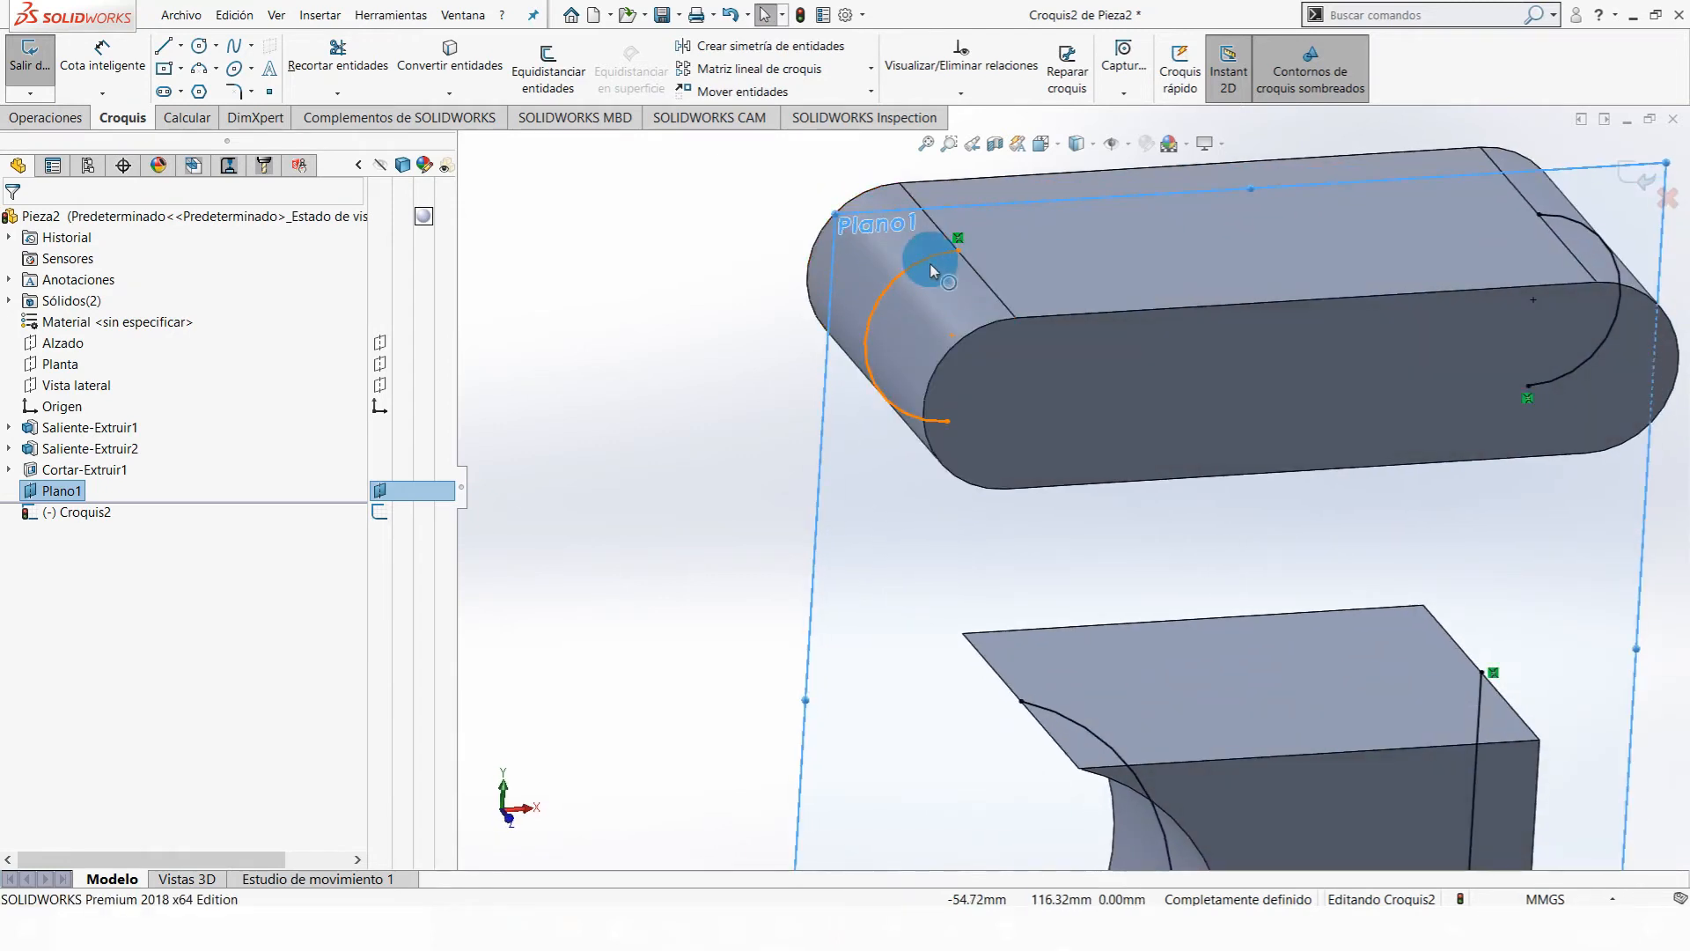
{"action": "left_click", "coordinate": [932, 271]}
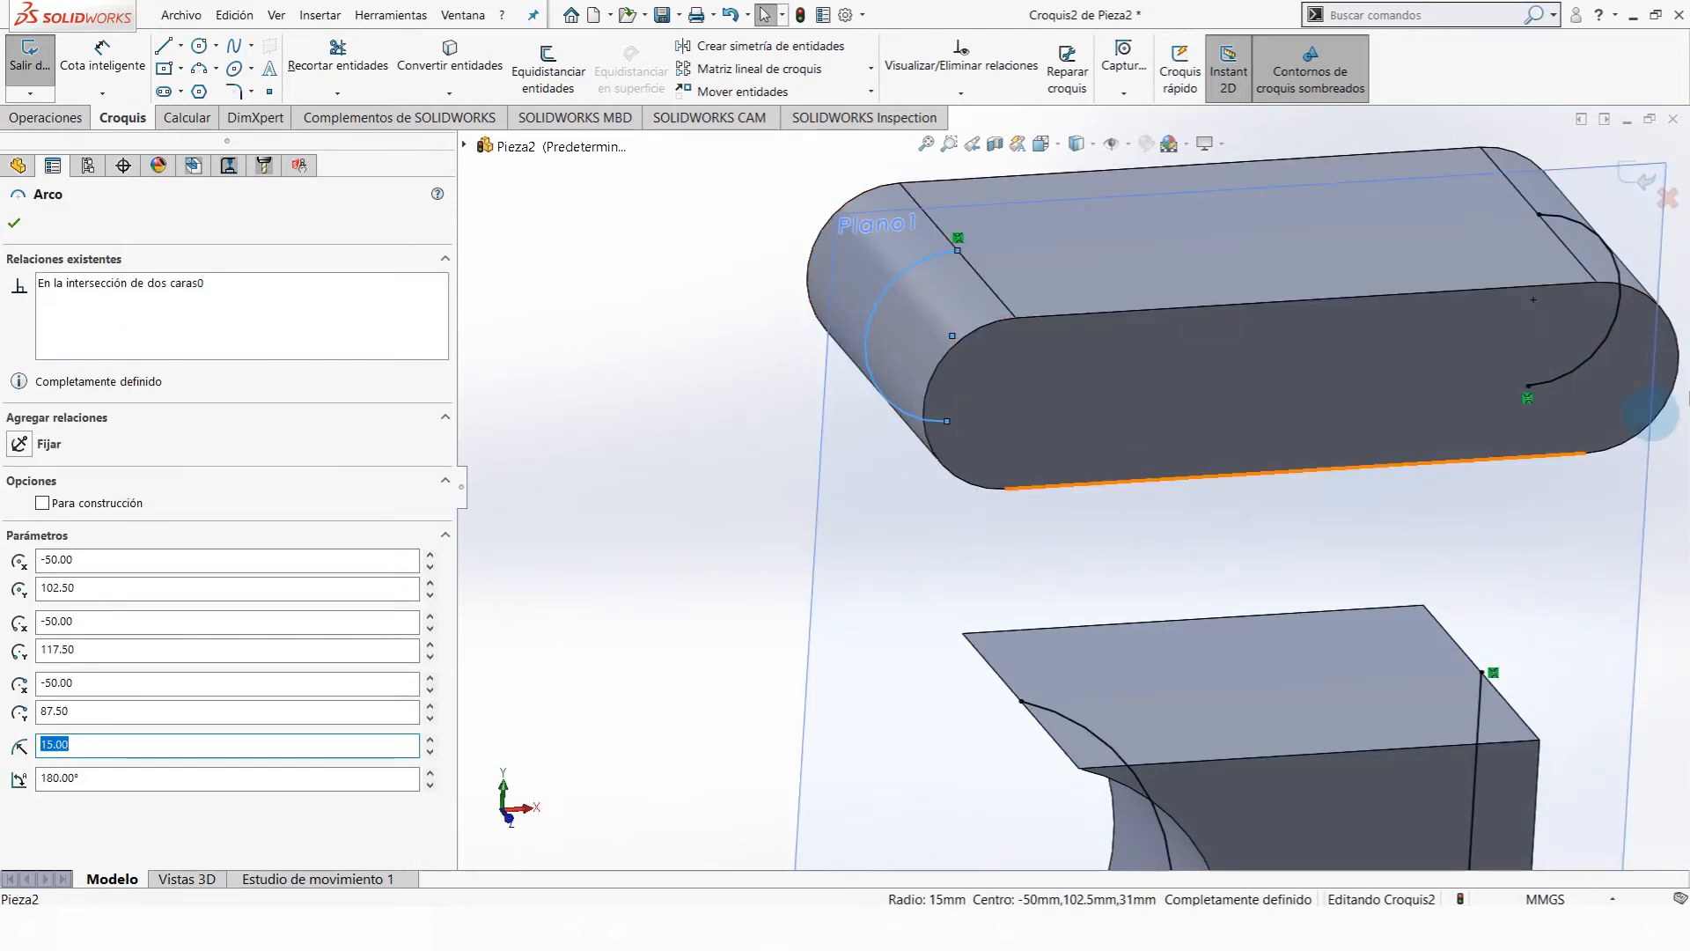
{"action": "middle_click_drag", "start_coordinate": [1604, 370], "coordinate": [1591, 347]}
{"action": "scroll", "coordinate": [1658, 249], "scroll_direction": "up", "scroll_amount": 2}
{"action": "scroll", "coordinate": [1164, 822], "scroll_direction": "down", "scroll_amount": 3}
{"action": "scroll", "coordinate": [1171, 821], "scroll_direction": "up", "scroll_amount": 2}
{"action": "middle_click_drag", "start_coordinate": [1232, 819], "coordinate": [1256, 779]}
{"action": "scroll", "coordinate": [1180, 748], "scroll_direction": "up", "scroll_amount": 1}
{"action": "scroll", "coordinate": [1118, 719], "scroll_direction": "down", "scroll_amount": 1}
{"action": "left_click", "coordinate": [1152, 645]}
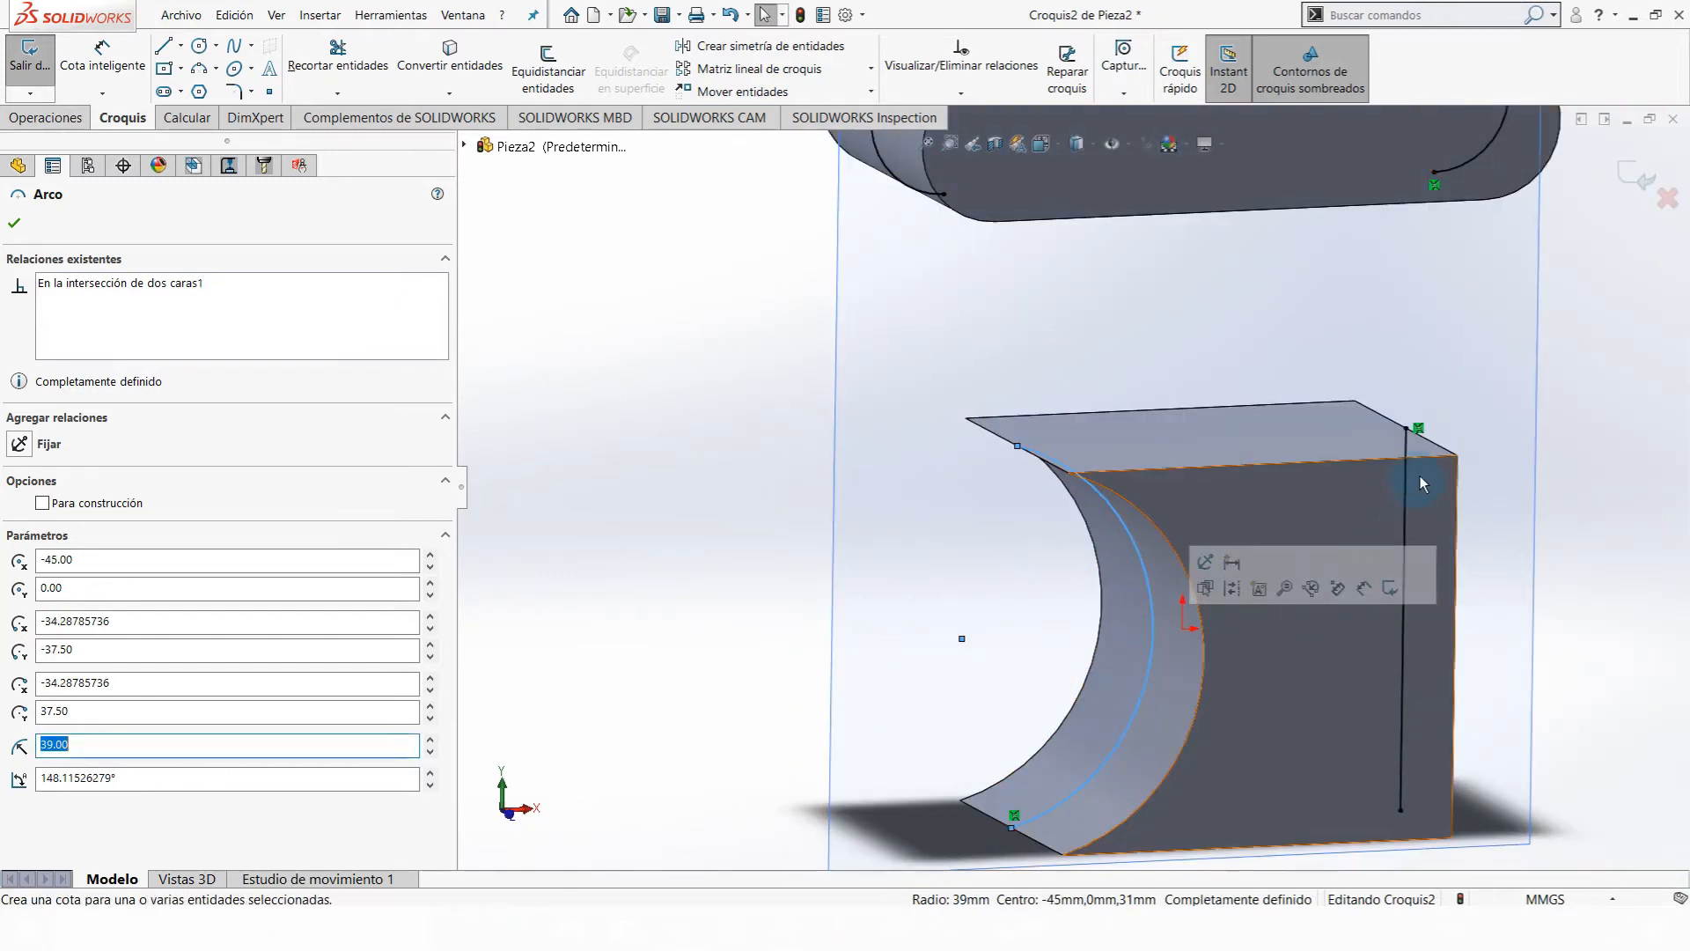
{"action": "scroll", "coordinate": [1419, 480], "scroll_direction": "up", "scroll_amount": 4}
{"action": "left_click", "coordinate": [789, 457]}
{"action": "key", "text": "ctrl+8"}
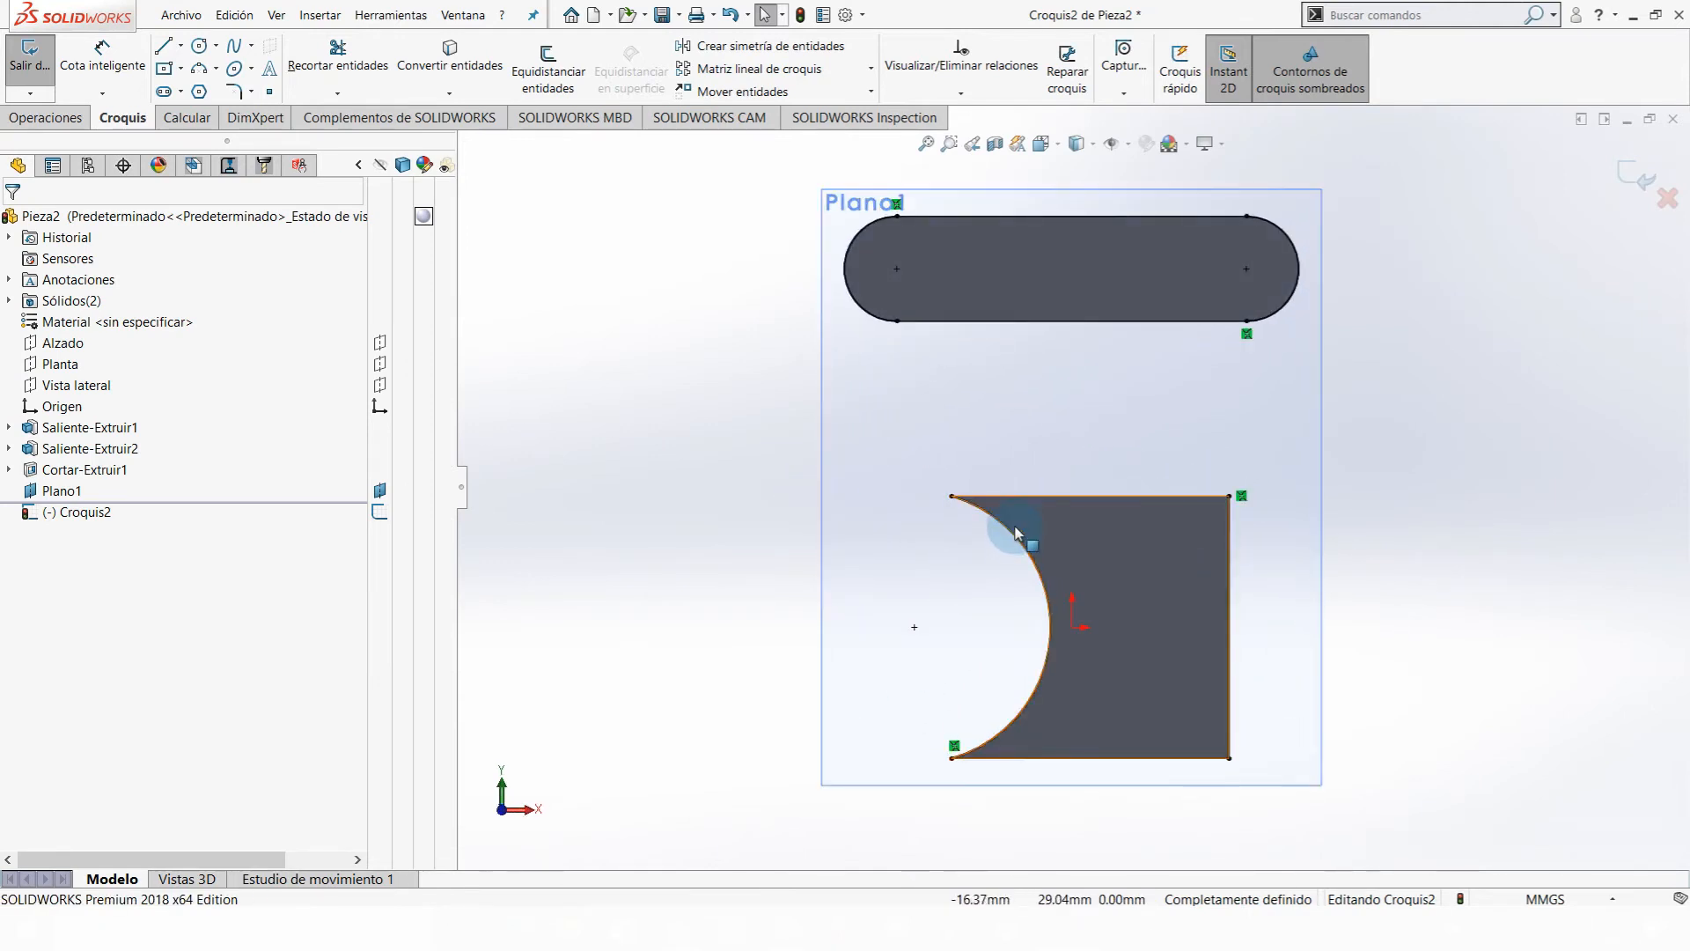
{"action": "key", "text": "ctrl+7"}
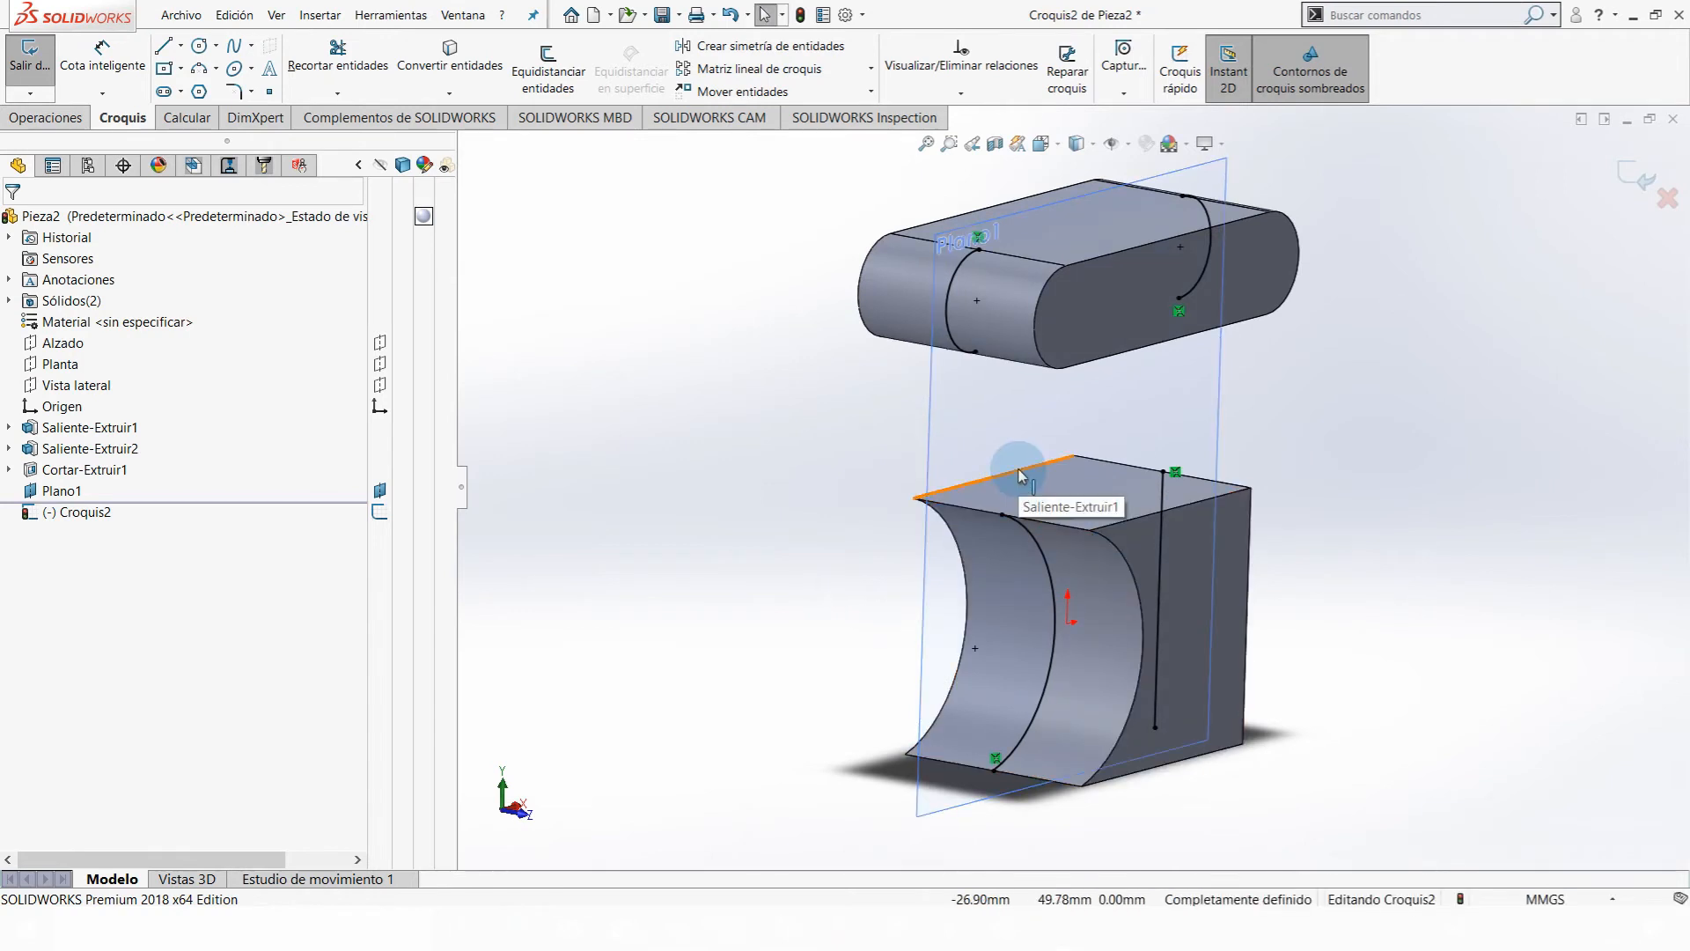
{"action": "left_click", "coordinate": [1100, 502]}
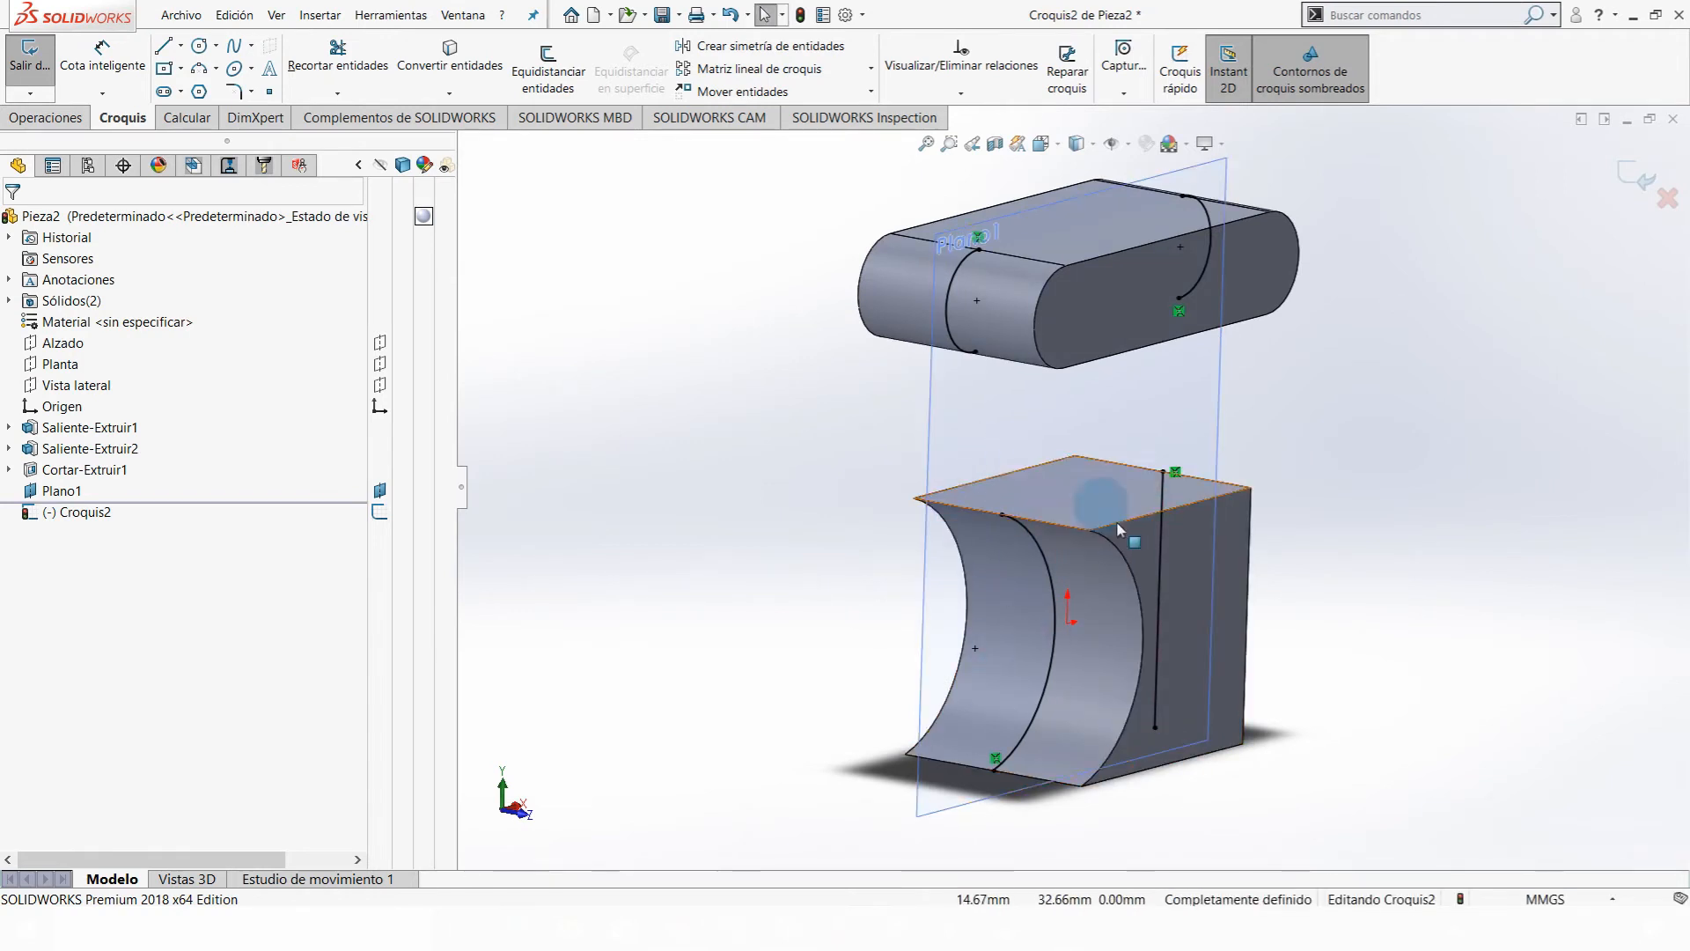
{"action": "left_click", "coordinate": [939, 542]}
{"action": "left_click", "coordinate": [1089, 422]}
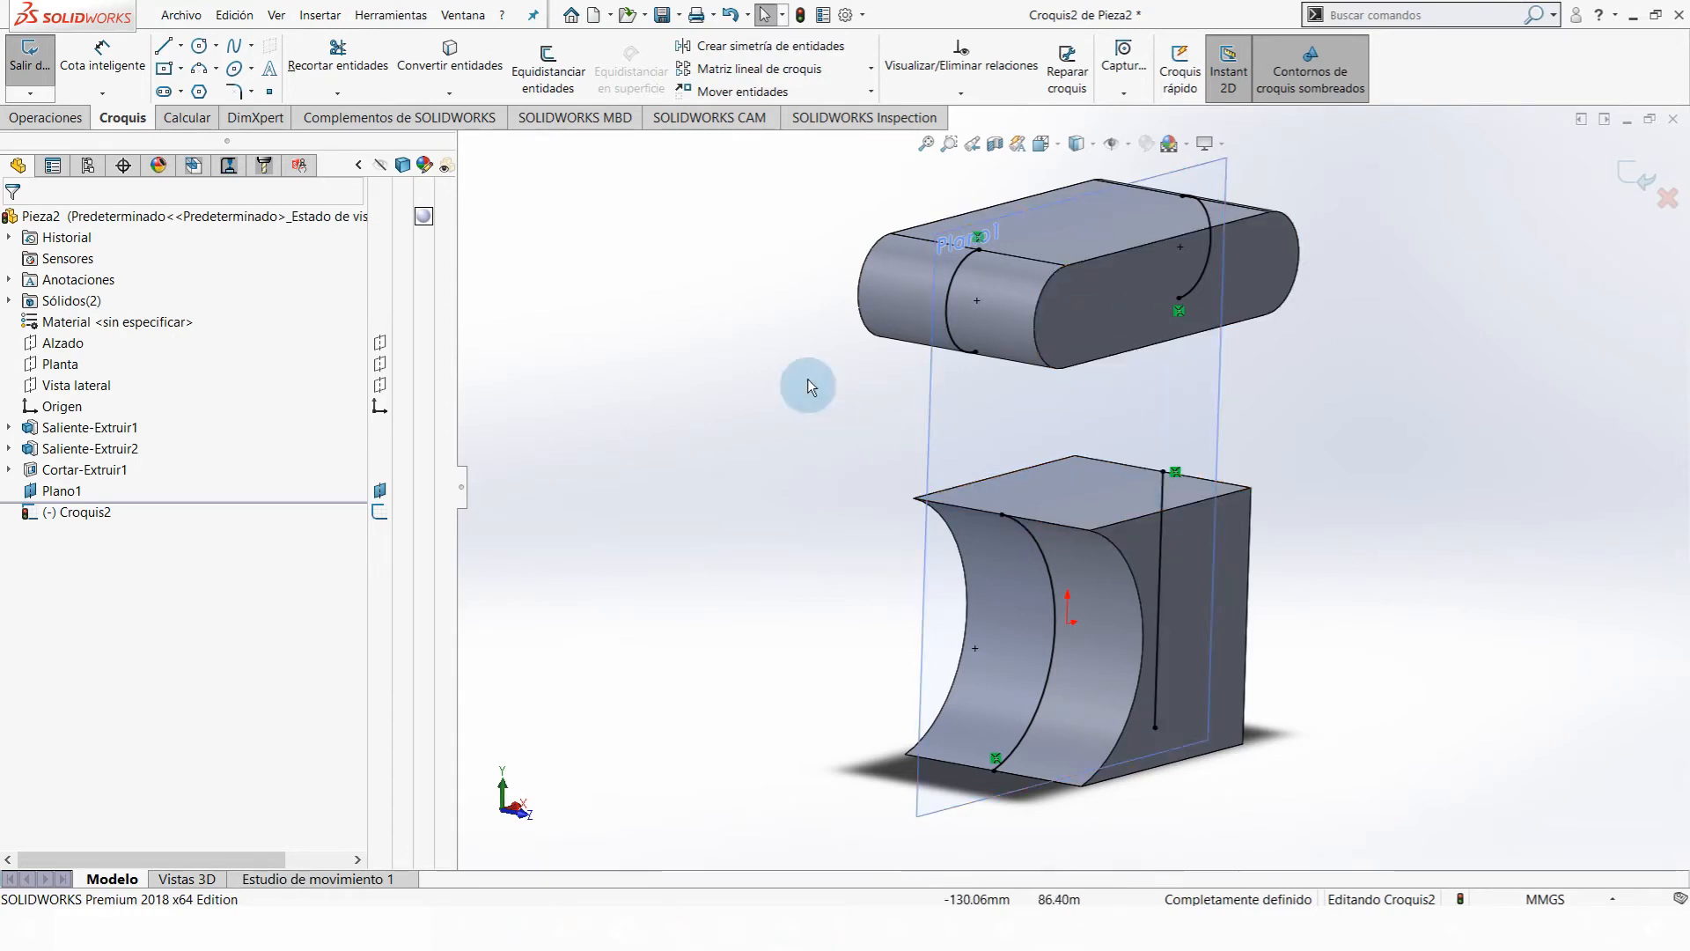
- Sketch a vertical line joining the two endpoints of the upper body's left-hand intersection arc
{"action": "middle_click_drag", "start_coordinate": [1361, 434], "coordinate": [1179, 429]}
{"action": "key", "text": "ctrl+8"}
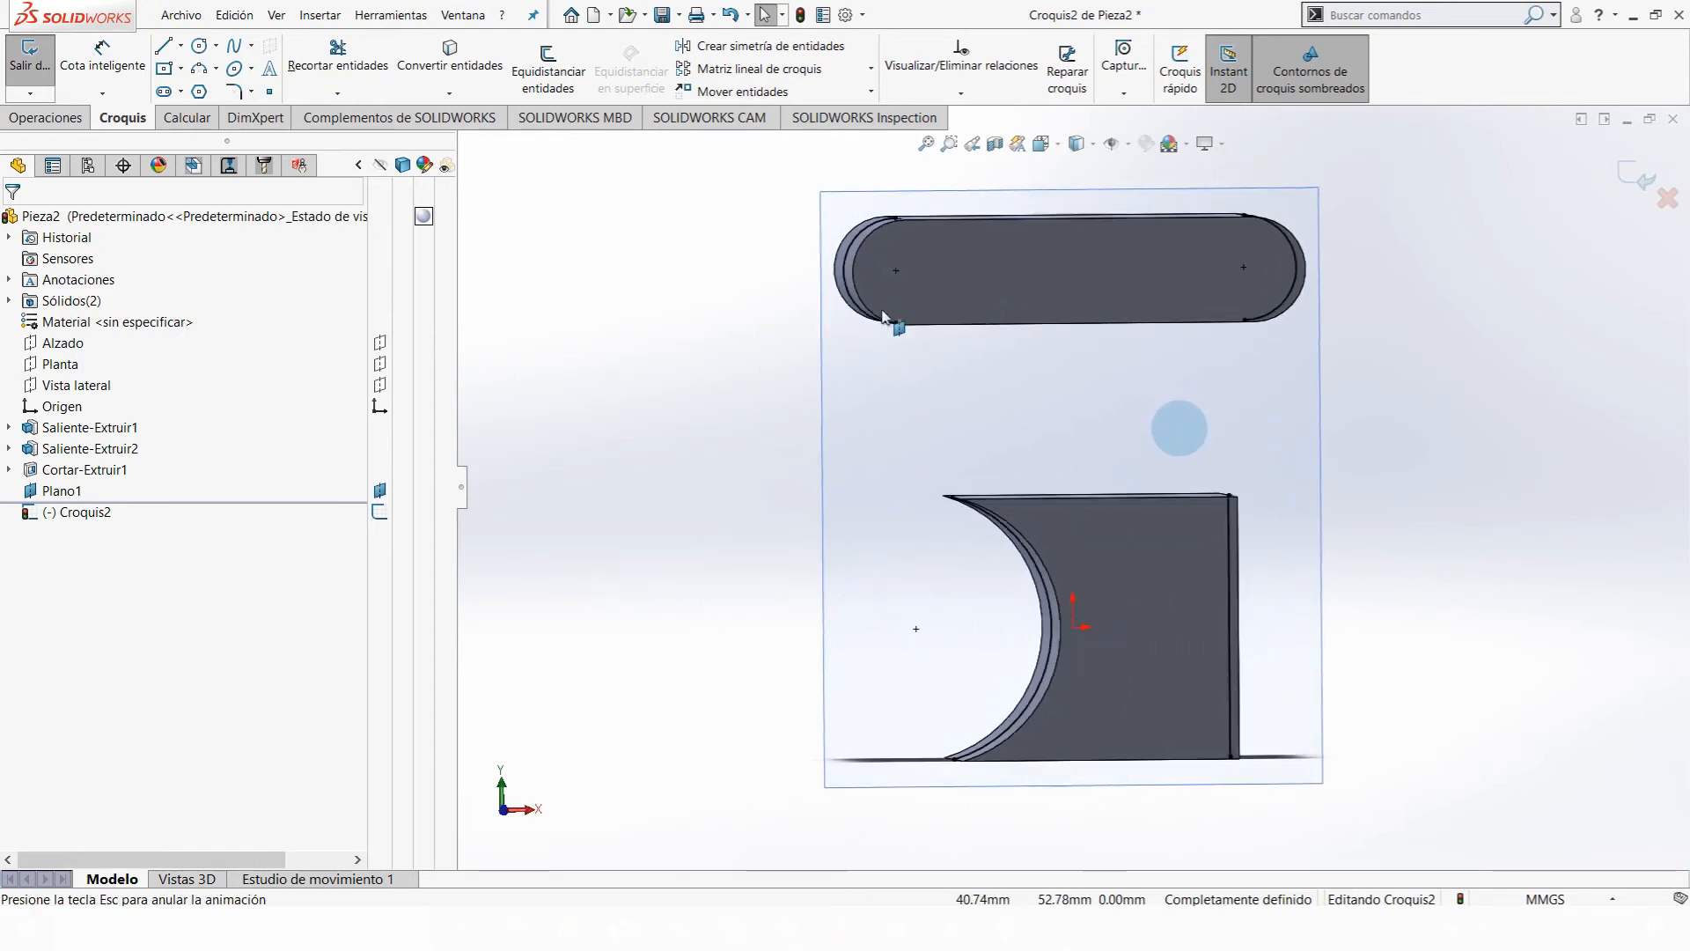
{"action": "left_click", "coordinate": [164, 47]}
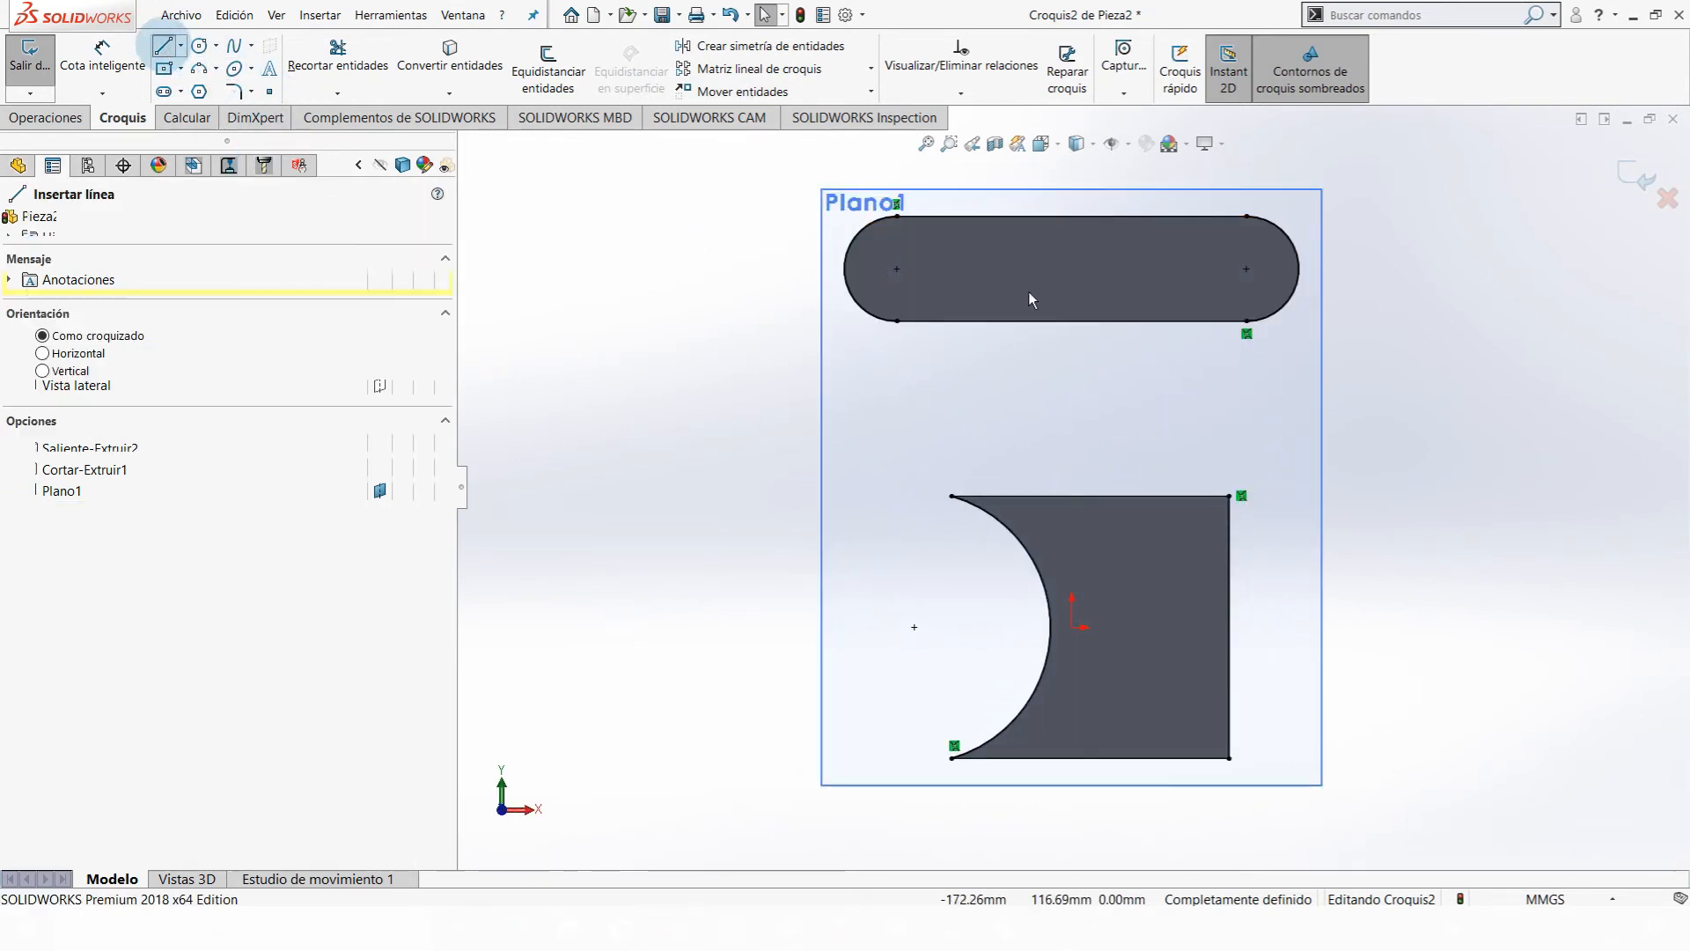
{"action": "left_click", "coordinate": [897, 216]}
{"action": "left_click", "coordinate": [898, 320]}
{"action": "key", "text": "Escape"}
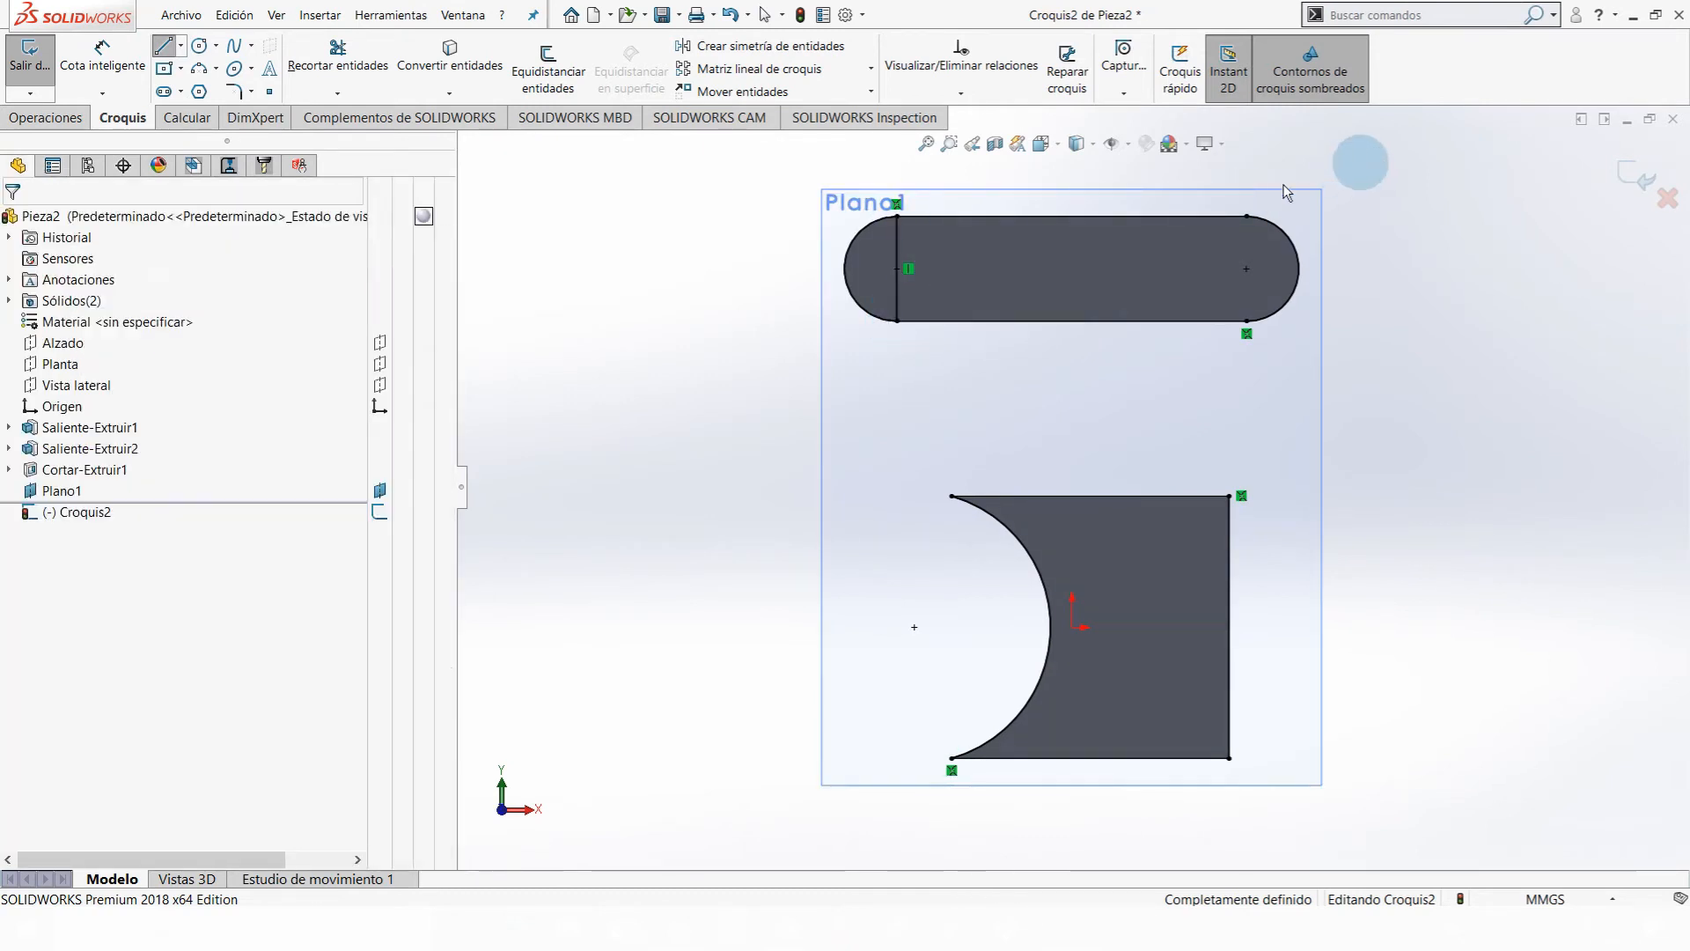
- Sketch a vertical line joining the two endpoints of the upper body's right-hand intersection arc
{"action": "left_click", "coordinate": [166, 46]}
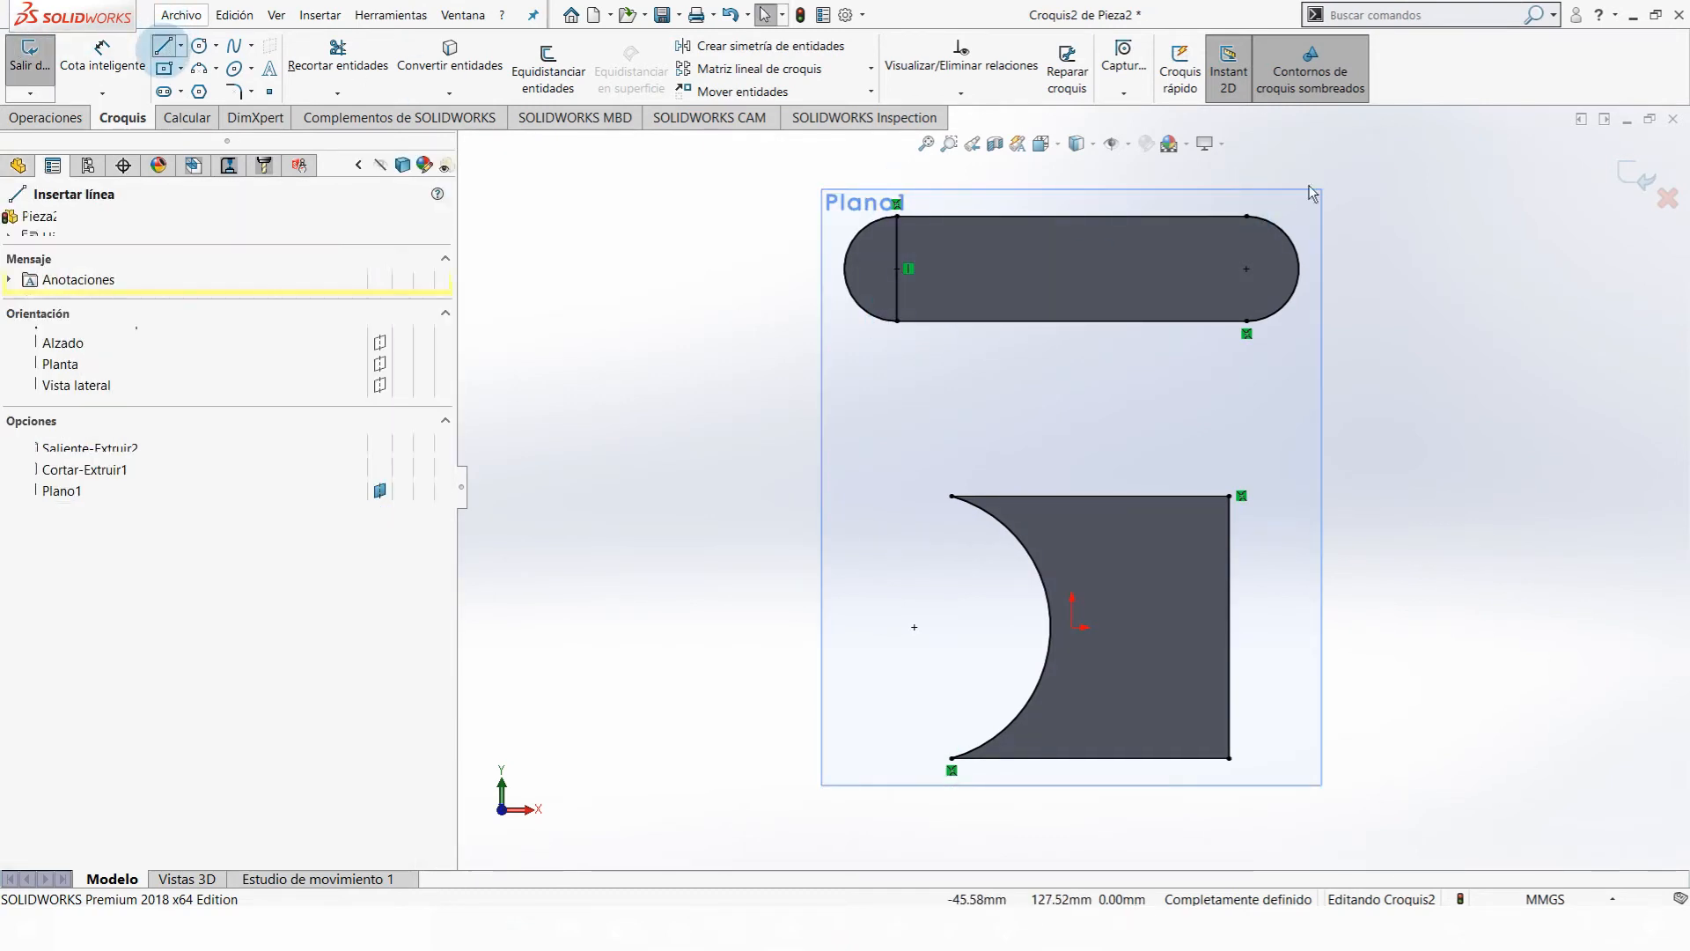
{"action": "left_click", "coordinate": [1247, 216]}
{"action": "double_click", "coordinate": [1247, 320]}
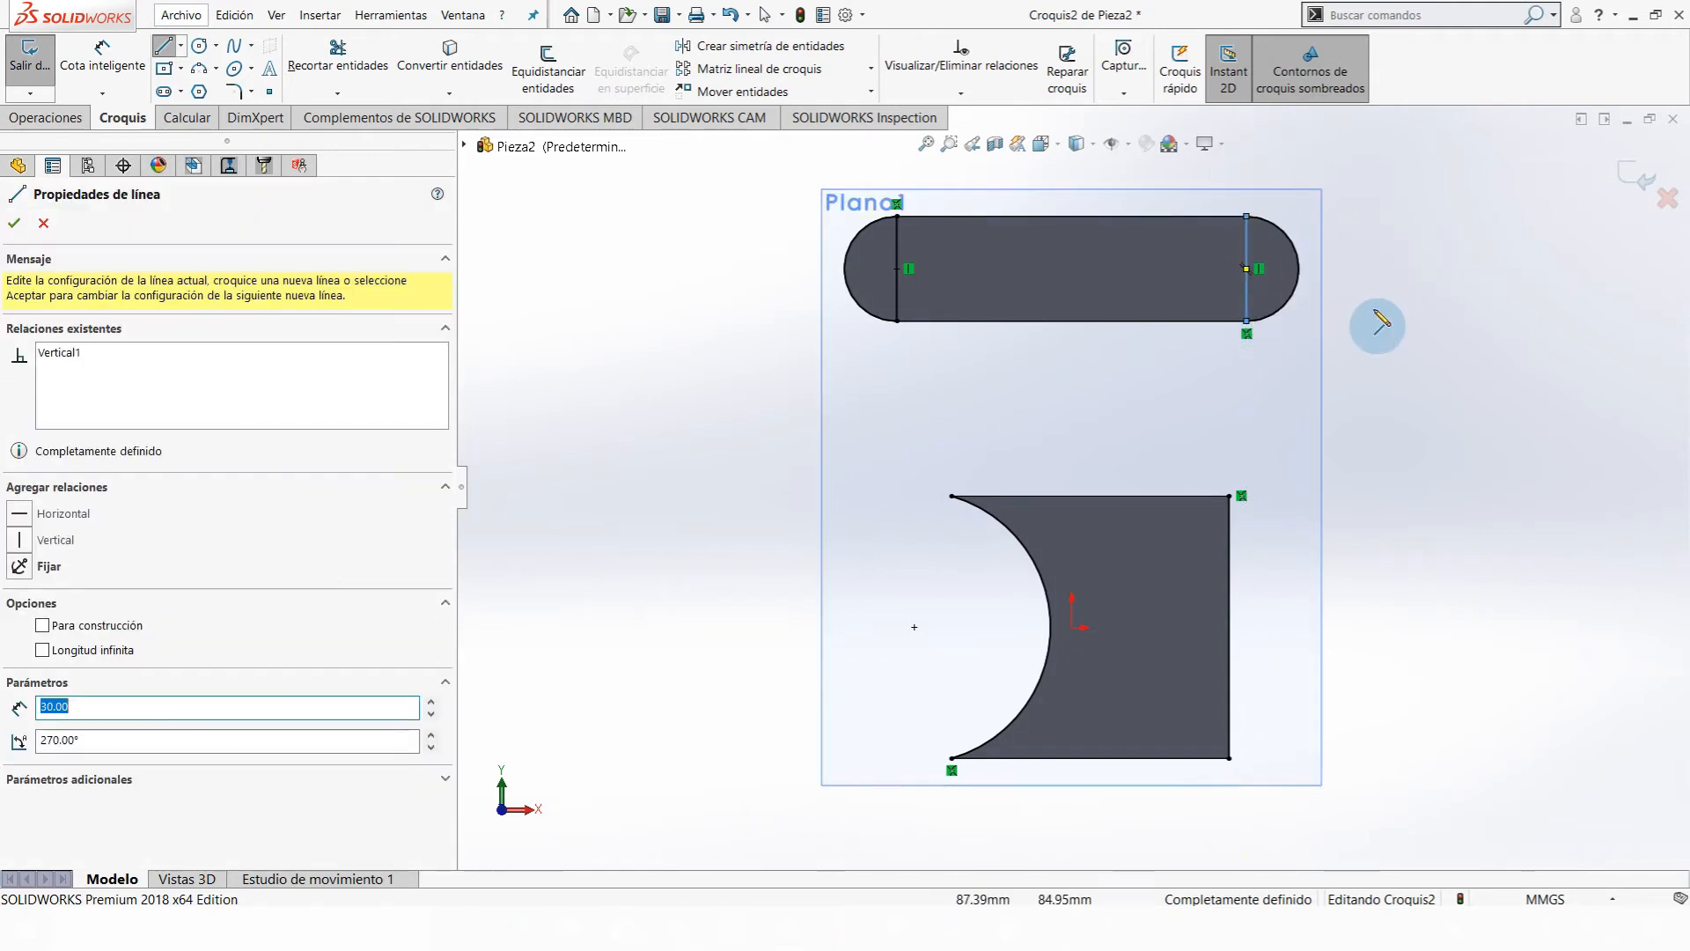
{"action": "middle_click_drag", "start_coordinate": [1046, 322], "coordinate": [1193, 291]}
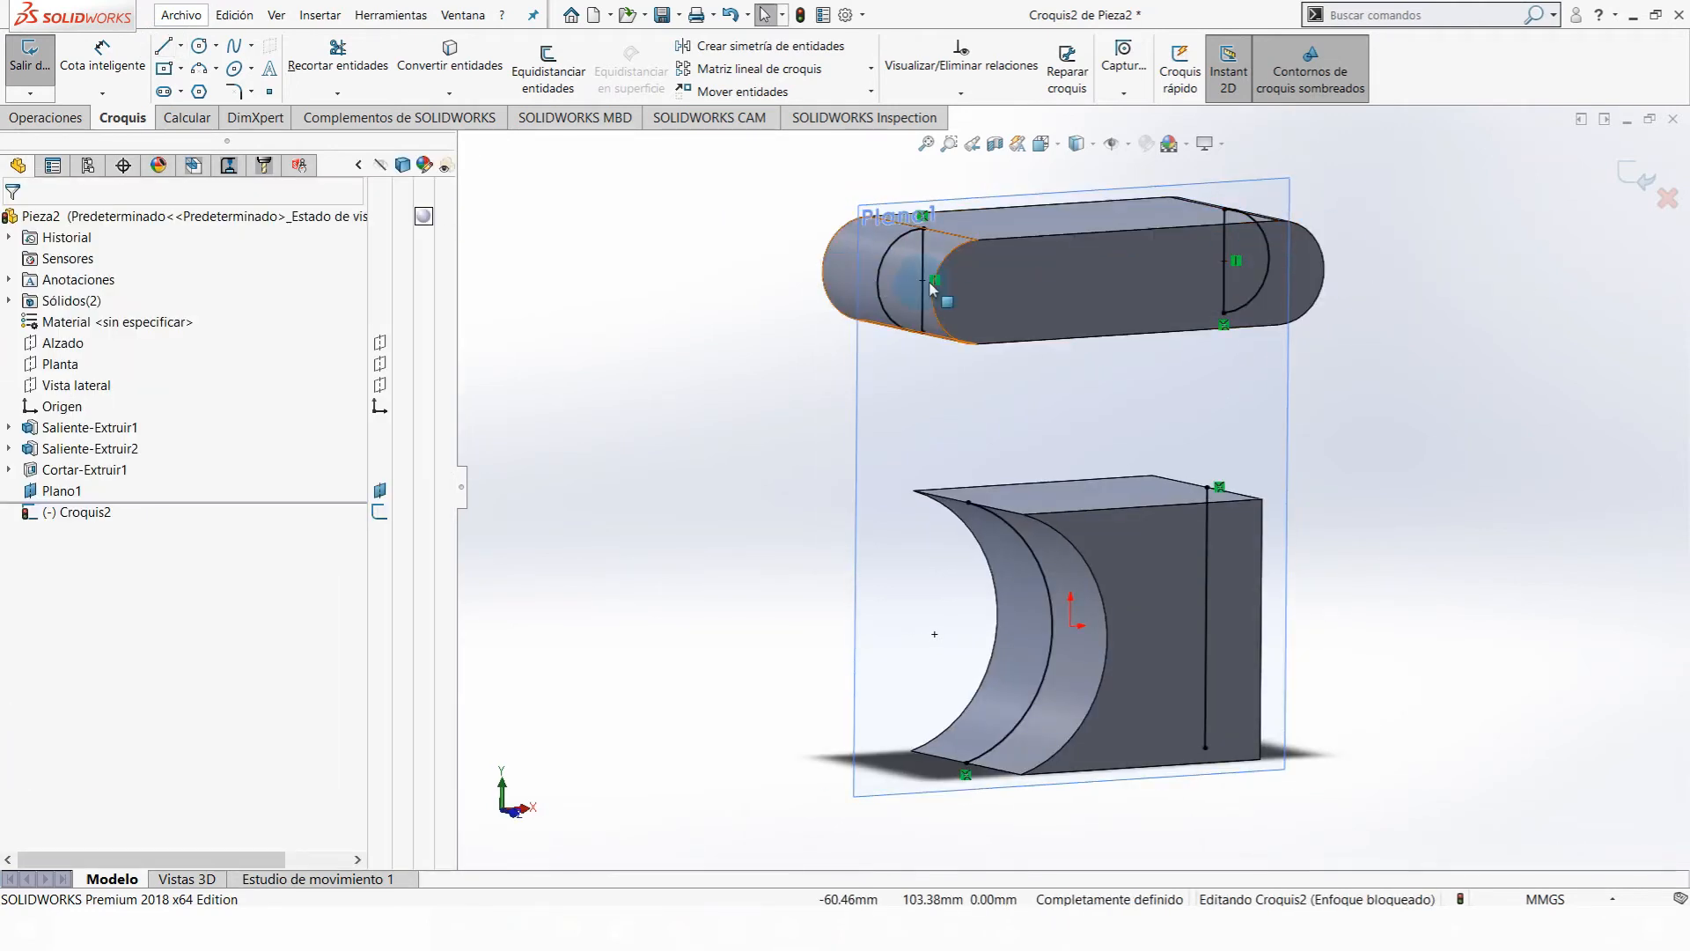
{"action": "middle_click_drag", "start_coordinate": [1049, 487], "coordinate": [994, 482]}
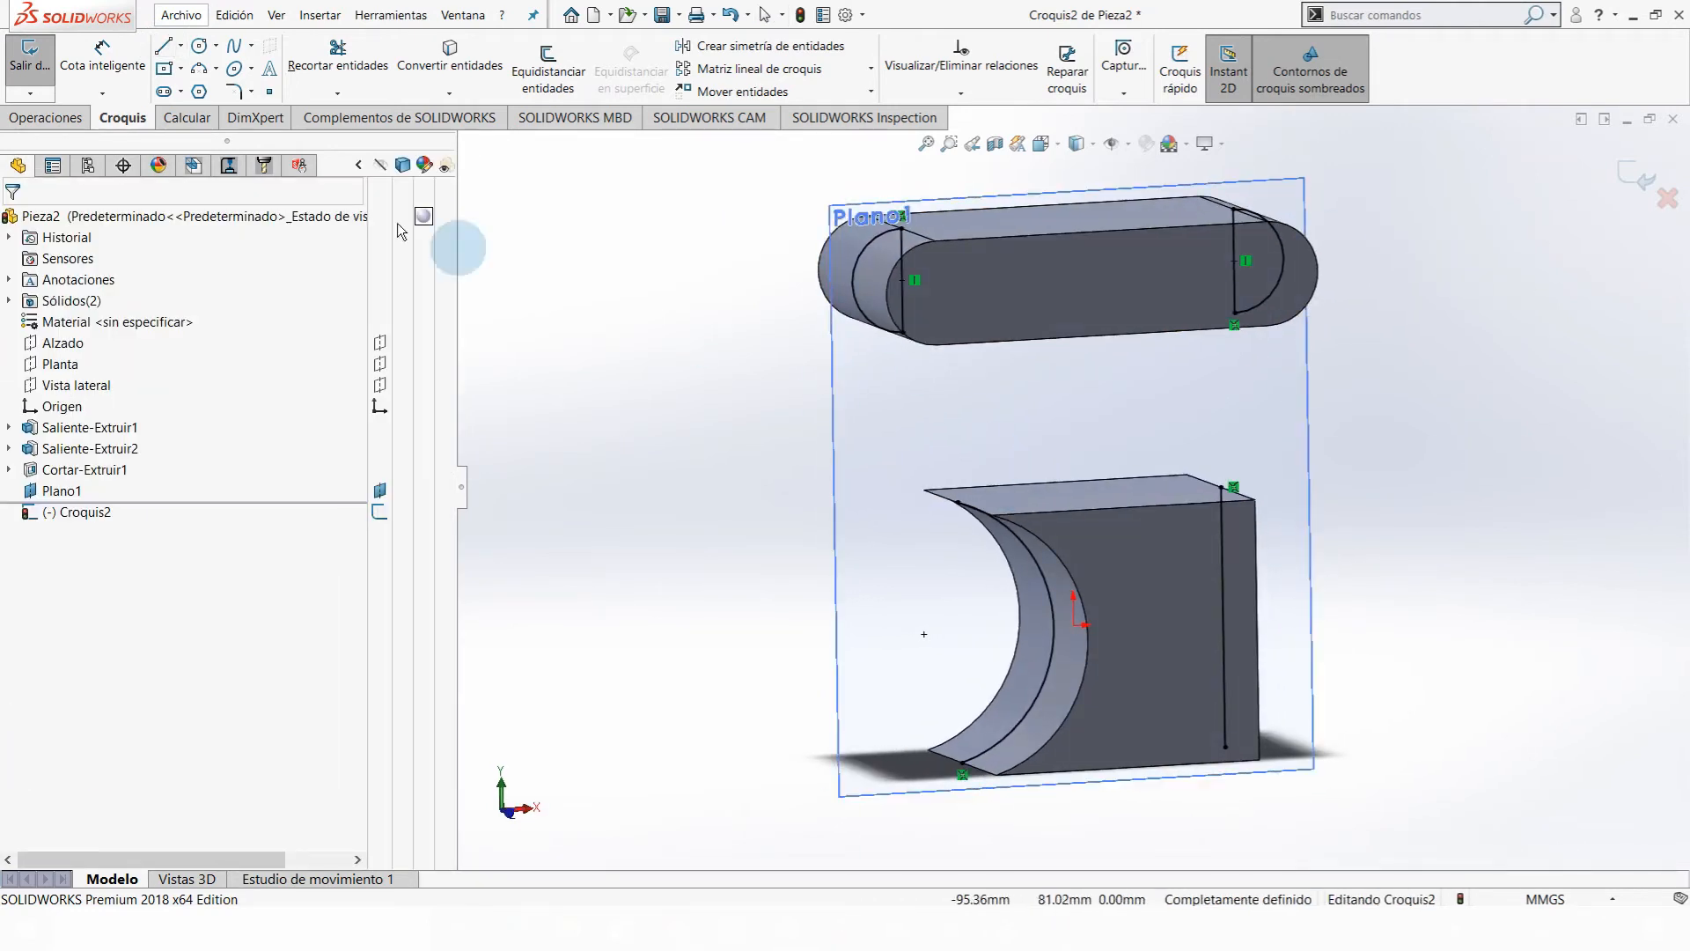
- Sketch two lines from the endpoints of the lower block's concave arc, meeting at the arc's center point, to close the region
{"action": "left_click", "coordinate": [161, 48]}
{"action": "key", "text": "ctrl+8"}
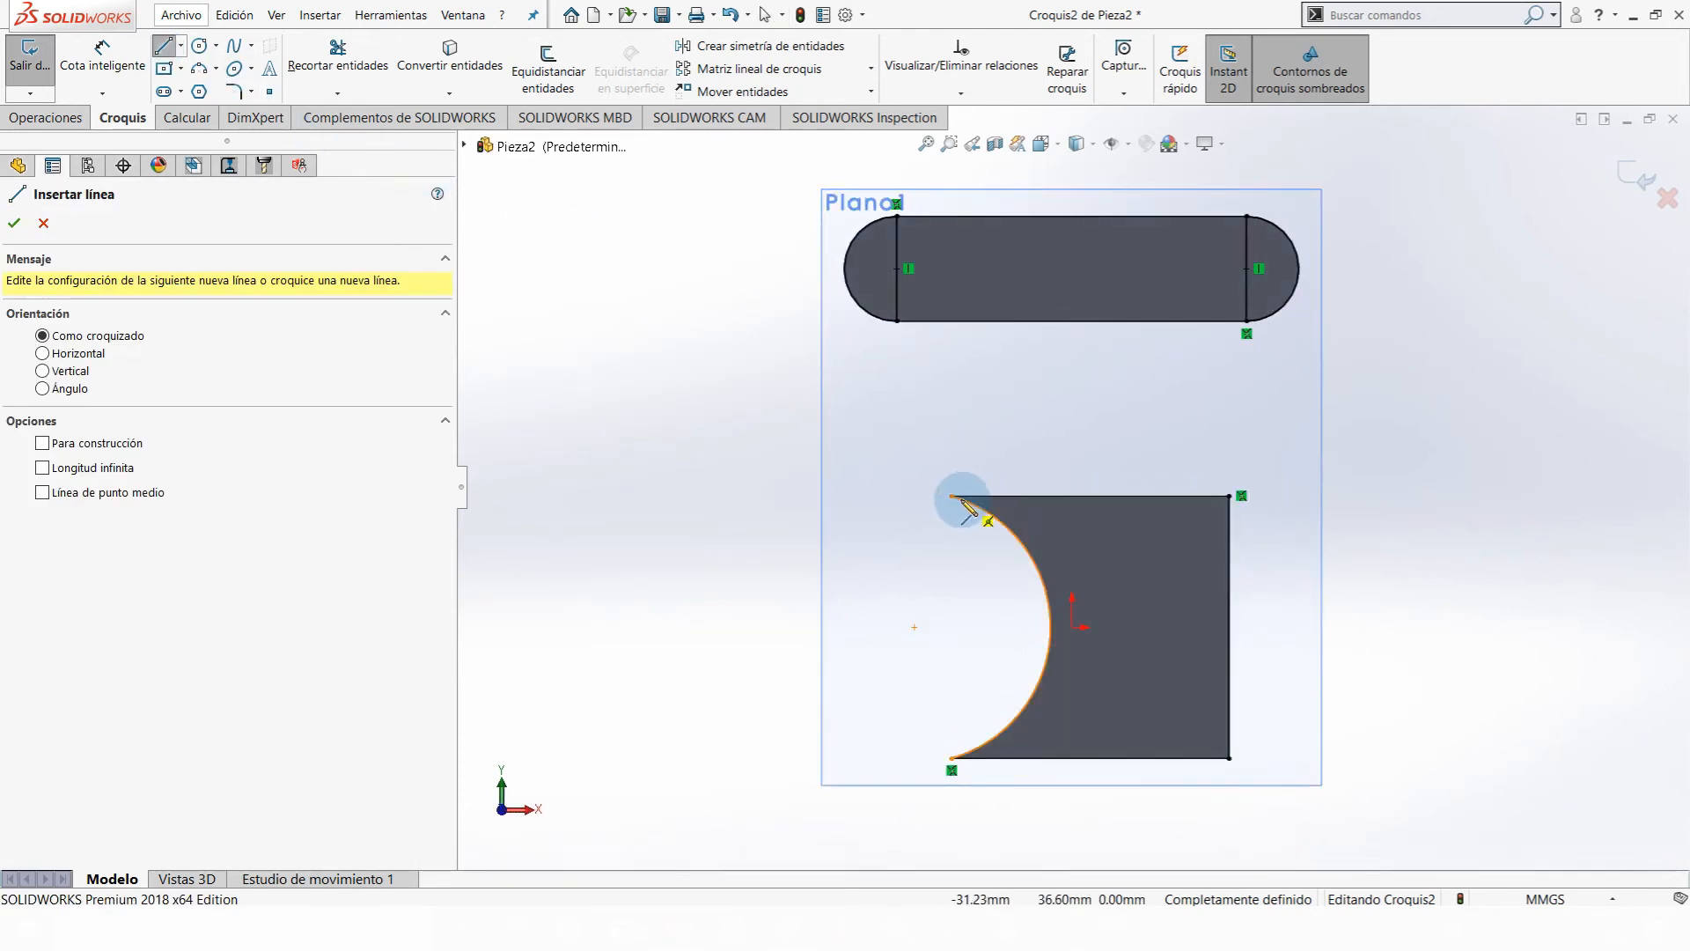
{"action": "left_click", "coordinate": [951, 497]}
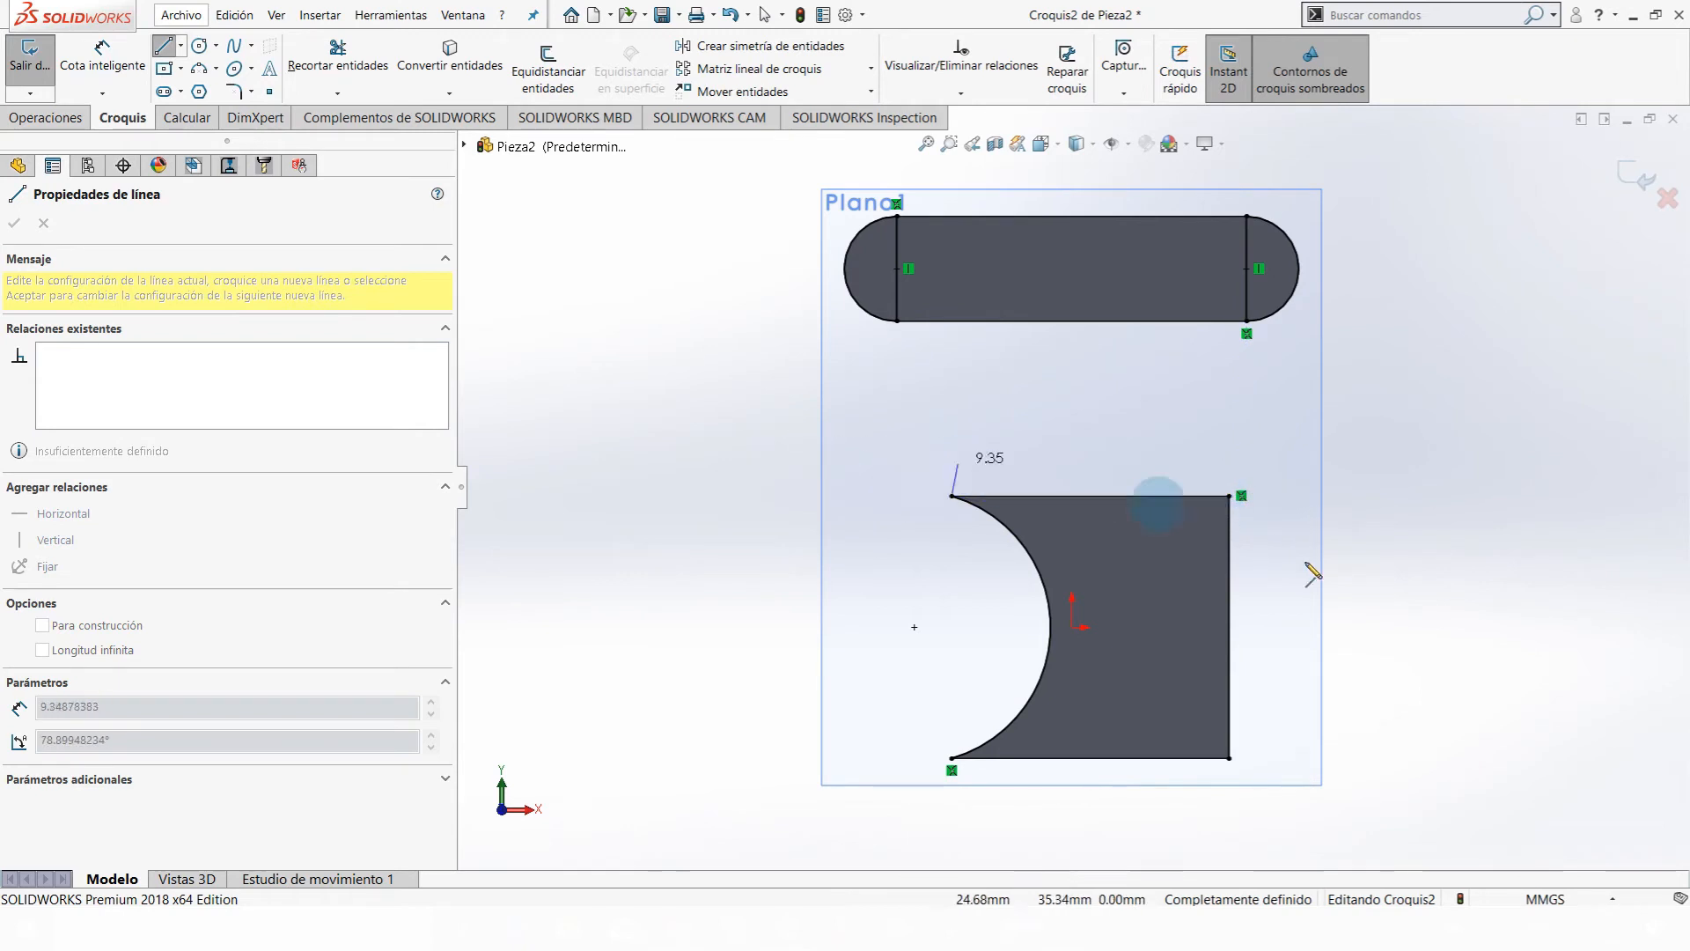
{"action": "left_click", "coordinate": [915, 627]}
{"action": "left_click", "coordinate": [952, 759]}
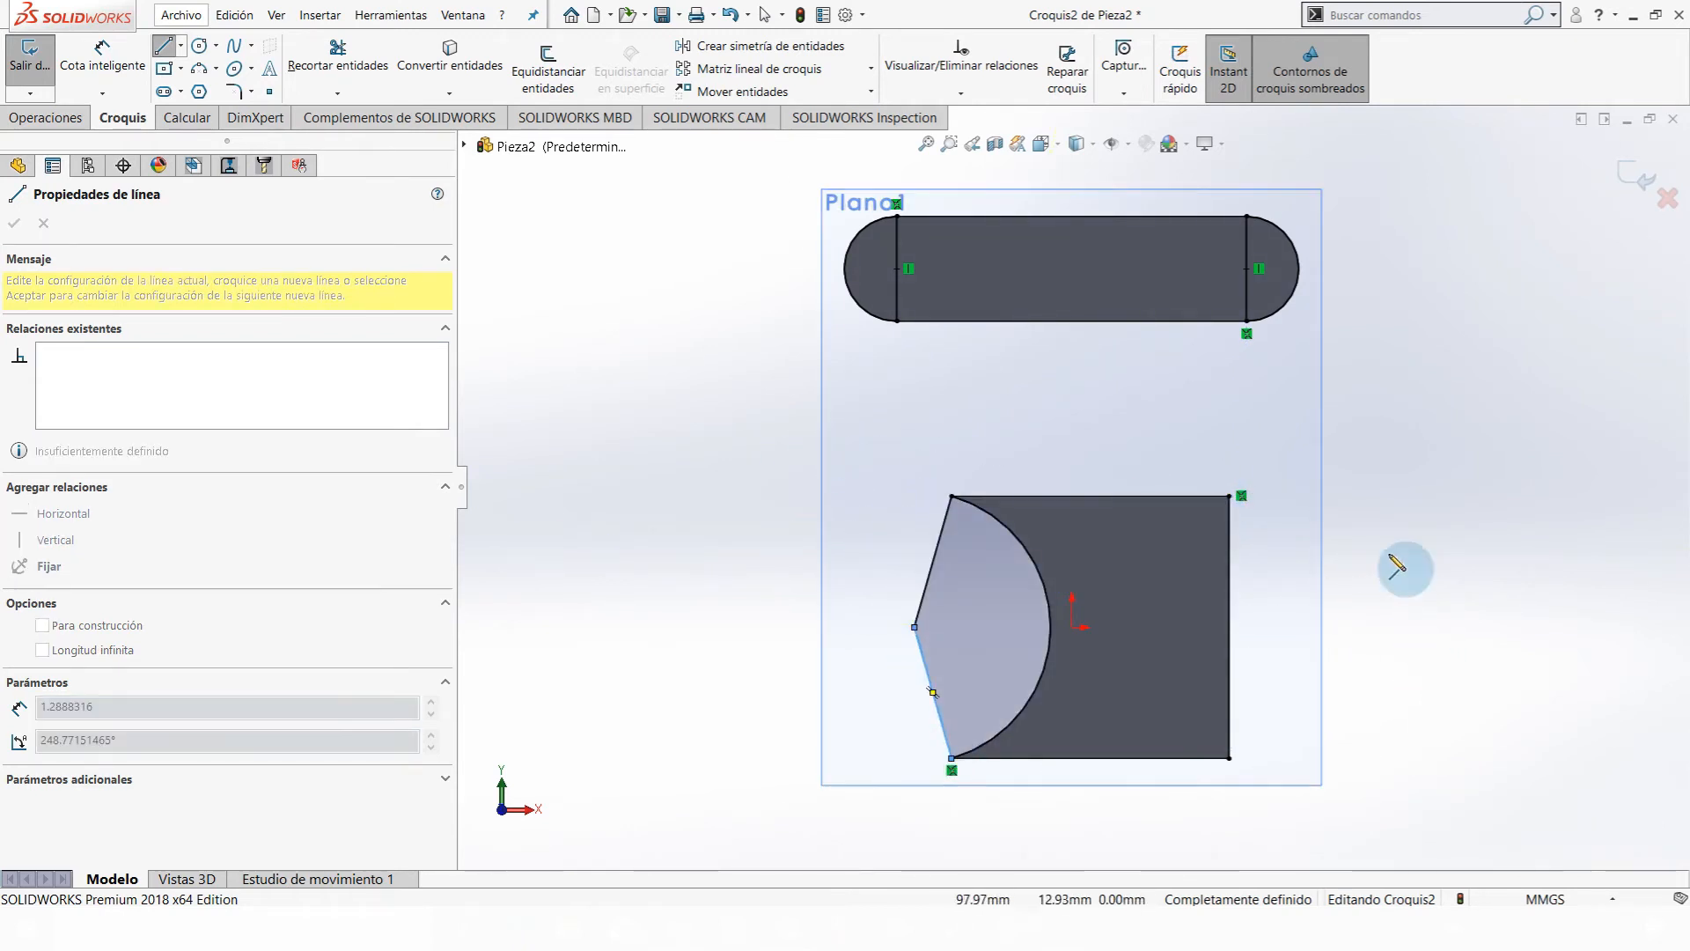
{"action": "key", "text": "Escape"}
{"action": "middle_click_drag", "start_coordinate": [985, 701], "coordinate": [1143, 701]}
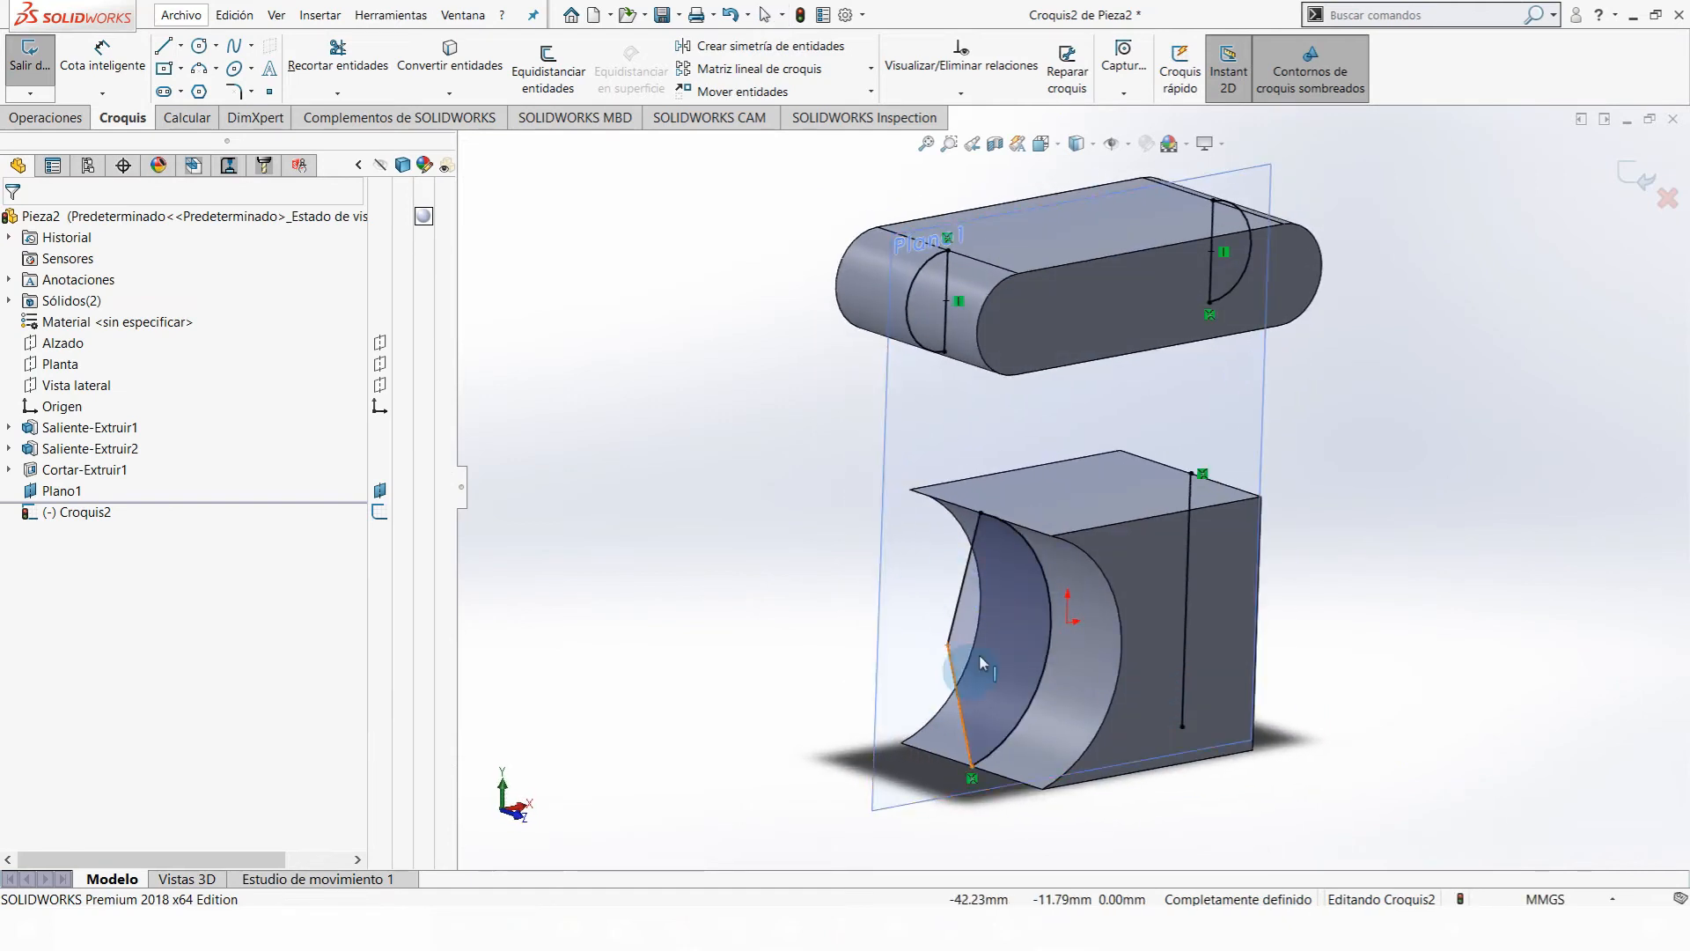
{"action": "middle_click_drag", "start_coordinate": [1042, 571], "coordinate": [989, 560]}
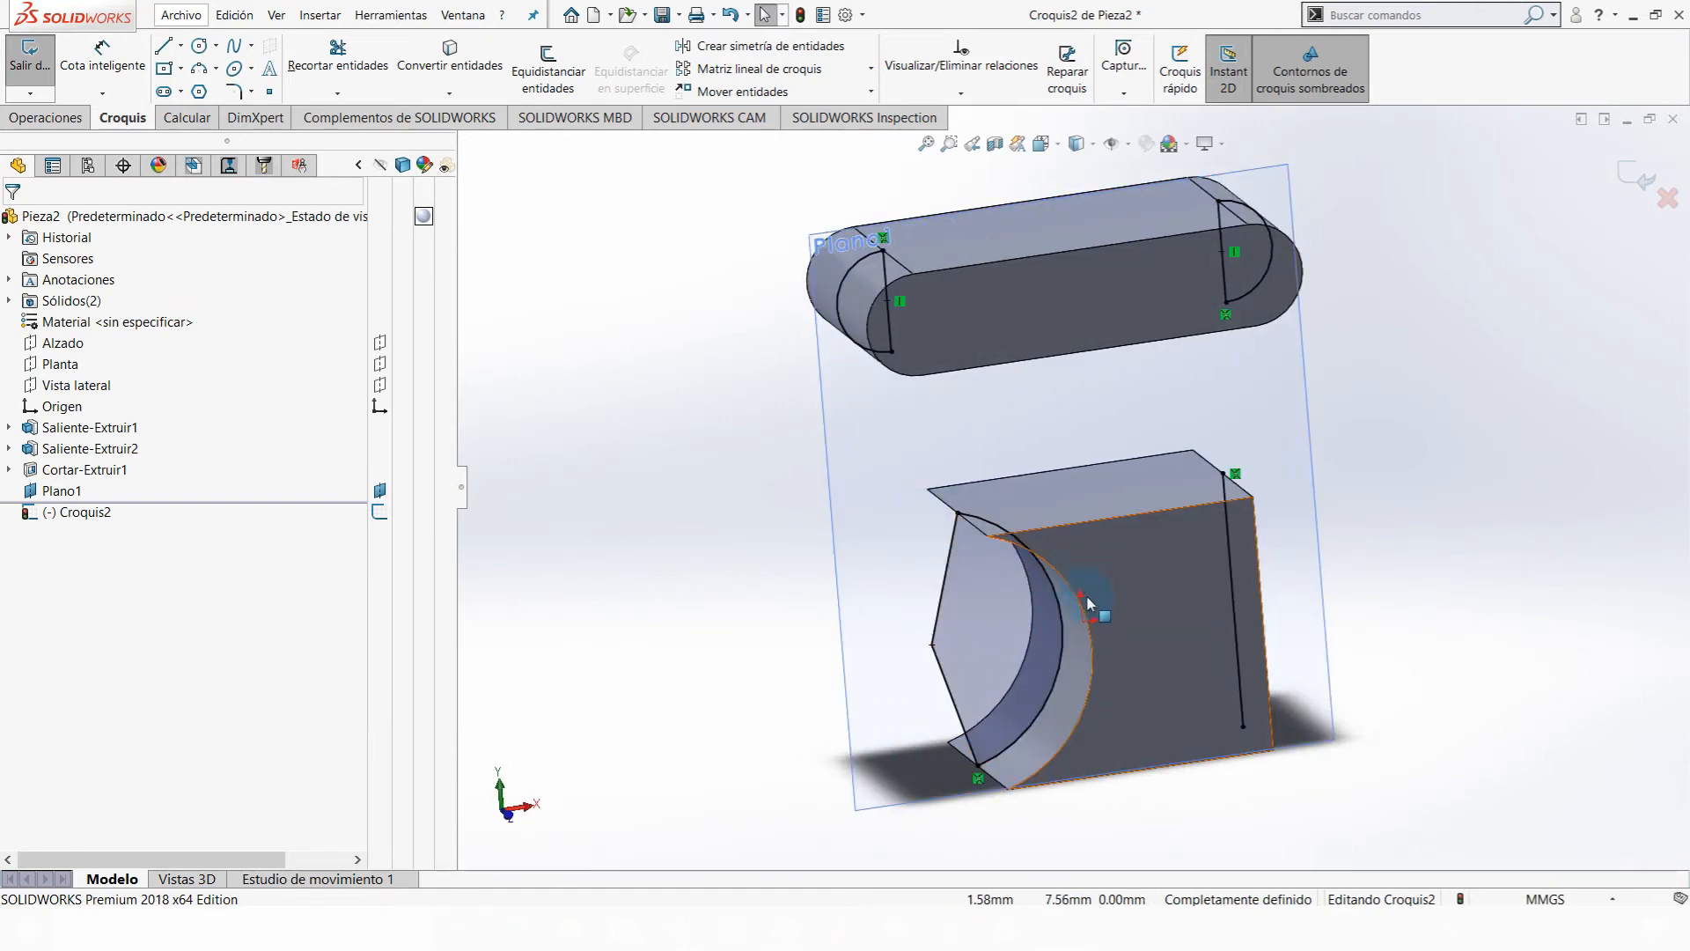
- Sketch two lines about 43 mm long forming an outward triangle on the lower block's straight intersection line, and exit the sketch
{"action": "key", "text": "ctrl+8"}
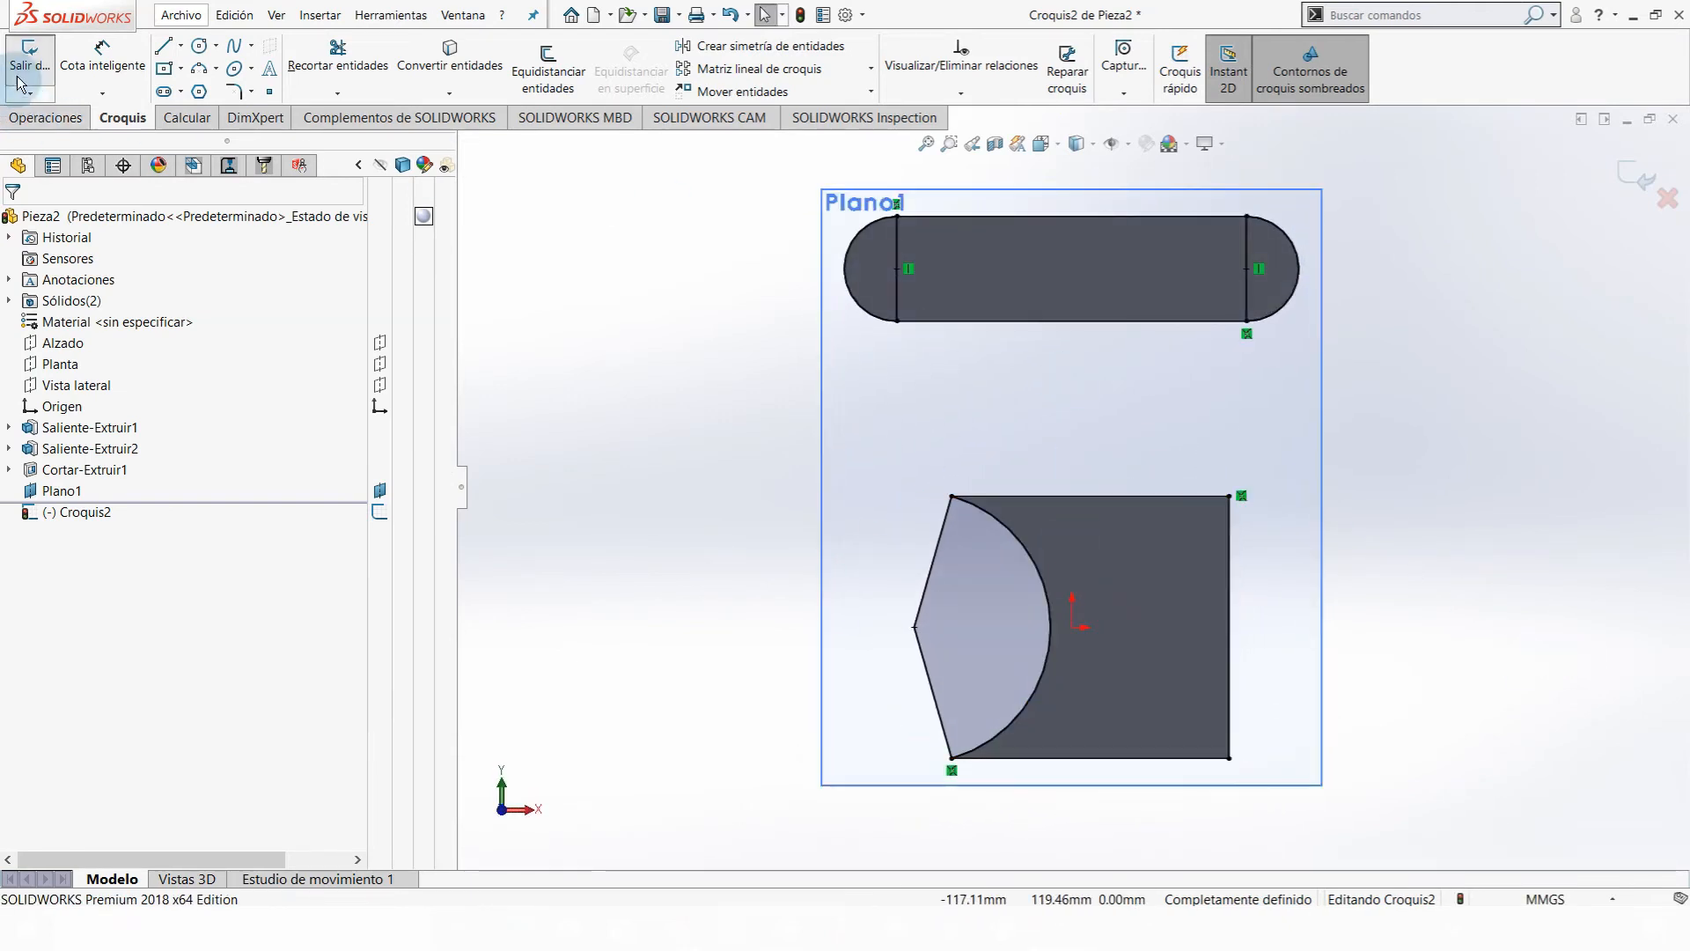
{"action": "left_click", "coordinate": [167, 51]}
{"action": "left_click", "coordinate": [1242, 508]}
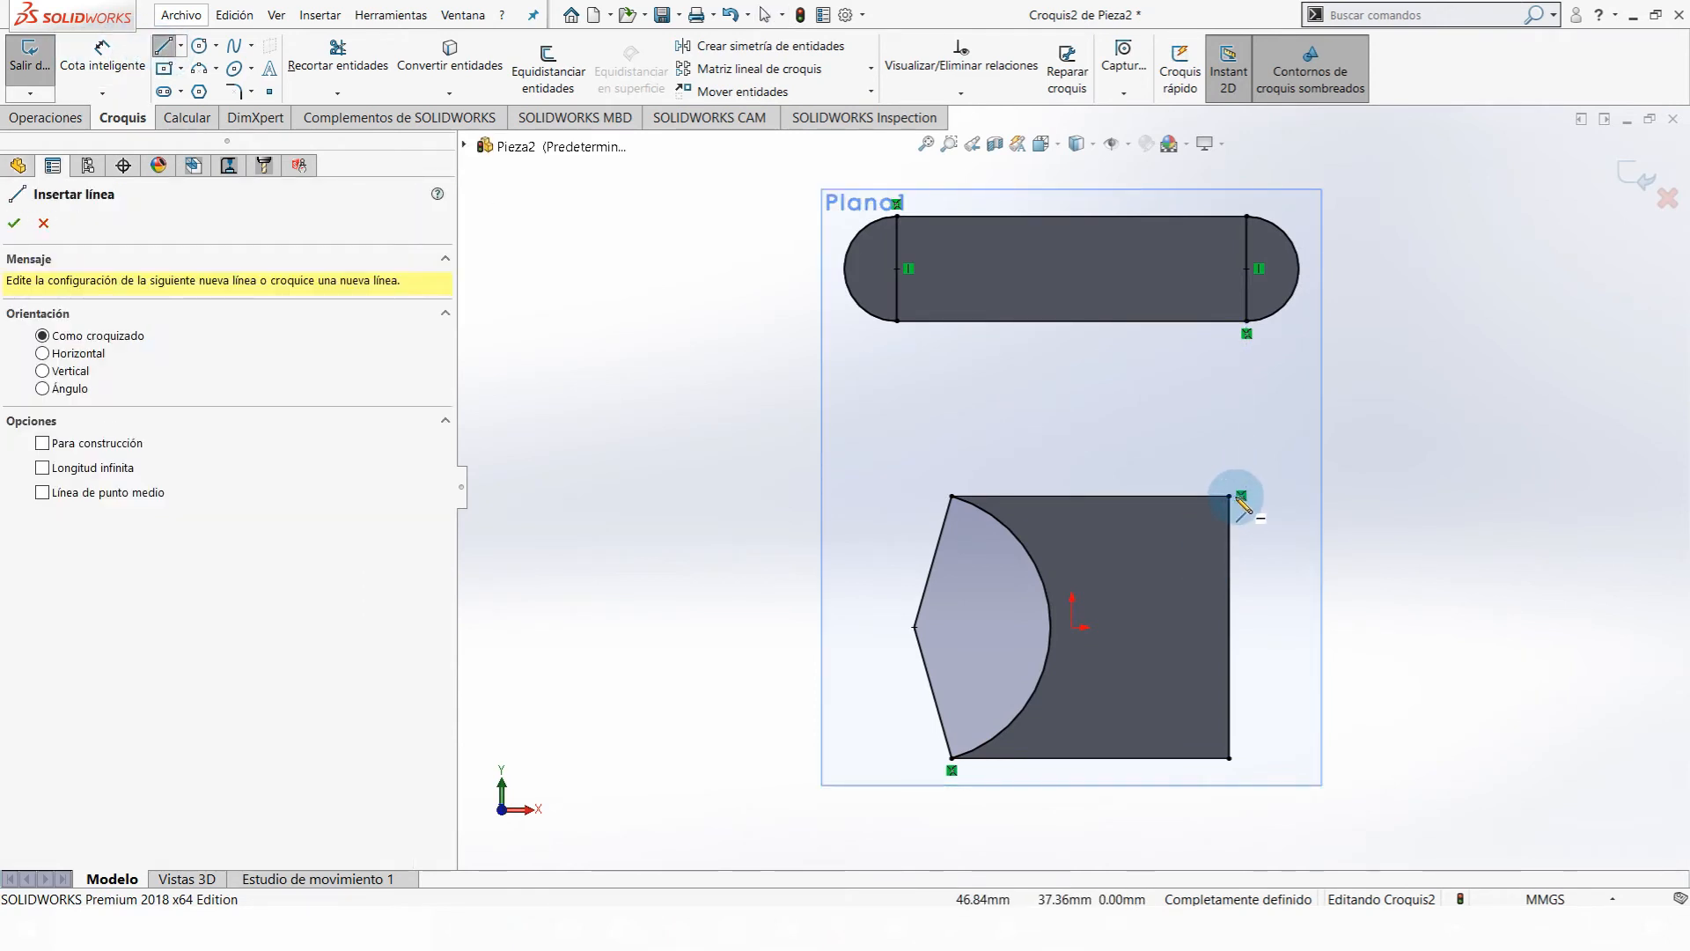
{"action": "left_click", "coordinate": [1237, 497]}
{"action": "key", "text": "Escape"}
{"action": "key", "text": "Return"}
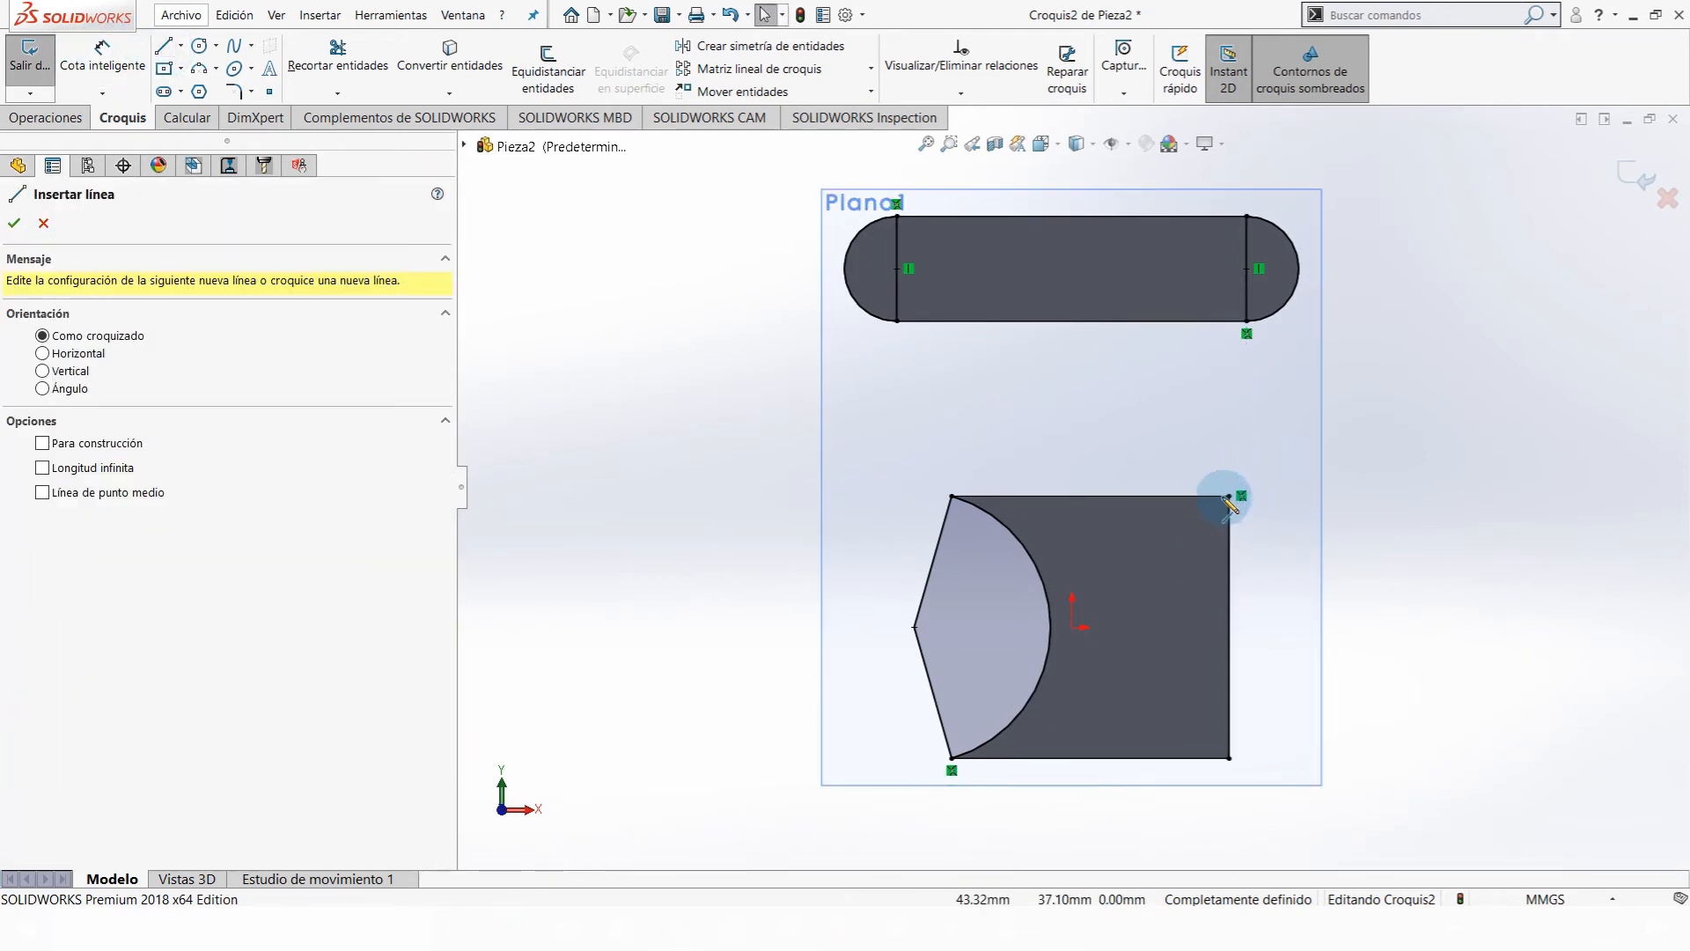
{"action": "left_click", "coordinate": [1230, 499]}
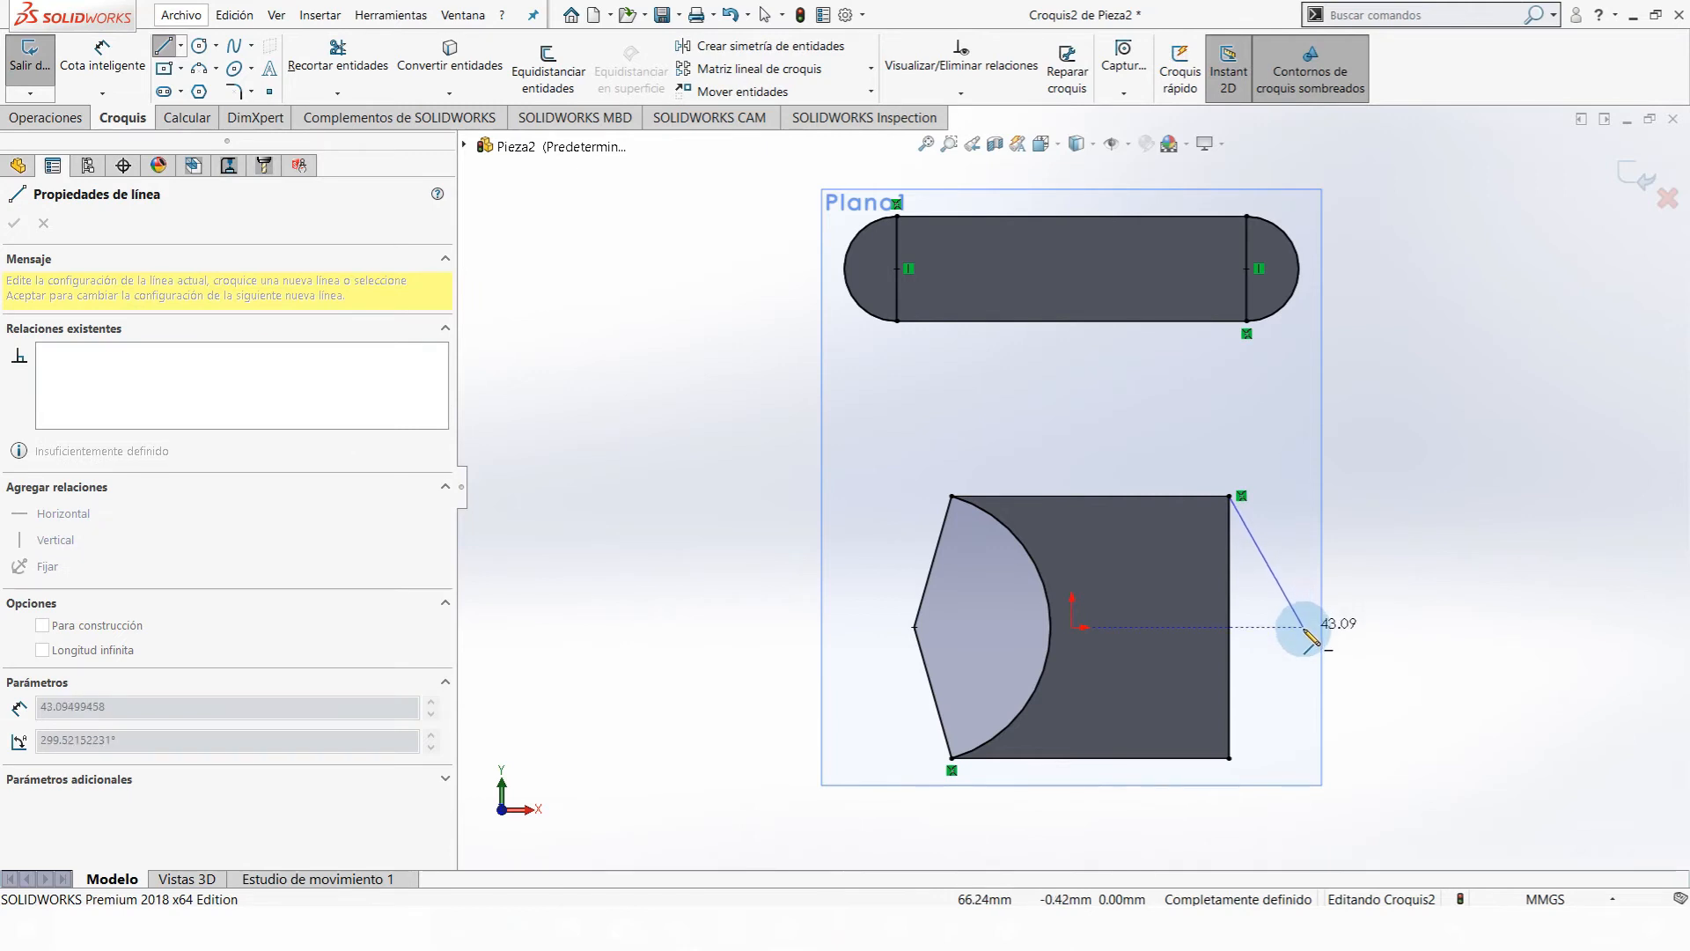
{"action": "left_click", "coordinate": [1304, 626]}
{"action": "left_click", "coordinate": [1230, 759]}
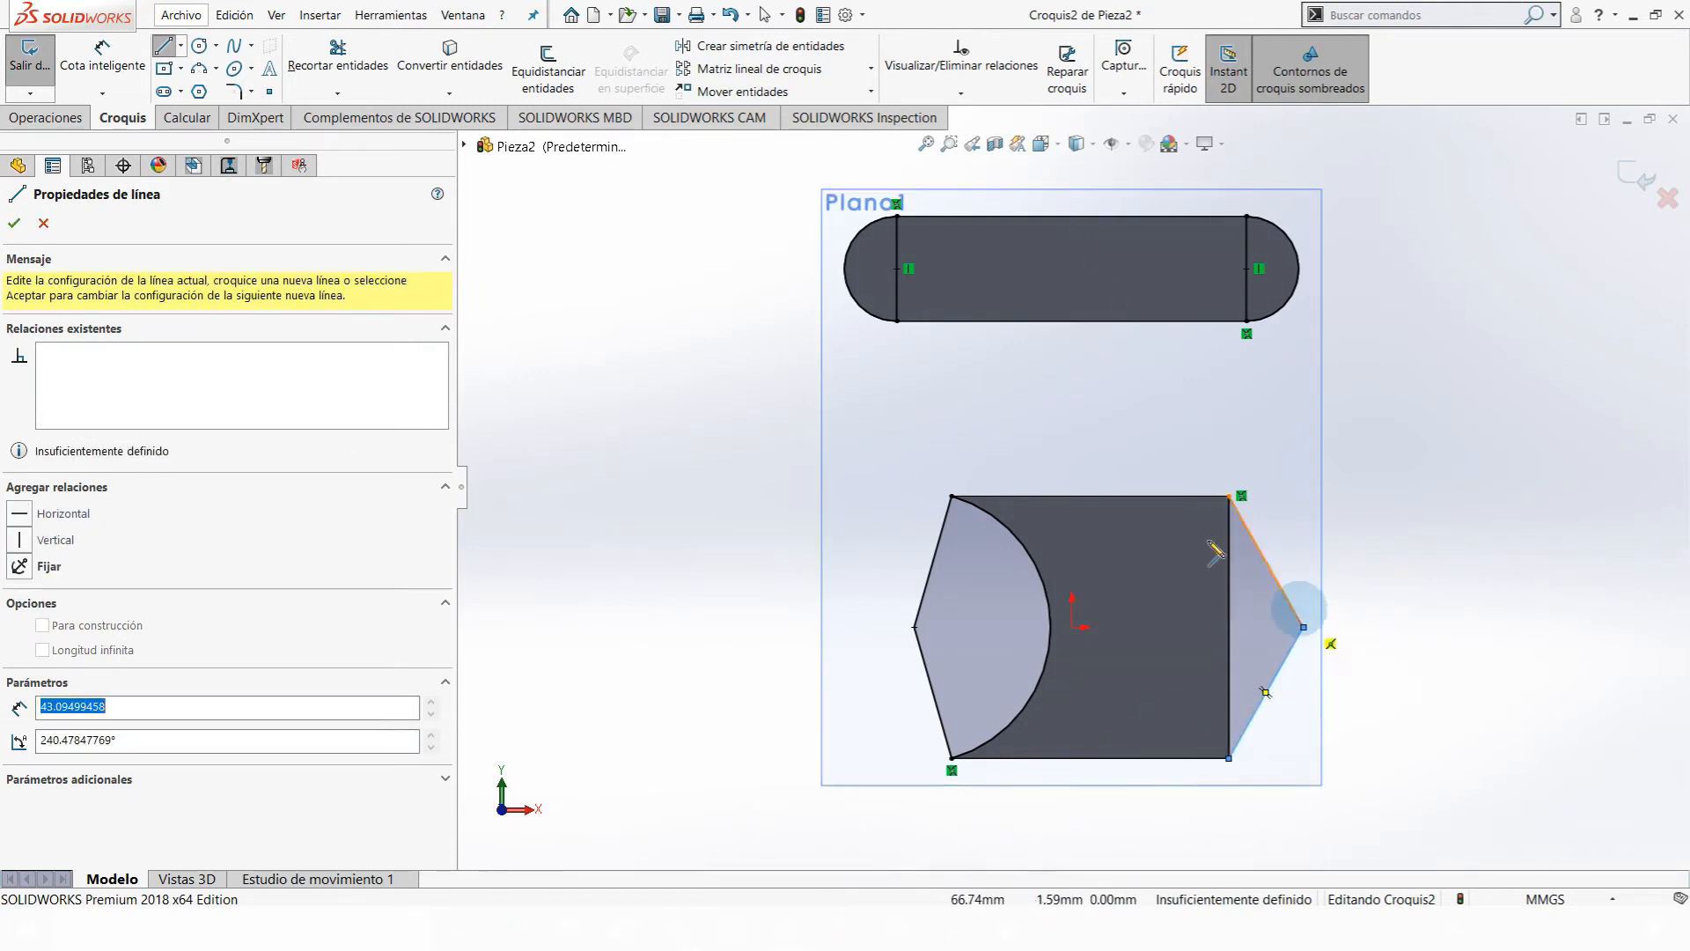
{"action": "key", "text": "Escape"}
{"action": "middle_click_drag", "start_coordinate": [995, 608], "coordinate": [1136, 652]}
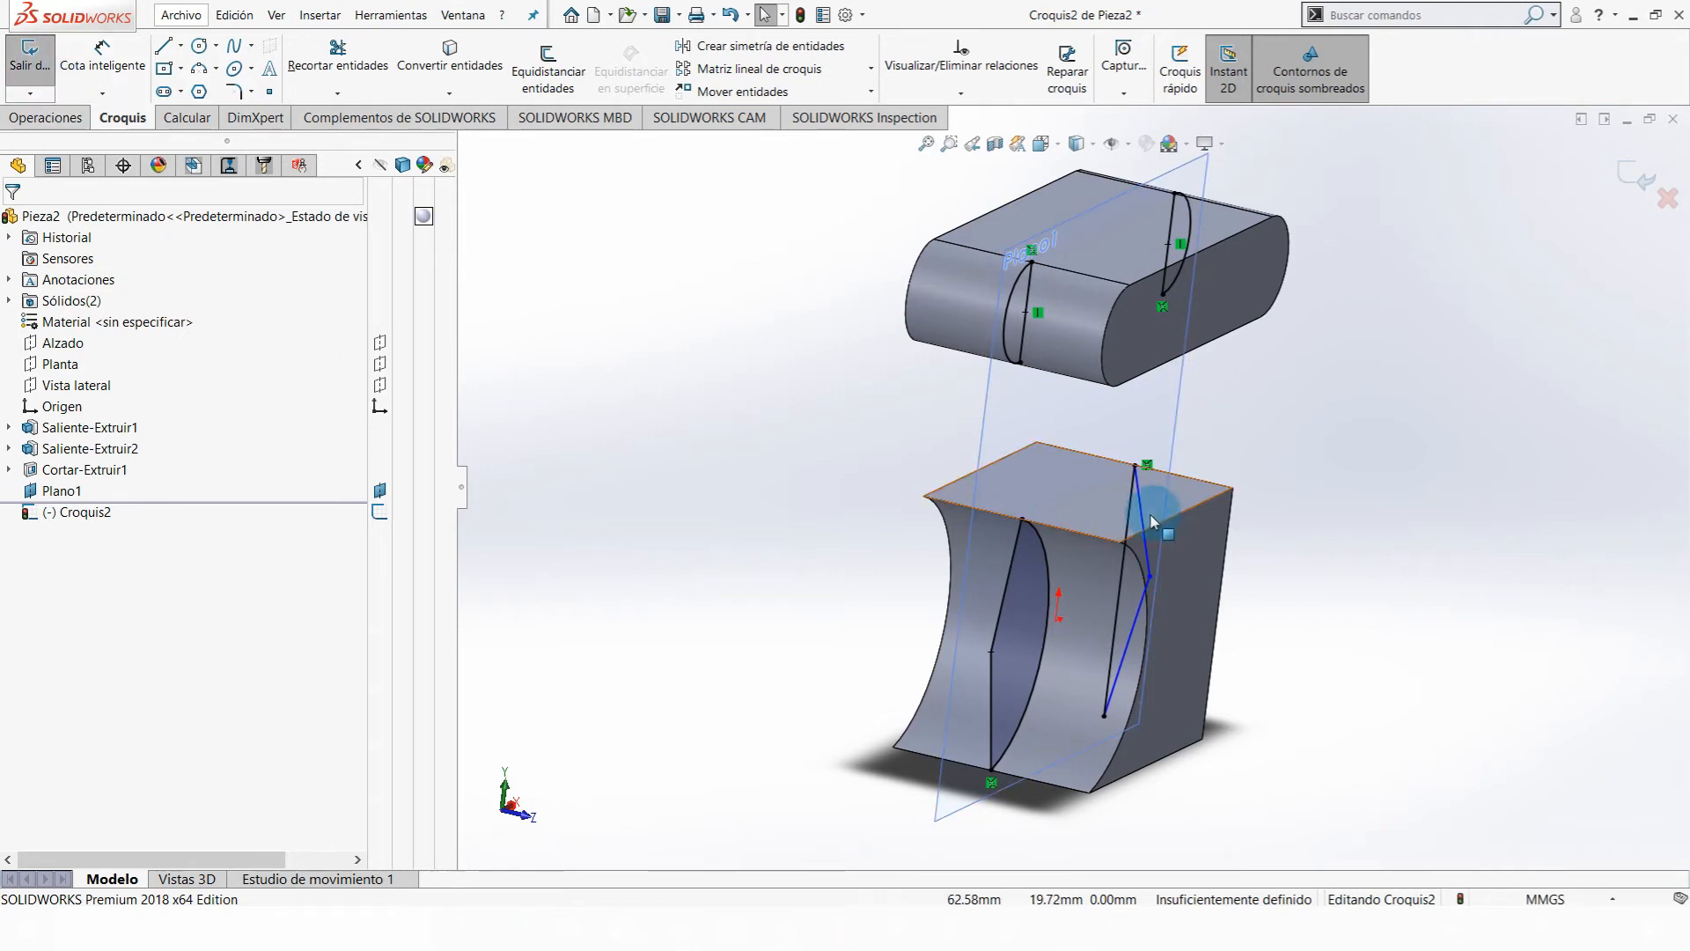
{"action": "middle_click_drag", "start_coordinate": [933, 303], "coordinate": [799, 275]}
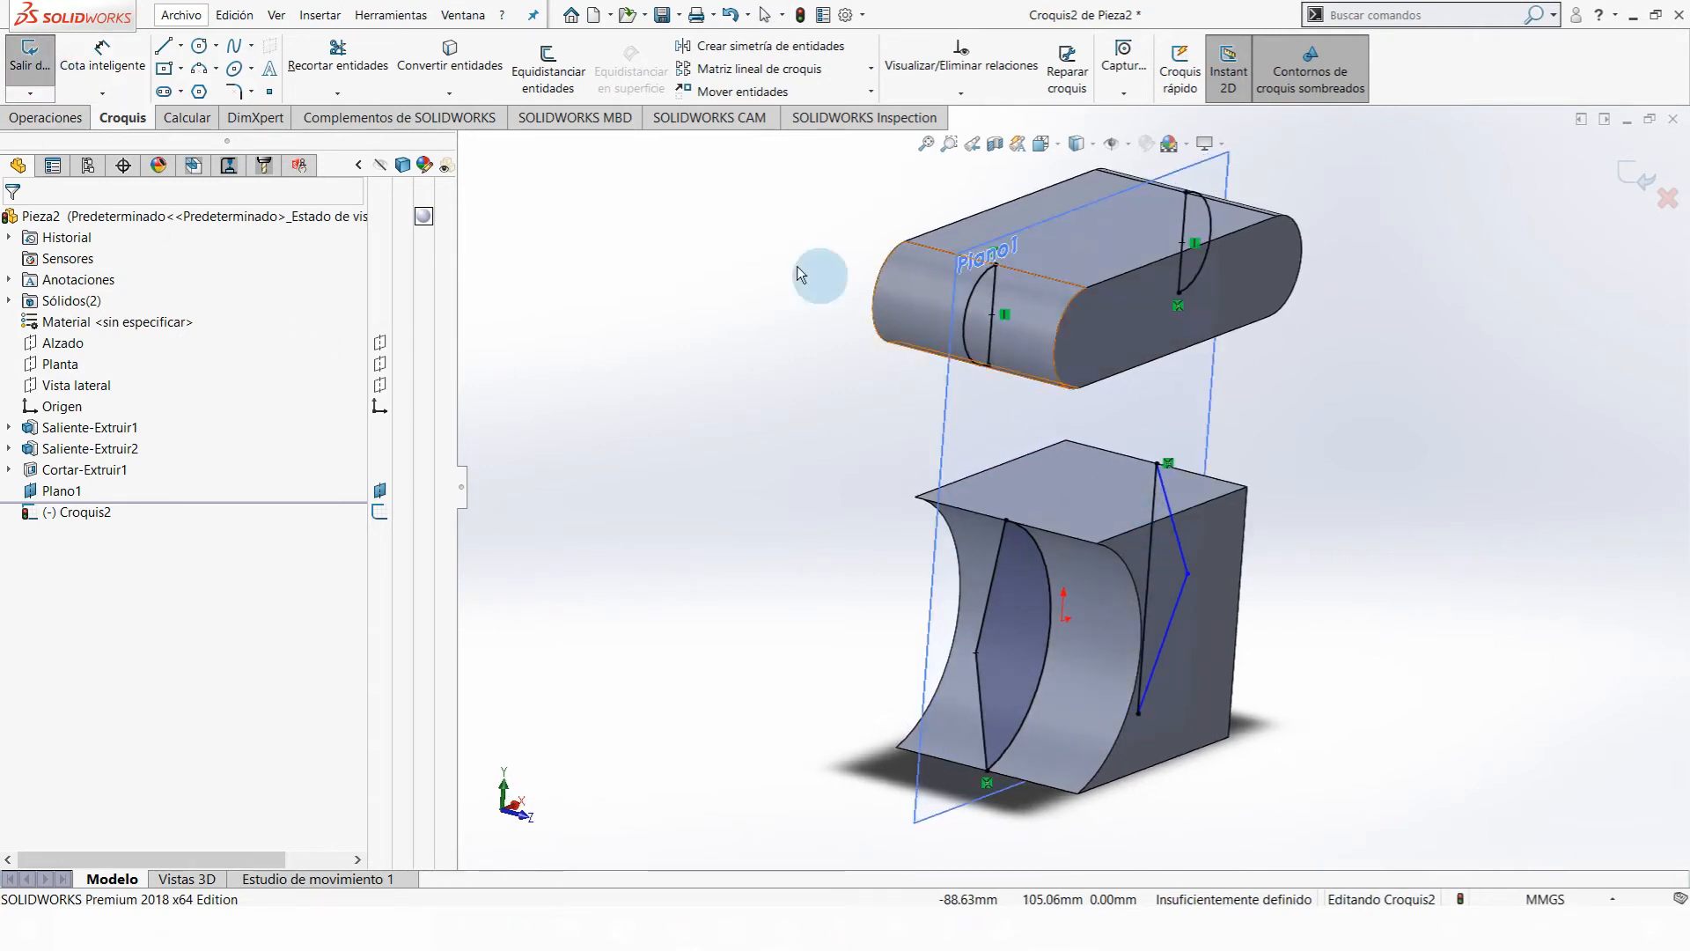
{"action": "left_click", "coordinate": [22, 58]}
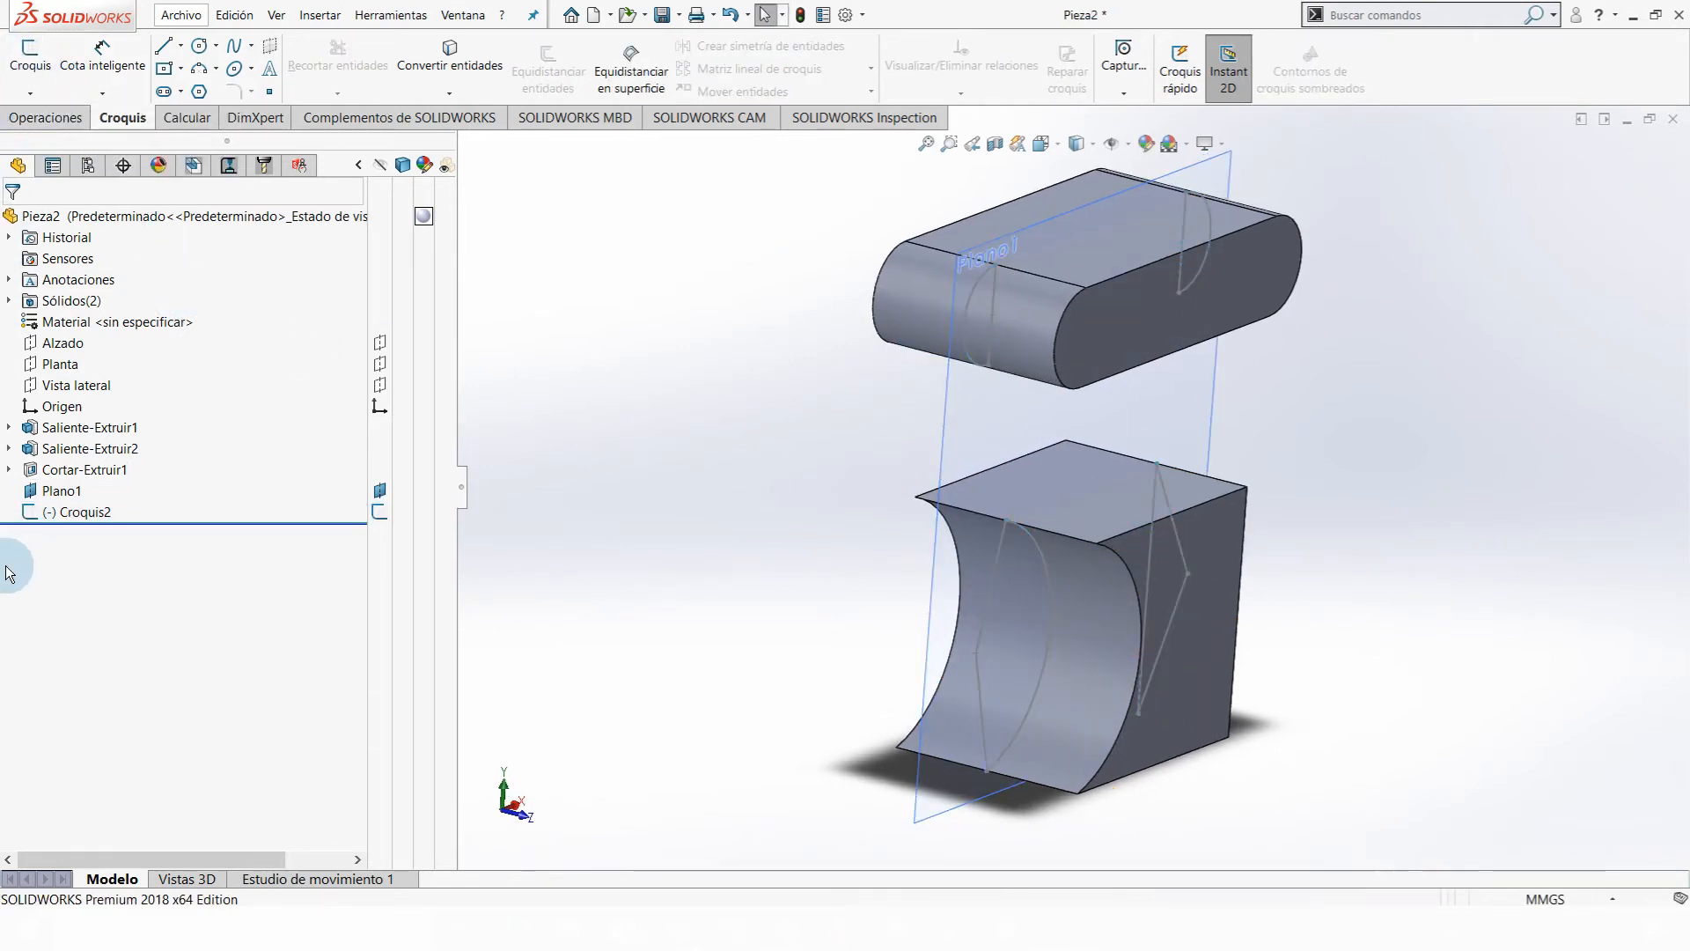
- Start a boss extrusion of Croquis2 using only the lower block's concave-side region and triangular region as selected contours
{"action": "left_click", "coordinate": [3, 498]}
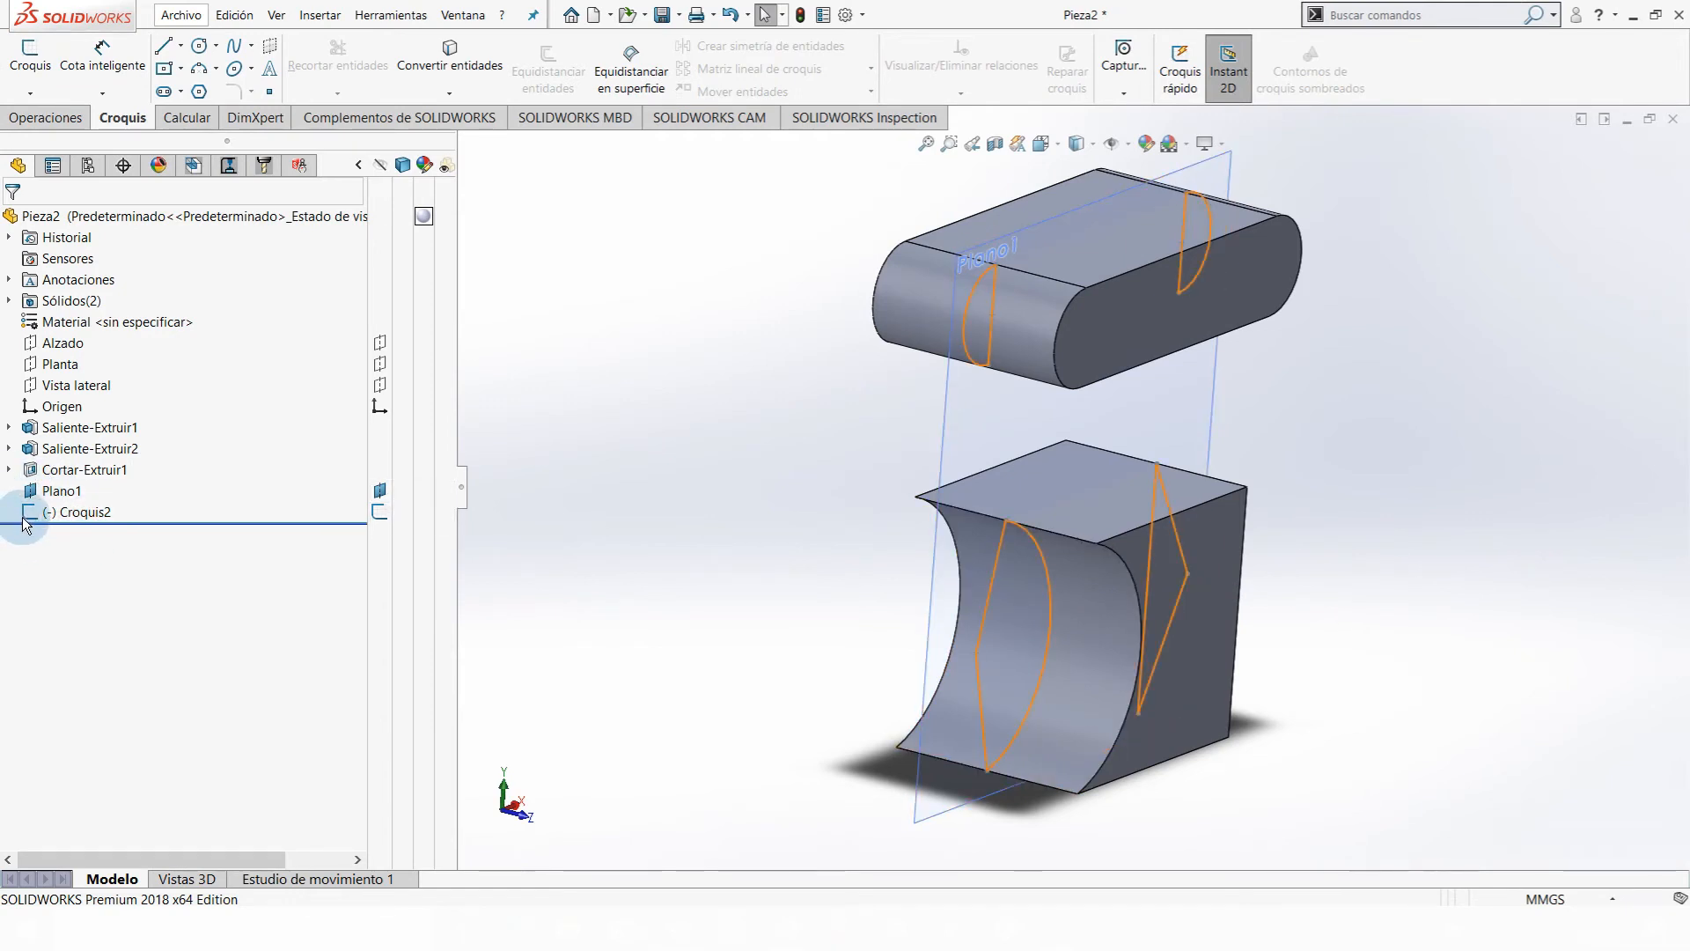
{"action": "left_click", "coordinate": [27, 516]}
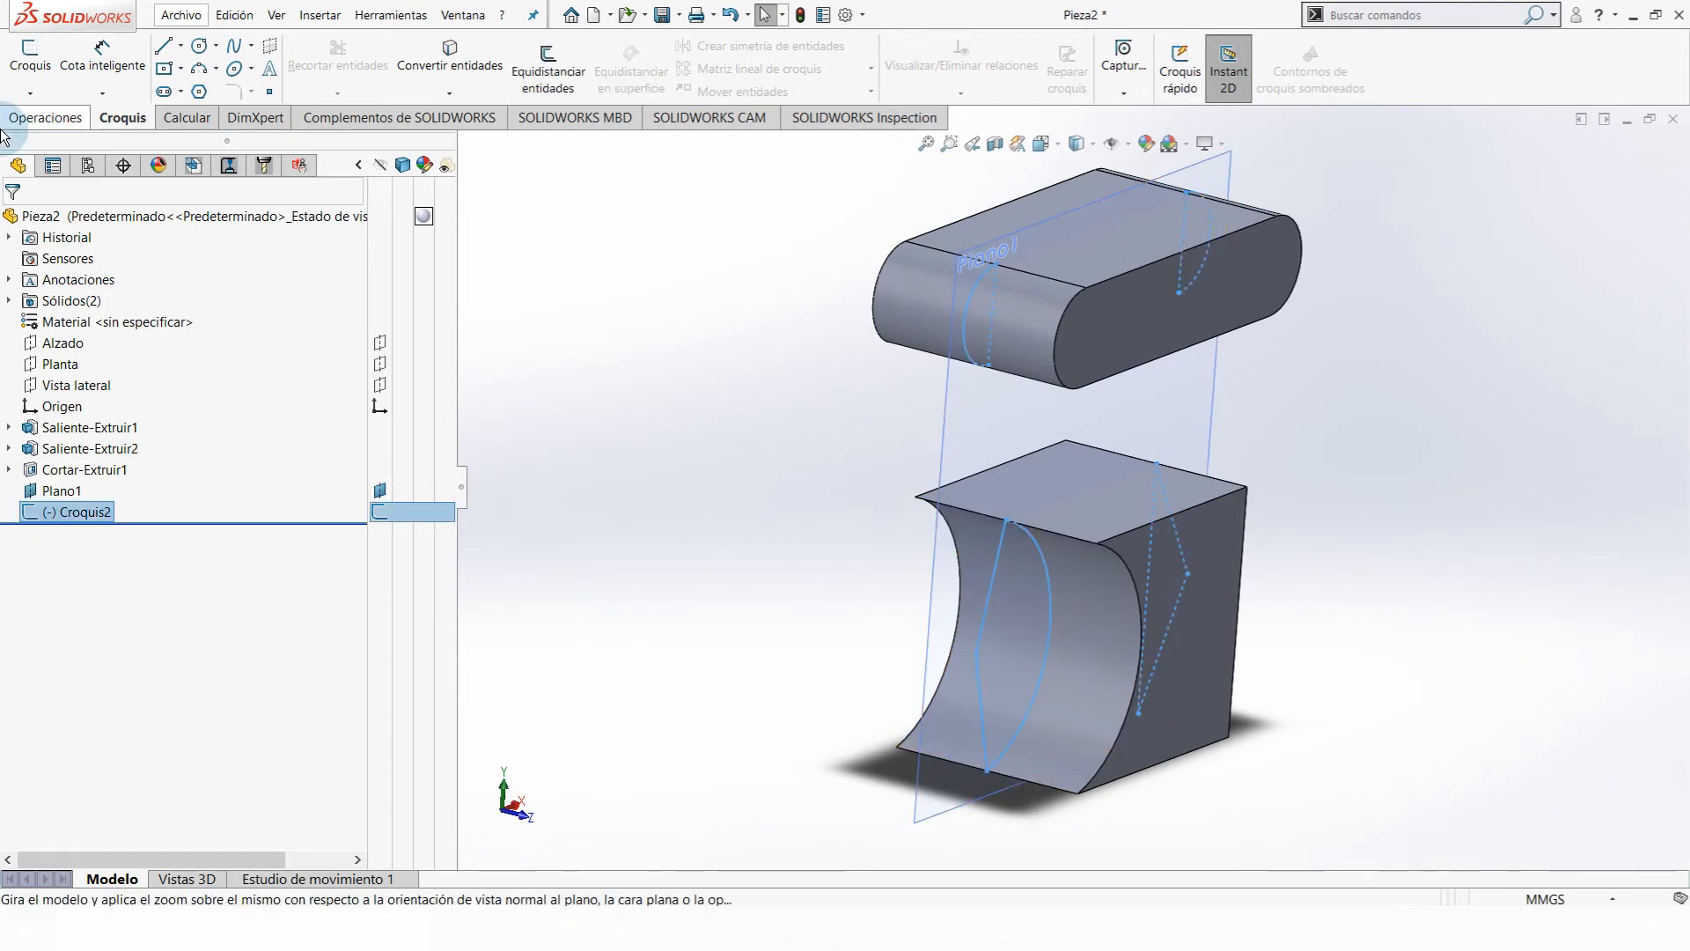
{"action": "left_click", "coordinate": [45, 117]}
{"action": "left_click", "coordinate": [42, 63]}
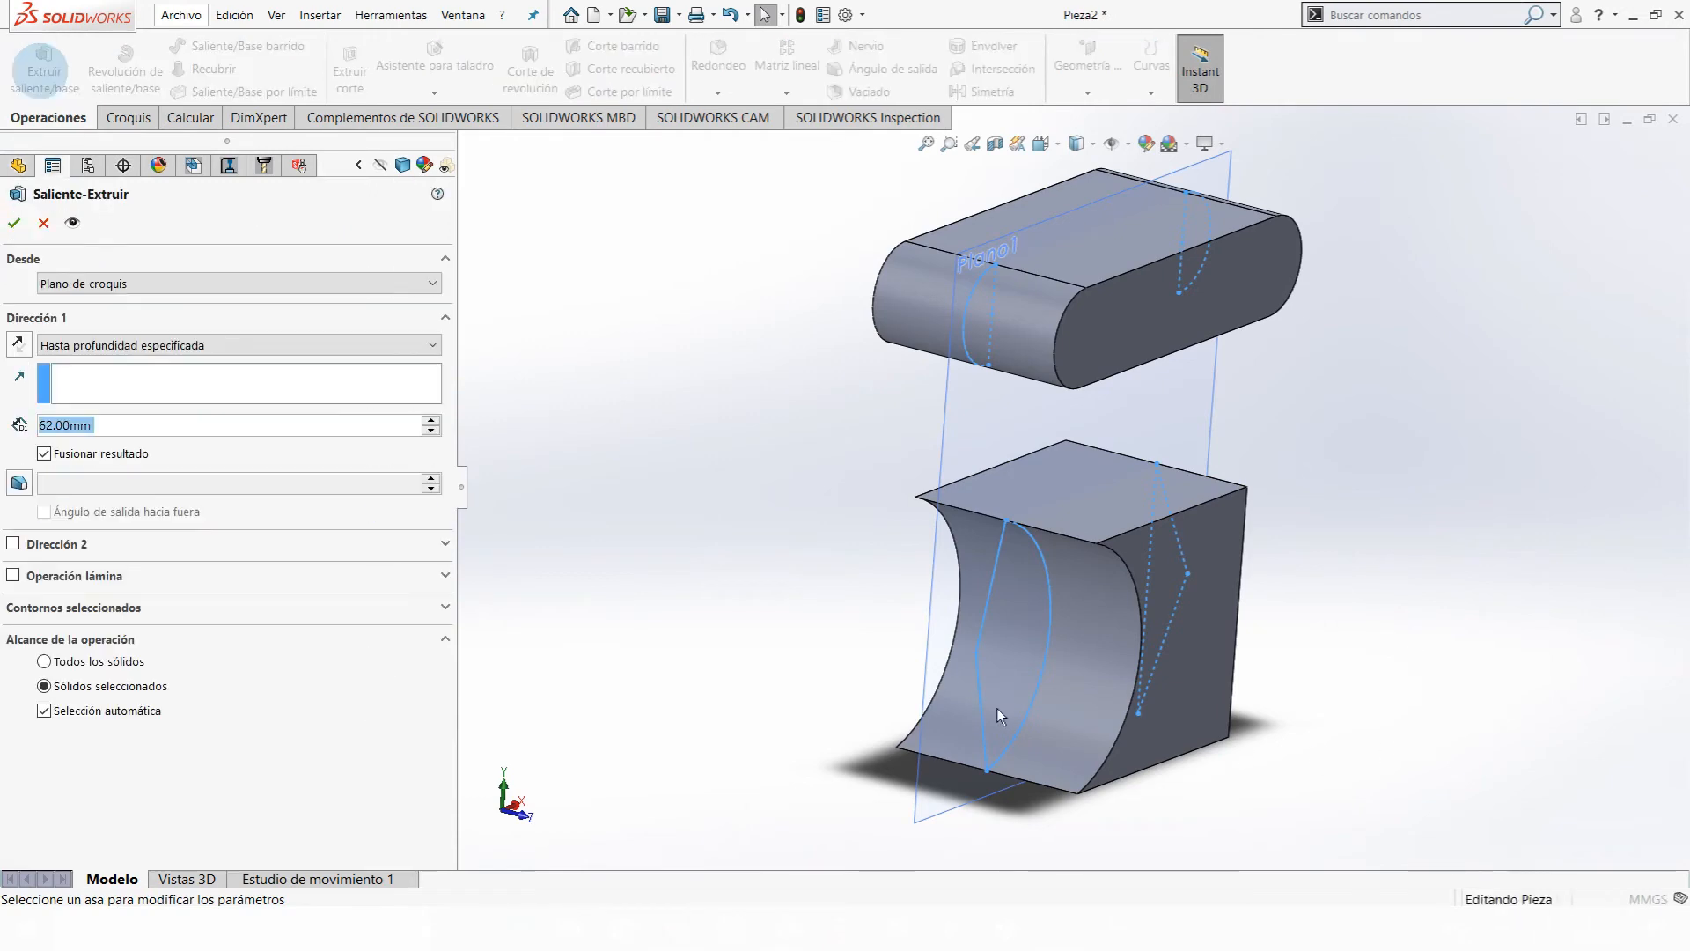
{"action": "middle_click_drag", "start_coordinate": [1132, 630], "coordinate": [1067, 499]}
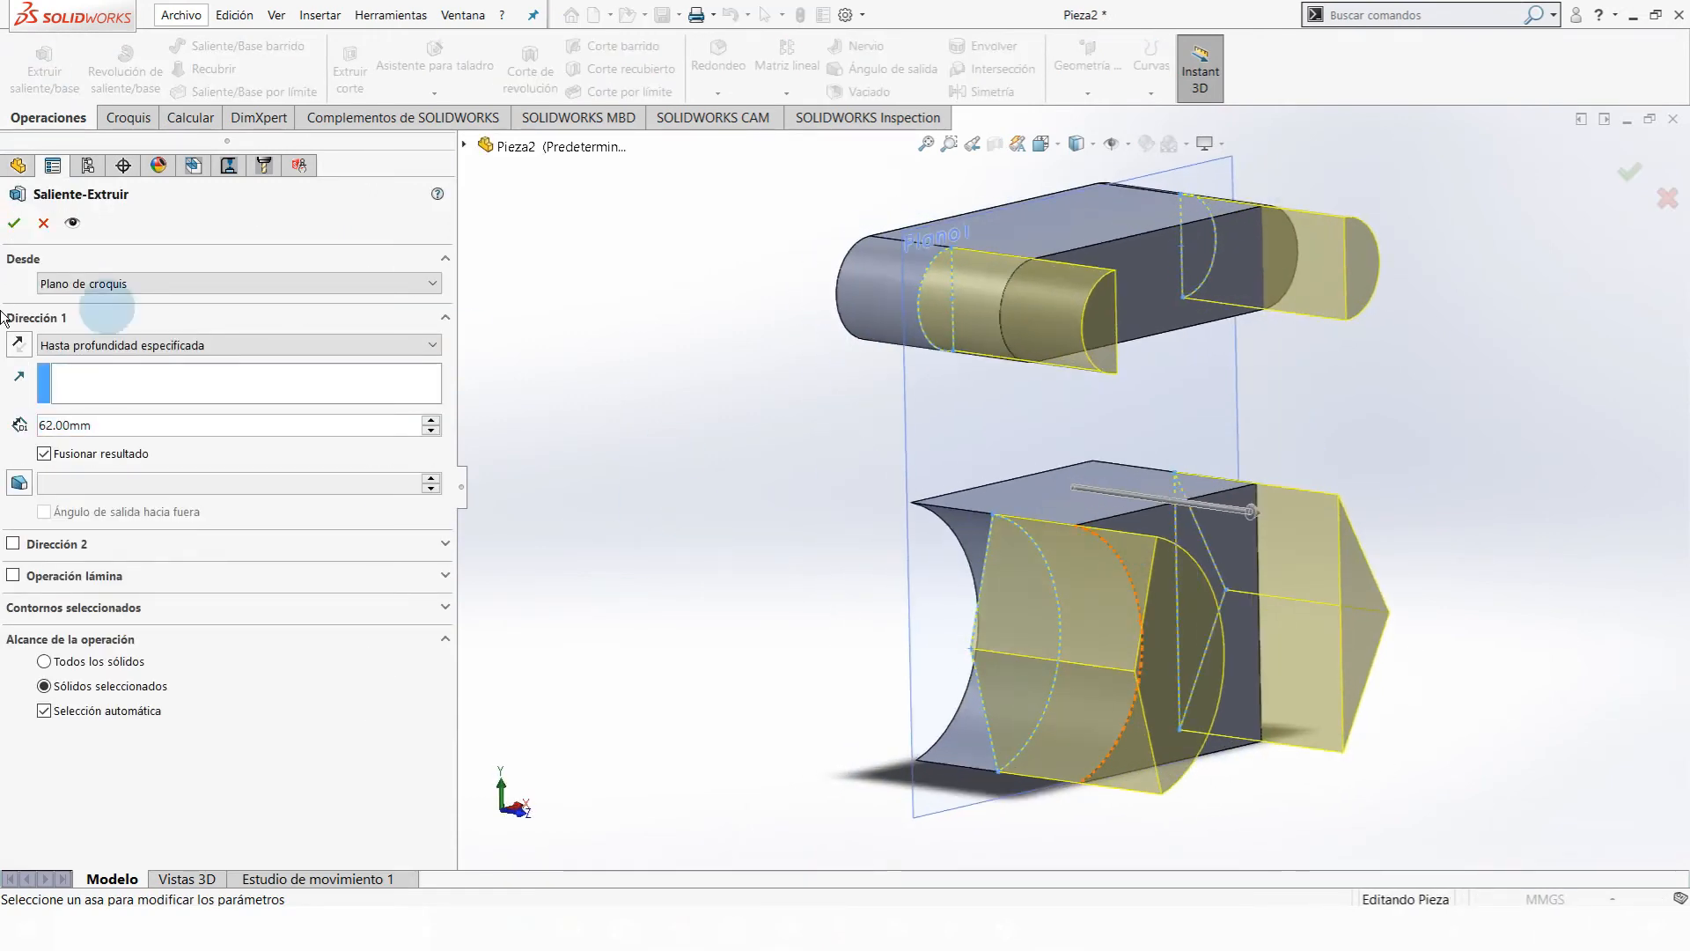
{"action": "left_click", "coordinate": [101, 621]}
{"action": "left_click", "coordinate": [87, 633]}
{"action": "key", "text": "Delete"}
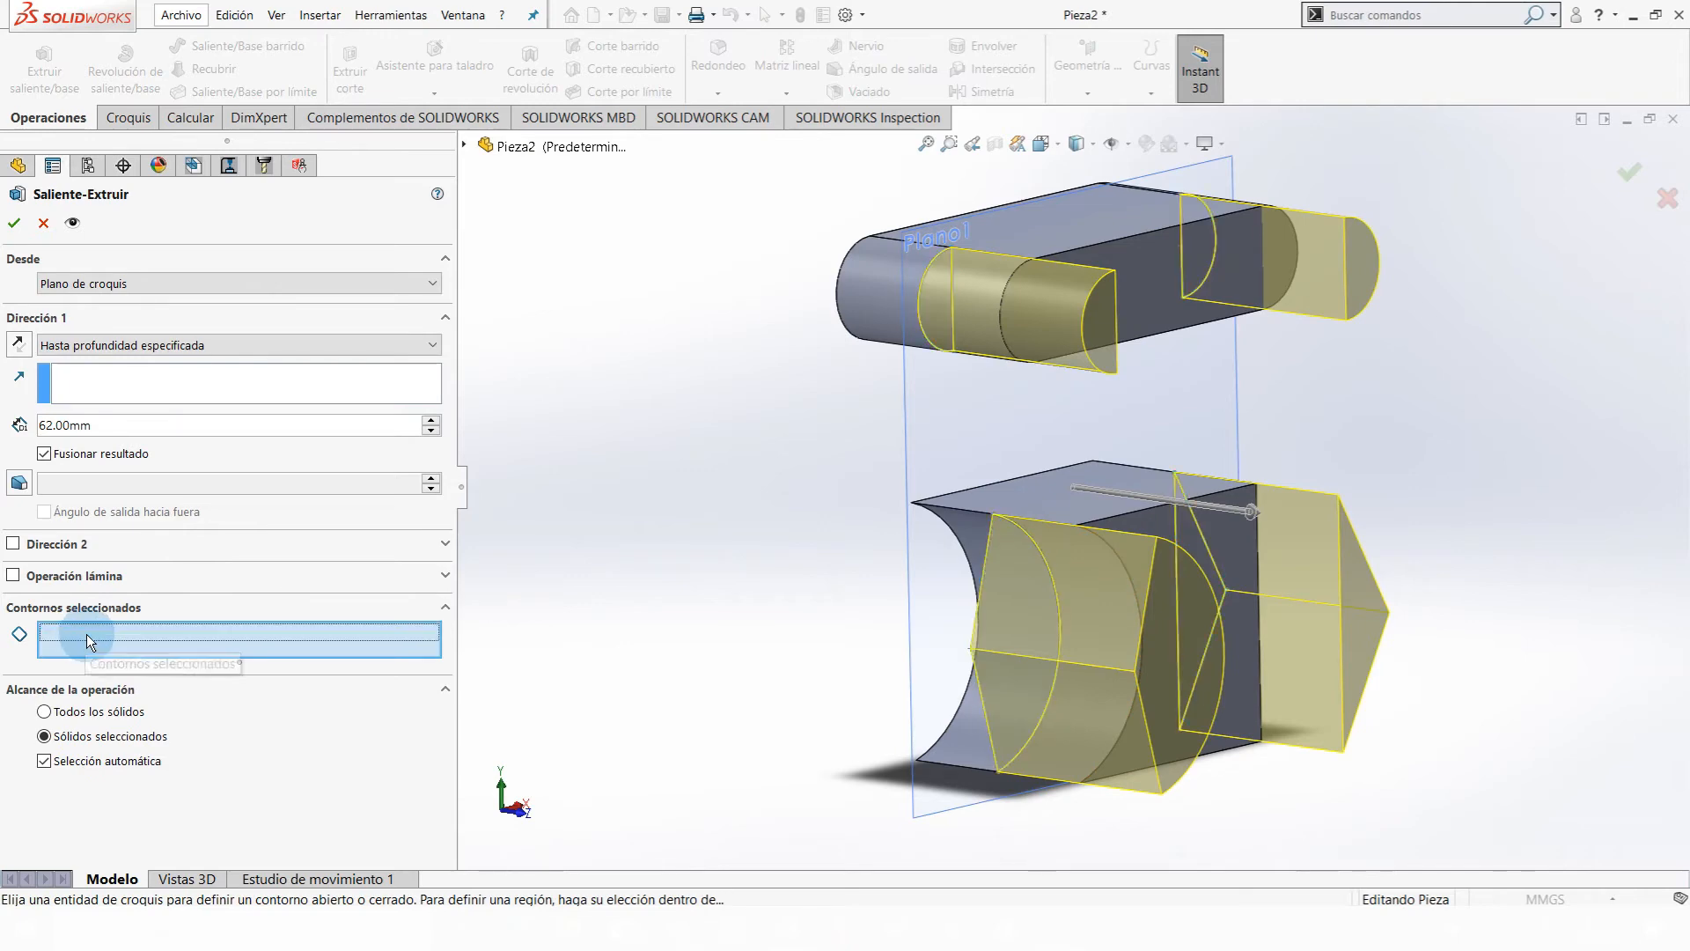
{"action": "left_click", "coordinate": [1057, 625]}
{"action": "middle_click_drag", "start_coordinate": [1113, 642], "coordinate": [1267, 555]}
{"action": "left_click", "coordinate": [1272, 554]}
{"action": "middle_click_drag", "start_coordinate": [705, 558], "coordinate": [297, 541]}
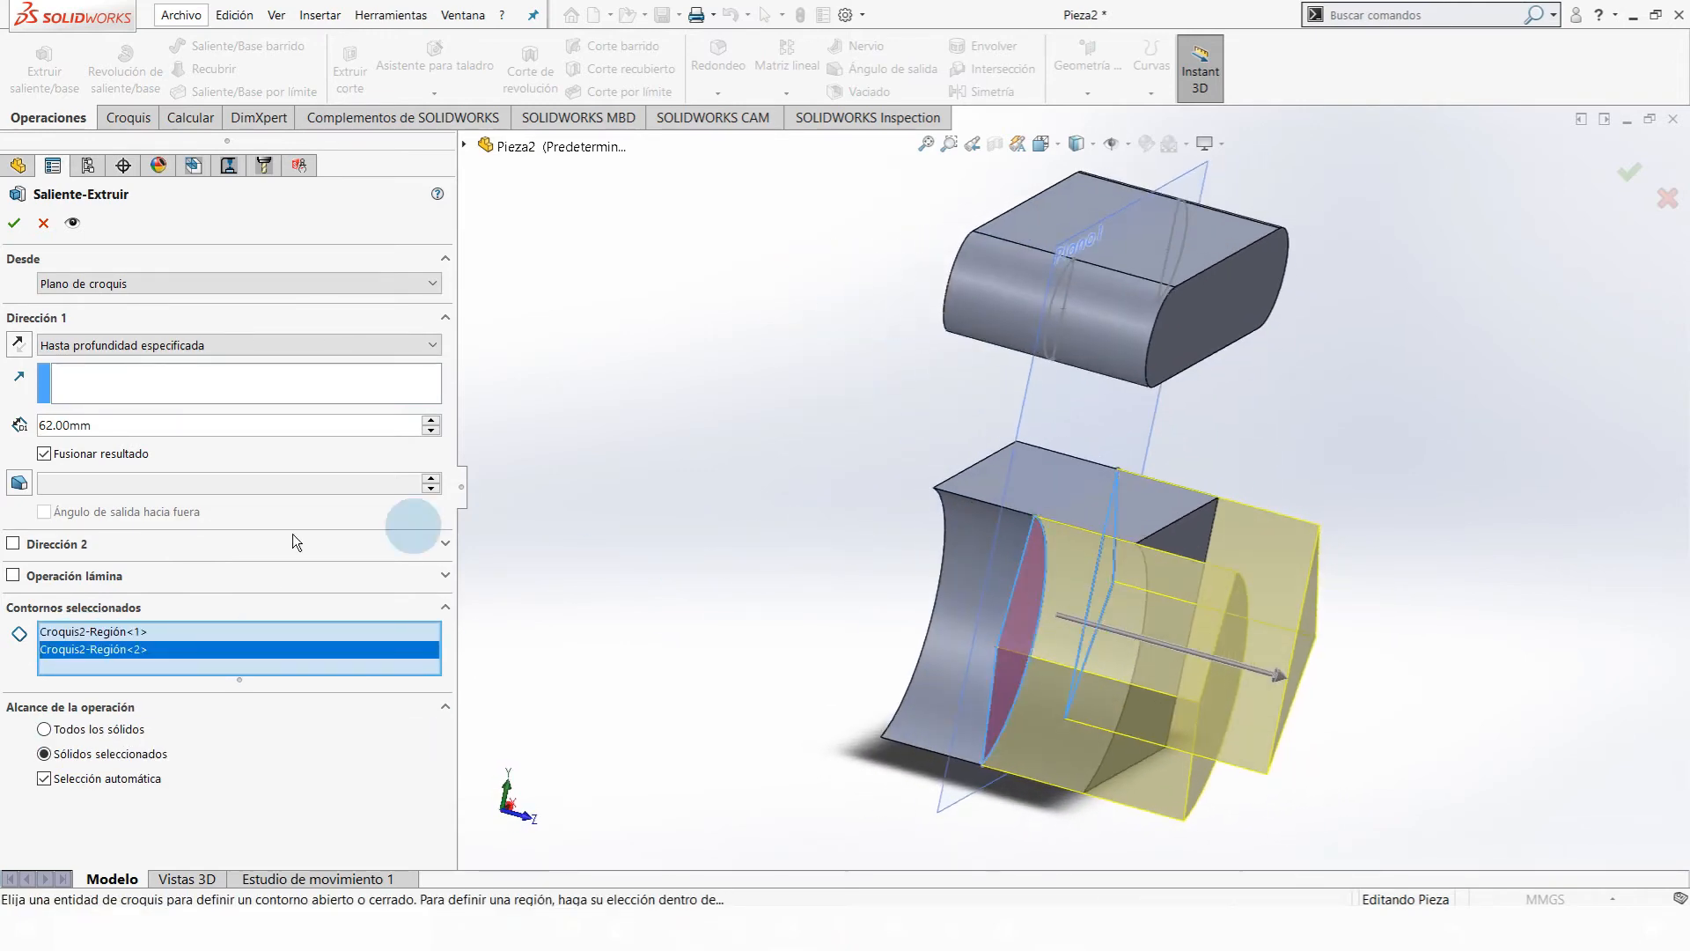
- Set Direction 1 to offset from surface, referencing the lower block's front flat face with a 5 mm offset
{"action": "left_click", "coordinate": [132, 345]}
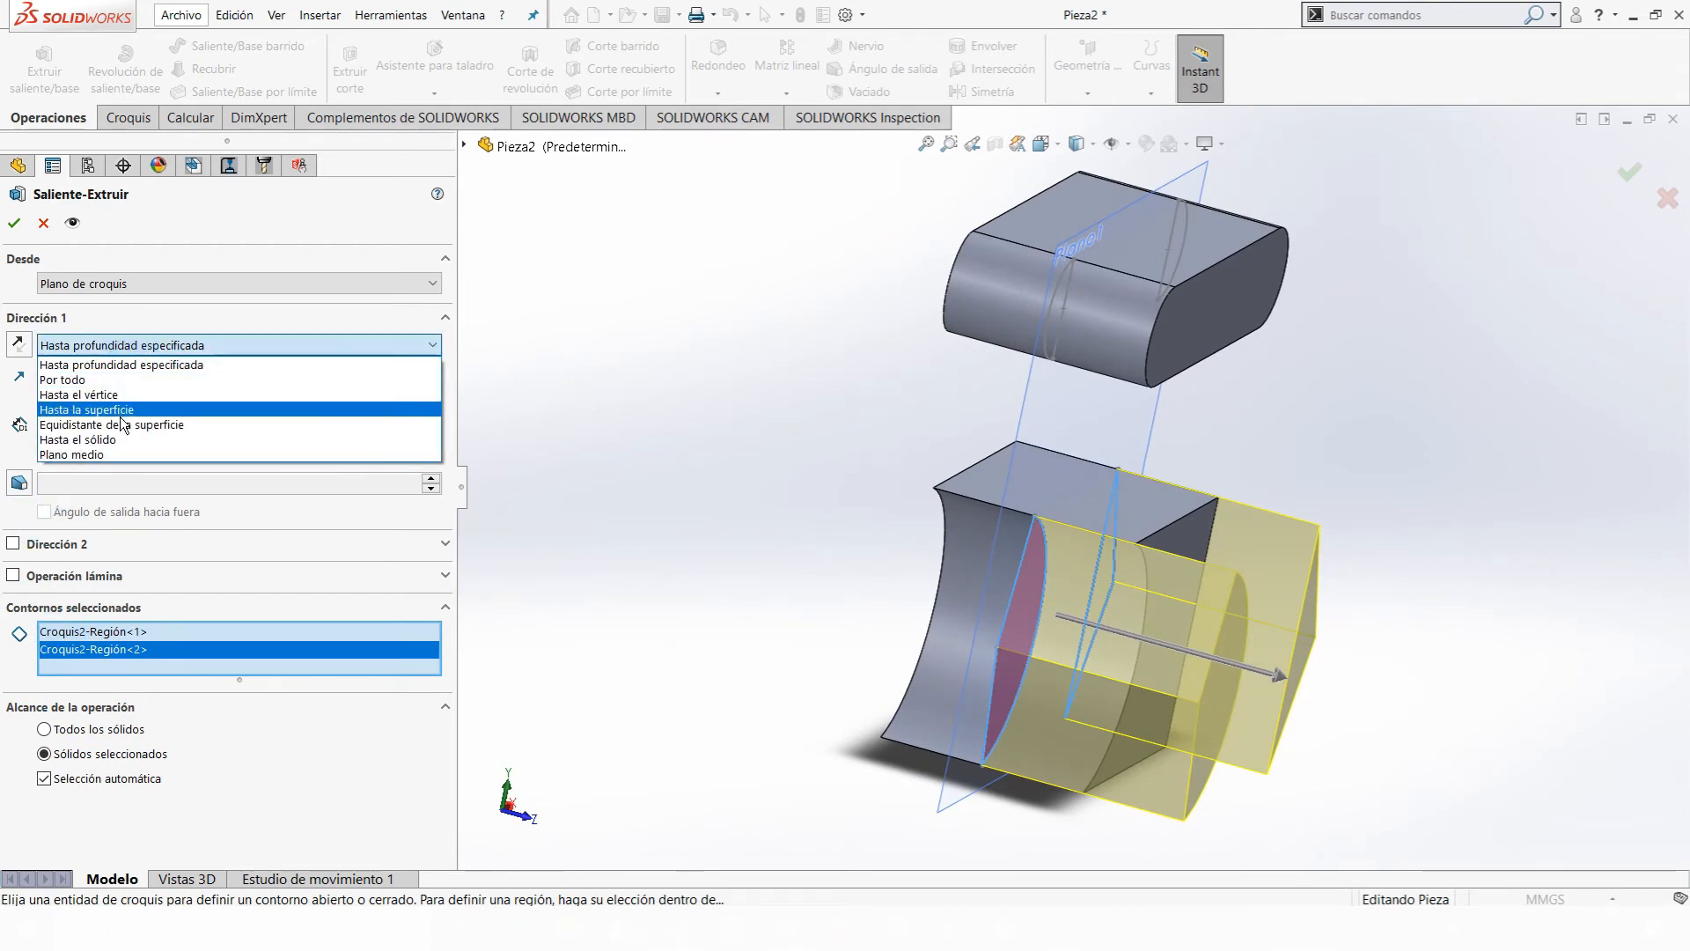
{"action": "left_click", "coordinate": [155, 421]}
{"action": "left_click", "coordinate": [1185, 565]}
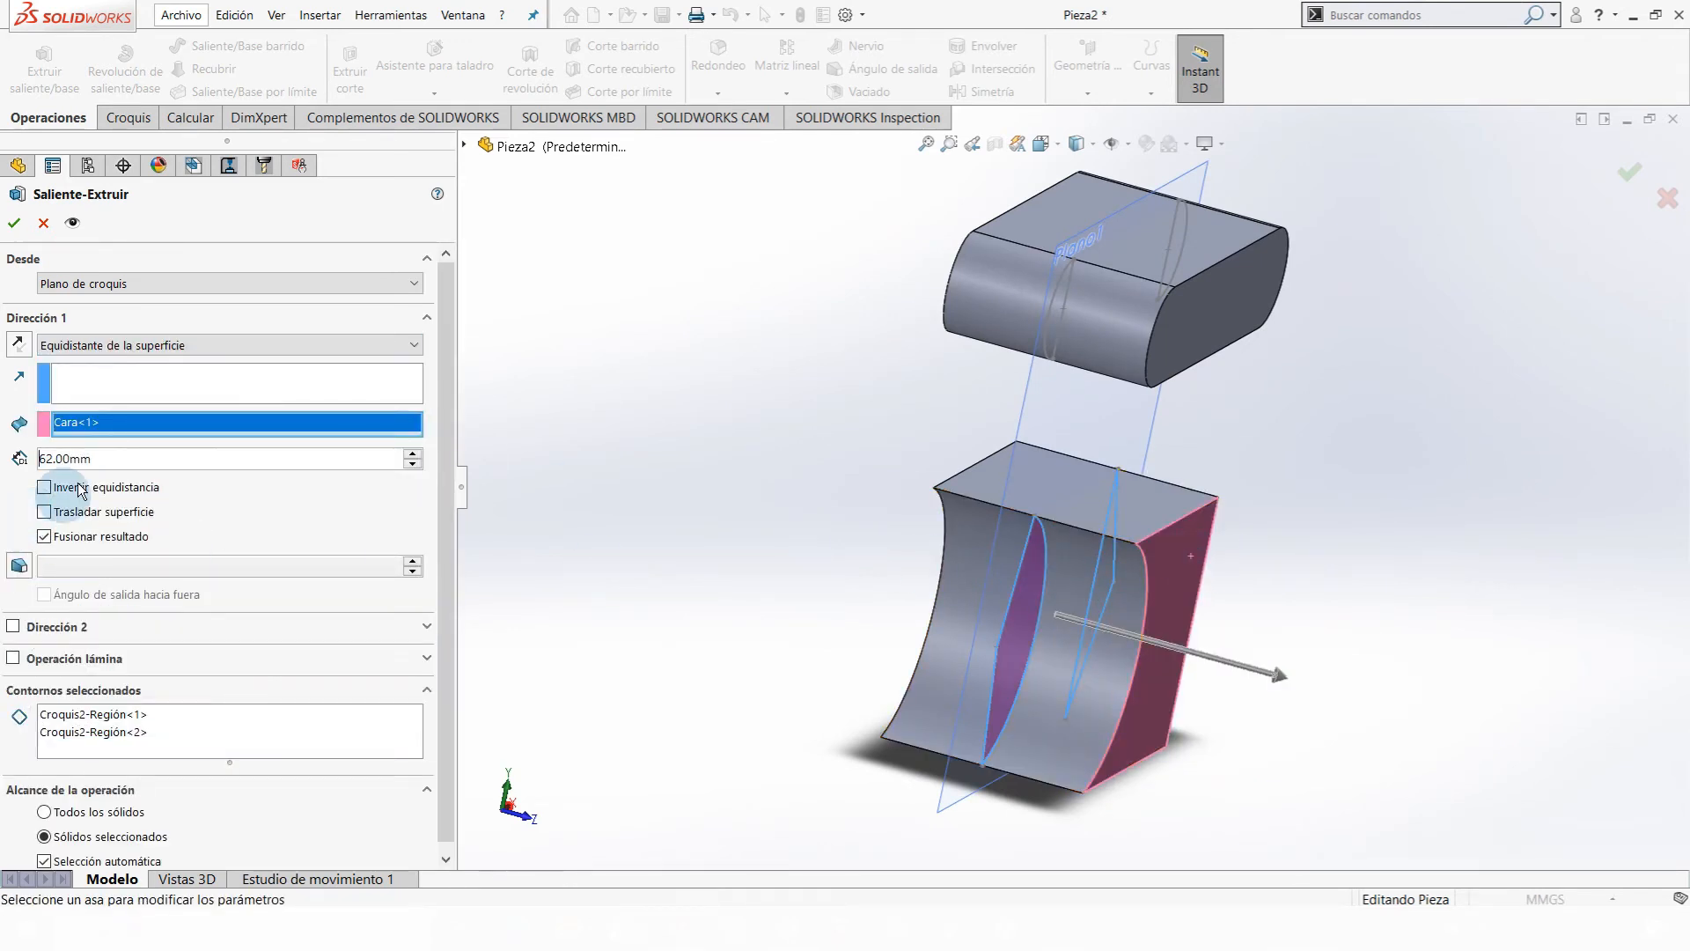
{"action": "type", "text": "5"}
{"action": "key", "text": "Return"}
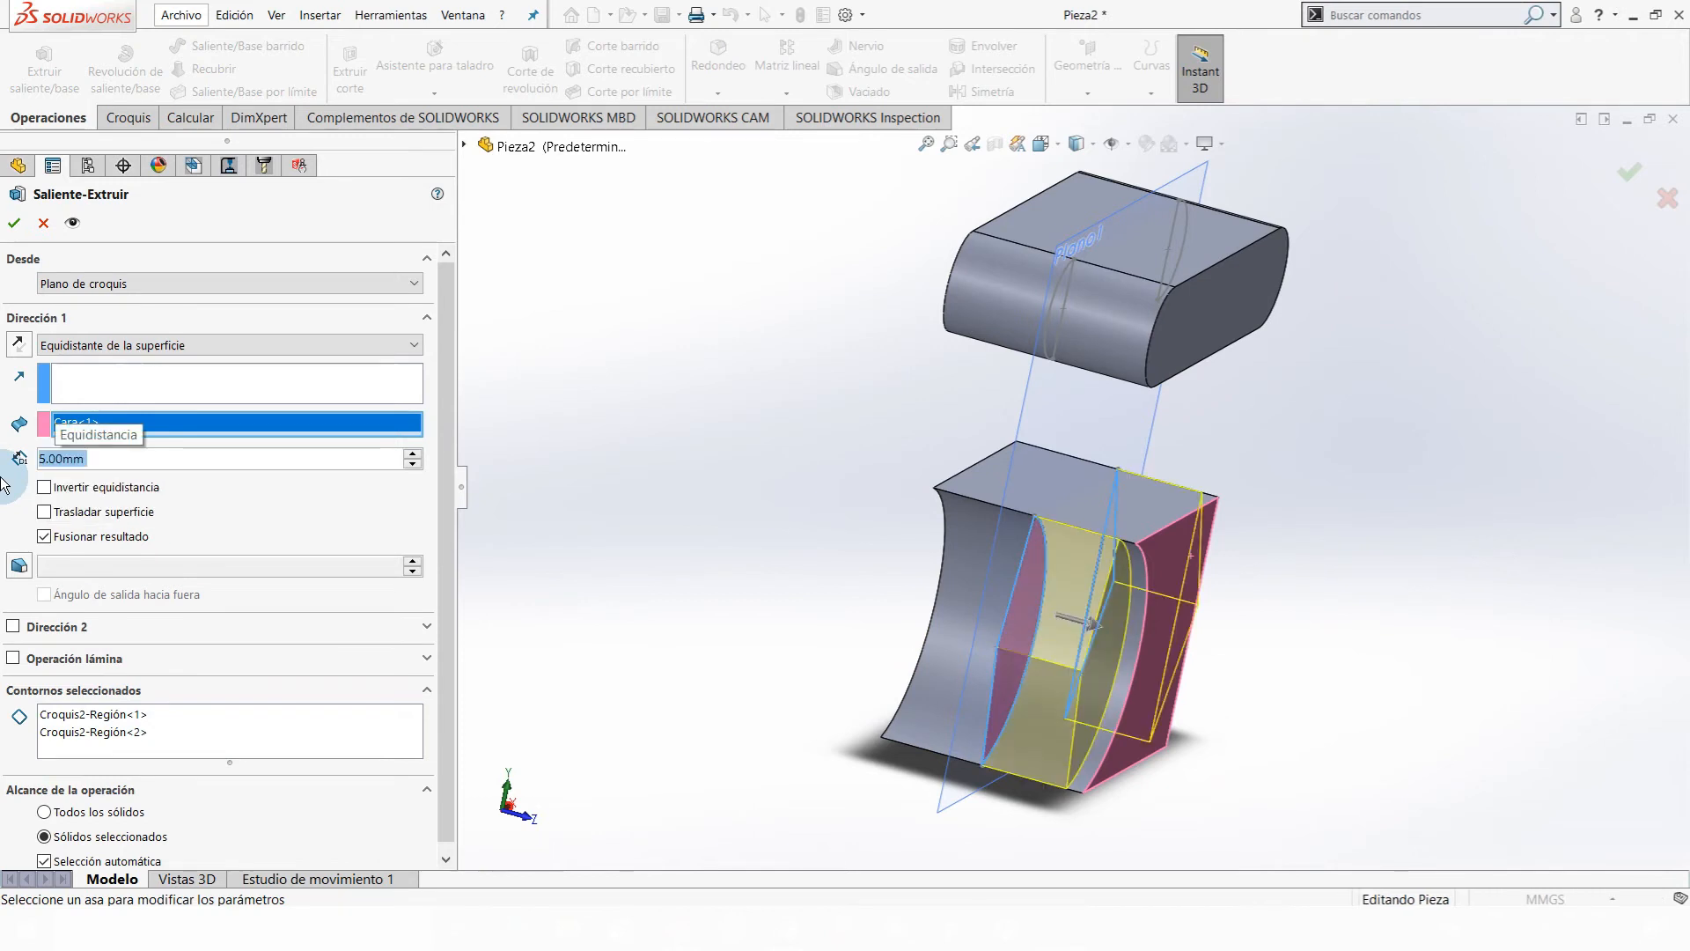
- Enable Direction 2 and set it to offset from surface, 5 mm from the lower block's rear flat face
{"action": "left_click", "coordinate": [13, 626]}
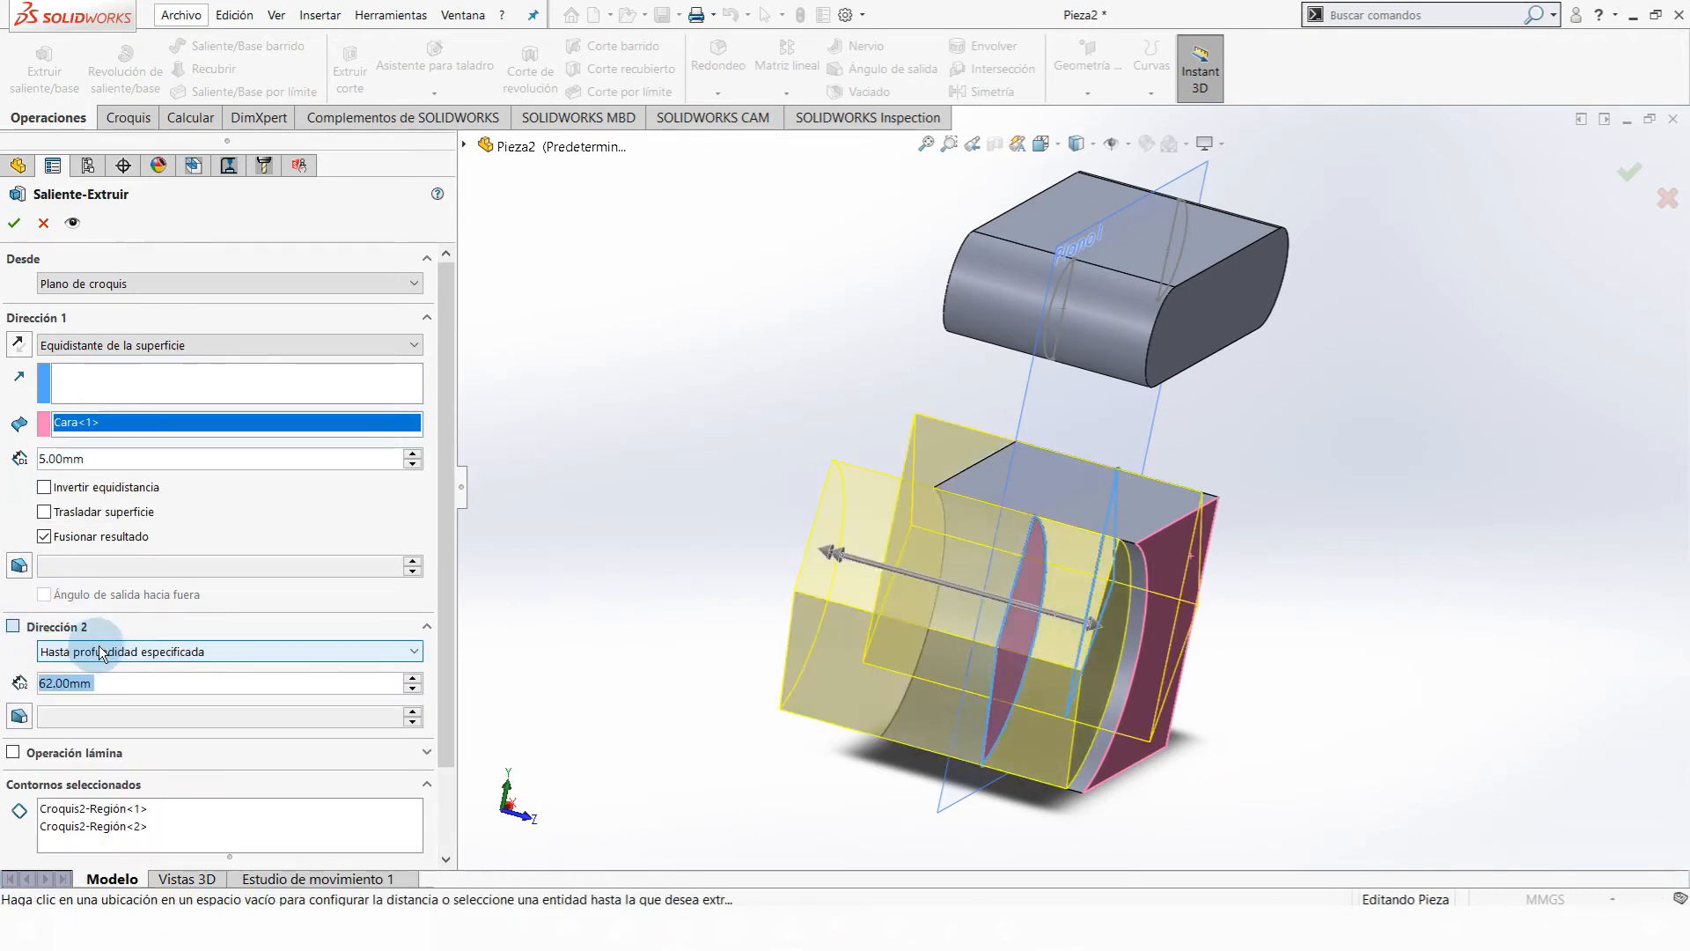
{"action": "left_click", "coordinate": [326, 652]}
{"action": "left_click", "coordinate": [227, 733]}
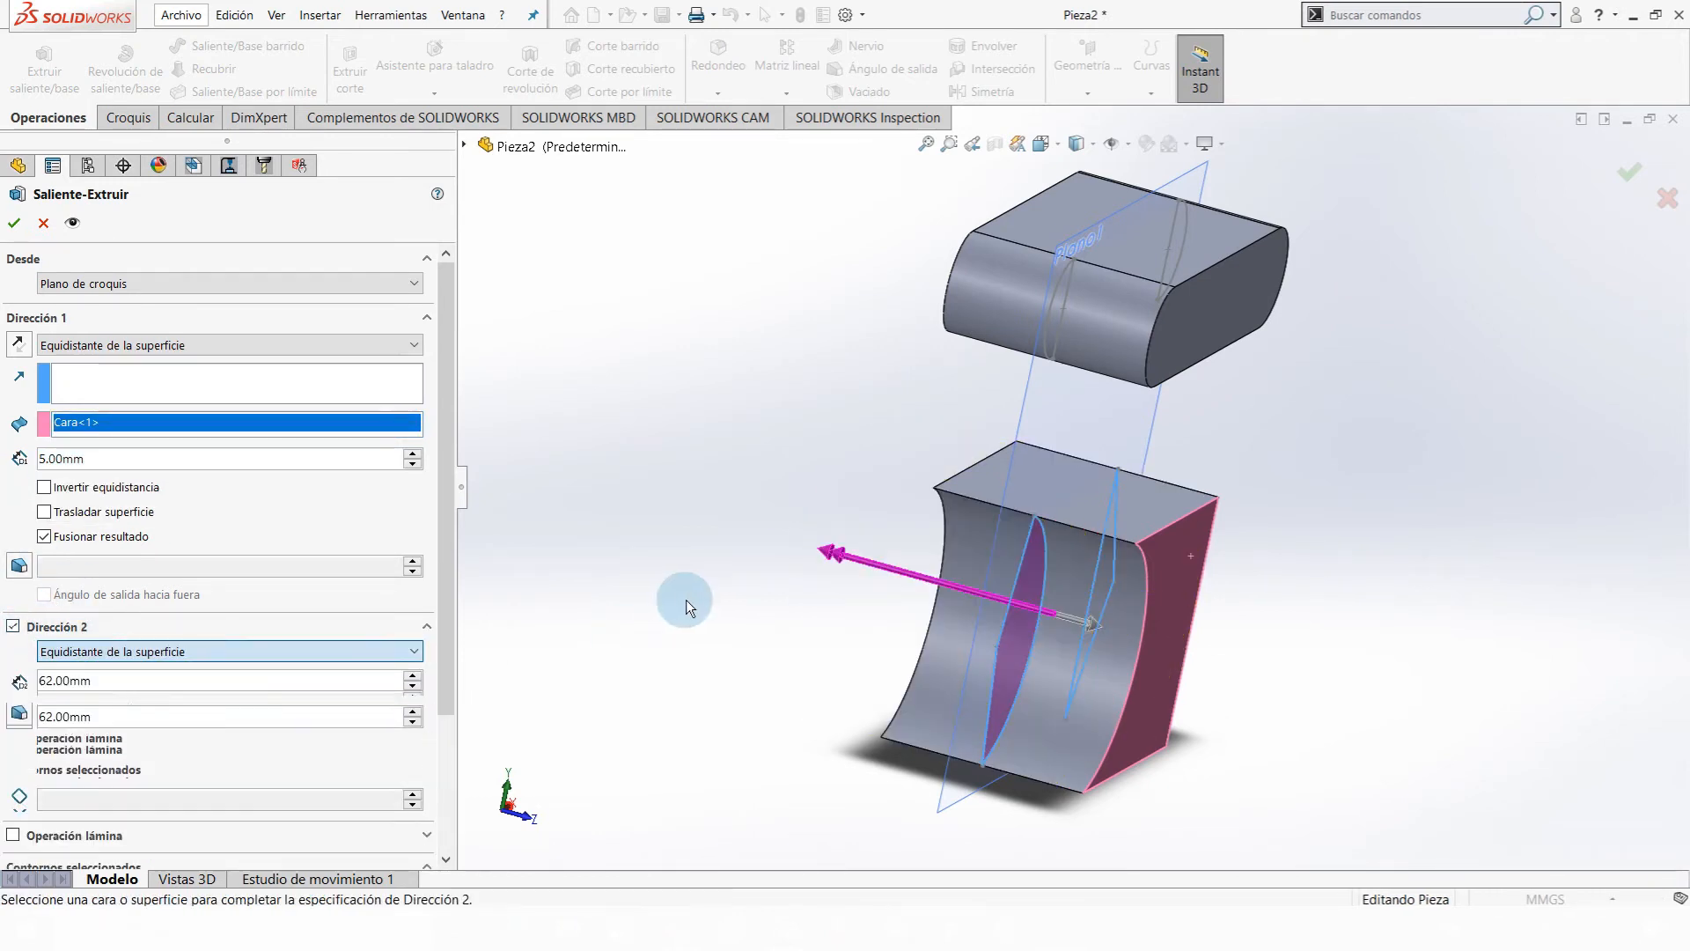
{"action": "middle_click_drag", "start_coordinate": [679, 596], "coordinate": [962, 536]}
{"action": "left_click", "coordinate": [966, 479]}
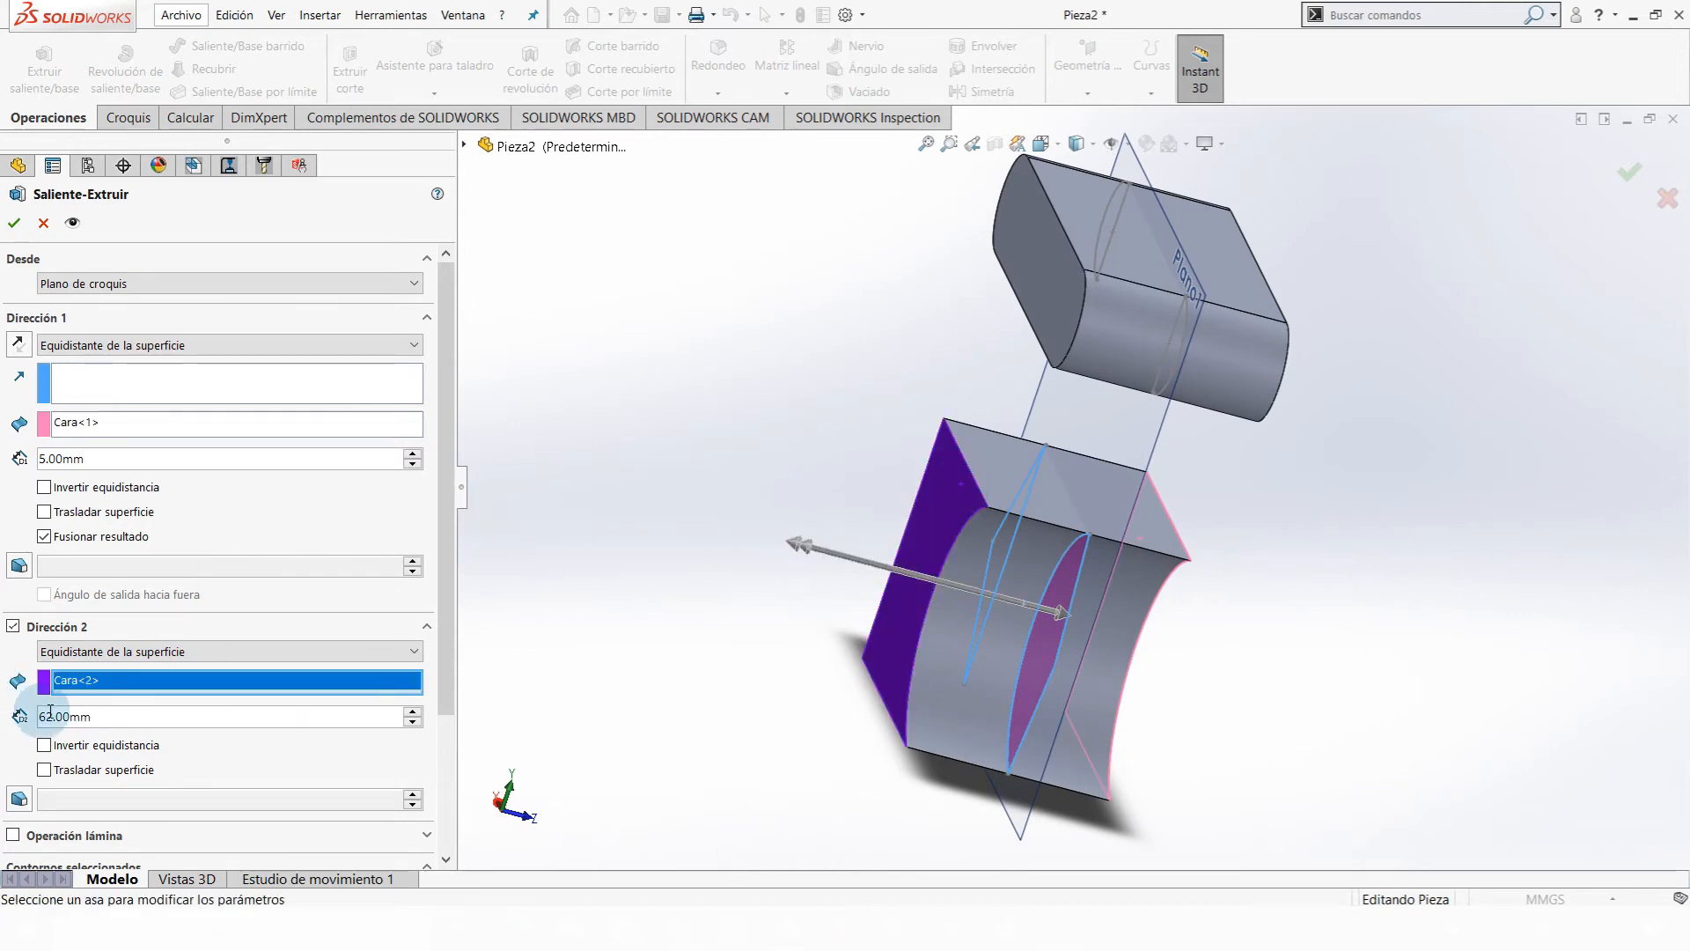
{"action": "type", "text": "5"}
{"action": "key", "text": "Return"}
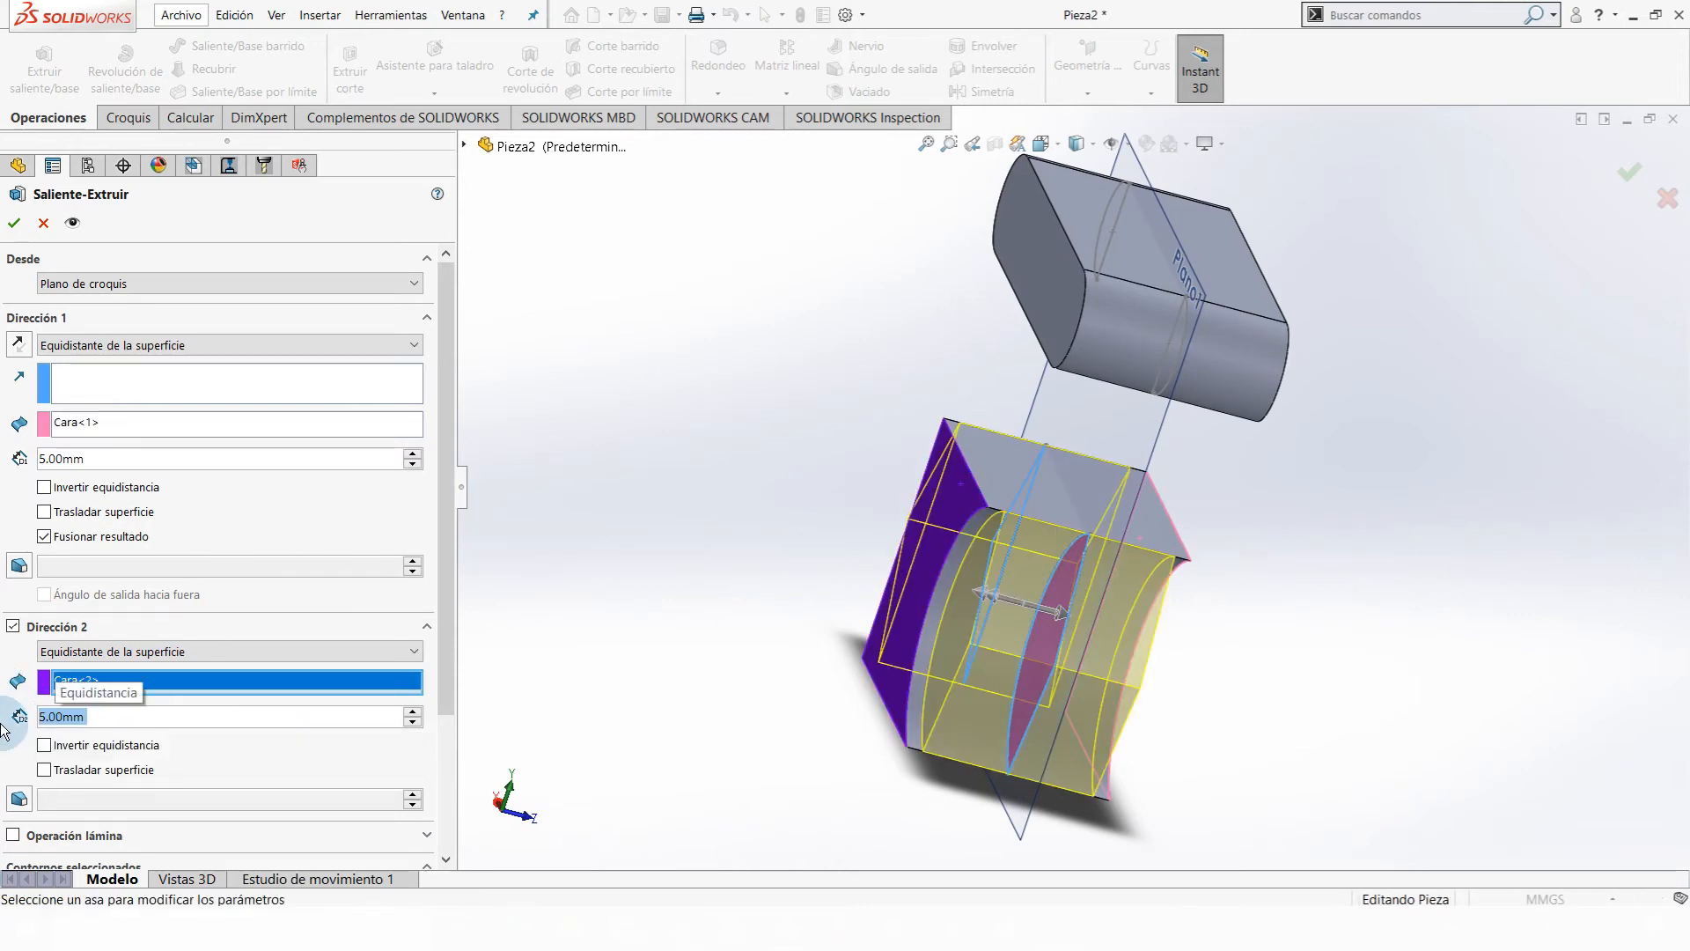
- Check the two-direction extrusion preview around the lower block and accept the extrusion
{"action": "middle_click_drag", "start_coordinate": [1268, 629], "coordinate": [1299, 597]}
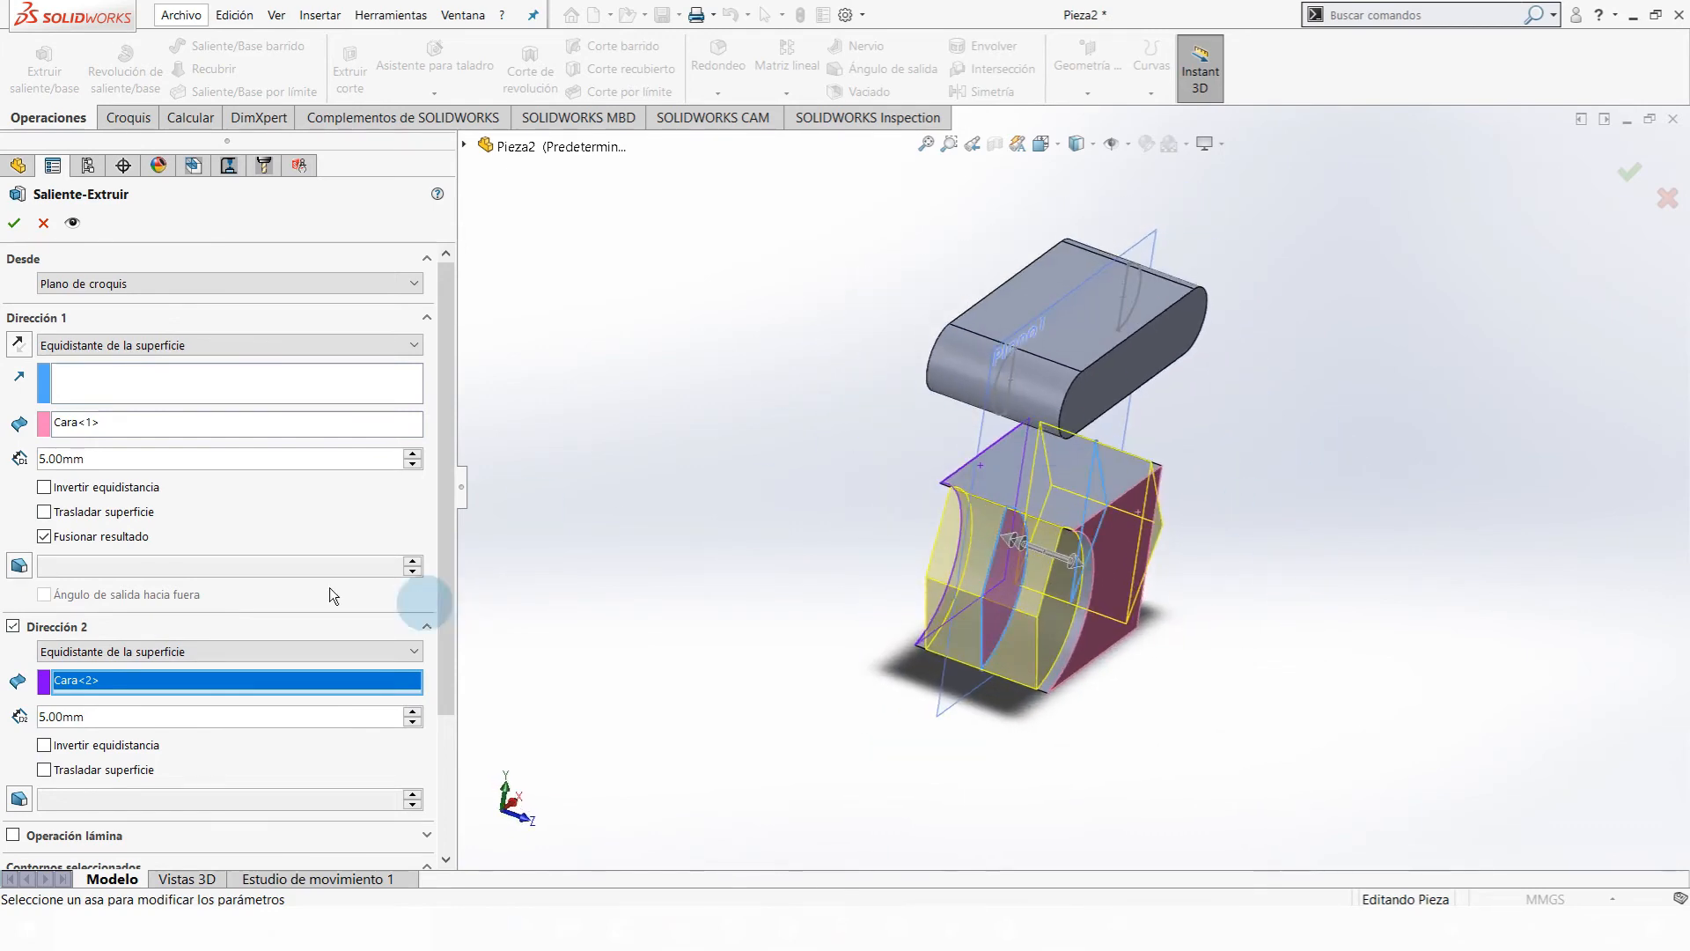
{"action": "scroll", "coordinate": [1090, 500], "scroll_direction": "down", "scroll_amount": 5}
{"action": "middle_click_drag", "start_coordinate": [1091, 495], "coordinate": [1055, 453]}
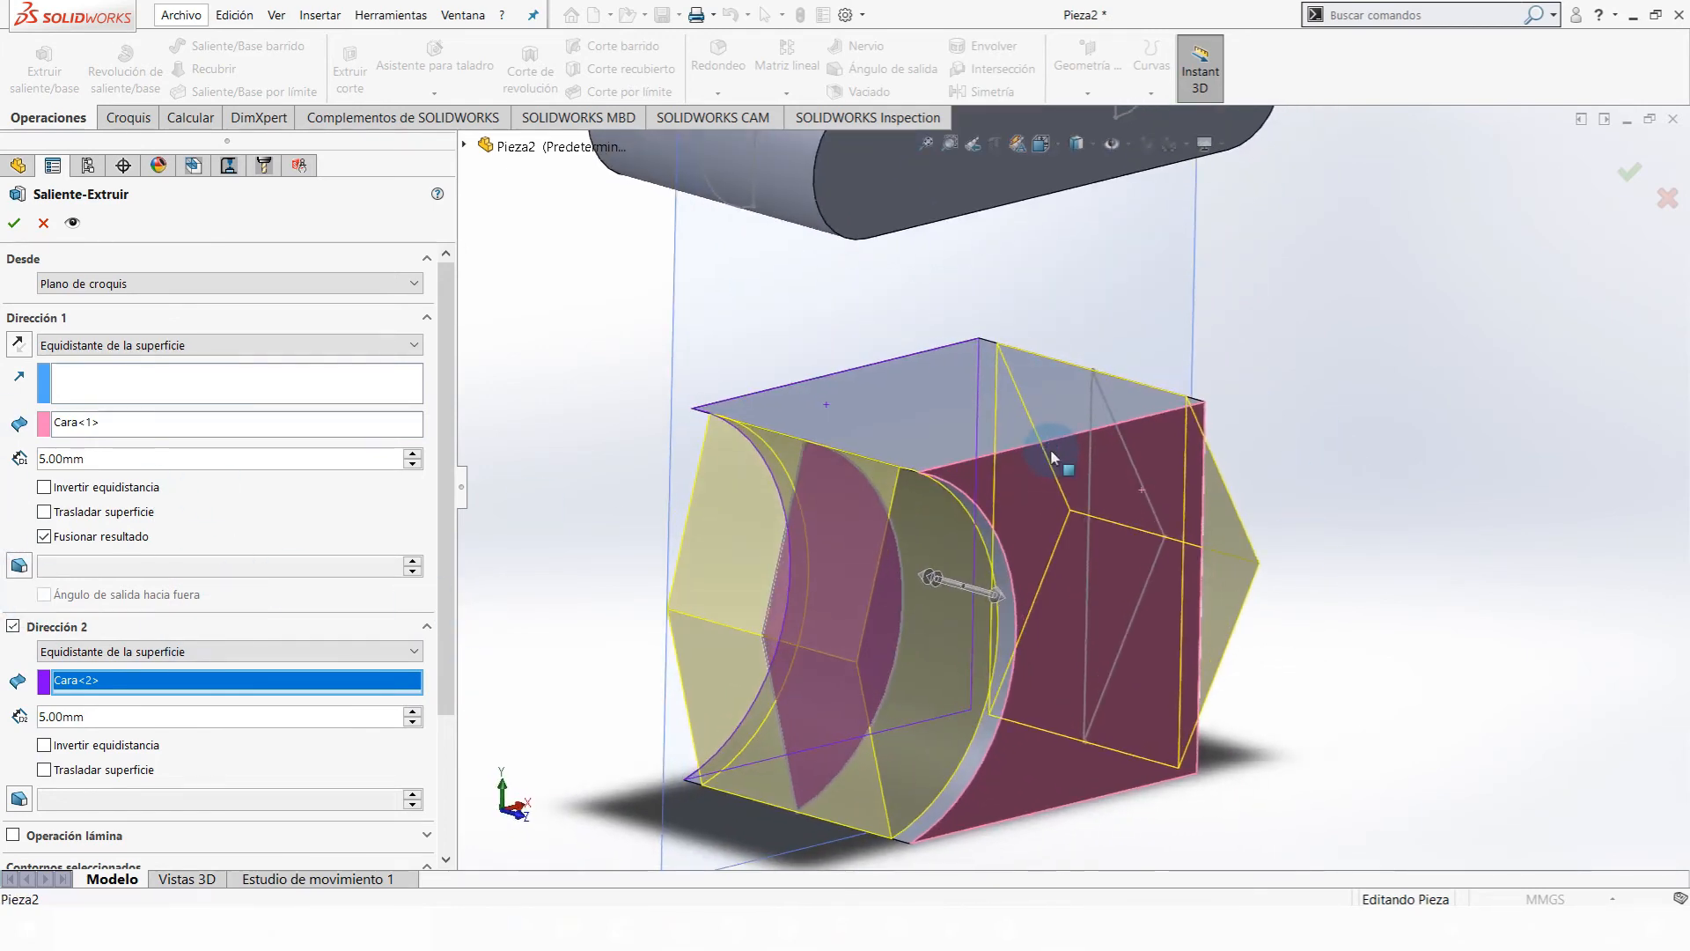
{"action": "scroll", "coordinate": [1052, 447], "scroll_direction": "up", "scroll_amount": 5}
{"action": "scroll", "coordinate": [937, 277], "scroll_direction": "down", "scroll_amount": 2}
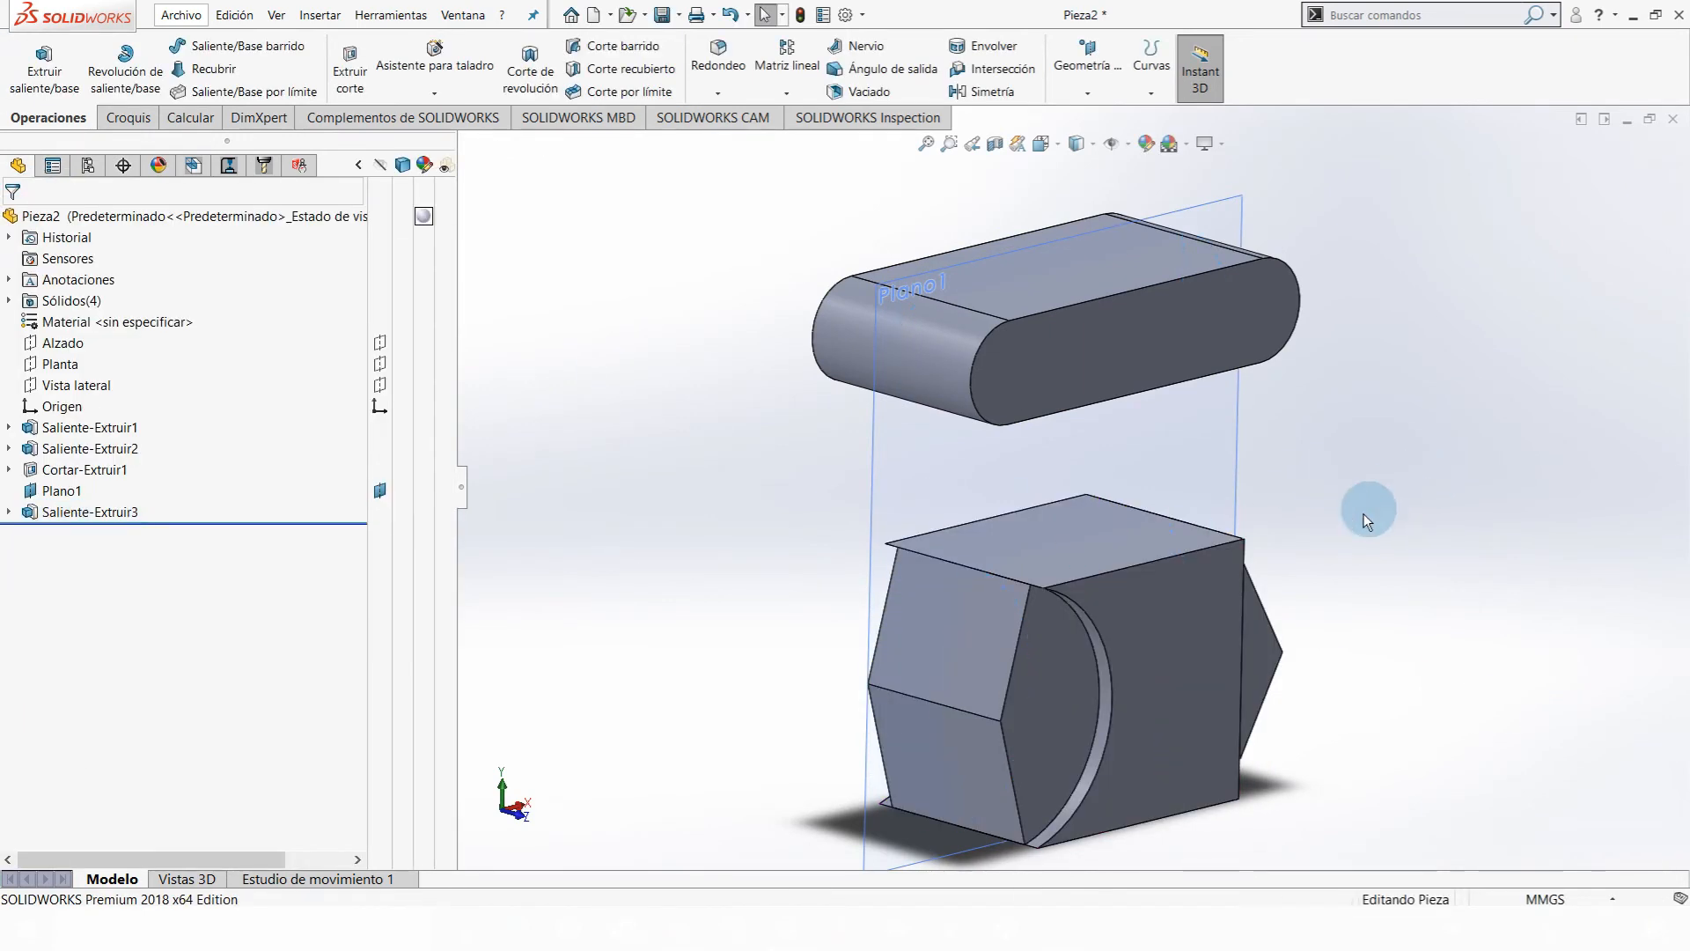
- Start an extruded cut that reuses Croquis2 from the Saliente-Extruir3 feature
{"action": "middle_click_drag", "start_coordinate": [1148, 687], "coordinate": [1123, 625]}
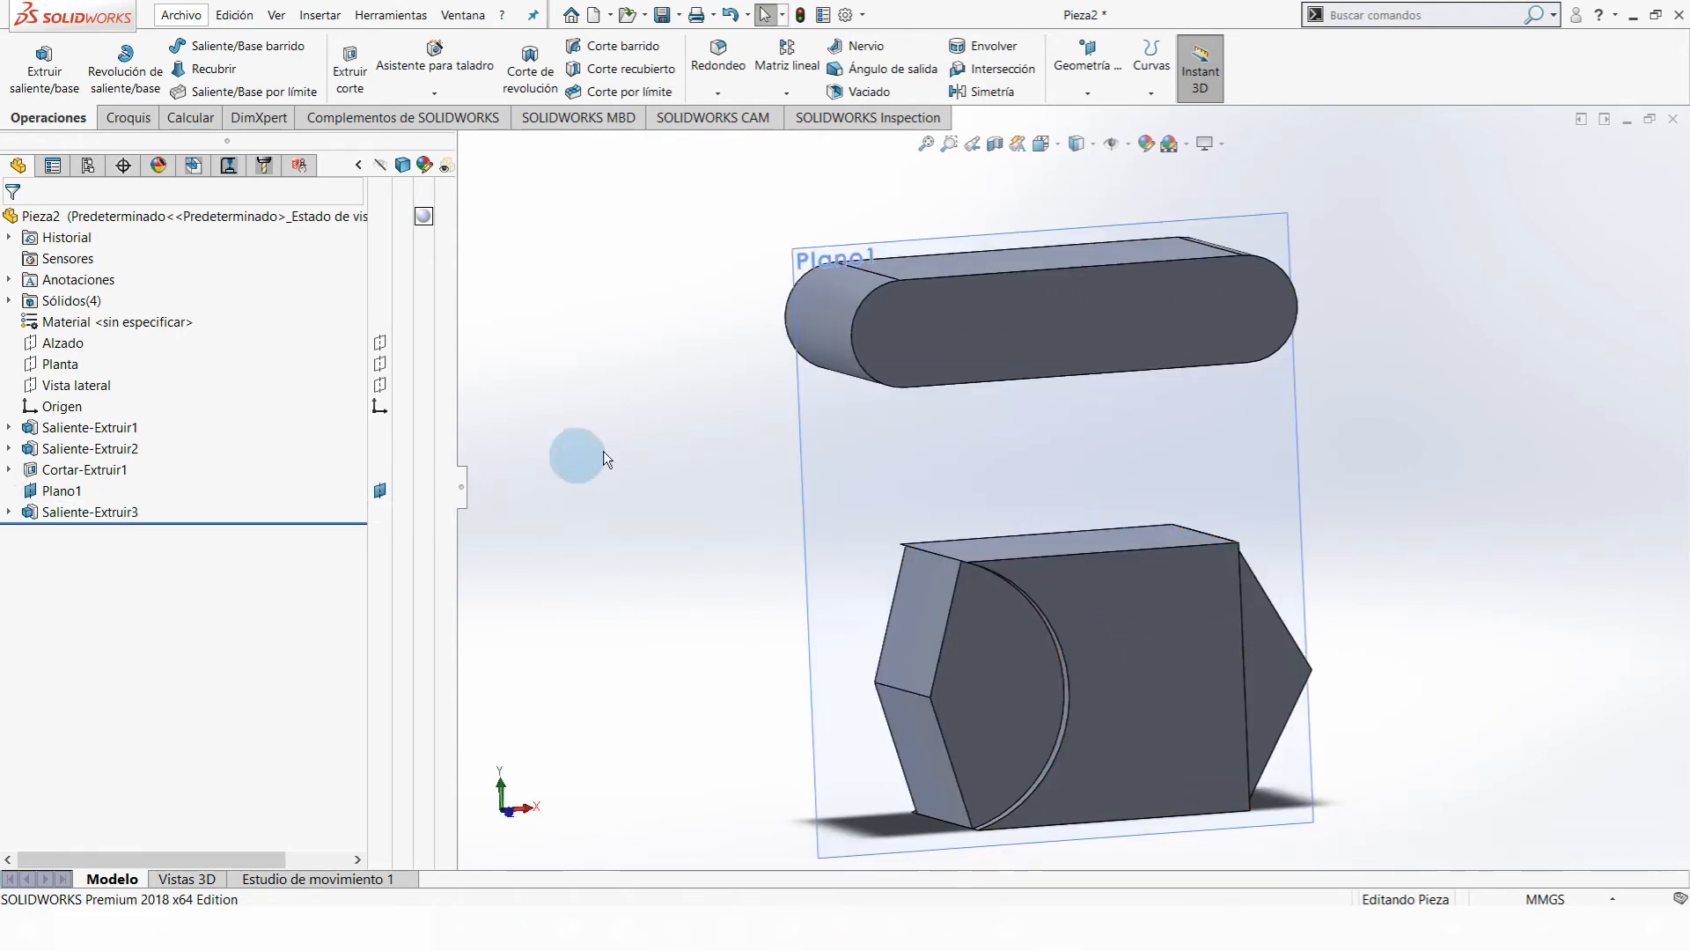
{"action": "left_click", "coordinate": [9, 513]}
{"action": "left_click", "coordinate": [67, 534]}
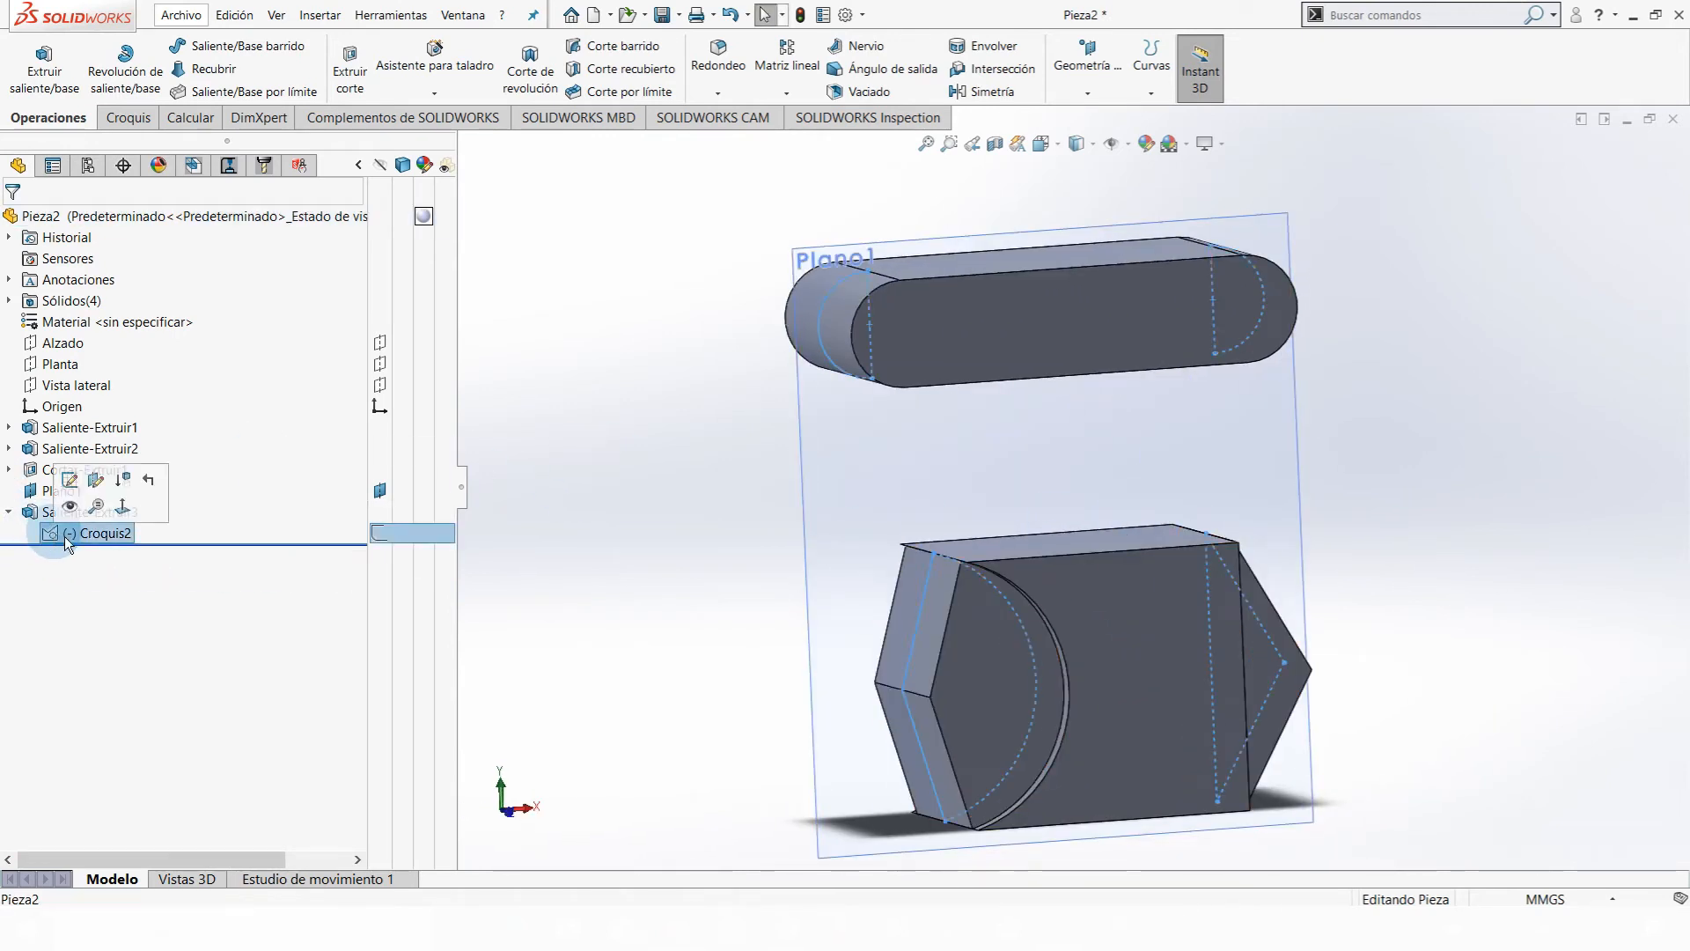
{"action": "left_click", "coordinate": [536, 449]}
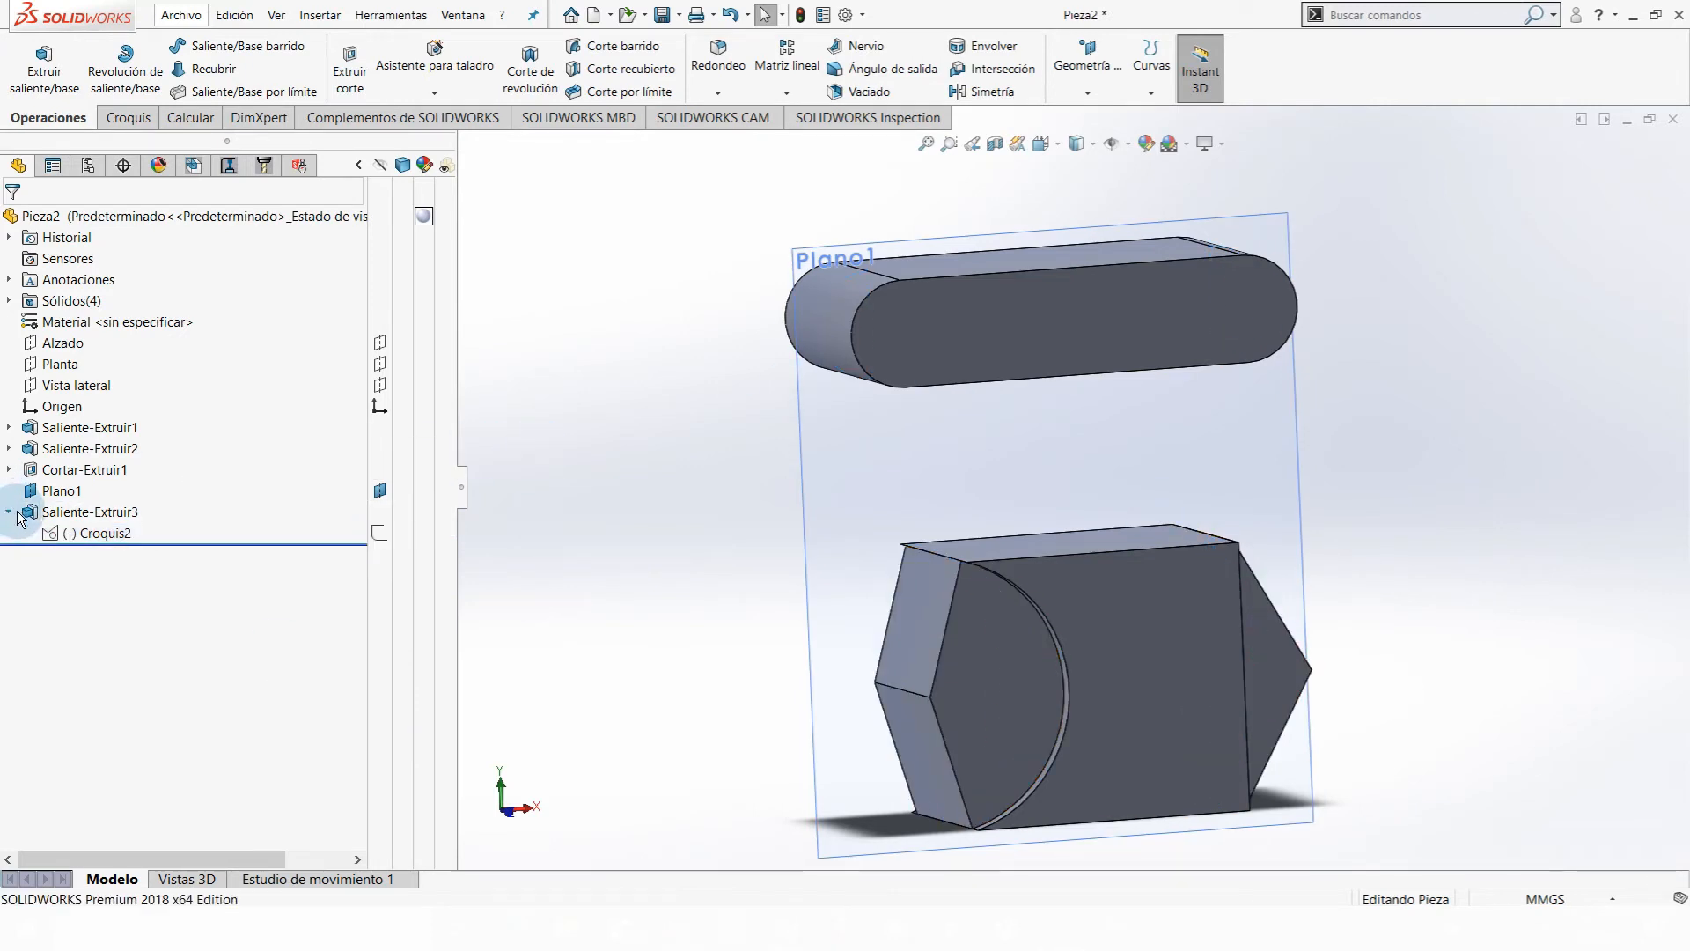
{"action": "left_click", "coordinate": [9, 513]}
{"action": "left_click", "coordinate": [9, 513]}
{"action": "left_click", "coordinate": [58, 534]}
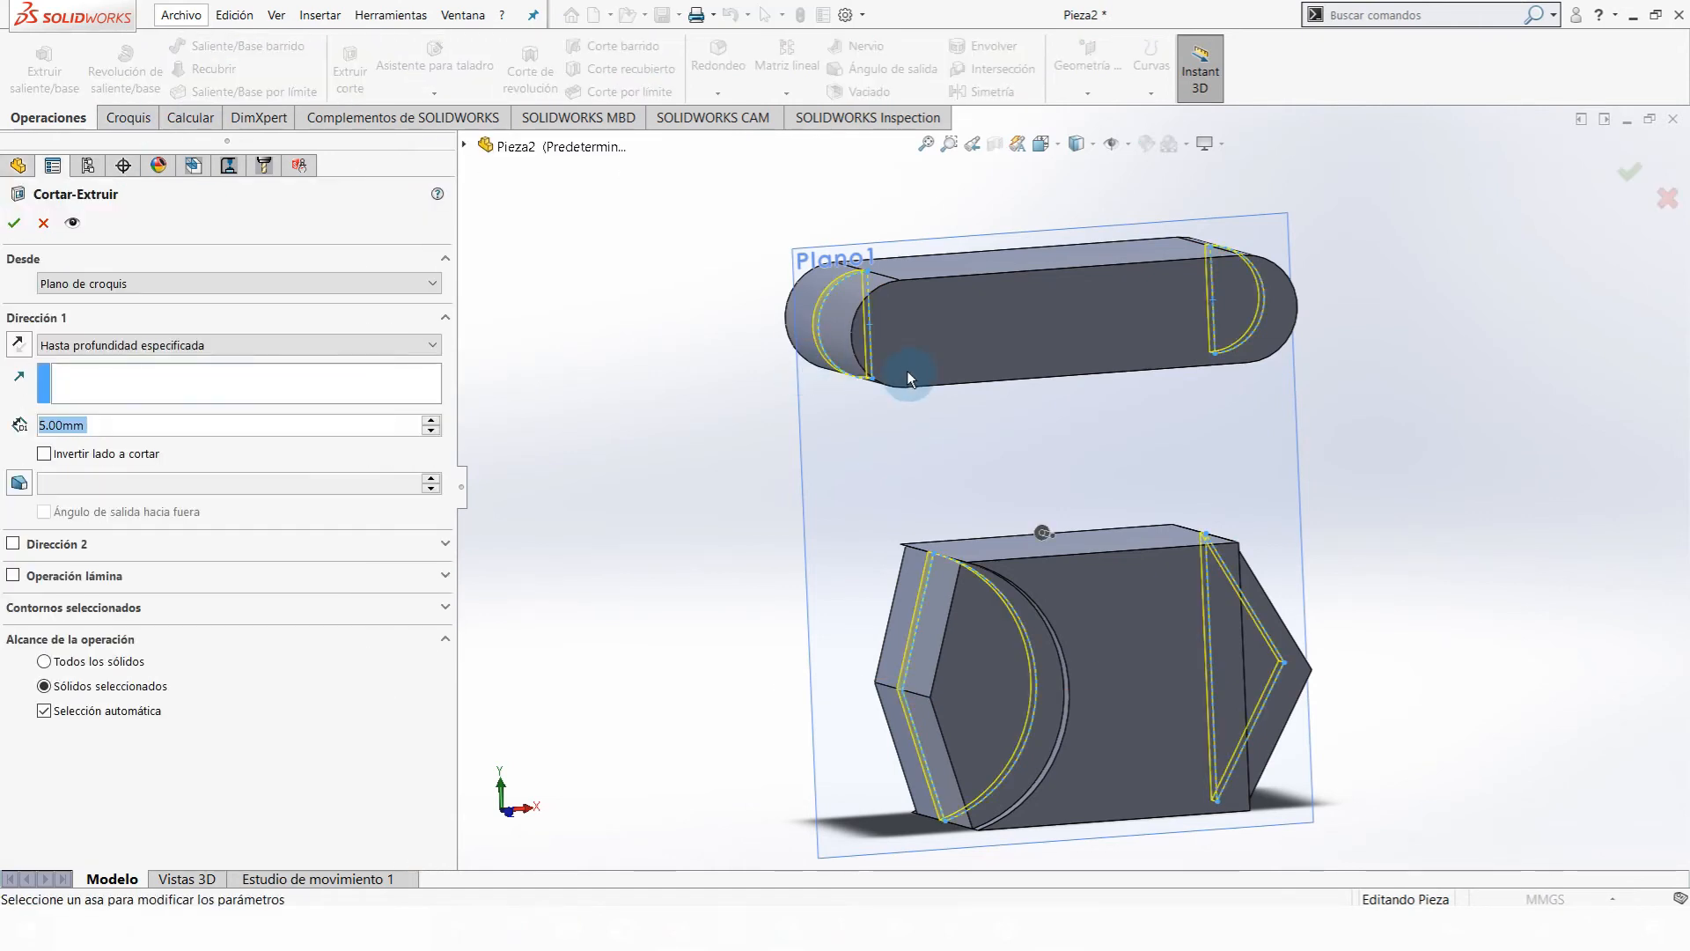
- Limit the cut's selected contours to the two half-round end regions of the upper body
{"action": "left_click", "coordinate": [71, 575]}
{"action": "left_click", "coordinate": [70, 576]}
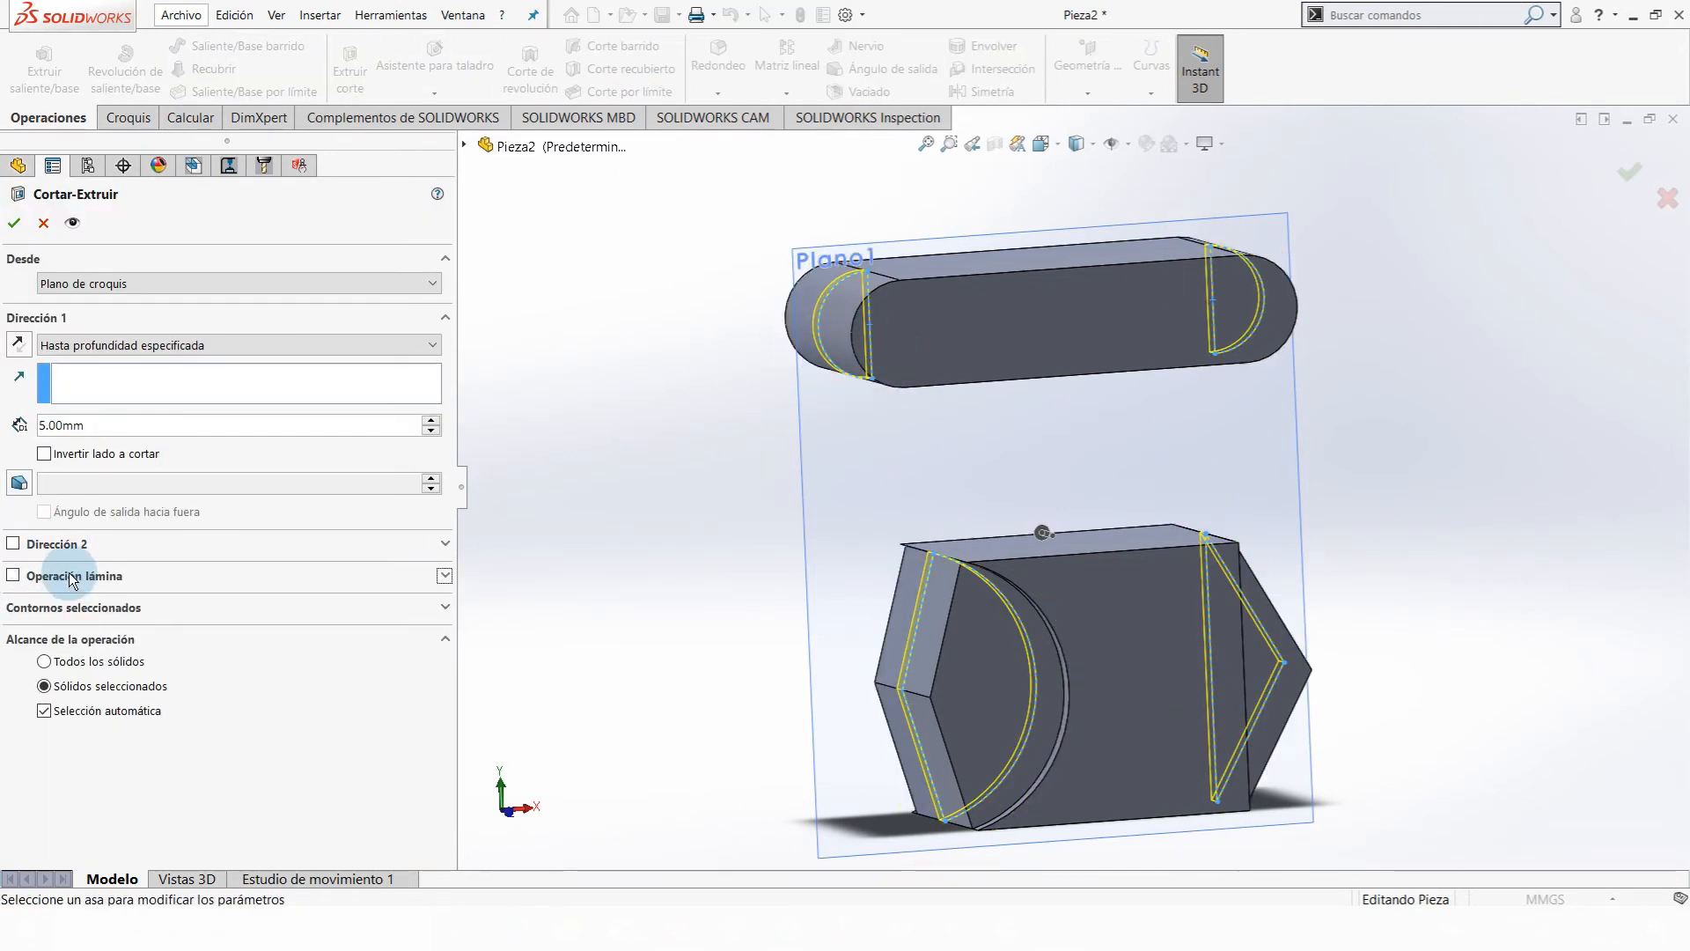
{"action": "left_click", "coordinate": [55, 608]}
{"action": "left_click", "coordinate": [58, 633]}
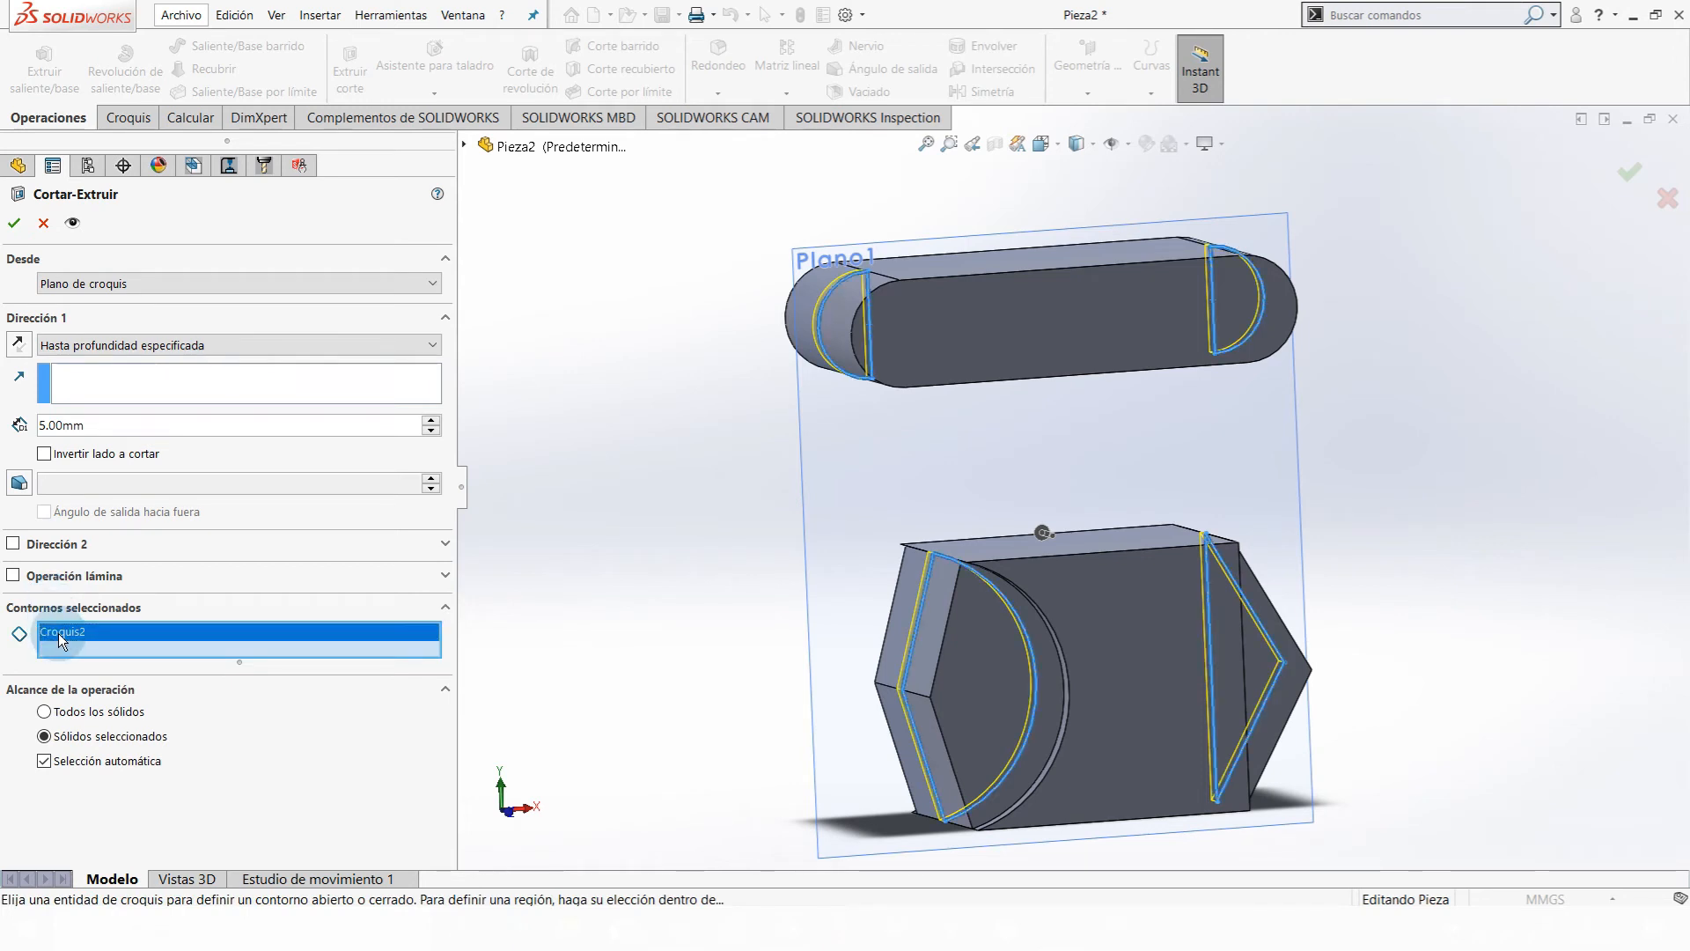
{"action": "left_click", "coordinate": [858, 337]}
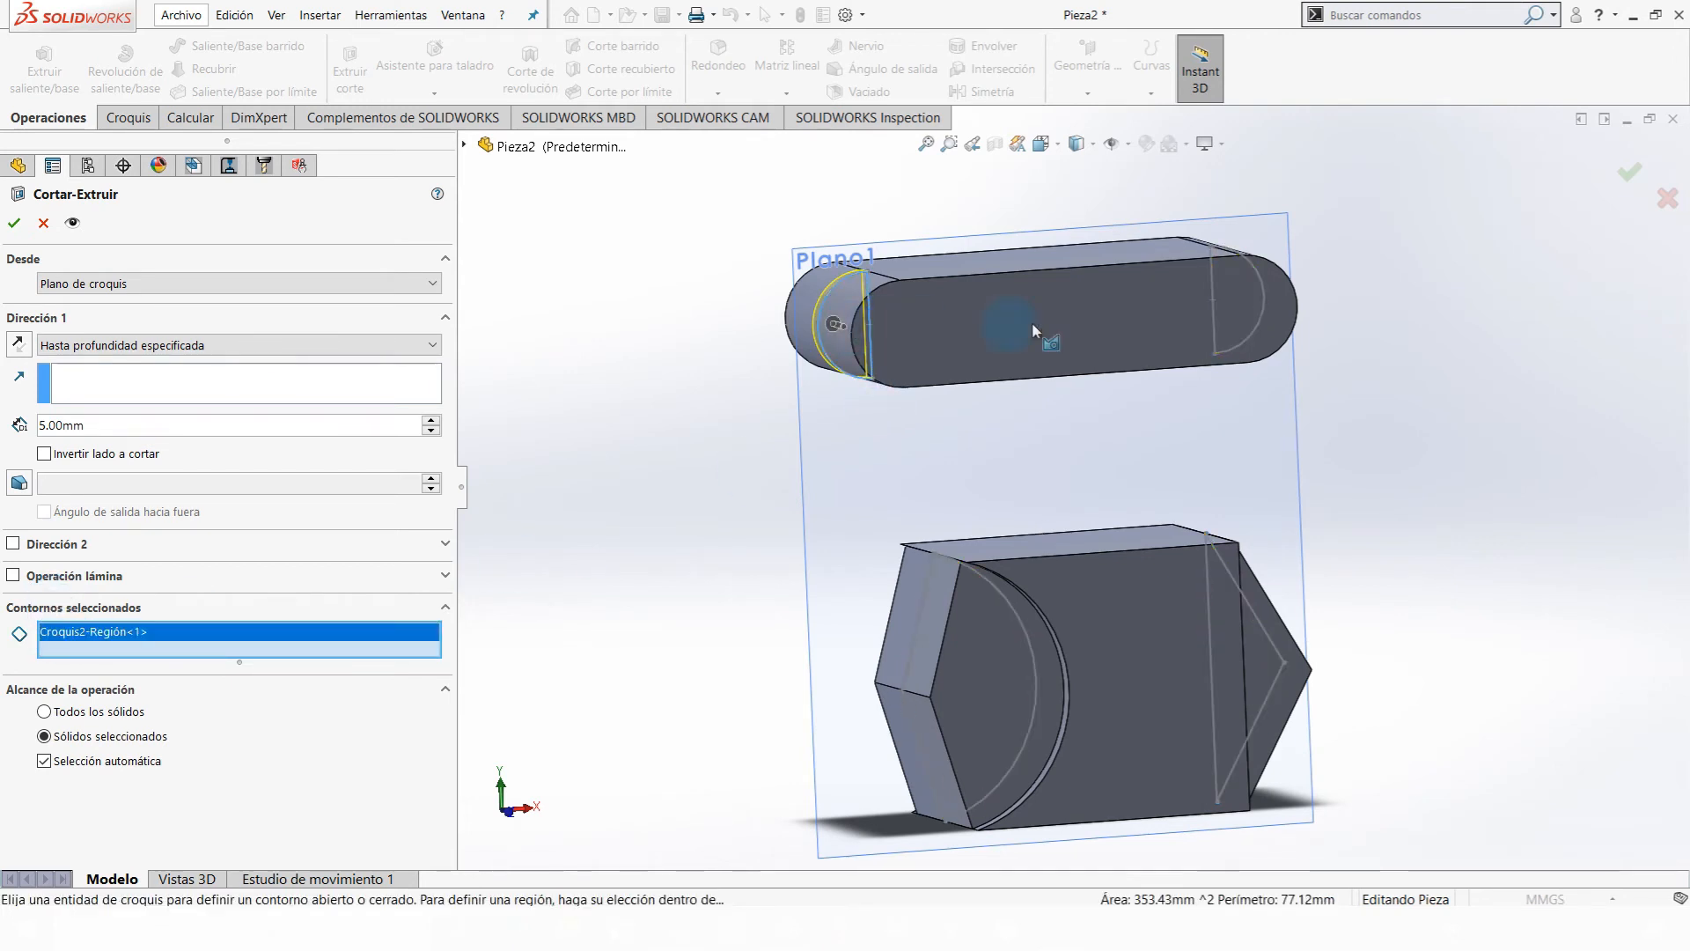
{"action": "left_click", "coordinate": [1290, 306]}
- Set the cut depth to 55 mm through the rear half of the upper body and accept the cut
{"action": "middle_click_drag", "start_coordinate": [739, 347], "coordinate": [983, 317]}
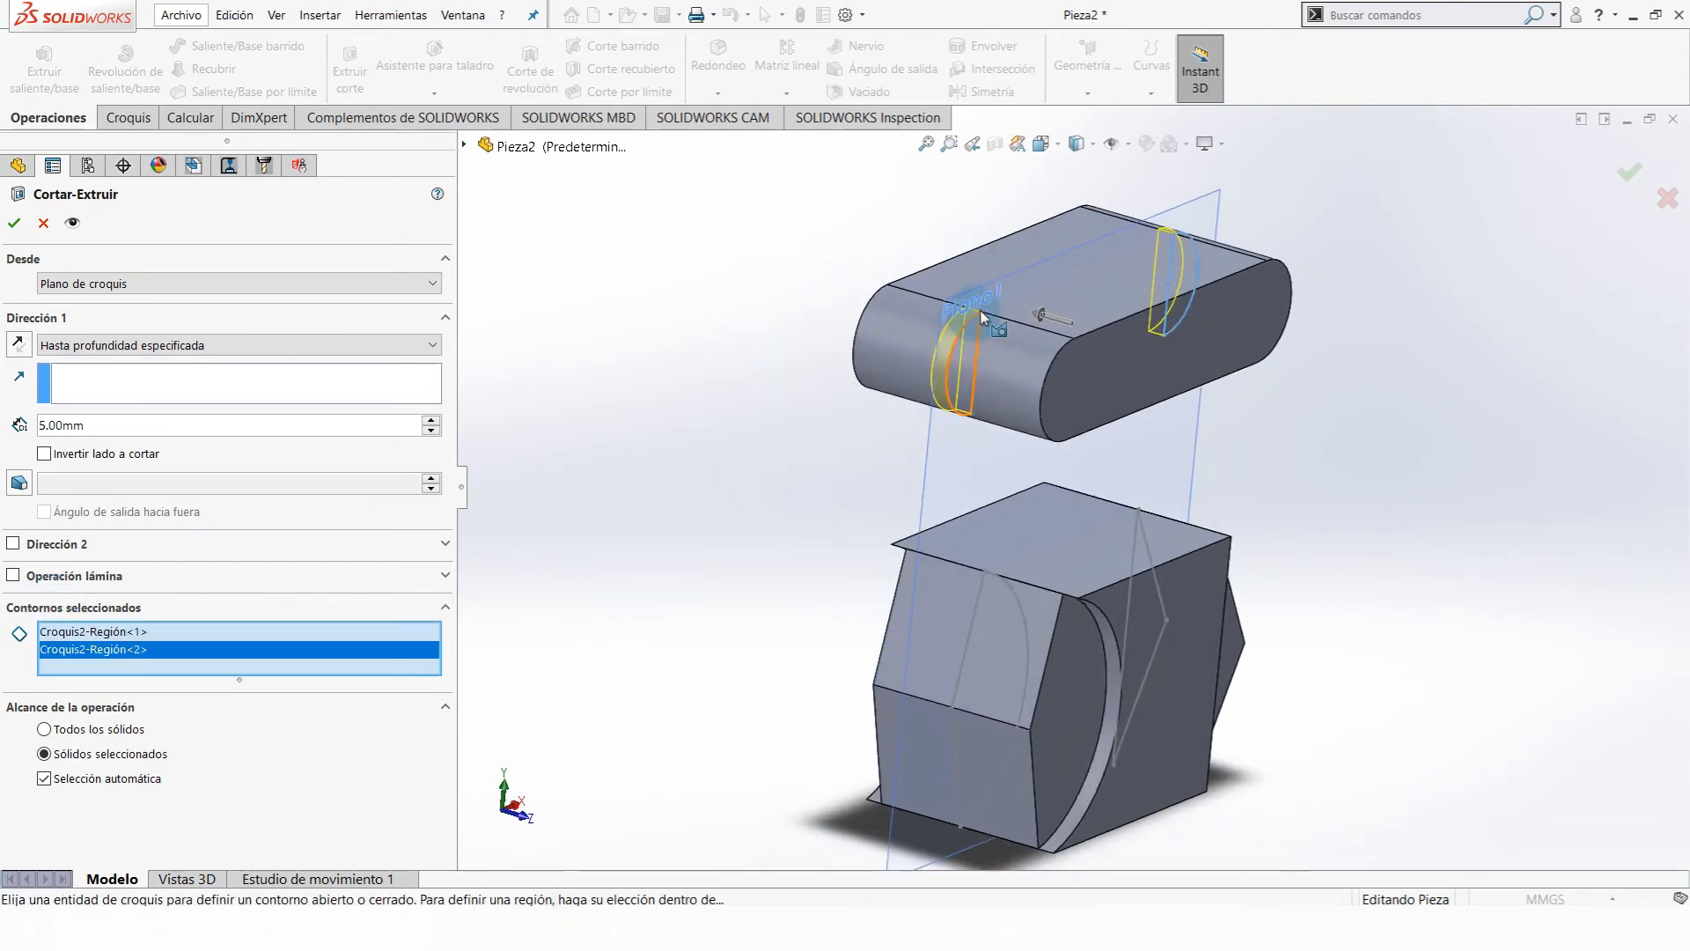
{"action": "left_click_drag", "start_coordinate": [1039, 319], "coordinate": [885, 271]}
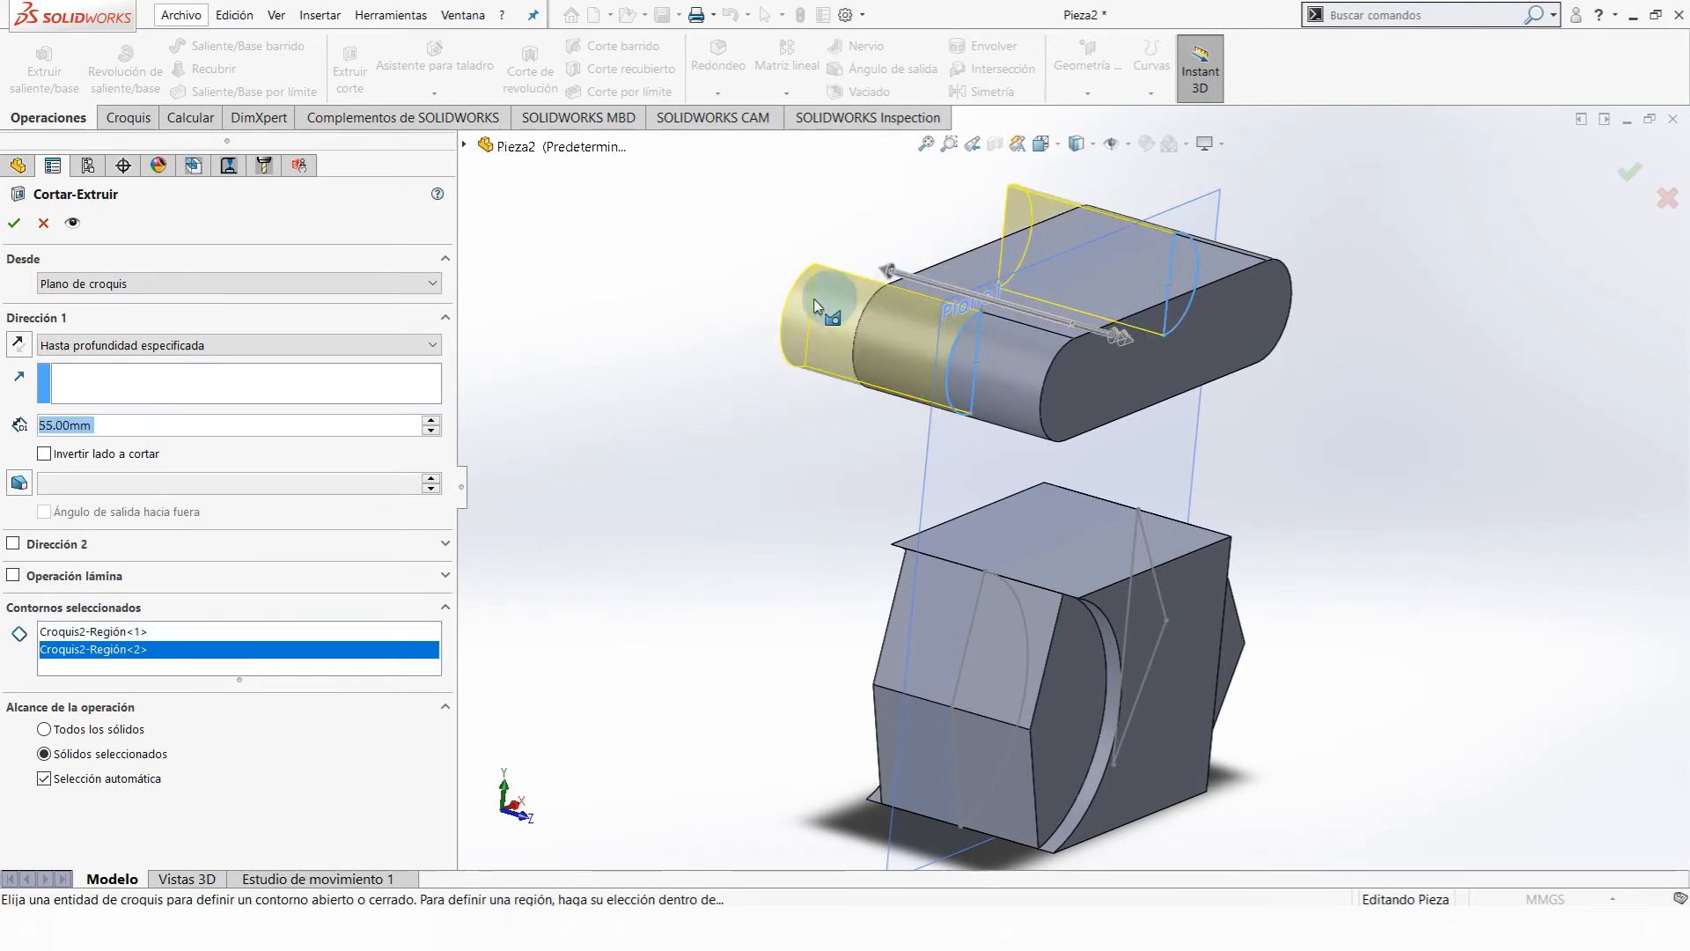
{"action": "left_click", "coordinate": [14, 222]}
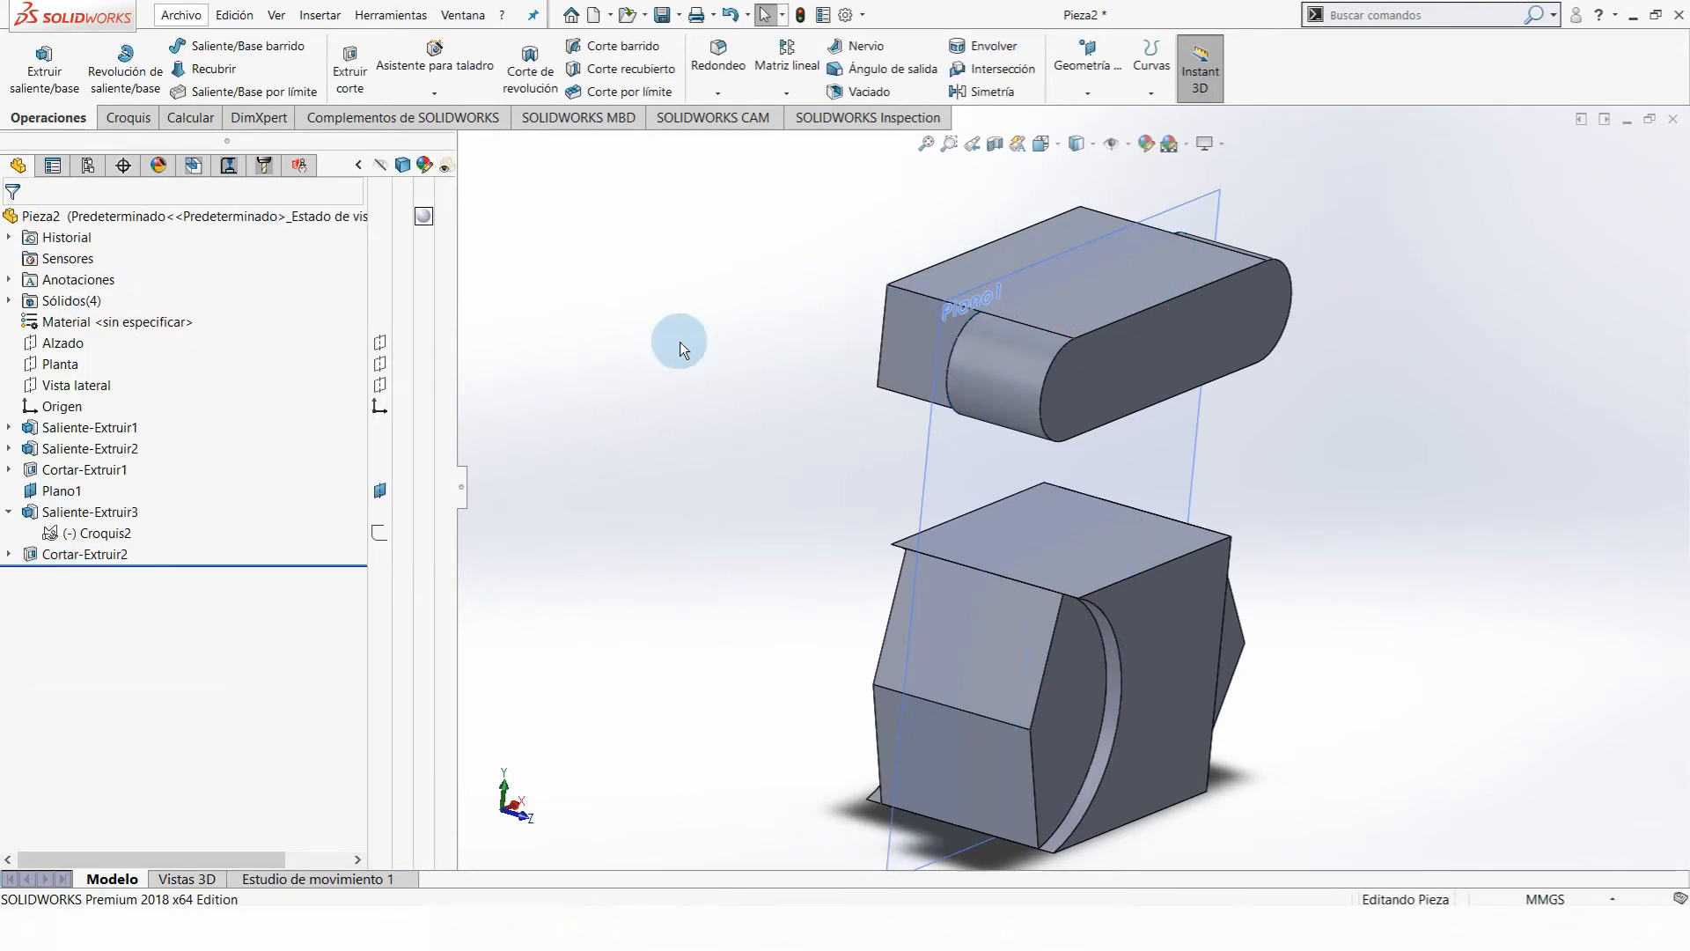
{"action": "middle_click_drag", "start_coordinate": [680, 342], "coordinate": [1063, 577]}
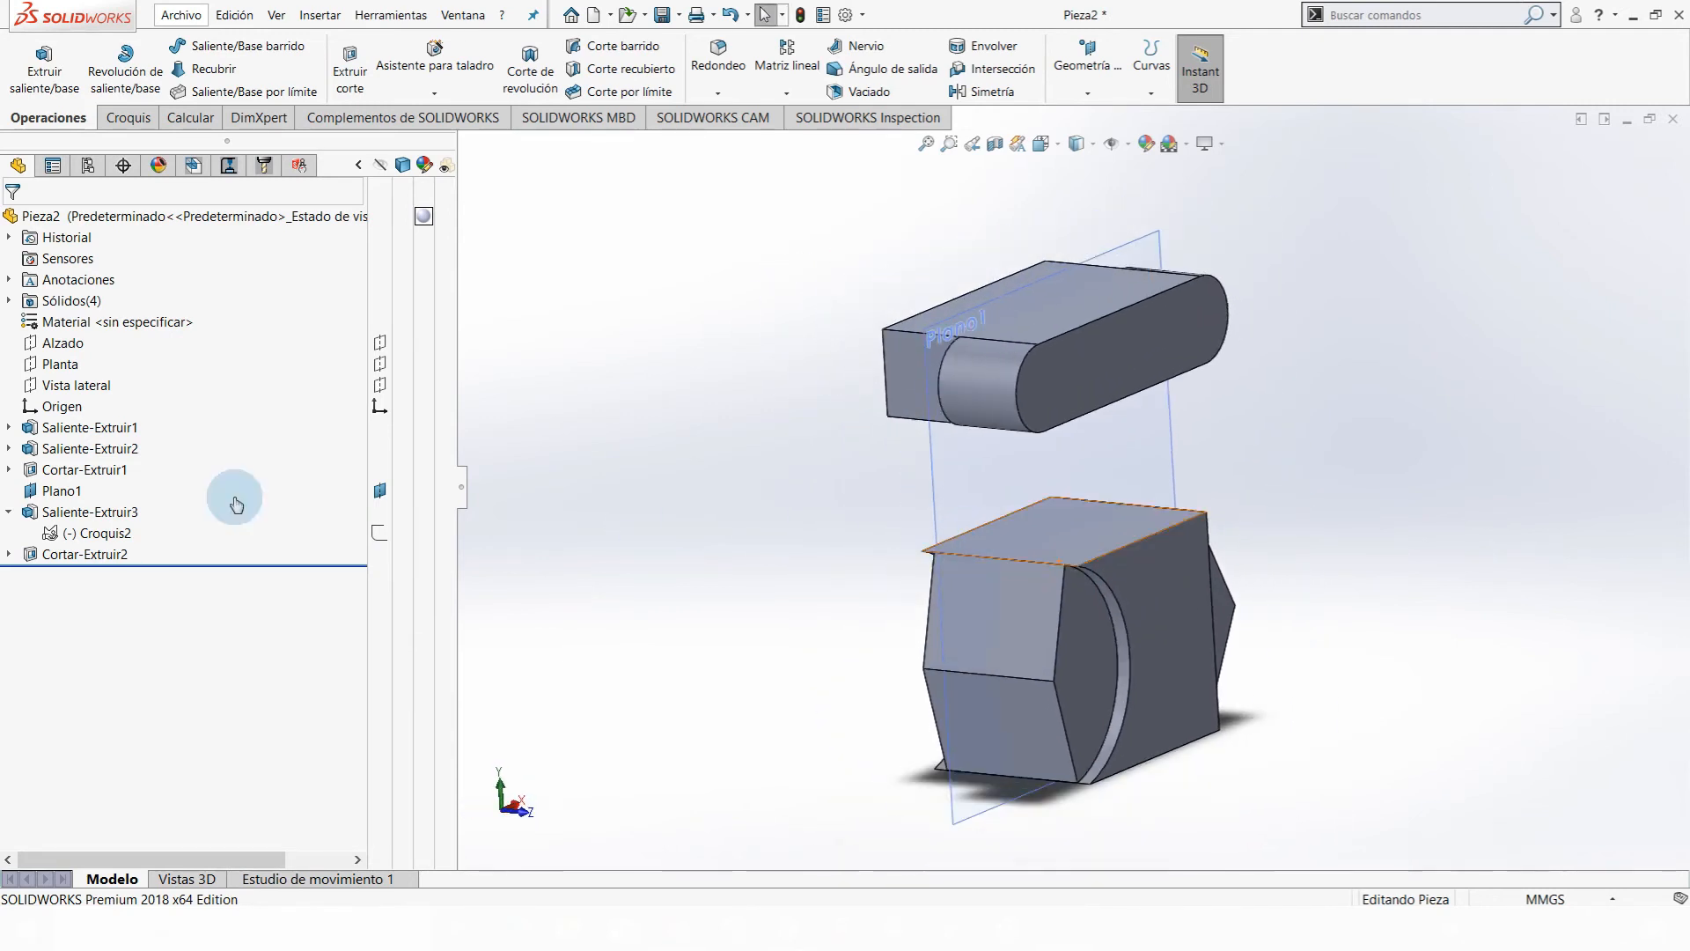
{"action": "left_click", "coordinate": [9, 513]}
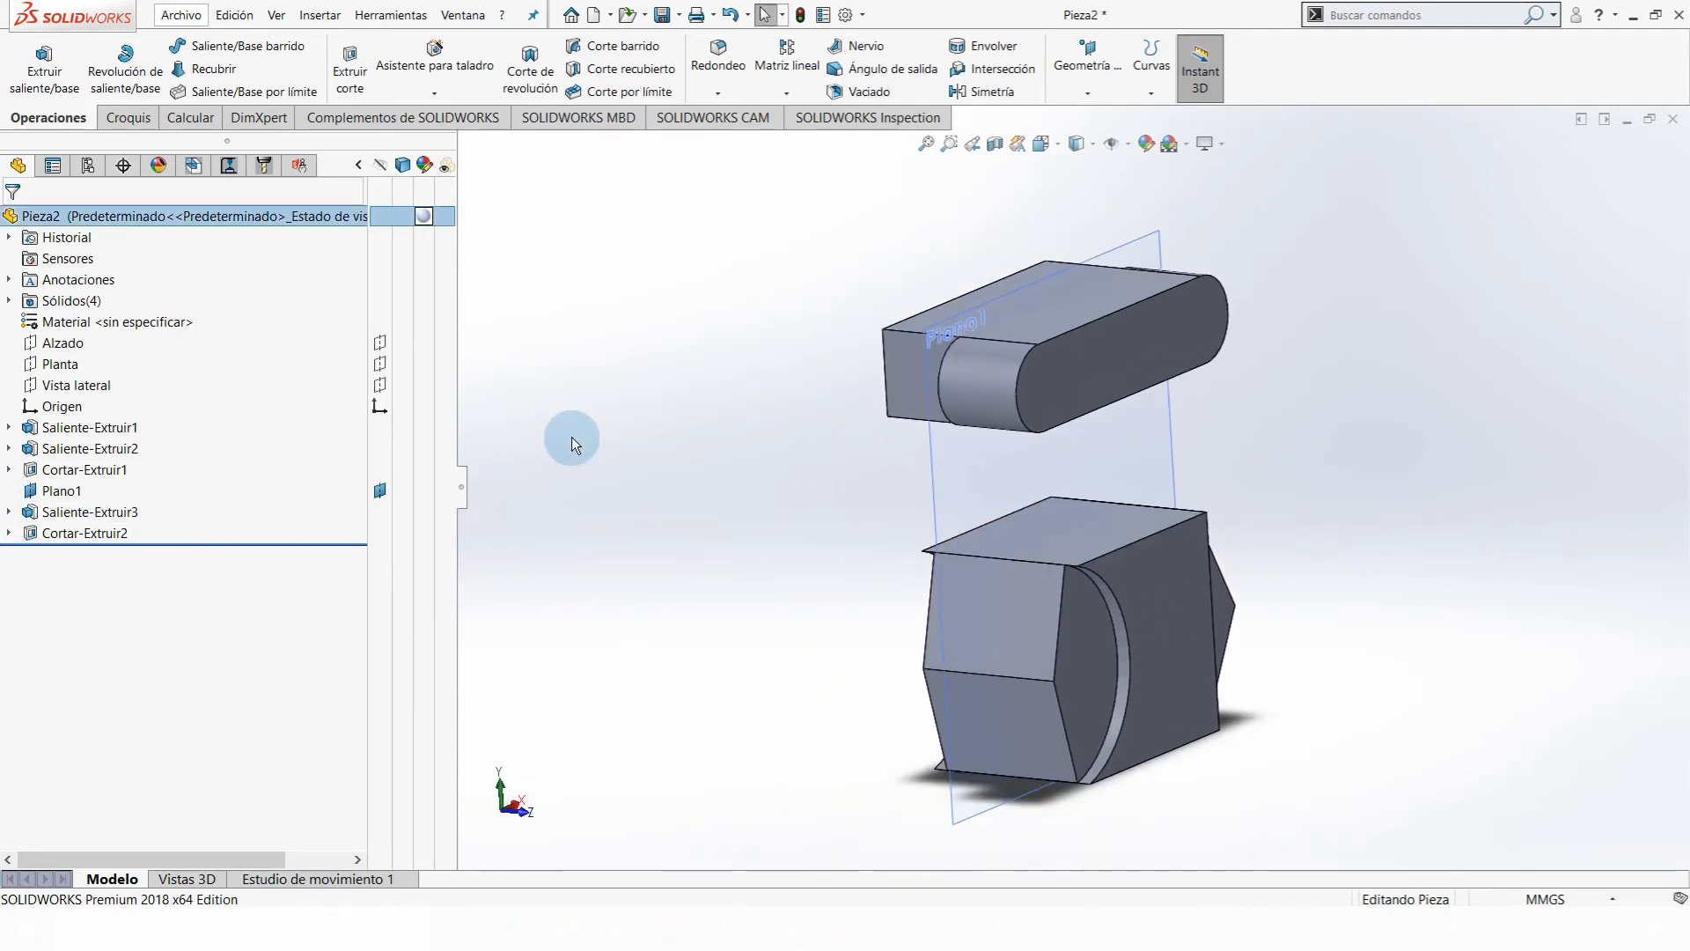
- Open a new sketch on the Alzado plane
{"action": "left_click", "coordinate": [123, 130]}
{"action": "left_click", "coordinate": [450, 95]}
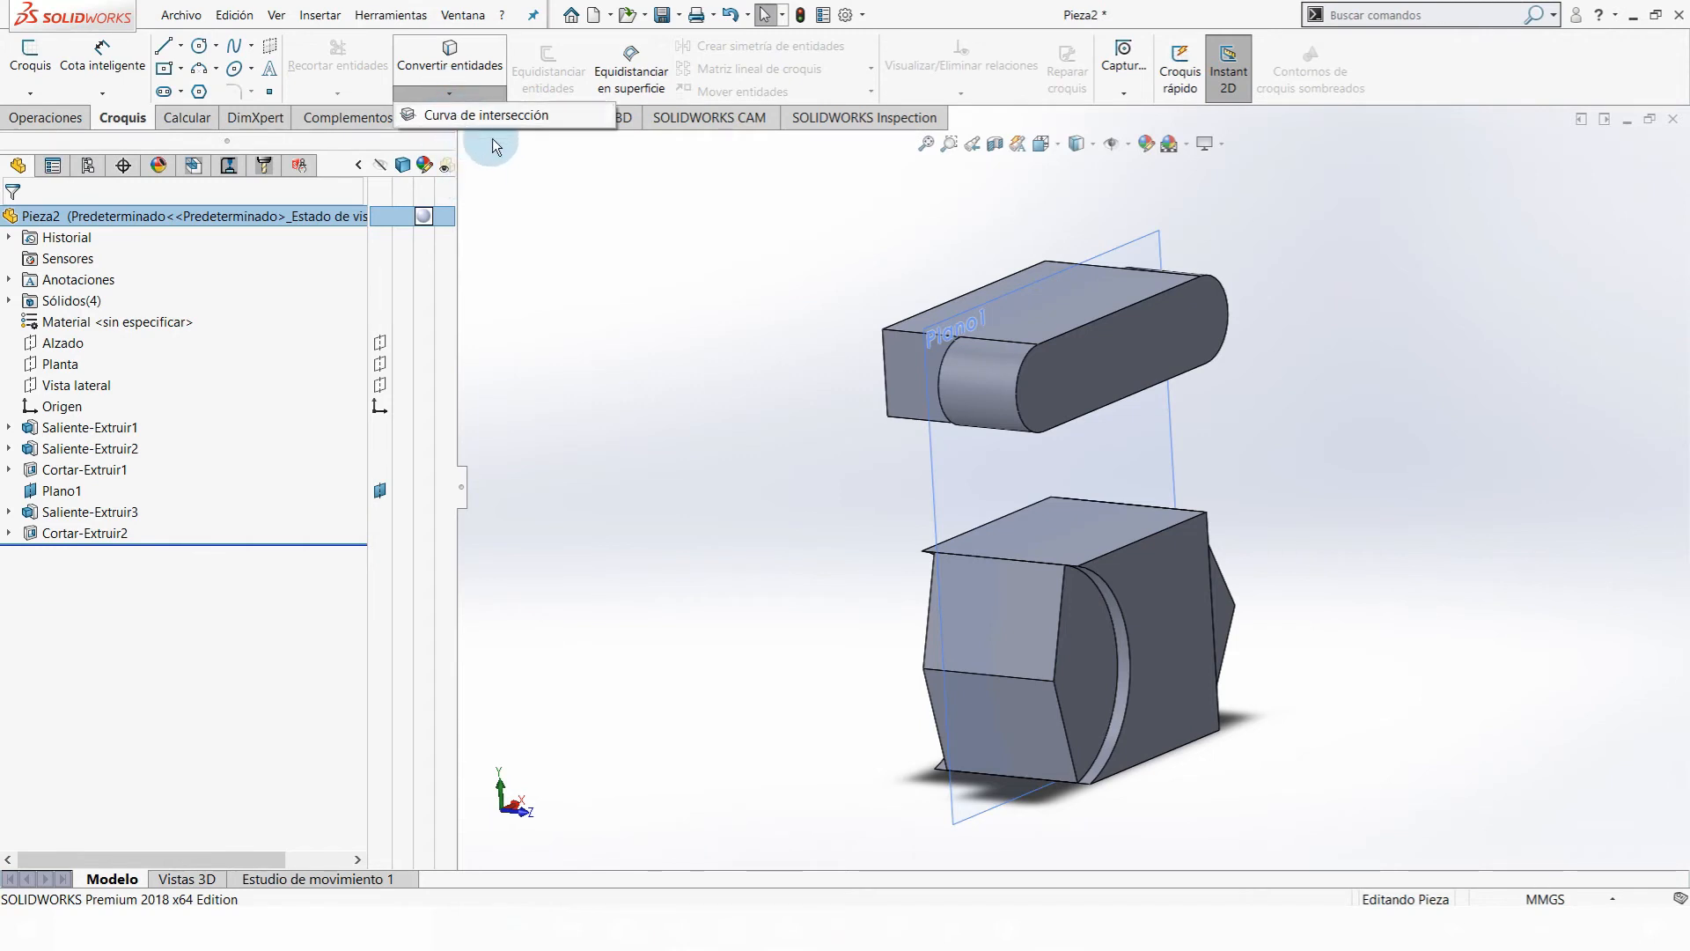
{"action": "left_click", "coordinate": [752, 376]}
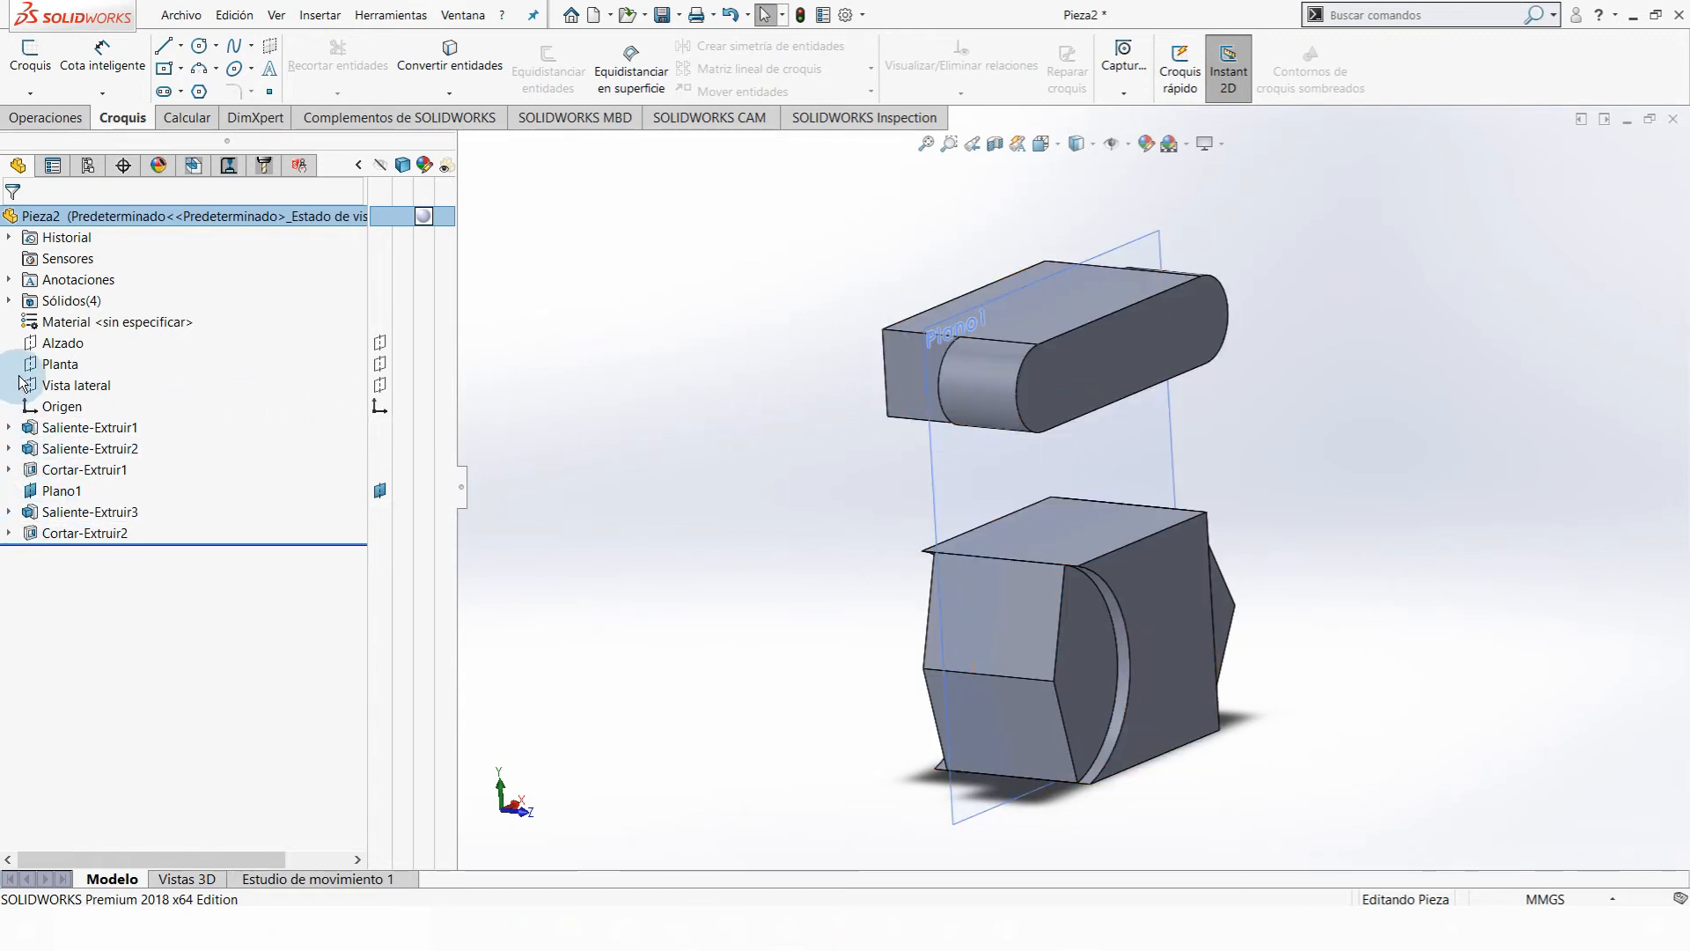
{"action": "left_click", "coordinate": [62, 342]}
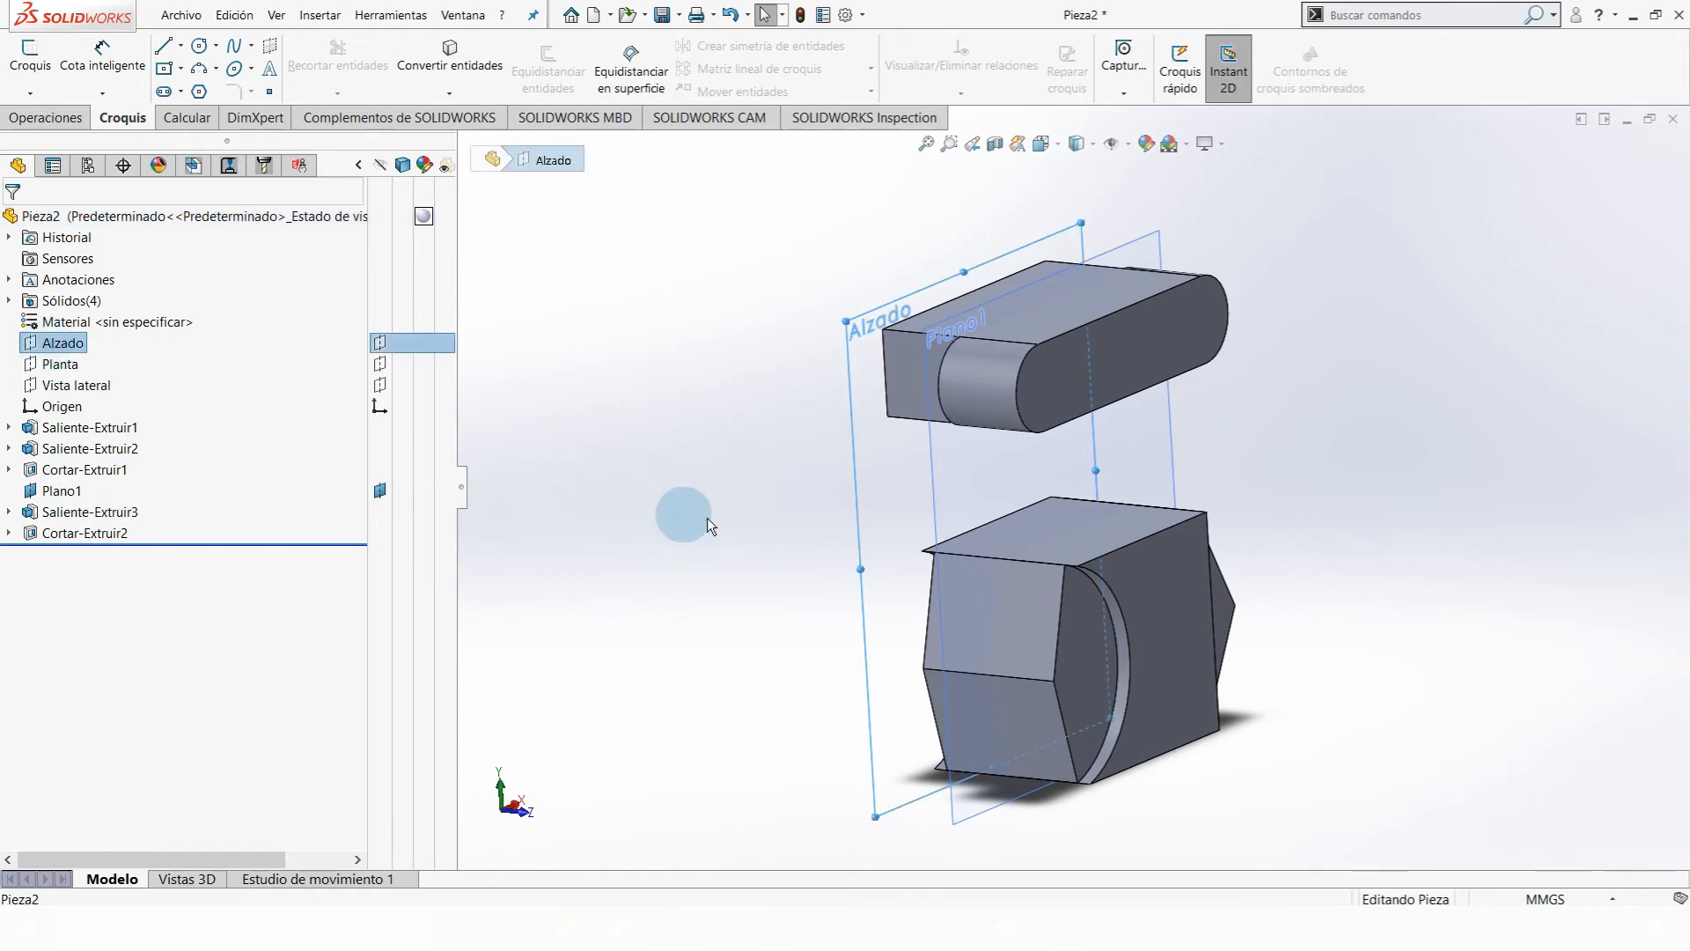
{"action": "middle_click_drag", "start_coordinate": [706, 519], "coordinate": [884, 354]}
{"action": "scroll", "coordinate": [958, 312], "scroll_direction": "down", "scroll_amount": 3}
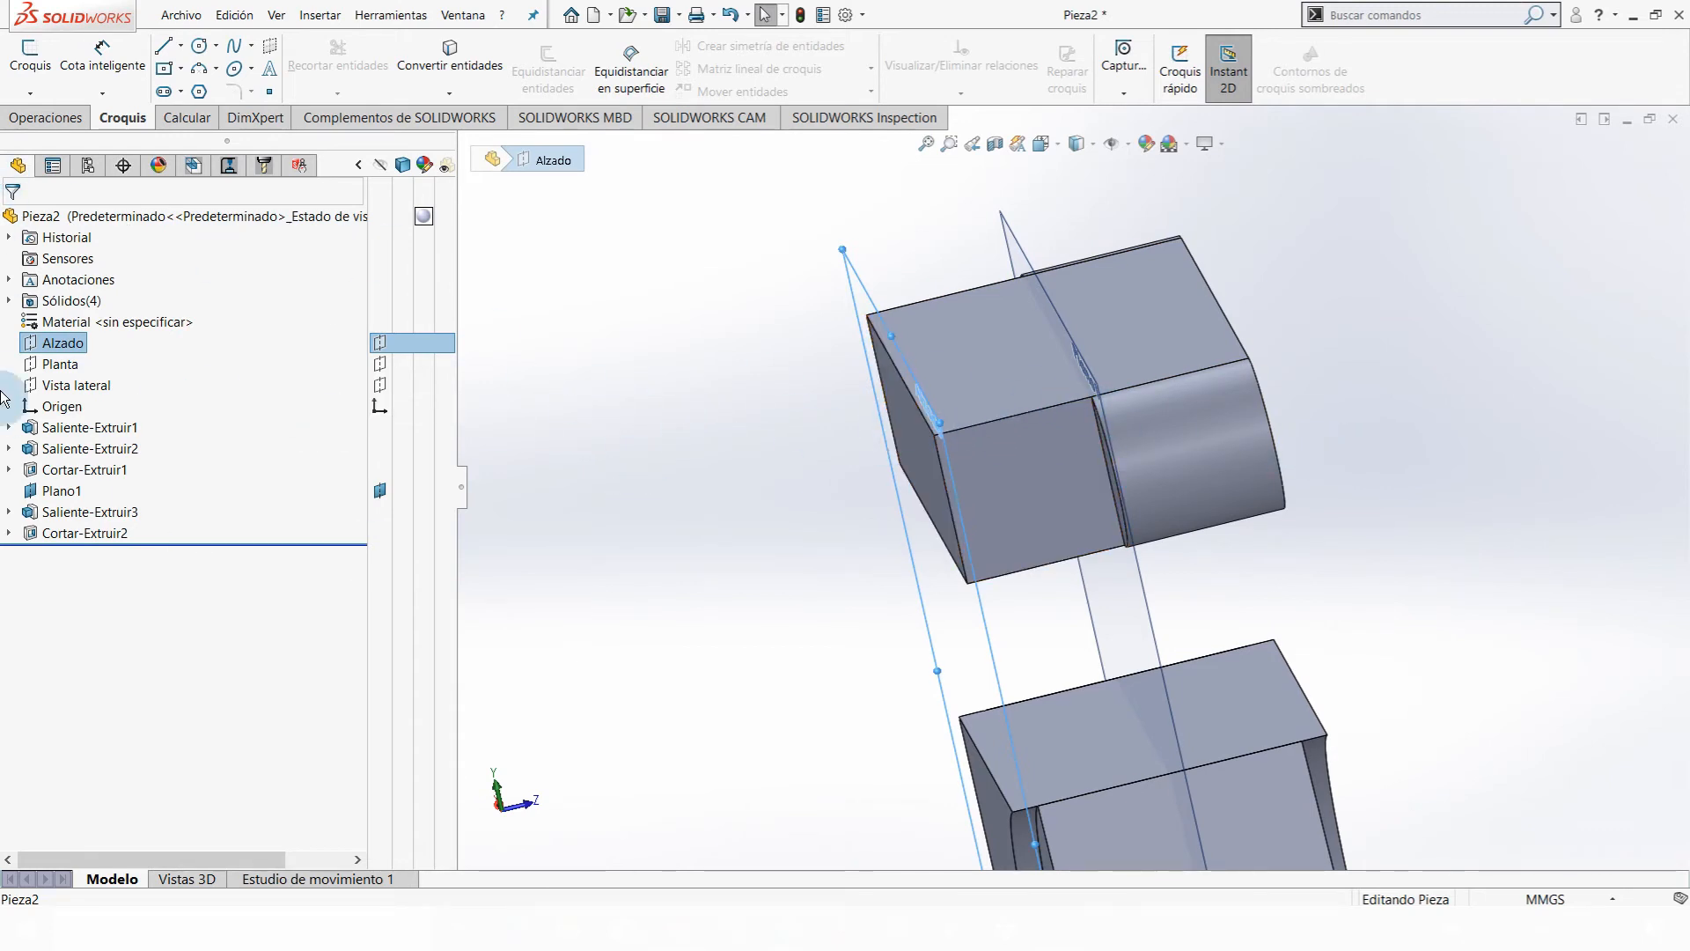
{"action": "left_click", "coordinate": [10, 76]}
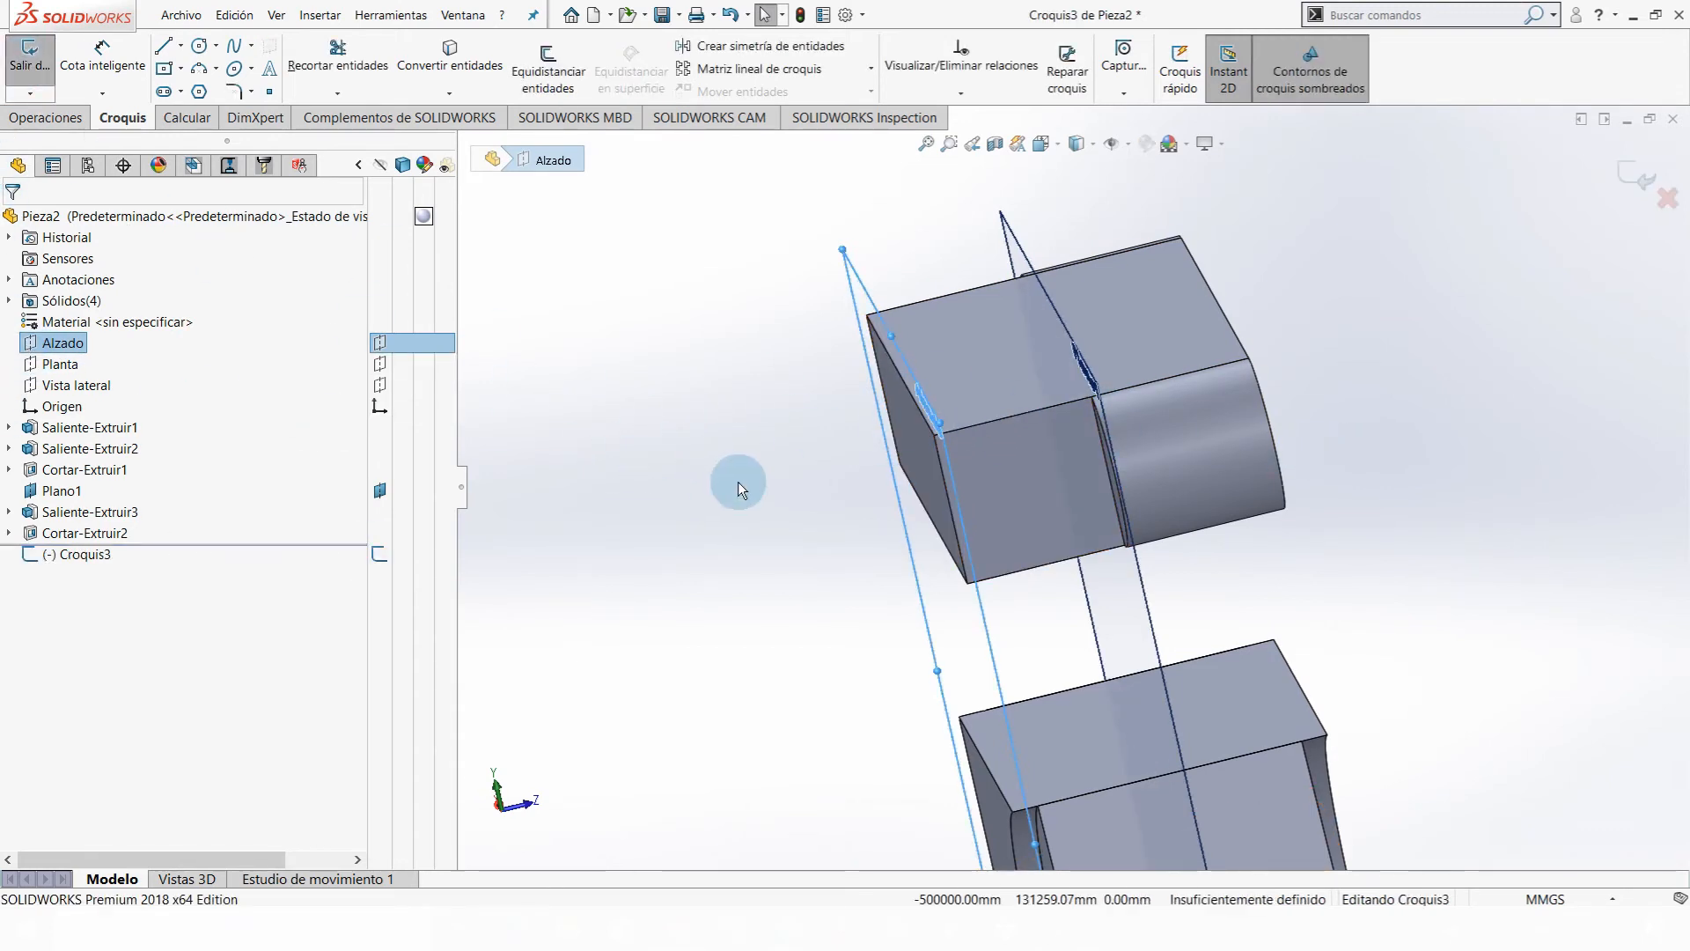
- Convert the two half-round faces left by the cut on the upper body into entities of the Alzado sketch
{"action": "middle_click_drag", "start_coordinate": [1193, 715], "coordinate": [1397, 665]}
{"action": "key", "text": "ctrl+7"}
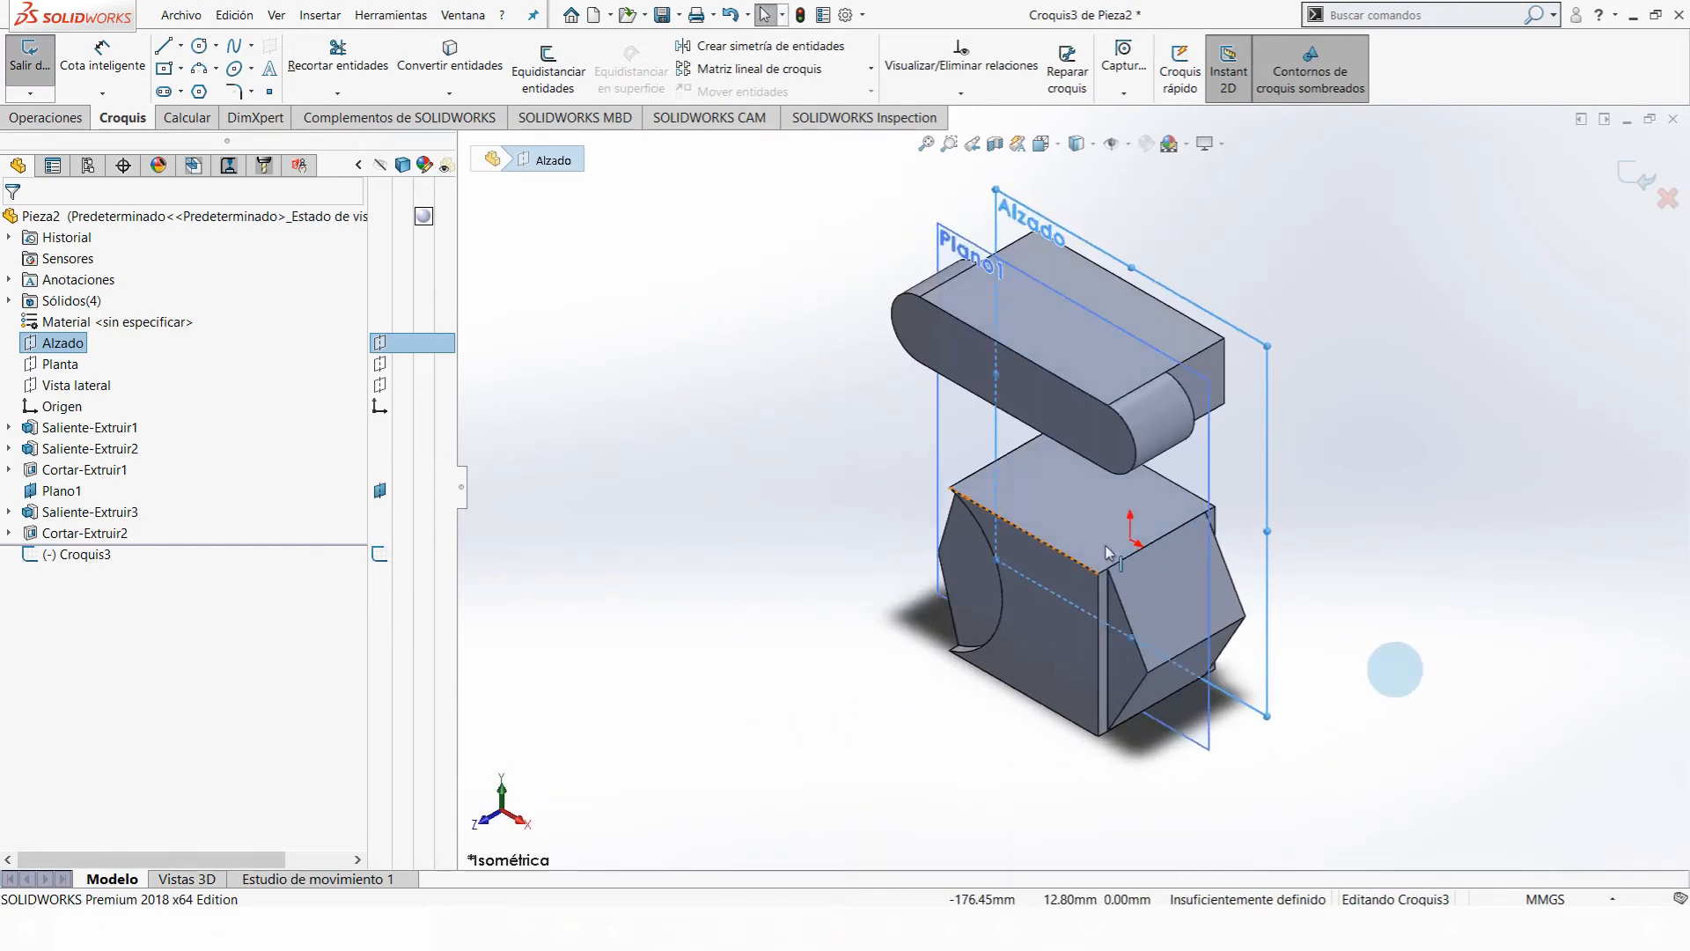
{"action": "scroll", "coordinate": [1363, 486], "scroll_direction": "down", "scroll_amount": 2}
{"action": "scroll", "coordinate": [1100, 331], "scroll_direction": "up", "scroll_amount": 1}
{"action": "scroll", "coordinate": [1254, 340], "scroll_direction": "down", "scroll_amount": 2}
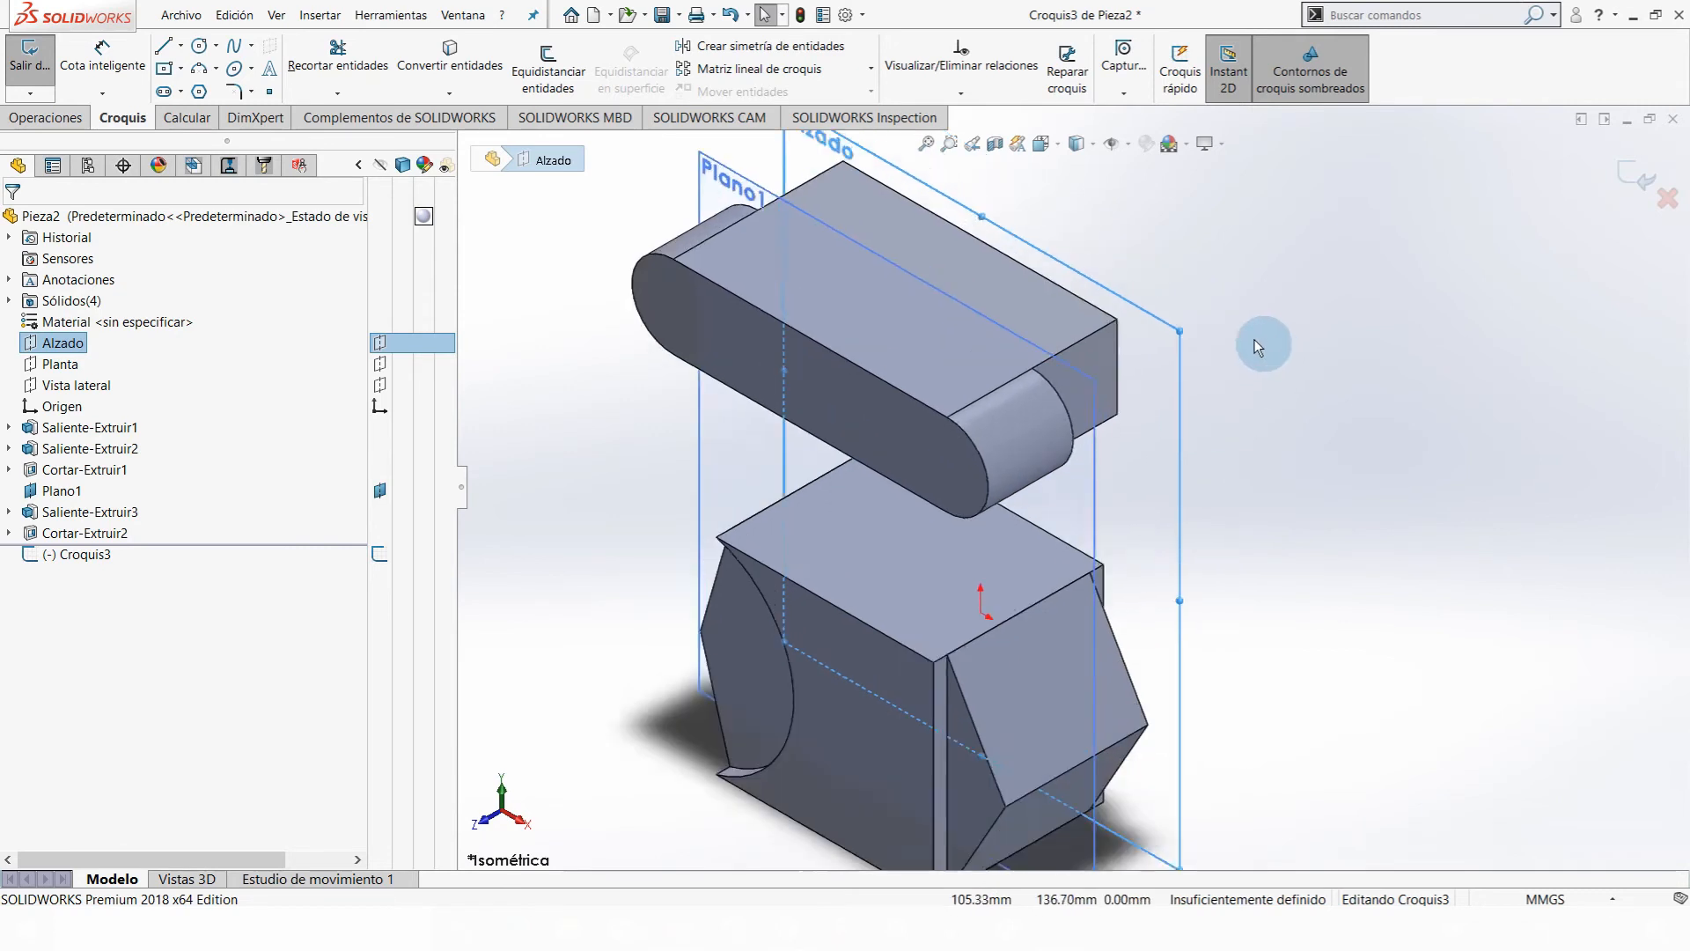
{"action": "scroll", "coordinate": [1092, 313], "scroll_direction": "up", "scroll_amount": 2}
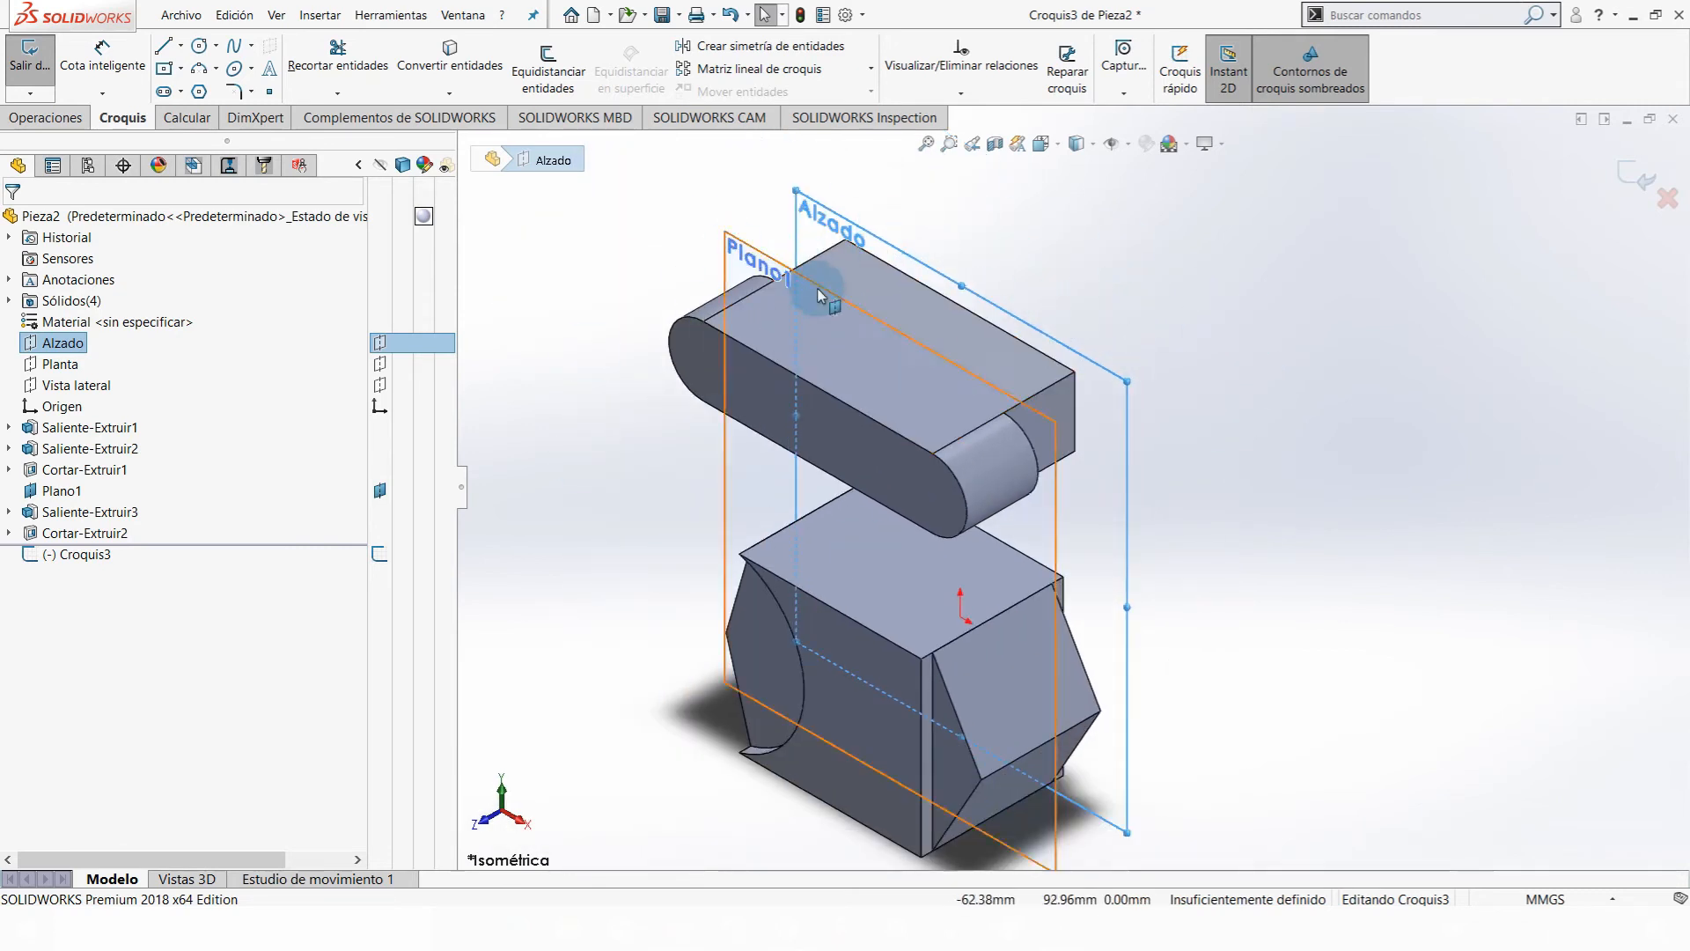
{"action": "left_click", "coordinate": [449, 94]}
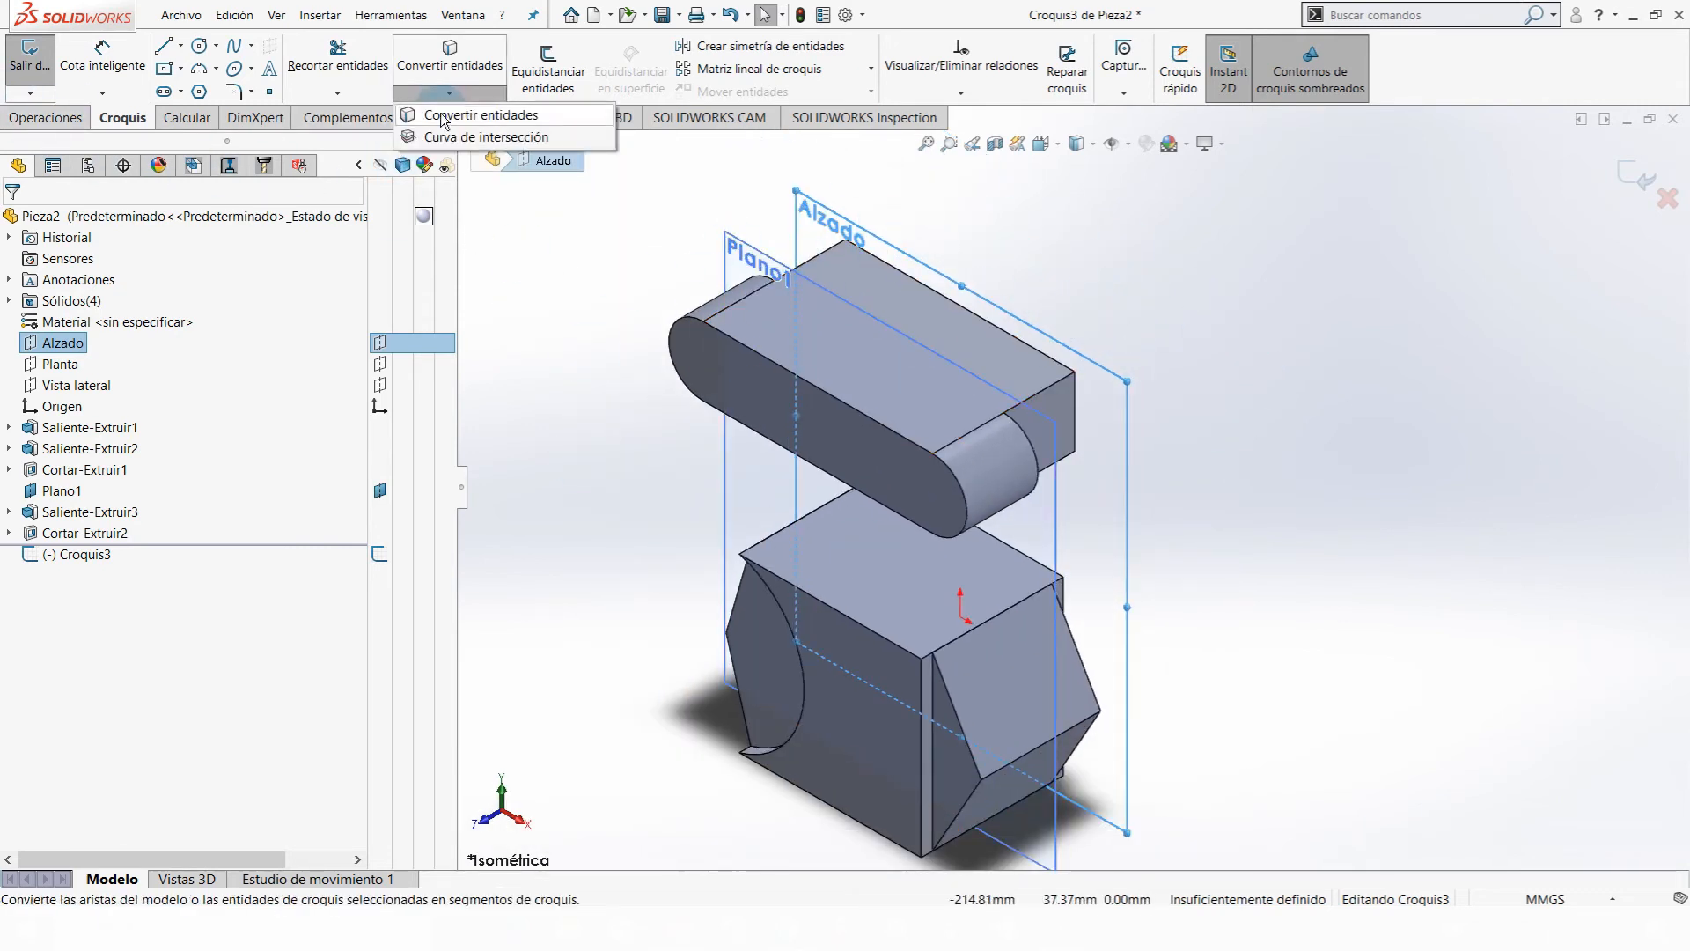
{"action": "left_click", "coordinate": [444, 118]}
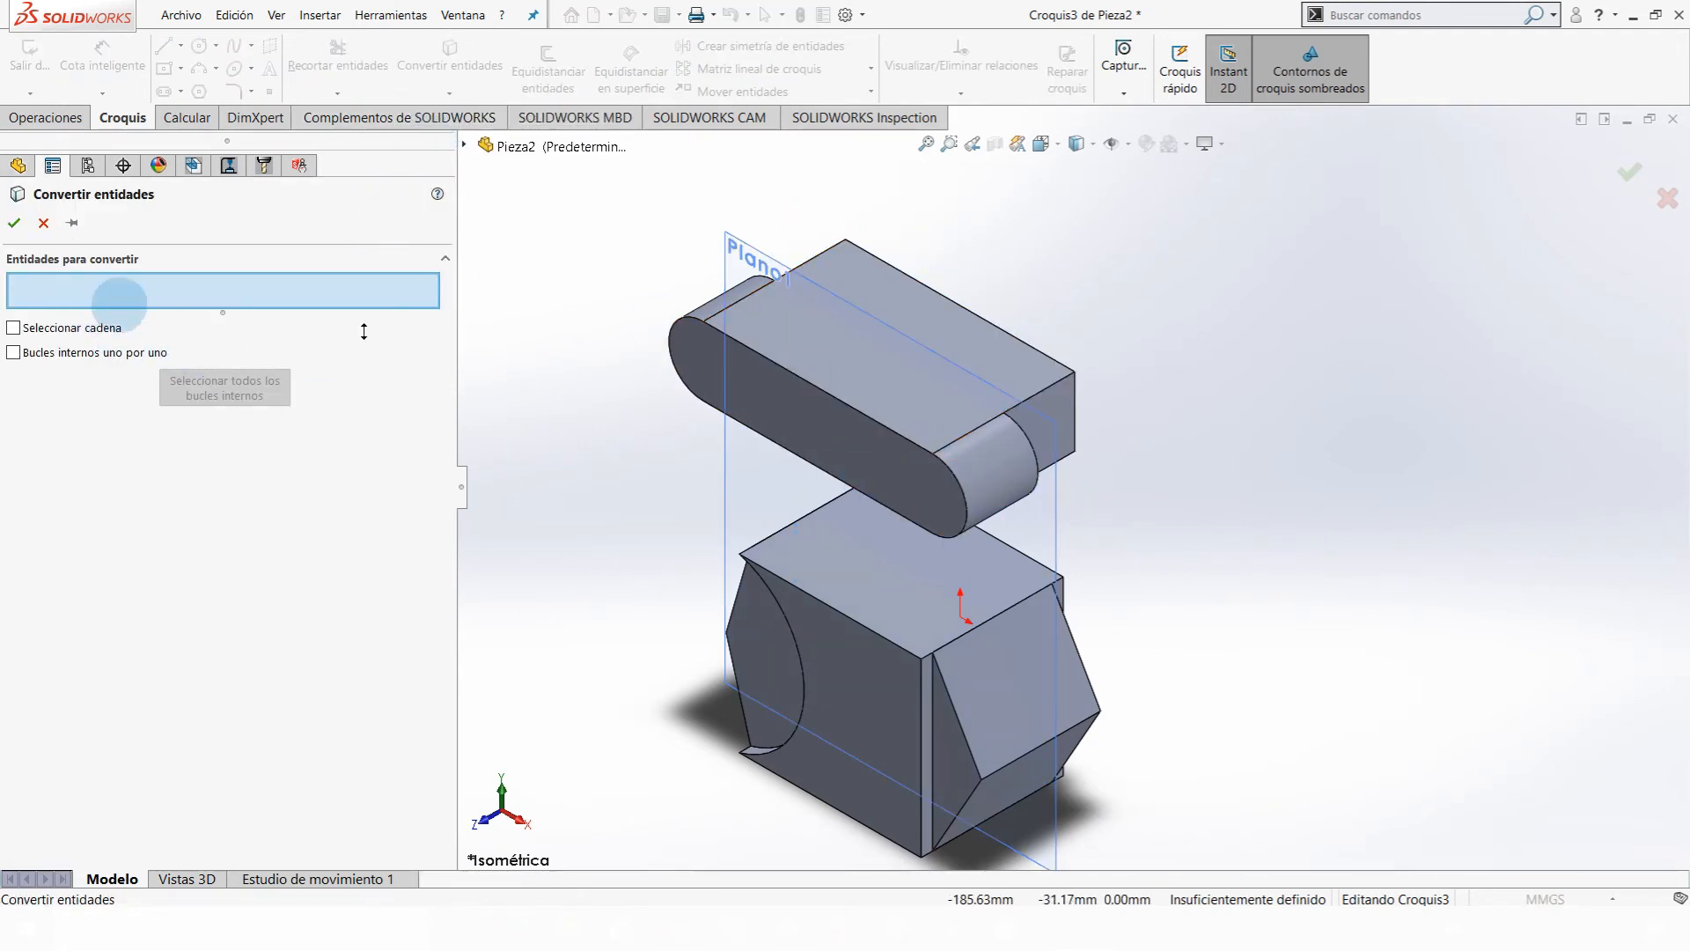
{"action": "middle_click_drag", "start_coordinate": [999, 532], "coordinate": [695, 511]}
{"action": "left_click", "coordinate": [638, 451]}
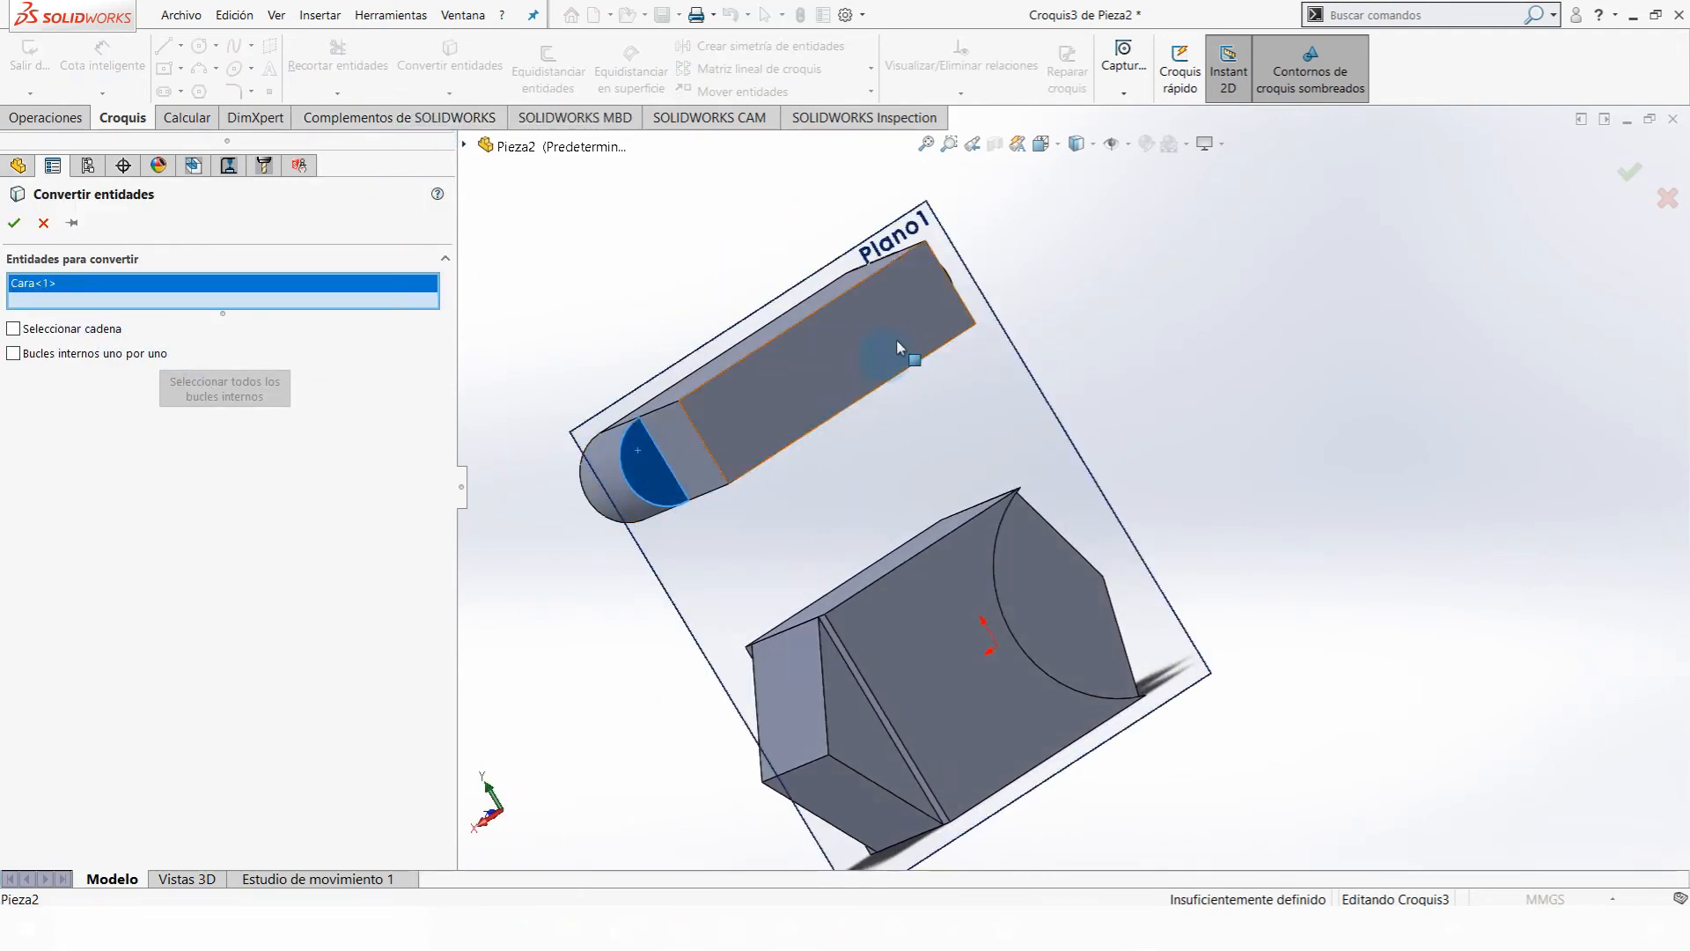
{"action": "middle_click_drag", "start_coordinate": [897, 340], "coordinate": [884, 333]}
{"action": "left_click", "coordinate": [715, 402]}
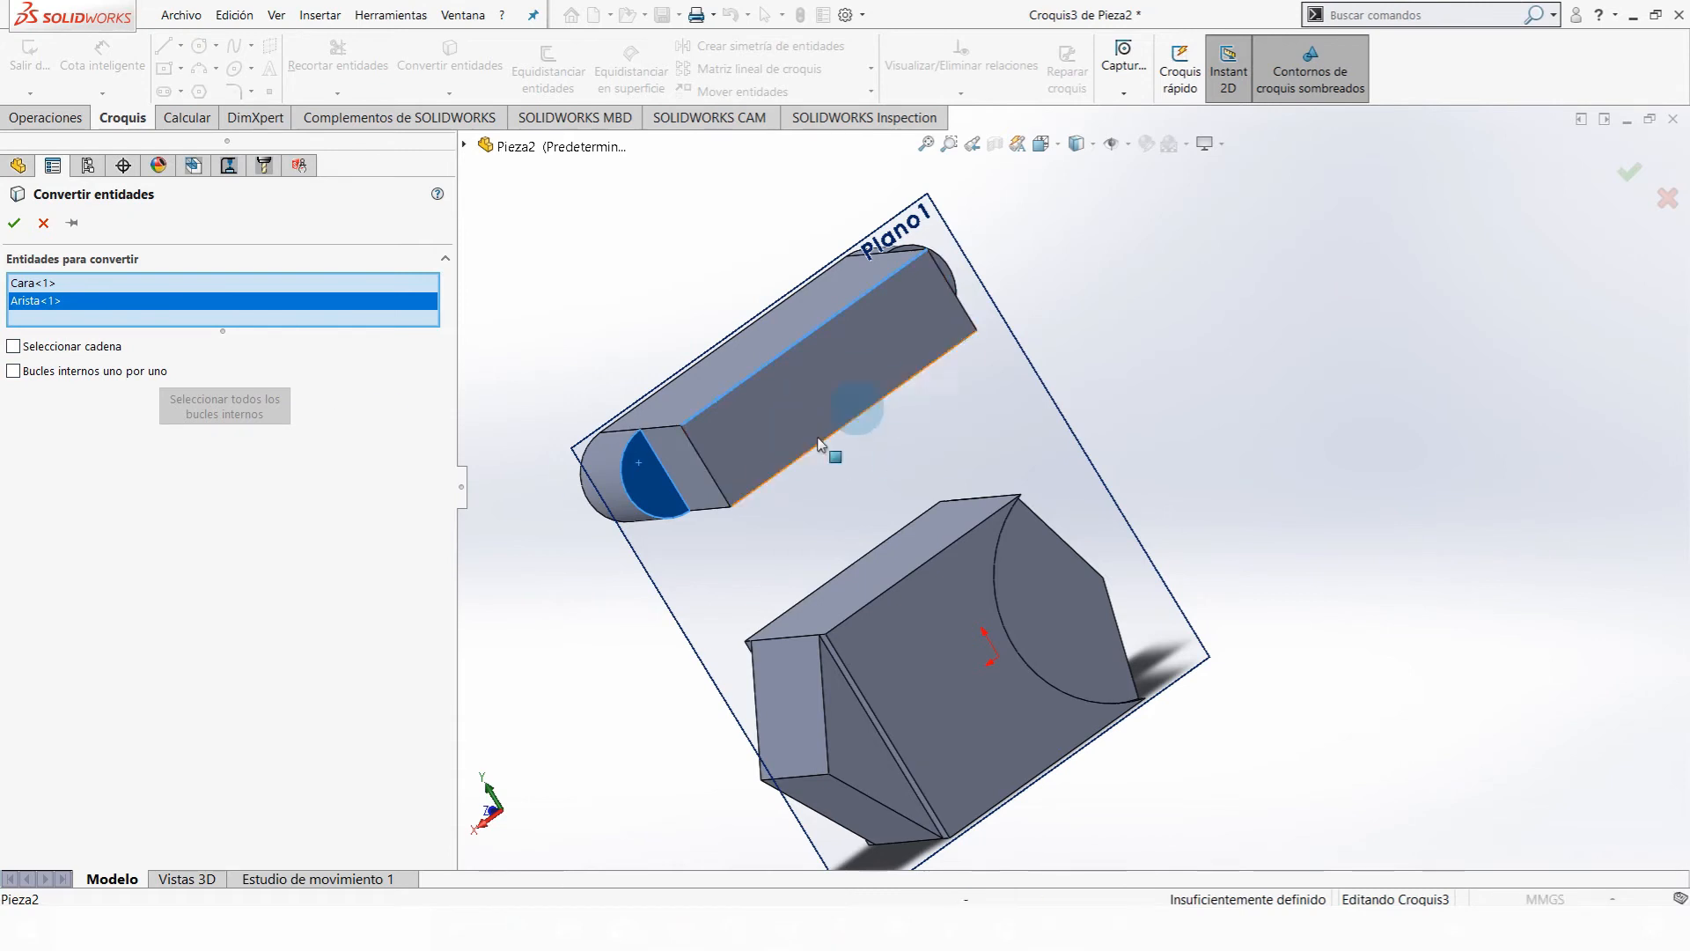
{"action": "middle_click_drag", "start_coordinate": [847, 532], "coordinate": [881, 422]}
{"action": "left_click", "coordinate": [833, 364]}
{"action": "left_click", "coordinate": [949, 314]}
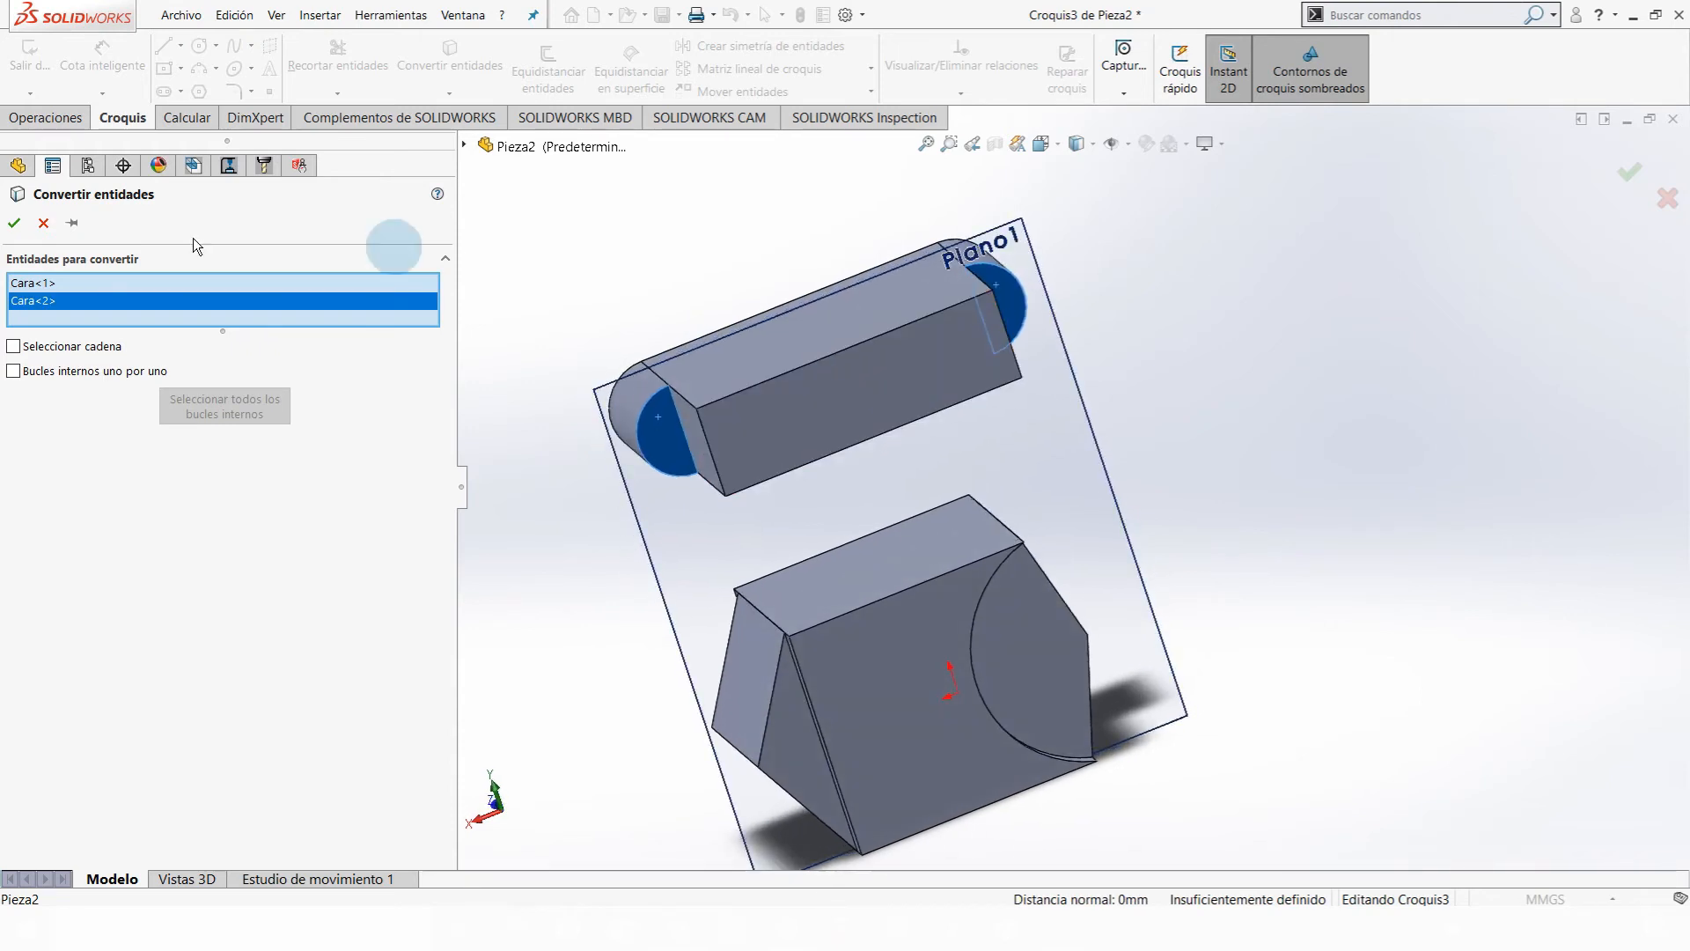
{"action": "left_click", "coordinate": [13, 224]}
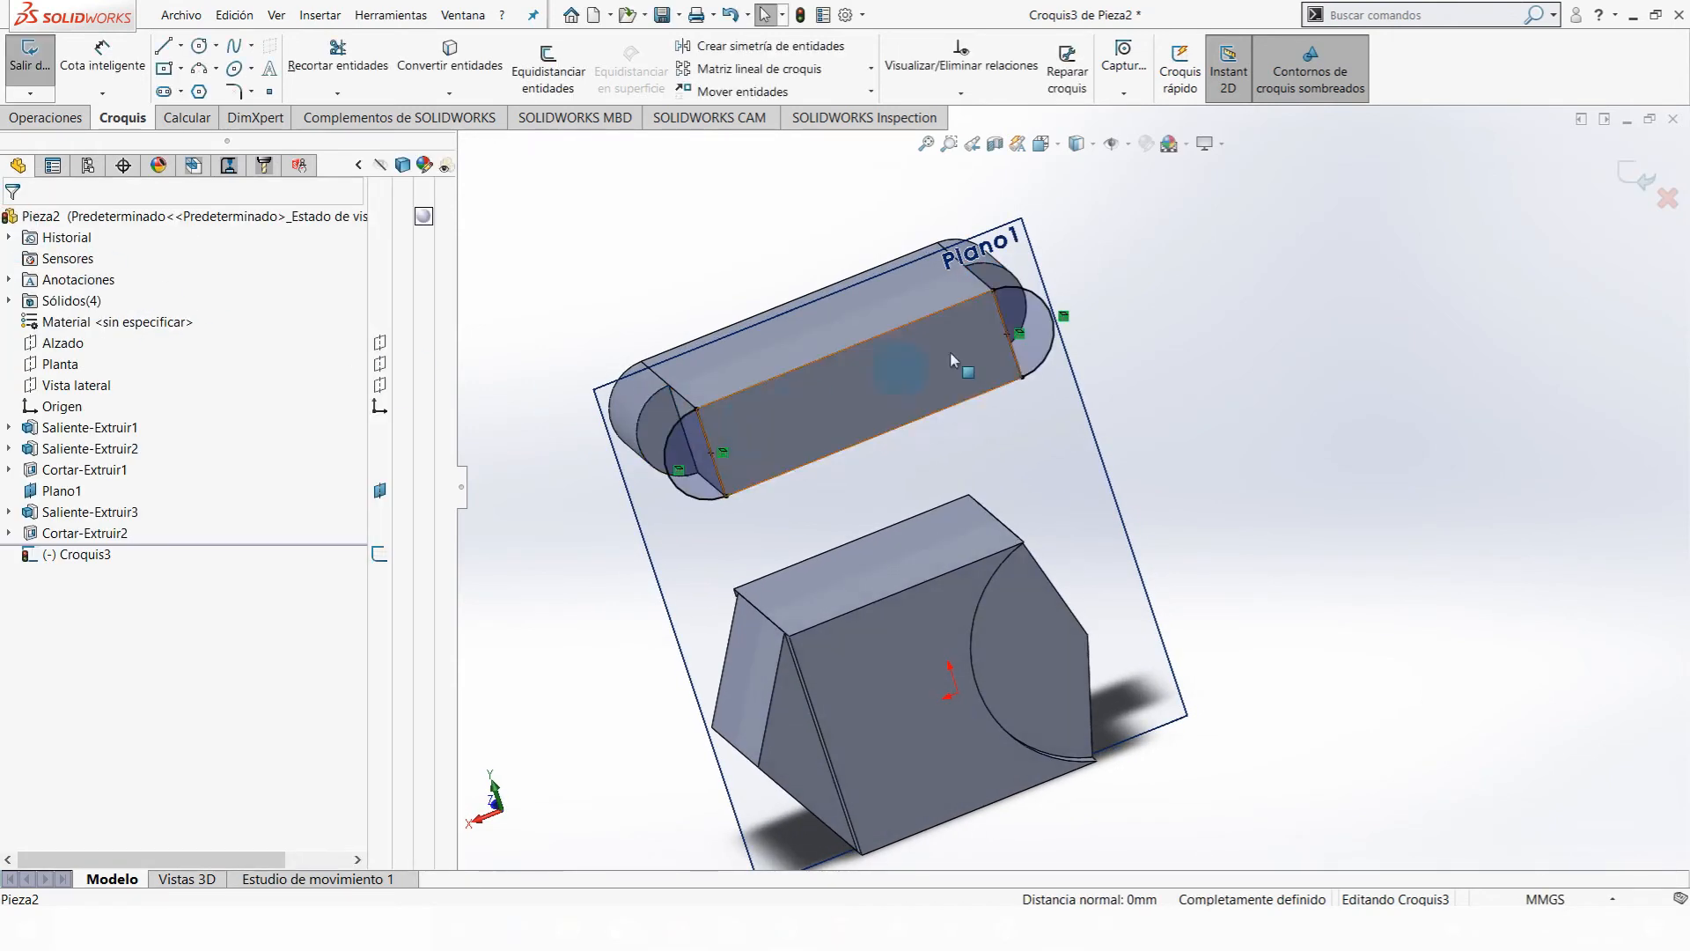
- Examine from several angles how the converted half-round outlines on the Alzado plane relate to their source faces on the upper body
{"action": "middle_click_drag", "start_coordinate": [949, 351], "coordinate": [959, 403]}
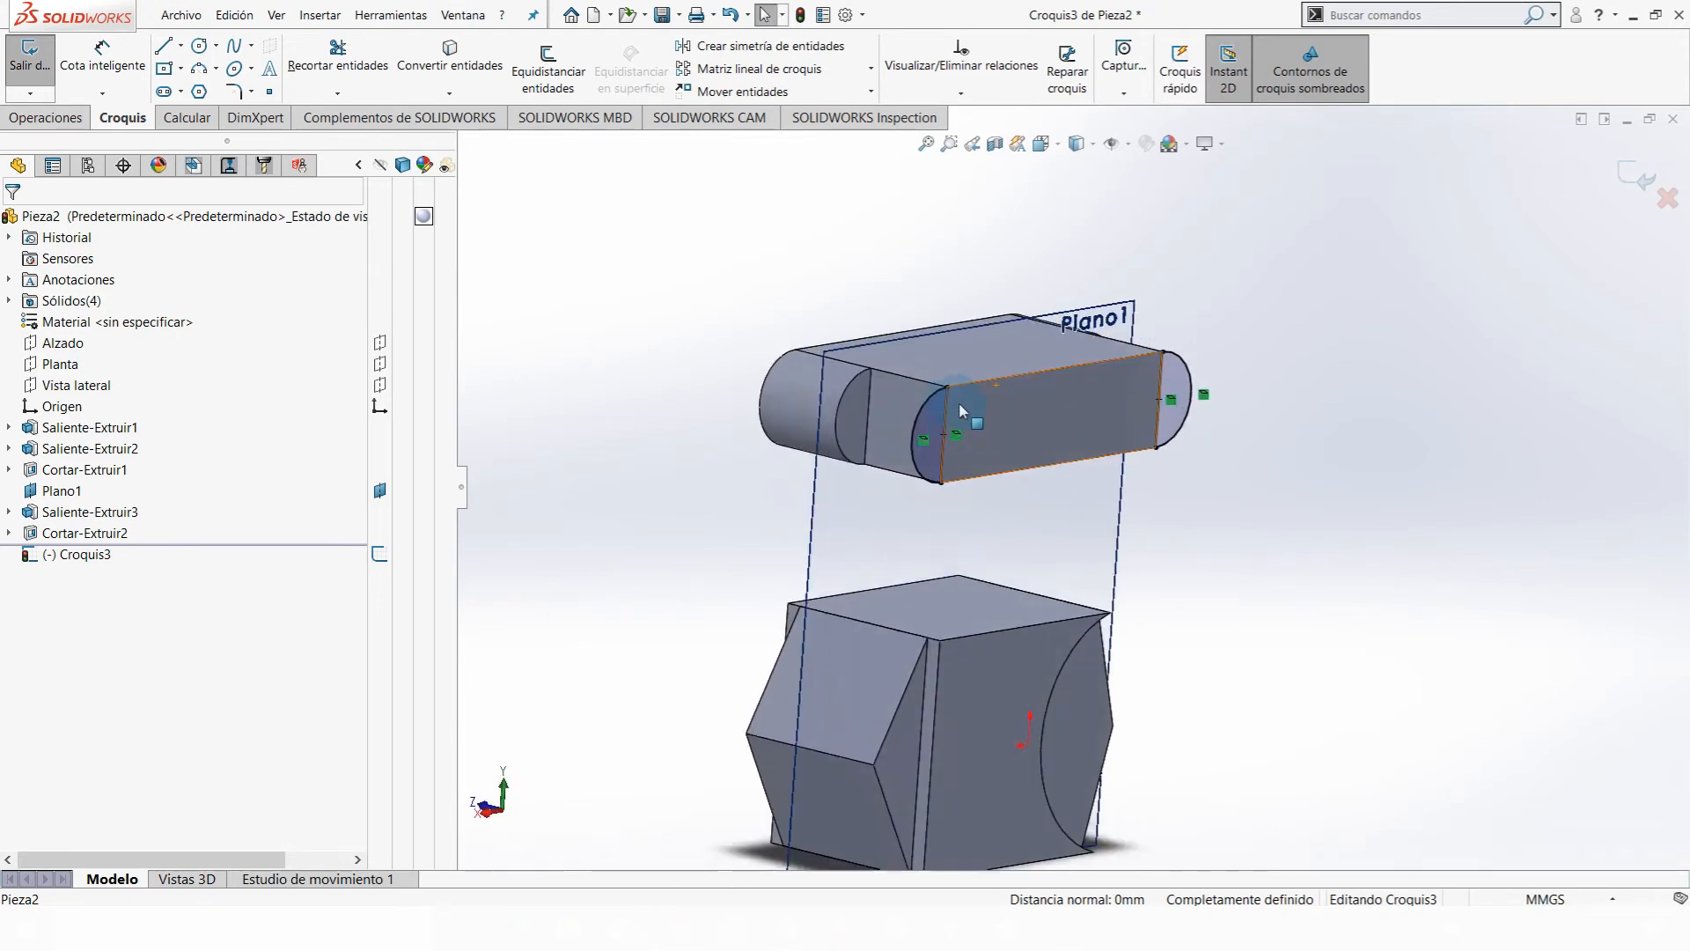
{"action": "scroll", "coordinate": [968, 405], "scroll_direction": "down", "scroll_amount": 4}
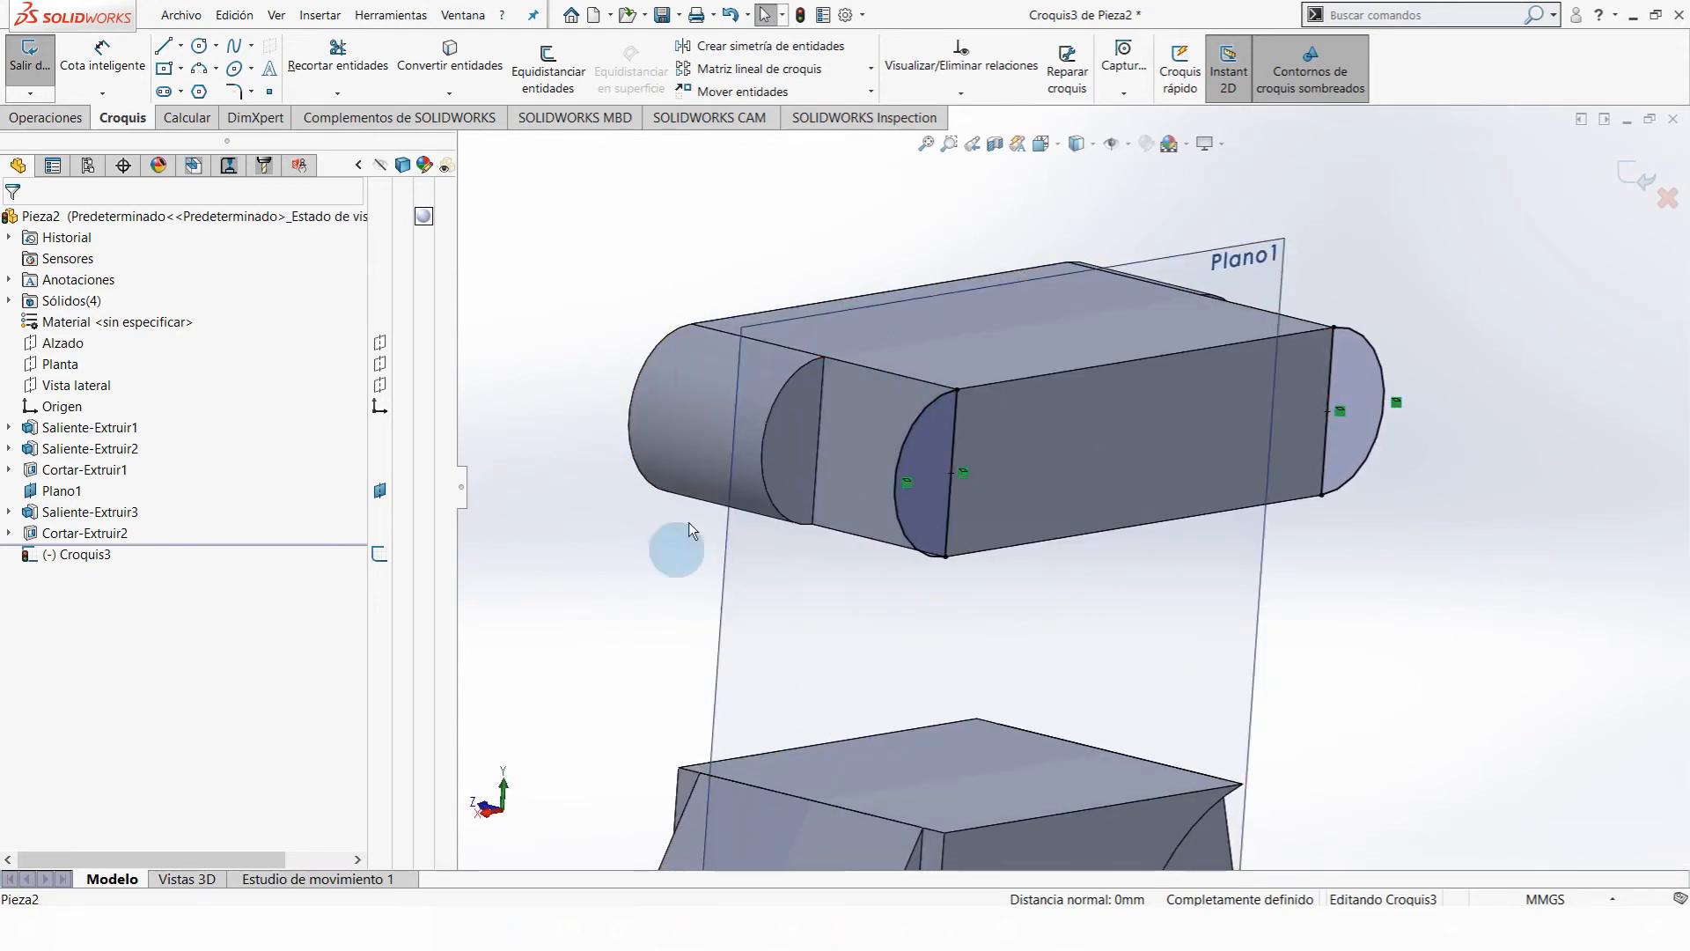
{"action": "middle_click_drag", "start_coordinate": [1117, 634], "coordinate": [1045, 616]}
{"action": "scroll", "coordinate": [1045, 615], "scroll_direction": "up", "scroll_amount": 2}
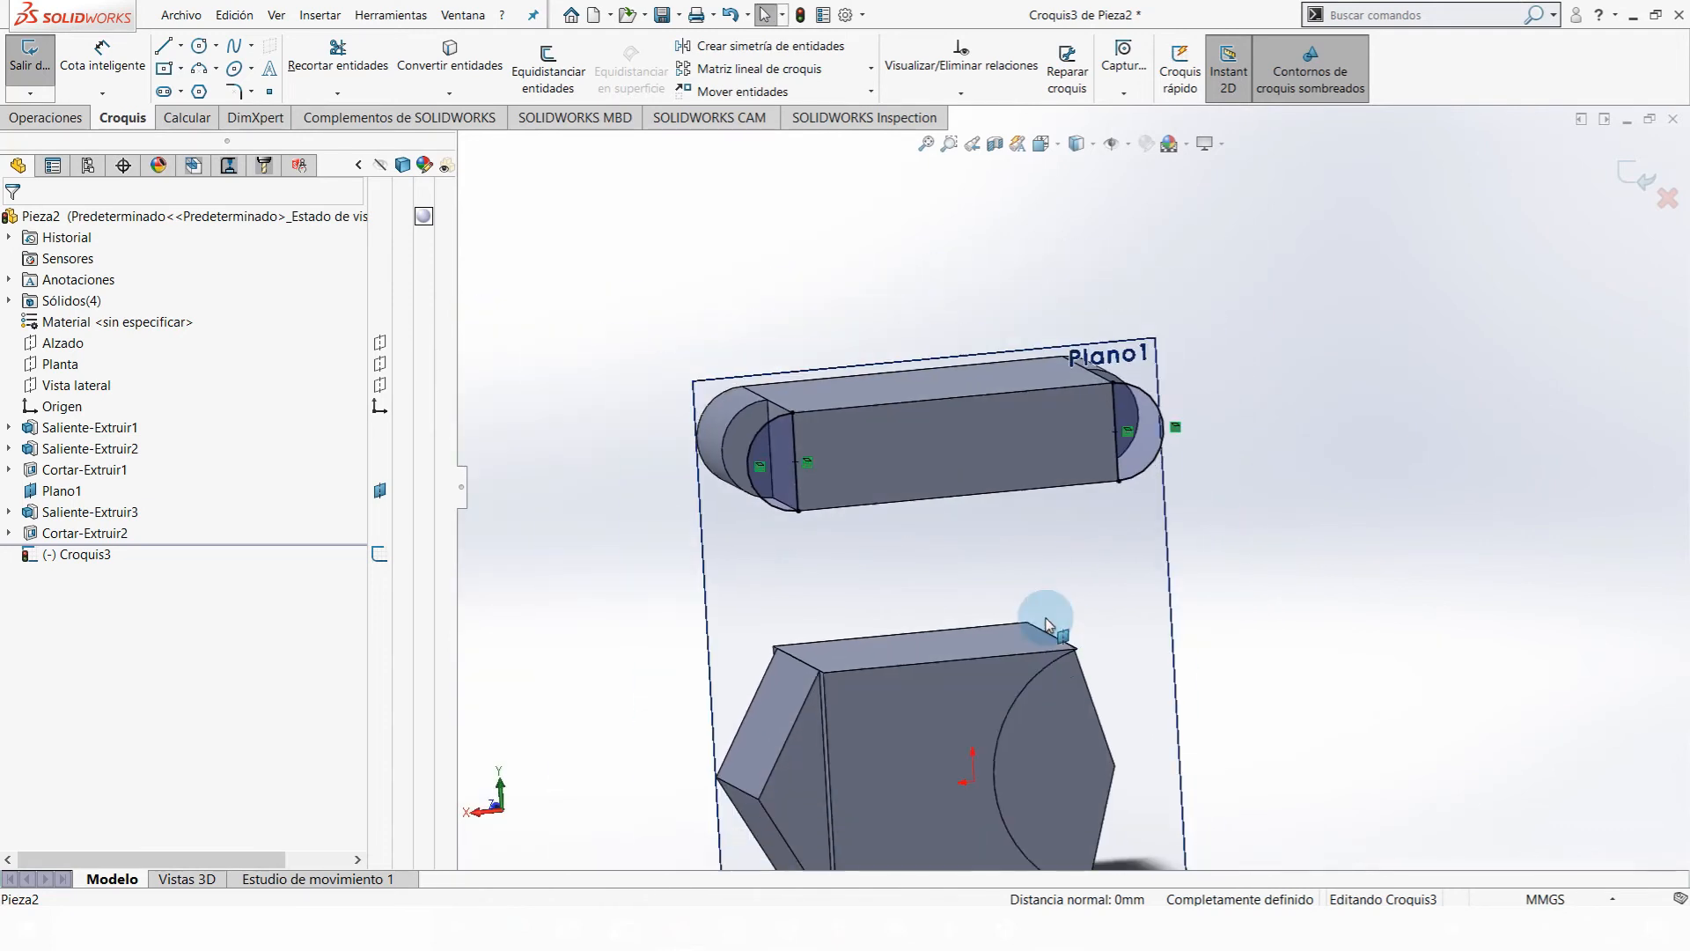
{"action": "key", "text": "f"}
{"action": "middle_click_drag", "start_coordinate": [1170, 491], "coordinate": [1177, 335]}
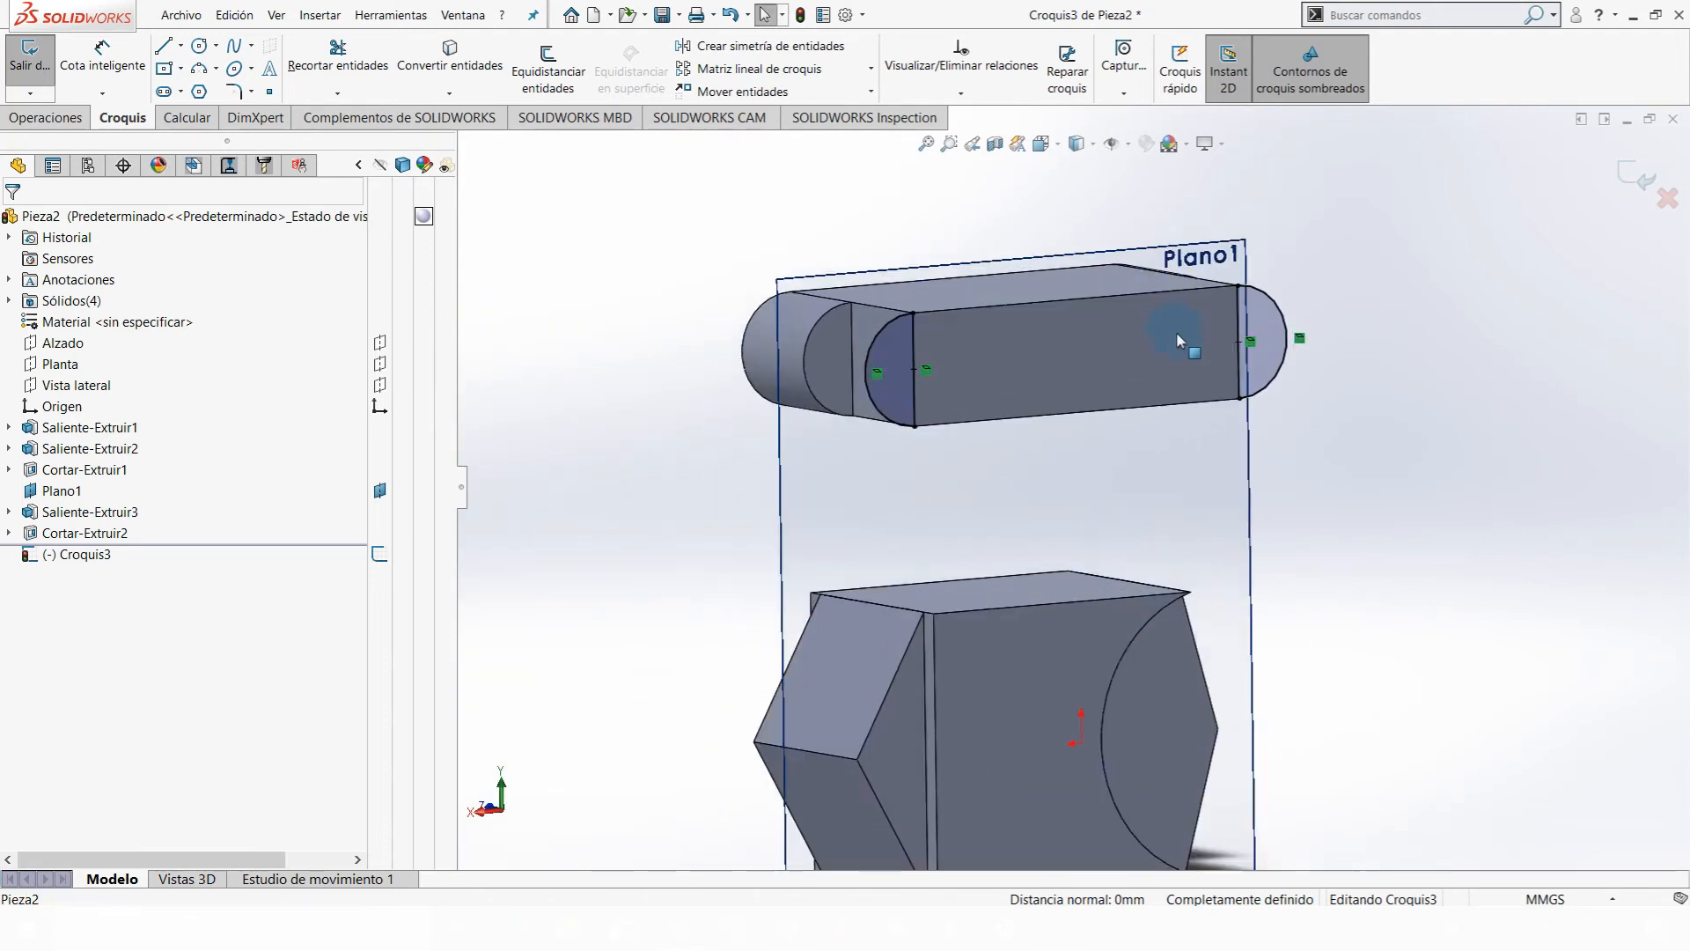
{"action": "middle_click_drag", "start_coordinate": [1039, 515], "coordinate": [1144, 381]}
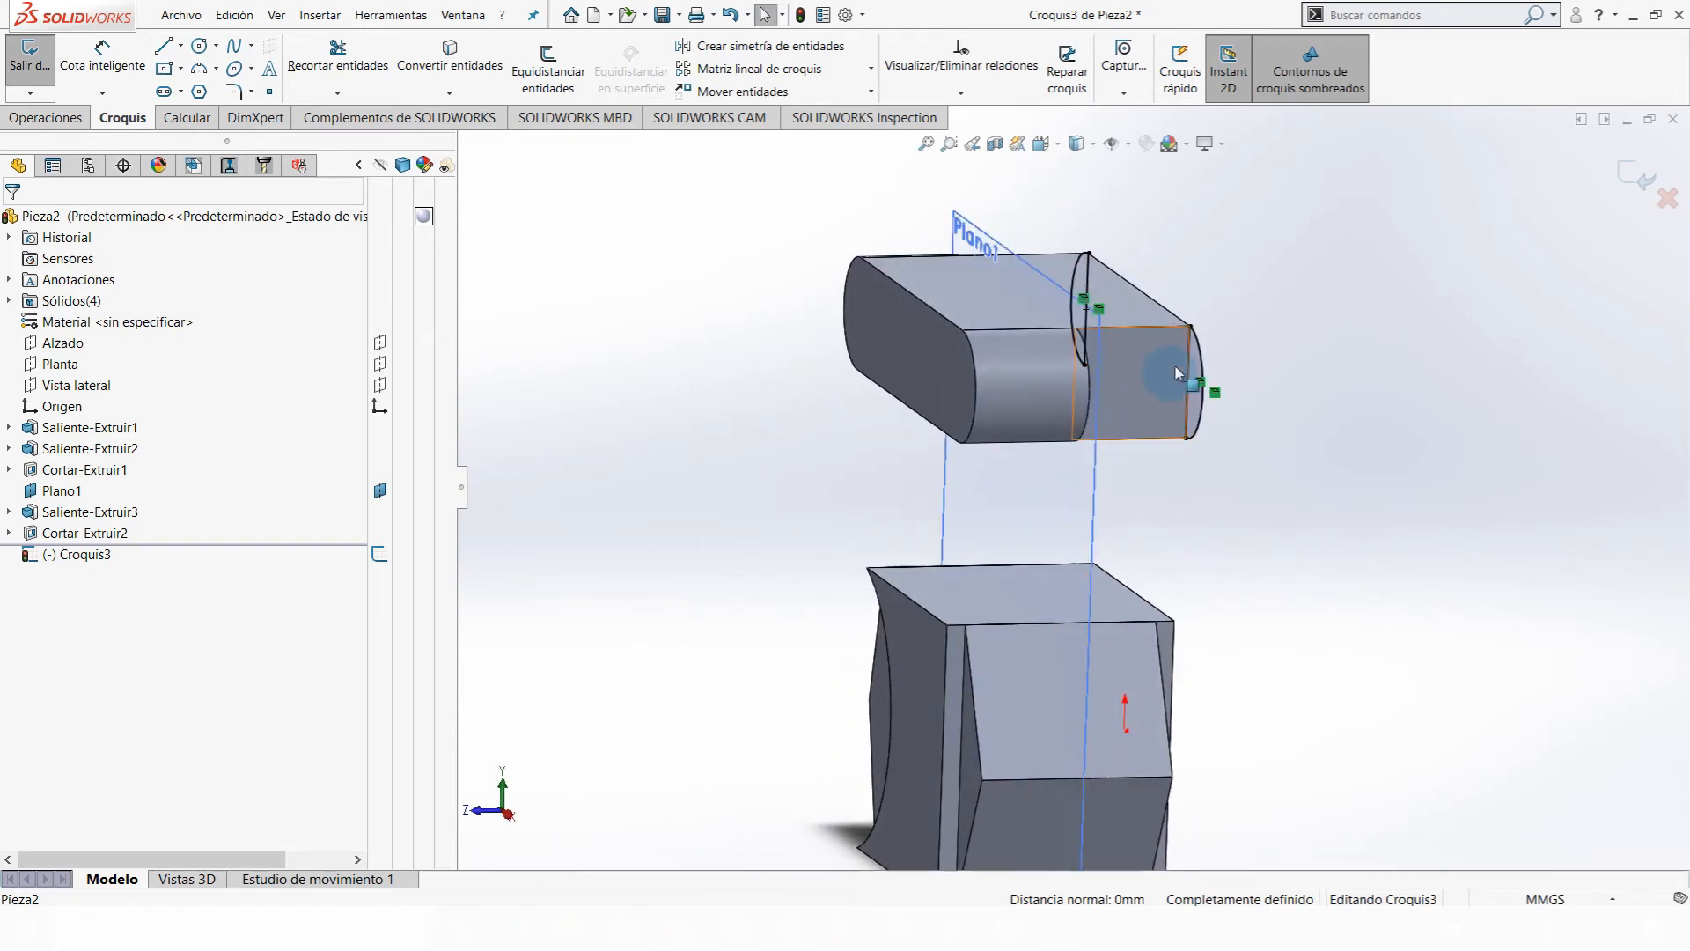
{"action": "middle_click_drag", "start_coordinate": [1215, 482], "coordinate": [1079, 539]}
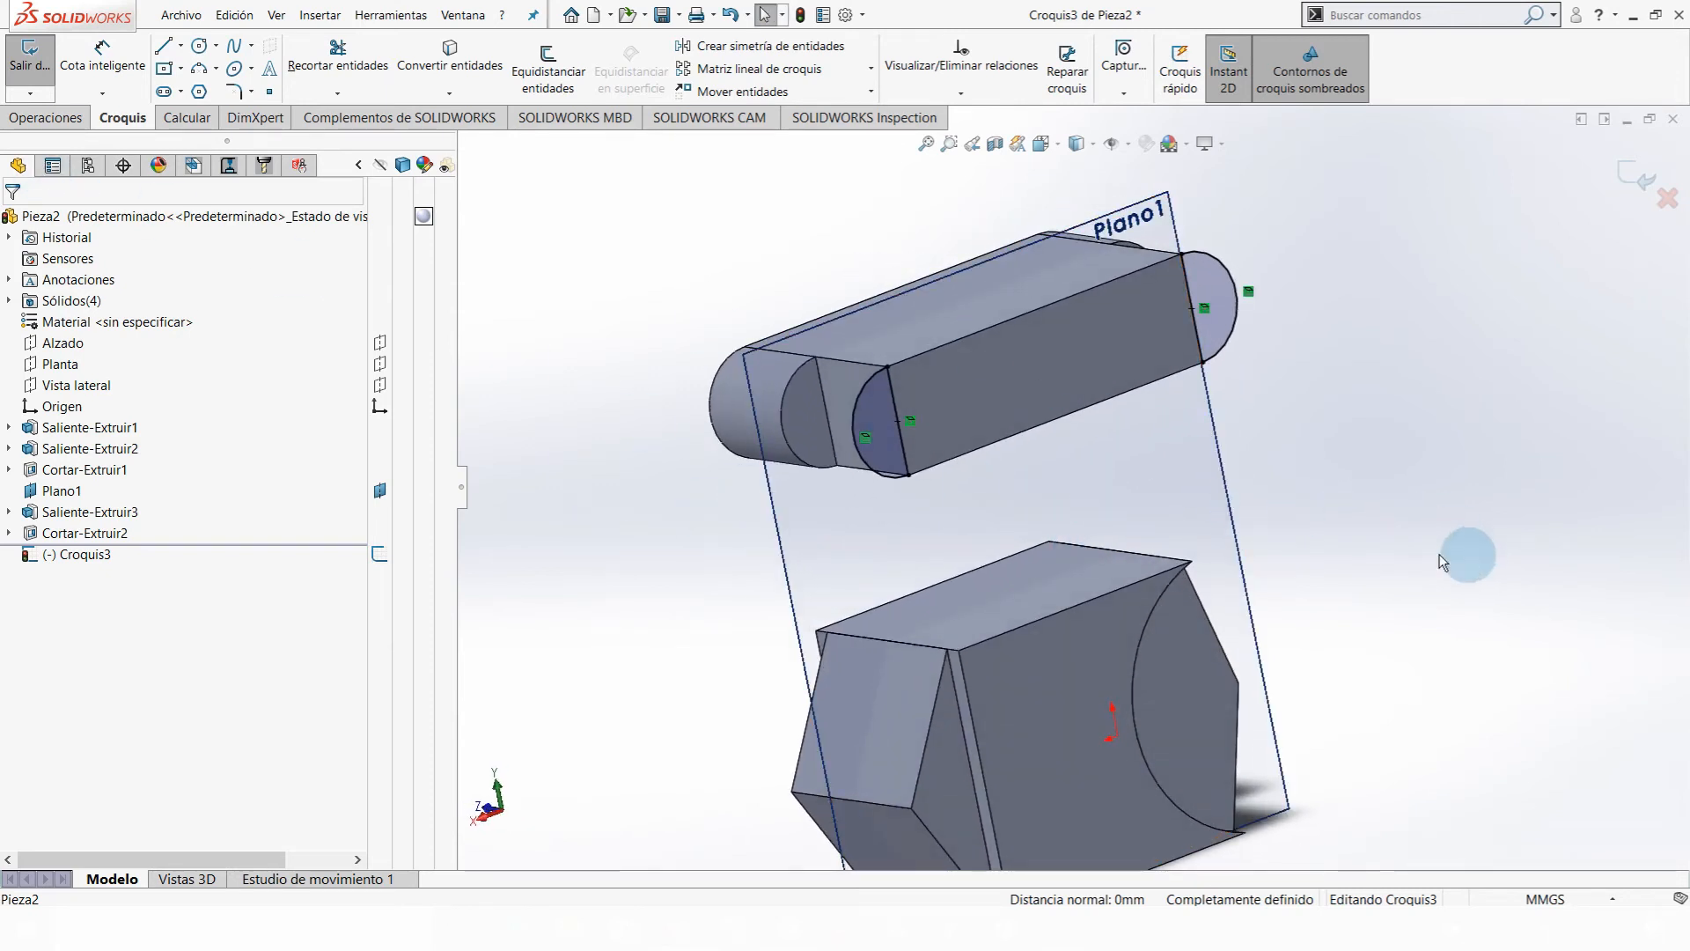
- Delete all the converted half-round outlines from the Alzado sketch
{"action": "mouse_move", "coordinate": [1441, 556]}
{"action": "left_mouse_down"}
{"action": "mouse_move", "coordinate": [566, 150]}
{"action": "mouse_move", "coordinate": [578, 204]}
{"action": "left_mouse_up"}
{"action": "key", "text": "Delete"}
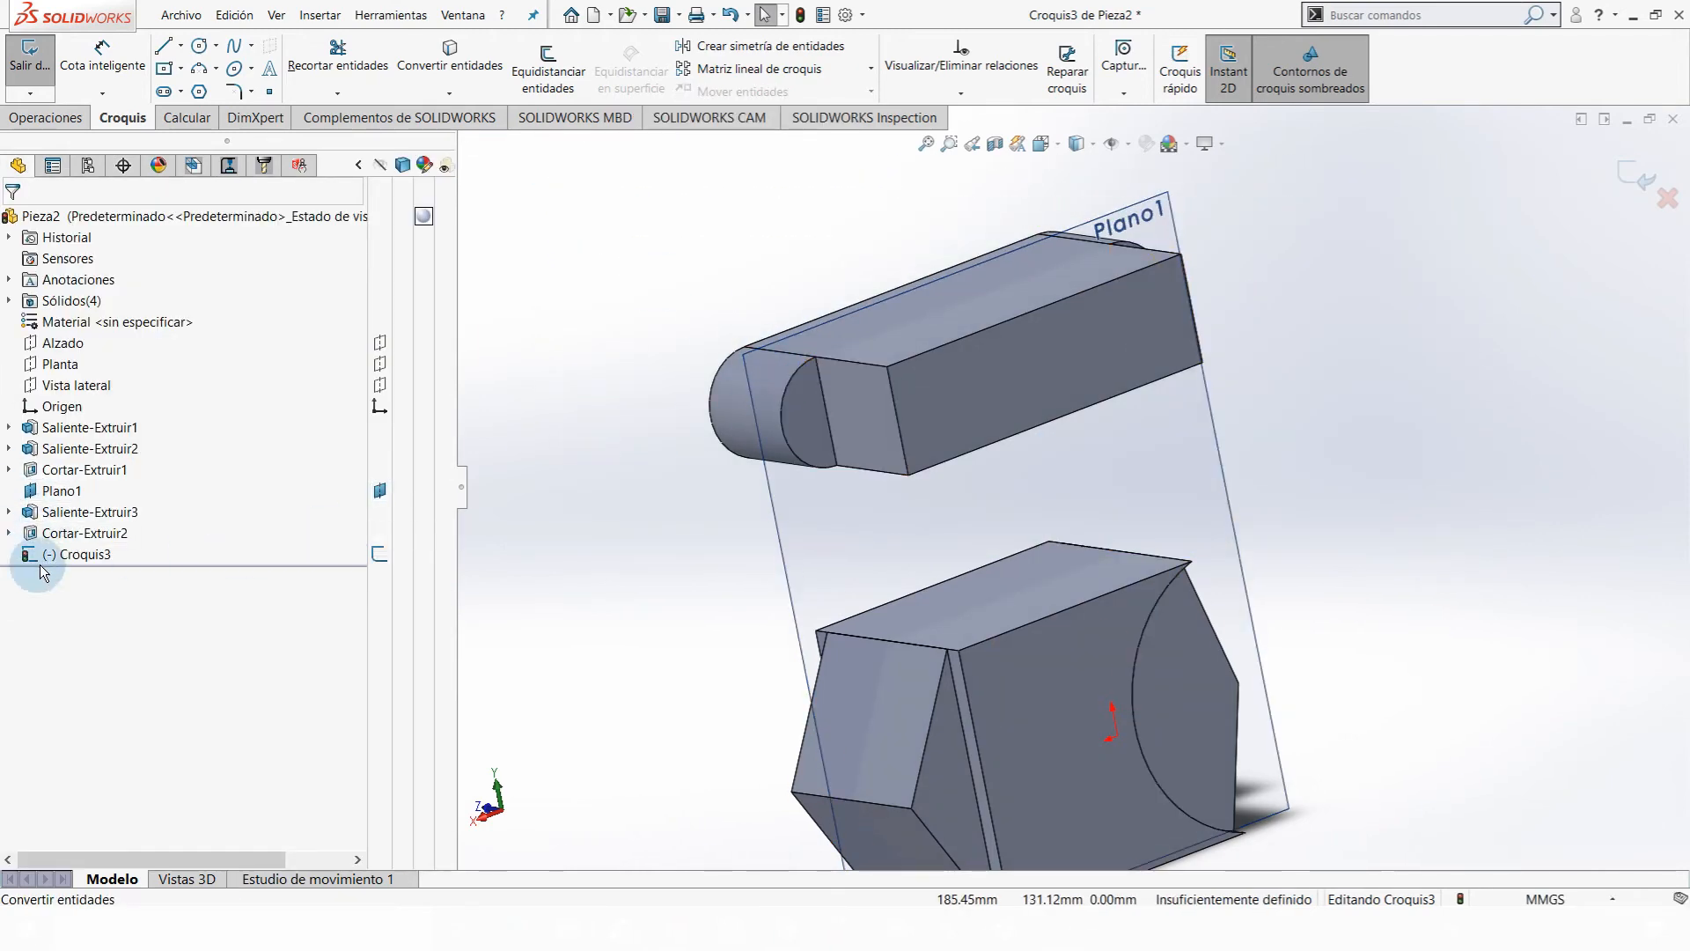
{"action": "left_click", "coordinate": [8, 534]}
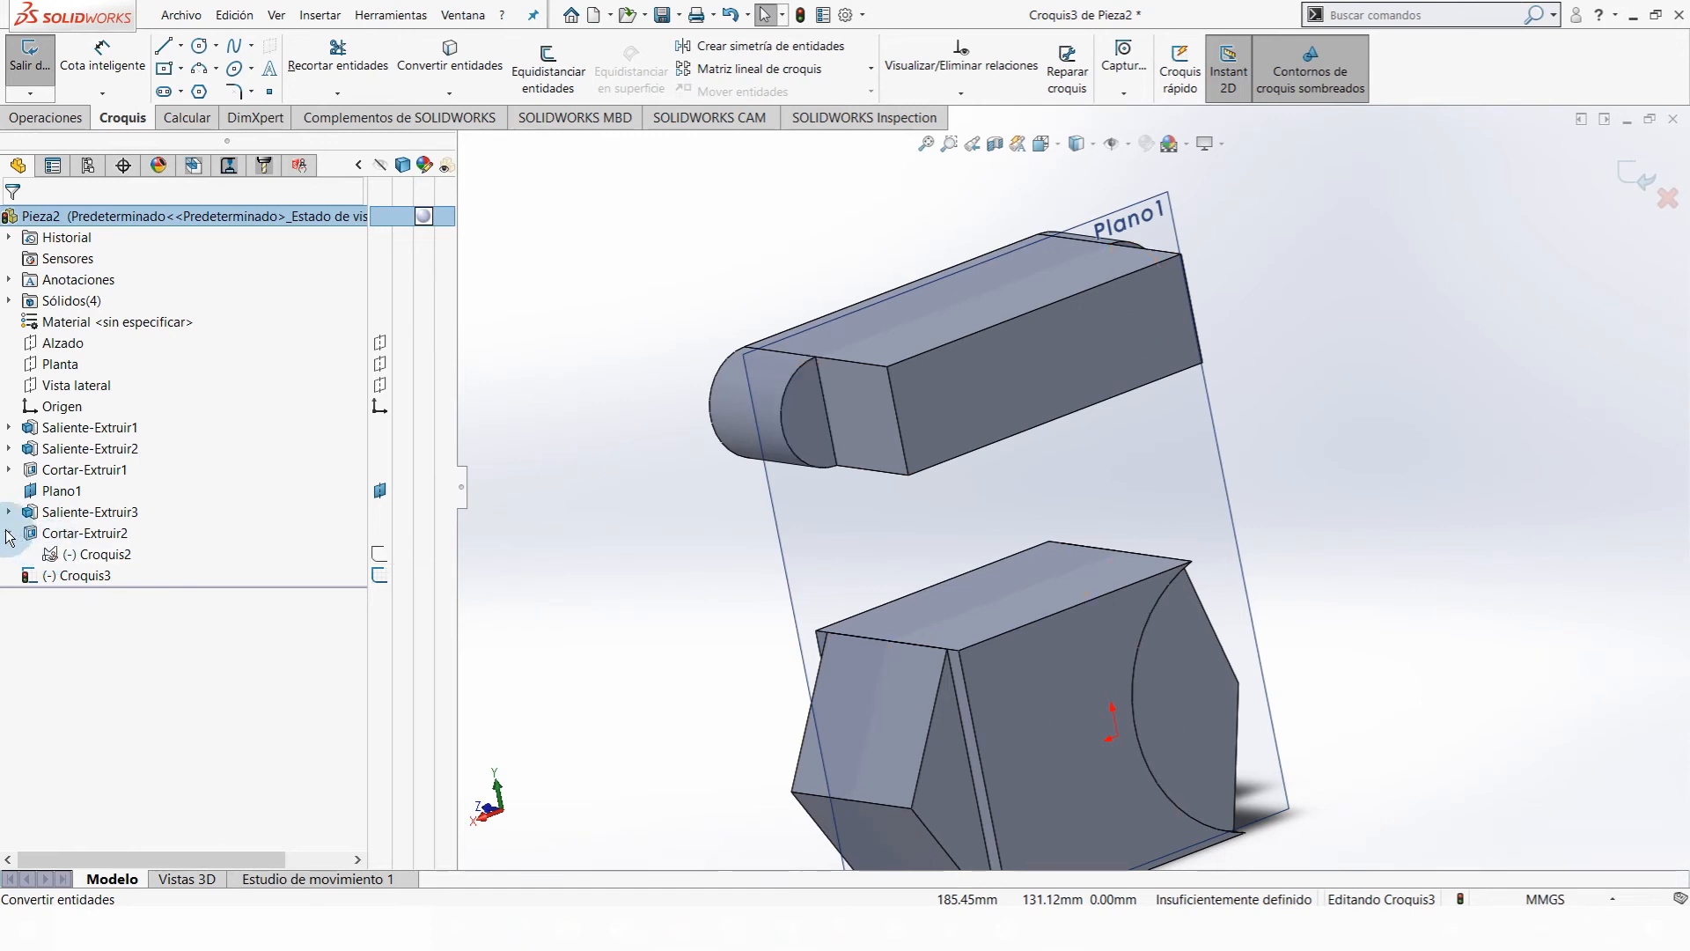
{"action": "left_click", "coordinate": [9, 534]}
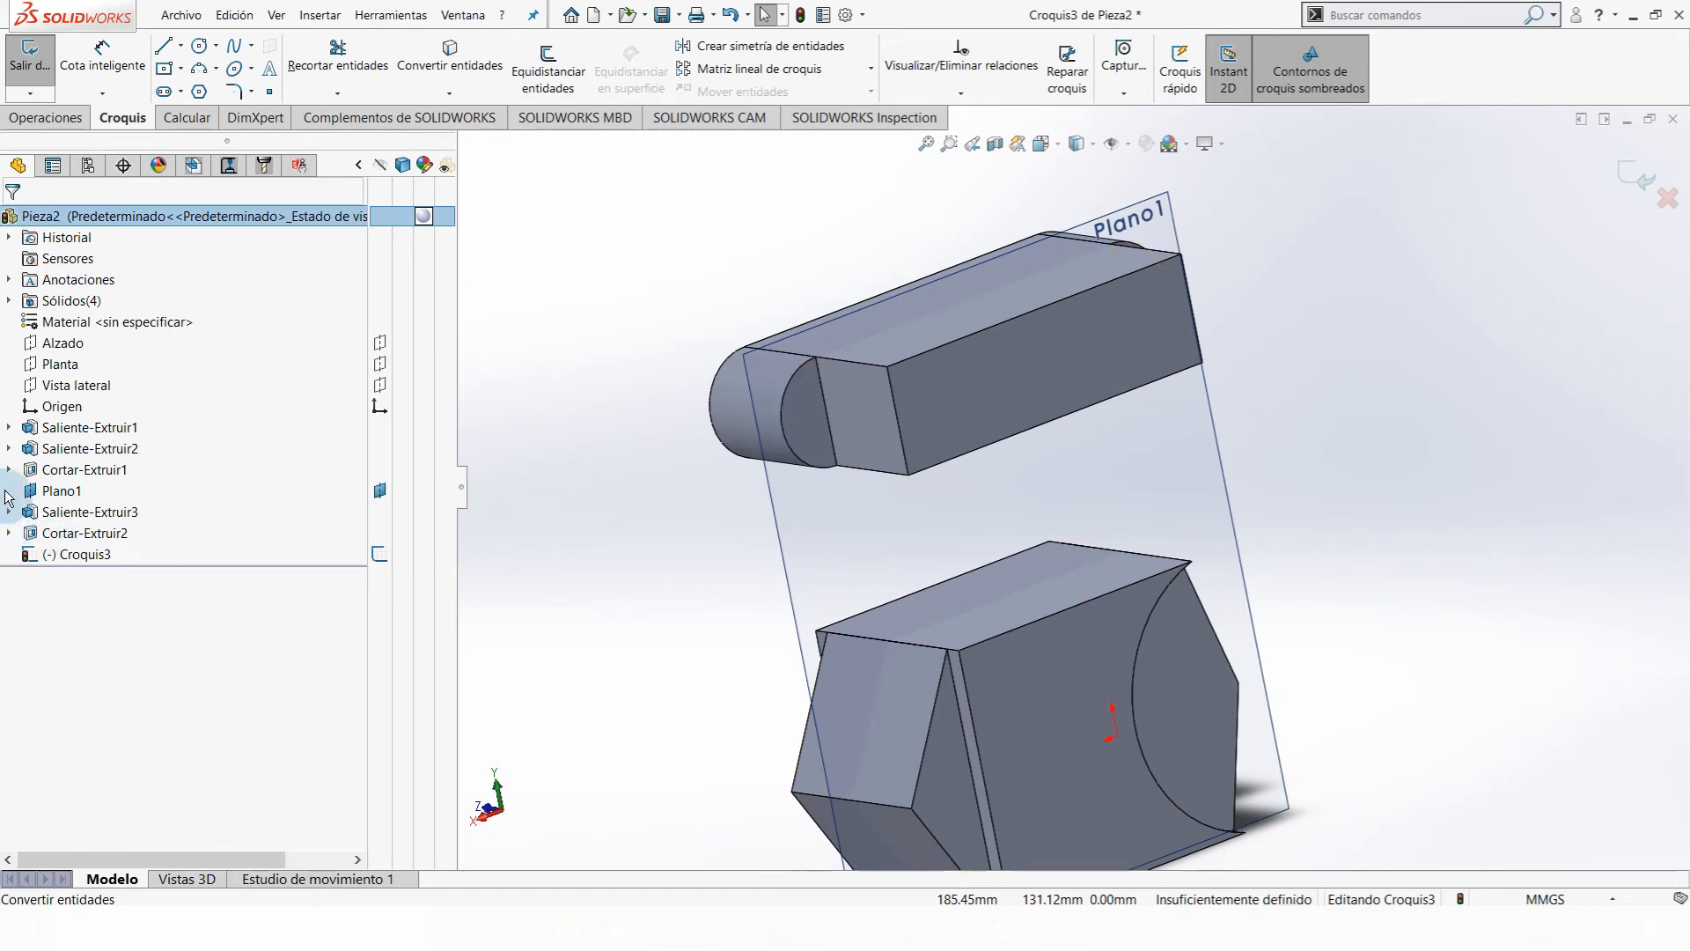
- Examine the first extrusion's sketch, Croquis1, against the two bodies in an oblique view and the front view
{"action": "left_click", "coordinate": [9, 428]}
{"action": "left_click", "coordinate": [61, 450]}
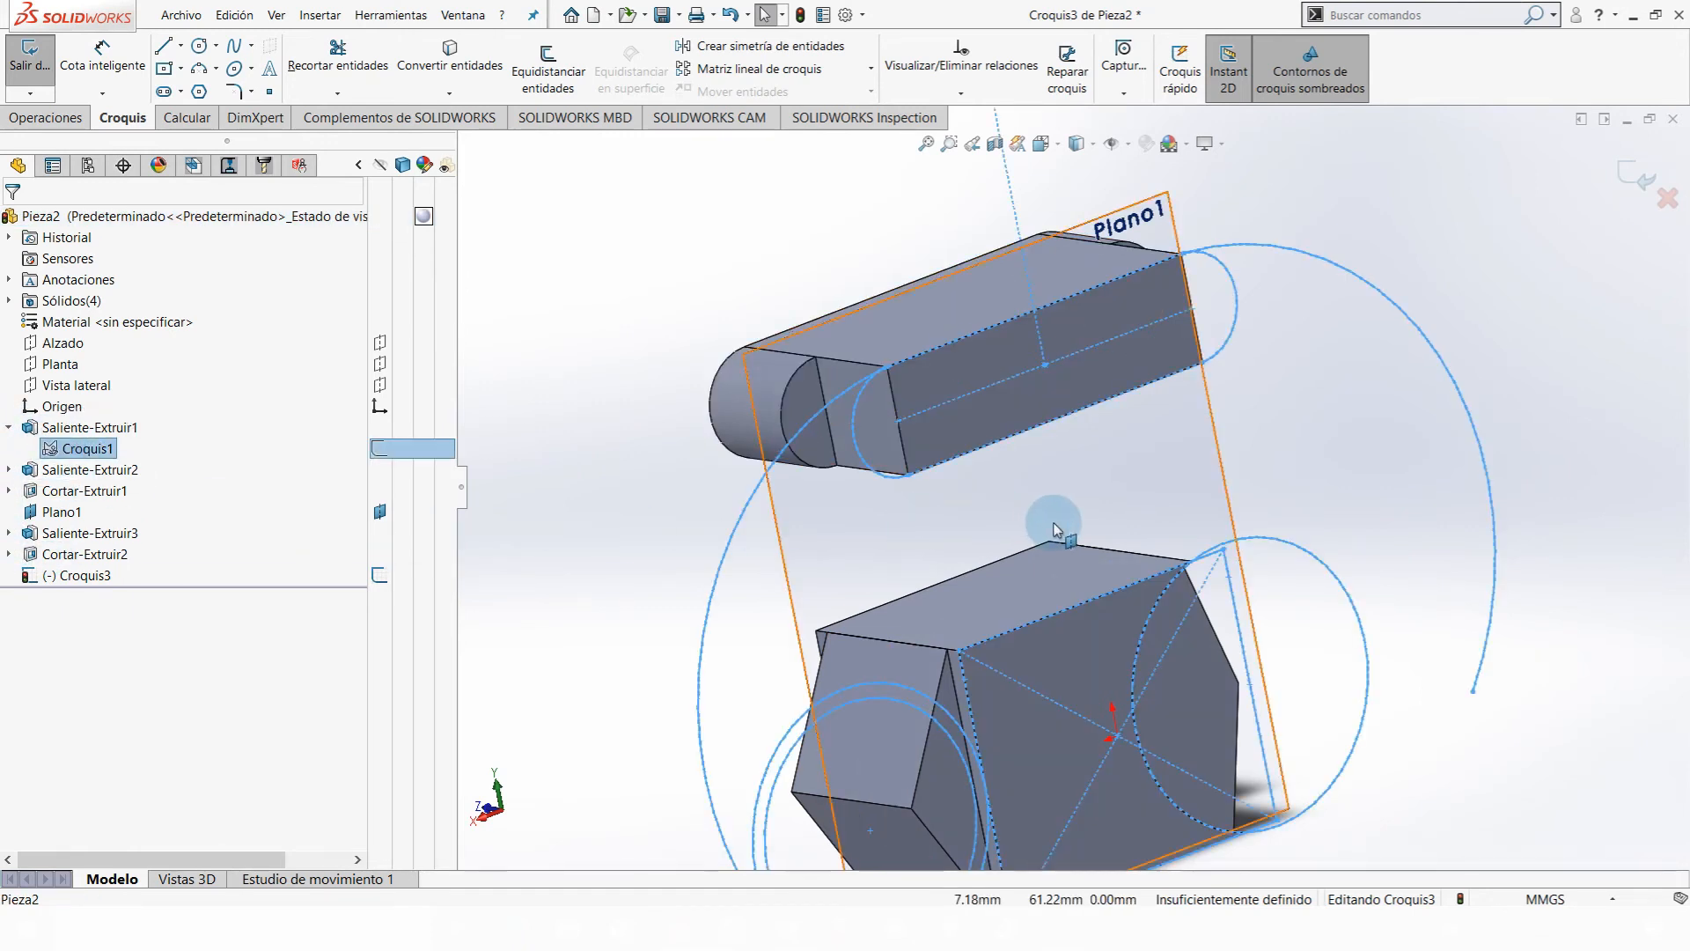
{"action": "scroll", "coordinate": [1044, 540], "scroll_direction": "up", "scroll_amount": 2}
{"action": "scroll", "coordinate": [1172, 537], "scroll_direction": "up", "scroll_amount": 1}
{"action": "middle_click_drag", "start_coordinate": [1172, 537], "coordinate": [1079, 488]}
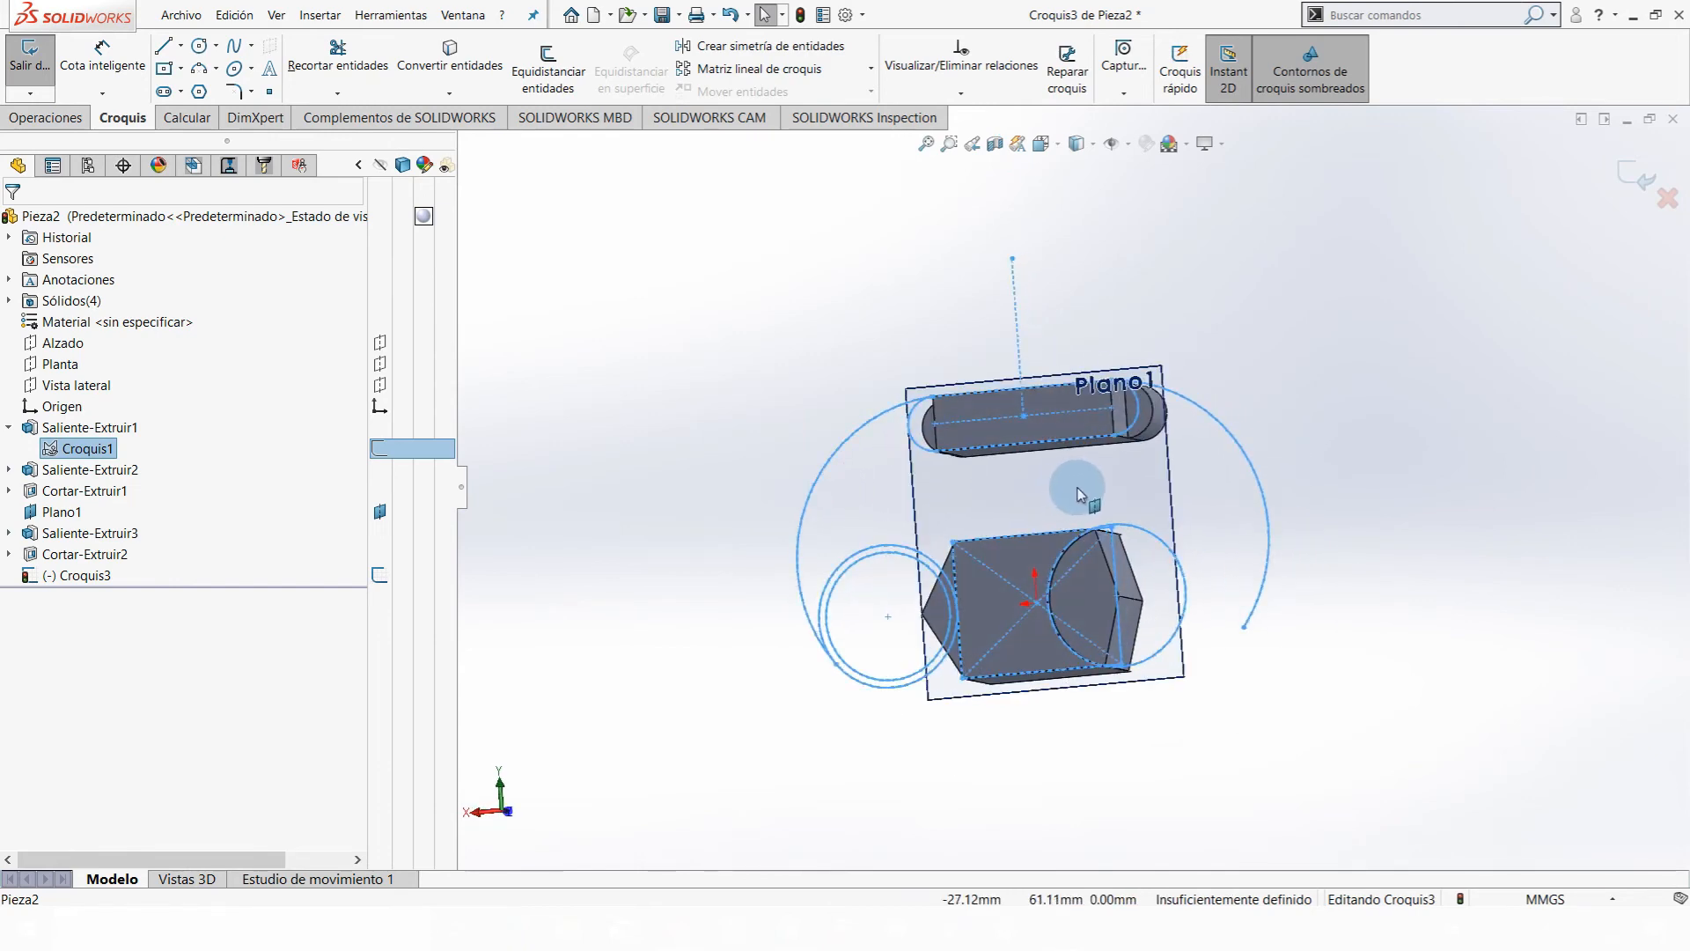
{"action": "key", "text": "ctrl+8"}
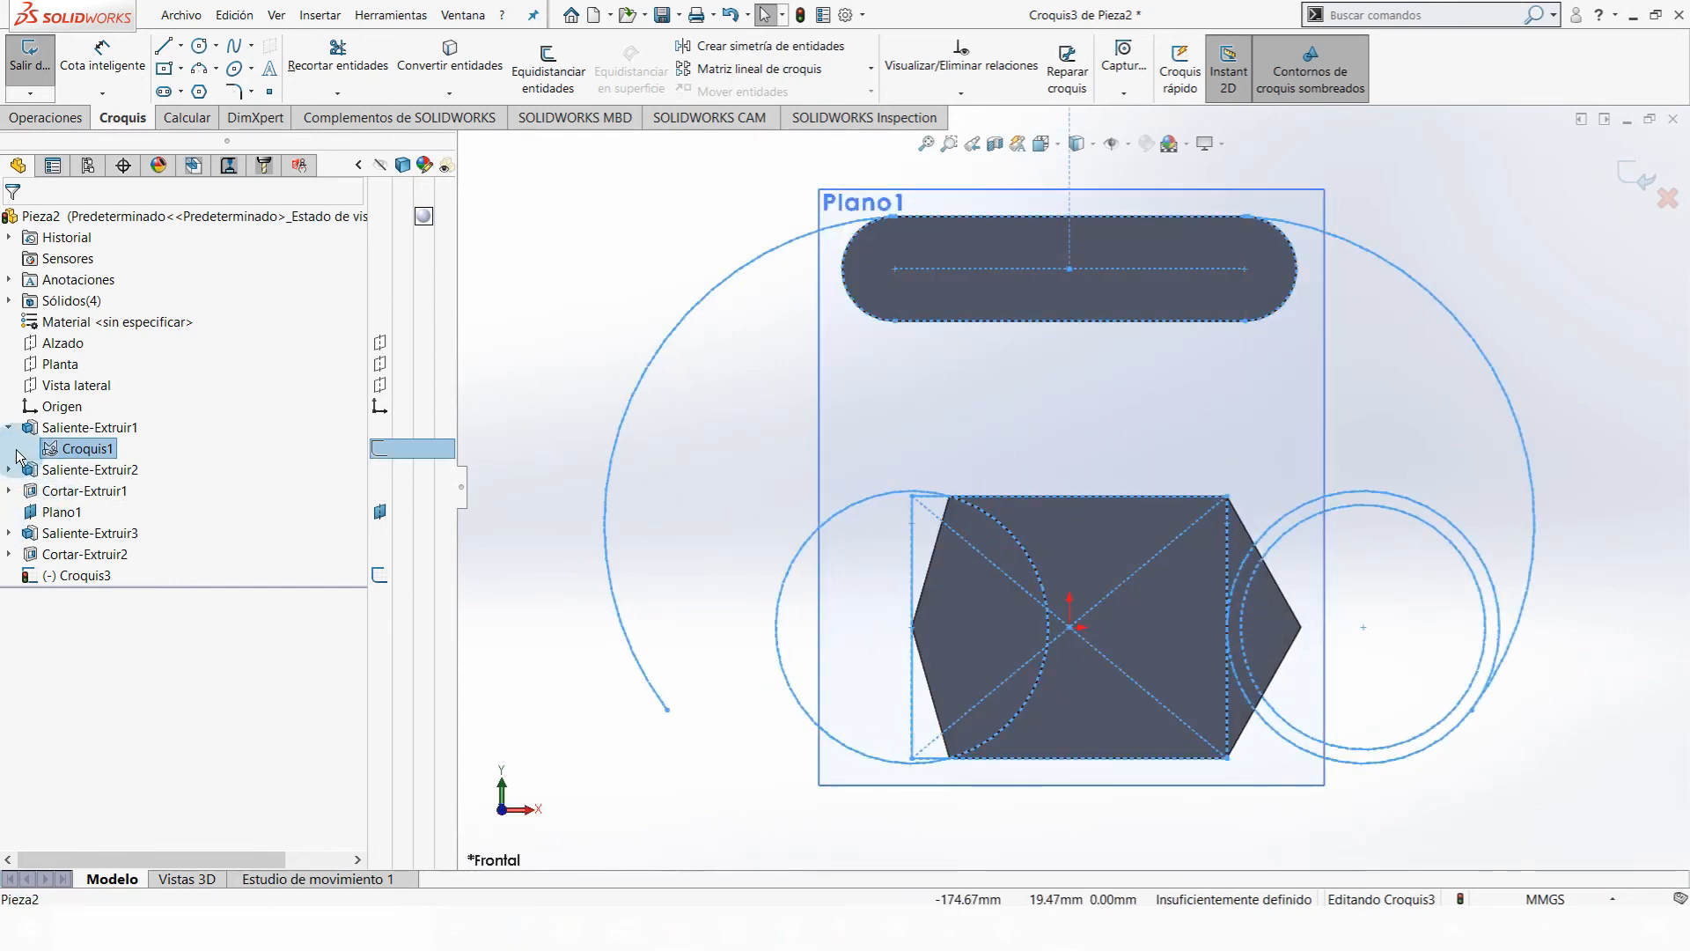
{"action": "left_click", "coordinate": [9, 429]}
{"action": "left_click", "coordinate": [9, 429]}
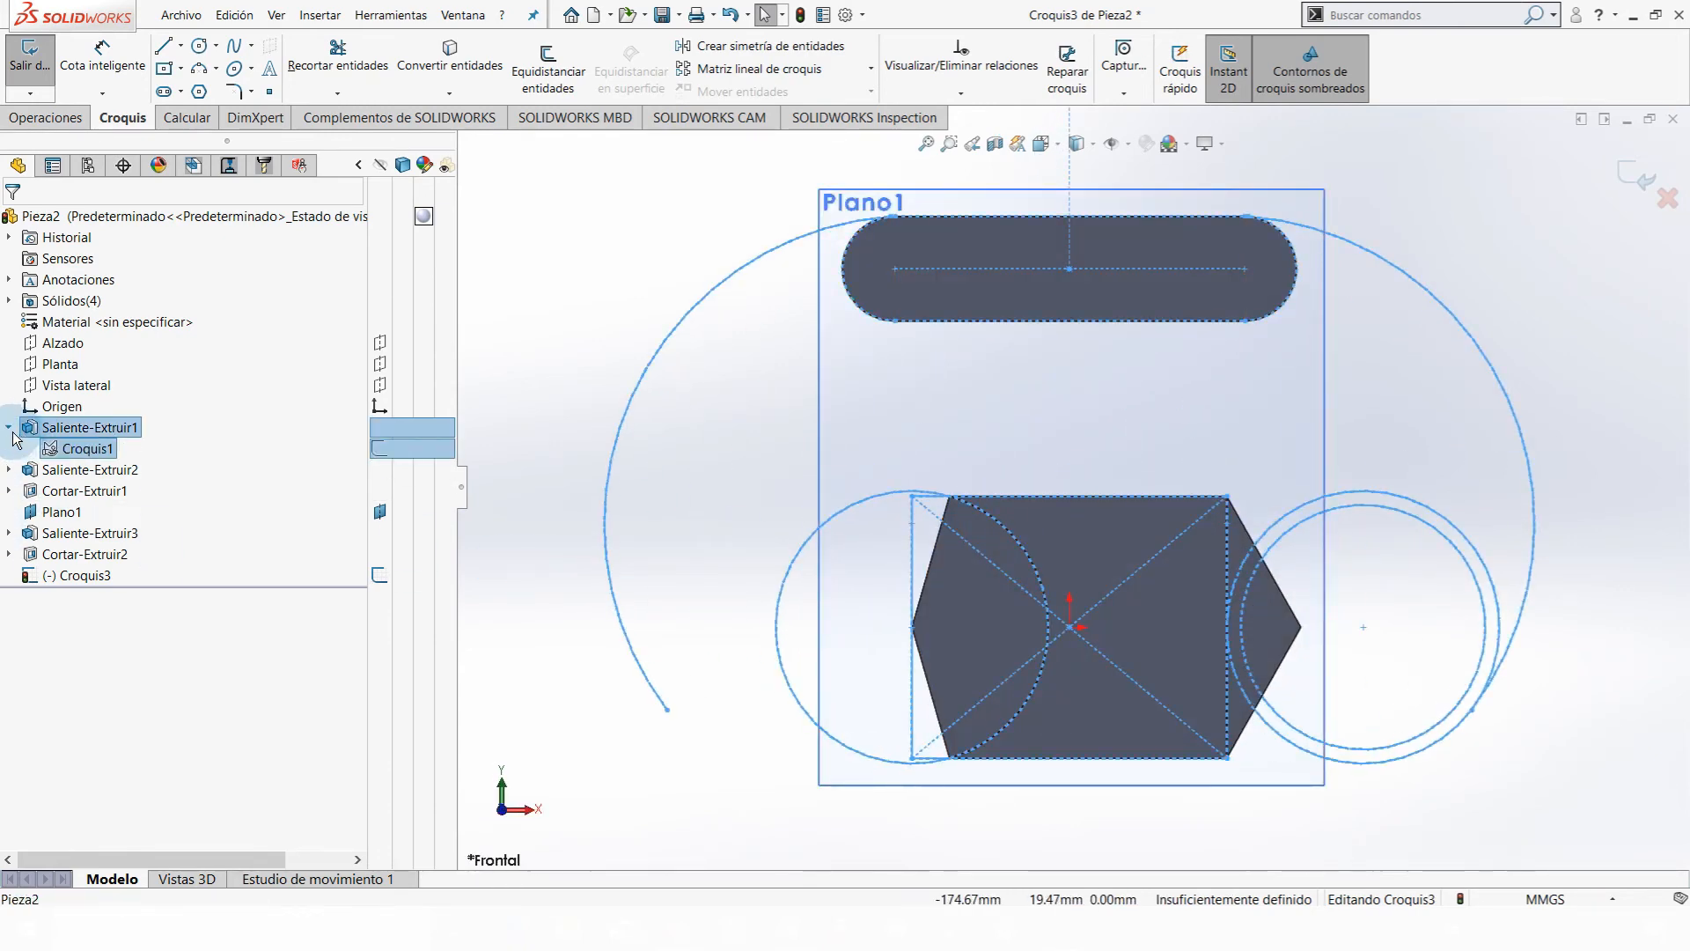
{"action": "left_click", "coordinate": [50, 449]}
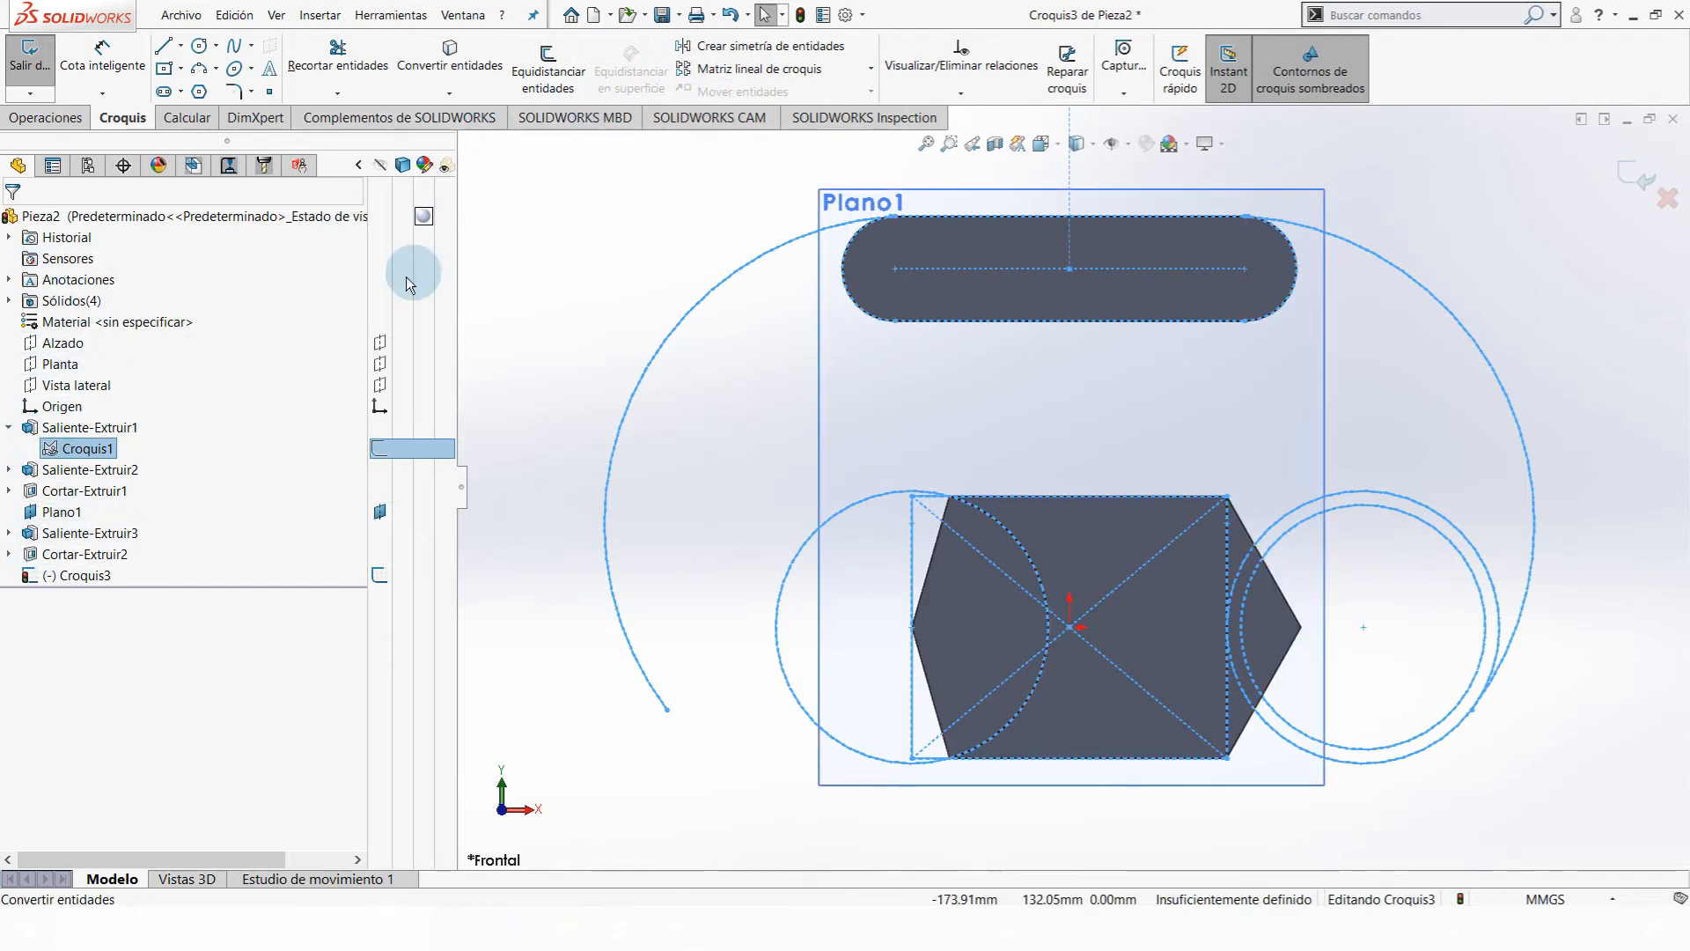
- Convert all outlines of Croquis2, the sketch of Saliente-Extruir3, into entities of the Alzado sketch and close the sketch
{"action": "left_click", "coordinate": [7, 555]}
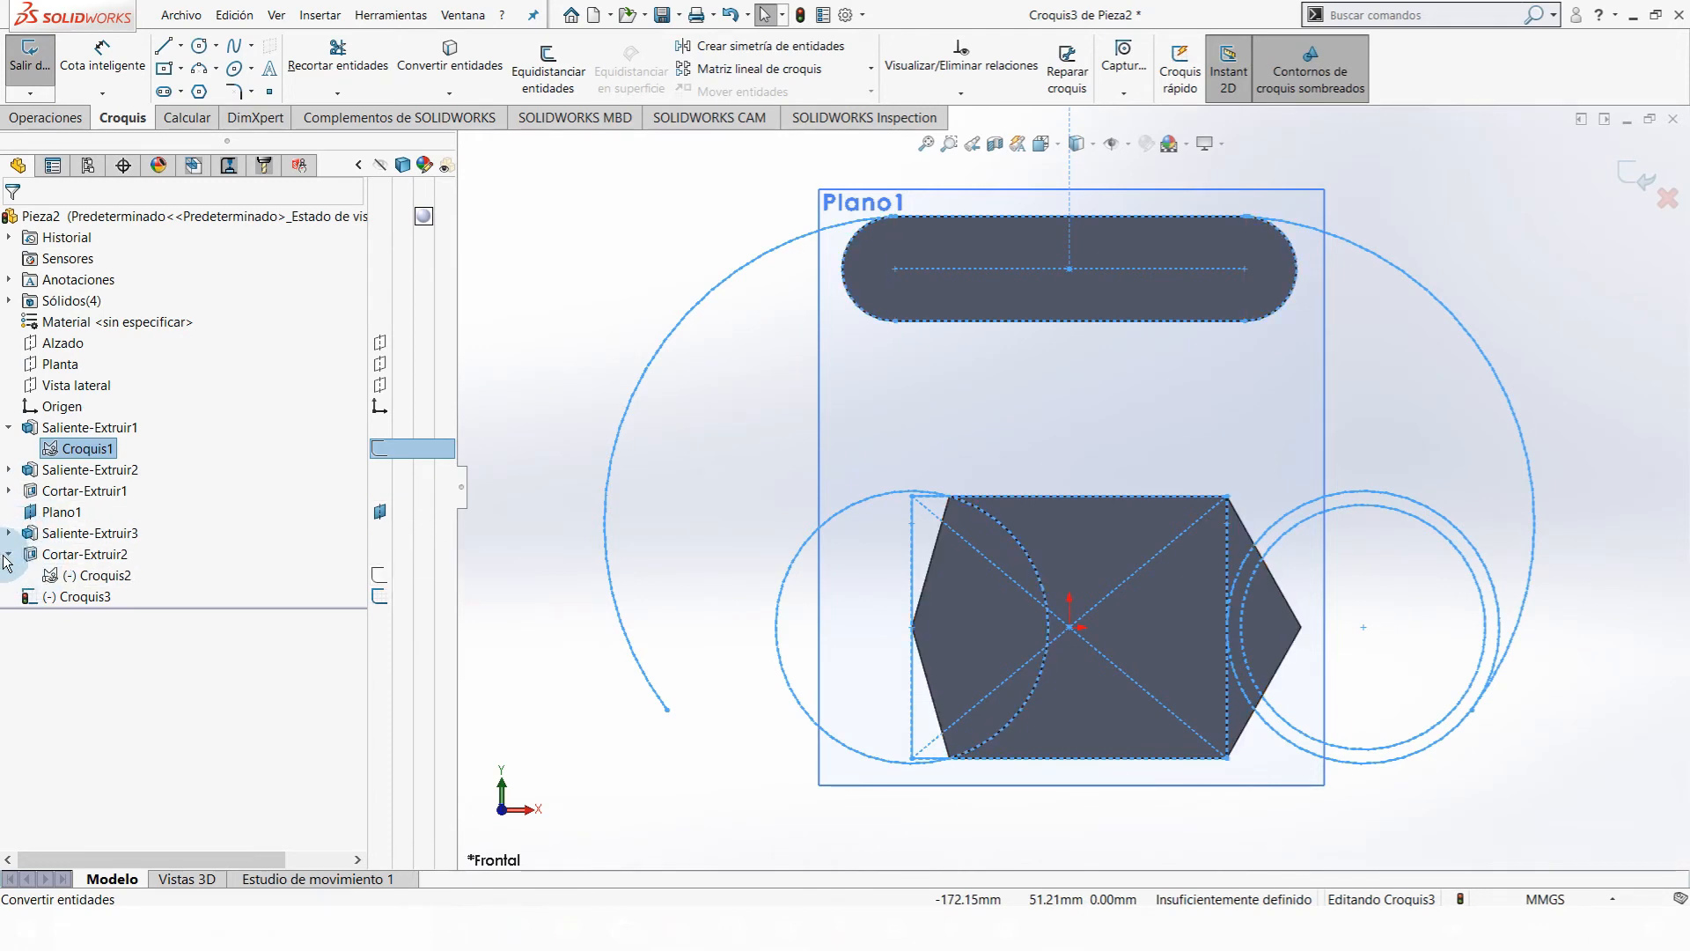
{"action": "left_click", "coordinate": [8, 555]}
{"action": "left_click", "coordinate": [8, 534]}
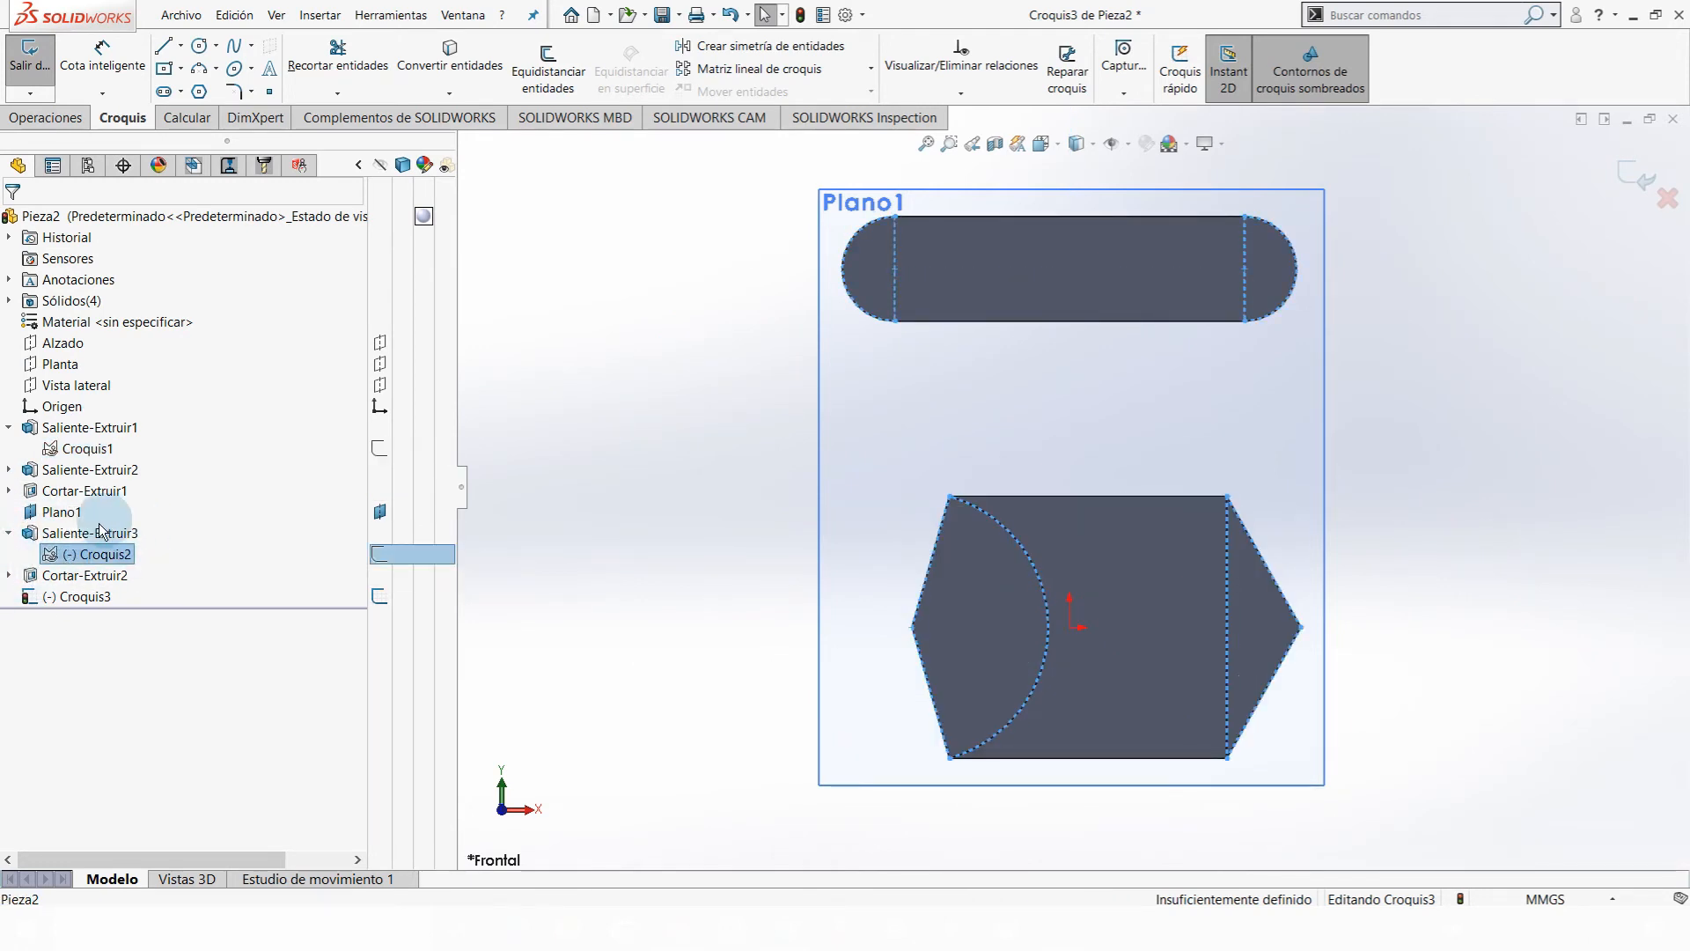
{"action": "mouse_move", "coordinate": [1133, 490]}
{"action": "middle_mouse_down"}
{"action": "mouse_move", "coordinate": [924, 546]}
{"action": "mouse_move", "coordinate": [880, 634]}
{"action": "mouse_move", "coordinate": [911, 672]}
{"action": "middle_mouse_up"}
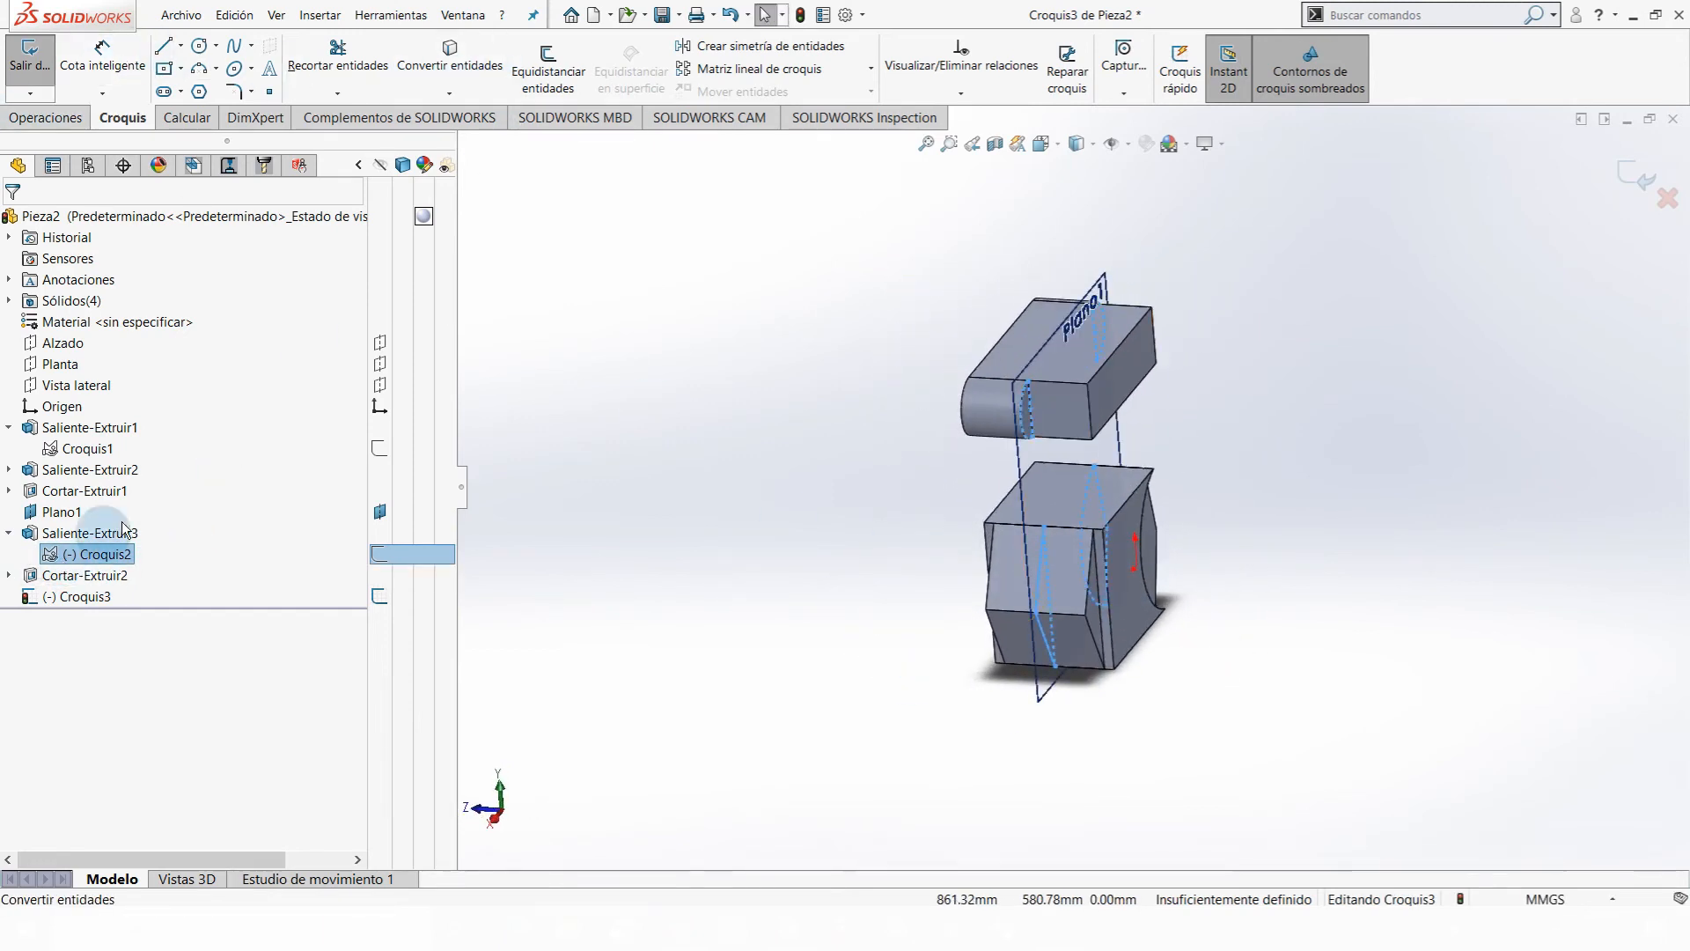
{"action": "left_click", "coordinate": [449, 54]}
{"action": "left_click", "coordinate": [960, 473]}
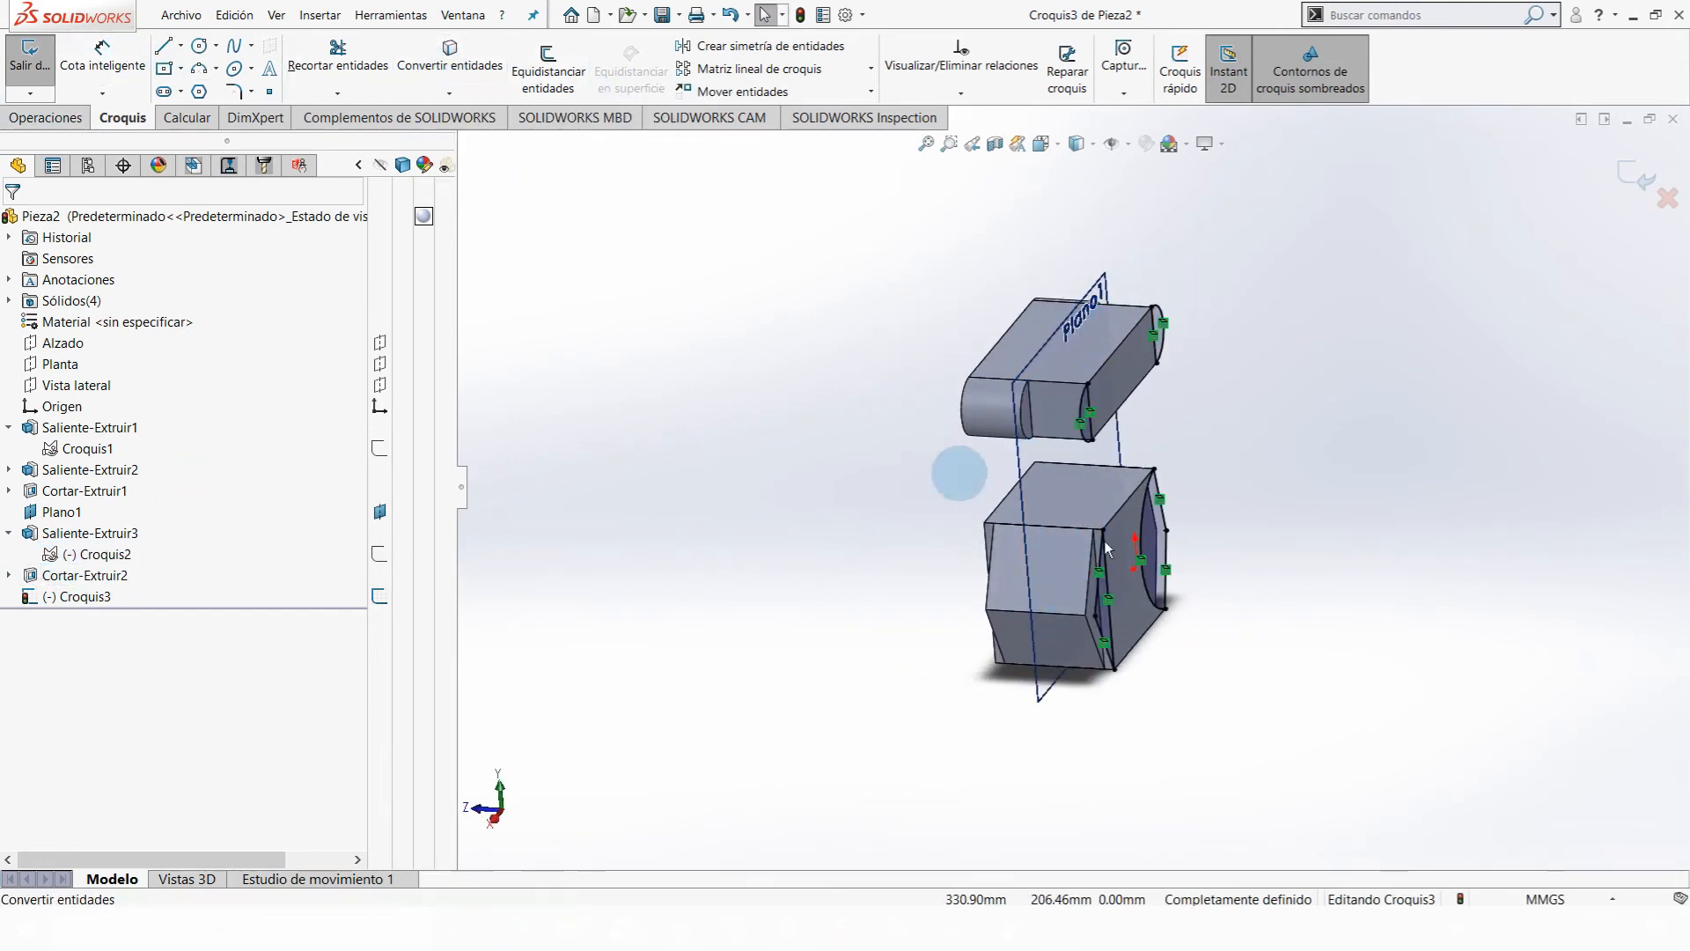
{"action": "scroll", "coordinate": [1239, 520], "scroll_direction": "down", "scroll_amount": 4}
{"action": "middle_click_drag", "start_coordinate": [1232, 506], "coordinate": [669, 335]}
{"action": "left_click", "coordinate": [29, 70]}
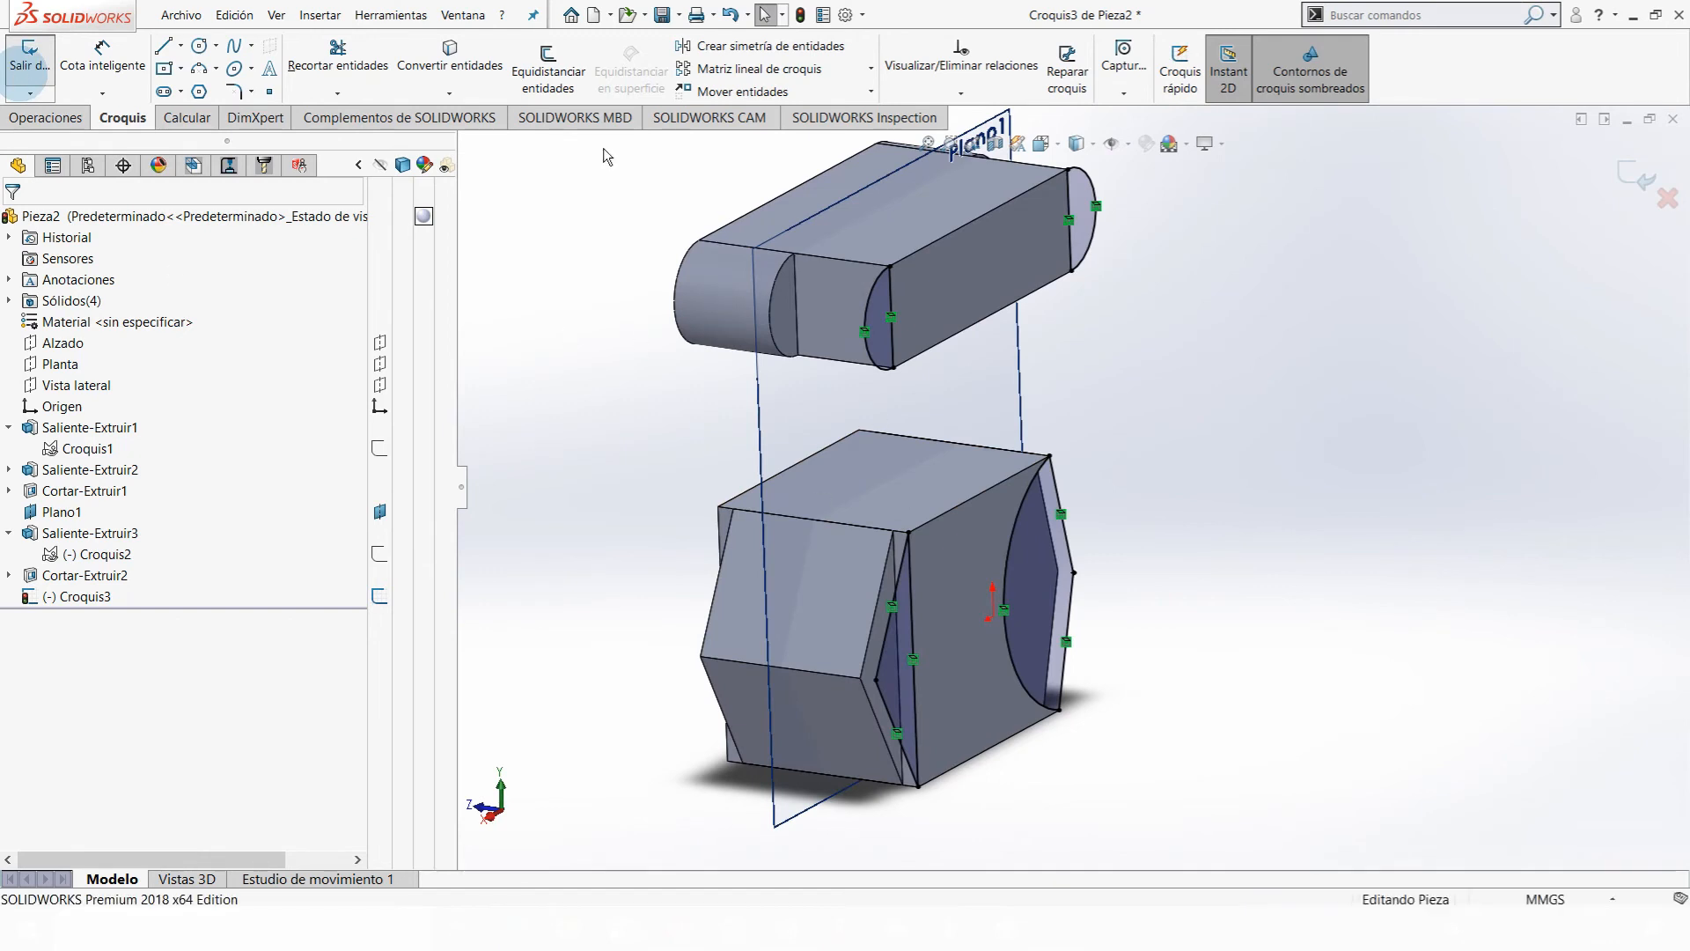
{"action": "left_click", "coordinate": [757, 148]}
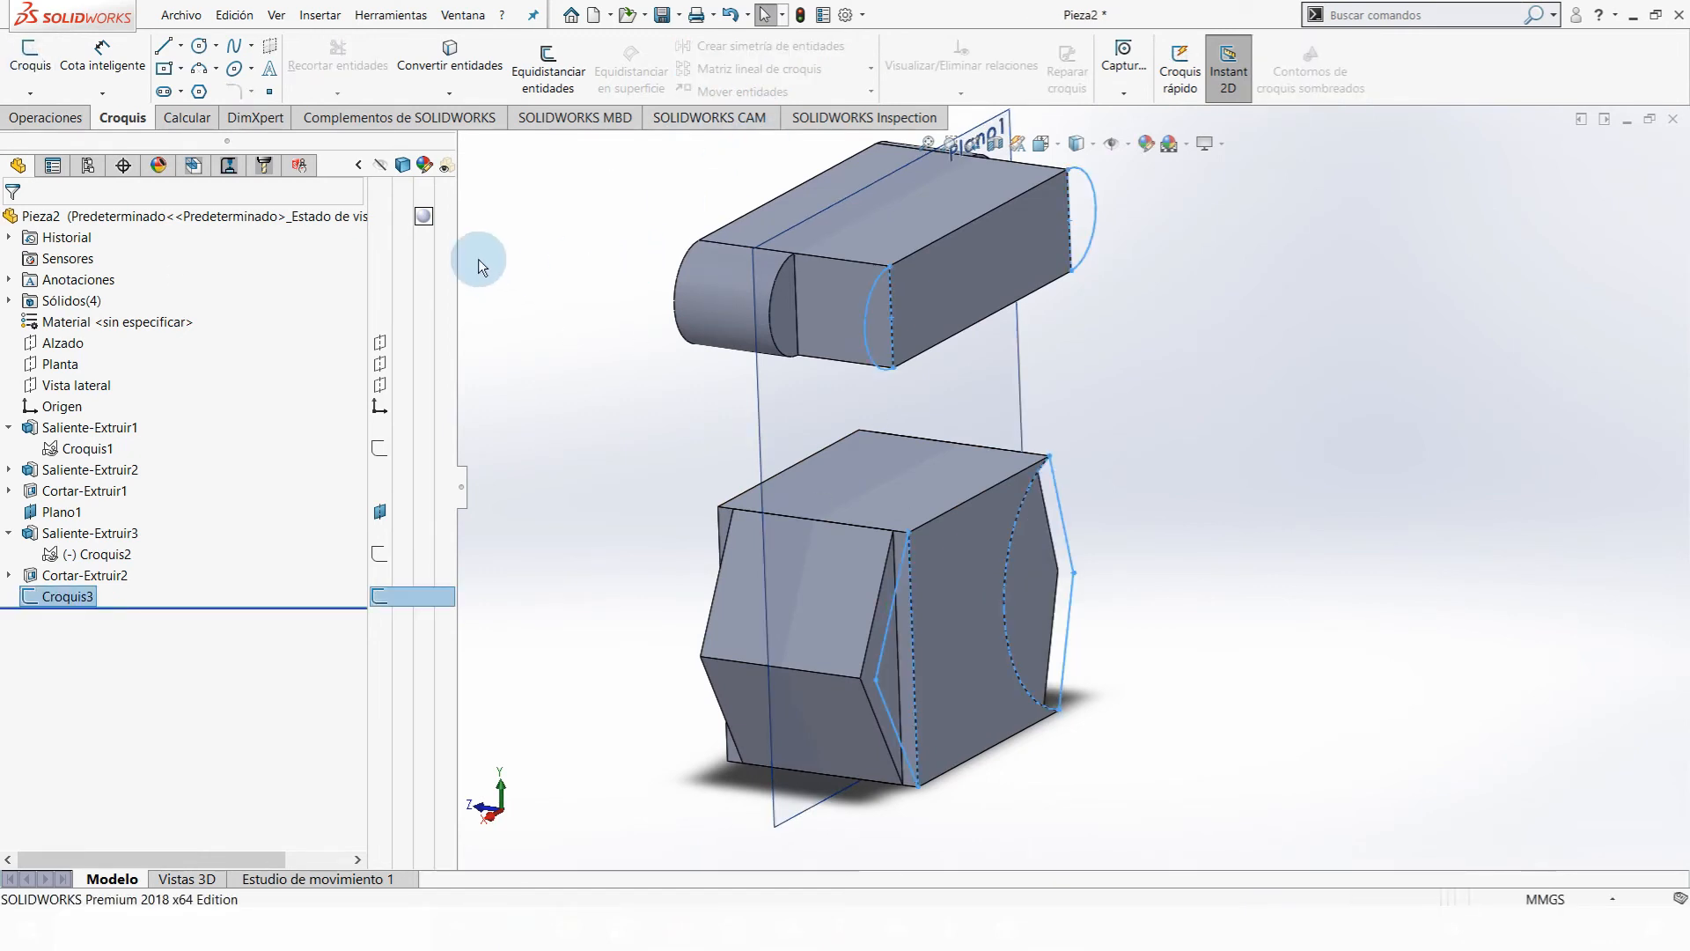
- Extrude the converted outlines 55 mm in the reversed direction, away from Plano1, without merging them with the existing bodies
{"action": "left_click", "coordinate": [54, 115]}
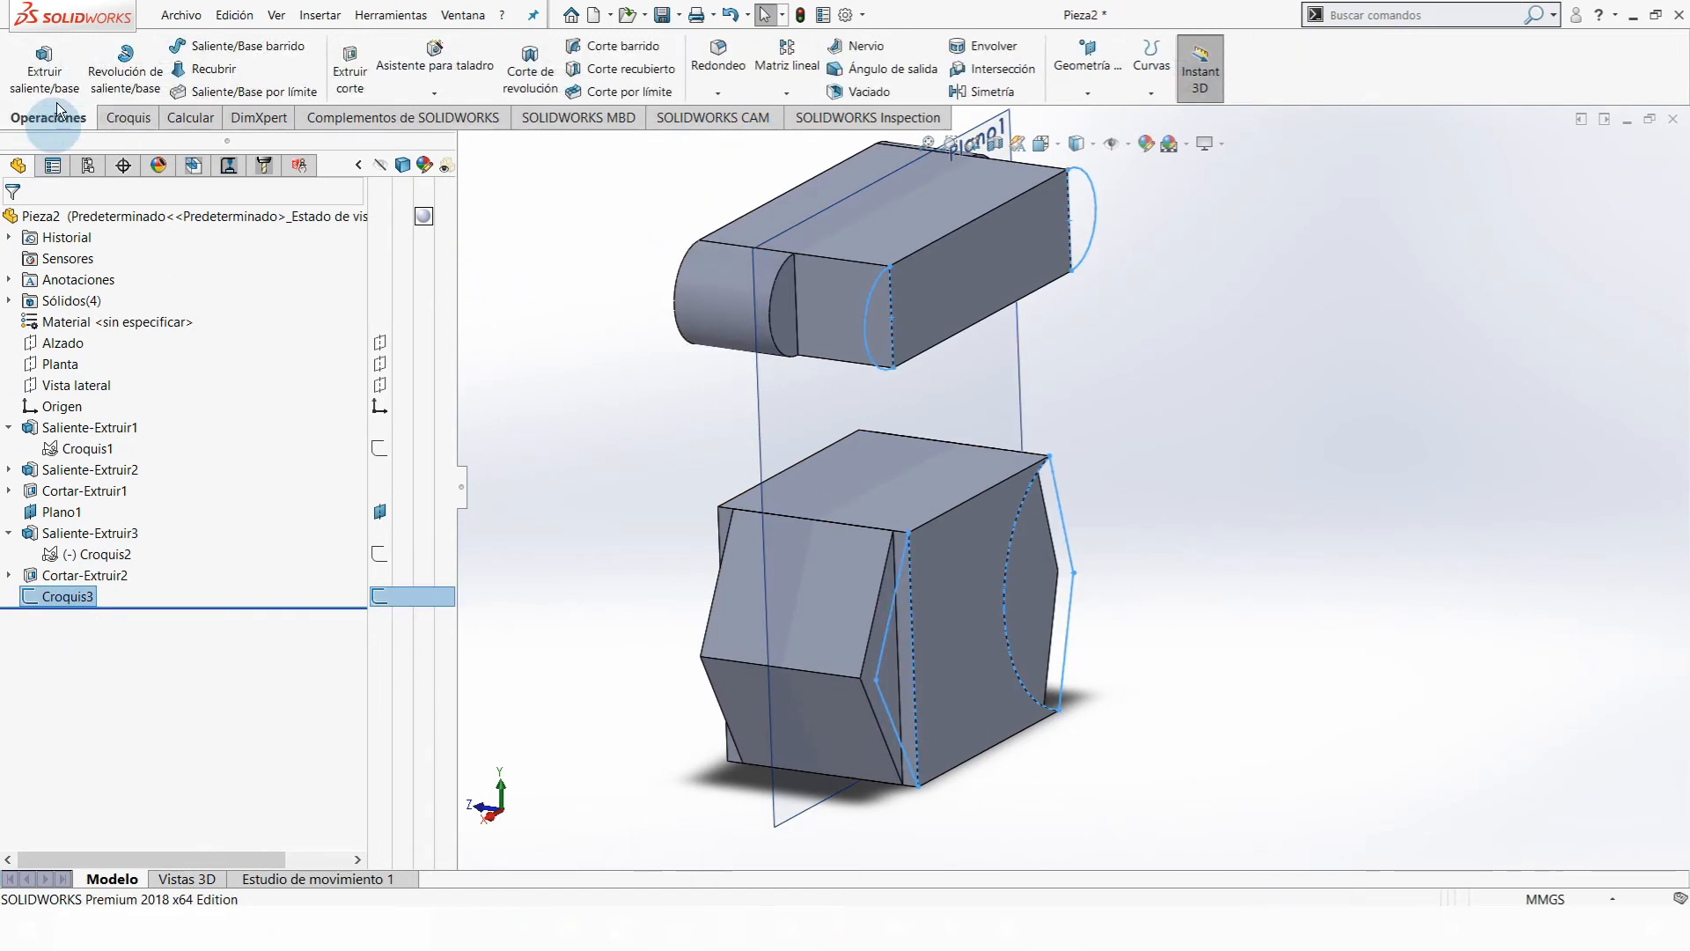
{"action": "left_click", "coordinate": [51, 91]}
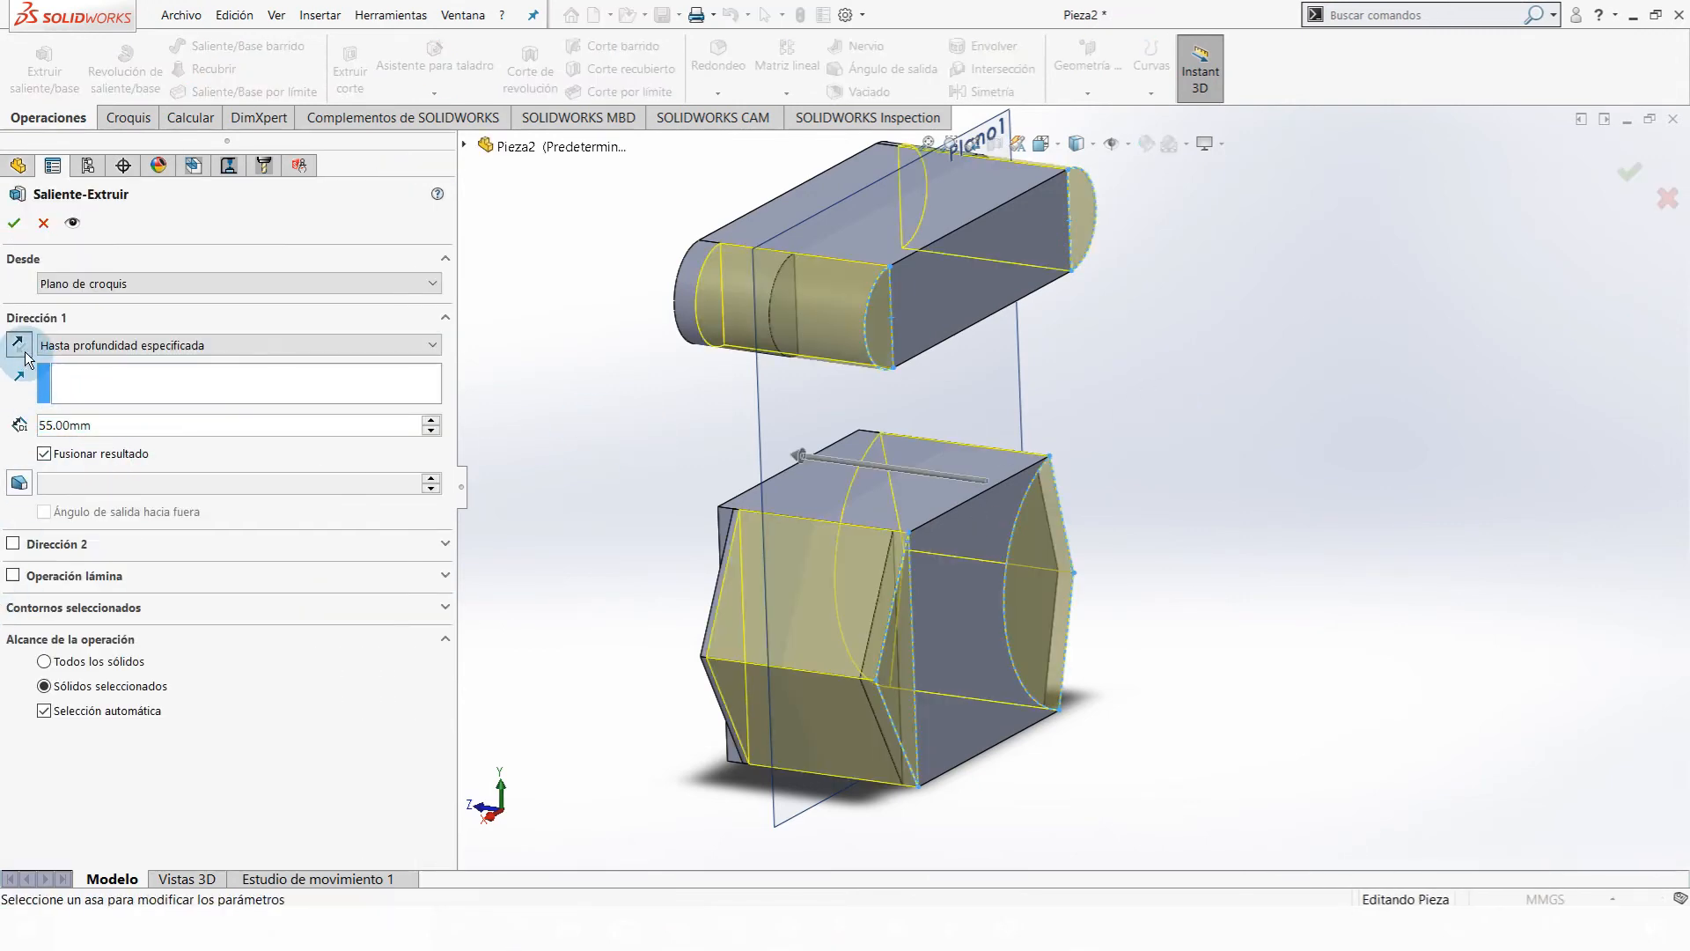
{"action": "left_click", "coordinate": [19, 345]}
{"action": "middle_click_drag", "start_coordinate": [1006, 592], "coordinate": [1057, 622]}
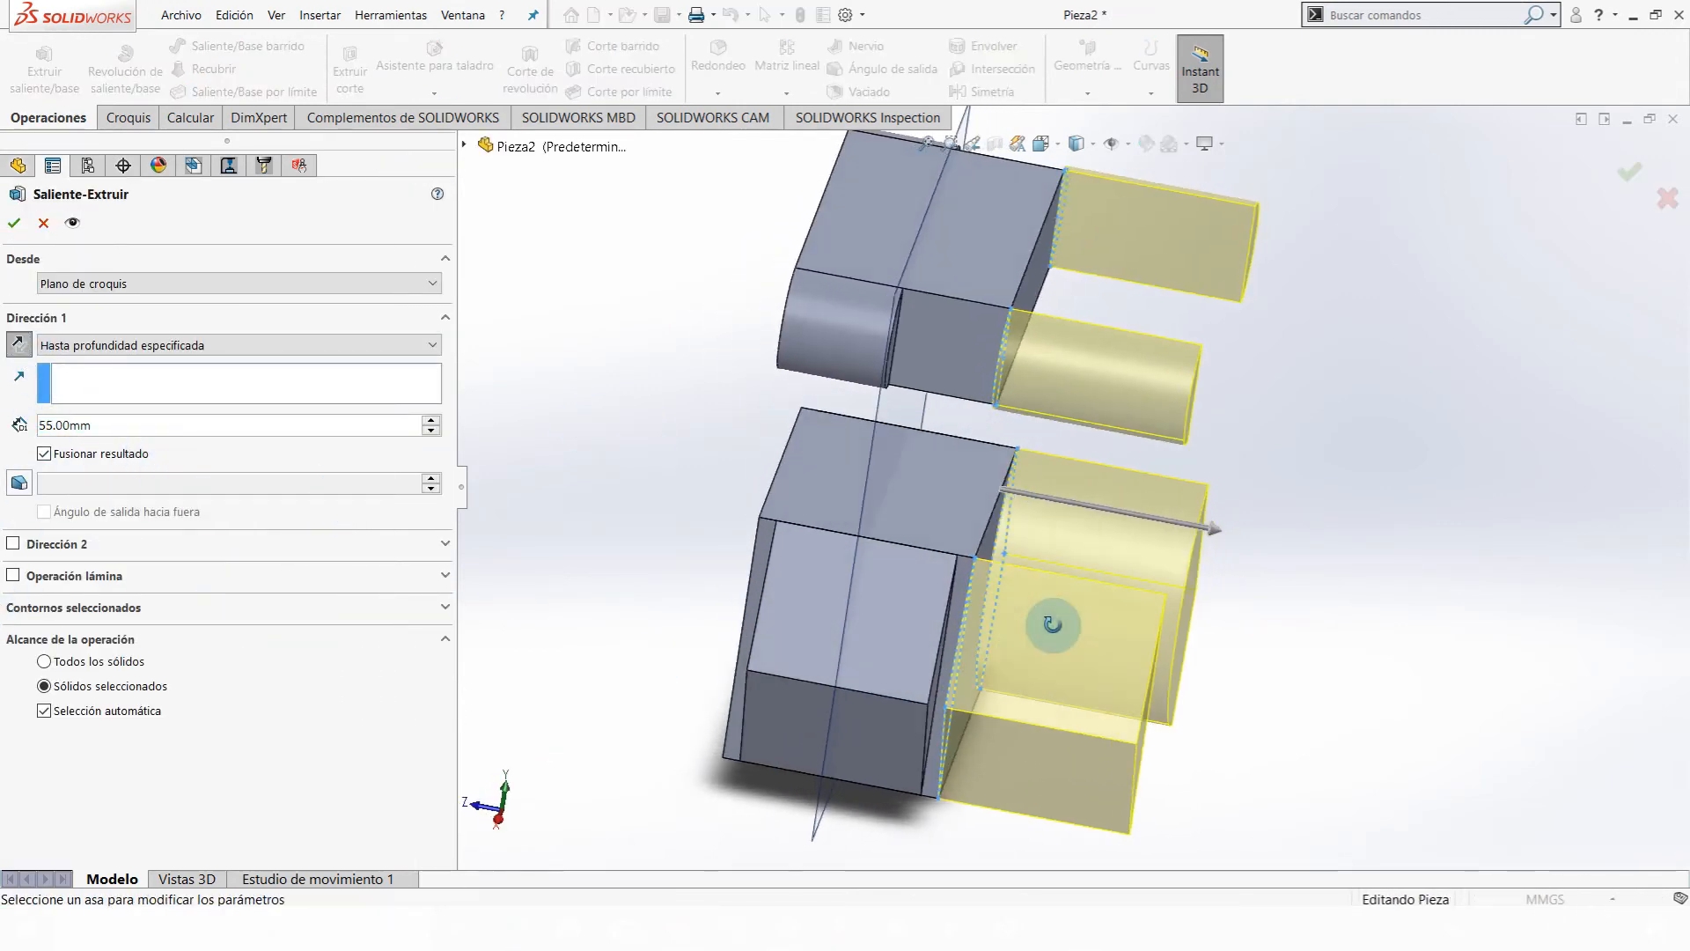
{"action": "left_click", "coordinate": [44, 453]}
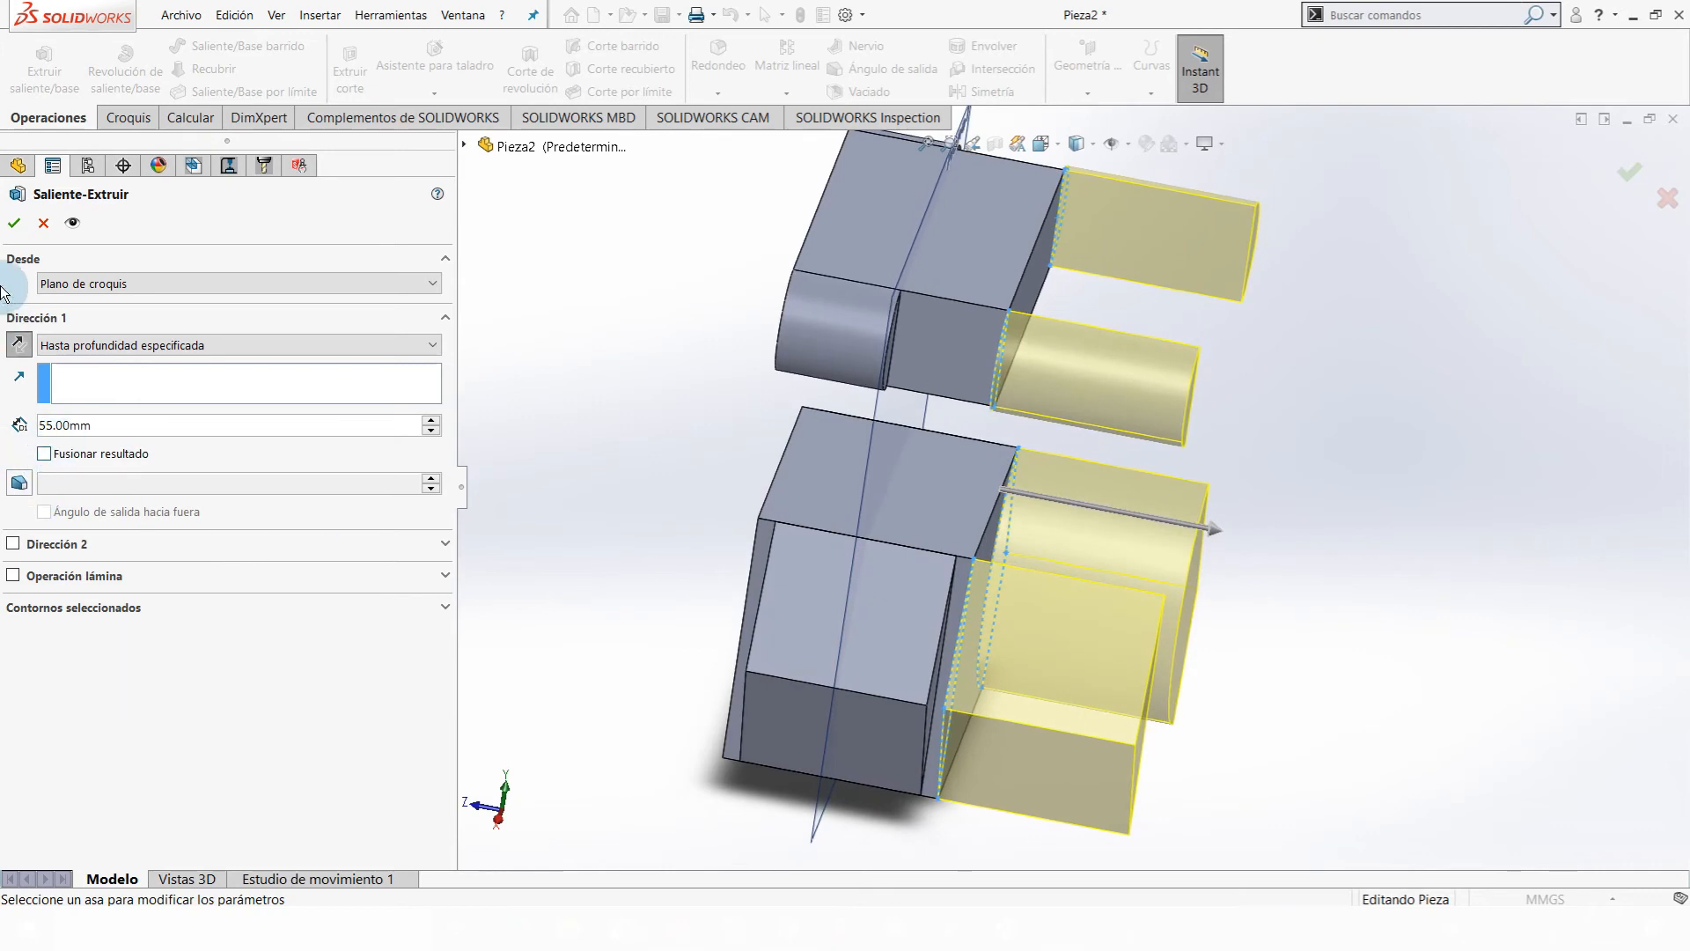
{"action": "left_click", "coordinate": [13, 220]}
{"action": "left_click", "coordinate": [1281, 528]}
{"action": "middle_click_drag", "start_coordinate": [1293, 674], "coordinate": [933, 507]}
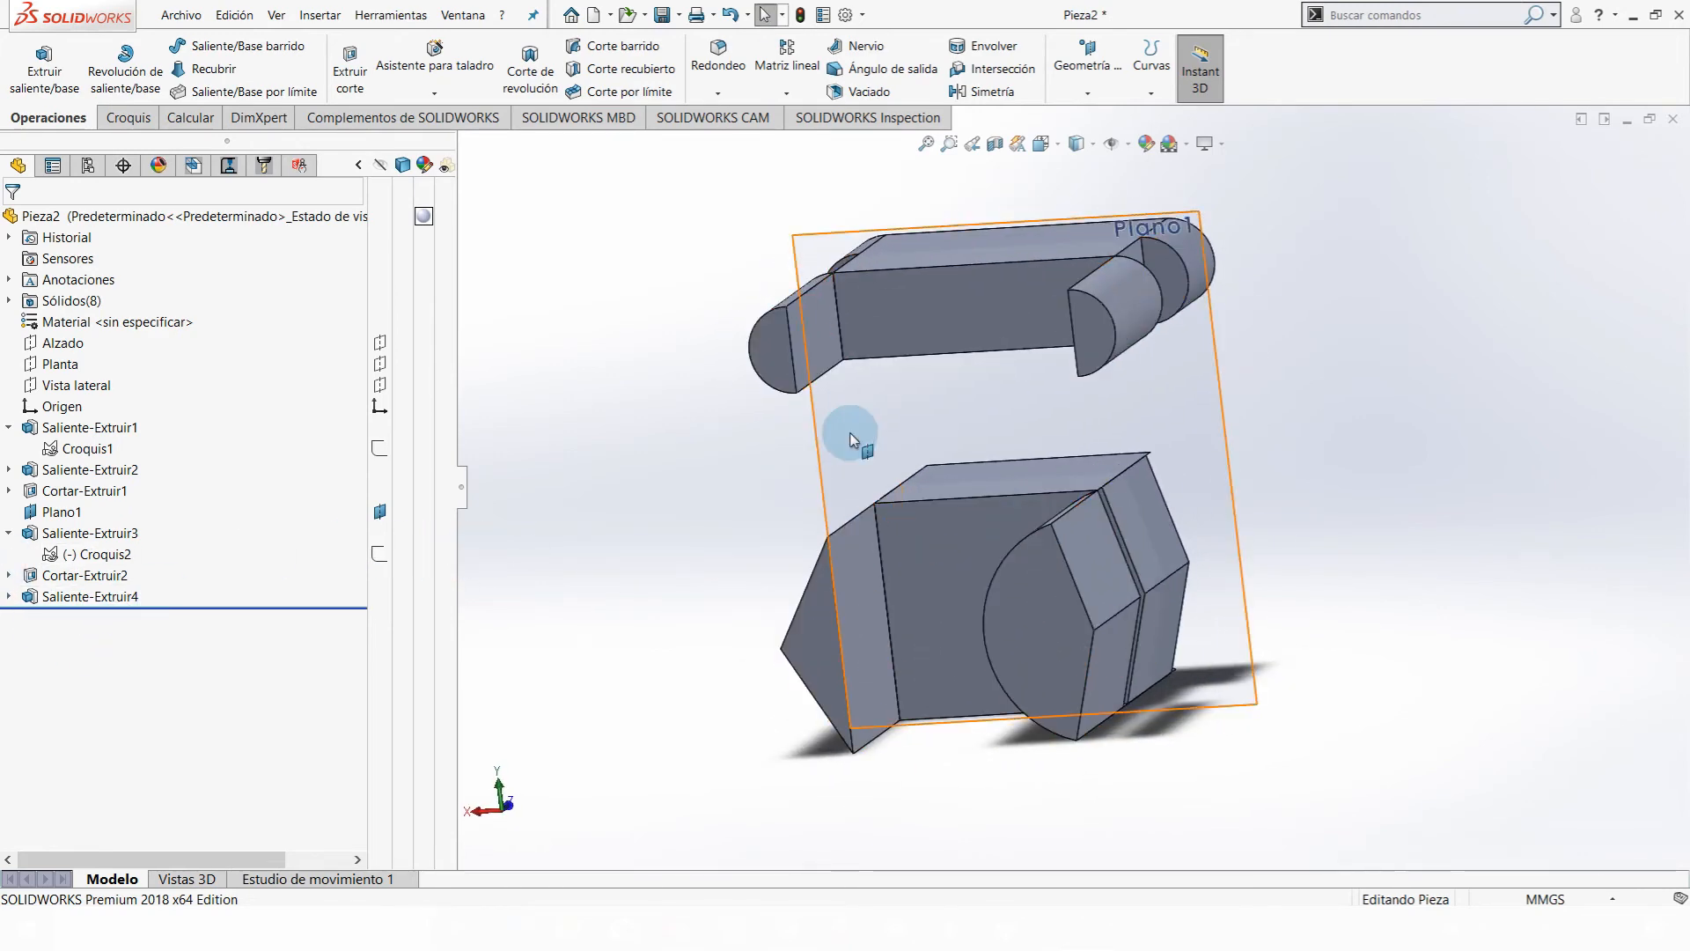
{"action": "middle_click_drag", "start_coordinate": [848, 434], "coordinate": [867, 442]}
- Collapse the expanded Saliente-Extruir3 and Saliente-Extruir1 features and start defining a new reference plane
{"action": "key", "text": "ctrl+1"}
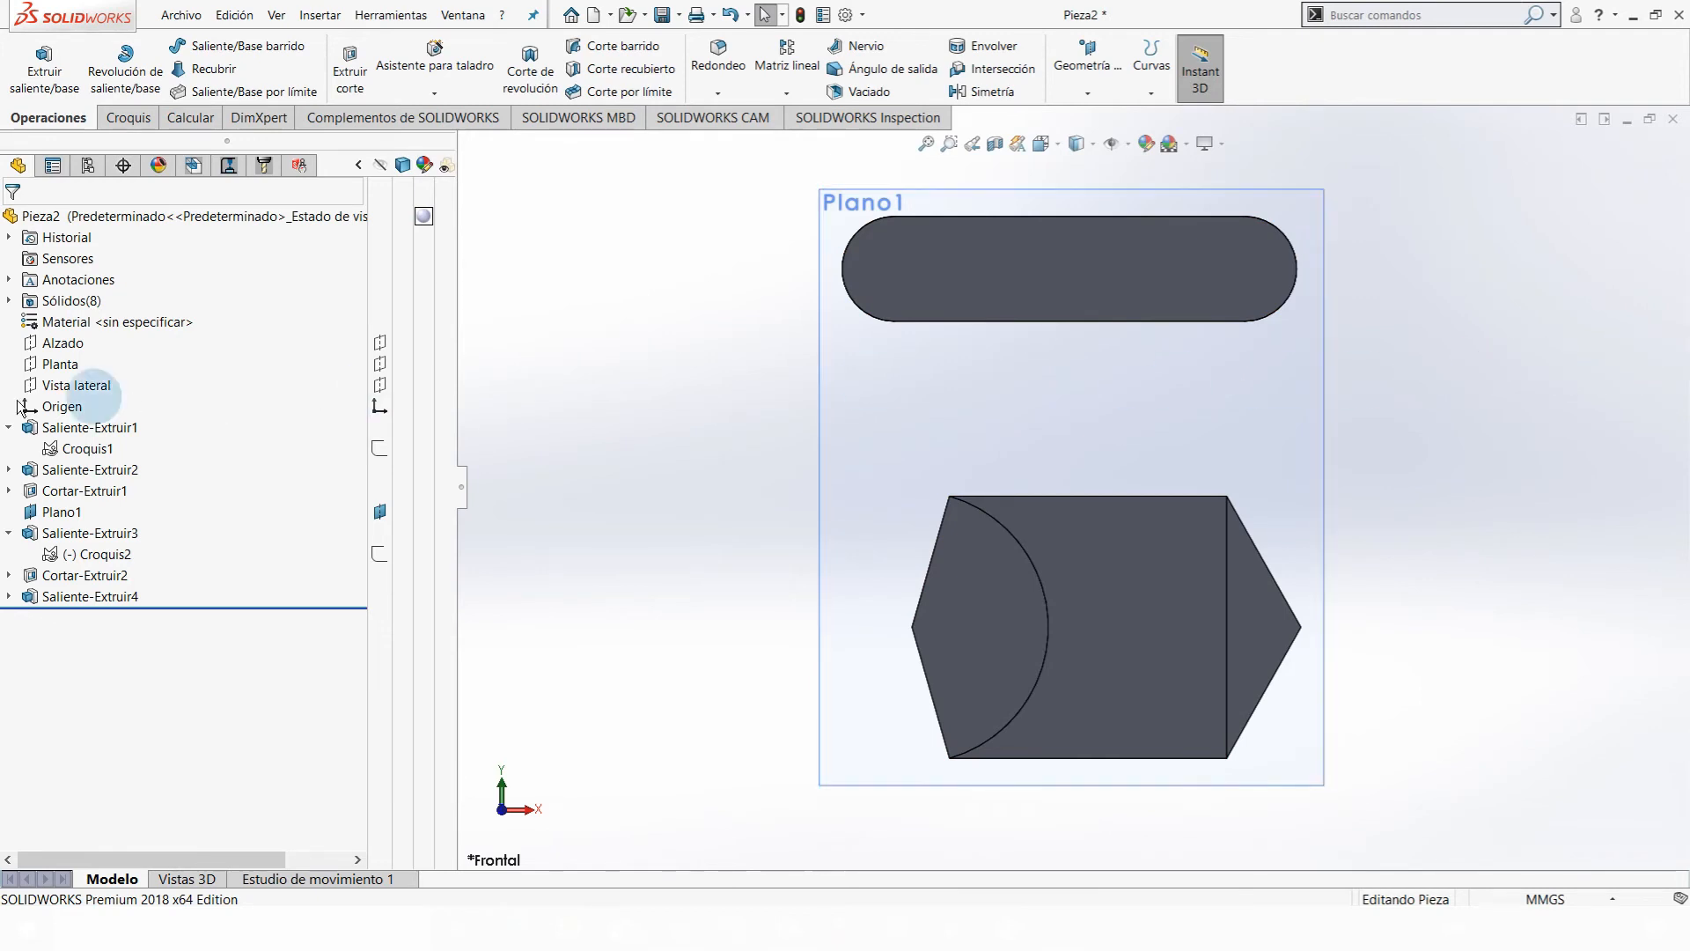
{"action": "left_click", "coordinate": [8, 532]}
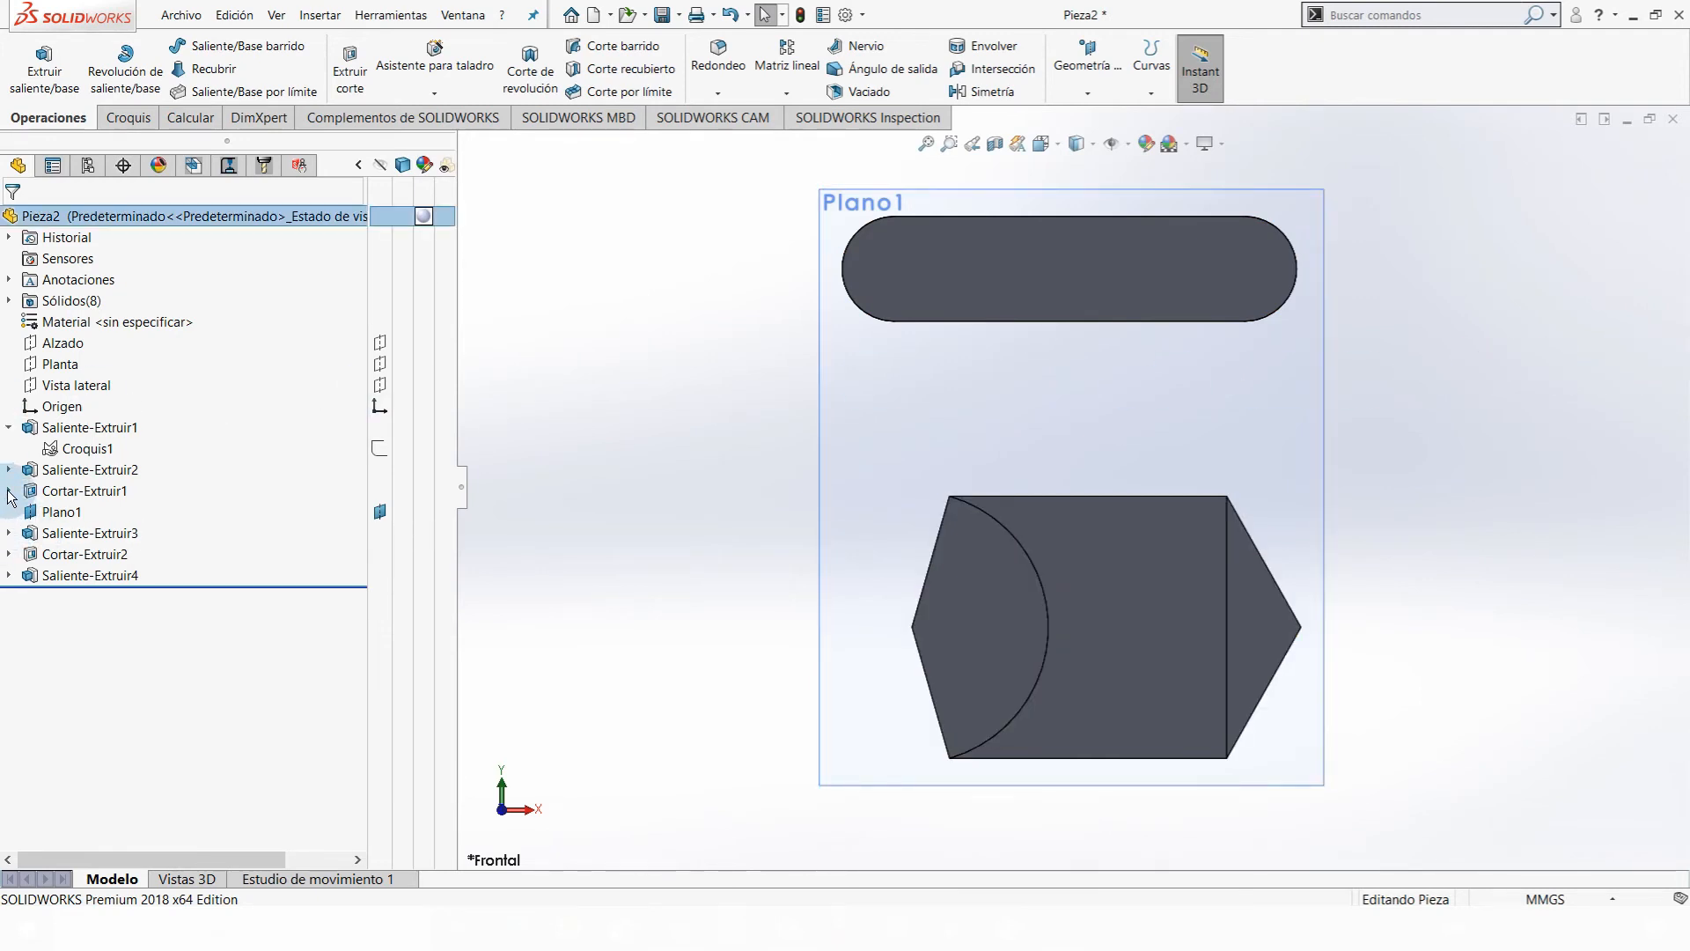
{"action": "left_click", "coordinate": [8, 428]}
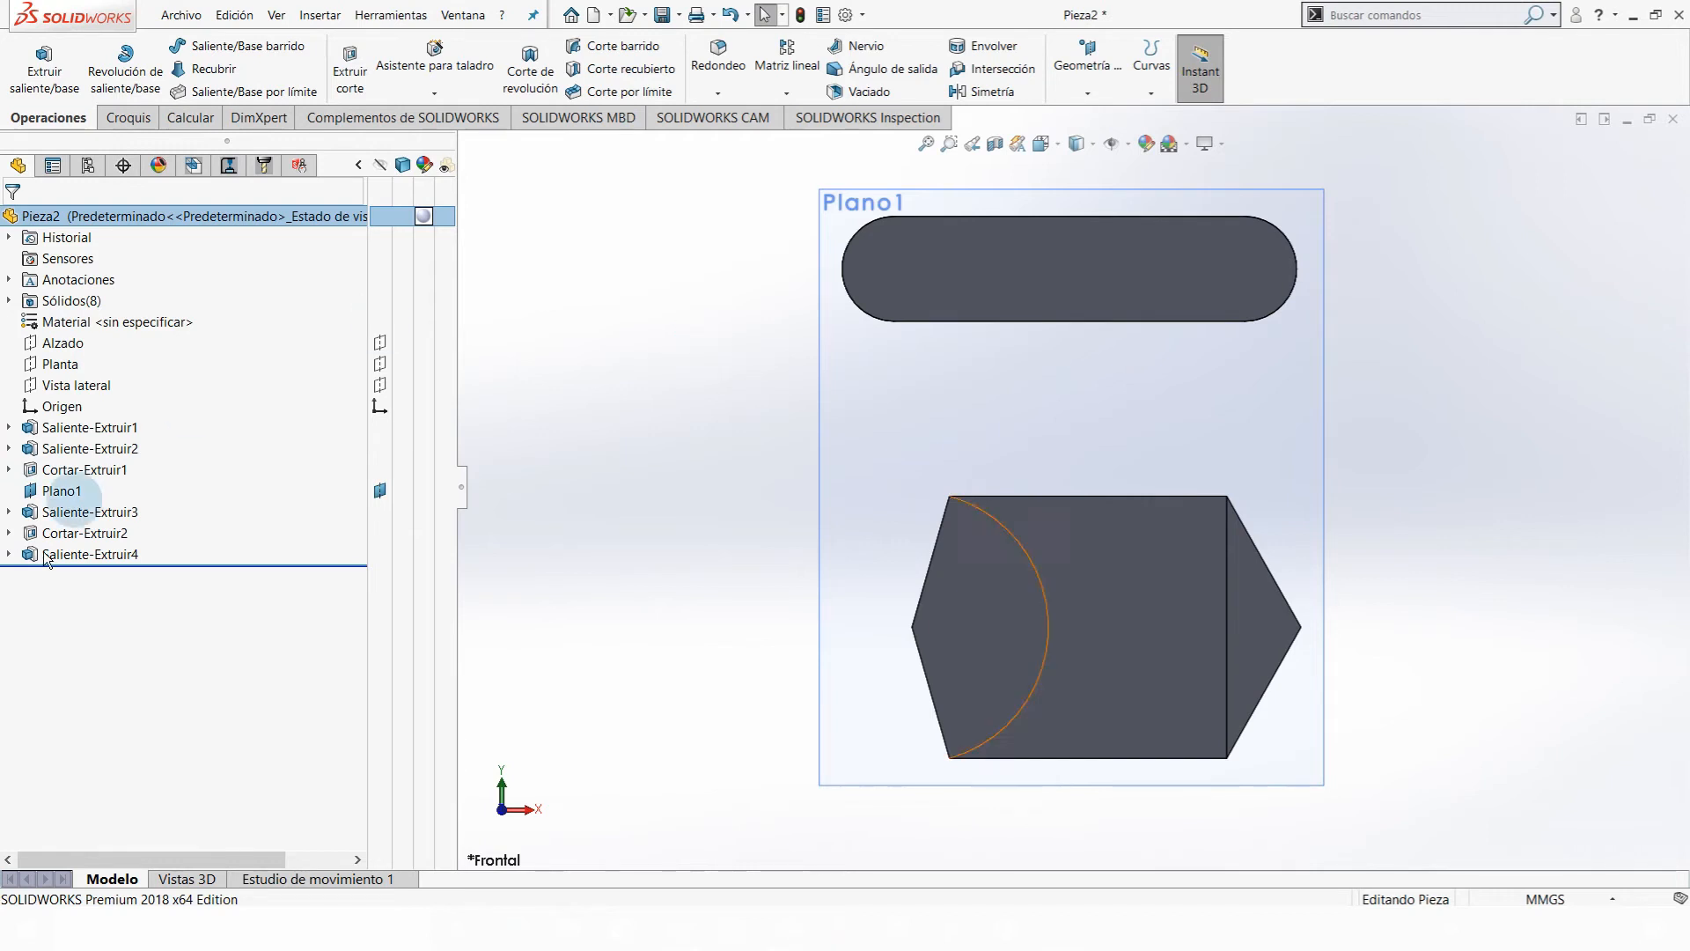
{"action": "left_click", "coordinate": [1088, 92]}
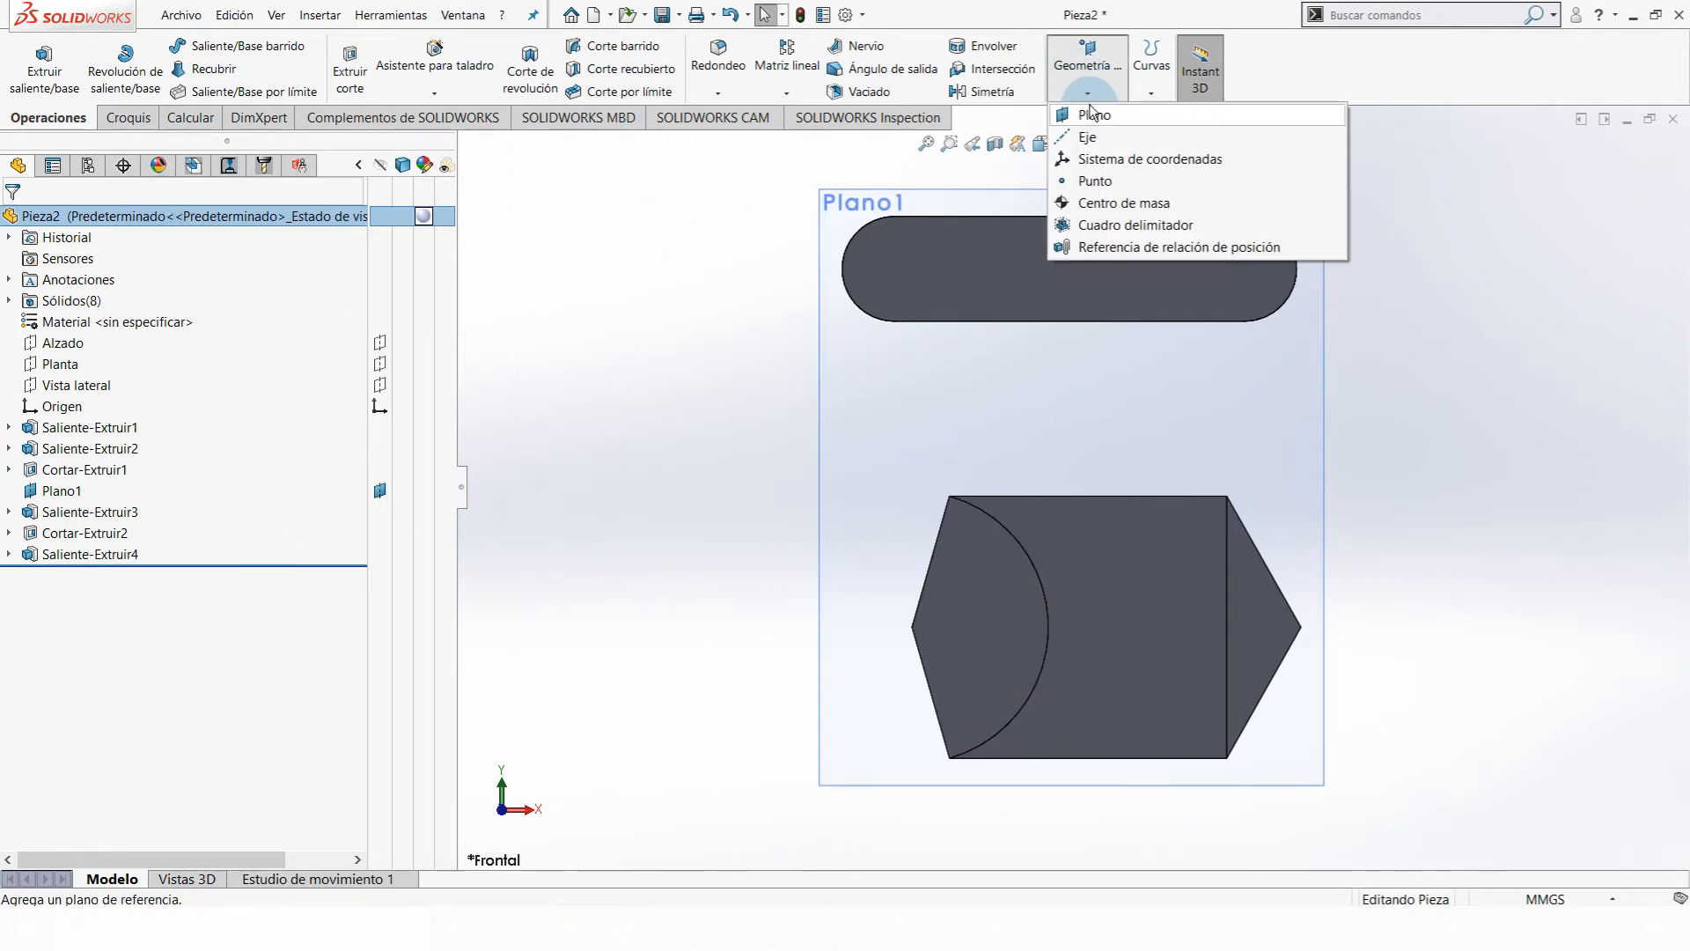
{"action": "left_click", "coordinate": [1095, 115]}
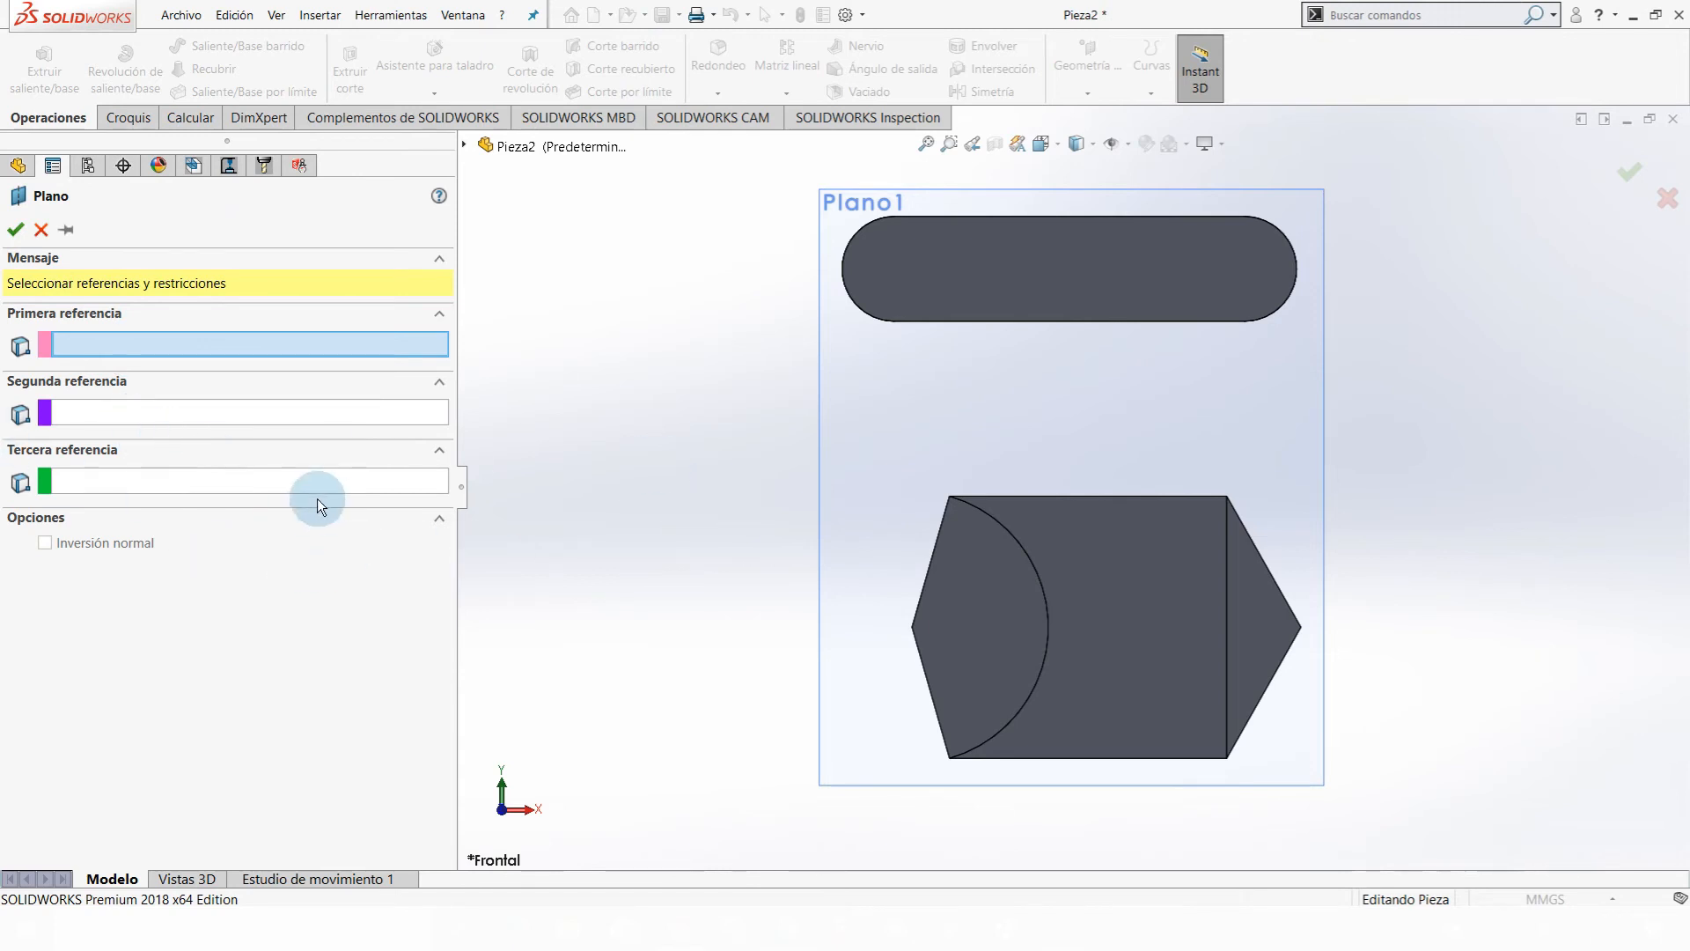
{"action": "middle_click_drag", "start_coordinate": [846, 447], "coordinate": [1163, 561]}
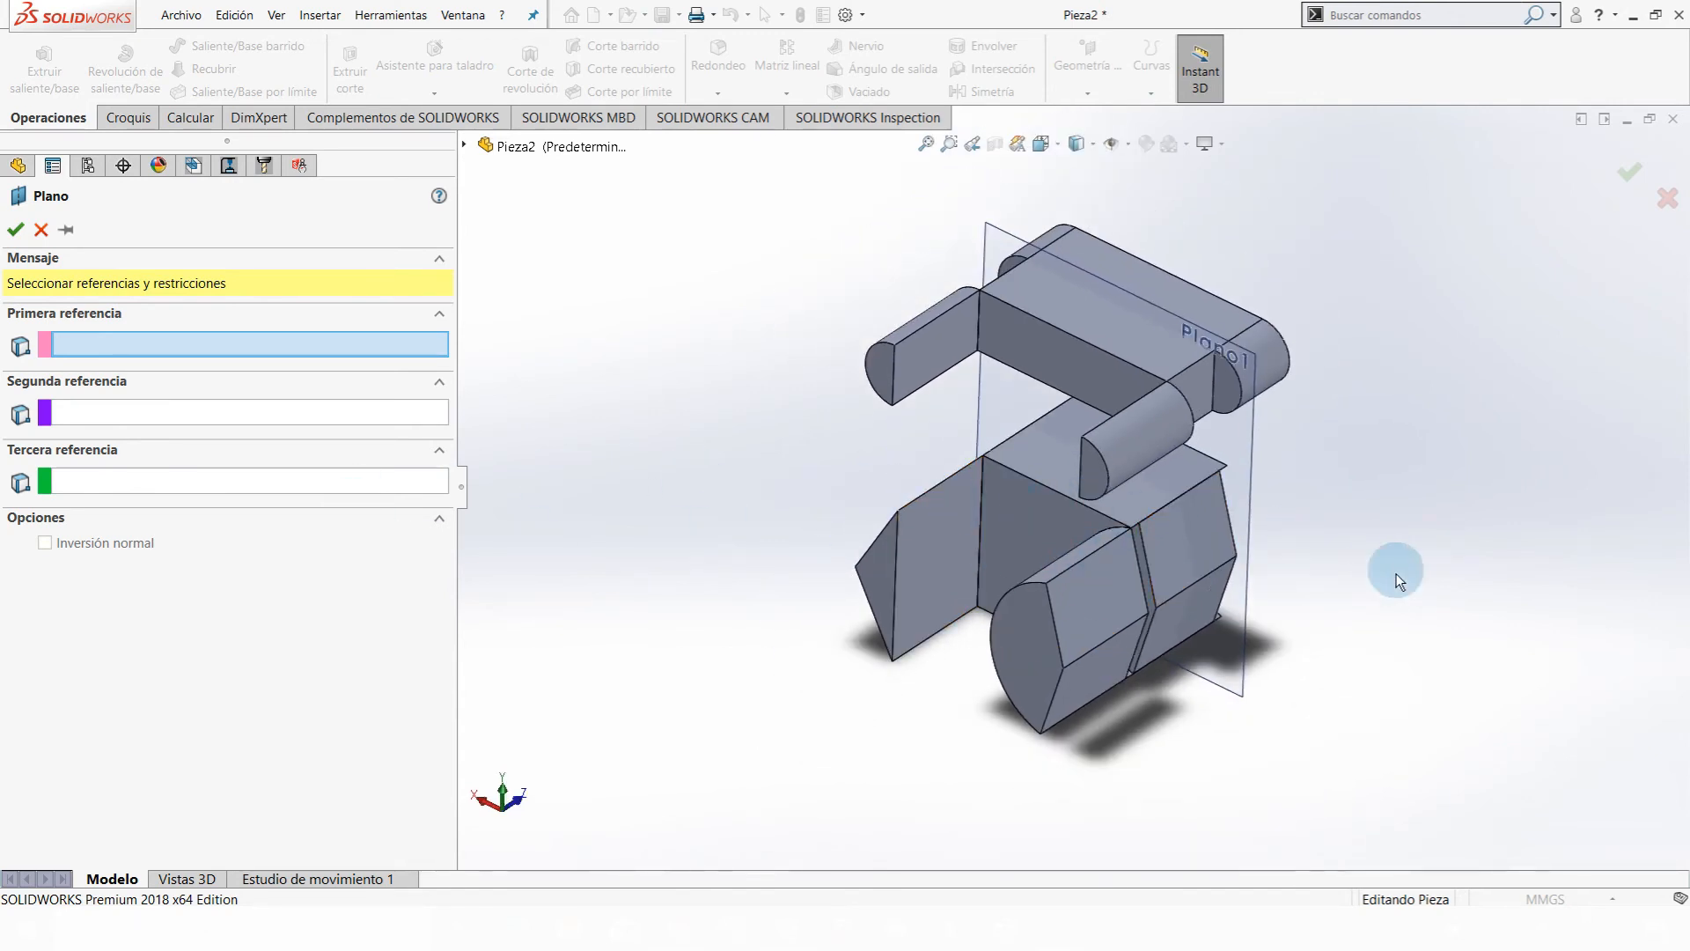
{"action": "scroll", "coordinate": [1074, 515], "scroll_direction": "down", "scroll_amount": 3}
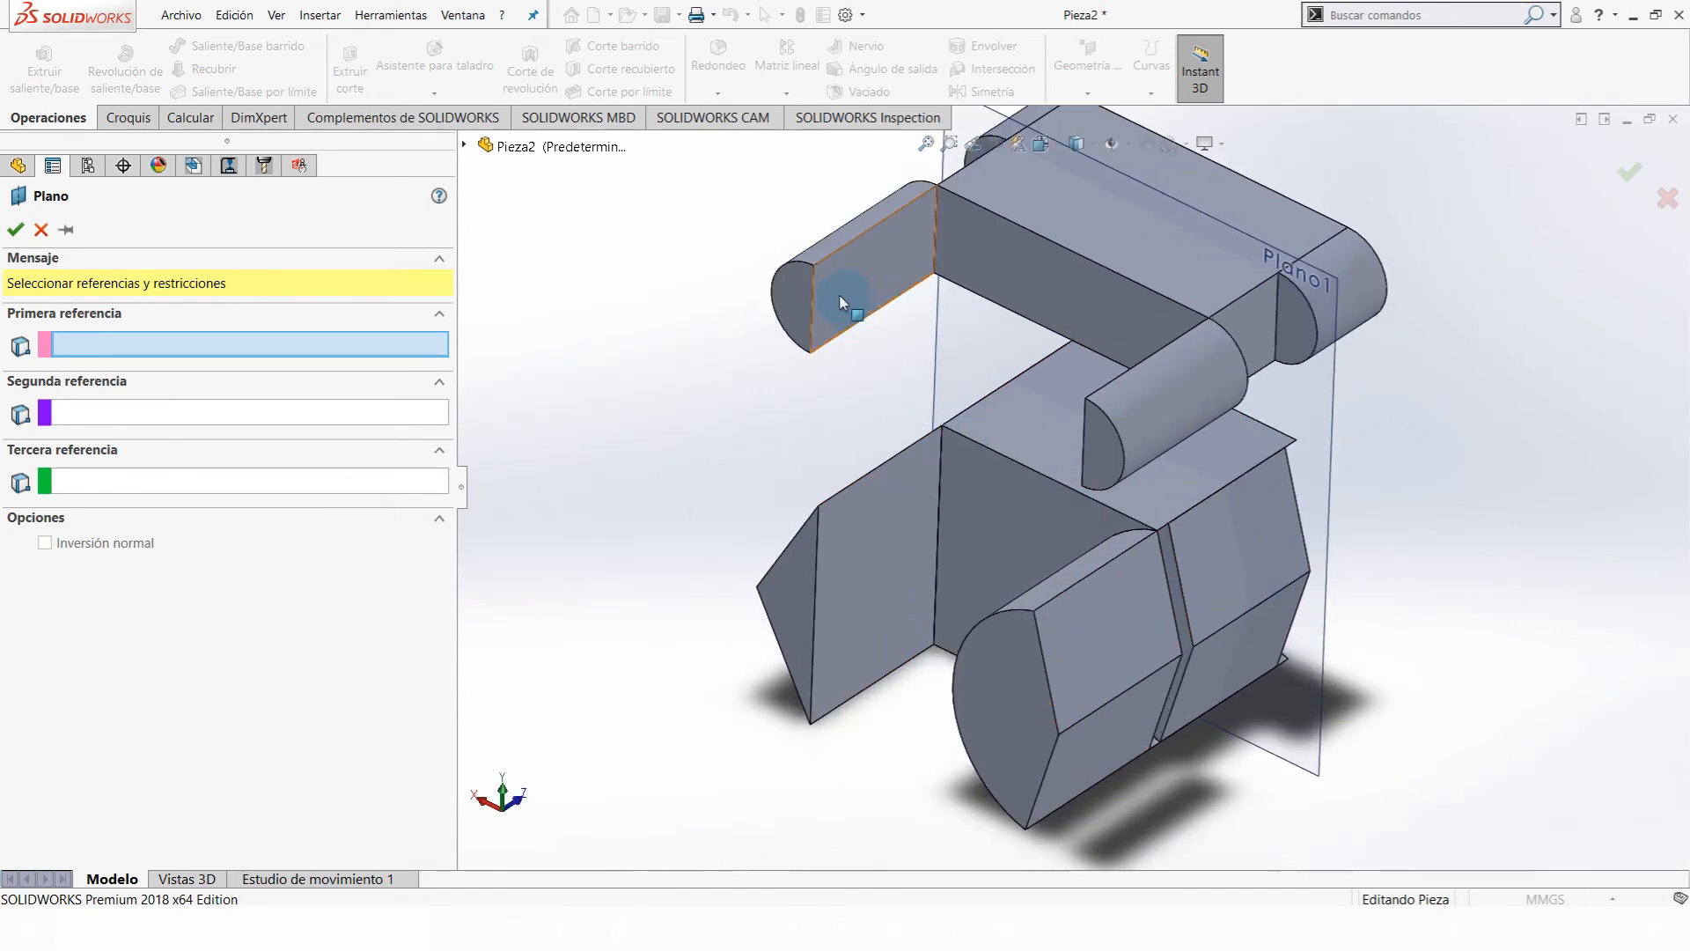
{"action": "left_click", "coordinate": [814, 275]}
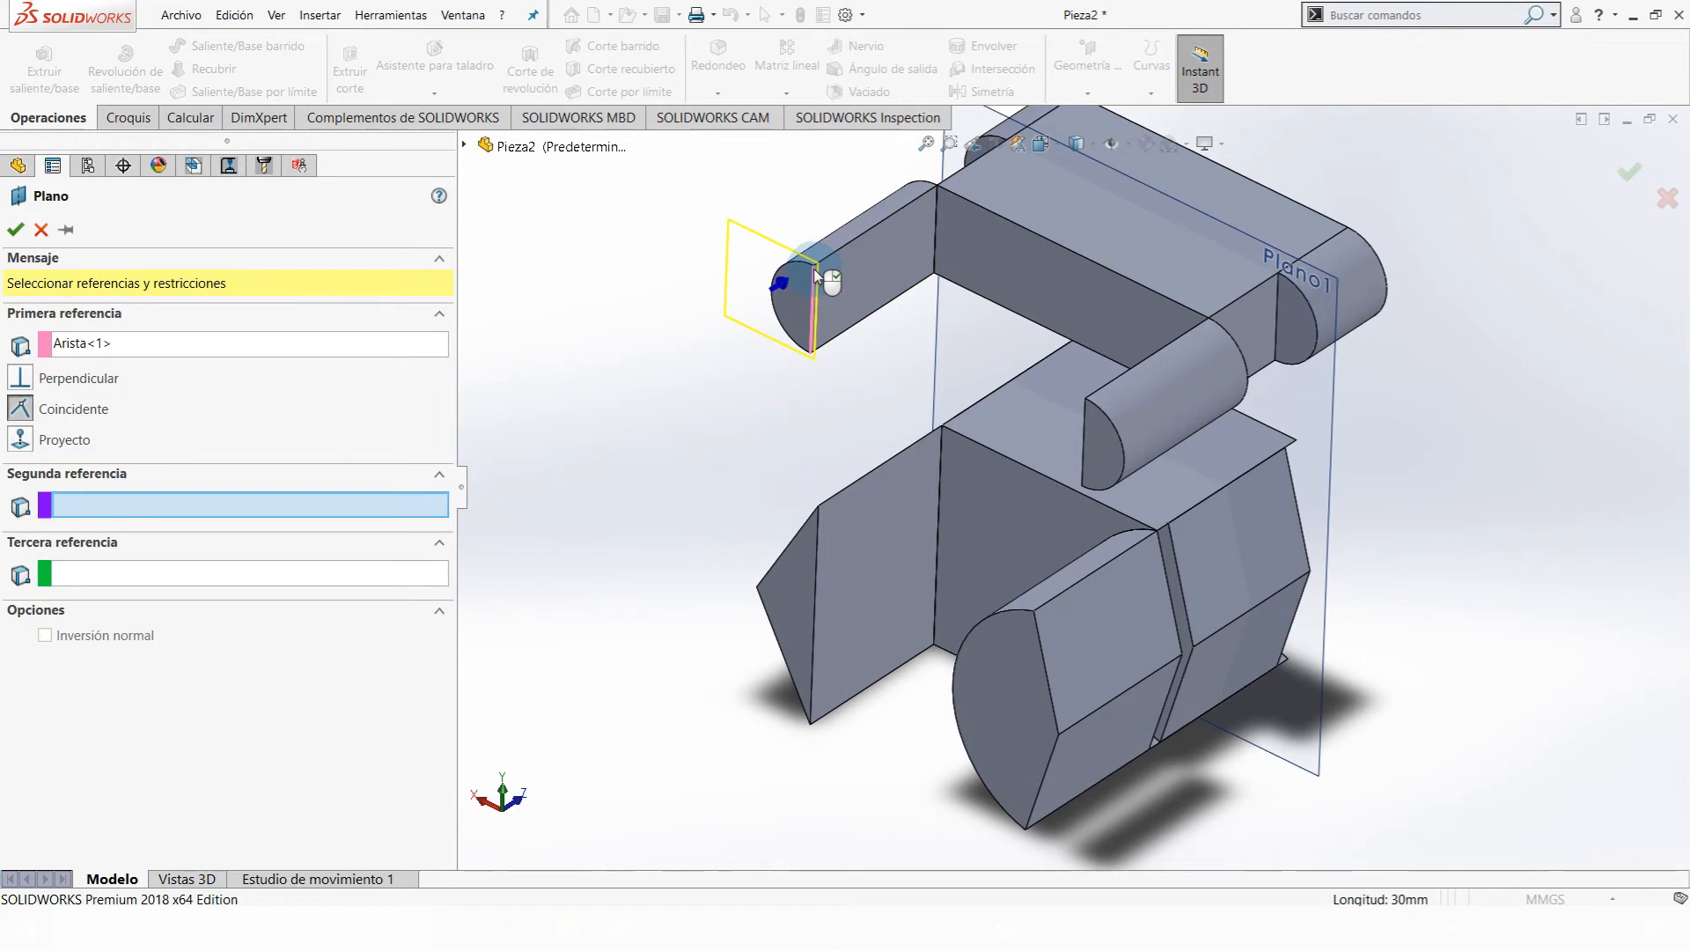
{"action": "left_click", "coordinate": [817, 277]}
{"action": "scroll", "coordinate": [803, 283], "scroll_direction": "down", "scroll_amount": 4}
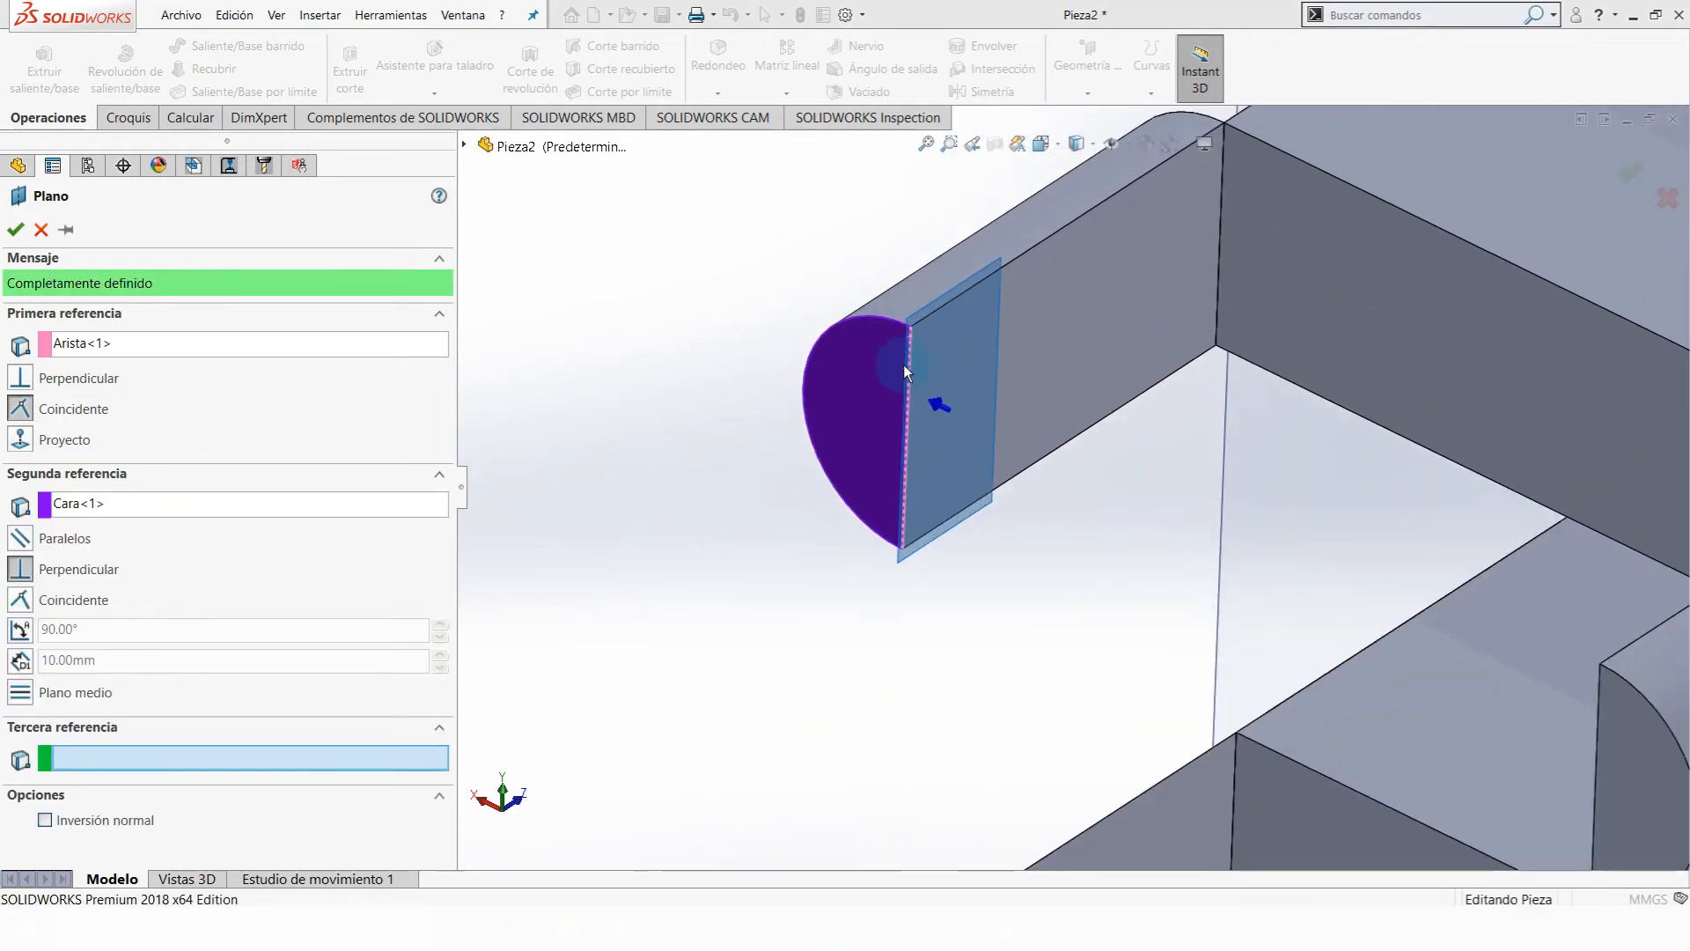
{"action": "left_click", "coordinate": [886, 350]}
{"action": "left_click", "coordinate": [889, 347]}
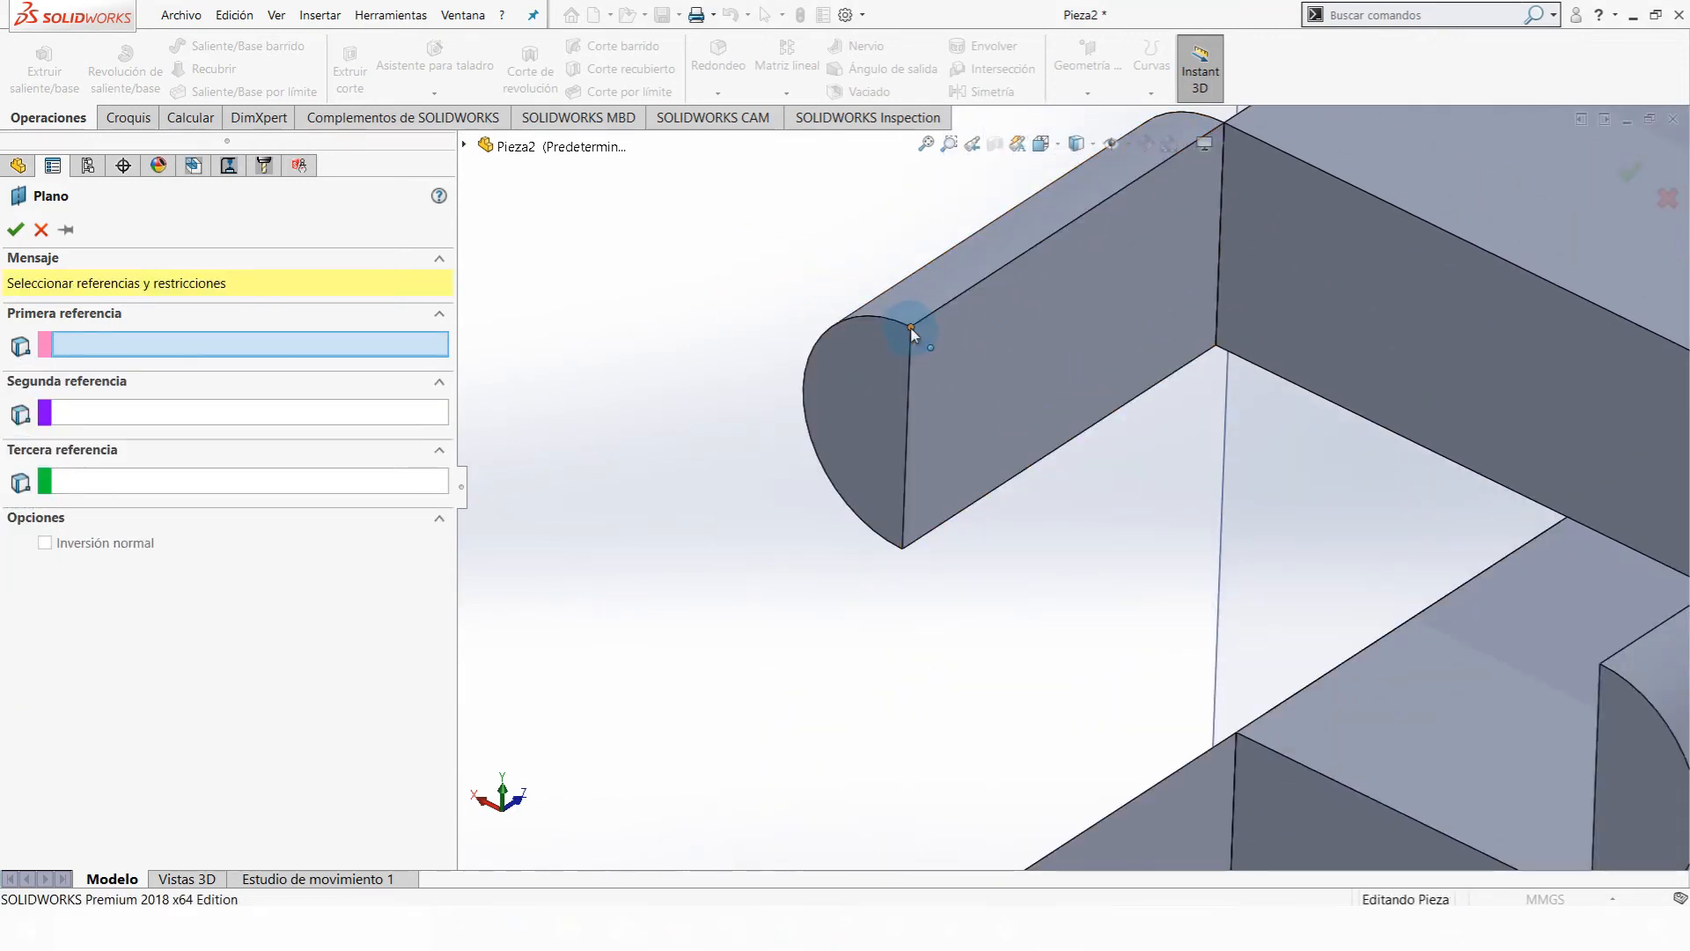
- Set the plane's first two references to the upper end vertices of the two projecting half-round arms on the upper body
{"action": "left_click", "coordinate": [913, 331]}
{"action": "scroll", "coordinate": [1082, 466], "scroll_direction": "up", "scroll_amount": 3}
{"action": "scroll", "coordinate": [1318, 446], "scroll_direction": "up", "scroll_amount": 1}
{"action": "scroll", "coordinate": [1337, 468], "scroll_direction": "down", "scroll_amount": 2}
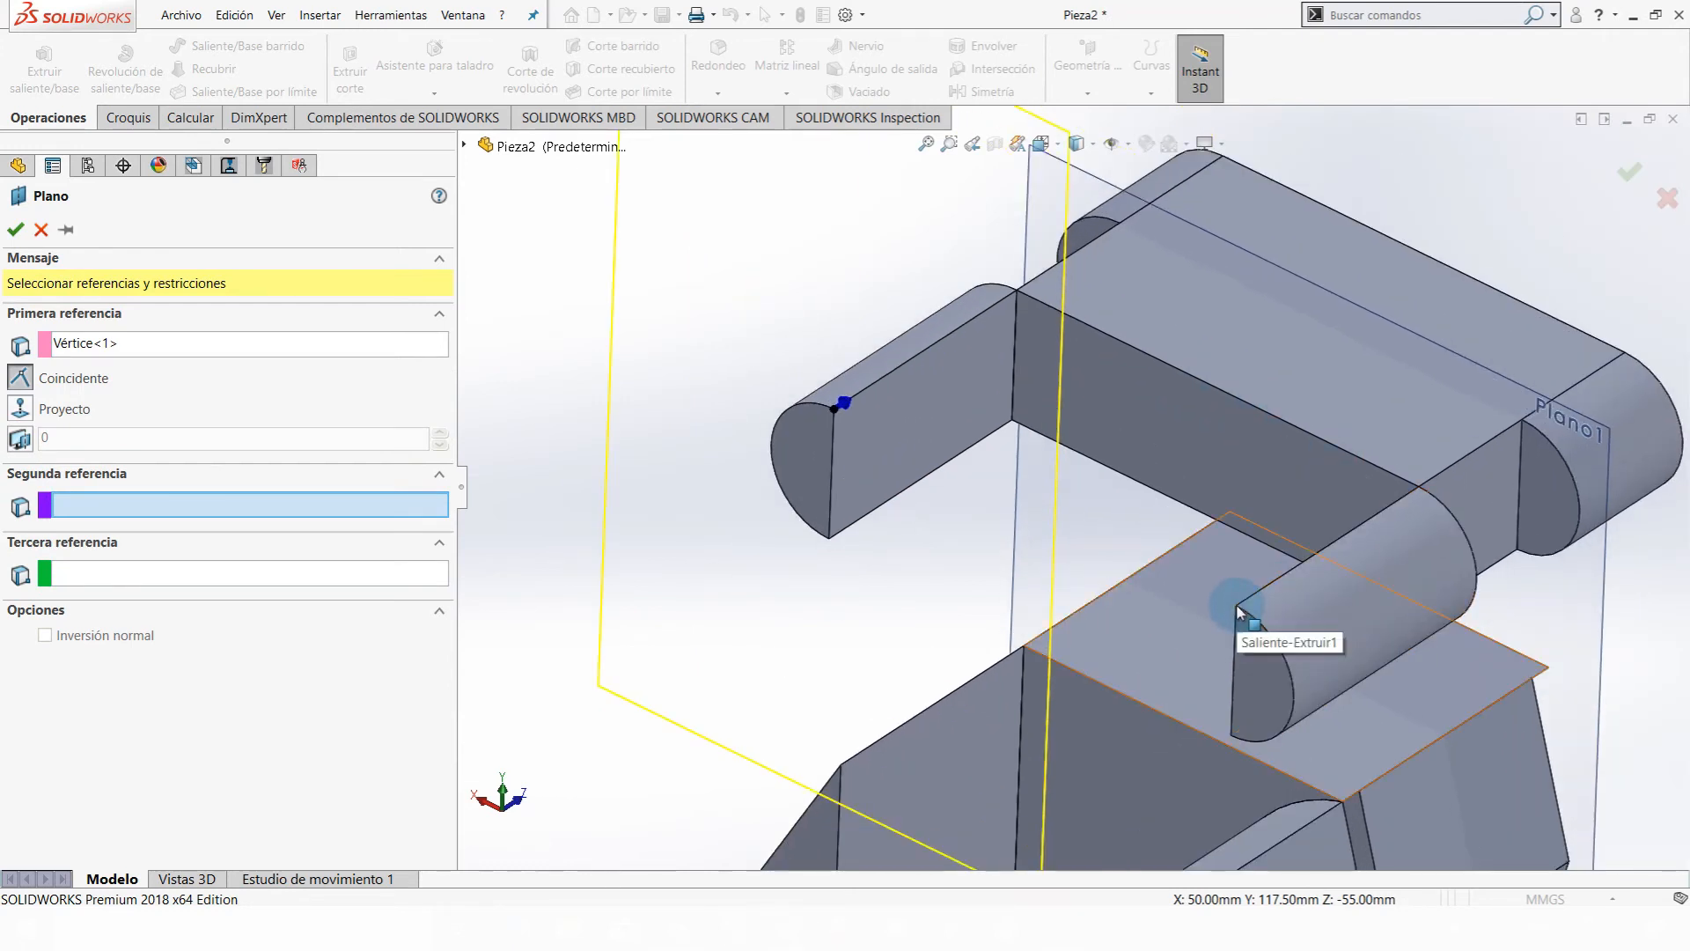
{"action": "scroll", "coordinate": [1236, 607], "scroll_direction": "down", "scroll_amount": 4}
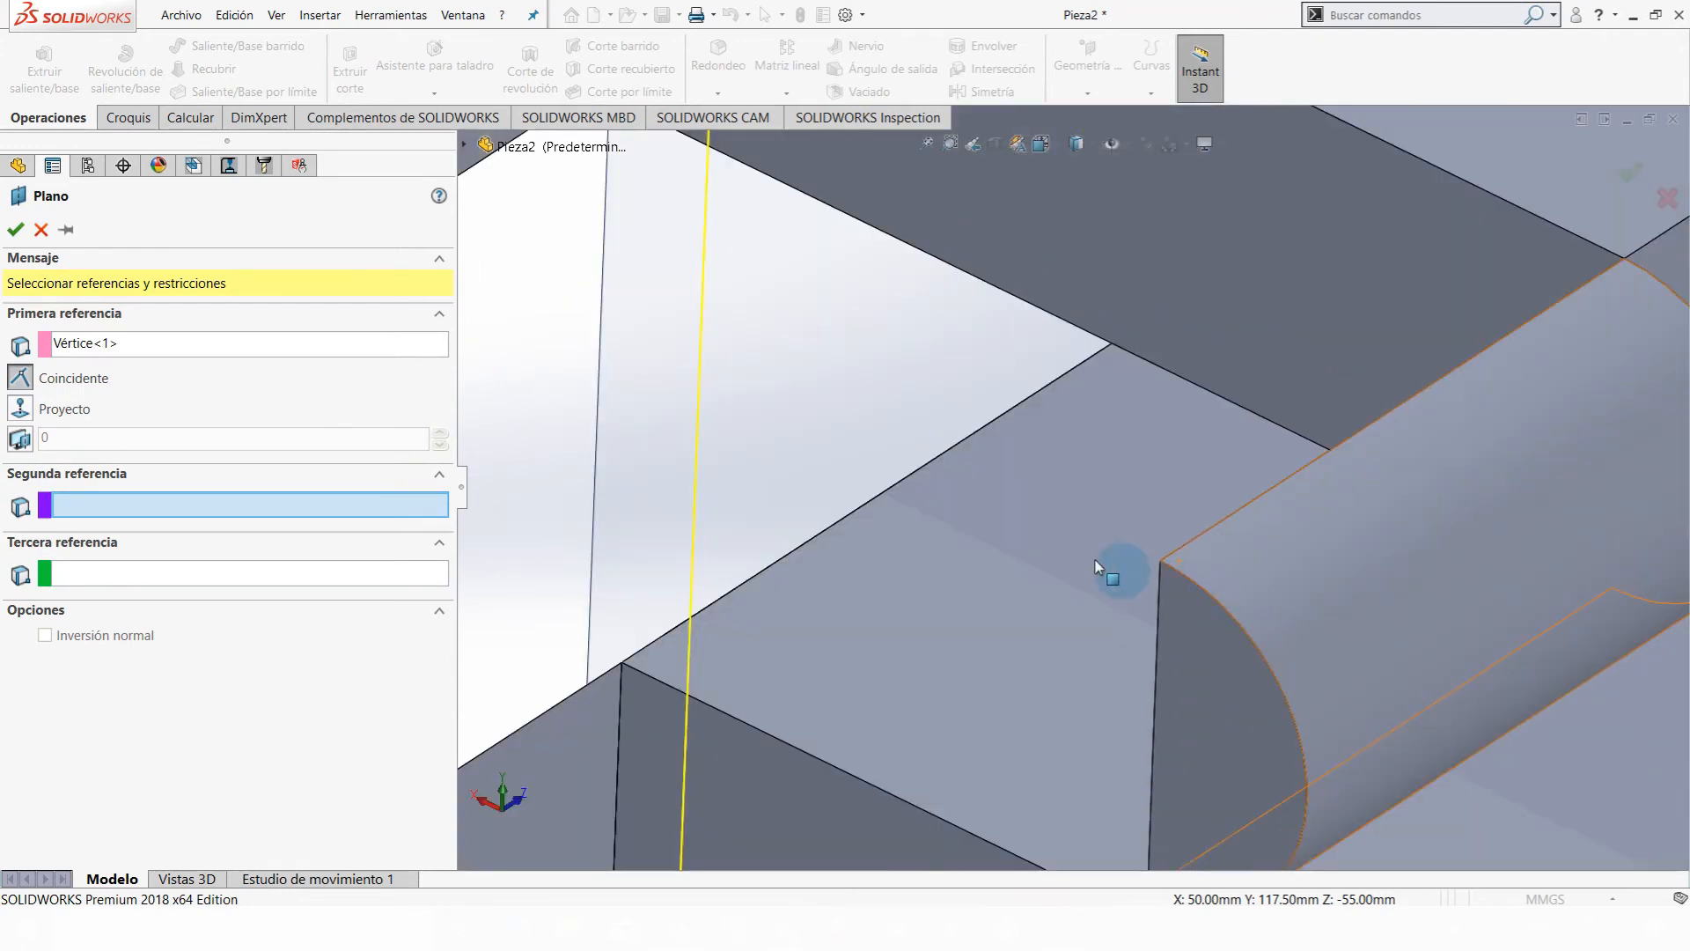
{"action": "left_click", "coordinate": [1162, 564]}
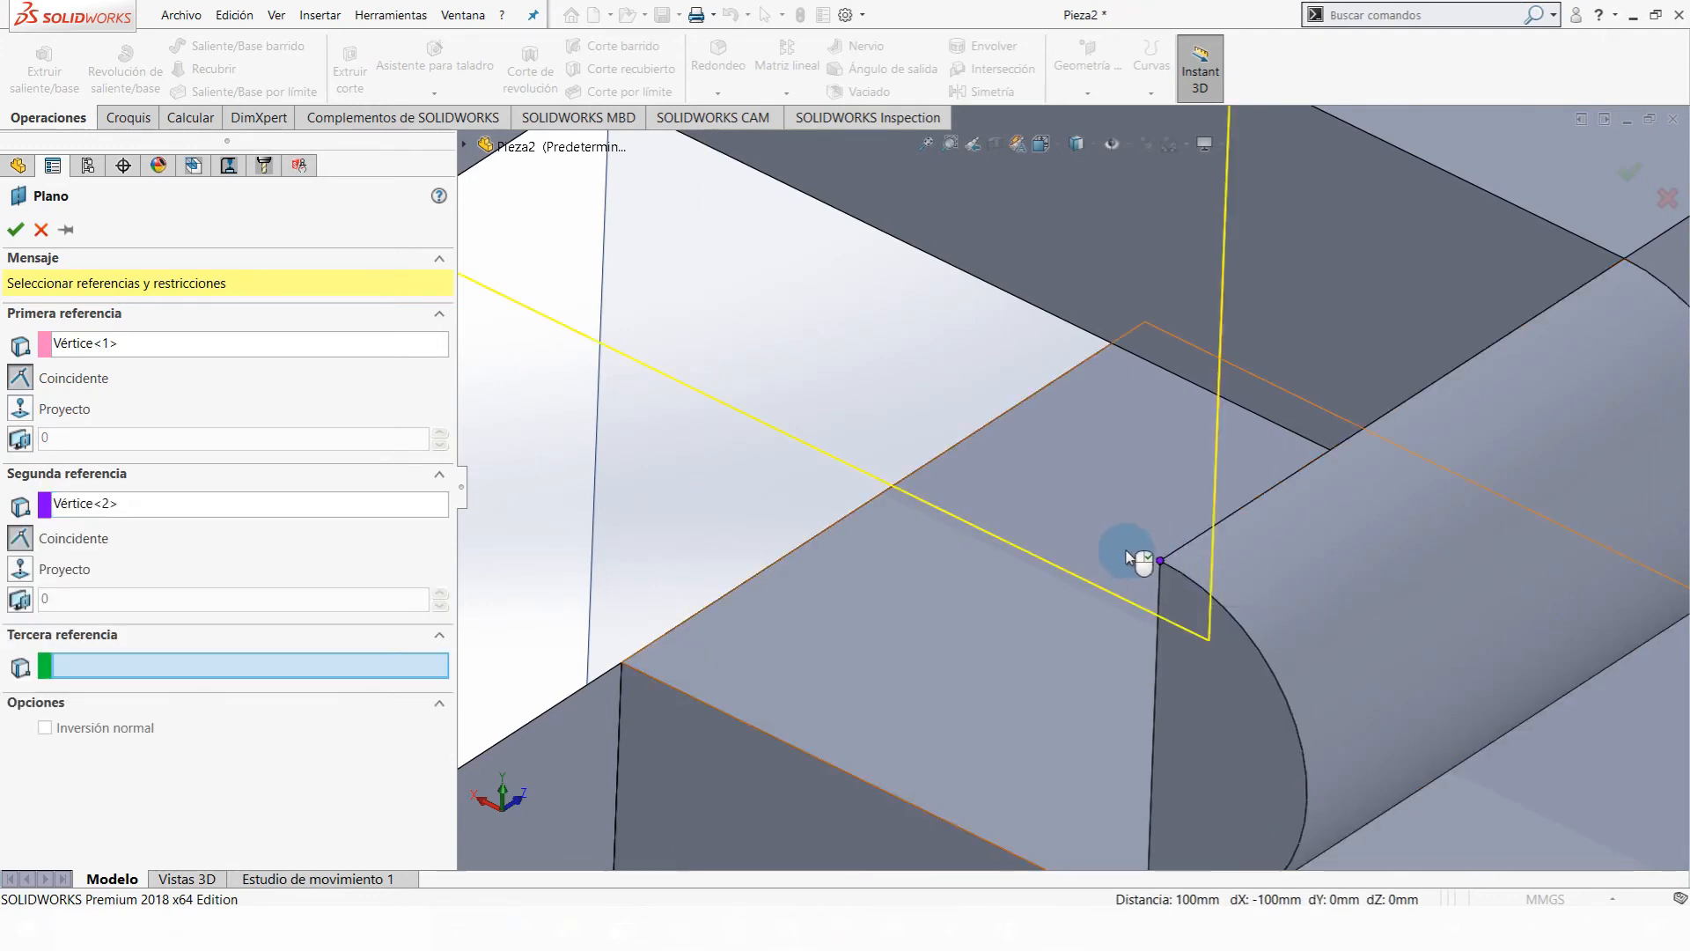
- Set the plane's third reference to the lower body's top-edge vertex beside the gap between the angled prisms, and create the plane
{"action": "scroll", "coordinate": [1132, 558], "scroll_direction": "up", "scroll_amount": 5}
{"action": "middle_click_drag", "start_coordinate": [1094, 539], "coordinate": [1242, 492]}
{"action": "scroll", "coordinate": [1208, 453], "scroll_direction": "up", "scroll_amount": 2}
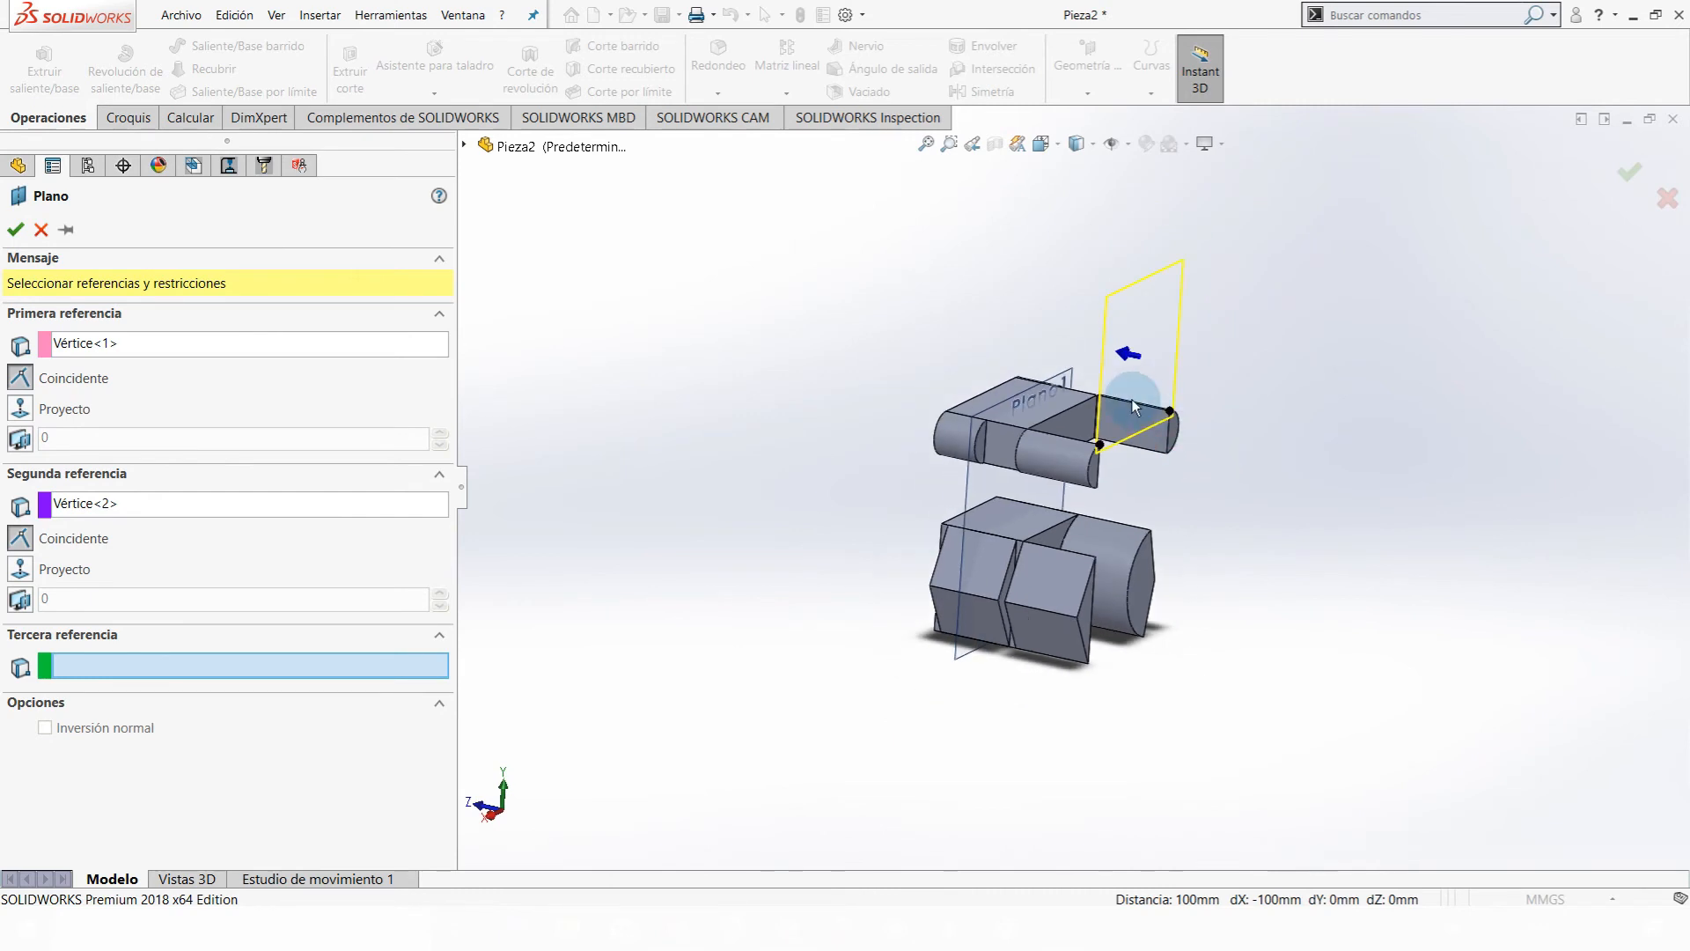
{"action": "scroll", "coordinate": [1132, 405], "scroll_direction": "down", "scroll_amount": 2}
{"action": "scroll", "coordinate": [1009, 409], "scroll_direction": "down", "scroll_amount": 2}
{"action": "middle_click_drag", "start_coordinate": [1009, 409], "coordinate": [1057, 460]}
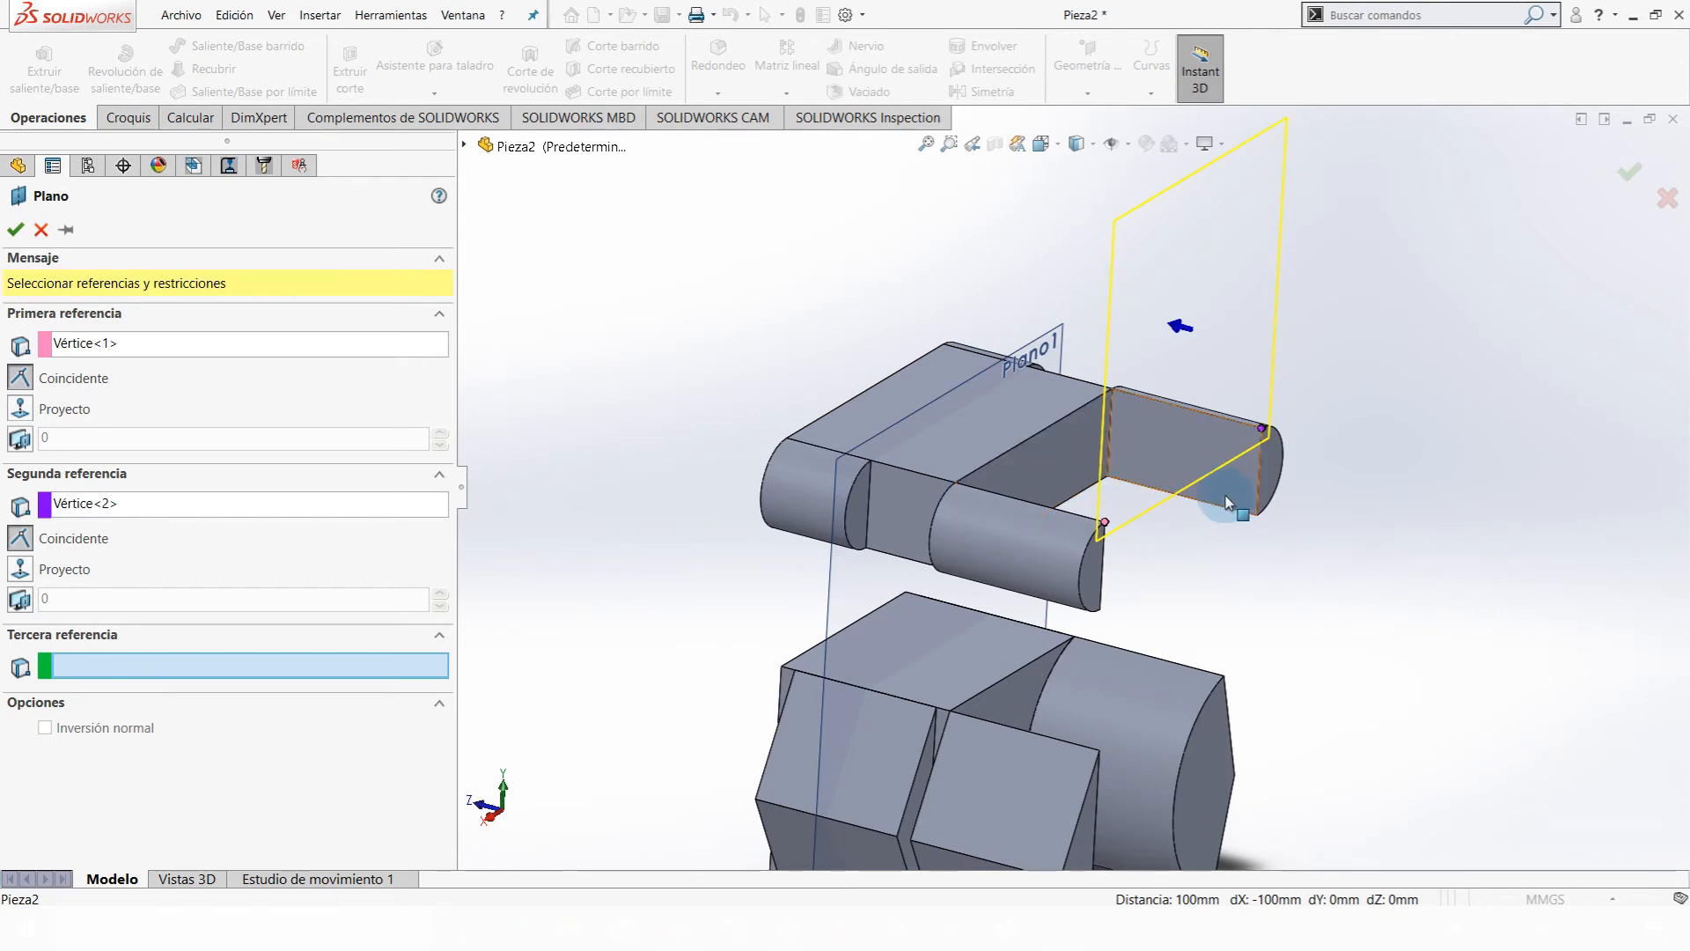
{"action": "scroll", "coordinate": [1094, 640], "scroll_direction": "down", "scroll_amount": 1}
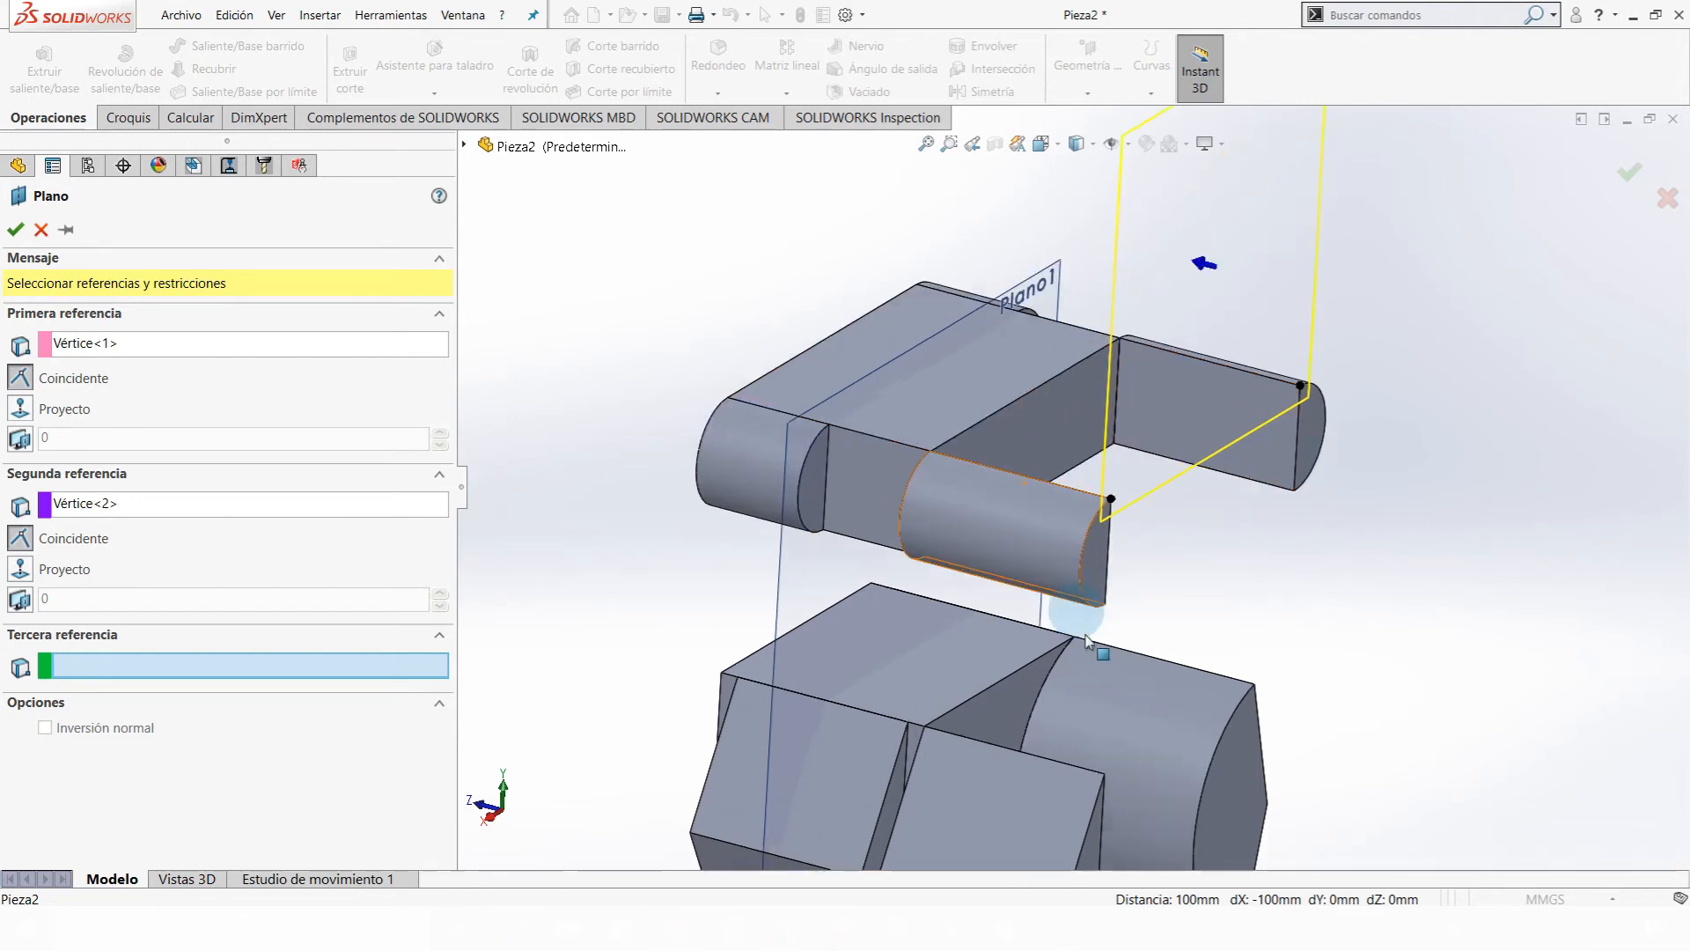
{"action": "scroll", "coordinate": [1072, 682], "scroll_direction": "up", "scroll_amount": 2}
{"action": "scroll", "coordinate": [977, 660], "scroll_direction": "down", "scroll_amount": 2}
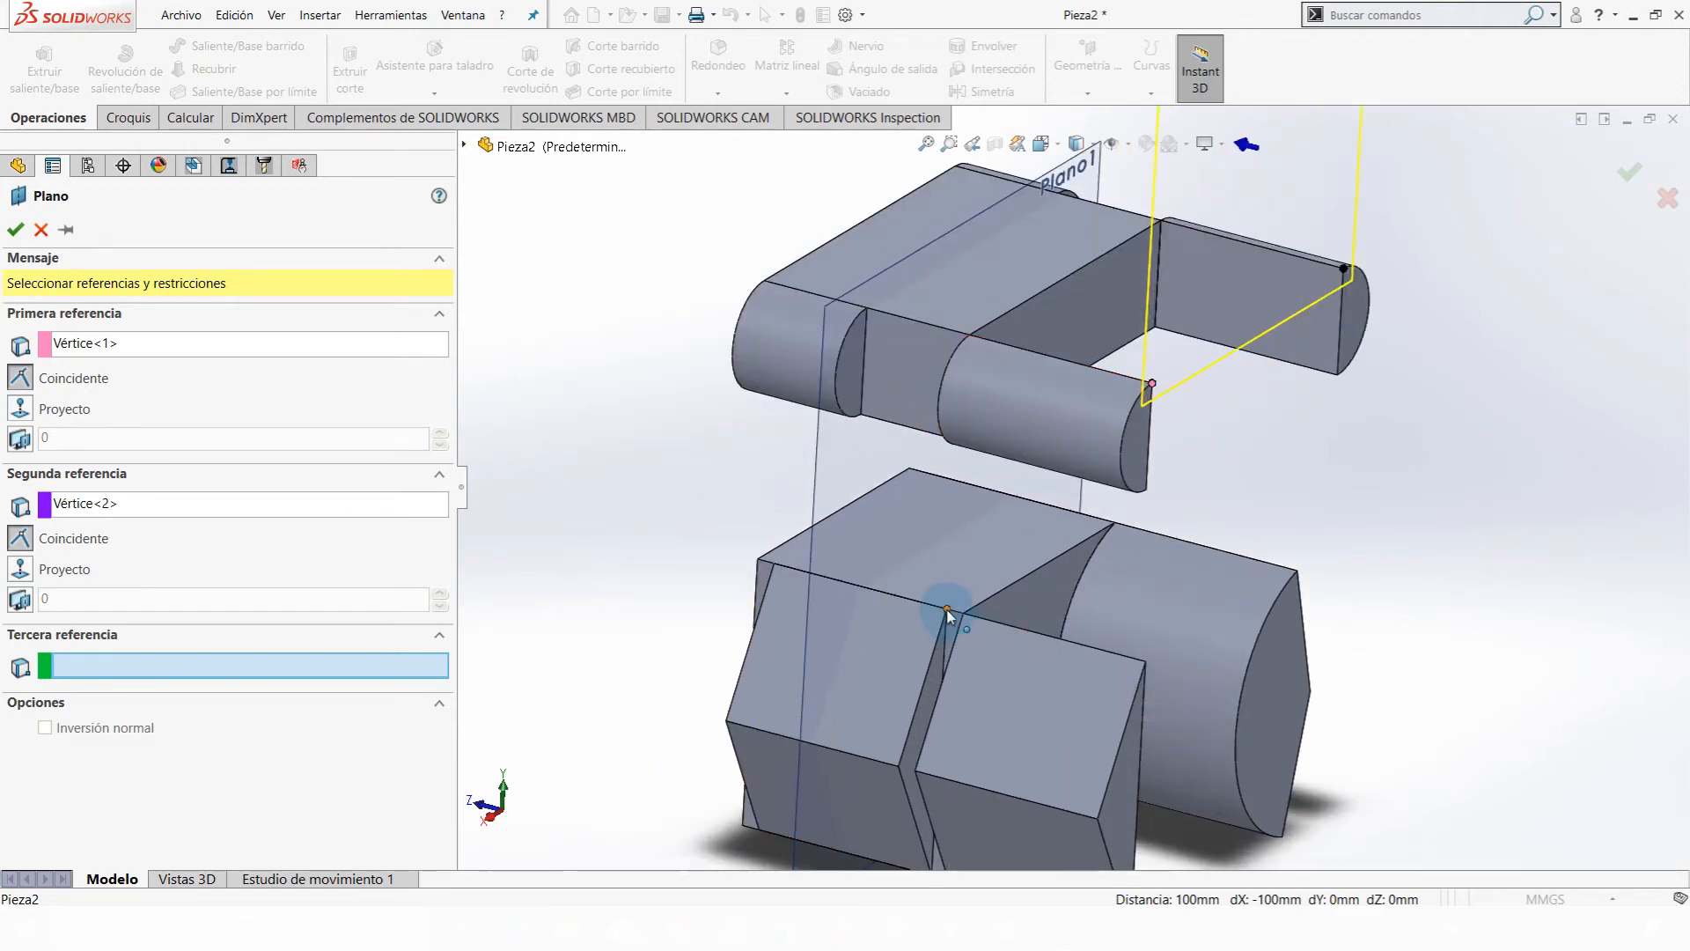
{"action": "left_click", "coordinate": [948, 611]}
{"action": "middle_click_drag", "start_coordinate": [995, 603], "coordinate": [1228, 708]}
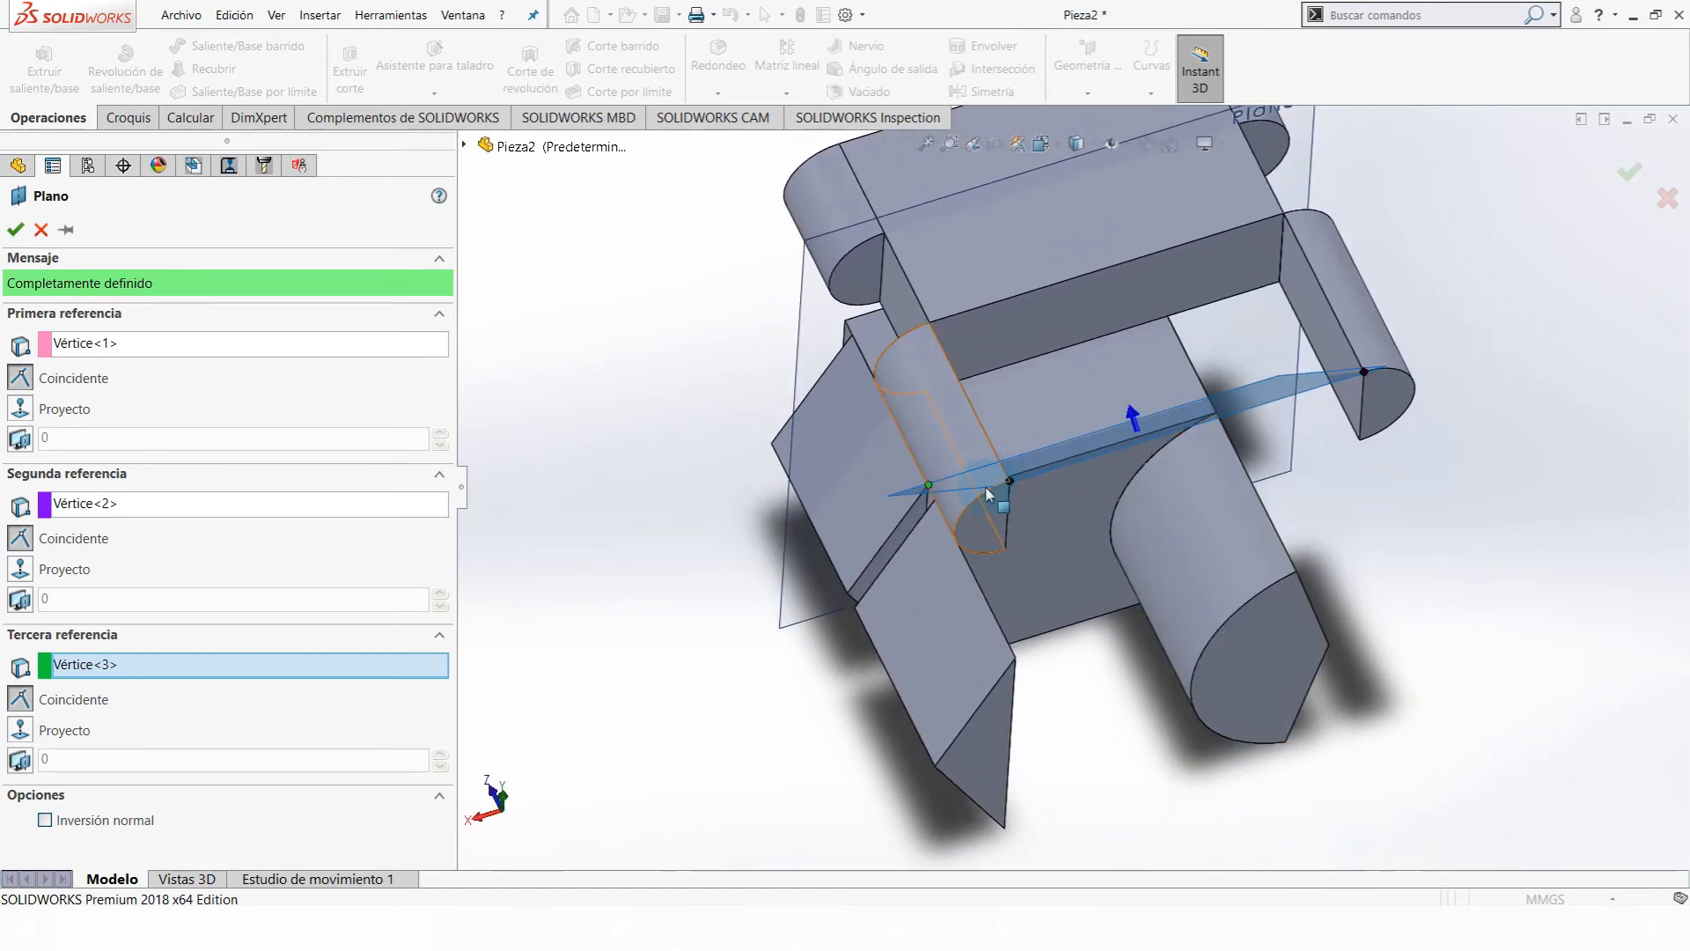
{"action": "middle_click_drag", "start_coordinate": [1166, 533], "coordinate": [1288, 359]}
{"action": "scroll", "coordinate": [988, 517], "scroll_direction": "down", "scroll_amount": 2}
{"action": "middle_click_drag", "start_coordinate": [986, 524], "coordinate": [1111, 546]}
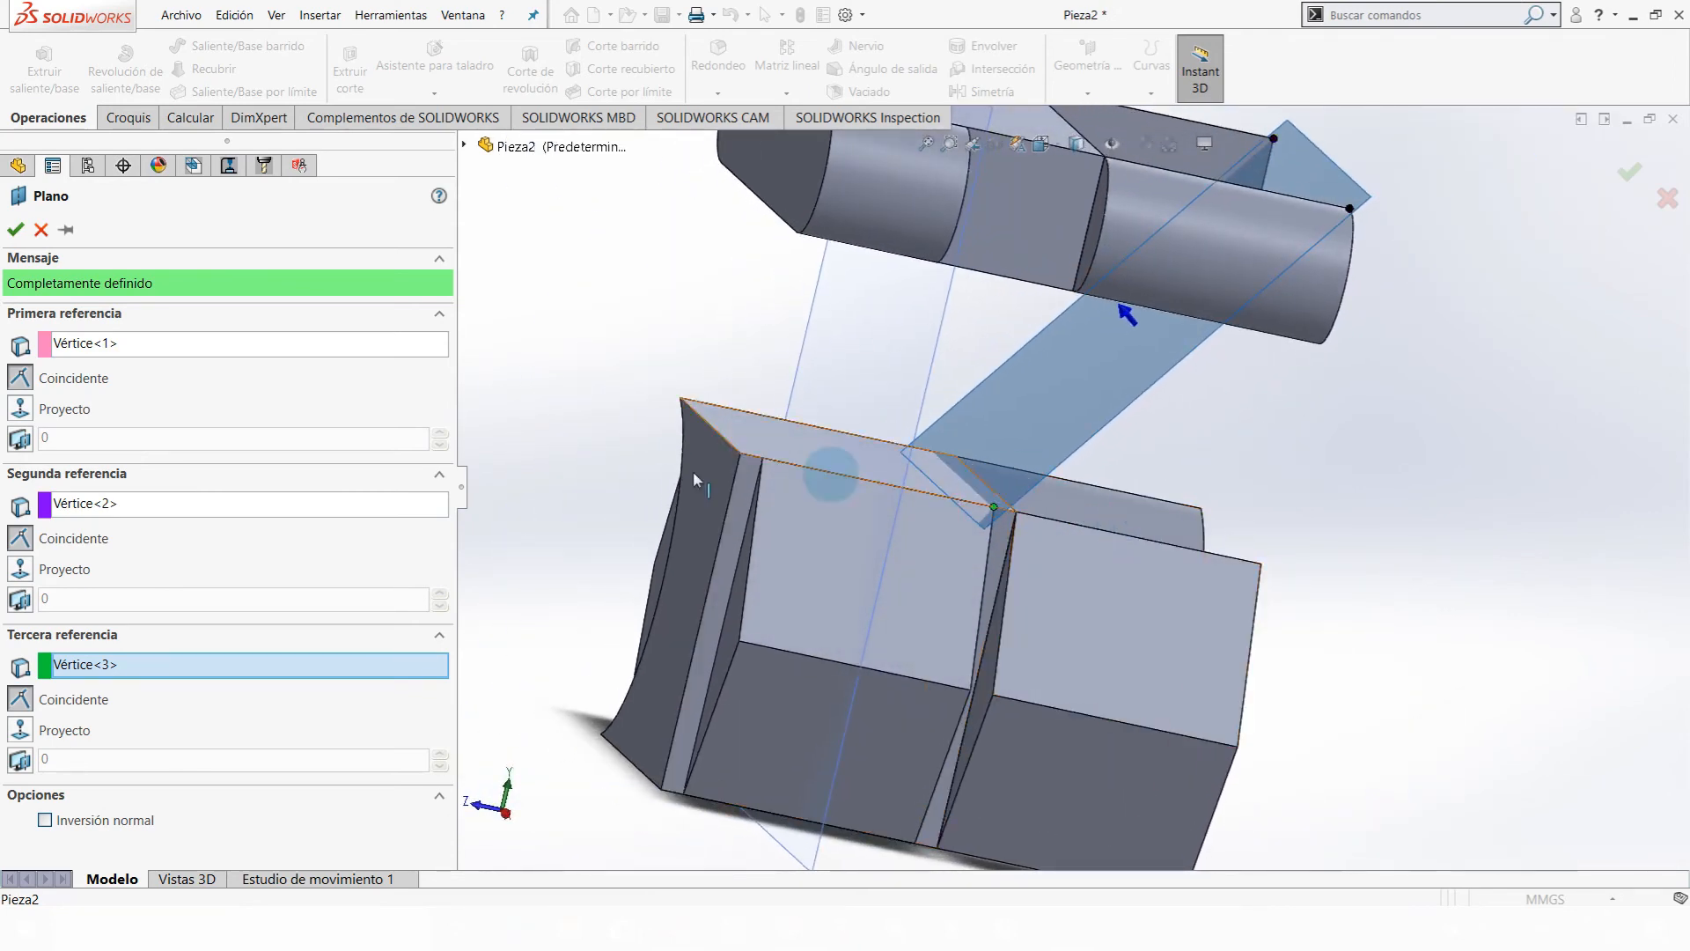
{"action": "left_click", "coordinate": [14, 231]}
{"action": "middle_click_drag", "start_coordinate": [1125, 434], "coordinate": [1004, 432]}
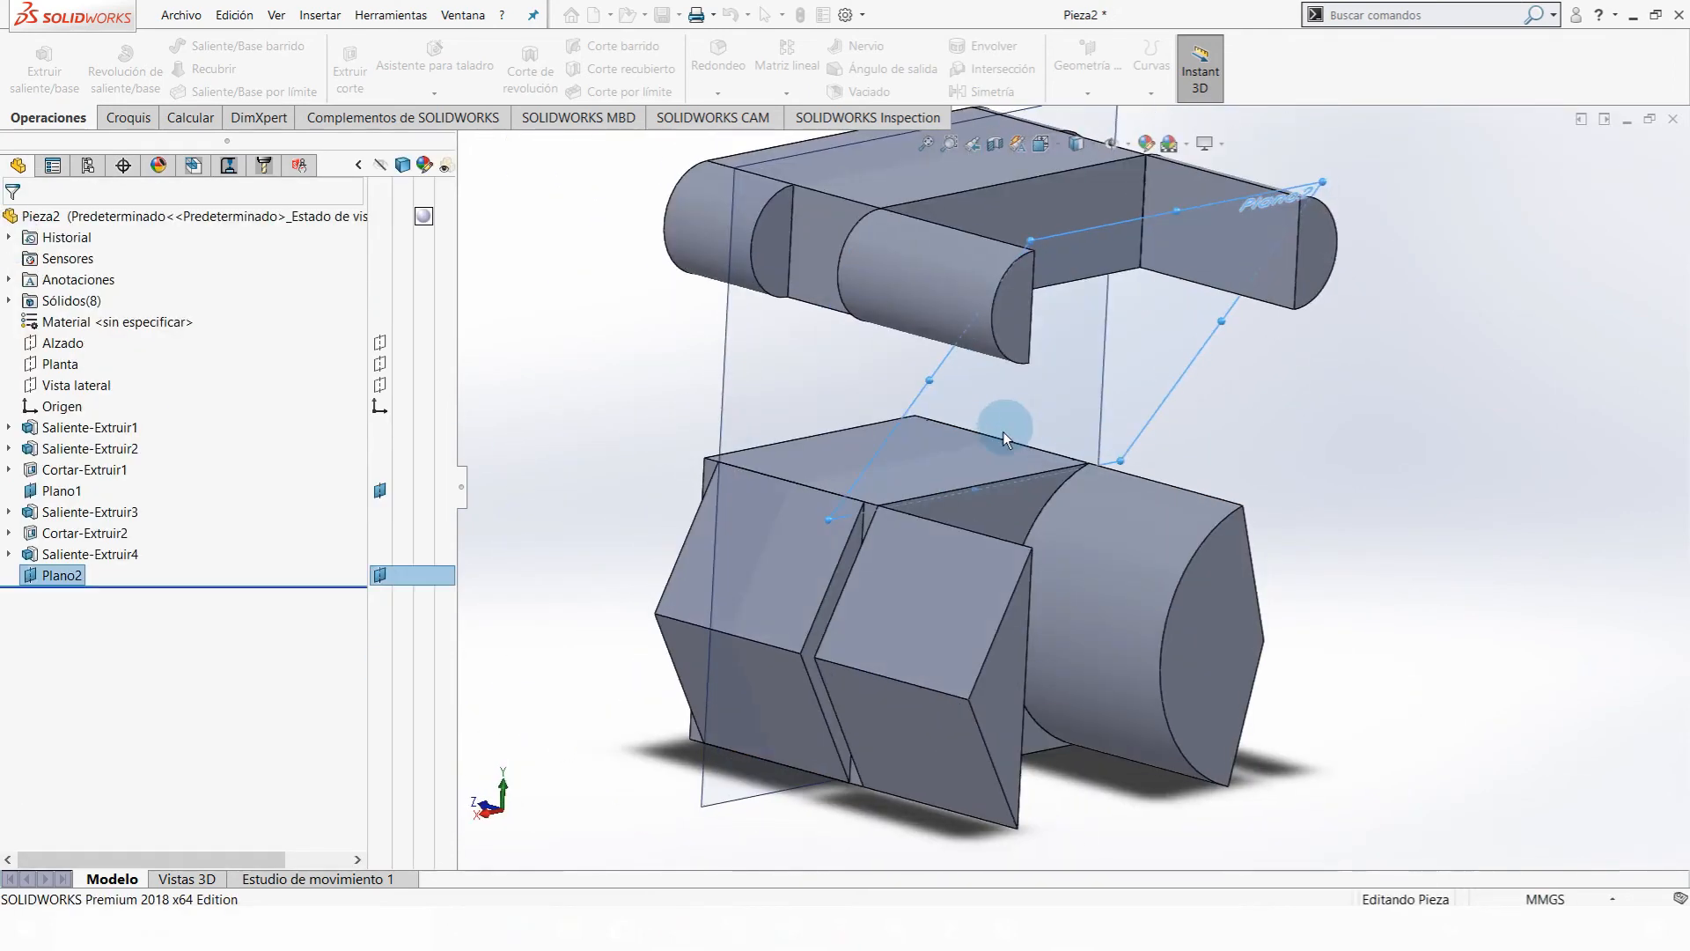
- Try a new reference plane offset 30 mm from Plano1, and clear that reference again
{"action": "left_click", "coordinate": [1063, 99]}
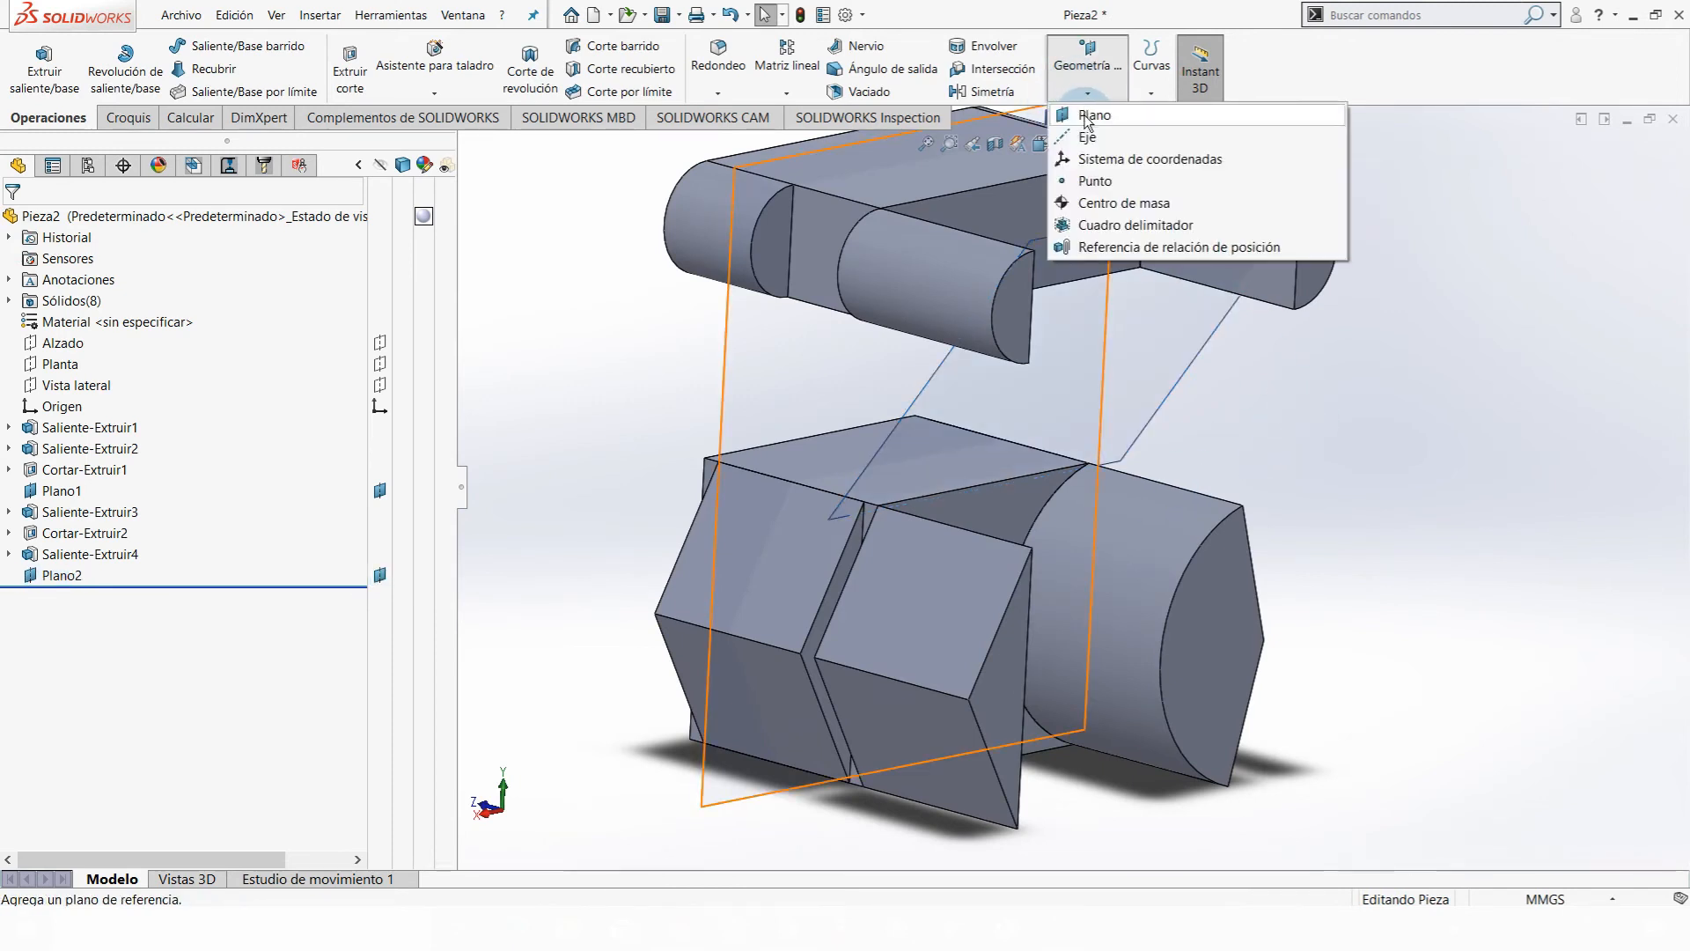
{"action": "left_click", "coordinate": [1361, 113]}
{"action": "scroll", "coordinate": [1114, 461], "scroll_direction": "up", "scroll_amount": 3}
{"action": "scroll", "coordinate": [1083, 465], "scroll_direction": "down", "scroll_amount": 1}
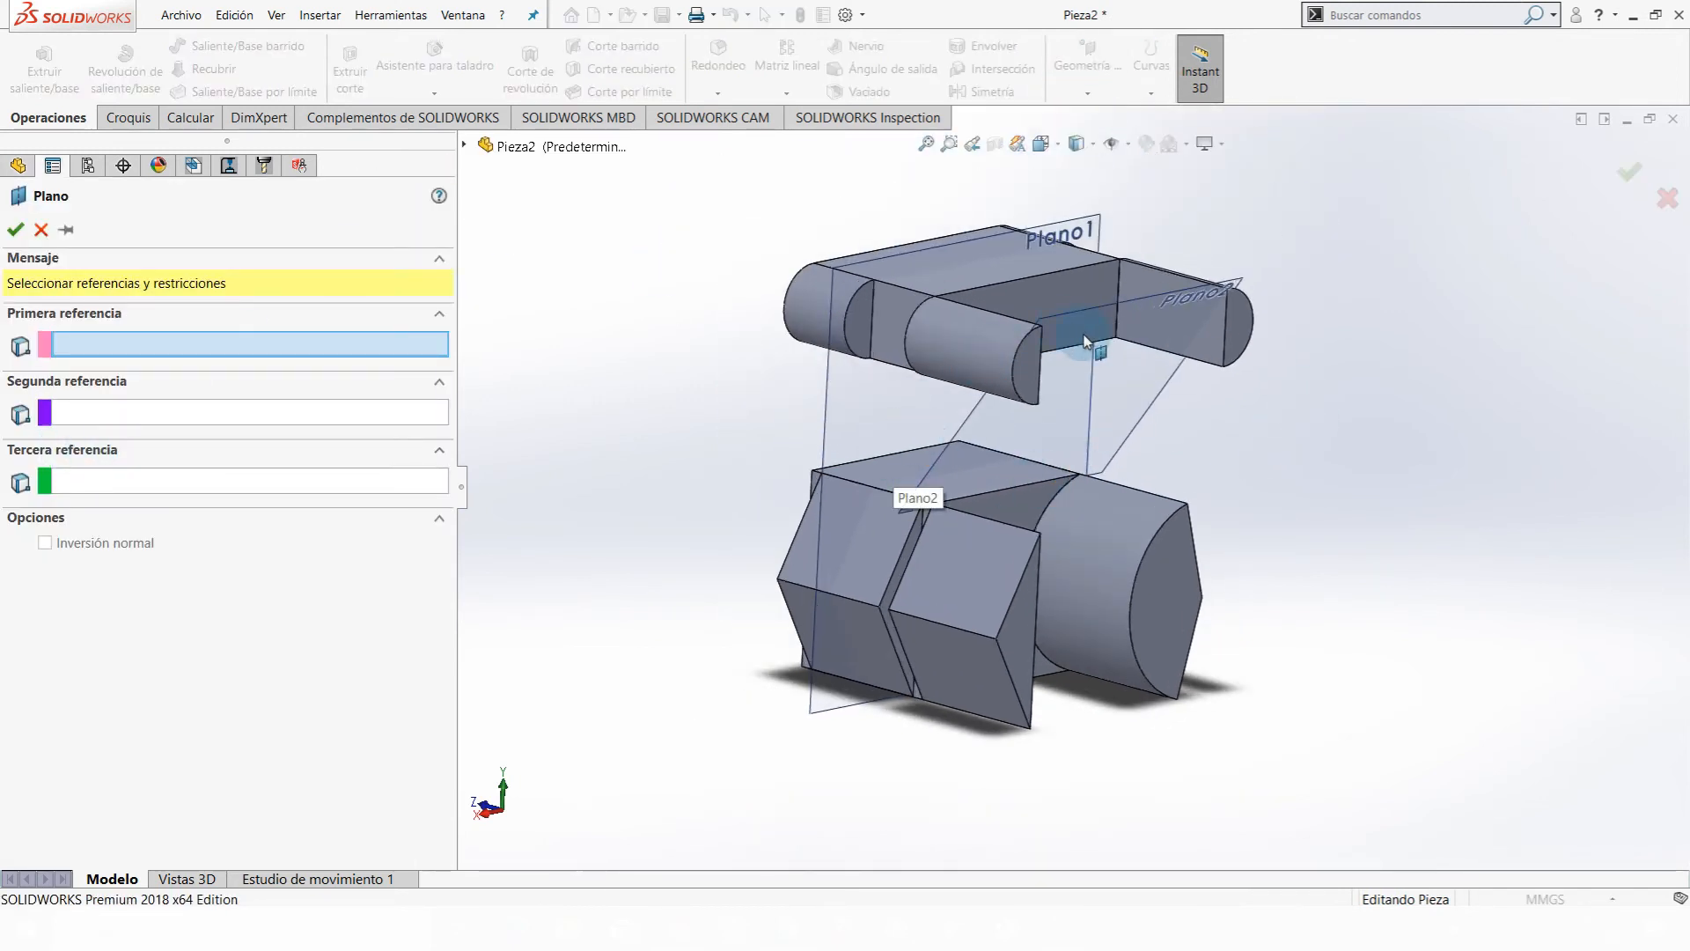
{"action": "scroll", "coordinate": [1089, 340], "scroll_direction": "down", "scroll_amount": 2}
{"action": "left_click", "coordinate": [716, 432]}
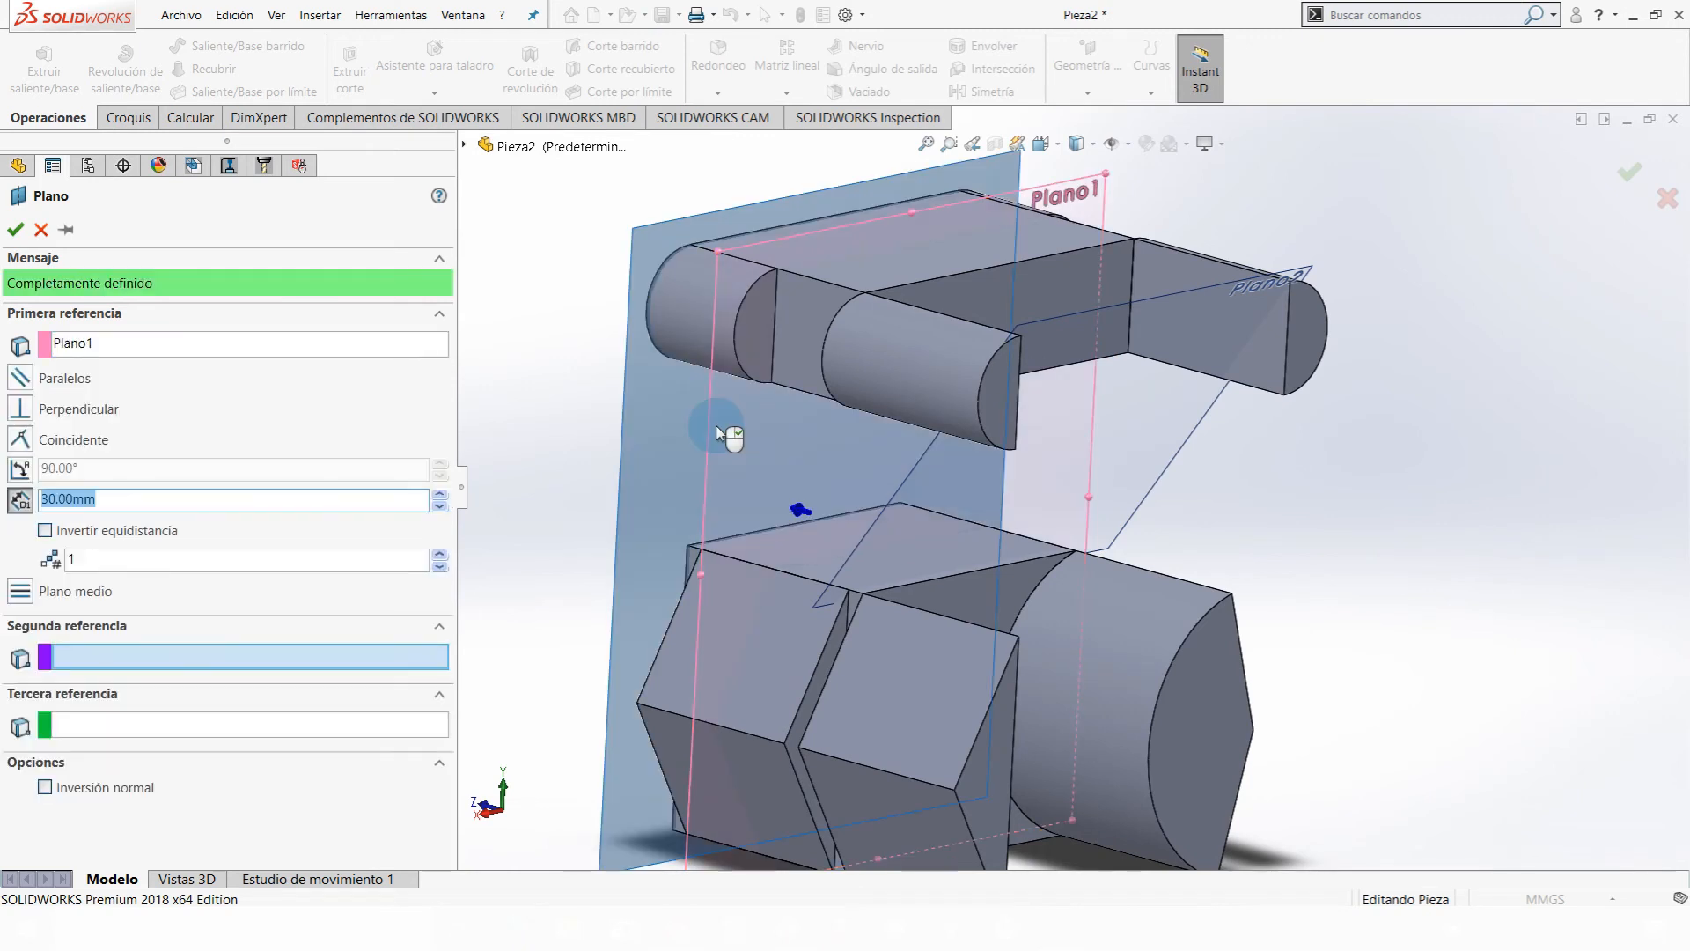
{"action": "scroll", "coordinate": [684, 454], "scroll_direction": "up", "scroll_amount": 4}
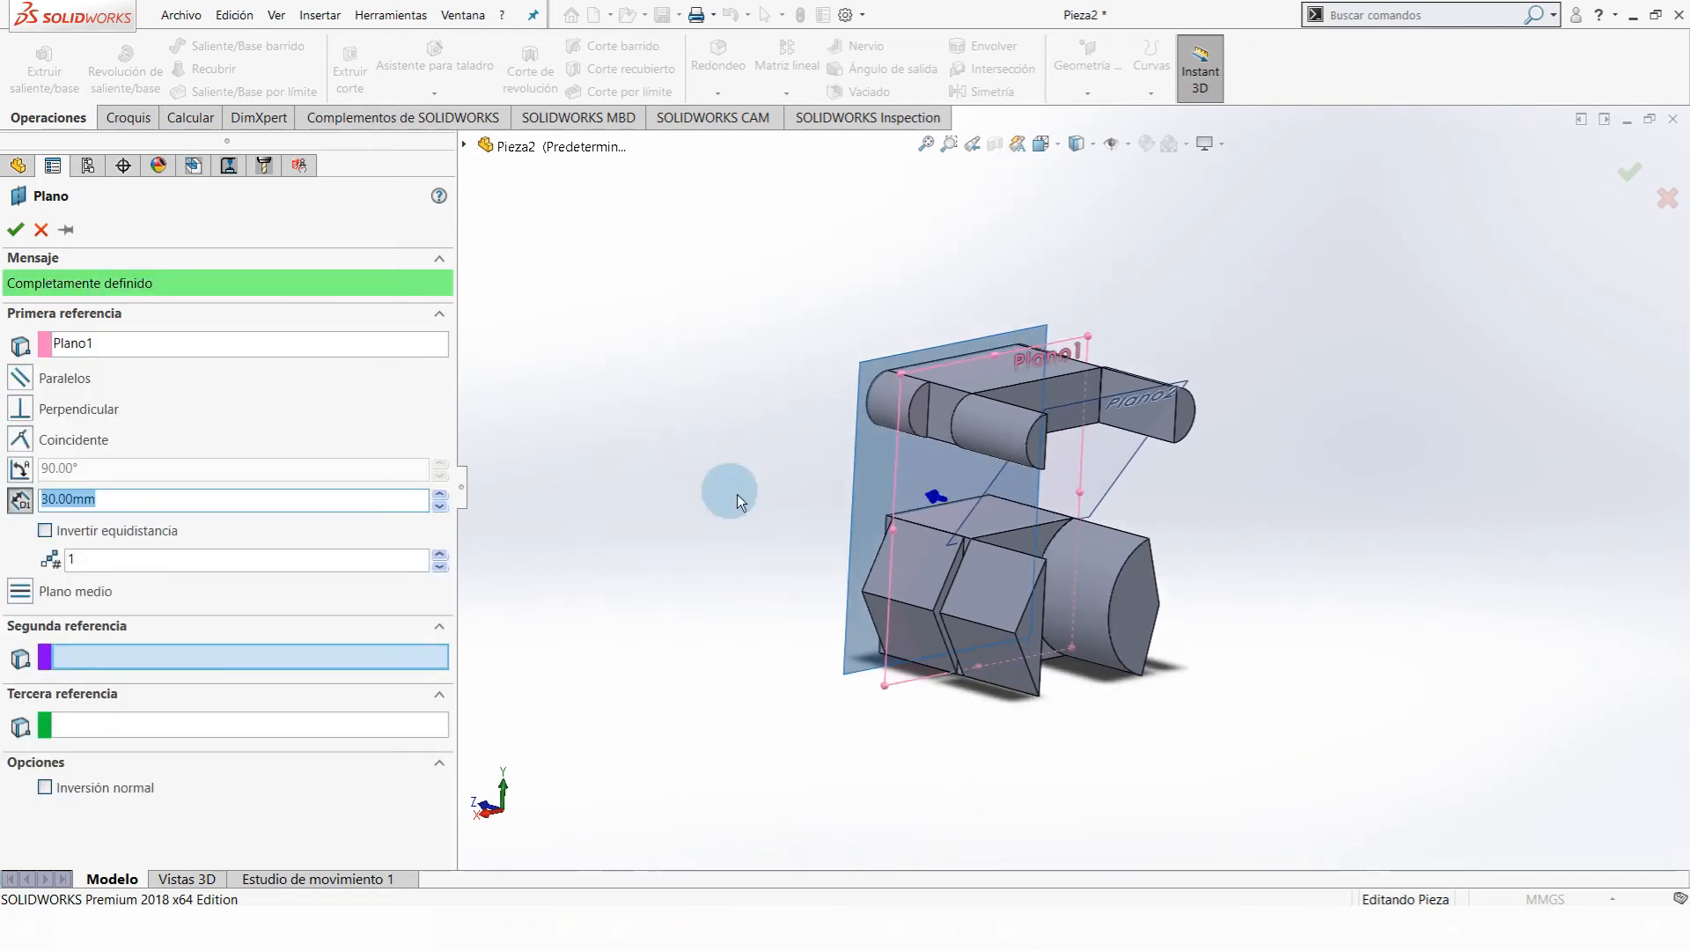
{"action": "left_click", "coordinate": [894, 487]}
{"action": "scroll", "coordinate": [909, 468], "scroll_direction": "down", "scroll_amount": 2}
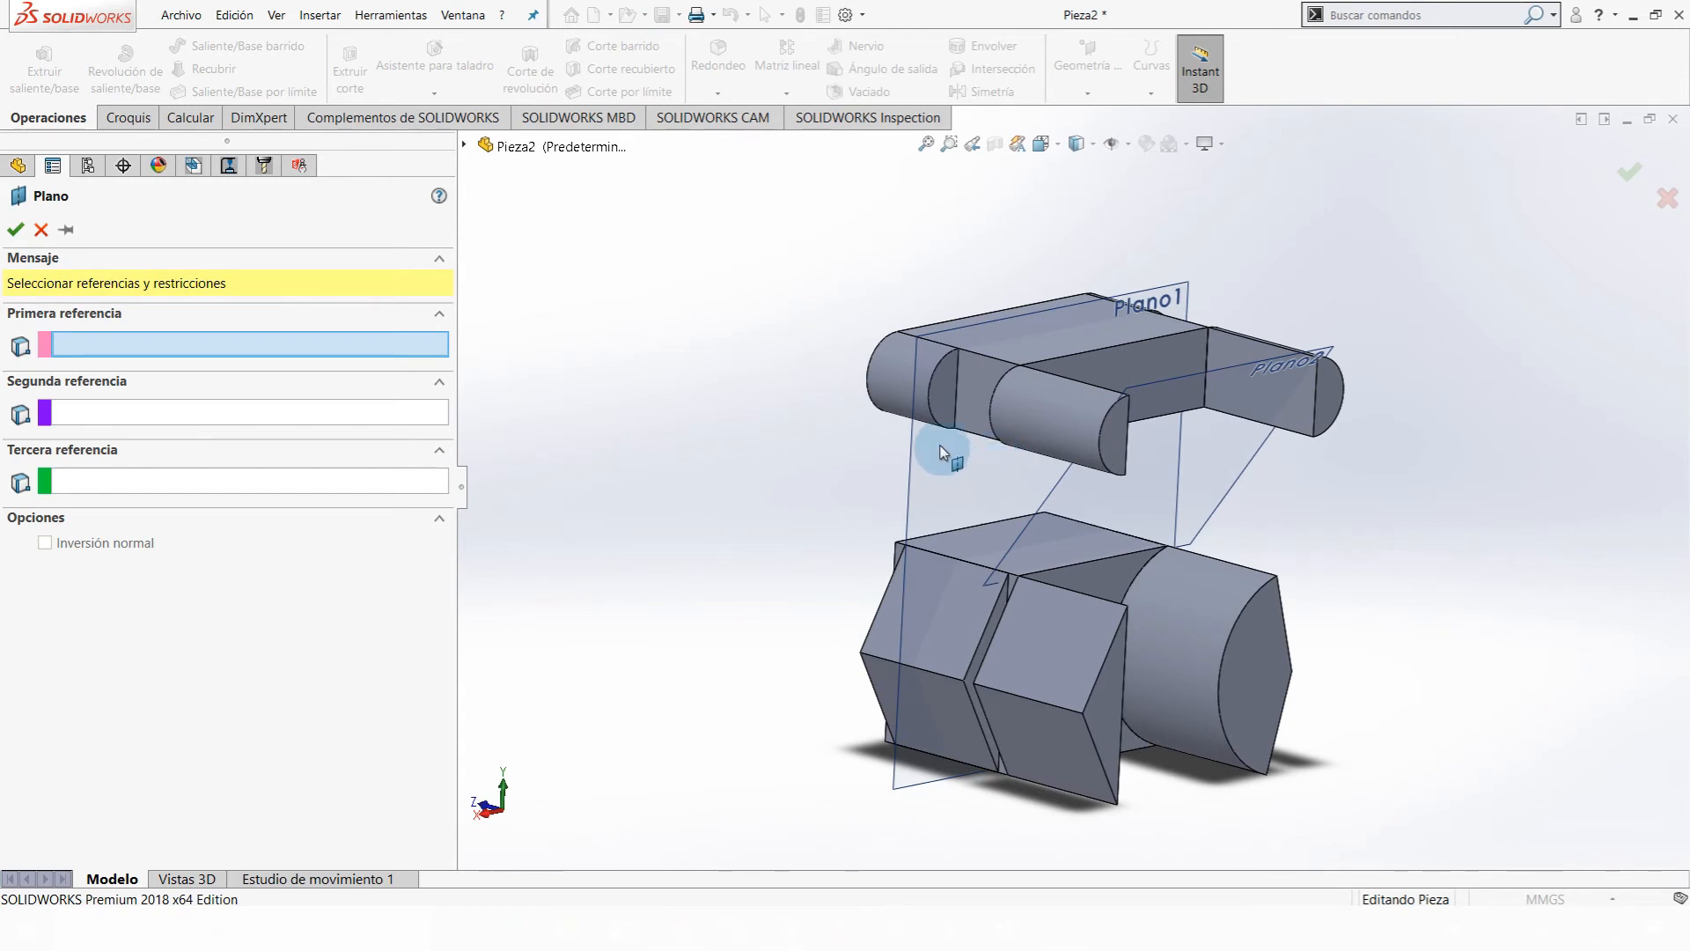
- Try a plane offset 30 mm from the upper body's flat top face, and clear the face reference
{"action": "scroll", "coordinate": [1035, 343], "scroll_direction": "down", "scroll_amount": 1}
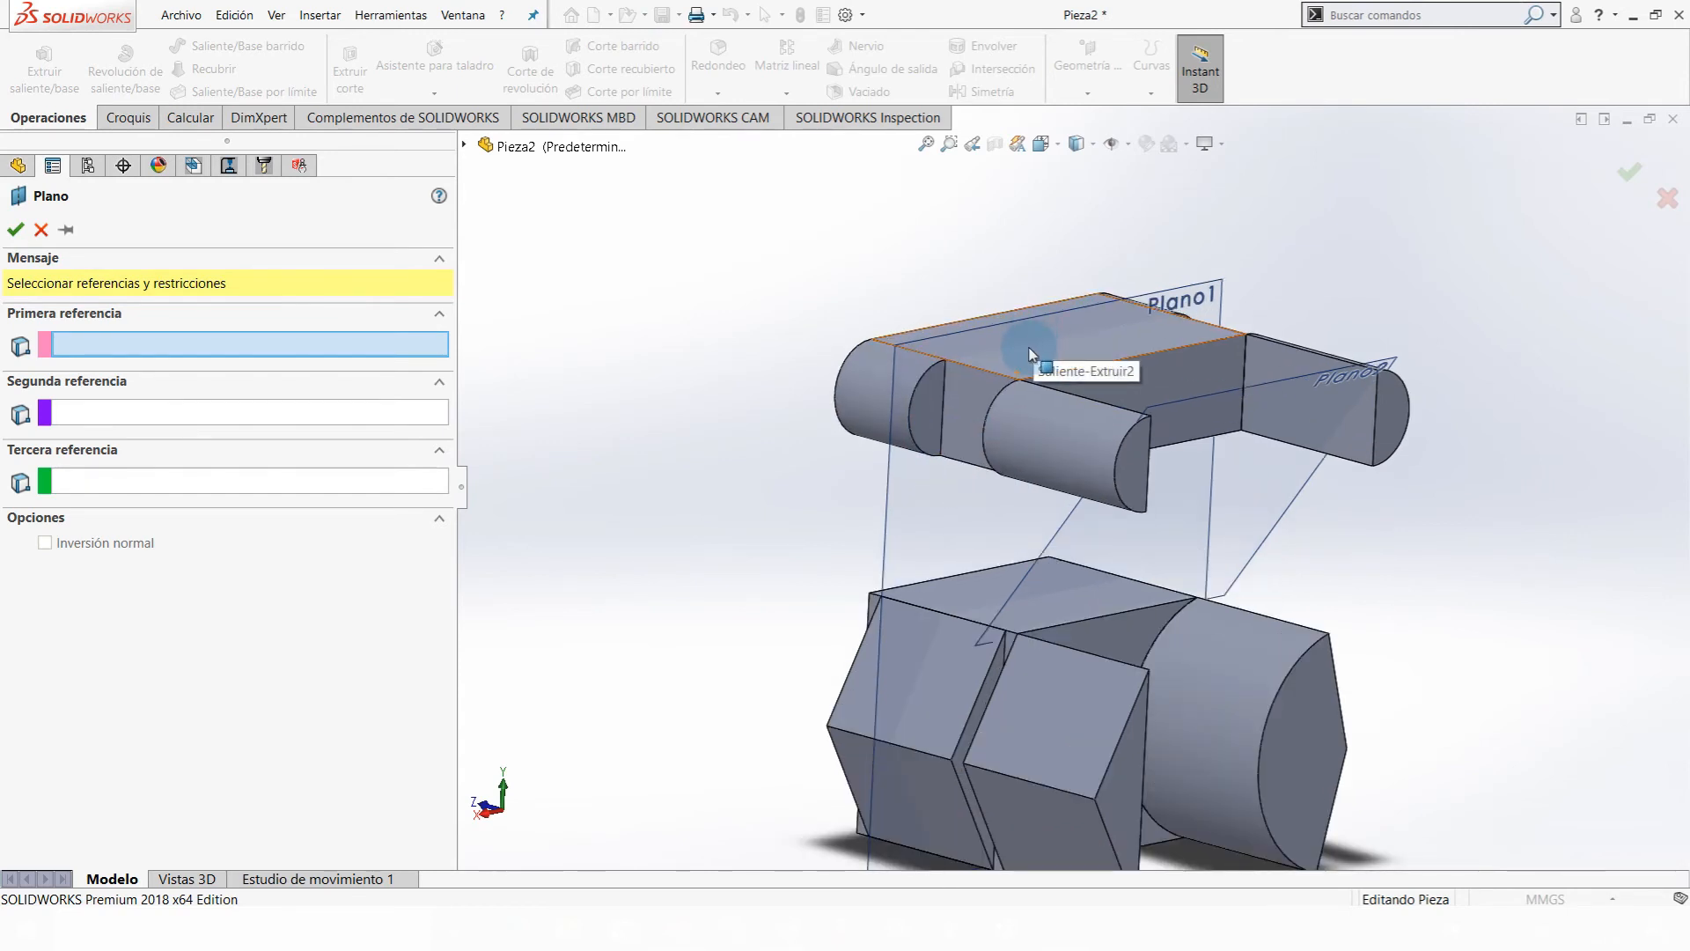
{"action": "left_click", "coordinate": [1029, 353]}
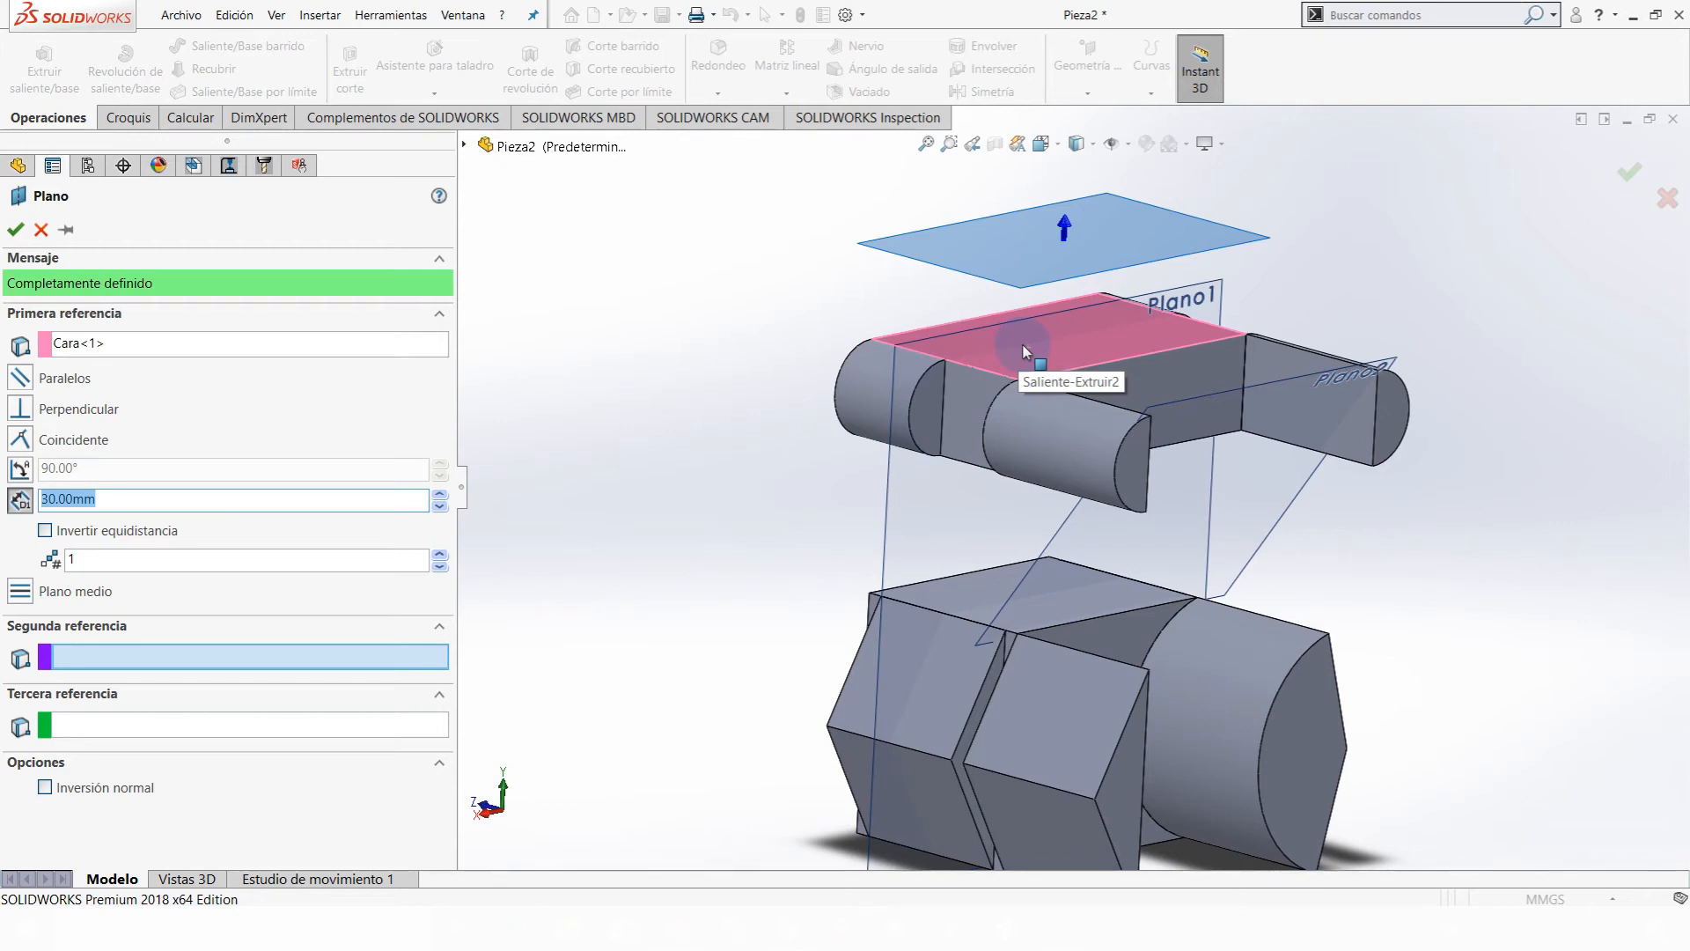
{"action": "left_click", "coordinate": [1024, 352]}
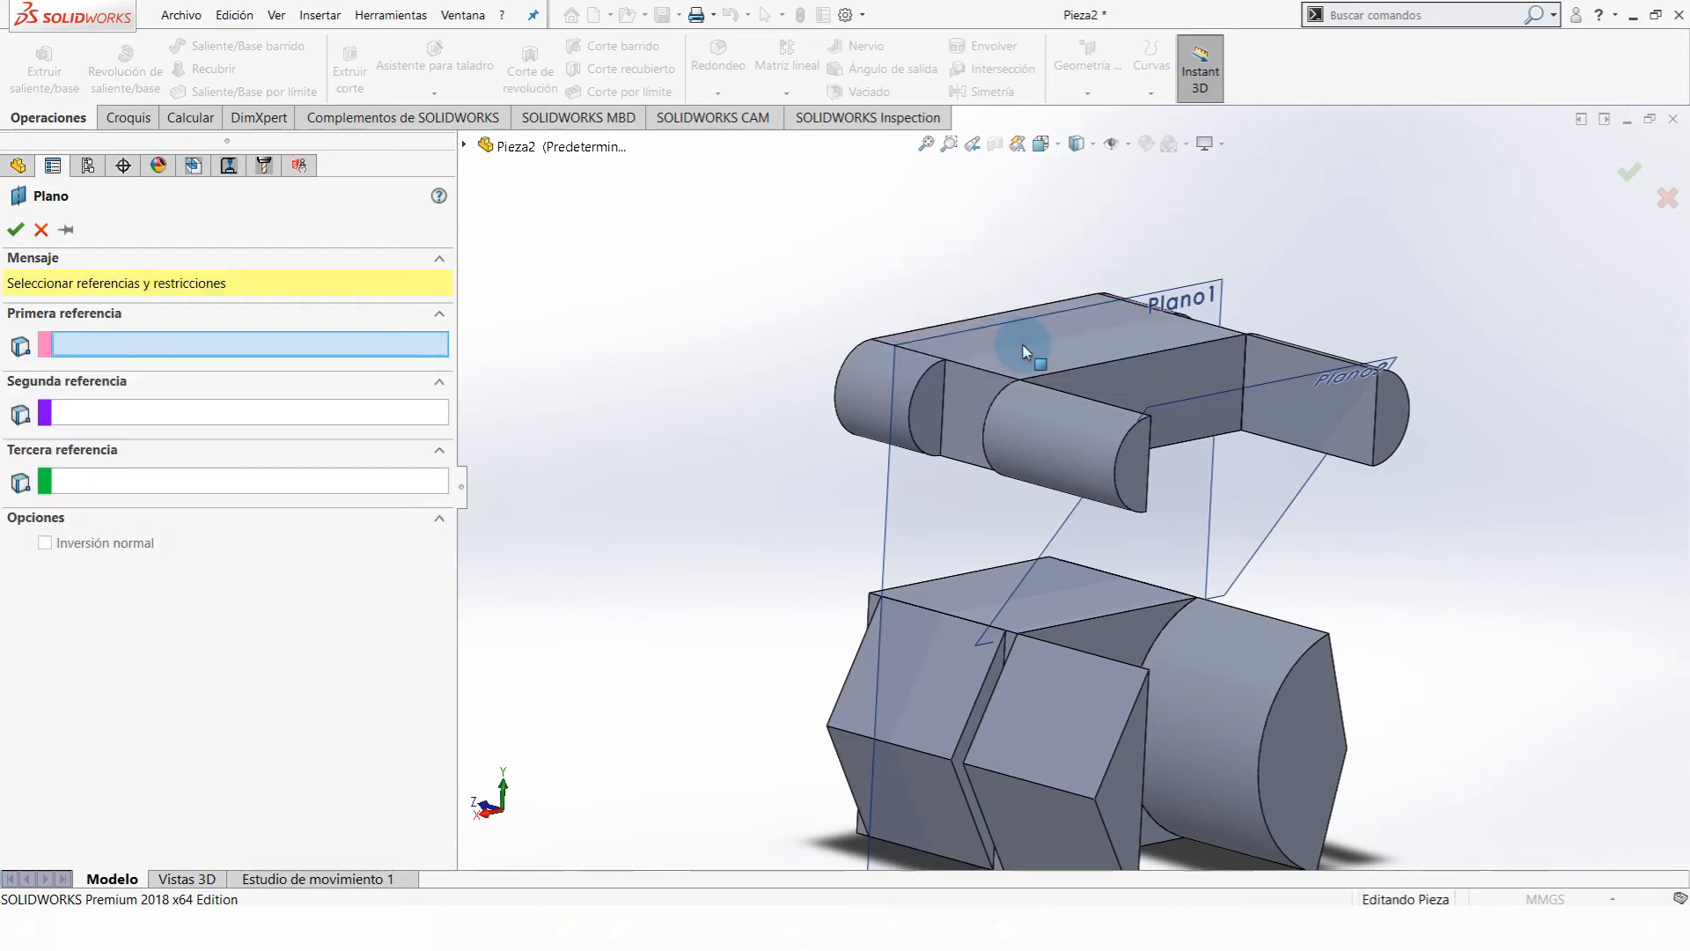
- Try a plane tangent to the upper body's short half-round face and coincident with its lower vertex, and cancel it
{"action": "left_click", "coordinate": [879, 401]}
{"action": "scroll", "coordinate": [856, 438], "scroll_direction": "down", "scroll_amount": 3}
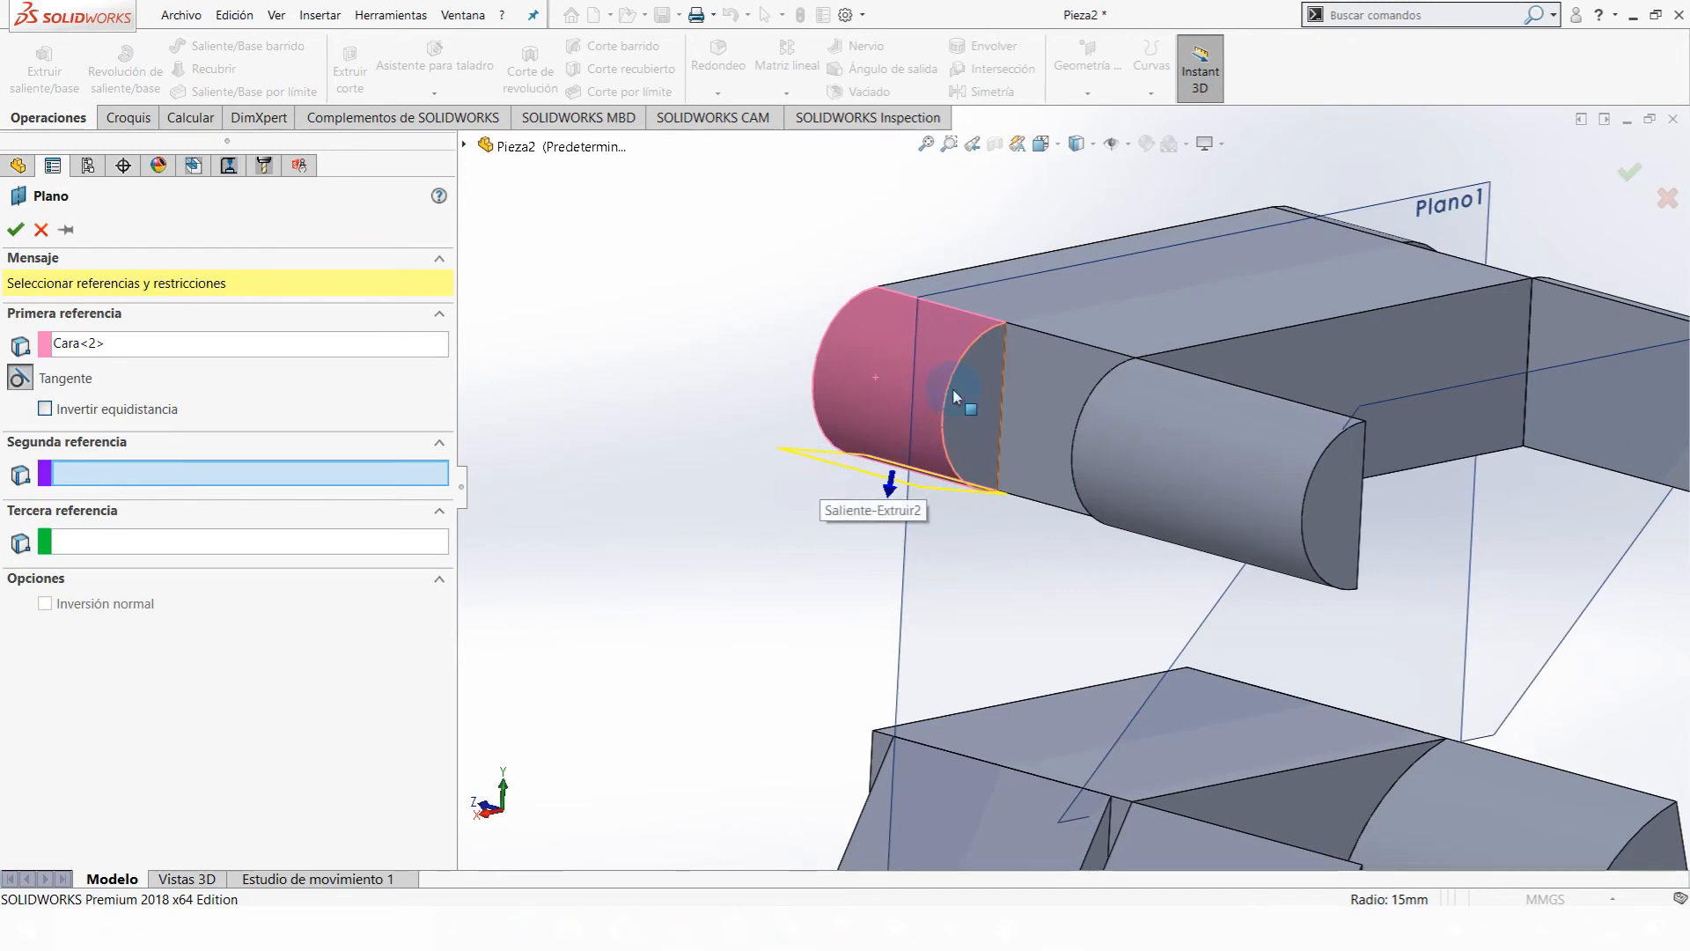
{"action": "middle_click_drag", "start_coordinate": [954, 392], "coordinate": [919, 325]}
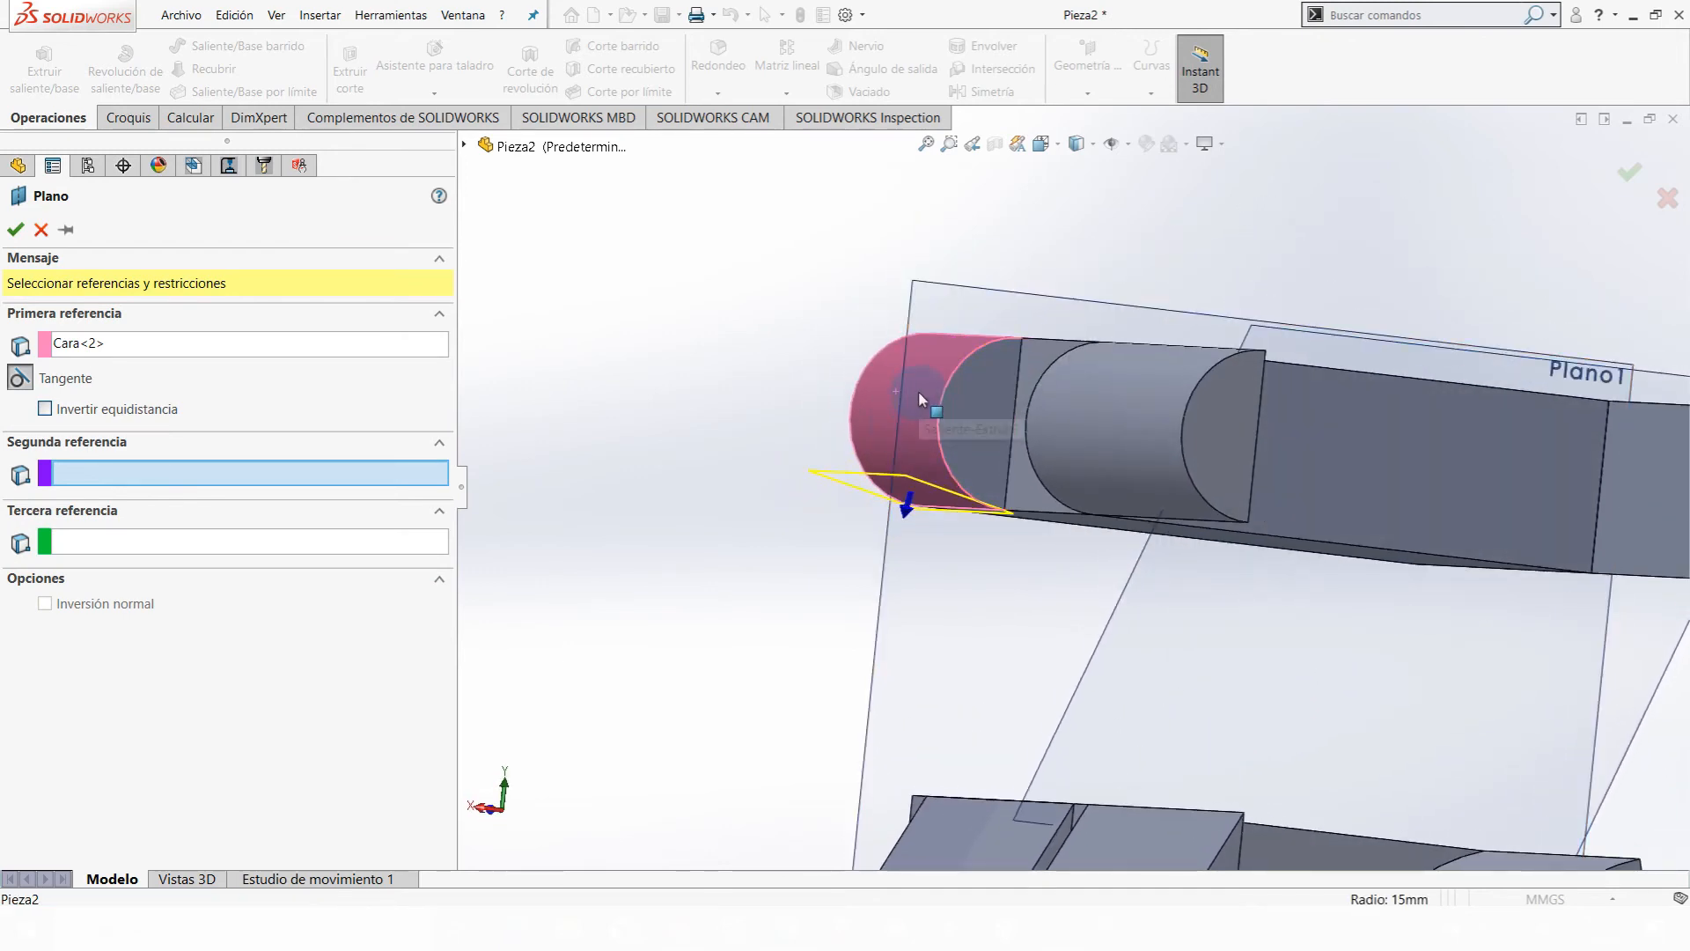
{"action": "middle_click_drag", "start_coordinate": [950, 475], "coordinate": [934, 521]}
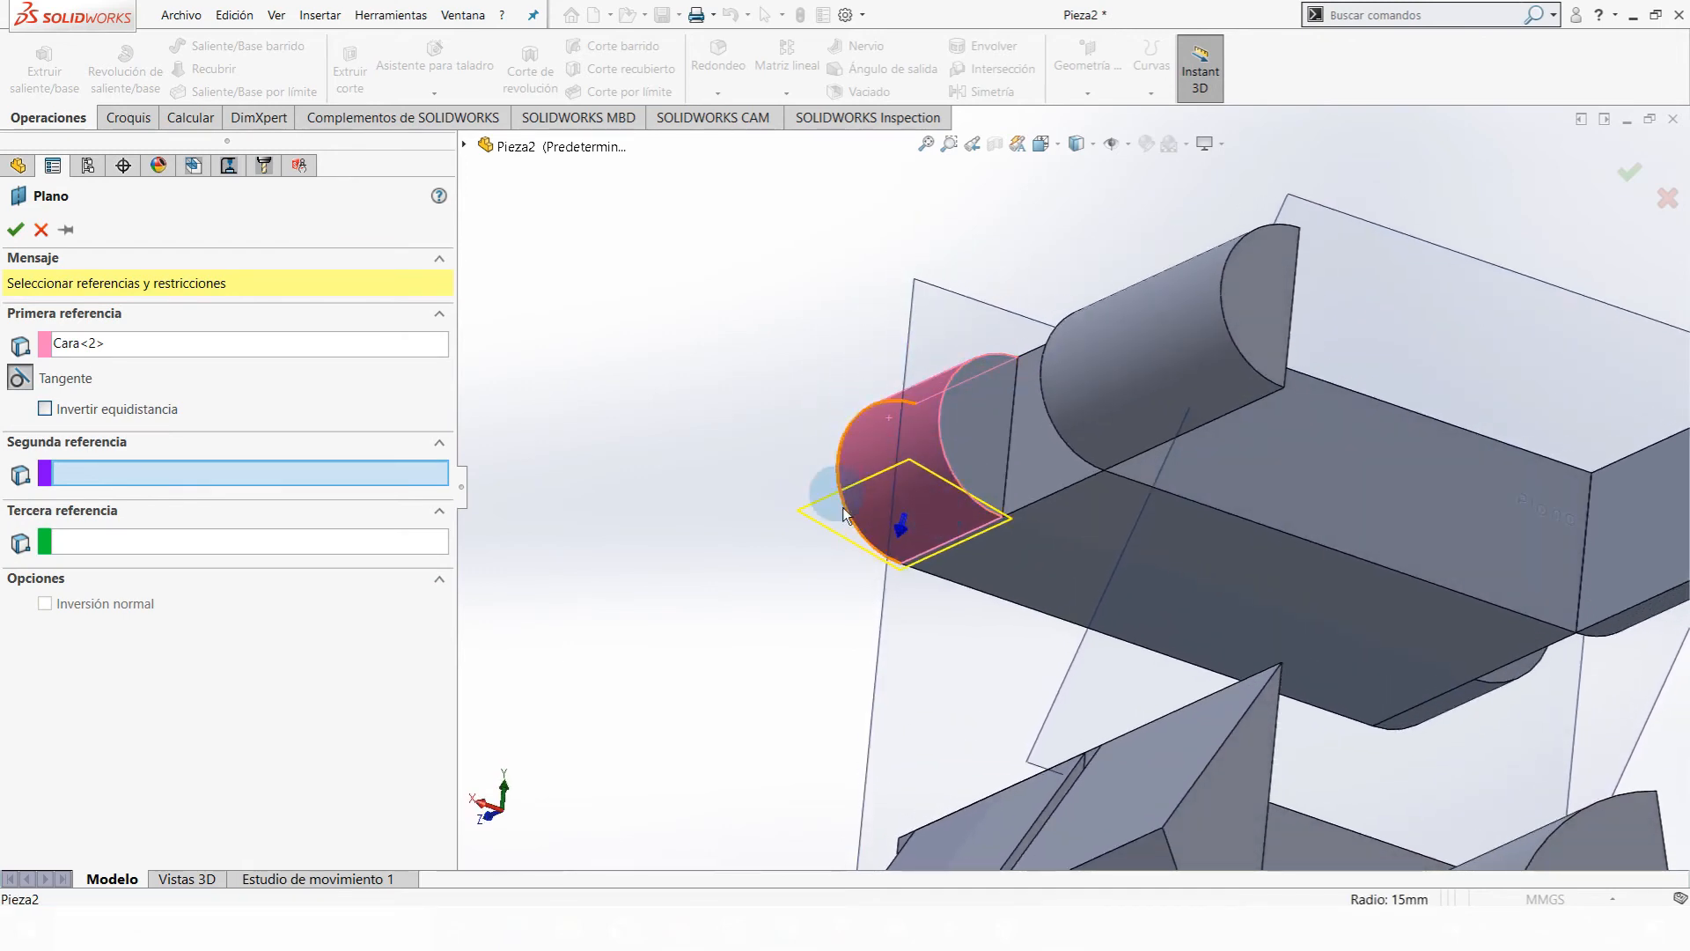
{"action": "left_click", "coordinate": [1004, 518]}
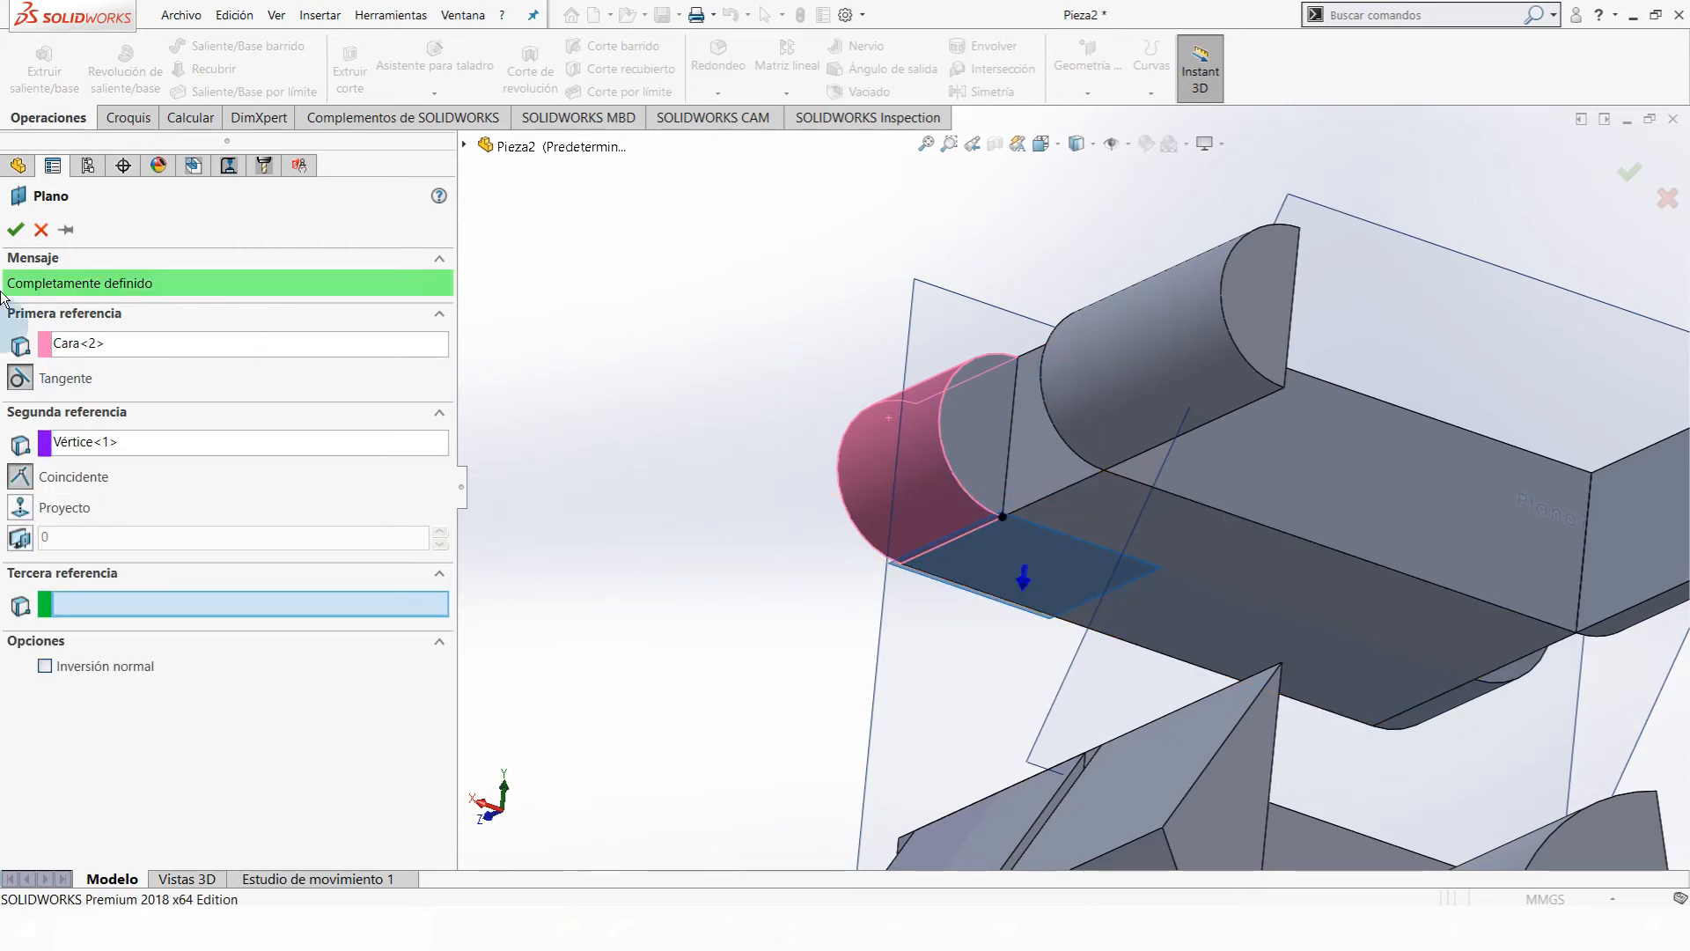
{"action": "left_click", "coordinate": [40, 230]}
- Start another reference plane with Plano1 as the first reference and a perpendicular relation
{"action": "left_click", "coordinate": [1088, 93]}
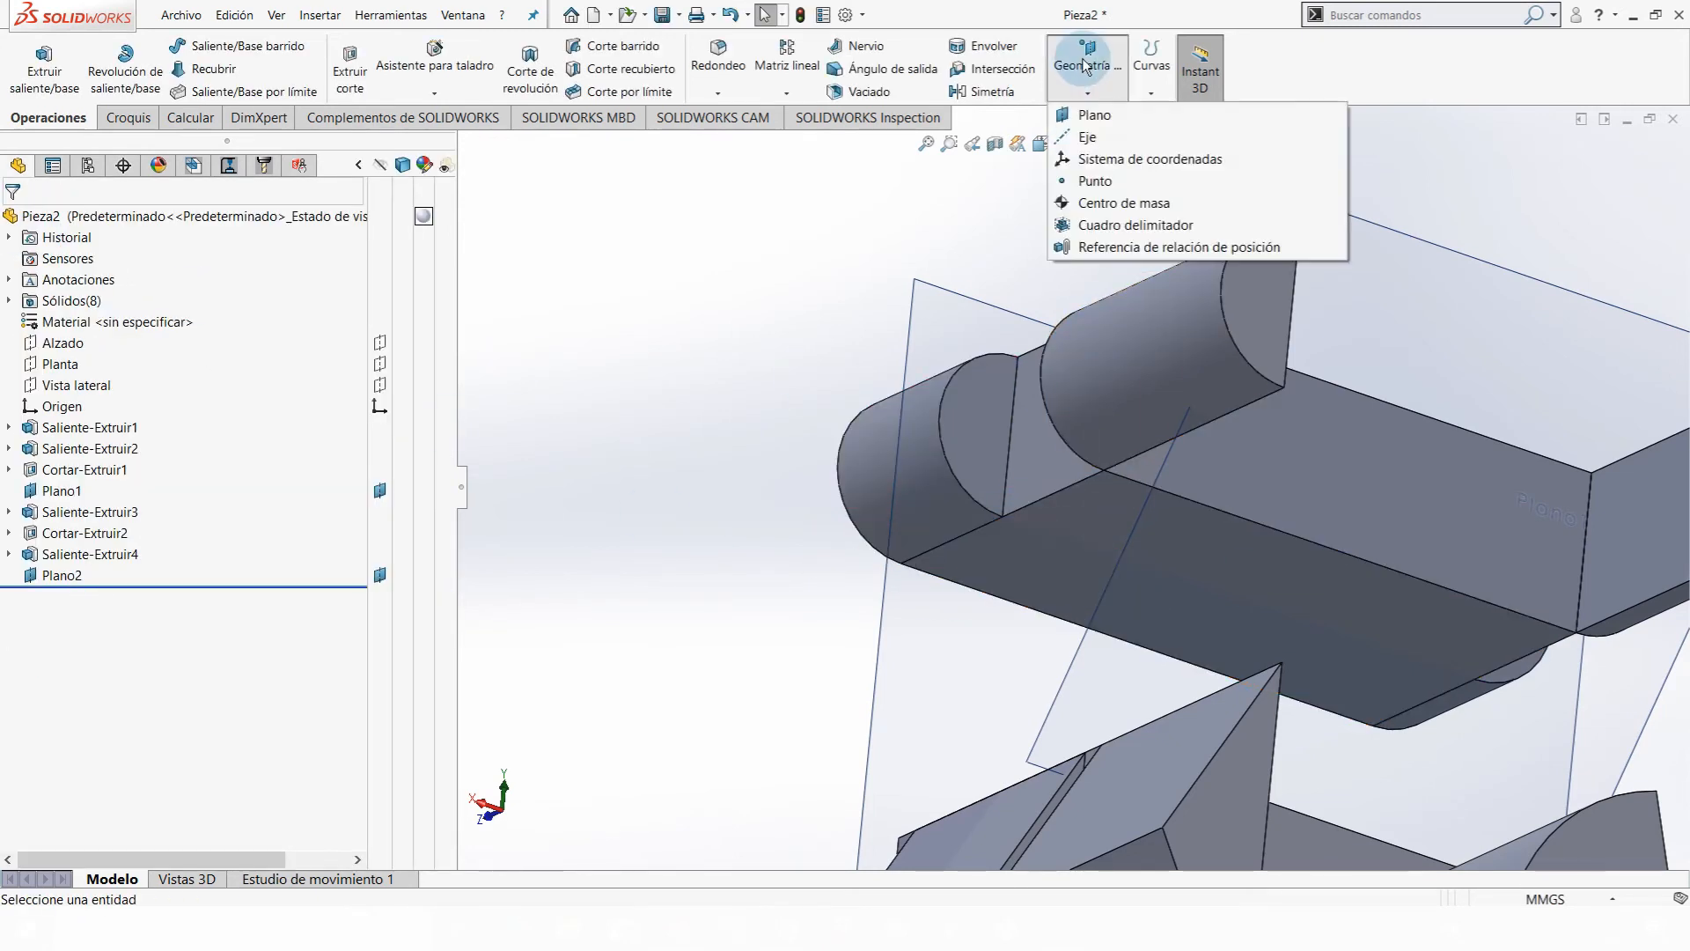
{"action": "left_click", "coordinate": [1094, 123]}
{"action": "scroll", "coordinate": [1149, 681], "scroll_direction": "up", "scroll_amount": 6}
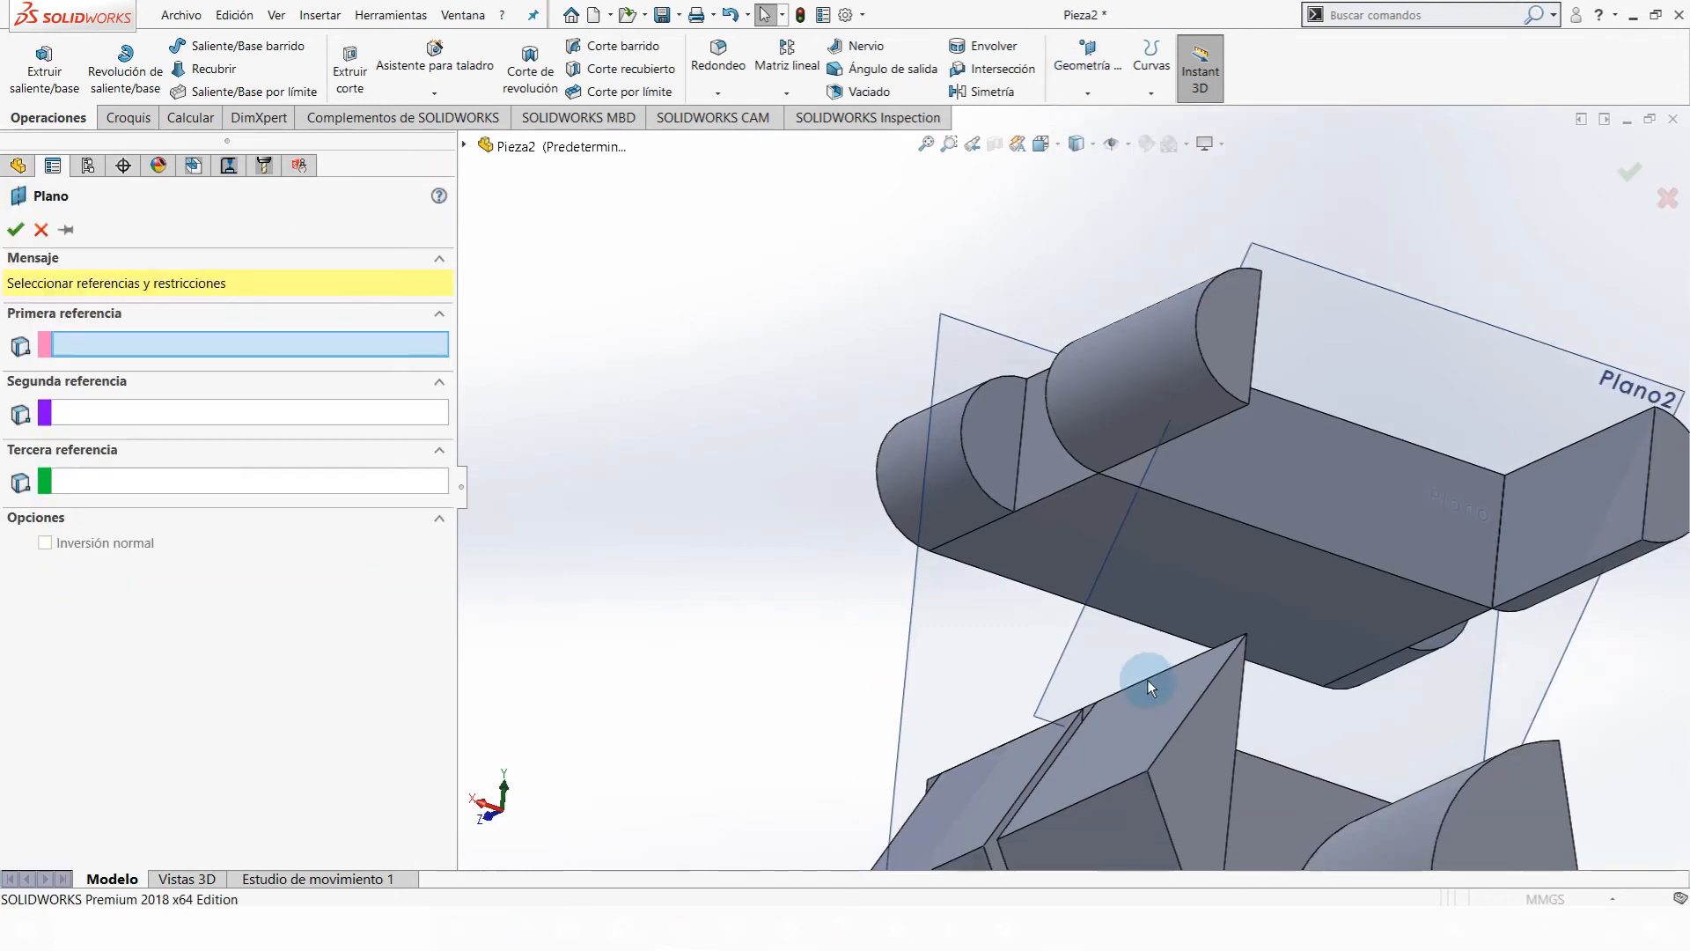
{"action": "middle_click_drag", "start_coordinate": [1136, 643], "coordinate": [1155, 691]}
{"action": "scroll", "coordinate": [1155, 690], "scroll_direction": "down", "scroll_amount": 3}
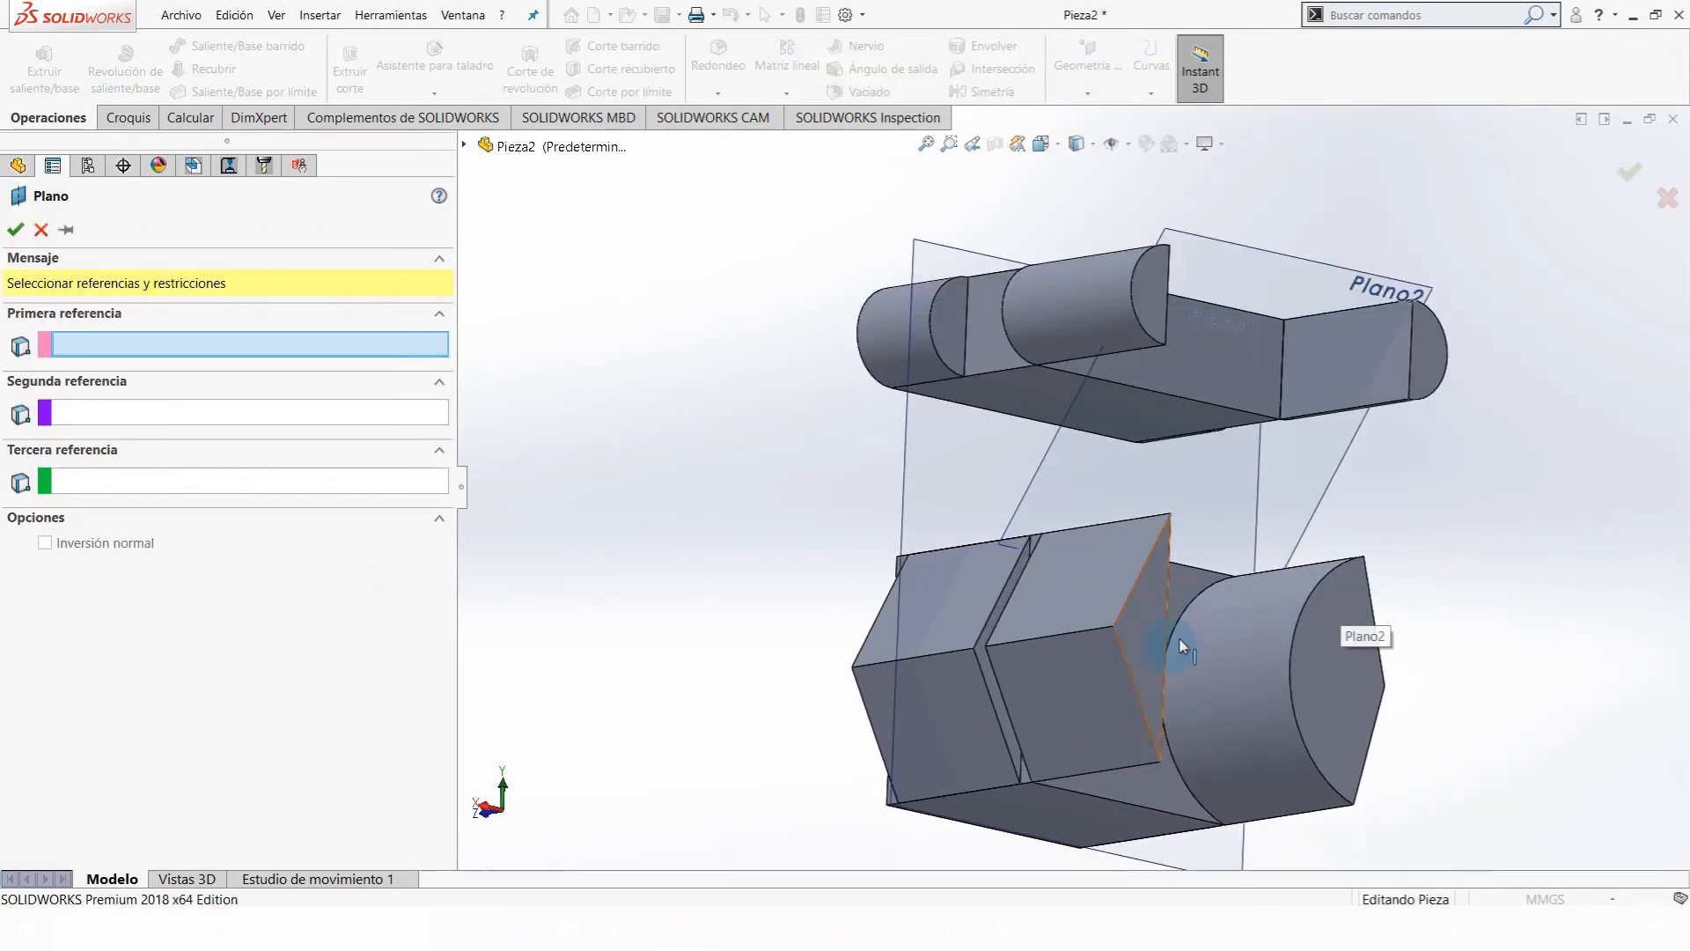
{"action": "middle_click_drag", "start_coordinate": [974, 367], "coordinate": [1022, 498]}
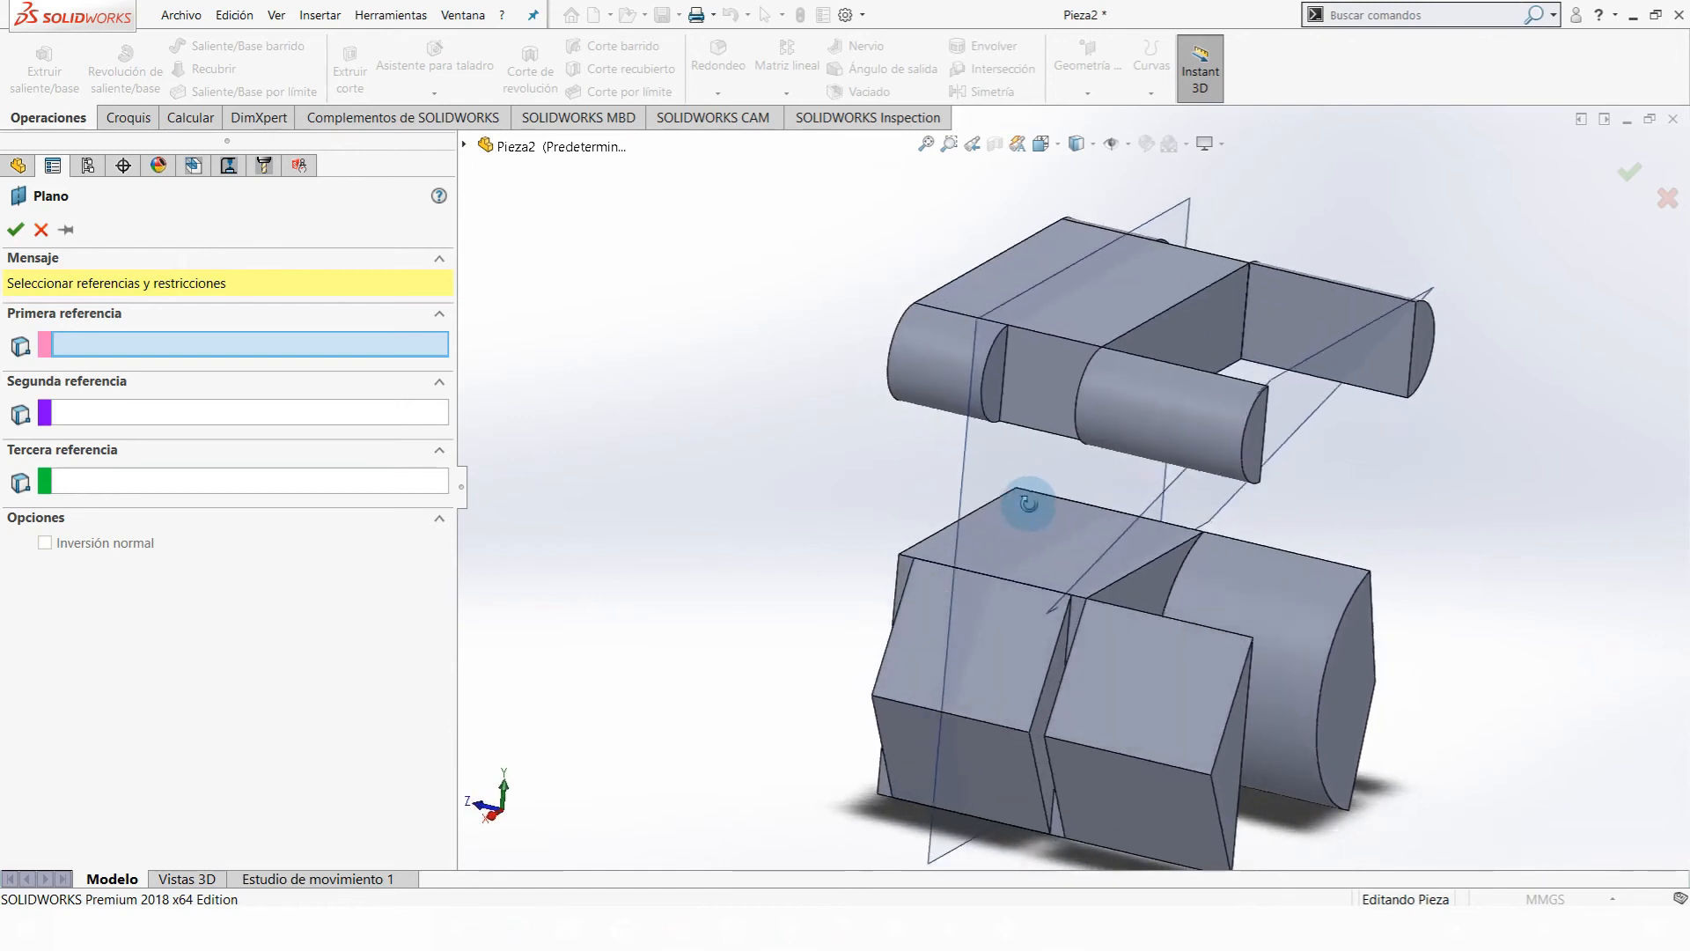
{"action": "scroll", "coordinate": [1091, 415], "scroll_direction": "up", "scroll_amount": 2}
{"action": "scroll", "coordinate": [1017, 396], "scroll_direction": "down", "scroll_amount": 4}
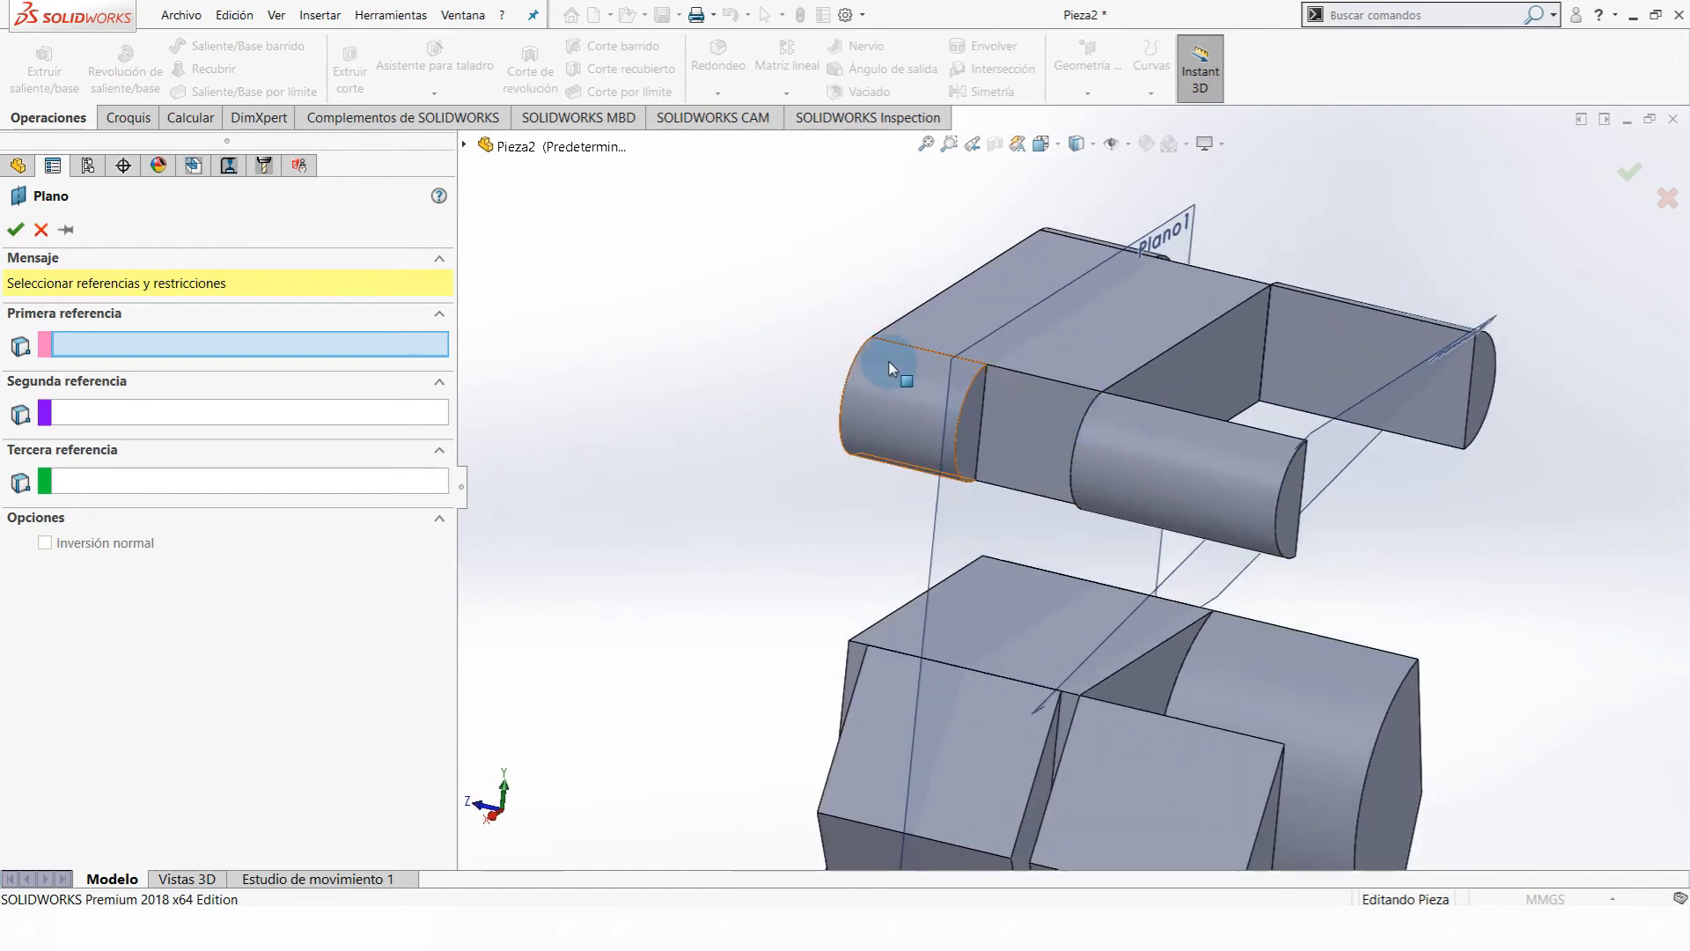
{"action": "middle_click_drag", "start_coordinate": [890, 361], "coordinate": [1034, 451]}
{"action": "left_click", "coordinate": [1028, 490]}
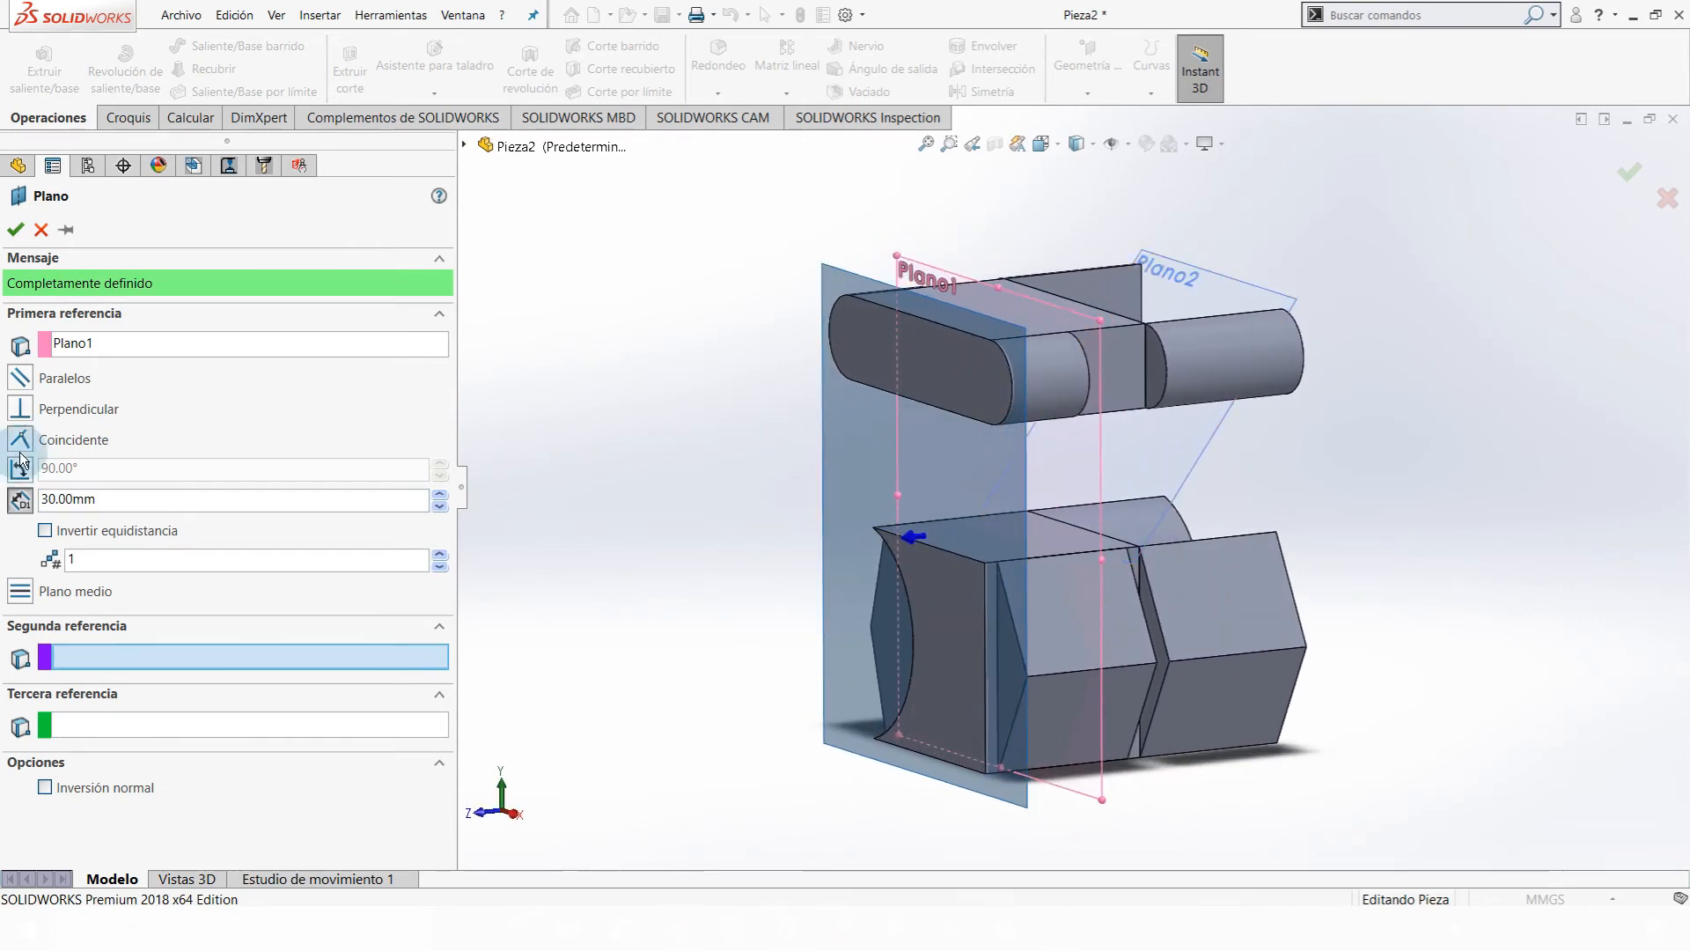
{"action": "left_click", "coordinate": [21, 408]}
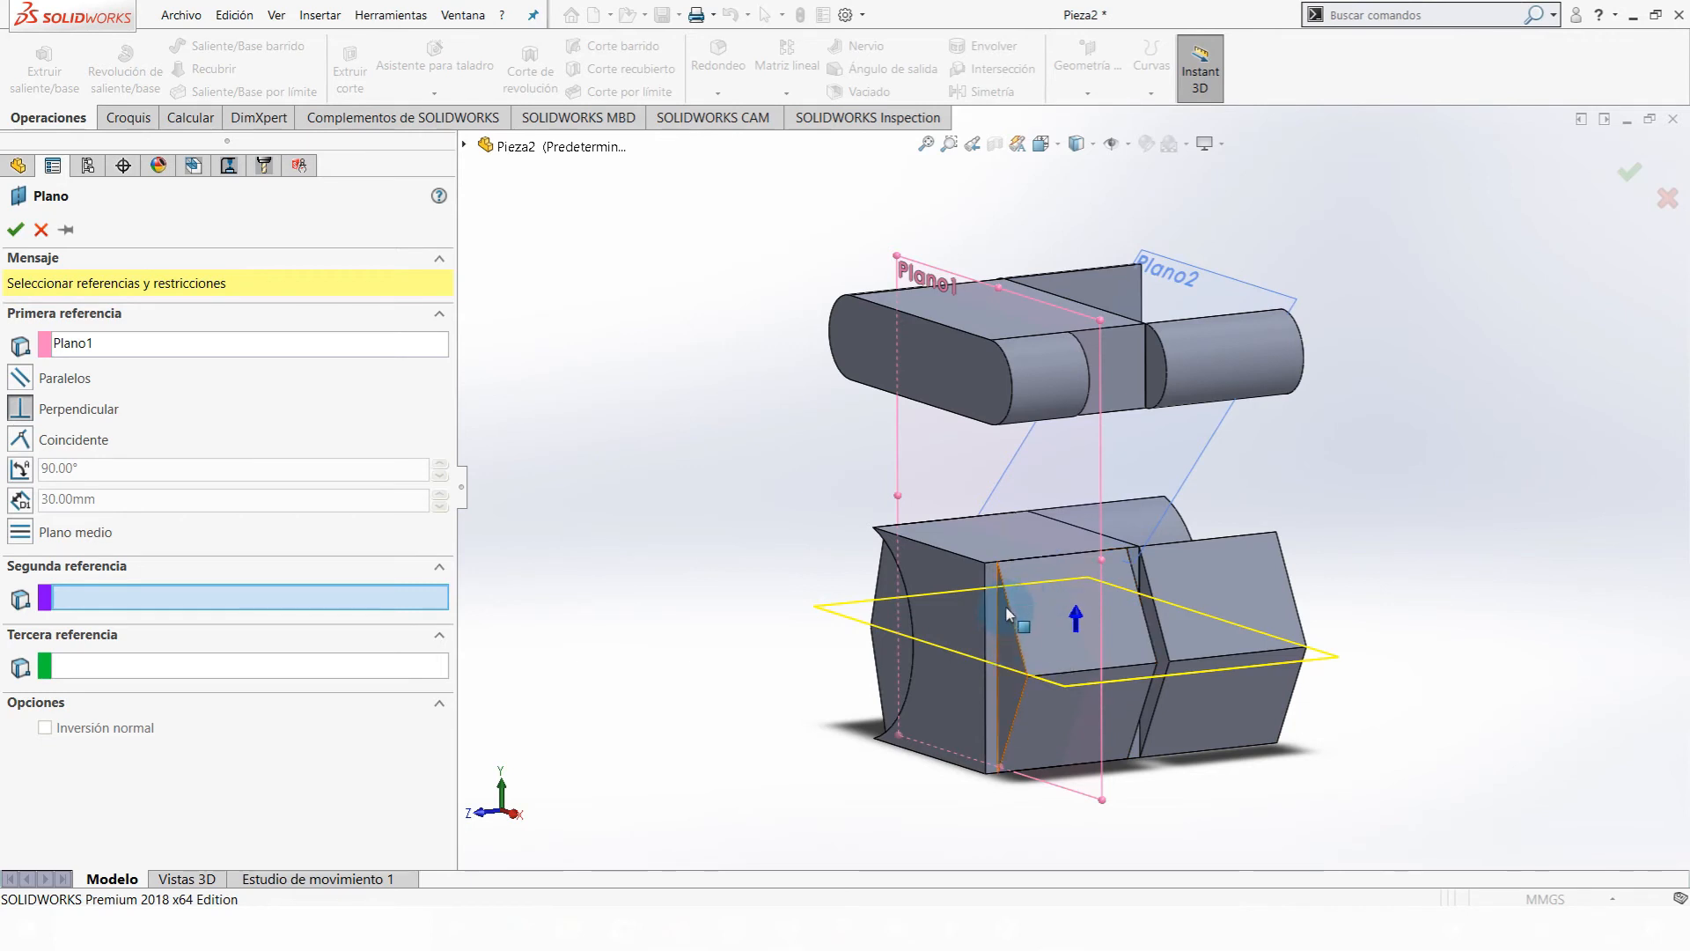
- Set the second and third references to the two upper corner vertices of the lower body's end face
{"action": "left_click", "coordinate": [985, 565]}
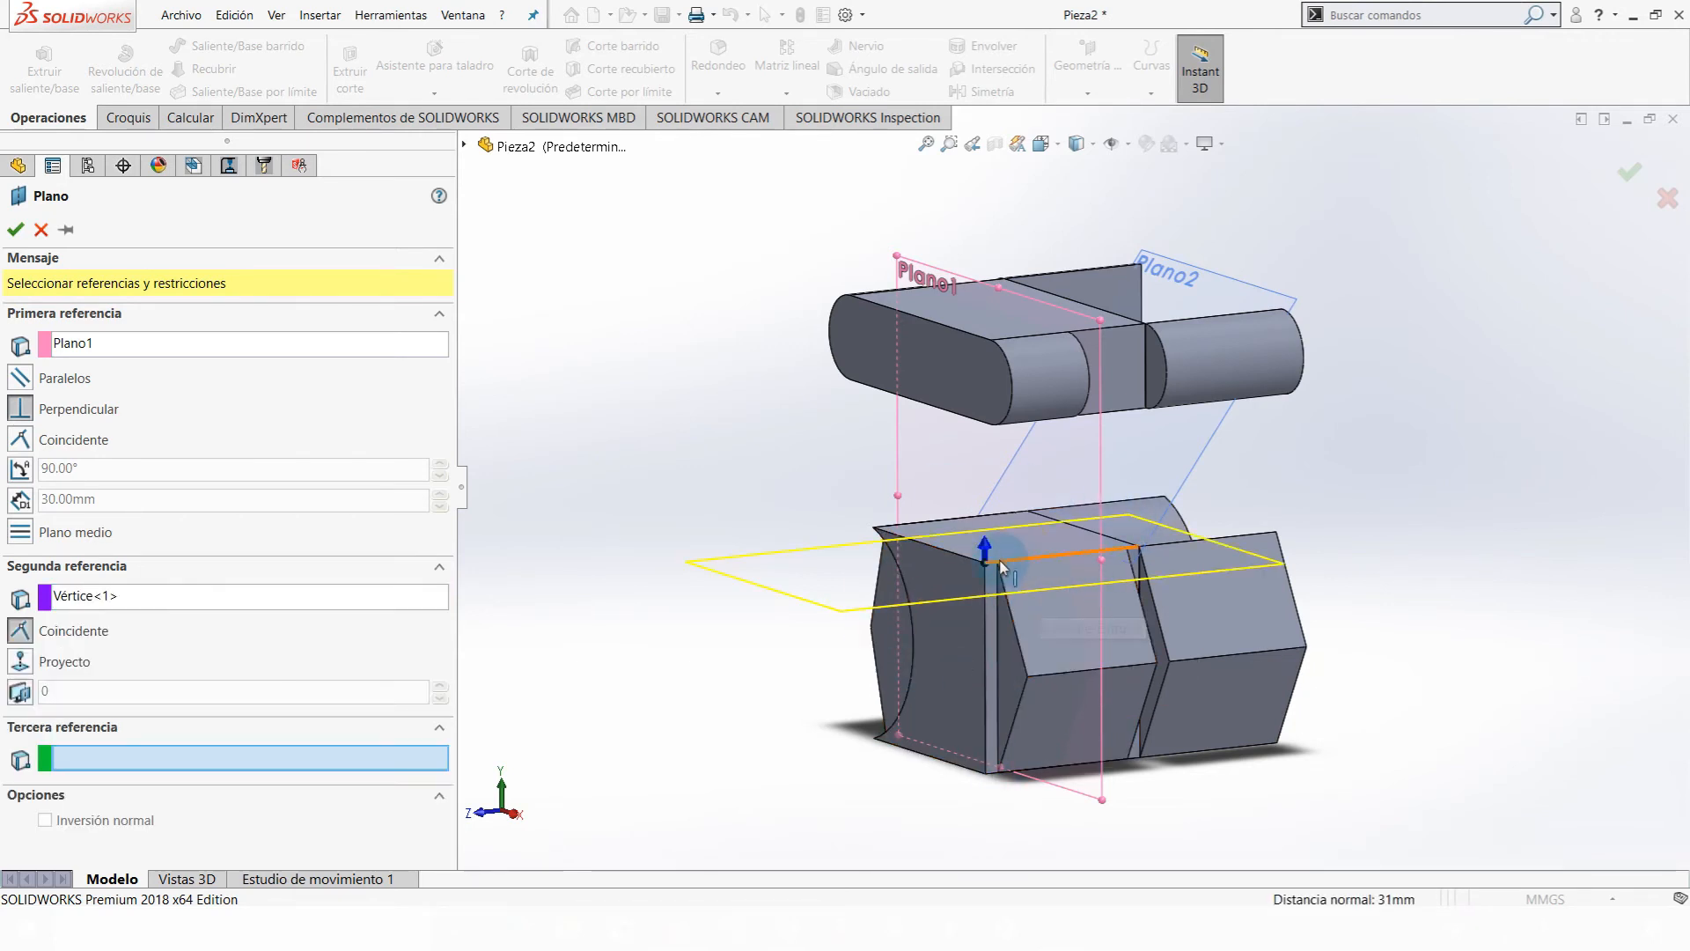
{"action": "middle_click_drag", "start_coordinate": [986, 565], "coordinate": [907, 543]}
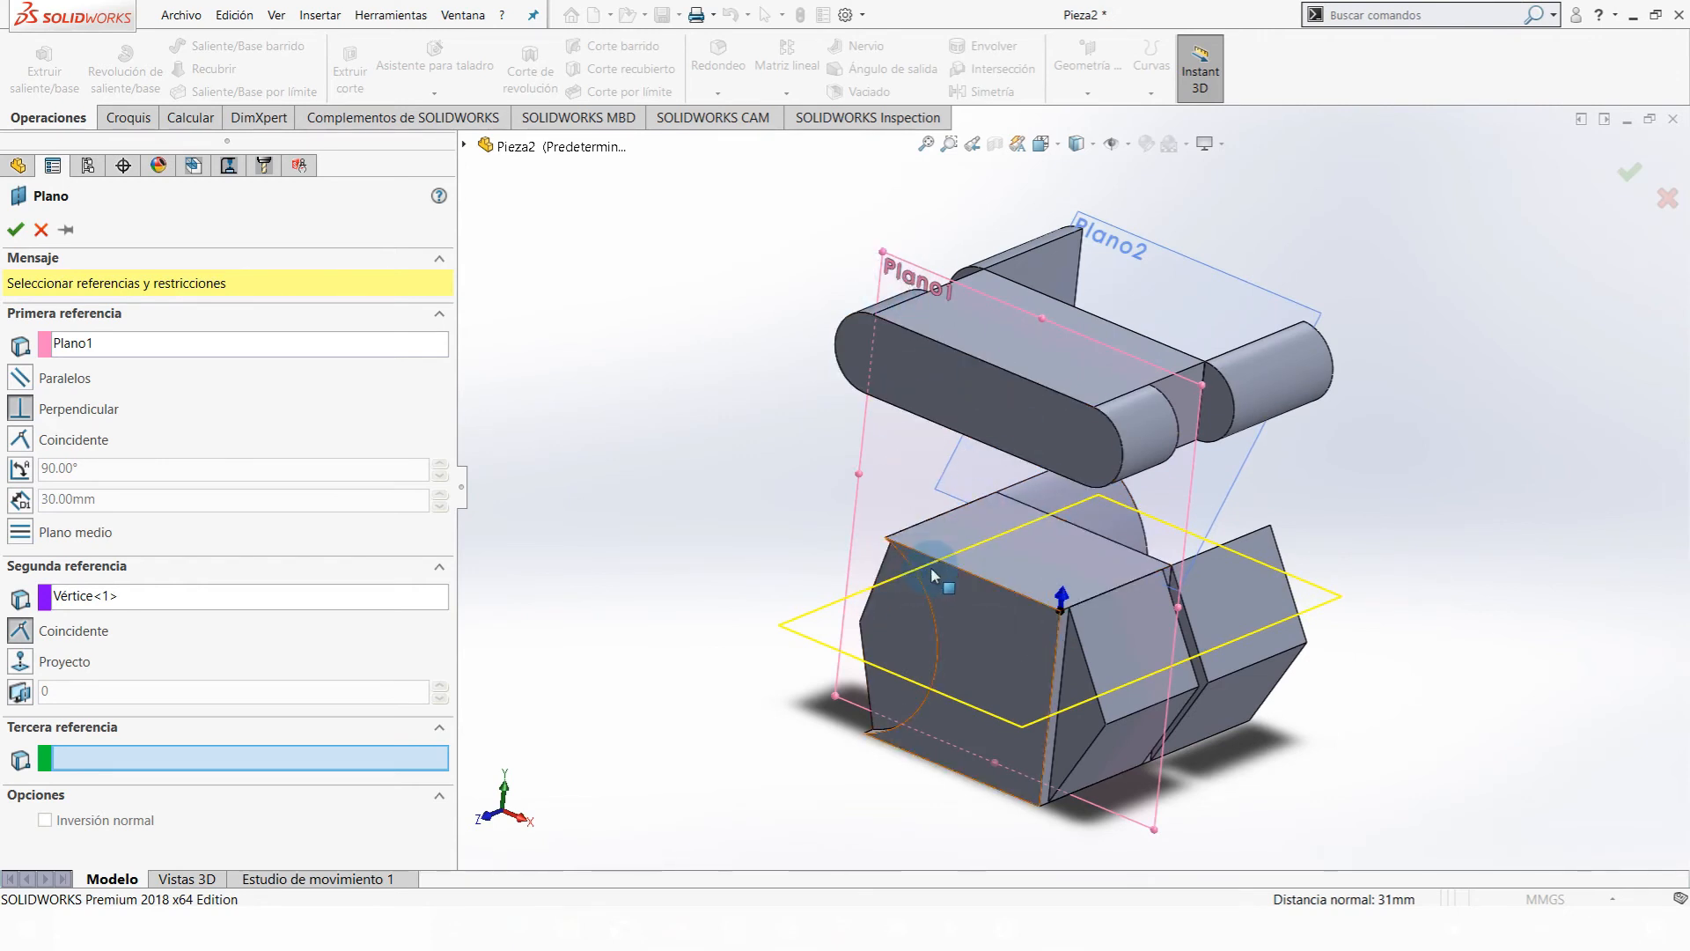
{"action": "left_click", "coordinate": [891, 539]}
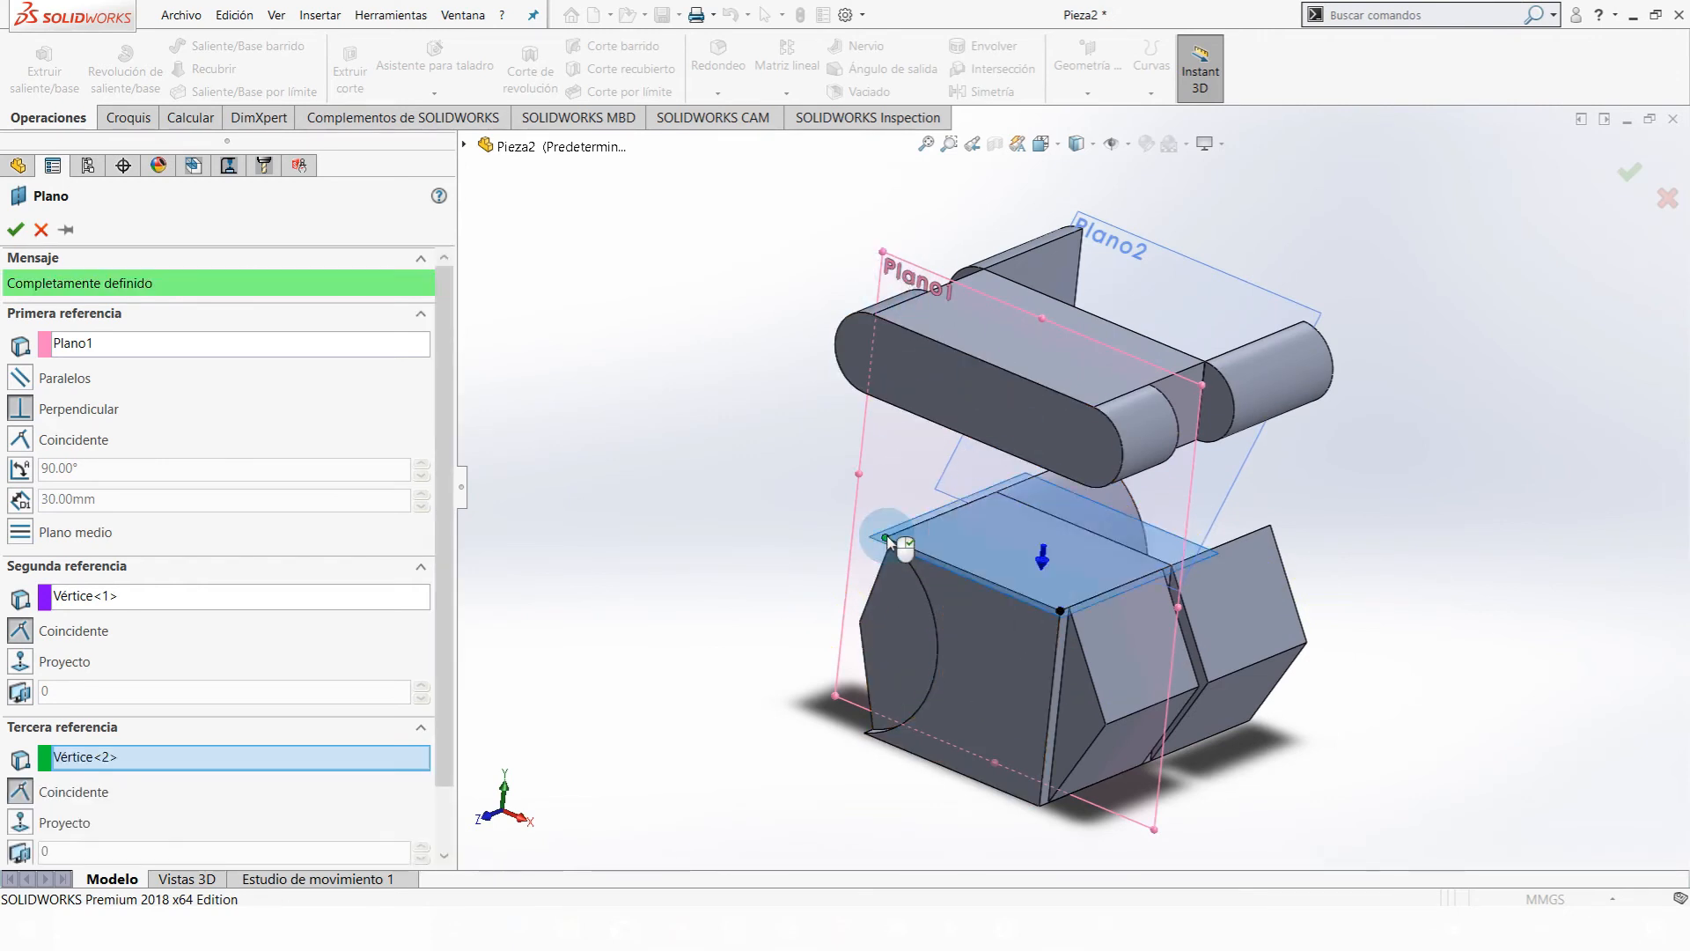
- Replace the Plano1 reference with the side vertex halfway down the lower body, so the plane passes through three vertices
{"action": "scroll", "coordinate": [1047, 656], "scroll_direction": "down", "scroll_amount": 3}
{"action": "middle_click_drag", "start_coordinate": [1043, 601], "coordinate": [775, 460]}
{"action": "left_click", "coordinate": [763, 458]}
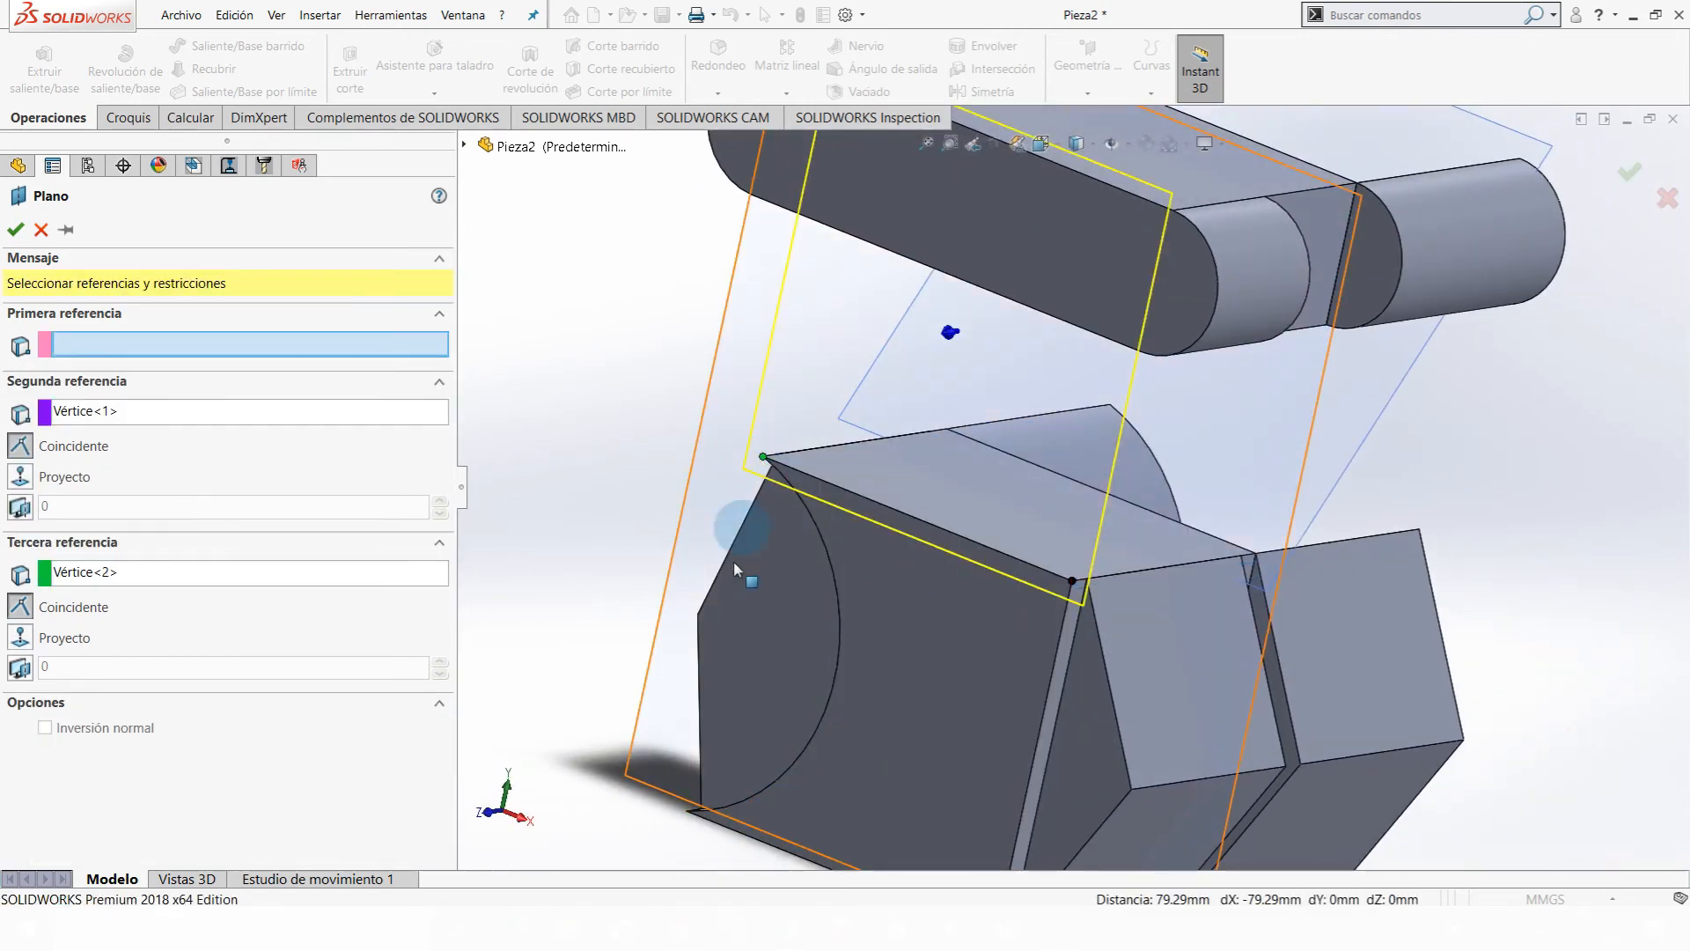
{"action": "left_click", "coordinate": [699, 613]}
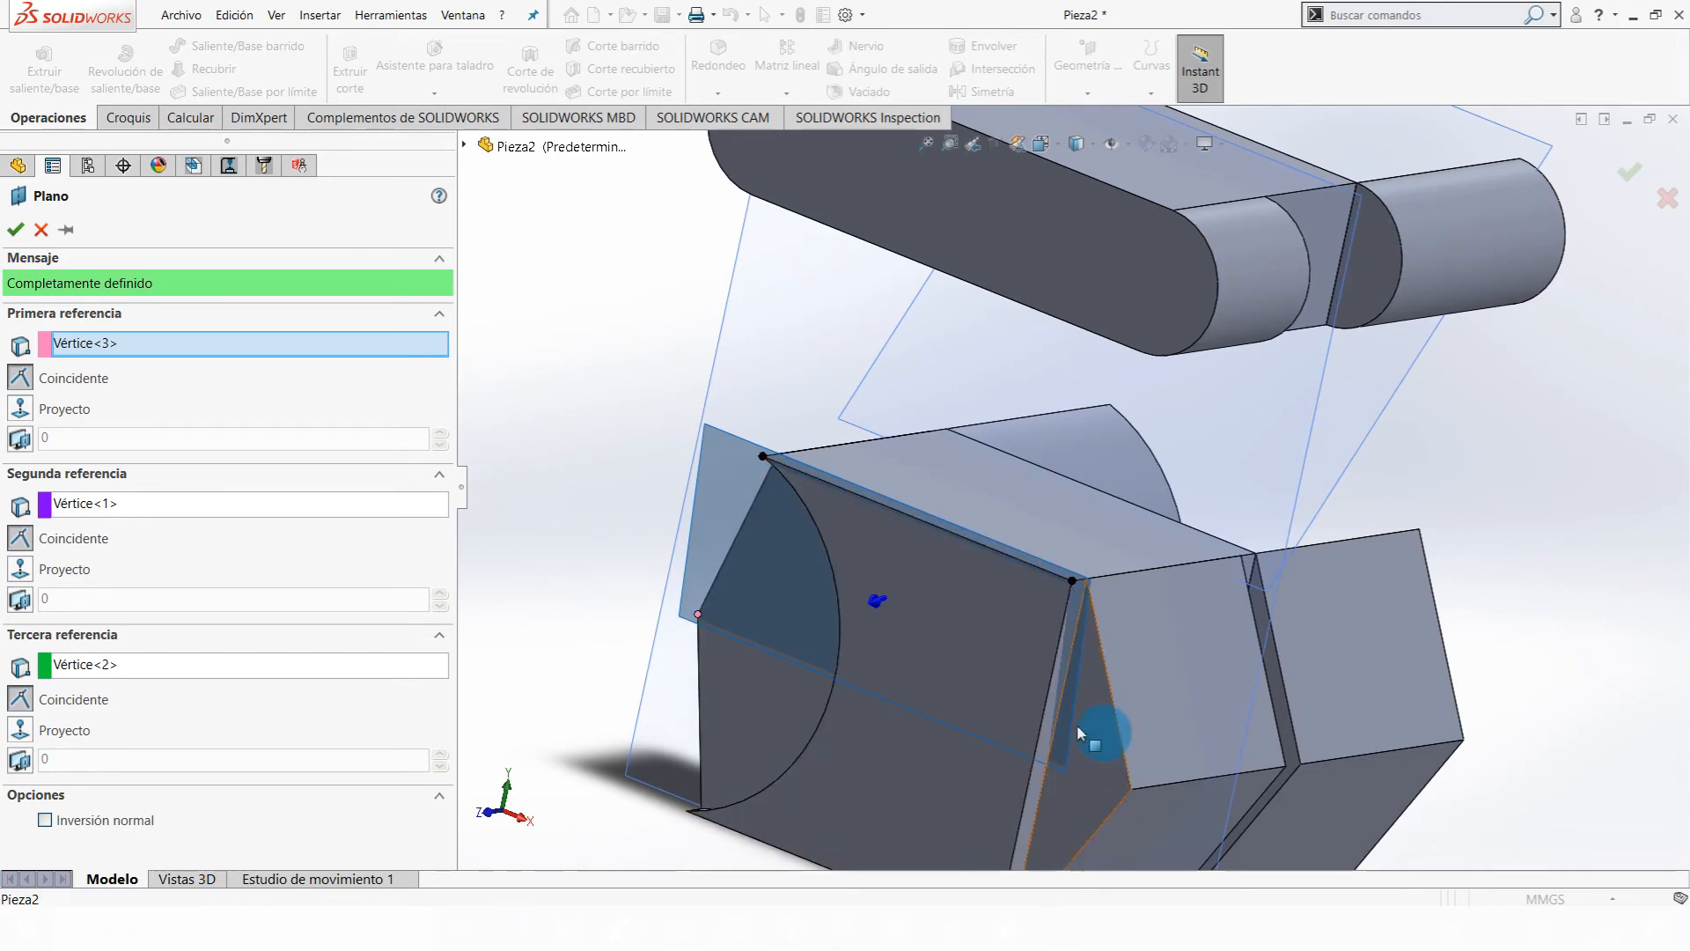
{"action": "middle_click_drag", "start_coordinate": [1097, 733], "coordinate": [1076, 695]}
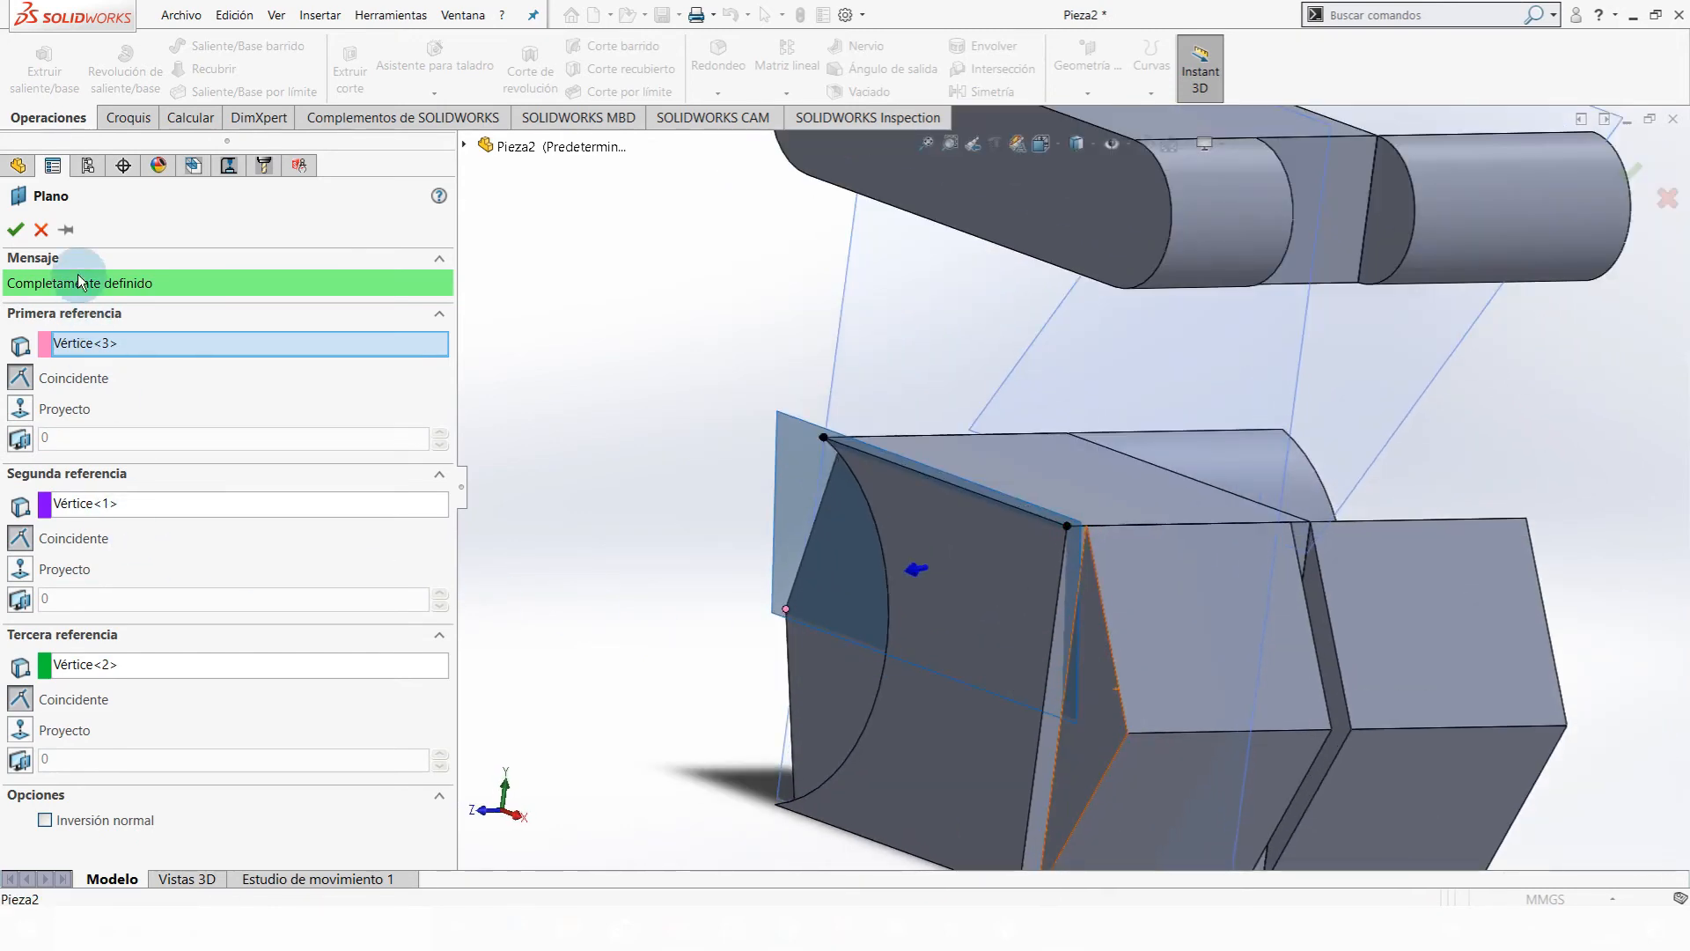
- Restore Plano1 as the perpendicular first reference in place of the side vertex, and cancel the plane definition
{"action": "left_click", "coordinate": [787, 614]}
{"action": "left_click", "coordinate": [825, 444]}
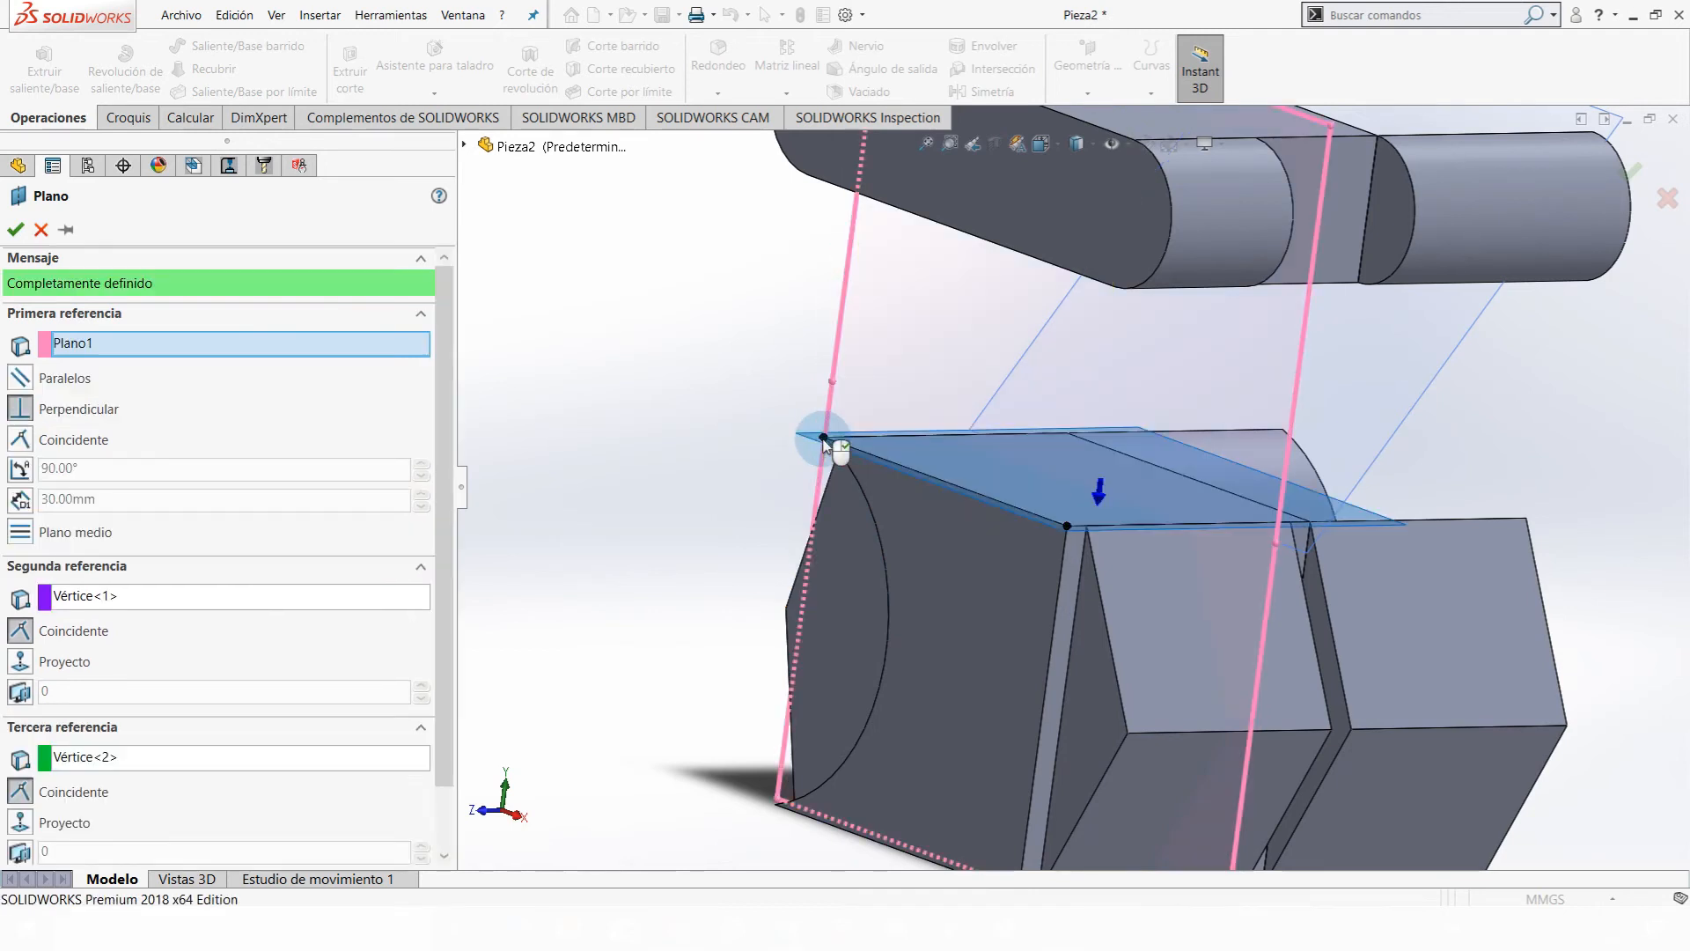
{"action": "left_click", "coordinate": [914, 454]}
{"action": "left_click", "coordinate": [42, 229]}
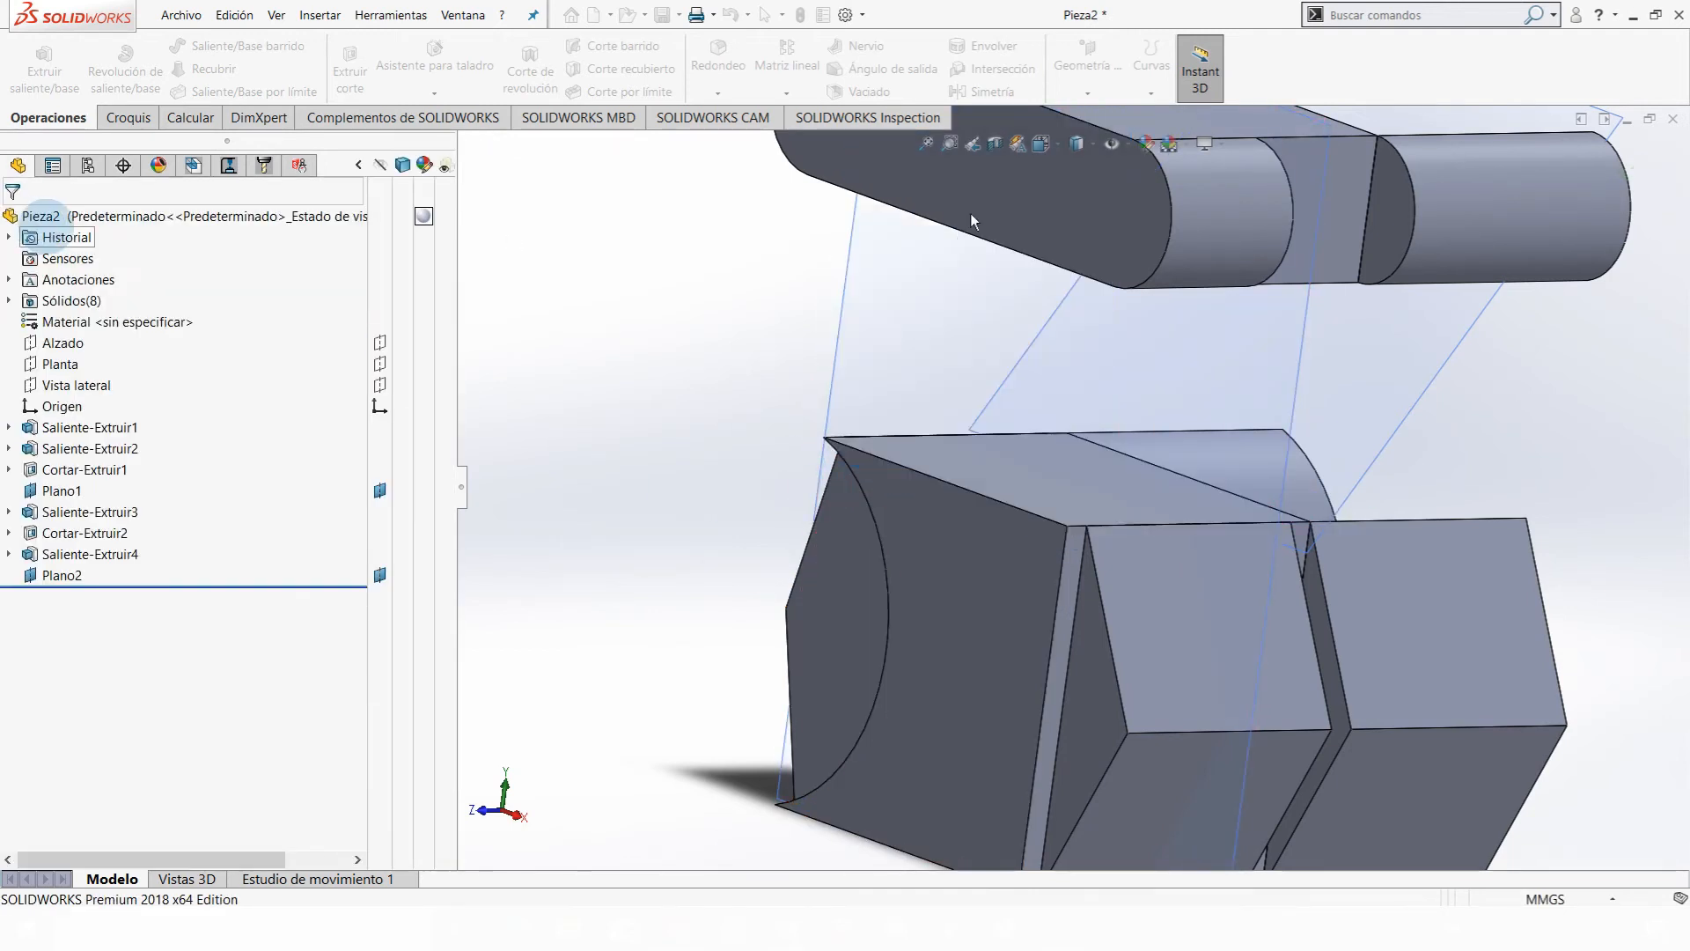
{"action": "left_click", "coordinate": [1089, 92]}
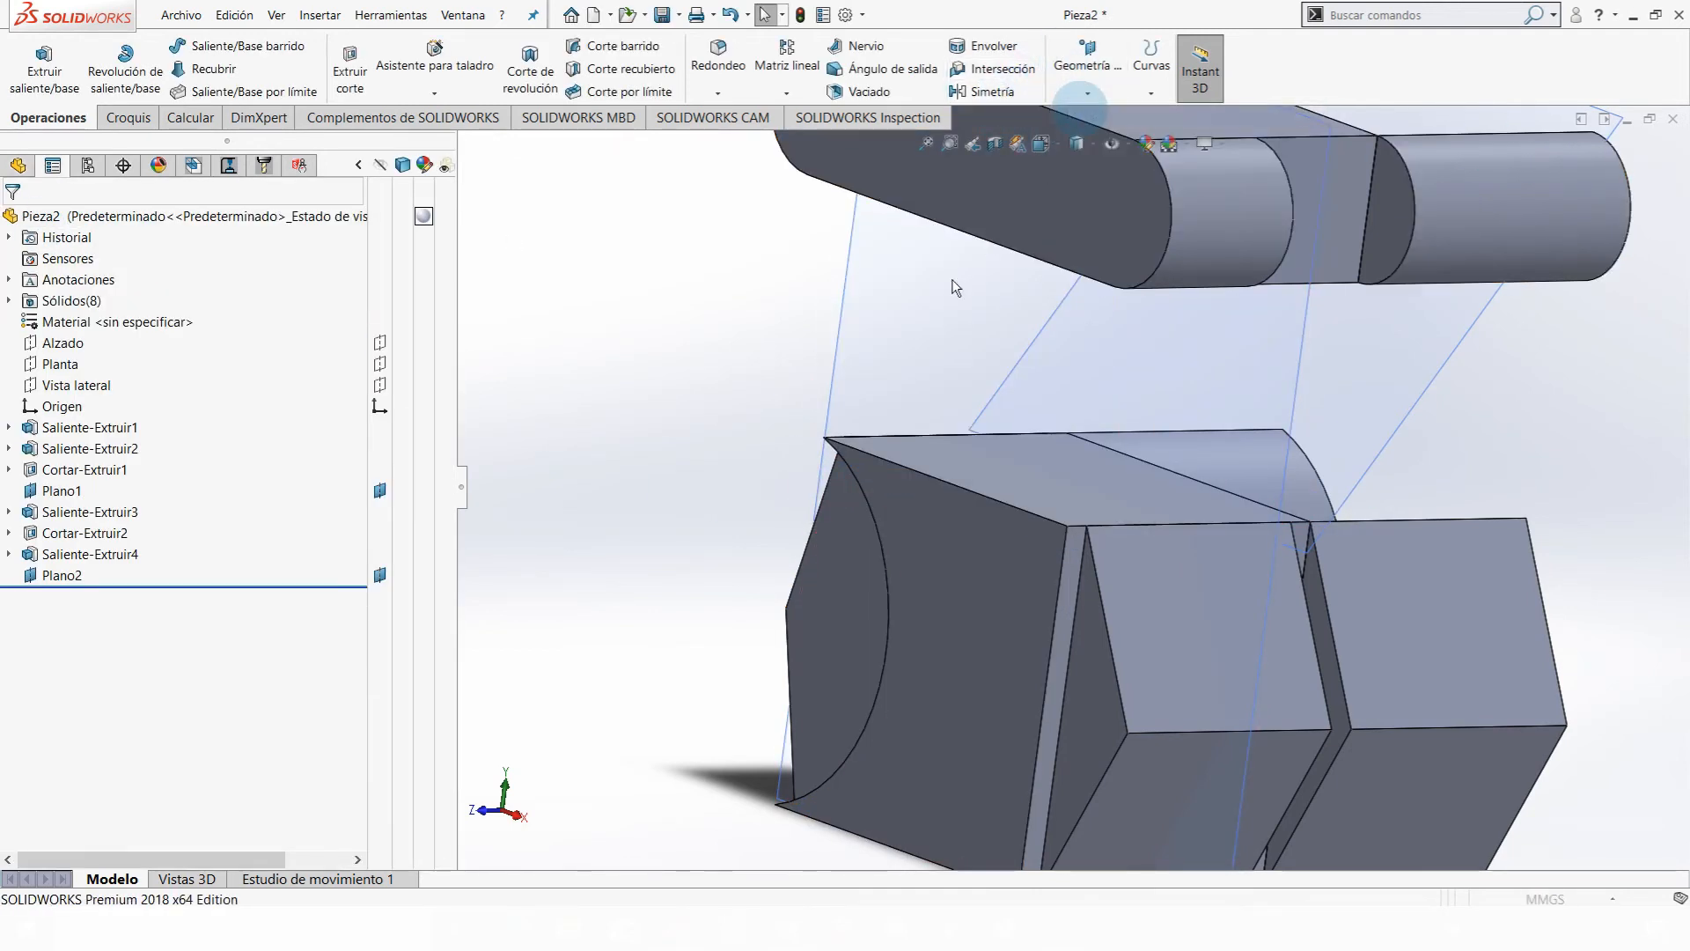
{"action": "left_click", "coordinate": [878, 318]}
{"action": "scroll", "coordinate": [942, 398], "scroll_direction": "up", "scroll_amount": 5}
{"action": "scroll", "coordinate": [1004, 370], "scroll_direction": "down", "scroll_amount": 2}
{"action": "middle_click_drag", "start_coordinate": [1021, 365], "coordinate": [1033, 371]}
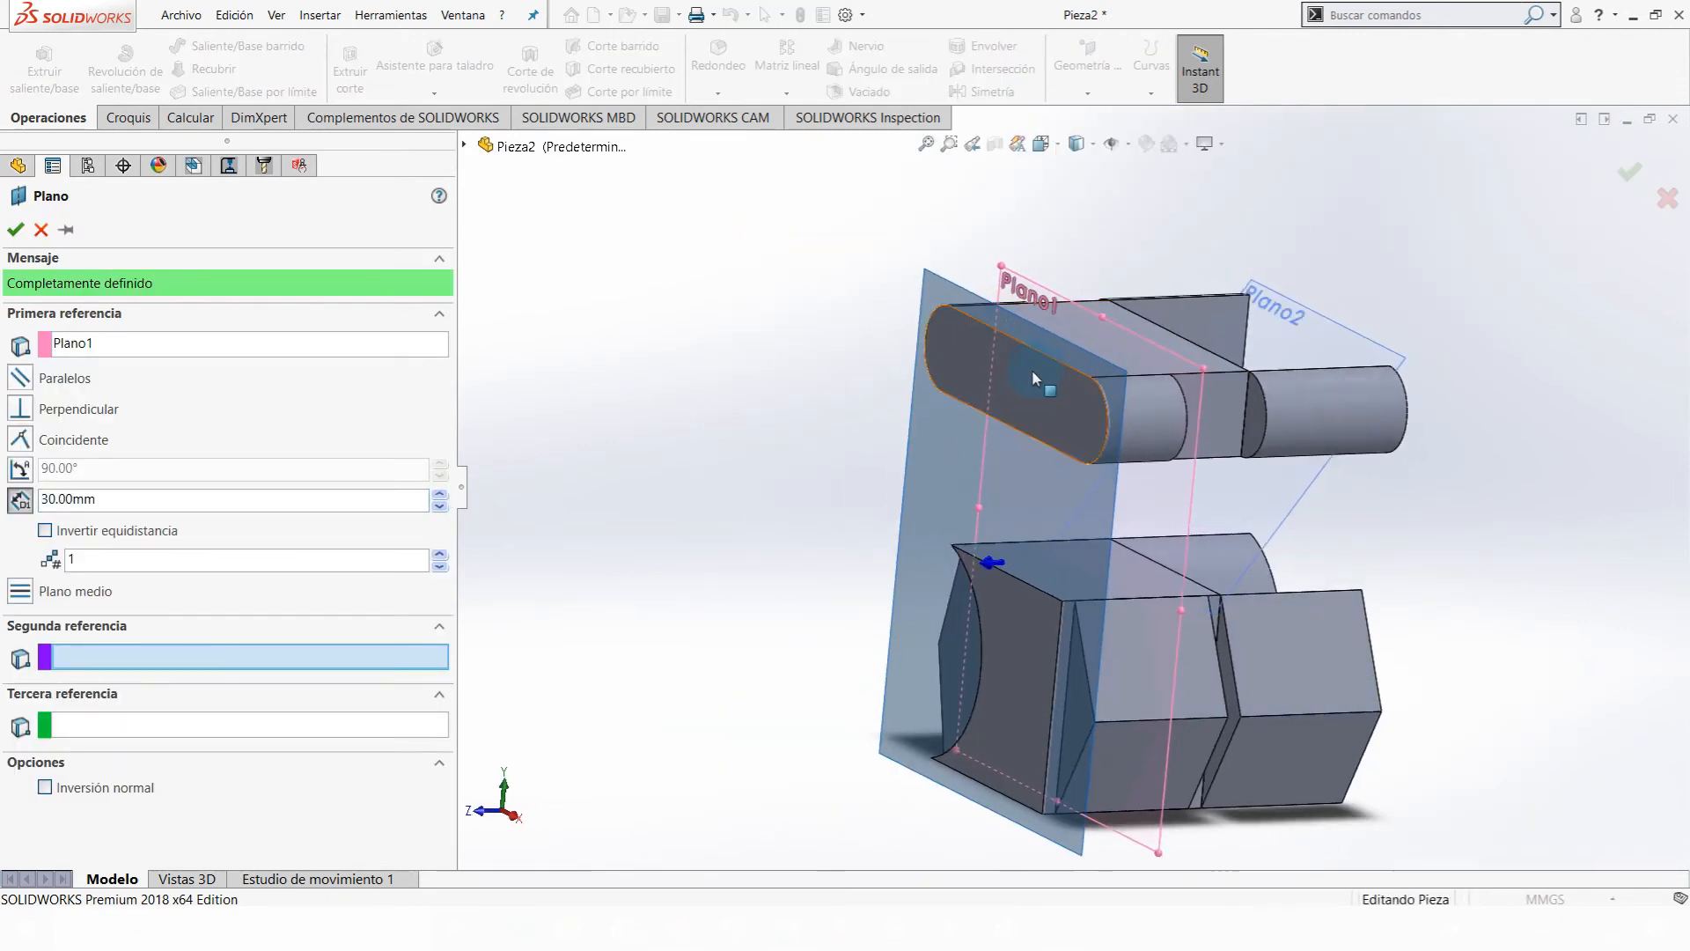
{"action": "left_click", "coordinate": [29, 445]}
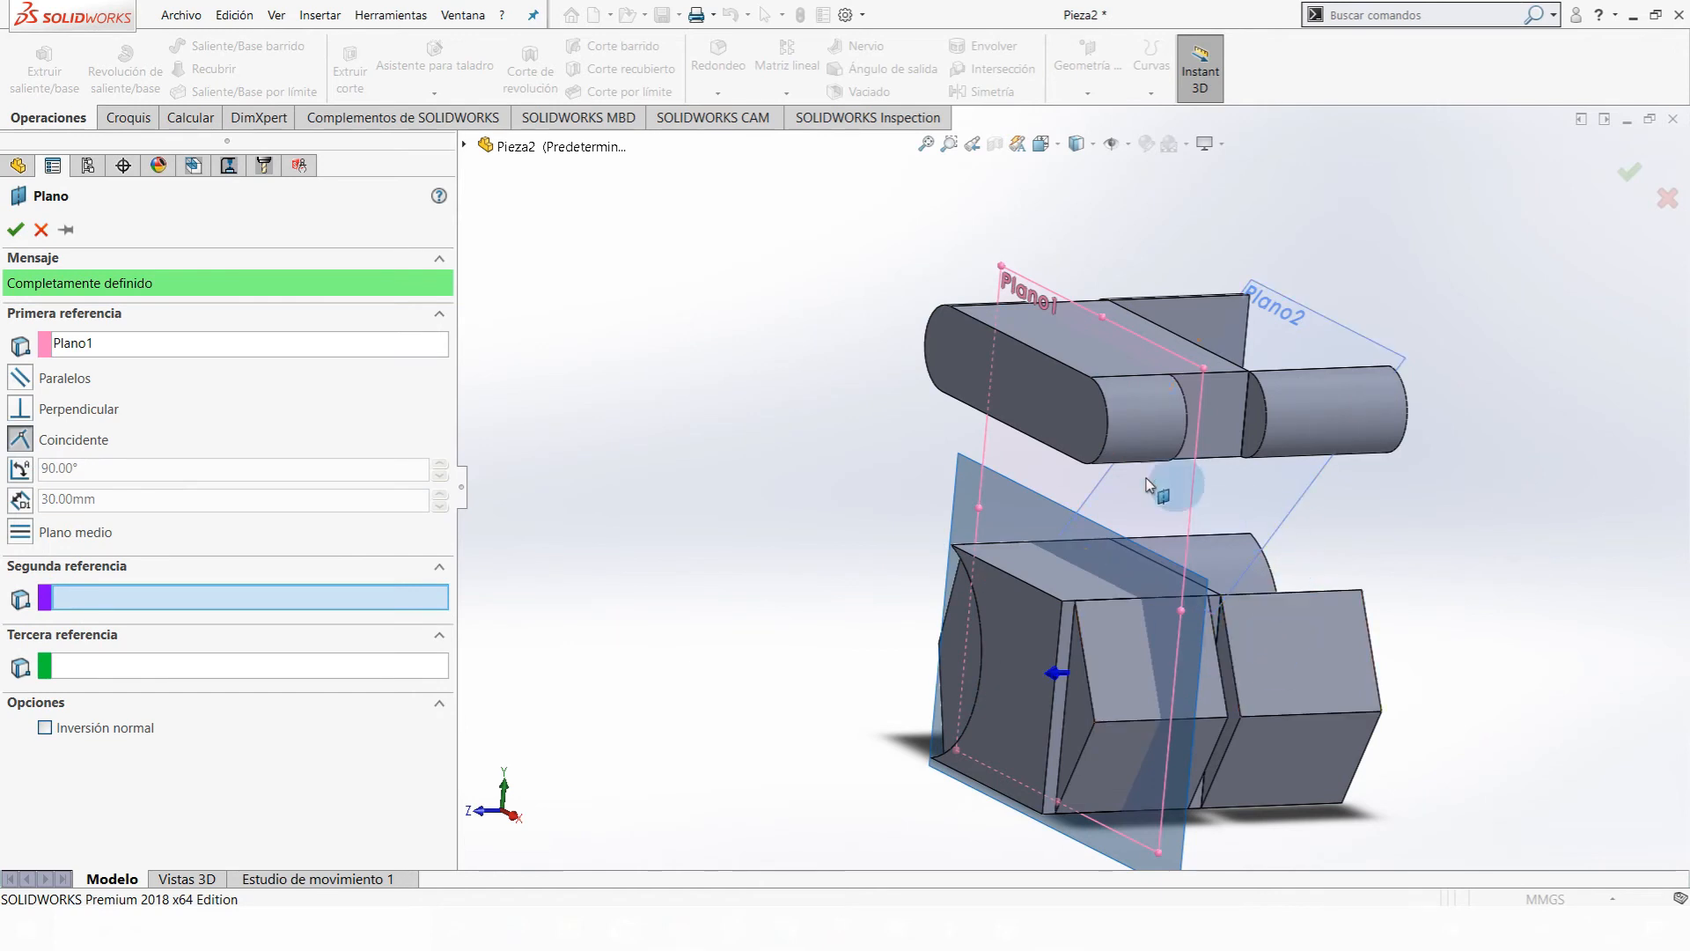
{"action": "middle_click_drag", "start_coordinate": [1146, 483], "coordinate": [1028, 346]}
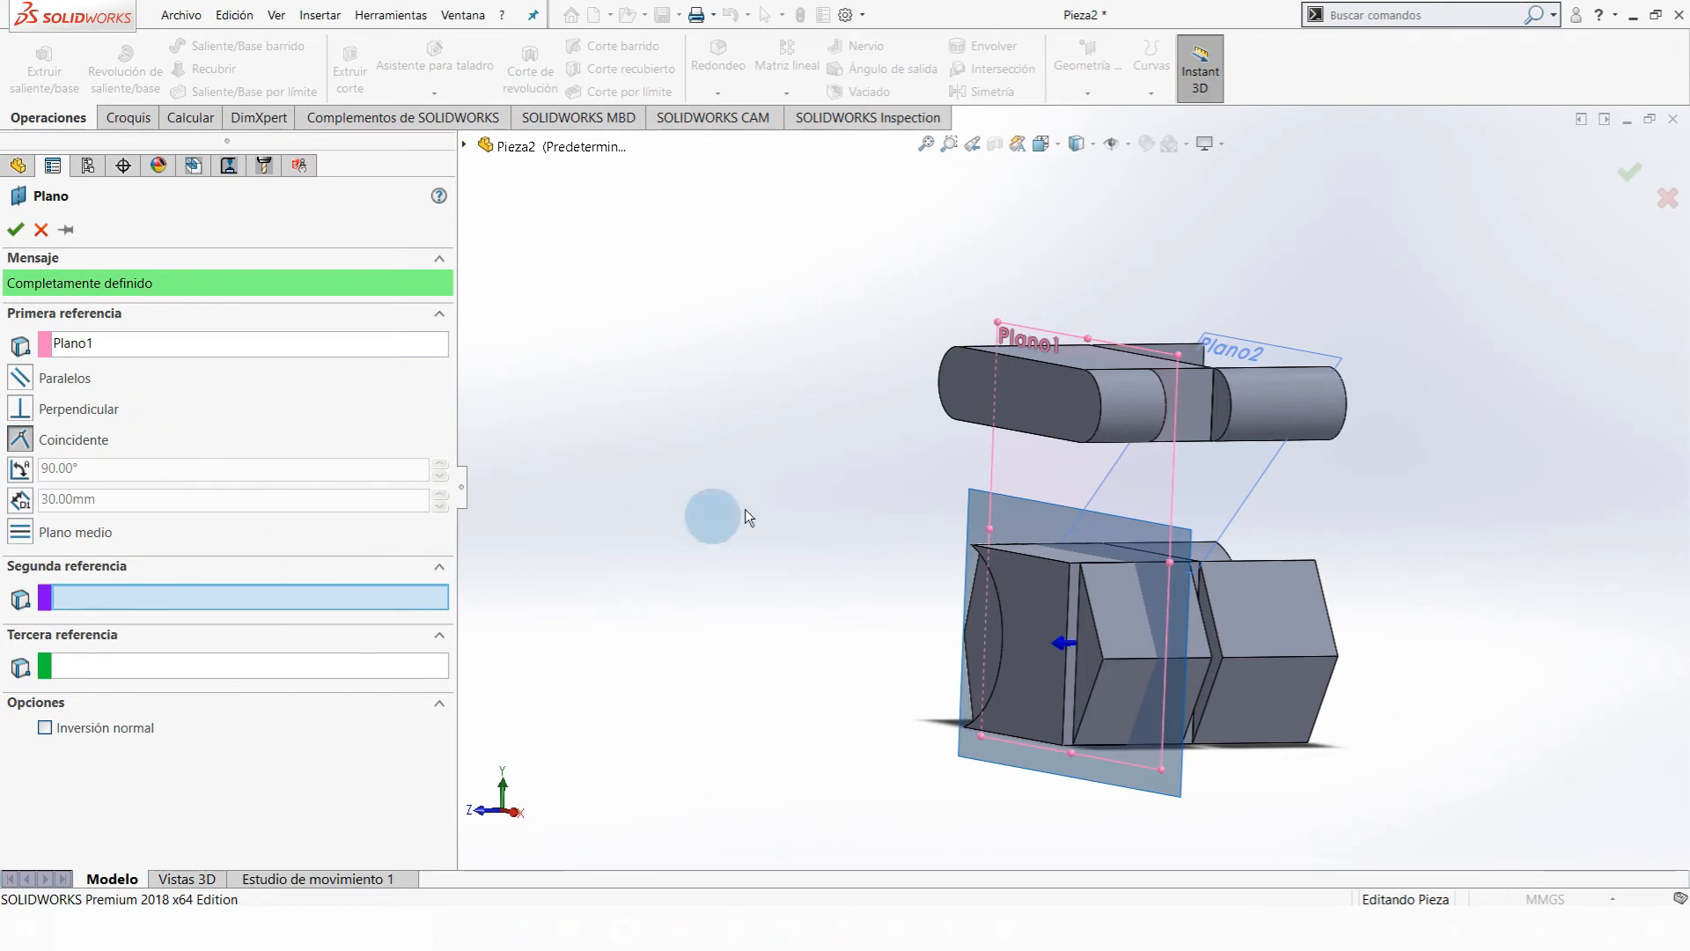
{"action": "left_click", "coordinate": [1667, 198]}
- Start an angled reference plane with Plano1 as first reference and the upper edge of the lower body's end face as second
{"action": "left_click", "coordinate": [1088, 92]}
{"action": "left_click", "coordinate": [1092, 115]}
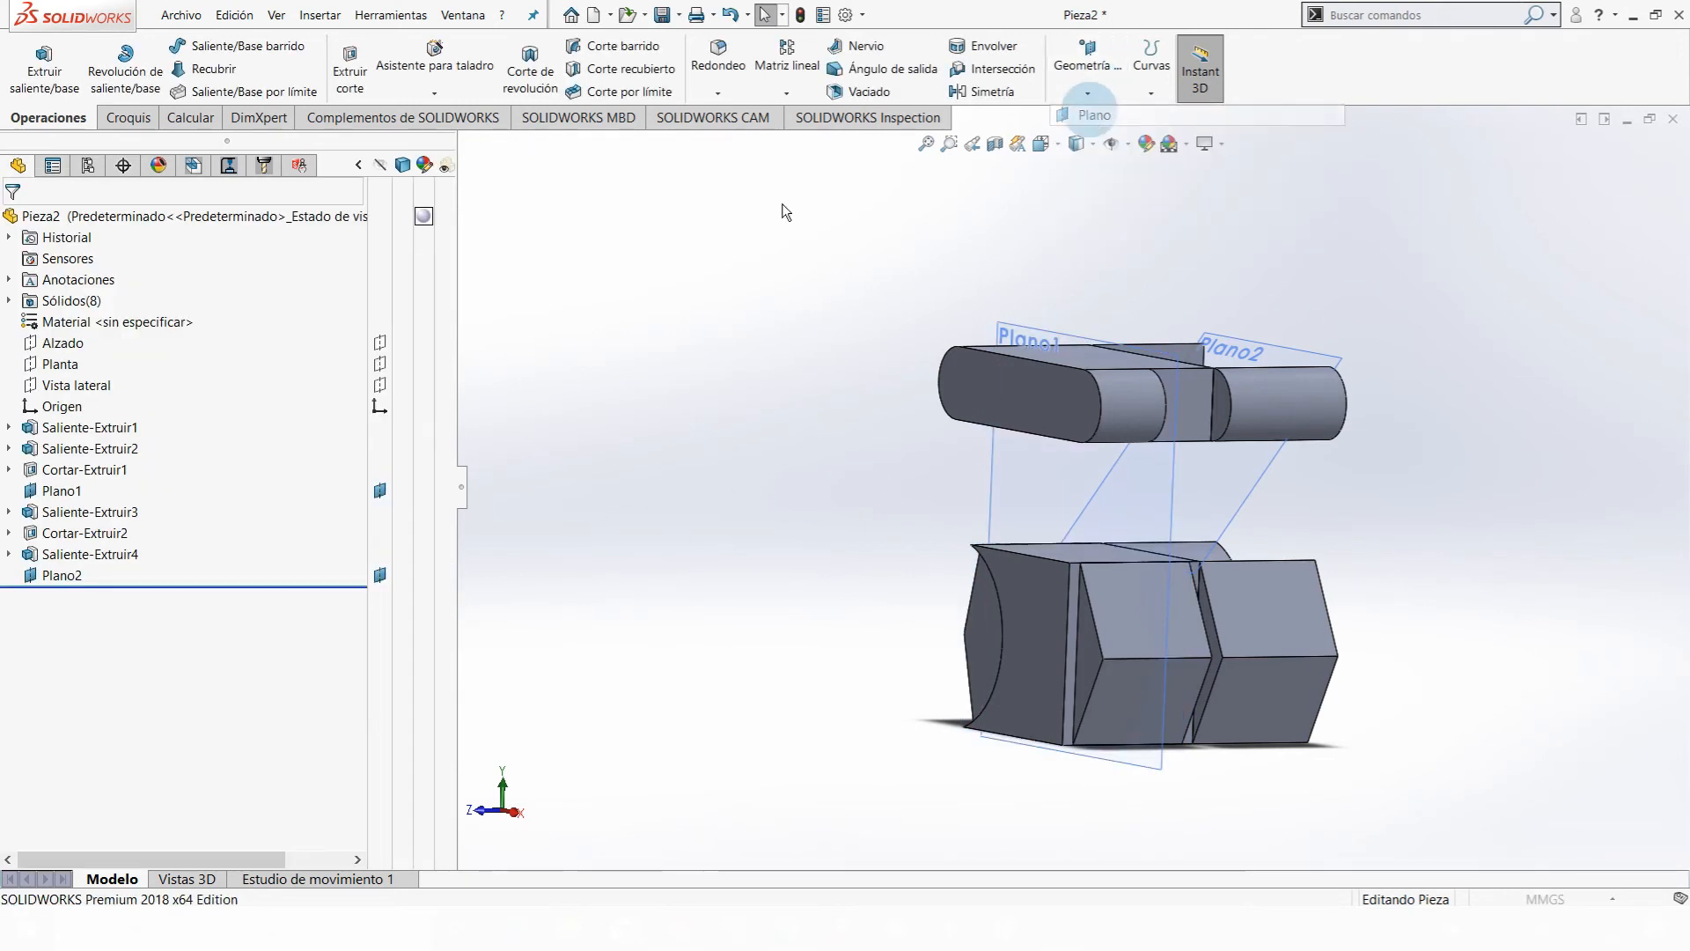
{"action": "left_click", "coordinate": [1004, 472]}
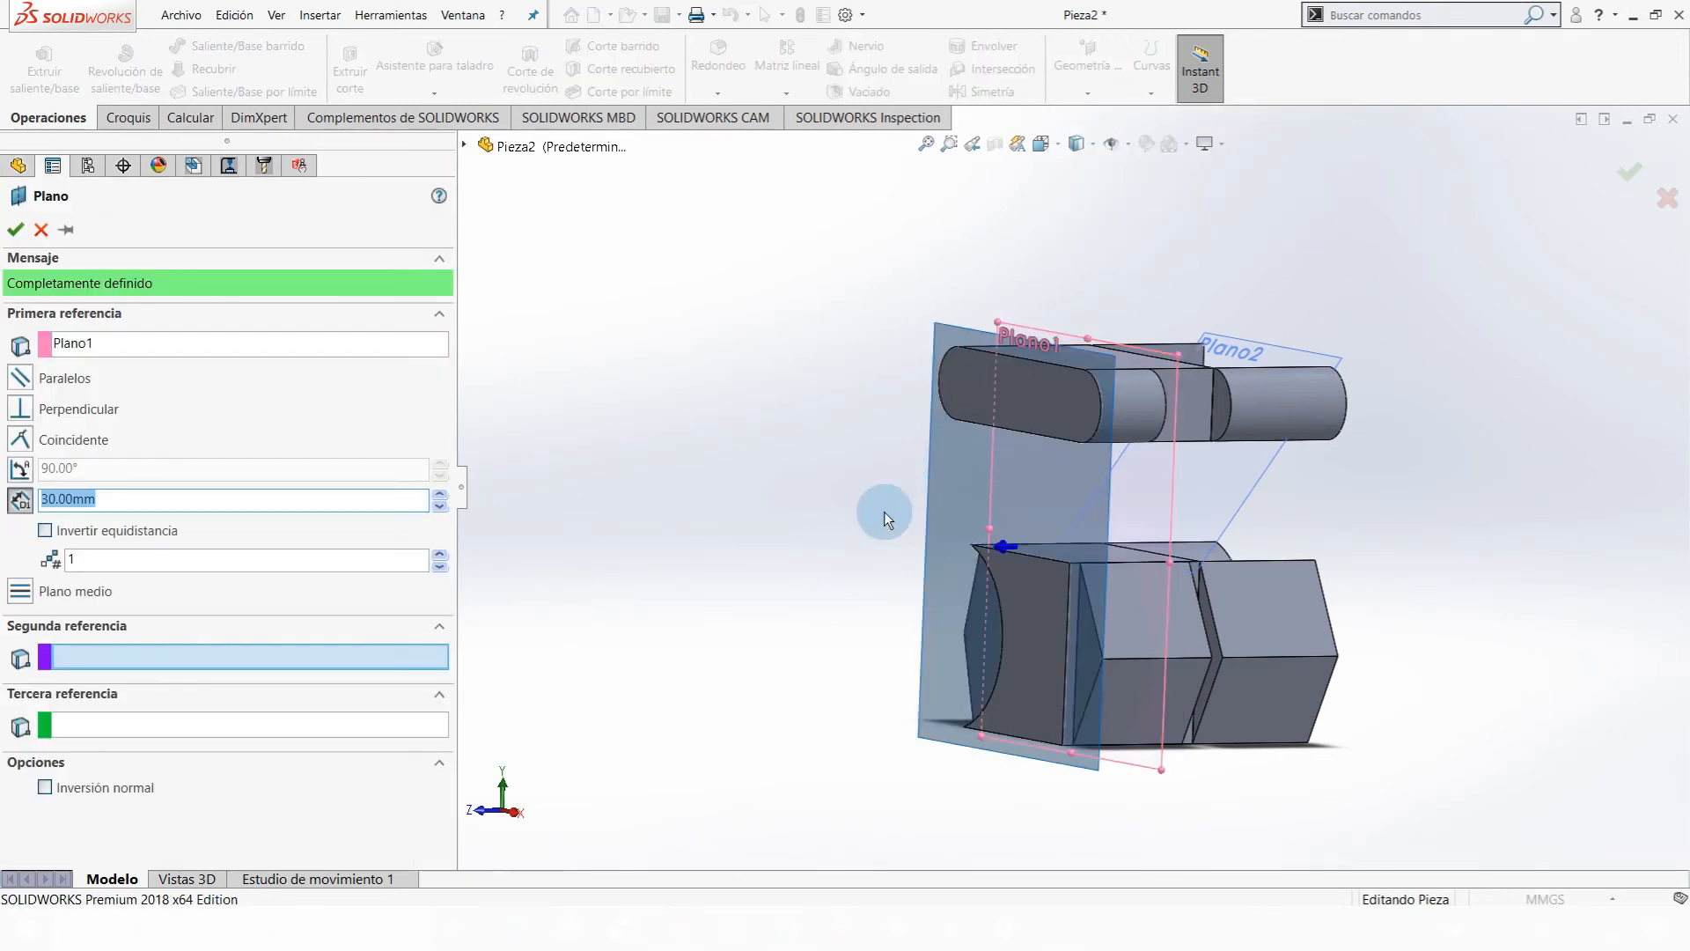
{"action": "left_click", "coordinate": [21, 472]}
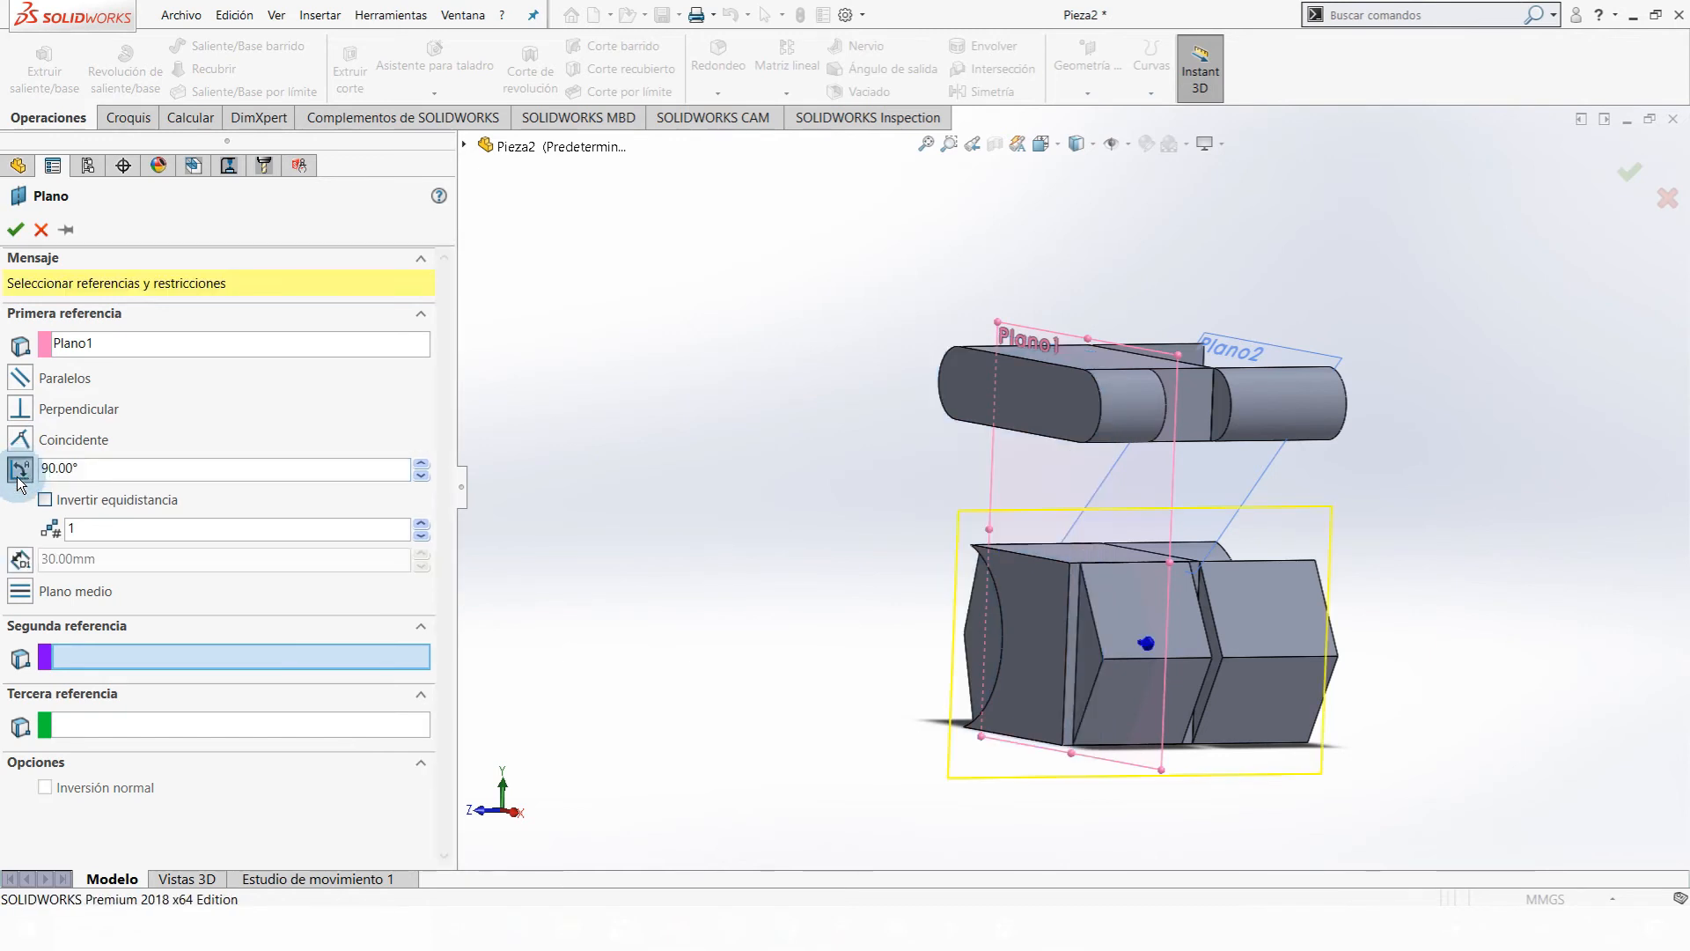
{"action": "left_click", "coordinate": [61, 467]}
{"action": "middle_click_drag", "start_coordinate": [925, 555], "coordinate": [1013, 490]}
{"action": "left_click", "coordinate": [1068, 627]}
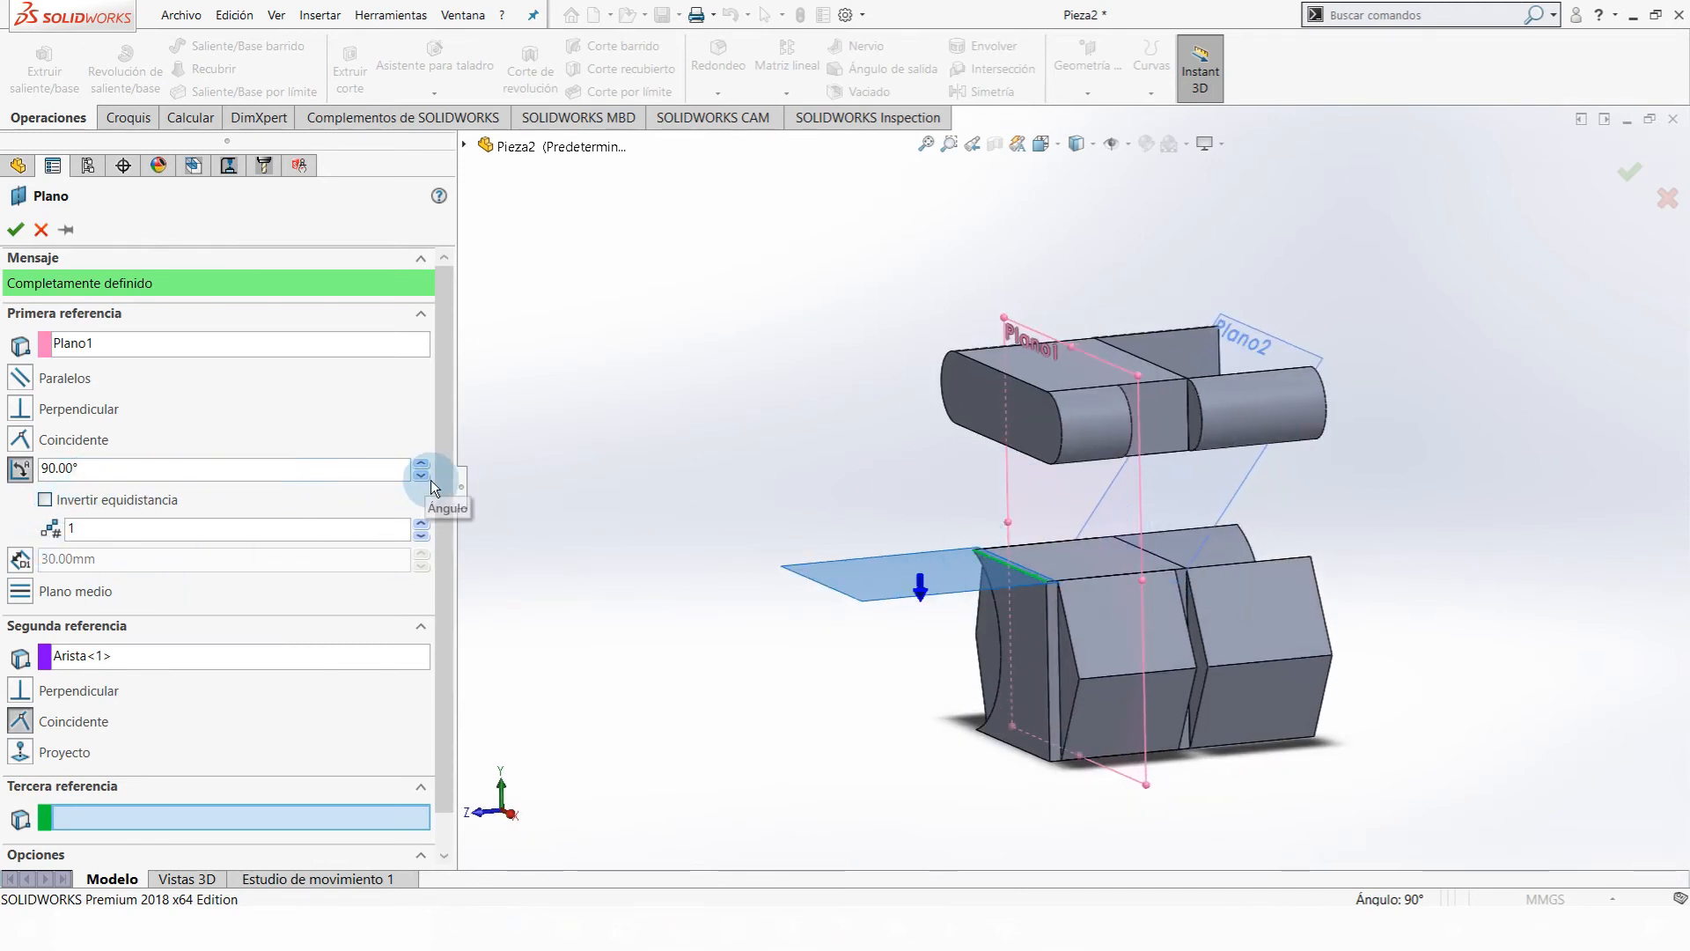
- Set the plane's angle to 54° and try reversing its direction
{"action": "left_click_drag", "start_coordinate": [421, 478], "coordinate": [421, 478]}
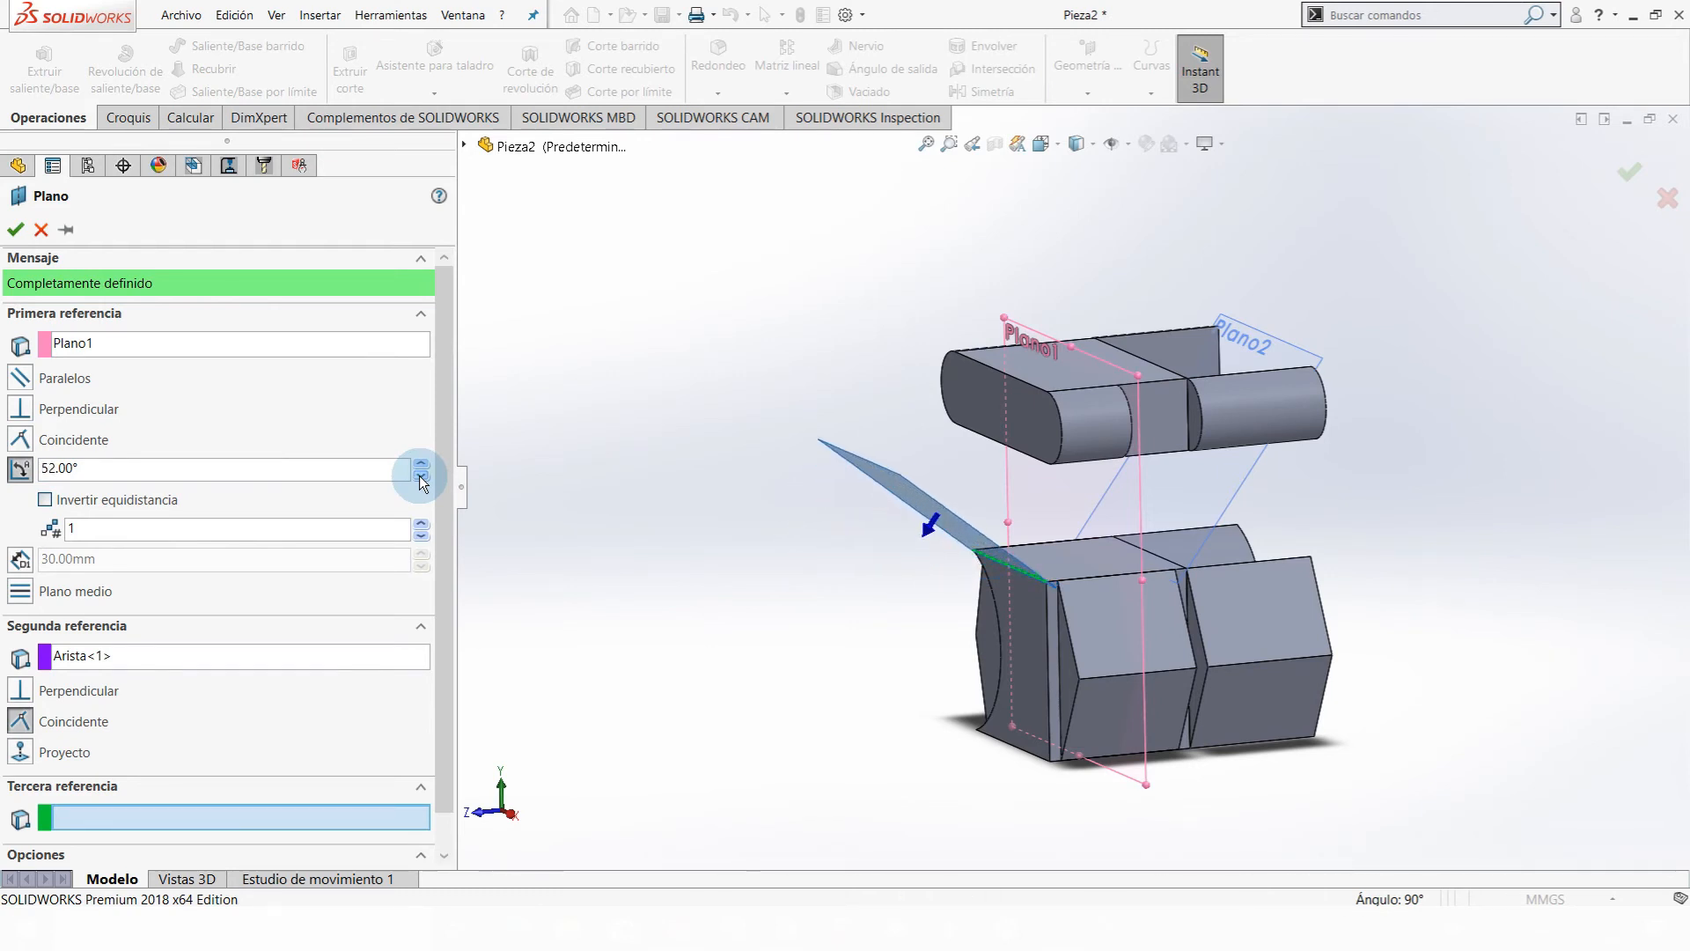
{"action": "left_click", "coordinate": [418, 462]}
{"action": "left_click", "coordinate": [417, 462]}
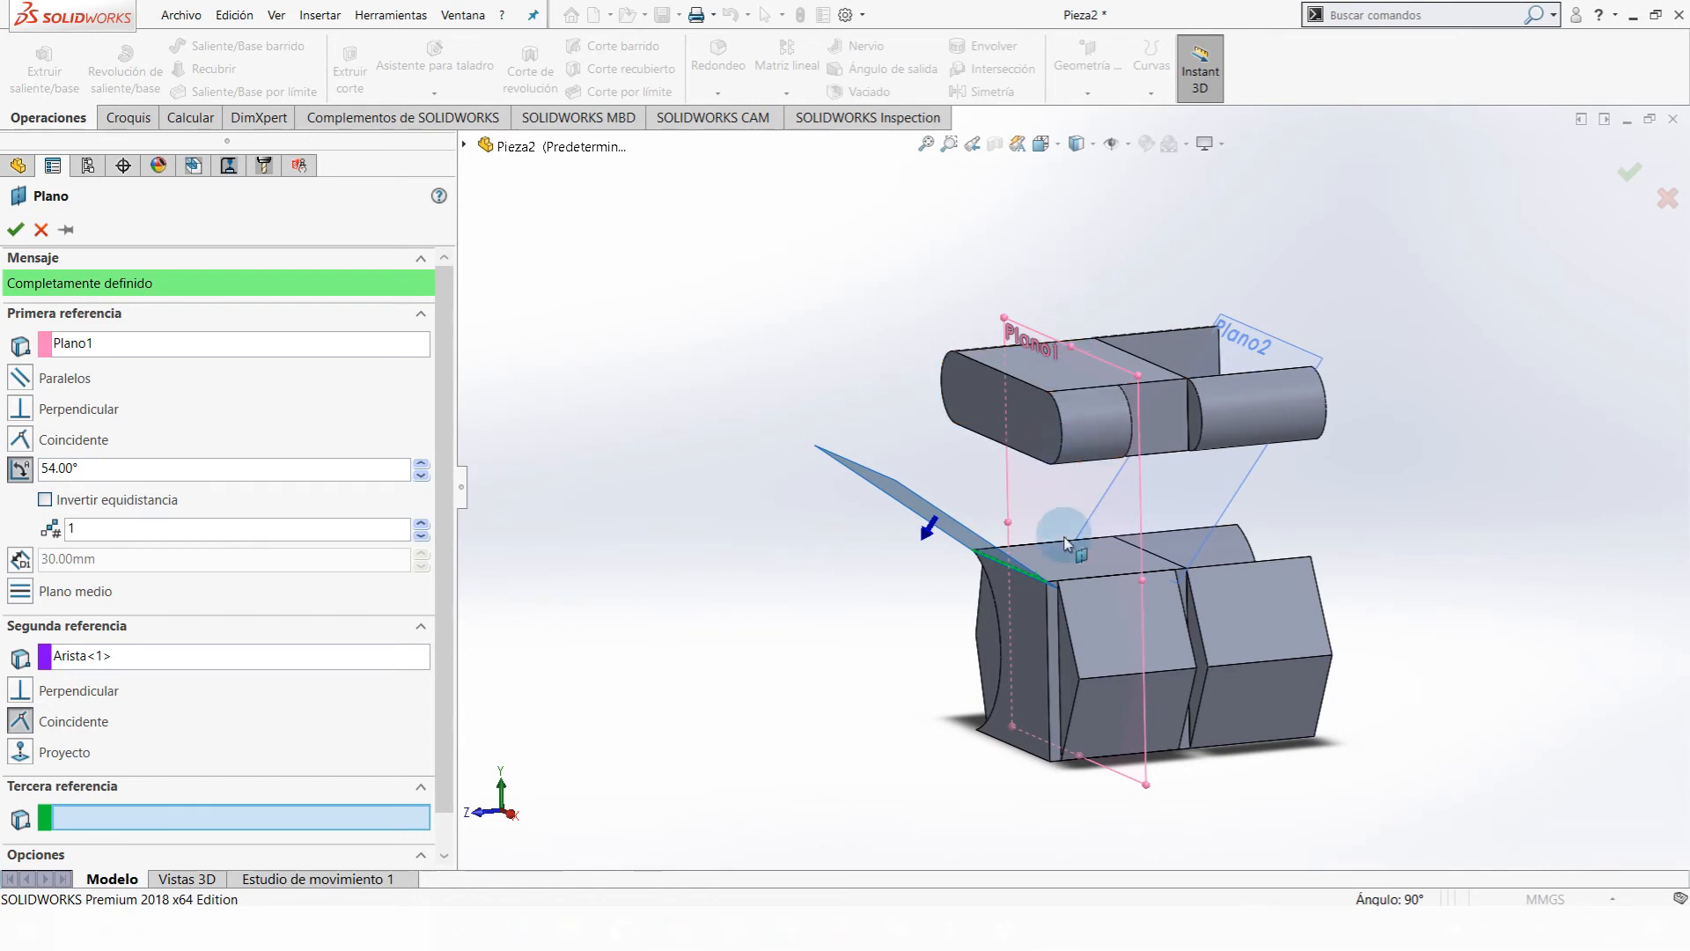
{"action": "left_click", "coordinate": [55, 504]}
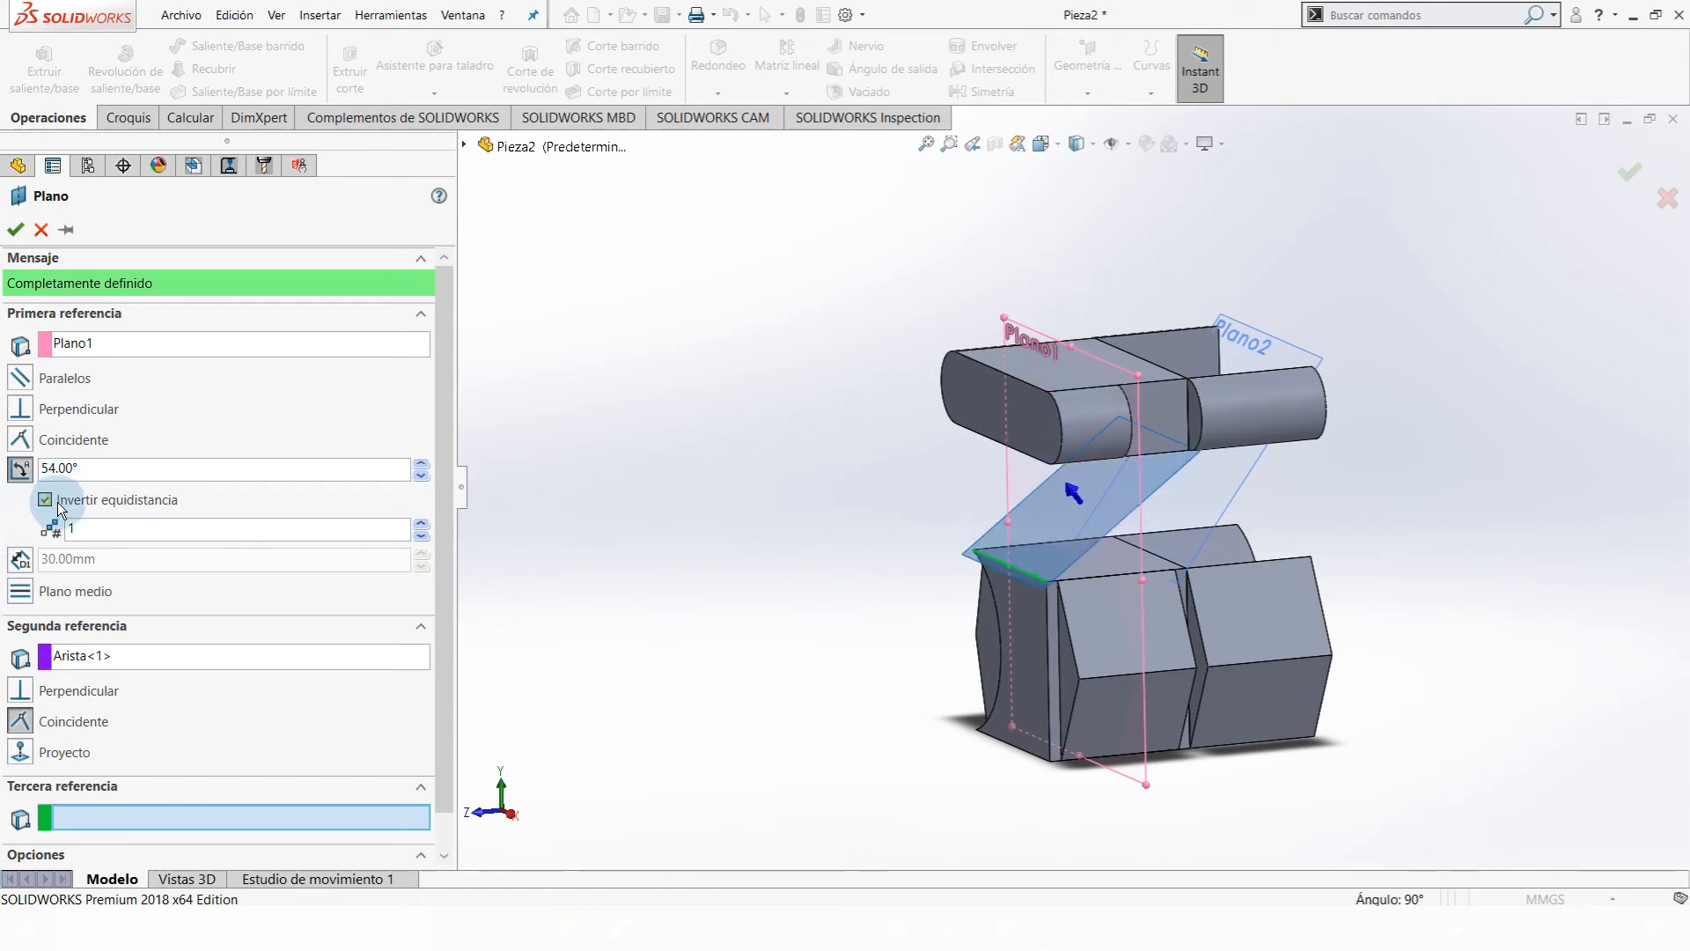
{"action": "left_click", "coordinate": [58, 505]}
- Try creating three angled planes, and return the number of planes to 1
{"action": "left_click", "coordinate": [421, 524]}
{"action": "left_click", "coordinate": [421, 524]}
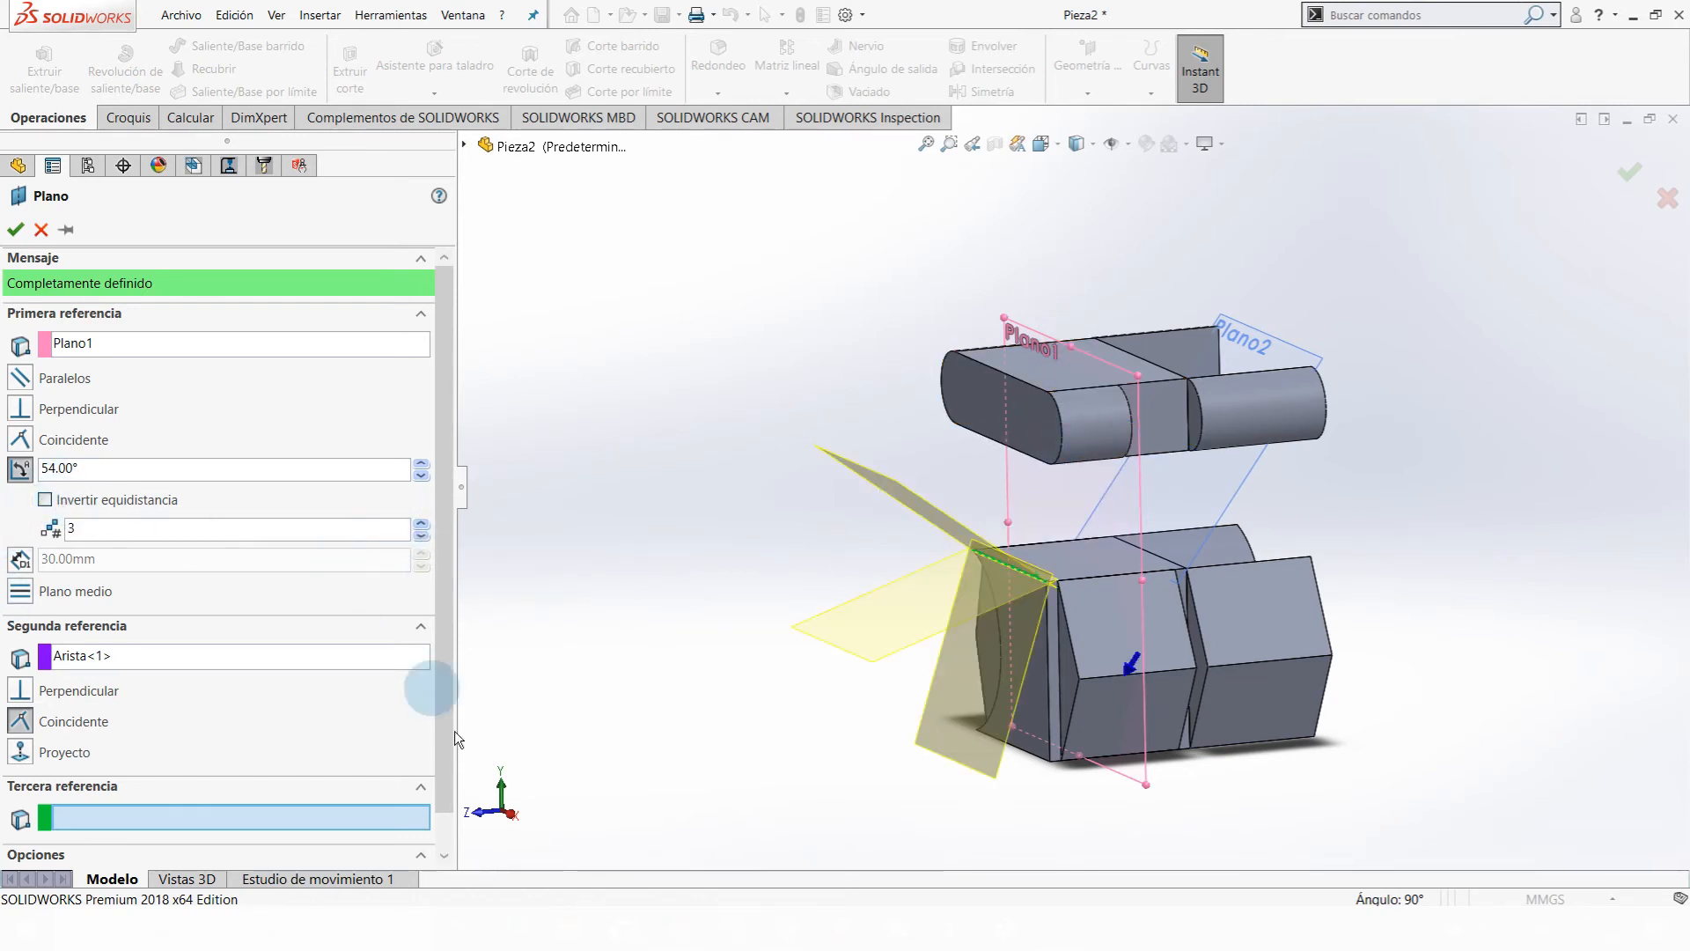
{"action": "left_click", "coordinate": [421, 536]}
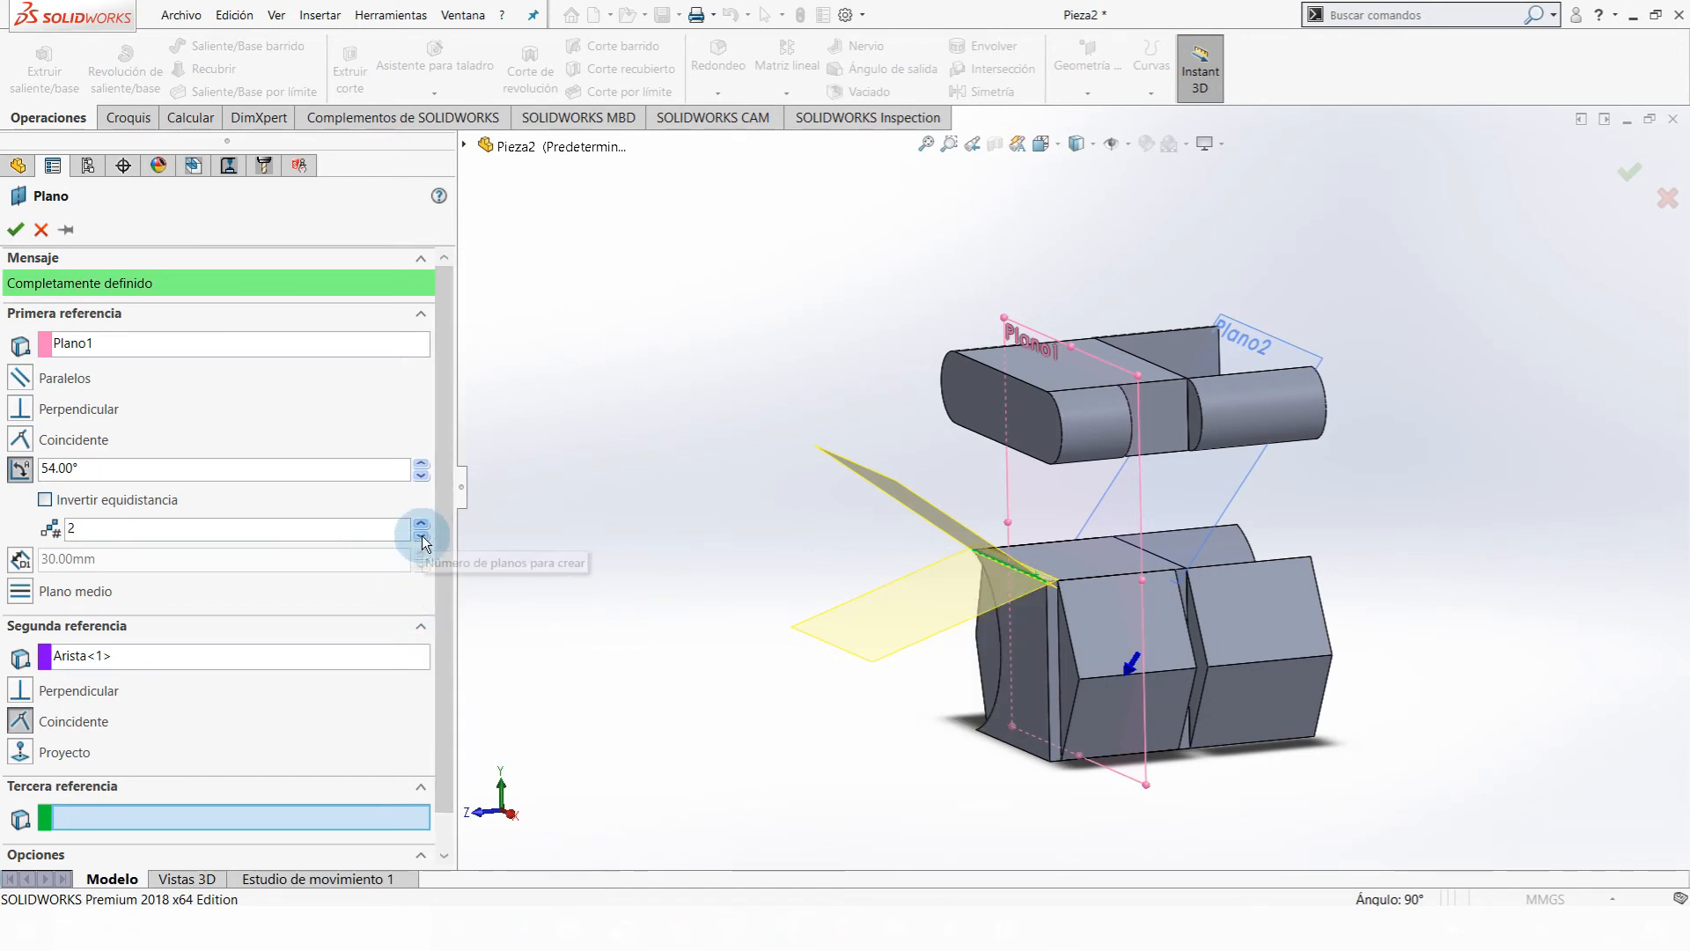
{"action": "left_click", "coordinate": [422, 537]}
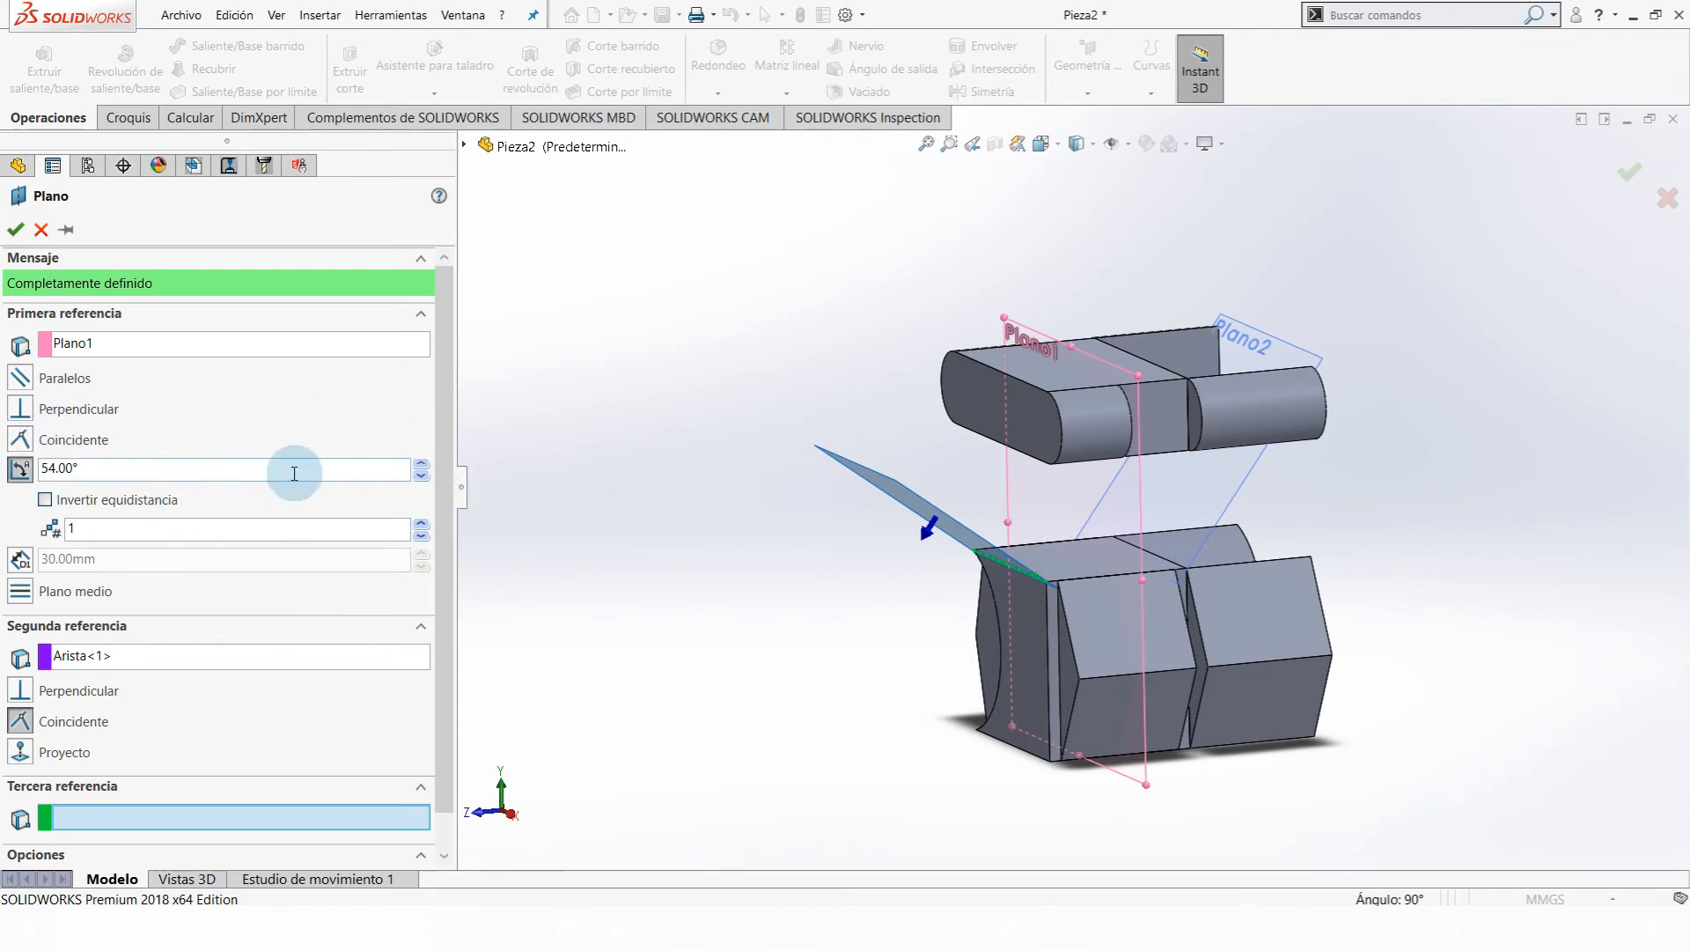
- Set the plane's angle to 60° and accept the plane
{"action": "left_click_drag", "start_coordinate": [291, 468], "coordinate": [3, 491]}
{"action": "type", "text": "60"}
{"action": "key", "text": "Return"}
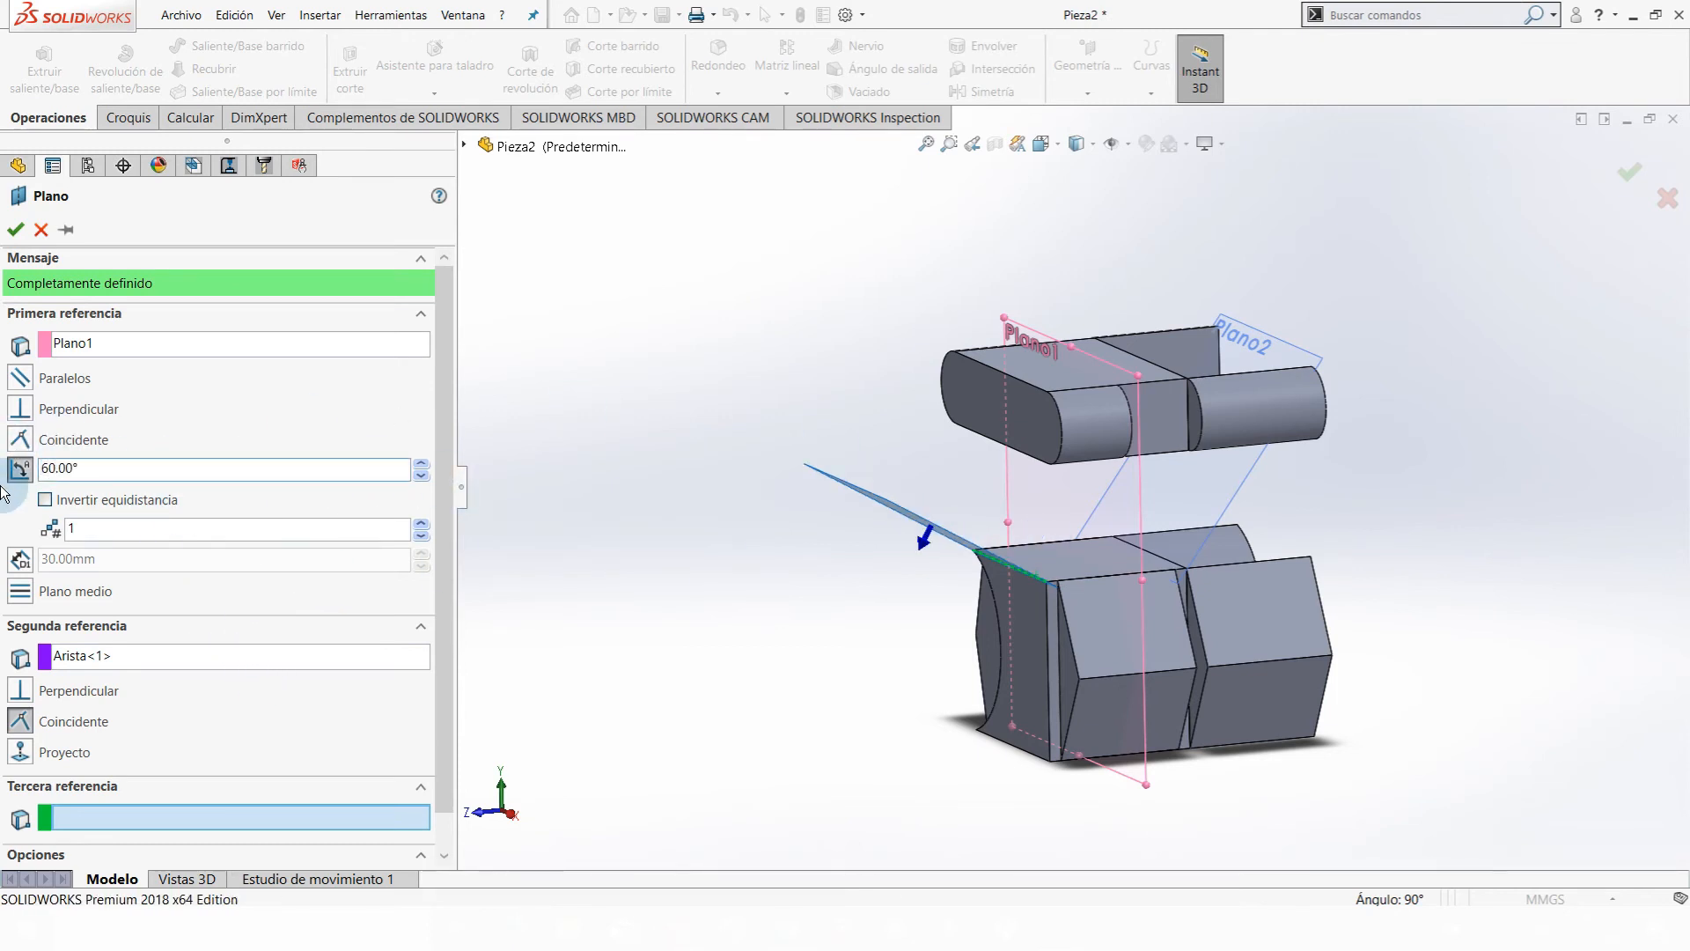
{"action": "left_click", "coordinate": [17, 230]}
- Start another reference plane with Plano1 as the first reference and the mid-plane relation
{"action": "middle_click_drag", "start_coordinate": [1132, 642], "coordinate": [1094, 289]}
{"action": "middle_click_drag", "start_coordinate": [1027, 377], "coordinate": [1021, 568]}
{"action": "left_click", "coordinate": [1100, 90]}
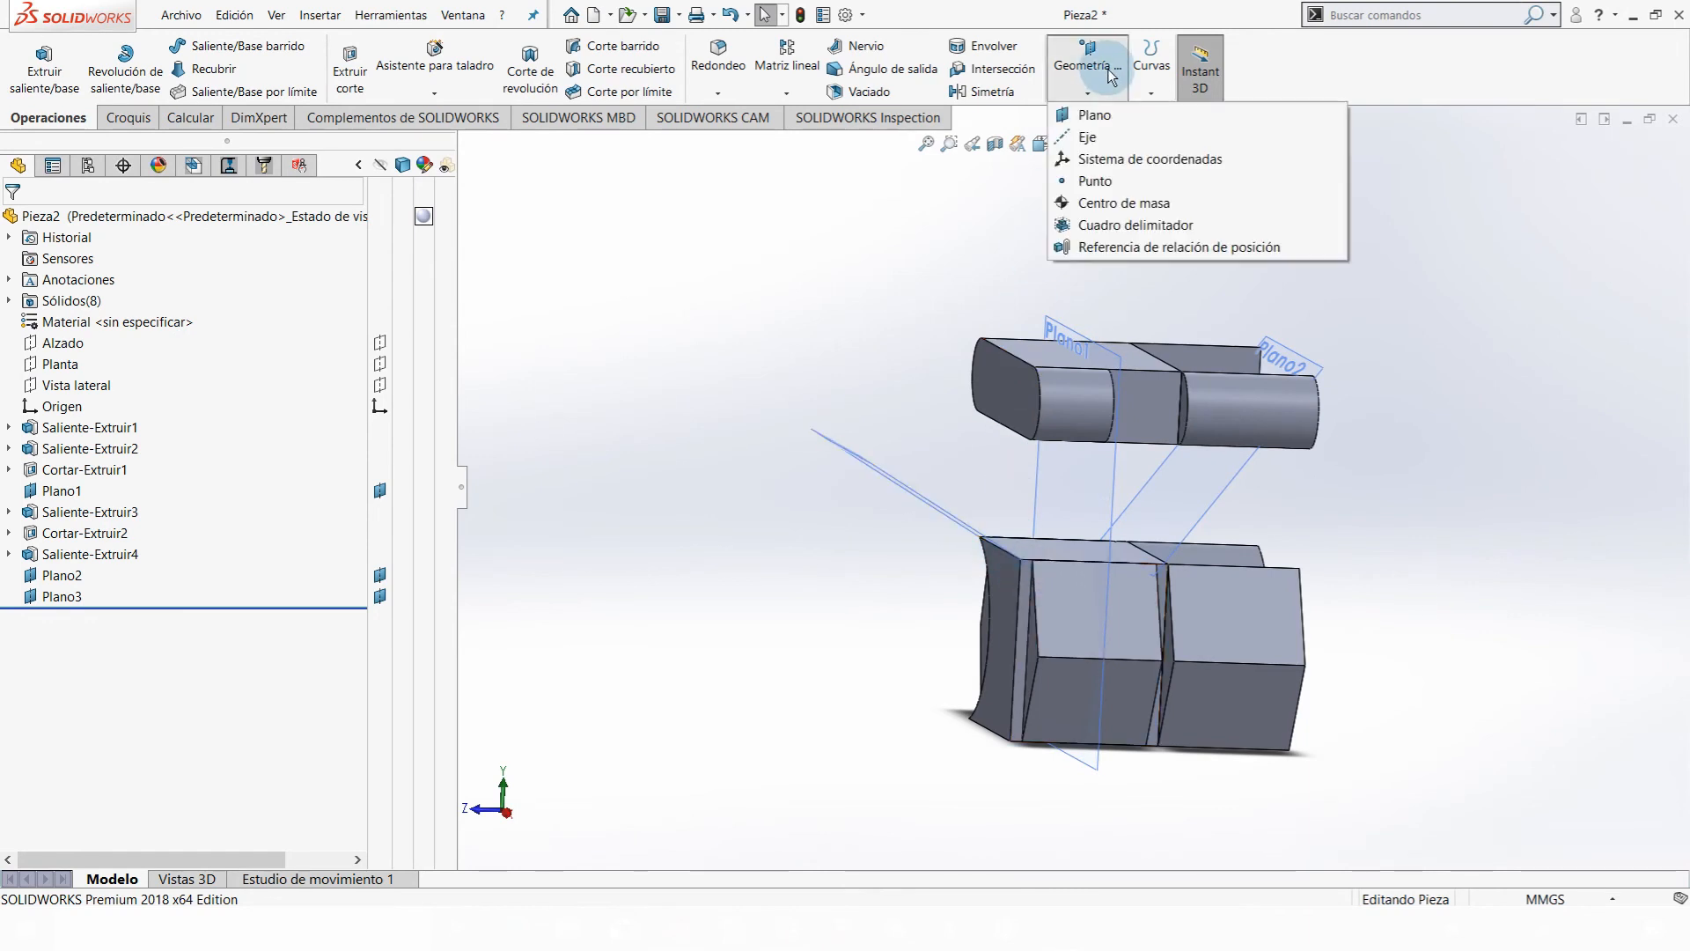
{"action": "left_click", "coordinate": [1094, 116]}
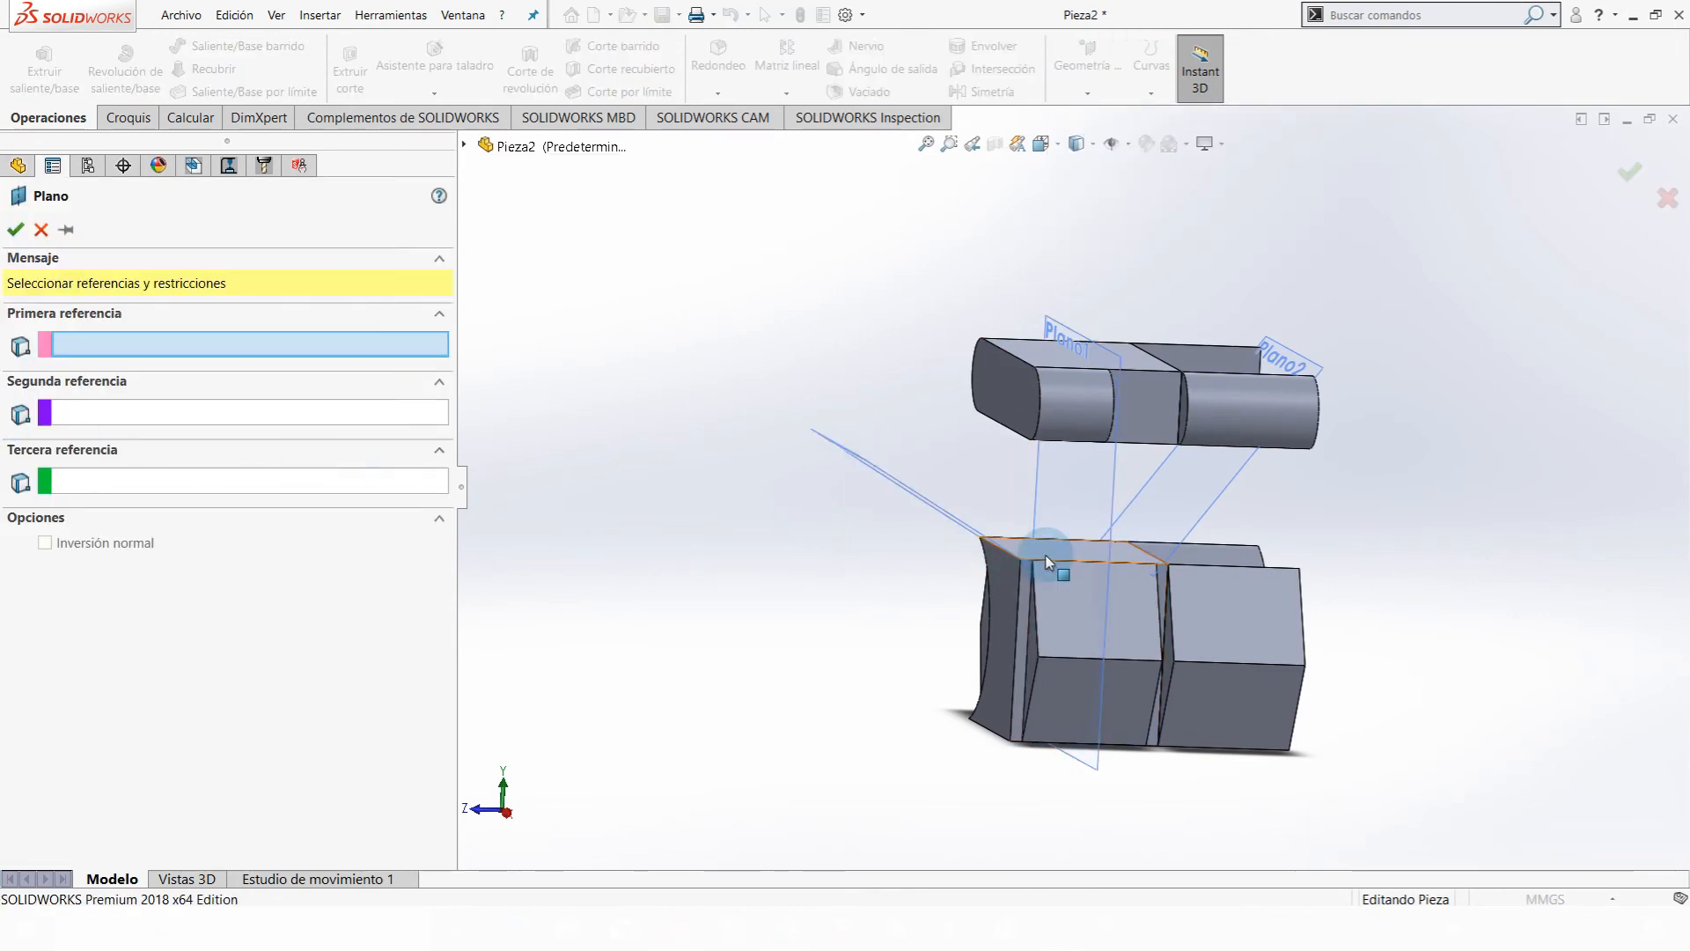
{"action": "middle_click_drag", "start_coordinate": [1053, 559], "coordinate": [1070, 555]}
{"action": "left_click", "coordinate": [1068, 554]}
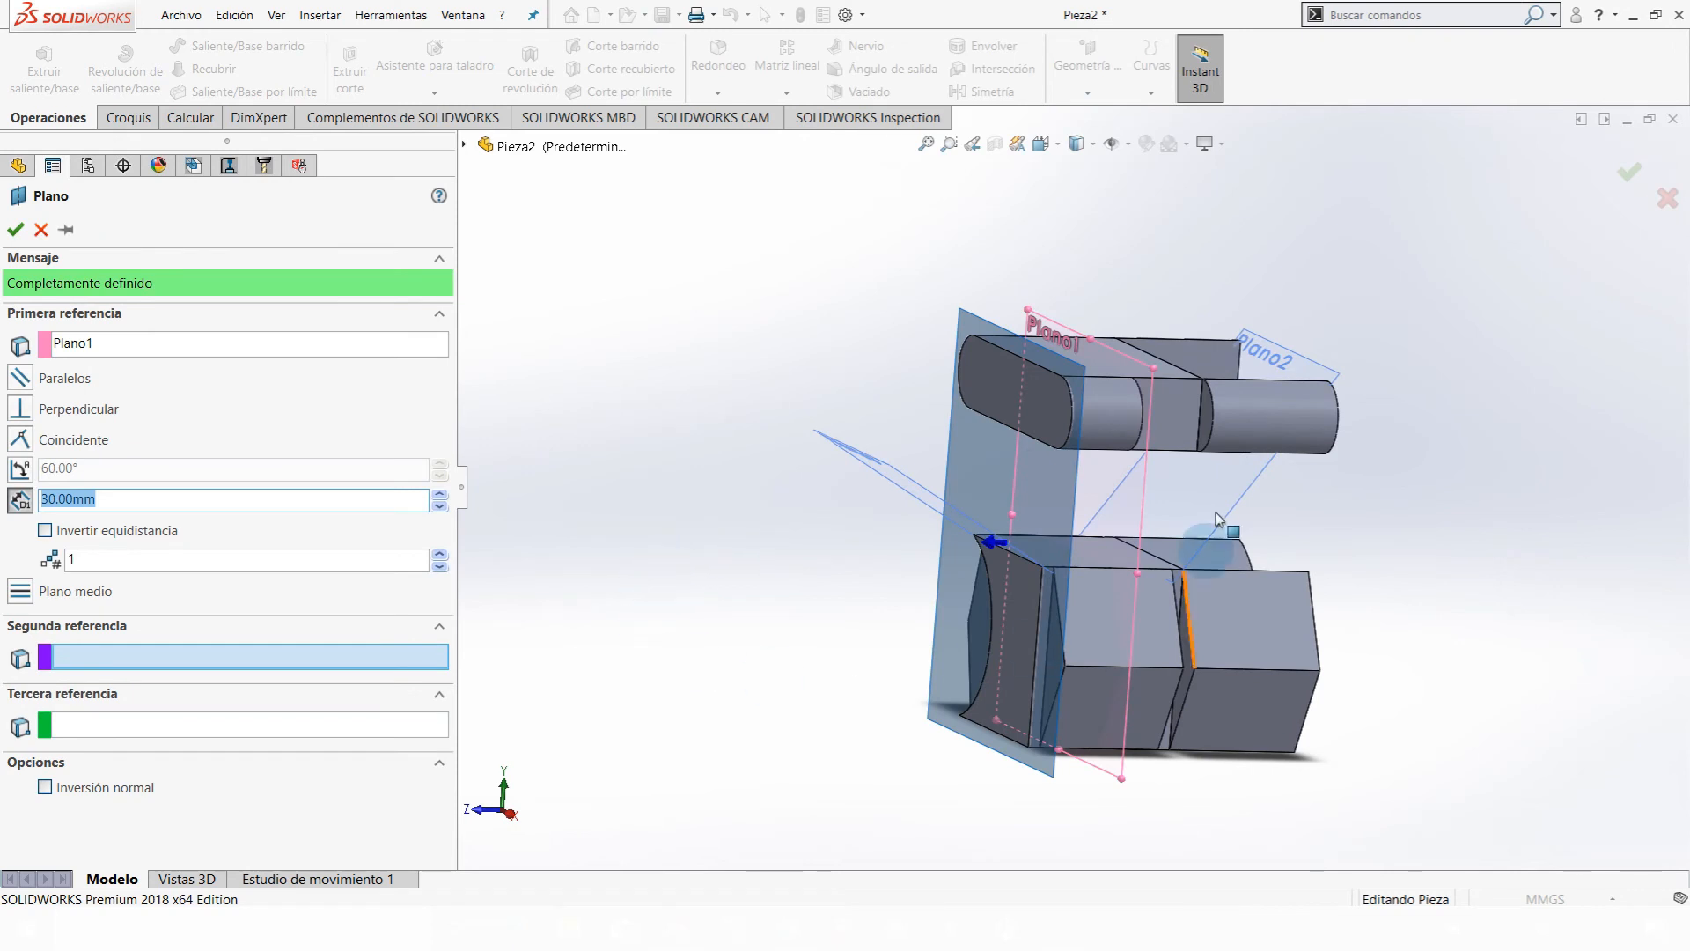
{"action": "mouse_move", "coordinate": [1132, 440]}
{"action": "middle_mouse_down"}
{"action": "mouse_move", "coordinate": [1070, 459]}
{"action": "mouse_move", "coordinate": [1100, 440]}
{"action": "middle_mouse_up"}
{"action": "scroll", "coordinate": [1094, 453], "scroll_direction": "down", "scroll_amount": 2}
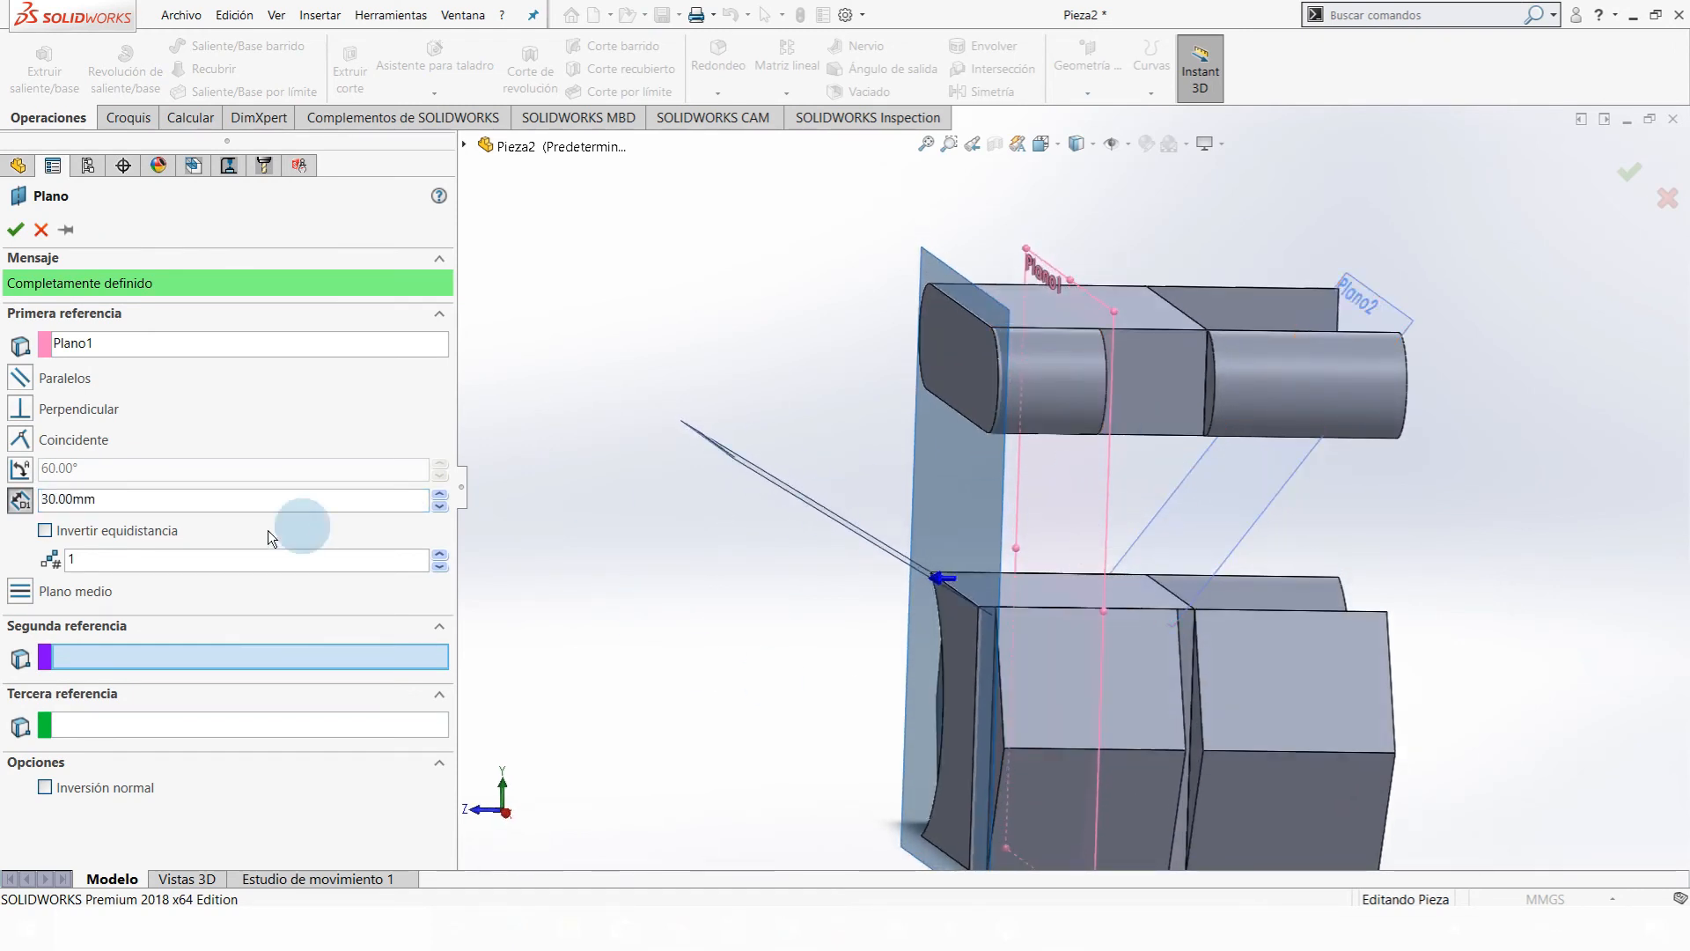
{"action": "left_click", "coordinate": [20, 591]}
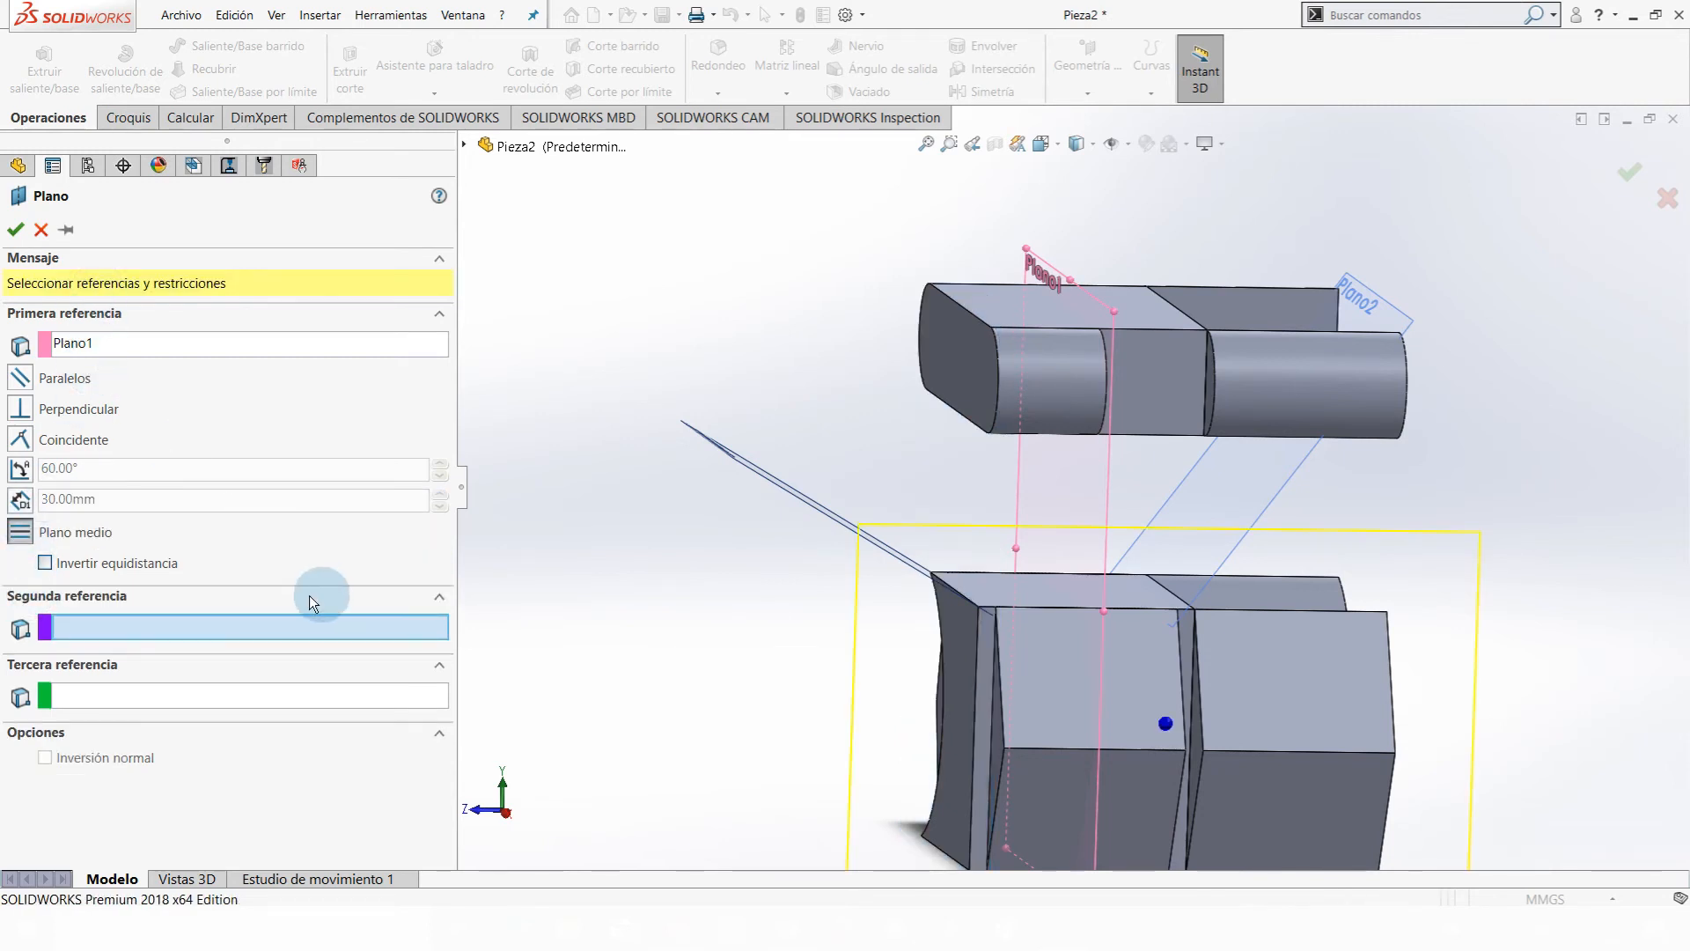
- Try the rounded end face of the upper body as the second reference, and deselect it
{"action": "scroll", "coordinate": [1138, 601], "scroll_direction": "up", "scroll_amount": 2}
{"action": "middle_click_drag", "start_coordinate": [1108, 299], "coordinate": [1098, 340]}
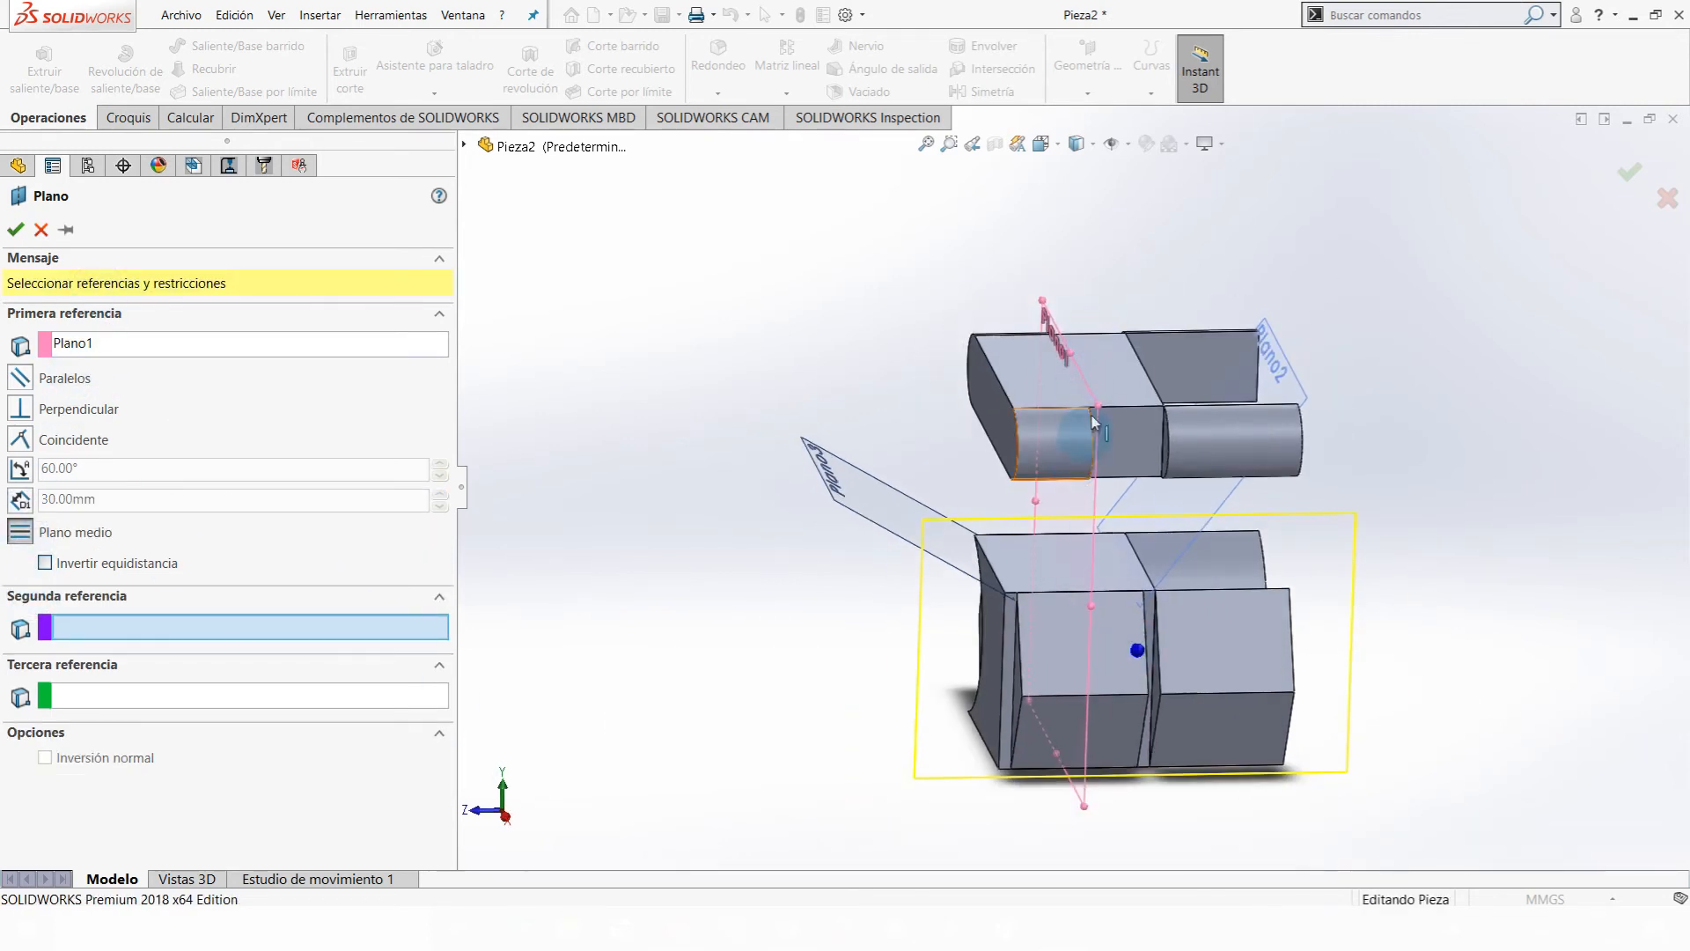
{"action": "scroll", "coordinate": [1094, 423], "scroll_direction": "down", "scroll_amount": 2}
{"action": "left_click", "coordinate": [916, 414]}
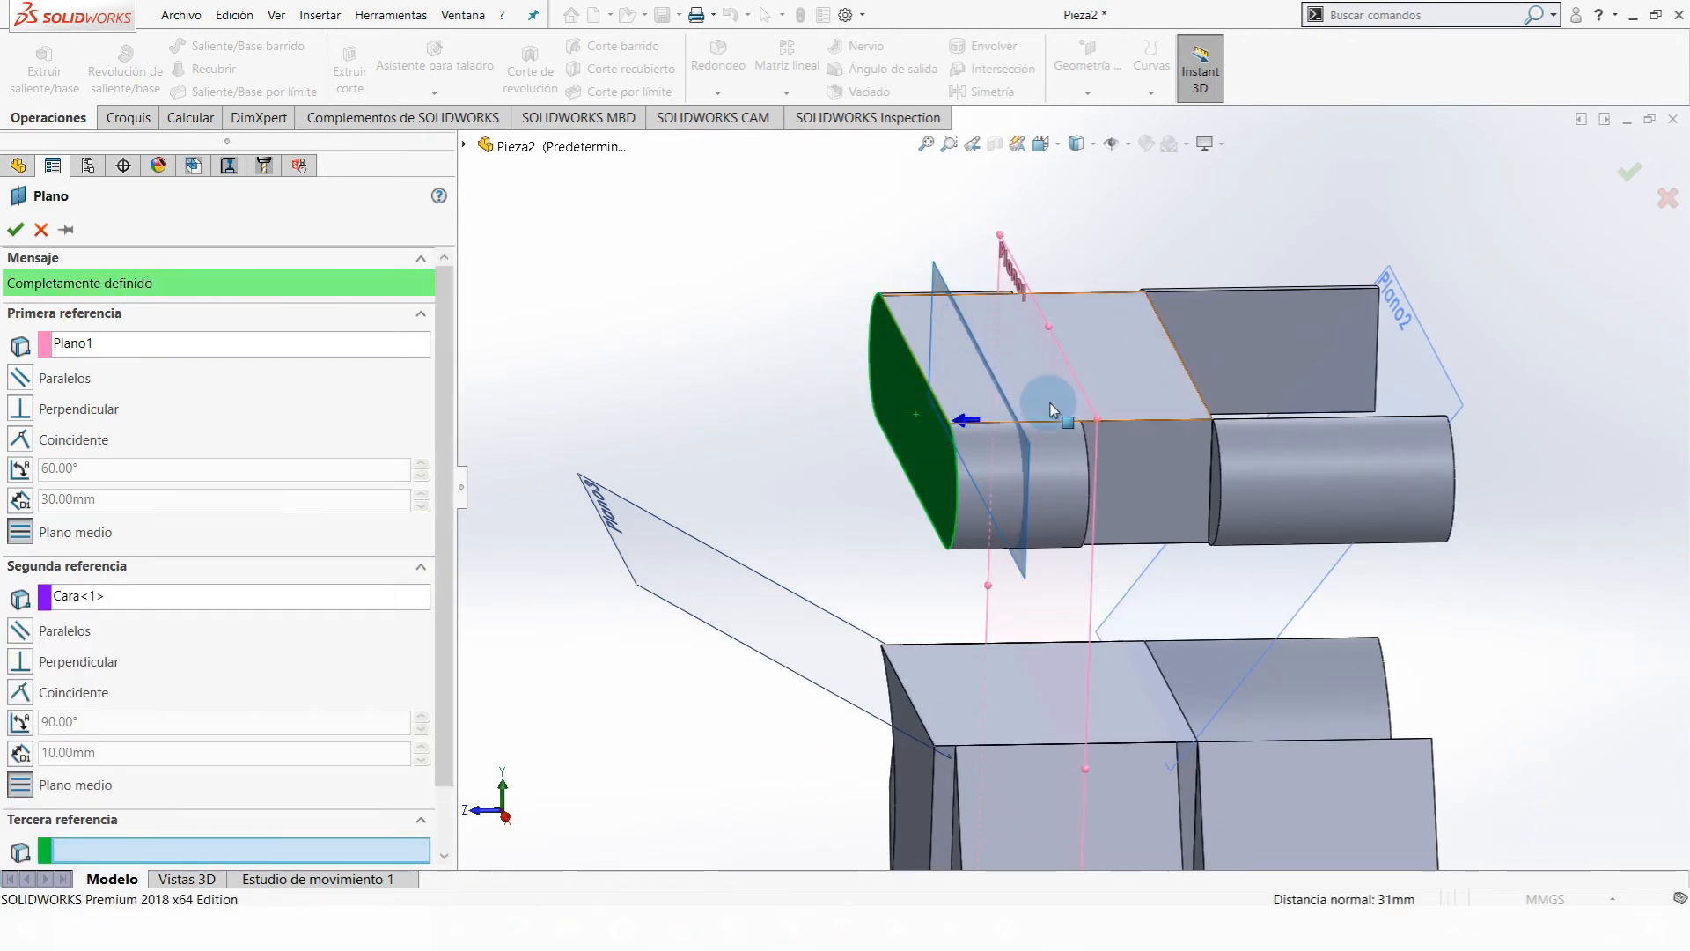
{"action": "left_click", "coordinate": [909, 440]}
- Set the end face of the upper body's opposite rounded arm as the second reference, and accept the mid-plane
{"action": "middle_click_drag", "start_coordinate": [1383, 467], "coordinate": [1155, 483]}
{"action": "left_click", "coordinate": [1458, 477]}
{"action": "scroll", "coordinate": [1266, 462], "scroll_direction": "up", "scroll_amount": 2}
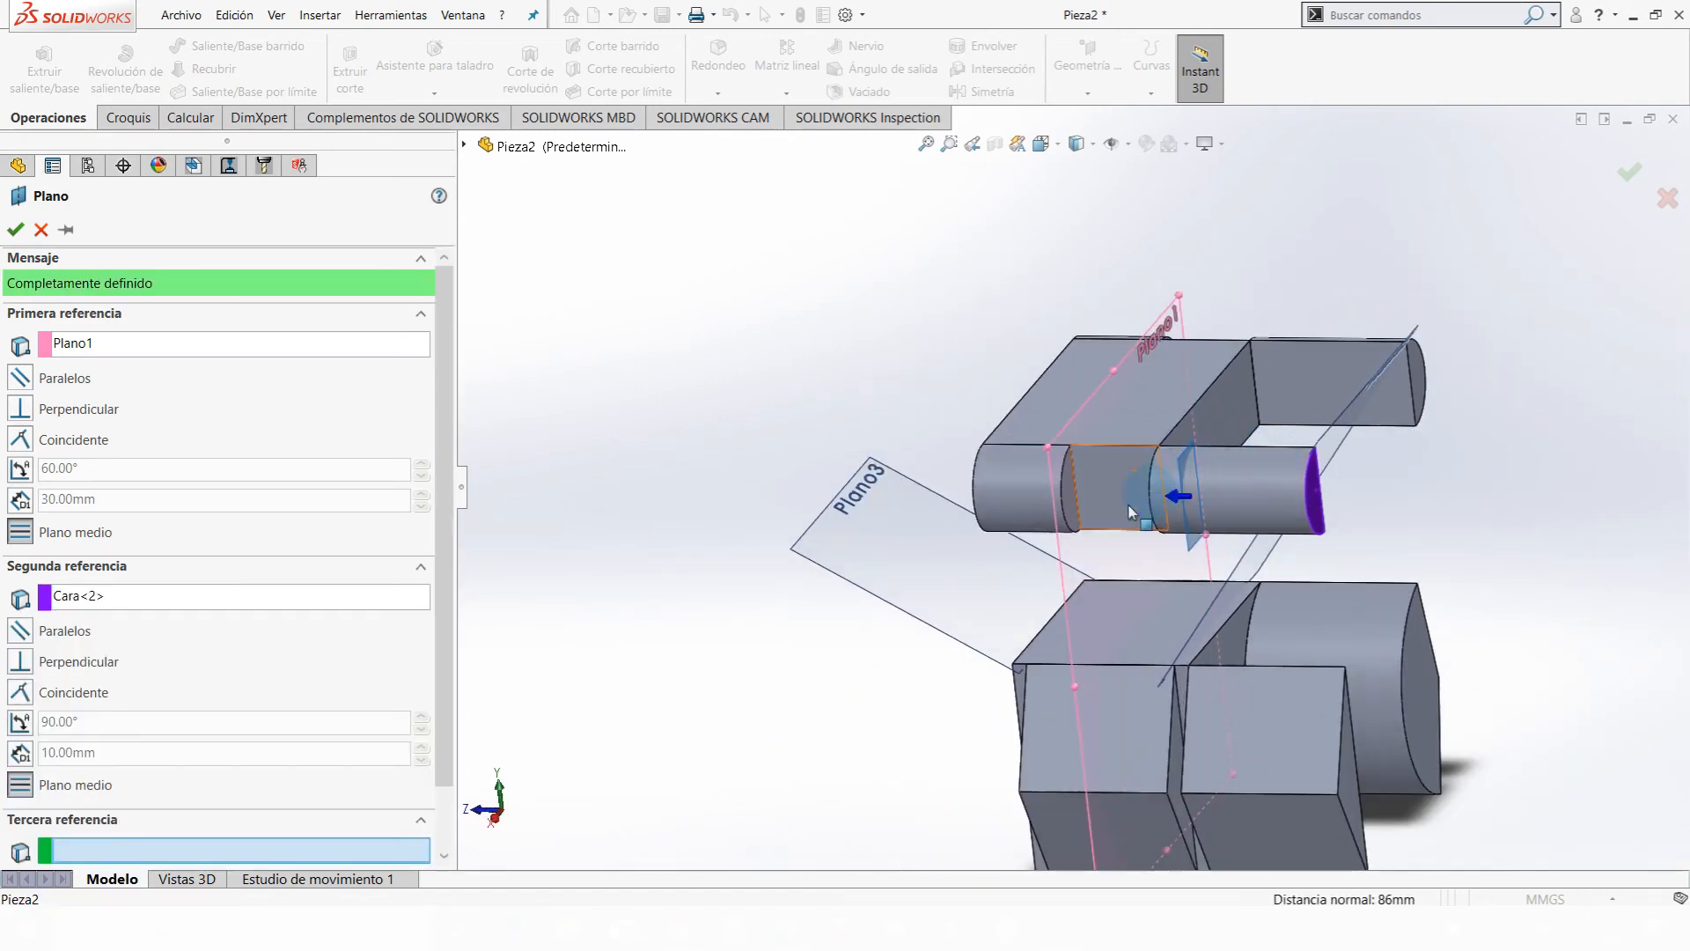
{"action": "scroll", "coordinate": [1120, 507], "scroll_direction": "down", "scroll_amount": 4}
{"action": "scroll", "coordinate": [1116, 505], "scroll_direction": "up", "scroll_amount": 1}
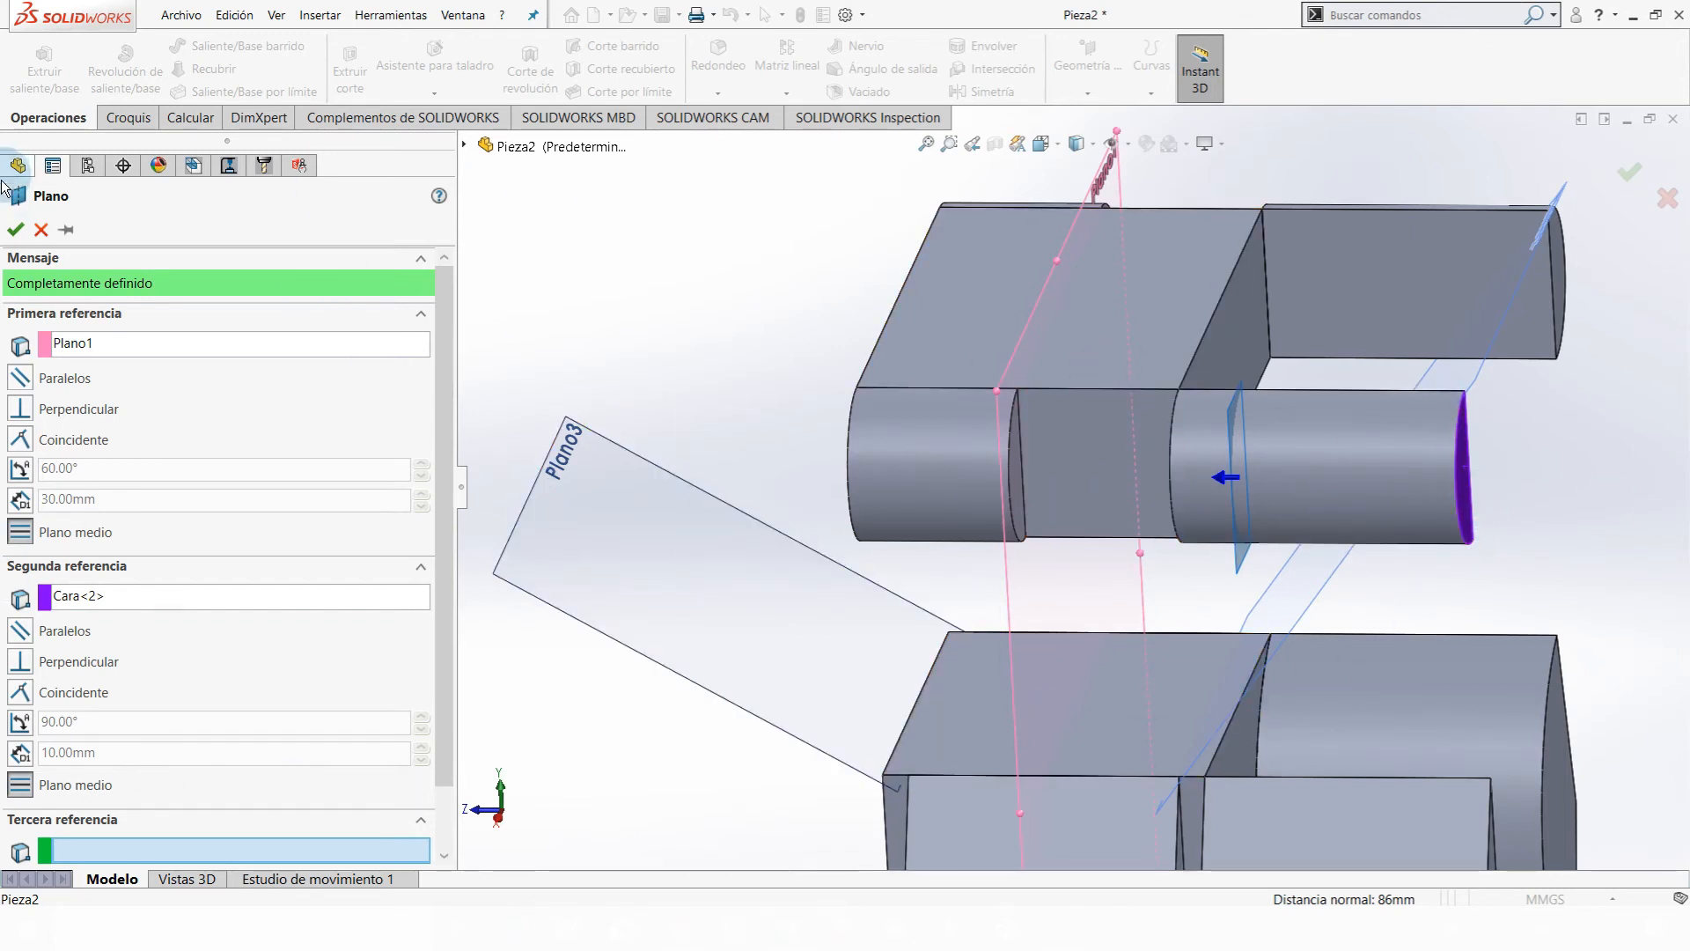
{"action": "left_click", "coordinate": [15, 230]}
- Start another reference plane with Plano4 as first reference and the outer edge of the lower extrusion's sloped face as second
{"action": "middle_click_drag", "start_coordinate": [1141, 558], "coordinate": [1210, 287]}
{"action": "left_click", "coordinate": [1088, 65]}
{"action": "left_click", "coordinate": [1101, 114]}
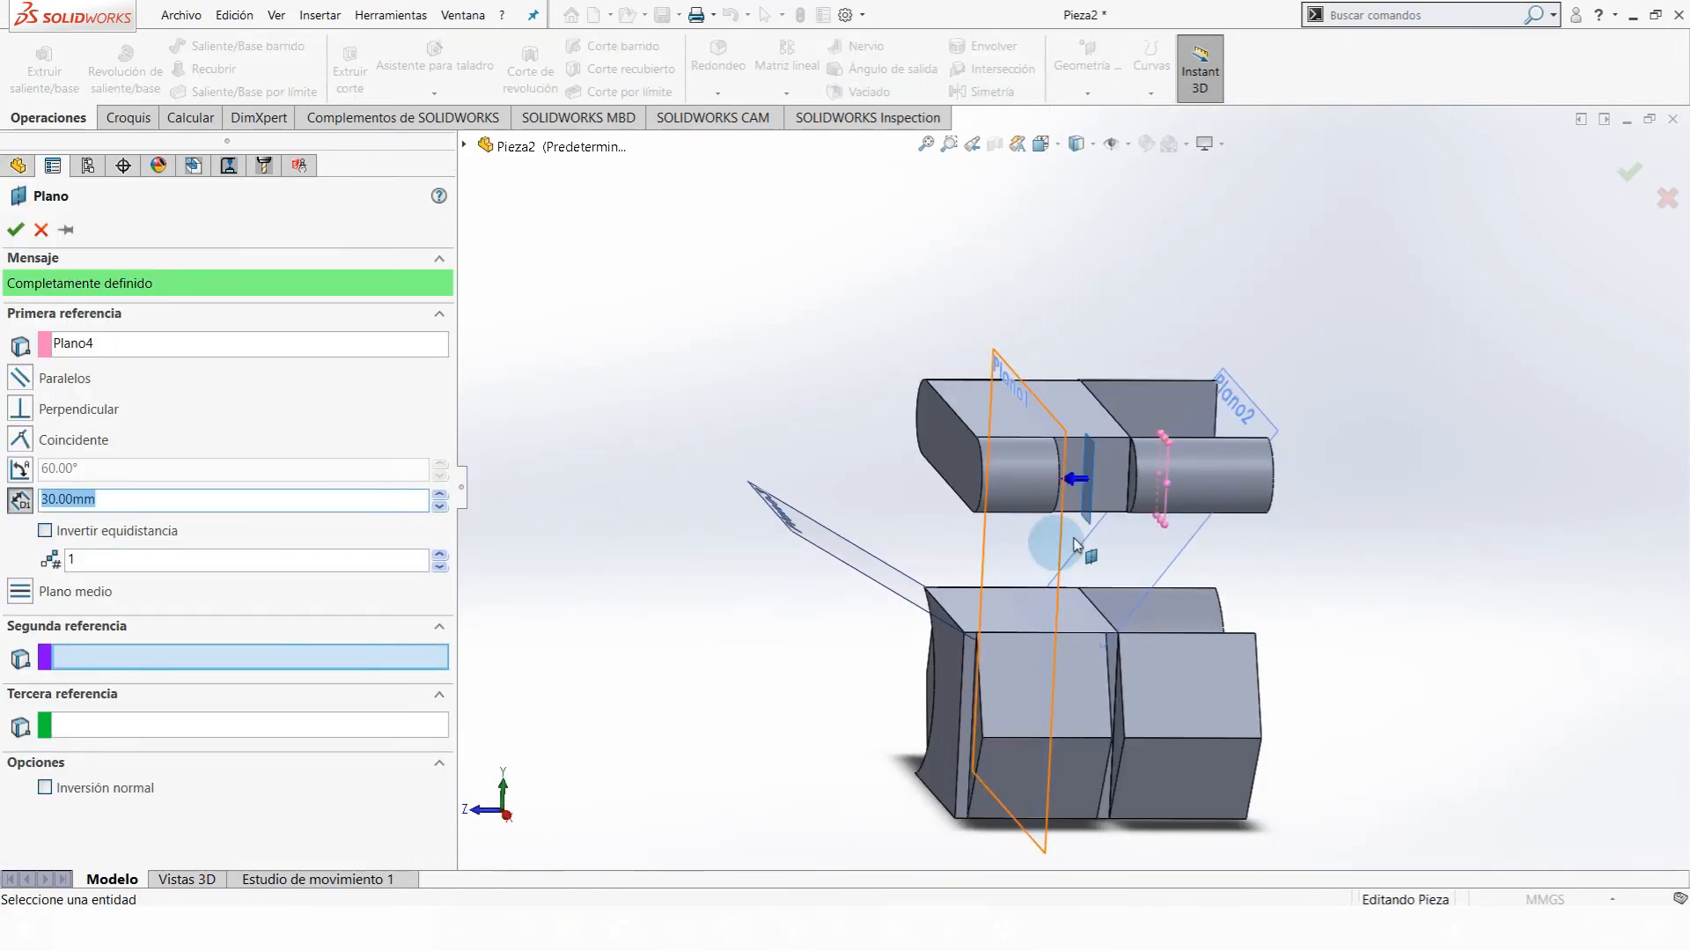
{"action": "scroll", "coordinate": [1330, 541], "scroll_direction": "up", "scroll_amount": 2}
{"action": "scroll", "coordinate": [1148, 557], "scroll_direction": "down", "scroll_amount": 5}
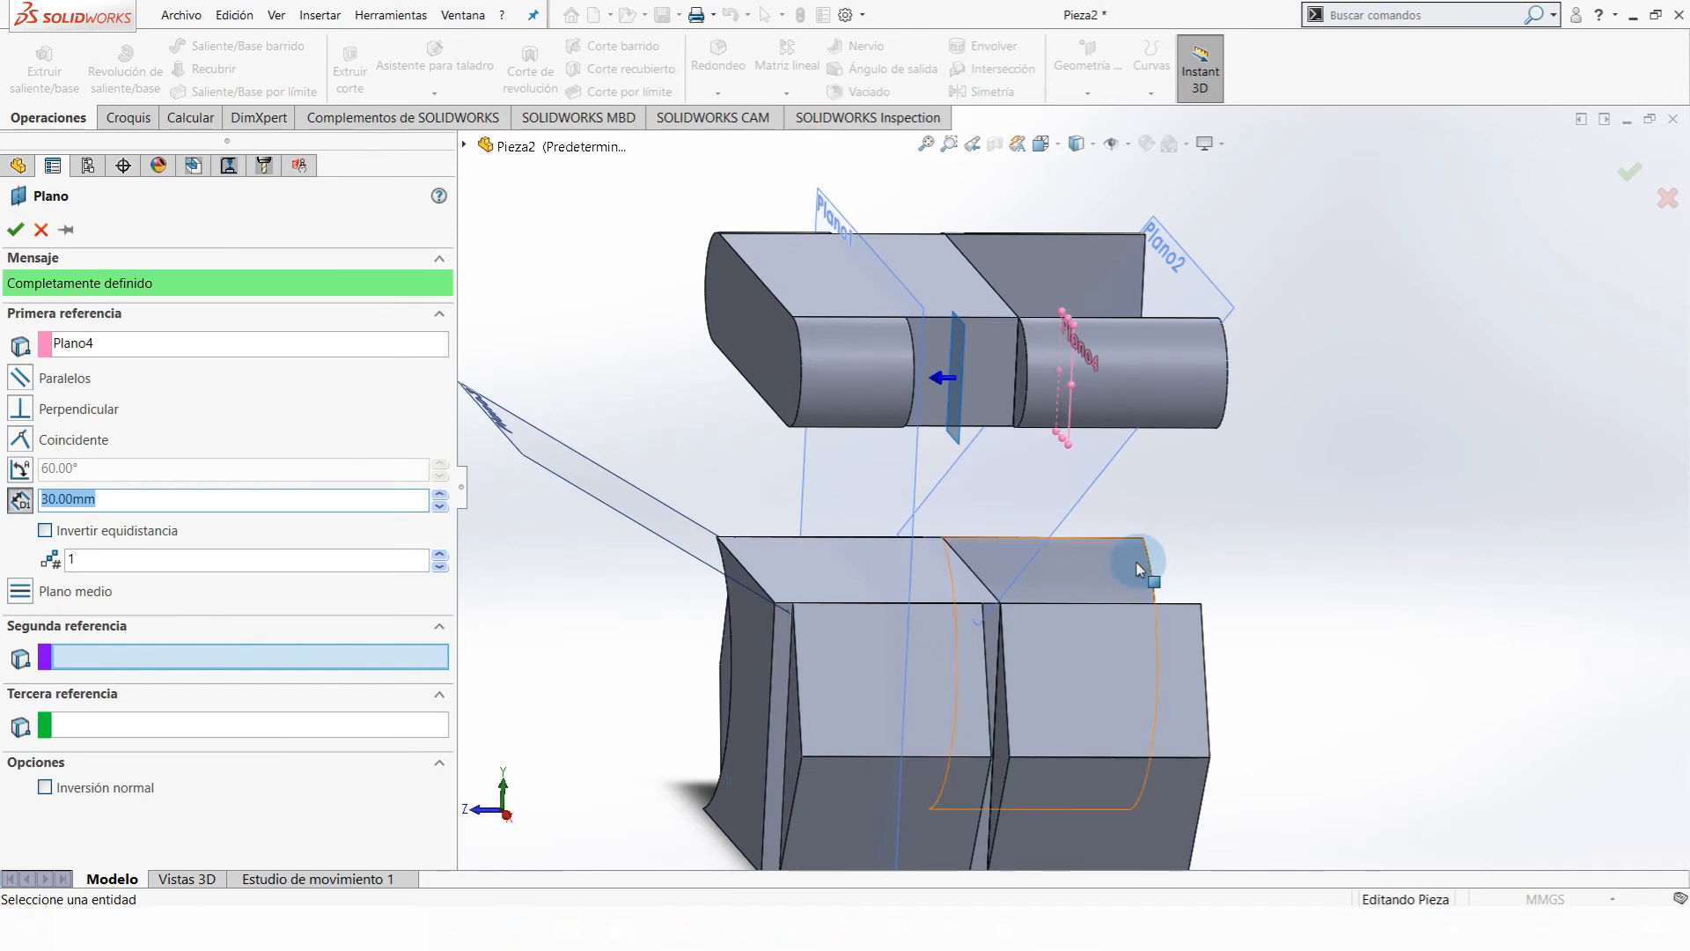
{"action": "scroll", "coordinate": [1052, 617], "scroll_direction": "up", "scroll_amount": 3}
{"action": "middle_click_drag", "start_coordinate": [1088, 653], "coordinate": [848, 584]}
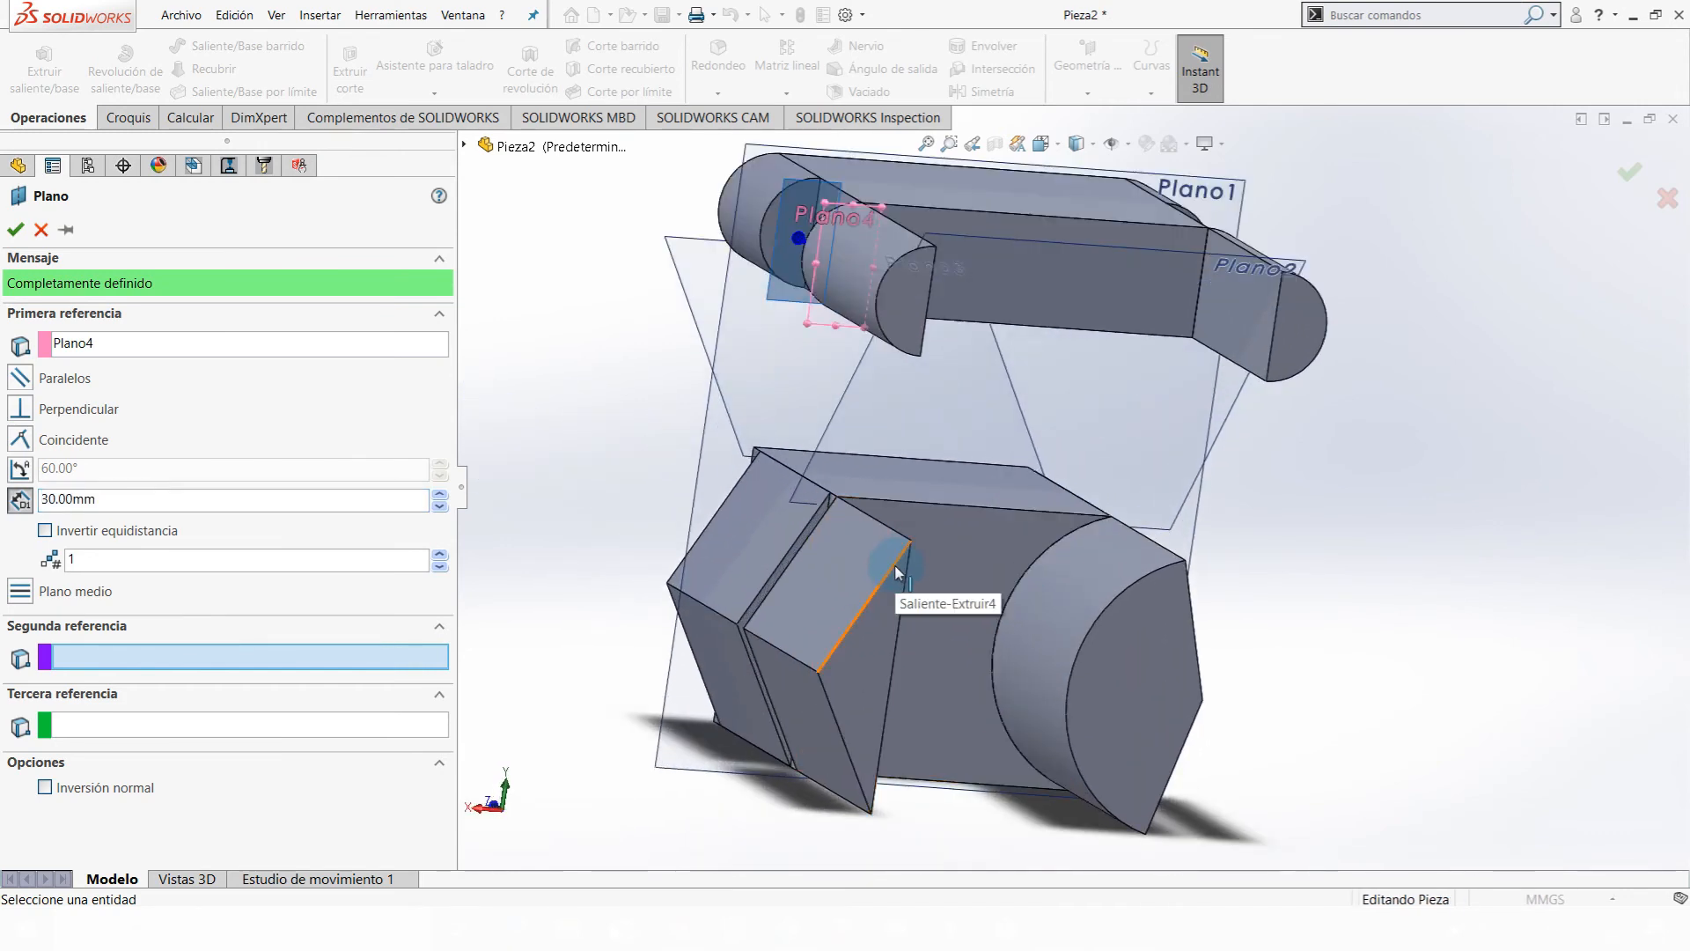
{"action": "left_click", "coordinate": [907, 530]}
{"action": "scroll", "coordinate": [818, 669], "scroll_direction": "down", "scroll_amount": 4}
{"action": "scroll", "coordinate": [791, 610], "scroll_direction": "down", "scroll_amount": 3}
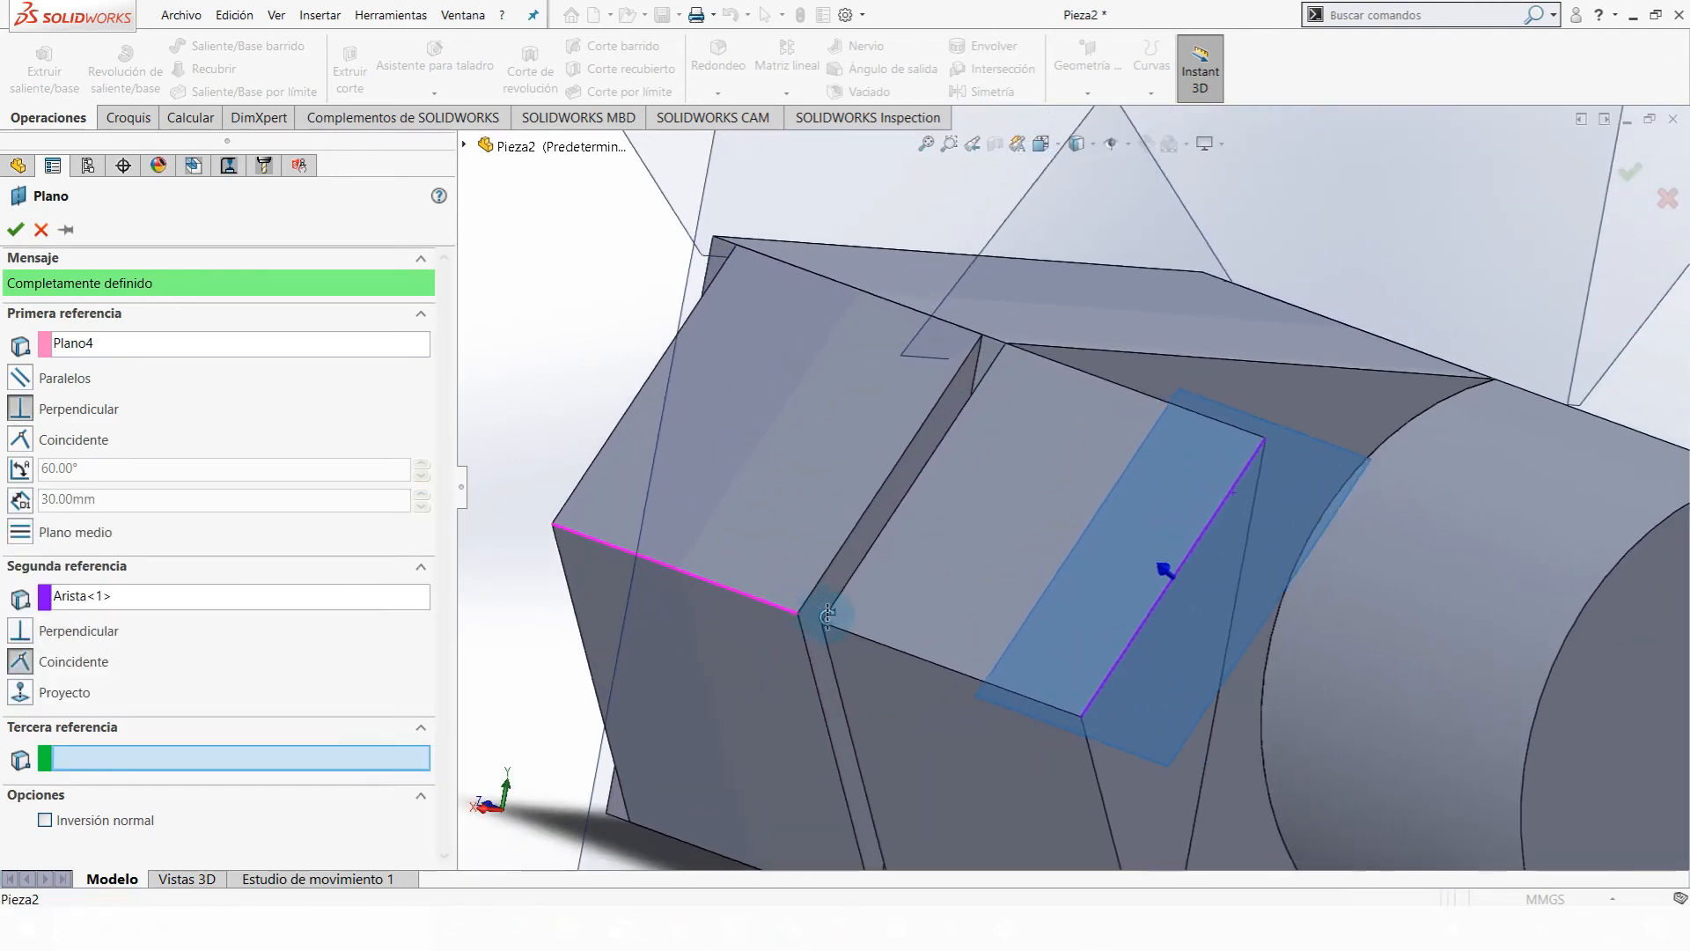
- Replace the Plano4 reference with the sloped face adjoining the selected edge
{"action": "left_click", "coordinate": [227, 352]}
{"action": "key", "text": "Delete"}
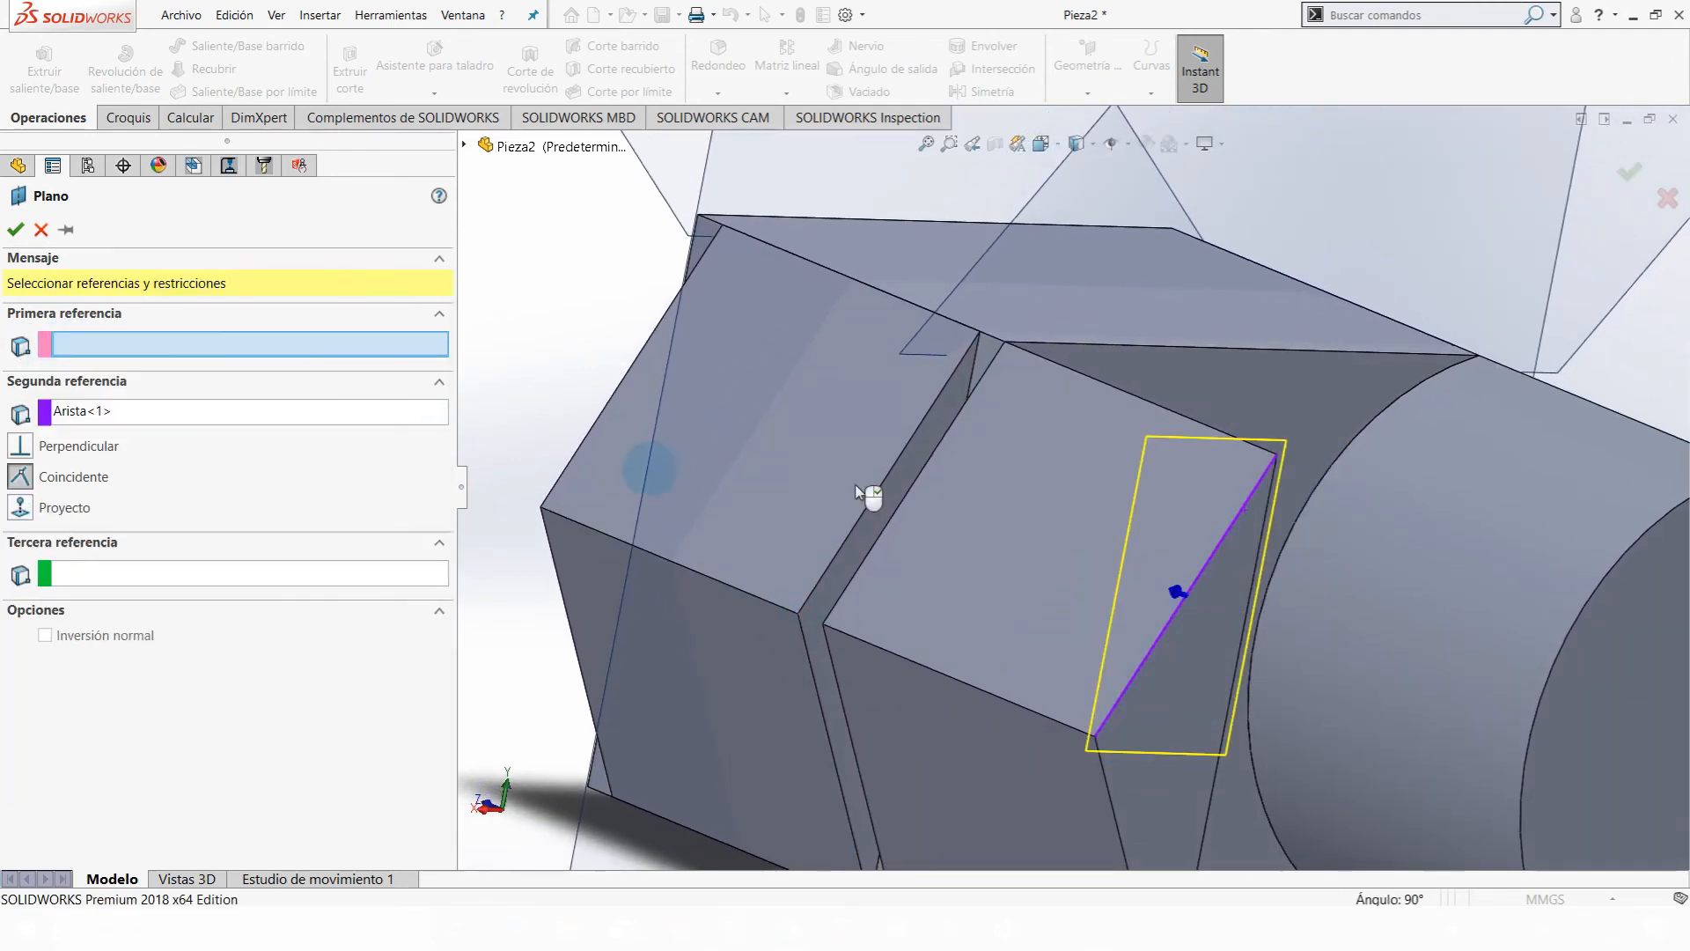
{"action": "scroll", "coordinate": [1185, 483], "scroll_direction": "up", "scroll_amount": 4}
{"action": "scroll", "coordinate": [1049, 494], "scroll_direction": "down", "scroll_amount": 4}
{"action": "left_click", "coordinate": [924, 513]}
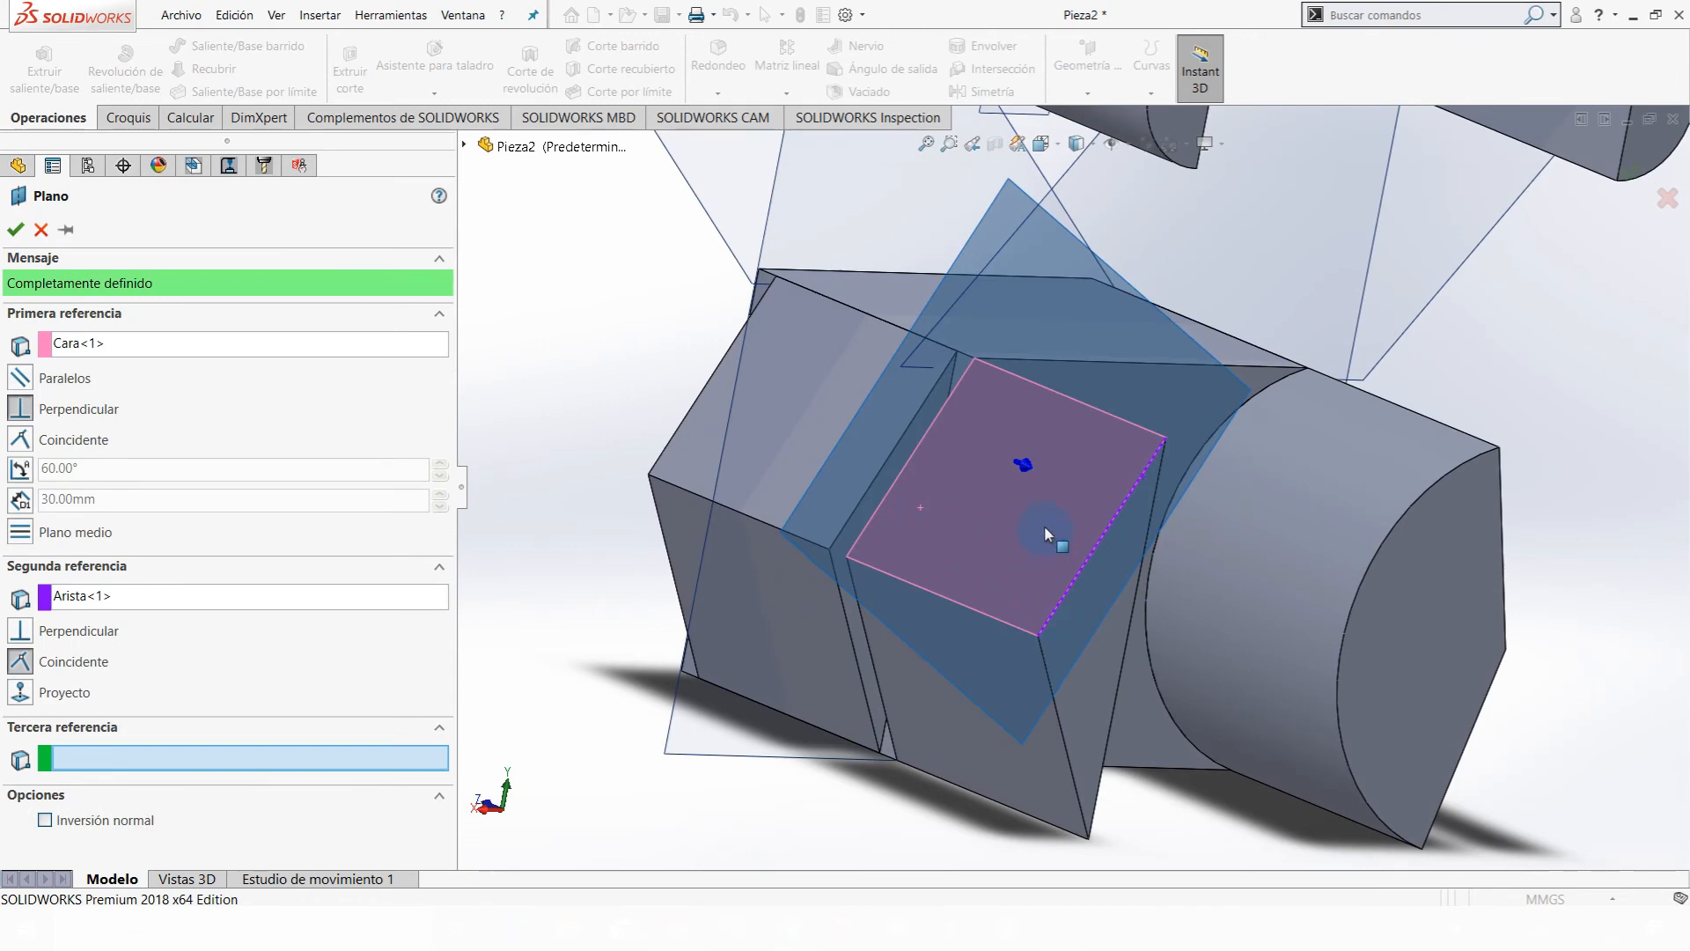
- Set the plane at 60° to the sloped face through its outer edge, and accept it
{"action": "middle_click_drag", "start_coordinate": [1044, 525], "coordinate": [1102, 467]}
{"action": "scroll", "coordinate": [1223, 368], "scroll_direction": "up", "scroll_amount": 3}
{"action": "scroll", "coordinate": [771, 495], "scroll_direction": "down", "scroll_amount": 1}
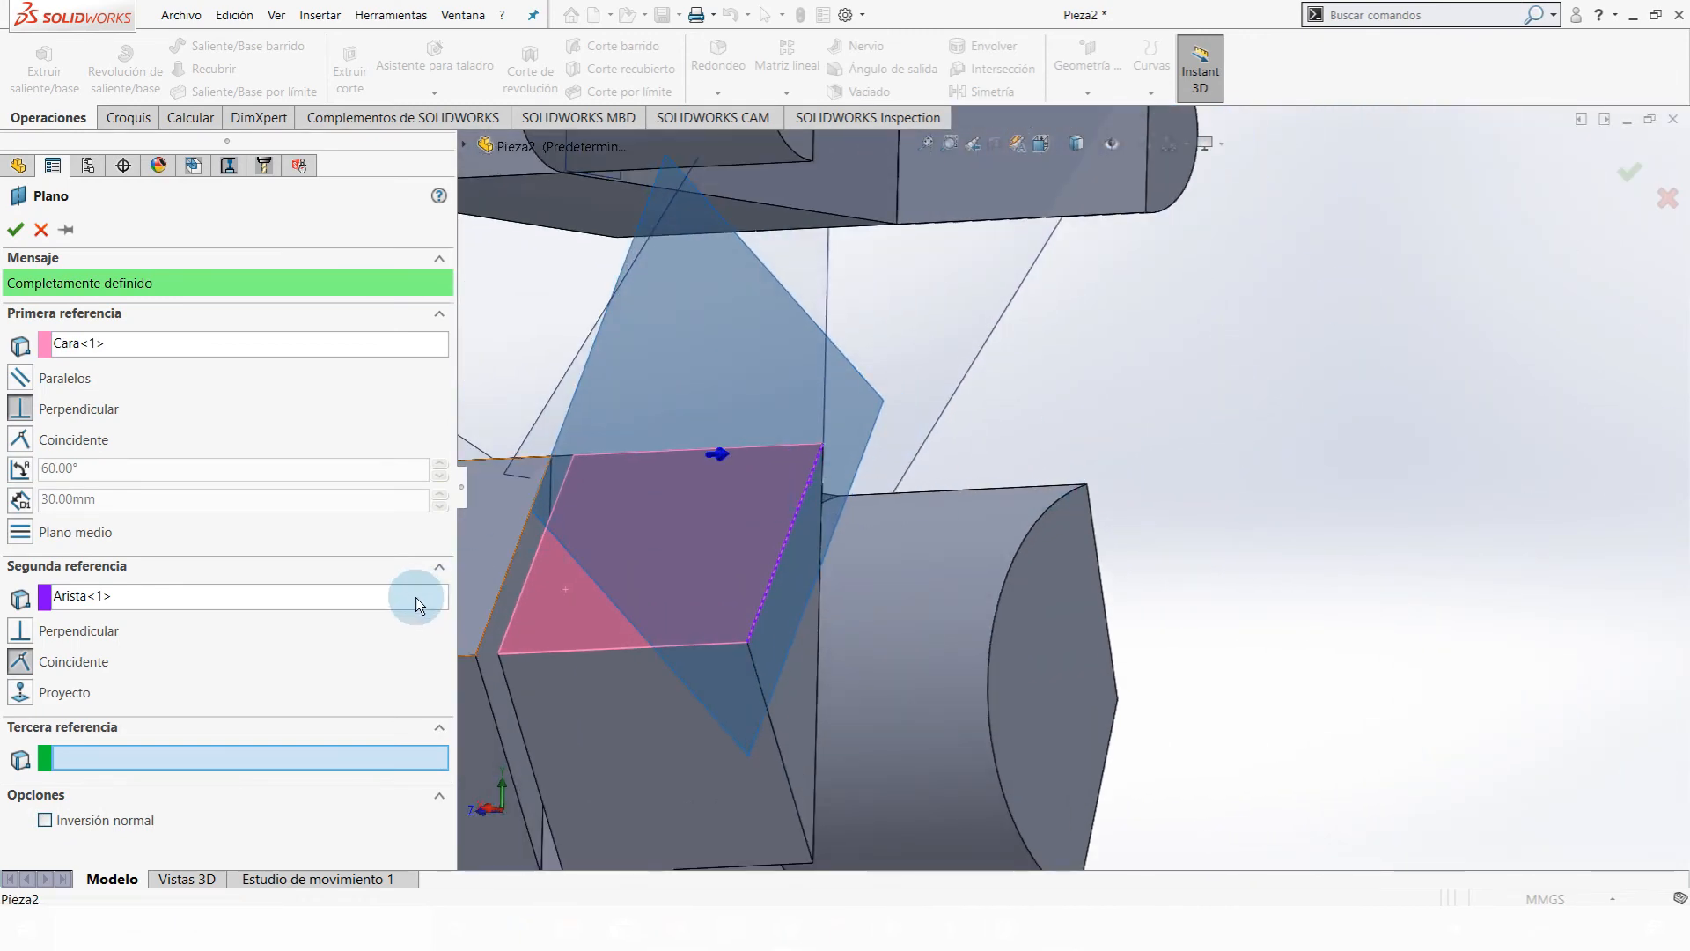
{"action": "left_click", "coordinate": [26, 471]}
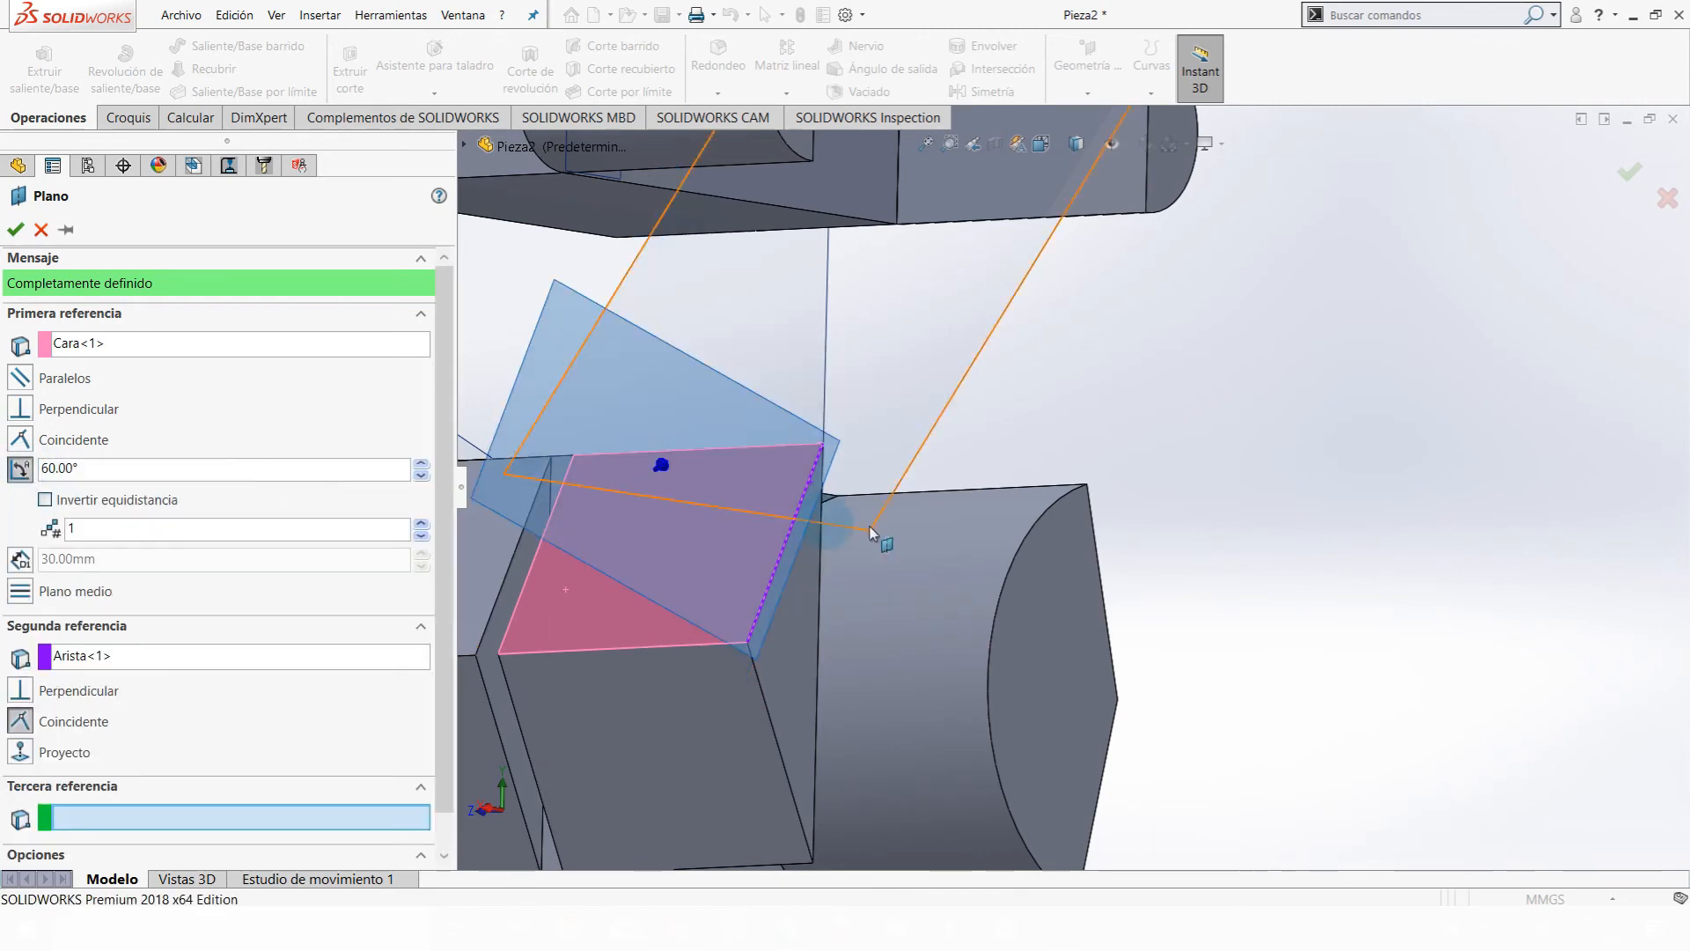
{"action": "scroll", "coordinate": [876, 530], "scroll_direction": "up", "scroll_amount": 3}
{"action": "middle_click_drag", "start_coordinate": [875, 530], "coordinate": [967, 539]}
{"action": "key", "text": "Return"}
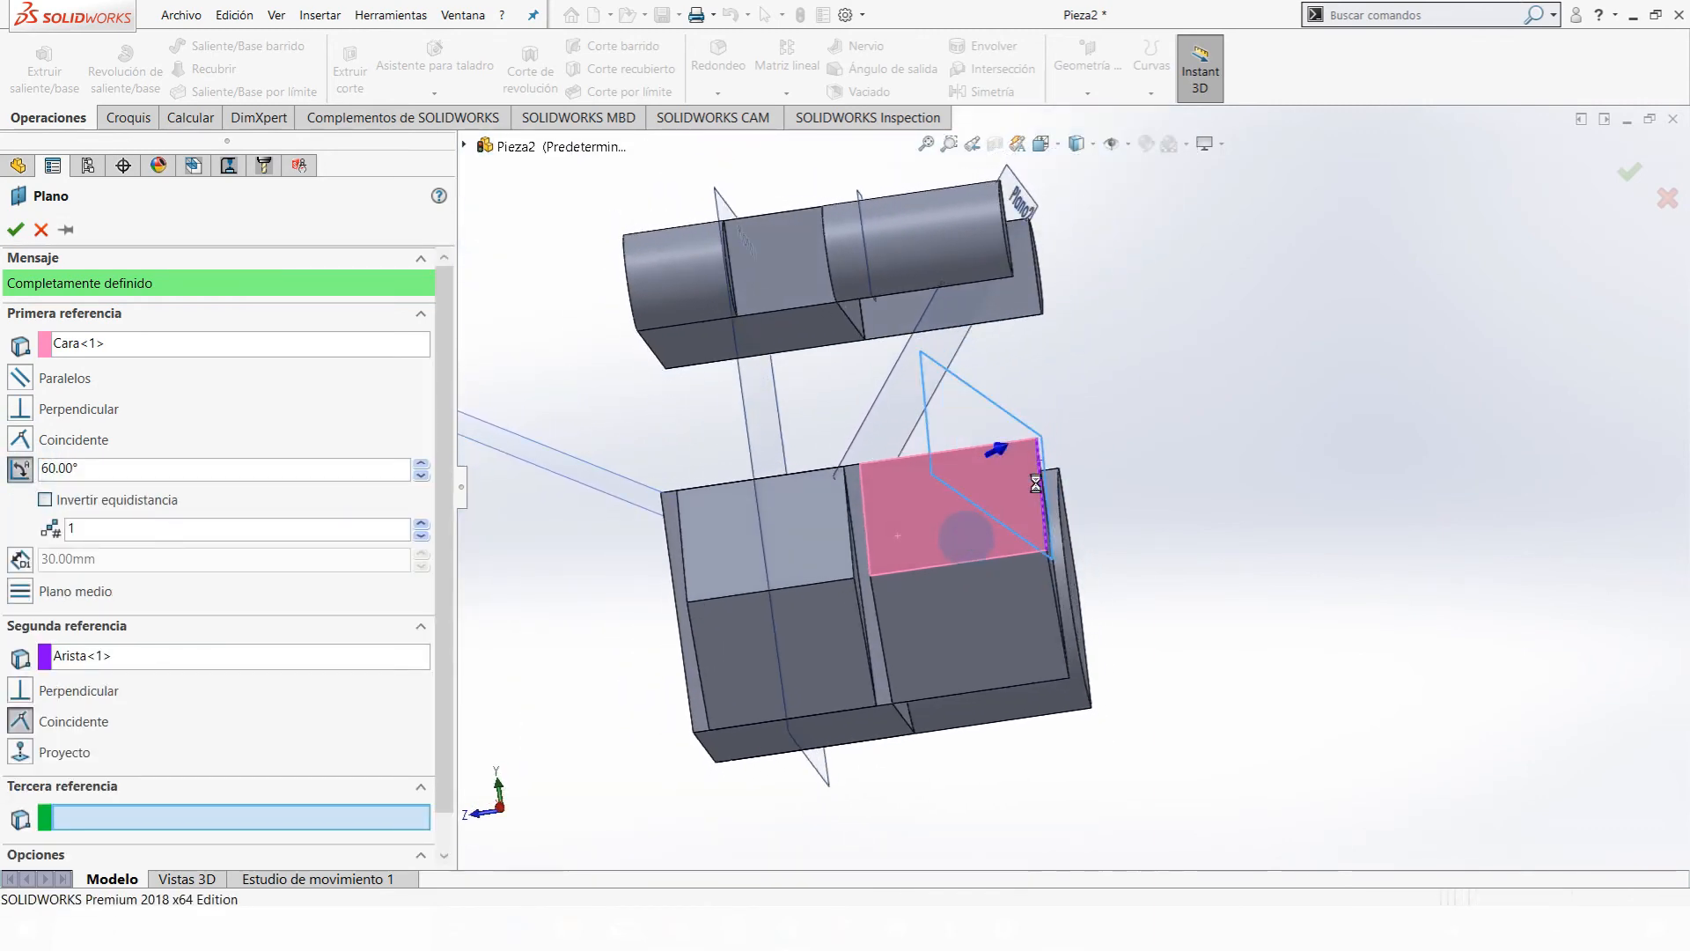
{"action": "scroll", "coordinate": [985, 480], "scroll_direction": "up", "scroll_amount": 2}
{"action": "middle_click_drag", "start_coordinate": [989, 472], "coordinate": [974, 512]}
{"action": "scroll", "coordinate": [1101, 451], "scroll_direction": "down", "scroll_amount": 2}
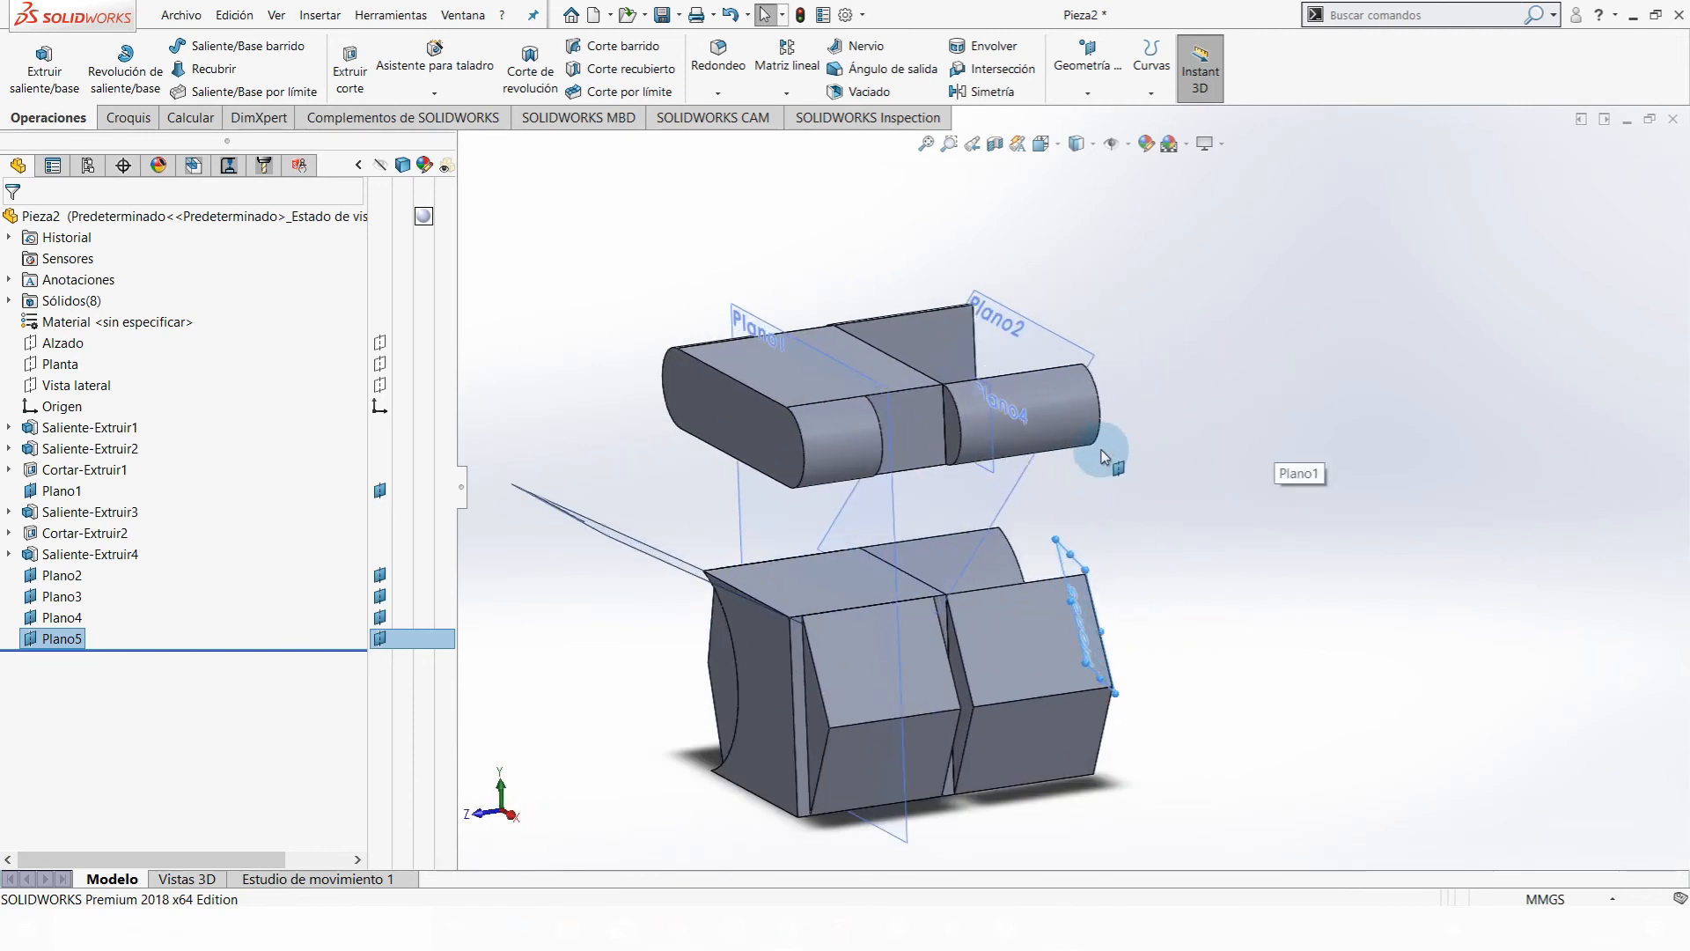
{"action": "middle_click_drag", "start_coordinate": [1170, 516], "coordinate": [1002, 480]}
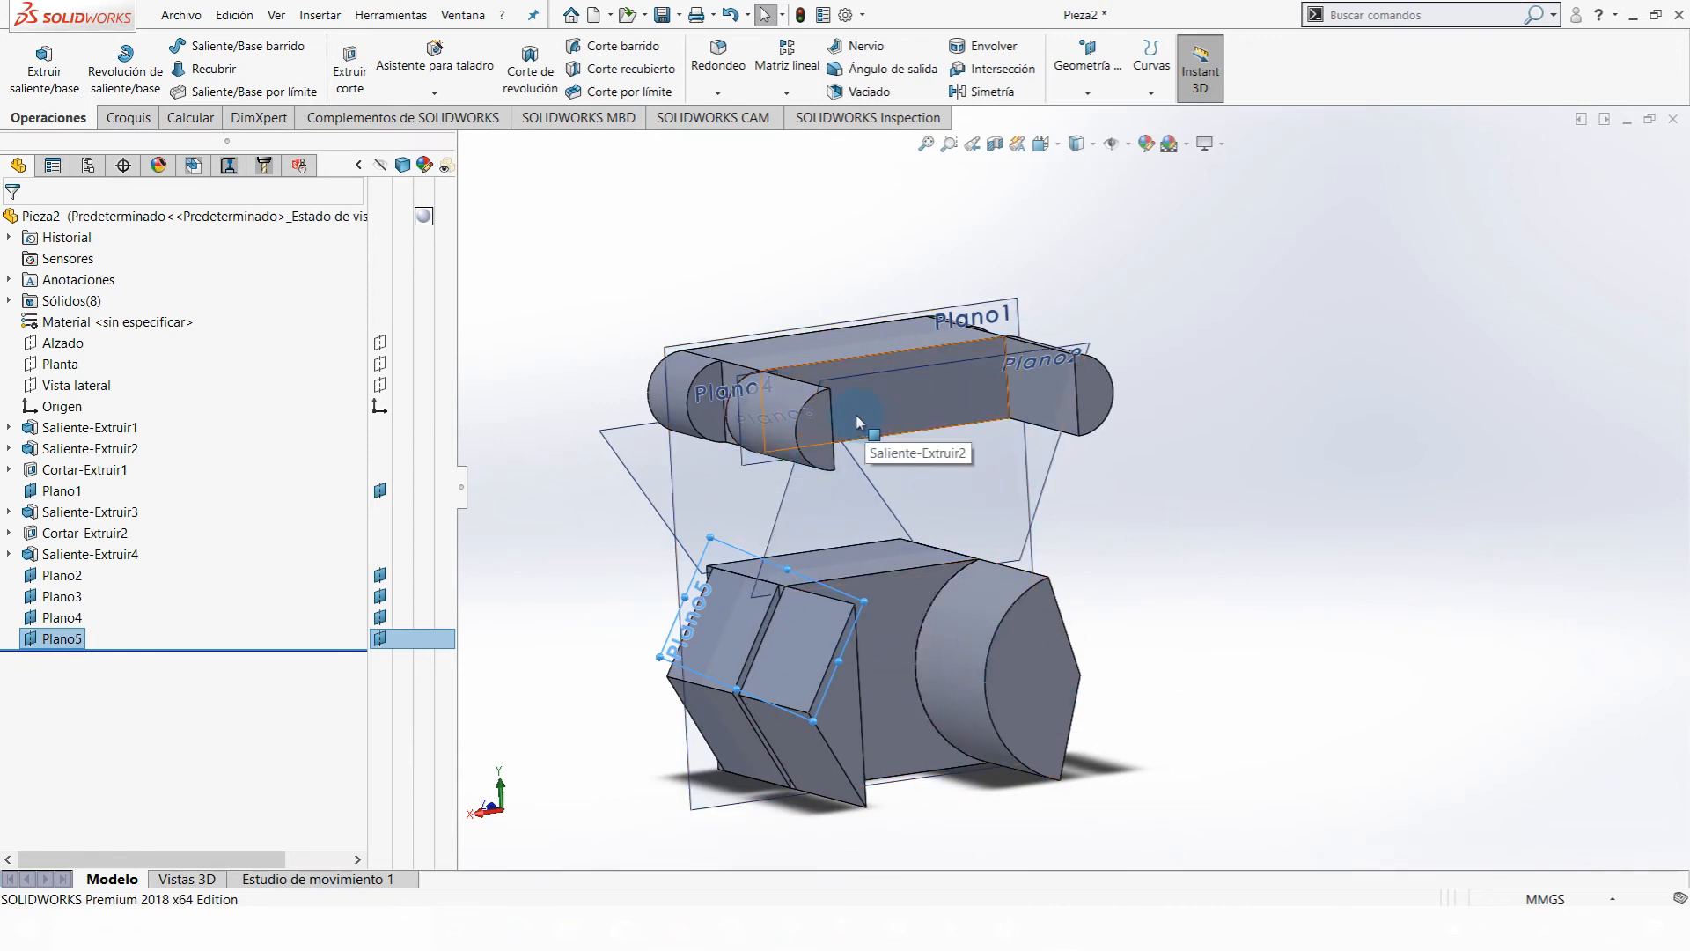
- Start a reference axis and remove the preselected Plano5 from its selections
{"action": "middle_click_drag", "start_coordinate": [688, 579], "coordinate": [819, 573]}
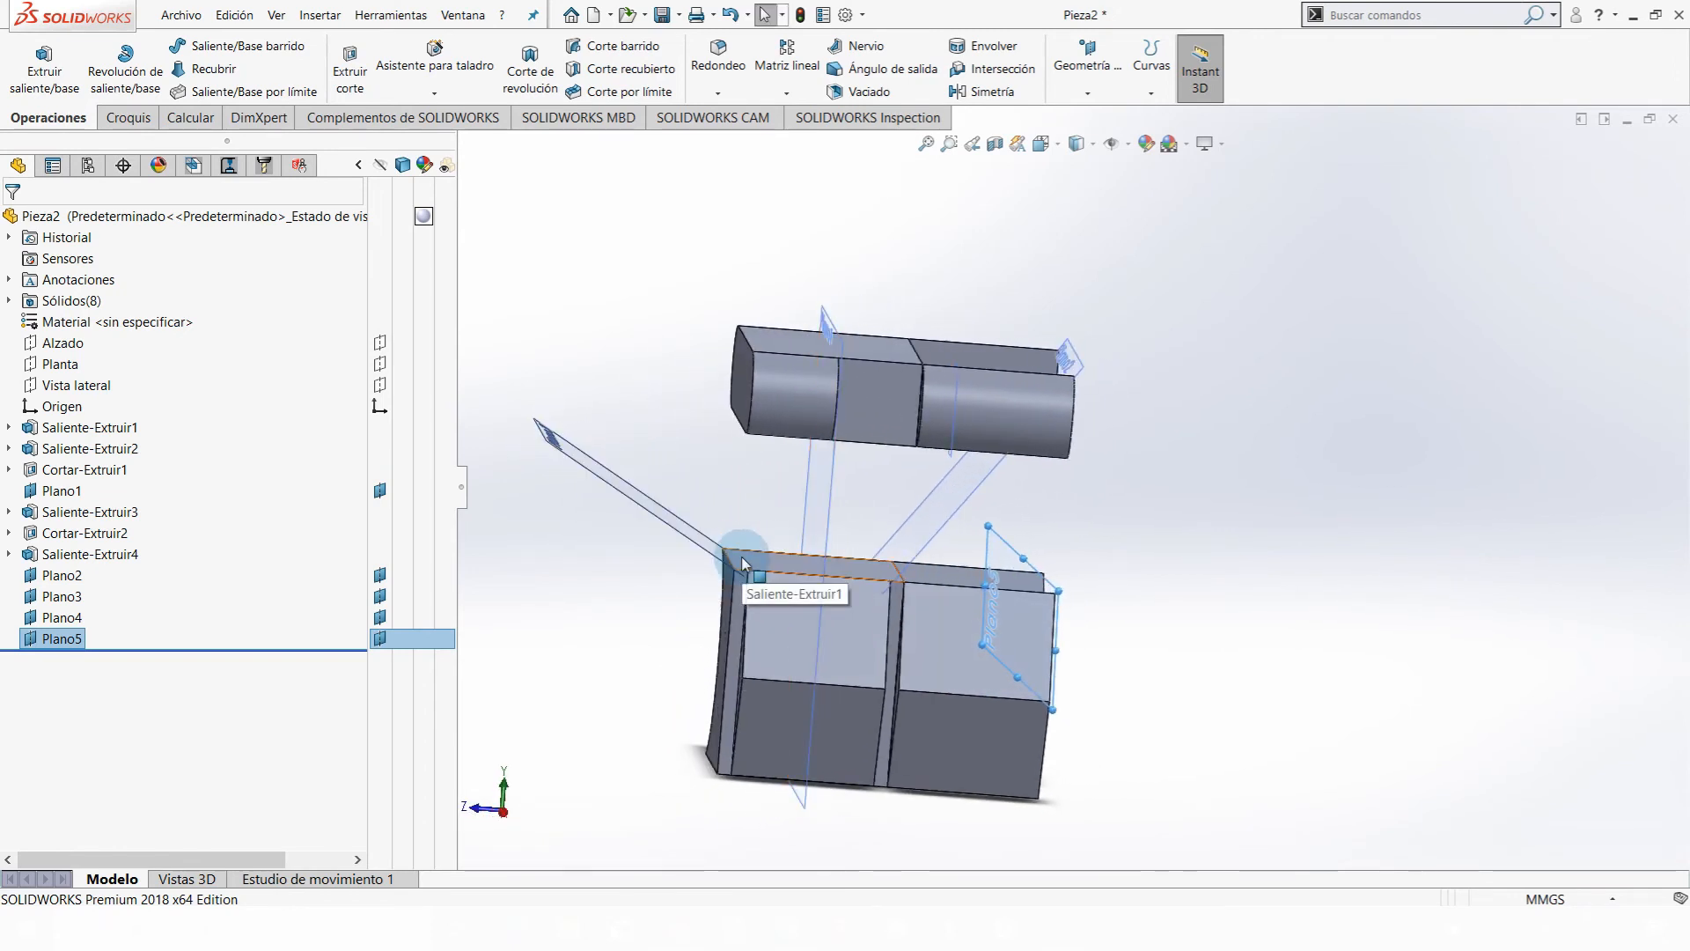
{"action": "key", "text": "ctrl+1"}
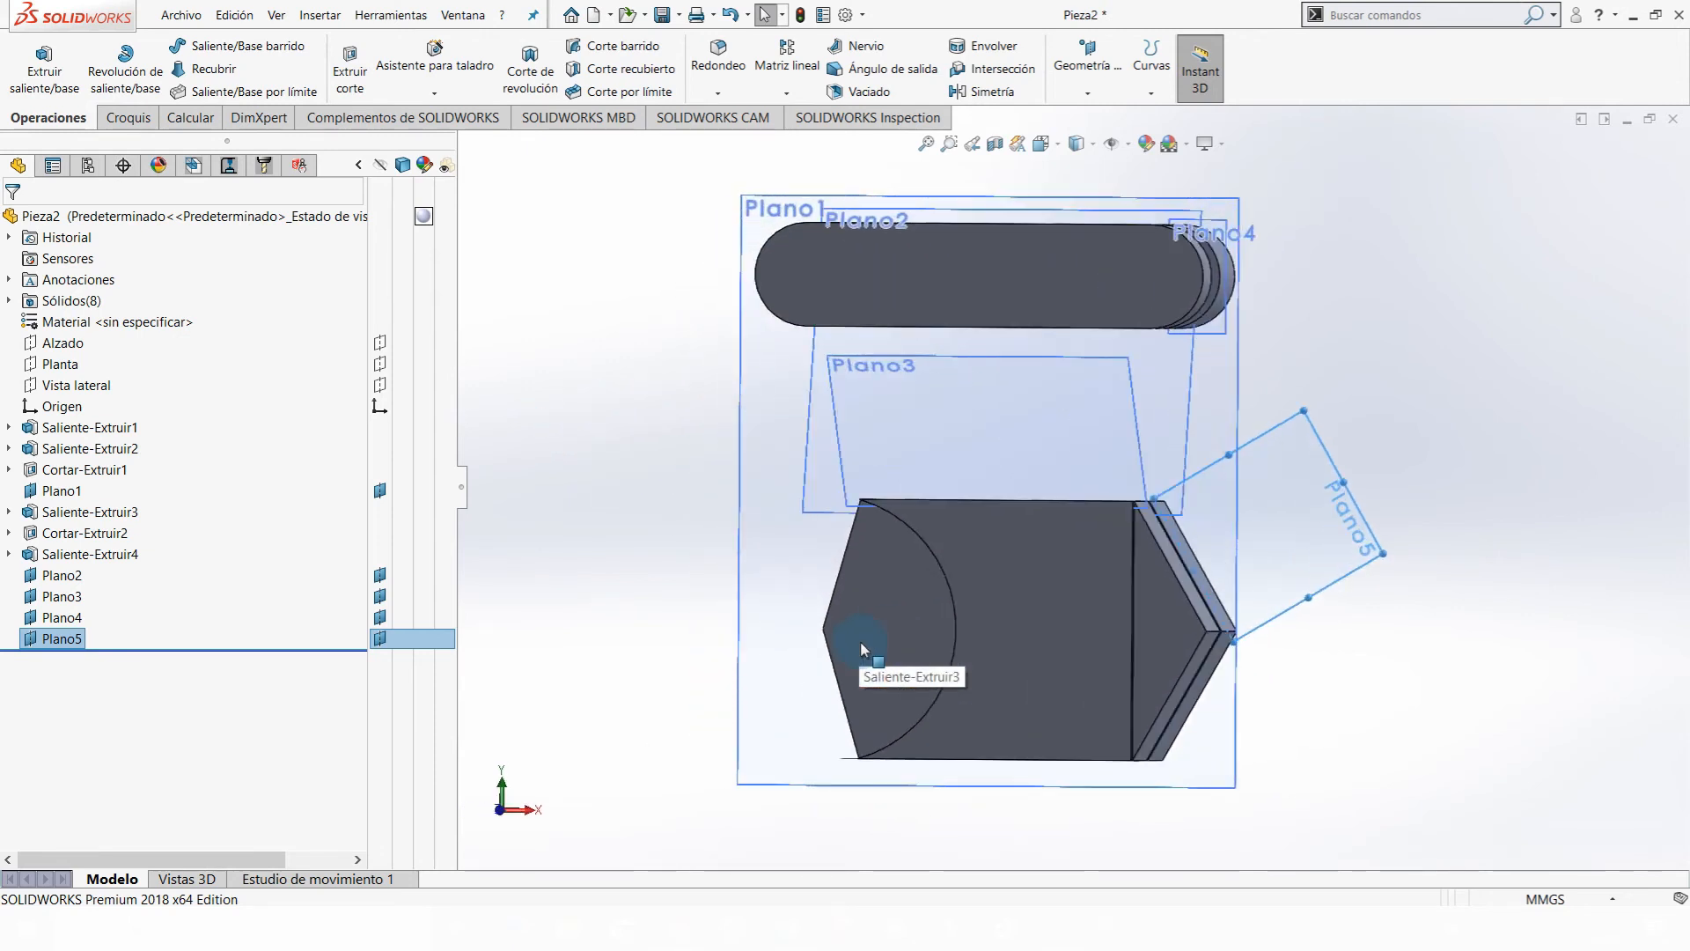
{"action": "left_click", "coordinate": [1072, 84]}
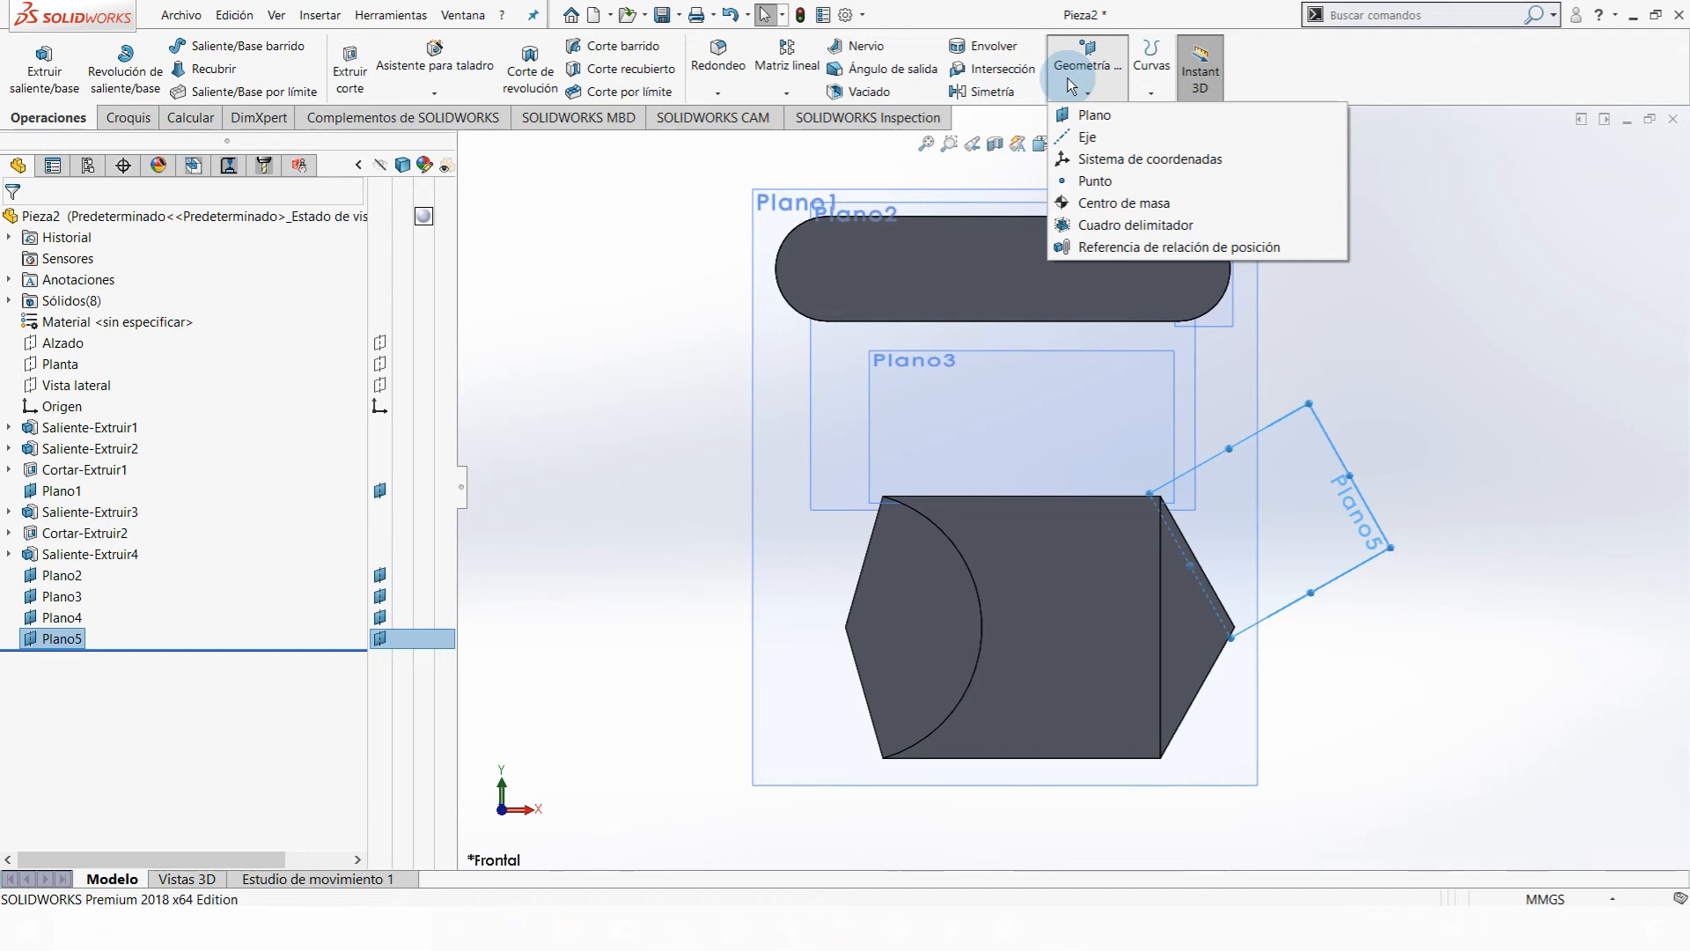
{"action": "left_click", "coordinate": [1097, 146]}
{"action": "middle_click_drag", "start_coordinate": [798, 565], "coordinate": [1074, 377]}
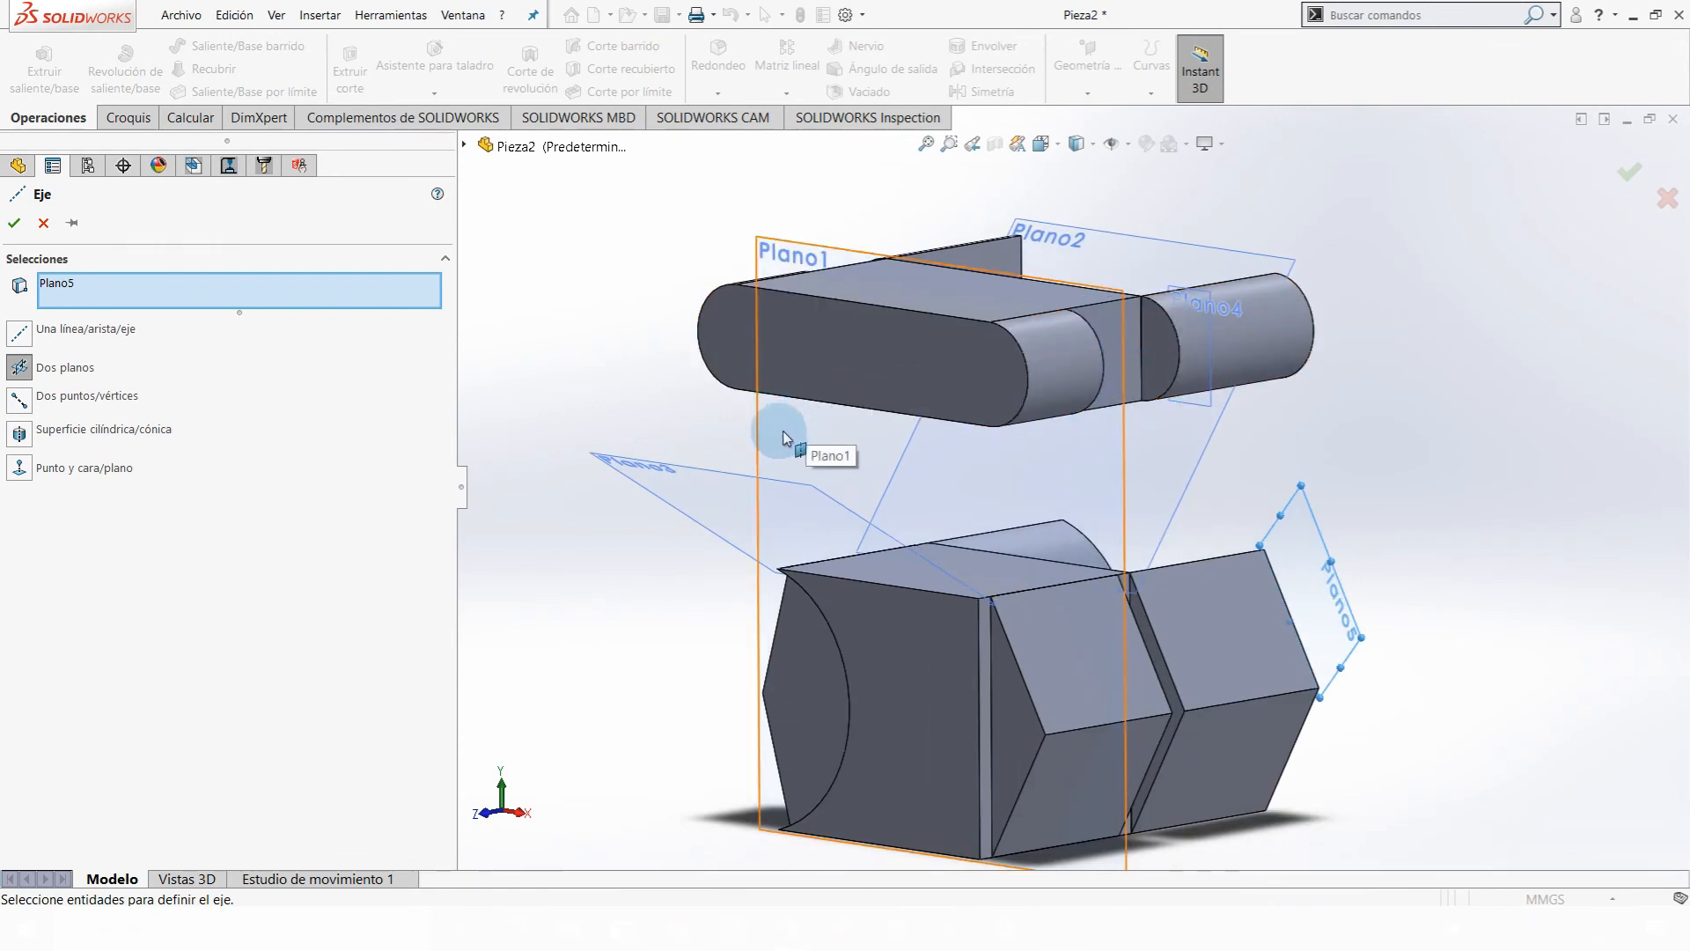
{"action": "middle_click_drag", "start_coordinate": [1301, 358], "coordinate": [1053, 423]}
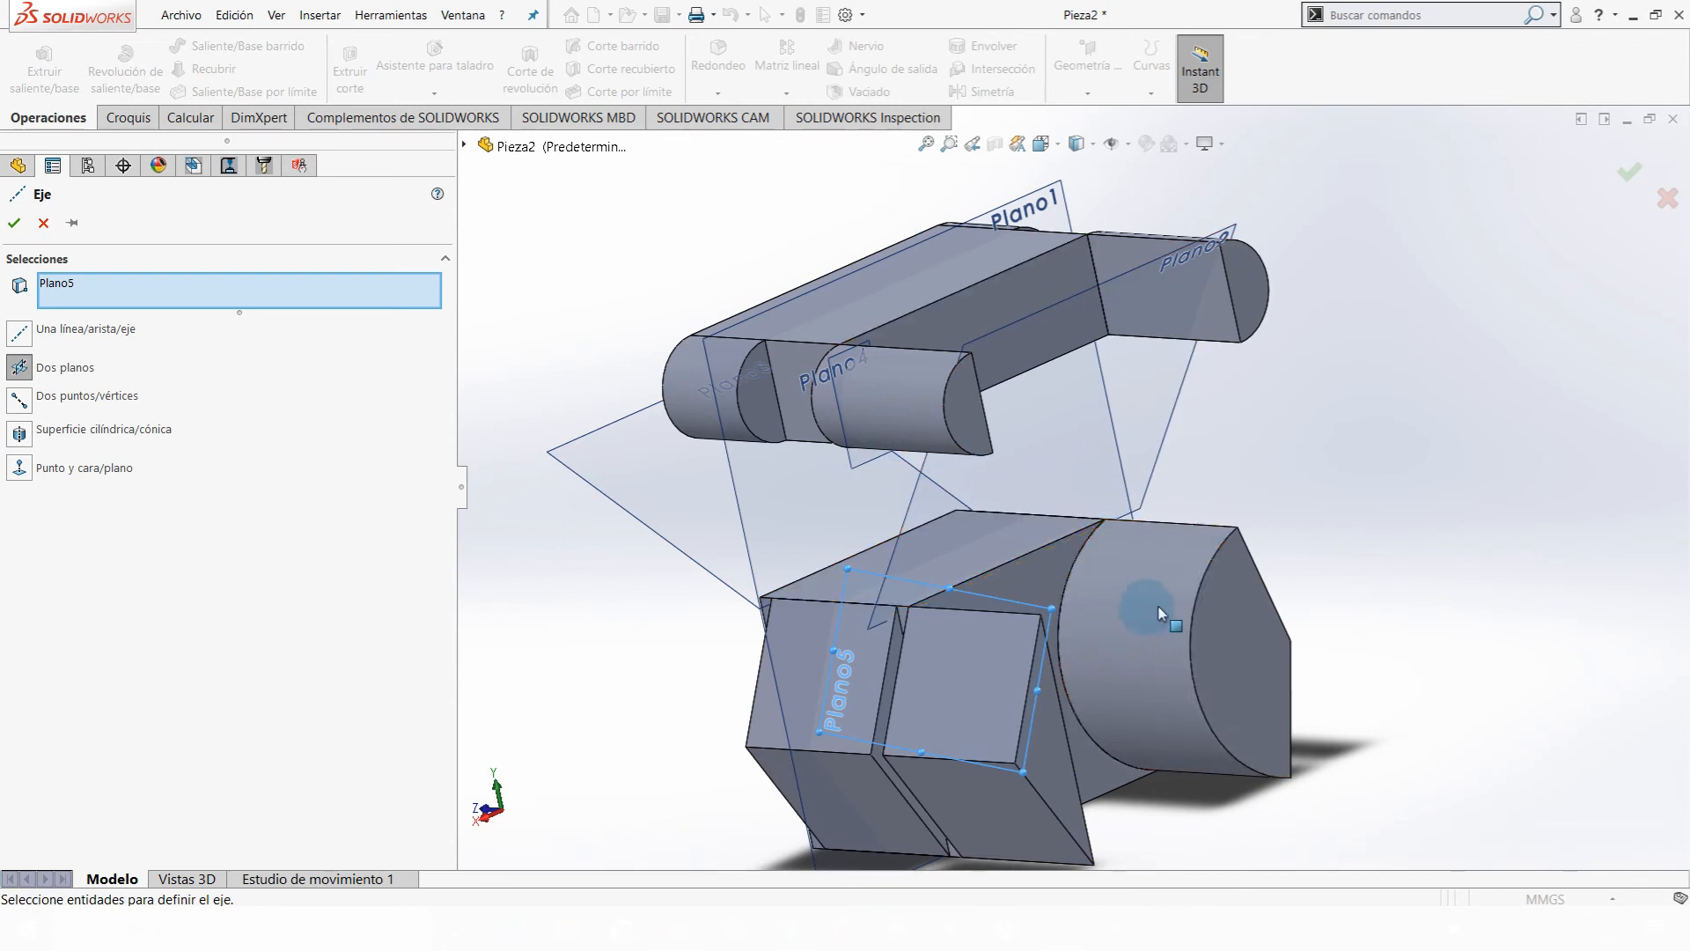
{"action": "left_click", "coordinate": [77, 295]}
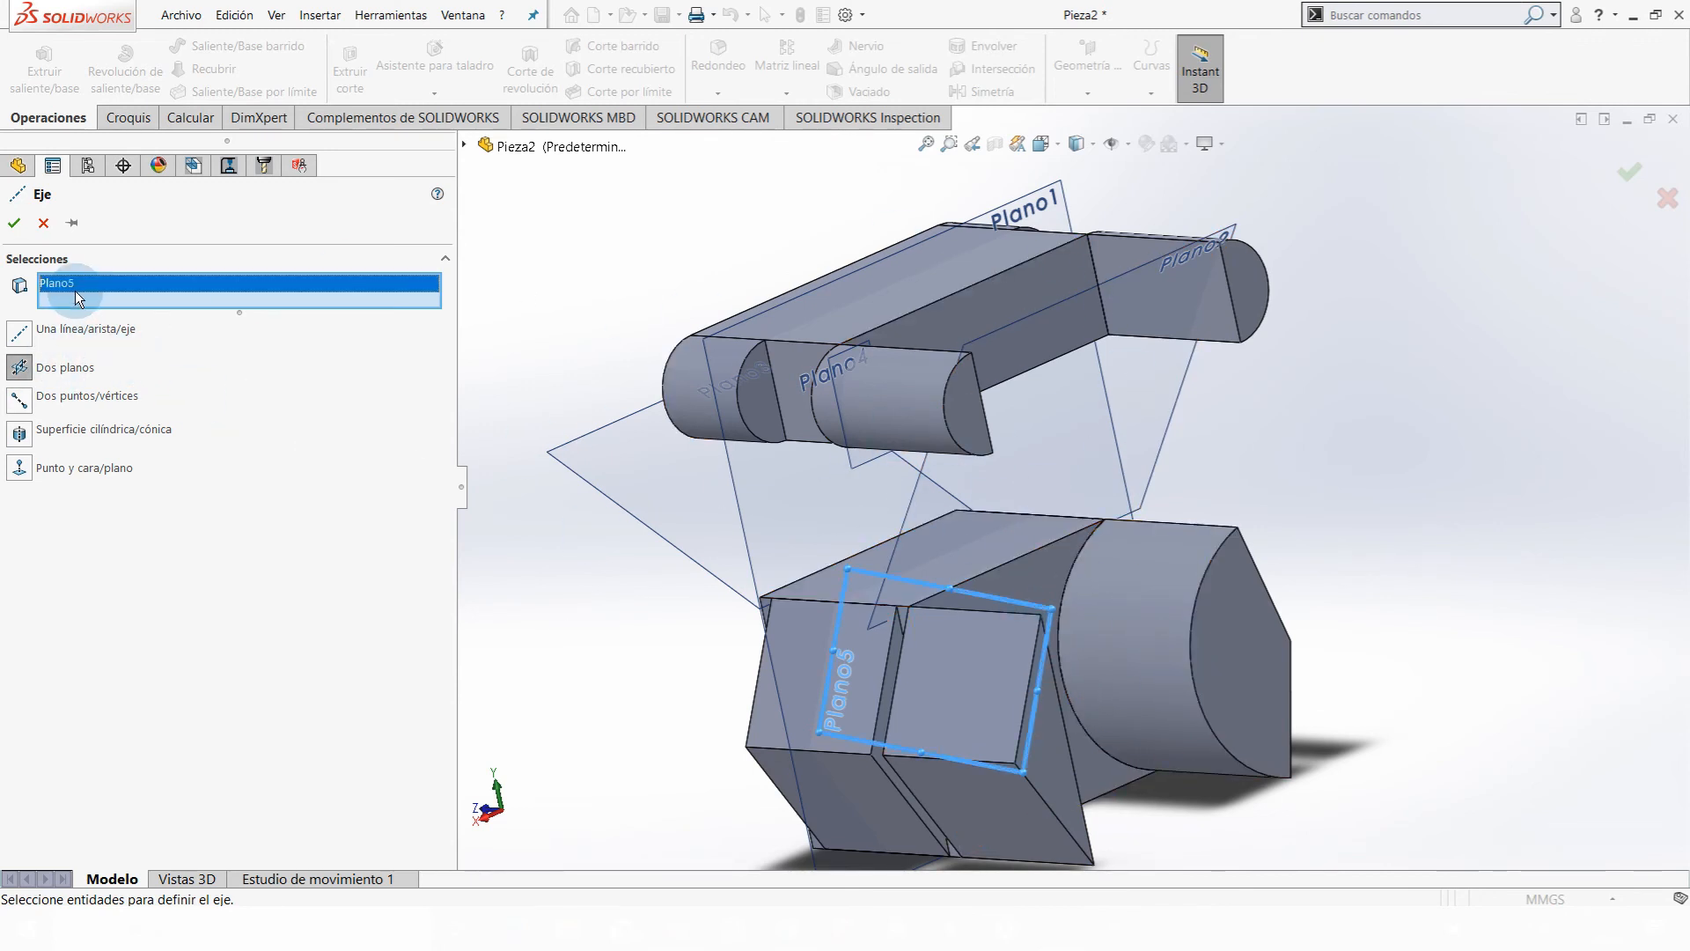
{"action": "key", "text": "Delete"}
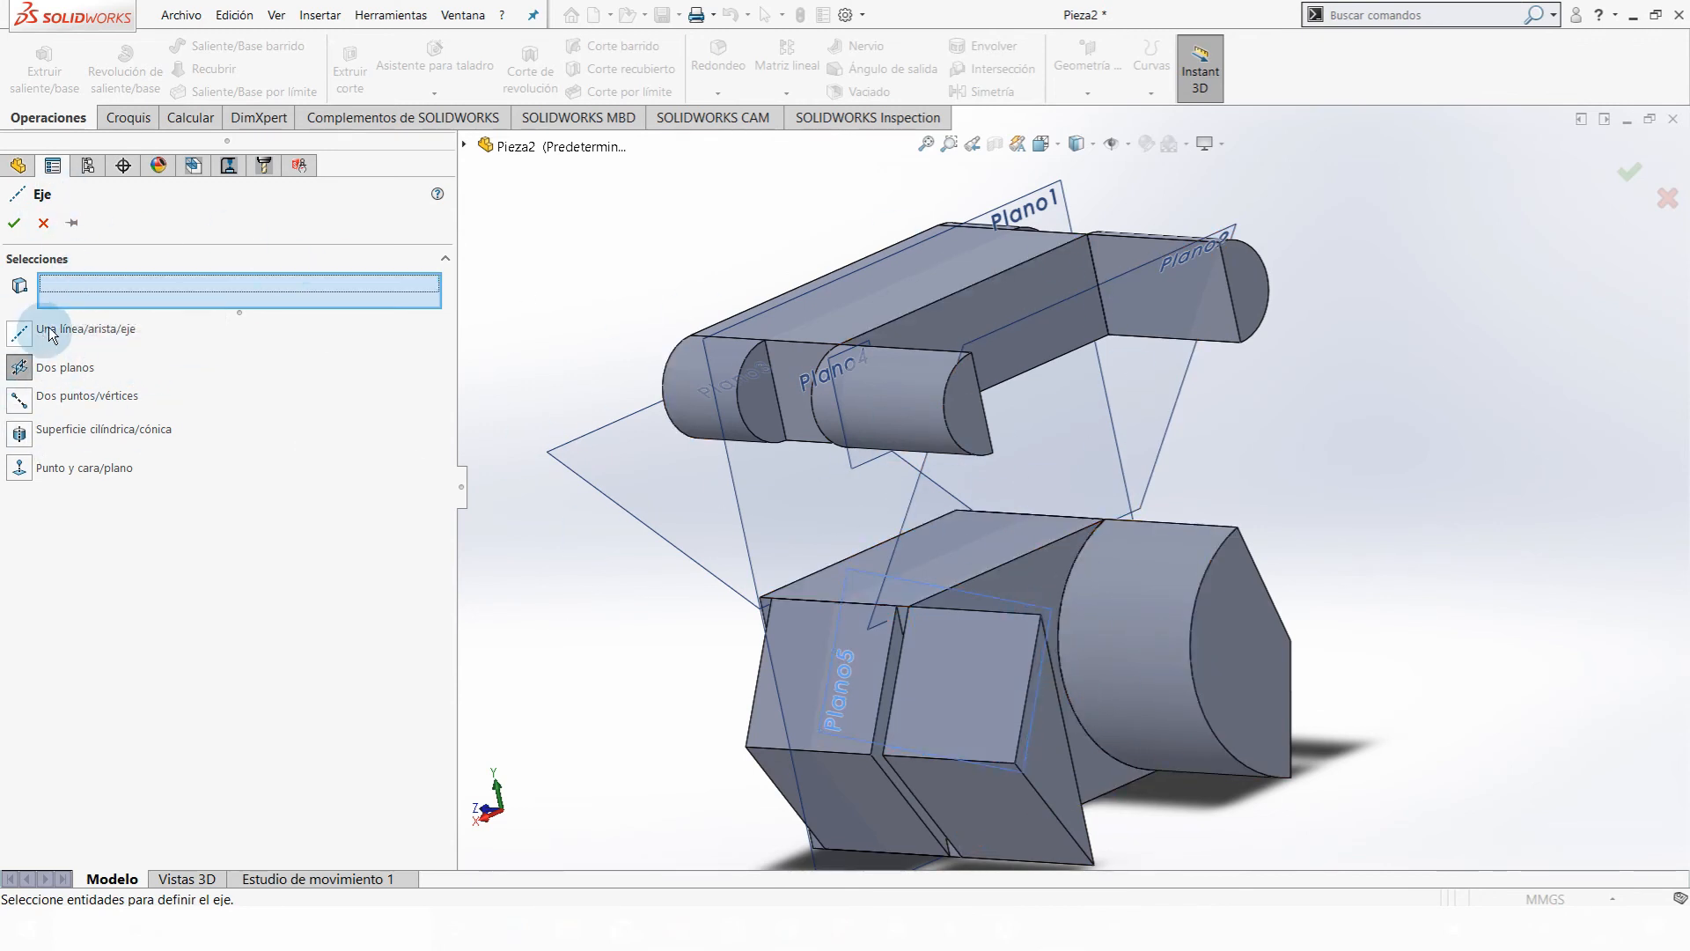
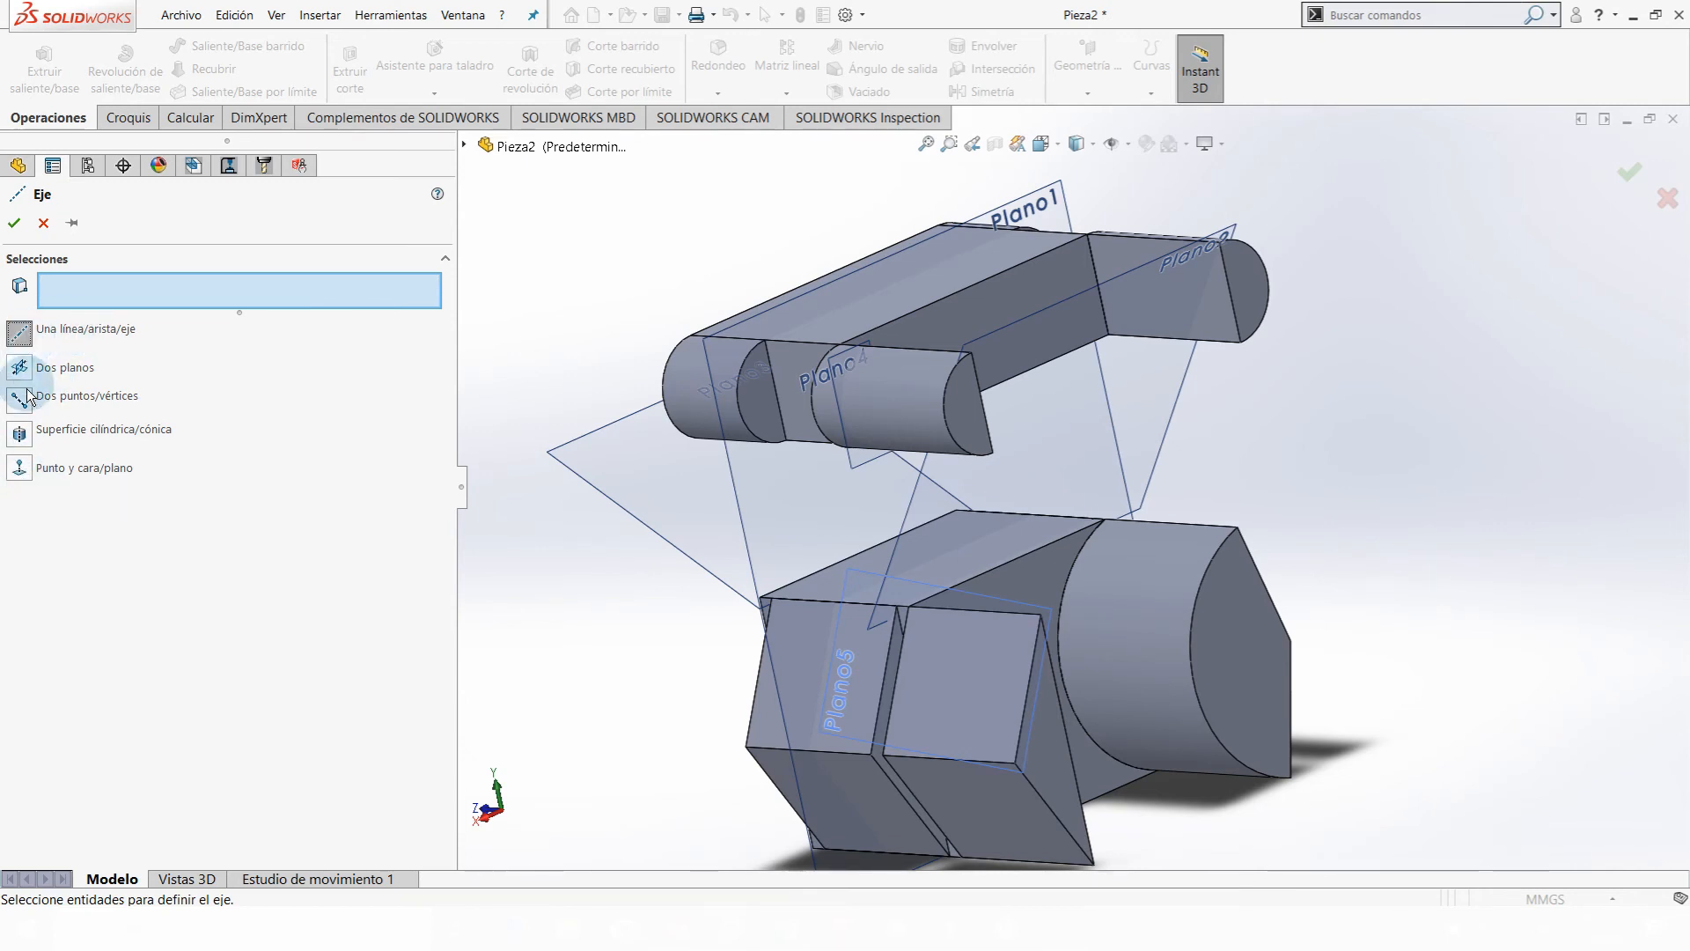
- Define the axis by a single line/edge, using the straight vertical edge on the end of the upper body's rounded arm, and accept it
{"action": "left_click", "coordinate": [16, 328]}
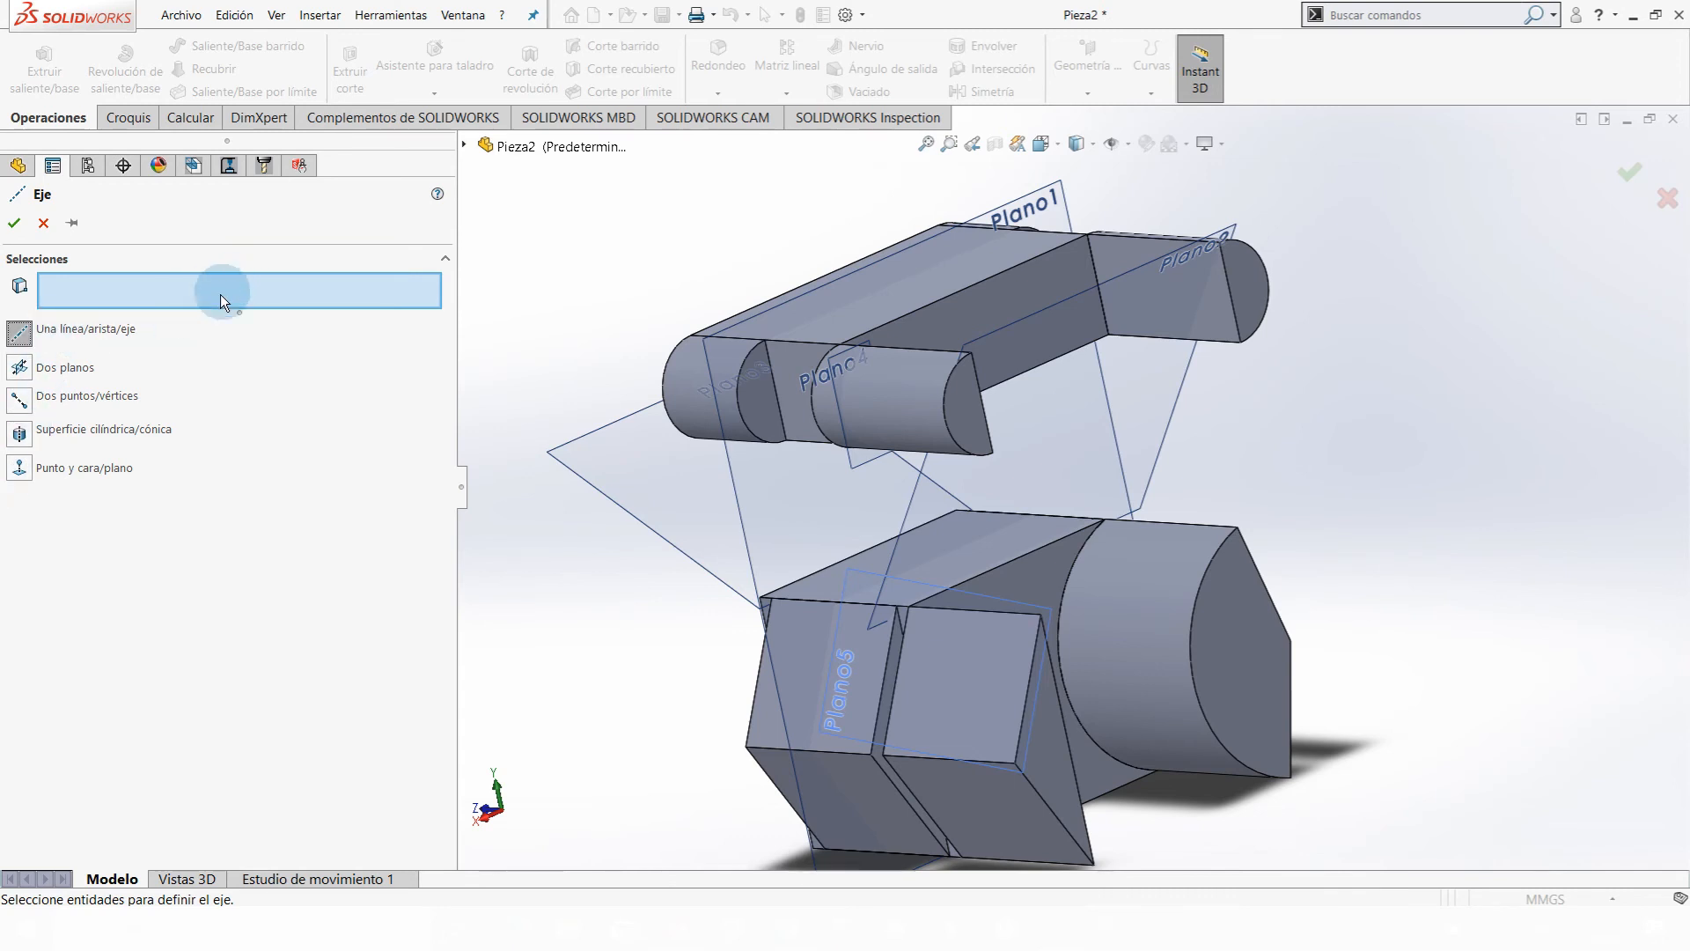
{"action": "left_click", "coordinate": [972, 354]}
{"action": "scroll", "coordinate": [1228, 259], "scroll_direction": "down", "scroll_amount": 2}
{"action": "middle_click_drag", "start_coordinate": [1196, 301], "coordinate": [1170, 332]}
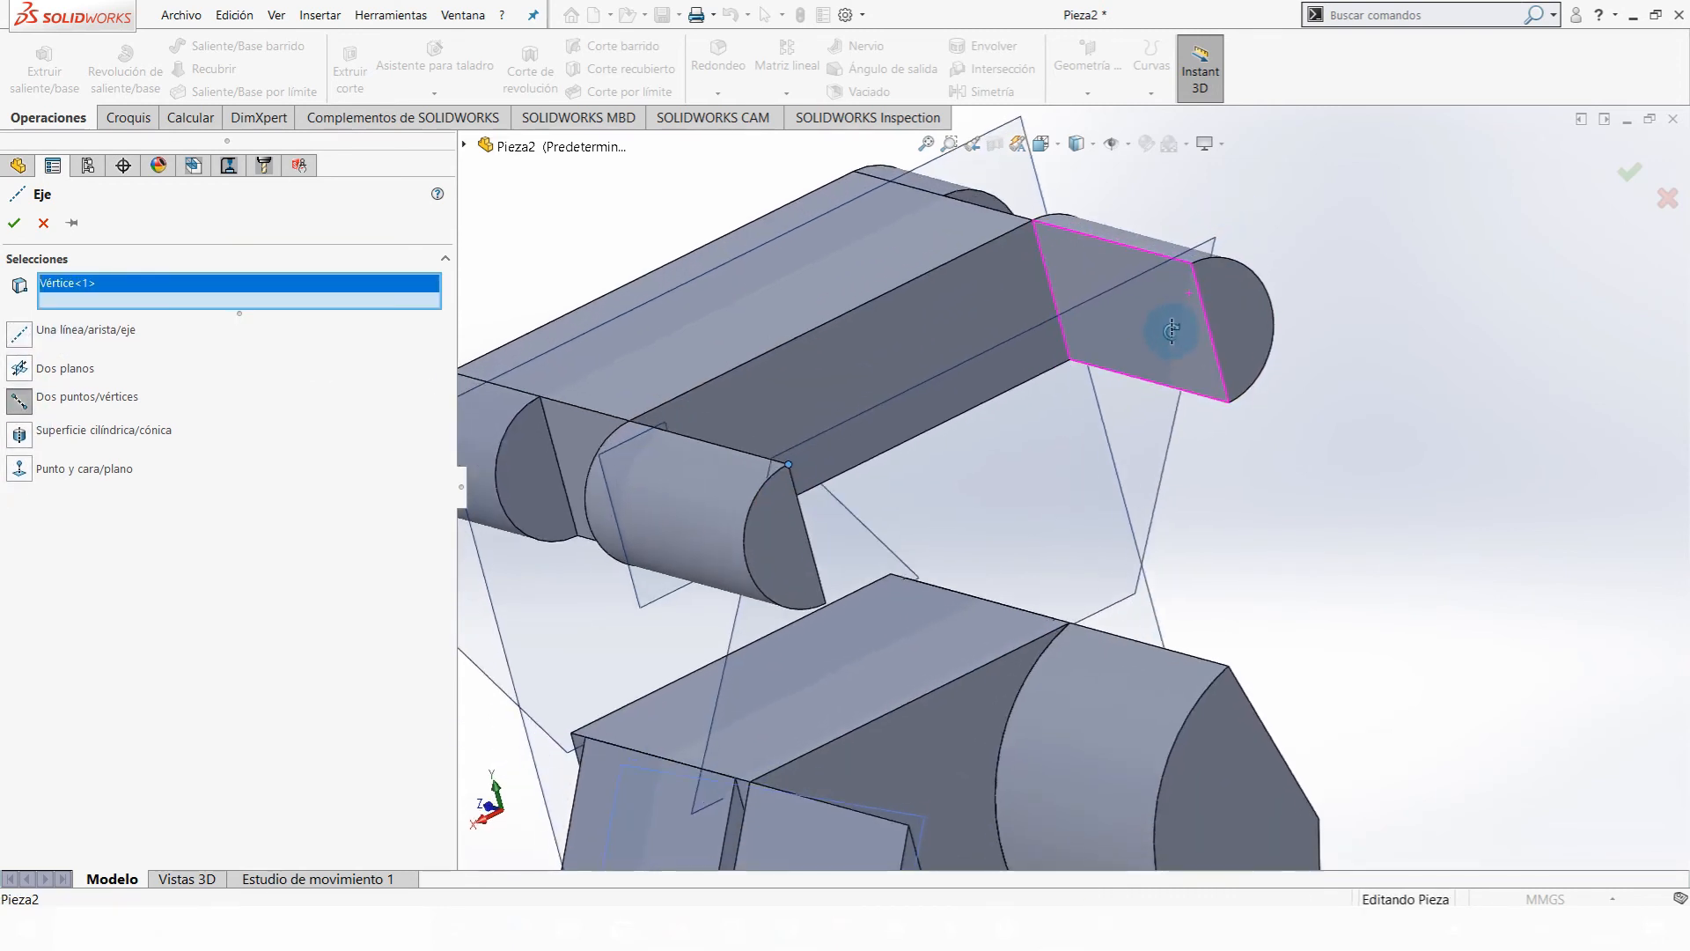
{"action": "right_click", "coordinate": [71, 283]}
{"action": "left_click", "coordinate": [97, 314]}
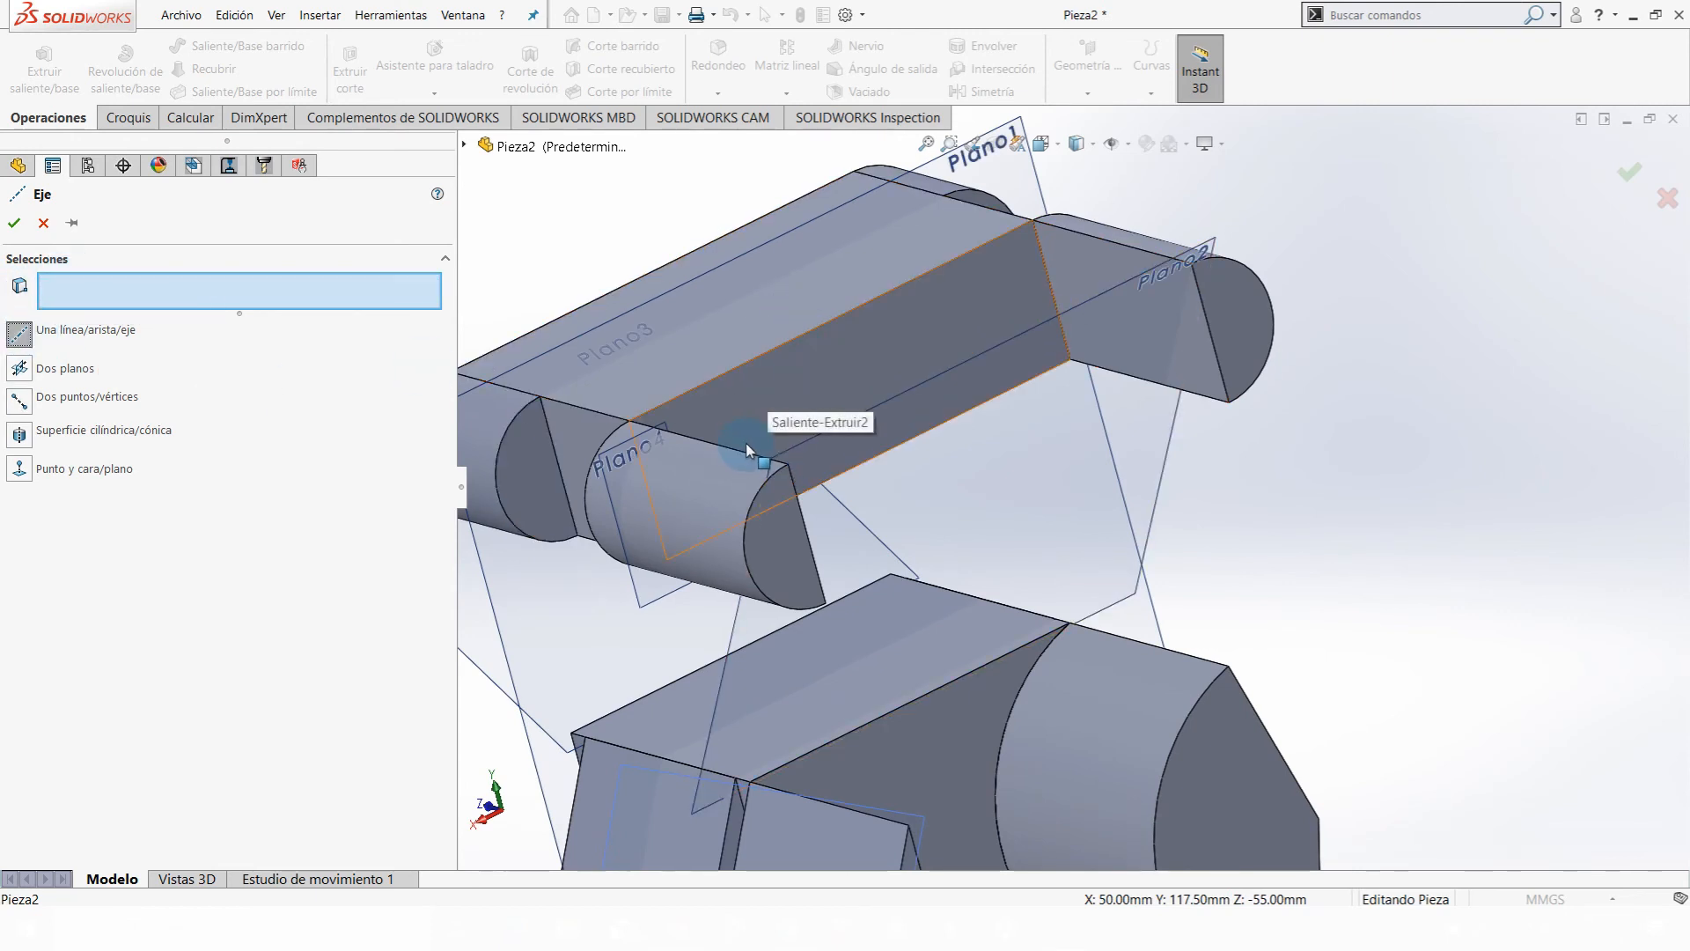
{"action": "left_click", "coordinate": [796, 494]}
{"action": "scroll", "coordinate": [792, 497], "scroll_direction": "down", "scroll_amount": 3}
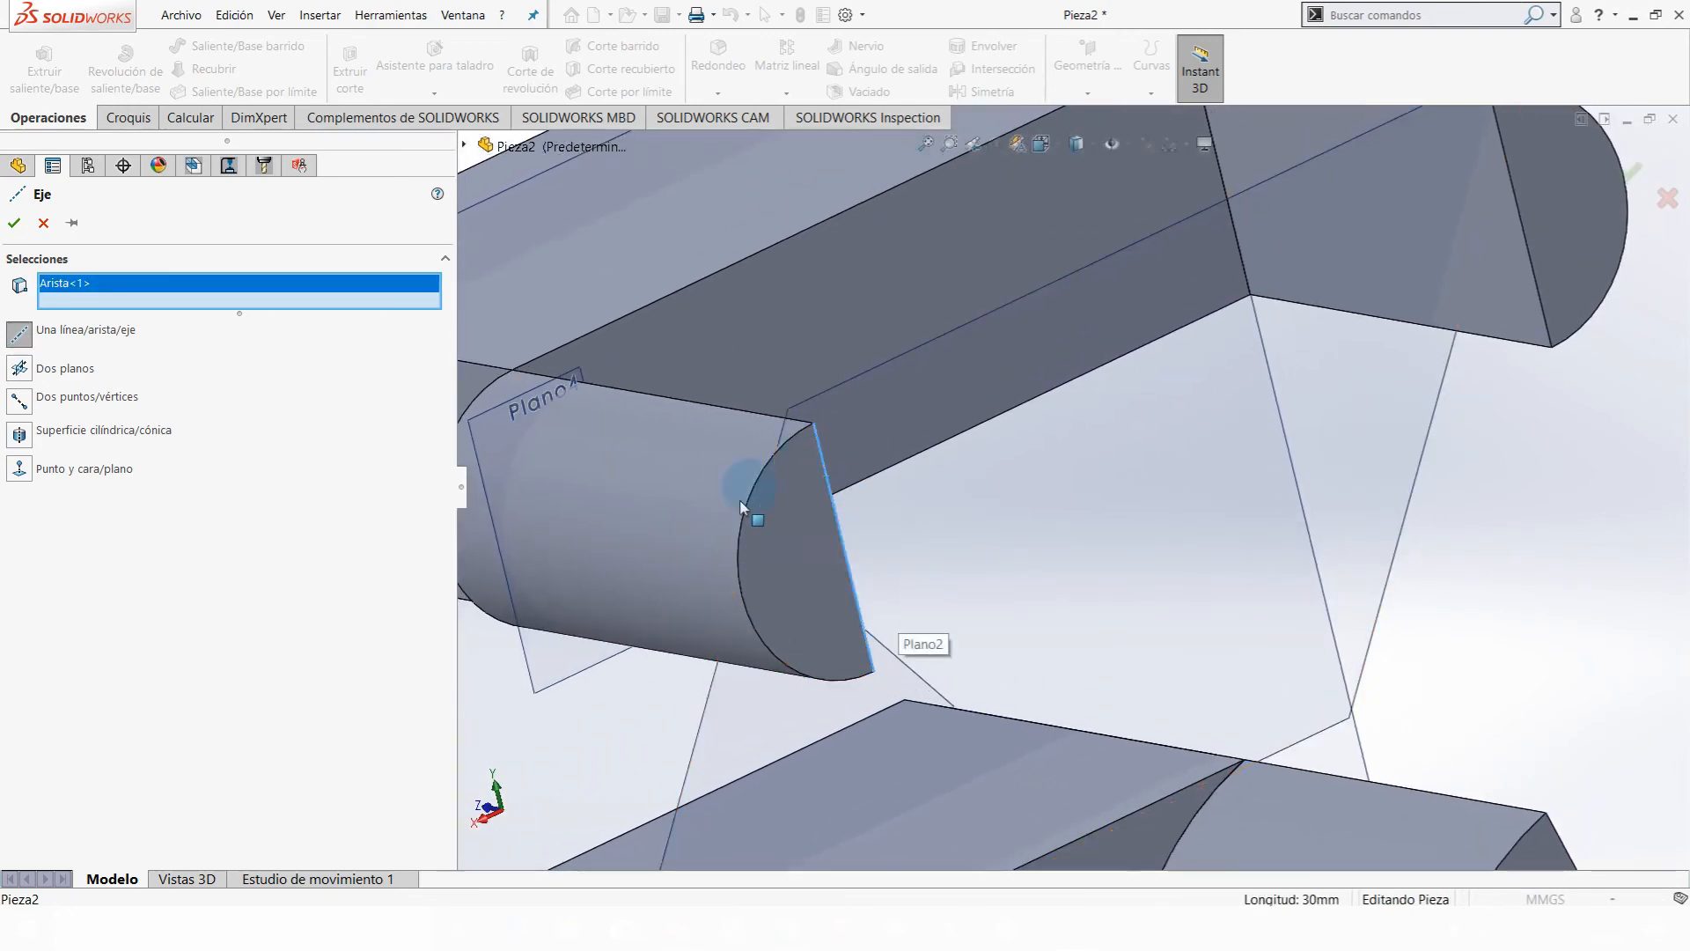
{"action": "middle_click_drag", "start_coordinate": [872, 573], "coordinate": [687, 572]}
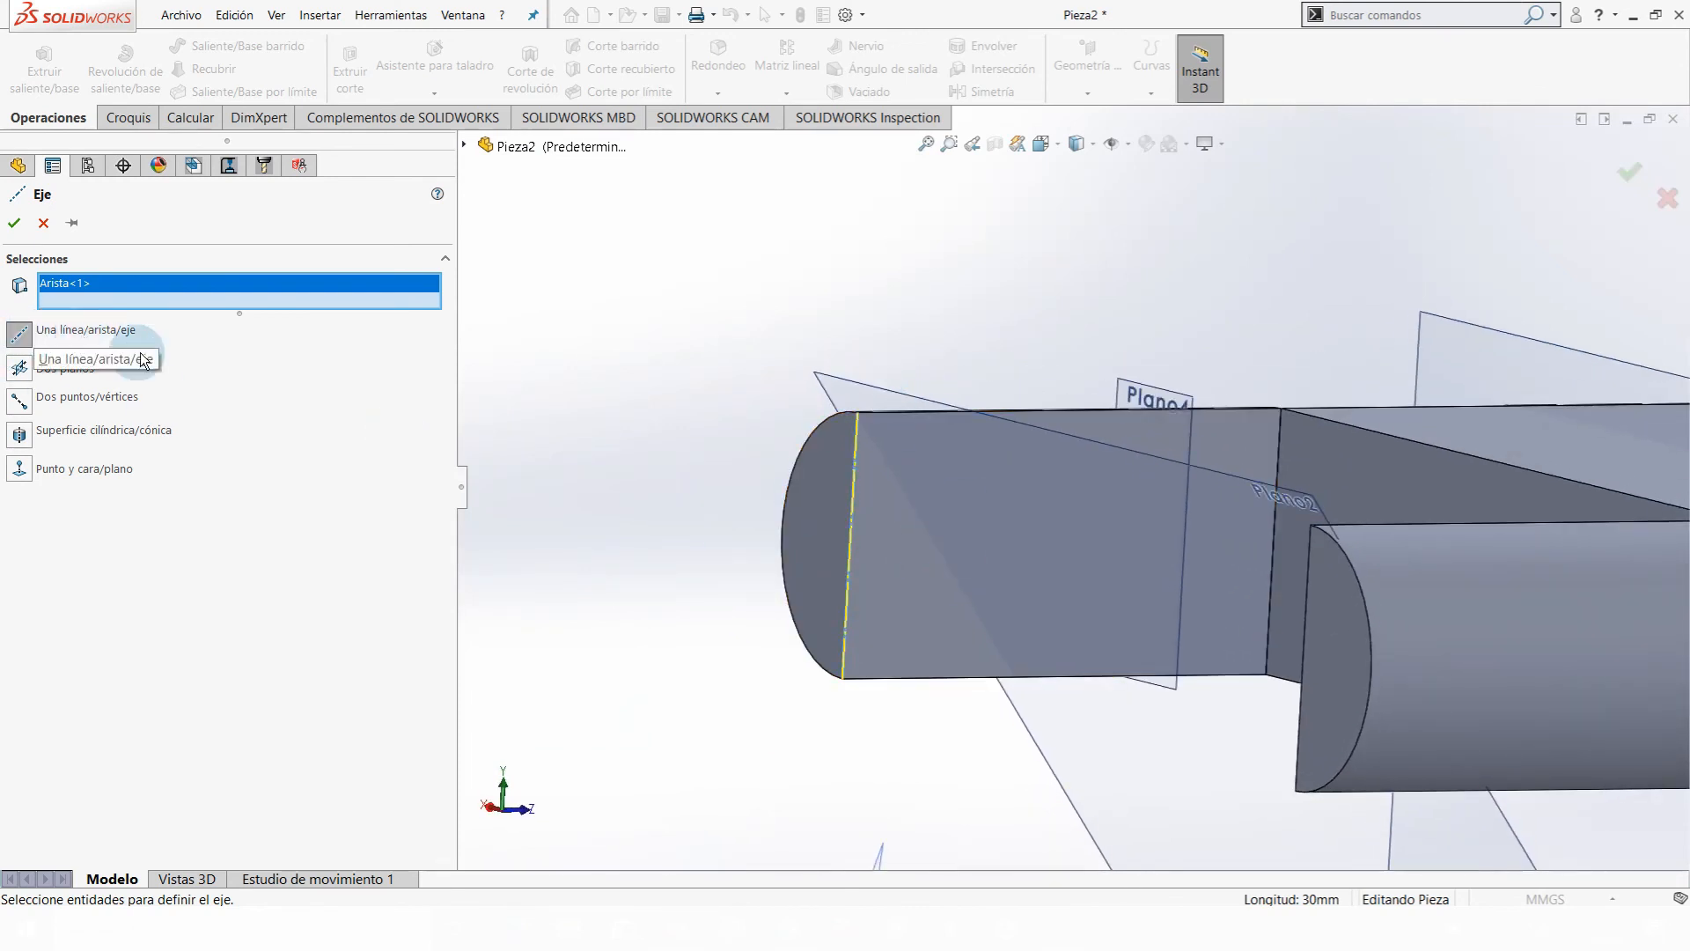
{"action": "left_click", "coordinate": [15, 224]}
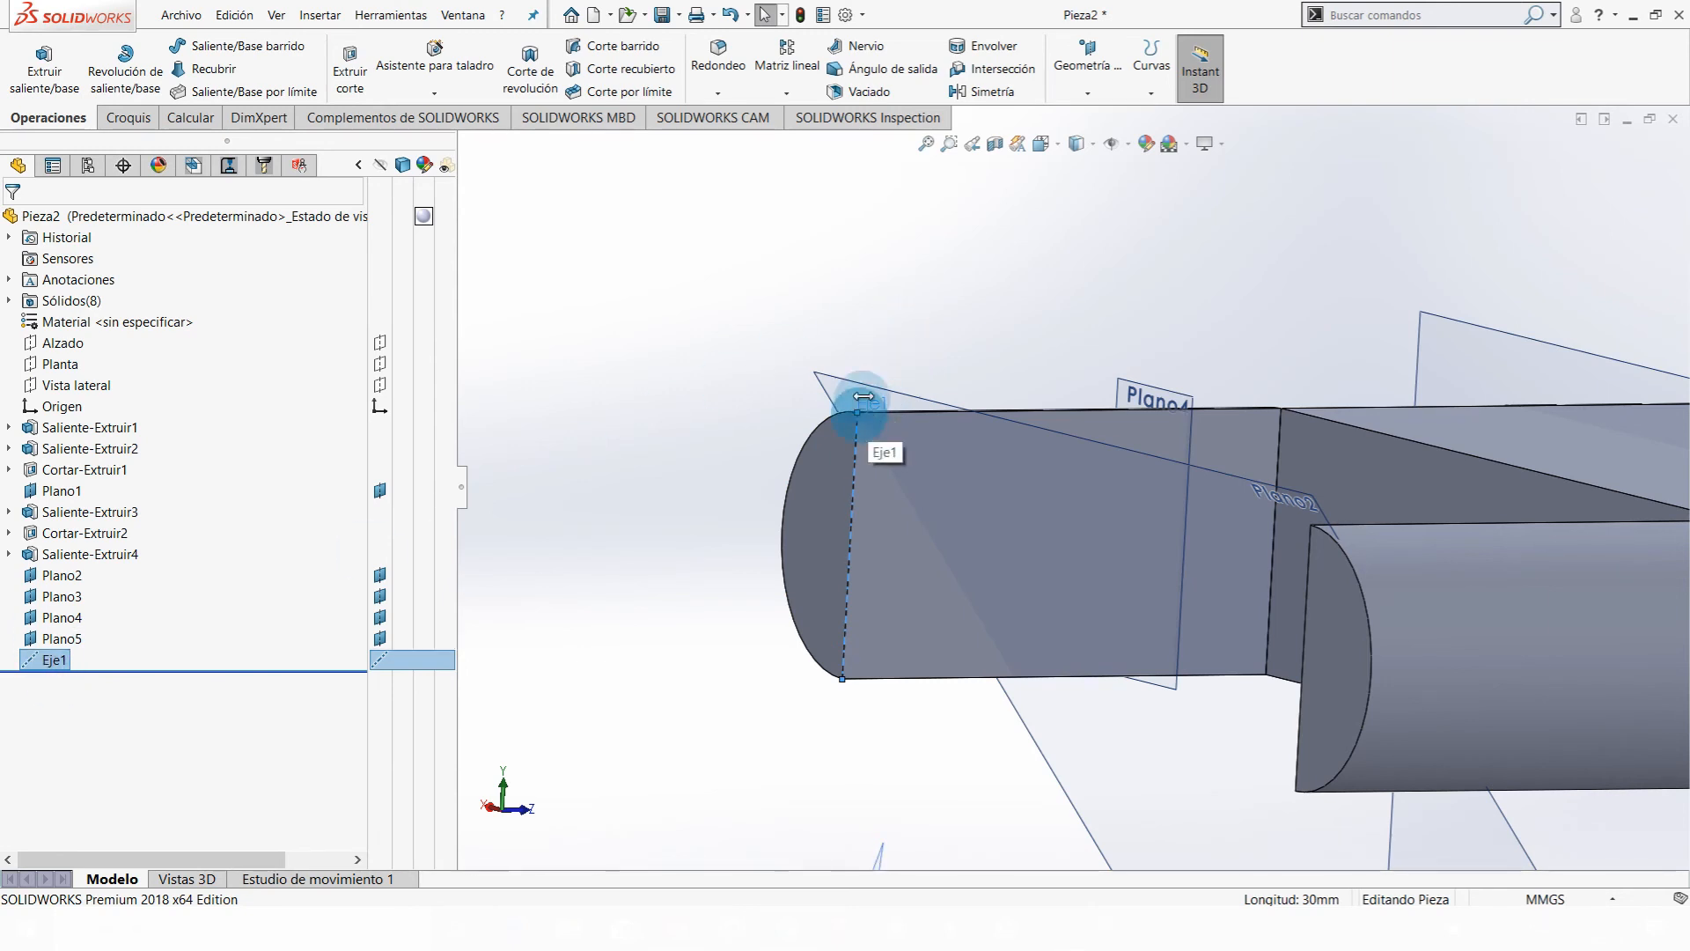
- Extend both ends of Eje1 beyond the arm's upper and lower faces, and deselect it
{"action": "left_click_drag", "start_coordinate": [858, 413], "coordinate": [867, 244]}
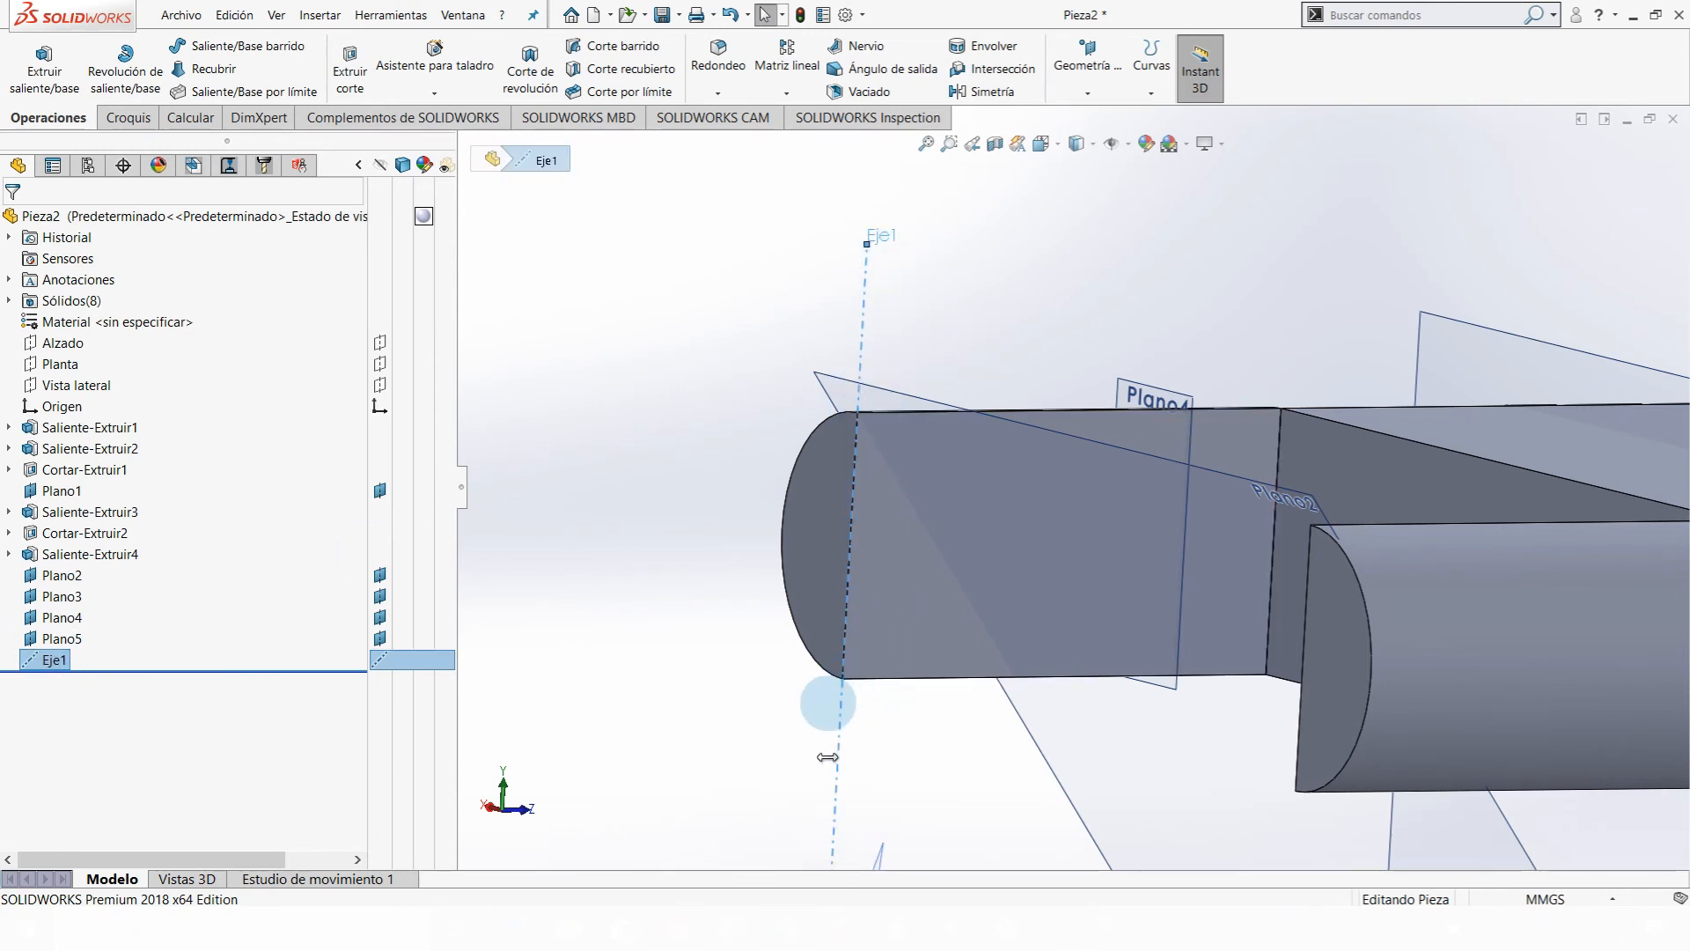
{"action": "left_click_drag", "start_coordinate": [828, 757], "coordinate": [823, 797]}
{"action": "scroll", "coordinate": [860, 456], "scroll_direction": "up", "scroll_amount": 3}
{"action": "left_click", "coordinate": [791, 437]}
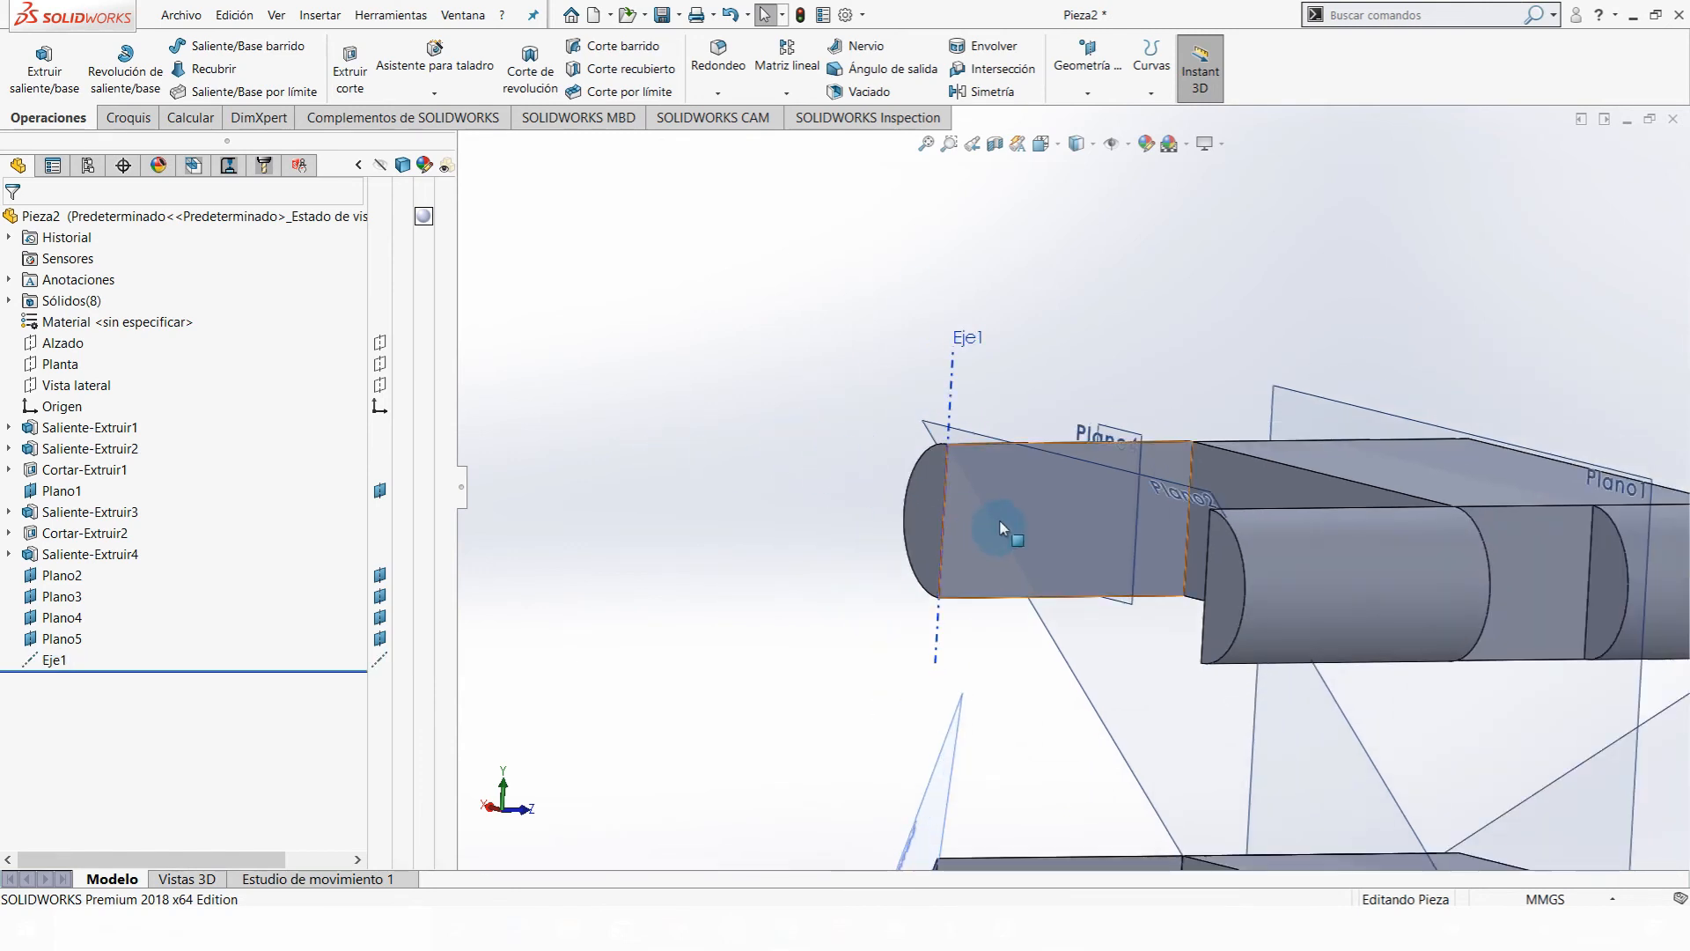
- Start another reference axis of the two-planes type, with Plano3 and Plano1 as its references
{"action": "middle_click_drag", "start_coordinate": [999, 529], "coordinate": [913, 473]}
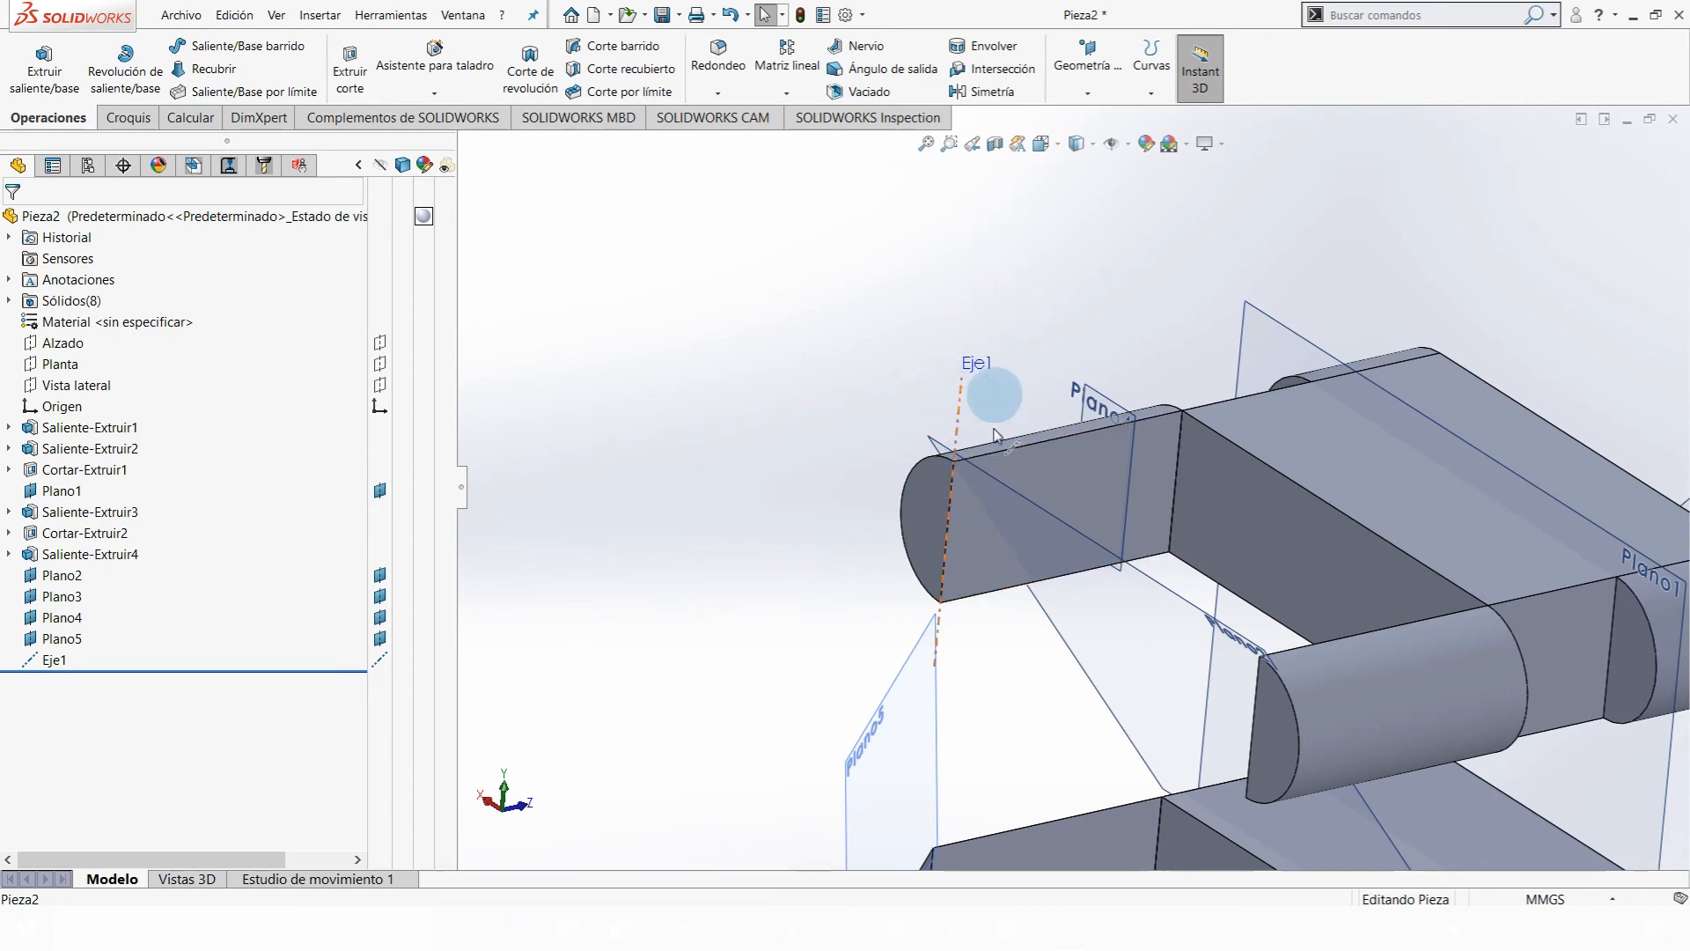
{"action": "middle_click_drag", "start_coordinate": [1022, 478], "coordinate": [1029, 391]}
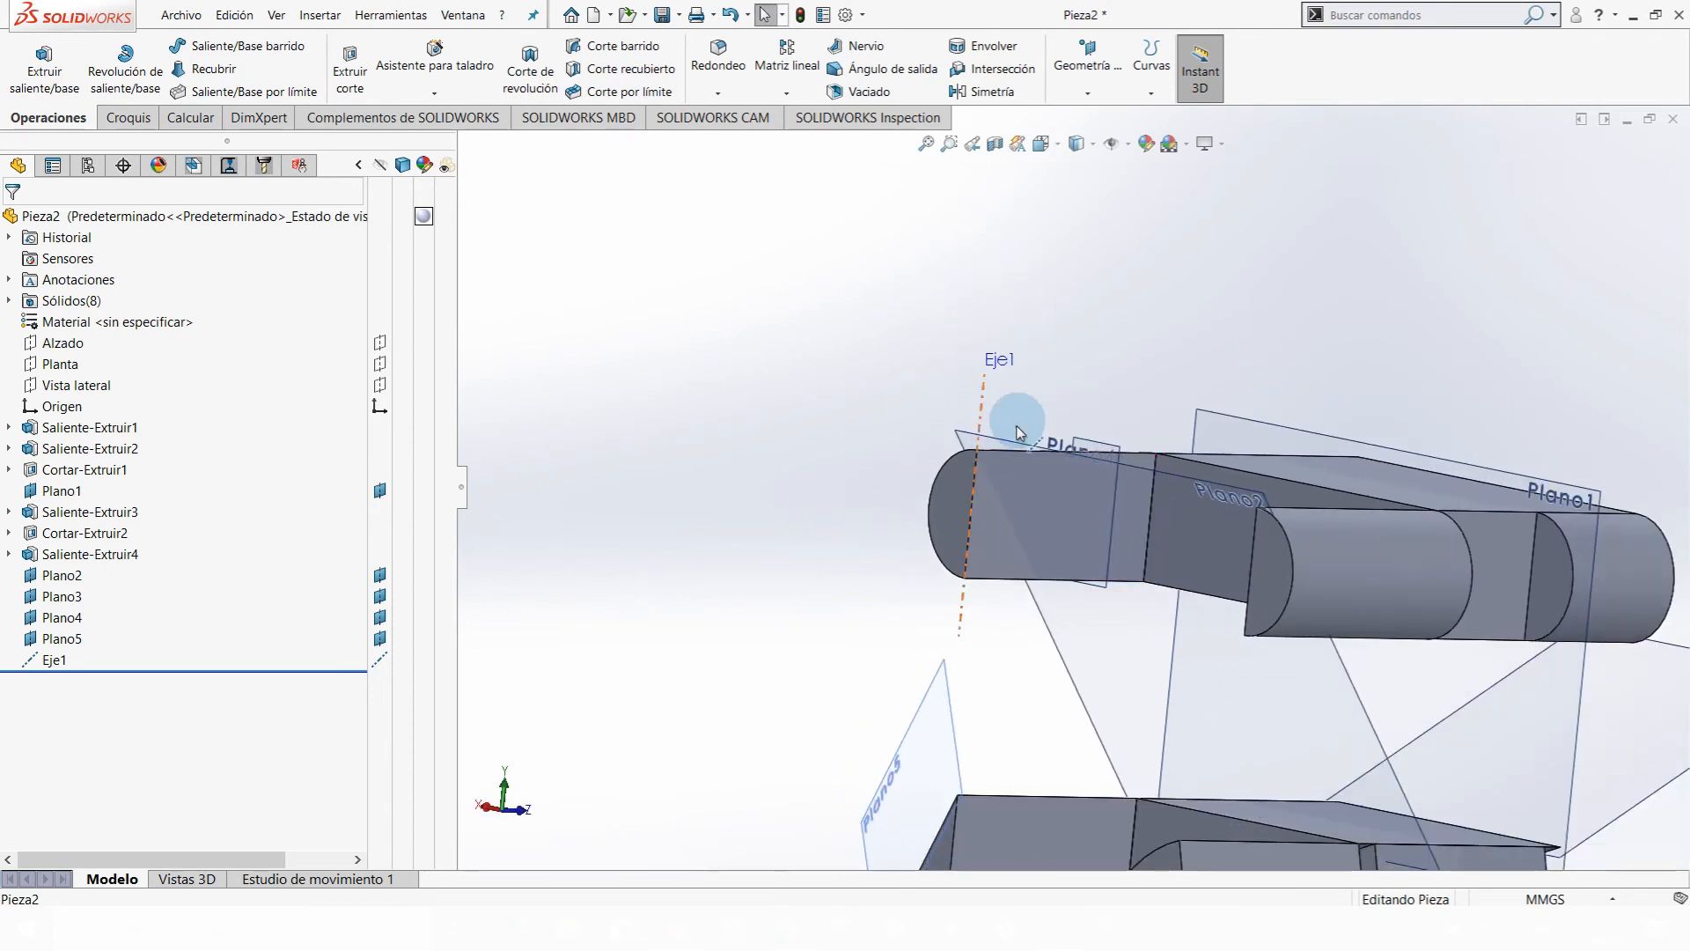
{"action": "left_click", "coordinate": [1088, 63]}
{"action": "left_click", "coordinate": [1095, 136]}
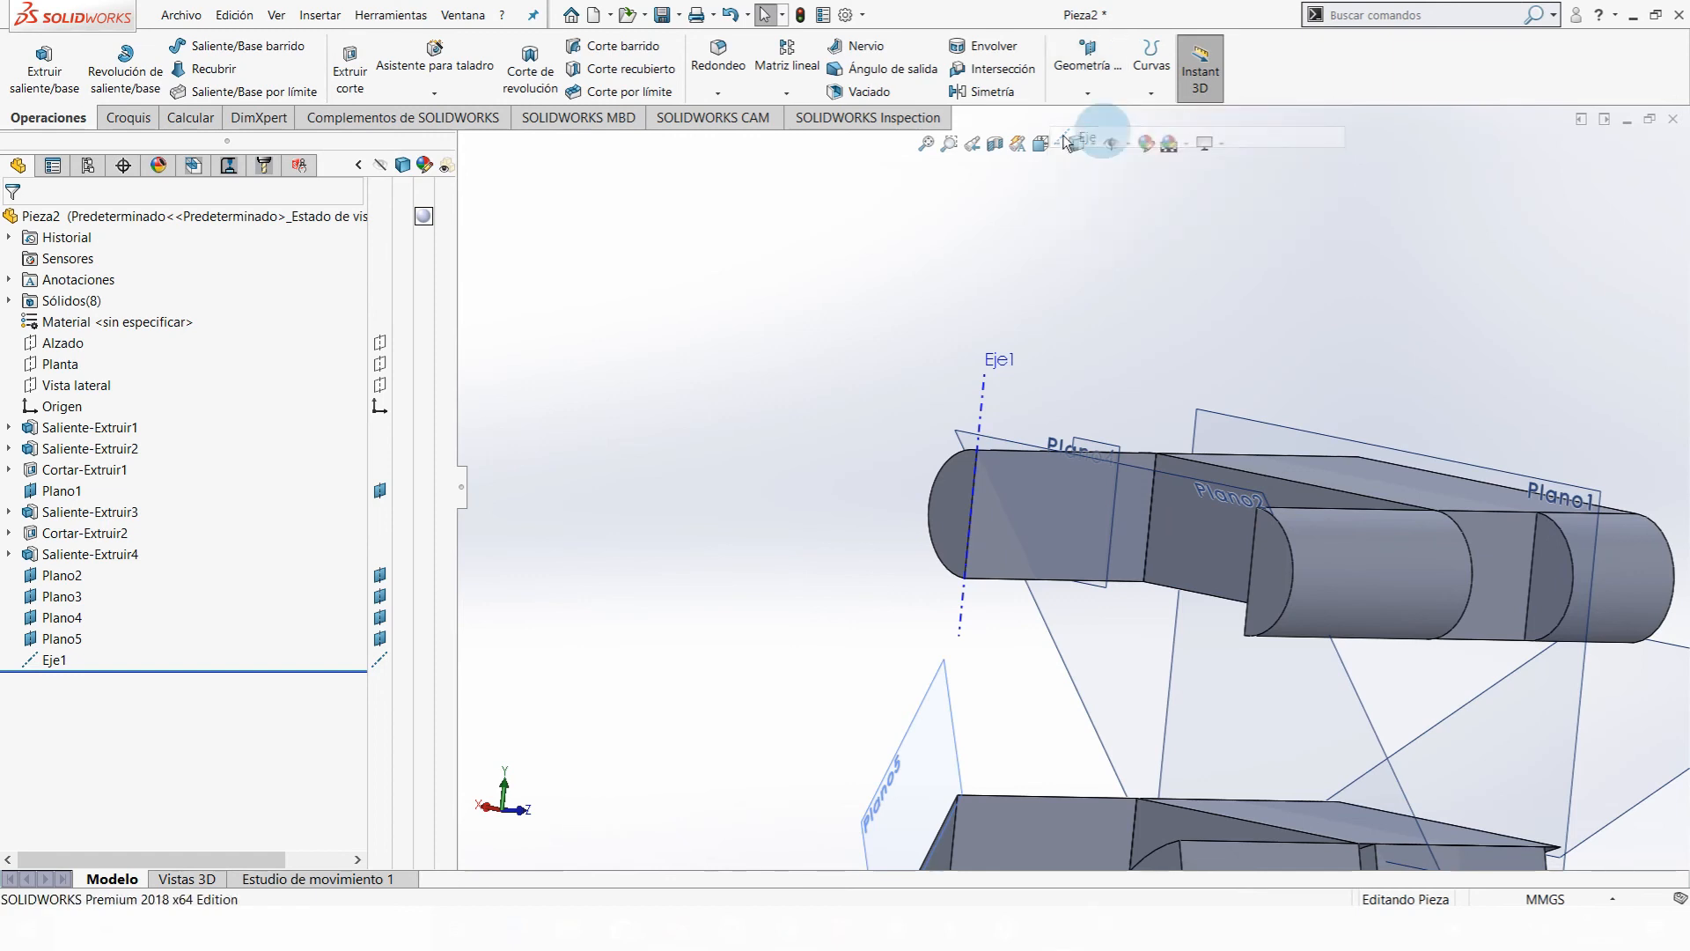
{"action": "left_click", "coordinate": [16, 373]}
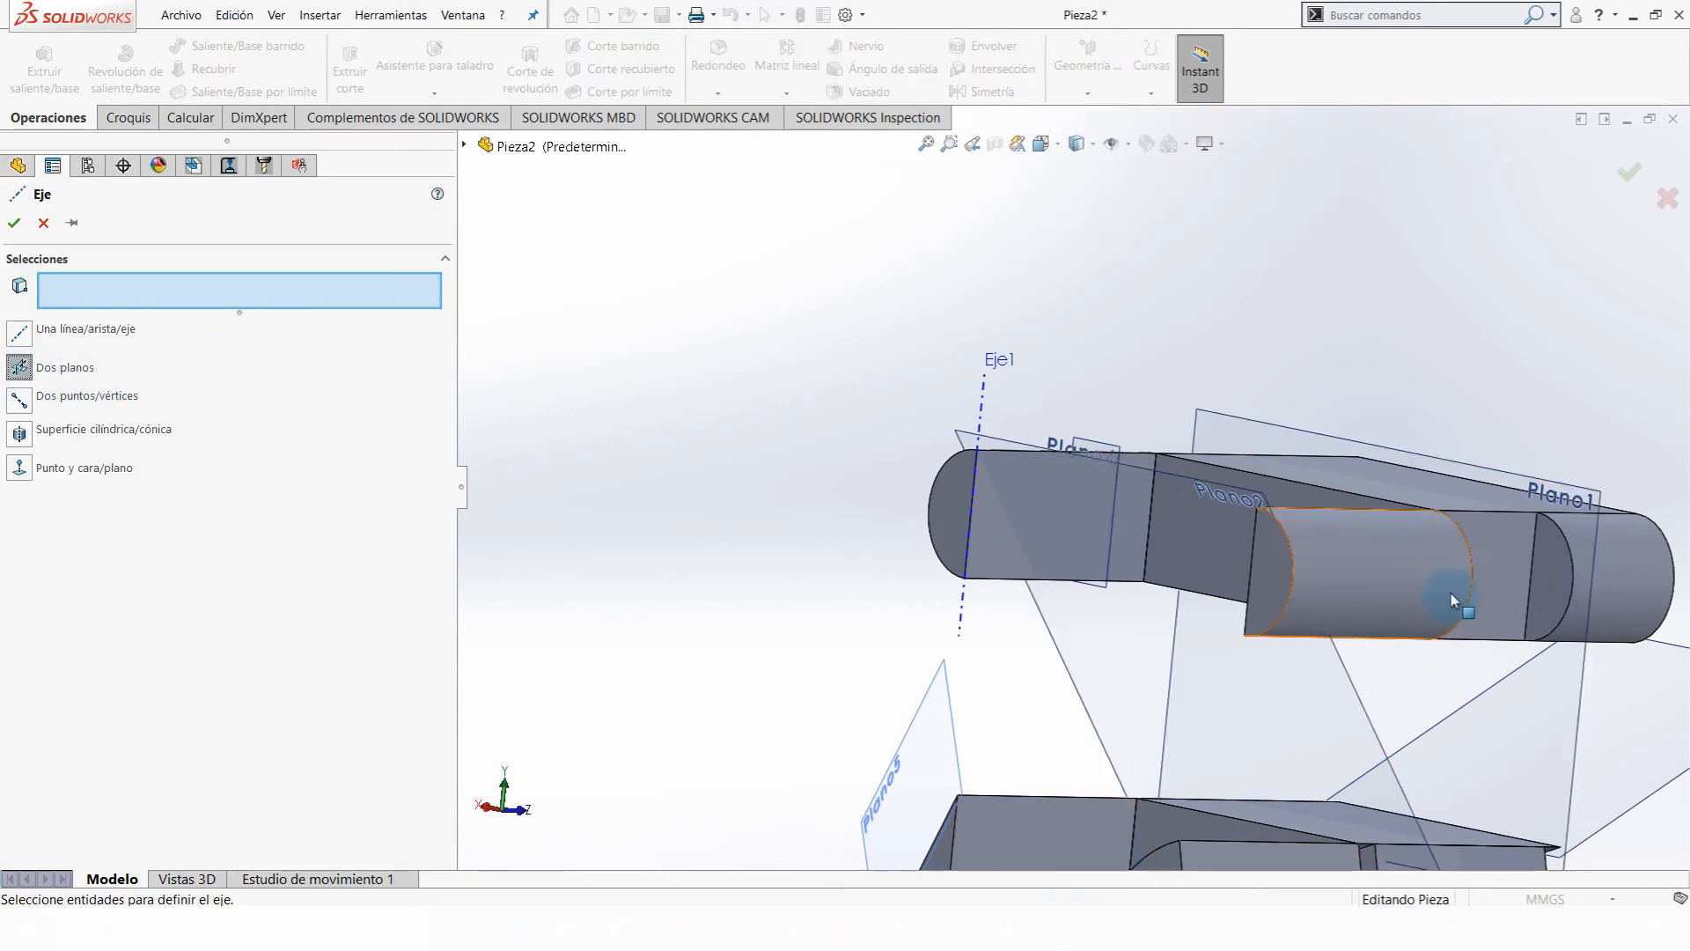
{"action": "middle_click_drag", "start_coordinate": [1444, 592], "coordinate": [1280, 680]}
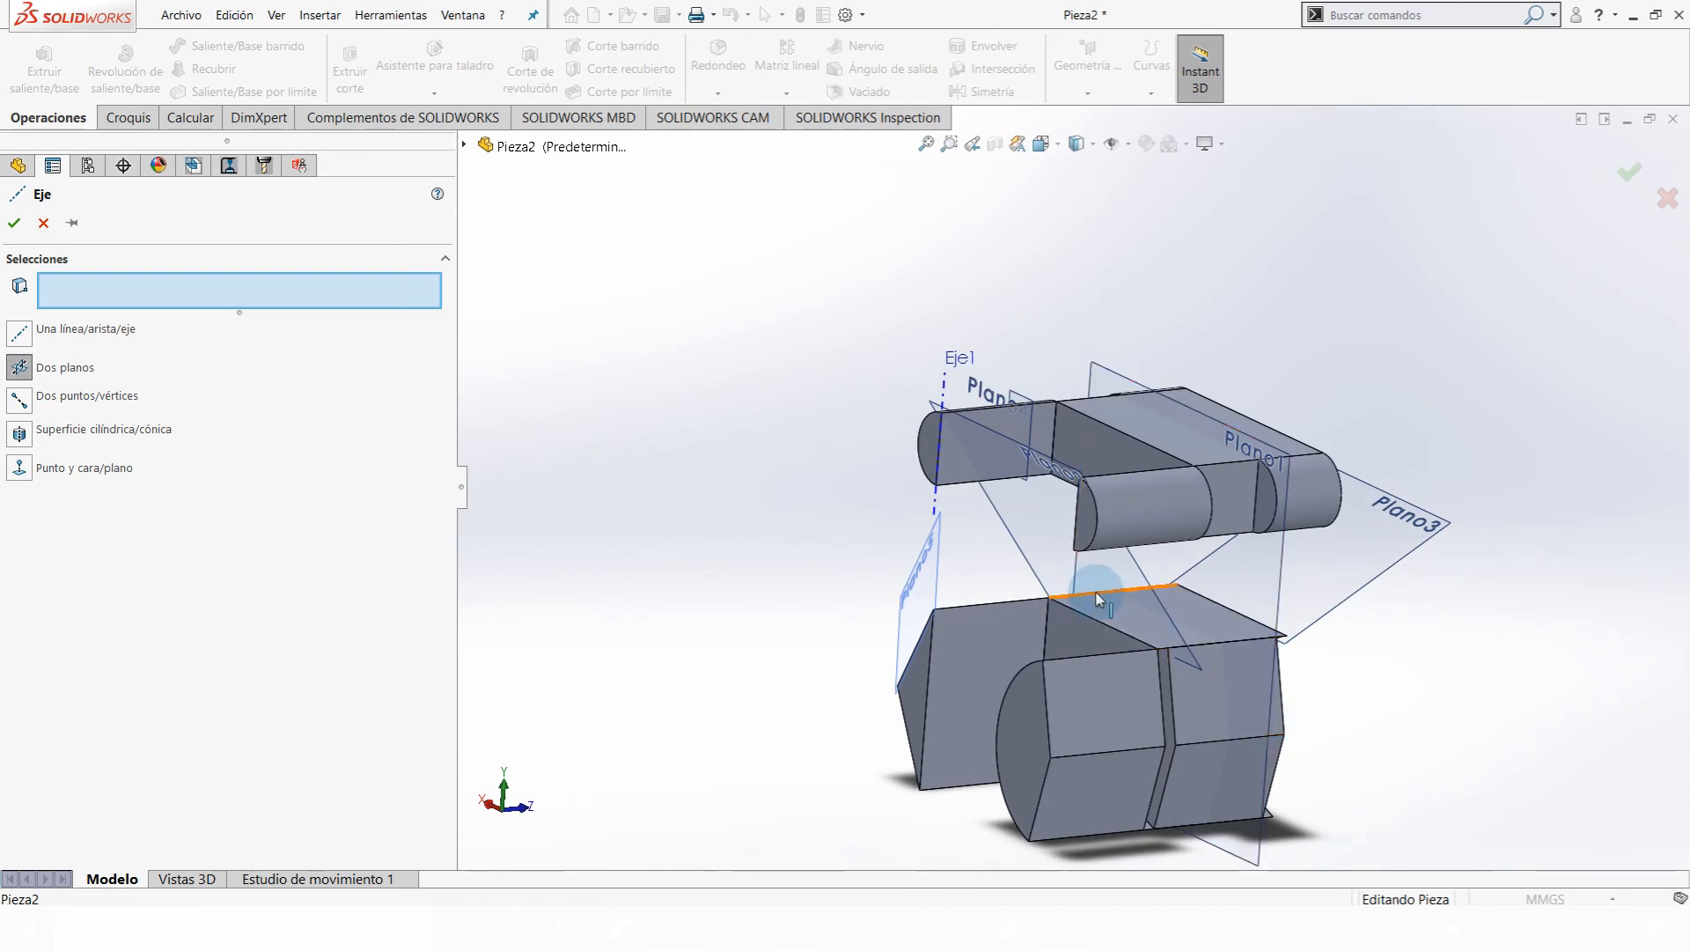
{"action": "scroll", "coordinate": [1273, 609], "scroll_direction": "down", "scroll_amount": 3}
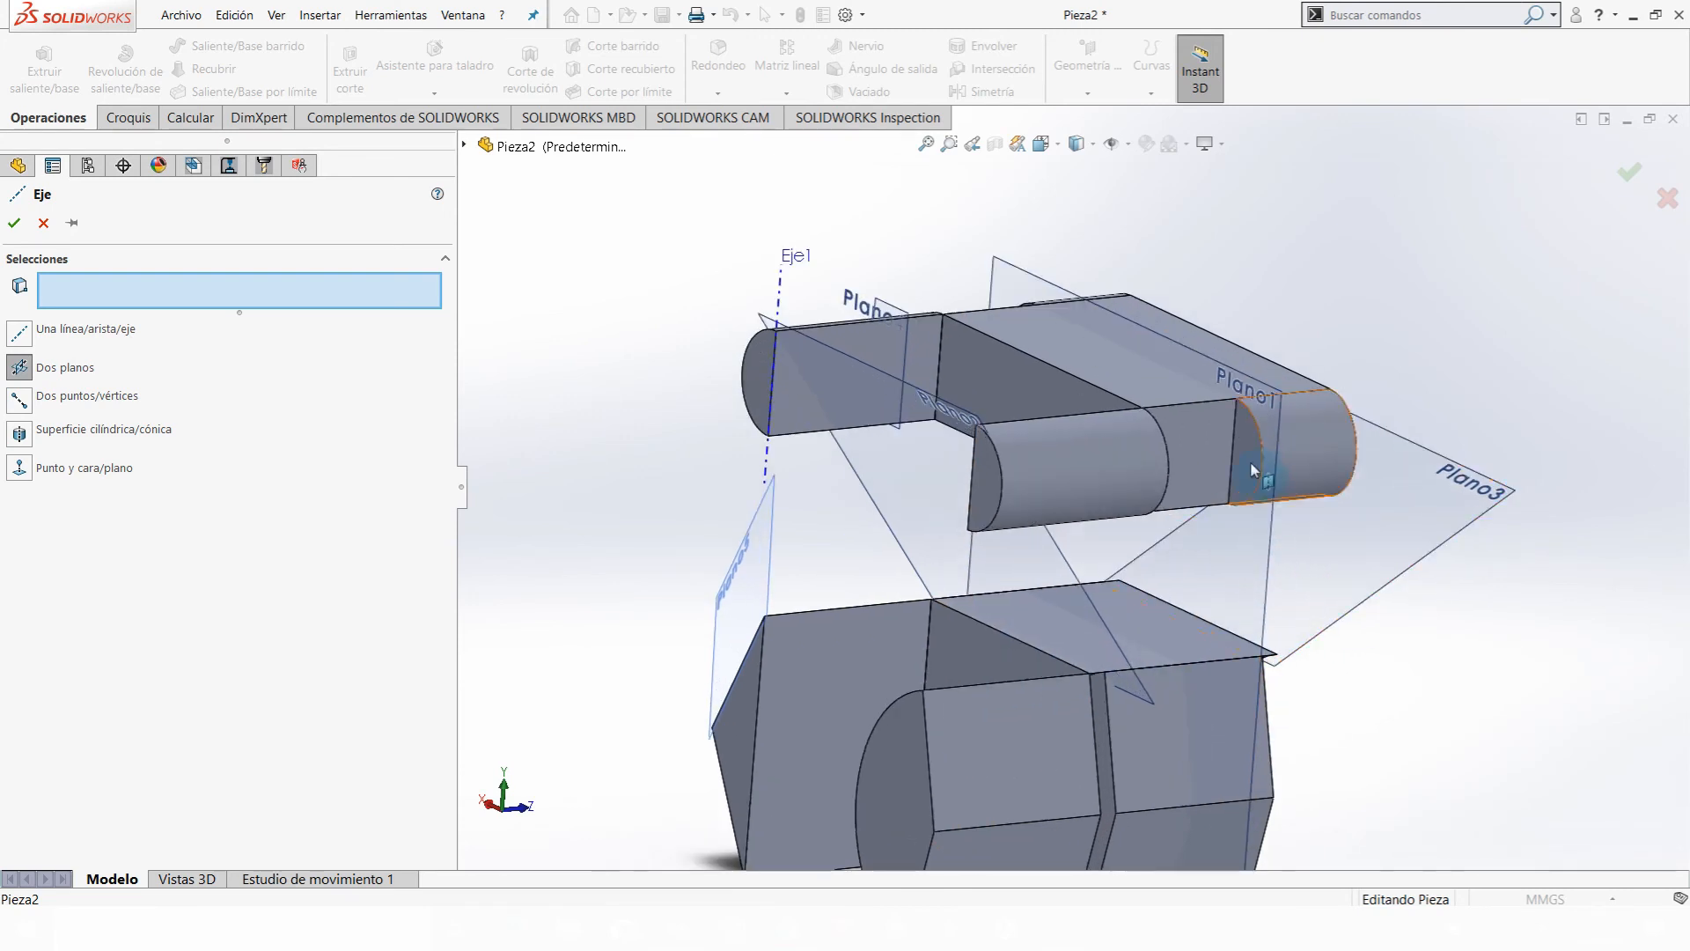
{"action": "left_click", "coordinate": [1365, 548]}
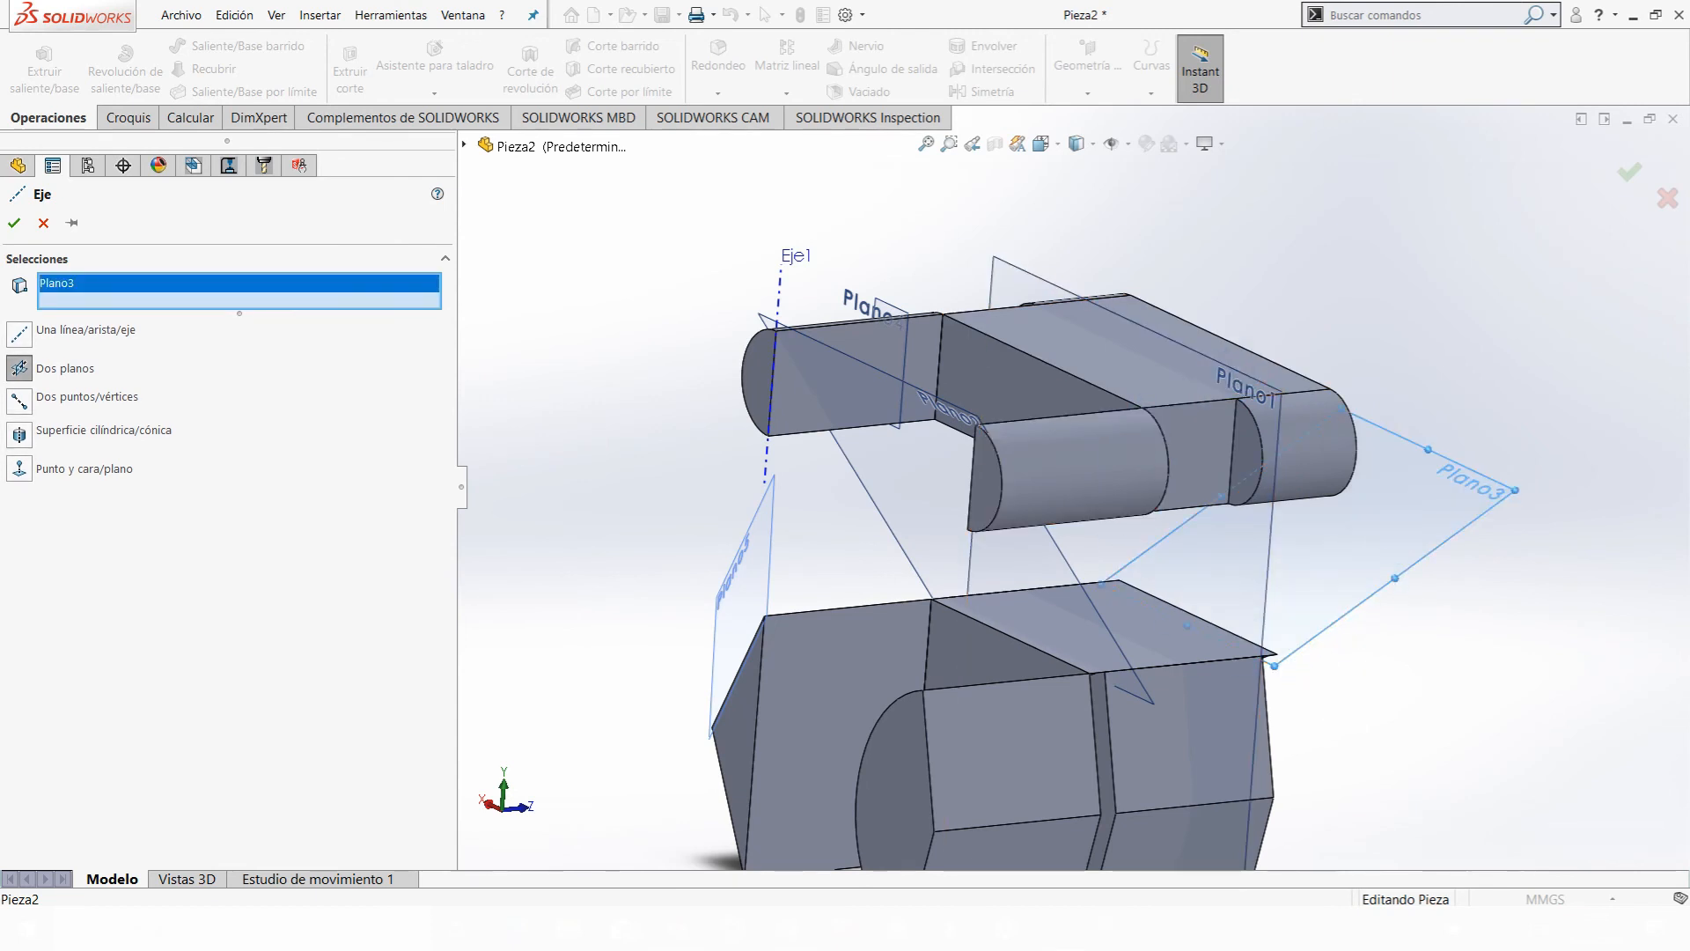
{"action": "left_click", "coordinate": [1265, 580]}
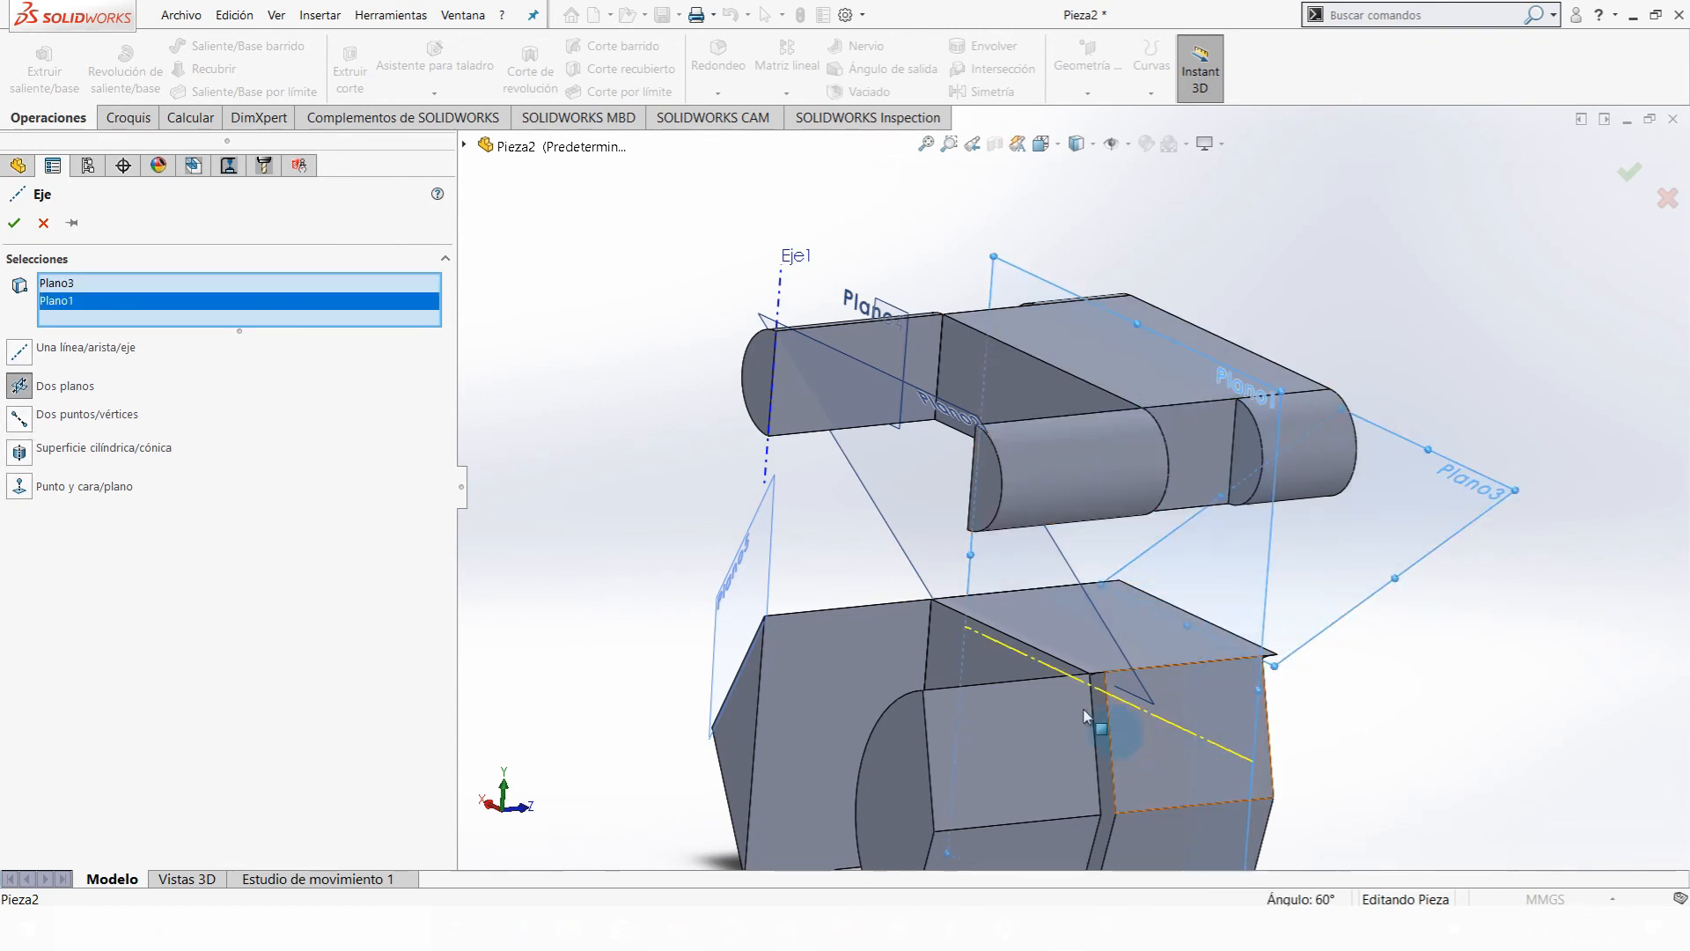
- Inspect the axis preview along the intersection of Plano3 and Plano1, and accept the axis
{"action": "middle_click_drag", "start_coordinate": [1019, 732], "coordinate": [842, 688]}
{"action": "key", "text": "ctrl+5"}
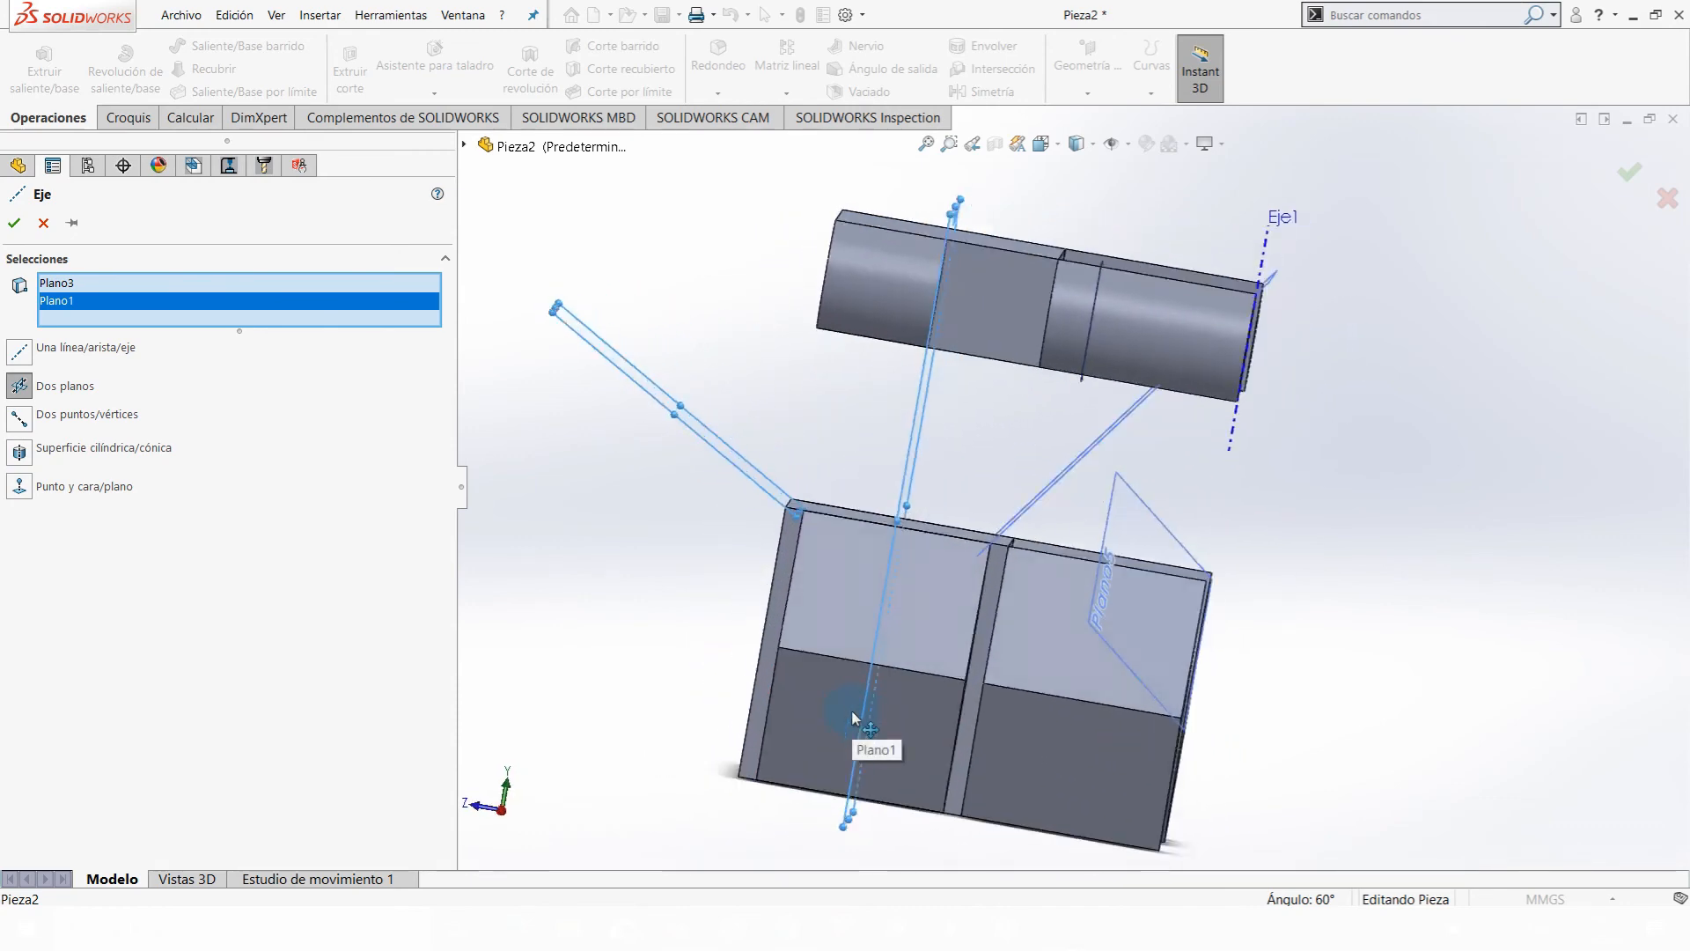
{"action": "key", "text": "ctrl+3"}
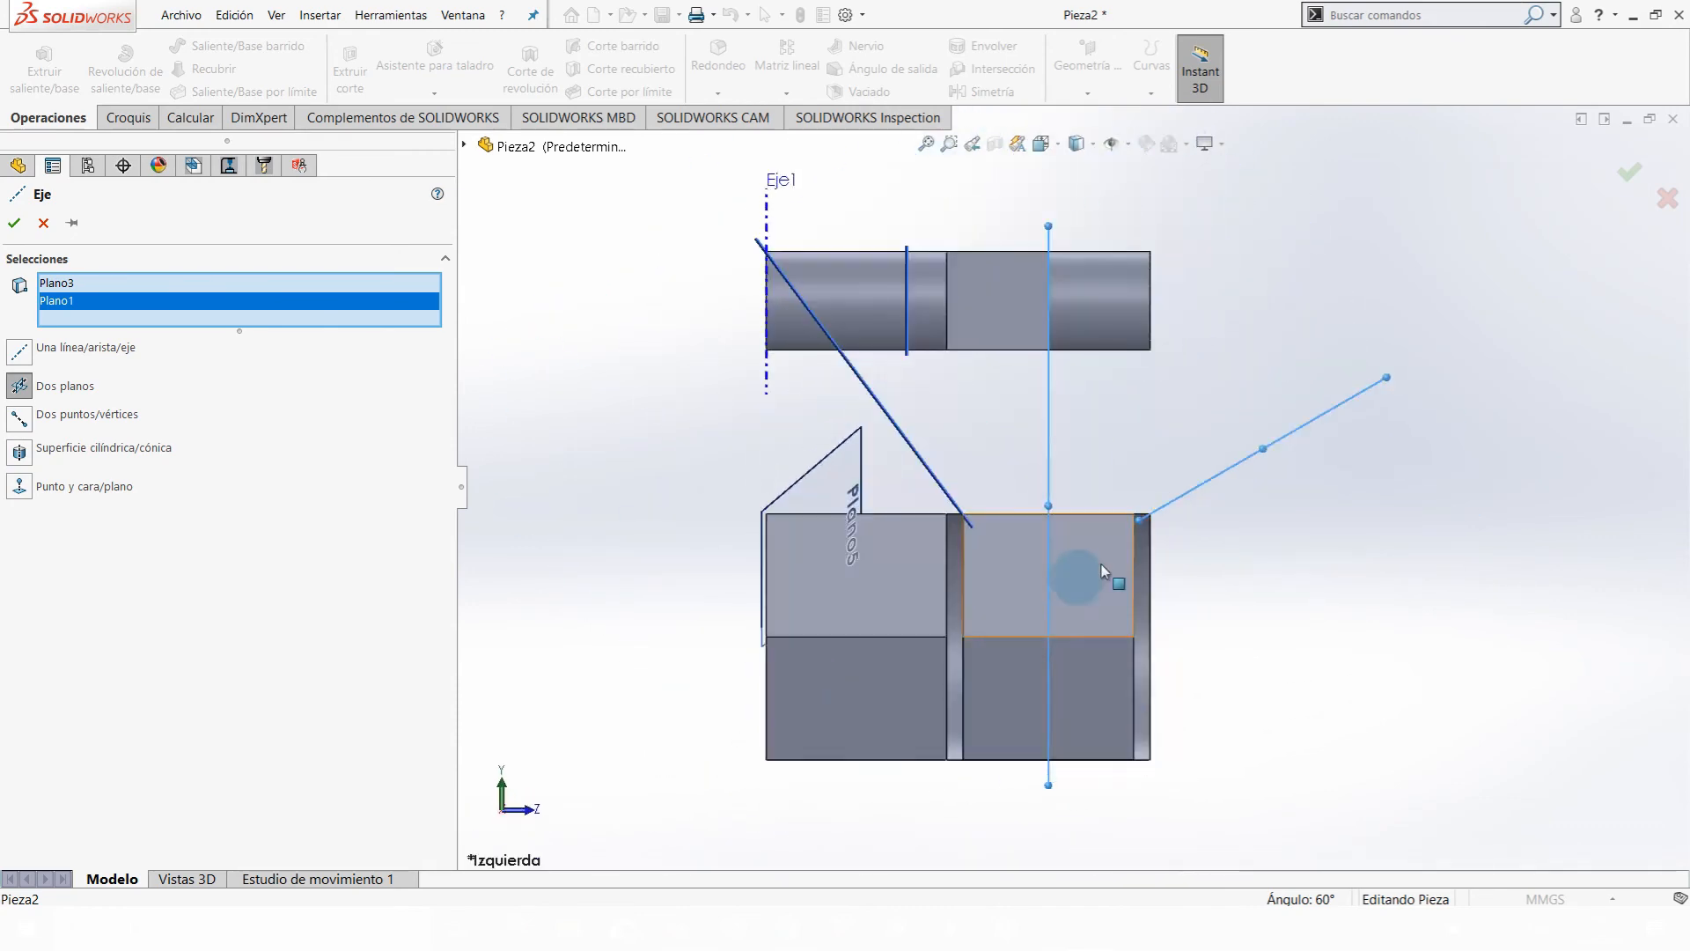
{"action": "scroll", "coordinate": [1056, 529], "scroll_direction": "down", "scroll_amount": 3}
{"action": "middle_click_drag", "start_coordinate": [1069, 545], "coordinate": [1075, 546]}
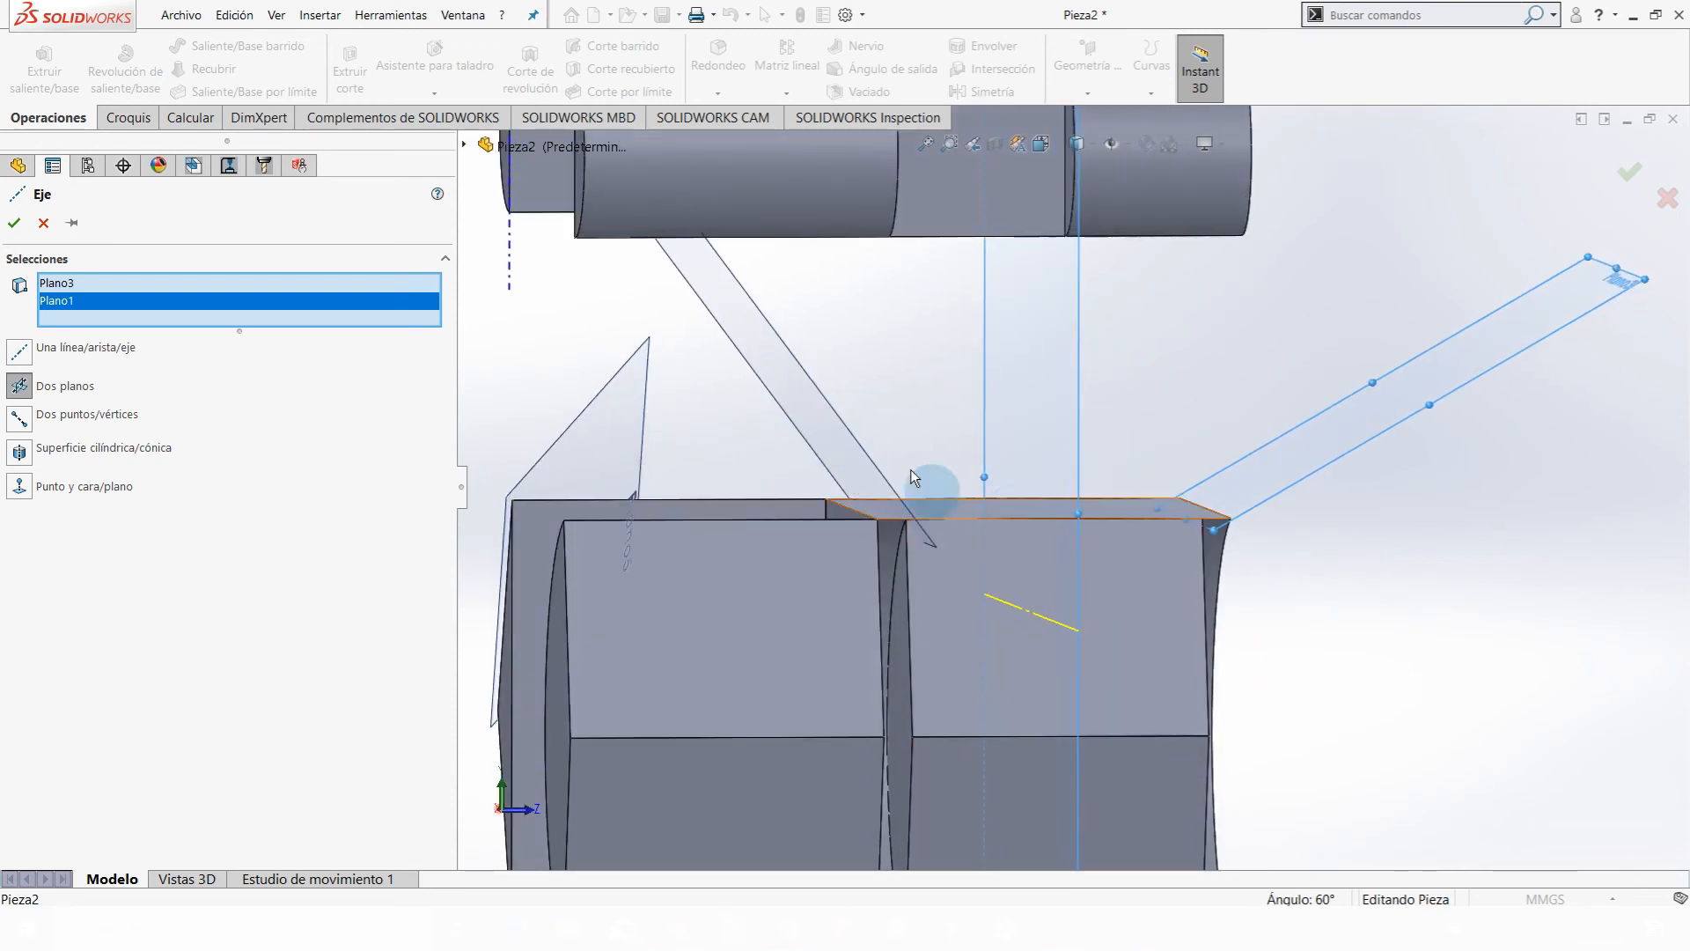
{"action": "key", "text": "ctrl+3"}
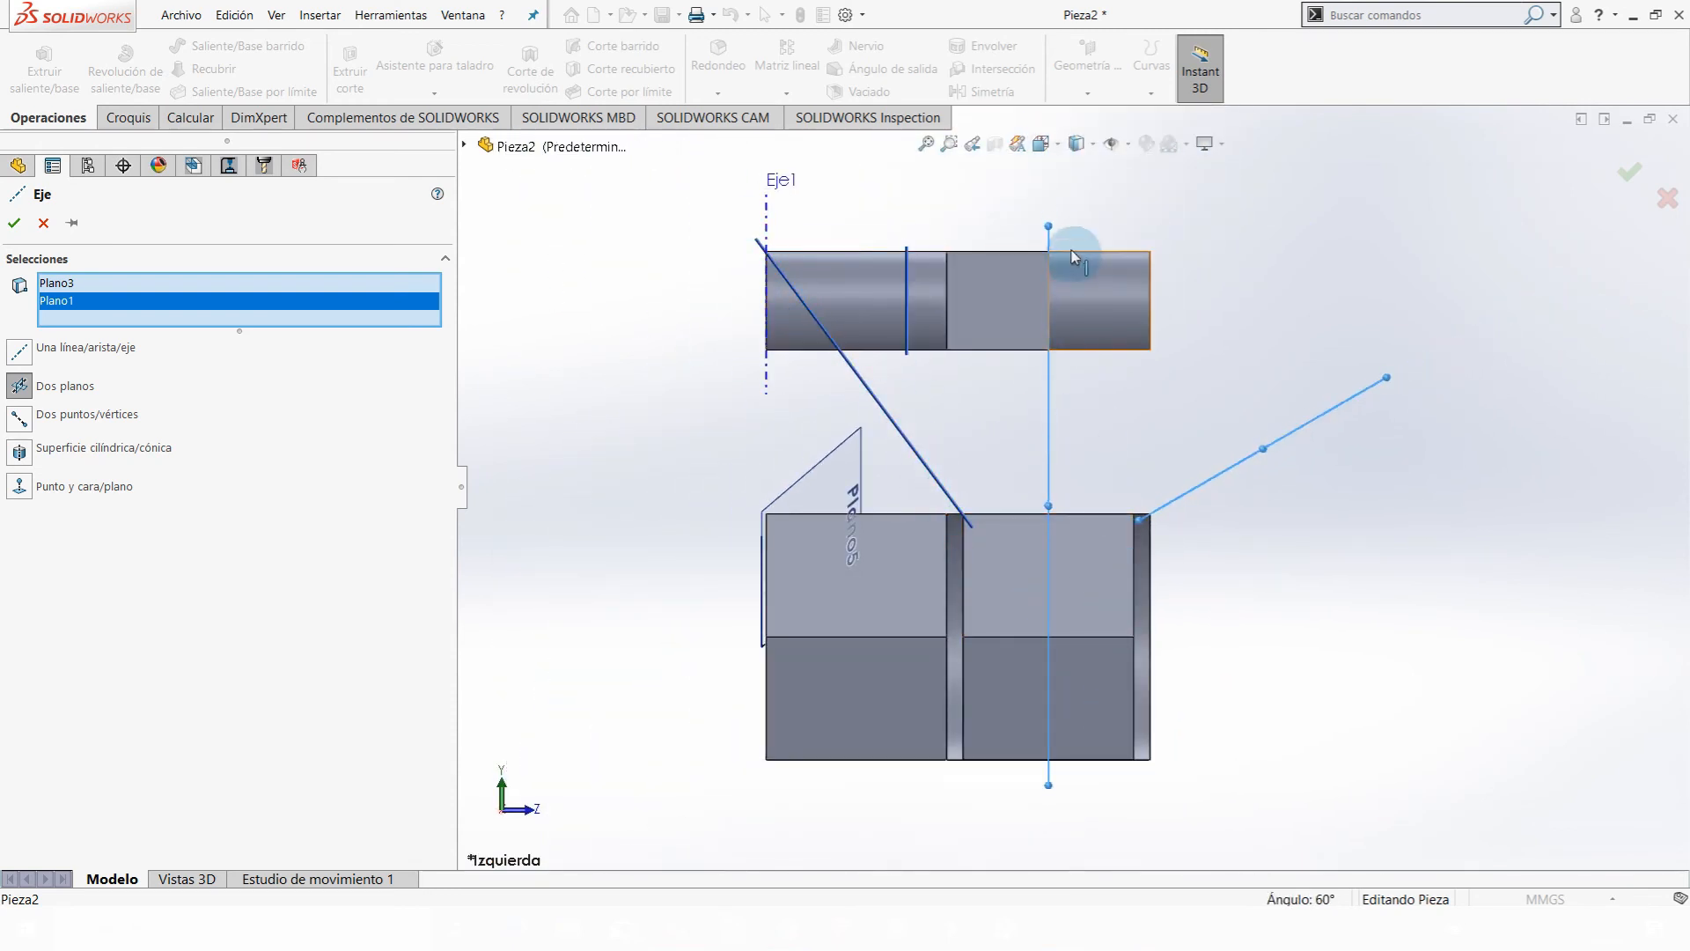
{"action": "middle_click_drag", "start_coordinate": [1035, 687], "coordinate": [1071, 574]}
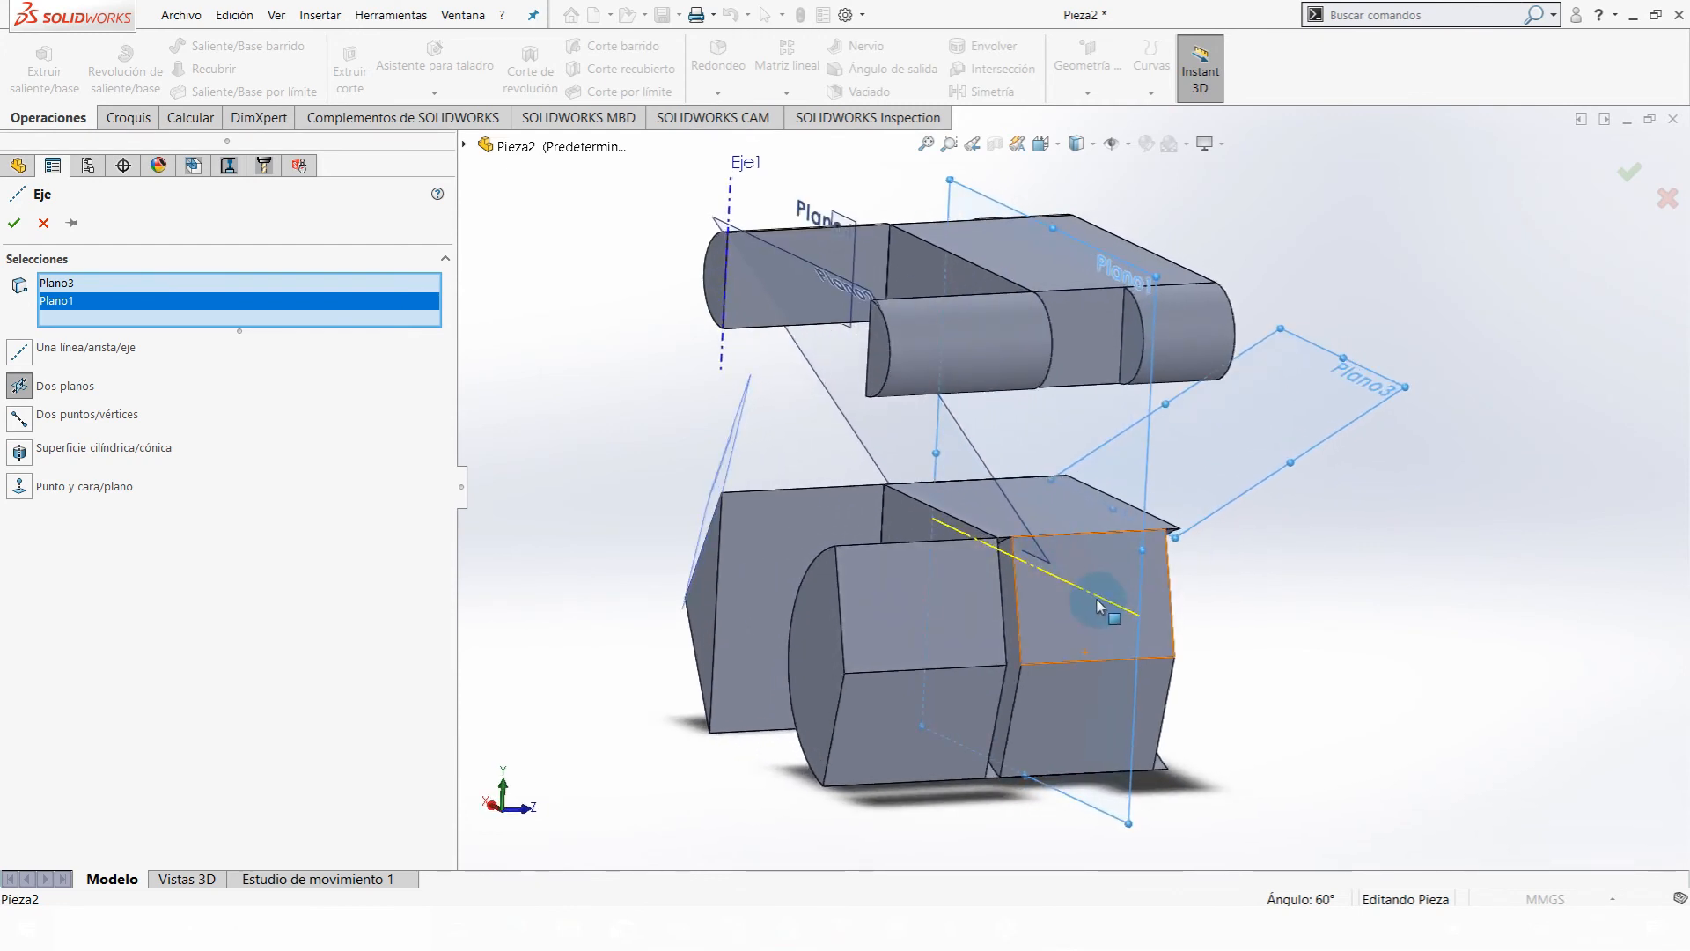
{"action": "mouse_move", "coordinate": [817, 700]}
{"action": "middle_mouse_down"}
{"action": "mouse_move", "coordinate": [861, 650]}
{"action": "mouse_move", "coordinate": [865, 717]}
{"action": "mouse_move", "coordinate": [840, 724]}
{"action": "middle_mouse_up"}
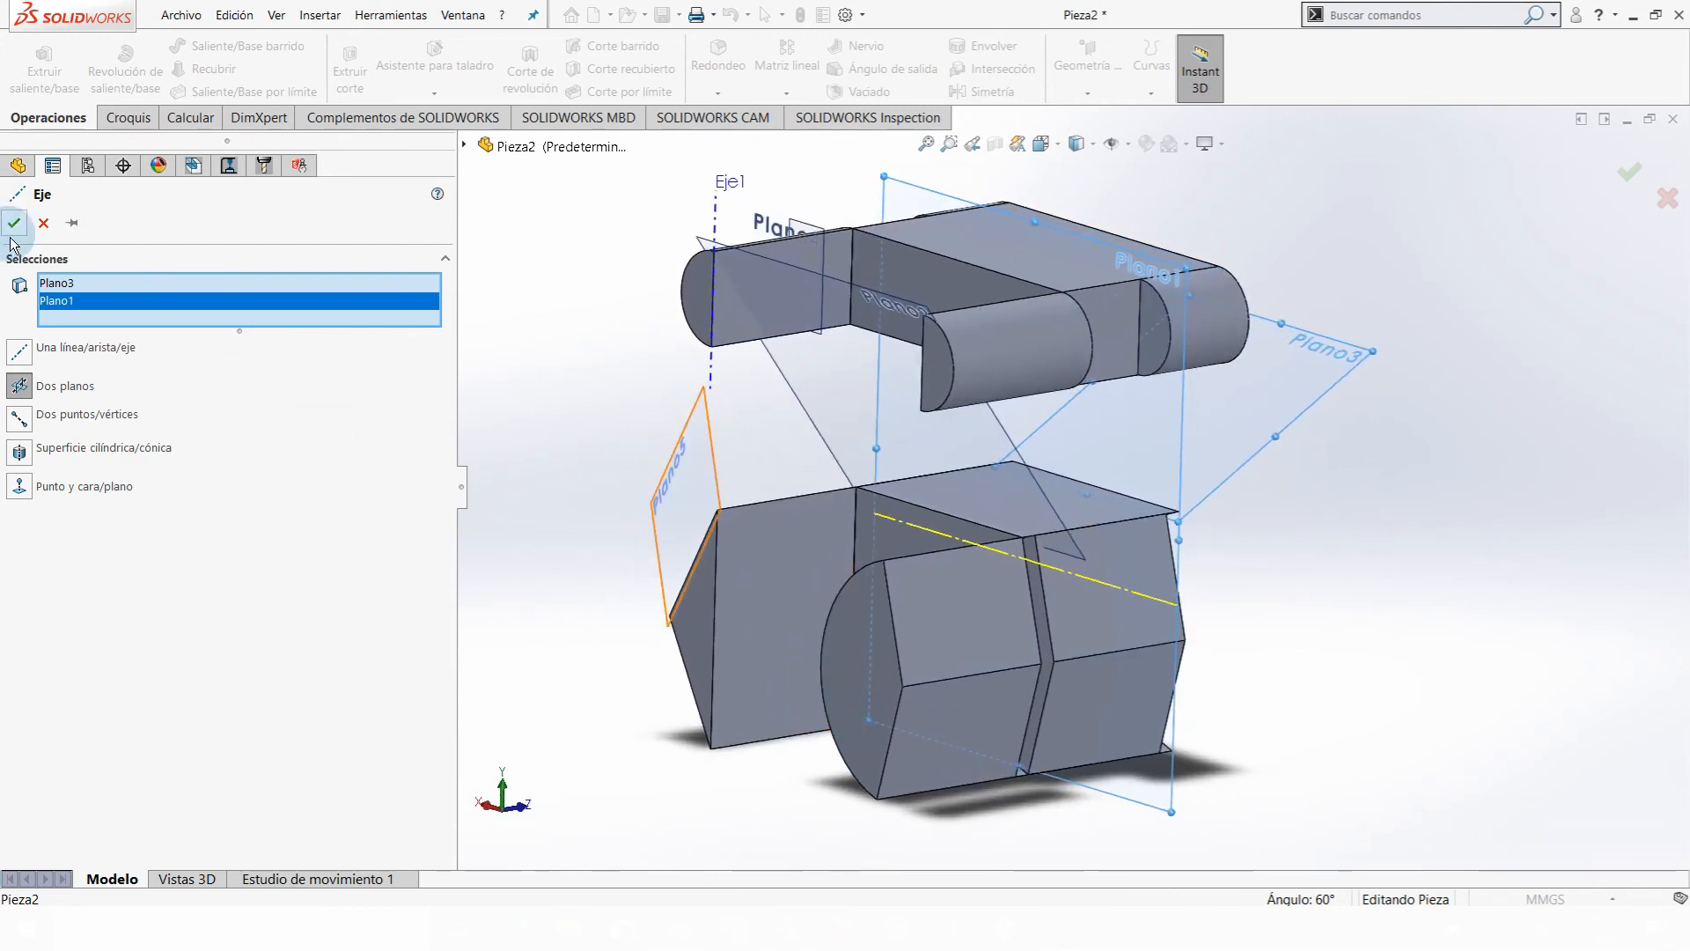
{"action": "left_click", "coordinate": [15, 222]}
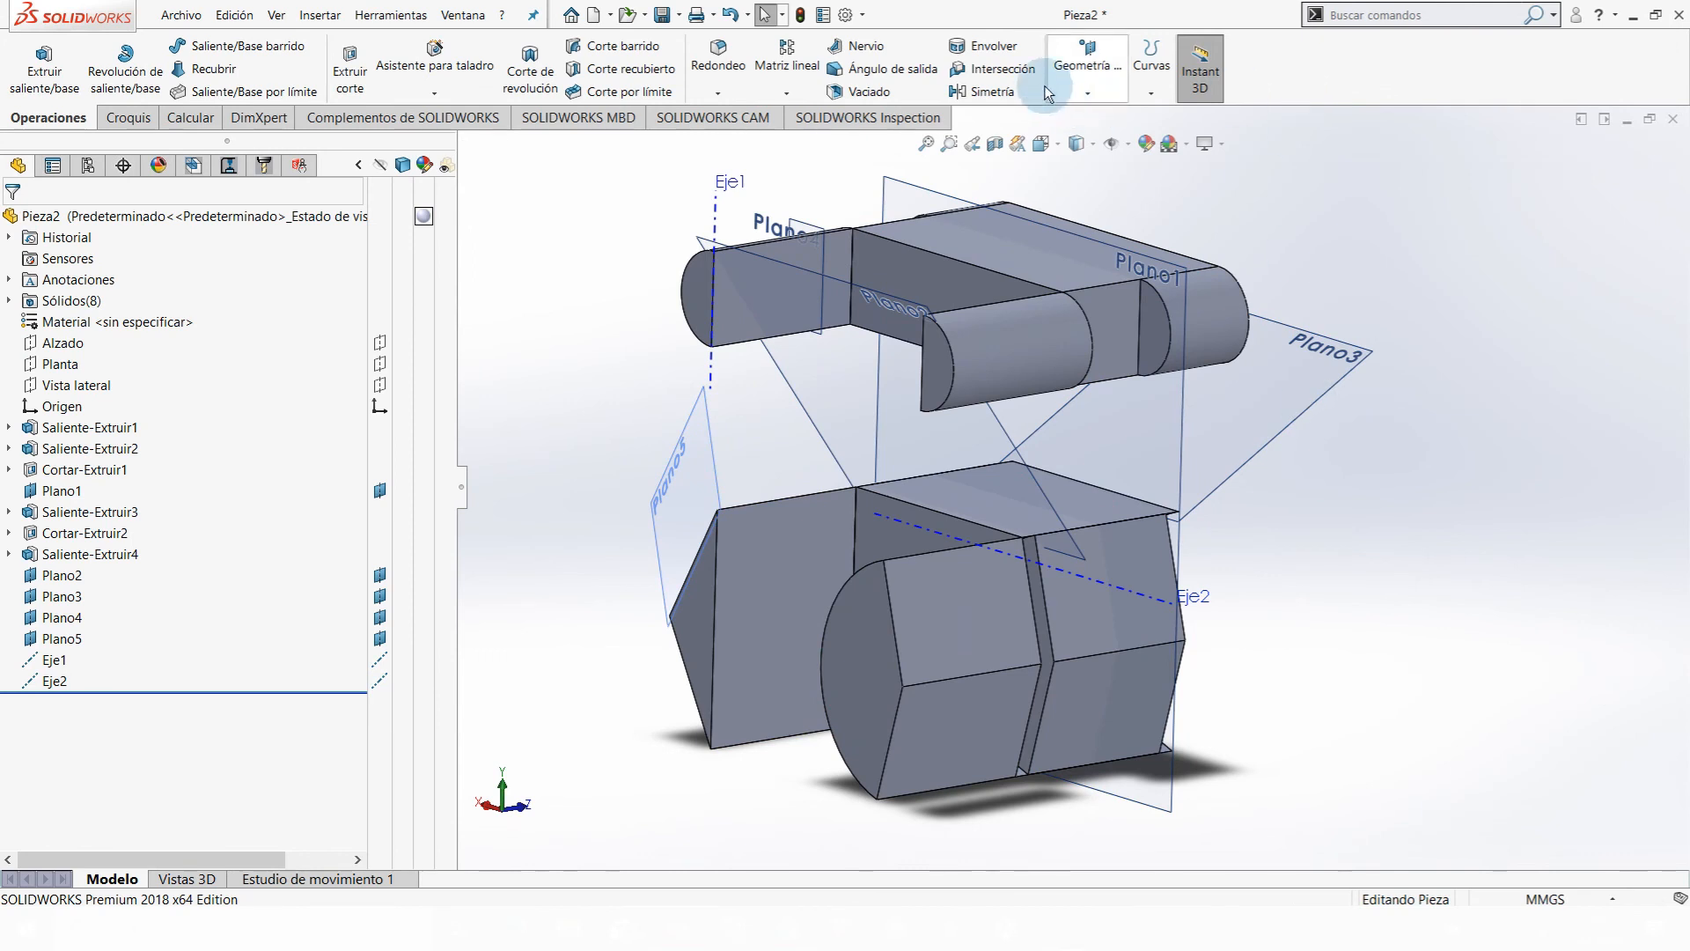
{"action": "left_click", "coordinate": [1089, 61]}
{"action": "left_click", "coordinate": [1092, 115]}
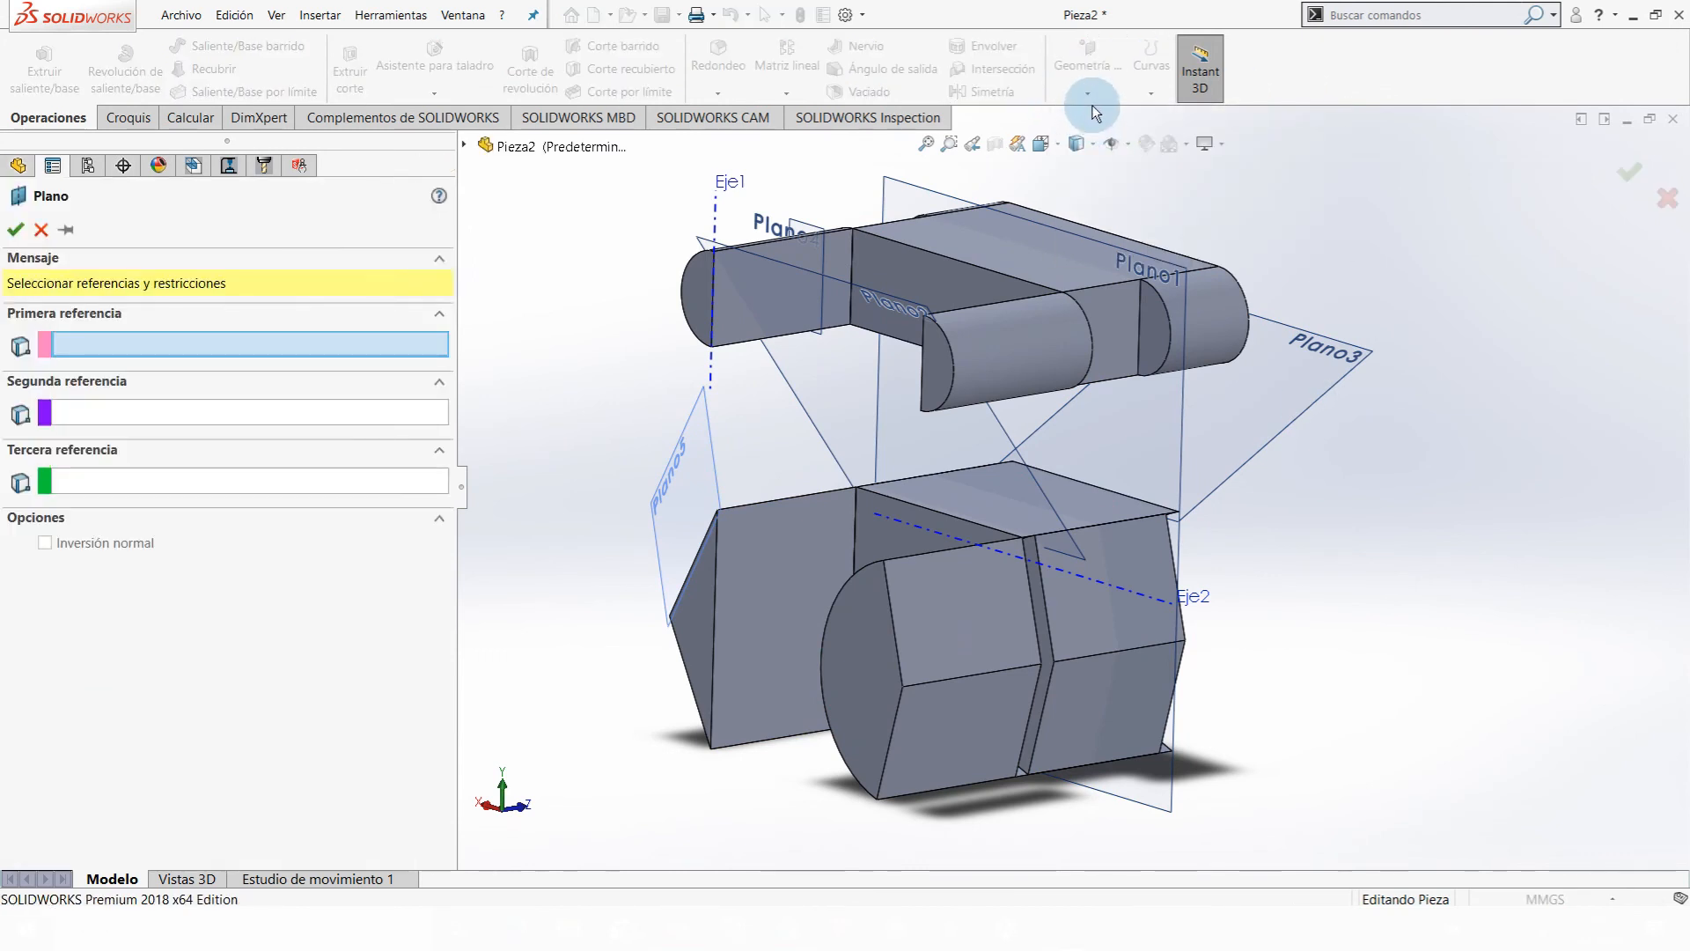
{"action": "key", "text": "Escape"}
- Create a reference axis of the two points/vertices type through the upper end corners of the upper body's two rounded arms, and accept it
{"action": "left_click", "coordinate": [1091, 88]}
{"action": "left_click", "coordinate": [1090, 138]}
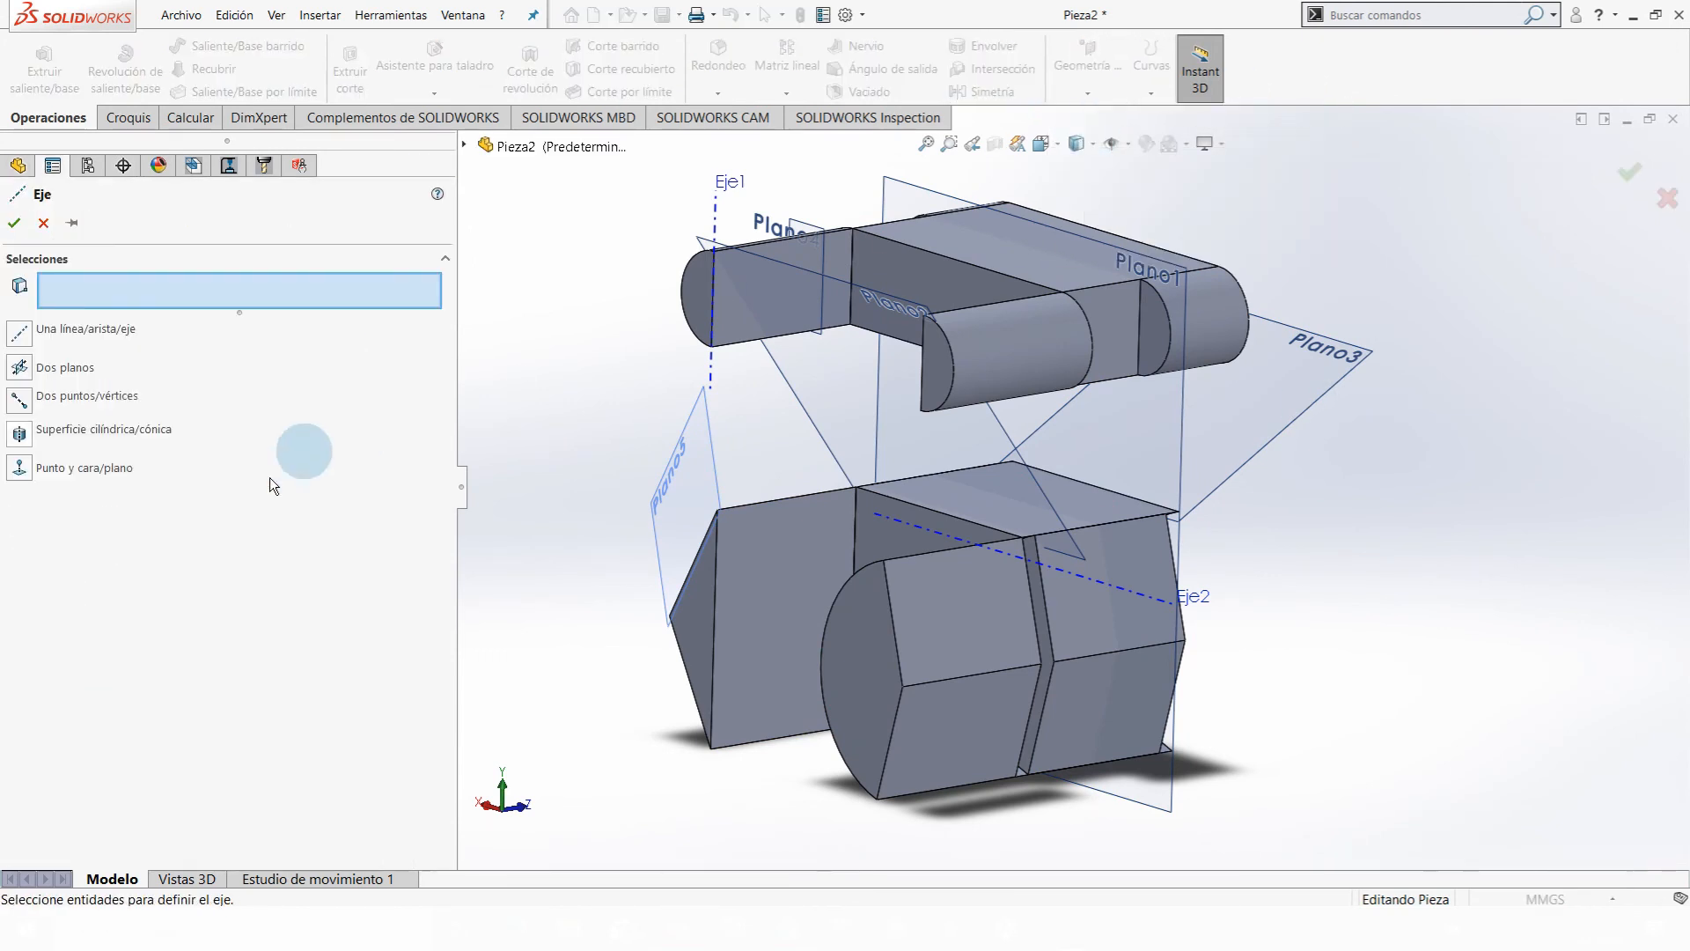
{"action": "left_click", "coordinate": [20, 401]}
{"action": "scroll", "coordinate": [735, 290], "scroll_direction": "down", "scroll_amount": 5}
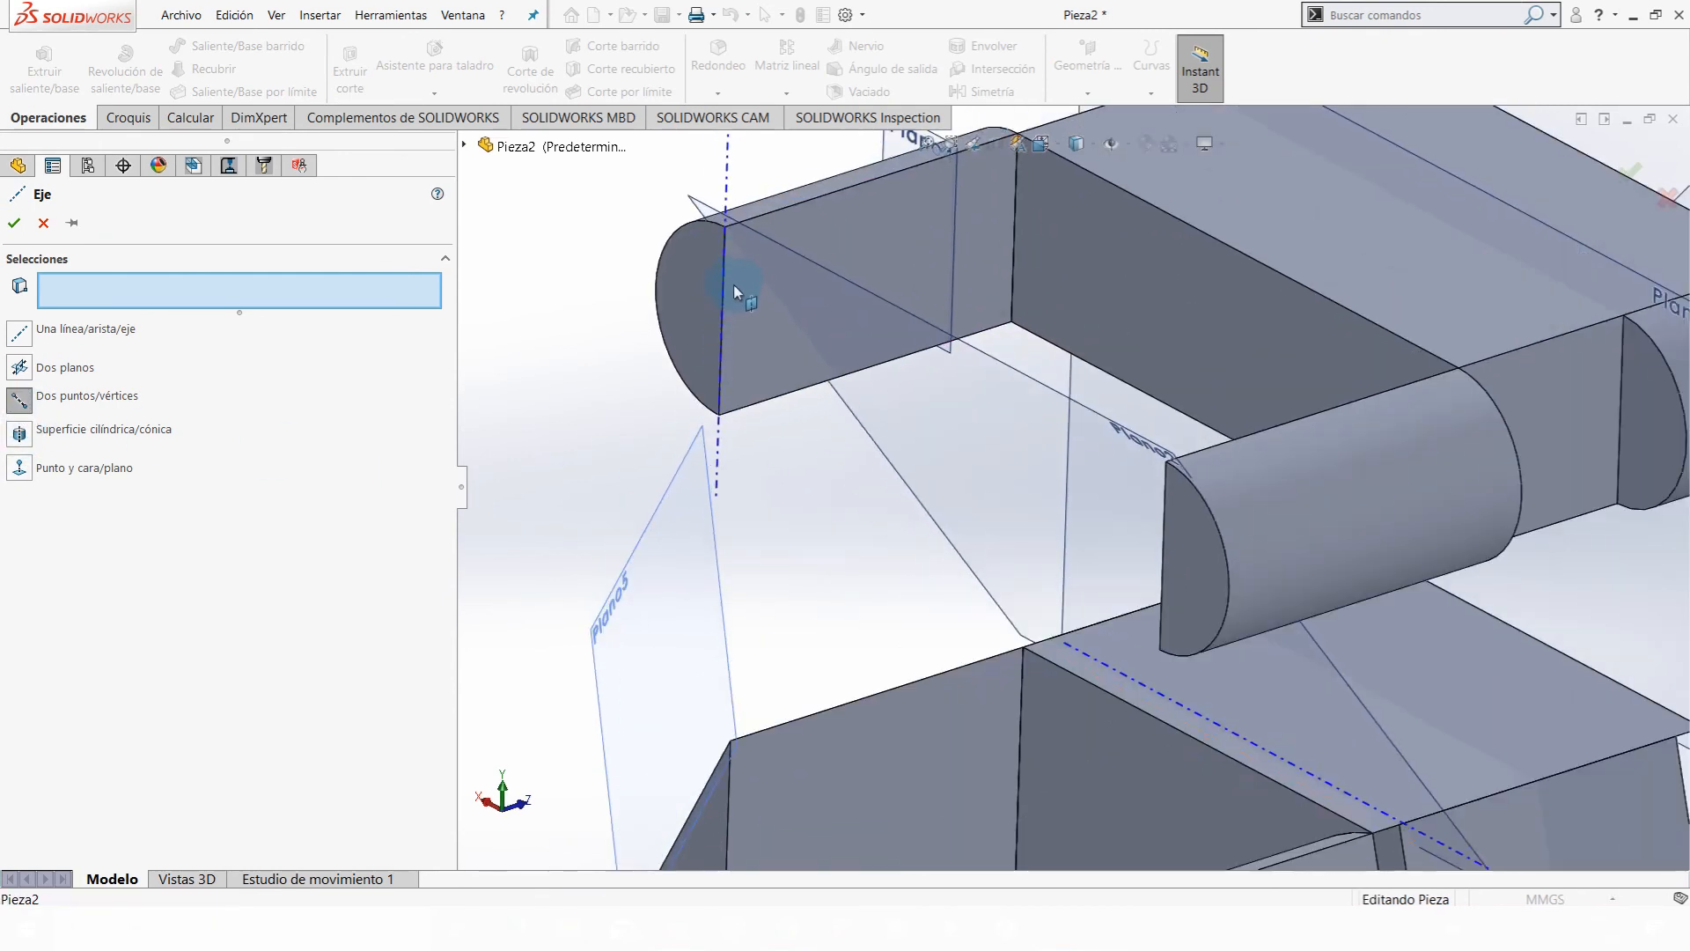
{"action": "left_click", "coordinate": [725, 227]}
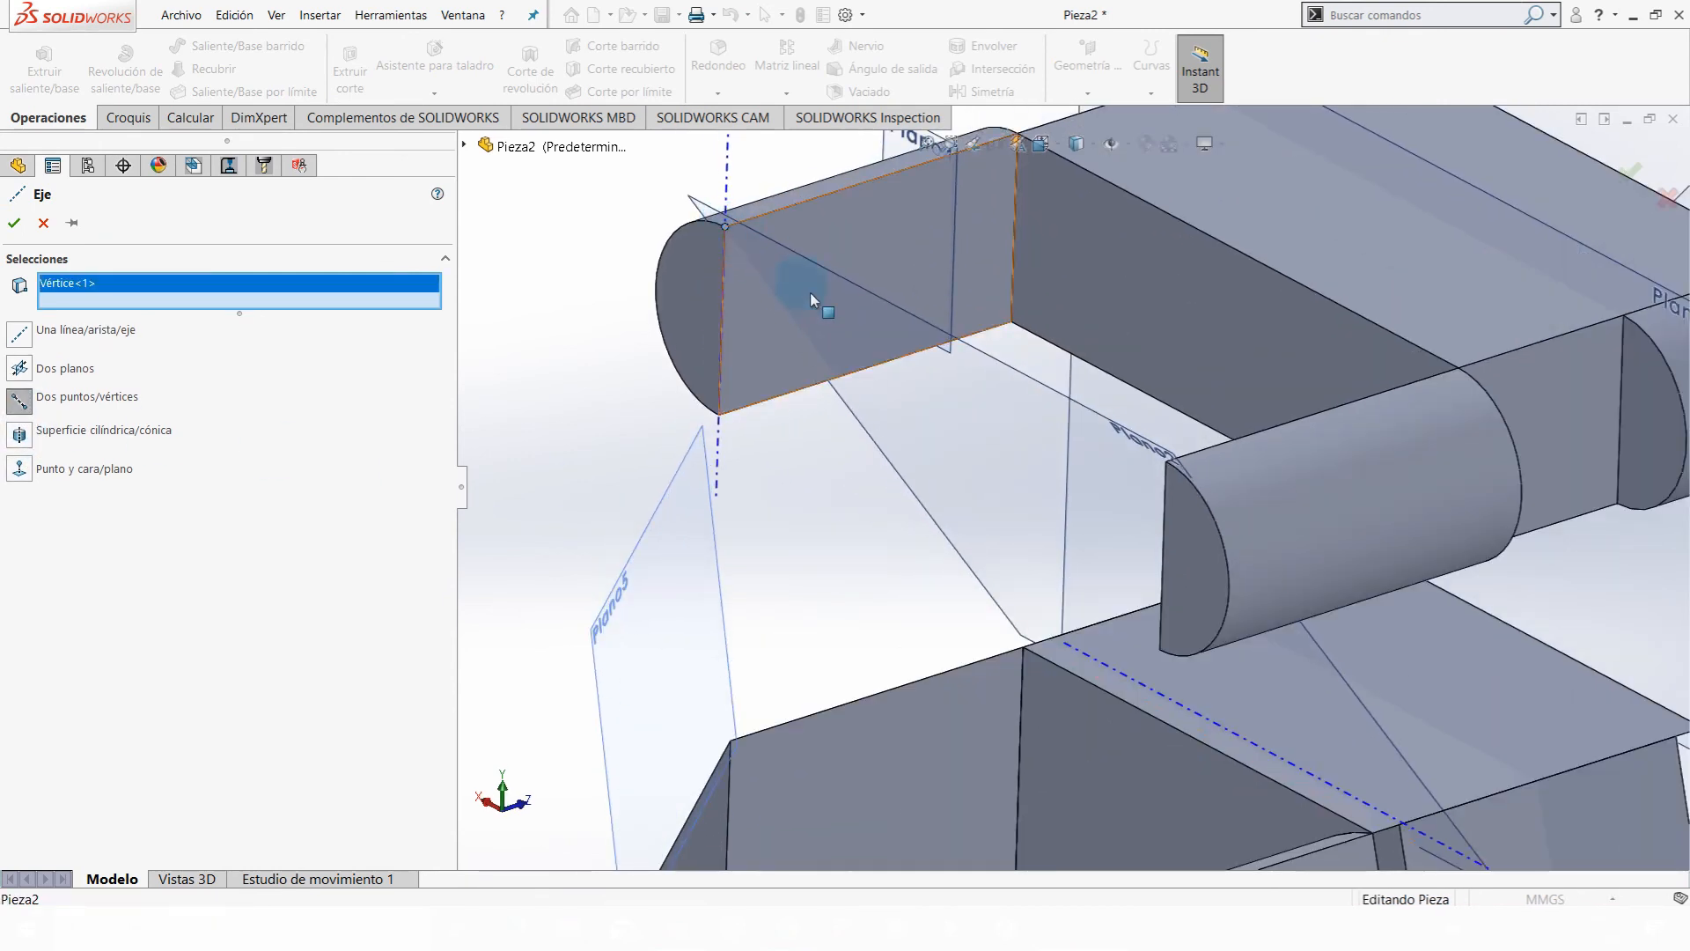
{"action": "left_click", "coordinate": [1167, 462]}
{"action": "middle_click_drag", "start_coordinate": [1175, 467], "coordinate": [1344, 299]}
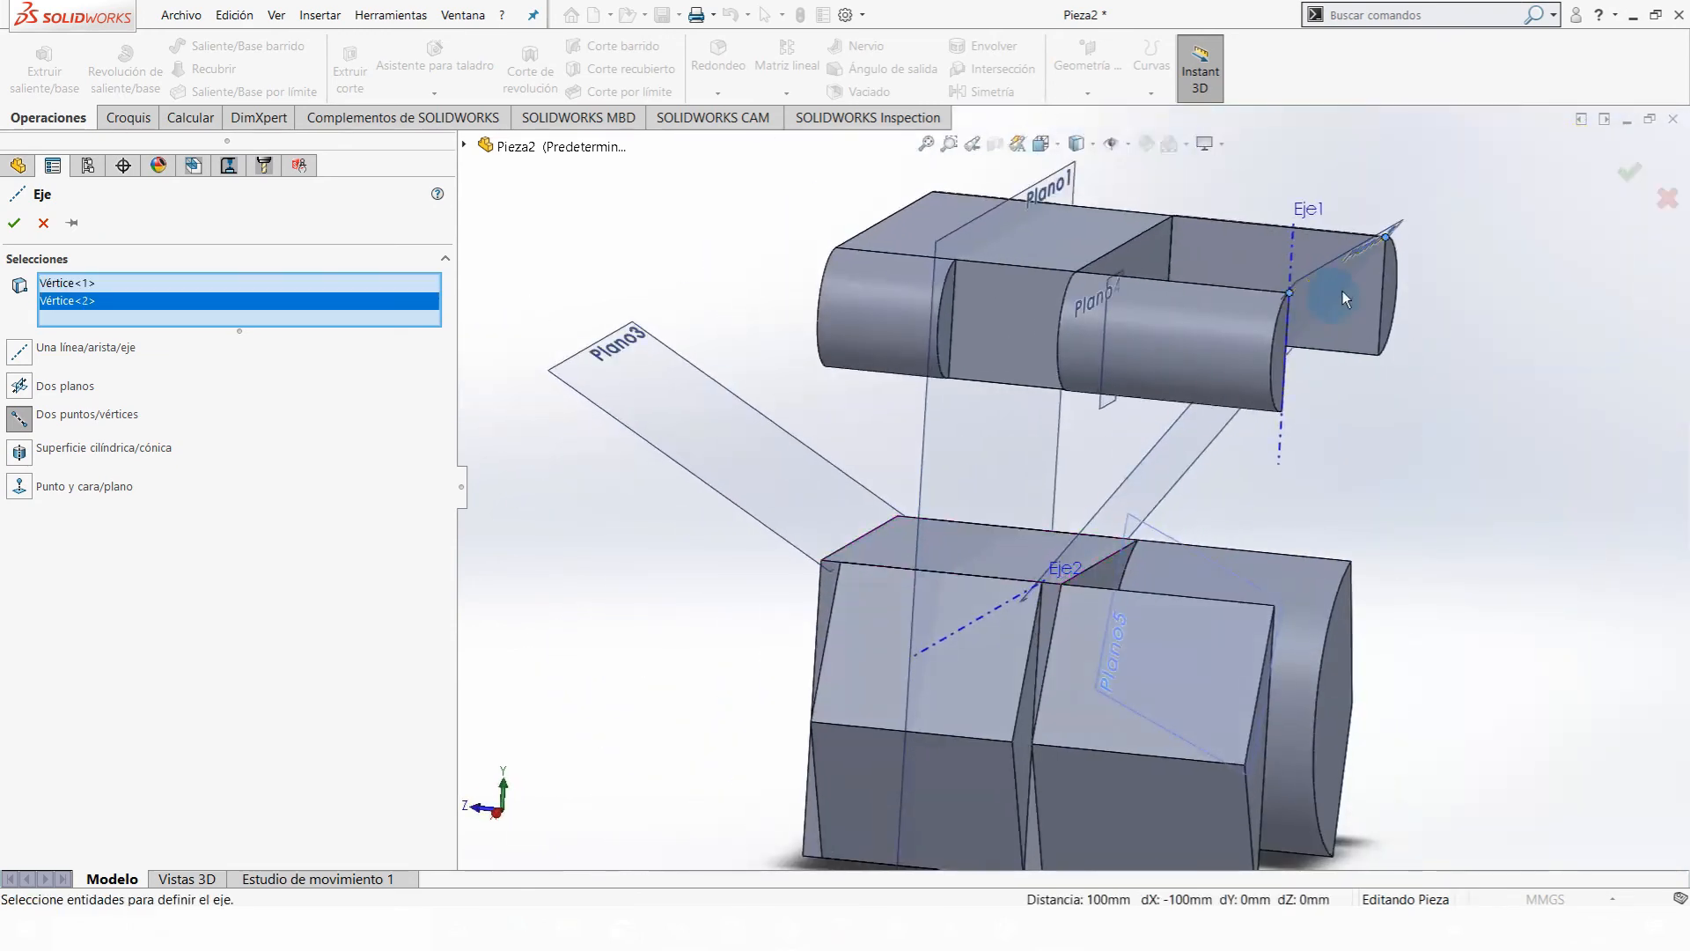
{"action": "scroll", "coordinate": [1338, 297], "scroll_direction": "up", "scroll_amount": 5}
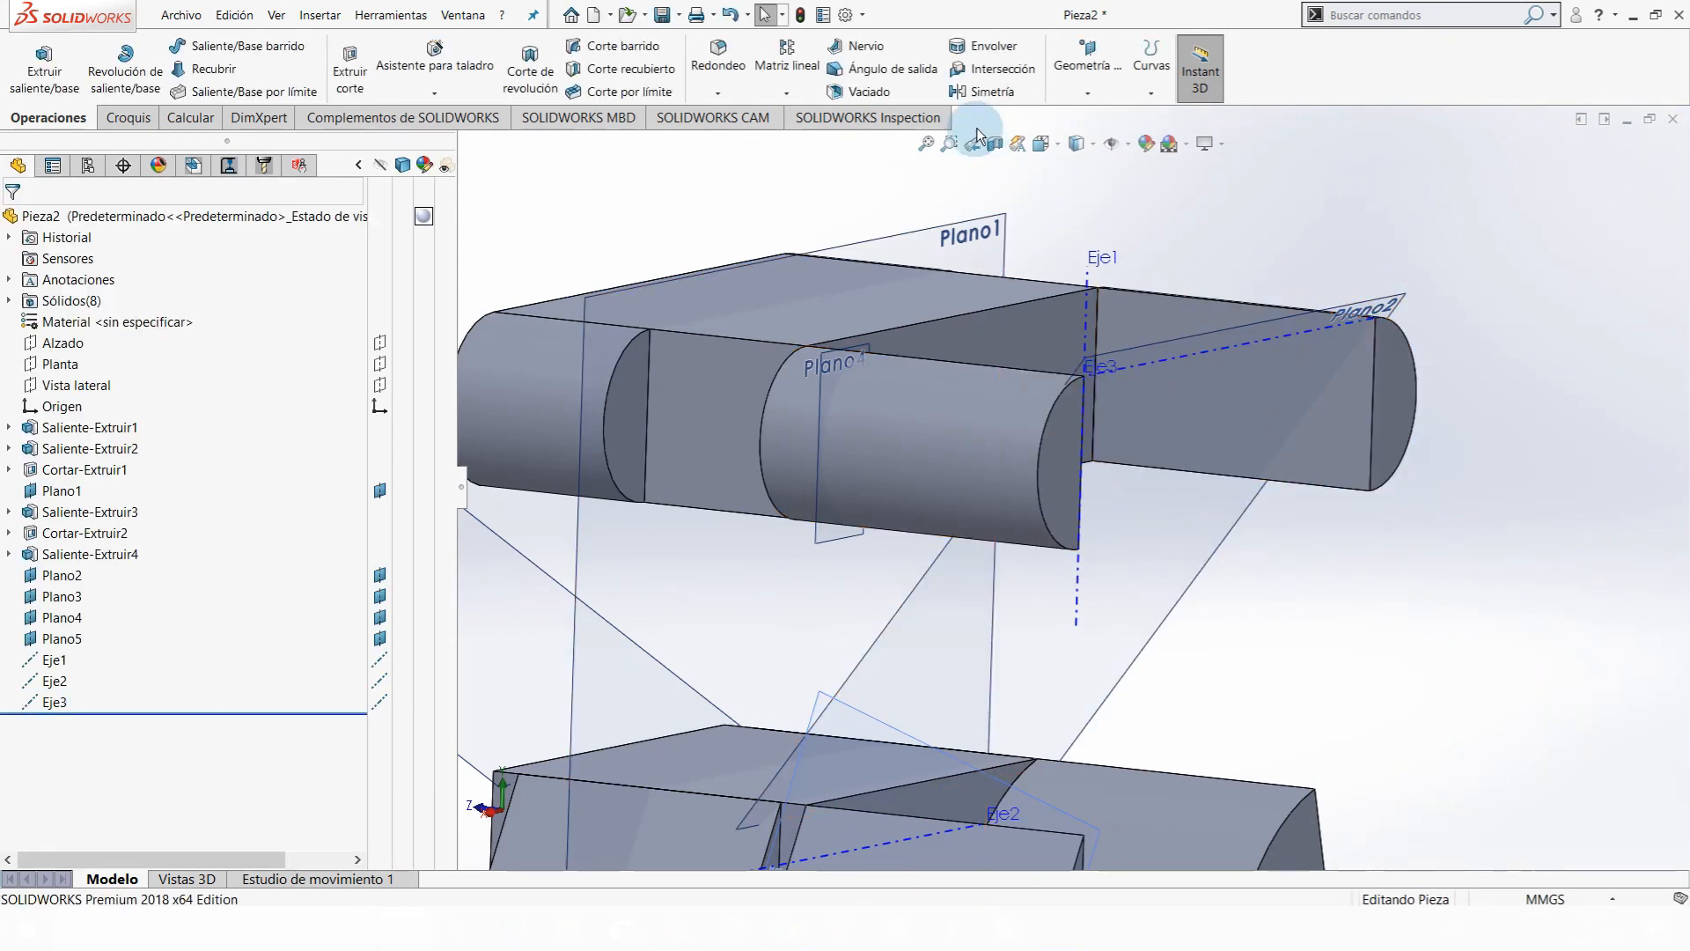
- Start another reference axis of the cylindrical/conical surface type, with the lower body's large curved face as its reference
{"action": "left_click", "coordinate": [1089, 66]}
{"action": "left_click", "coordinate": [1096, 136]}
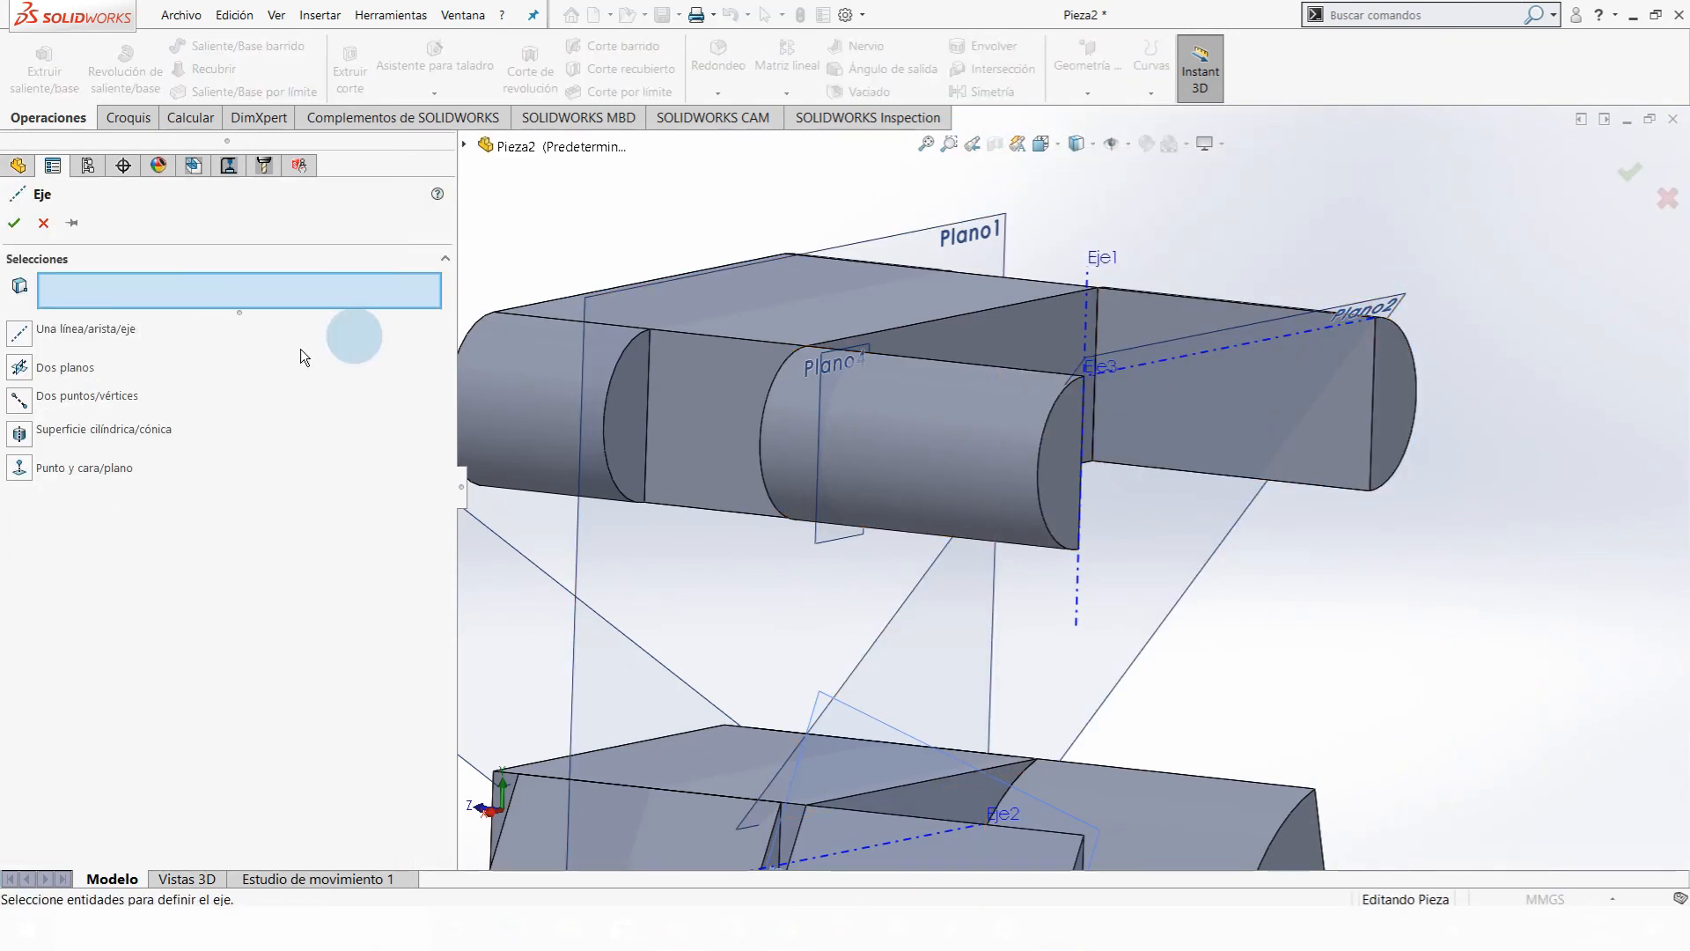
{"action": "left_click", "coordinate": [27, 433]}
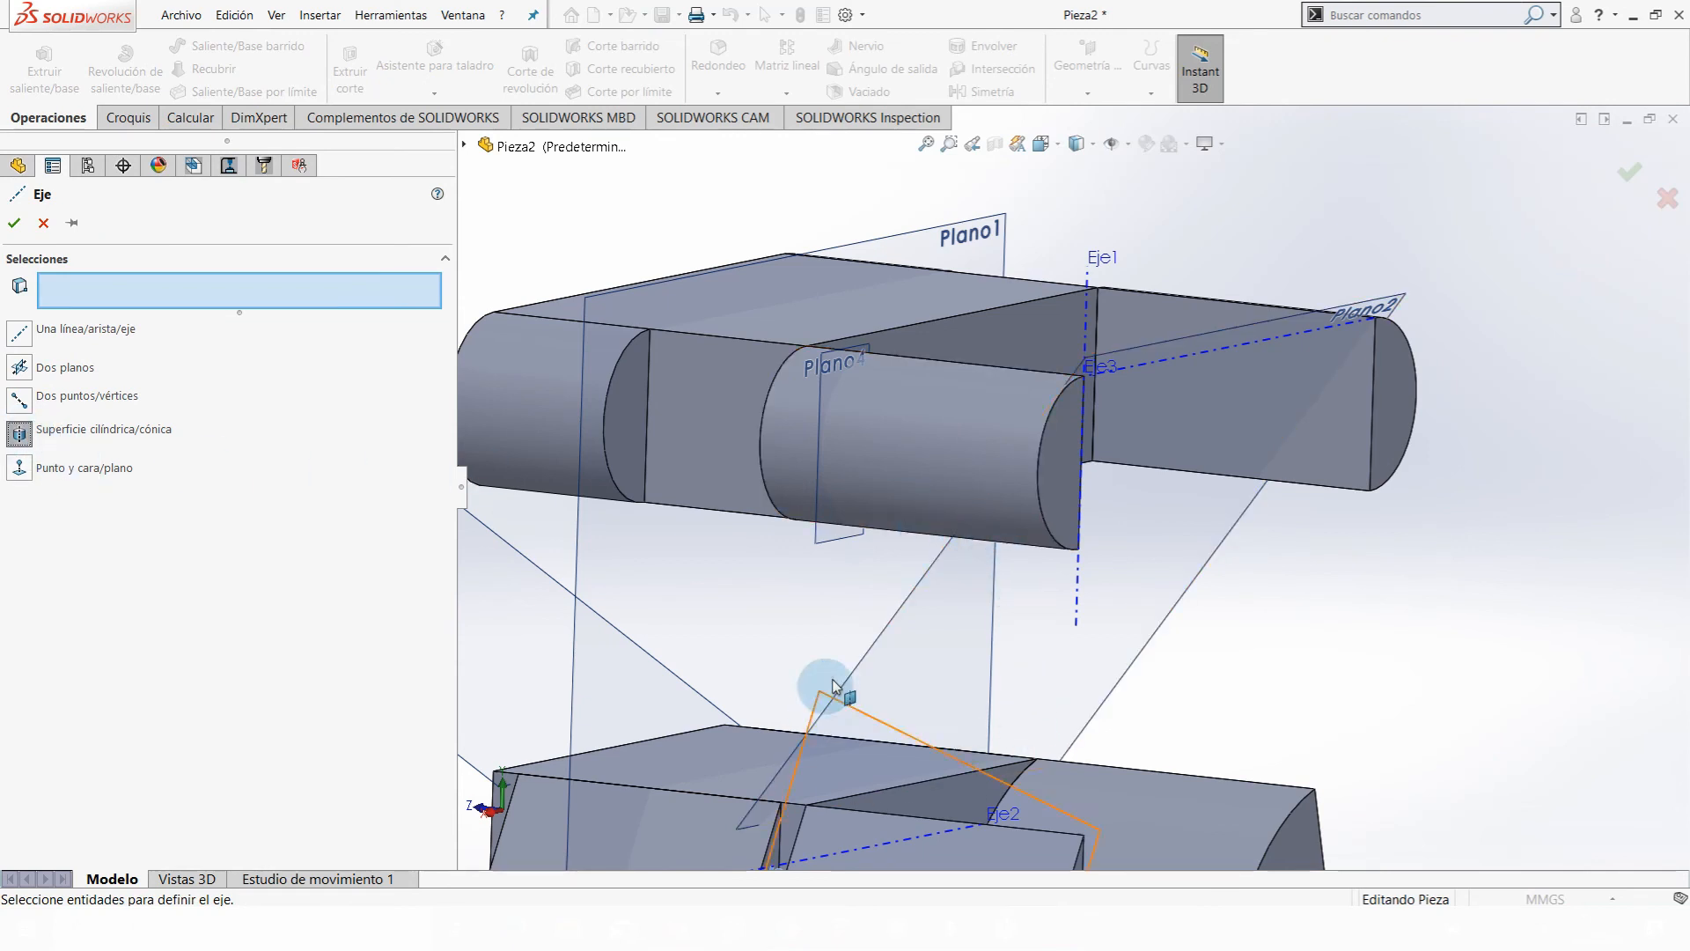
{"action": "scroll", "coordinate": [1032, 674], "scroll_direction": "up", "scroll_amount": 3}
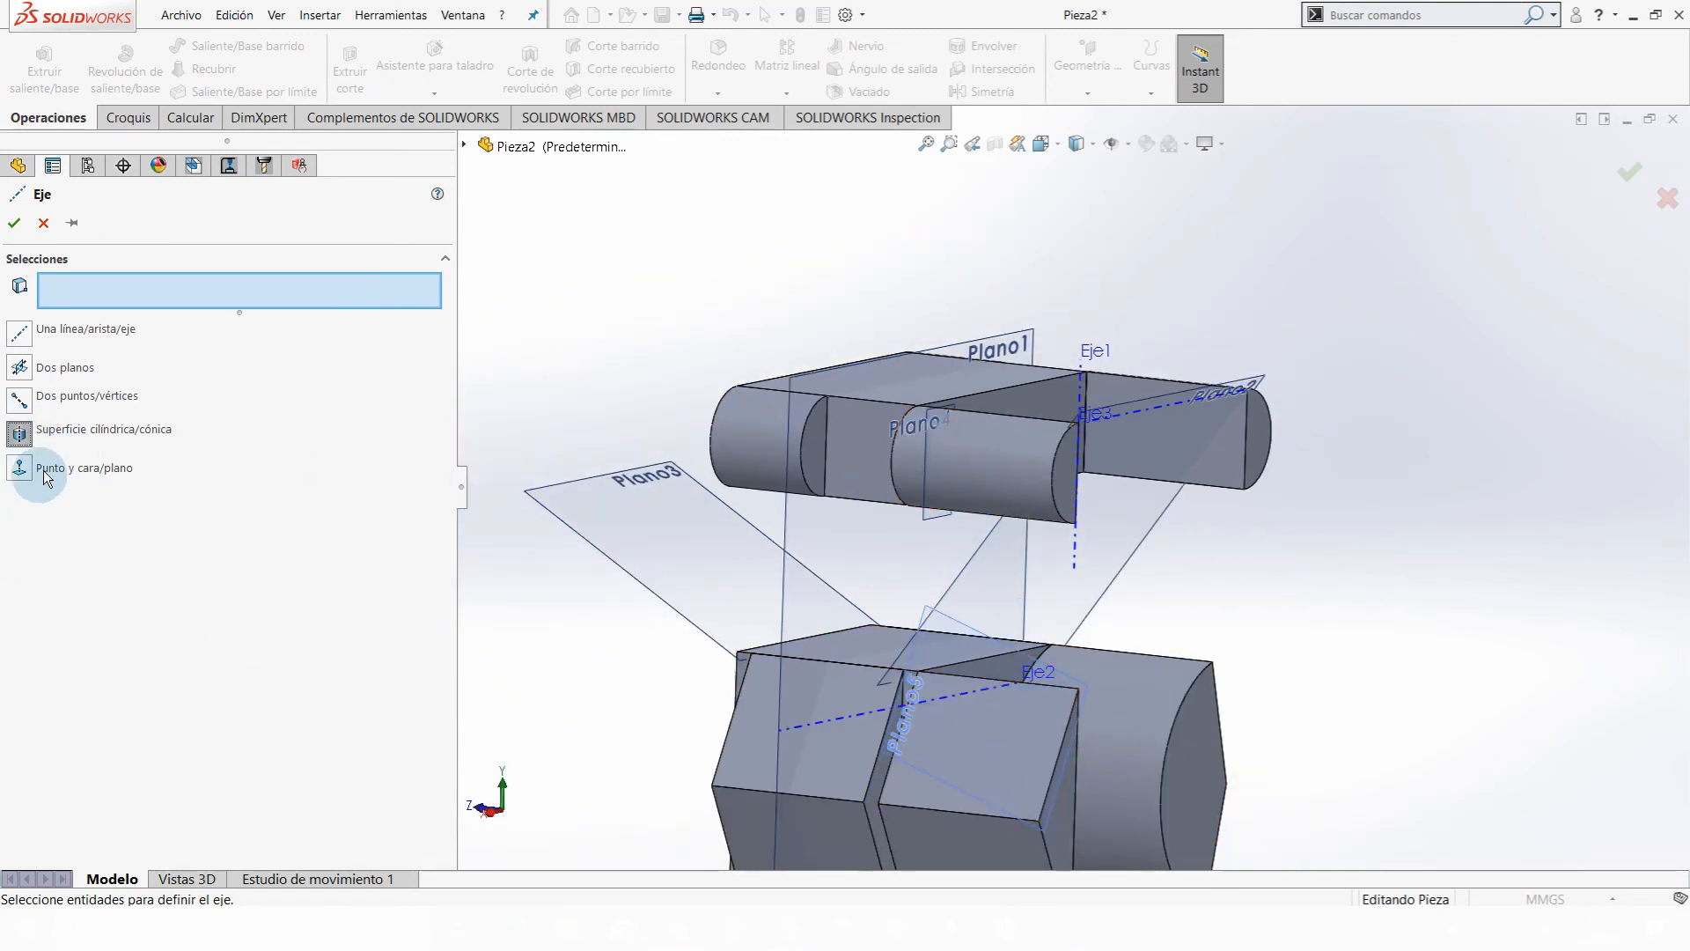
{"action": "scroll", "coordinate": [1162, 734], "scroll_direction": "up", "scroll_amount": 3}
{"action": "scroll", "coordinate": [1165, 734], "scroll_direction": "down", "scroll_amount": 5}
{"action": "left_click", "coordinate": [991, 505]}
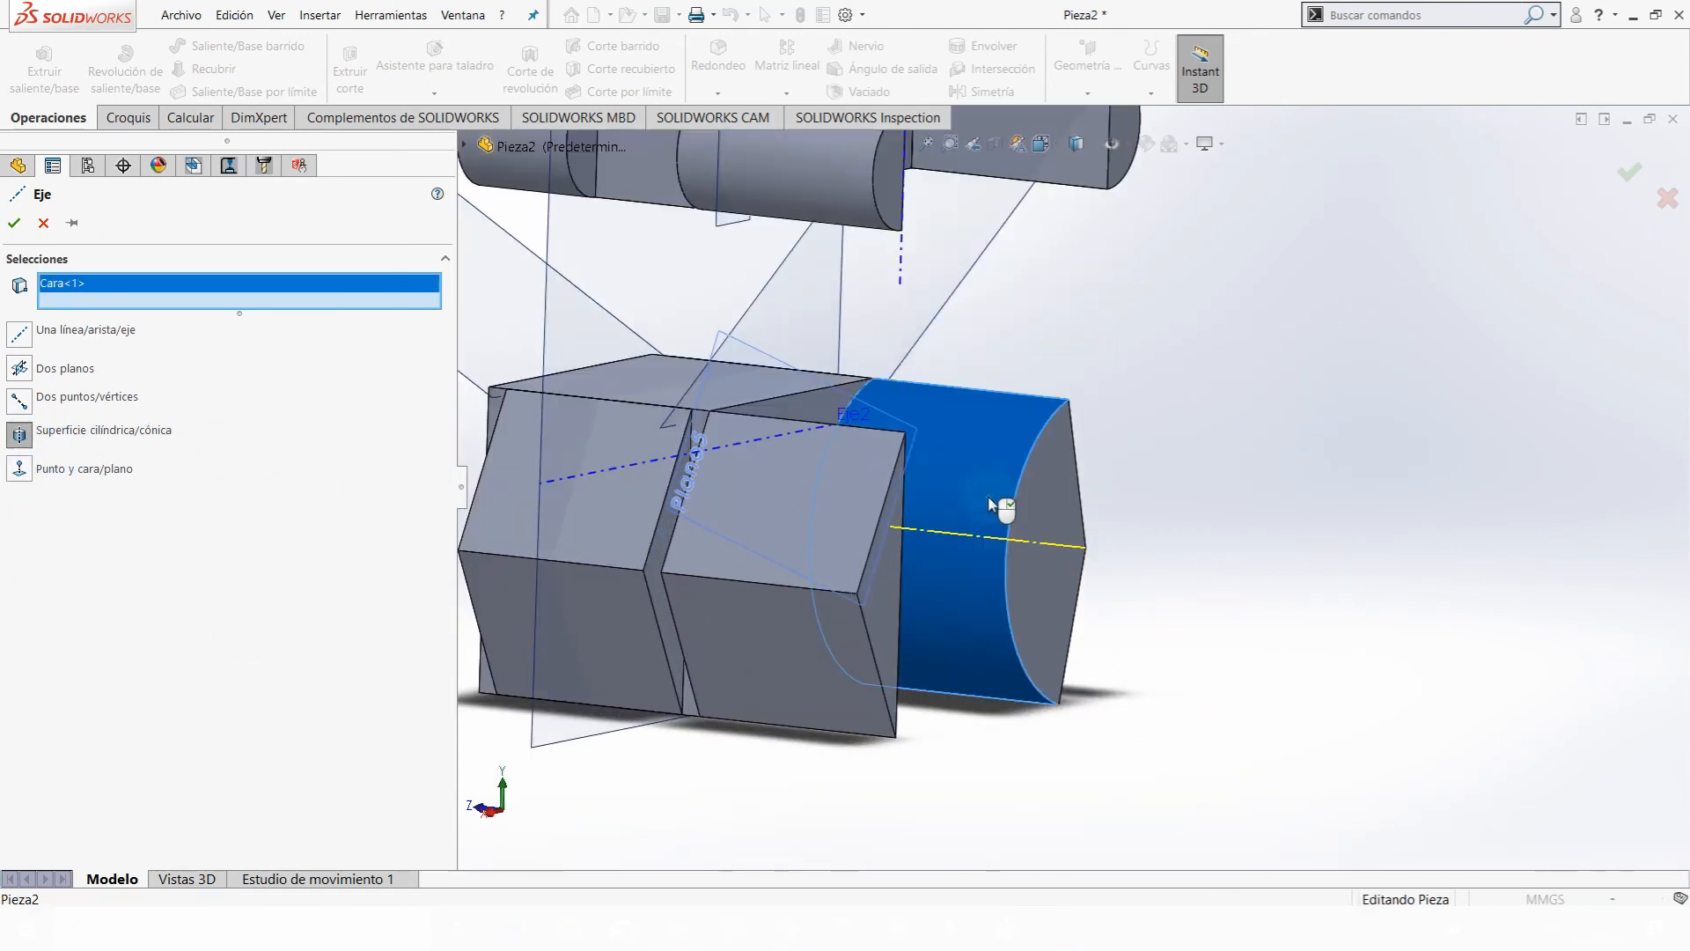
- Try the rounded face of one of the upper body's arms as the cylindrical reference for the axis
{"action": "middle_click_drag", "start_coordinate": [1028, 621], "coordinate": [895, 645]}
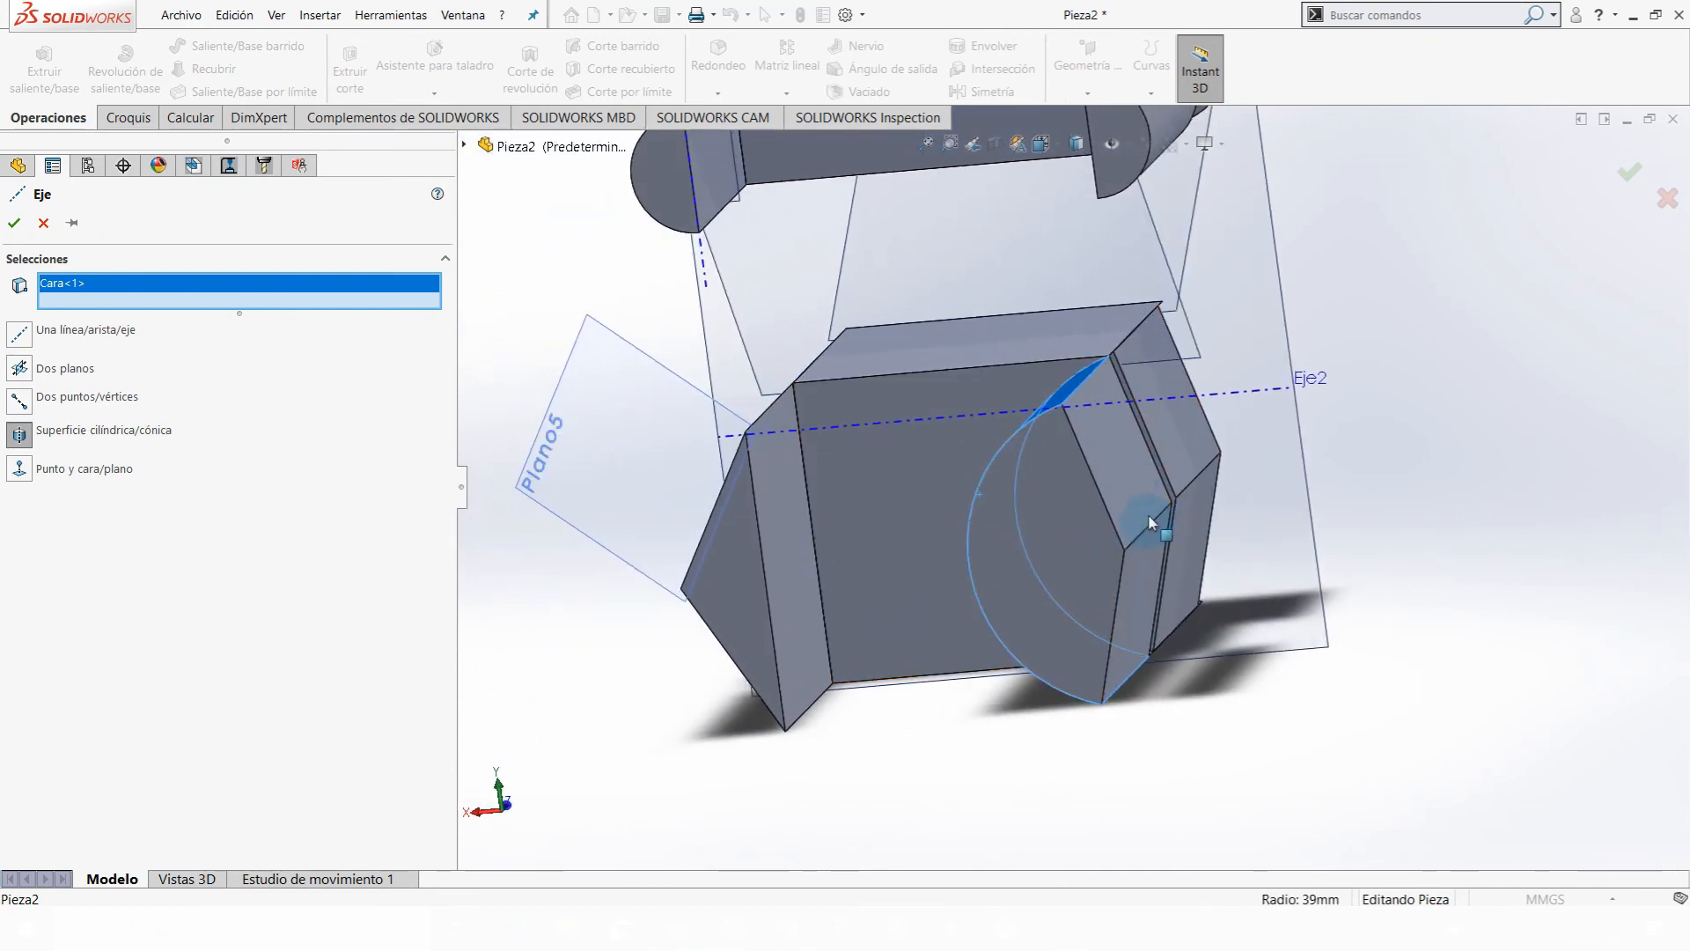
{"action": "scroll", "coordinate": [1118, 528], "scroll_direction": "up", "scroll_amount": 4}
{"action": "scroll", "coordinate": [1044, 392], "scroll_direction": "down", "scroll_amount": 2}
{"action": "left_click", "coordinate": [1070, 331]}
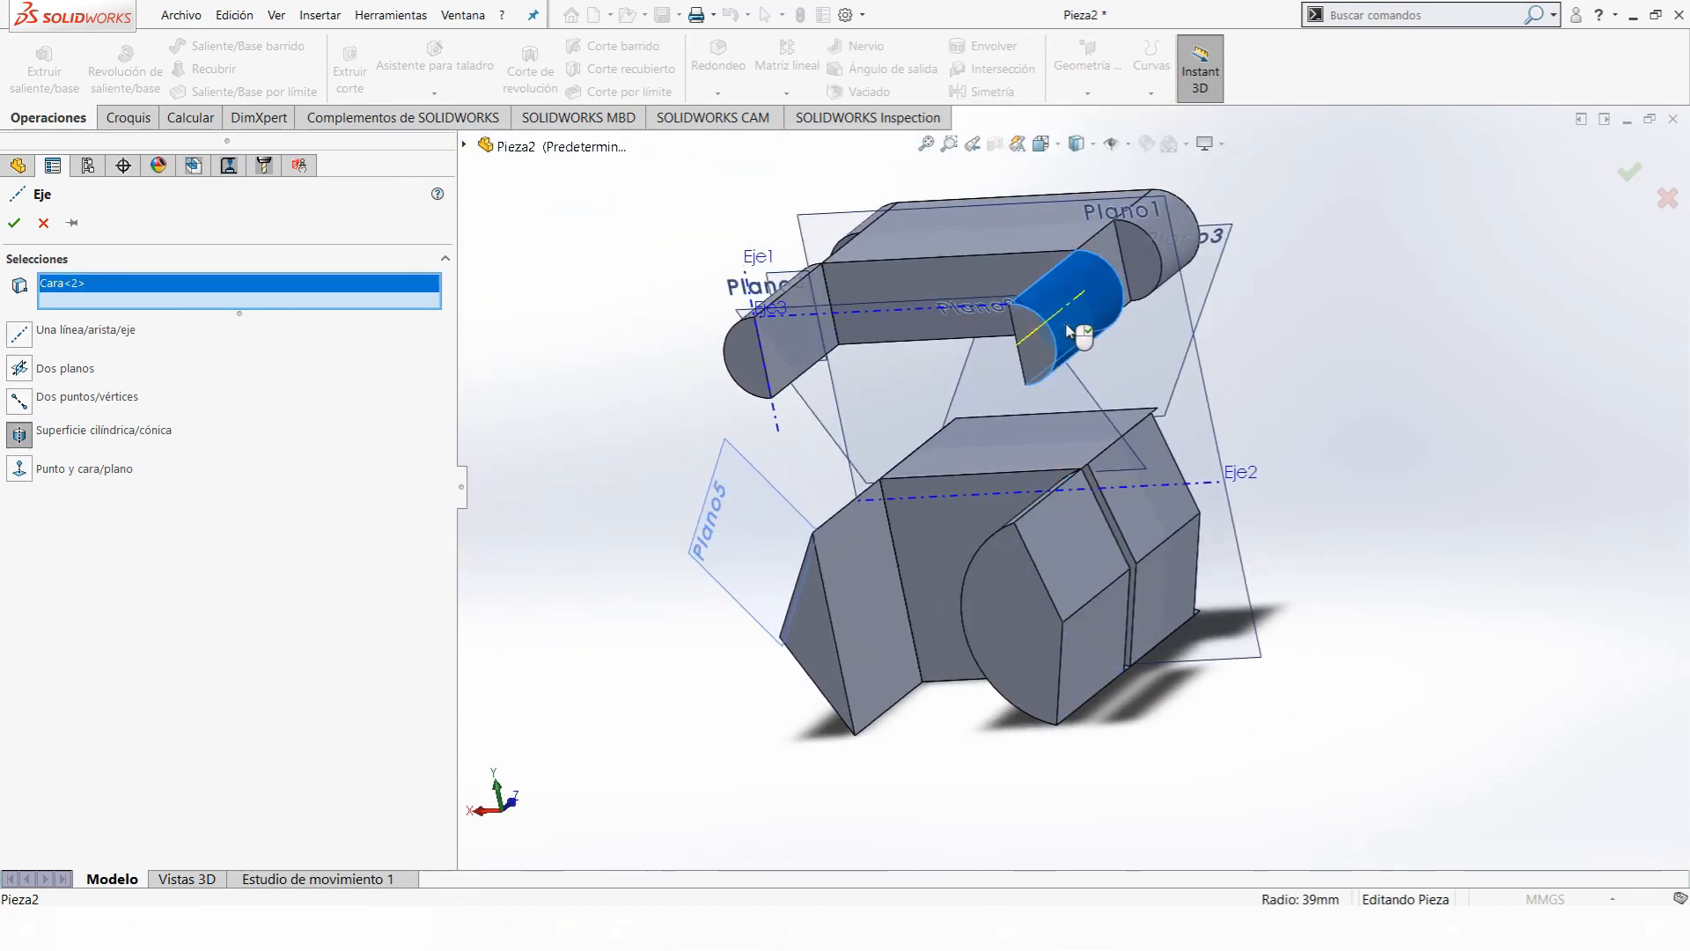
- Define the axis by the lower body's large cylindrical face, and accept it
{"action": "scroll", "coordinate": [1071, 331], "scroll_direction": "down", "scroll_amount": 3}
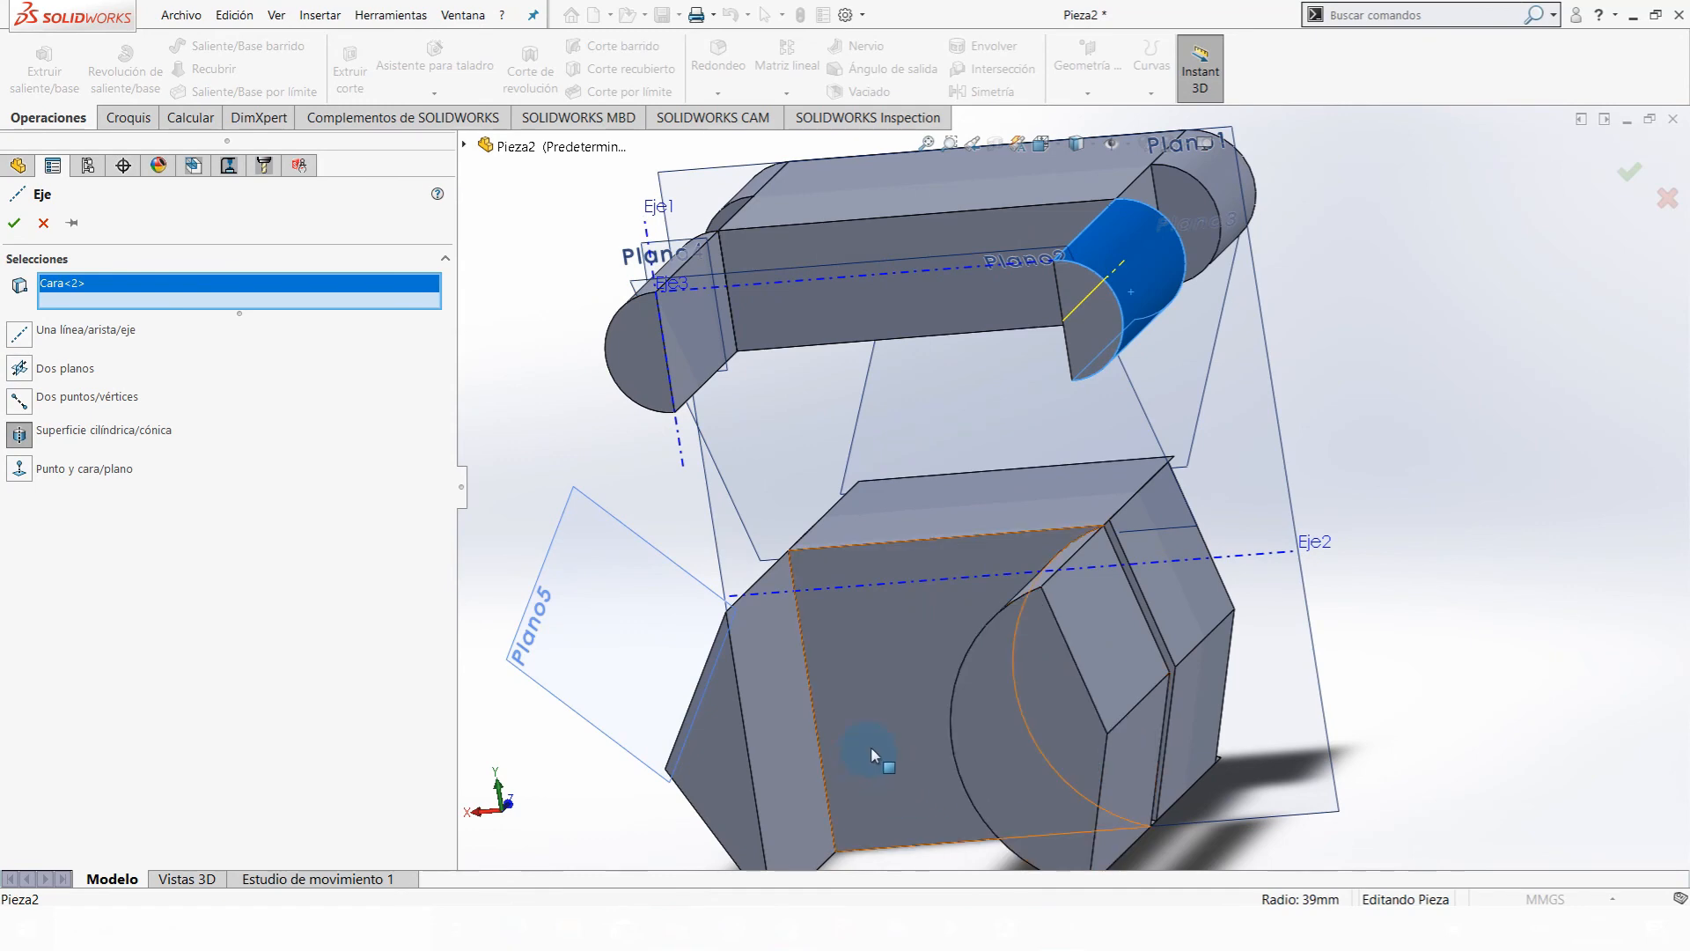
{"action": "middle_click_drag", "start_coordinate": [870, 746], "coordinate": [1034, 720]}
{"action": "left_click", "coordinate": [1141, 662]}
{"action": "right_click", "coordinate": [1120, 667]}
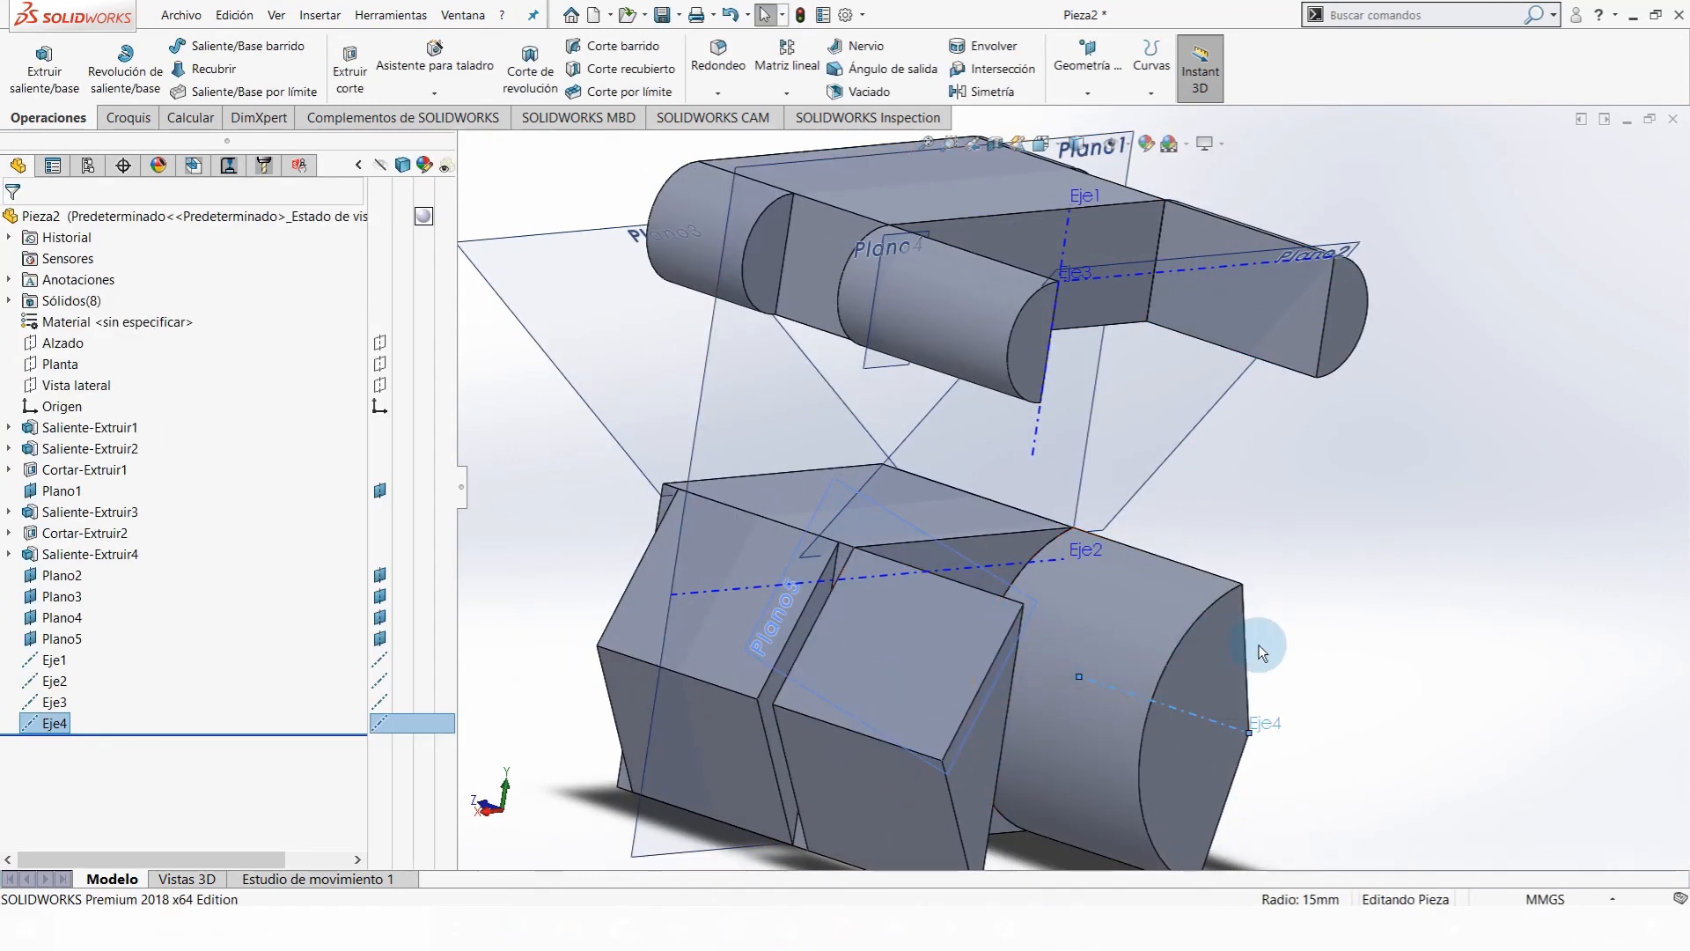
- Start another reference axis of the point and face/plane type, using the lower body's flat upper face and a corner vertex of the upper body
{"action": "scroll", "coordinate": [1081, 488], "scroll_direction": "up", "scroll_amount": 3}
{"action": "left_click", "coordinate": [1087, 71]}
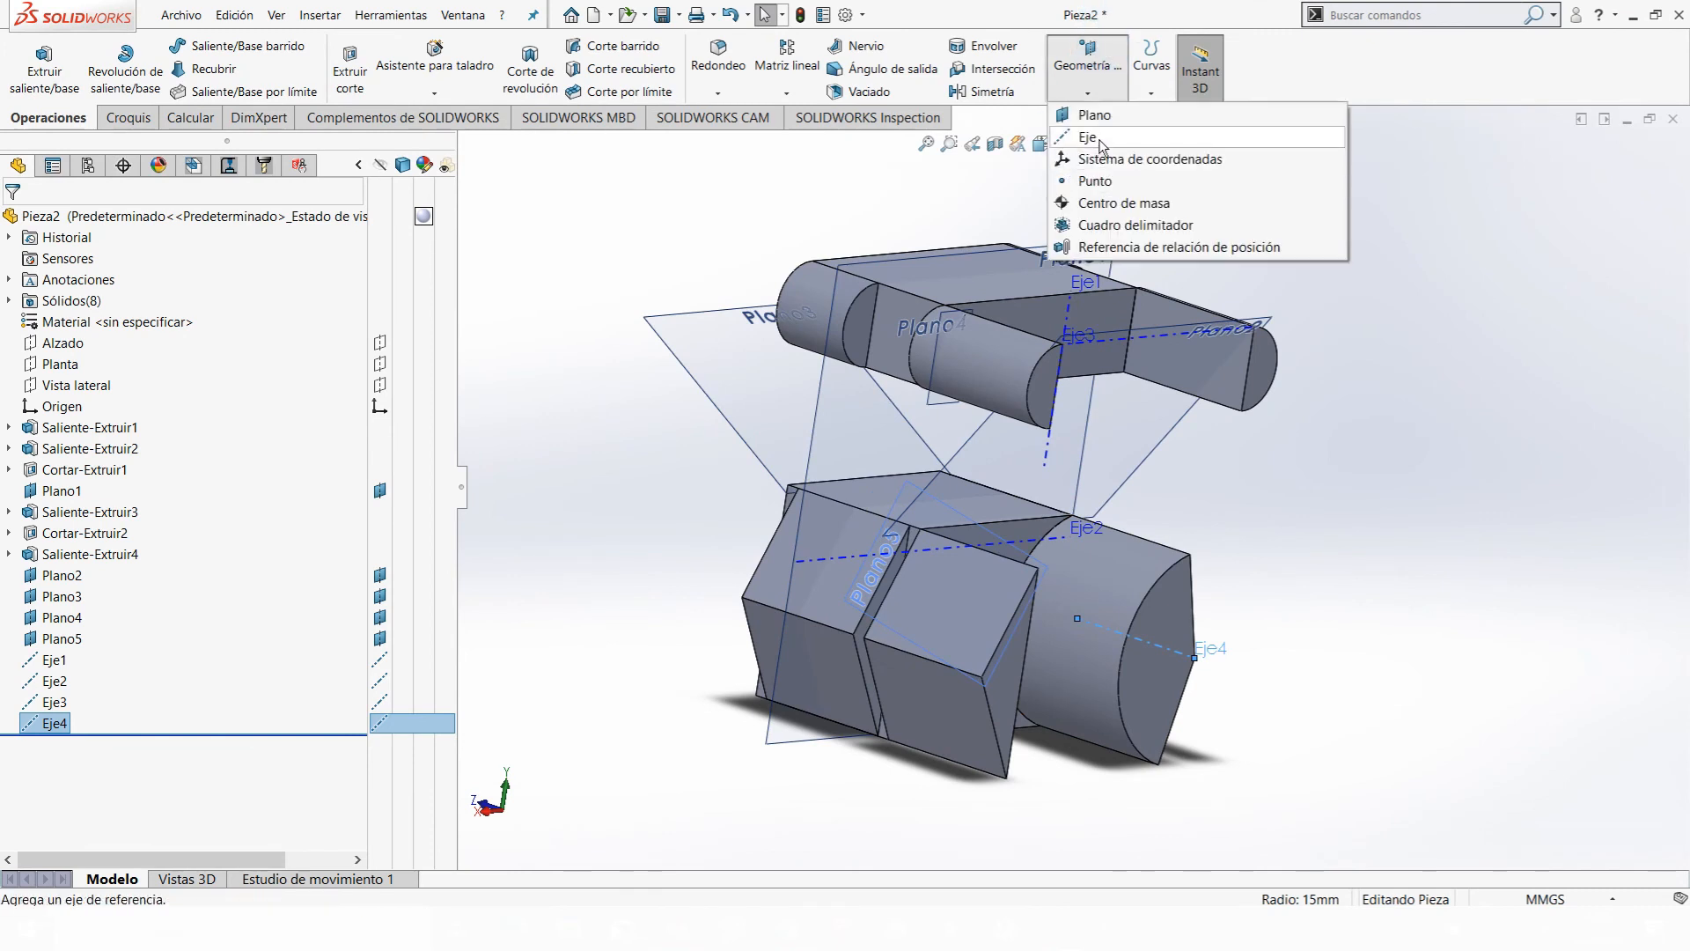
{"action": "left_click", "coordinate": [1088, 137]}
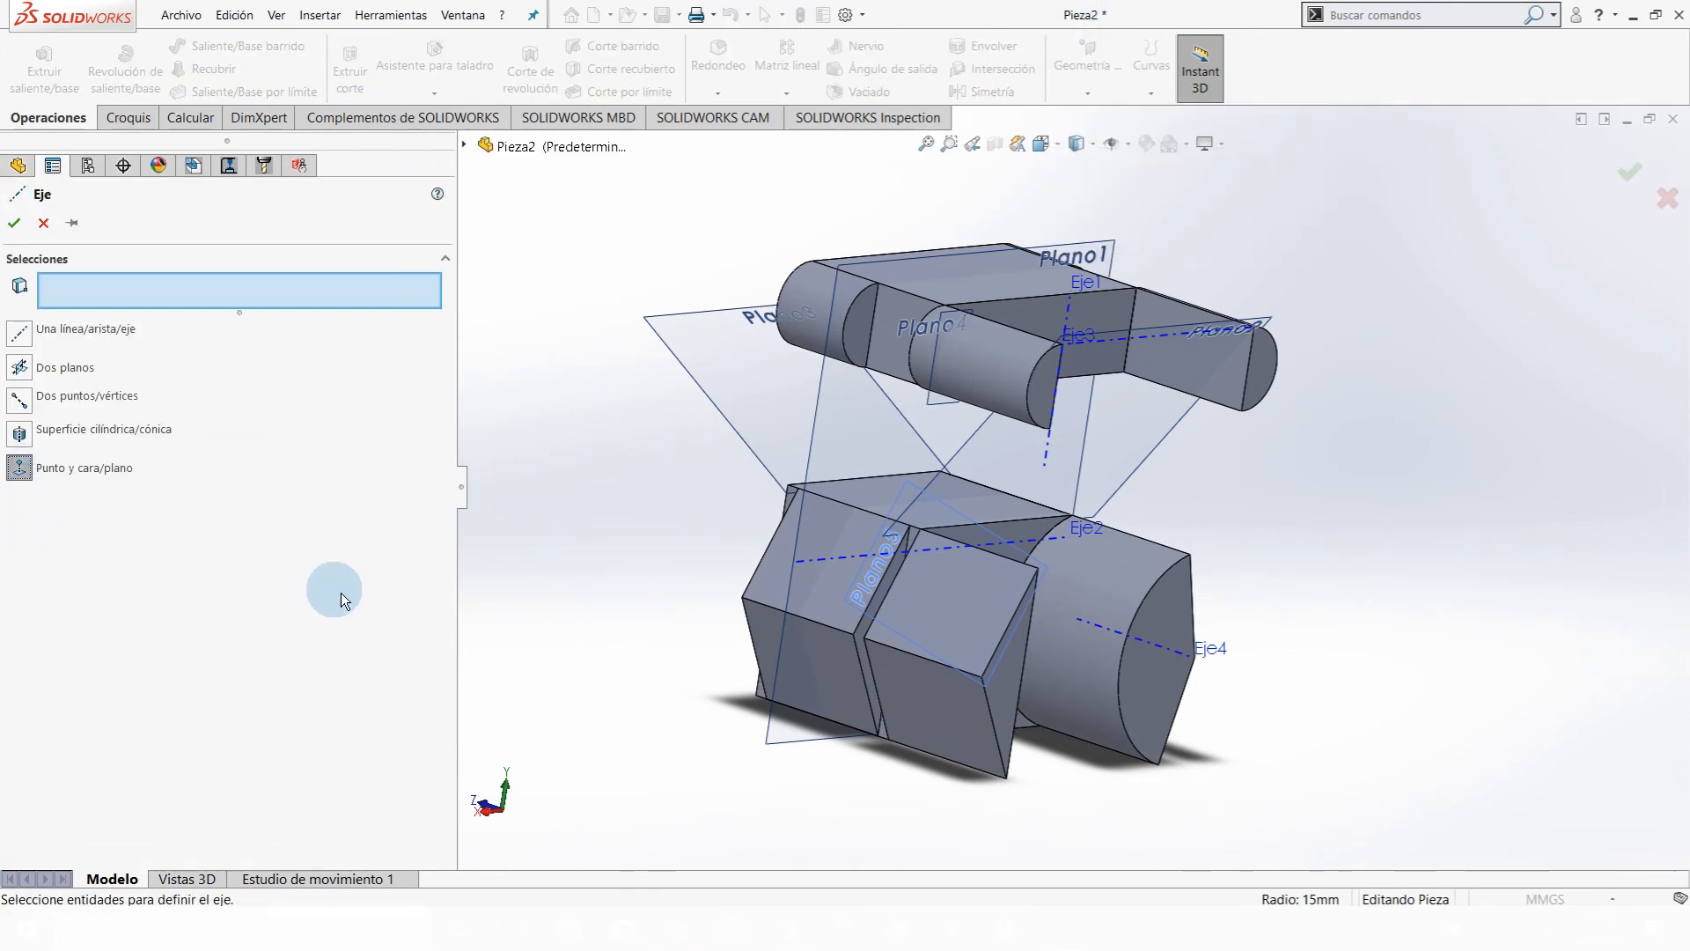
{"action": "mouse_move", "coordinate": [1036, 359]}
{"action": "middle_mouse_down"}
{"action": "mouse_move", "coordinate": [1026, 345]}
{"action": "mouse_move", "coordinate": [1013, 361]}
{"action": "middle_mouse_up"}
{"action": "scroll", "coordinate": [971, 475], "scroll_direction": "down", "scroll_amount": 2}
{"action": "middle_click_drag", "start_coordinate": [970, 476], "coordinate": [875, 498]}
{"action": "left_click", "coordinate": [925, 565]}
{"action": "left_click", "coordinate": [917, 279]}
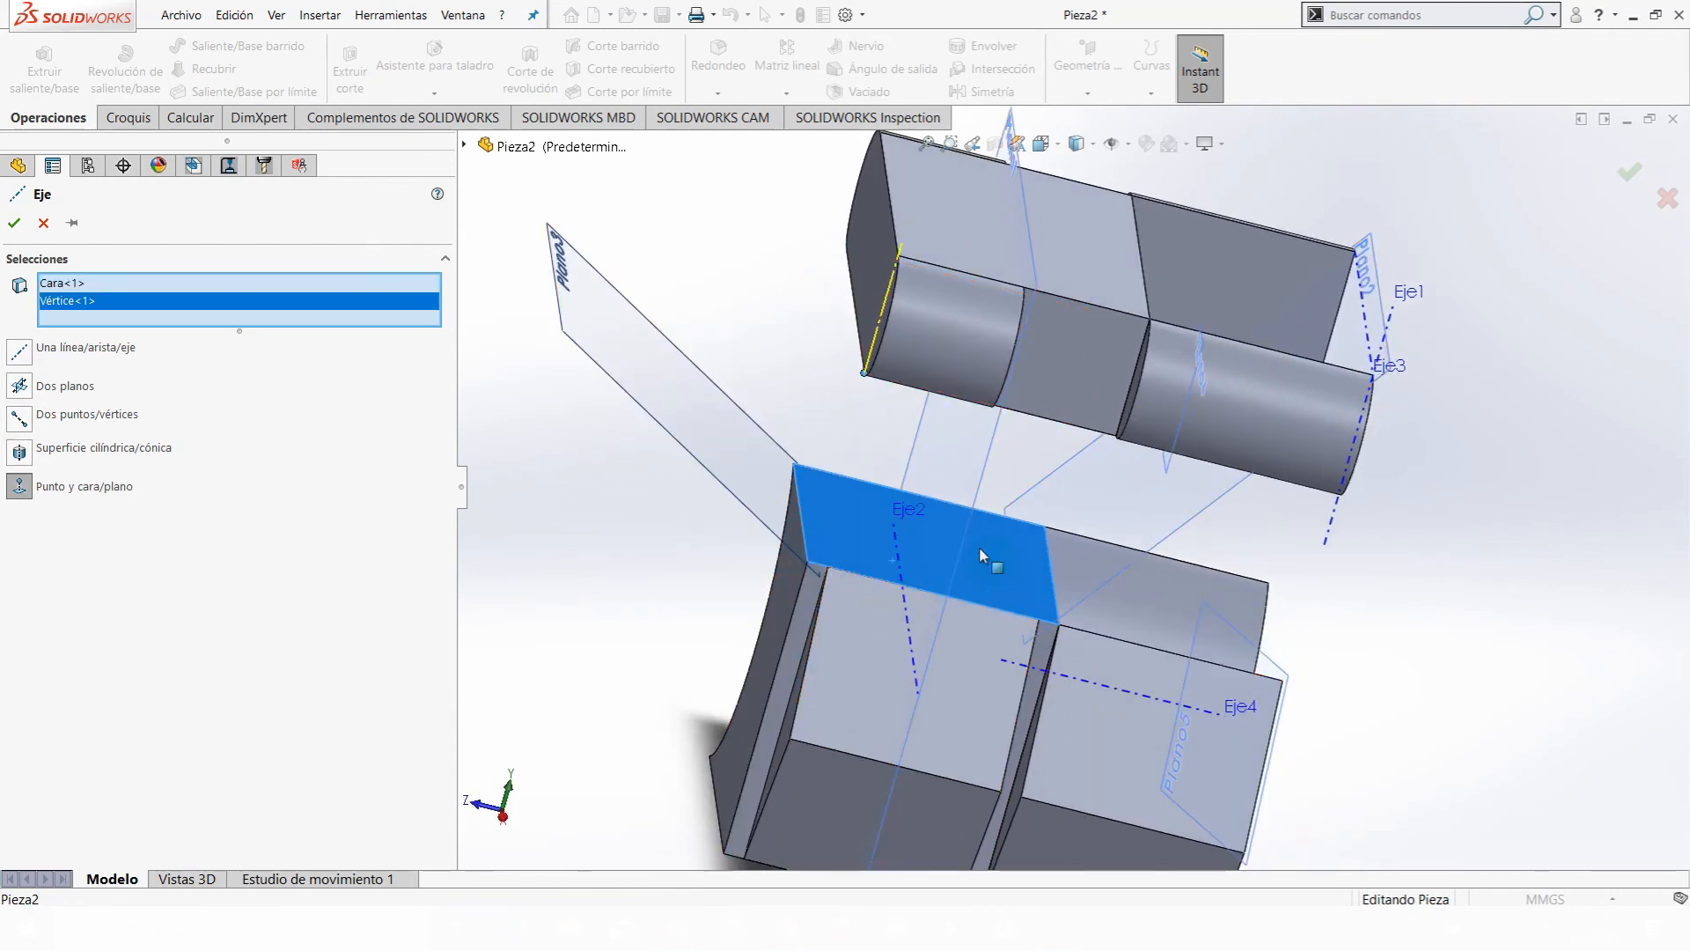
- Remove both the face and the vertex from the axis references
{"action": "left_click", "coordinate": [929, 445]}
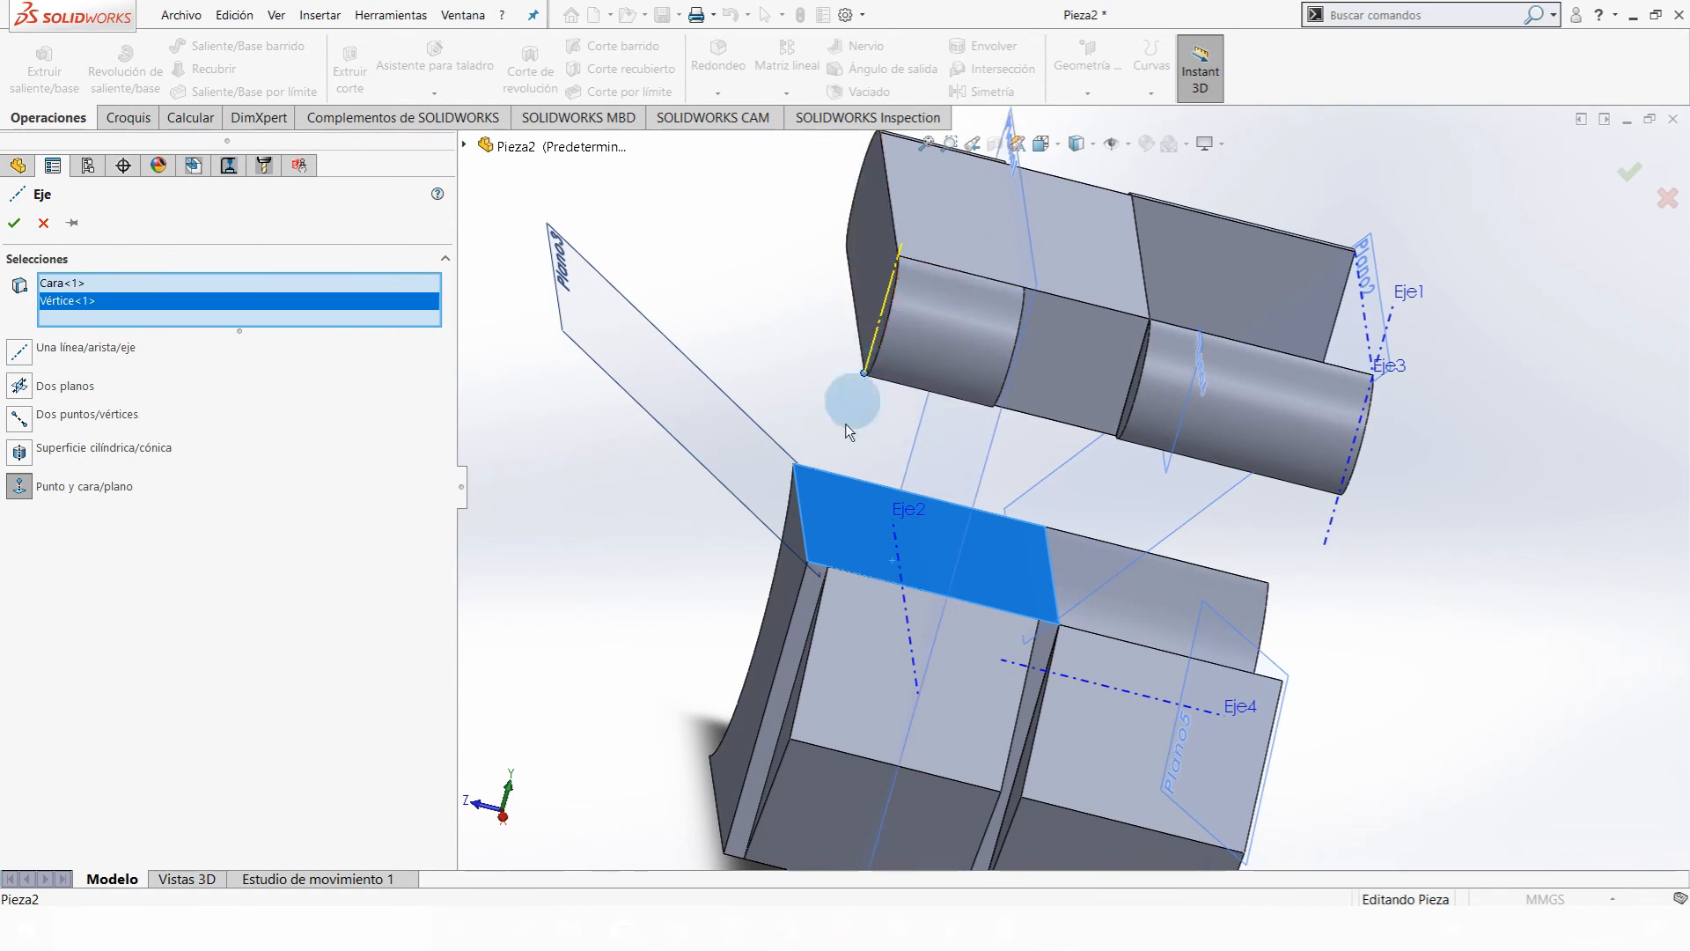
{"action": "left_click", "coordinate": [870, 528]}
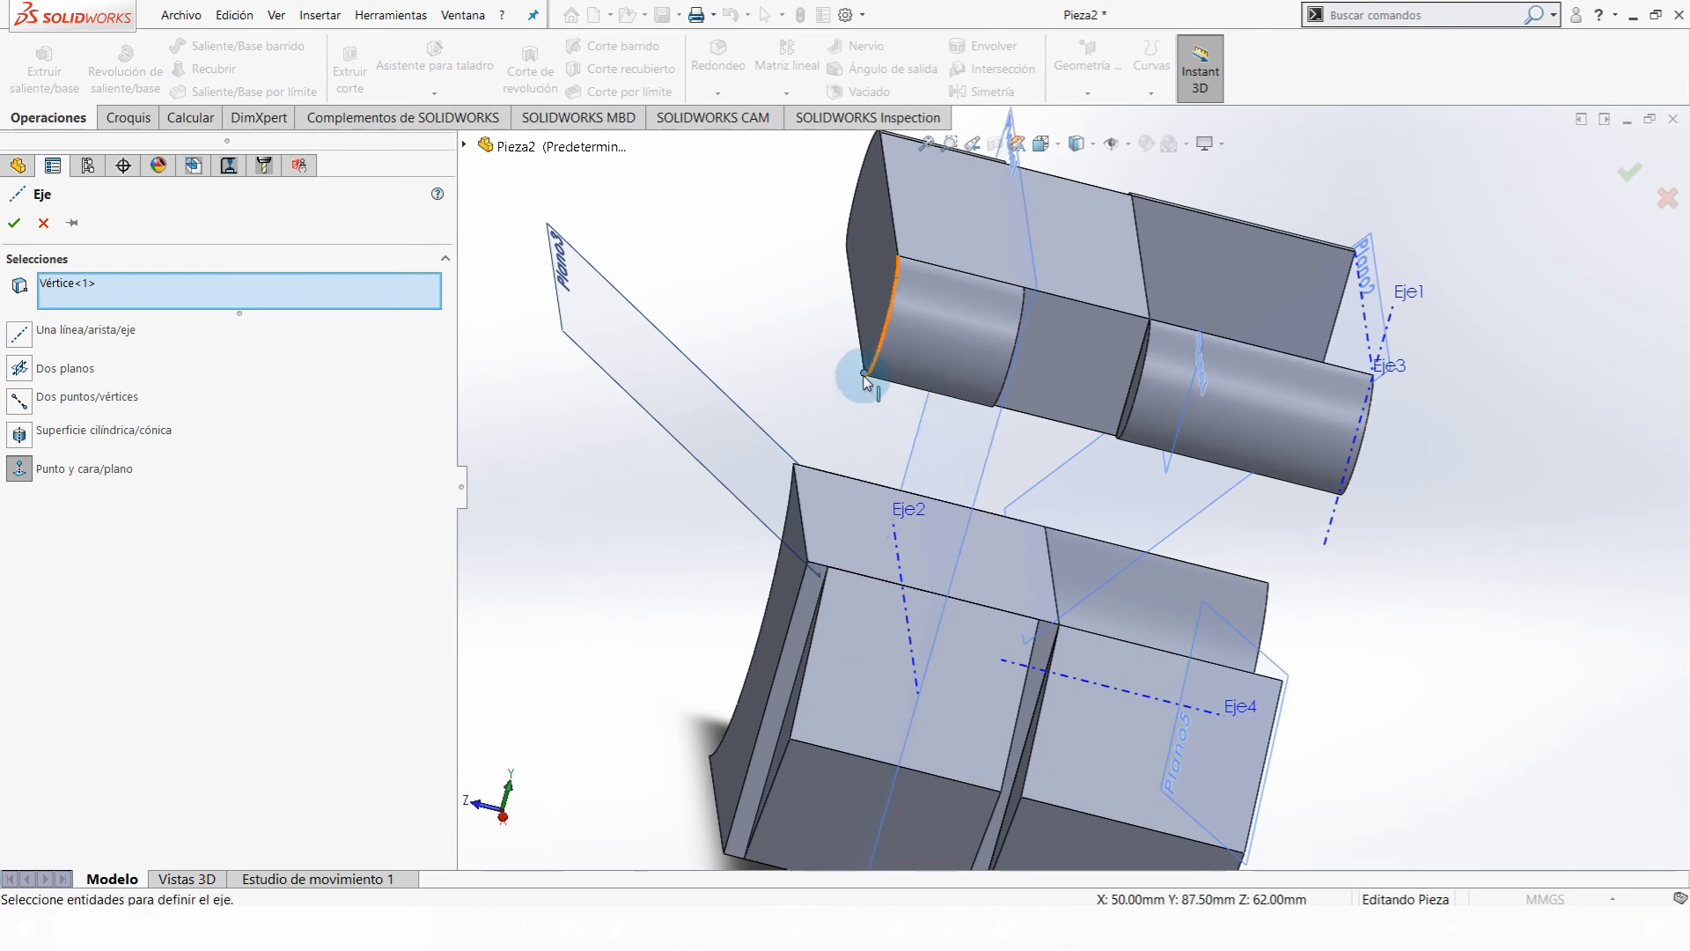
{"action": "left_click", "coordinate": [66, 284]}
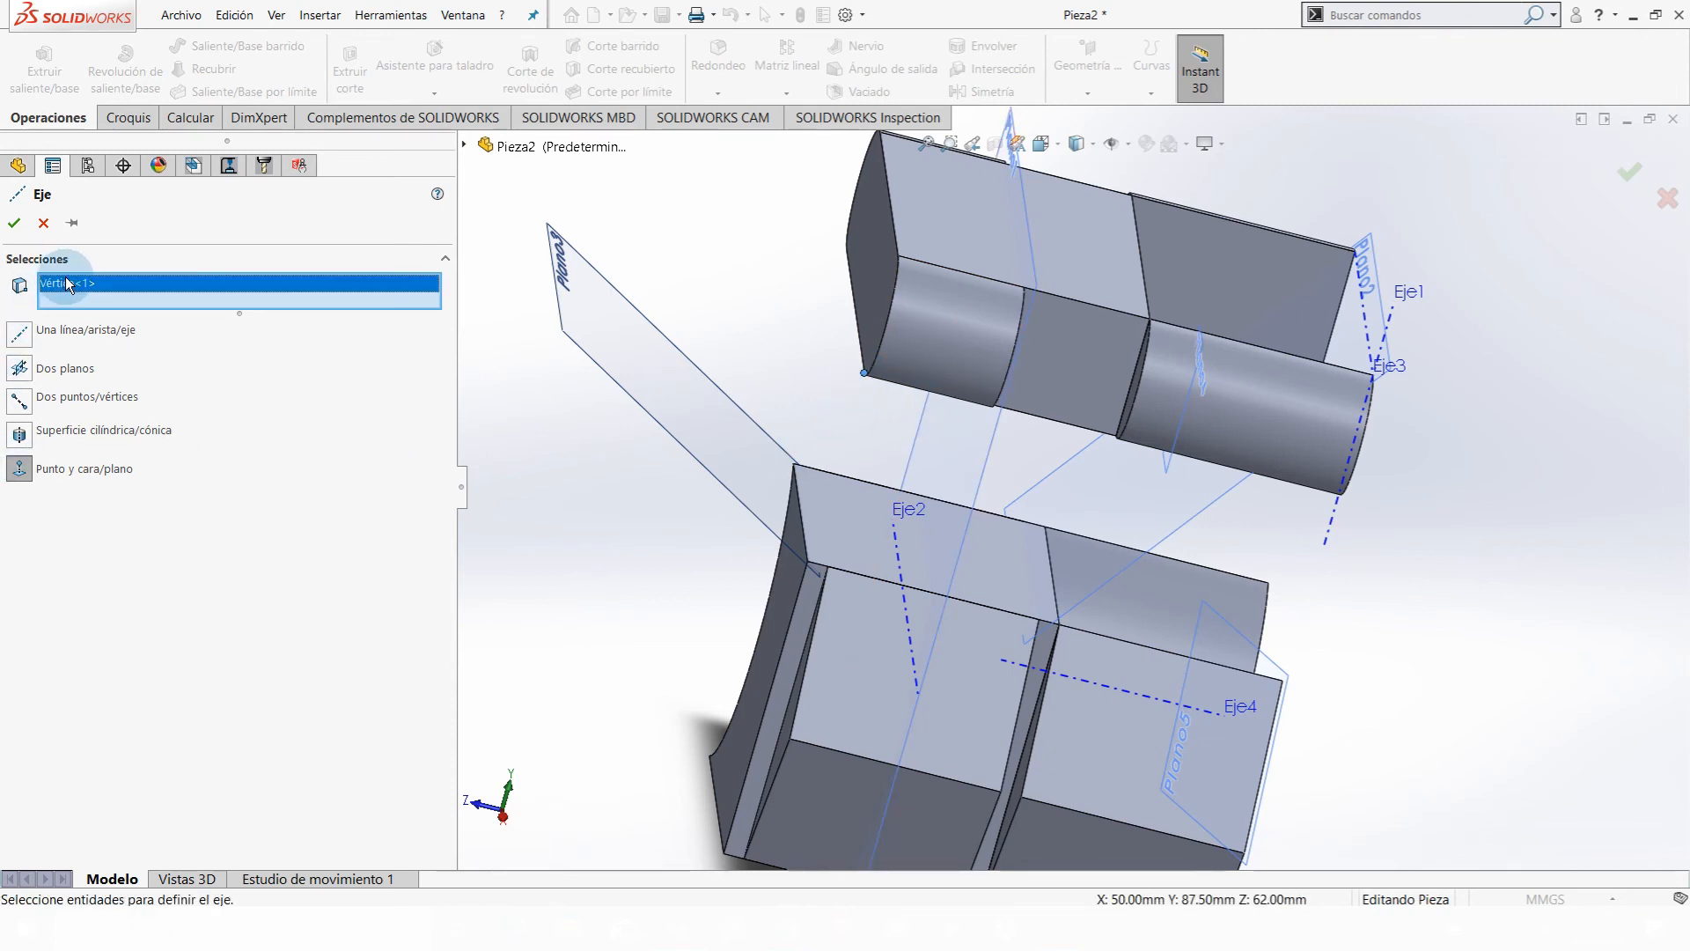
{"action": "key", "text": "Delete"}
- Define the axis by one upper arm's flat inner face and the lower end vertex of the opposite arm, and accept it
{"action": "middle_click_drag", "start_coordinate": [1219, 479], "coordinate": [1301, 369]}
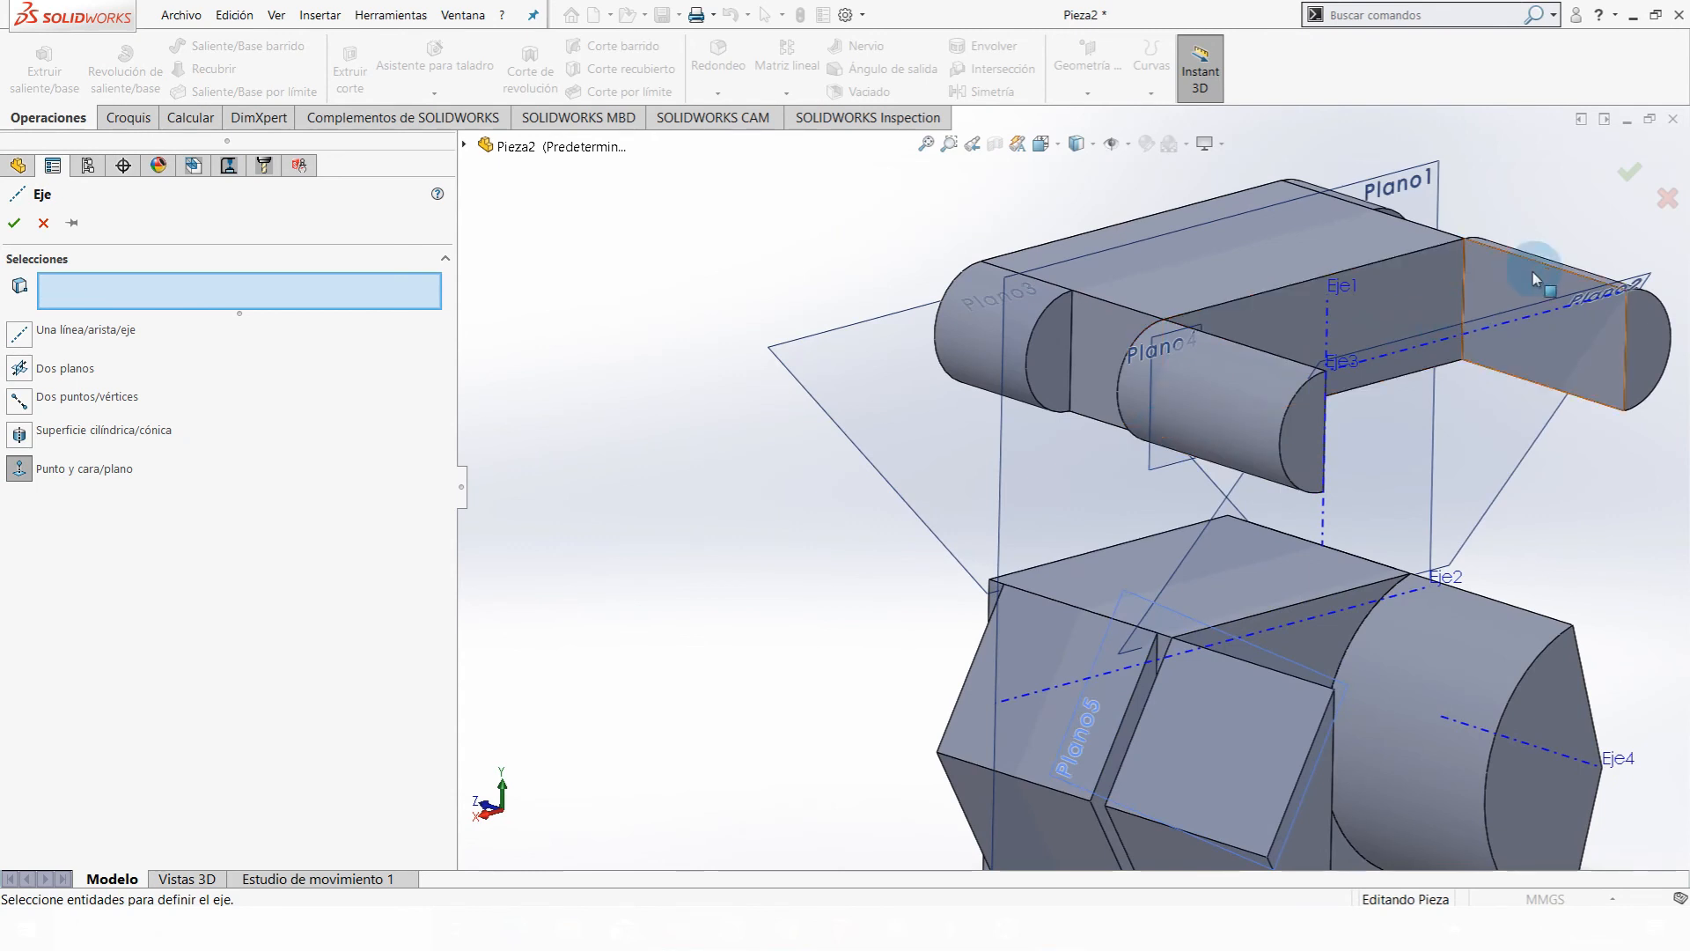
{"action": "left_click", "coordinate": [1523, 313]}
{"action": "middle_click_drag", "start_coordinate": [1523, 313], "coordinate": [1153, 371], "text": "ctrl"}
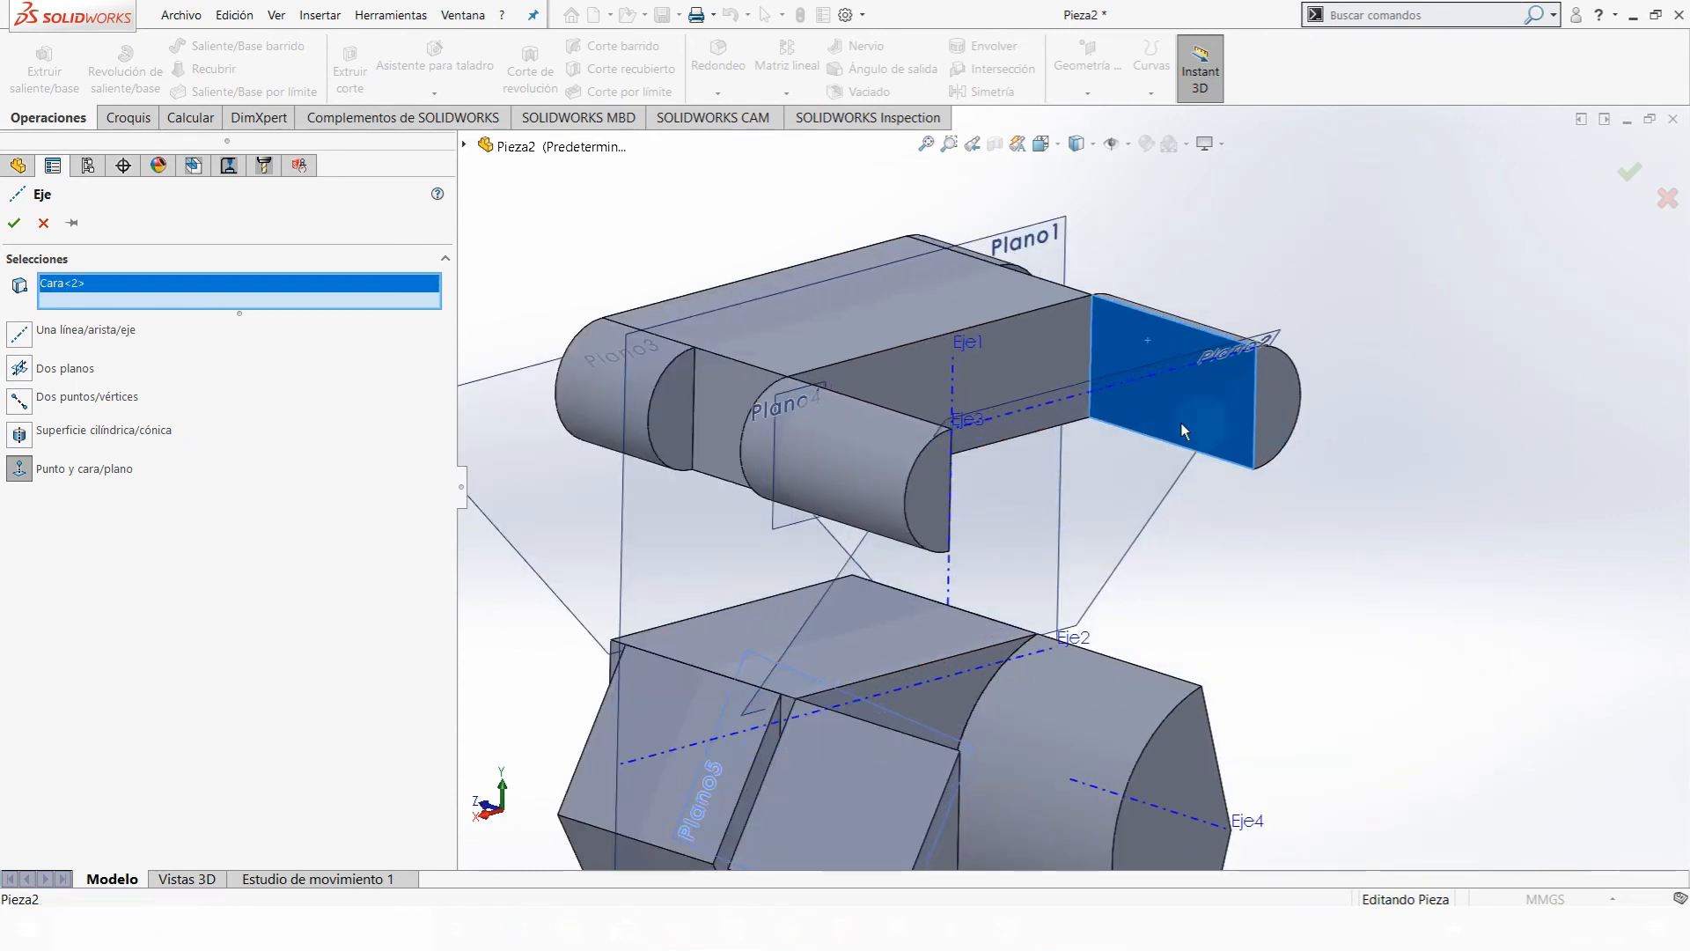
{"action": "left_click", "coordinate": [949, 552]}
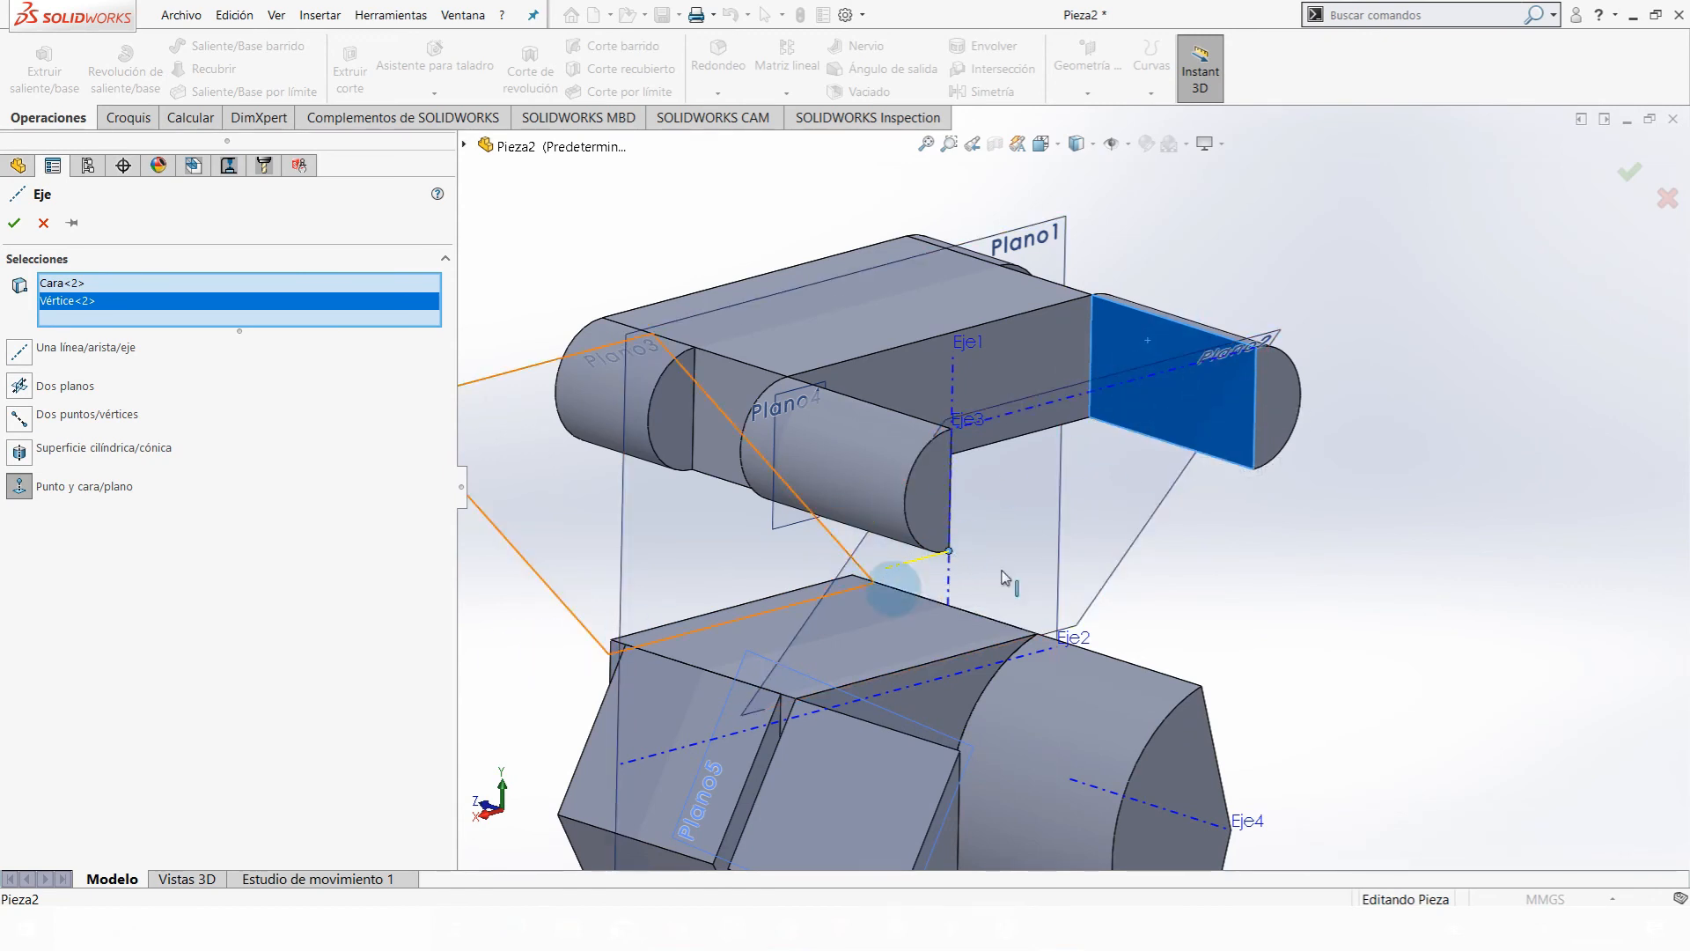
{"action": "middle_click_drag", "start_coordinate": [885, 581], "coordinate": [977, 513]}
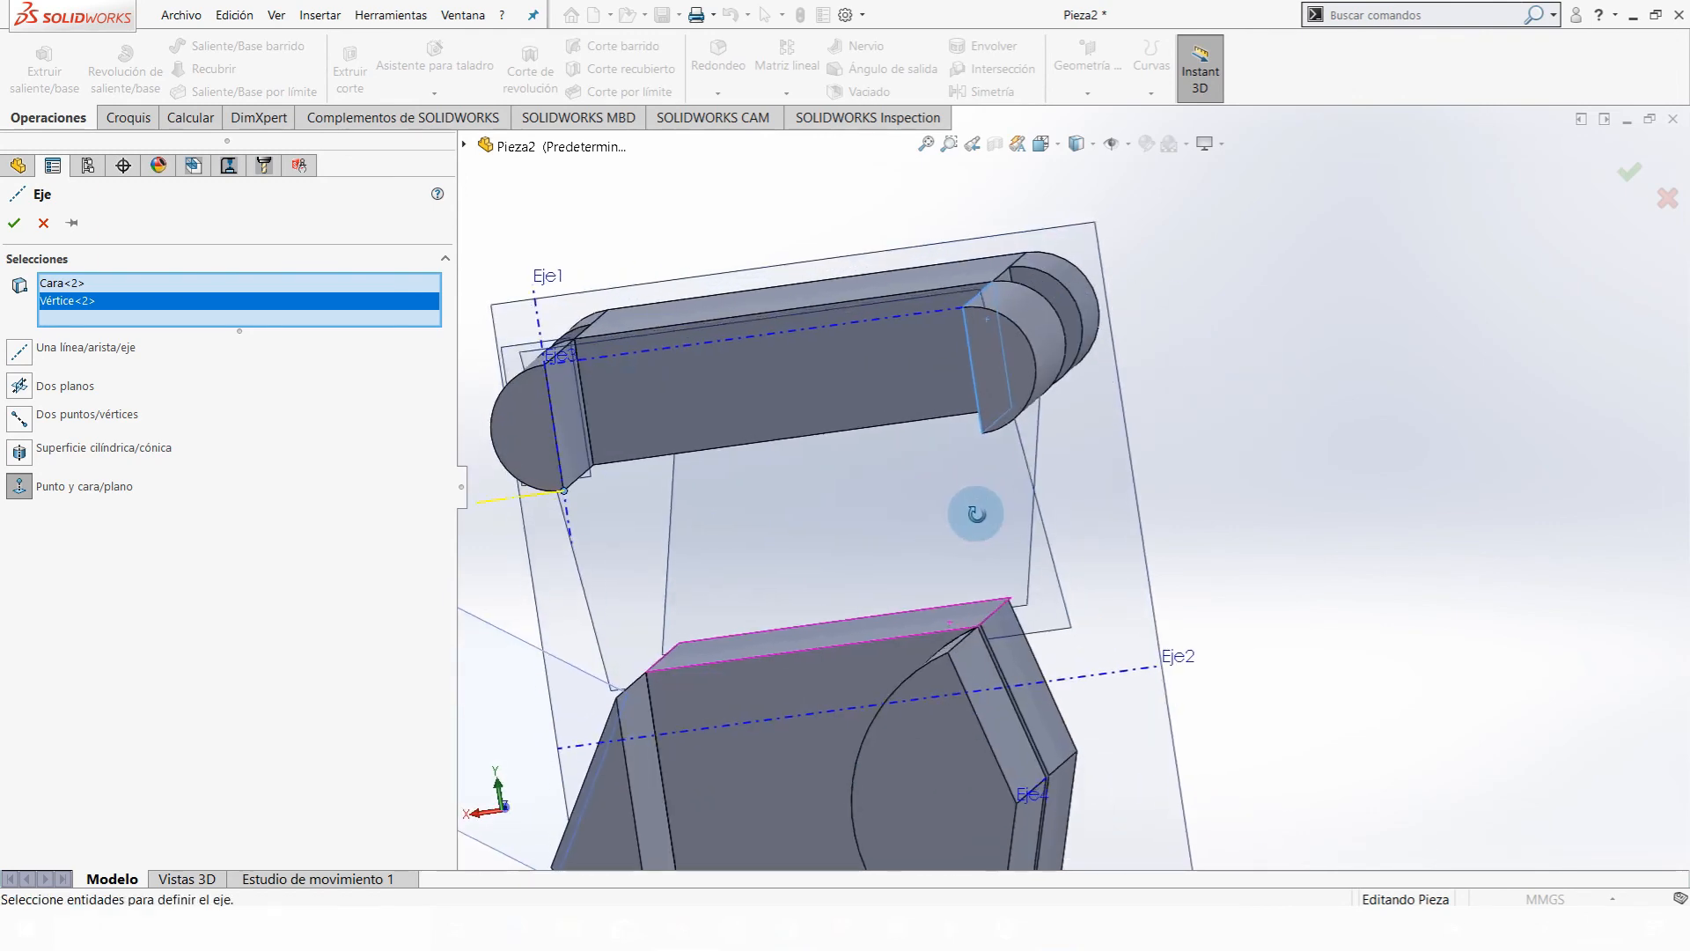
{"action": "left_click", "coordinate": [16, 222]}
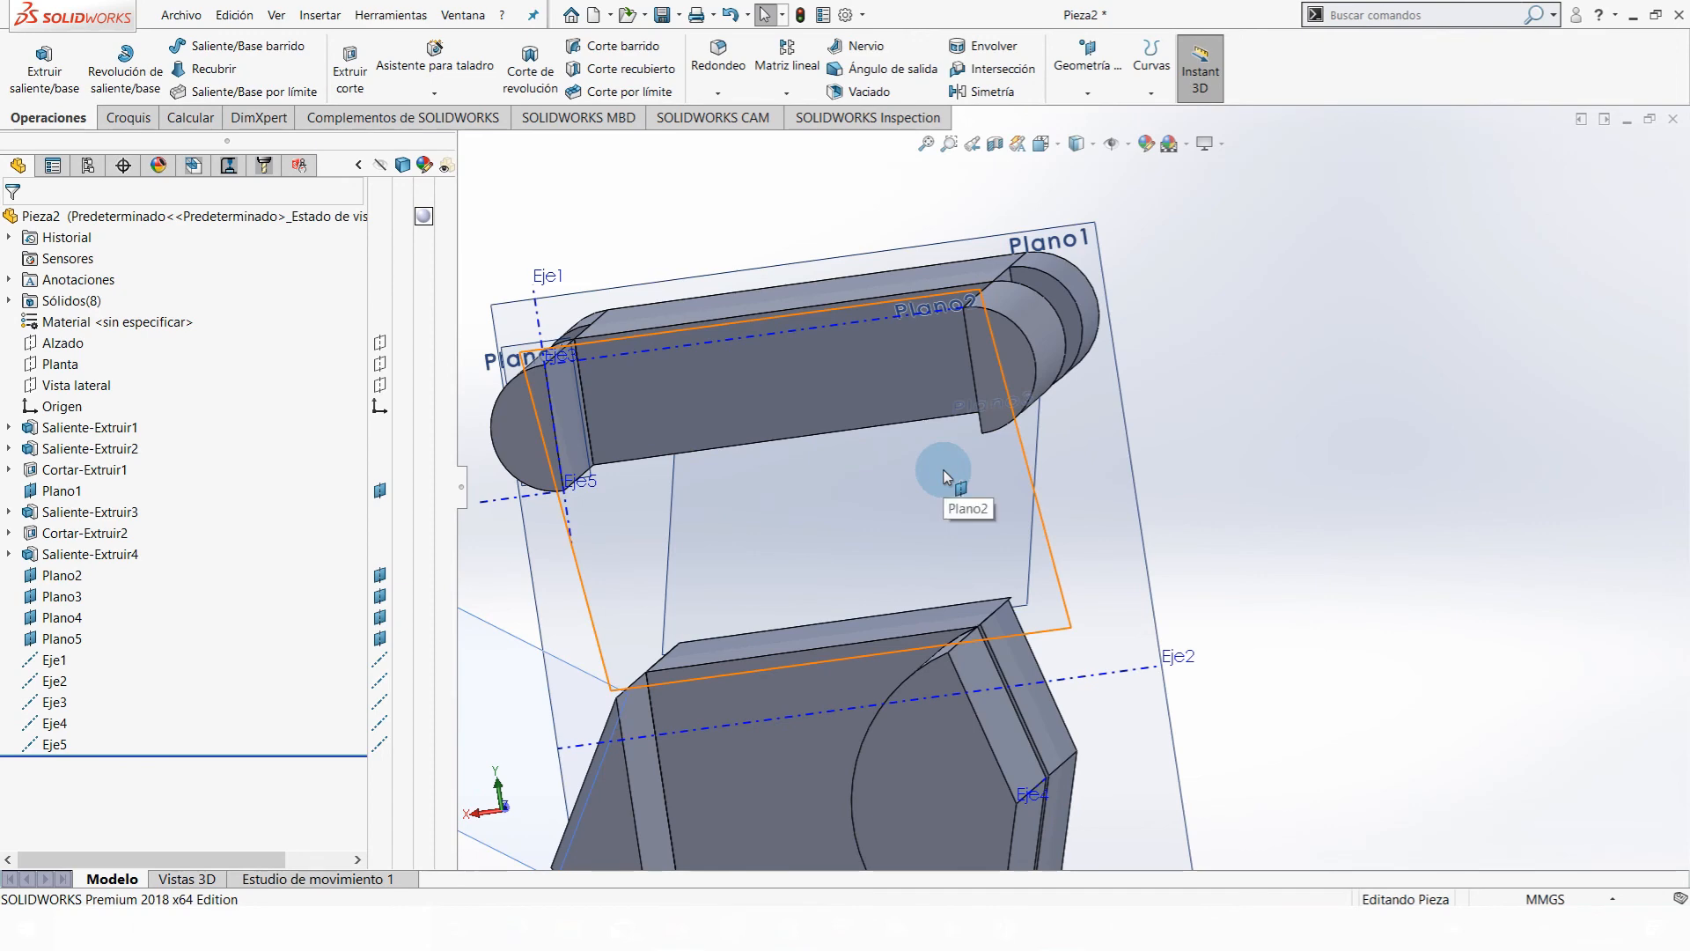
{"action": "key", "text": "ctrl+1"}
{"action": "left_click", "coordinate": [1109, 95]}
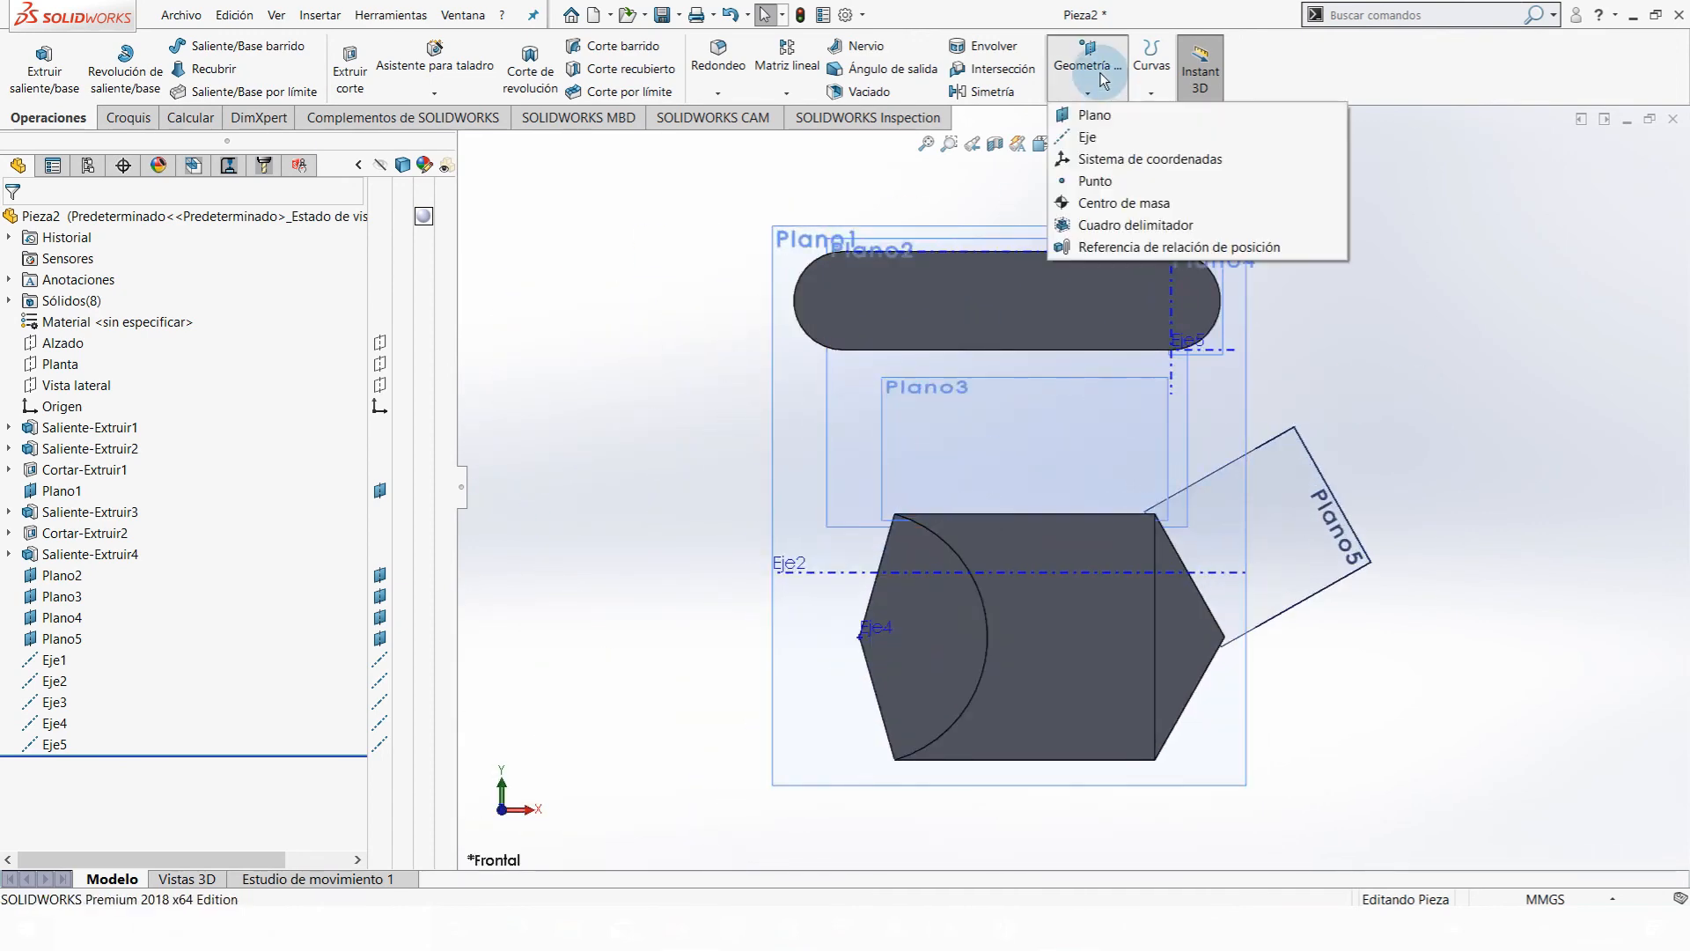
{"action": "left_click", "coordinate": [1539, 245]}
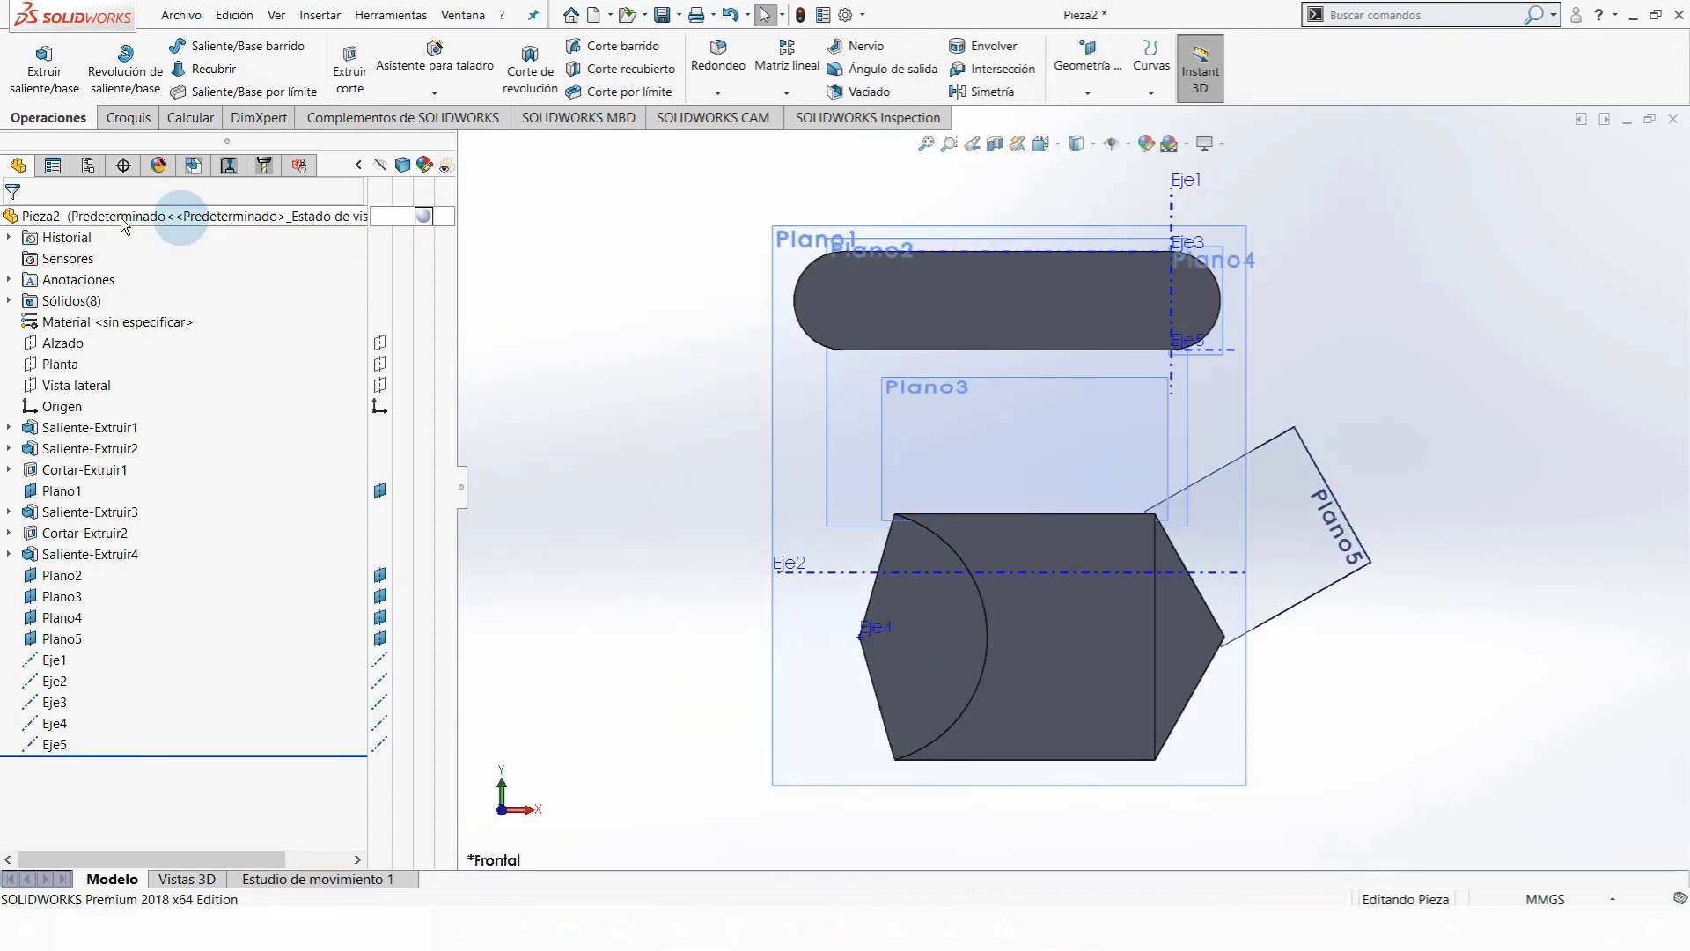
{"action": "left_click", "coordinate": [124, 118]}
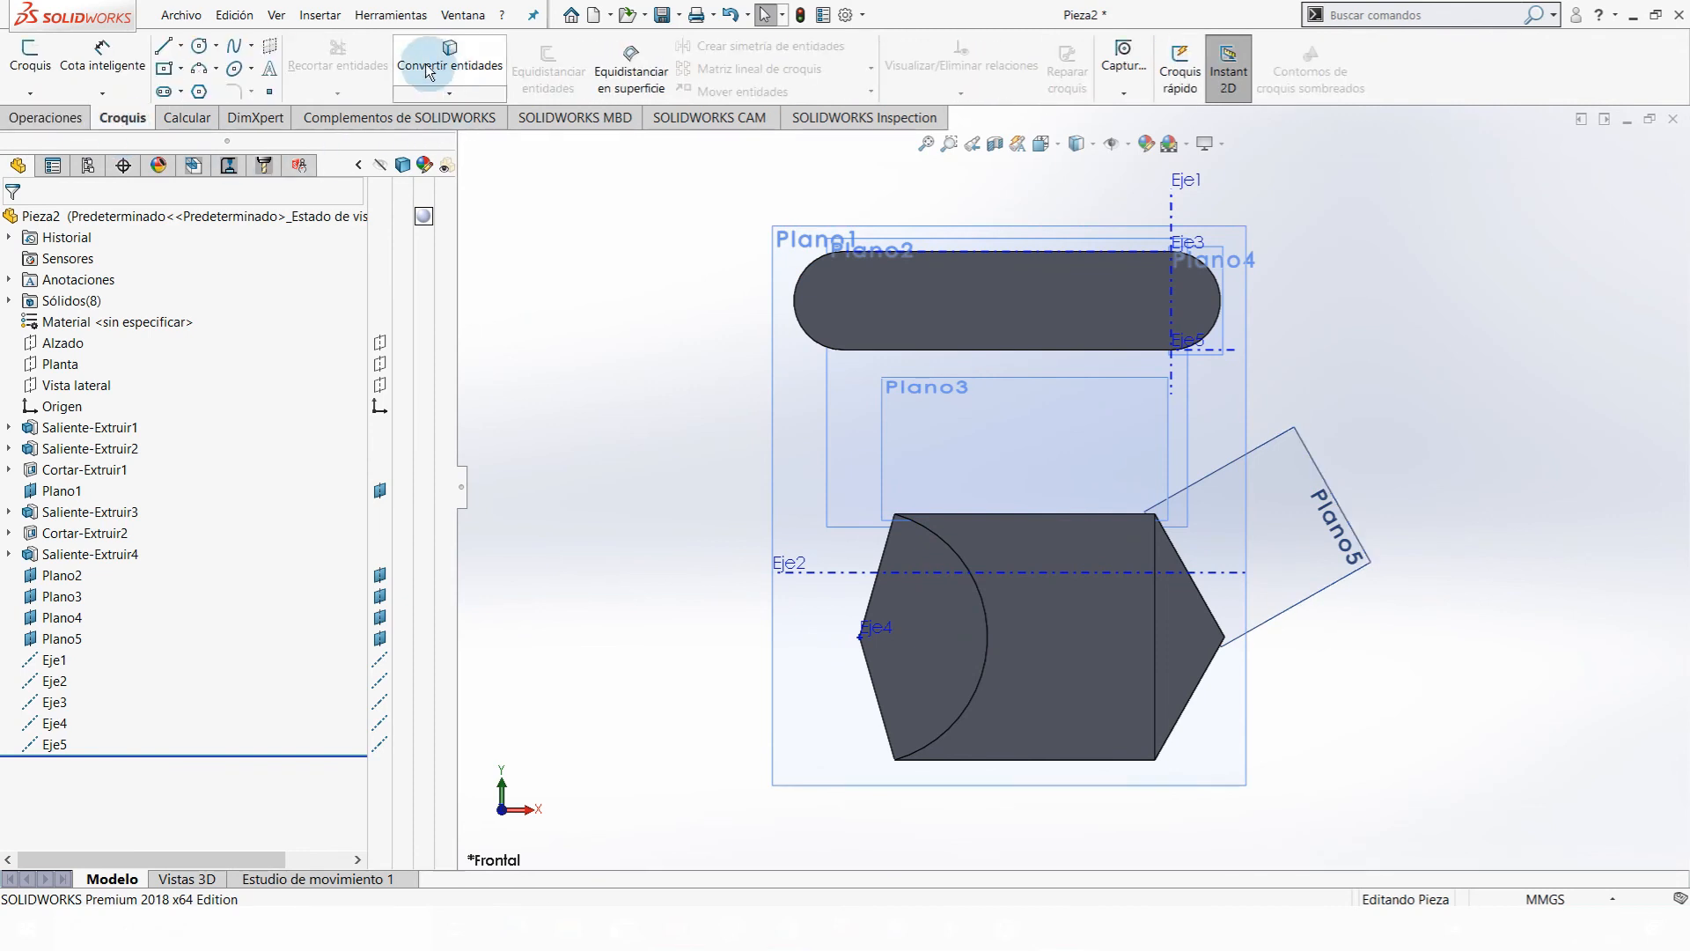
{"action": "left_click", "coordinate": [409, 115]}
{"action": "left_click", "coordinate": [46, 117]}
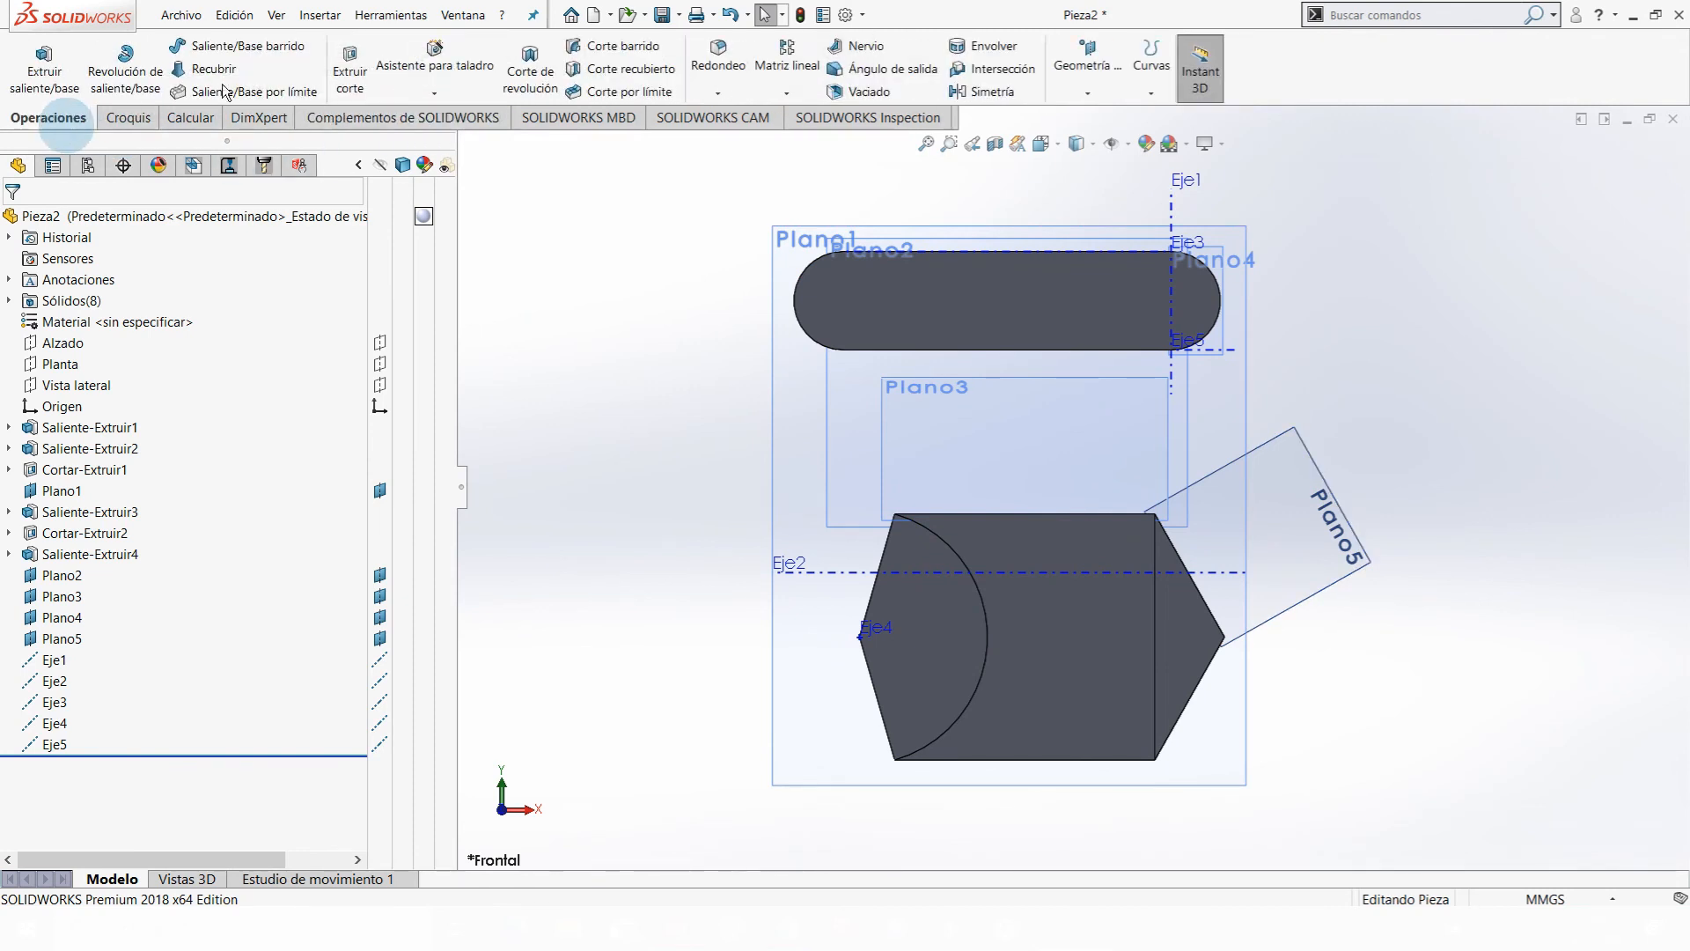
{"action": "left_click", "coordinate": [447, 95]}
{"action": "left_click", "coordinate": [97, 117]}
{"action": "left_click", "coordinate": [123, 118]}
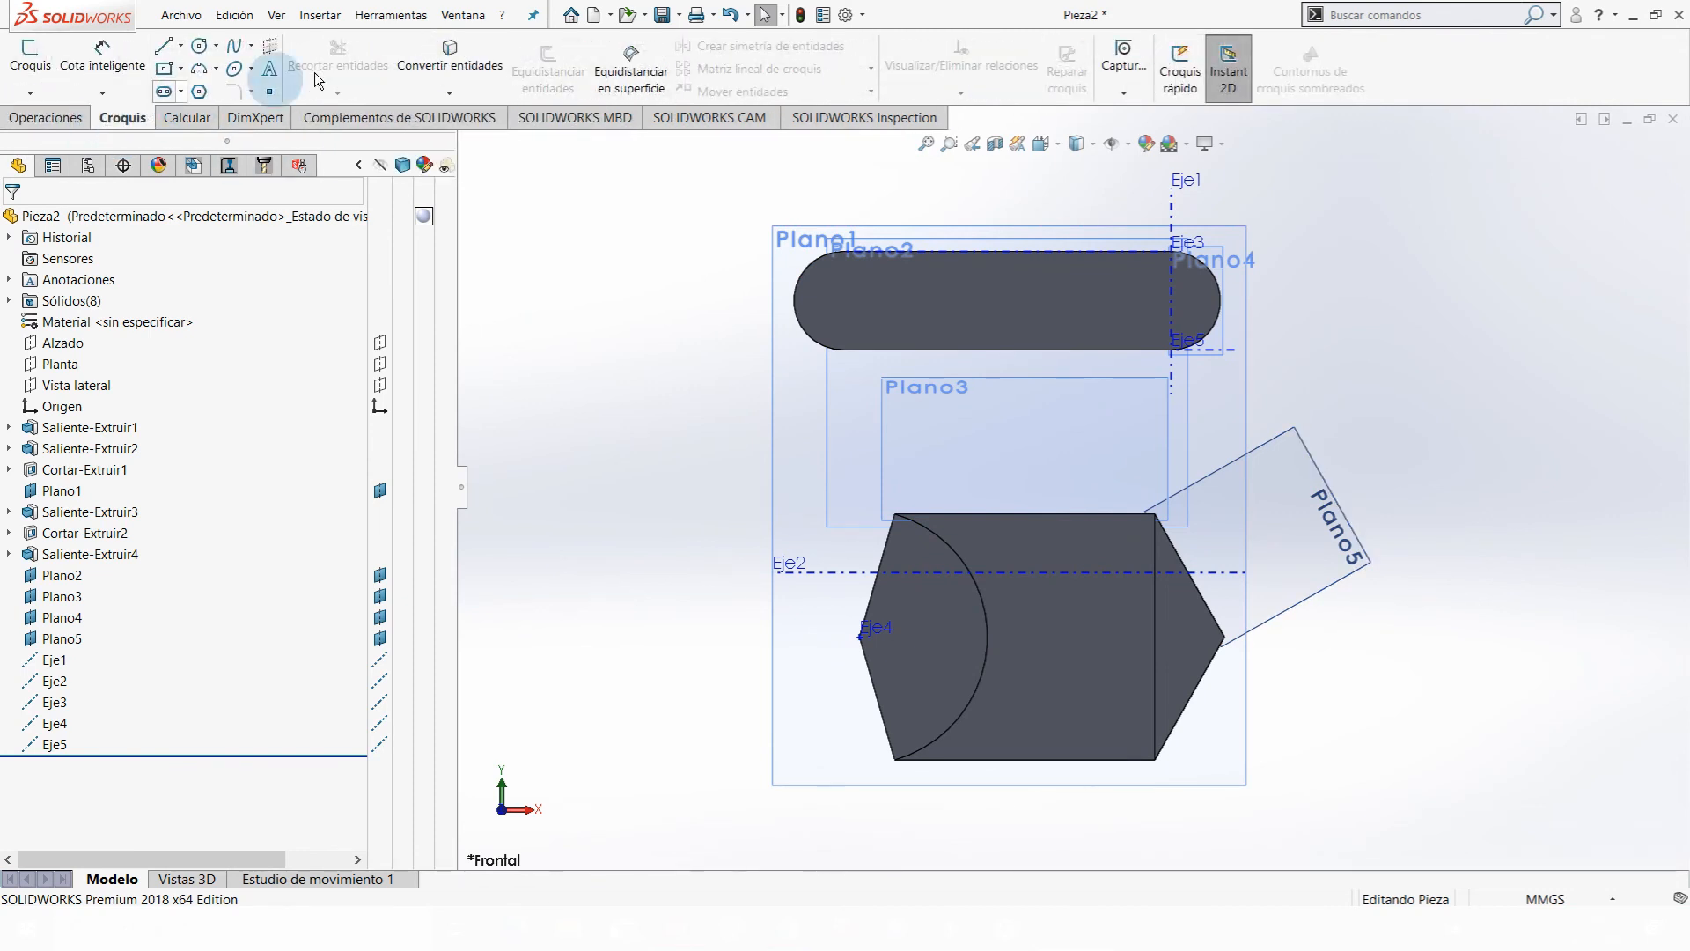
{"action": "left_click", "coordinate": [445, 95]}
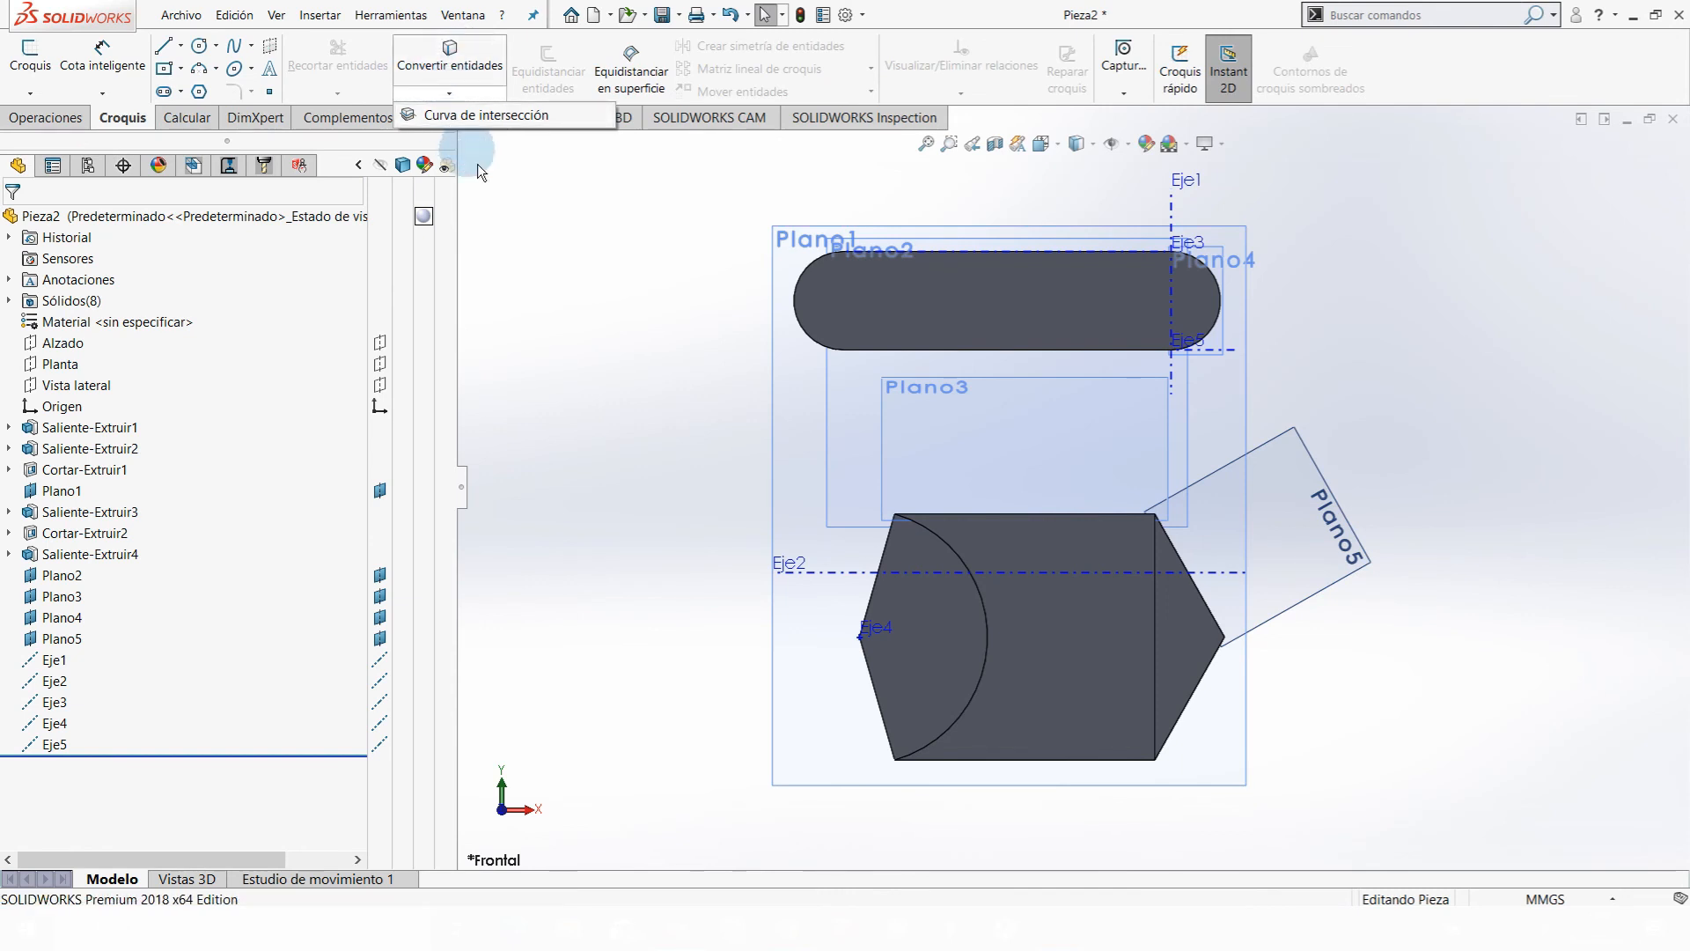
{"action": "left_click", "coordinate": [599, 322]}
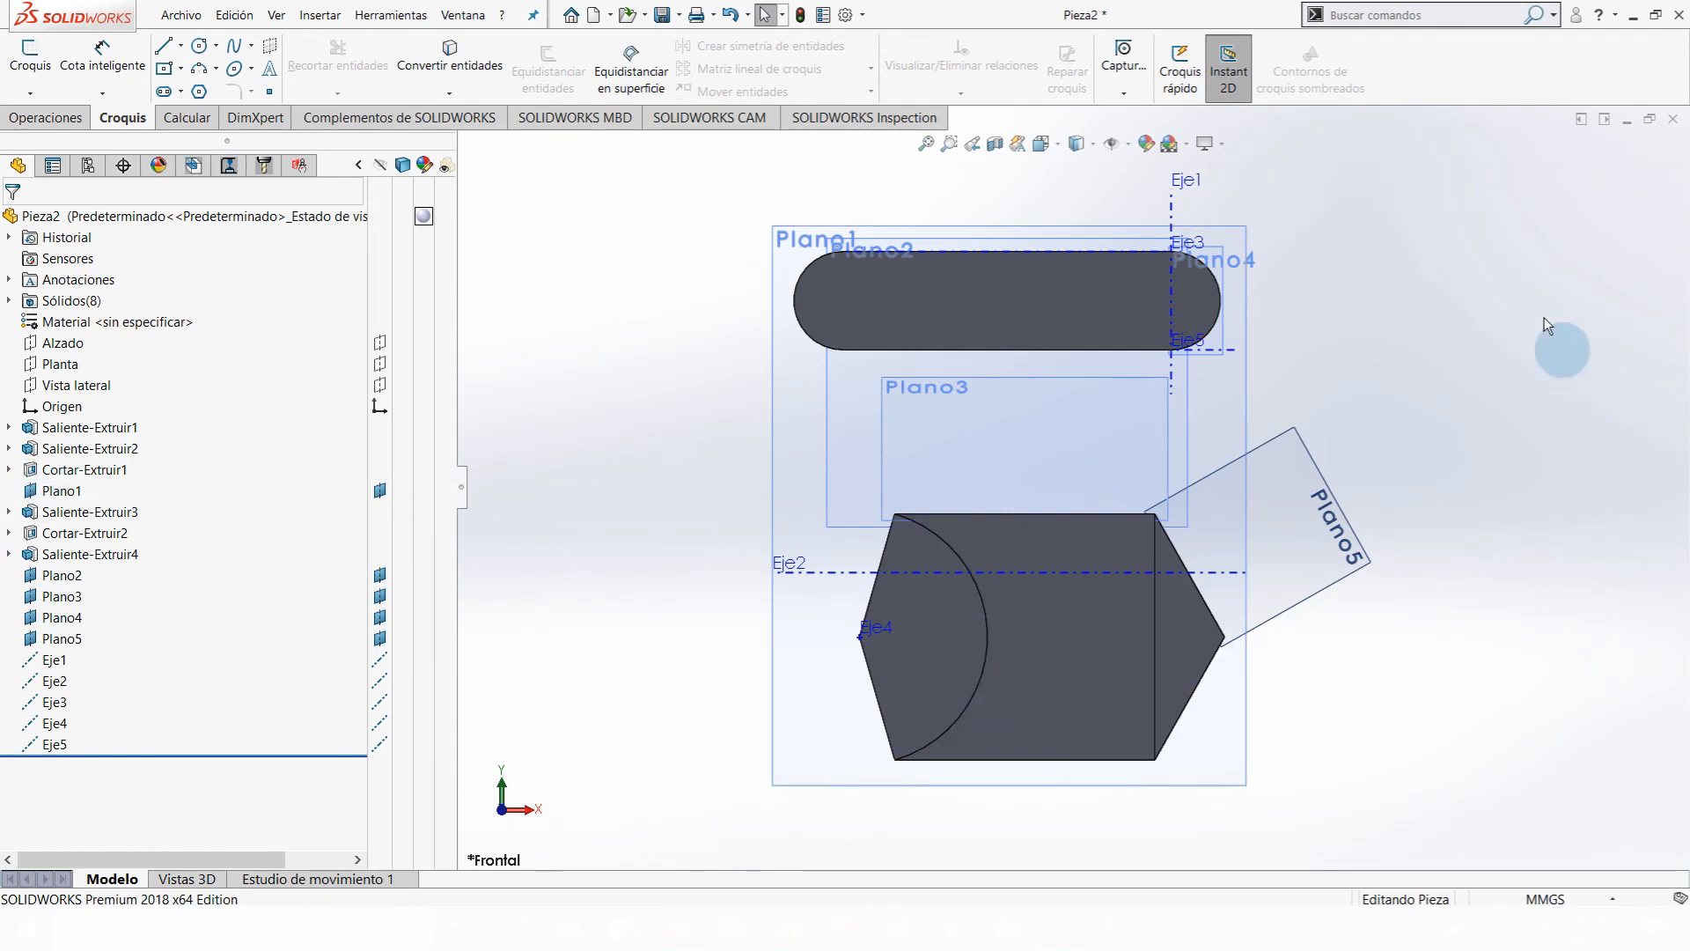
- Check Croquis1 under Saliente-Extruir1, and roll the feature history back to just before Eje1
{"action": "left_click", "coordinate": [9, 428]}
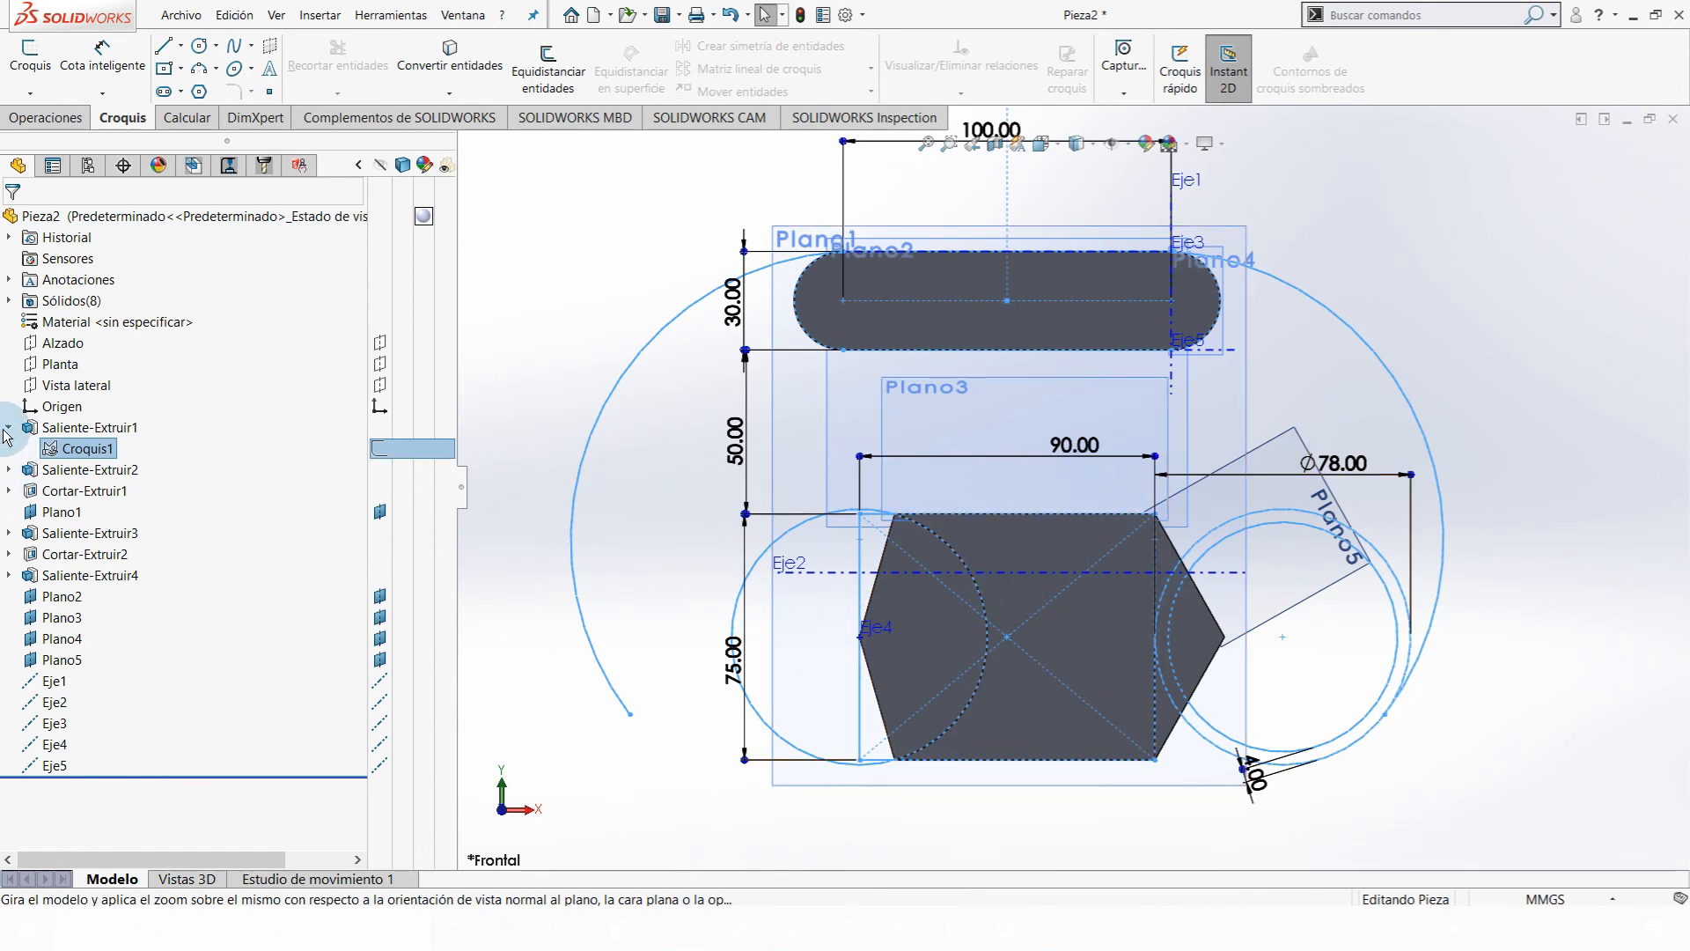
{"action": "left_click", "coordinate": [566, 282]}
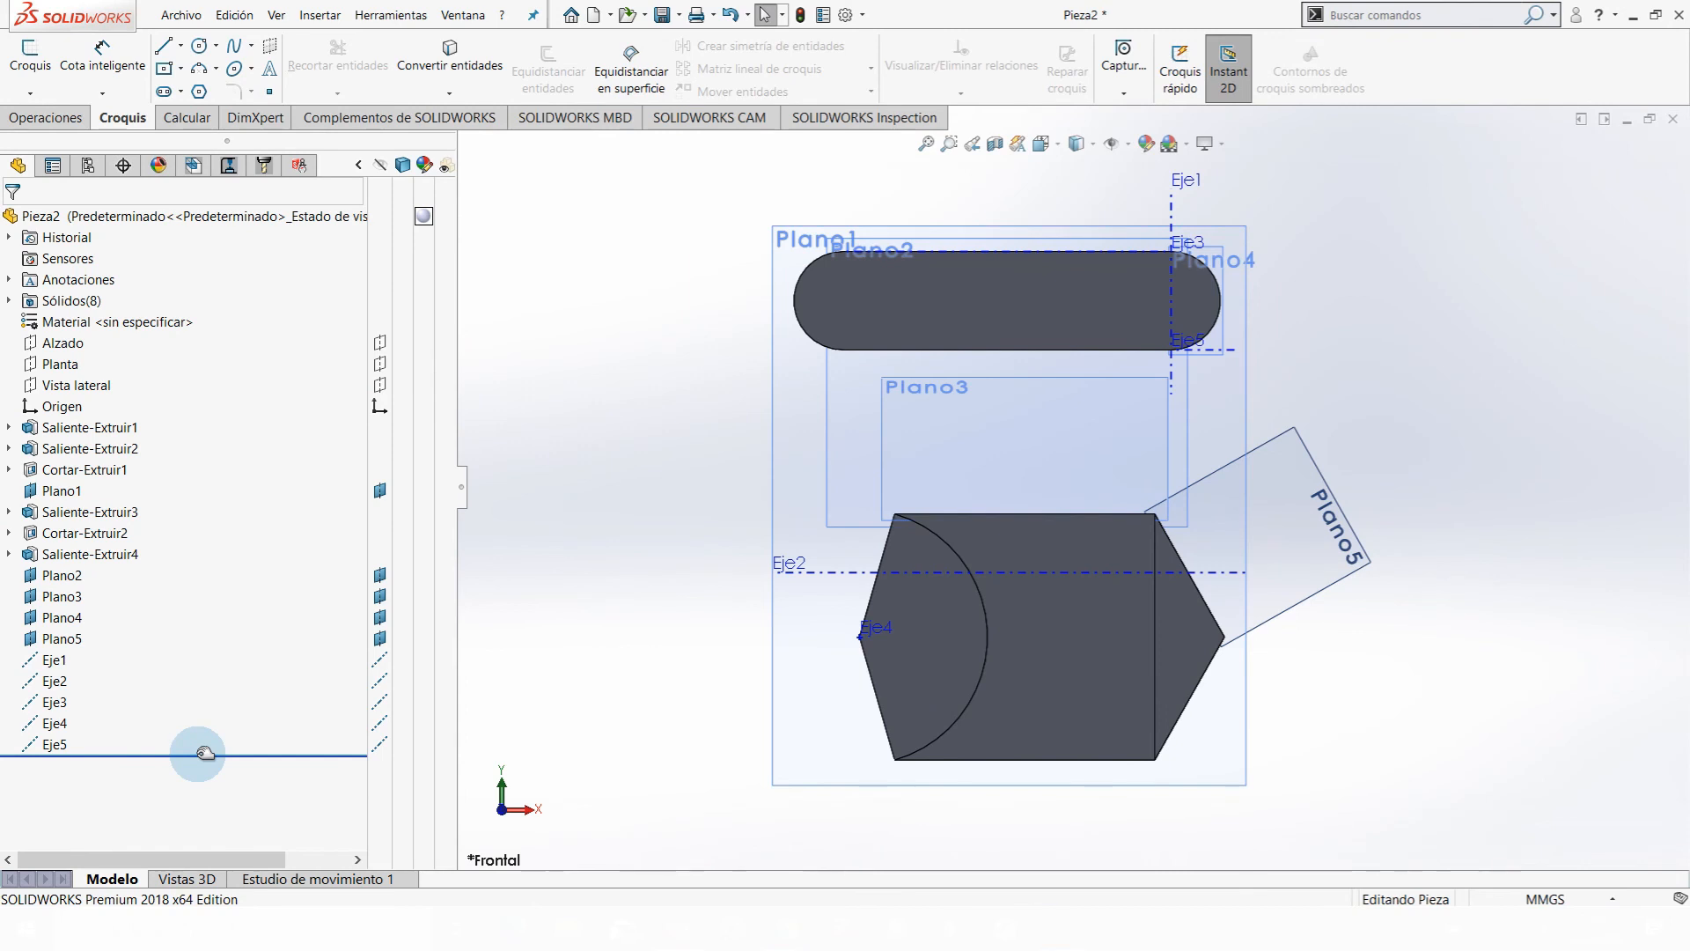
{"action": "left_click_drag", "start_coordinate": [206, 744], "coordinate": [219, 644]}
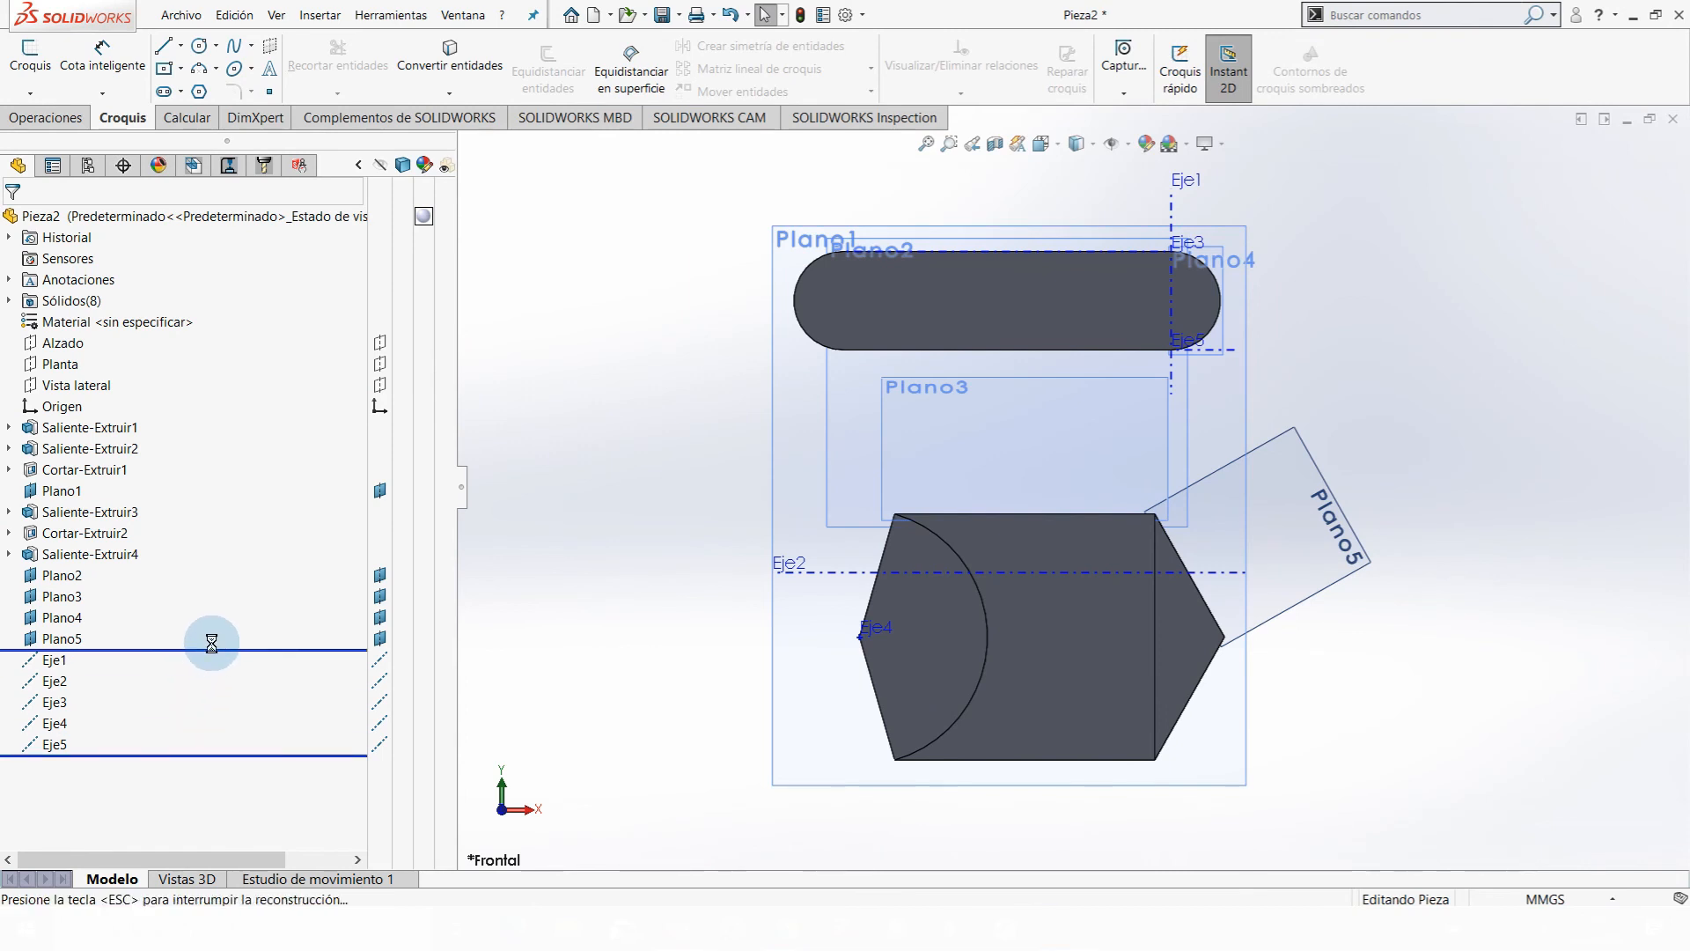
{"action": "middle_click_drag", "start_coordinate": [960, 517], "coordinate": [1113, 527]}
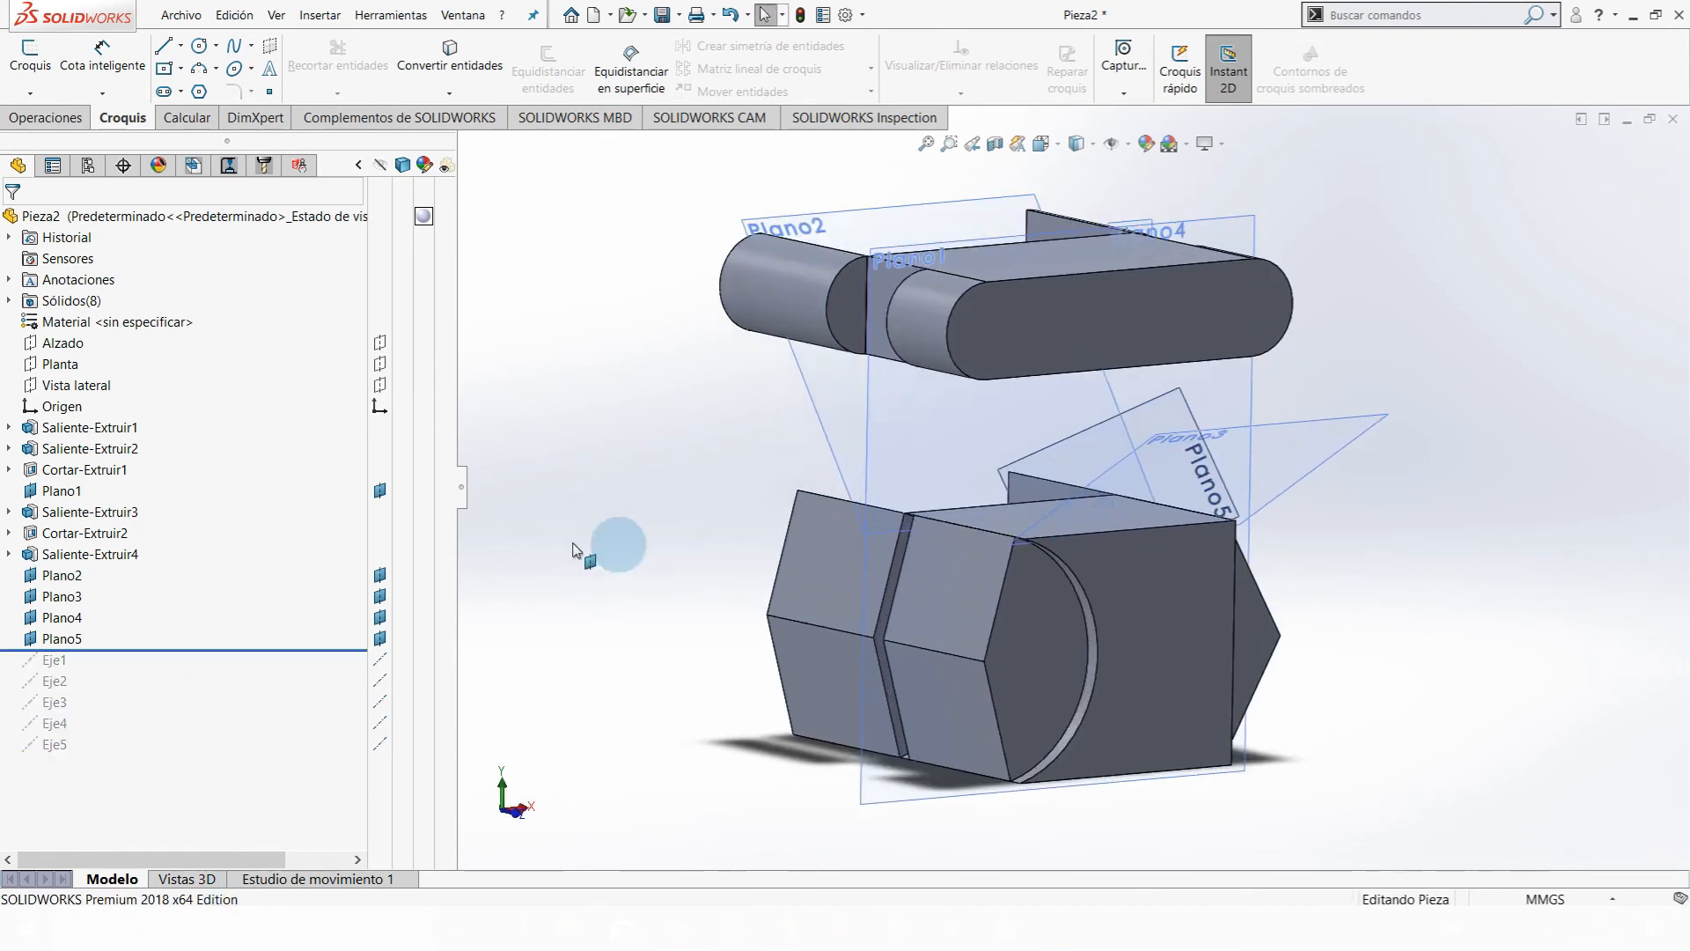
- Roll the feature history back before Plano2, up to the origin, and forward again to just after Plano1
{"action": "left_click_drag", "start_coordinate": [211, 652], "coordinate": [234, 573]}
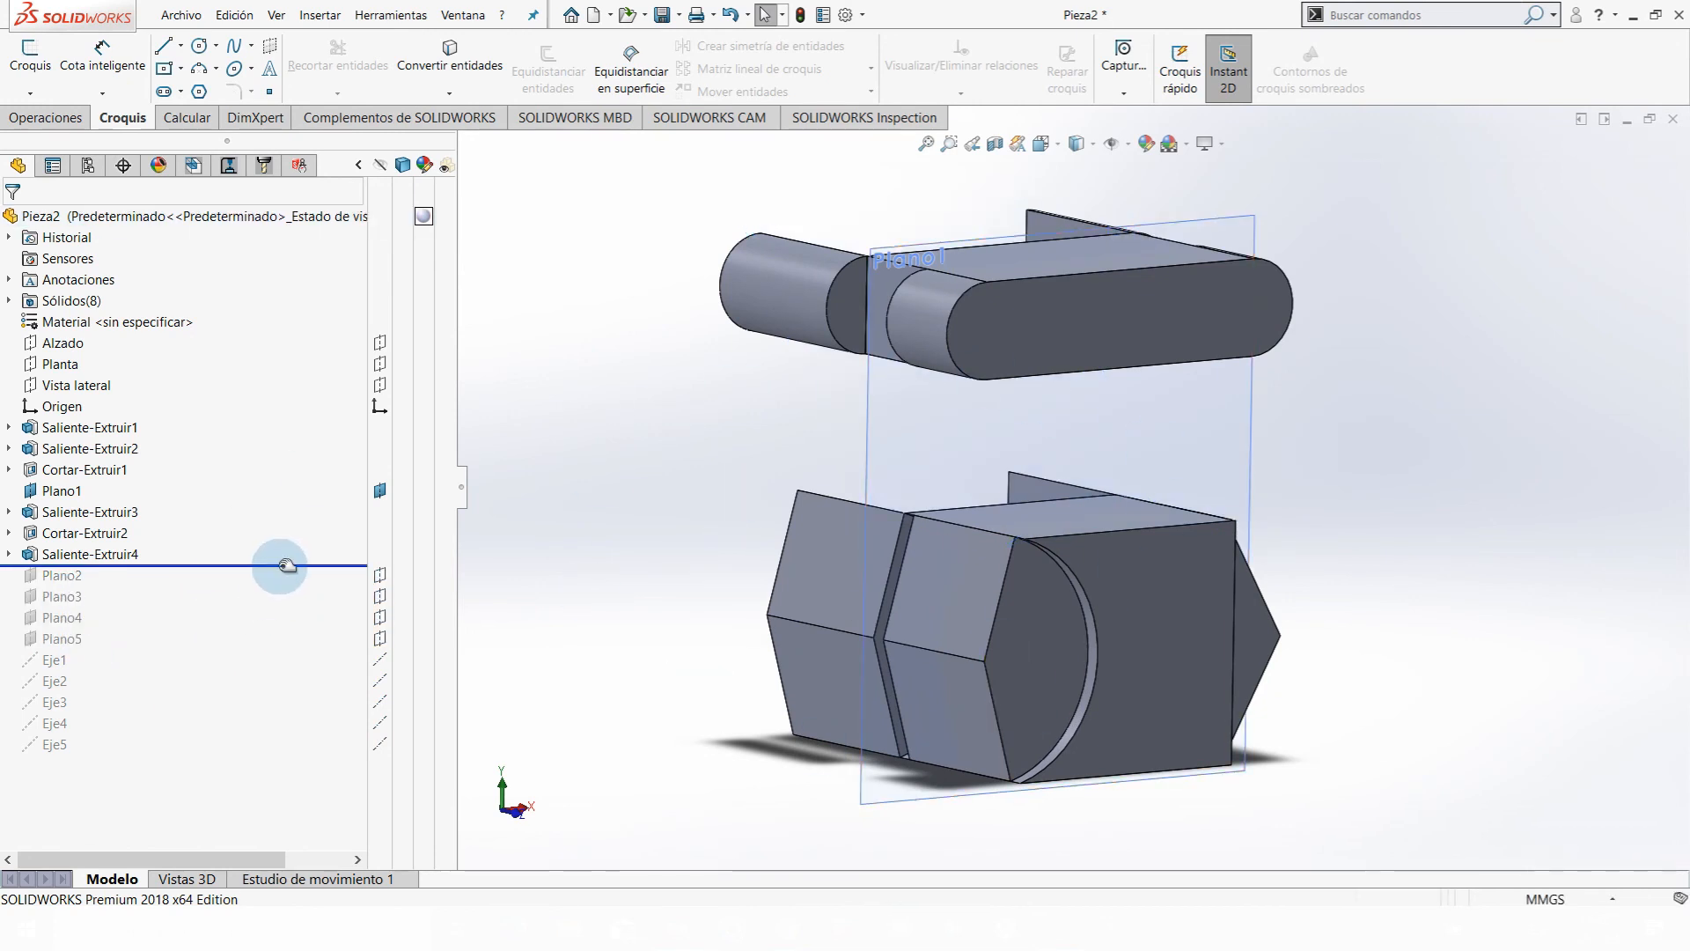
{"action": "left_click_drag", "start_coordinate": [284, 565], "coordinate": [263, 396]}
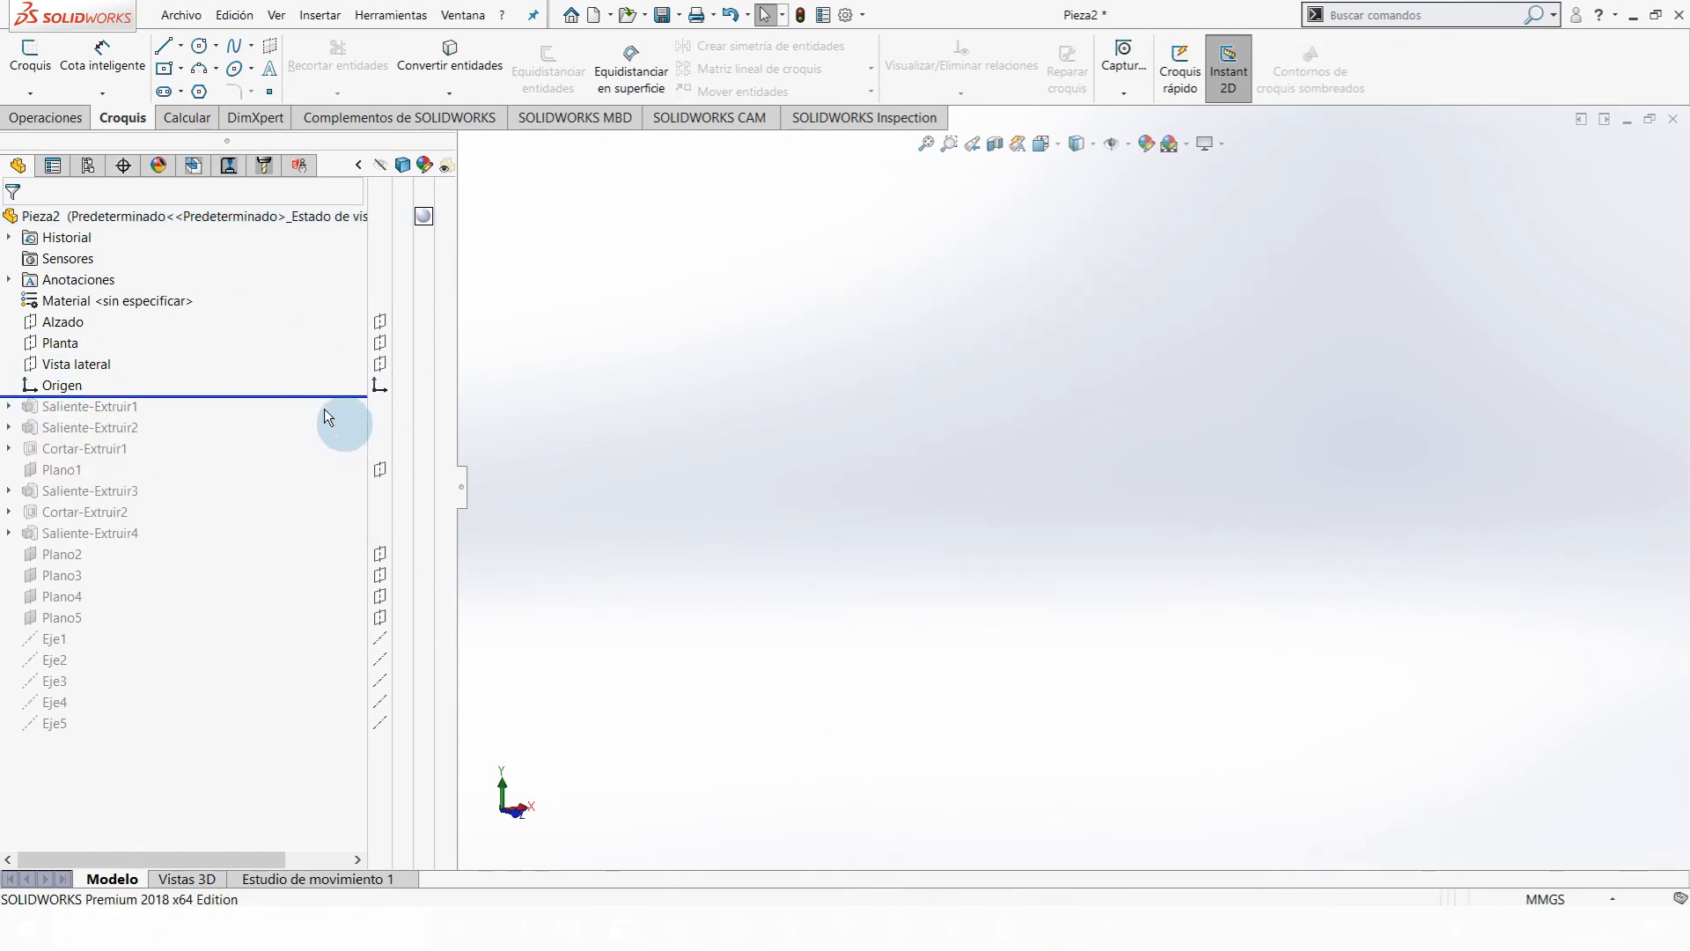
{"action": "left_click_drag", "start_coordinate": [216, 395], "coordinate": [213, 483]}
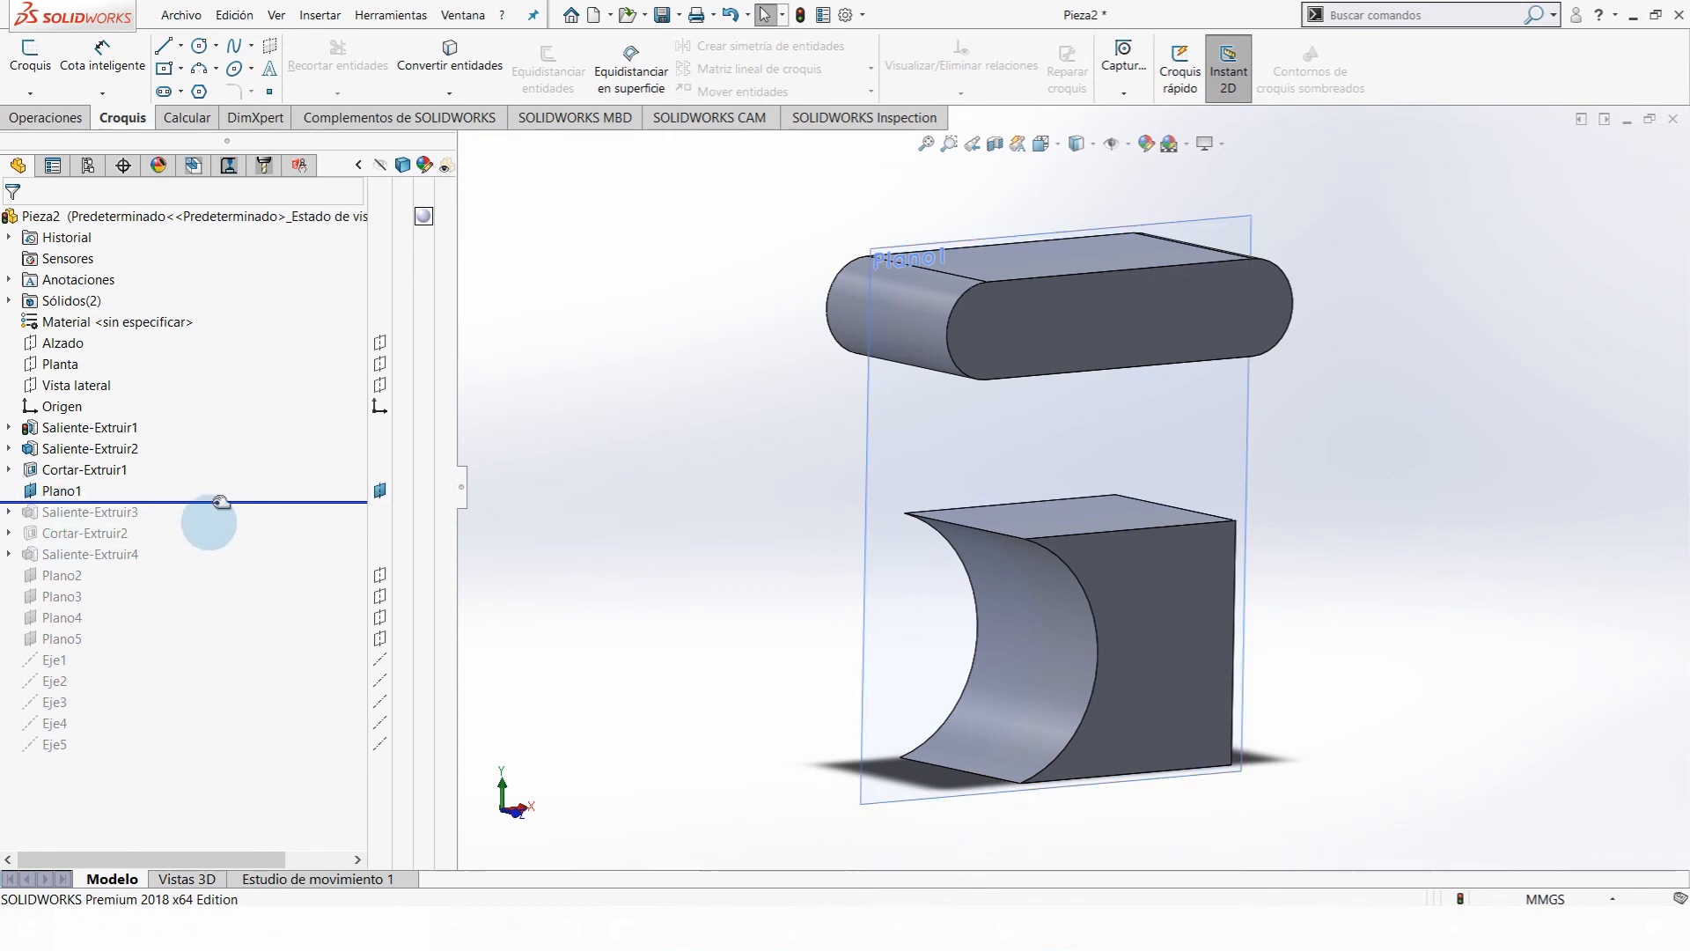
{"action": "mouse_move", "coordinate": [219, 502]}
{"action": "left_mouse_down"}
{"action": "mouse_move", "coordinate": [180, 608]}
{"action": "mouse_move", "coordinate": [207, 539]}
{"action": "mouse_move", "coordinate": [198, 500]}
{"action": "left_mouse_up"}
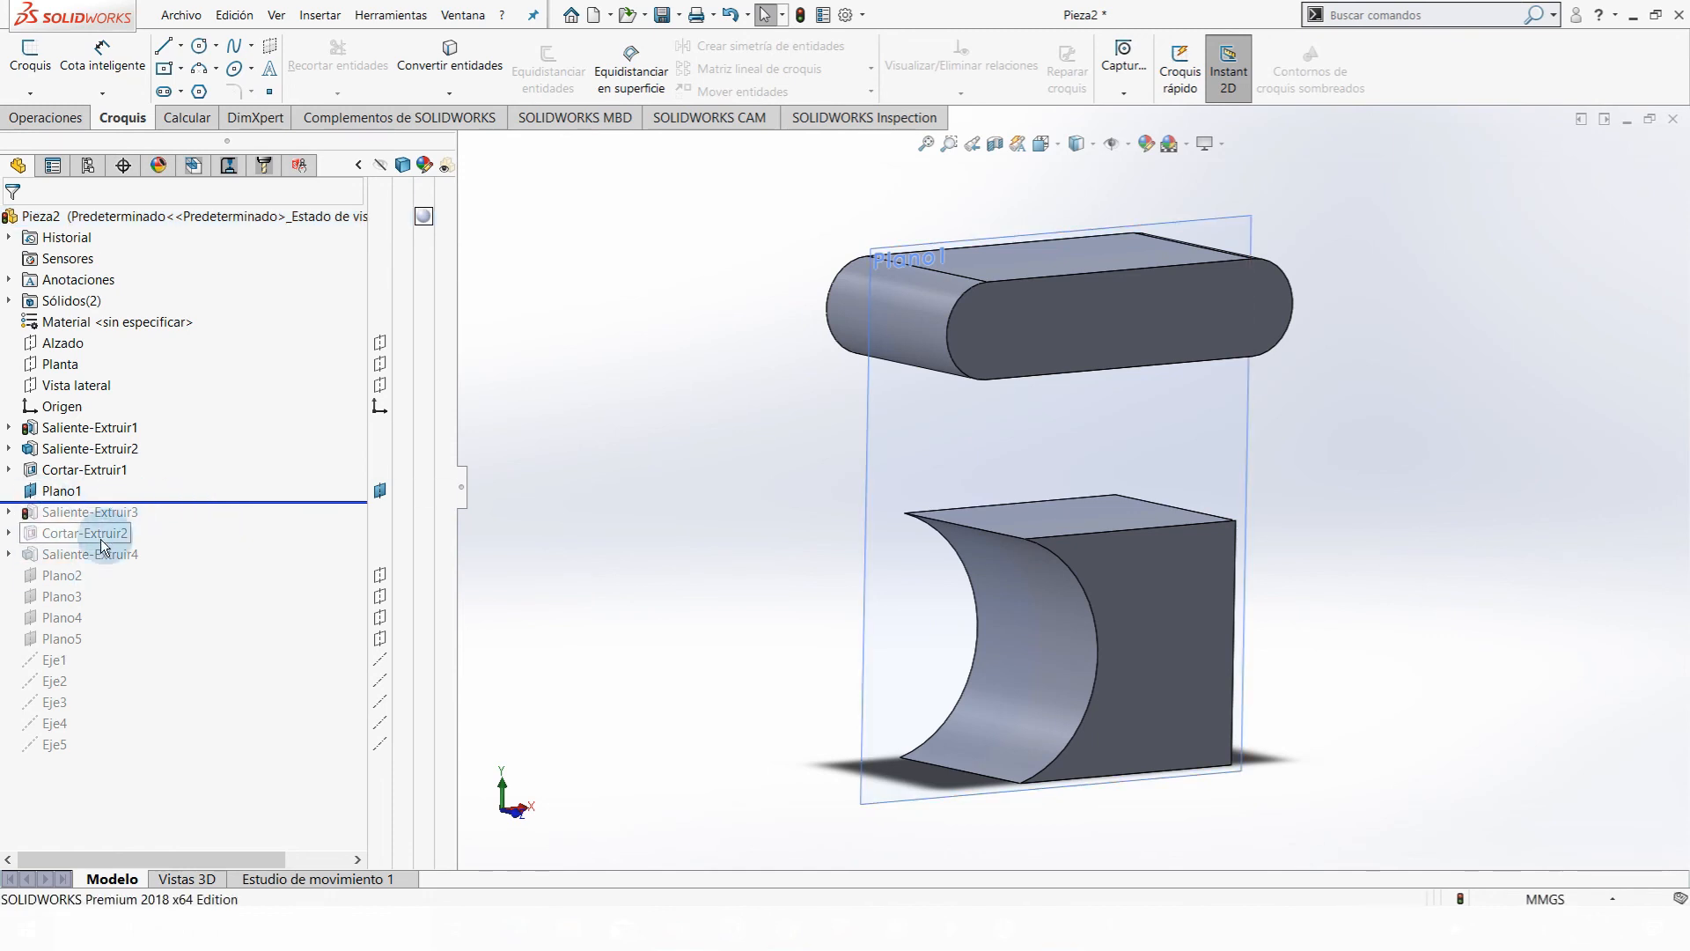
- Sketch a circle about 15 mm in radius on Plano1, between the upper and lower bodies
{"action": "left_click", "coordinate": [1013, 432]}
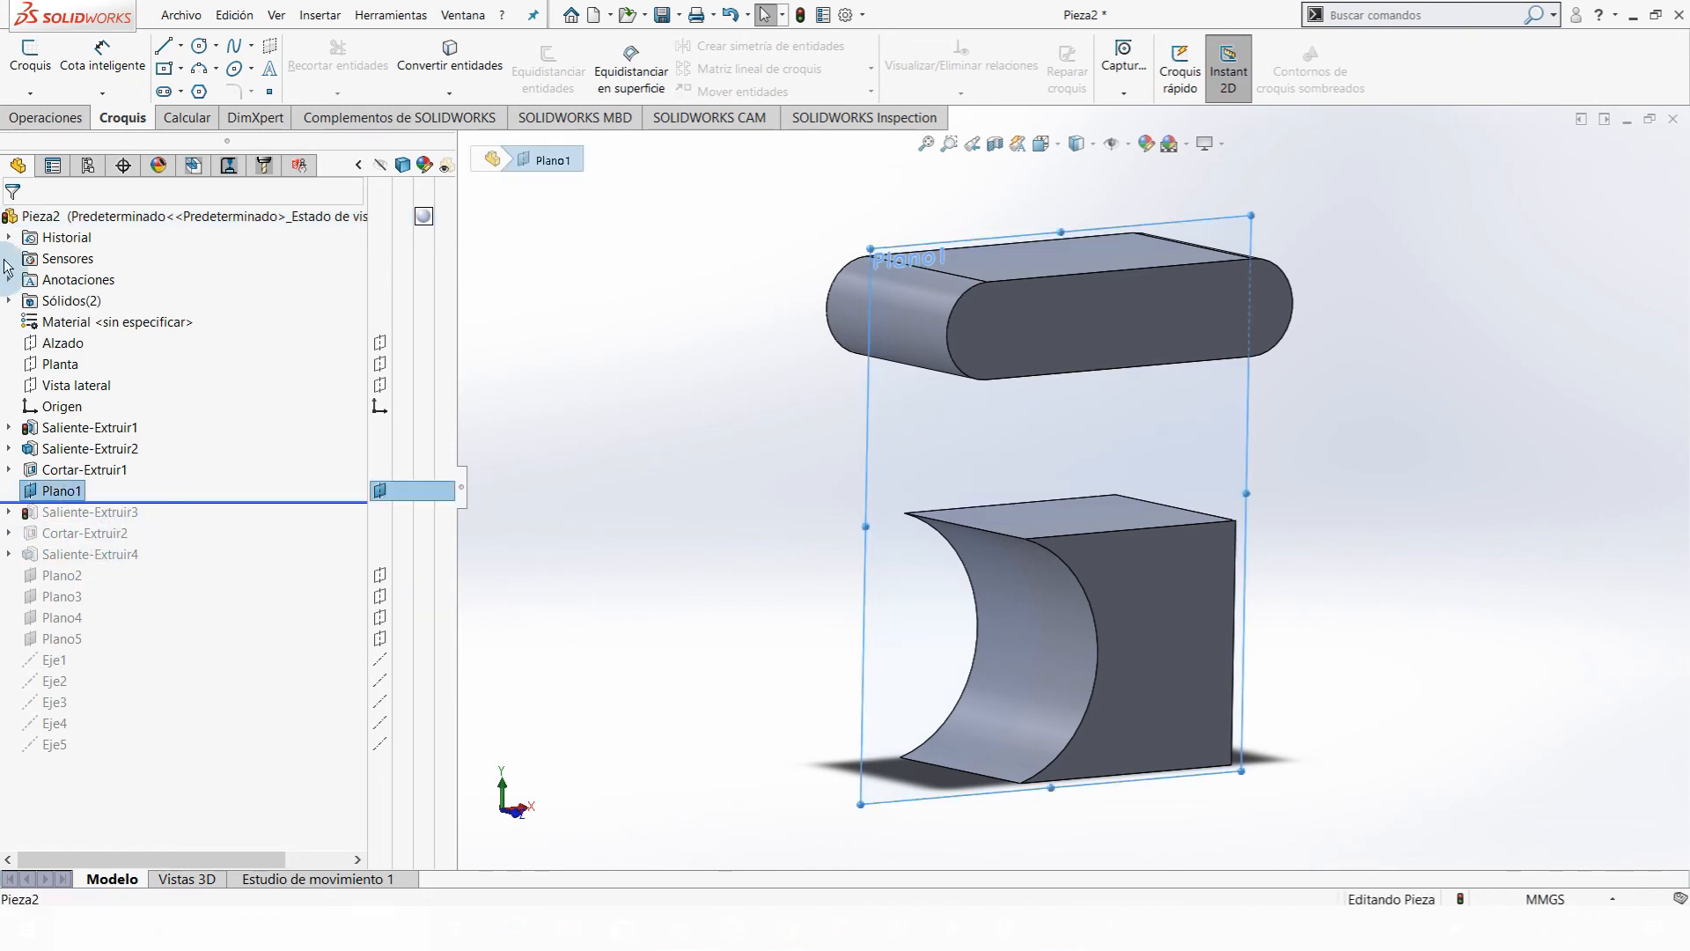
{"action": "left_click", "coordinate": [37, 116]}
{"action": "left_click", "coordinate": [44, 62]}
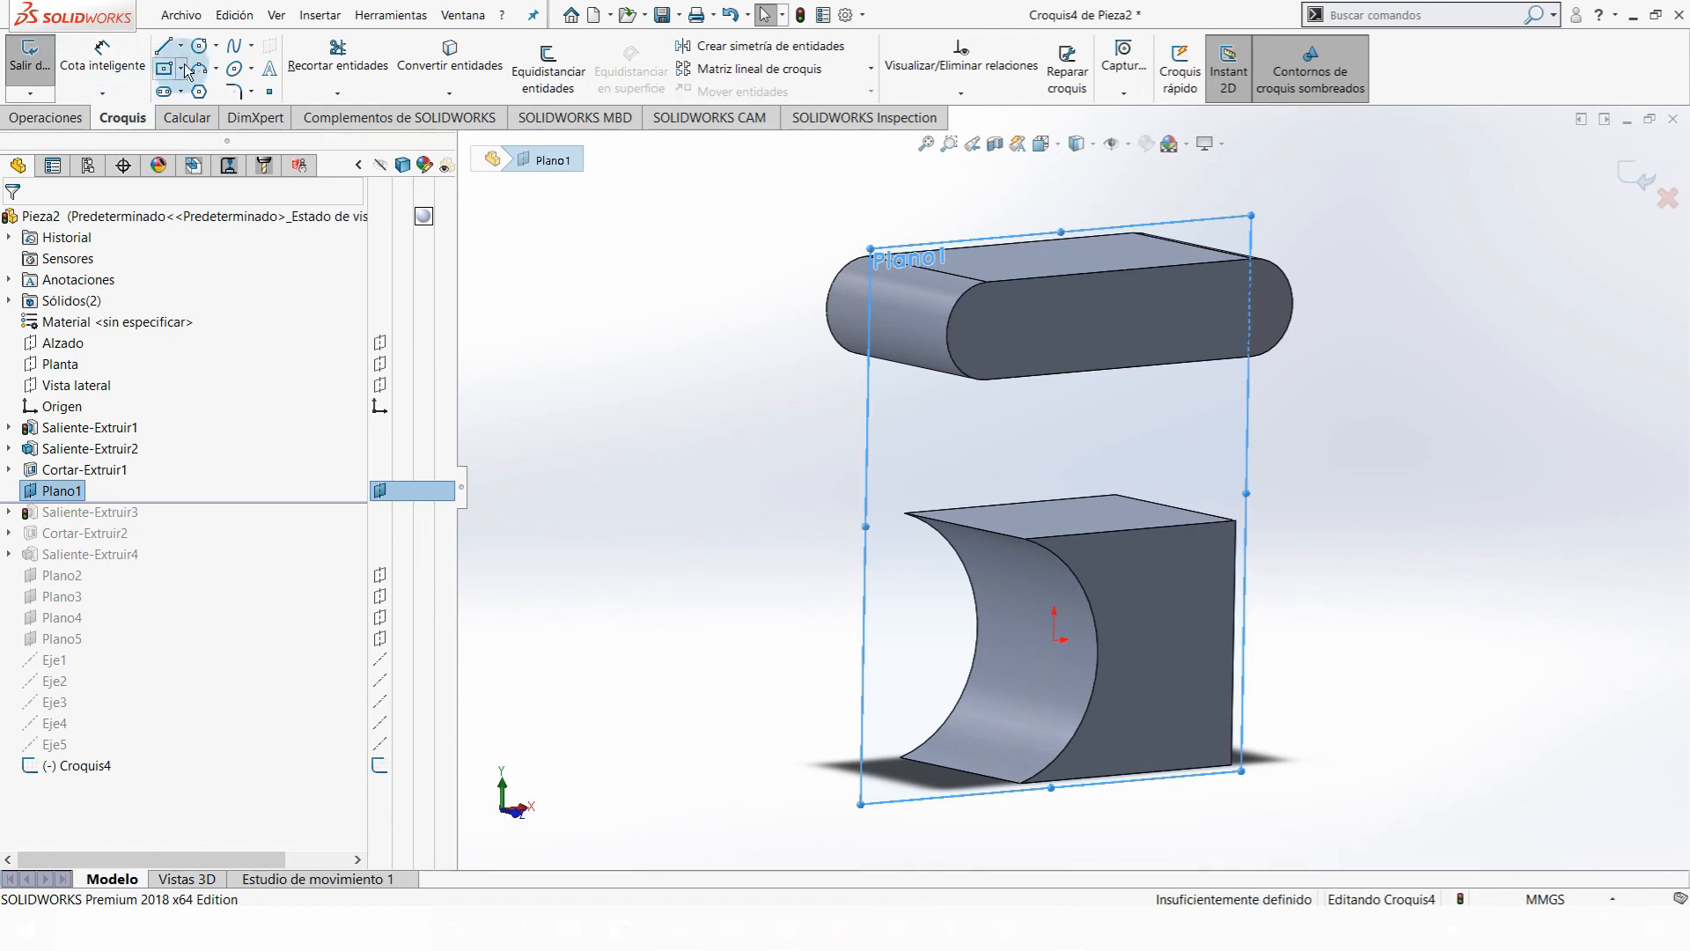
{"action": "left_click", "coordinate": [1062, 450]}
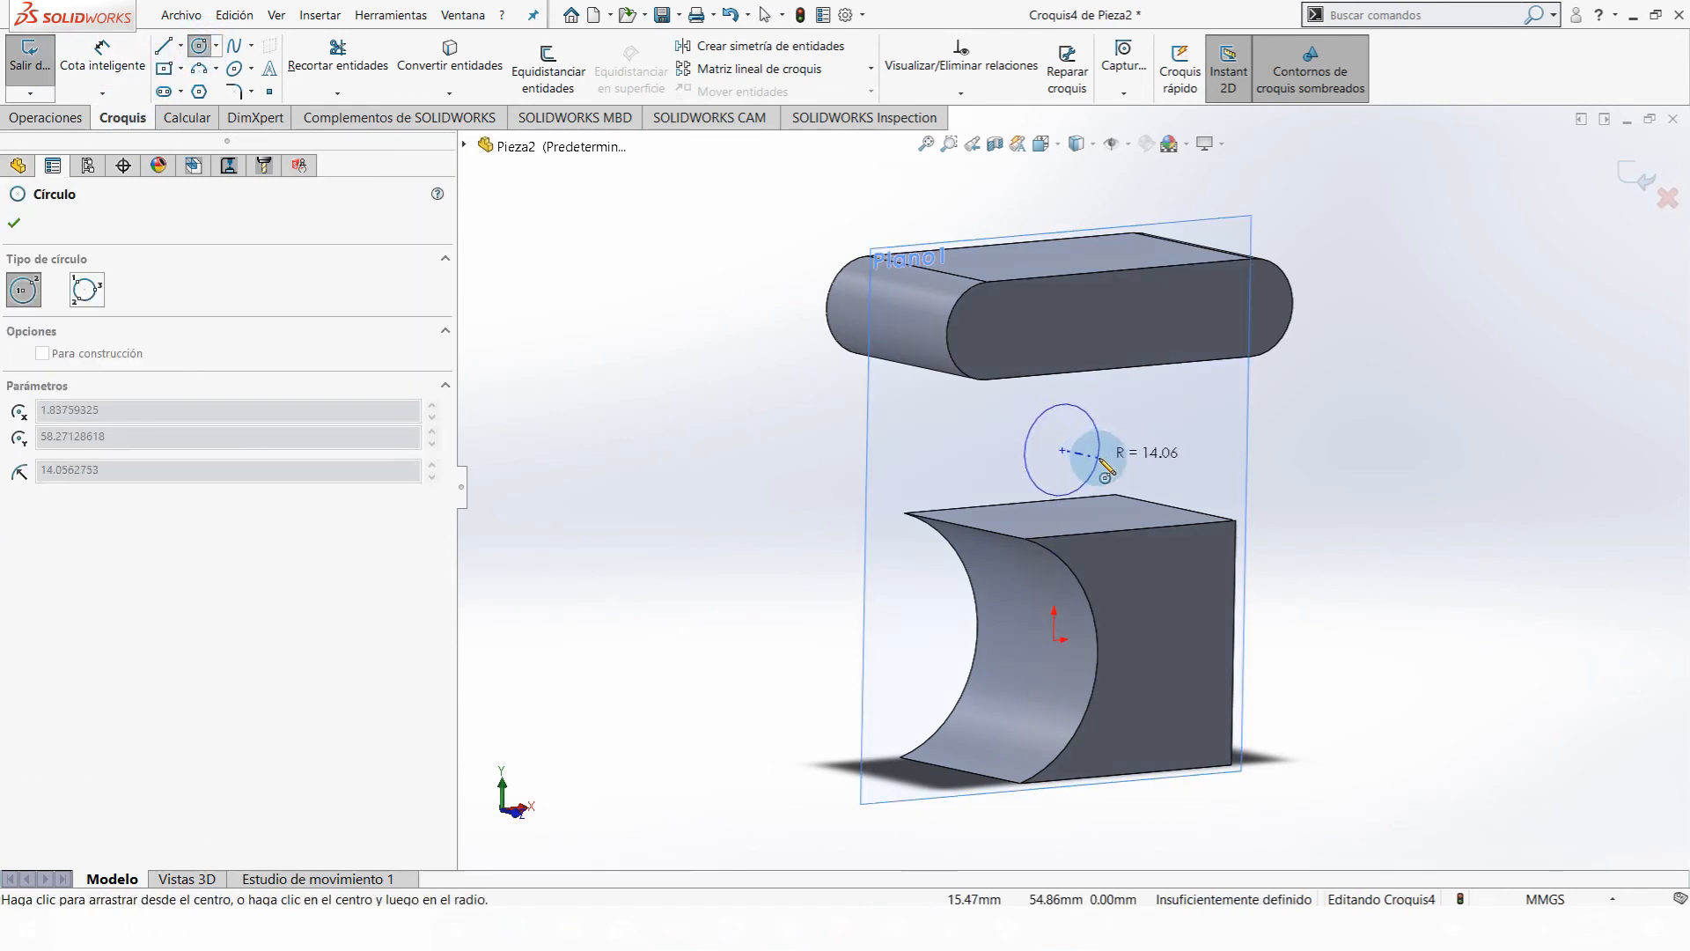
{"action": "left_click", "coordinate": [1102, 448]}
- Extrude the circle 55 mm from its sketch plane into a solid cylinder with result merging on
{"action": "left_click", "coordinate": [29, 54]}
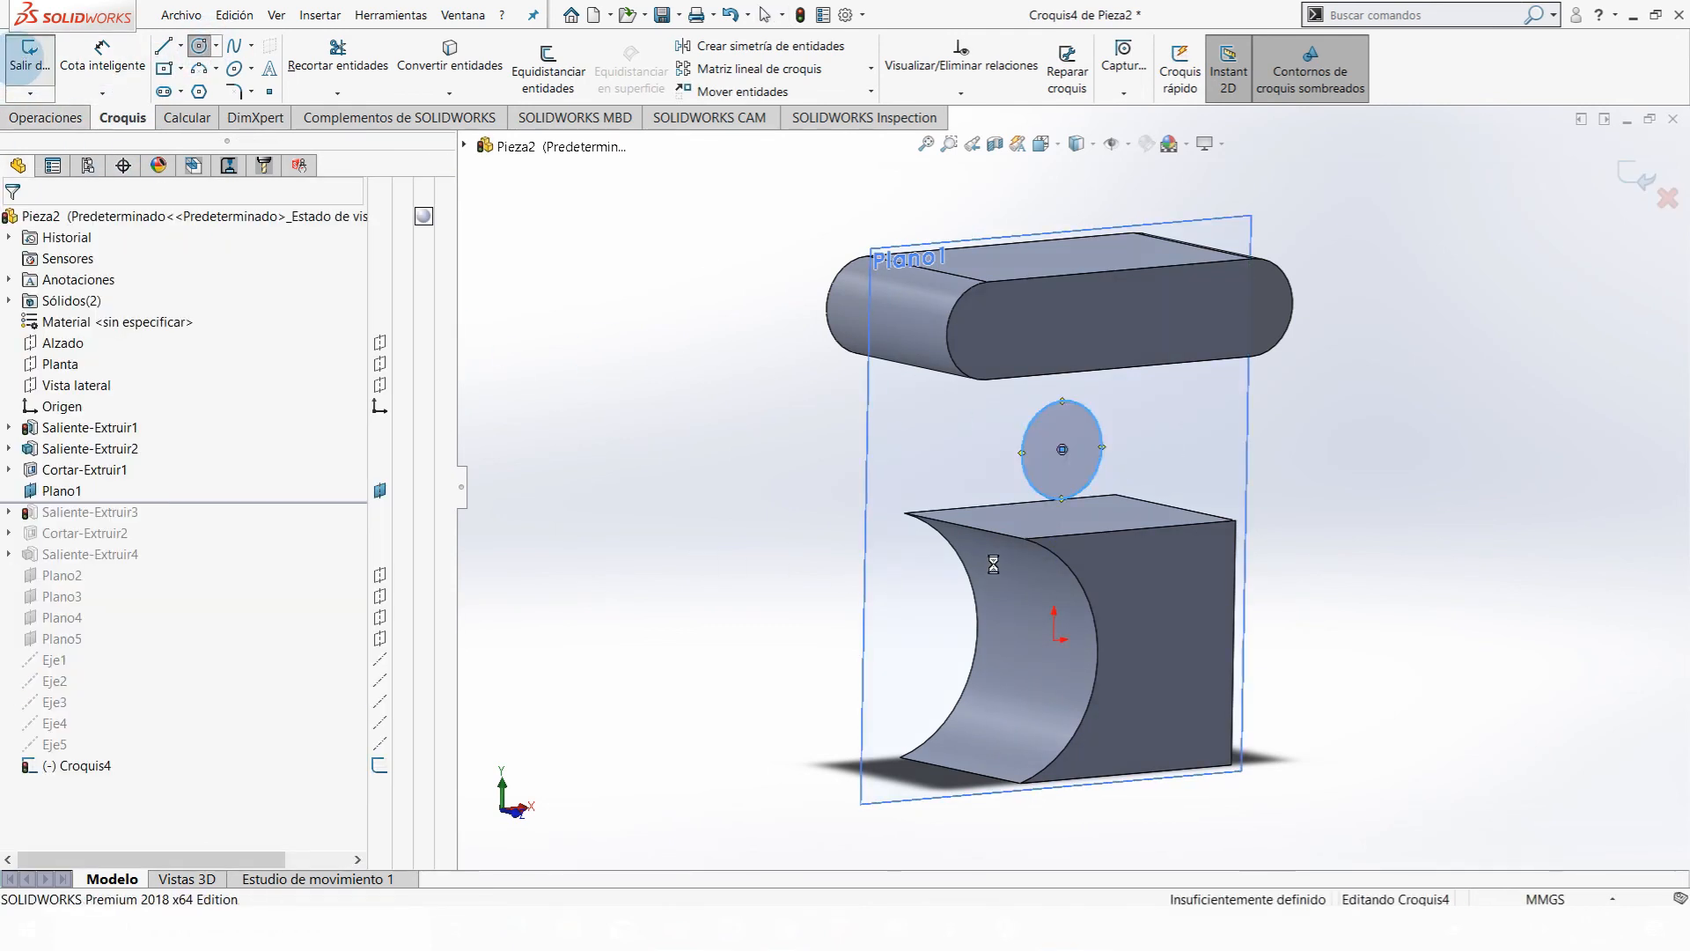
{"action": "left_click", "coordinate": [15, 223]}
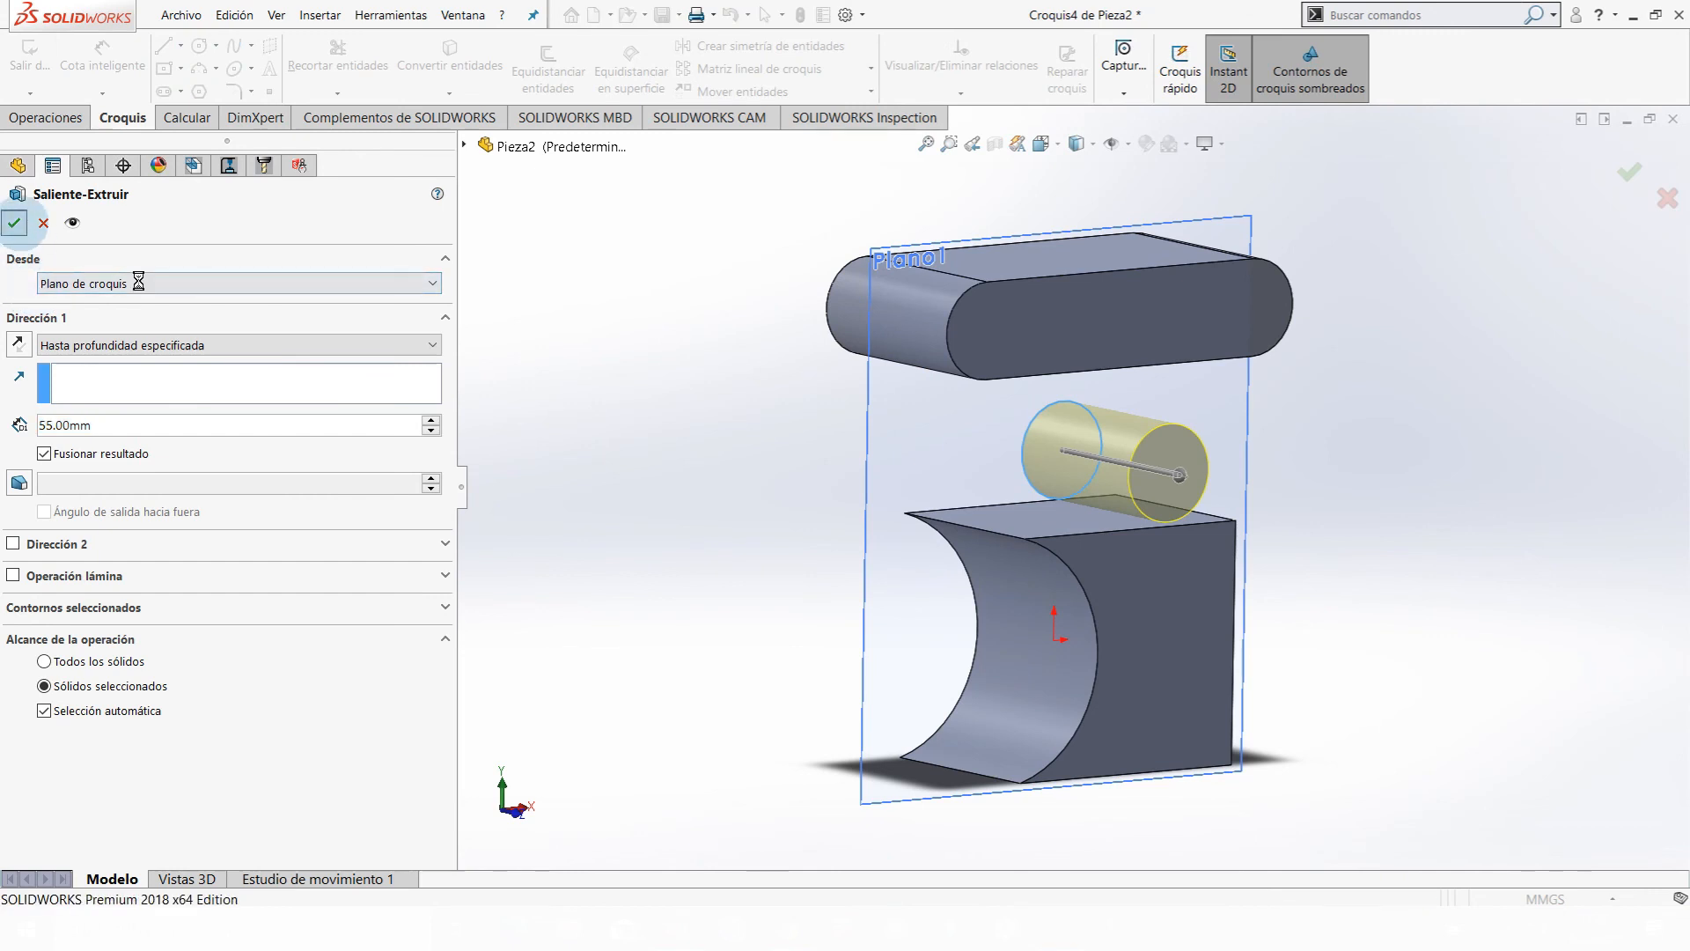
{"action": "left_click", "coordinate": [742, 384]}
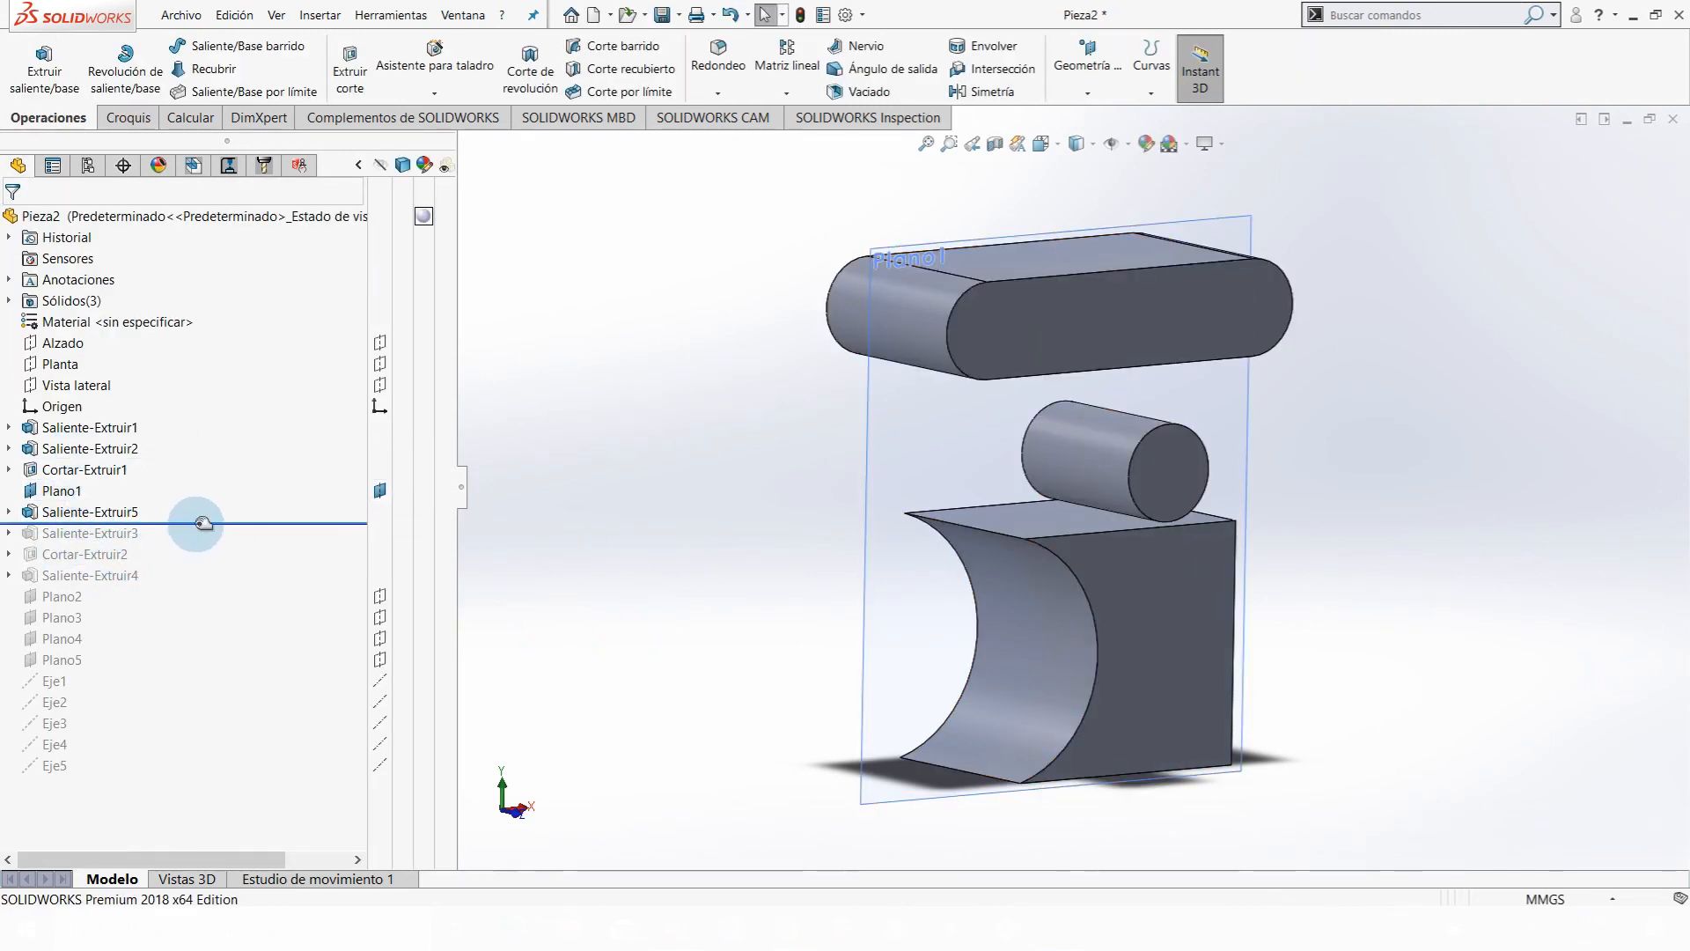
- Roll the feature history forward to after Eje5 and highlight Saliente-Extruir5 to check the cylinder in the model
{"action": "left_click_drag", "start_coordinate": [192, 530], "coordinate": [181, 786]}
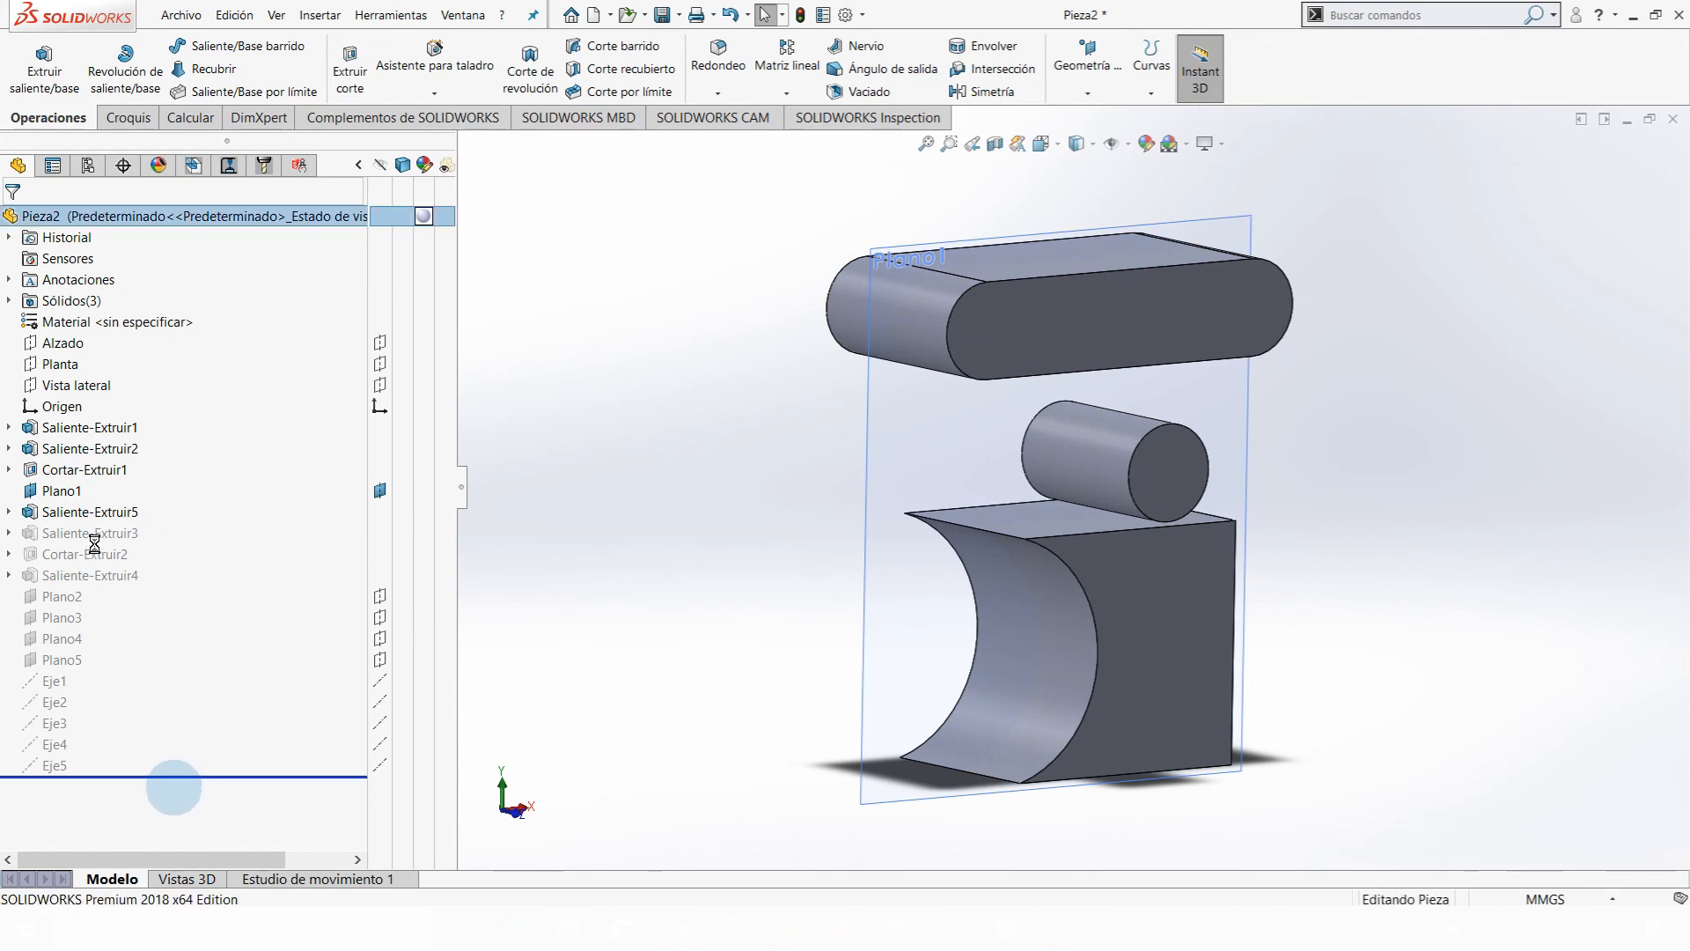
{"action": "middle_click_drag", "start_coordinate": [1088, 486], "coordinate": [1140, 475]}
{"action": "left_click", "coordinate": [45, 510]}
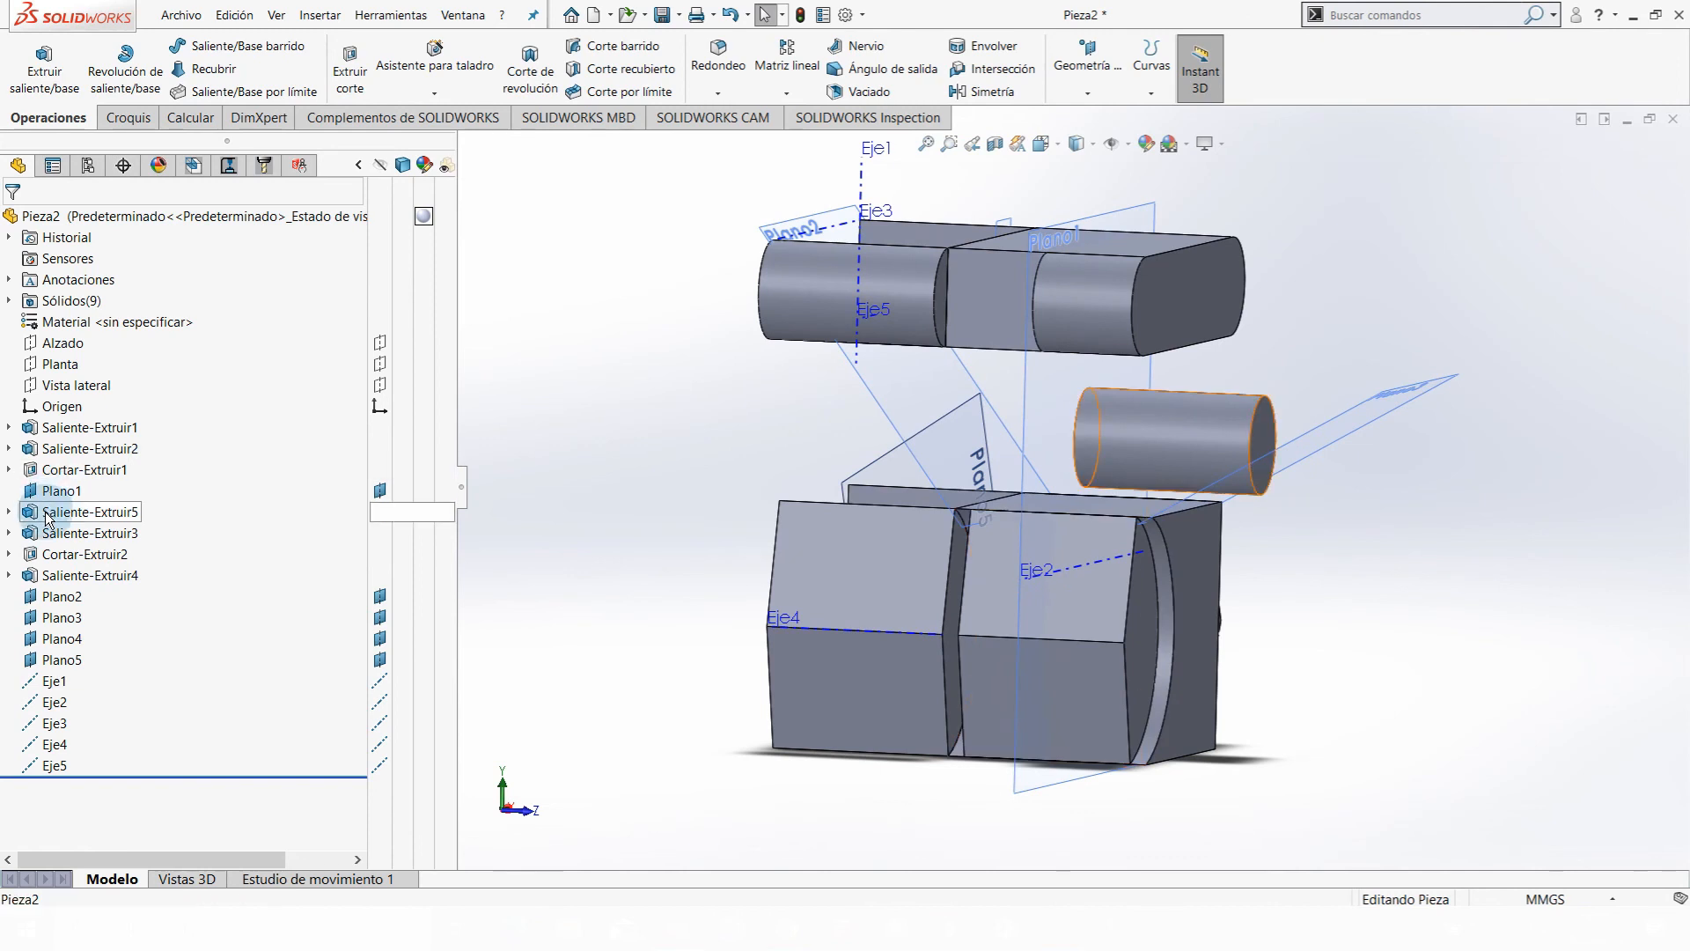
{"action": "middle_click_drag", "start_coordinate": [540, 540], "coordinate": [1173, 475]}
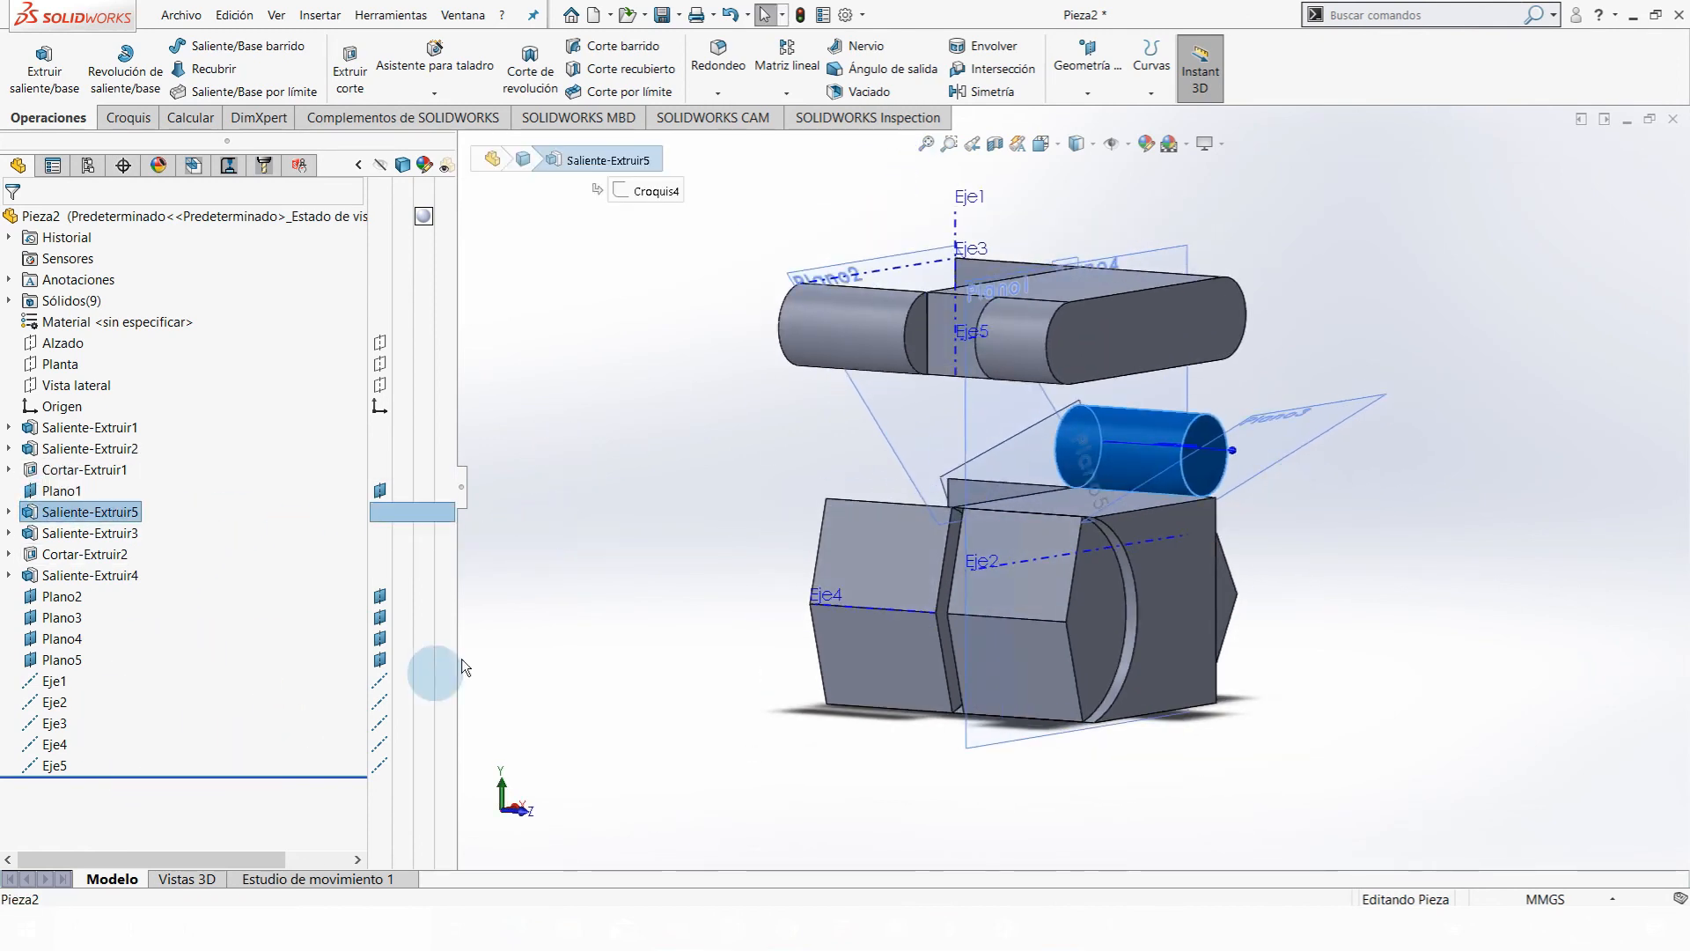
{"action": "left_click", "coordinate": [618, 552]}
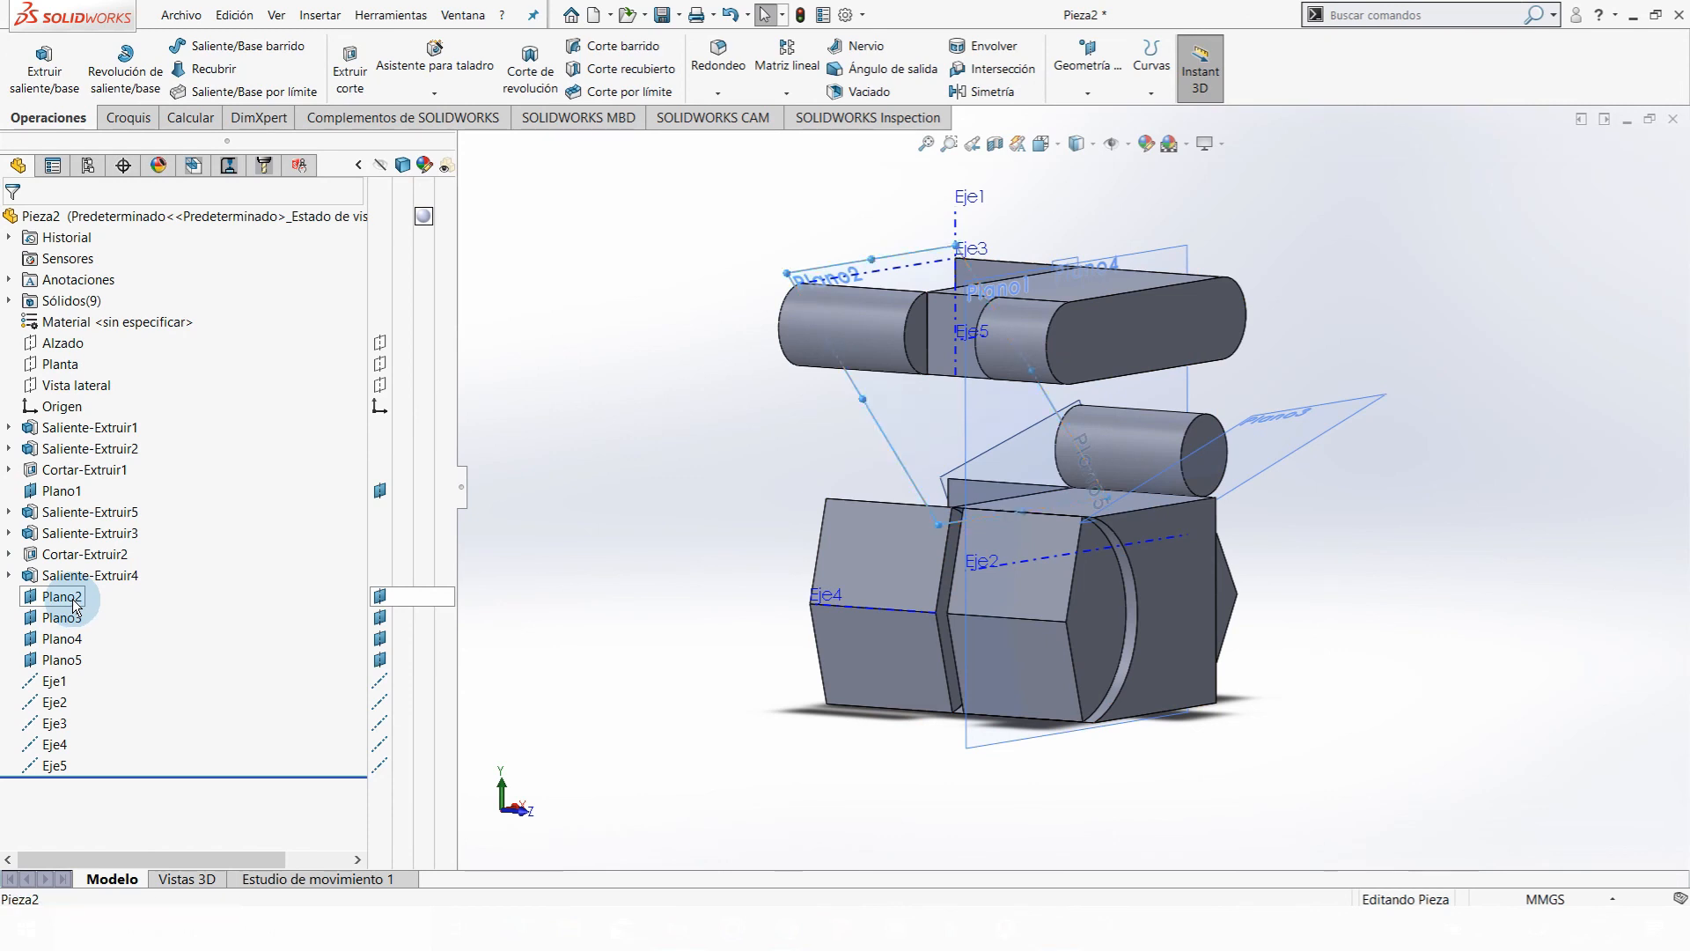
- Reorder the feature history so that Plano2 comes directly after Plano5
{"action": "left_click_drag", "start_coordinate": [91, 601], "coordinate": [98, 621]}
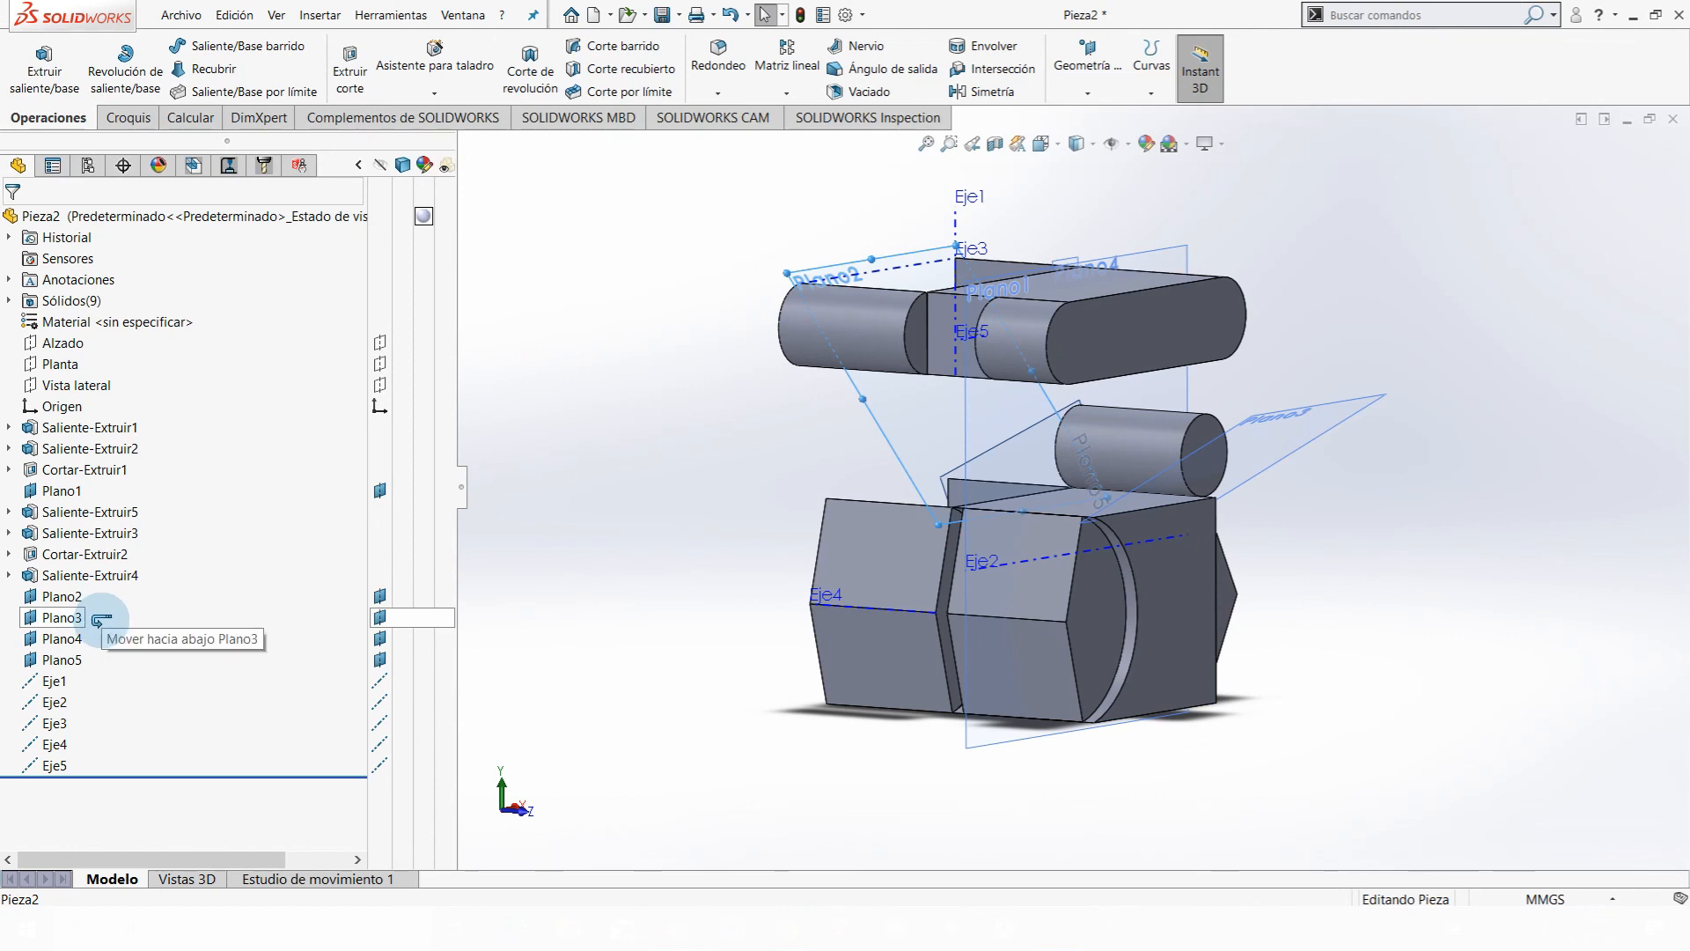
{"action": "left_click_drag", "start_coordinate": [100, 619], "coordinate": [104, 452]}
{"action": "left_click_drag", "start_coordinate": [101, 591], "coordinate": [56, 662]}
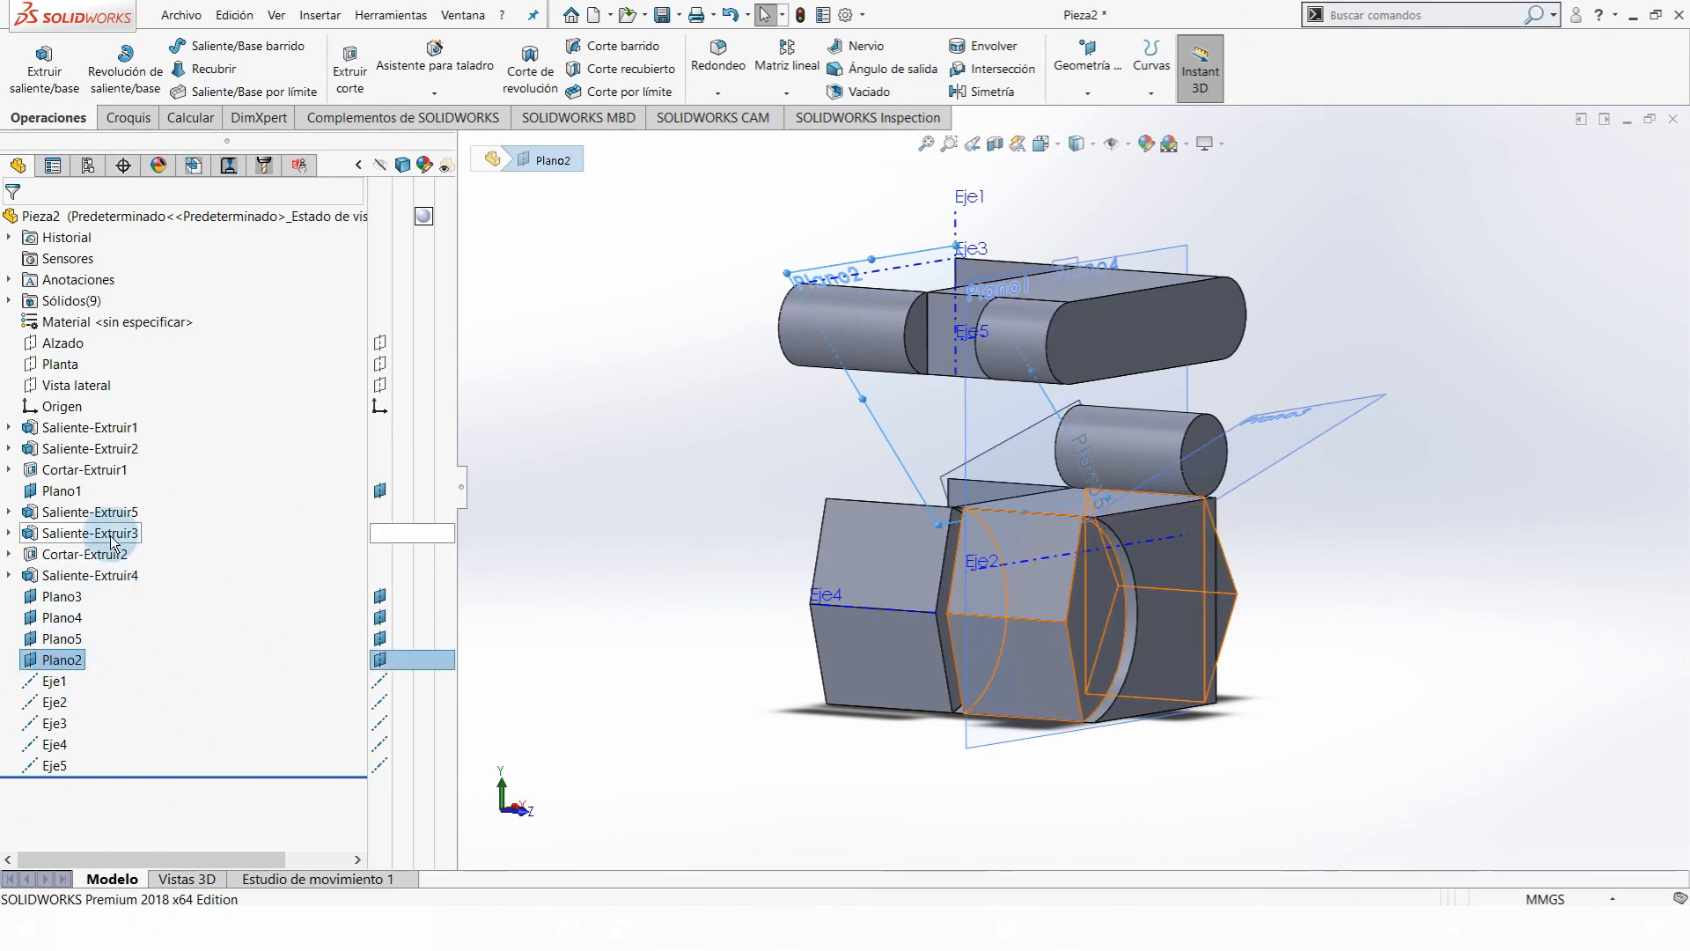
- Reorder the features: Saliente-Extruir4 directly after Saliente-Extruir3, Saliente-Extruir5 after Cortar-Extruir2, and Cortar-Extruir1 after Plano1
{"action": "left_click_drag", "start_coordinate": [129, 581], "coordinate": [88, 574]}
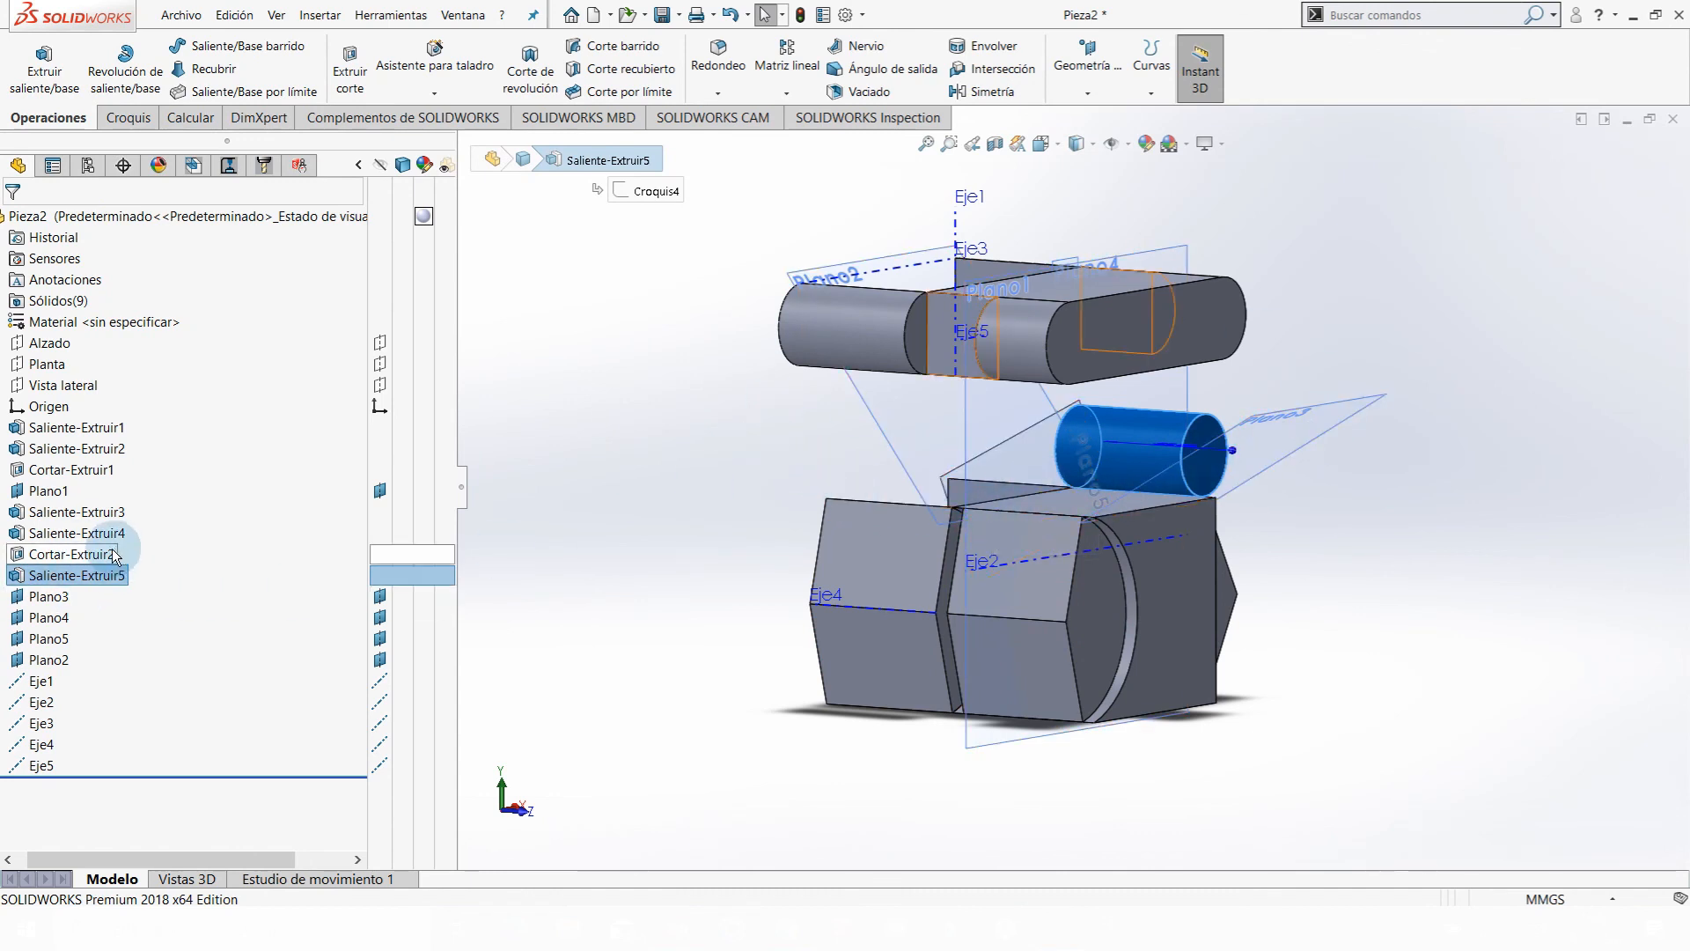
{"action": "left_click_drag", "start_coordinate": [96, 552], "coordinate": [101, 502]}
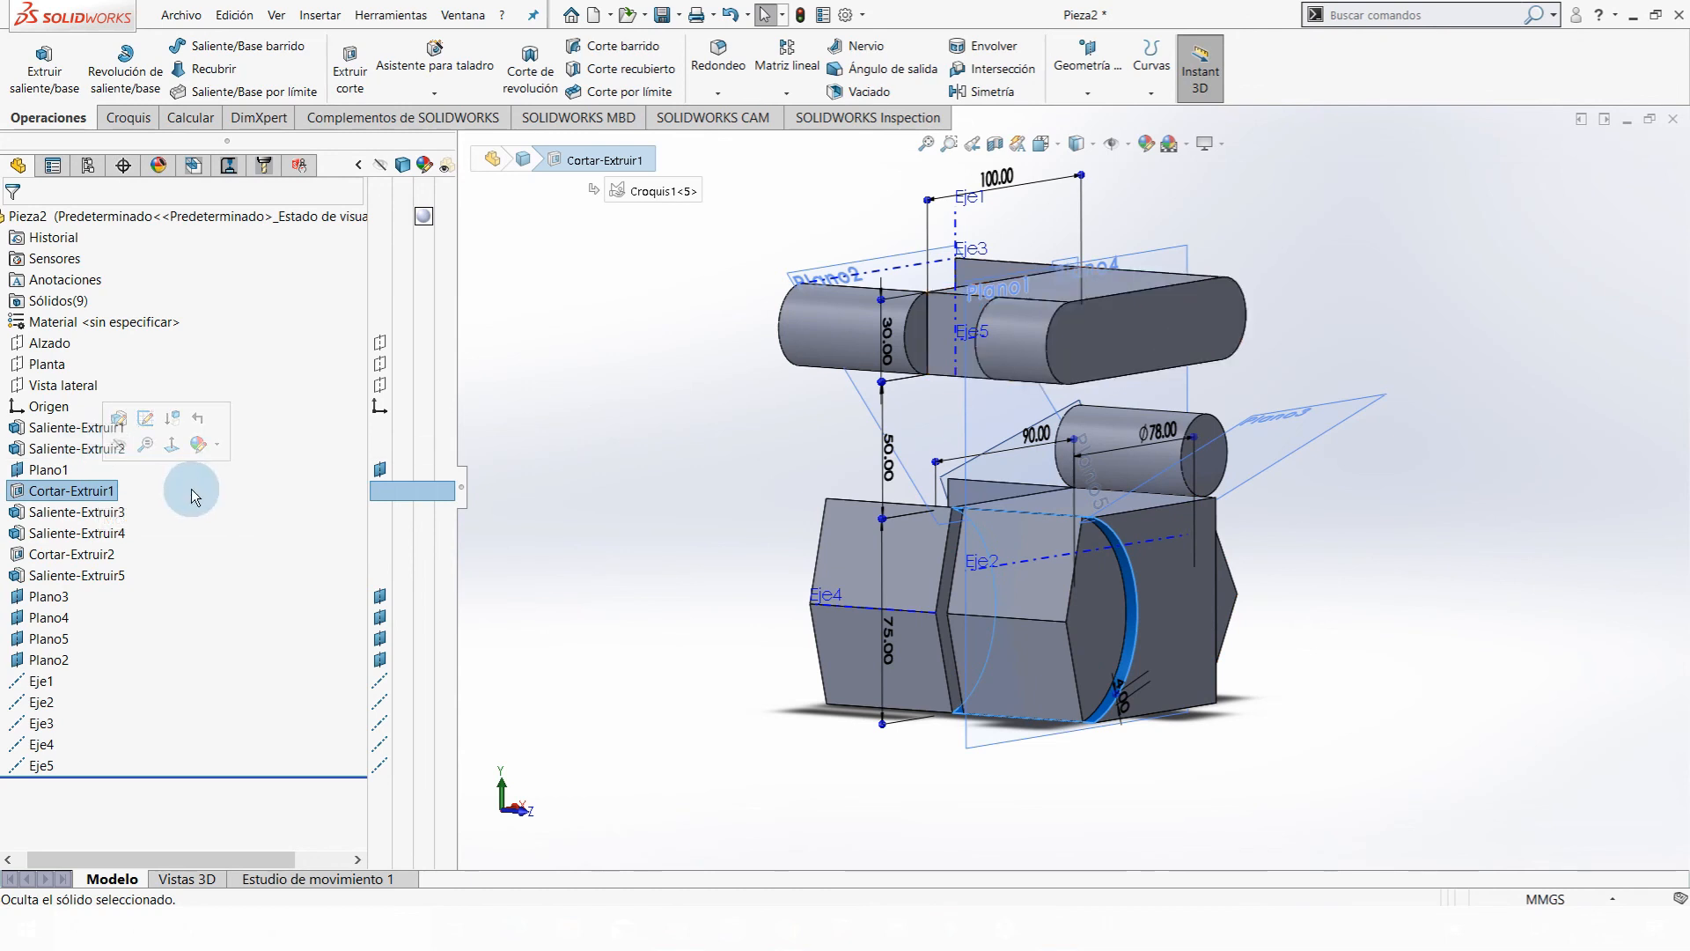
{"action": "left_click", "coordinate": [123, 470]}
{"action": "scroll", "coordinate": [1112, 409], "scroll_direction": "down", "scroll_amount": 3}
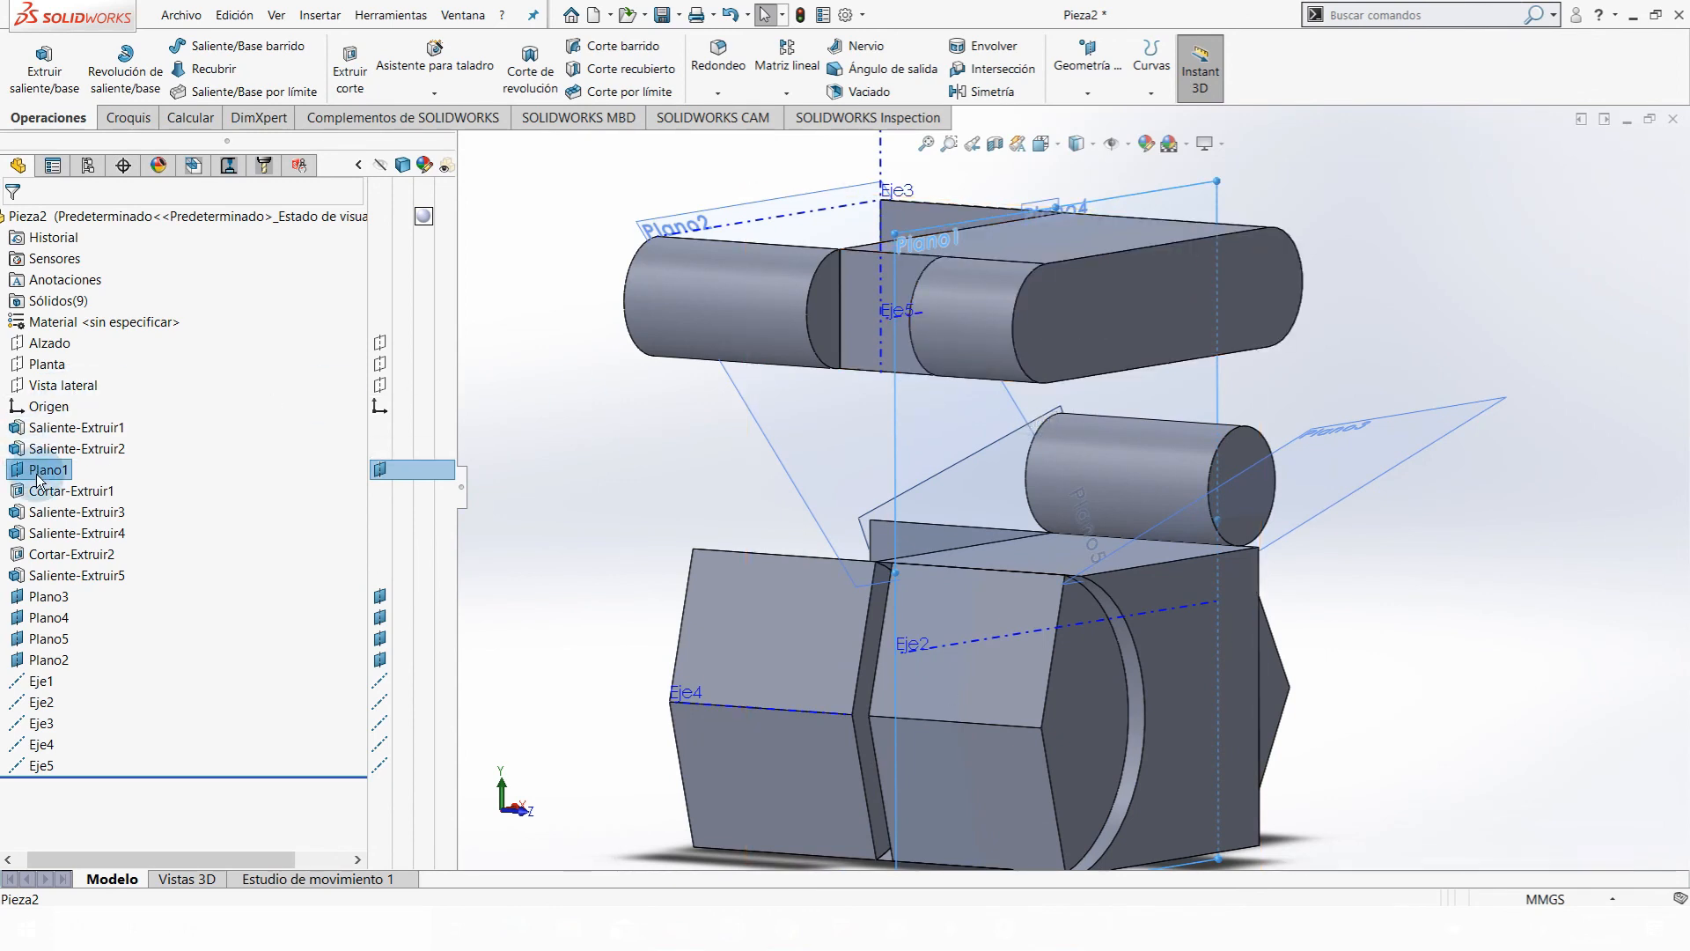
- Try to move Saliente-Extruir2 ahead of Saliente-Extruir1 in the feature history
{"action": "left_click", "coordinate": [112, 449]}
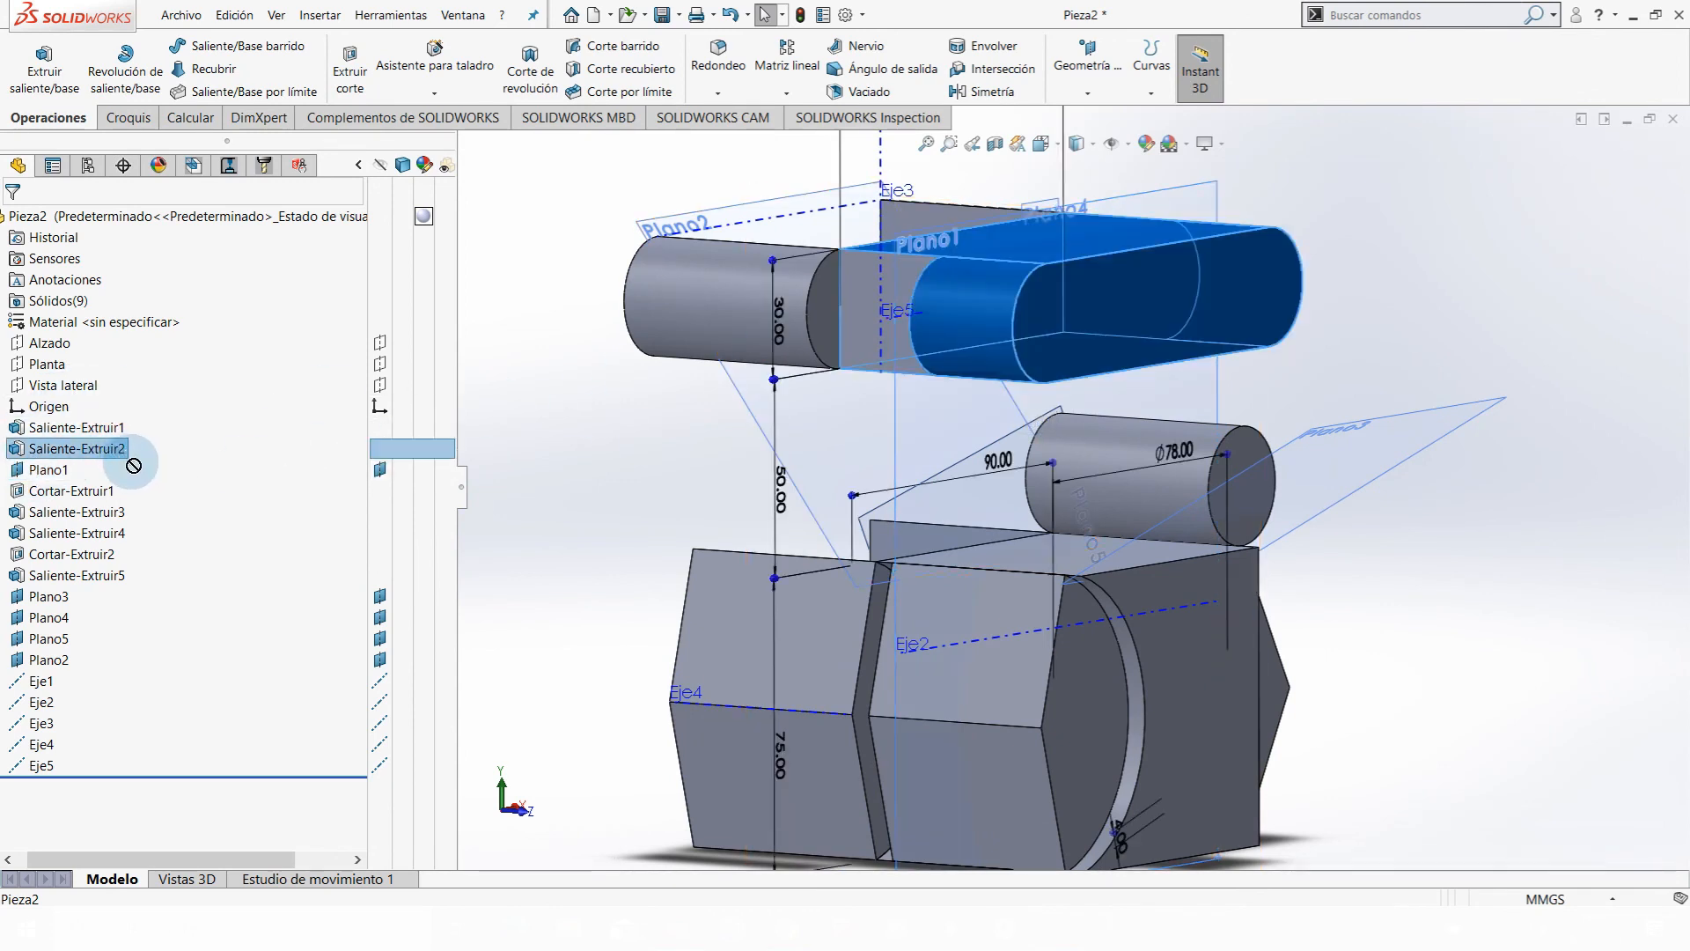
{"action": "left_click_drag", "start_coordinate": [134, 466], "coordinate": [132, 395]}
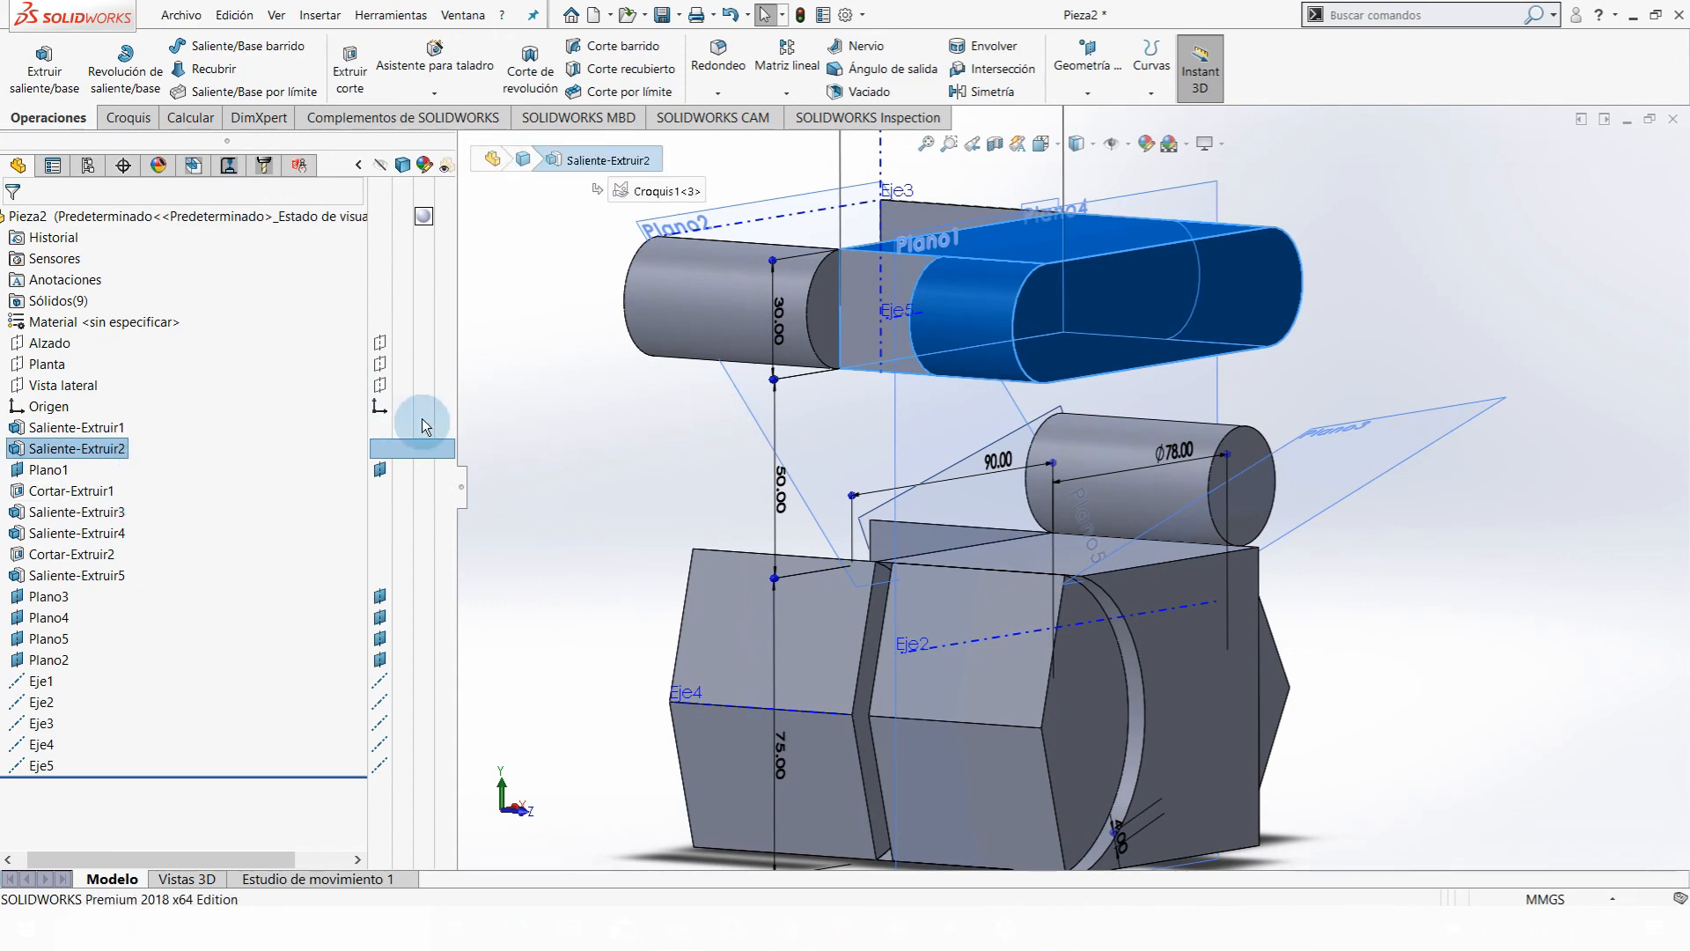
{"action": "left_click", "coordinate": [480, 390]}
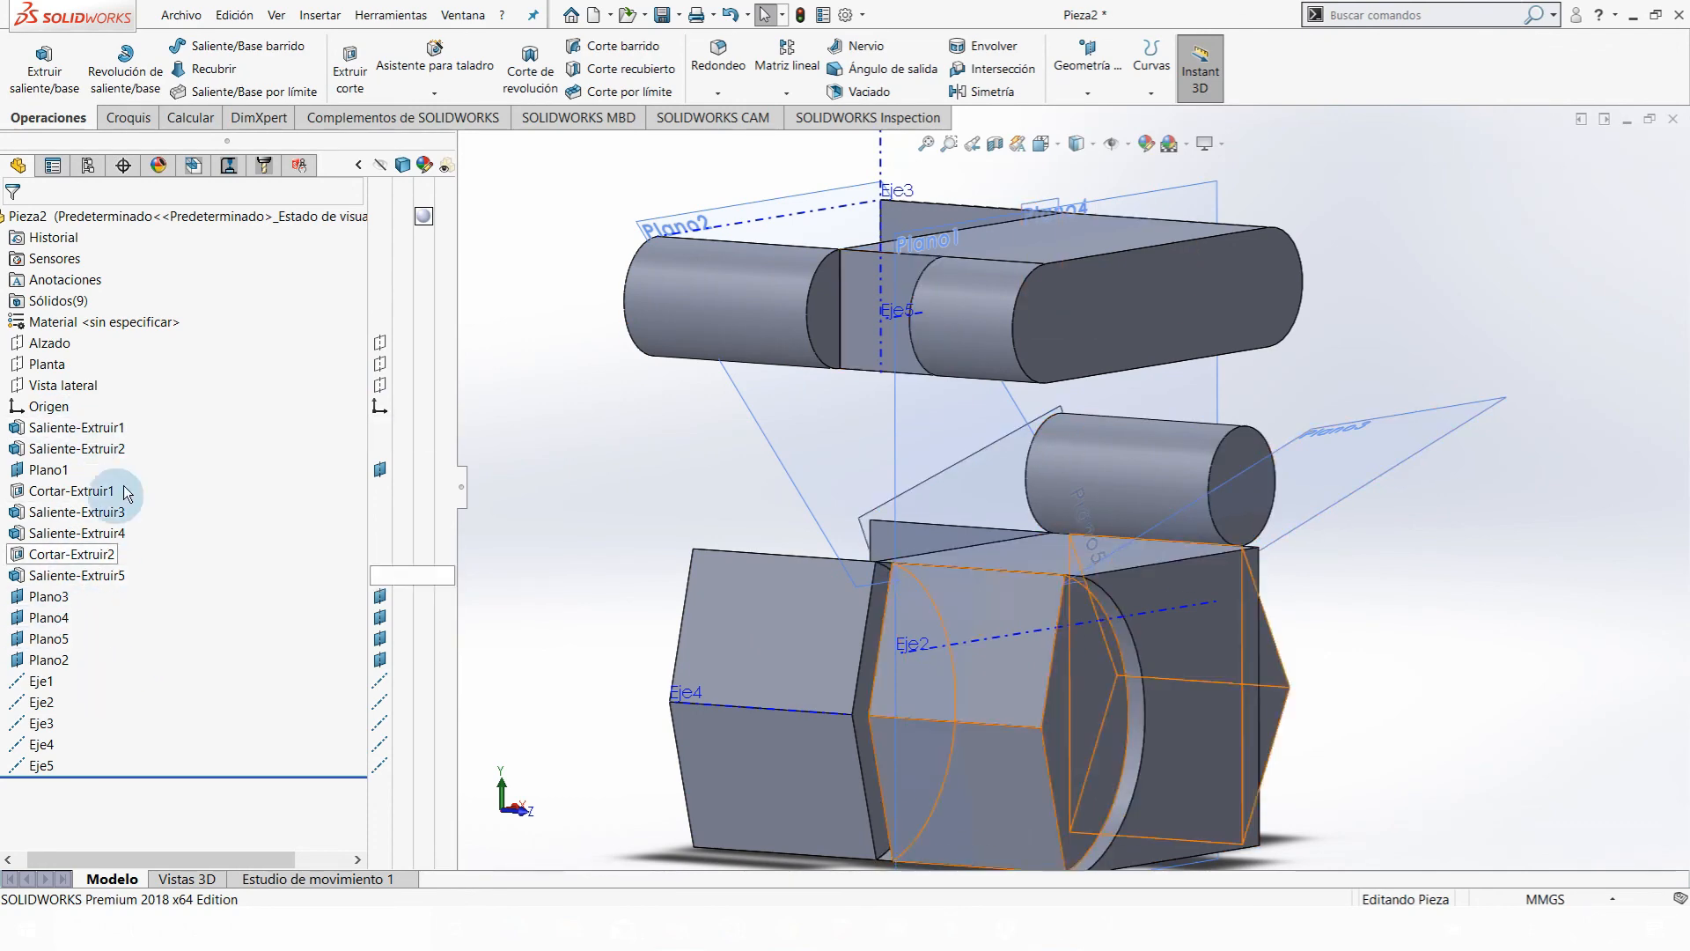
- Show the model in front view, roll the history back to before Eje1, and roll it forward past Eje5
{"action": "scroll", "coordinate": [912, 506], "scroll_direction": "down", "scroll_amount": 5}
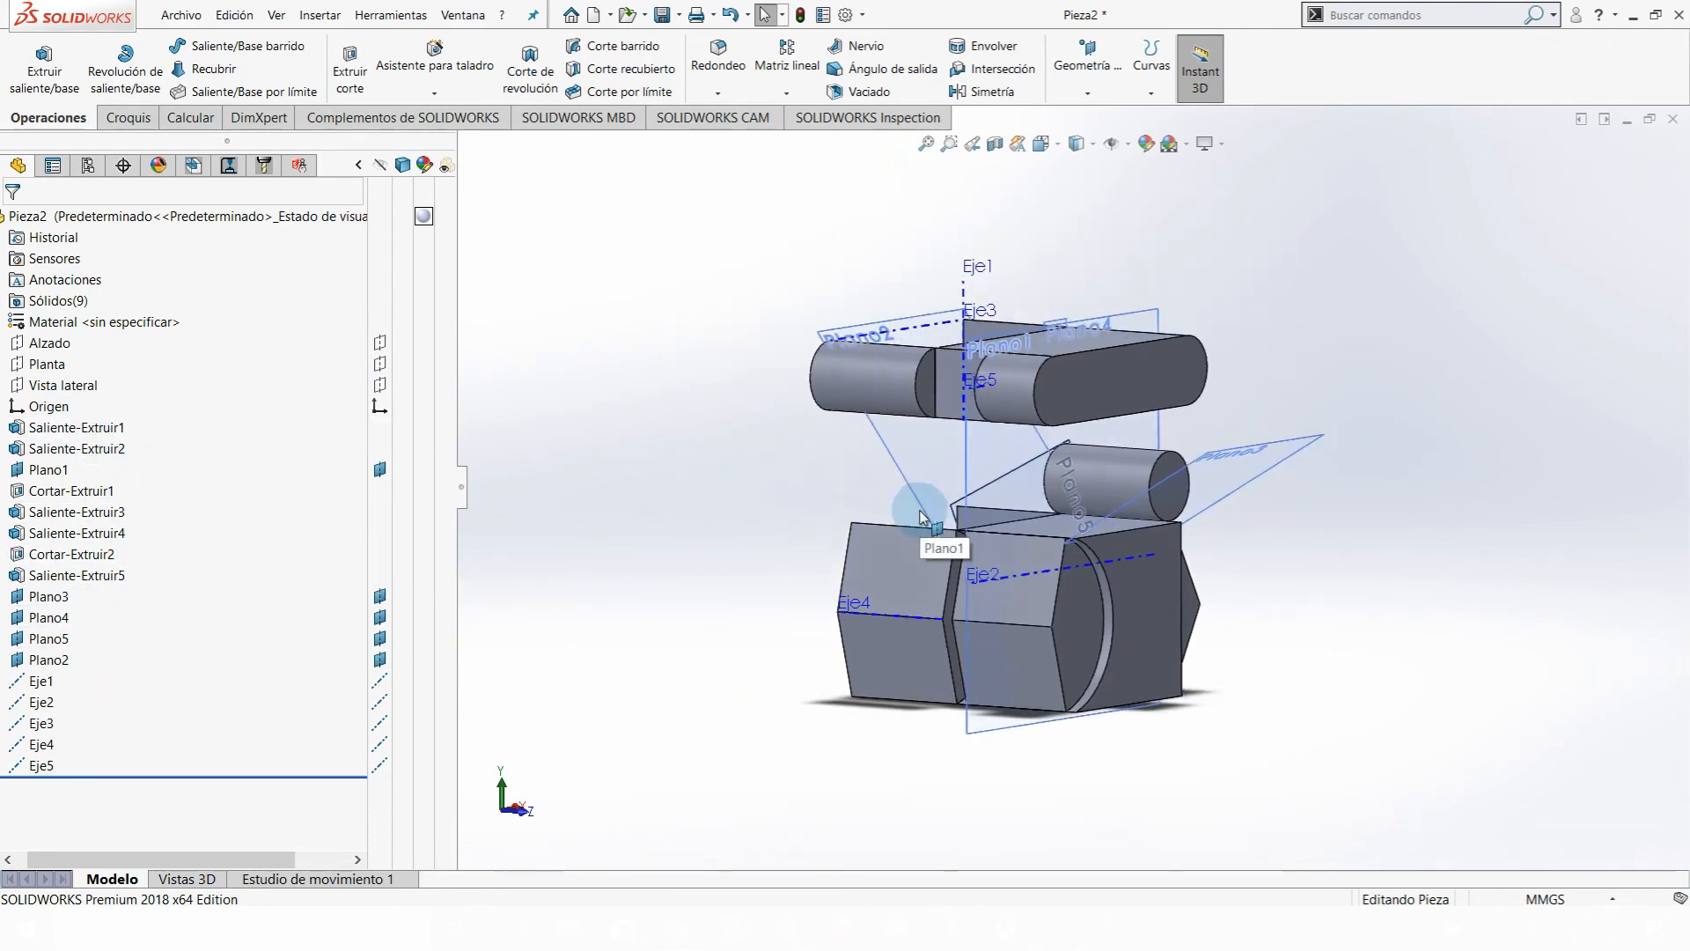
{"action": "key", "text": "ctrl+1"}
{"action": "left_click_drag", "start_coordinate": [144, 778], "coordinate": [146, 671]}
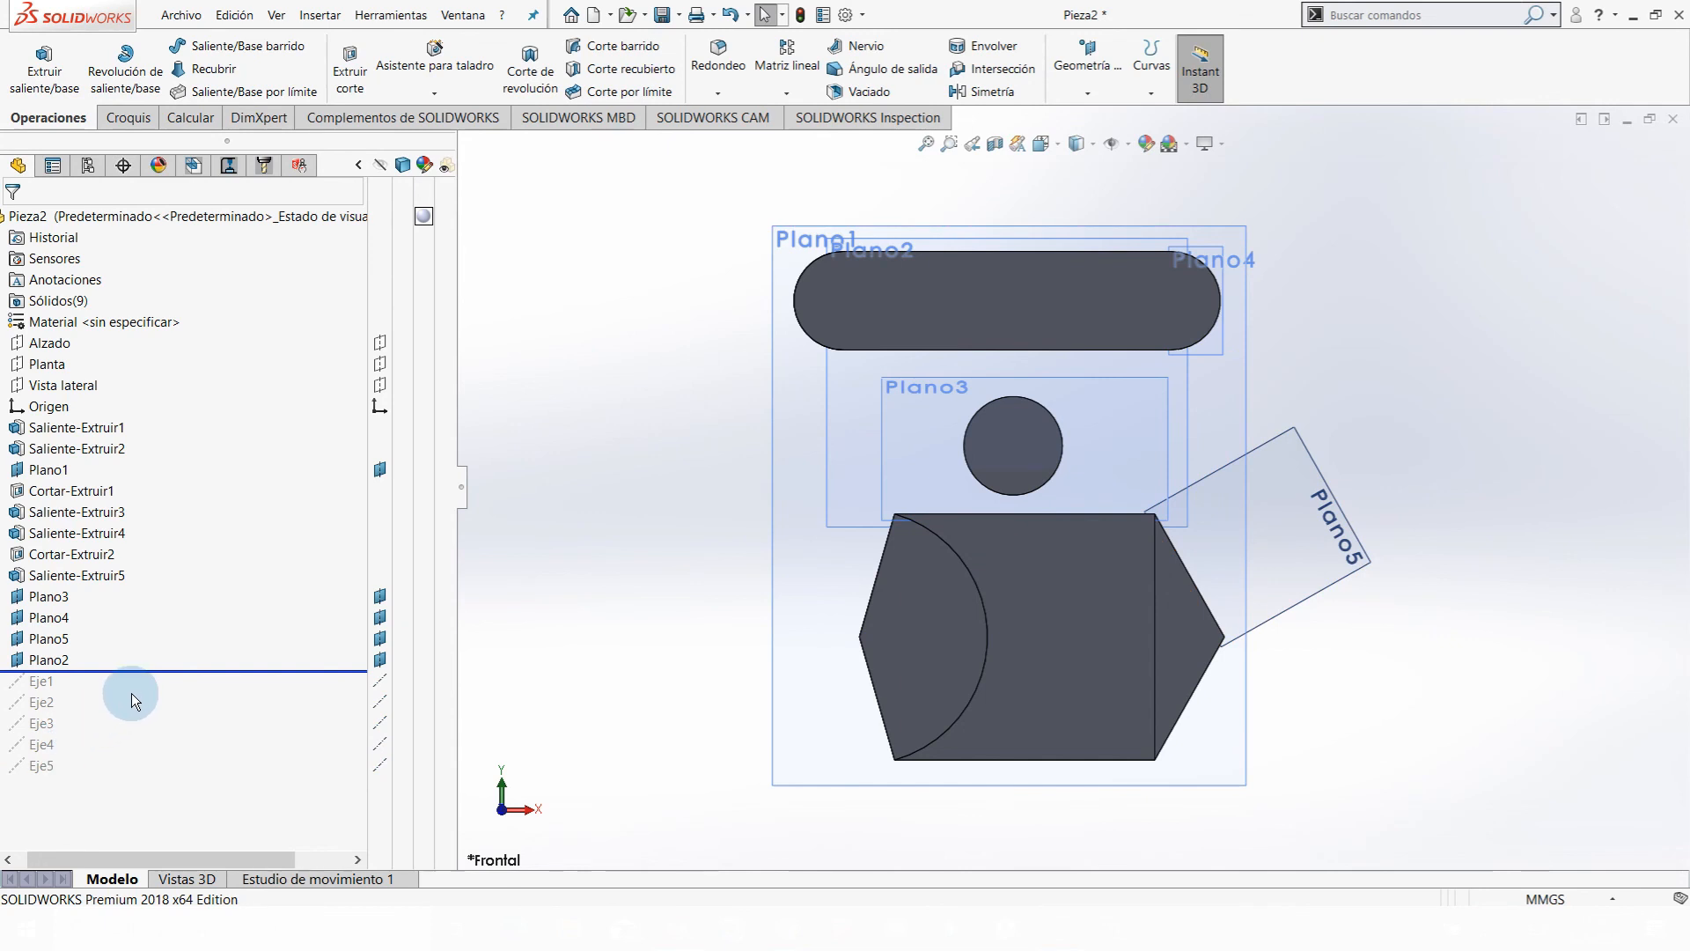
{"action": "left_click_drag", "start_coordinate": [158, 670], "coordinate": [193, 790]}
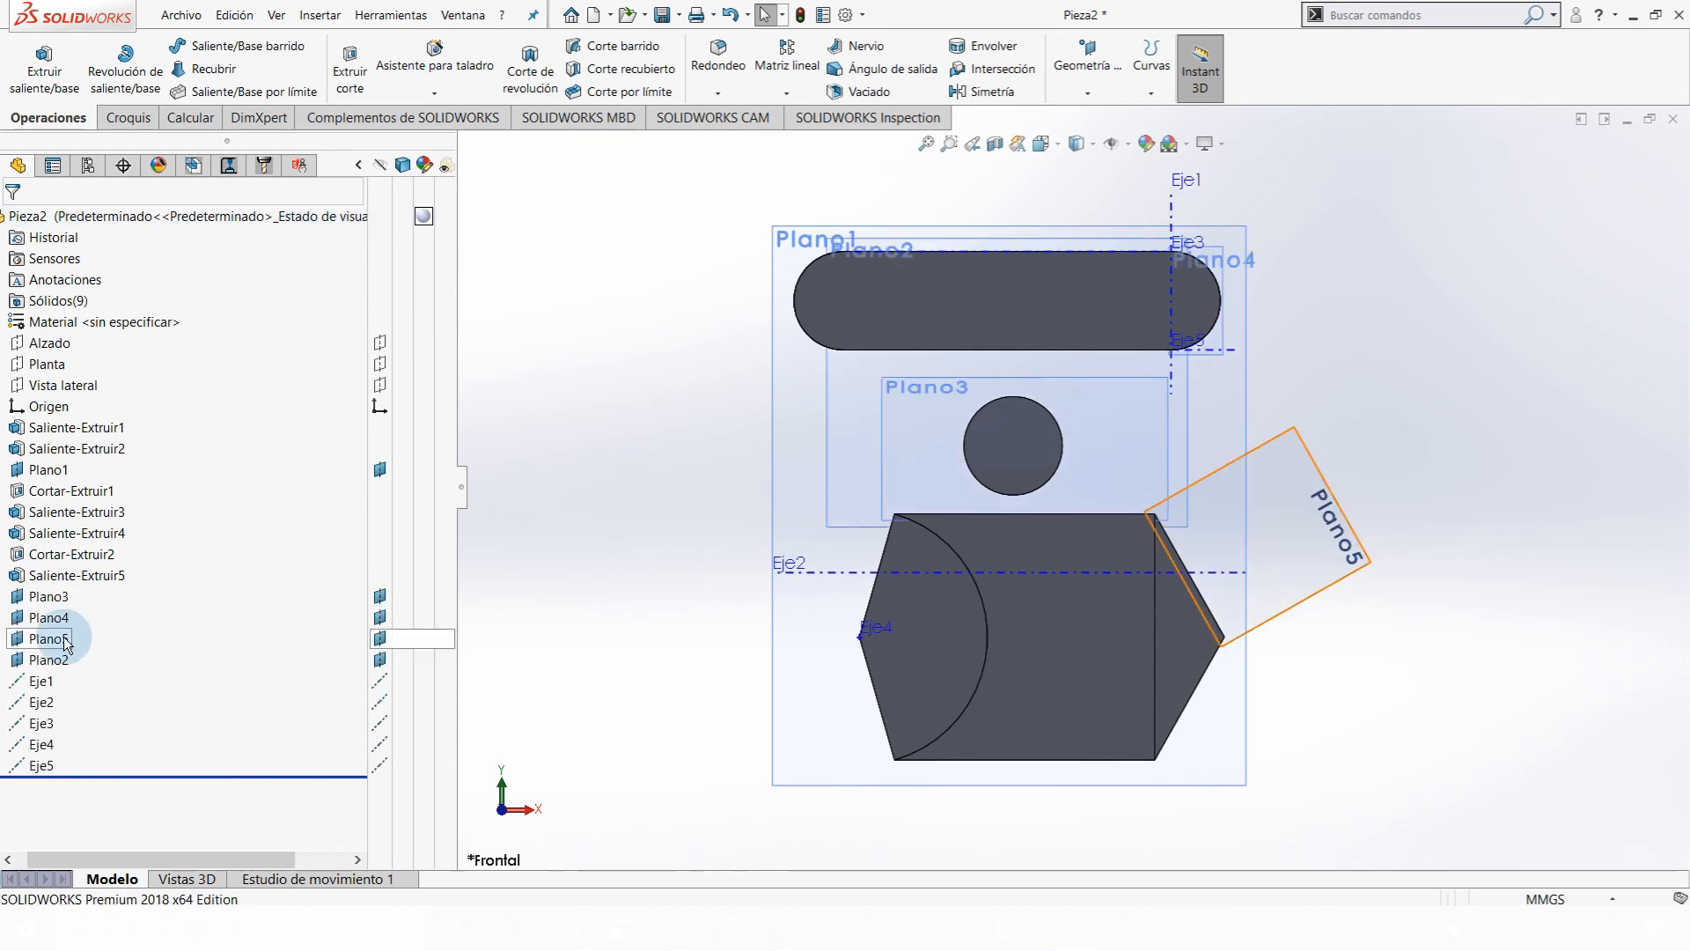
- Suppress the planes Plano3, Plano4, Plano5 and Plano2 together
{"action": "left_click", "coordinate": [56, 601]}
{"action": "left_click", "coordinate": [55, 666], "text": "shift"}
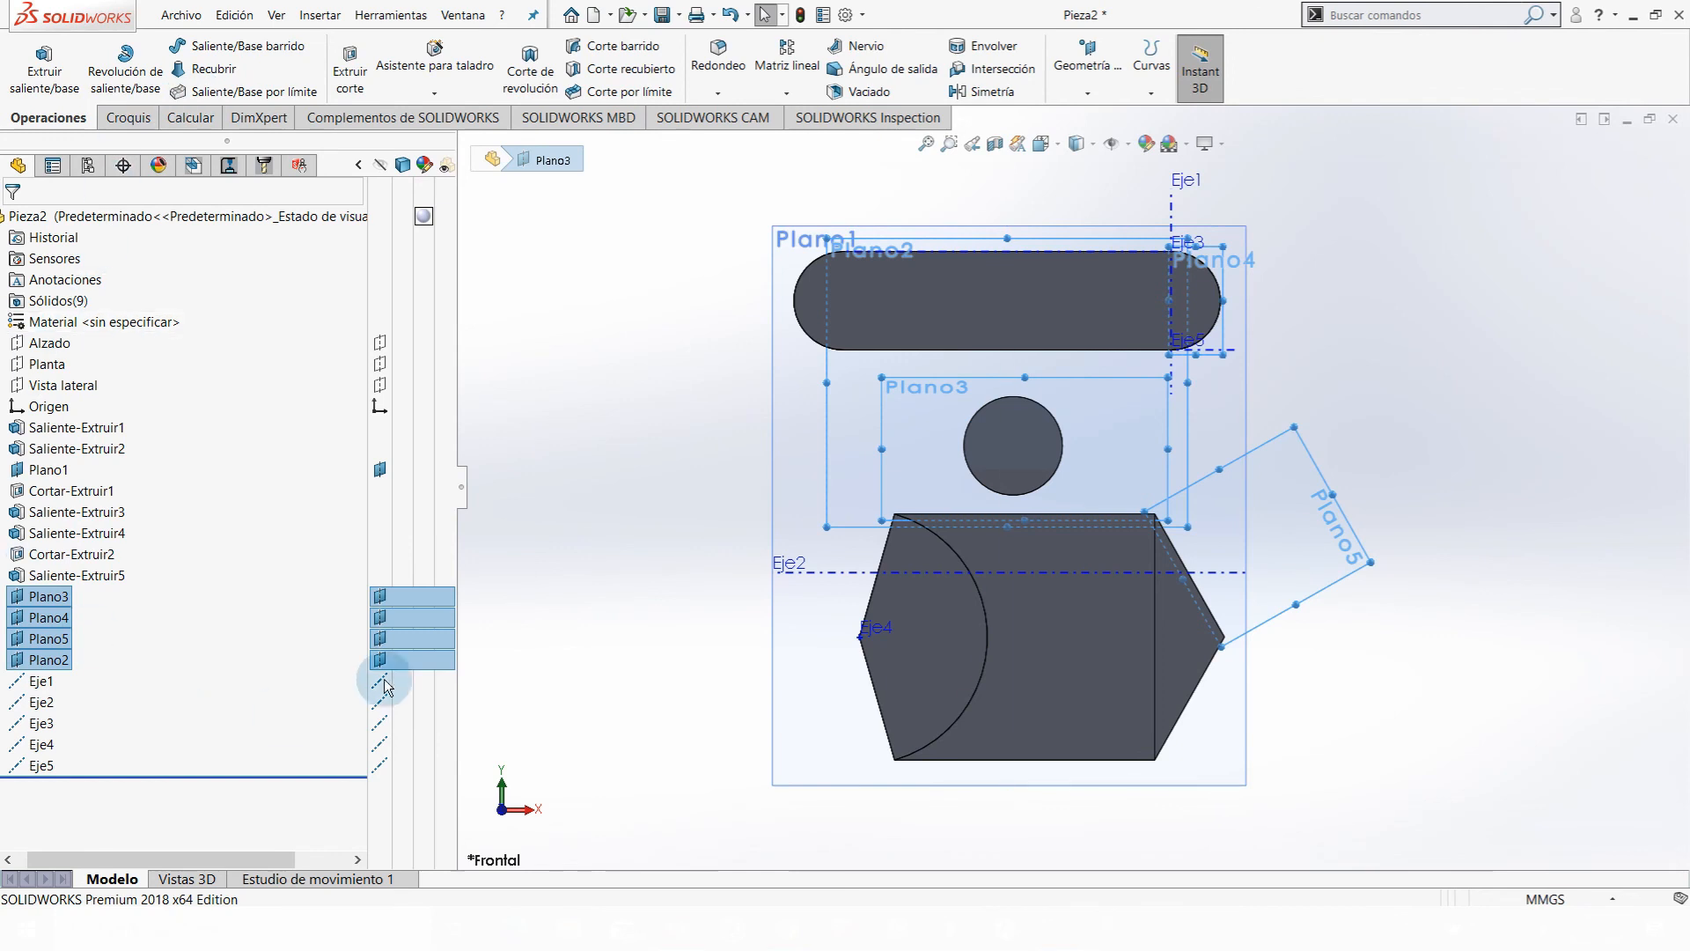
{"action": "right_click", "coordinate": [44, 604]}
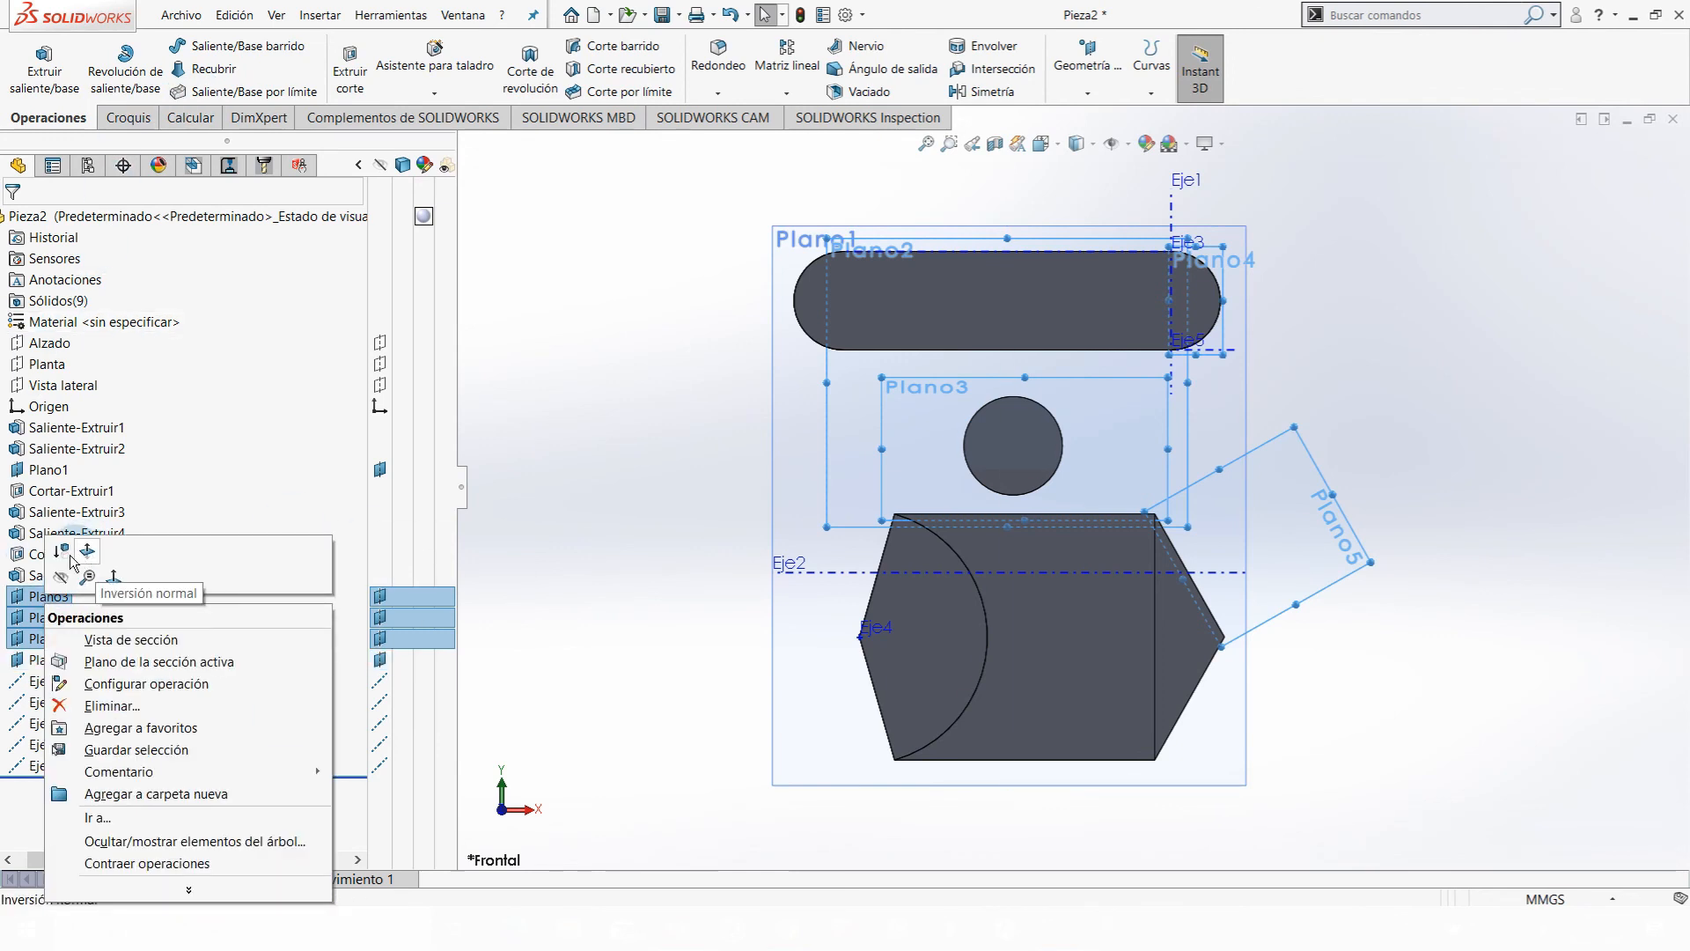
{"action": "left_click", "coordinate": [69, 560]}
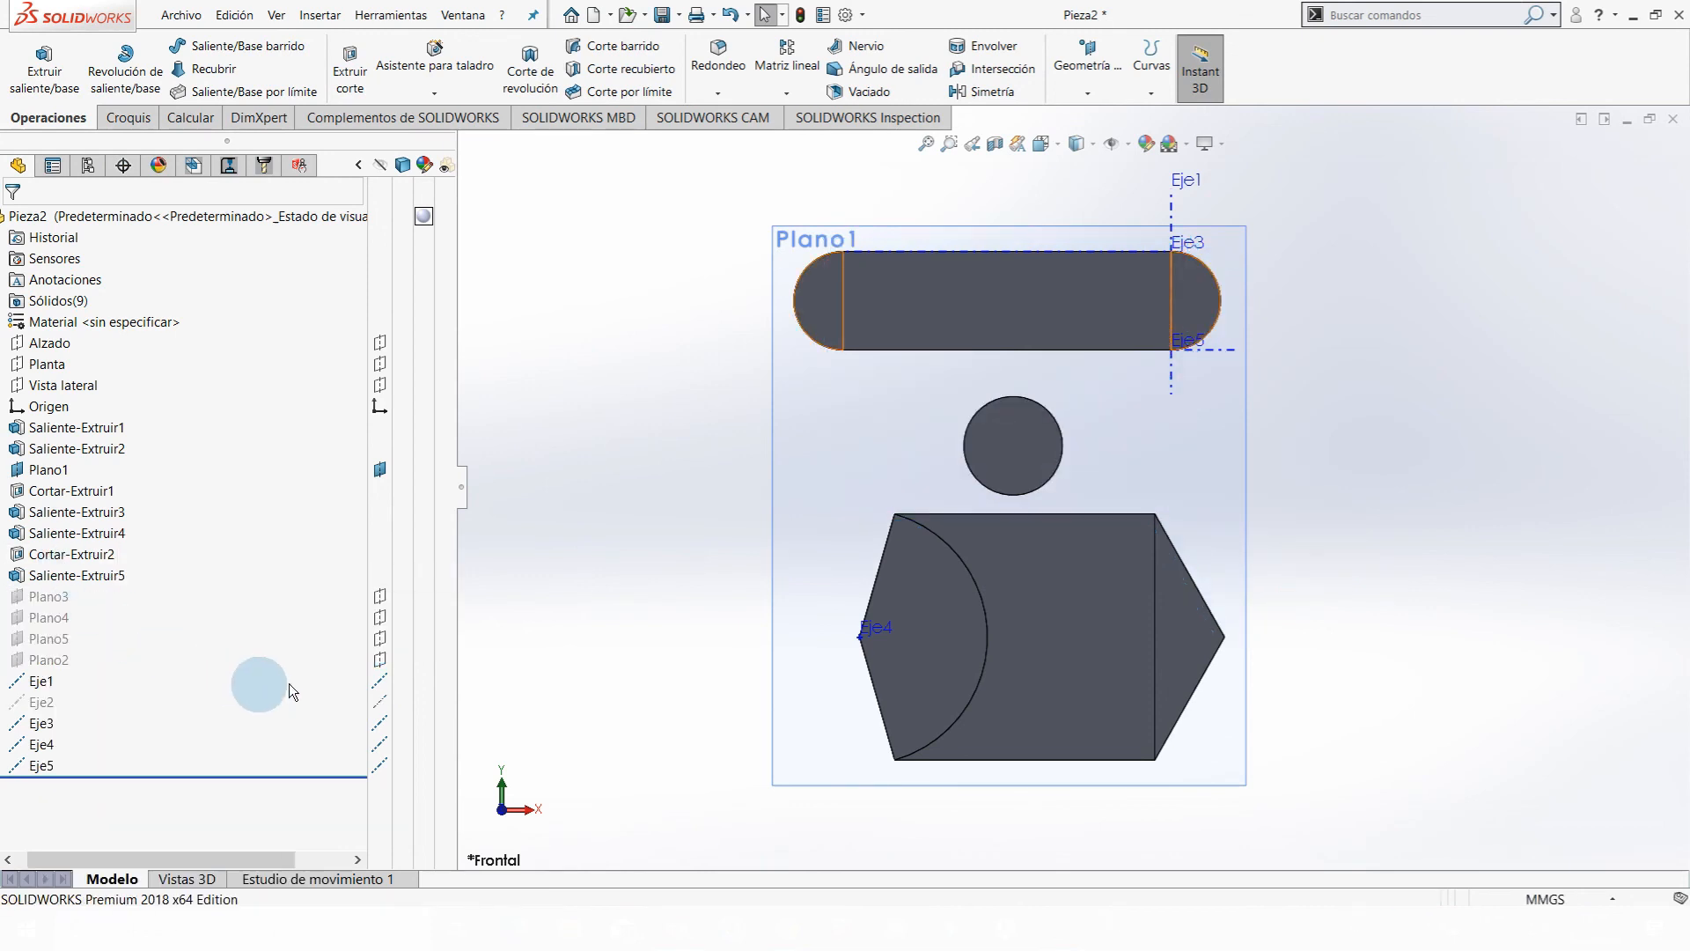
- Check the suppressed Plano3 in the model, and unsuppress Plano3, Plano4, Plano5 and Plano2 together
{"action": "left_click", "coordinate": [44, 596]}
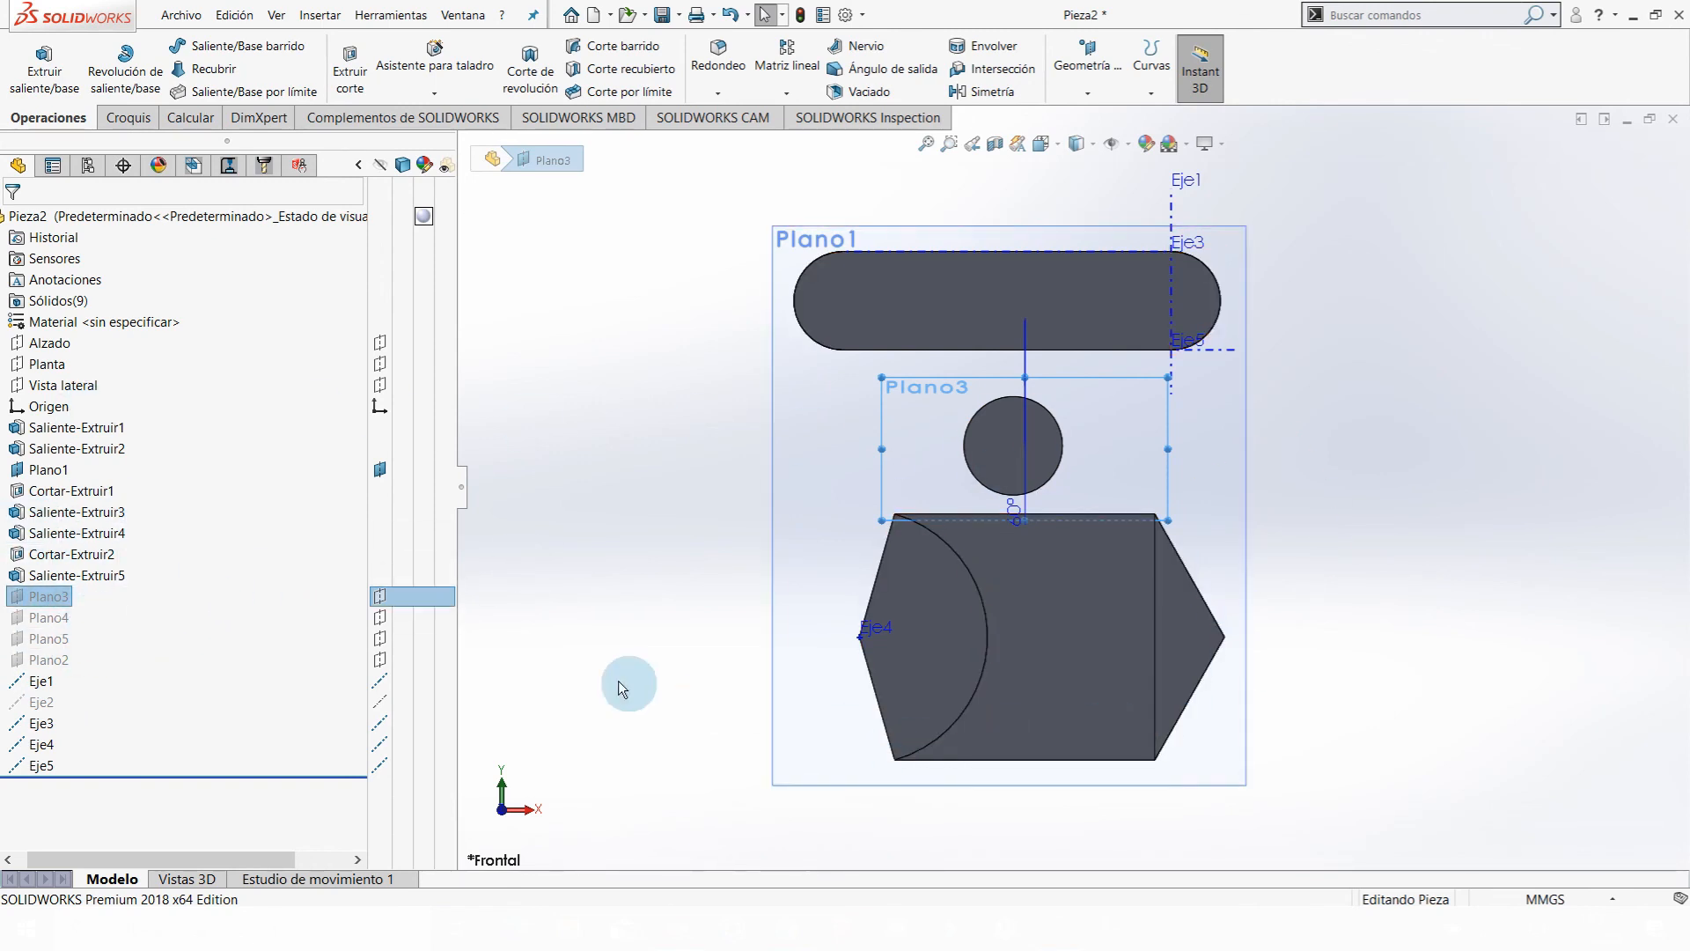
{"action": "left_click", "coordinate": [585, 592]}
{"action": "middle_click_drag", "start_coordinate": [777, 547], "coordinate": [897, 617]}
{"action": "left_click", "coordinate": [27, 596]}
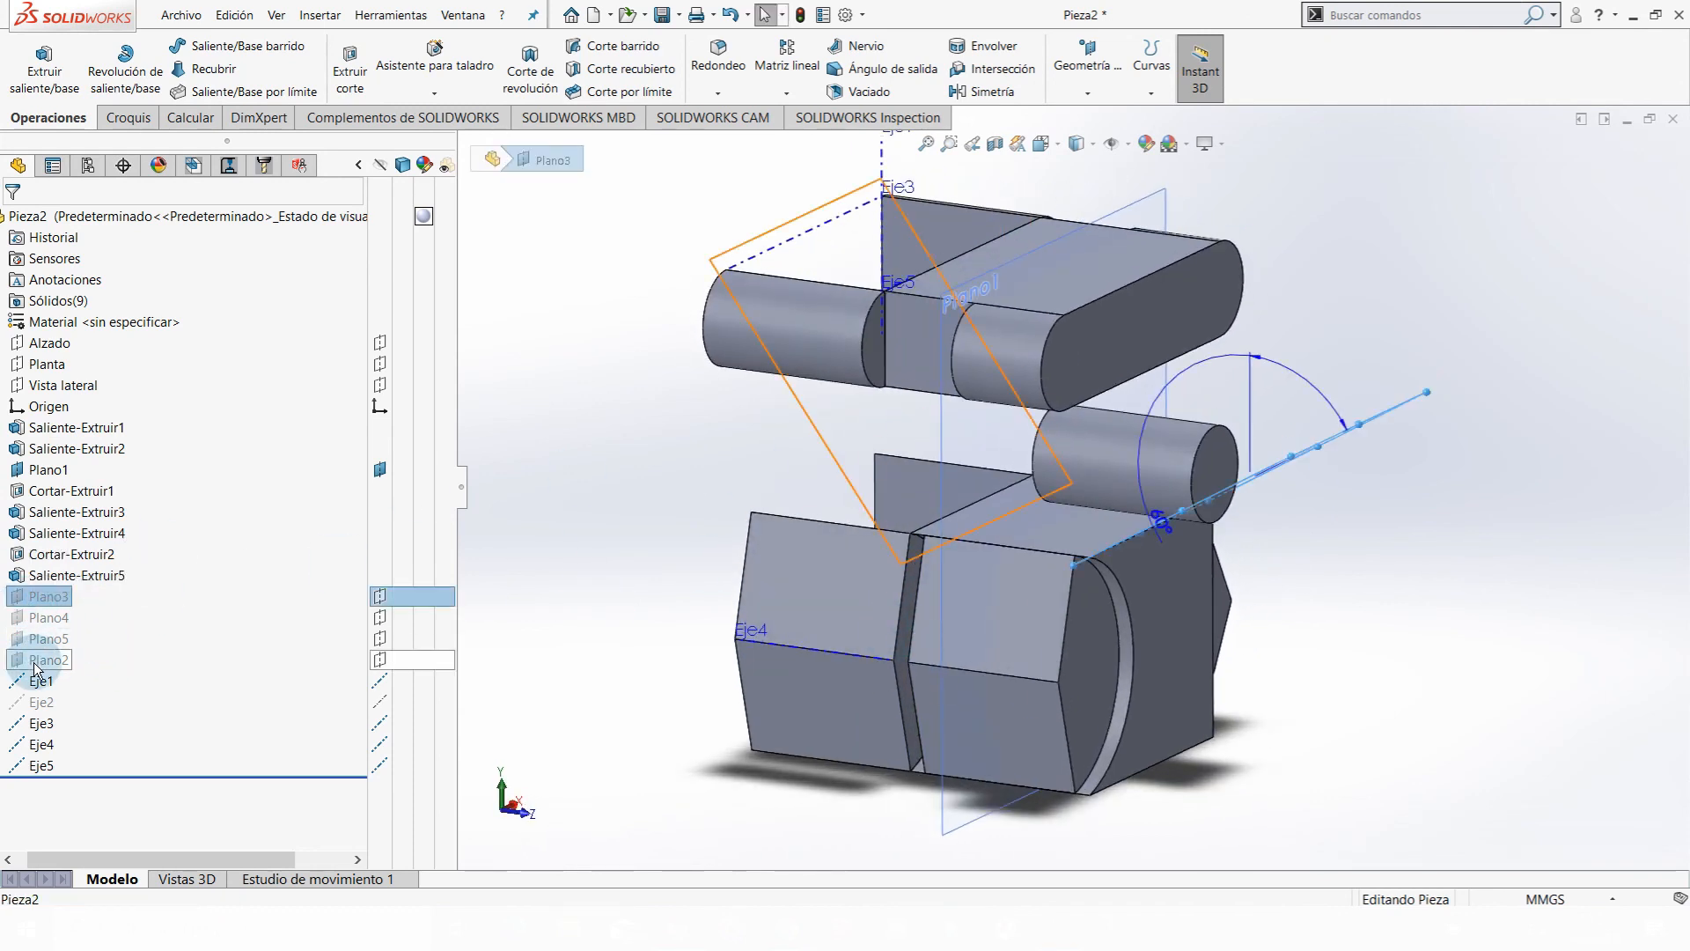
{"action": "left_click", "coordinate": [35, 660], "text": "shift"}
{"action": "right_click", "coordinate": [35, 667]}
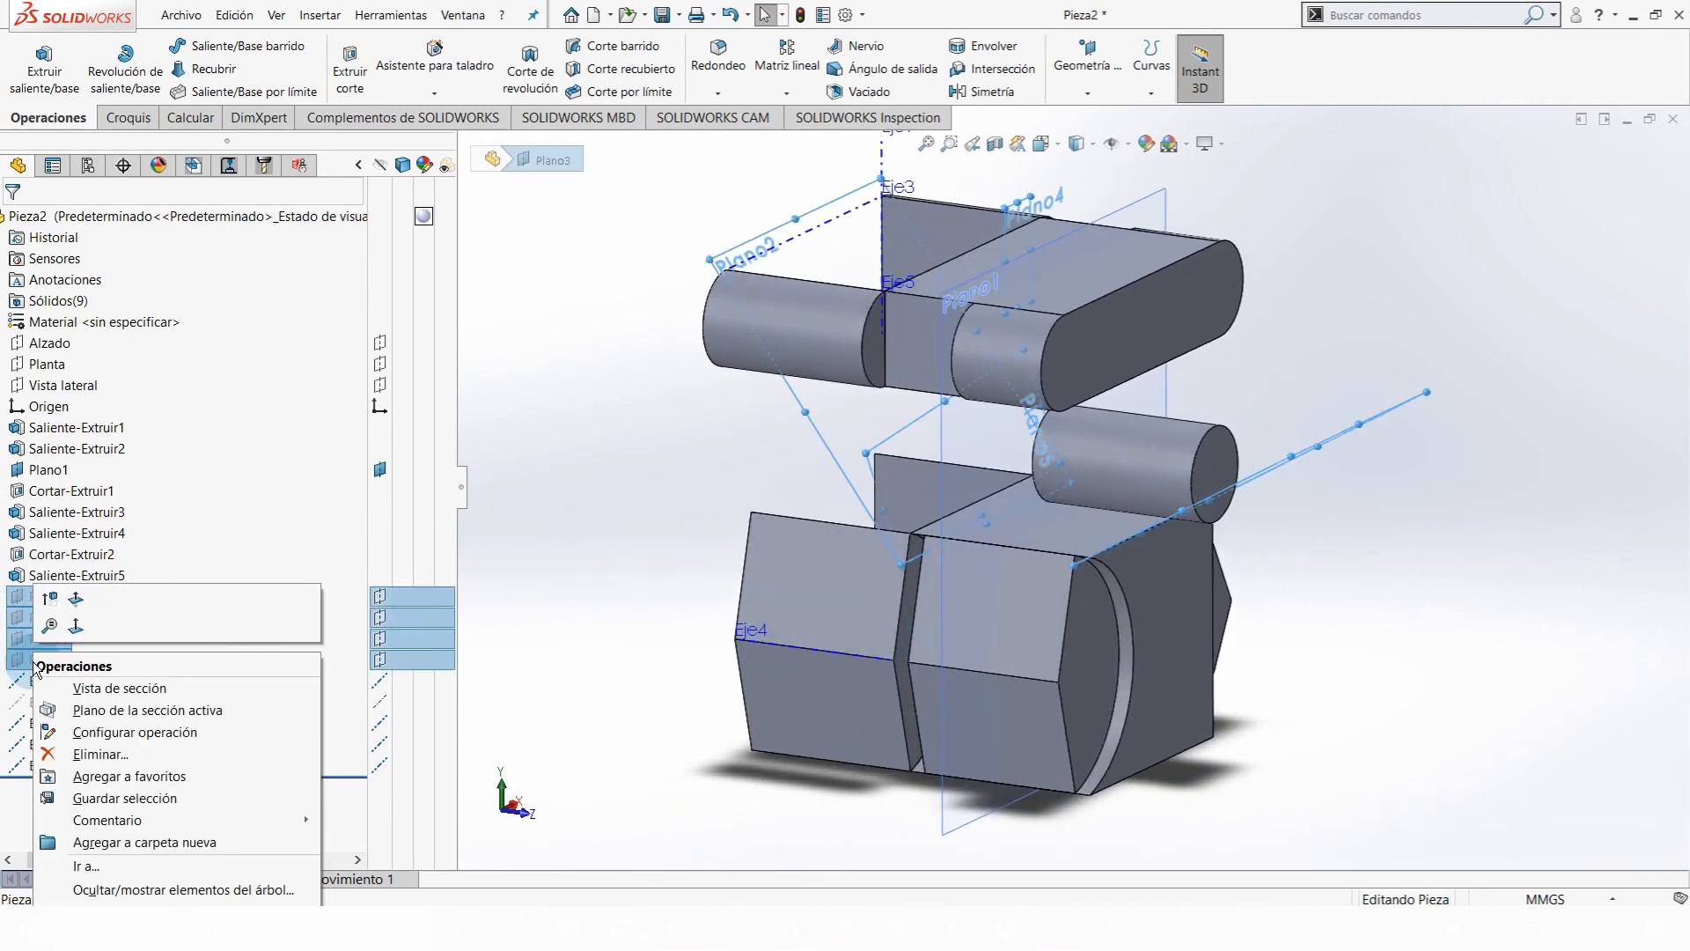
{"action": "left_click", "coordinate": [50, 599]}
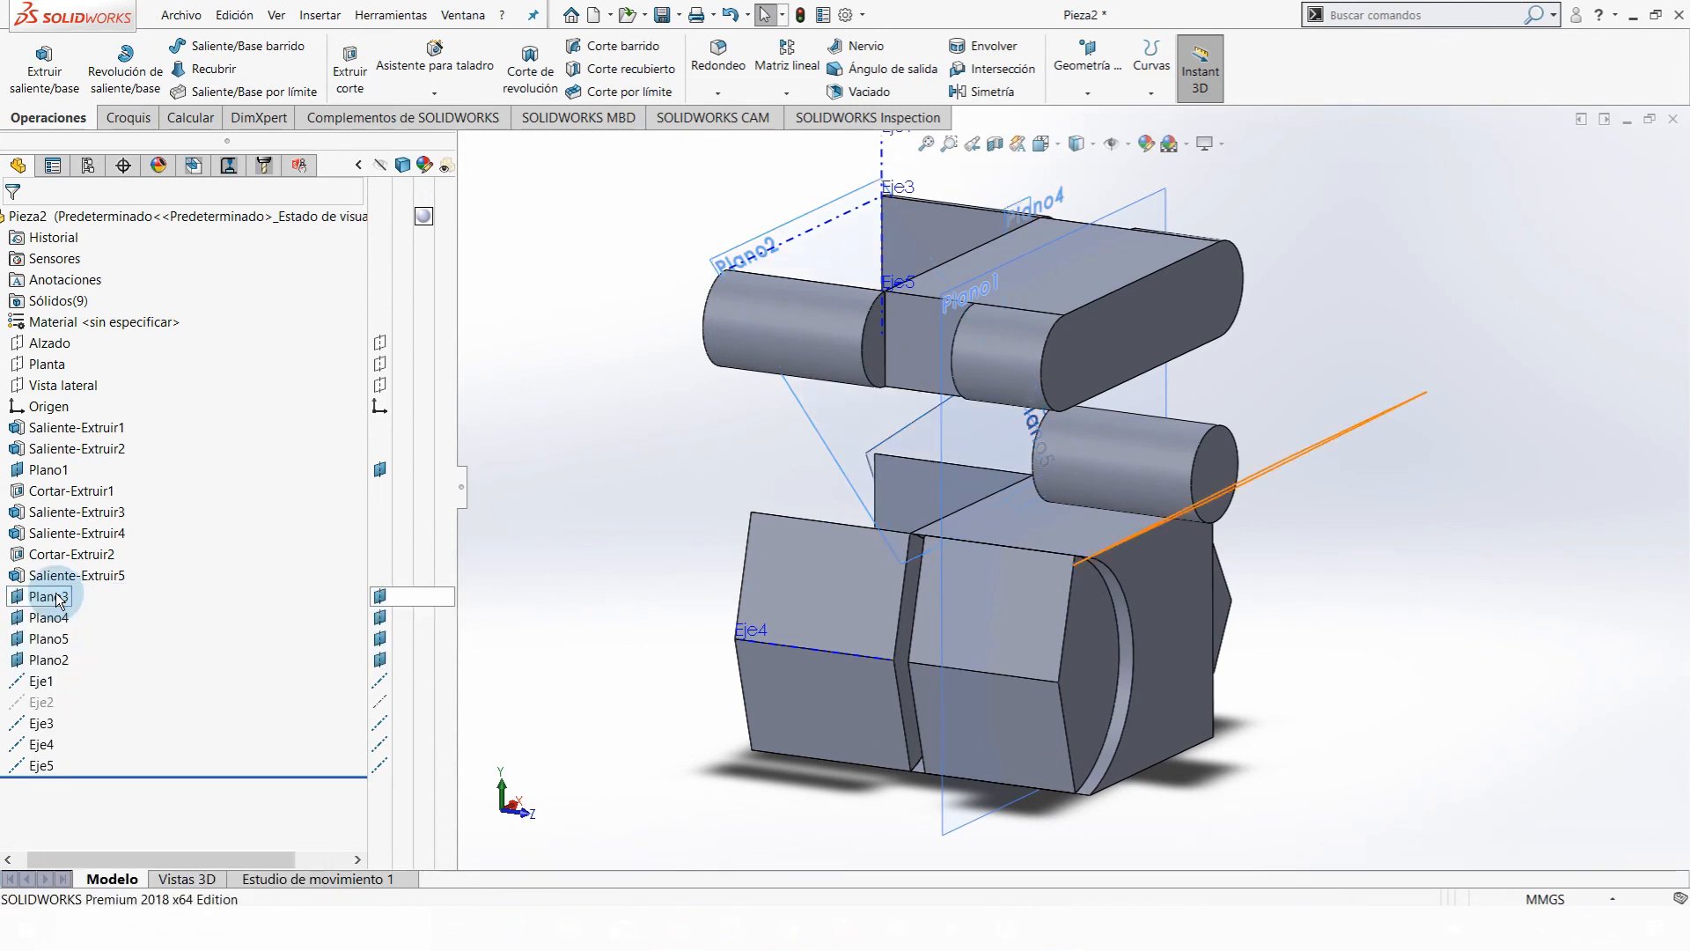
- Unsuppress the axis Eje2 and check it in the model from another angle
{"action": "left_click", "coordinate": [35, 702]}
{"action": "right_click", "coordinate": [35, 702]}
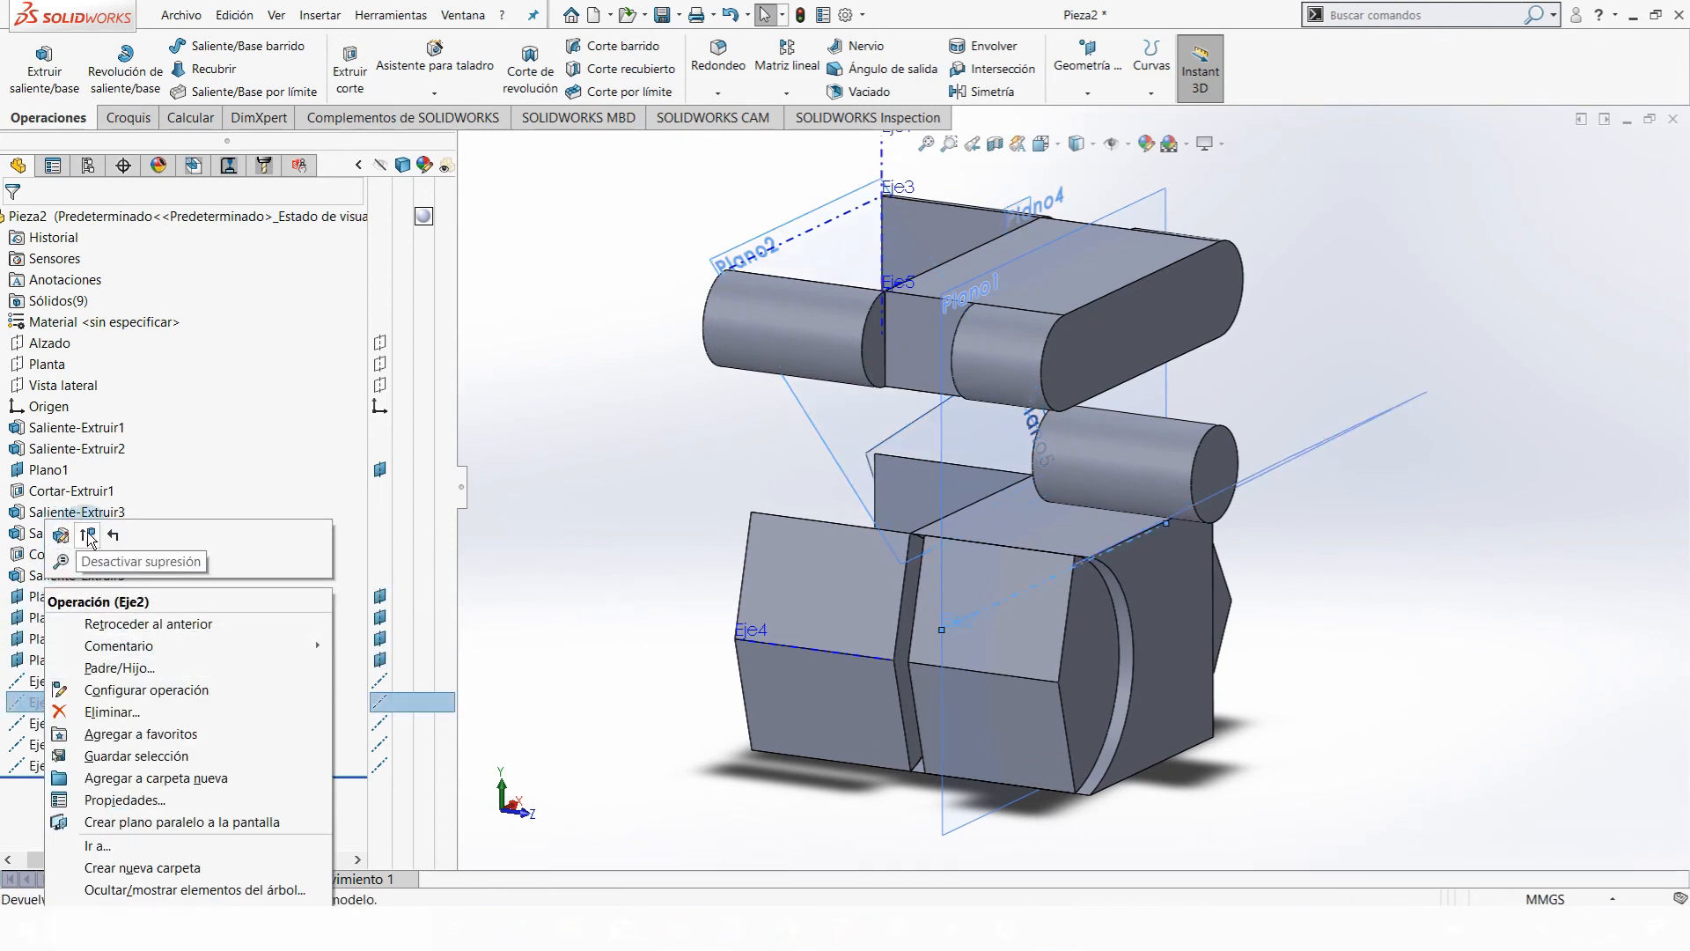
{"action": "left_click", "coordinate": [58, 563]}
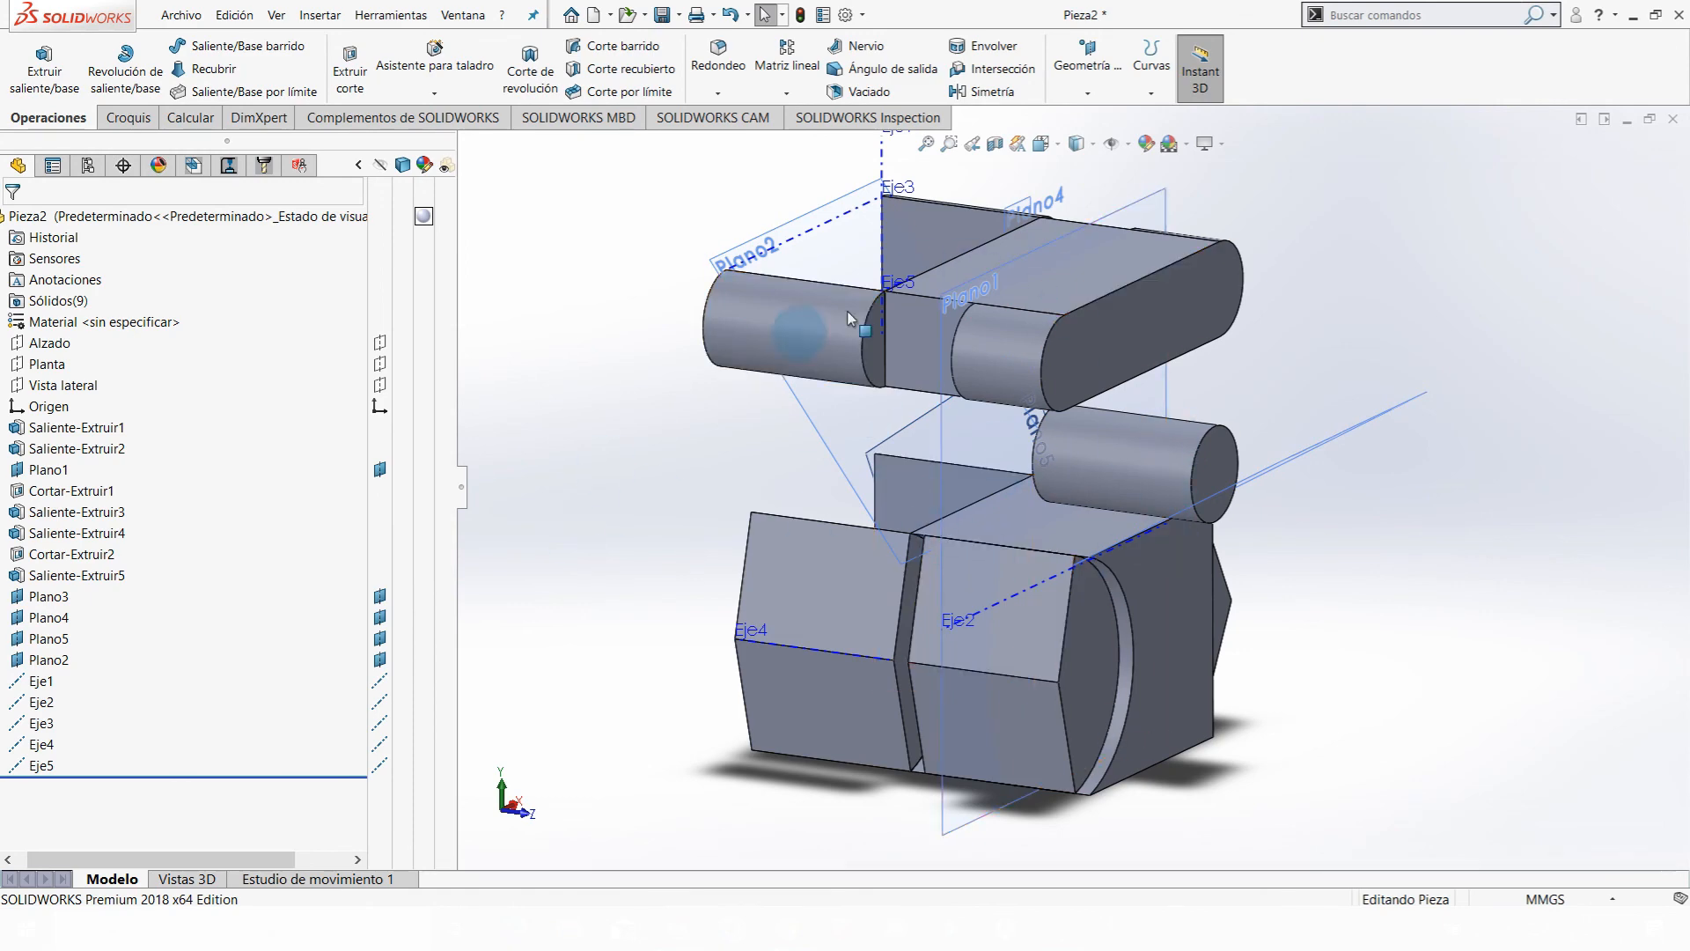
{"action": "middle_click_drag", "start_coordinate": [1000, 423], "coordinate": [944, 398]}
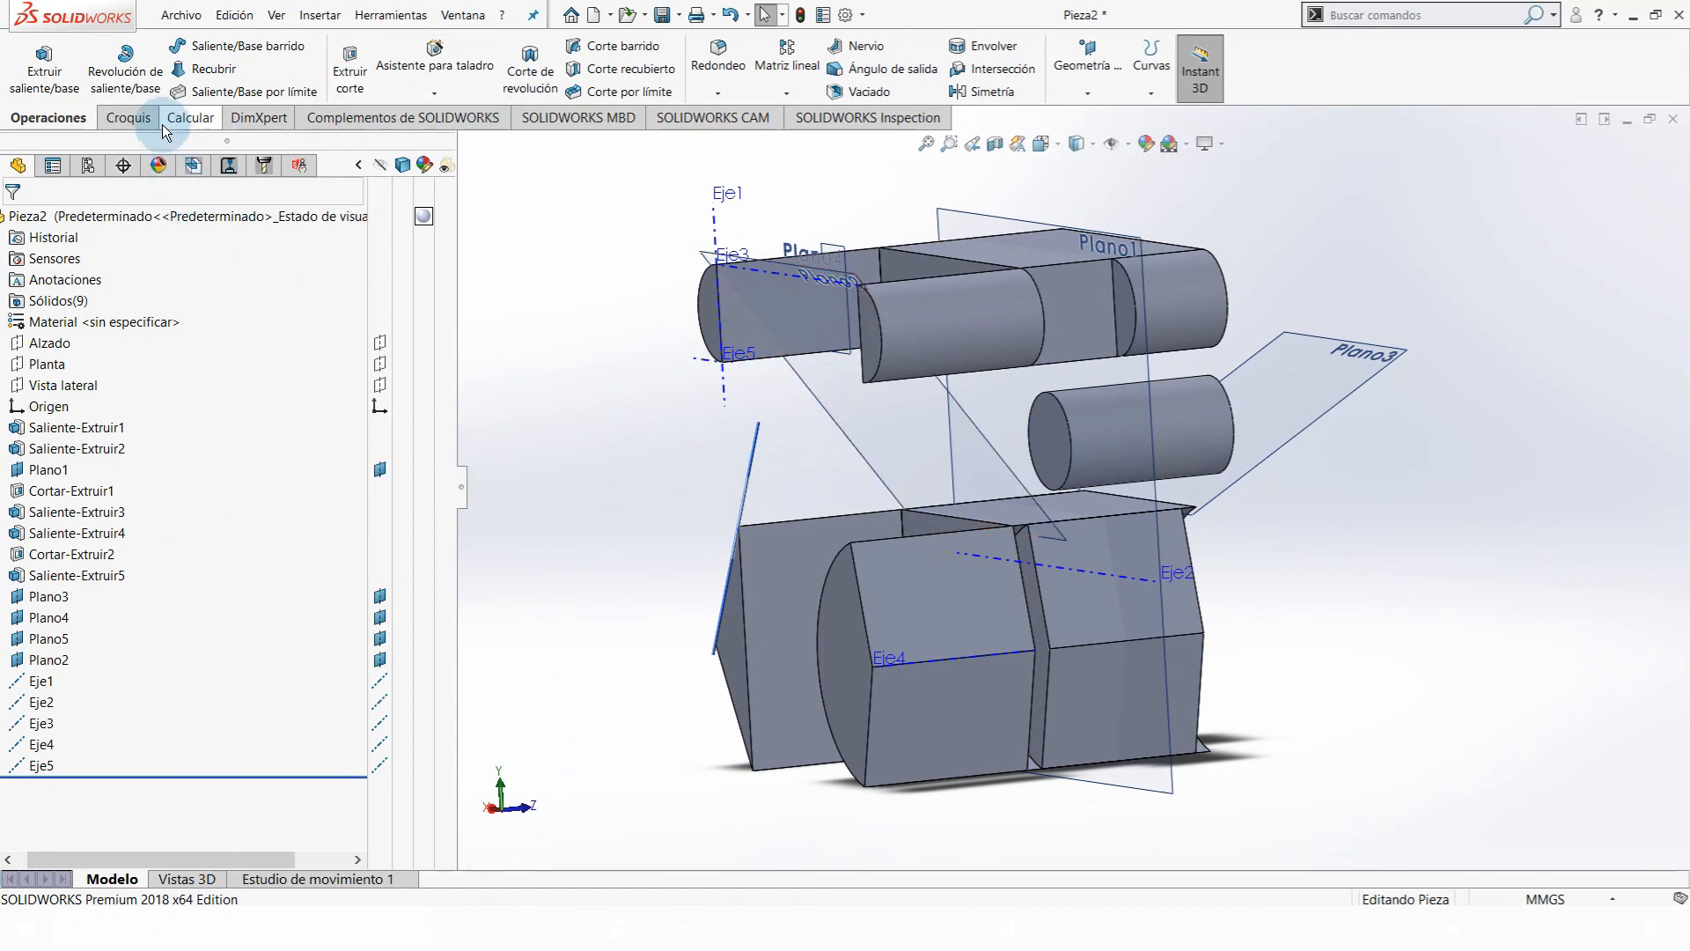
- Expand the feature Saliente-Extruir1 in the history to examine the sketch it is built from
{"action": "left_click", "coordinate": [124, 122]}
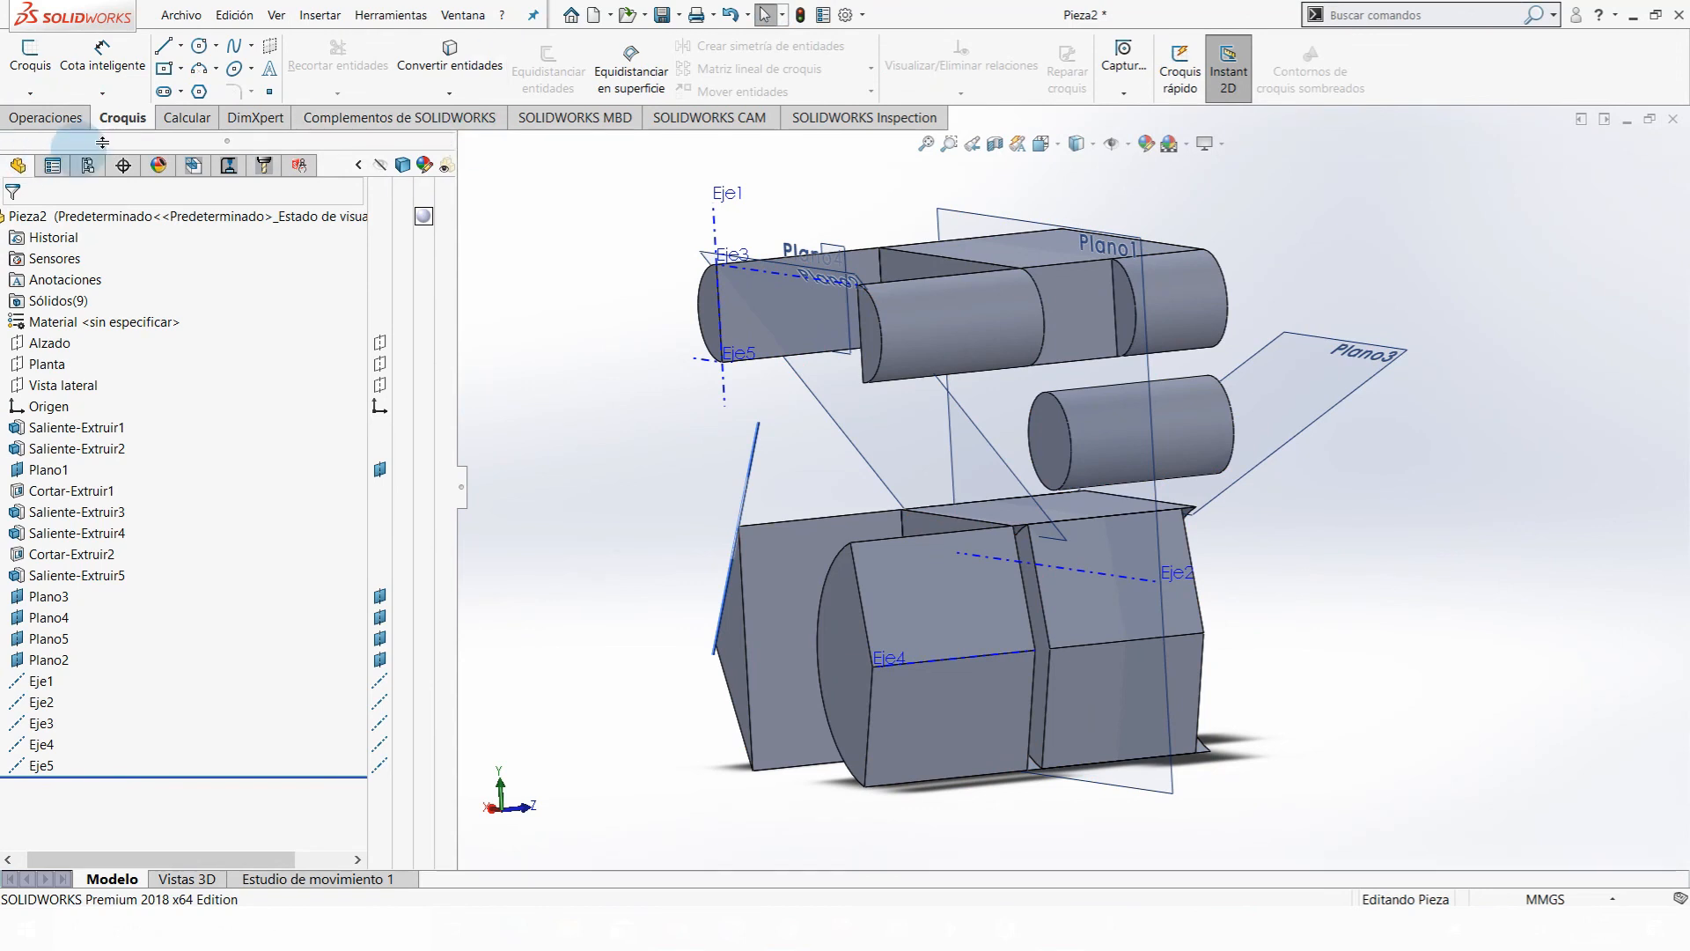
{"action": "left_click", "coordinate": [5, 428]}
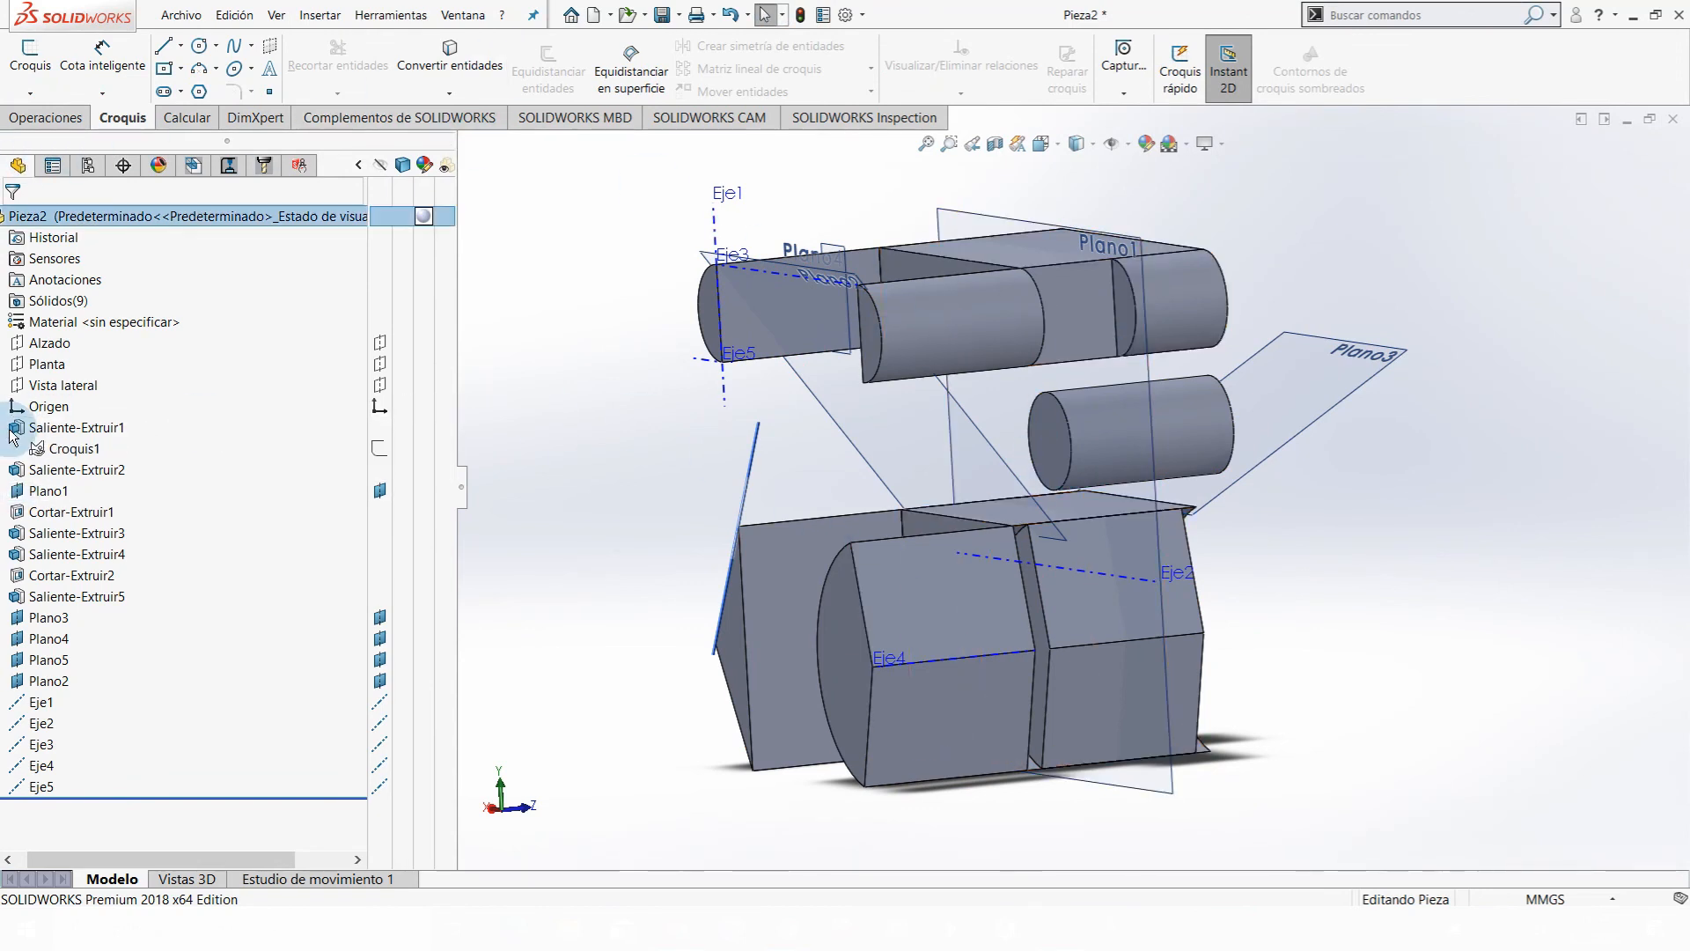
{"action": "left_click_drag", "start_coordinate": [113, 856], "coordinate": [103, 856]}
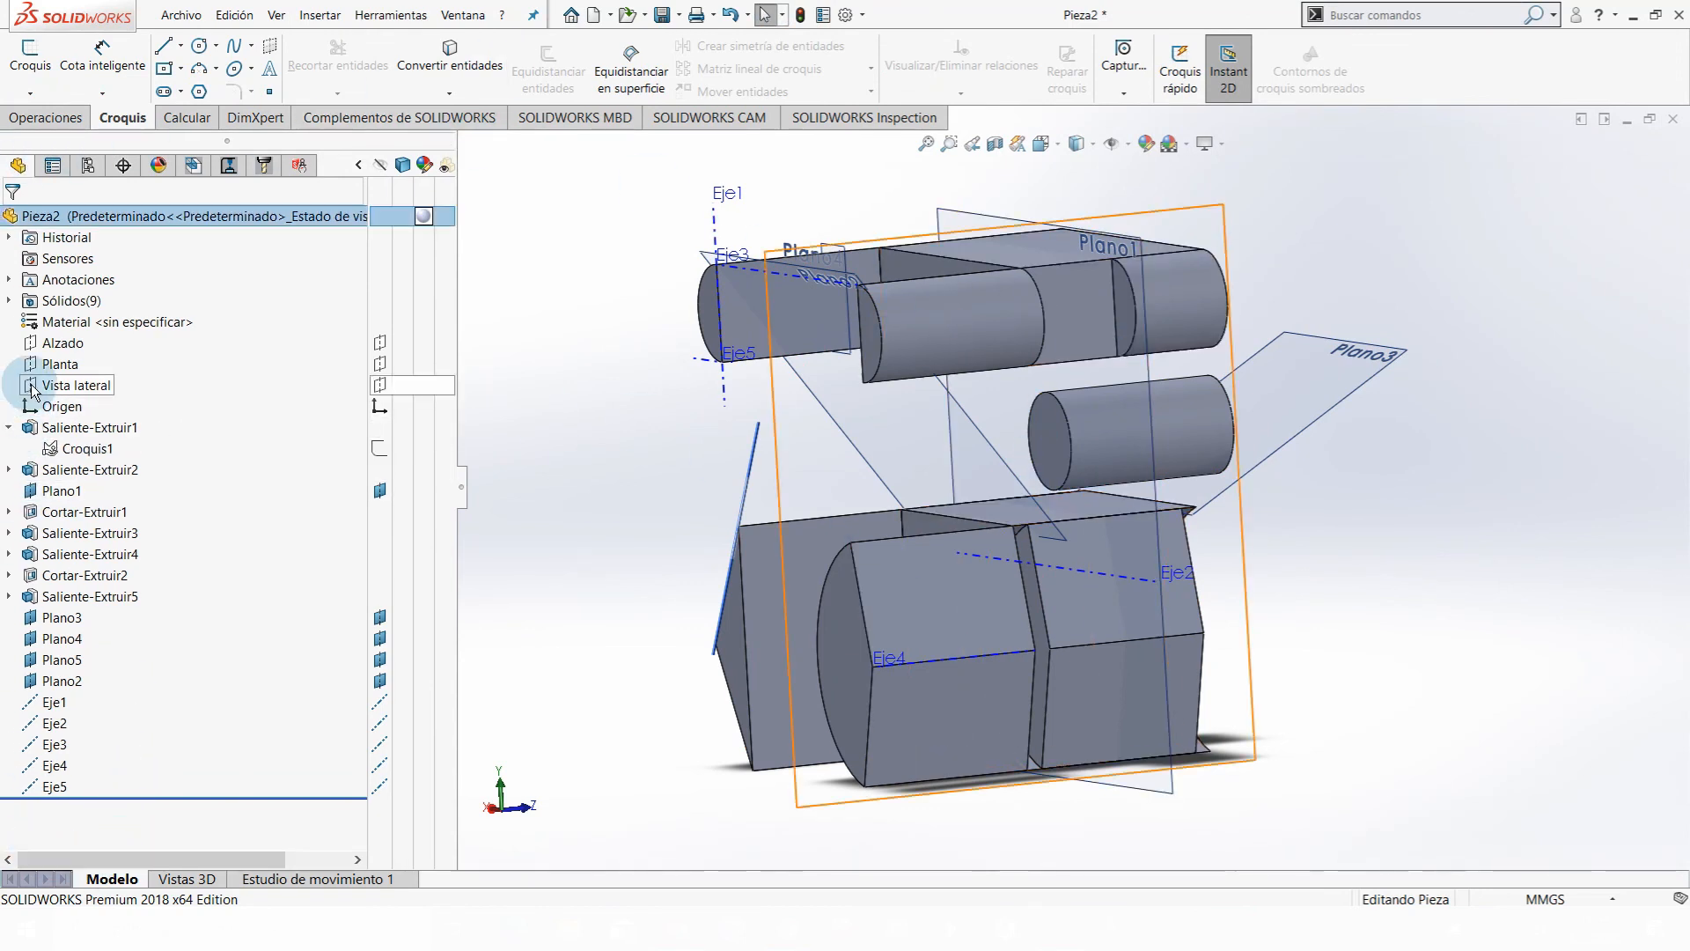
{"action": "left_click", "coordinate": [53, 449]}
{"action": "left_click", "coordinate": [610, 386]}
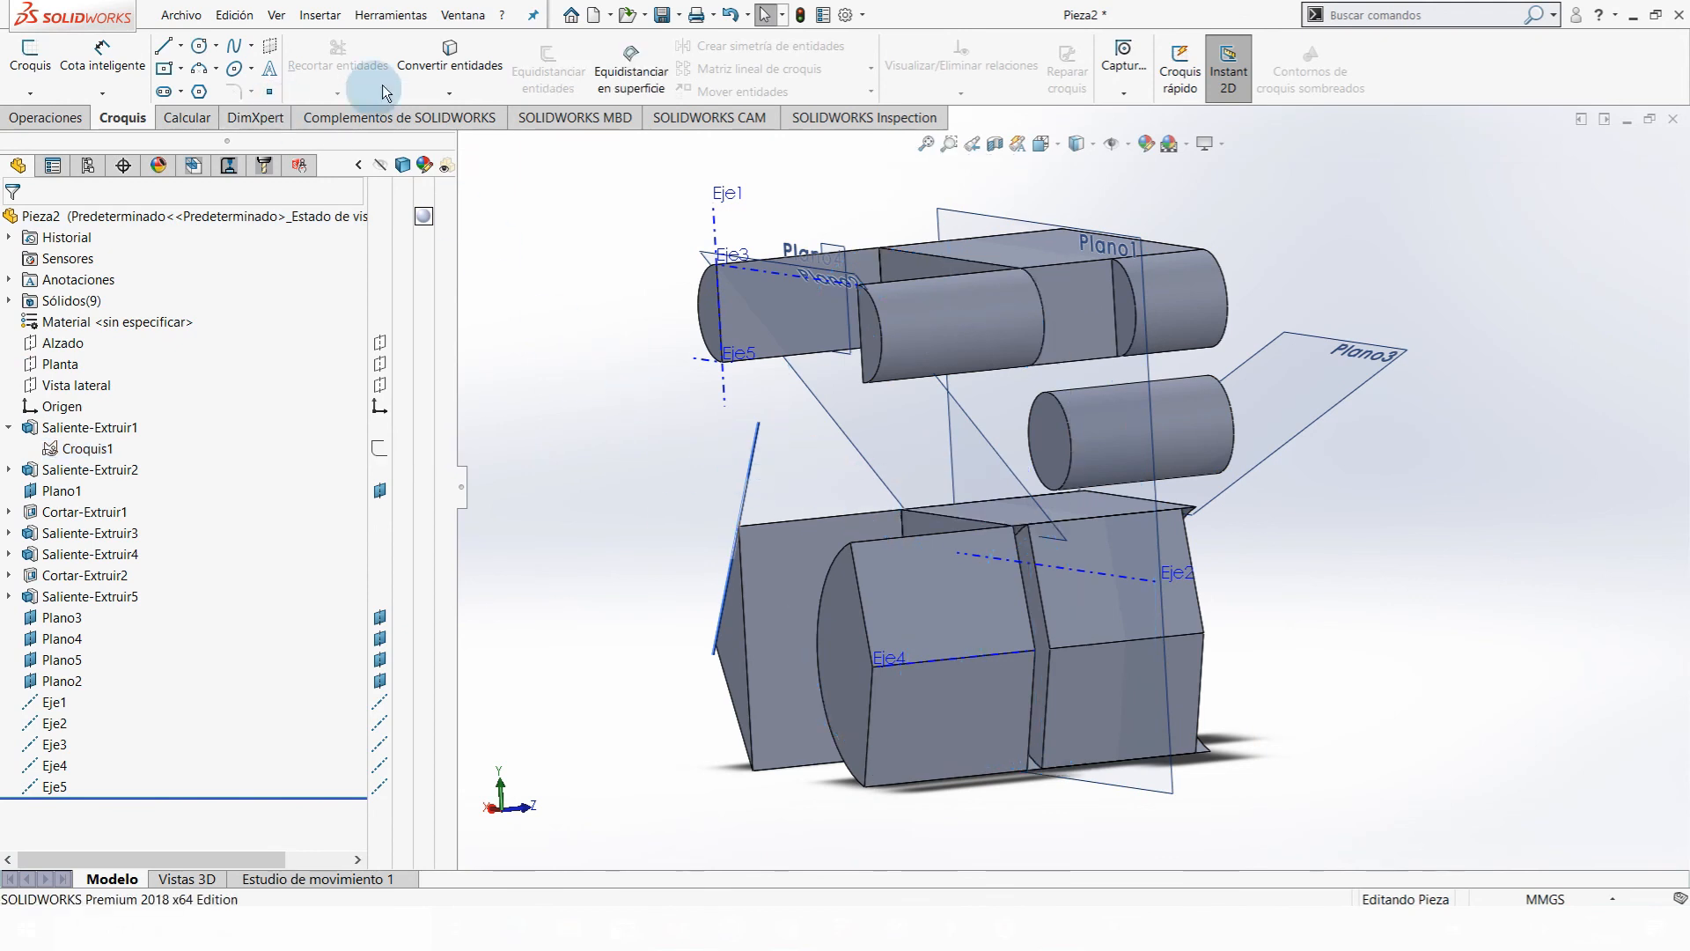
- Review the Convert Entities variants and the available reference geometry types, and collapse Saliente-Extruir1 in the feature history
{"action": "left_click", "coordinate": [452, 95]}
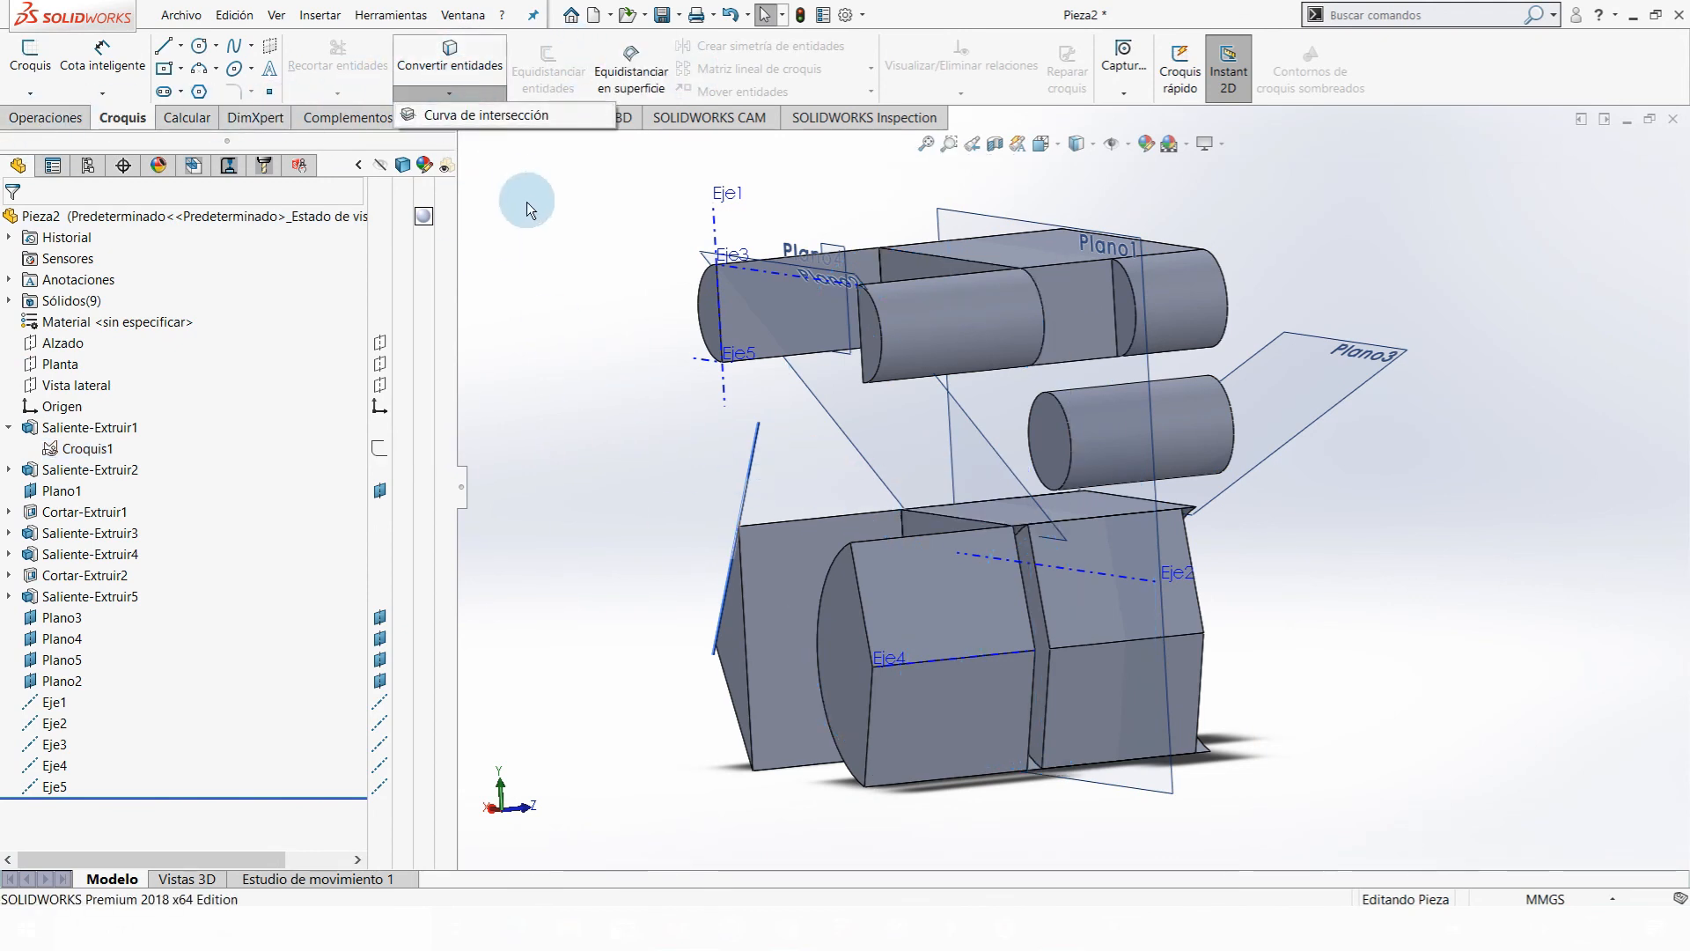
{"action": "left_click", "coordinate": [557, 240]}
{"action": "left_click", "coordinate": [44, 117]}
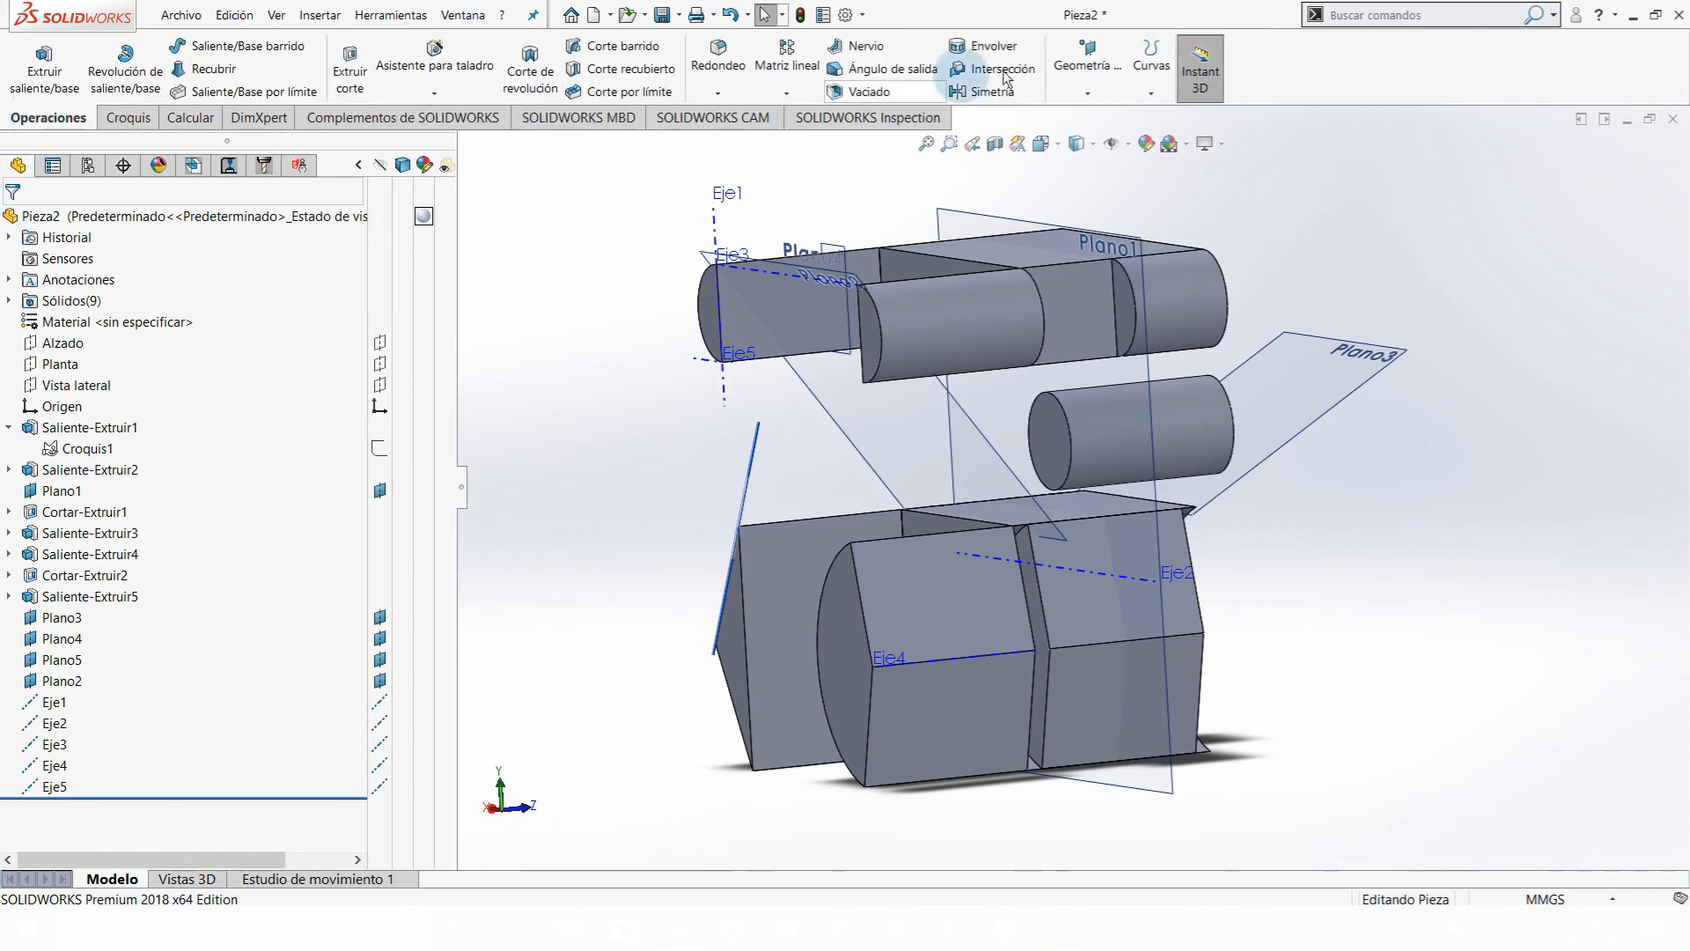
{"action": "left_click", "coordinate": [1076, 92]}
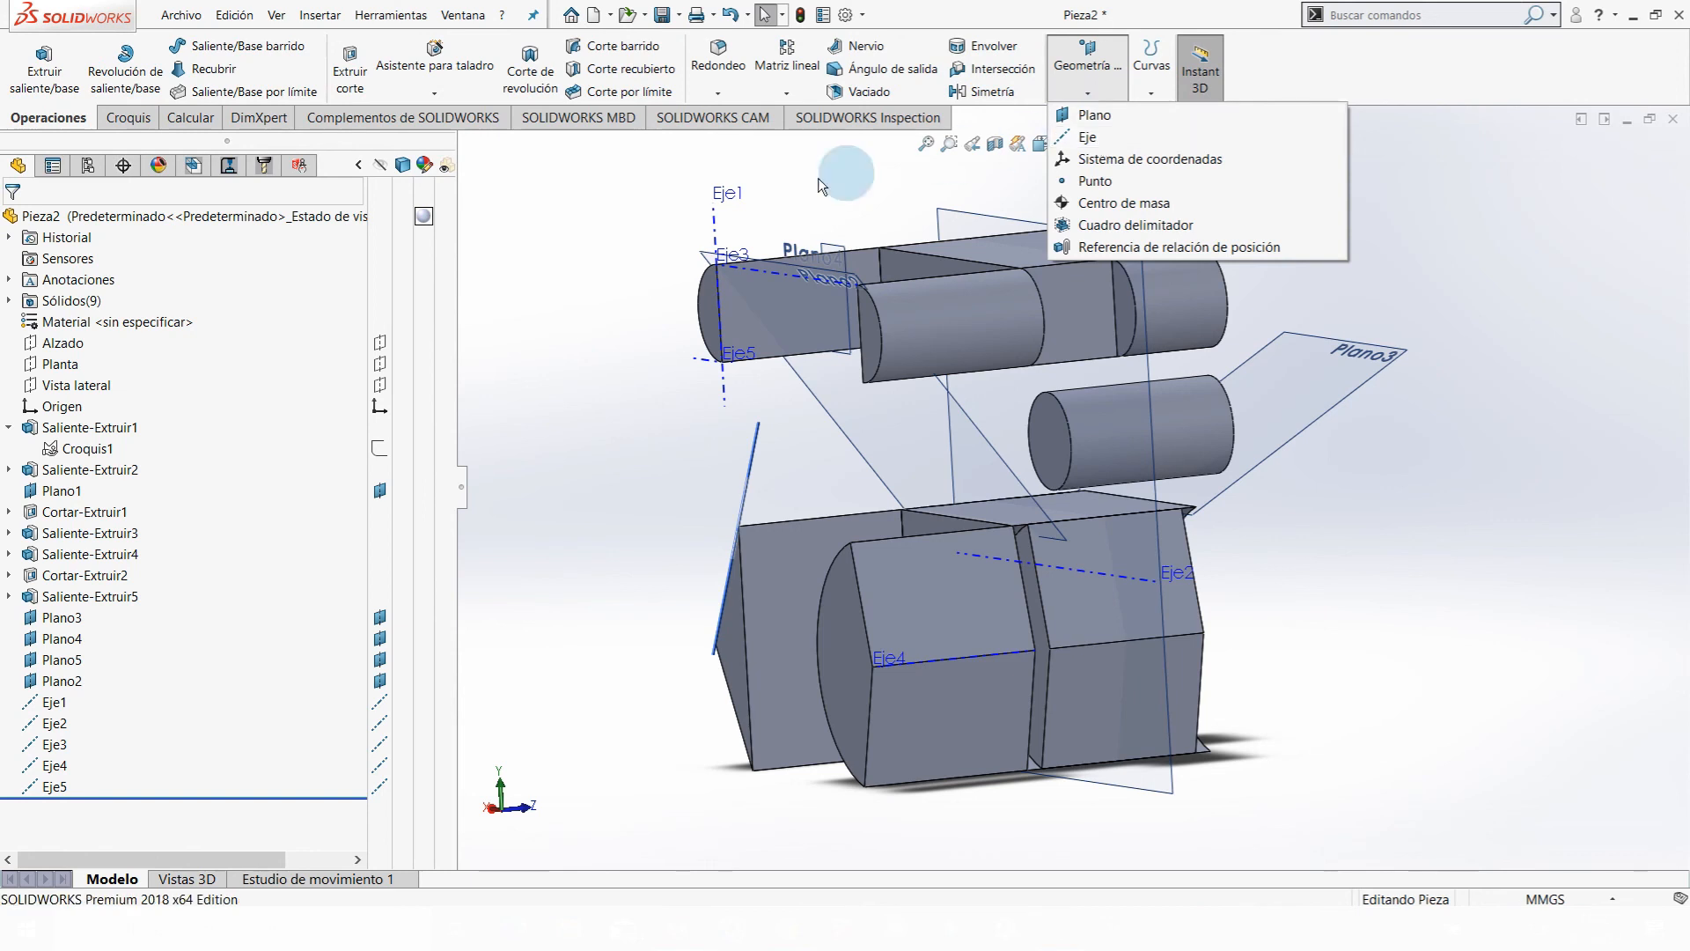
{"action": "left_click", "coordinate": [566, 257]}
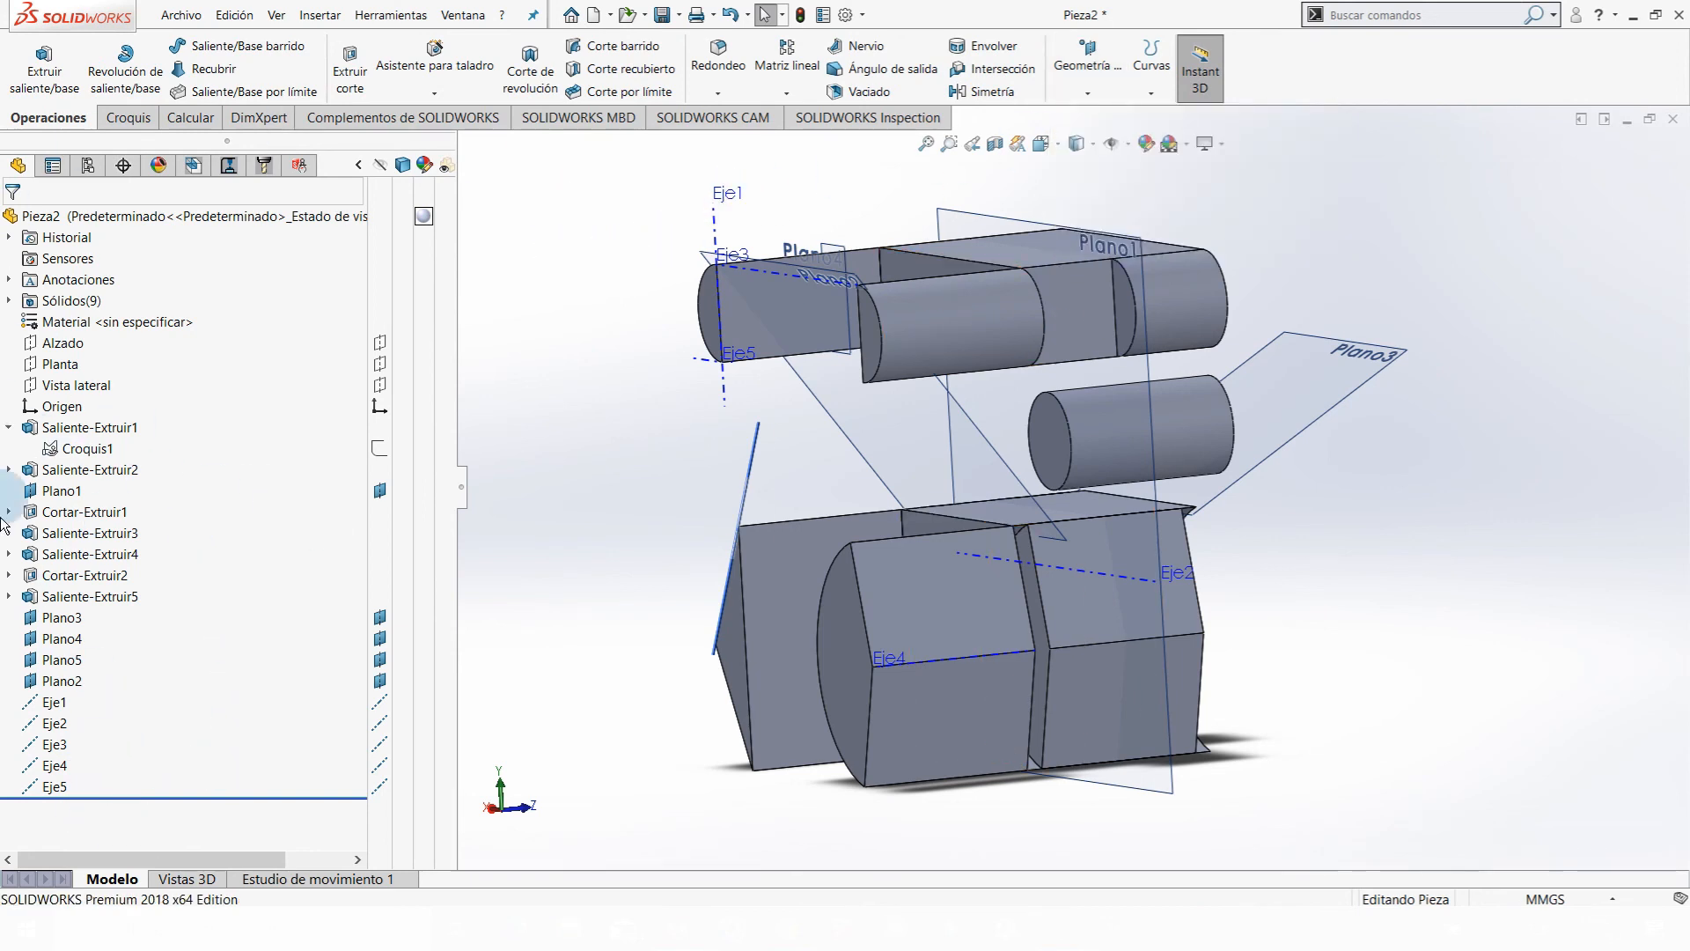
{"action": "left_click", "coordinate": [9, 427]}
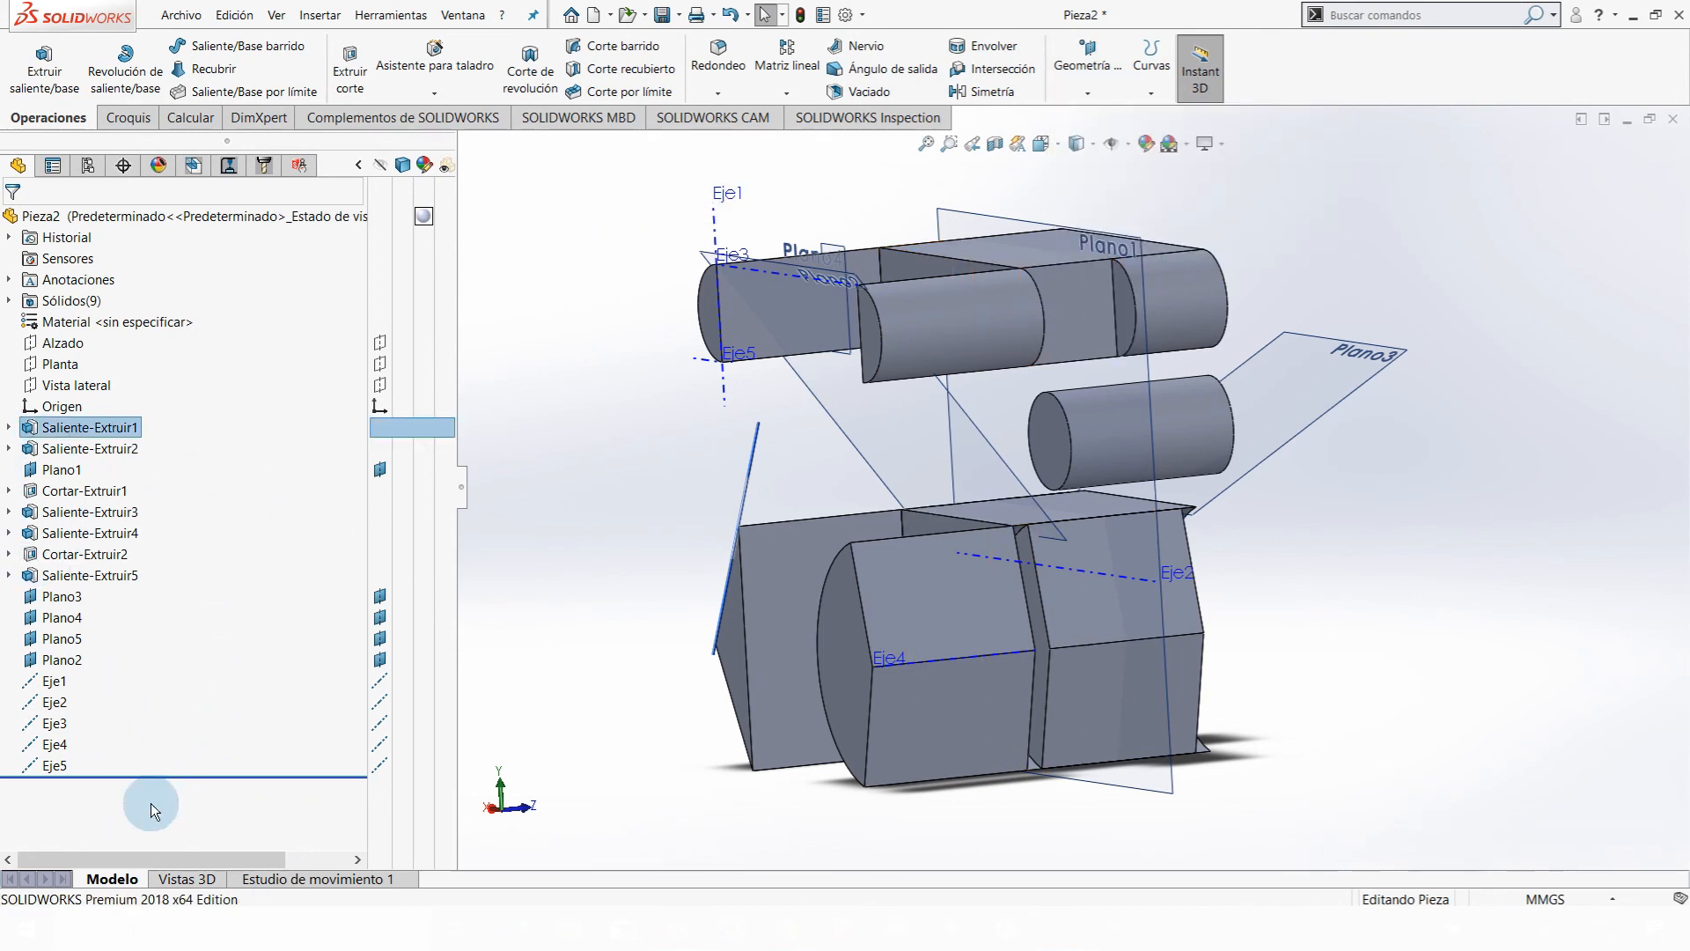